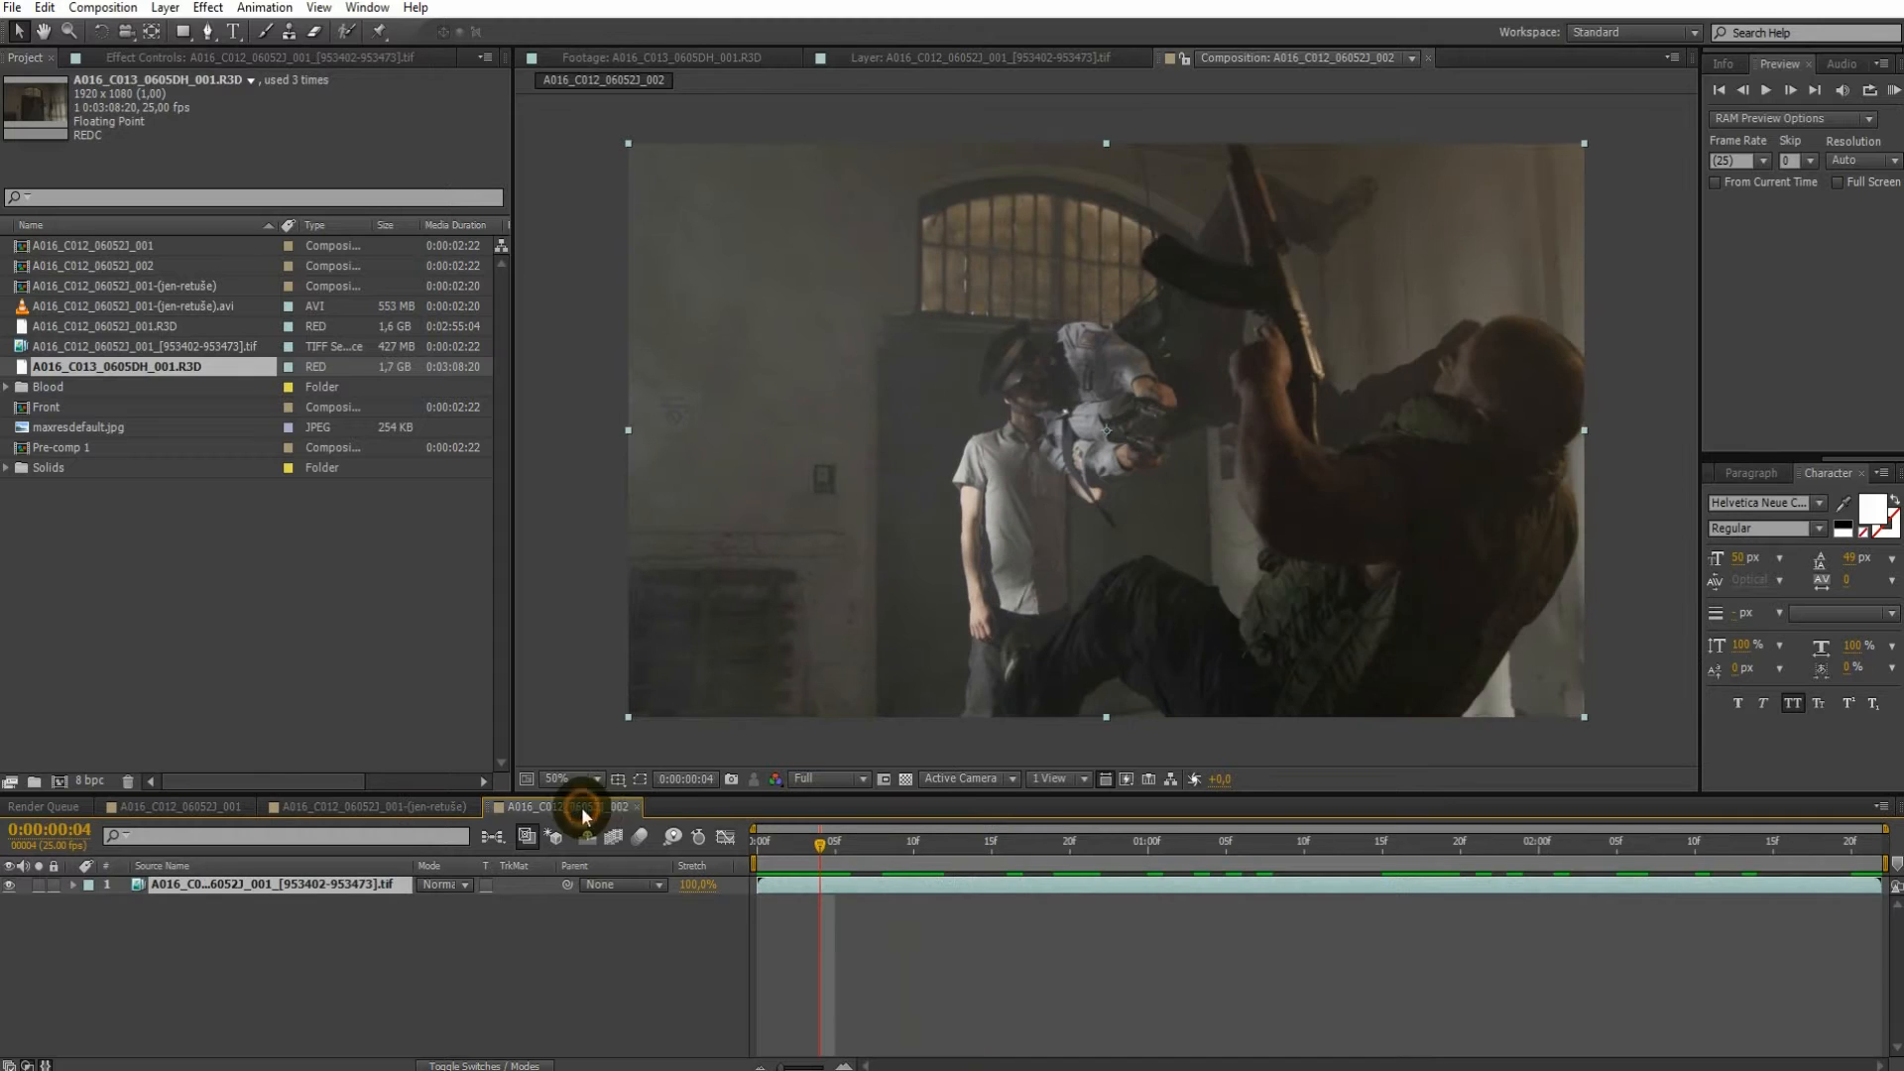
Compare the shot in composition A016_C012_06052J_002 with the version in A016_C012_06052J_001-(jen-retuše) at several points in time
drag(867, 857, 790, 841)
click(432, 803)
click(1273, 194)
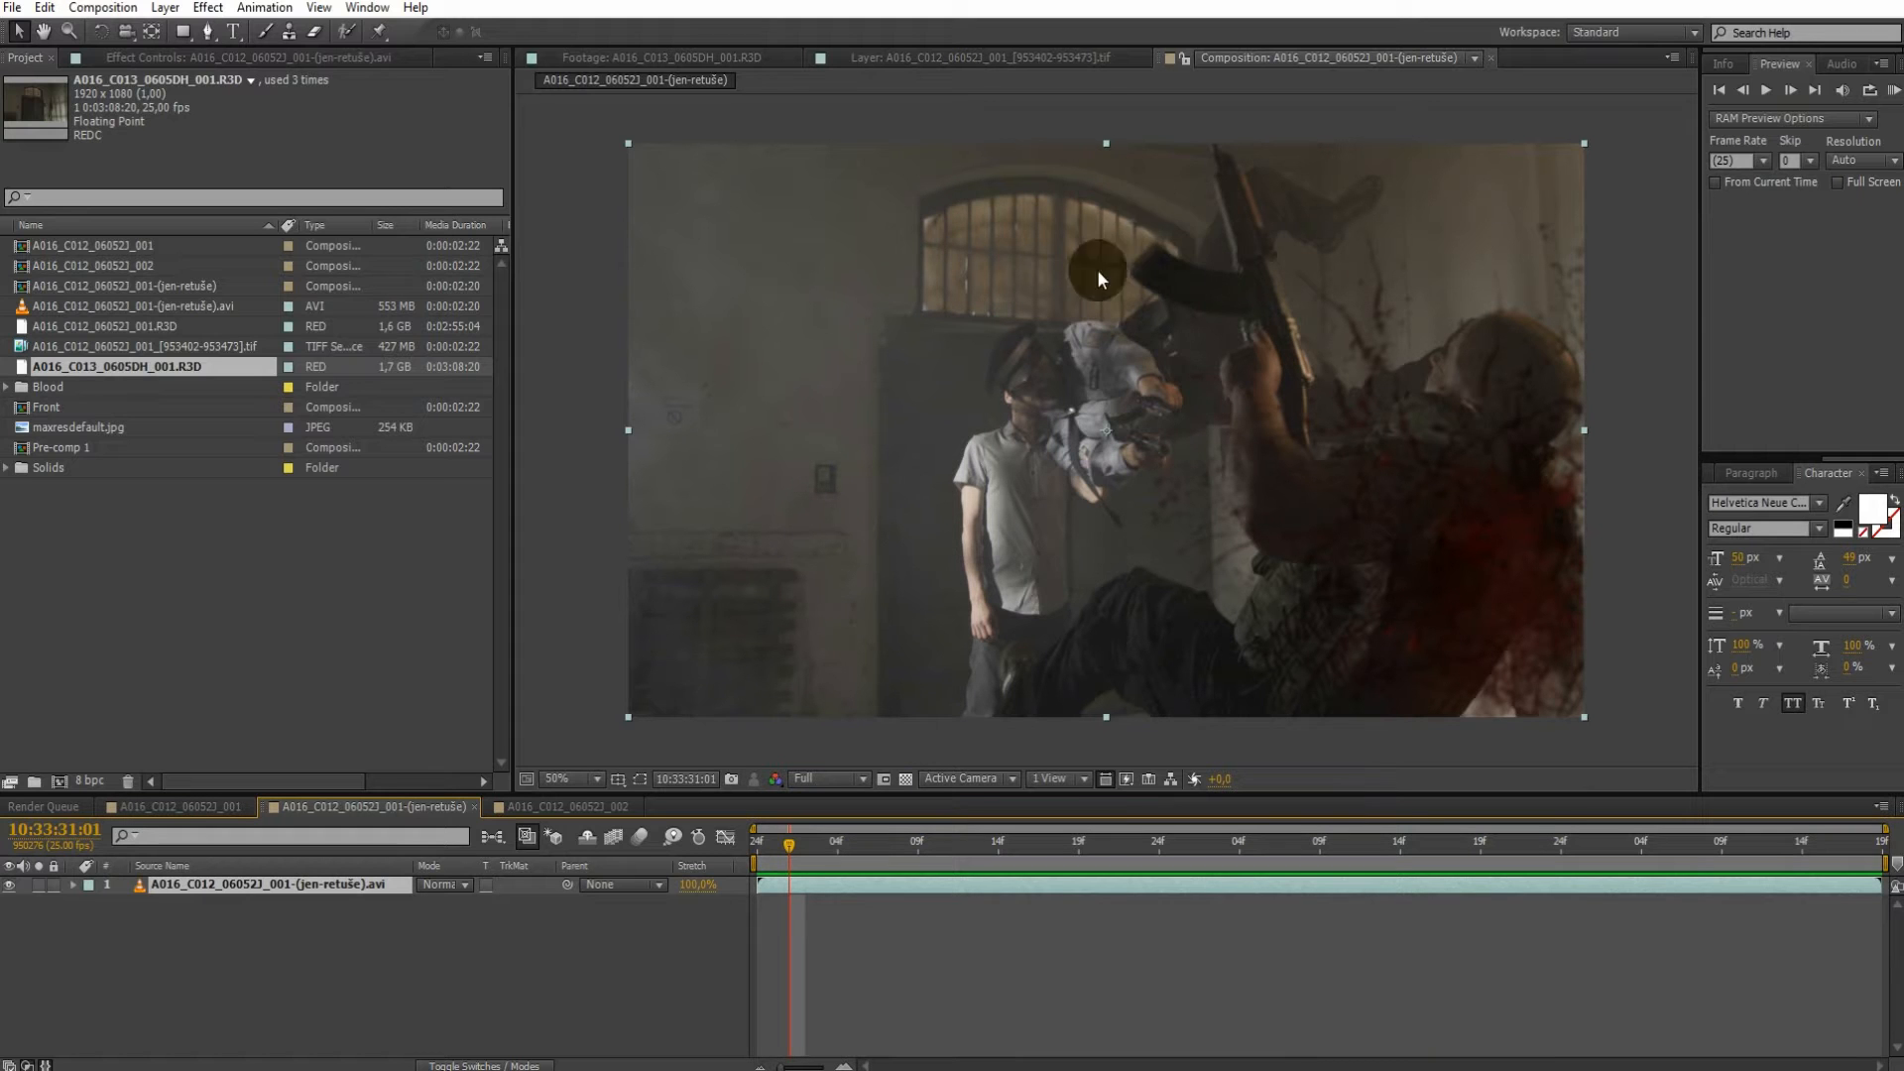
drag(791, 845, 1002, 795)
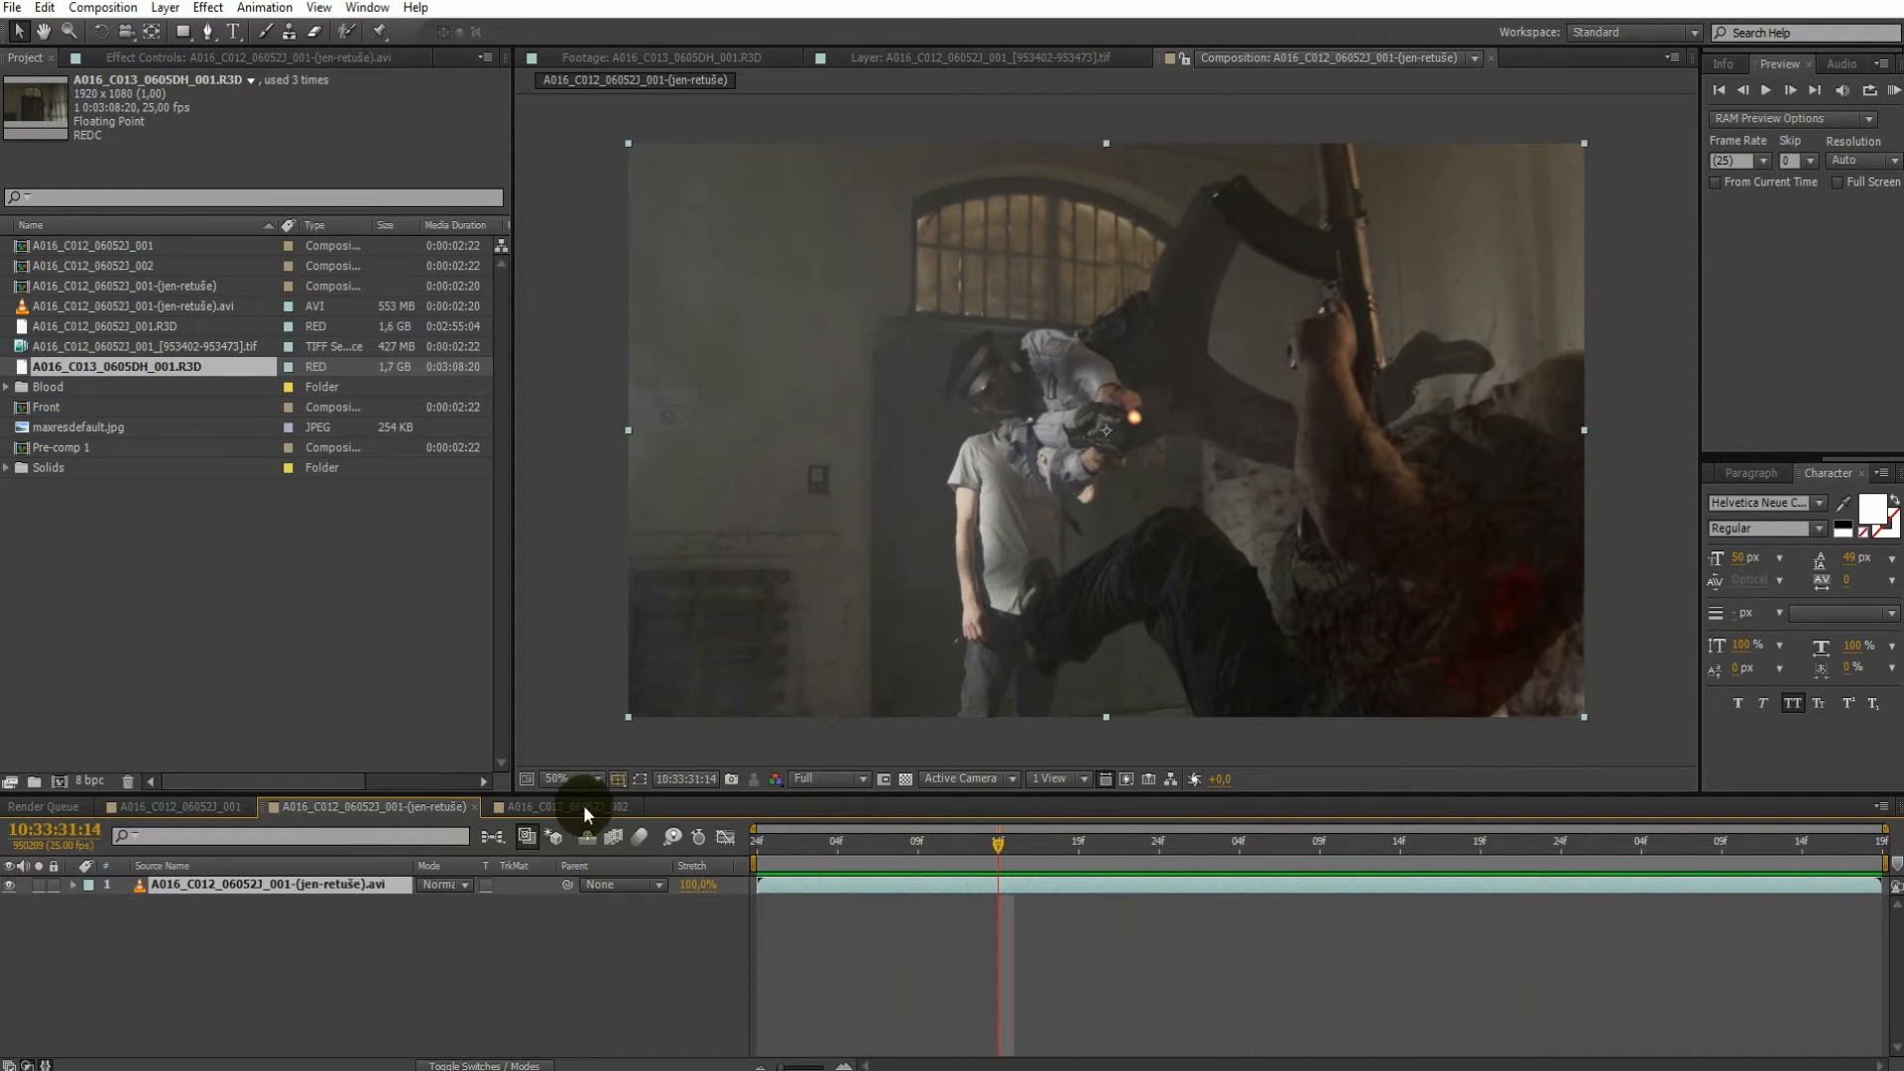
click(569, 807)
drag(907, 865, 735, 866)
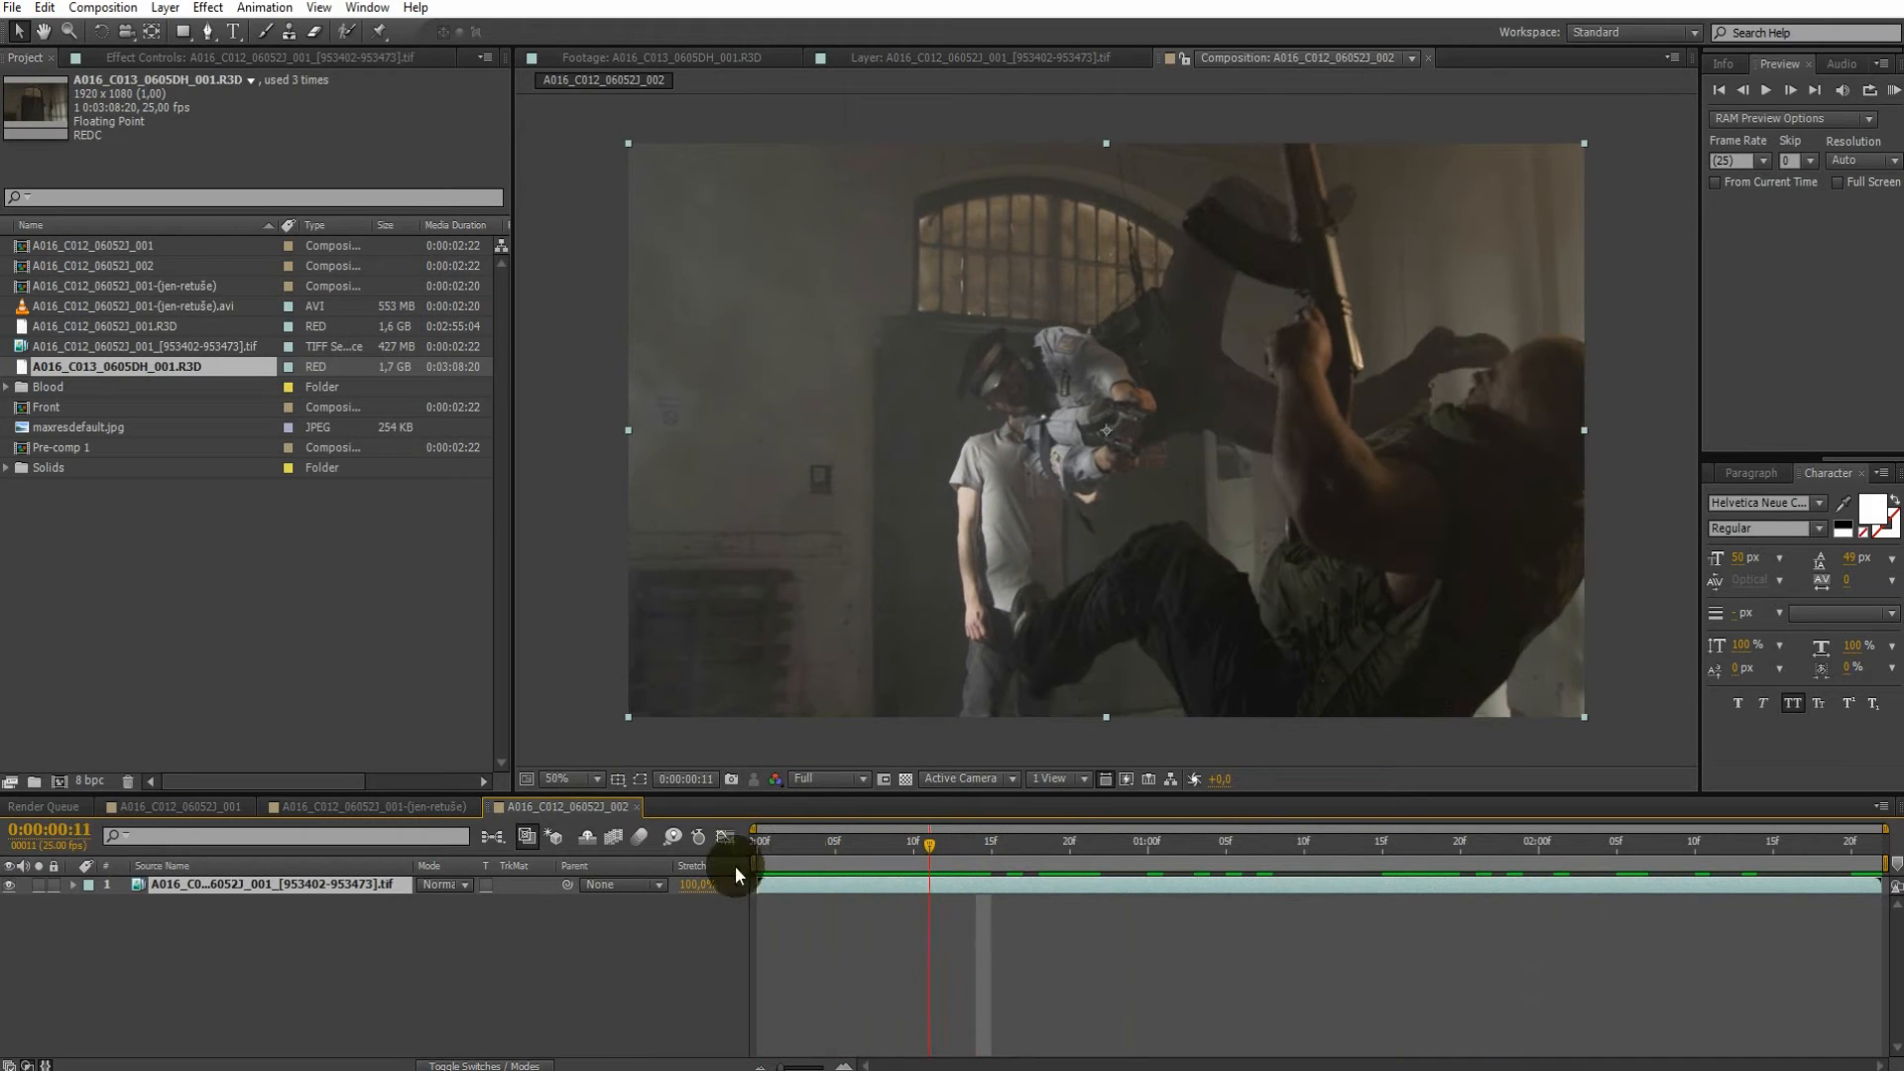
Review the whole A016_C012_06052J_001-(jen-retuše) composition, stepping through its frames and playing a RAM preview
click(449, 806)
drag(873, 853, 1867, 892)
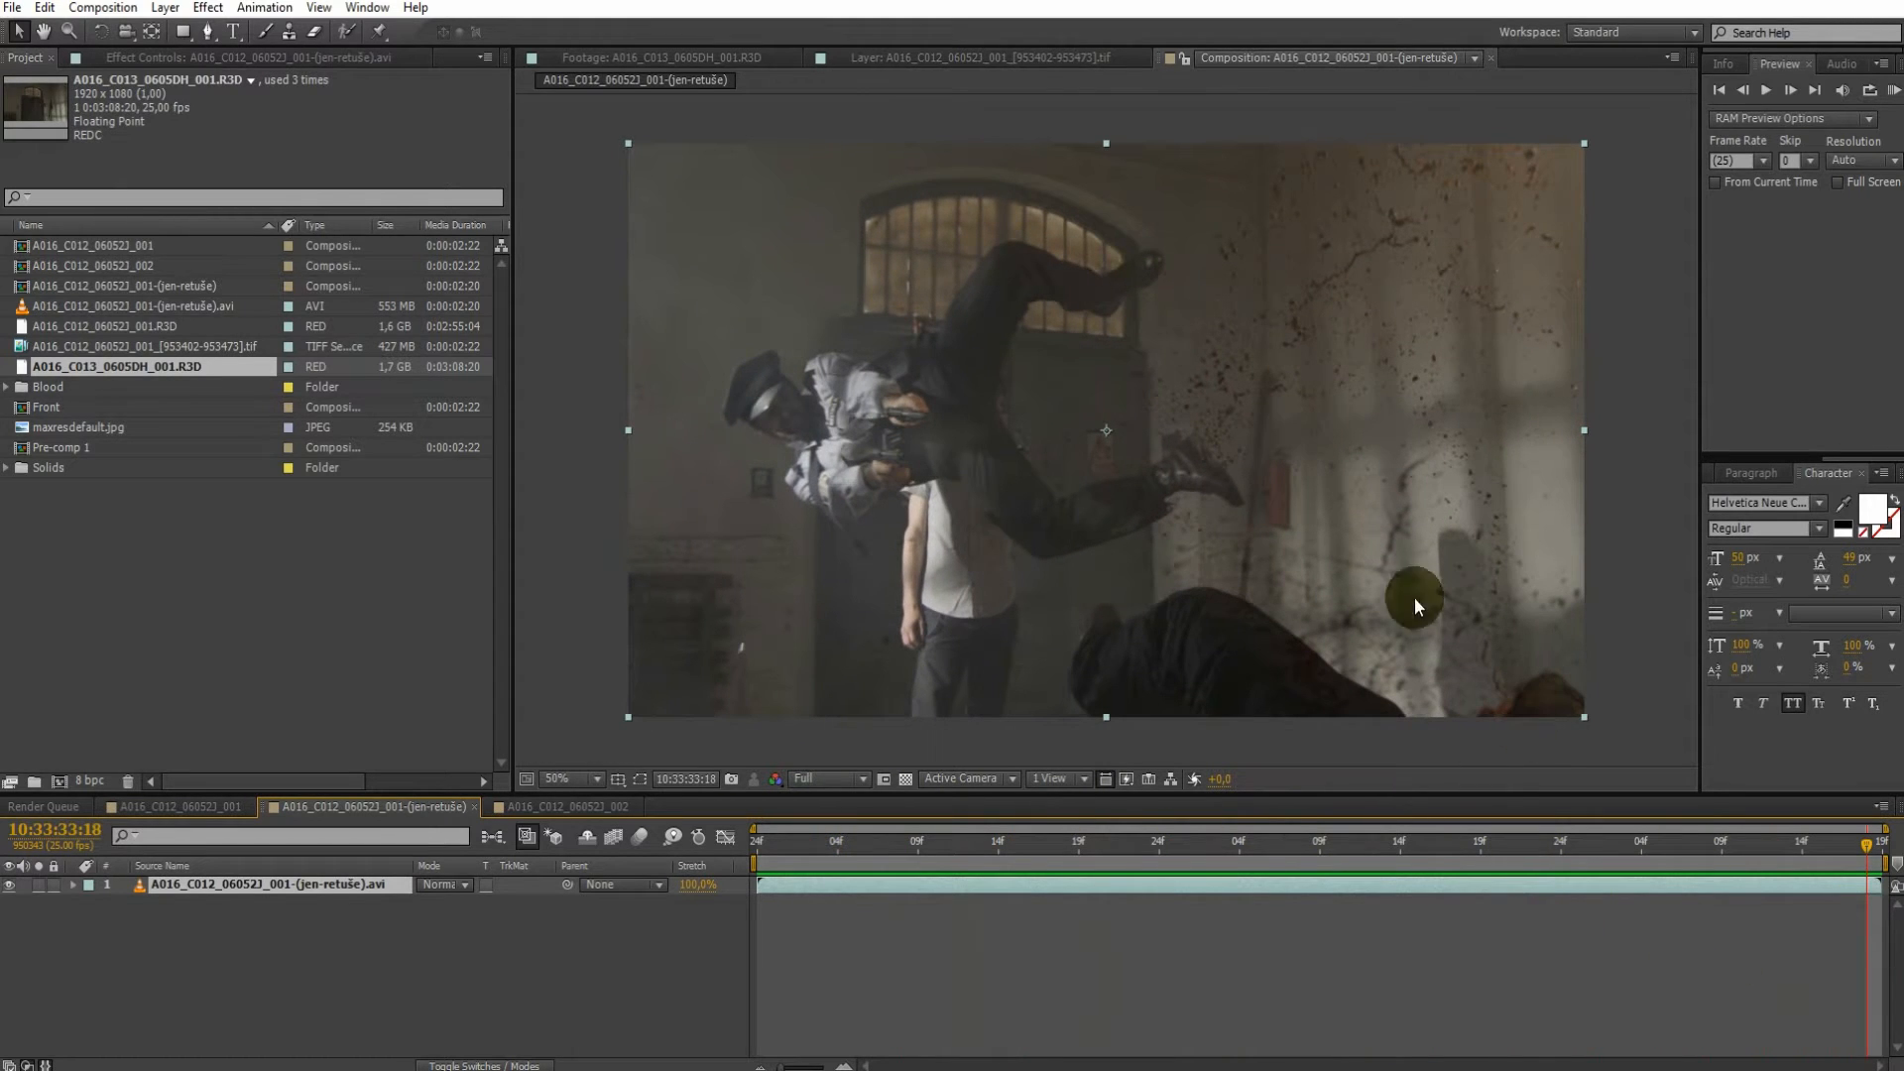
drag(1786, 843, 1058, 885)
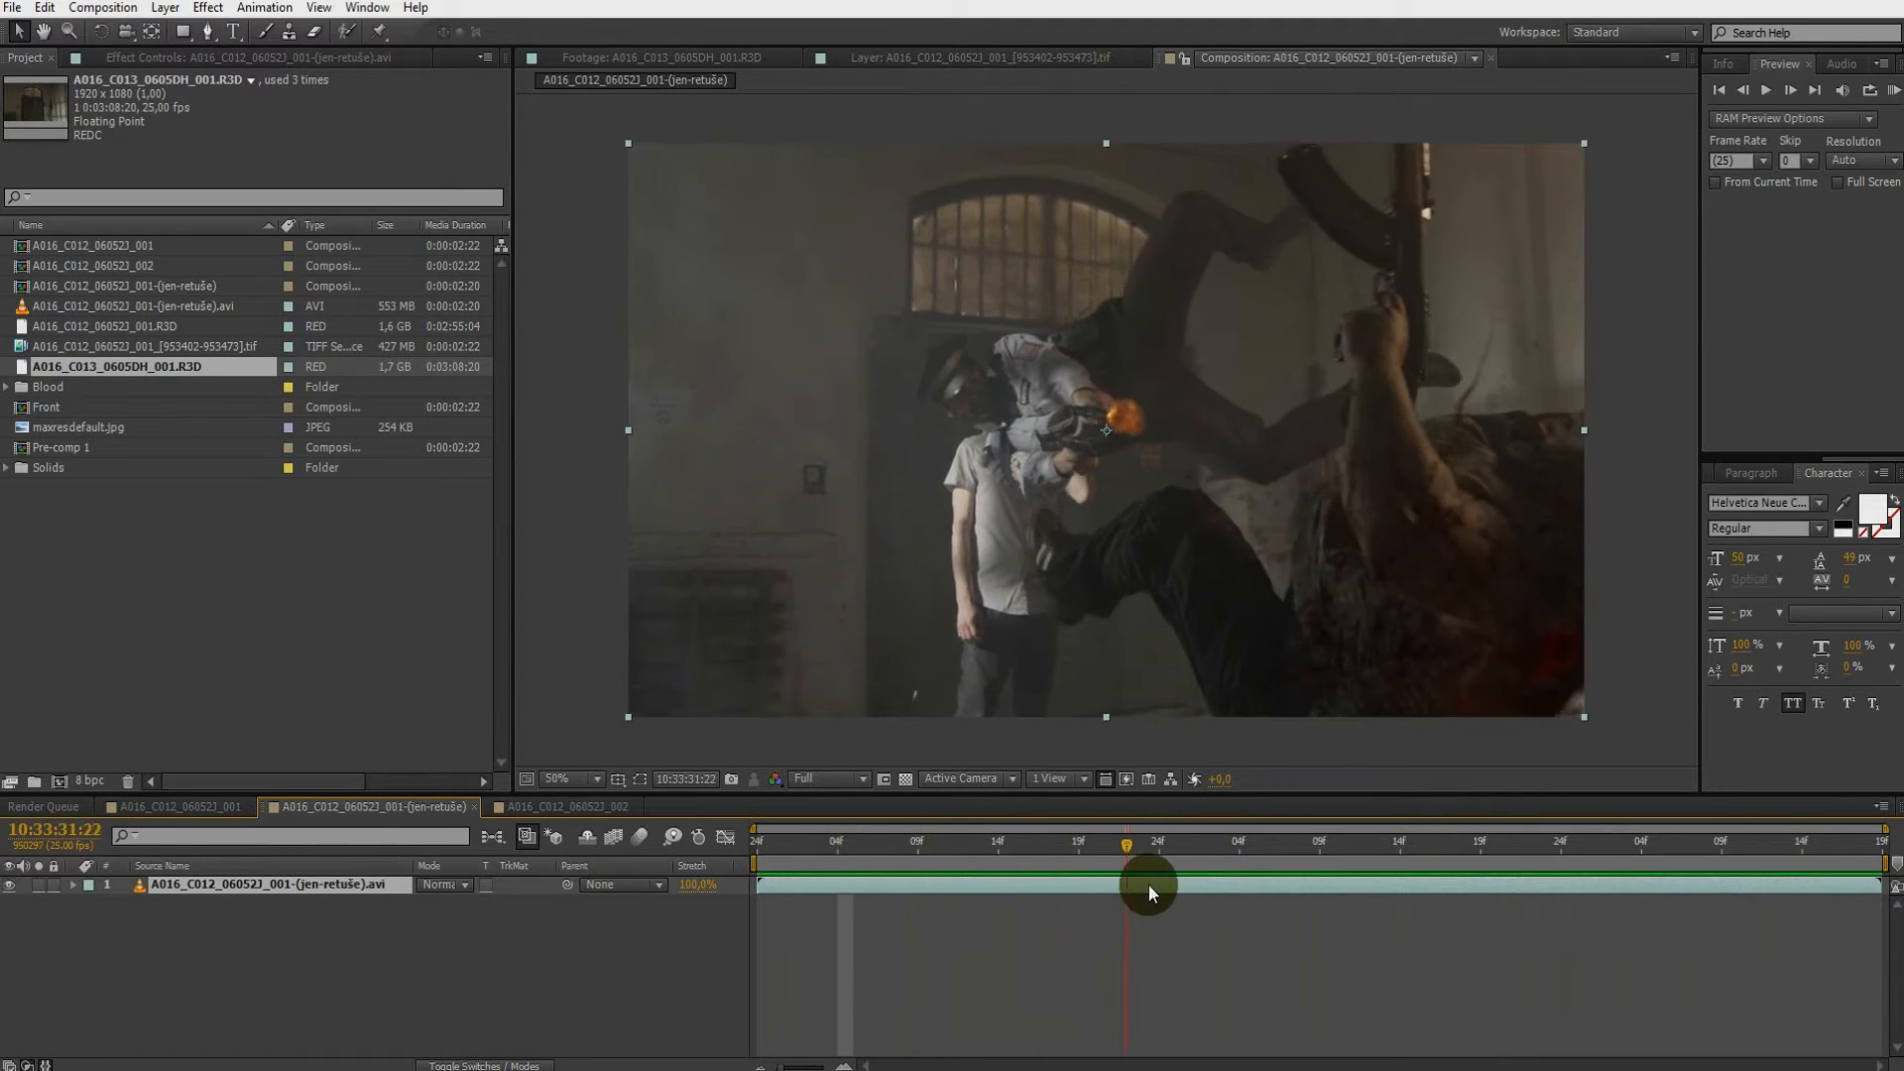
drag(1288, 887, 1754, 902)
drag(1558, 887, 1202, 848)
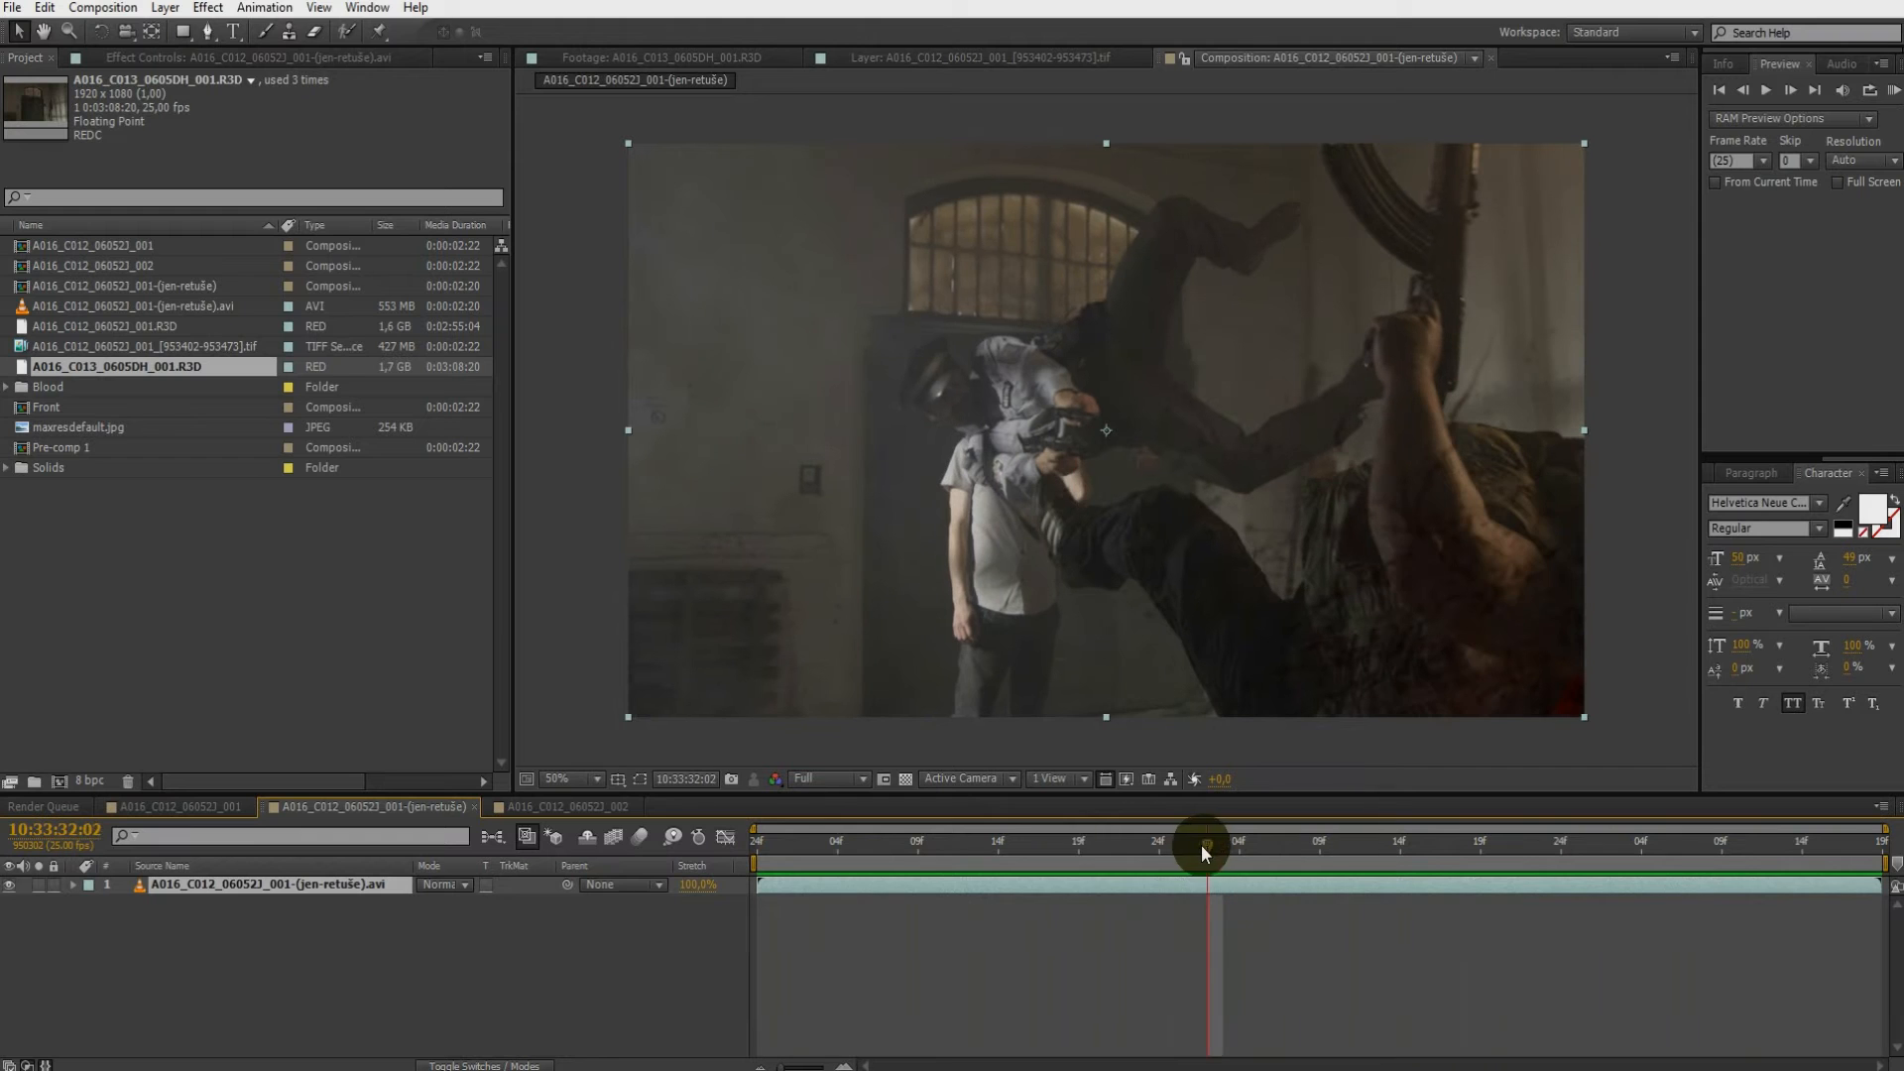
drag(822, 850, 1604, 898)
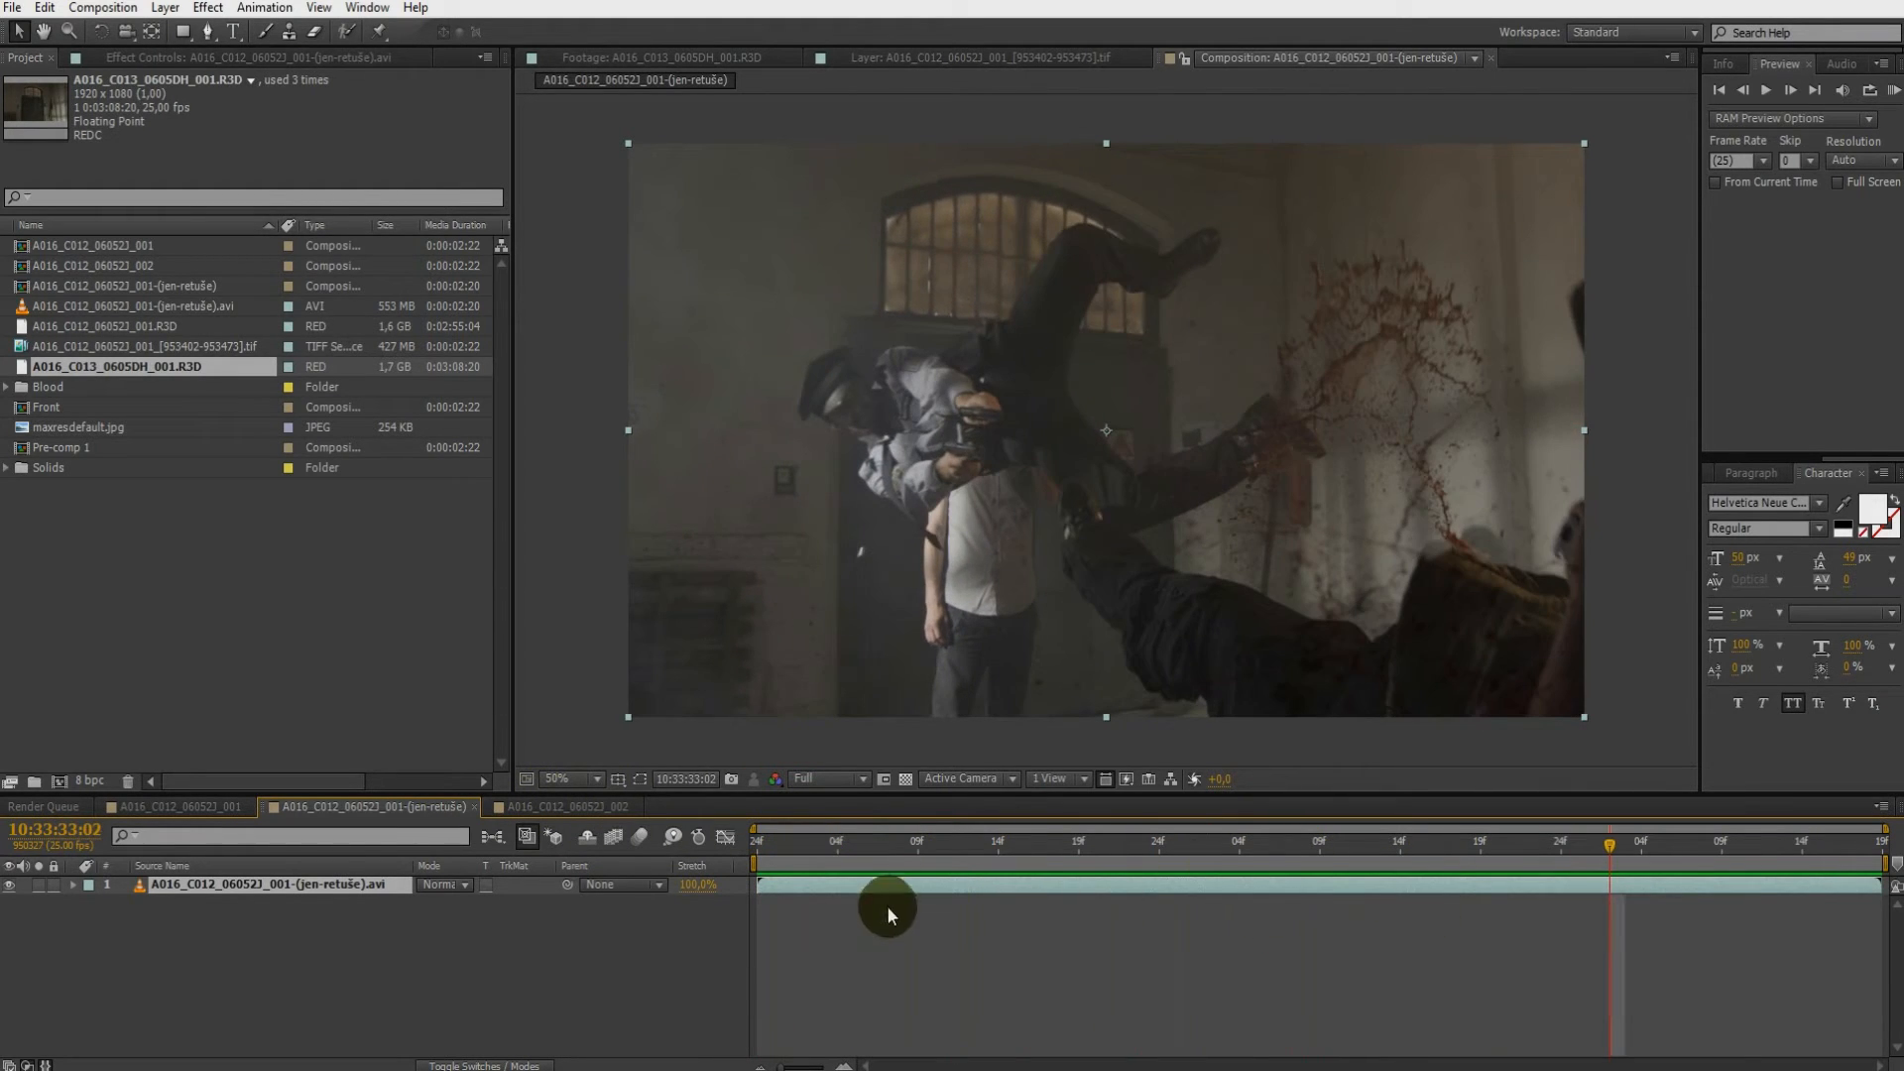
key(KP_0)
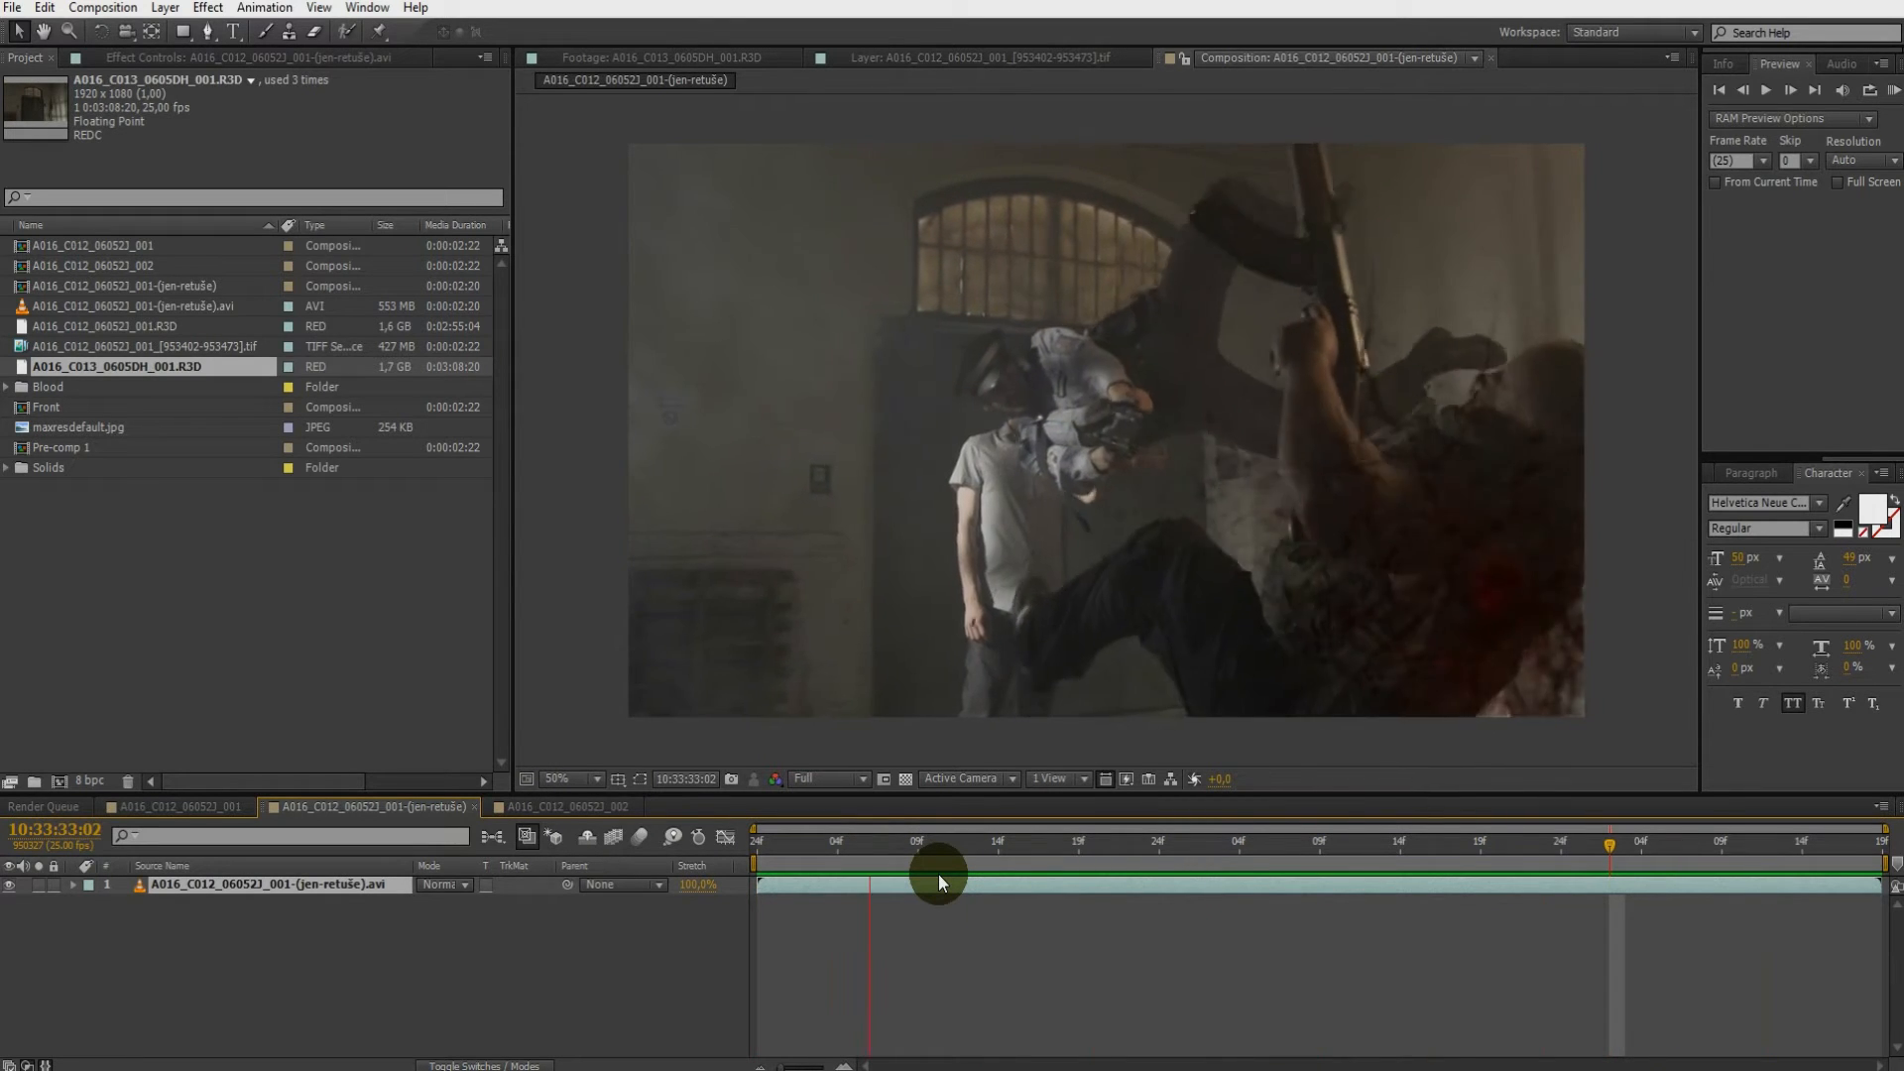
key(space)
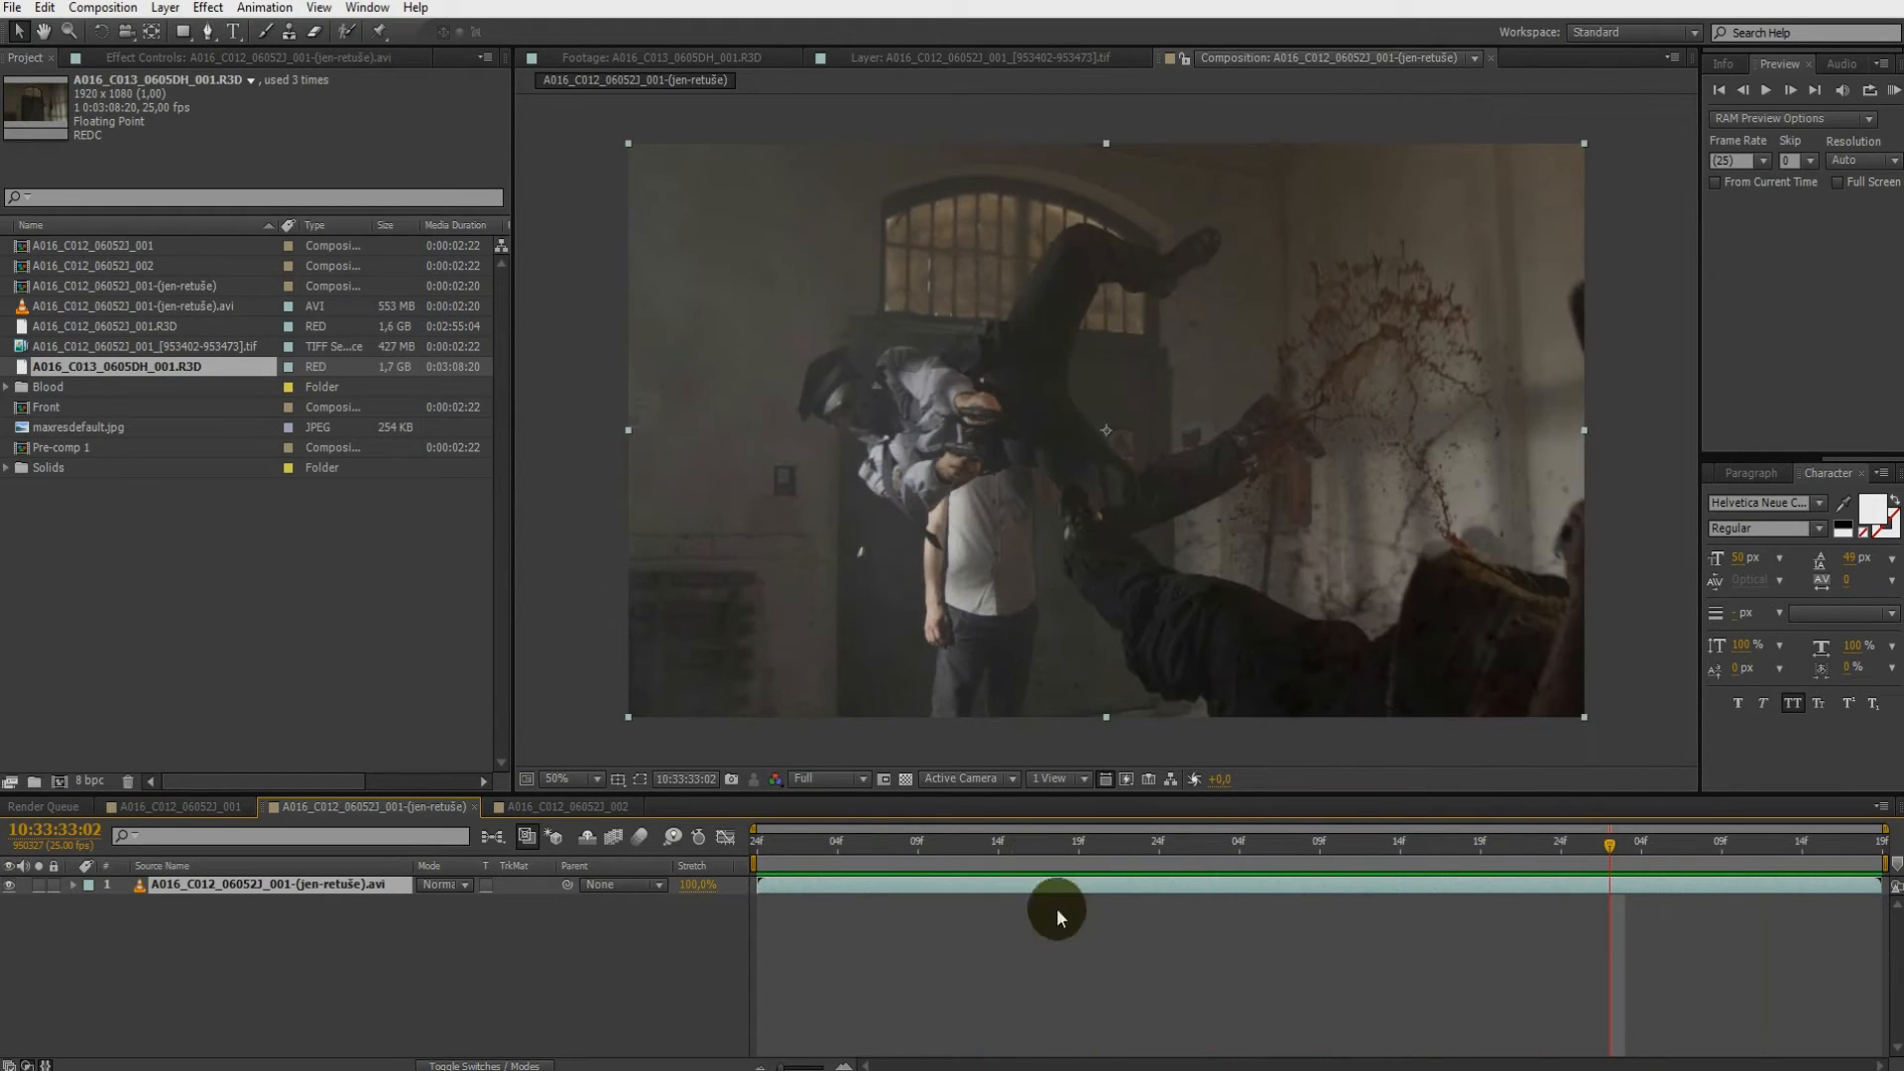
drag(893, 845, 1723, 858)
Examine the A016_C012_06052J_002 composition at different points and play it from 0:00:00:15
click(563, 806)
drag(1390, 859, 1514, 799)
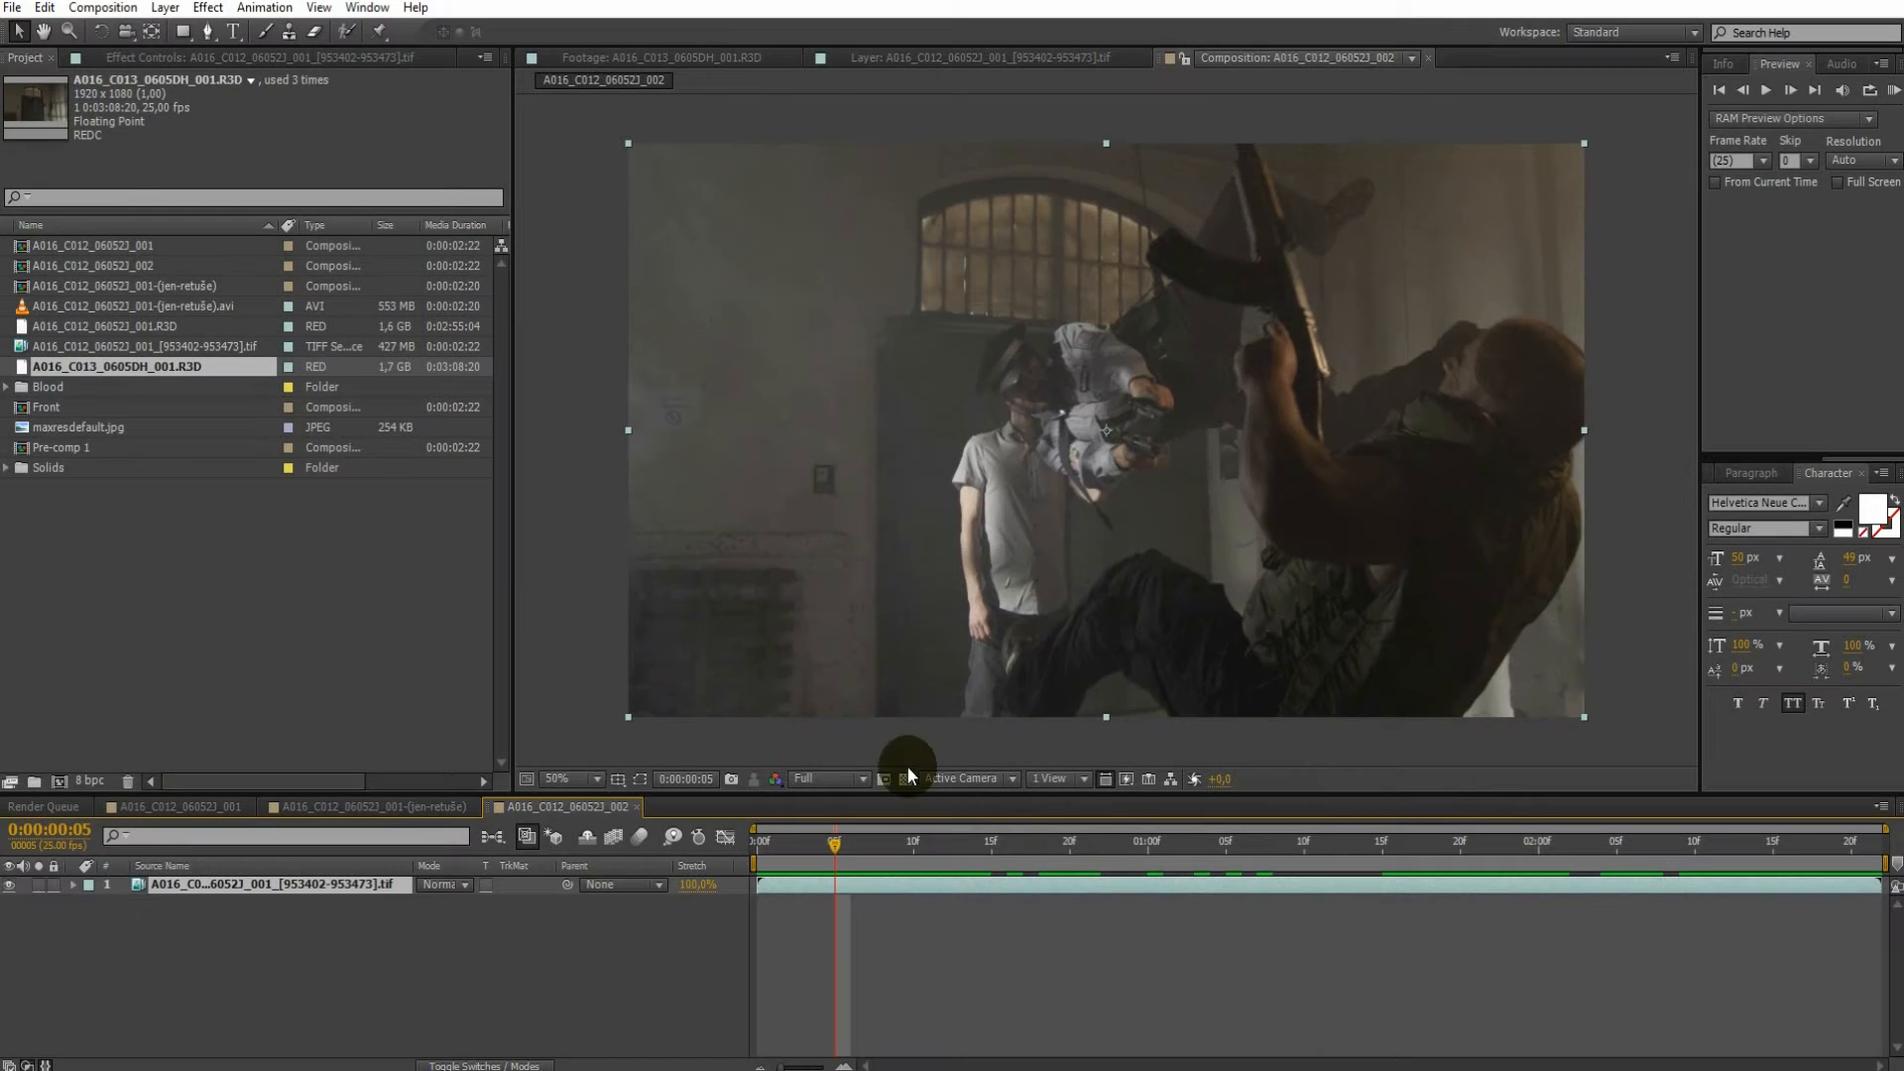
drag(850, 841, 990, 843)
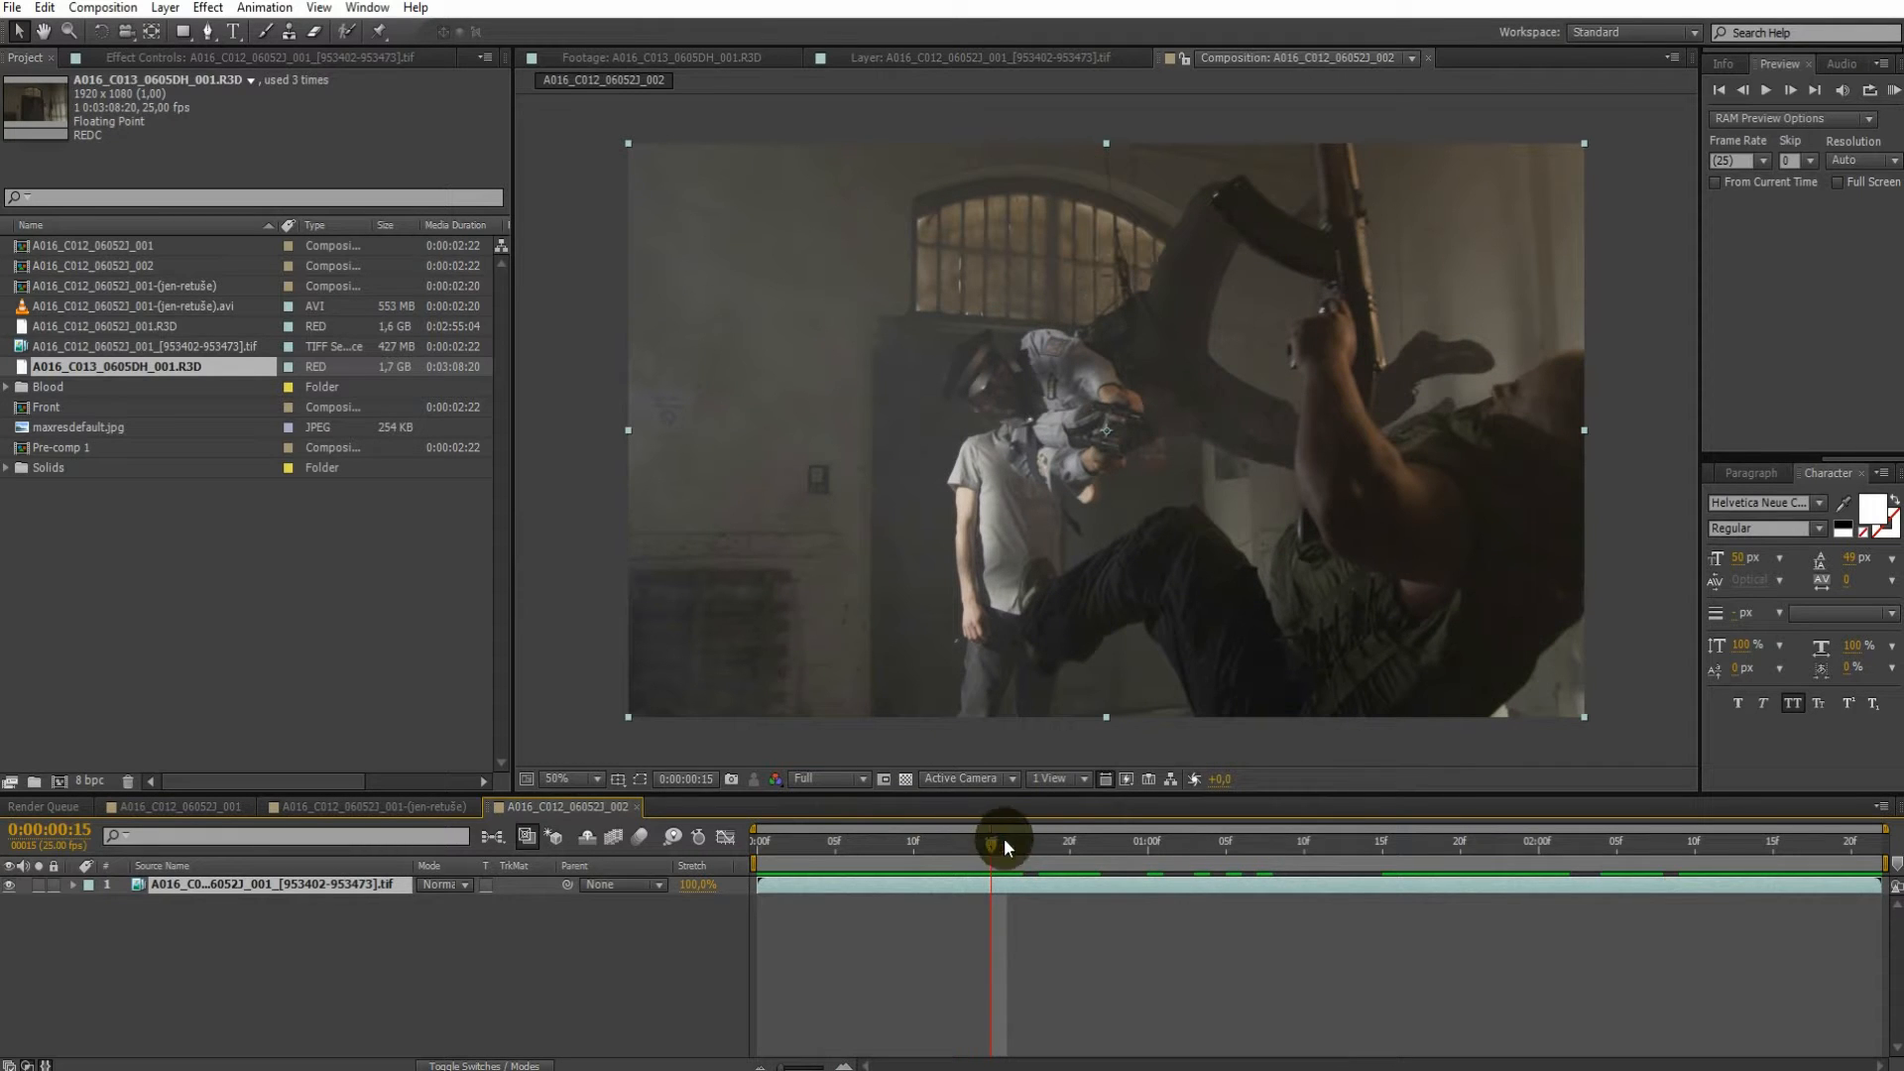
key(space)
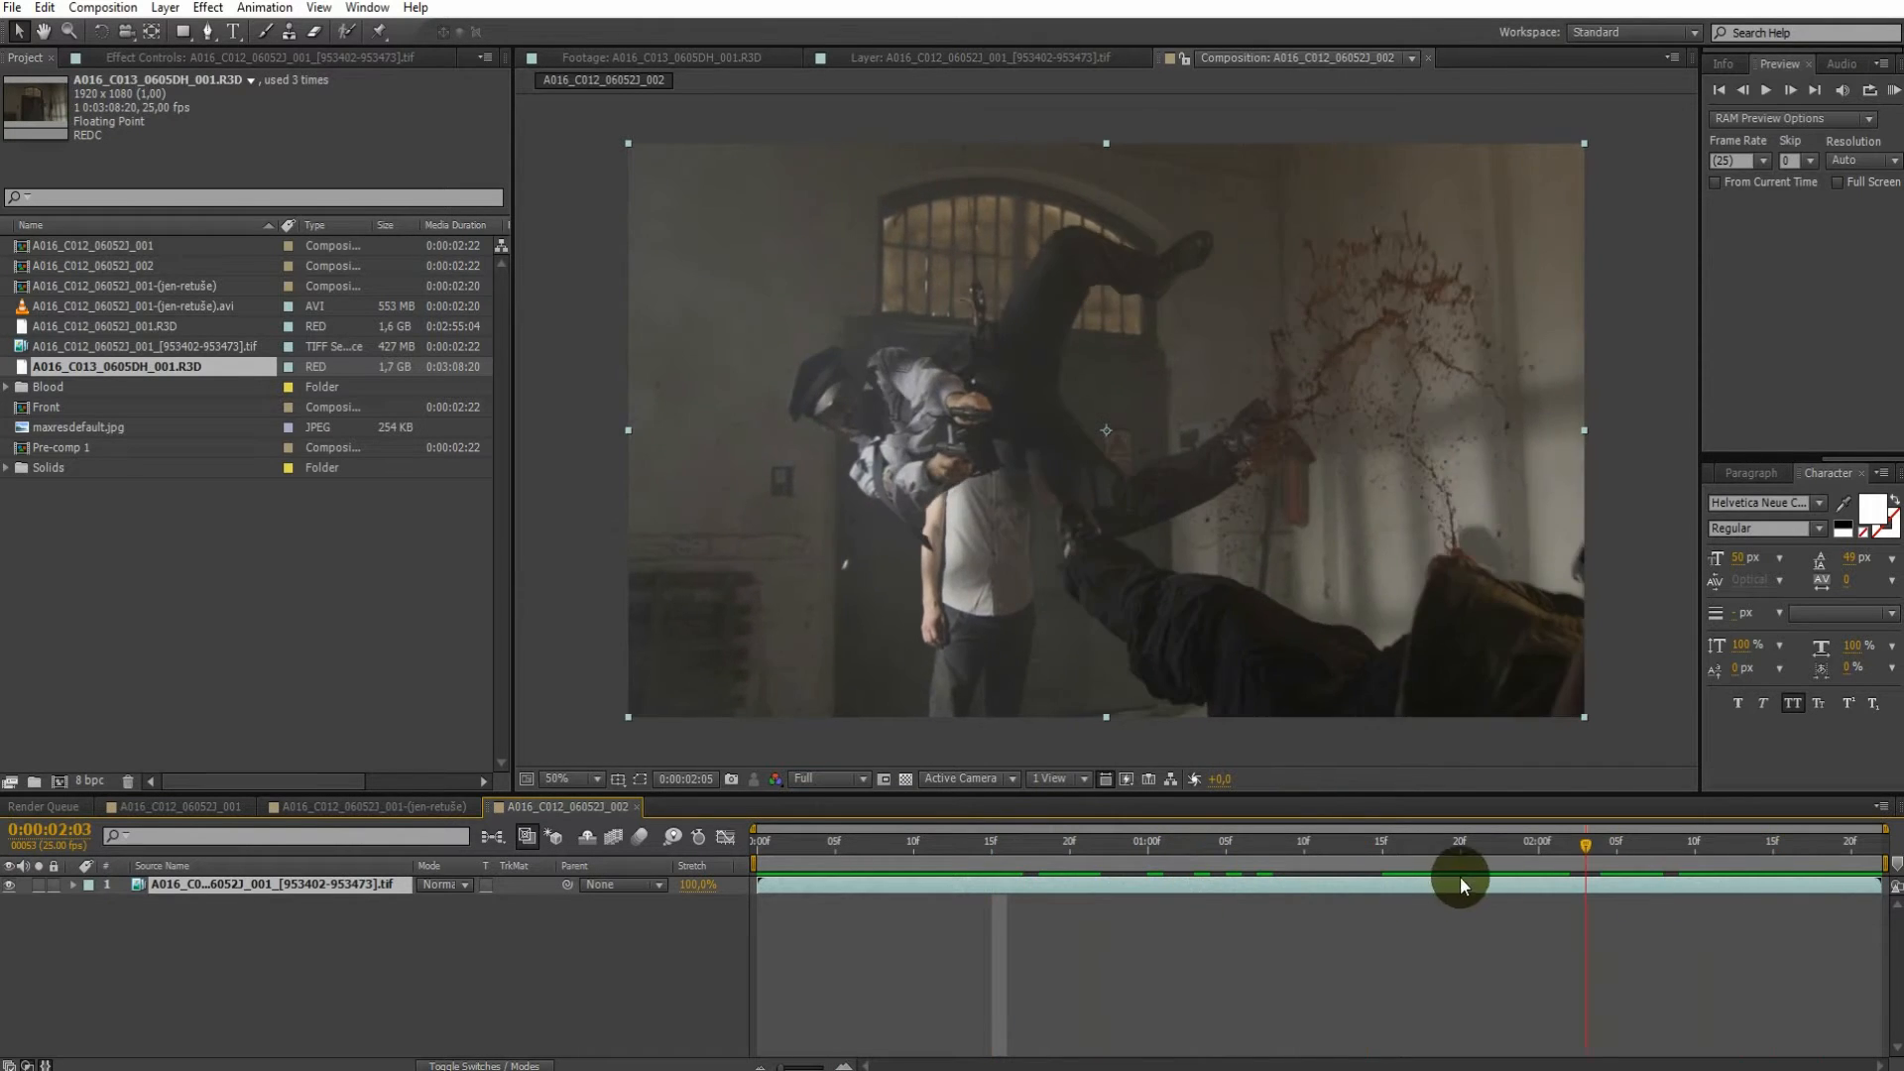
Open the A016_C013_0605DH_001.R3D footage and look through the empty-room shot
double_click(136, 369)
drag(571, 732, 528, 731)
drag(652, 735, 1020, 736)
click(1294, 732)
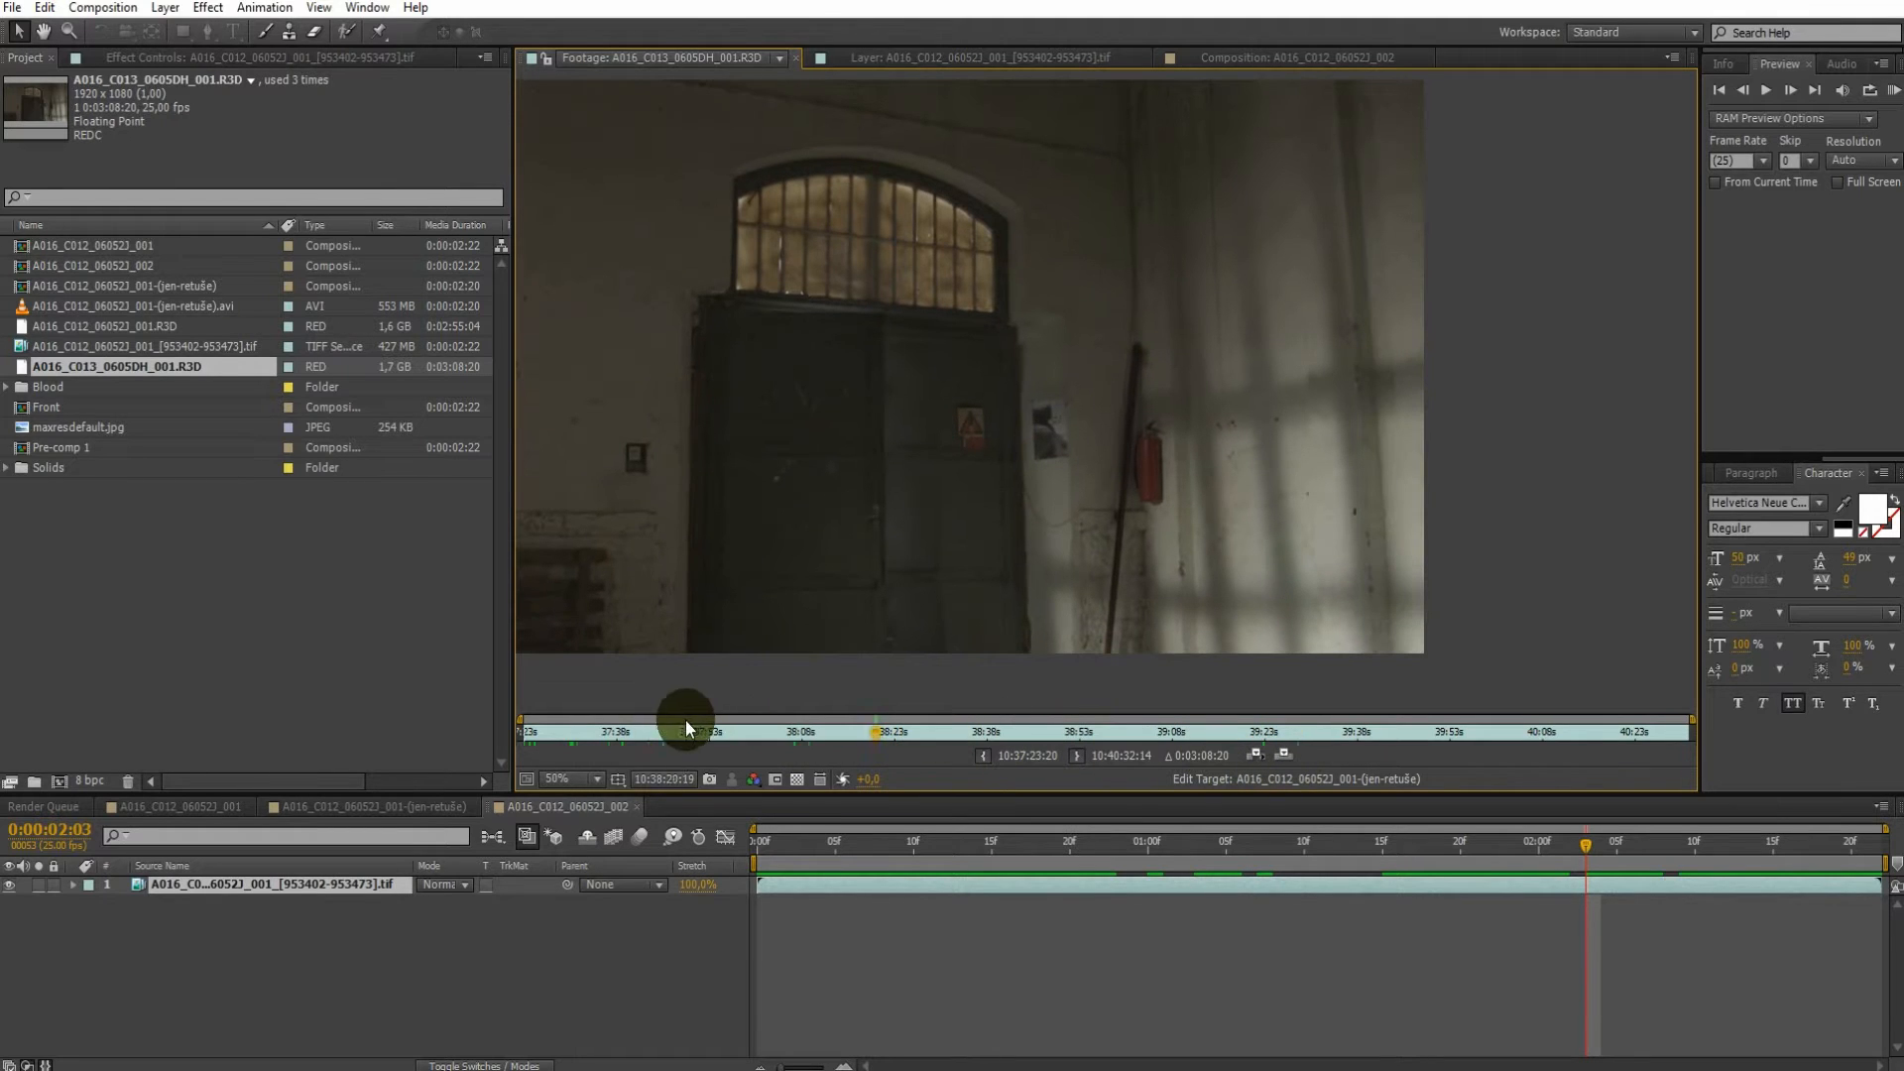
drag(525, 734, 520, 735)
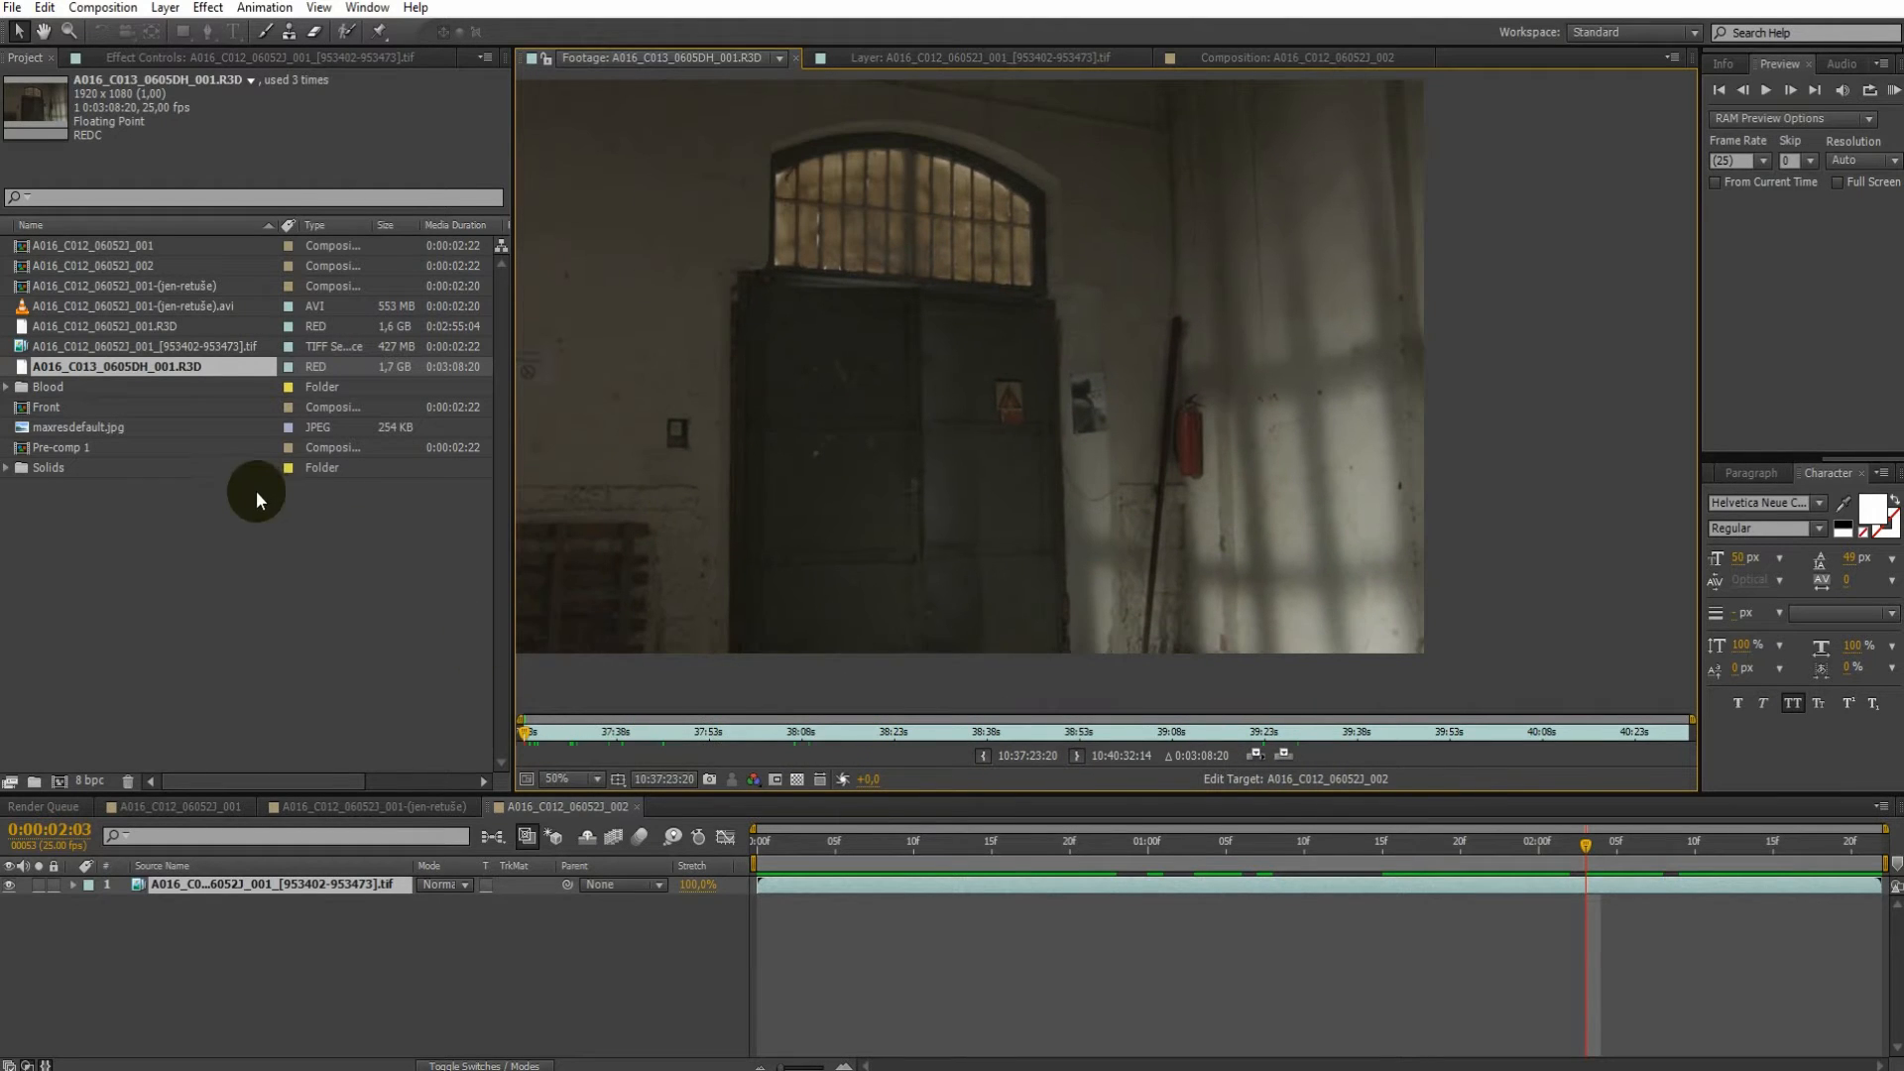
Create a composition from A016_C013_0605DH_001.R3D and trim it to a work area ending at 10:37:56:05
drag(173, 367, 60, 781)
drag(734, 869, 799, 849)
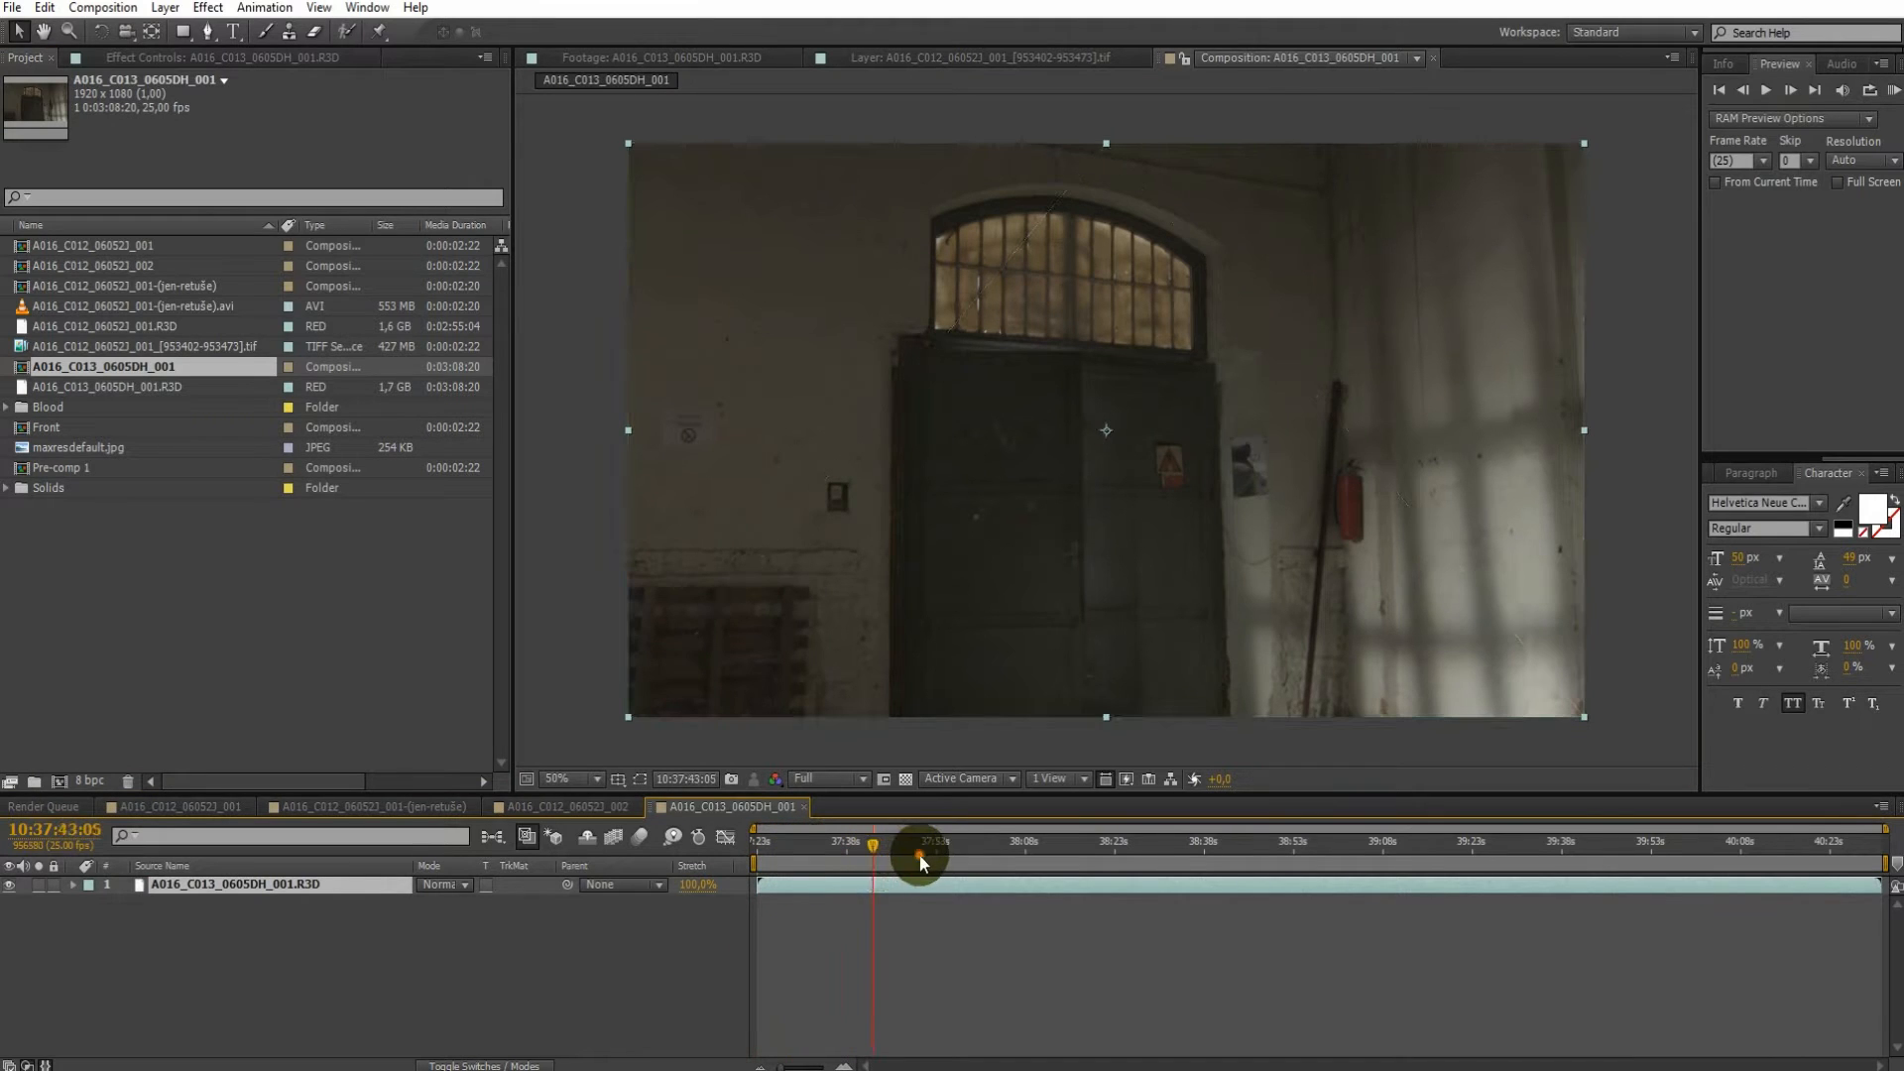
drag(1044, 847, 951, 849)
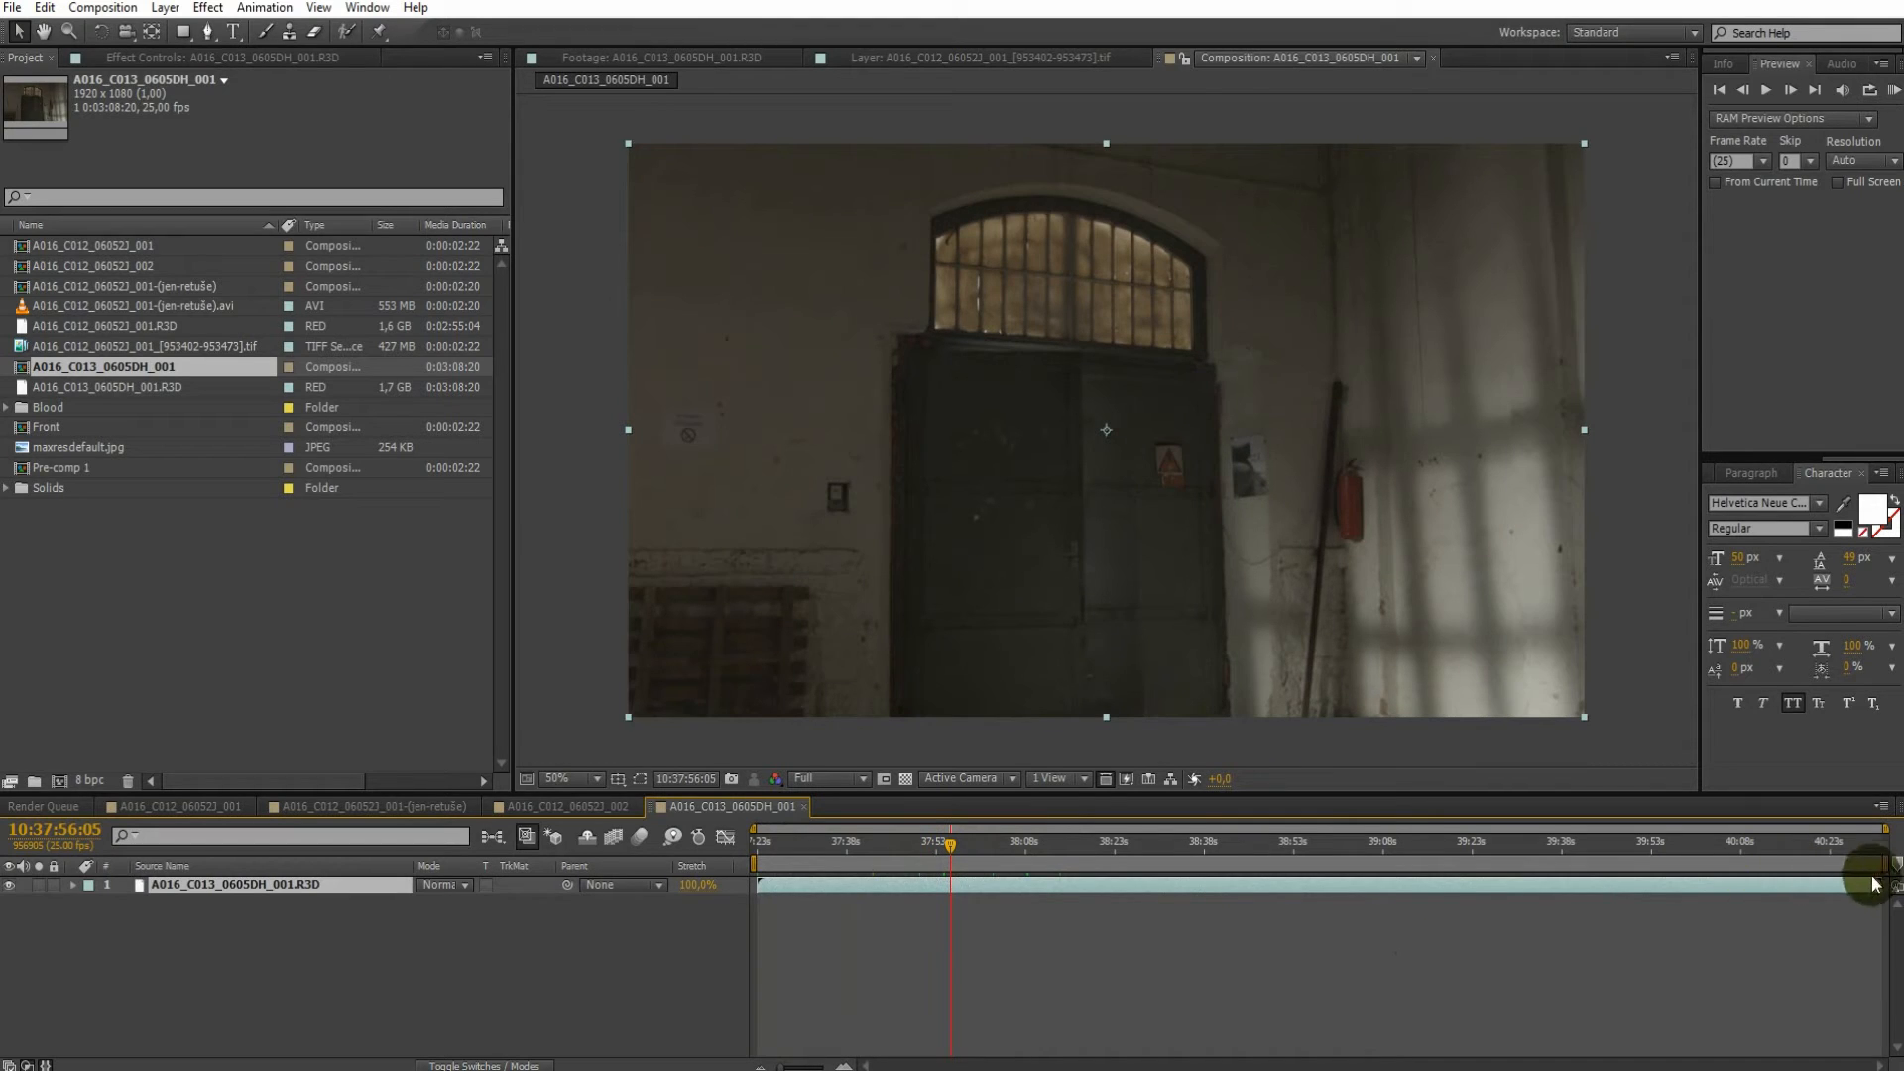
drag(1885, 865, 952, 867)
right_click(895, 869)
click(972, 929)
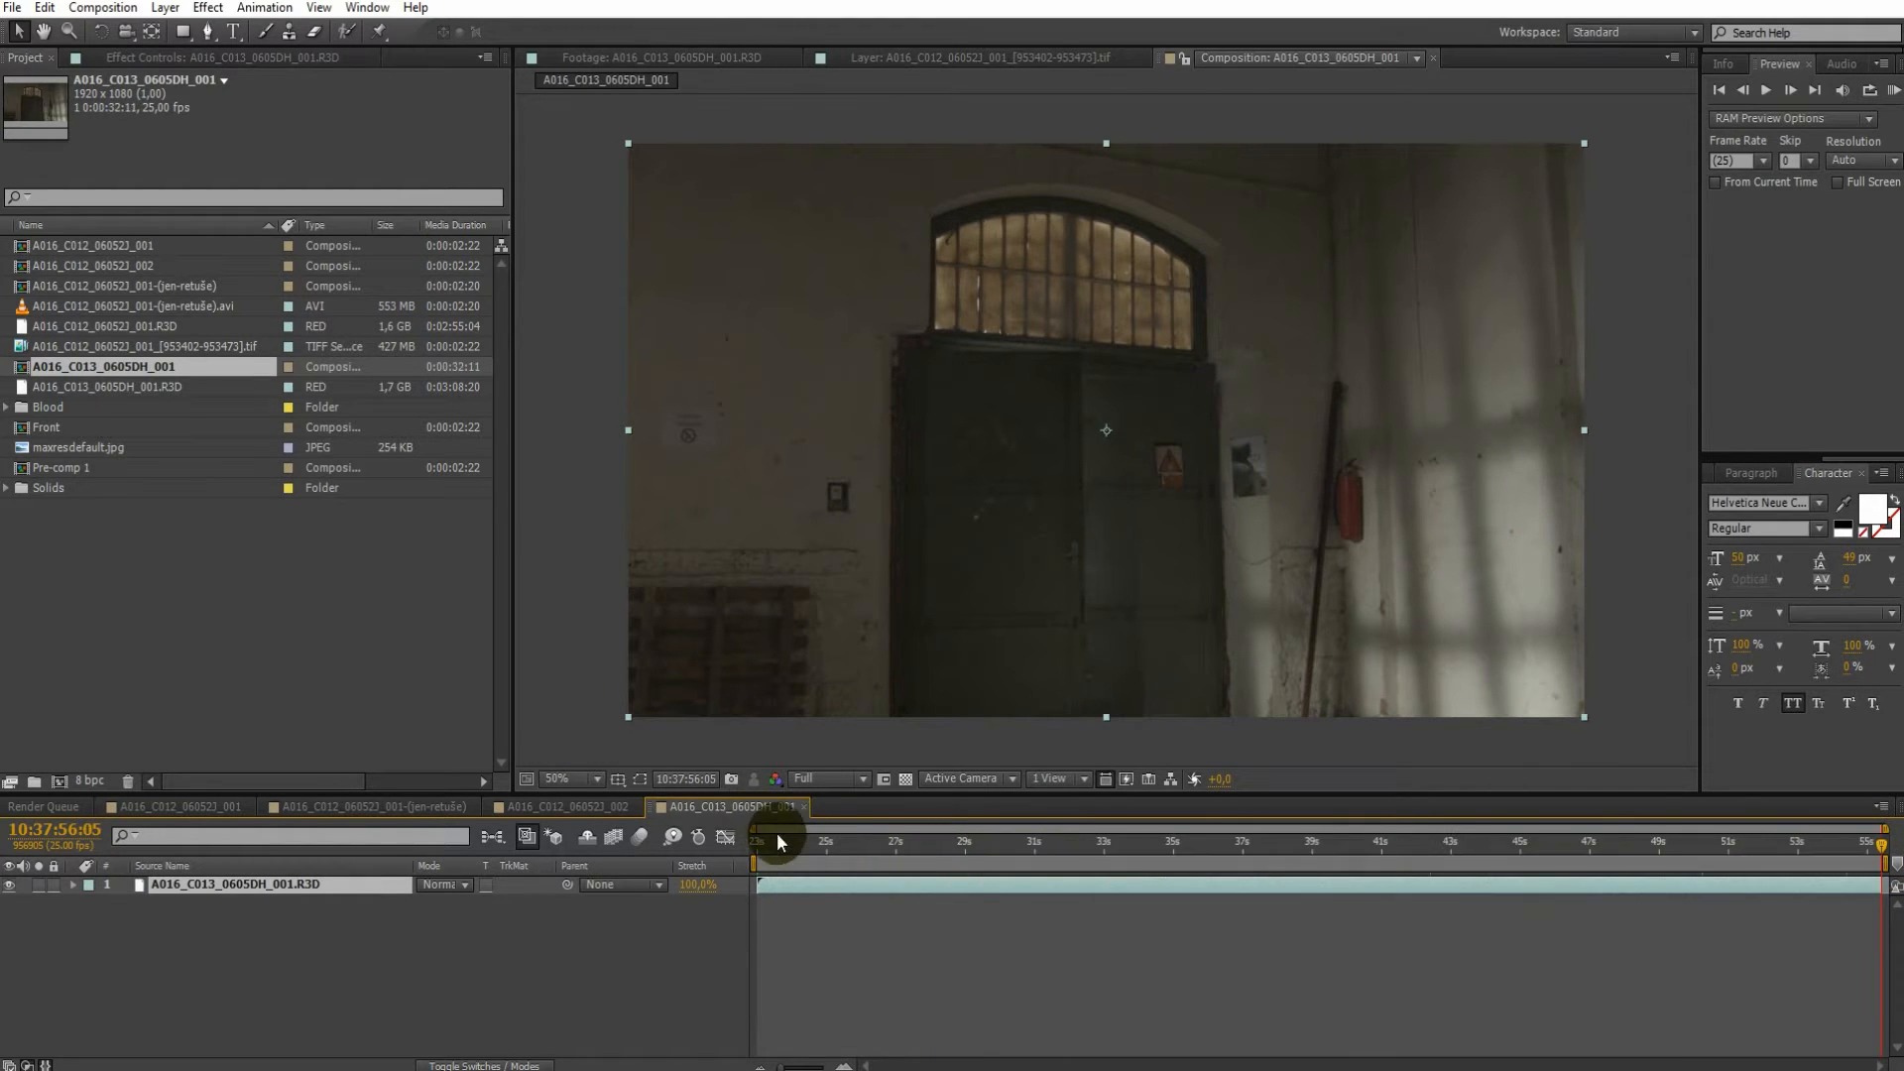
Inspect the footage's noise at 100% magnification and apply the Remove Grain effect to the layer
drag(769, 853, 903, 851)
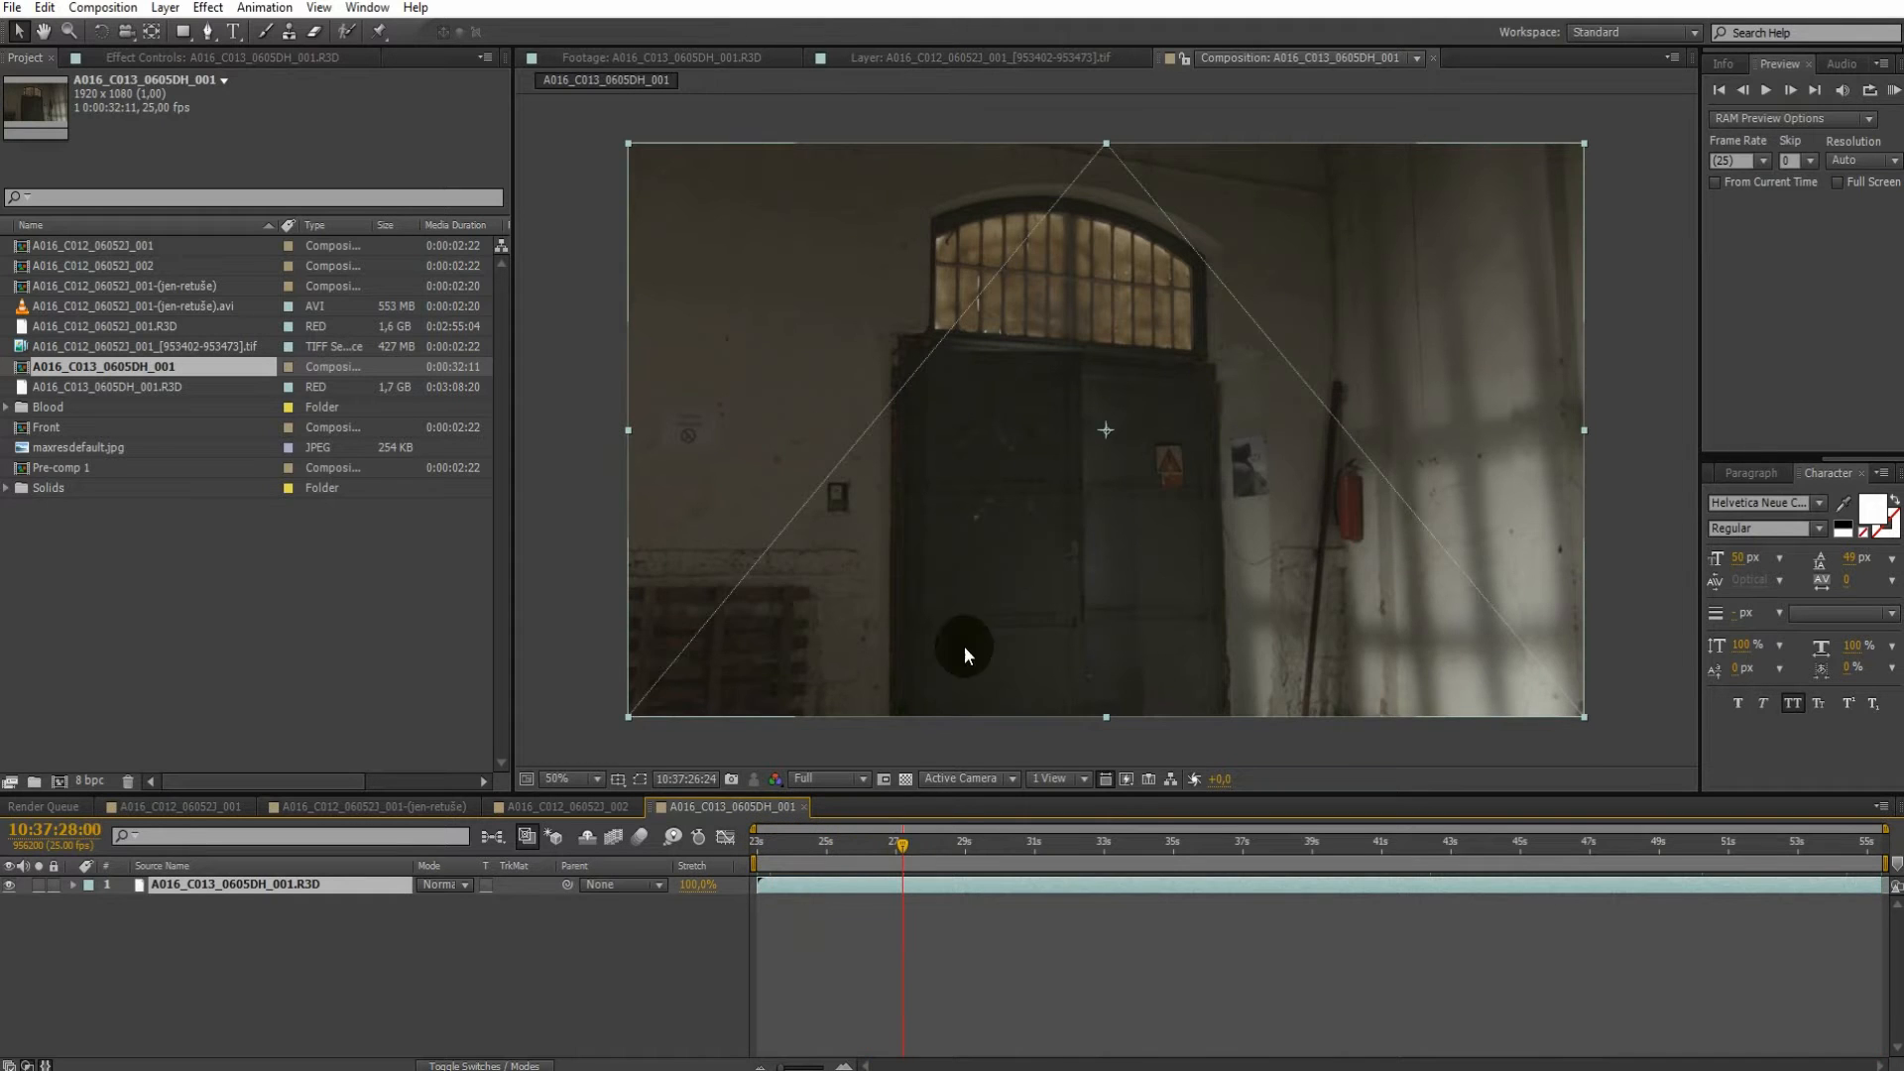
scroll(1086, 416, up, 2)
drag(1049, 861, 1136, 865)
drag(859, 853, 746, 848)
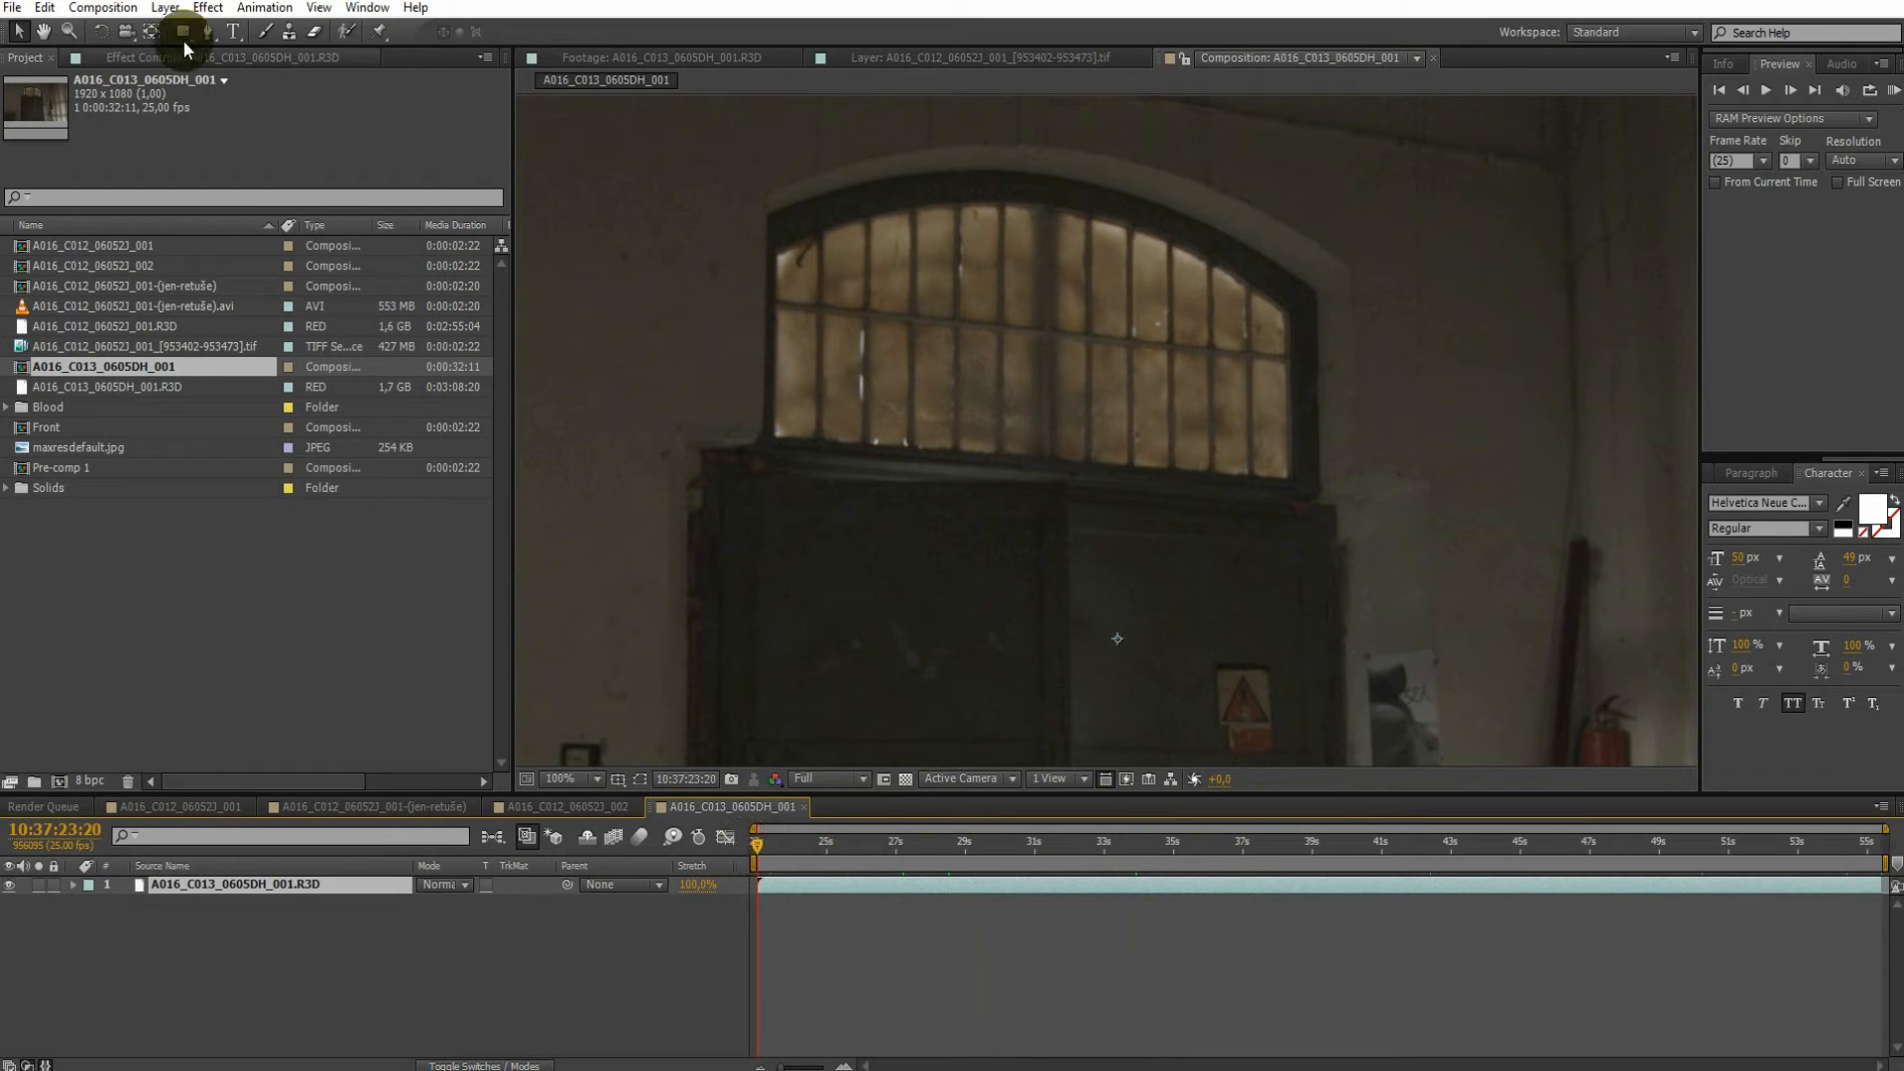
click(203, 8)
mouse_move(149, 380)
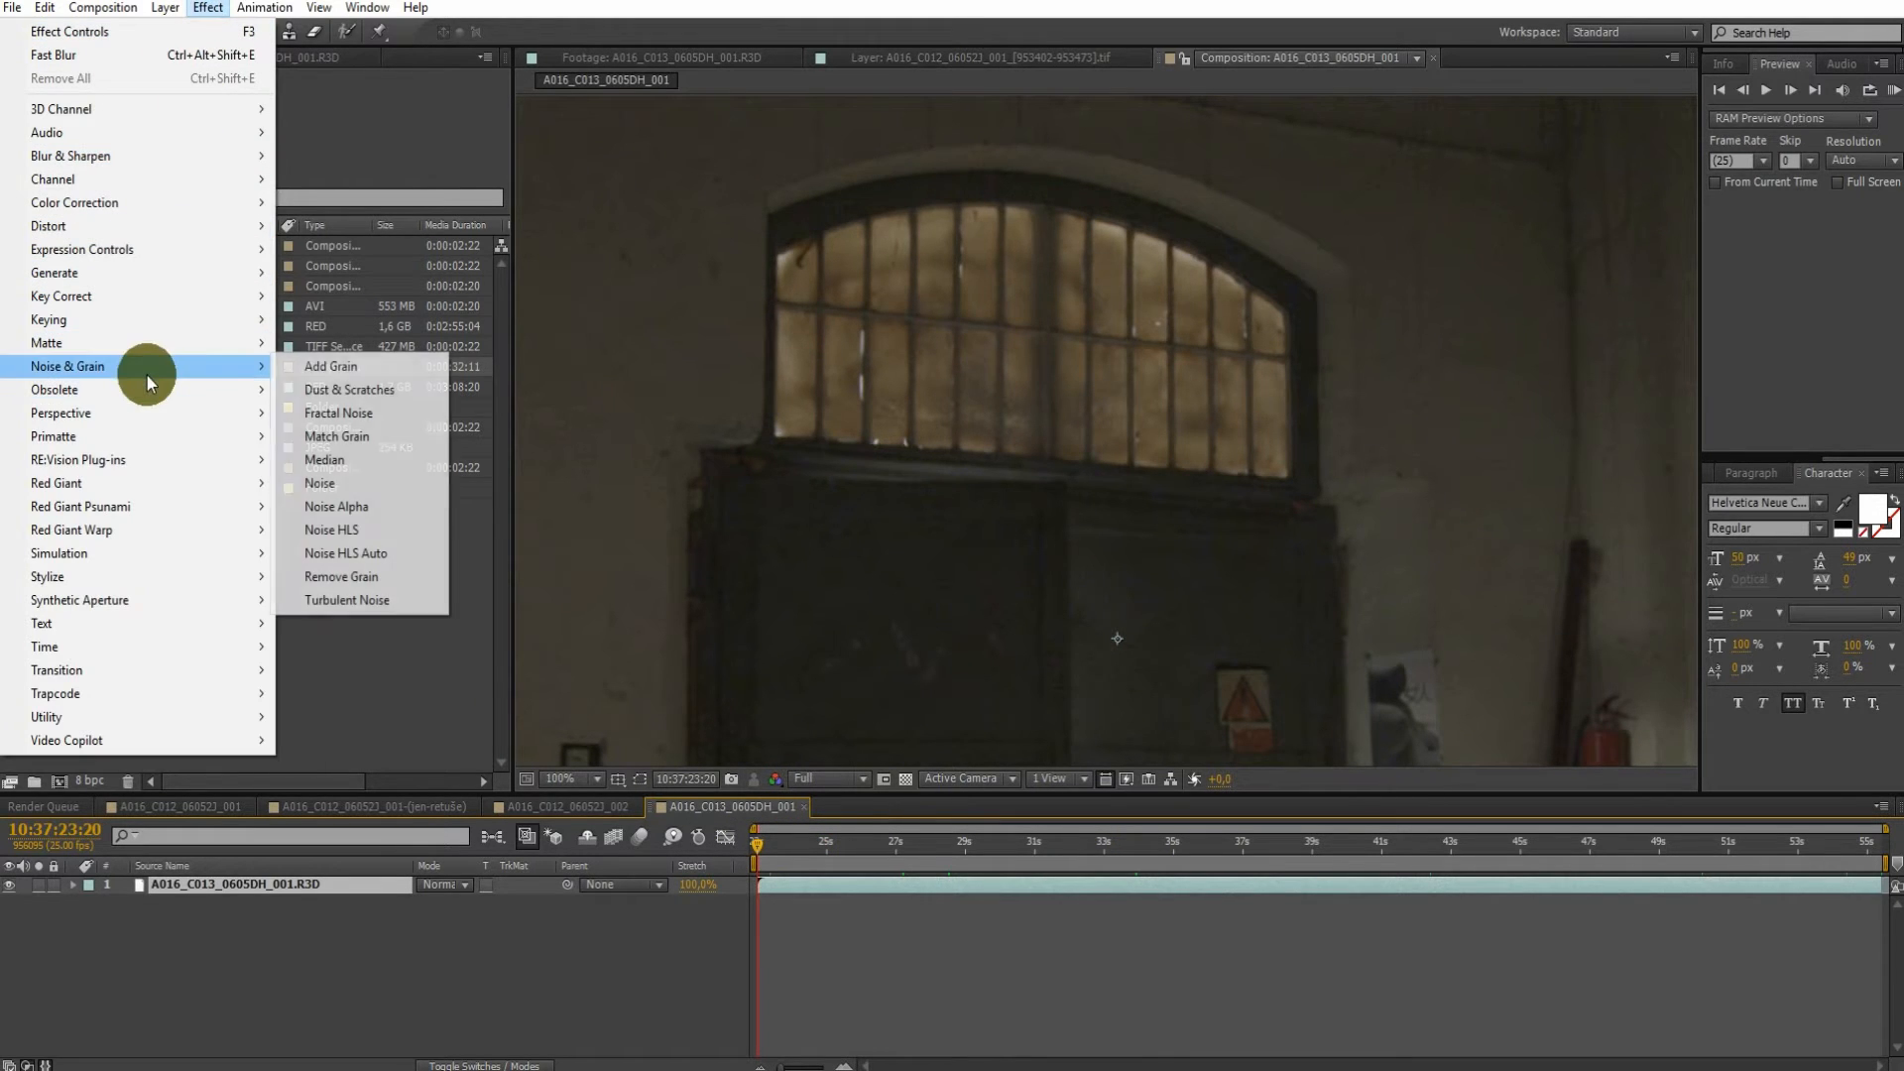
click(363, 575)
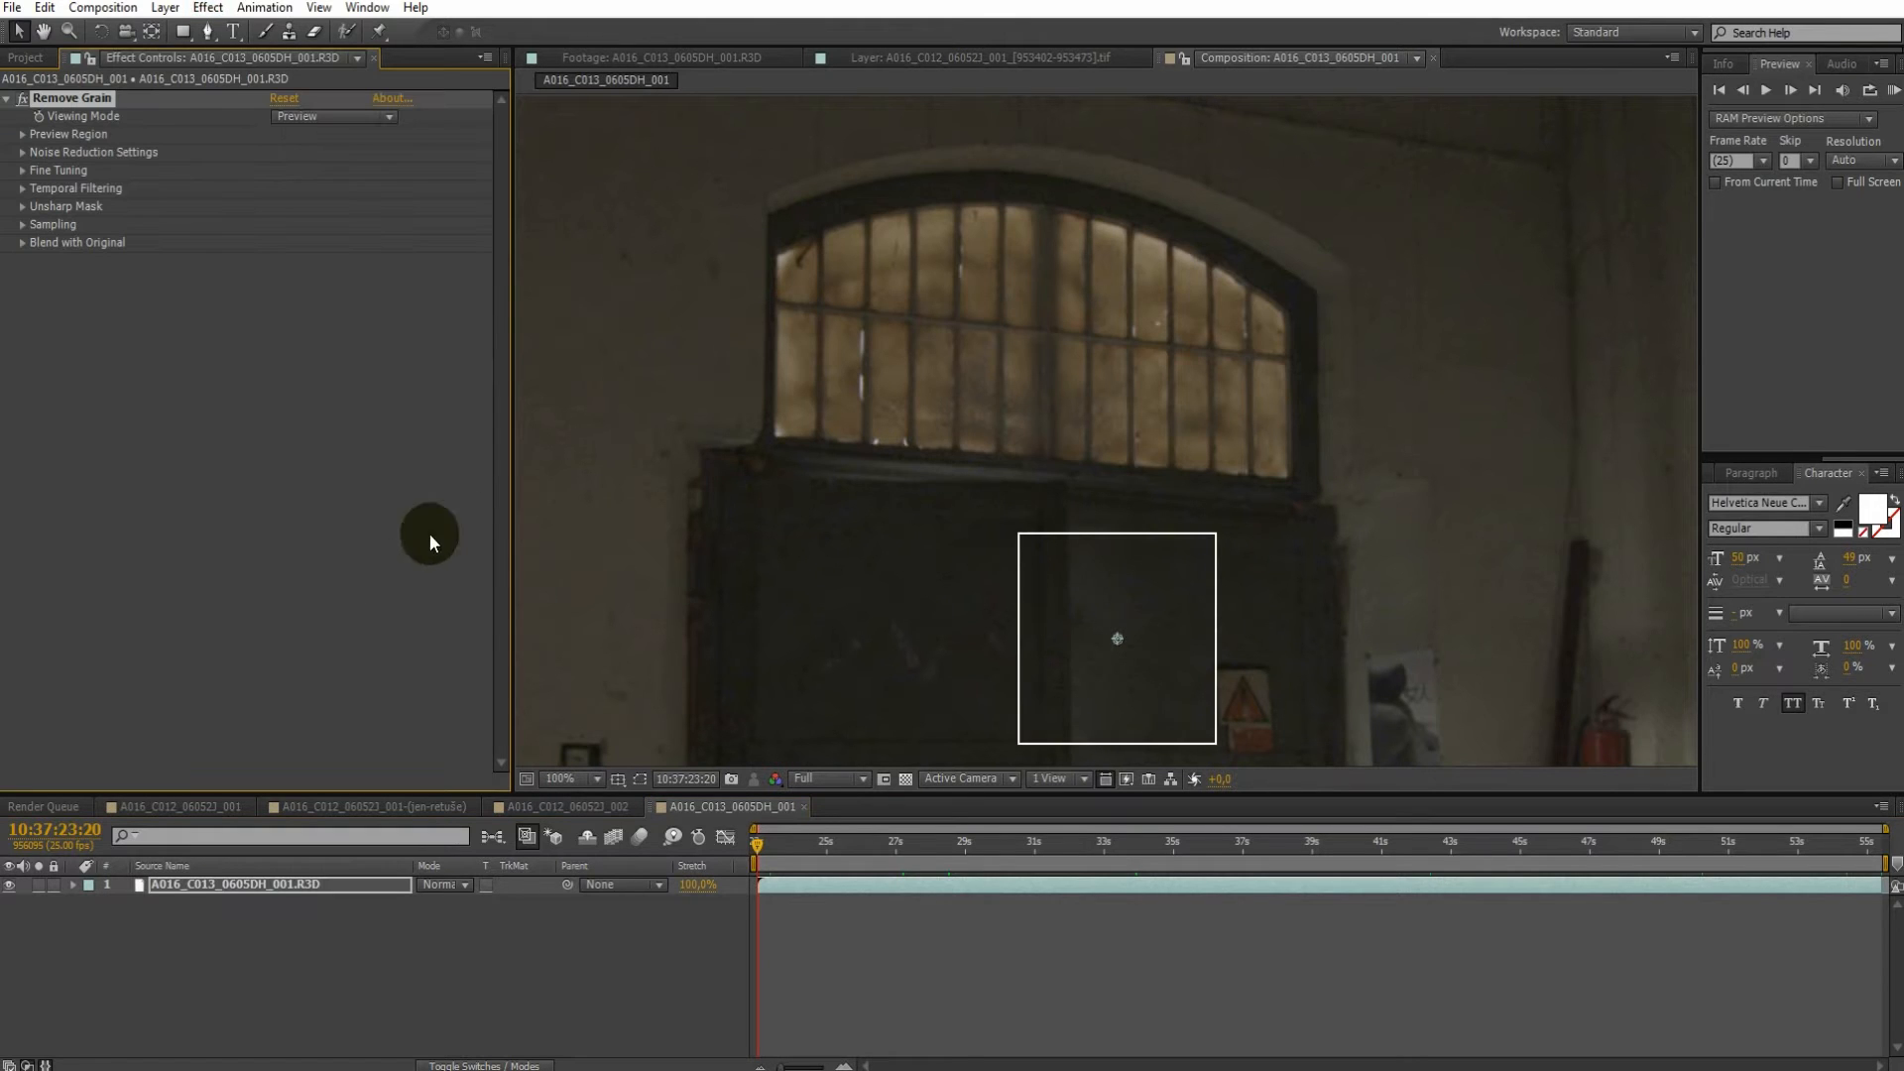
Expand Remove Grain's preview region settings and set its viewing mode to Final Output
click(360, 118)
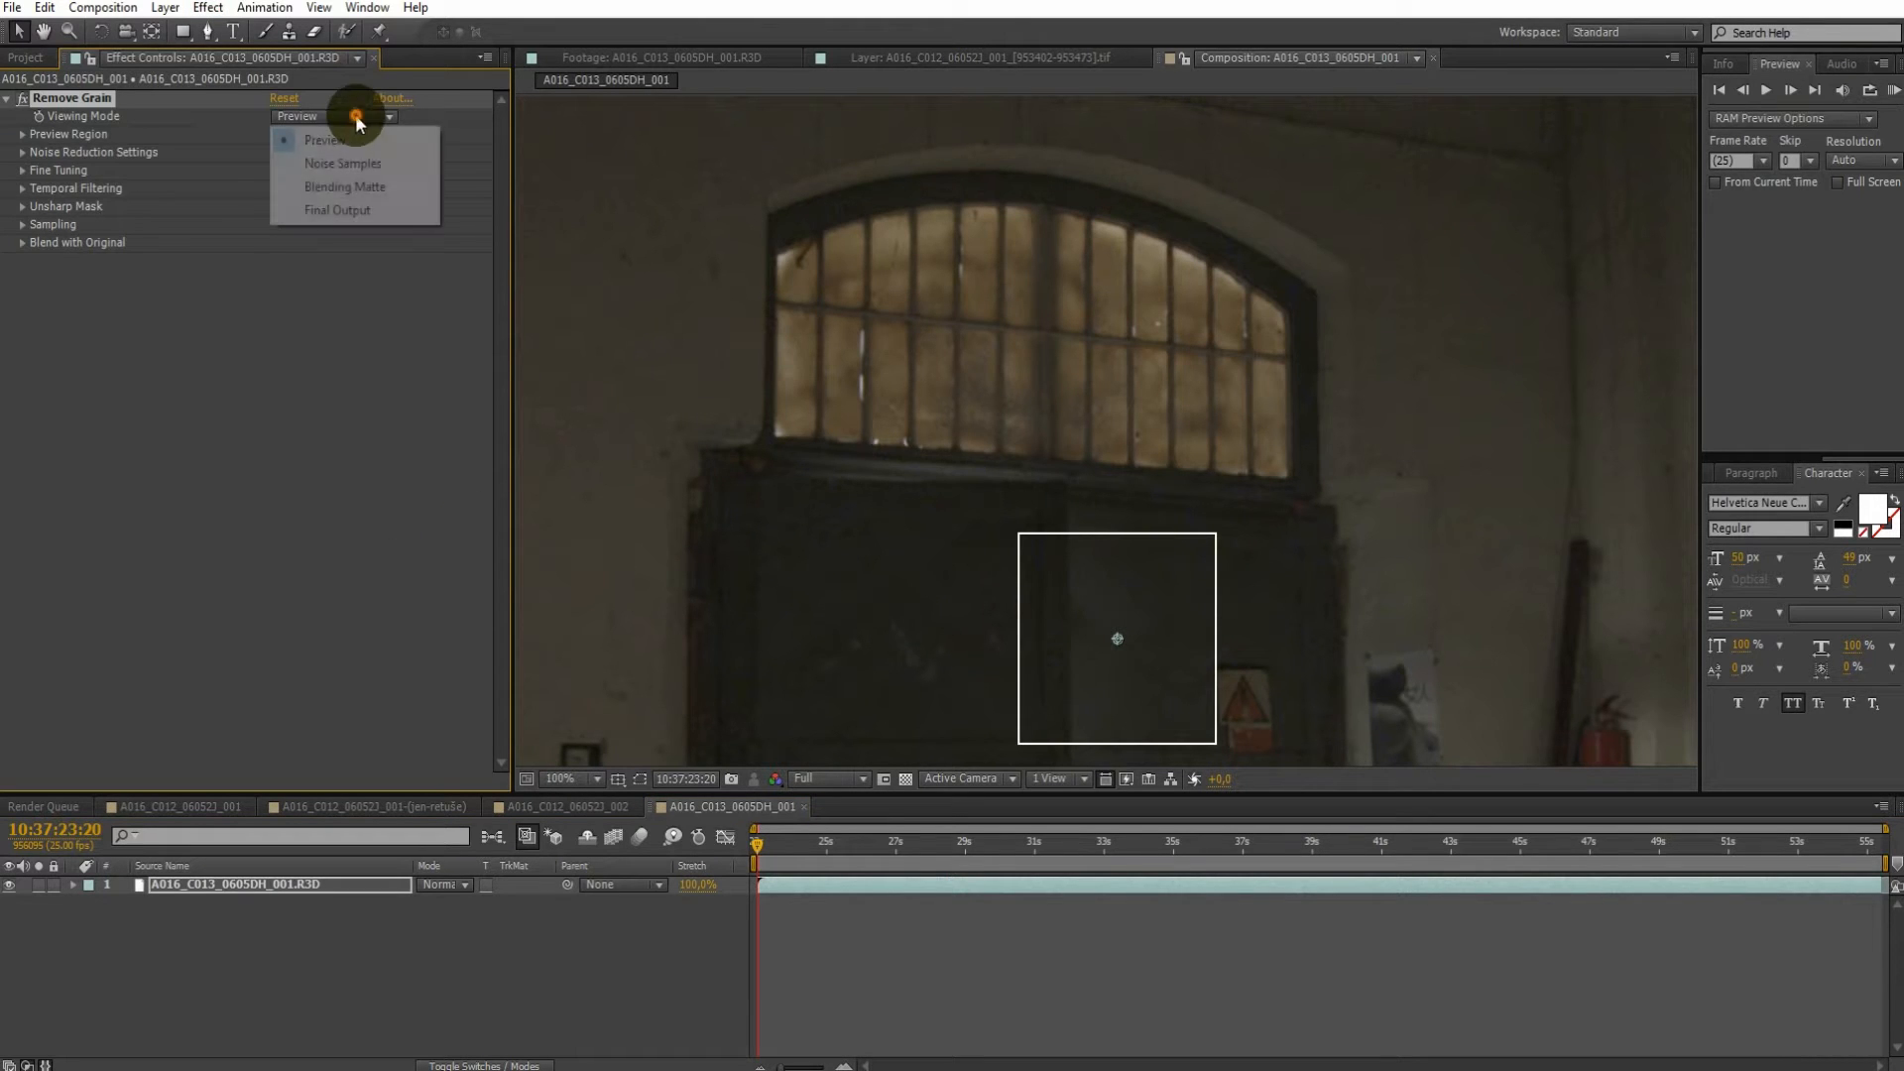
click(23, 138)
click(23, 135)
click(332, 117)
click(320, 213)
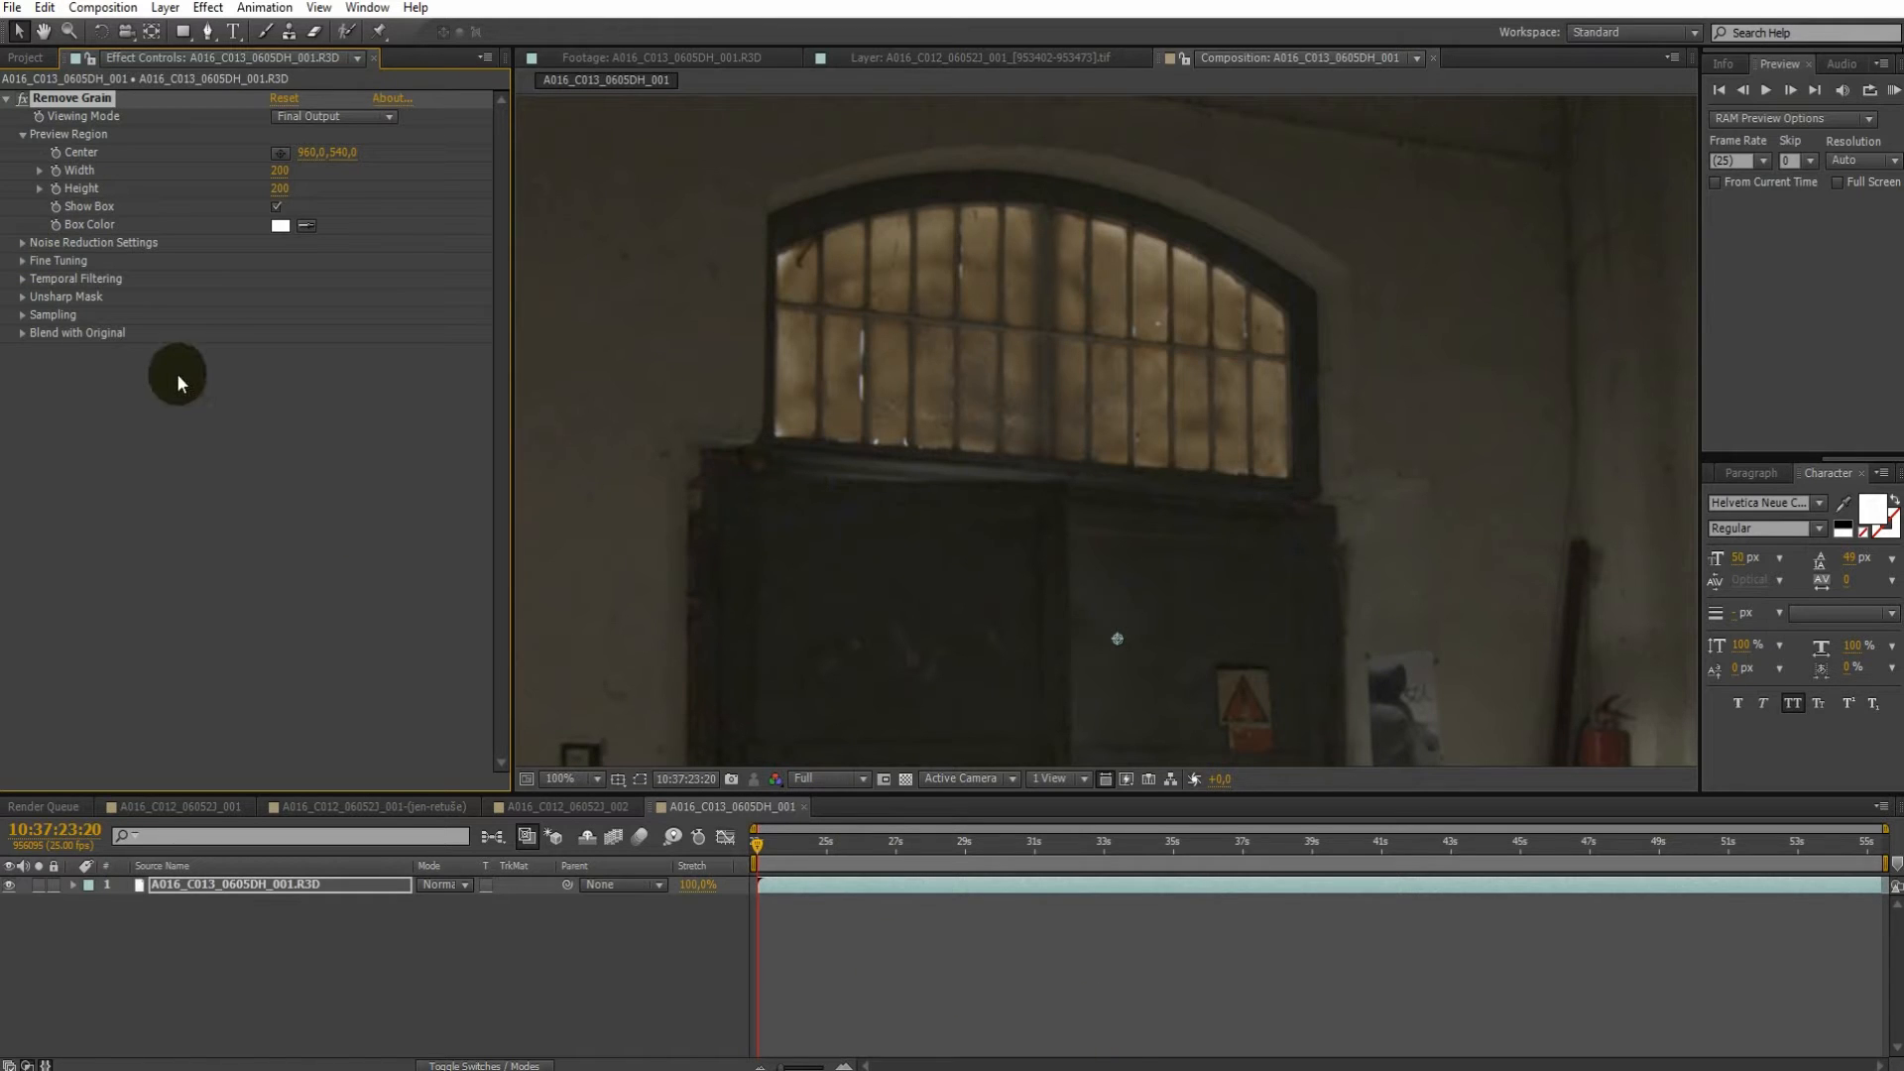
Preview the denoised footage, try a Noise Reduction value of 2, and delete the Remove Grain effect
key(space)
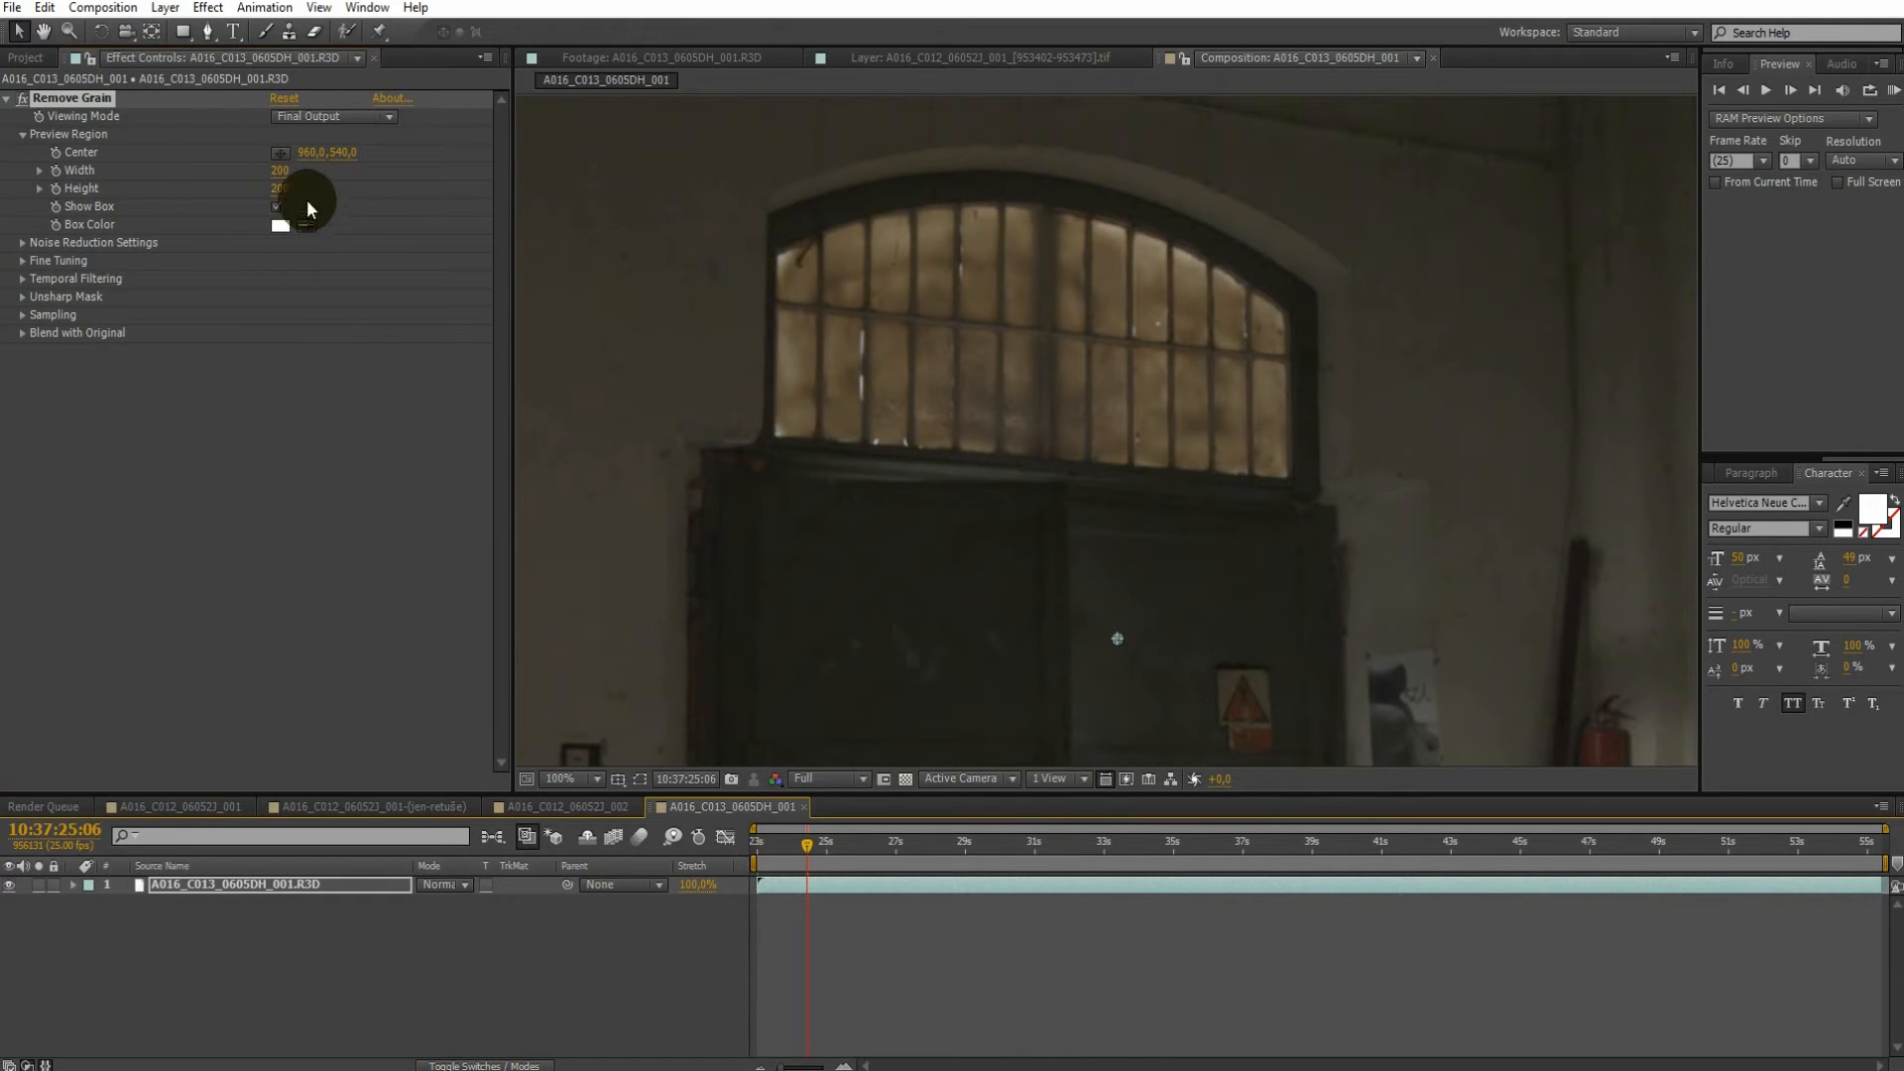
click(24, 244)
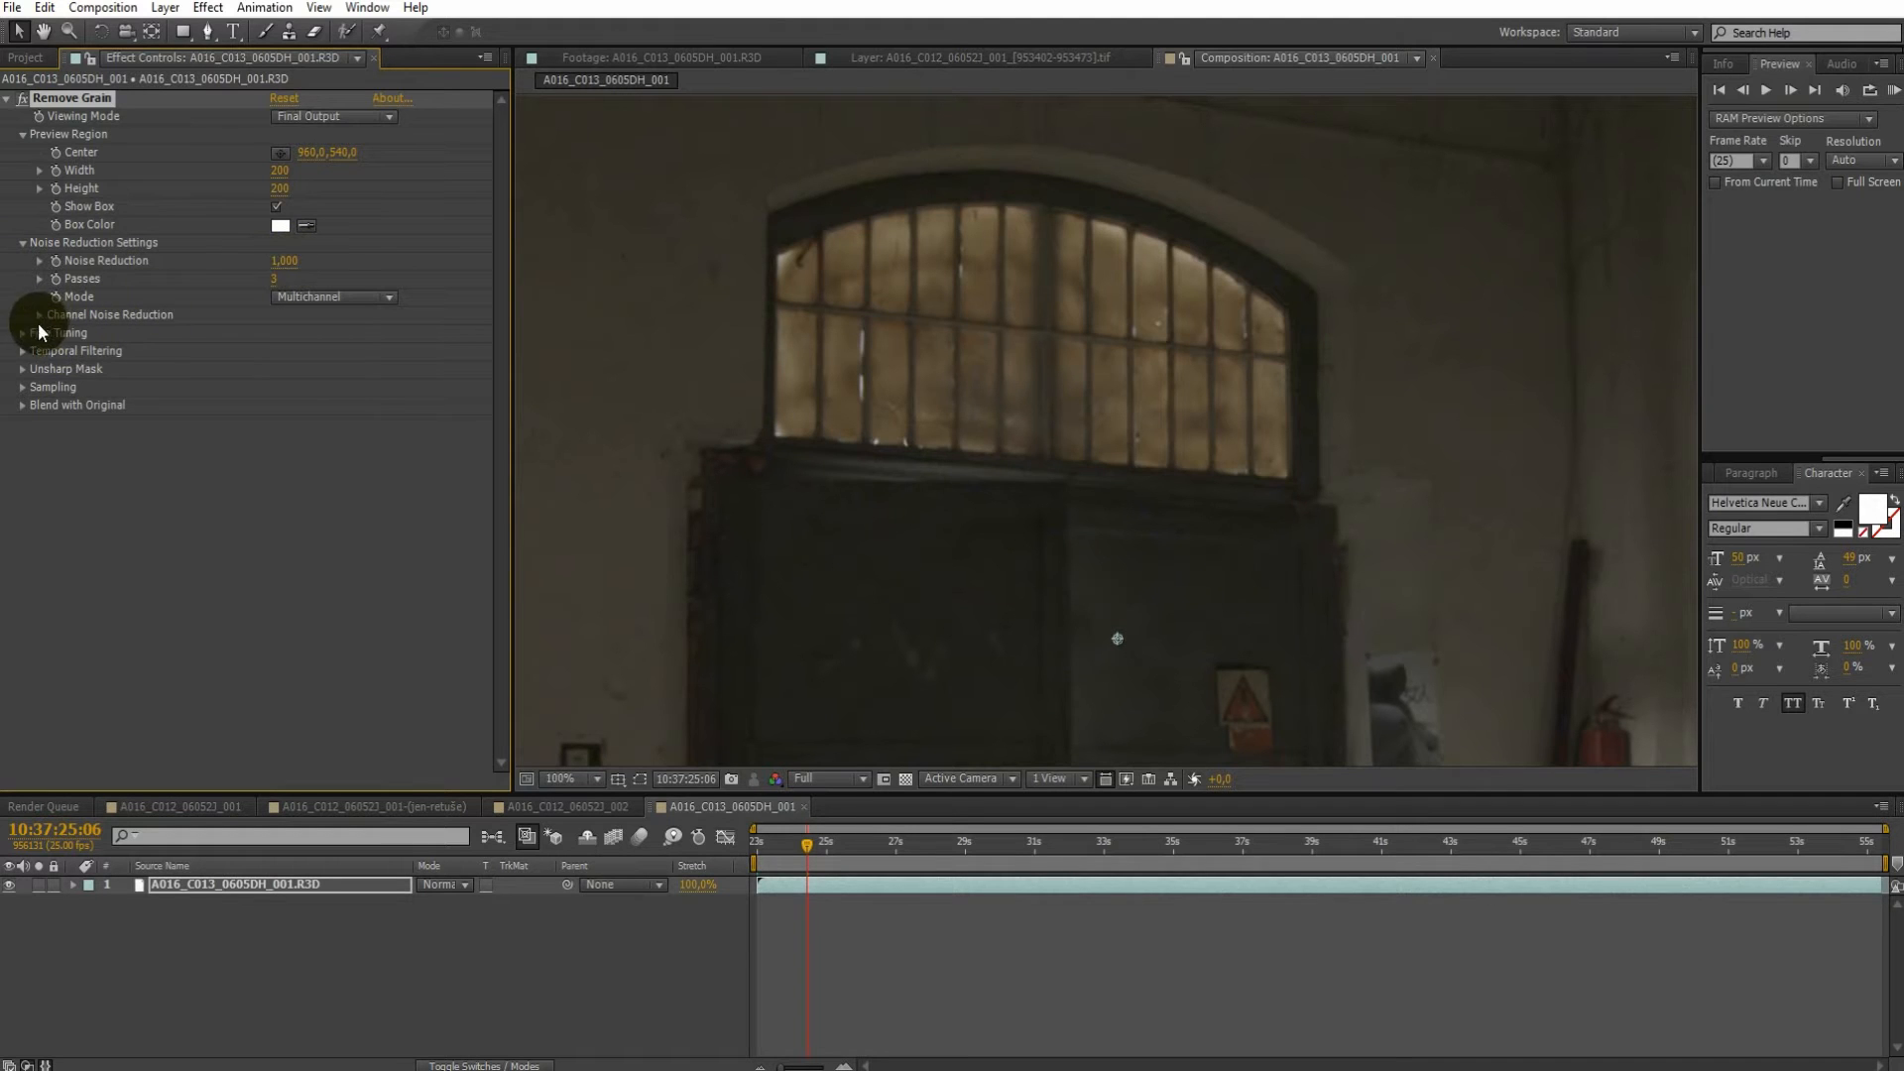
text(2)
key(Return)
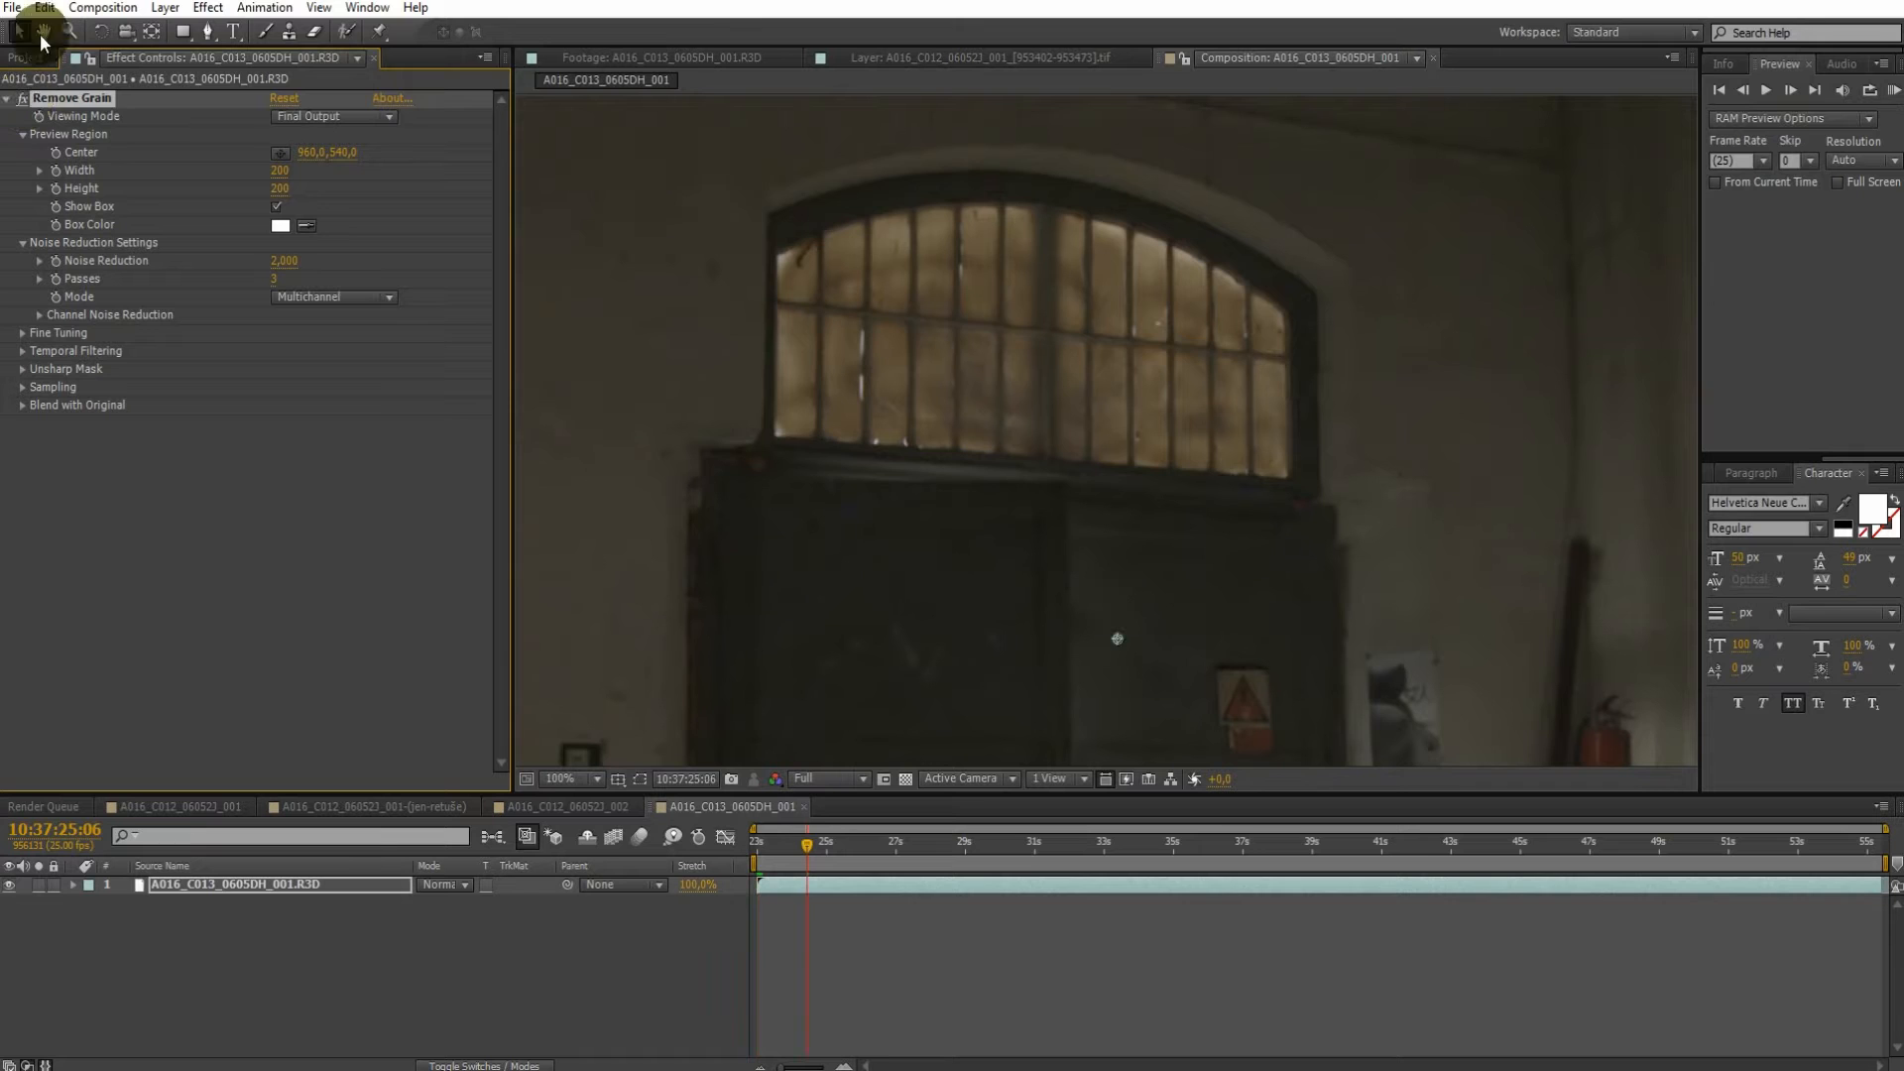
key(Delete)
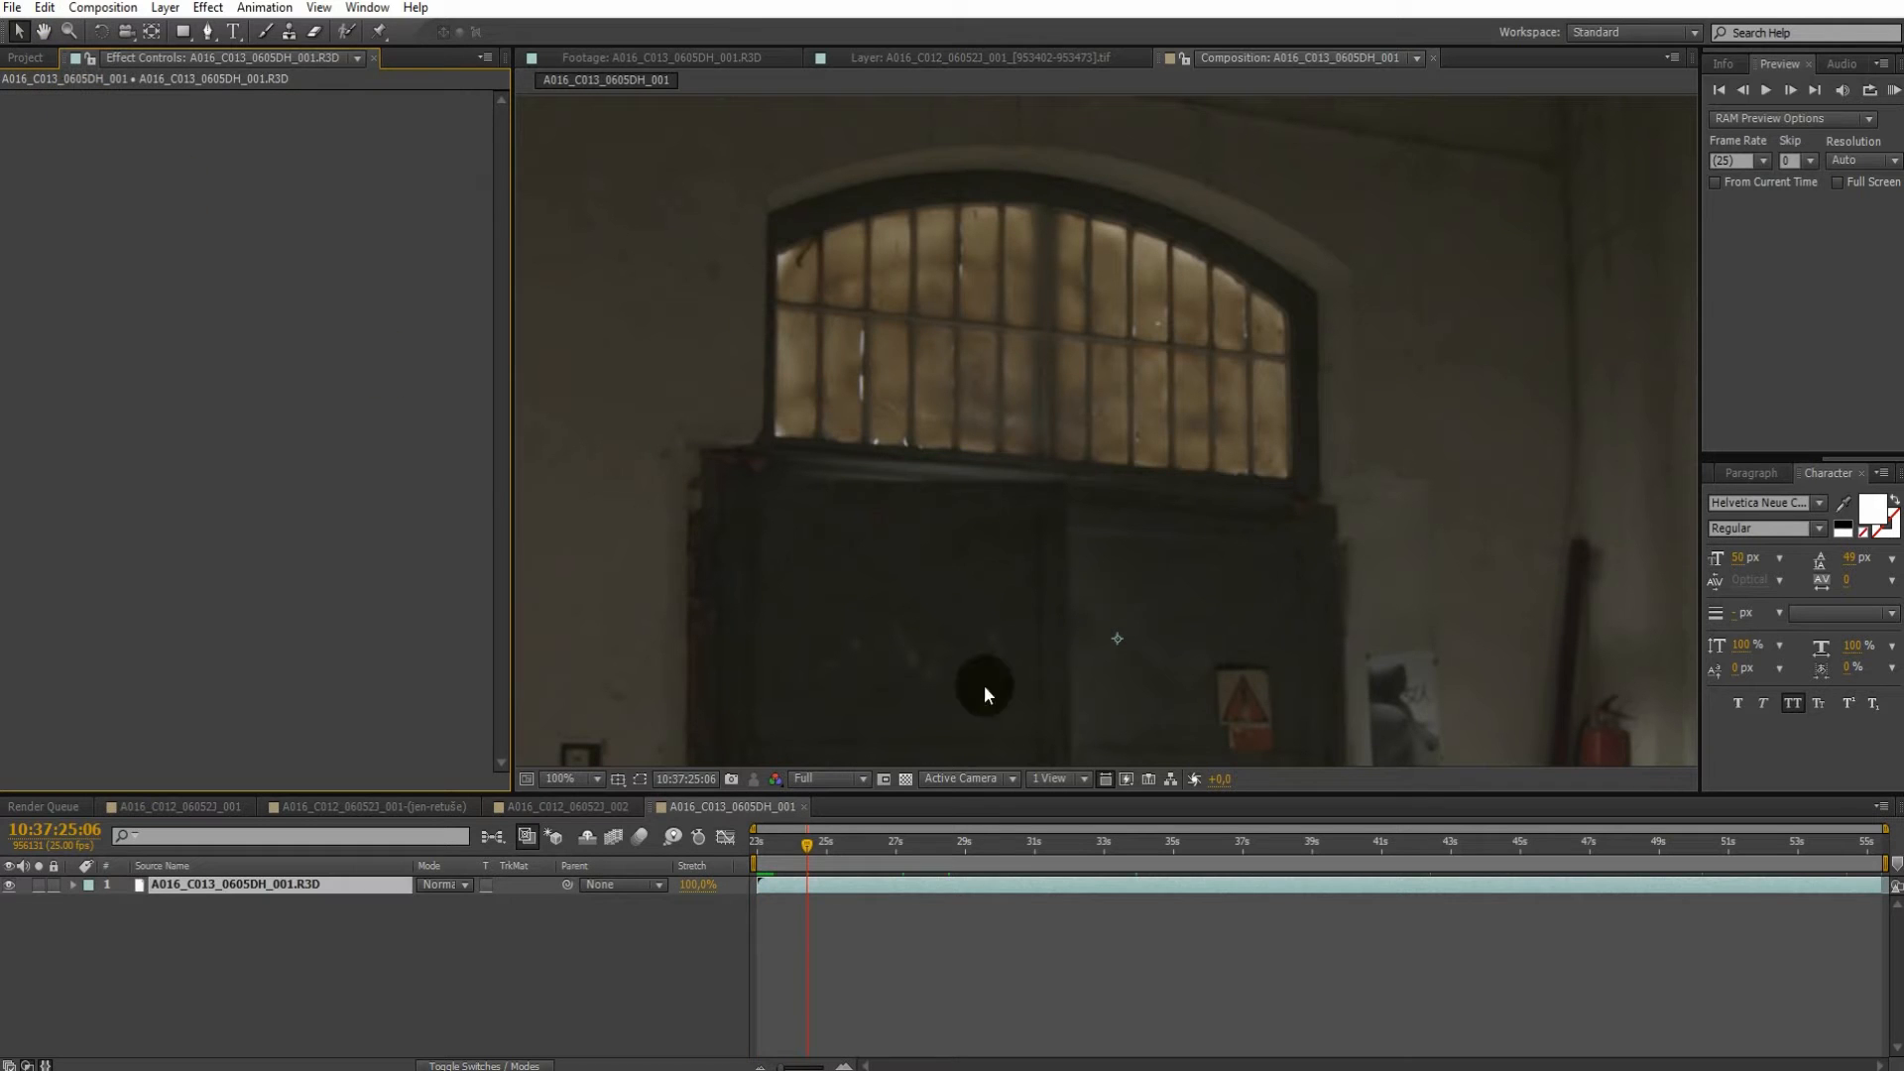
Duplicate the A016_C013_0605DH_001.R3D layer and set the upper copy's opacity to 15%
click(760, 857)
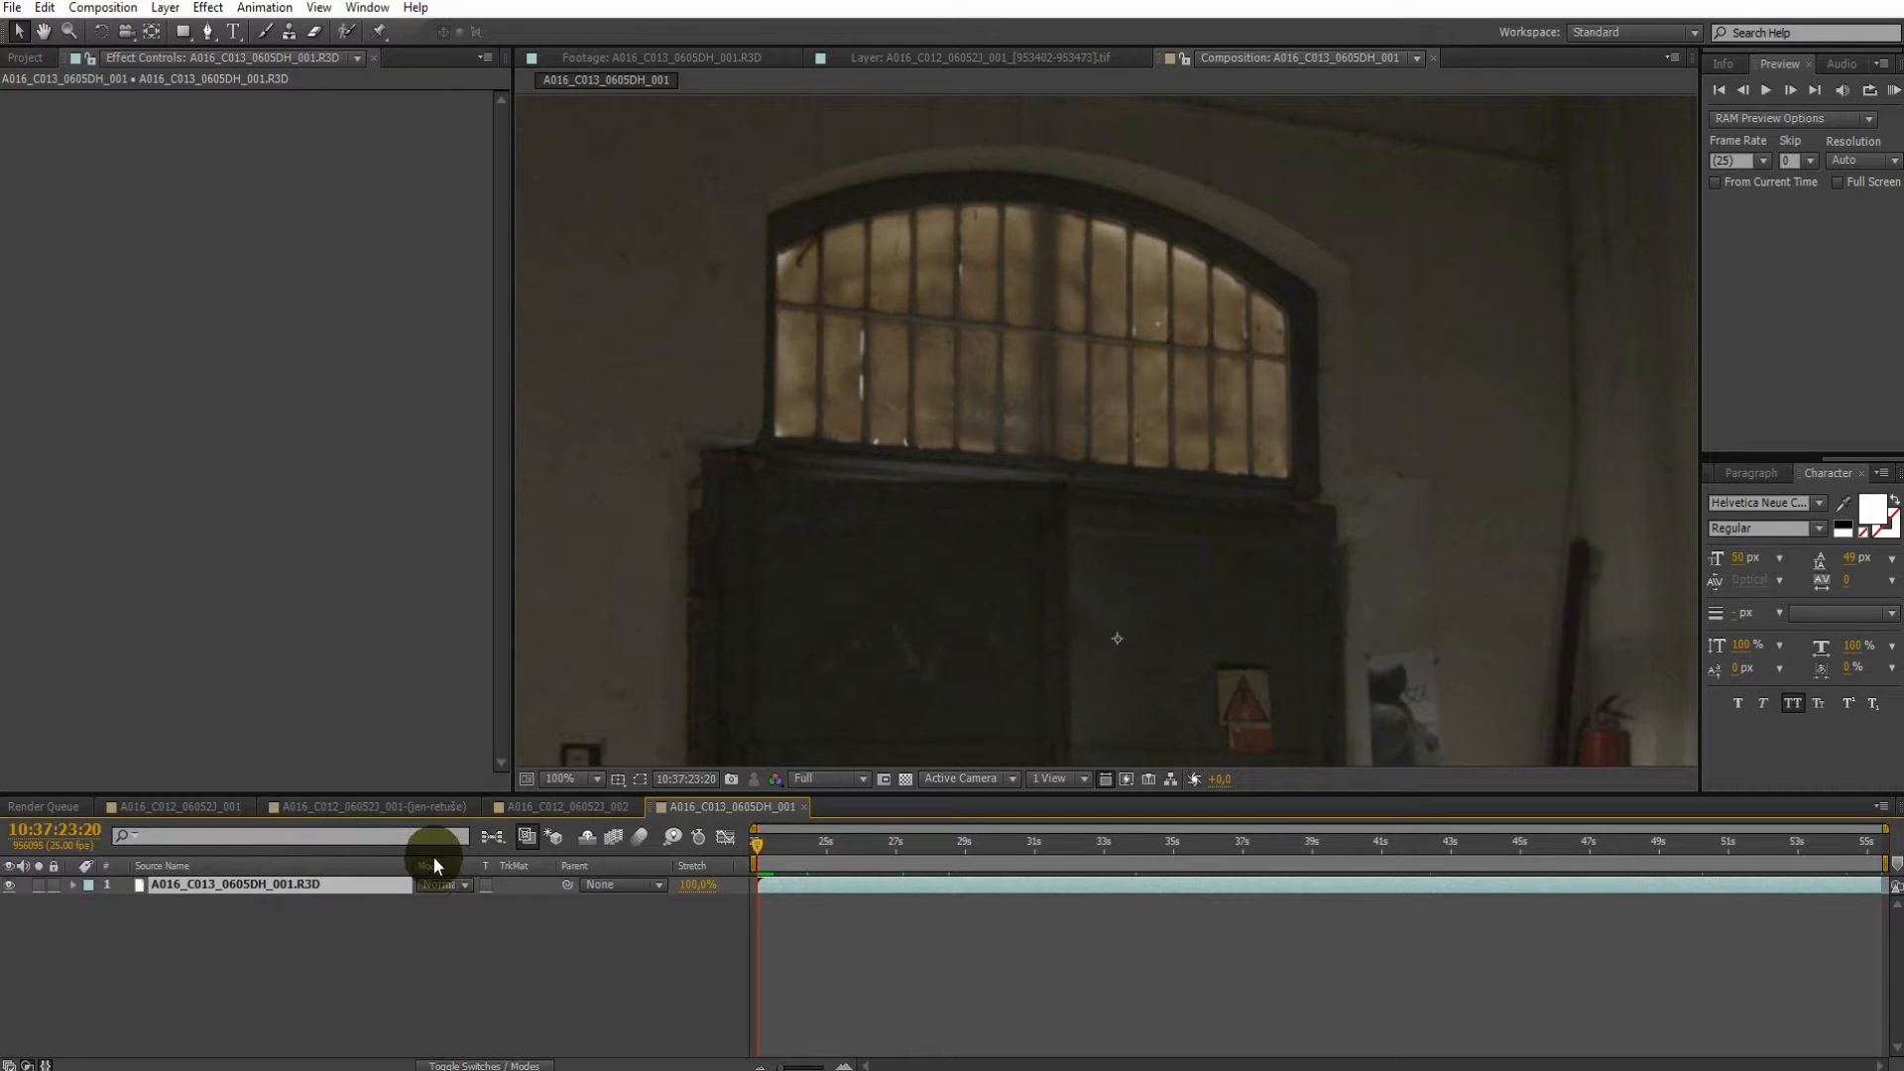
key(ctrl+d)
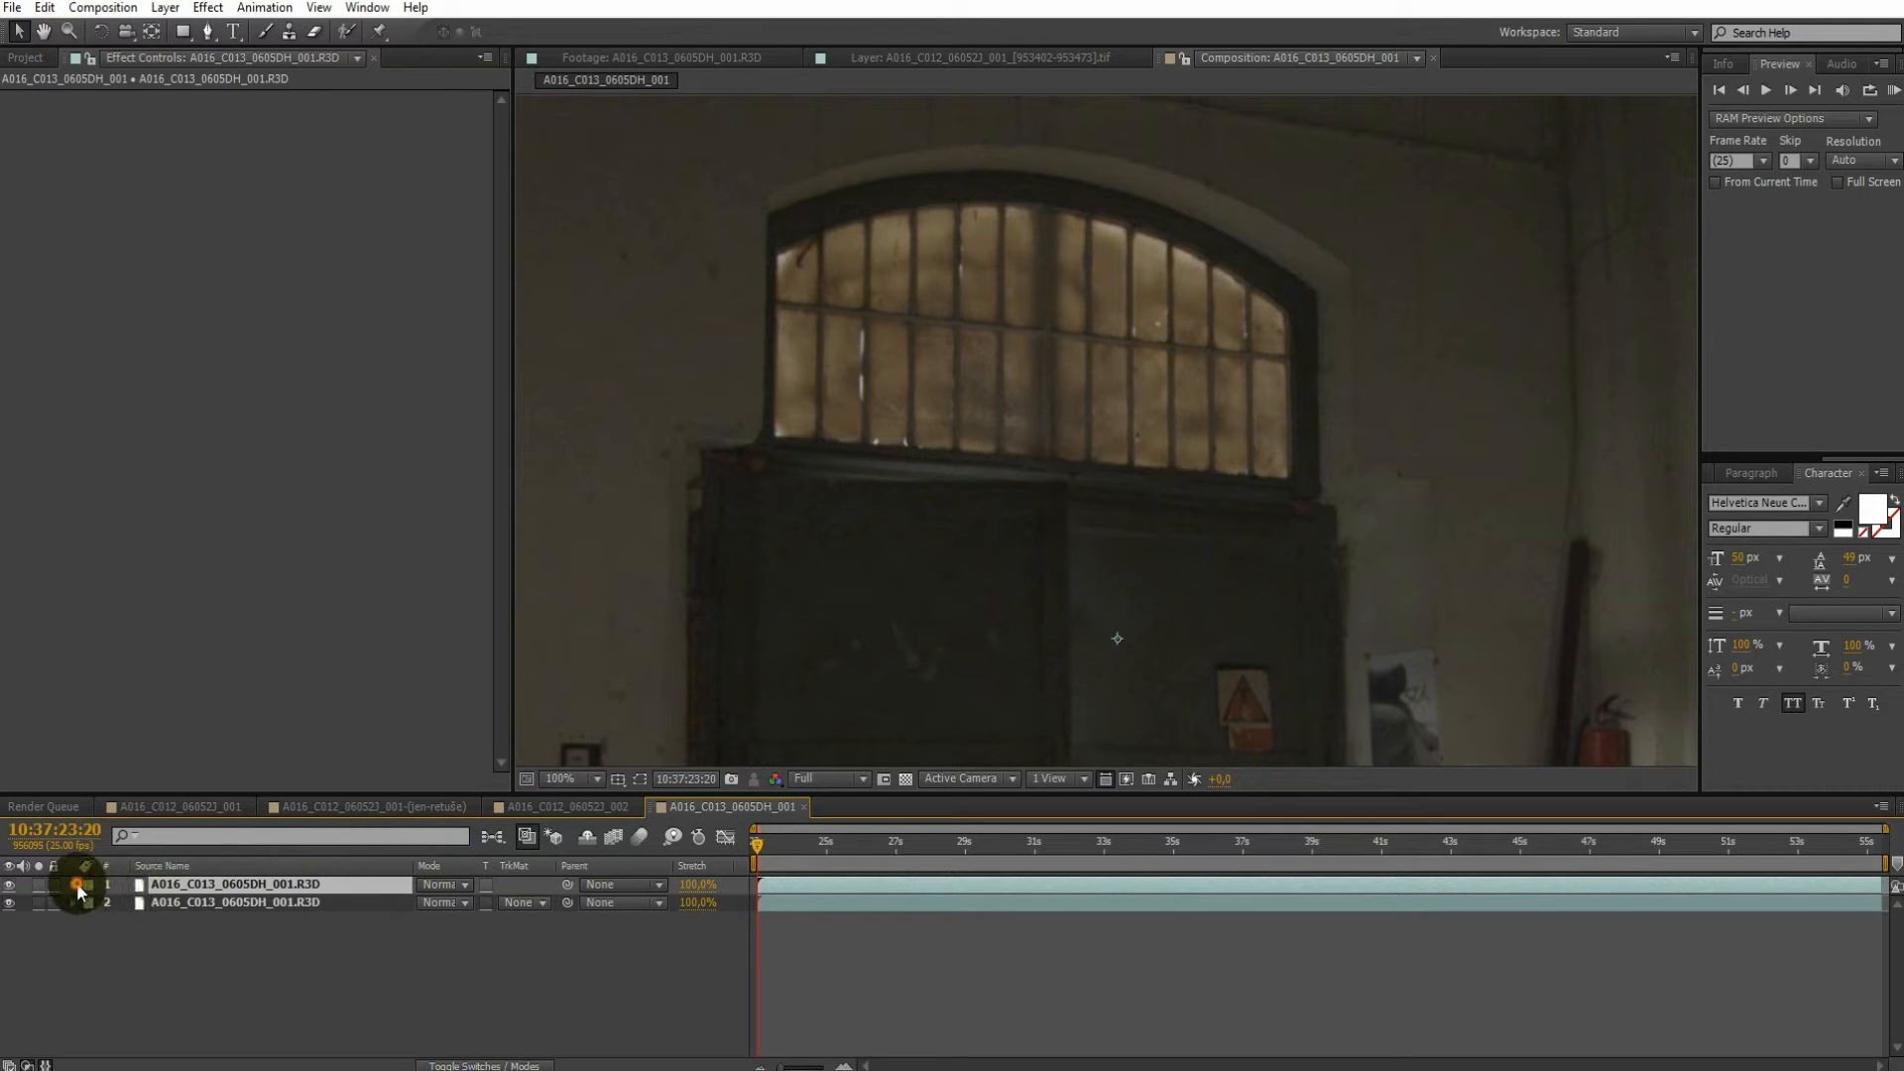
click(76, 884)
click(91, 906)
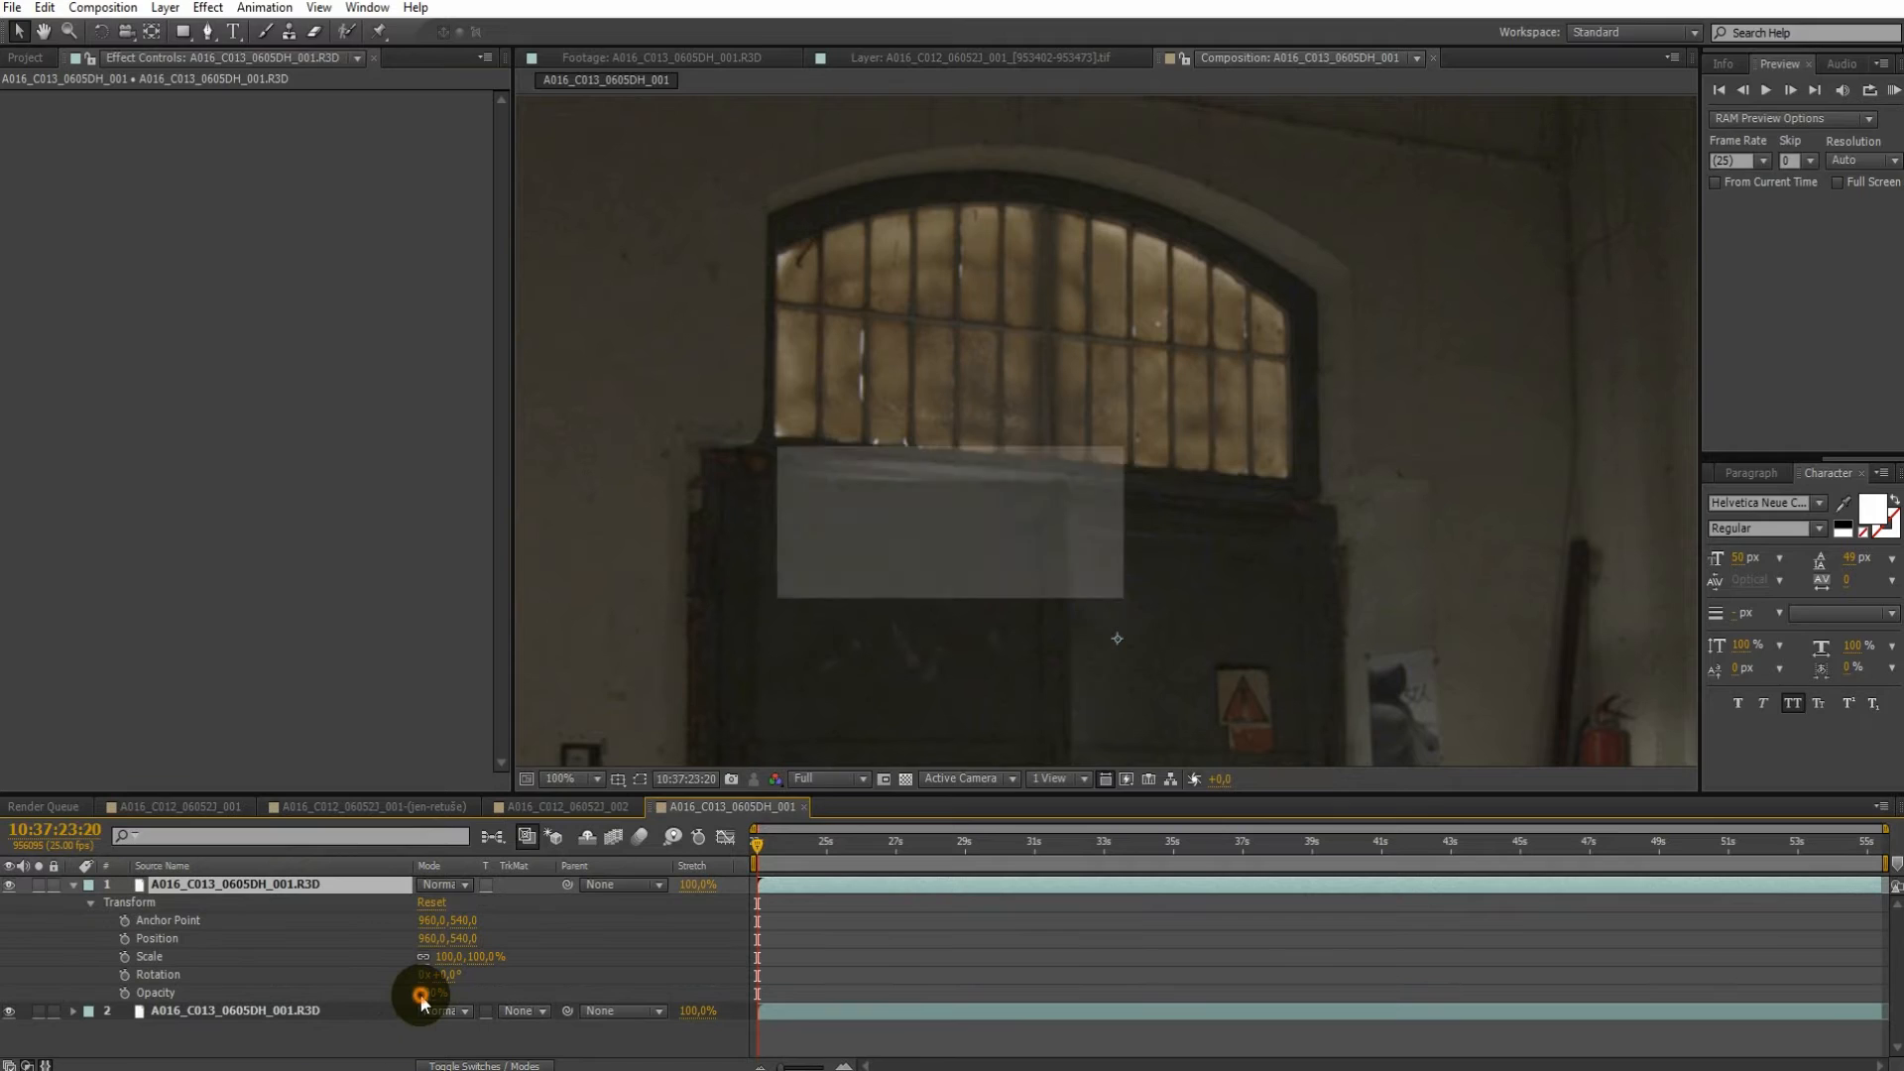
text(15)
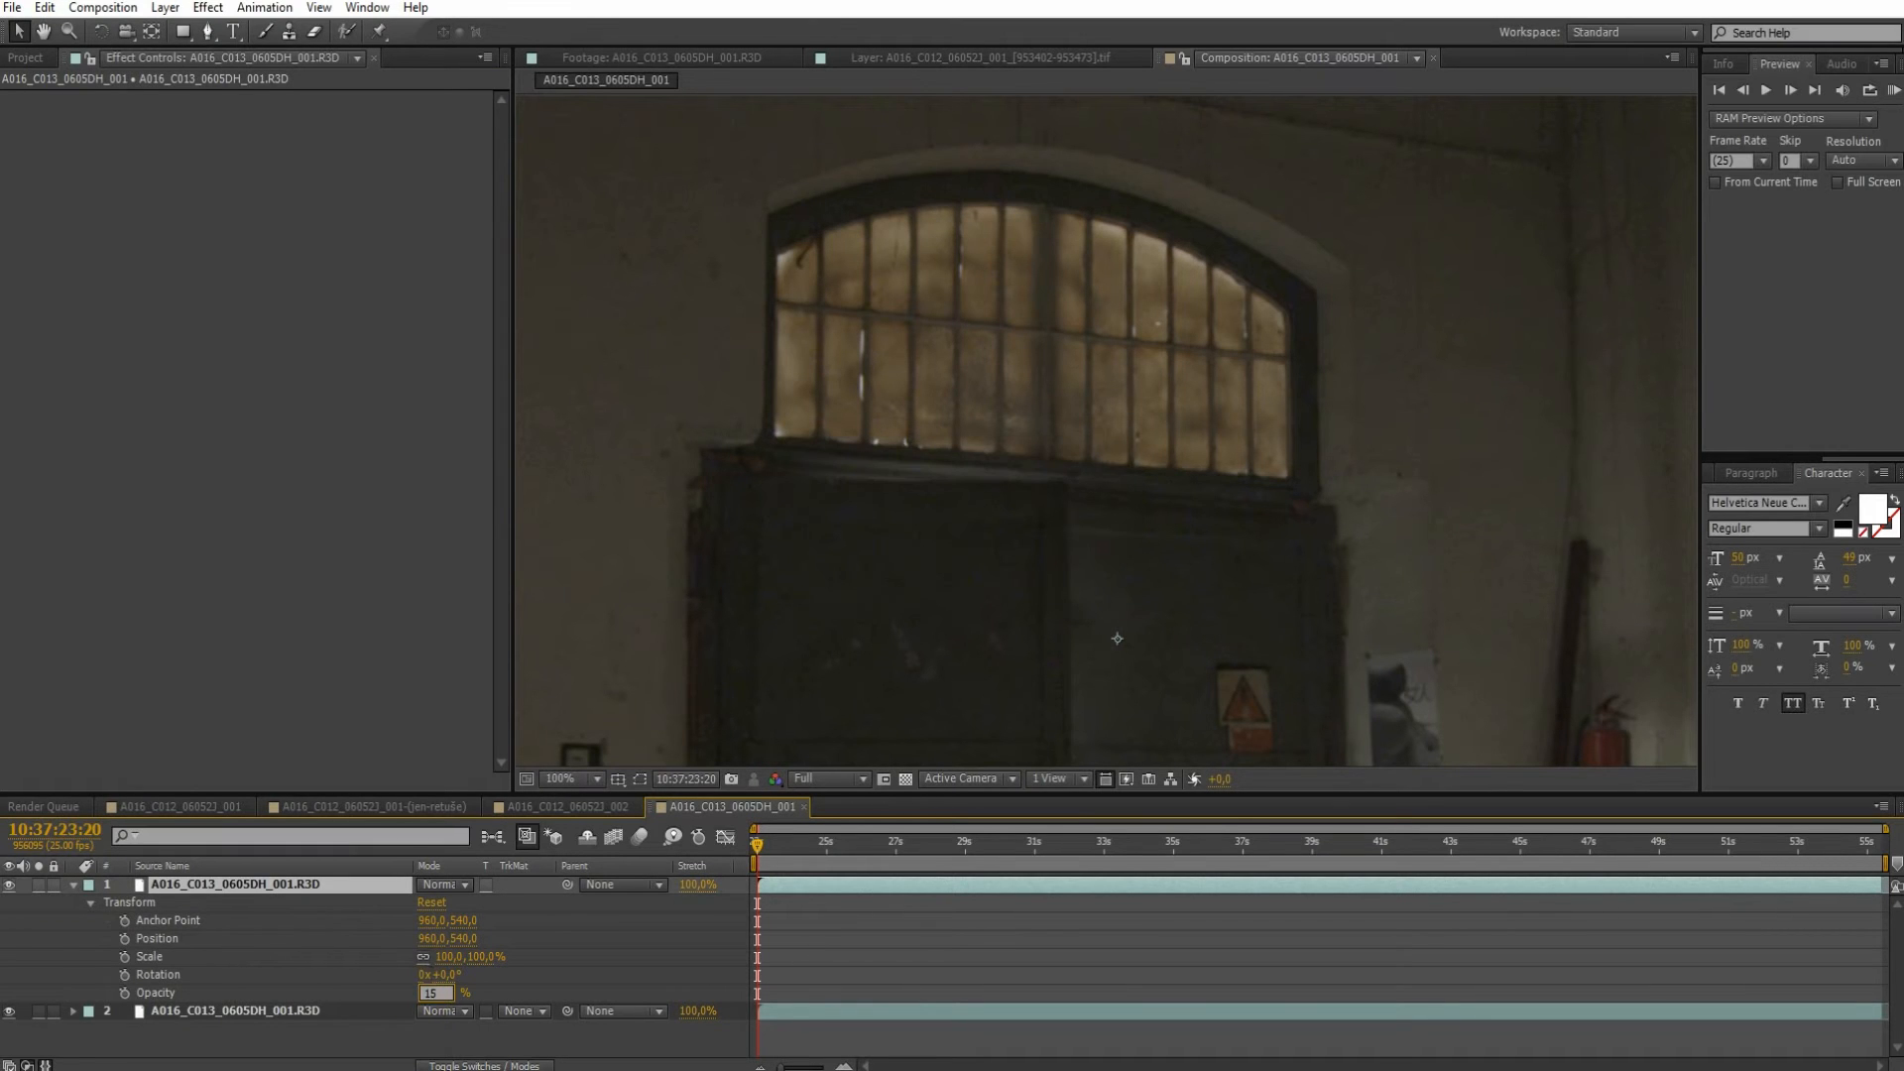
key(Return)
Shift the 15% opacity layer slightly earlier in time and stack four duplicates above it, each offset a little earlier
click(811, 884)
key(ctrl+d)
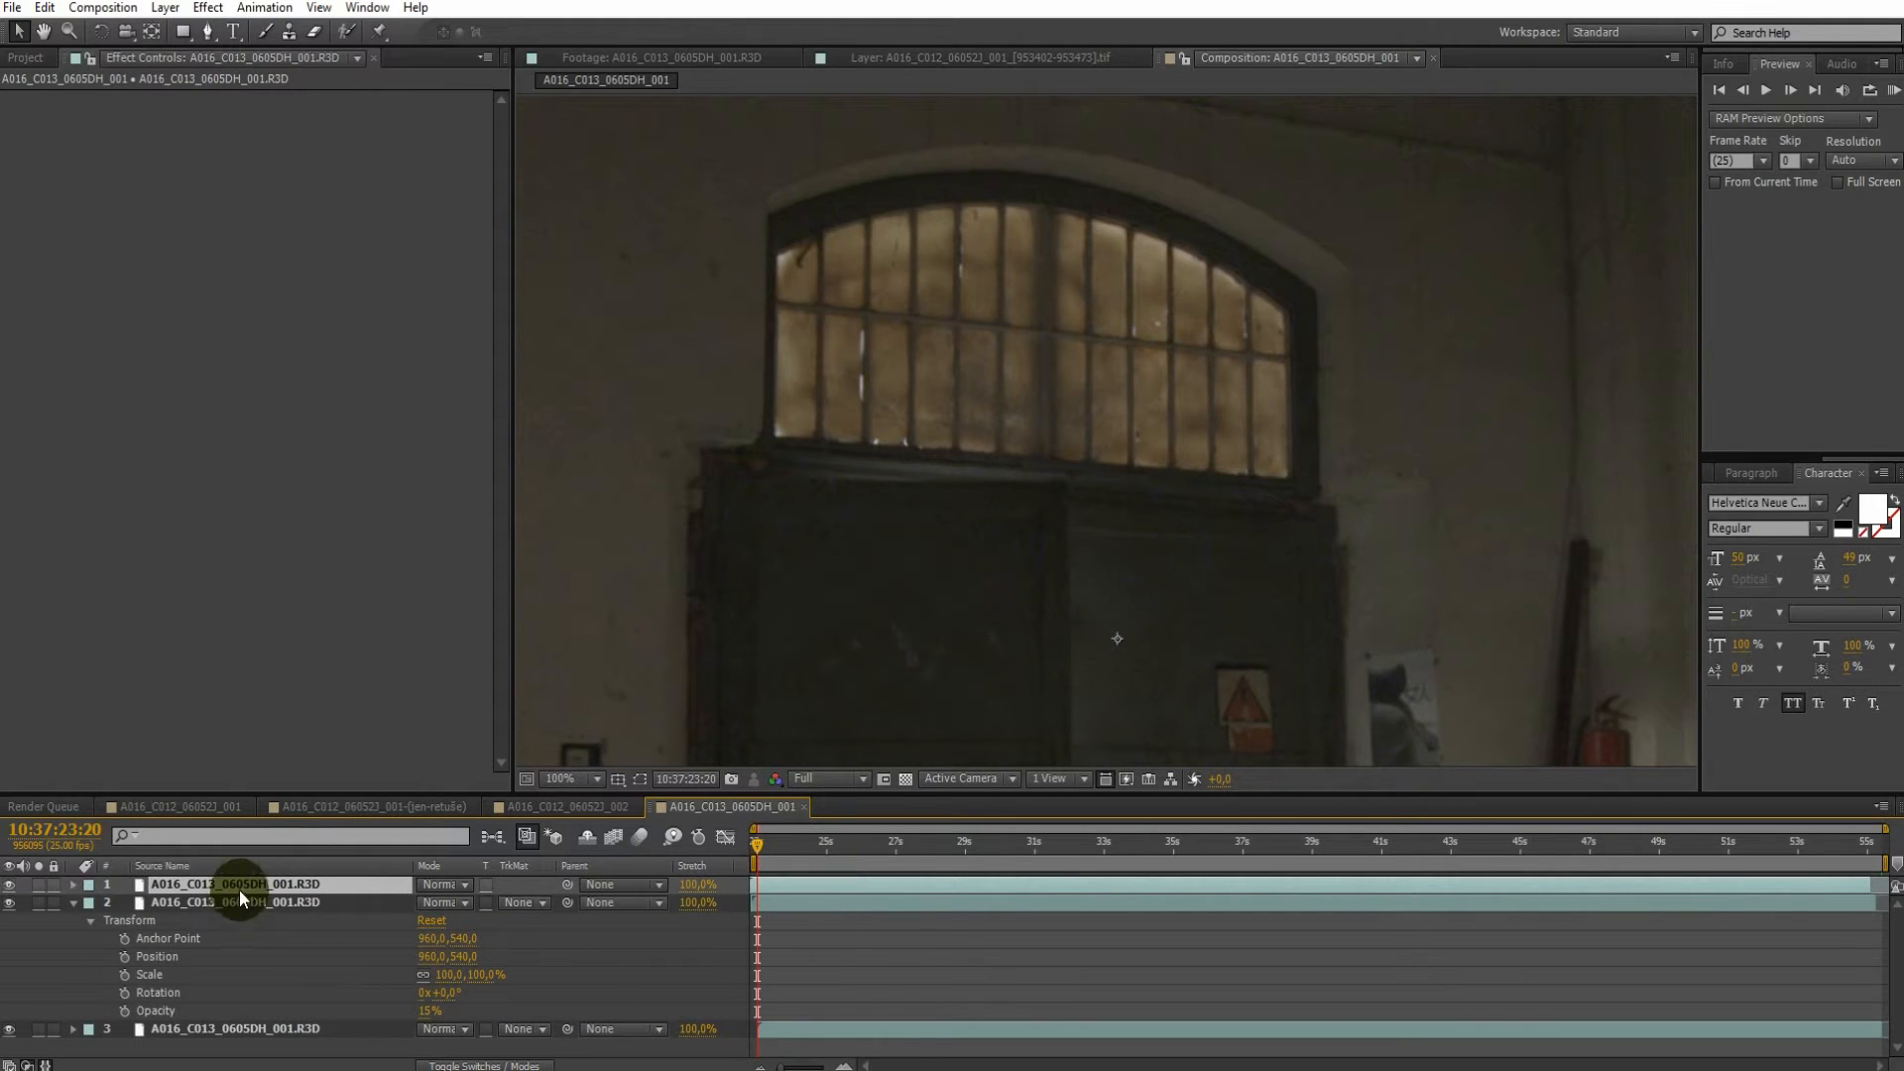
key(ctrl+d)
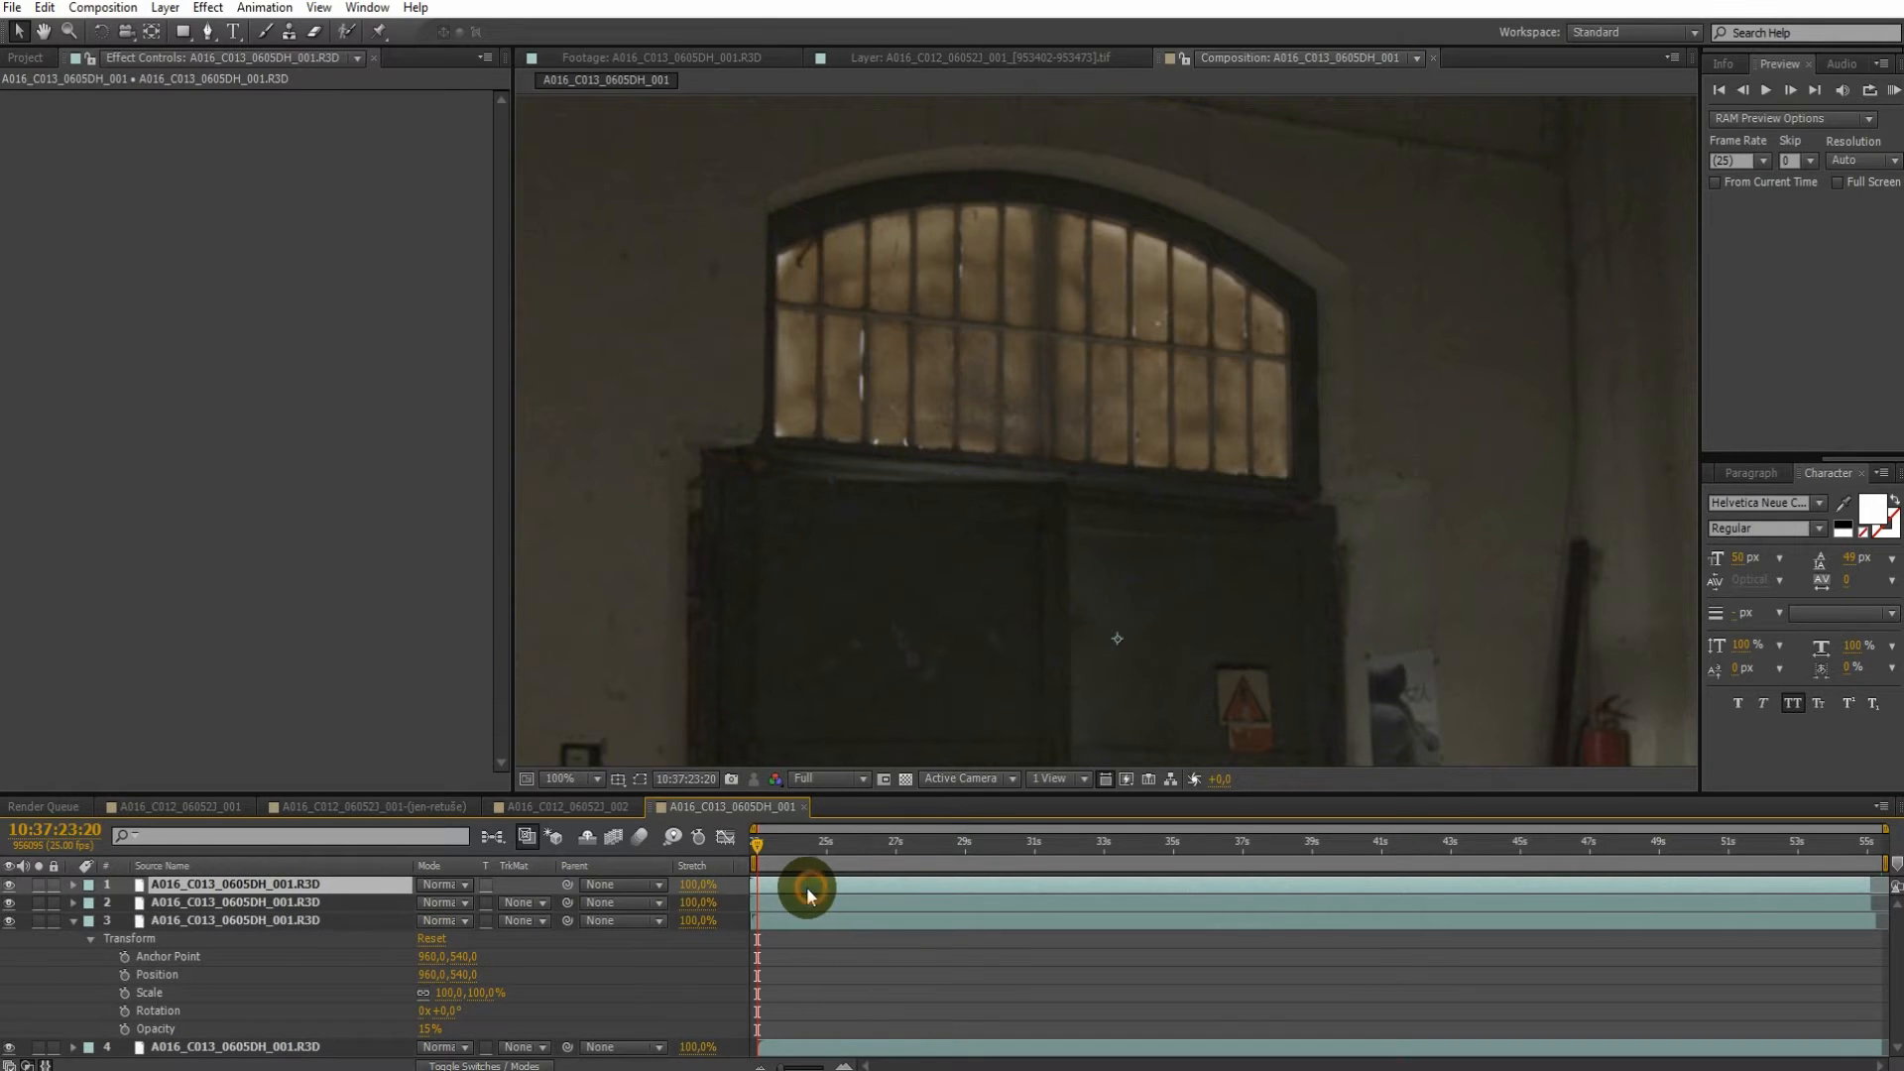
key(ctrl+d)
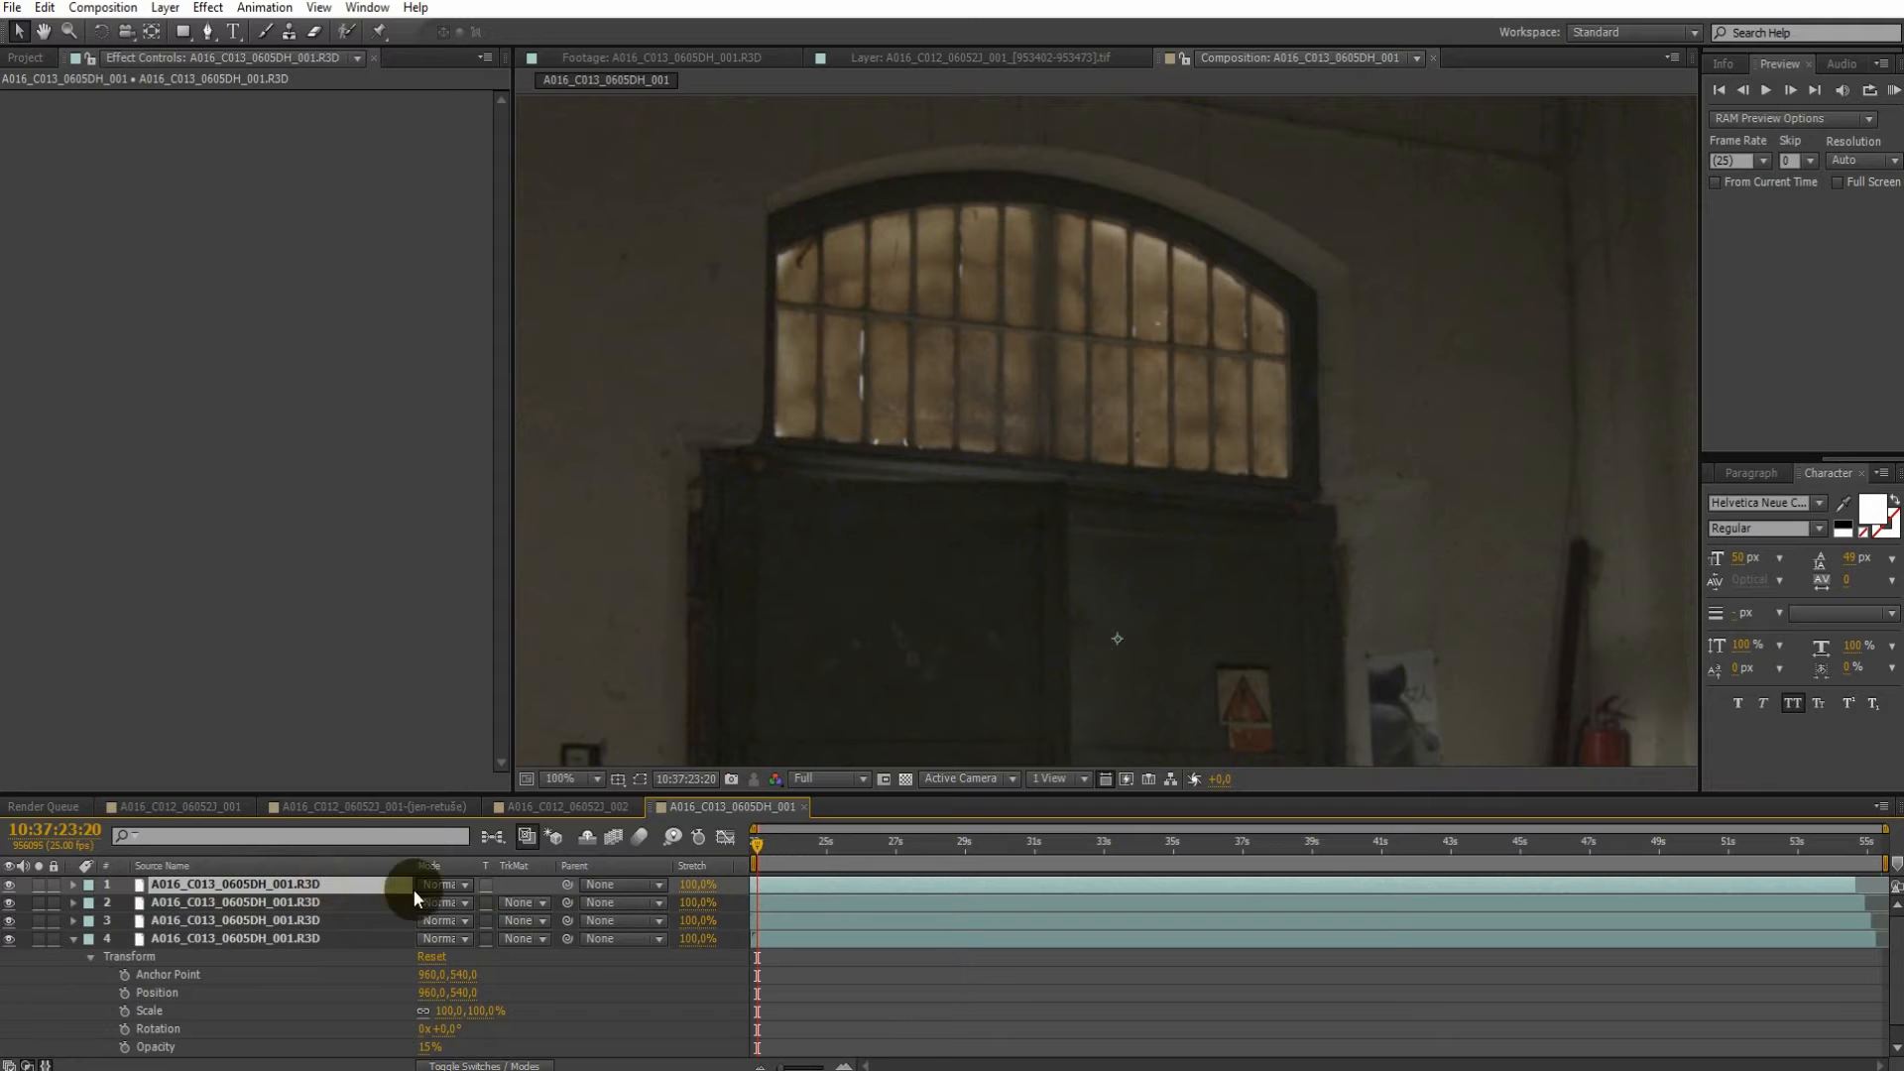
key(ctrl+d)
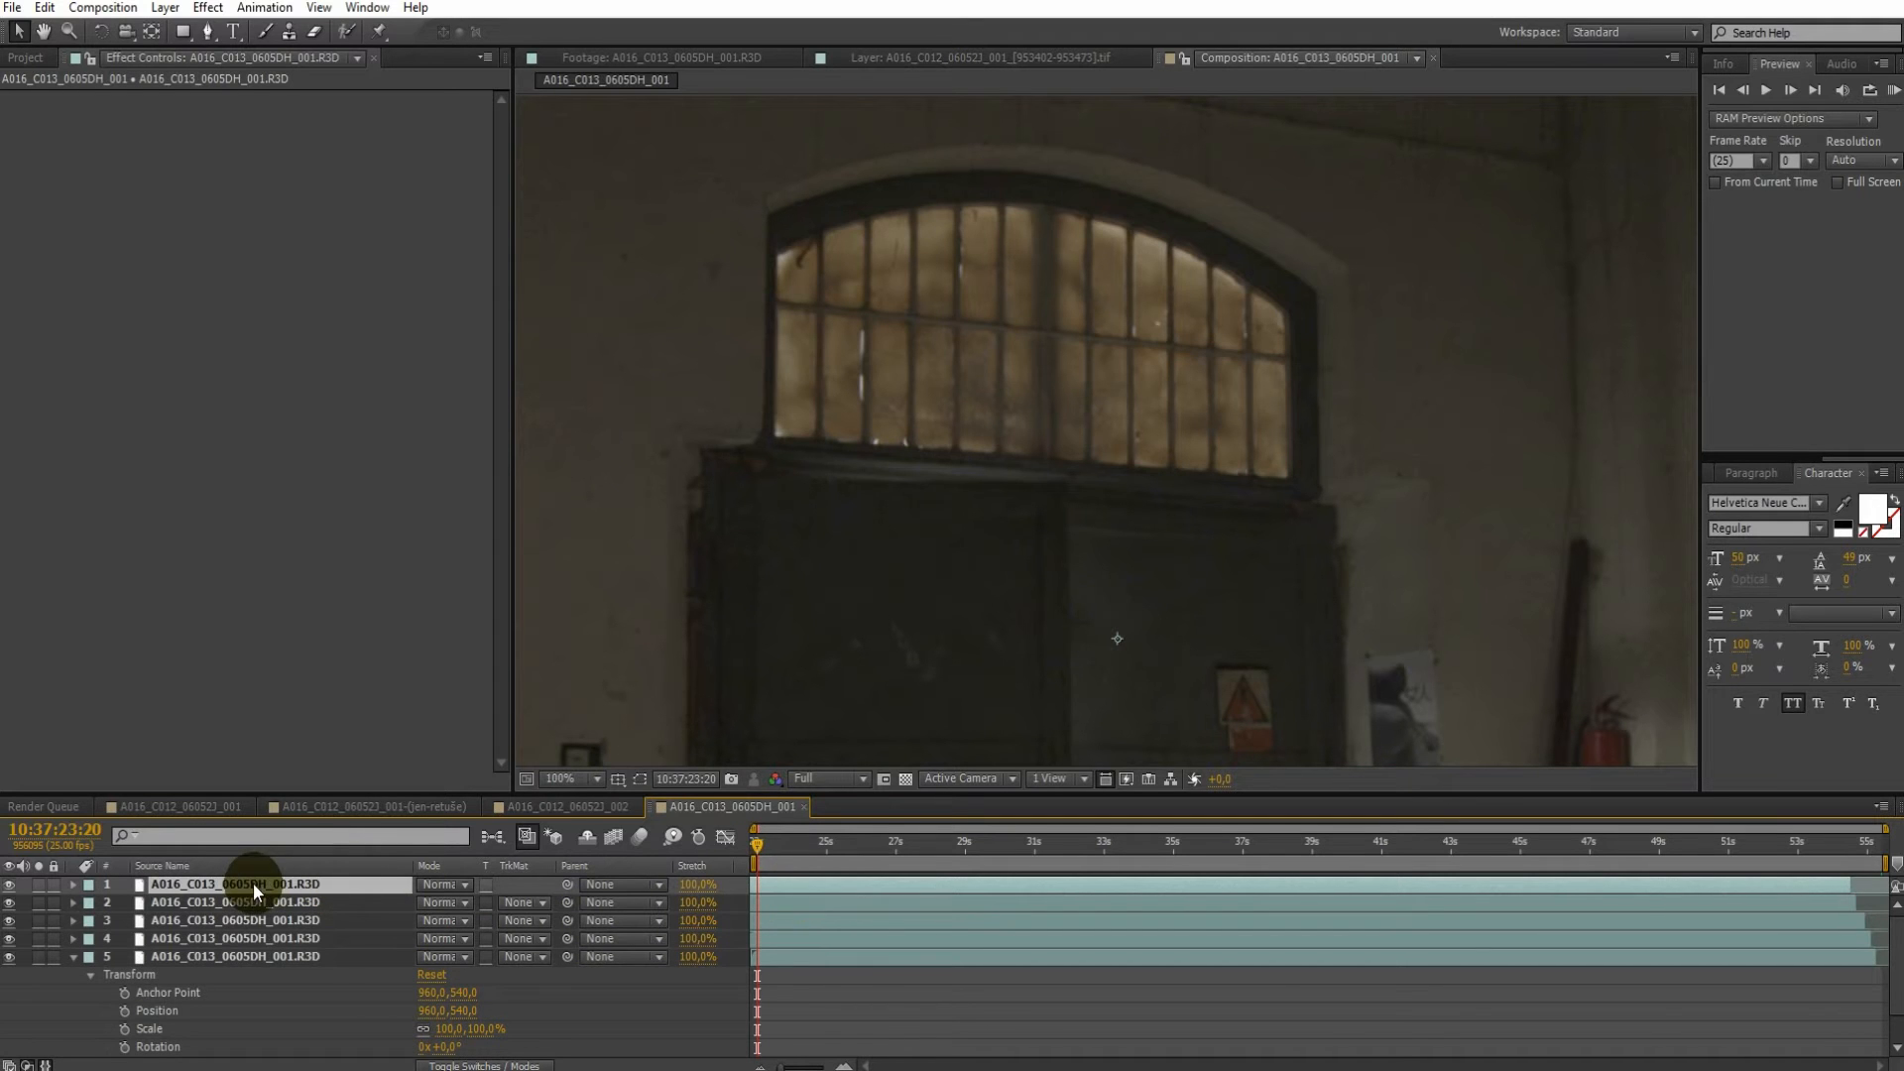
Keep stacking duplicates of the 15% opacity layer, offsetting each slightly earlier in time, until more than thirty copies are stacked
key(ctrl+d)
click(840, 883)
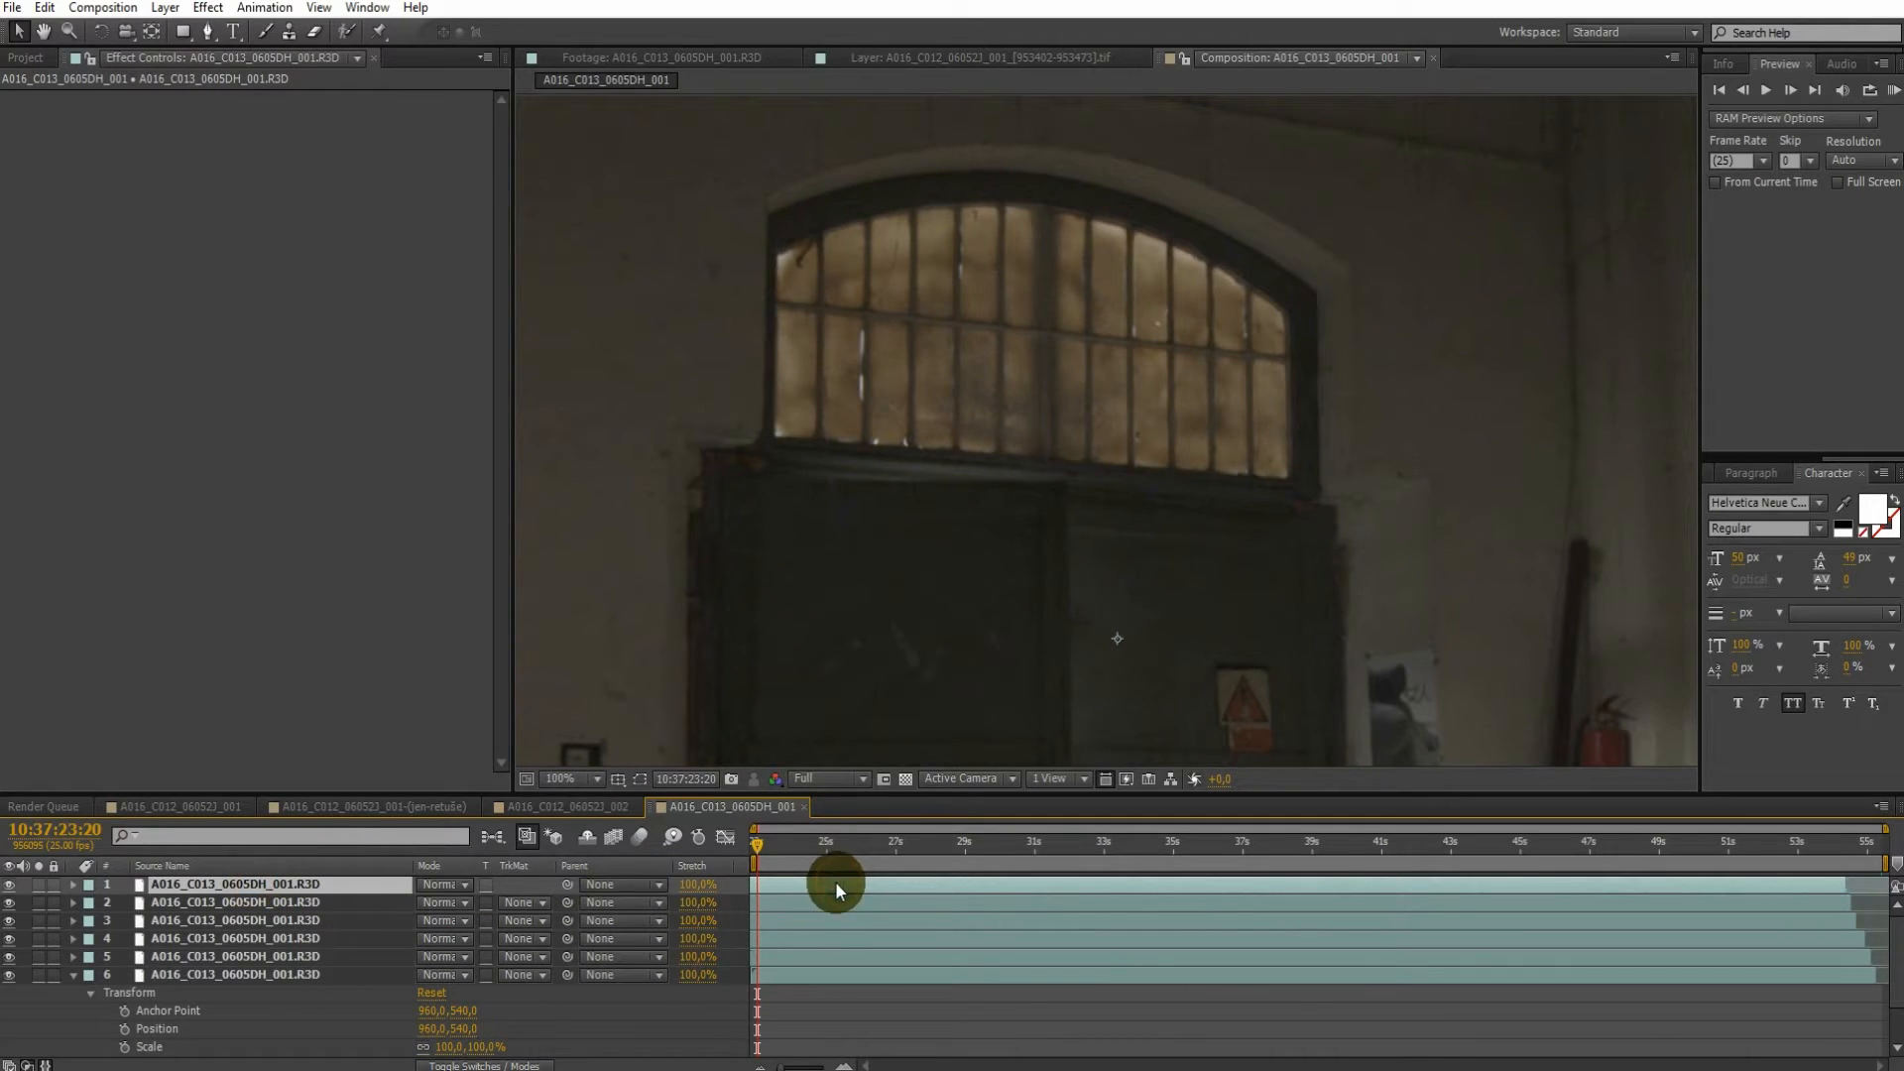
key(ctrl+d)
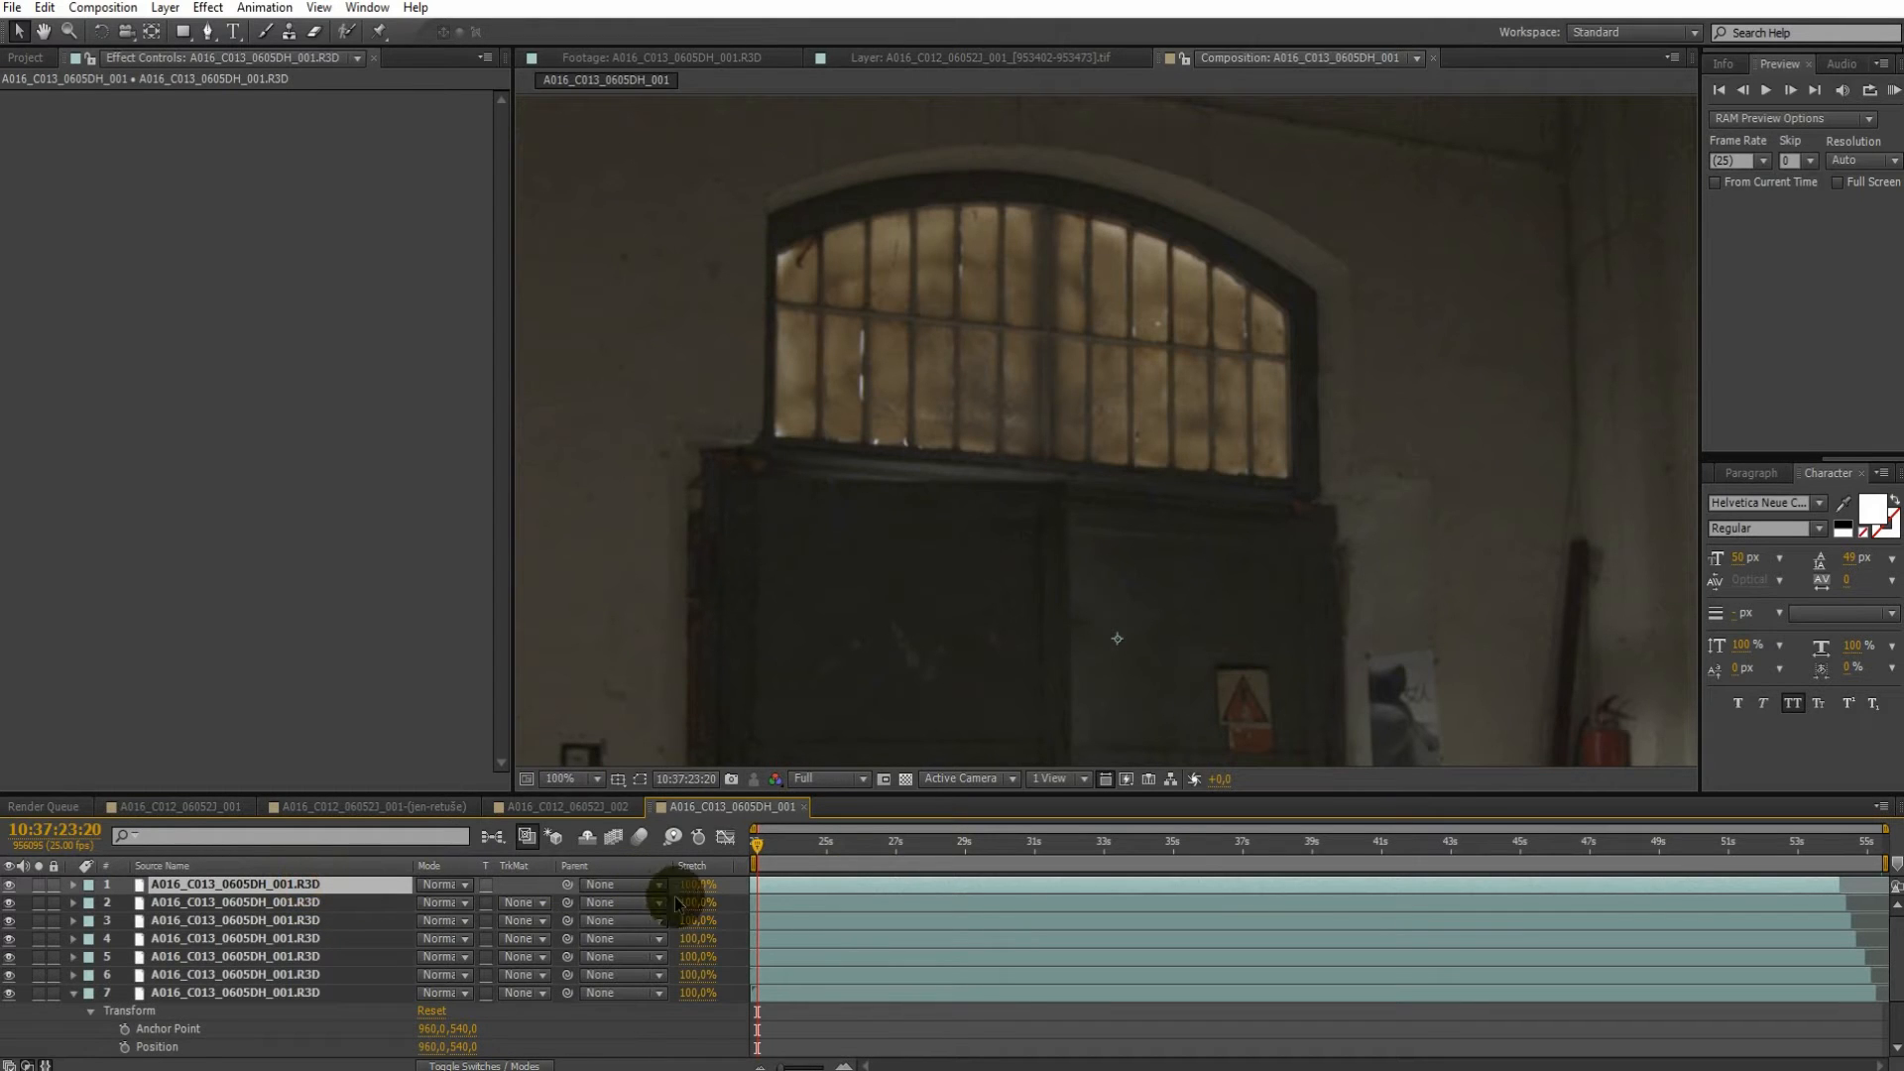
key(ctrl+d)
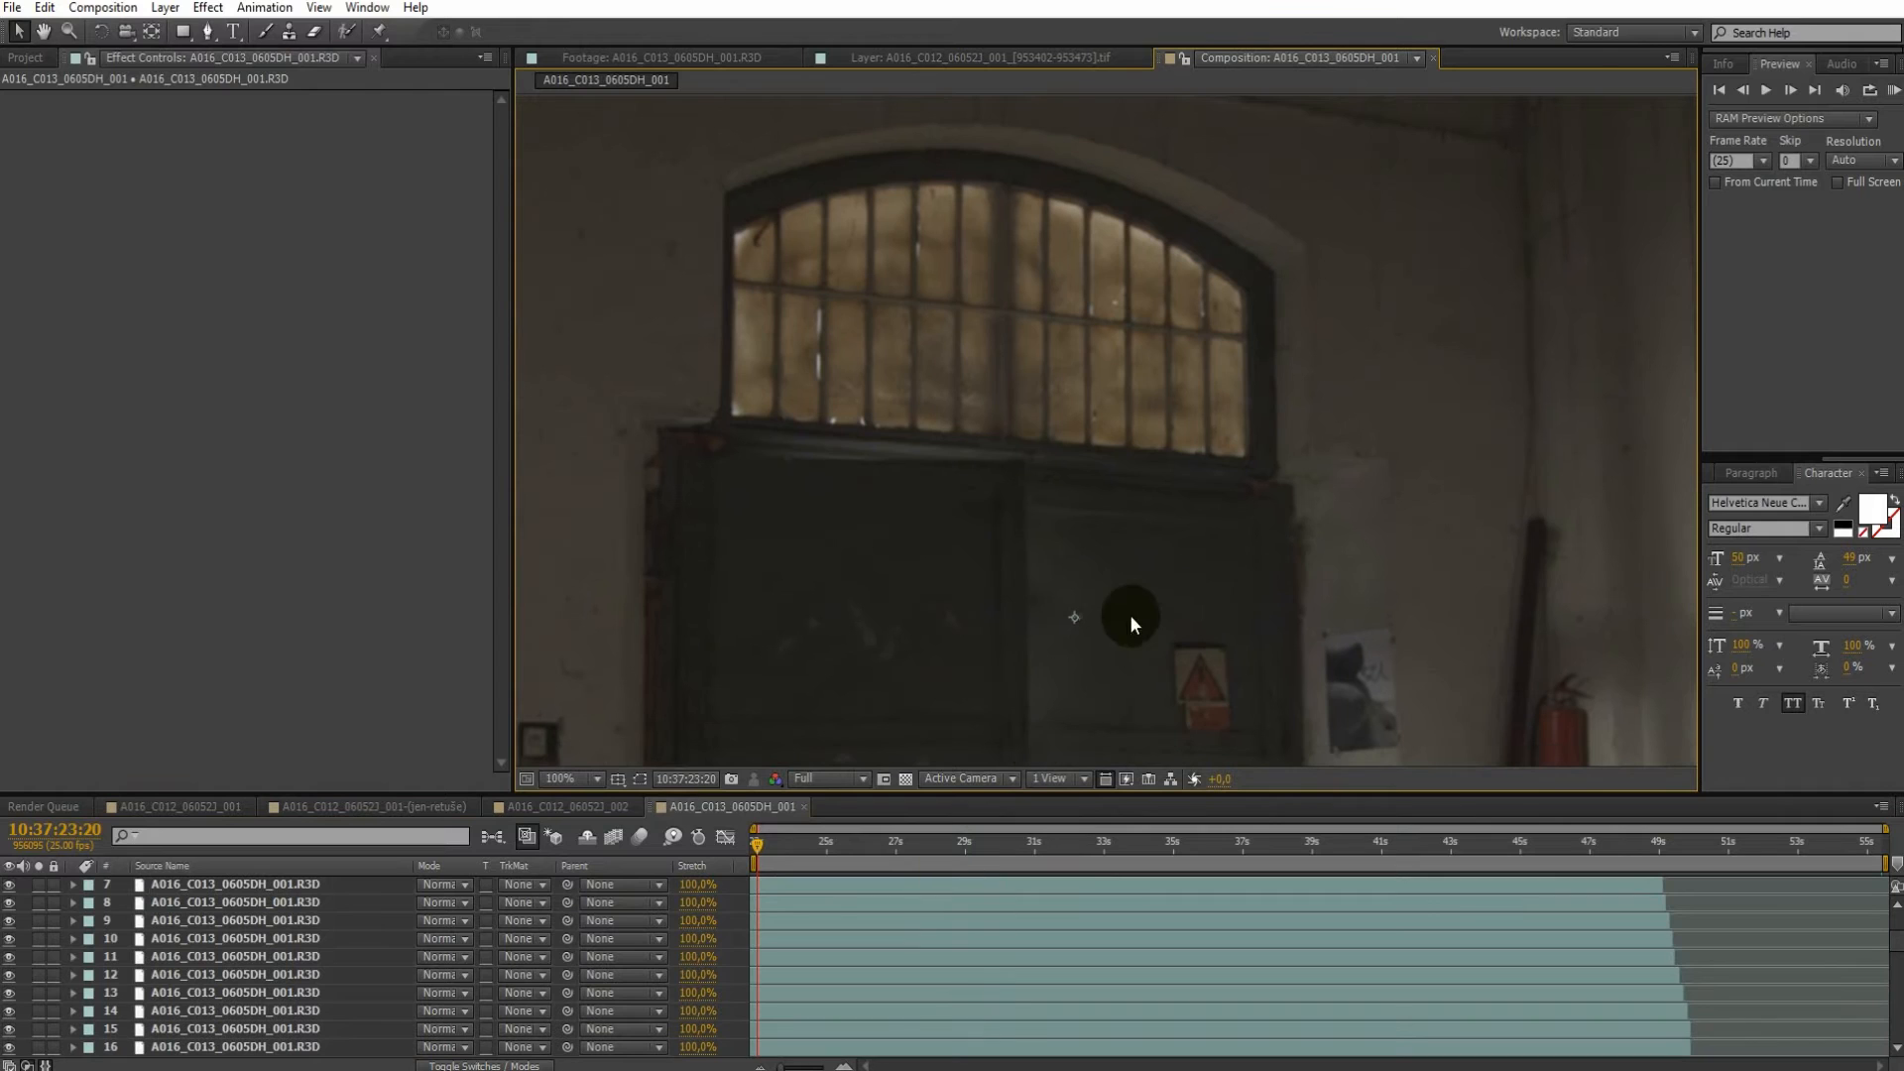
scroll(454, 968, down, 12)
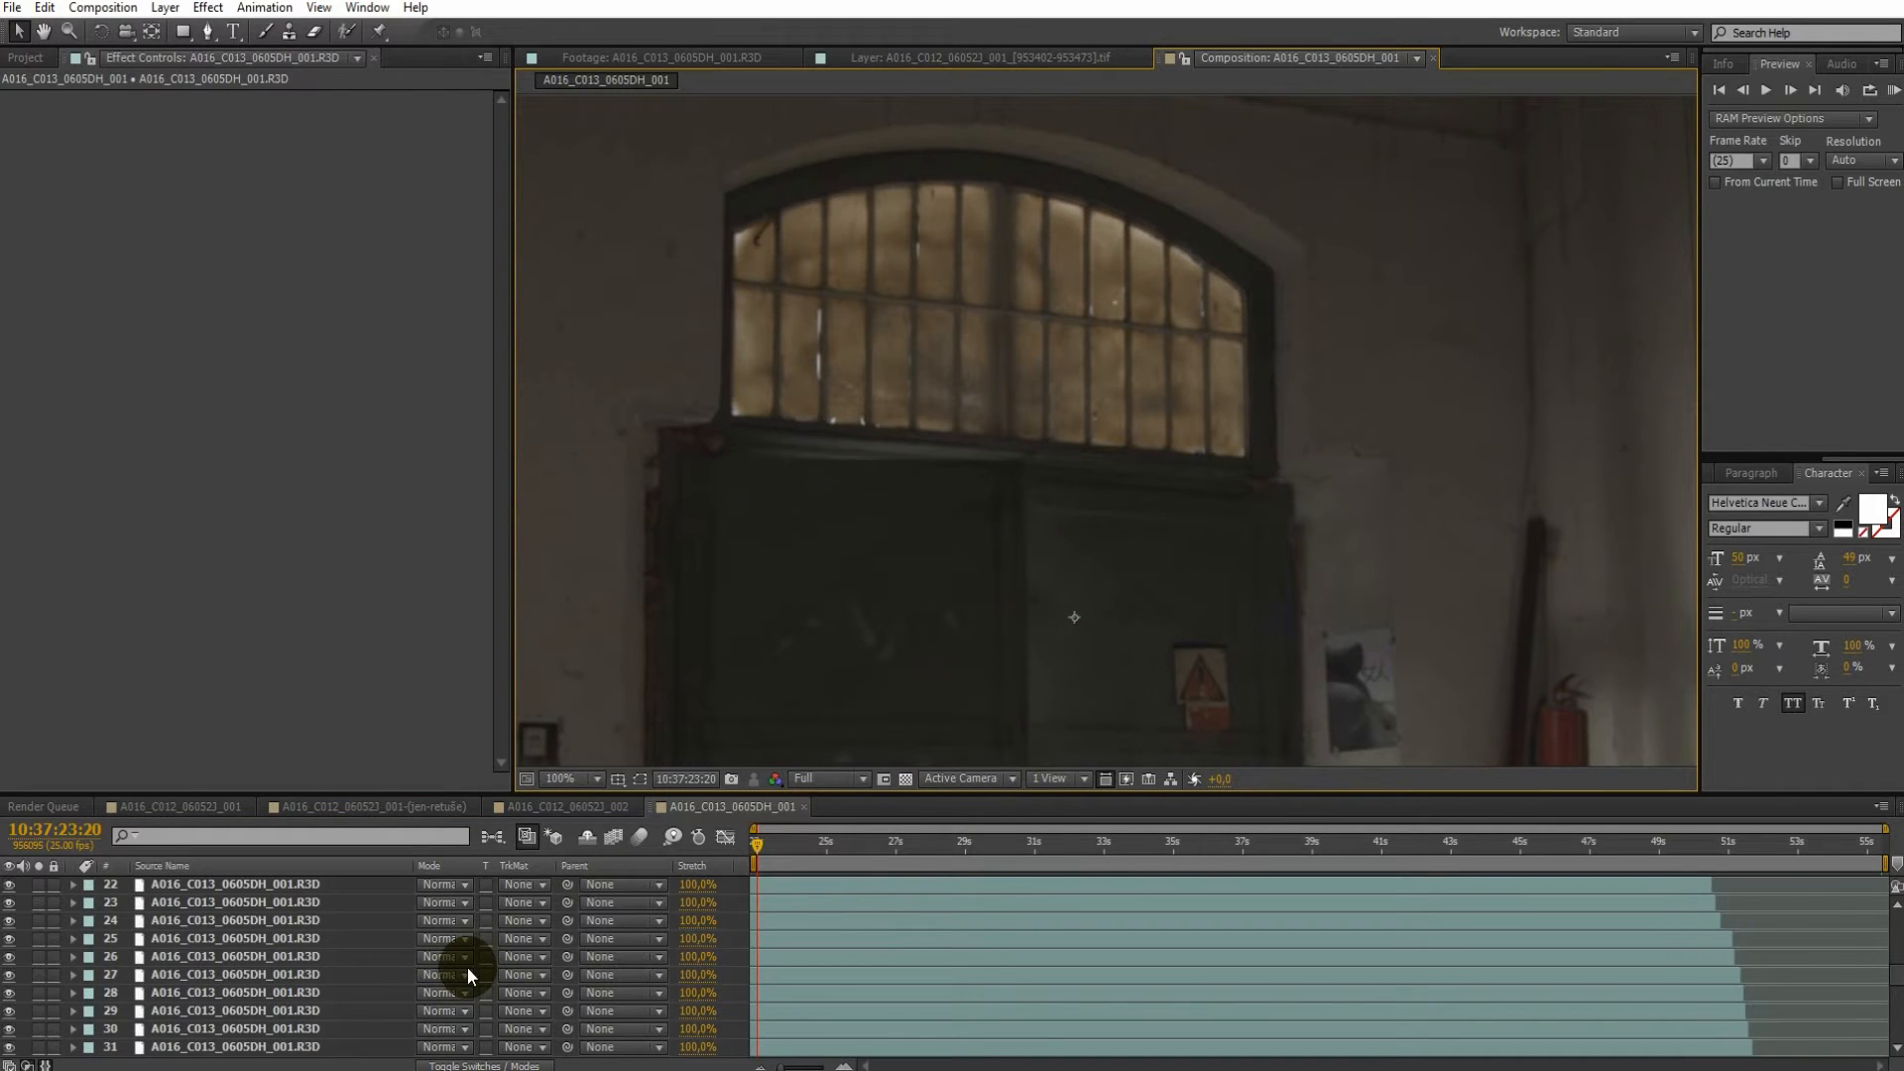
click(38, 1047)
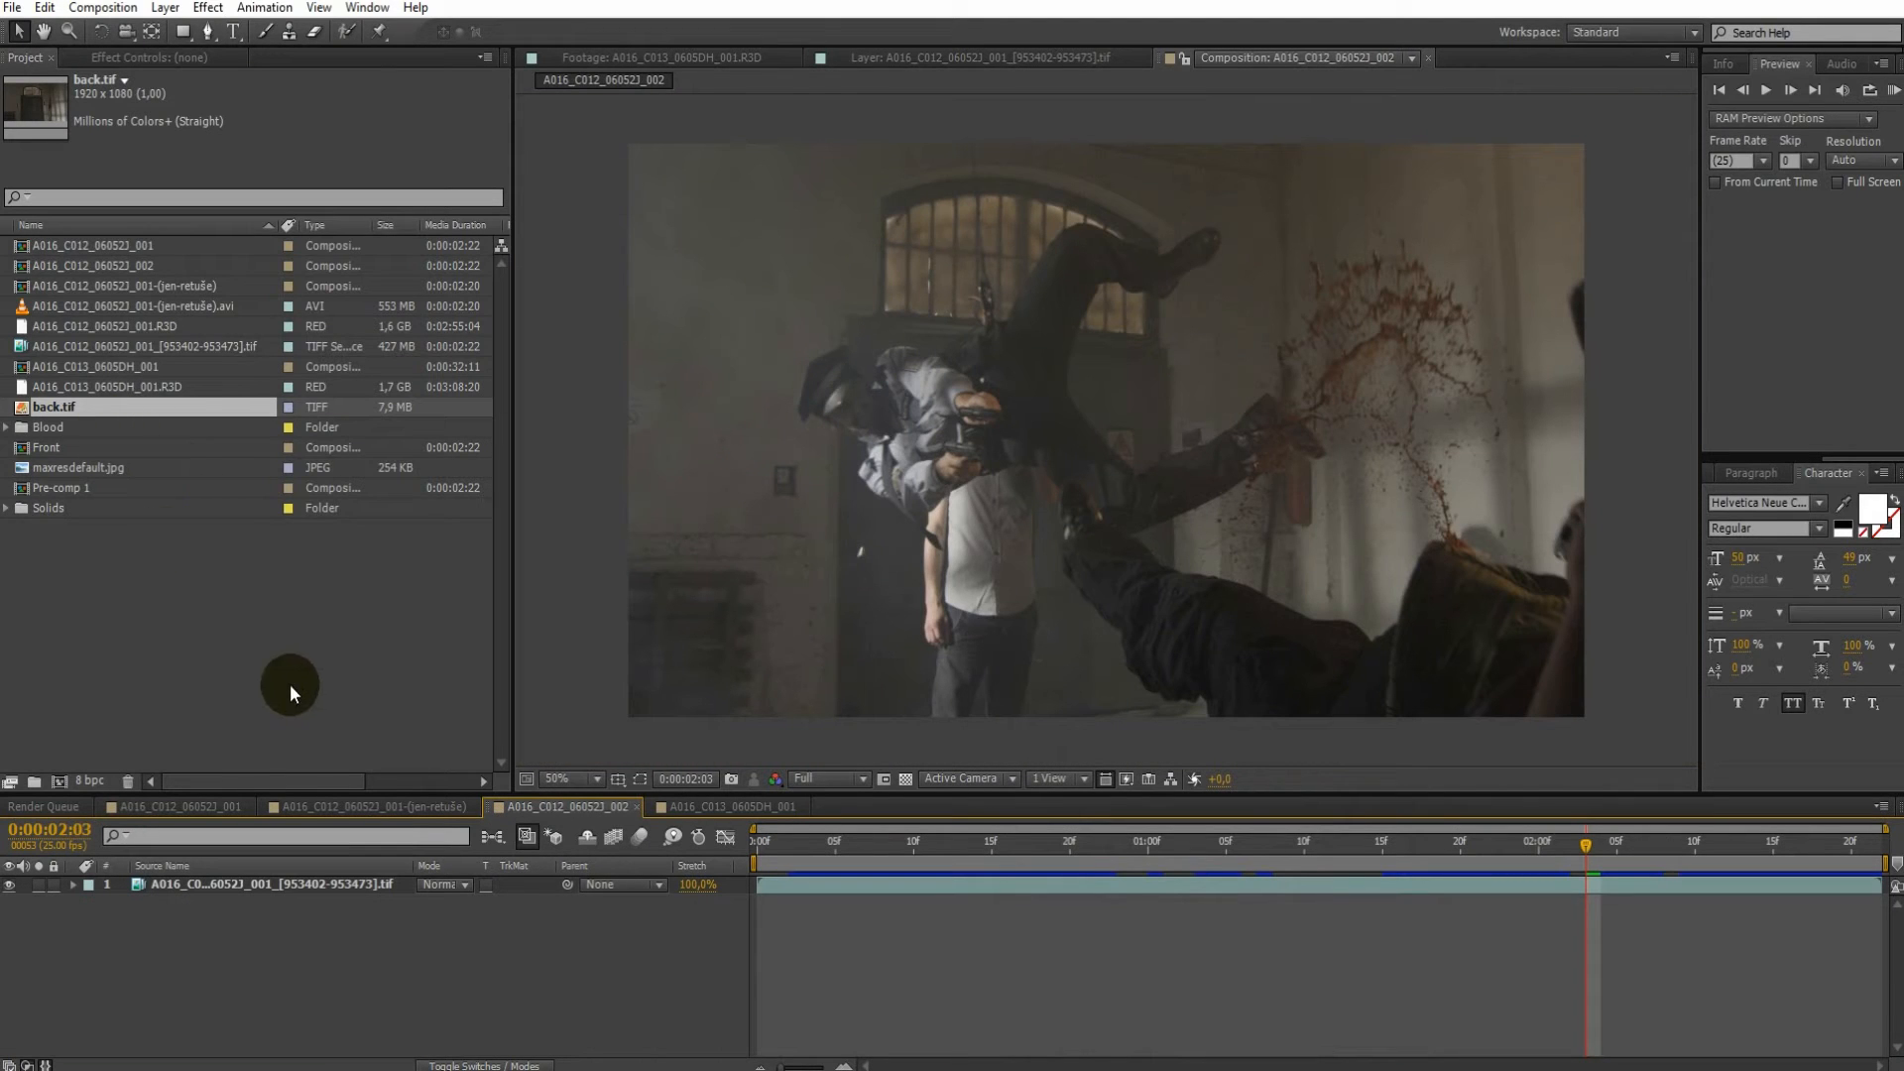
Add back.tif above the footage in the A016_C012_06052J_002 composition and go to 0:00:00:05
drag(75, 407, 111, 574)
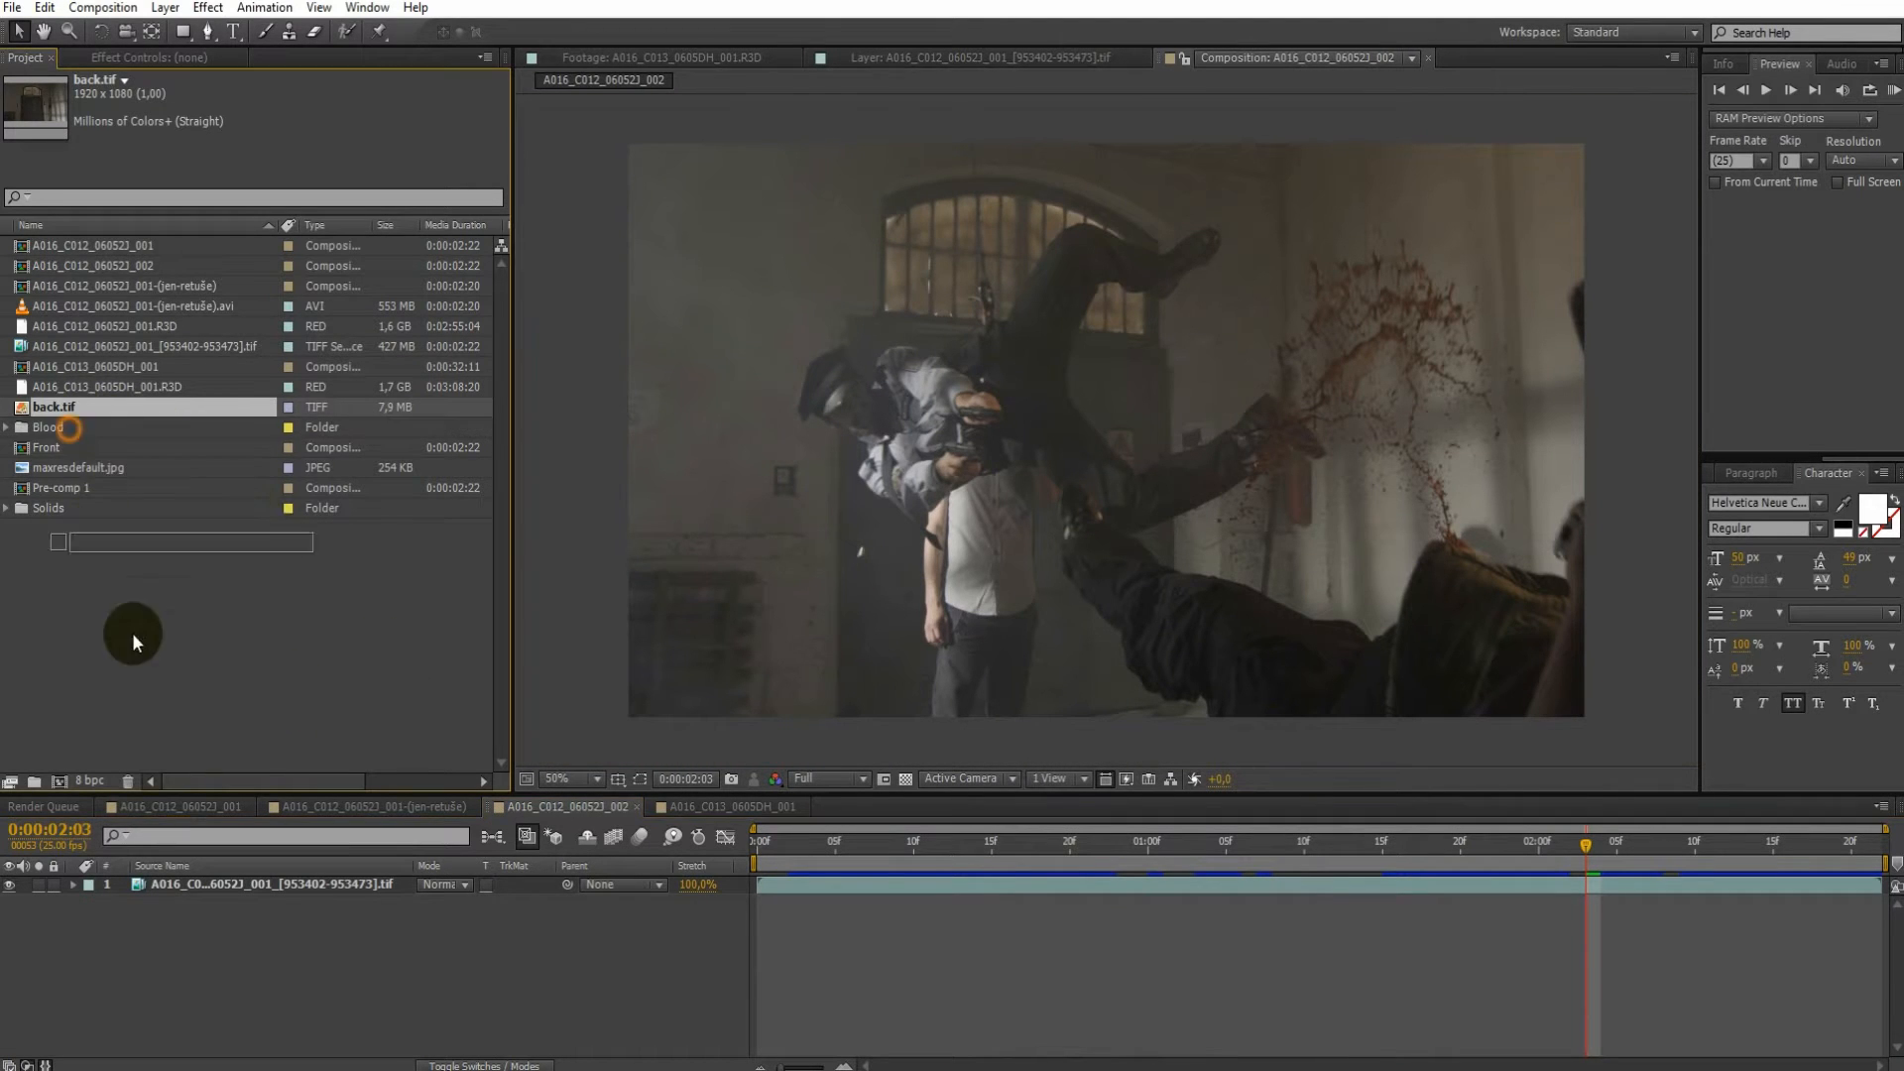
drag(194, 843, 192, 881)
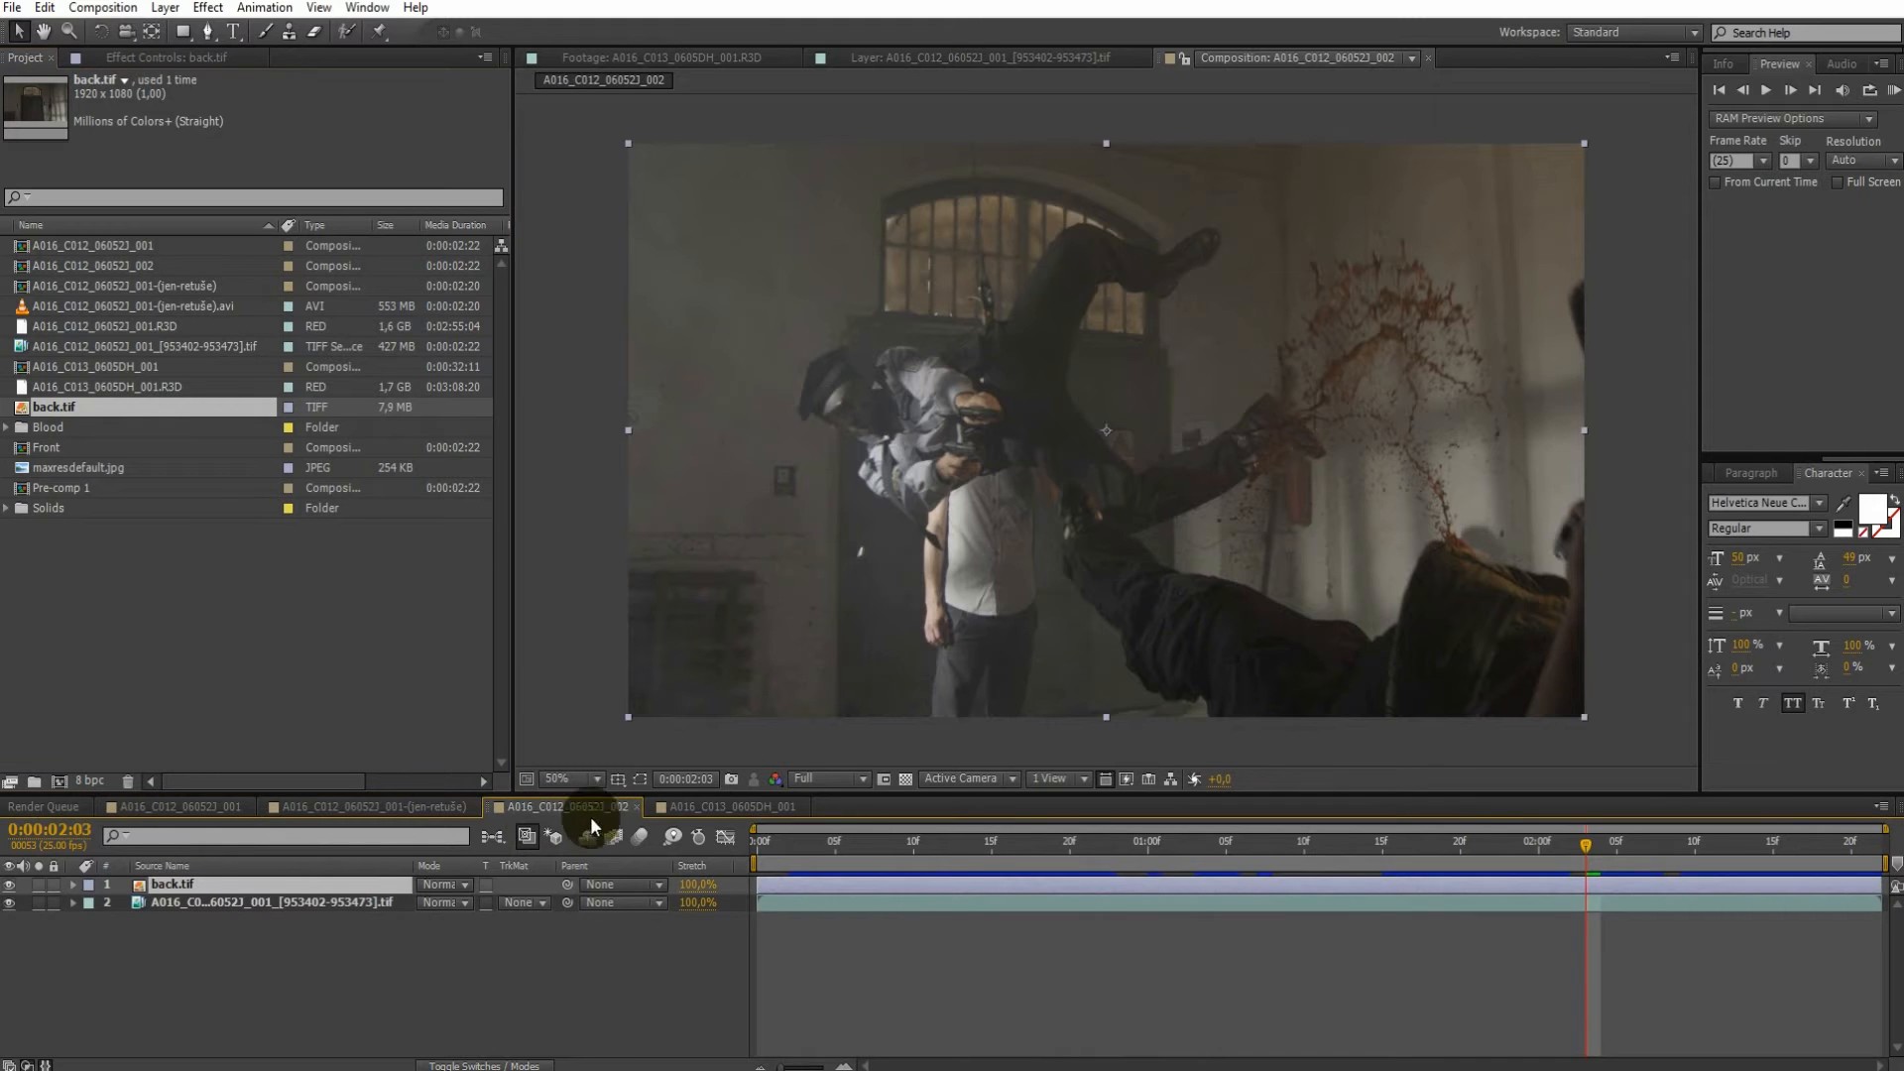
click(834, 842)
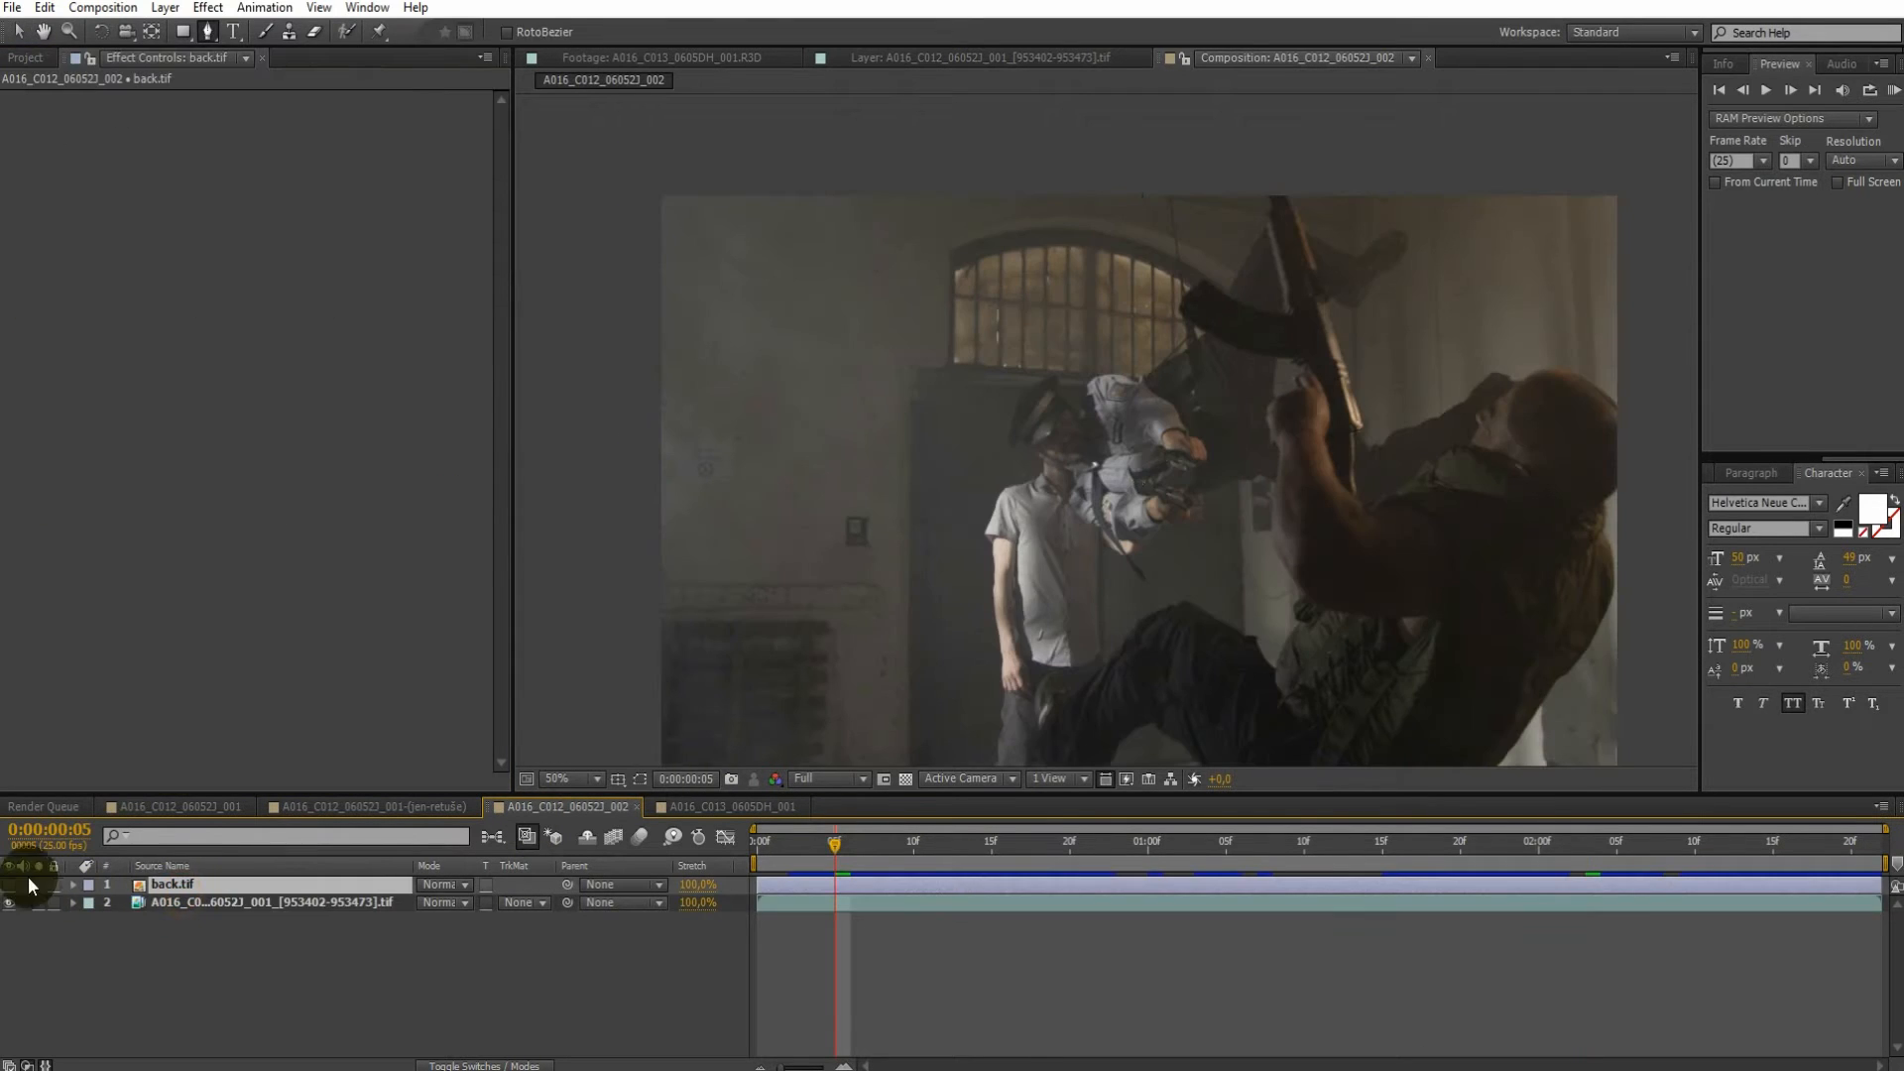
Compare the clean plate with the action shot around the arched window by hiding and showing back.tif
click(4, 884)
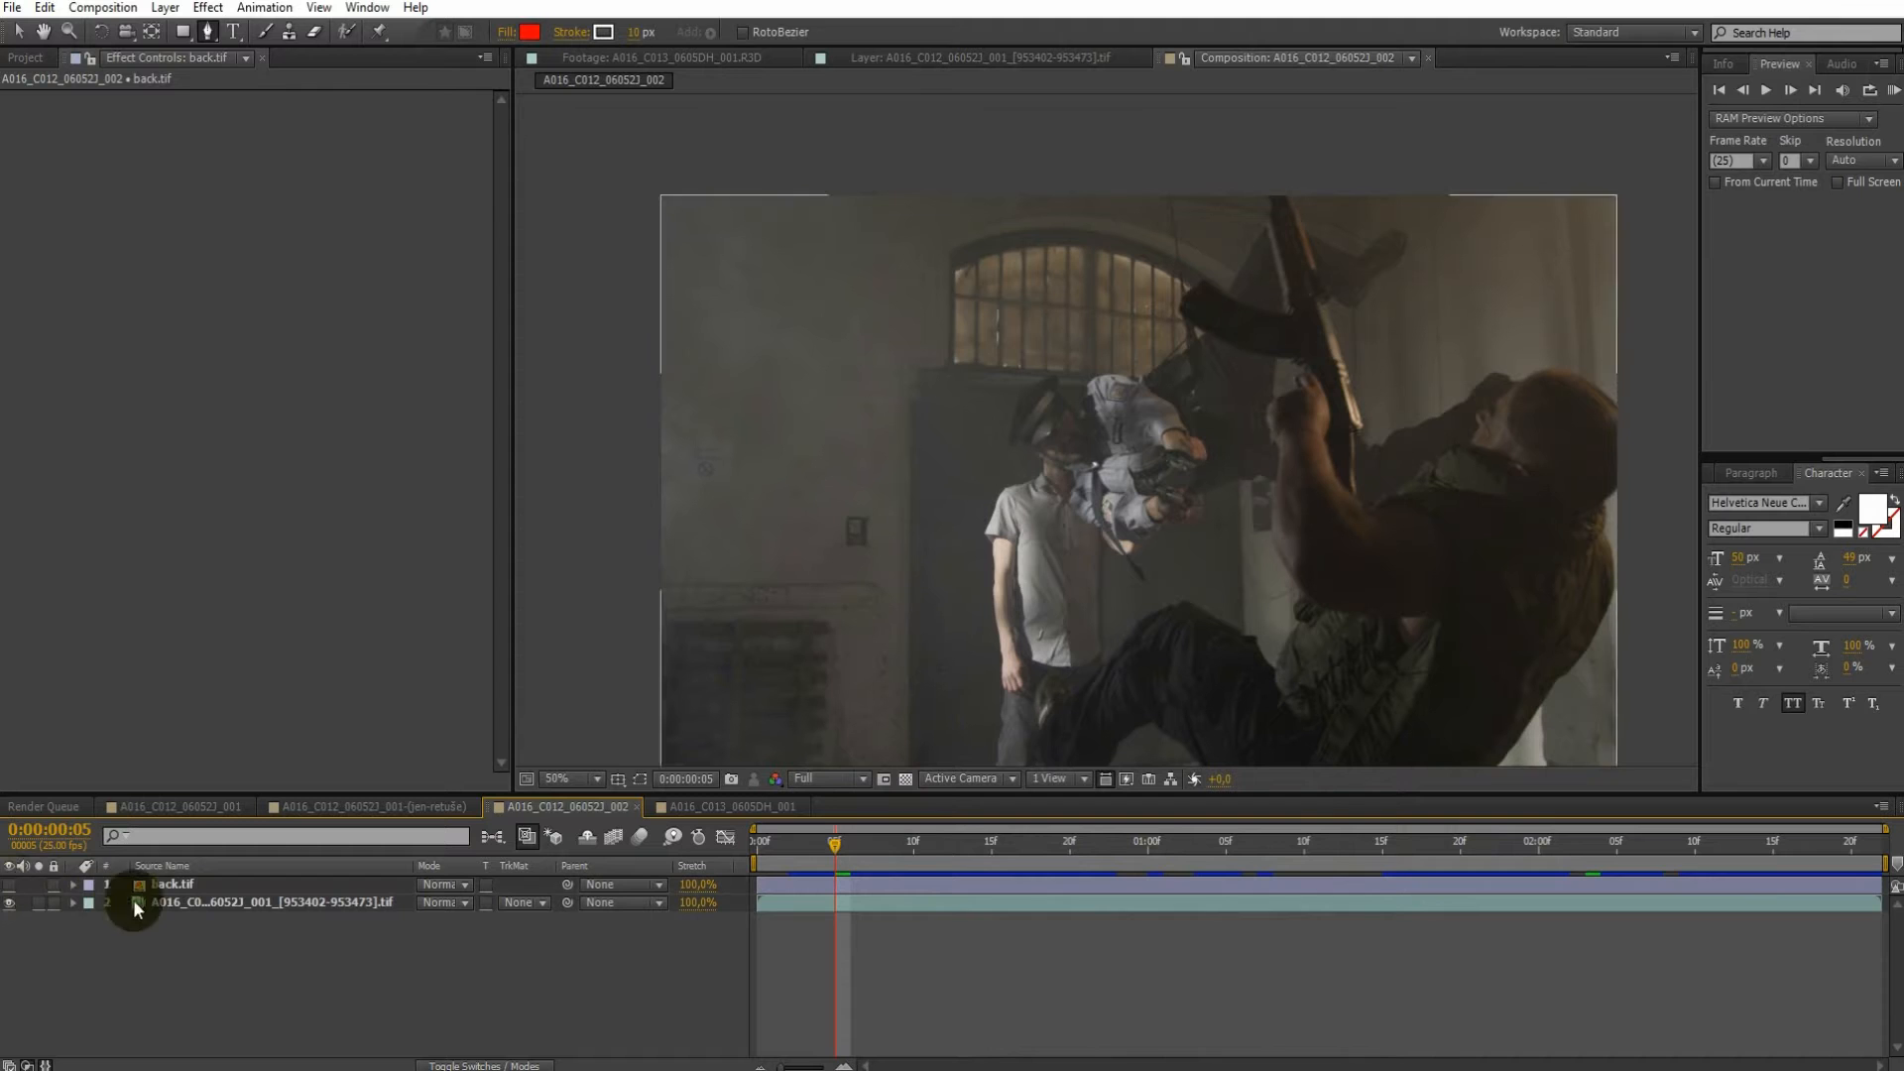
click(9, 885)
click(65, 886)
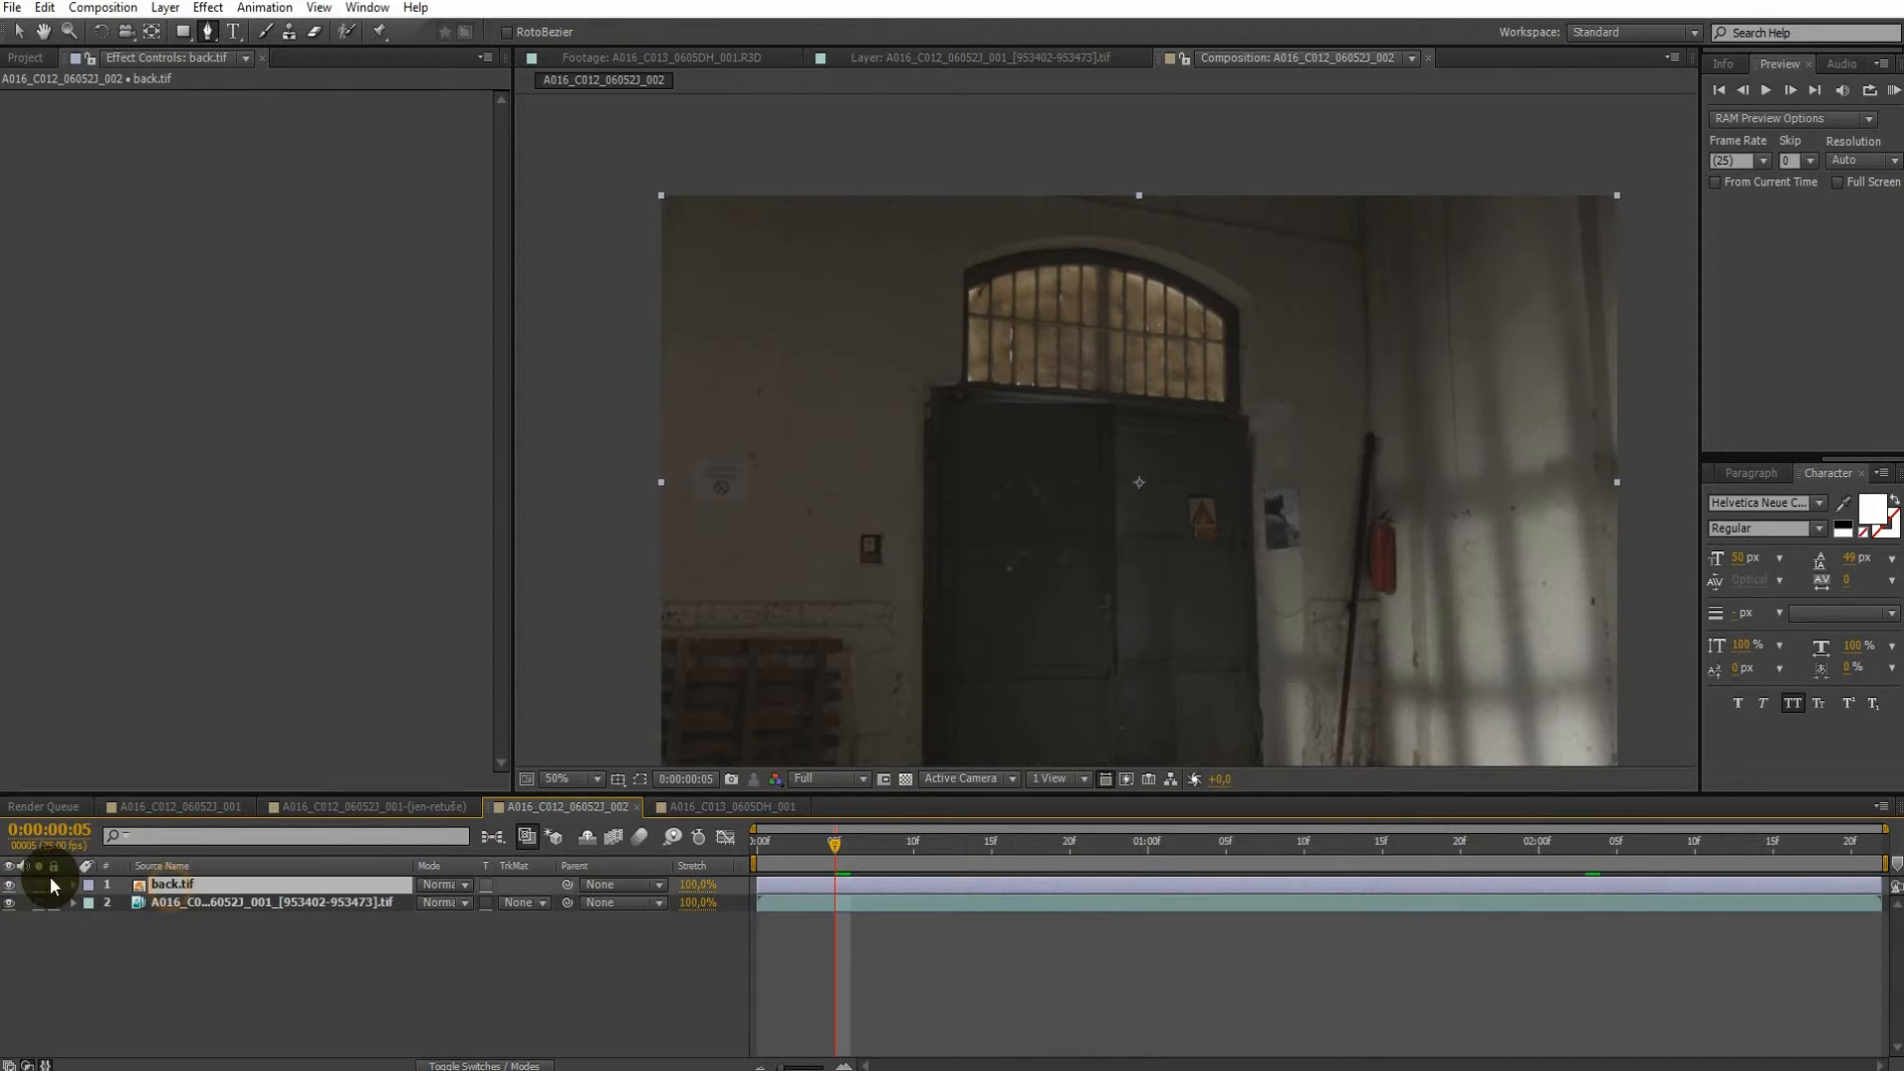
click(6, 884)
scroll(932, 510, up, 1)
drag(927, 506, 943, 689)
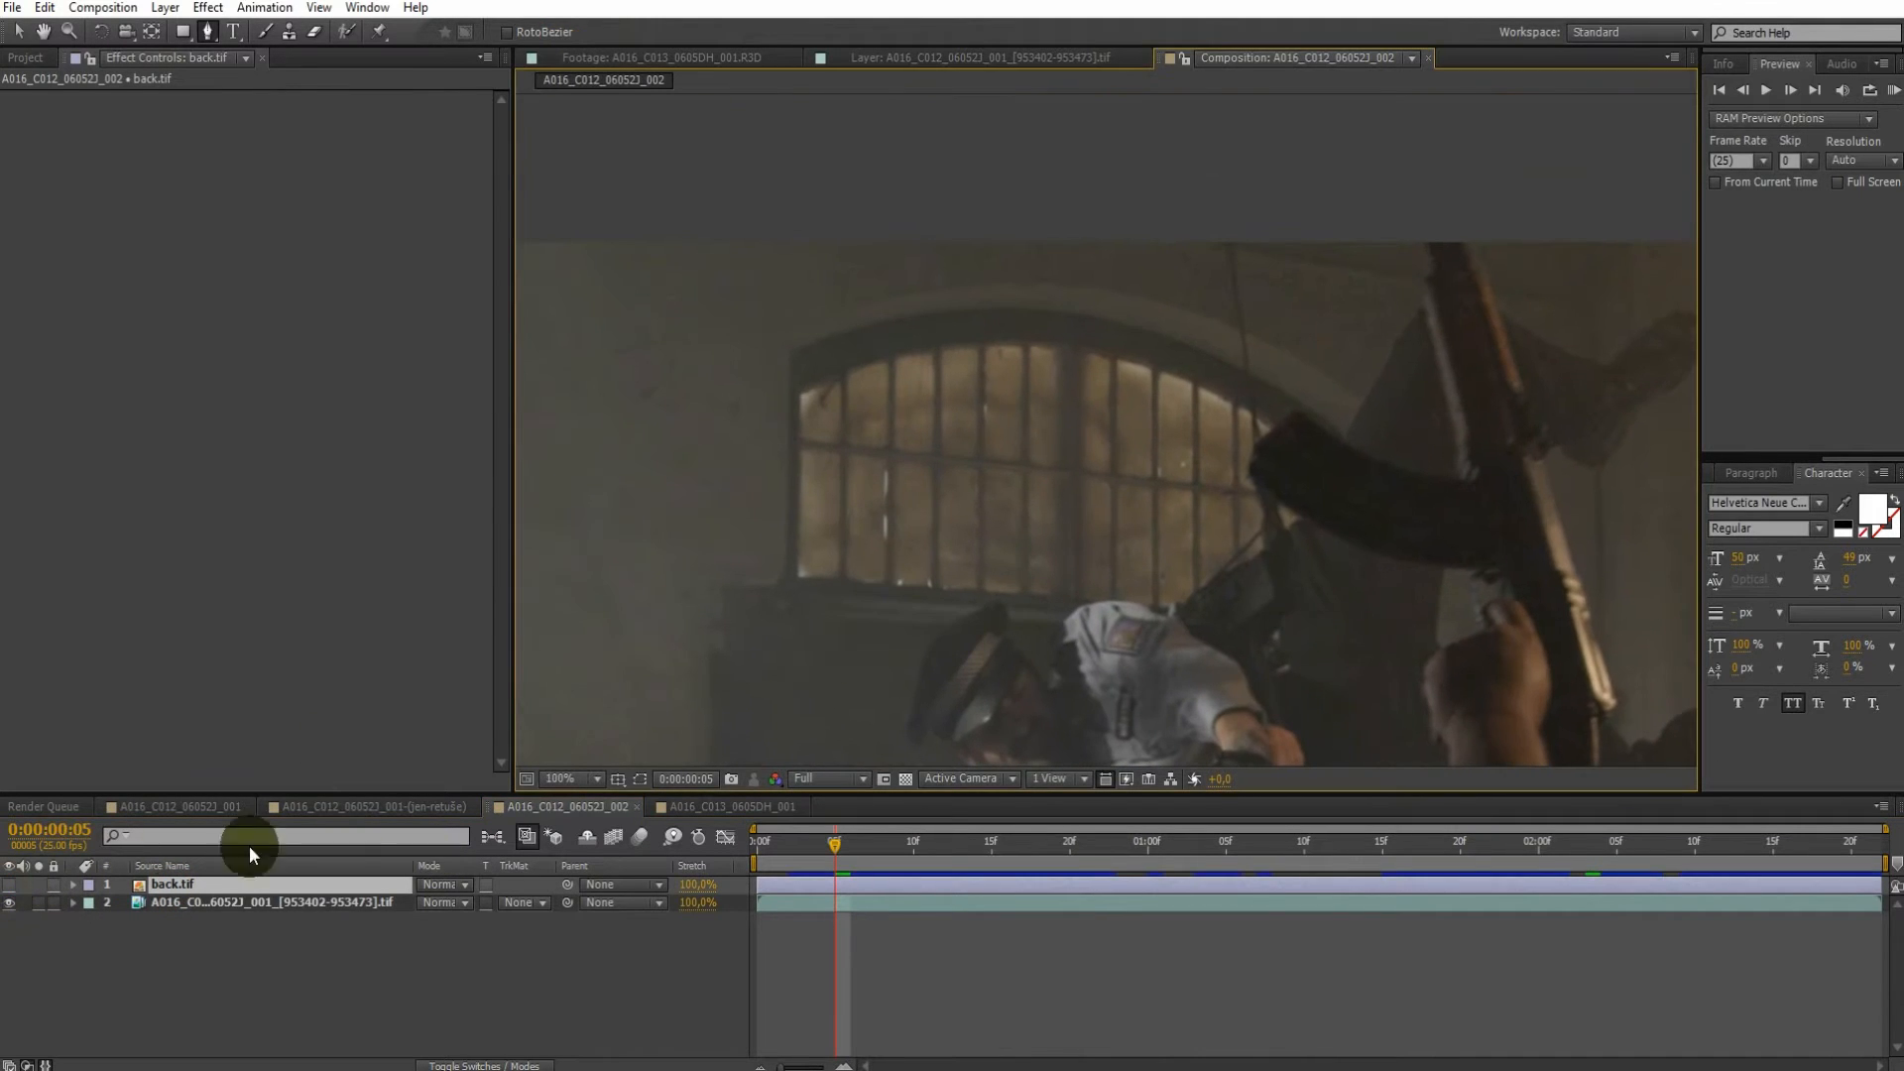
click(9, 884)
scroll(1017, 464, down, 1)
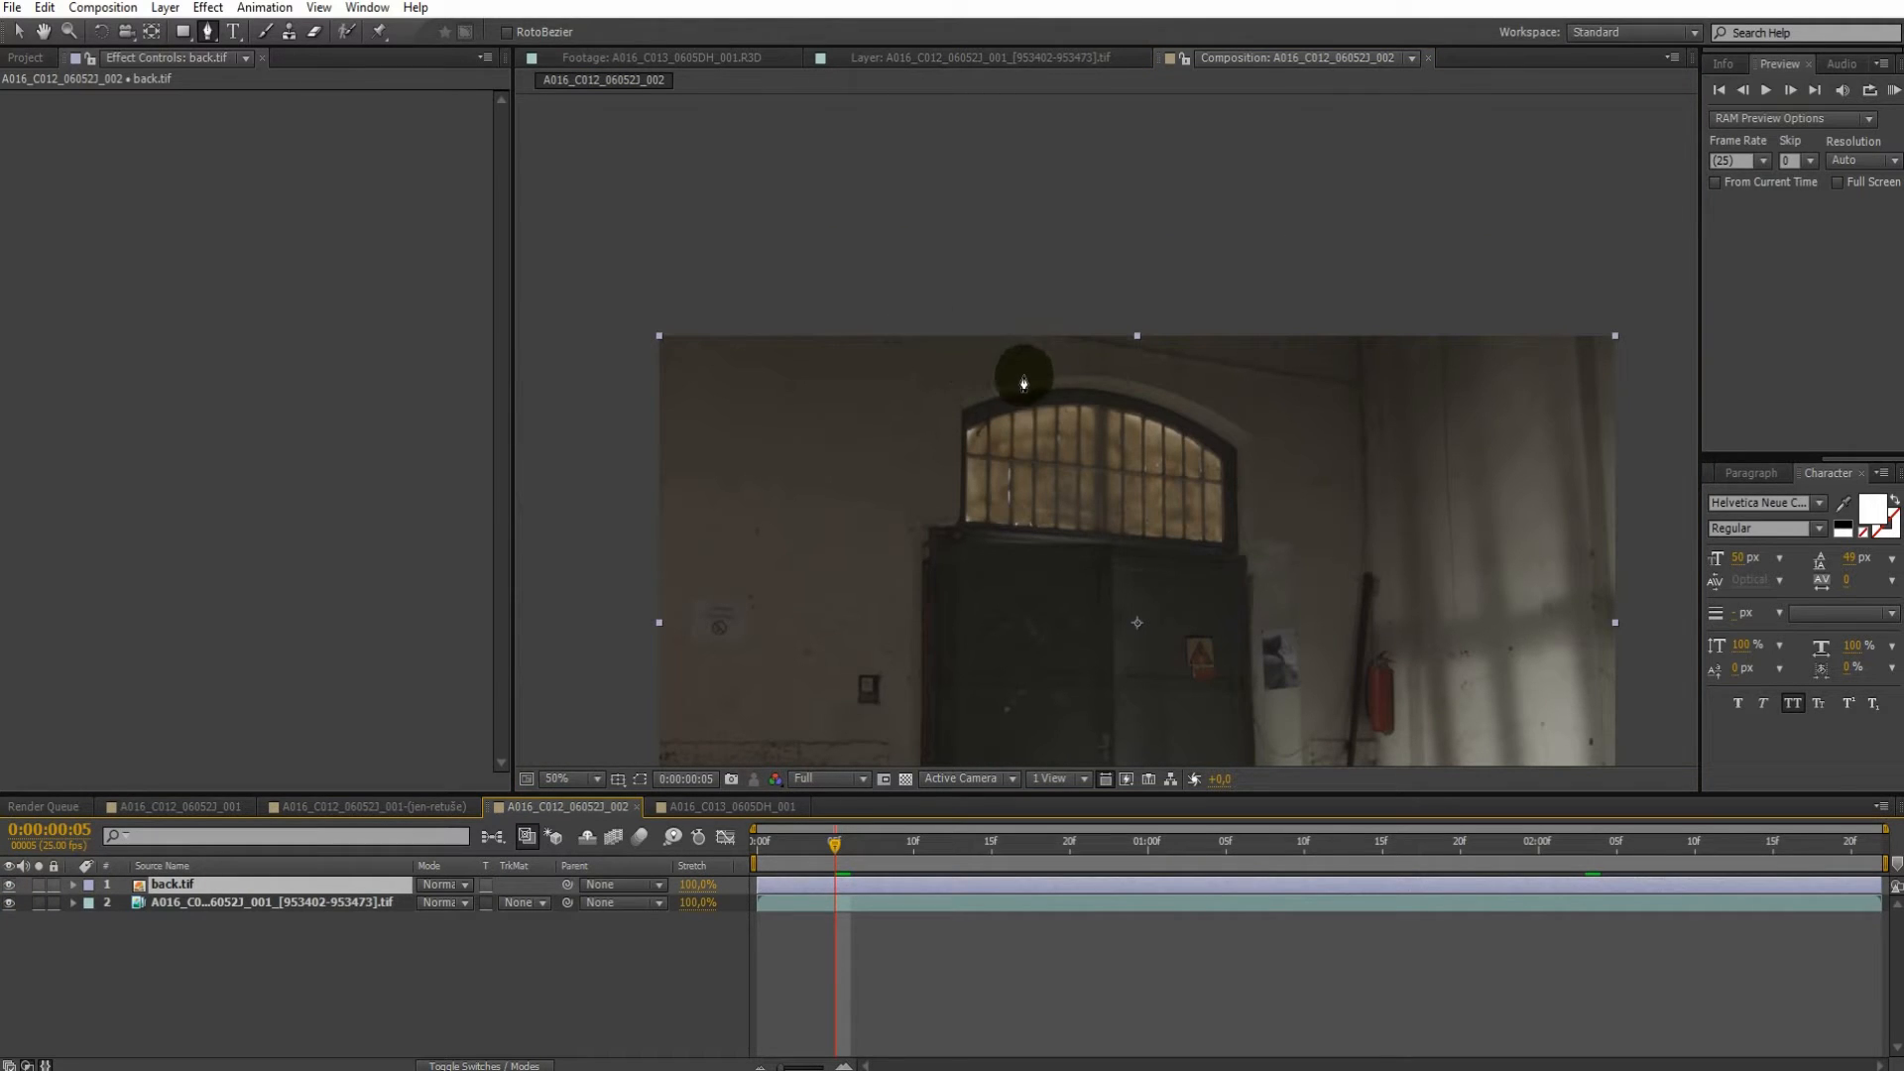
Draw a closed Pen mask on back.tif around the arched window and the door's upper edge, and raise its upper-edge vertex slightly
click(1023, 375)
click(869, 427)
click(879, 586)
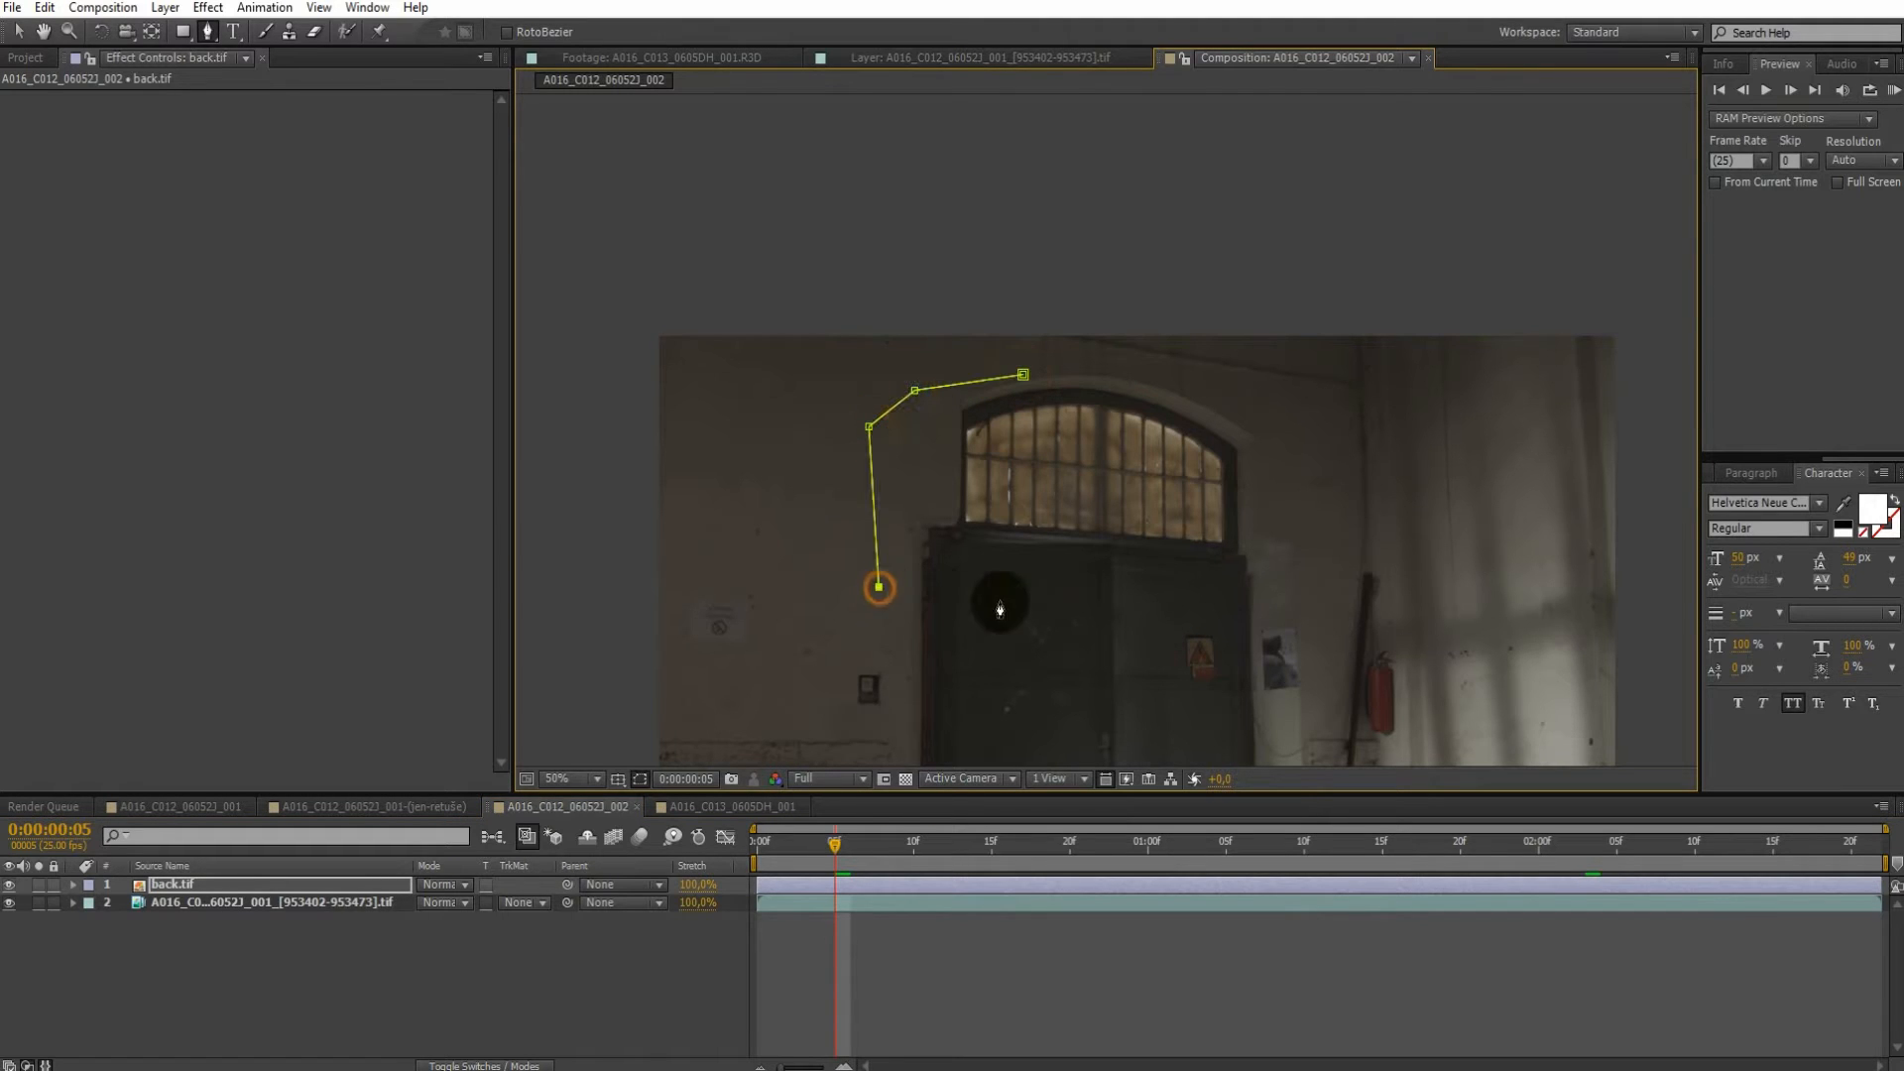
click(1282, 601)
click(1298, 410)
click(1194, 360)
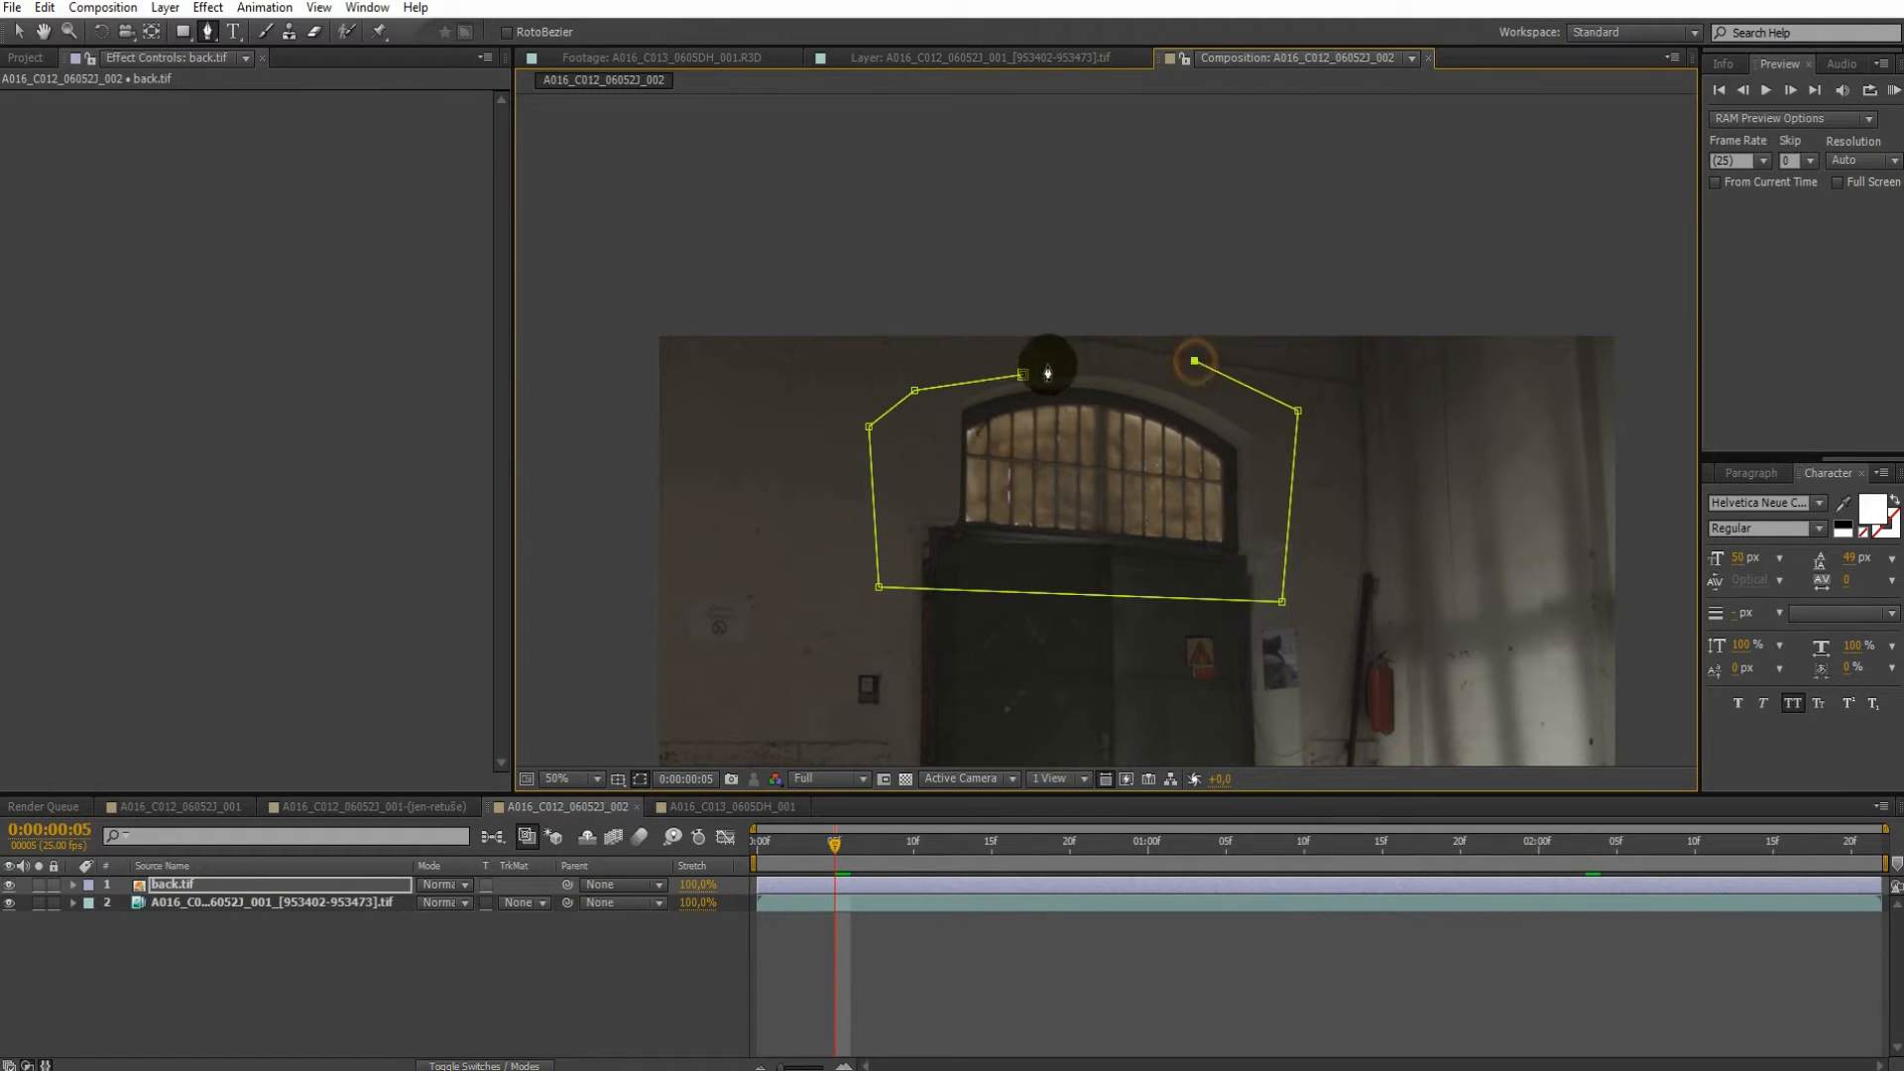
click(1024, 374)
click(24, 33)
click(1023, 376)
drag(1025, 367, 1022, 367)
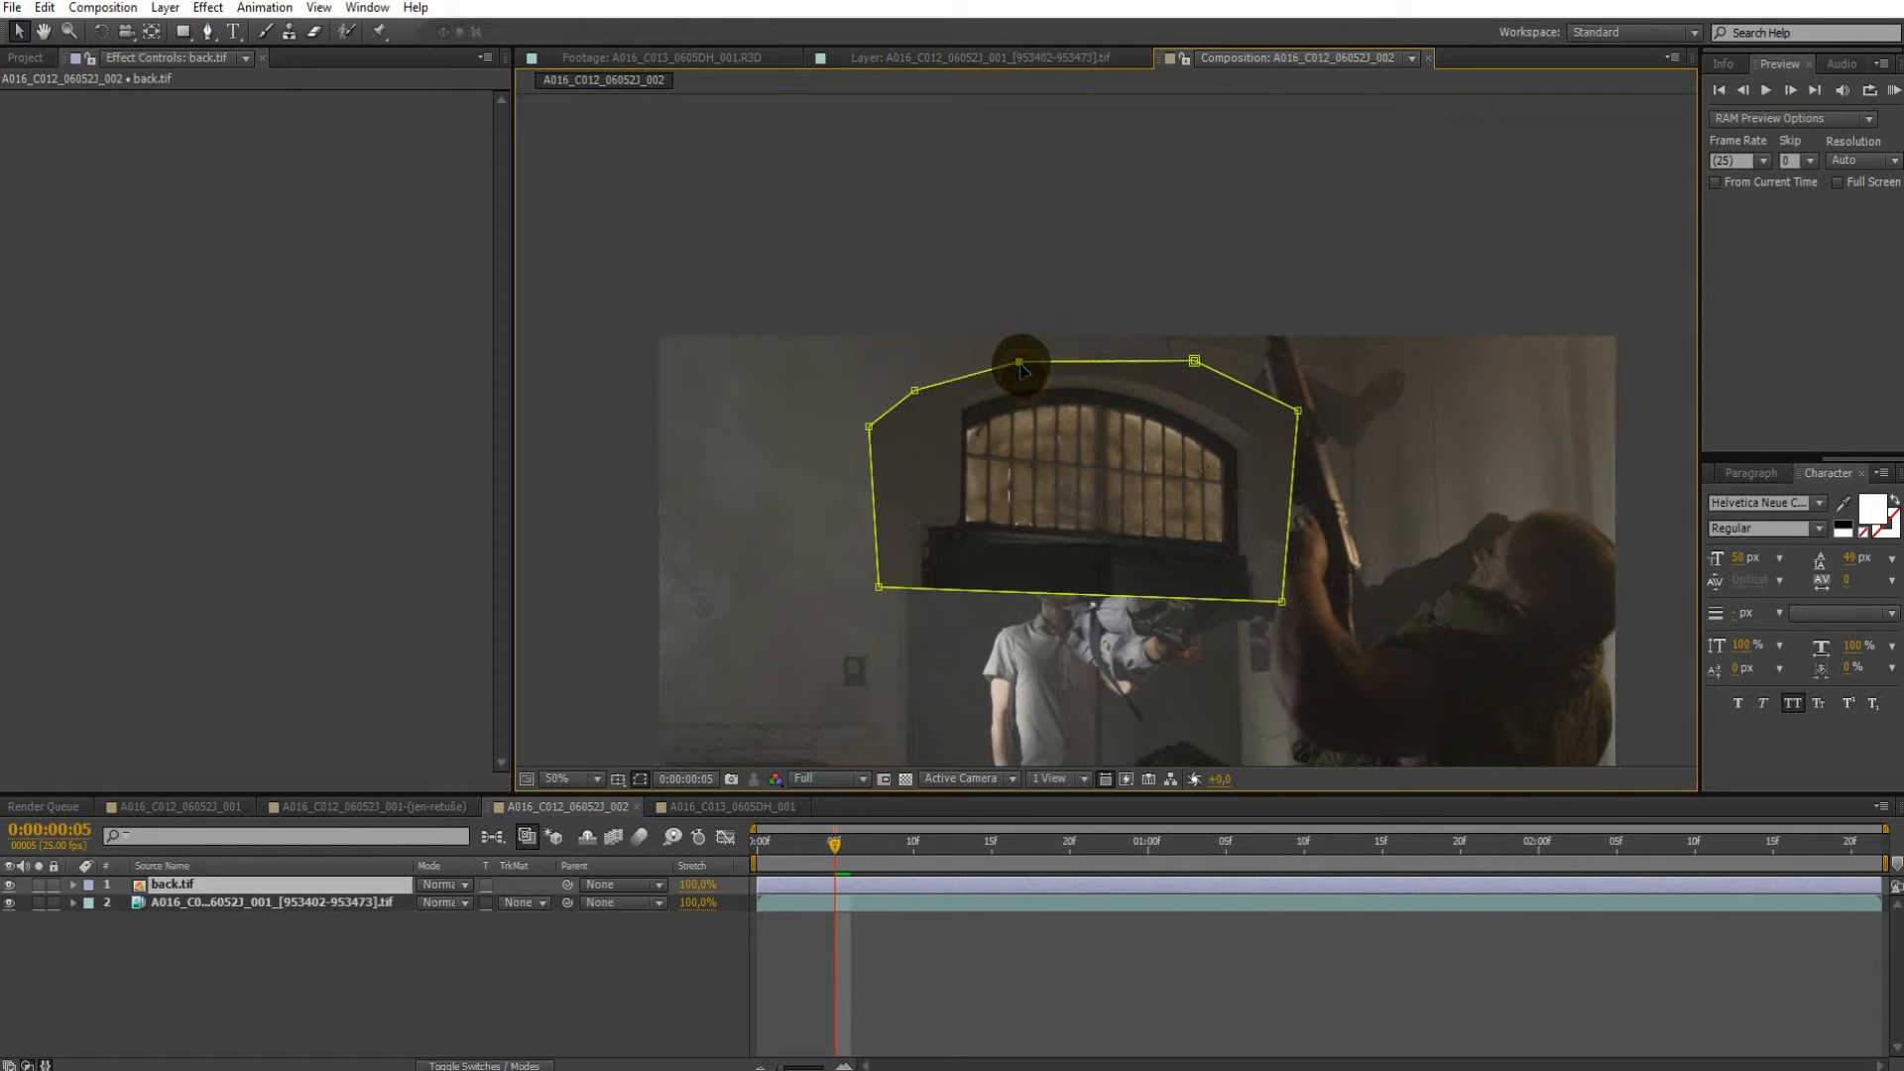
Set the feather of the window mask on back.tif to 73 pixels
click(74, 884)
click(92, 903)
click(107, 920)
drag(464, 967, 489, 958)
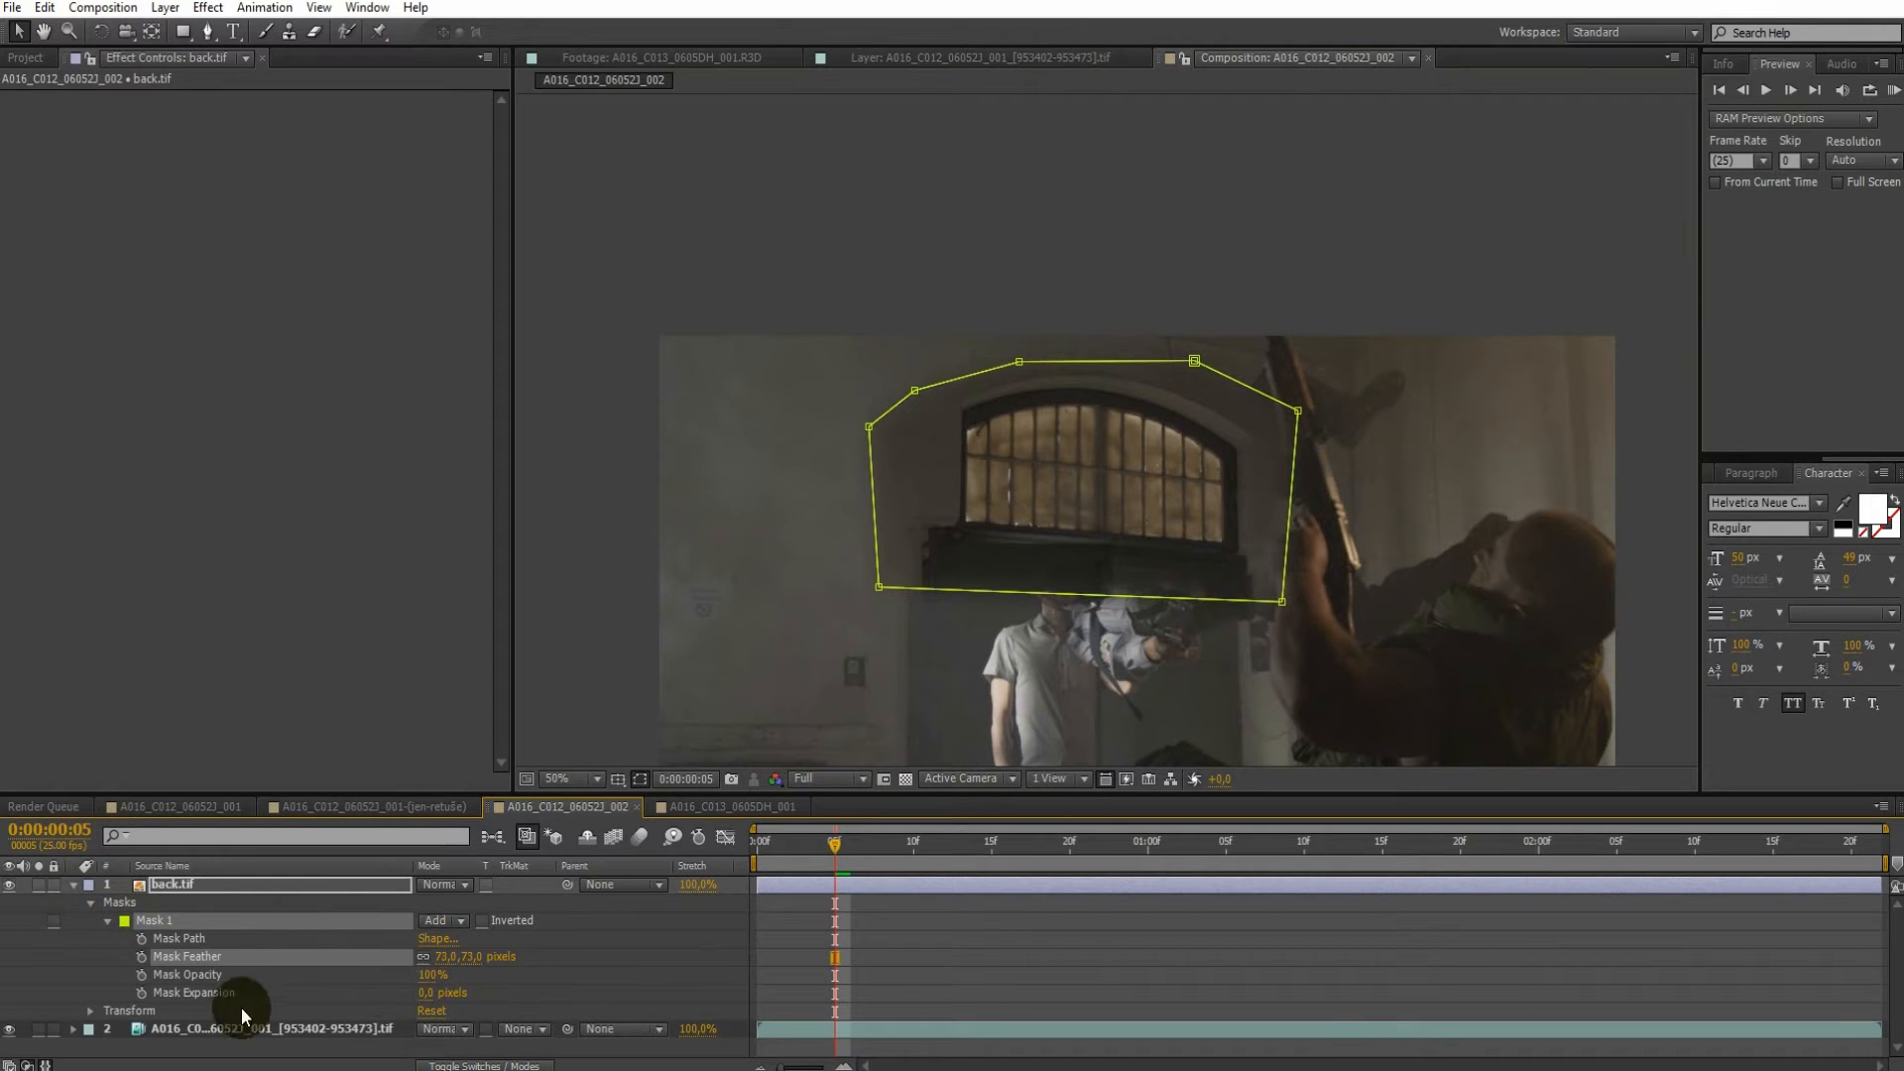
Align back.tif with the footage's window at position 931, 506, using 70% opacity as a guide, and restore full opacity
click(90, 1010)
drag(434, 1047, 402, 1046)
scroll(659, 645, up, 1)
drag(927, 445, 895, 405)
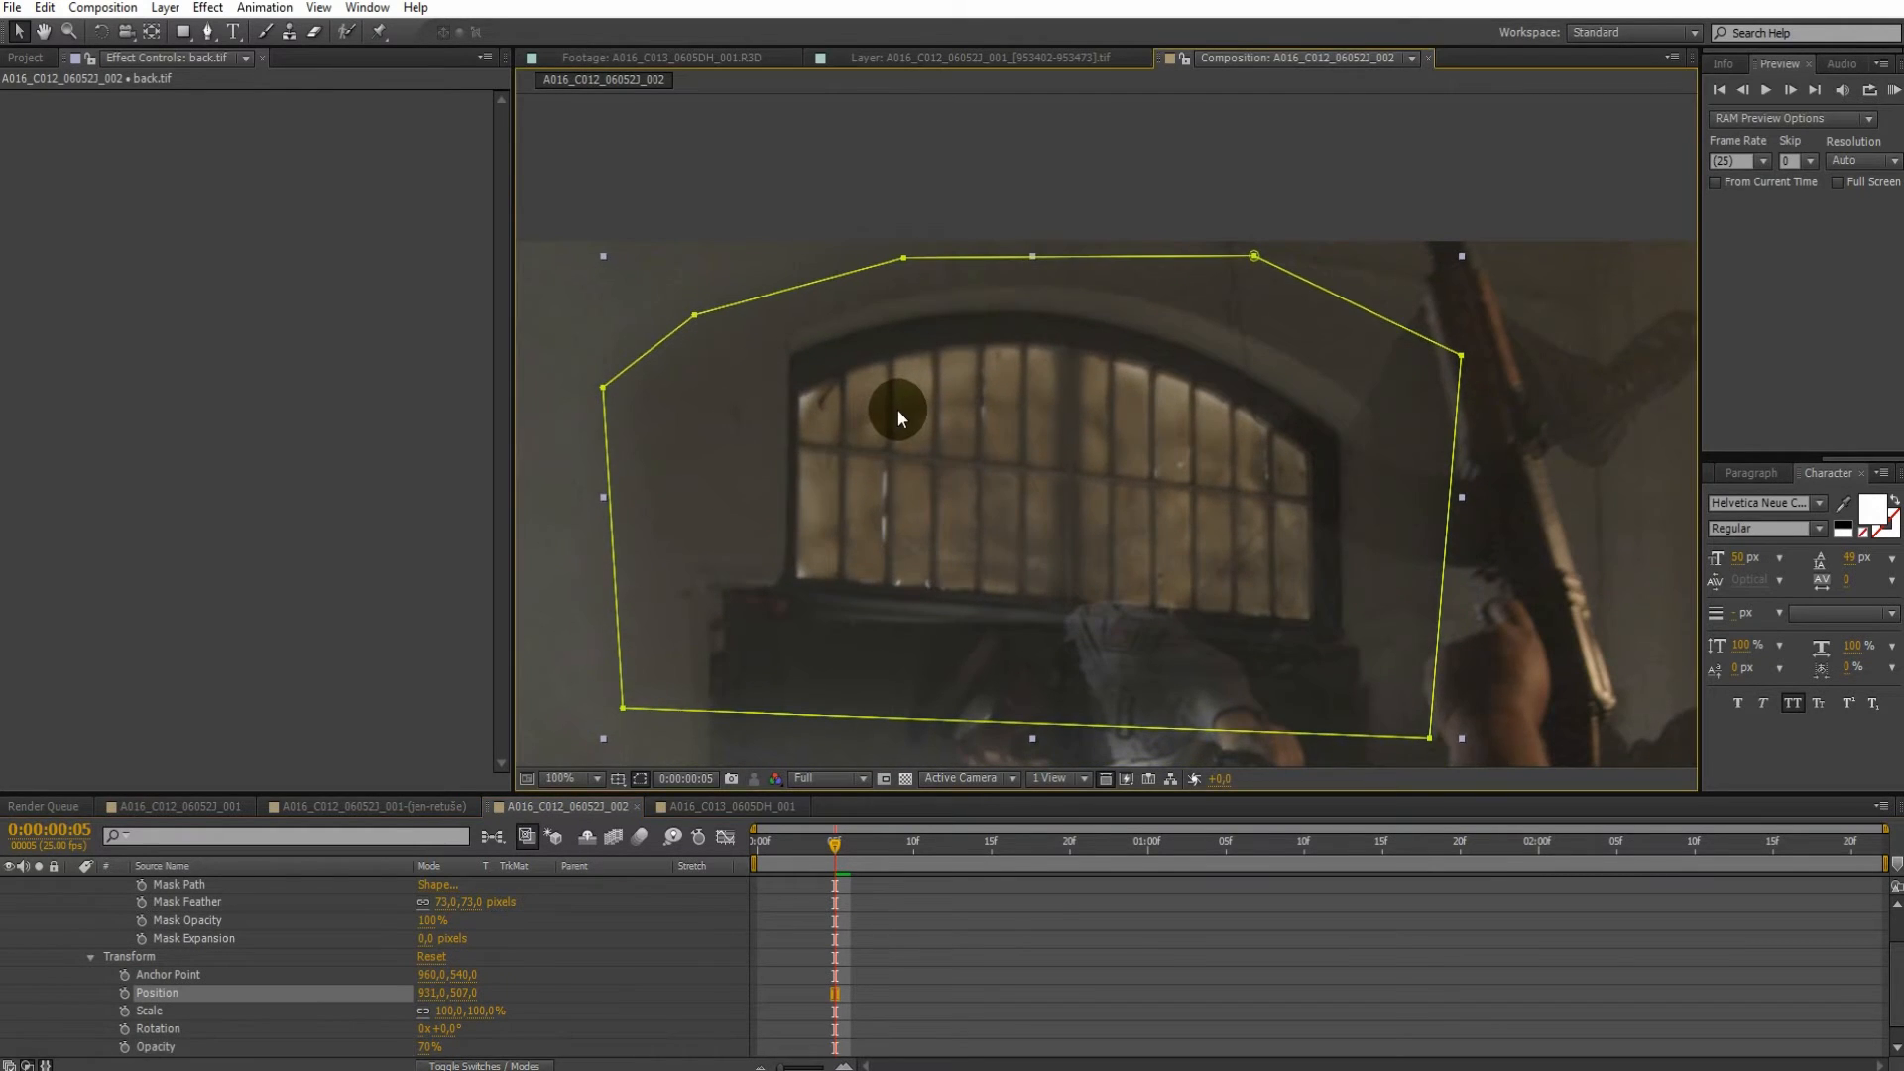
drag(431, 1047, 542, 1051)
scroll(517, 937, down, 1)
scroll(496, 933, up, 2)
scroll(198, 913, down, 1)
scroll(149, 902, up, 3)
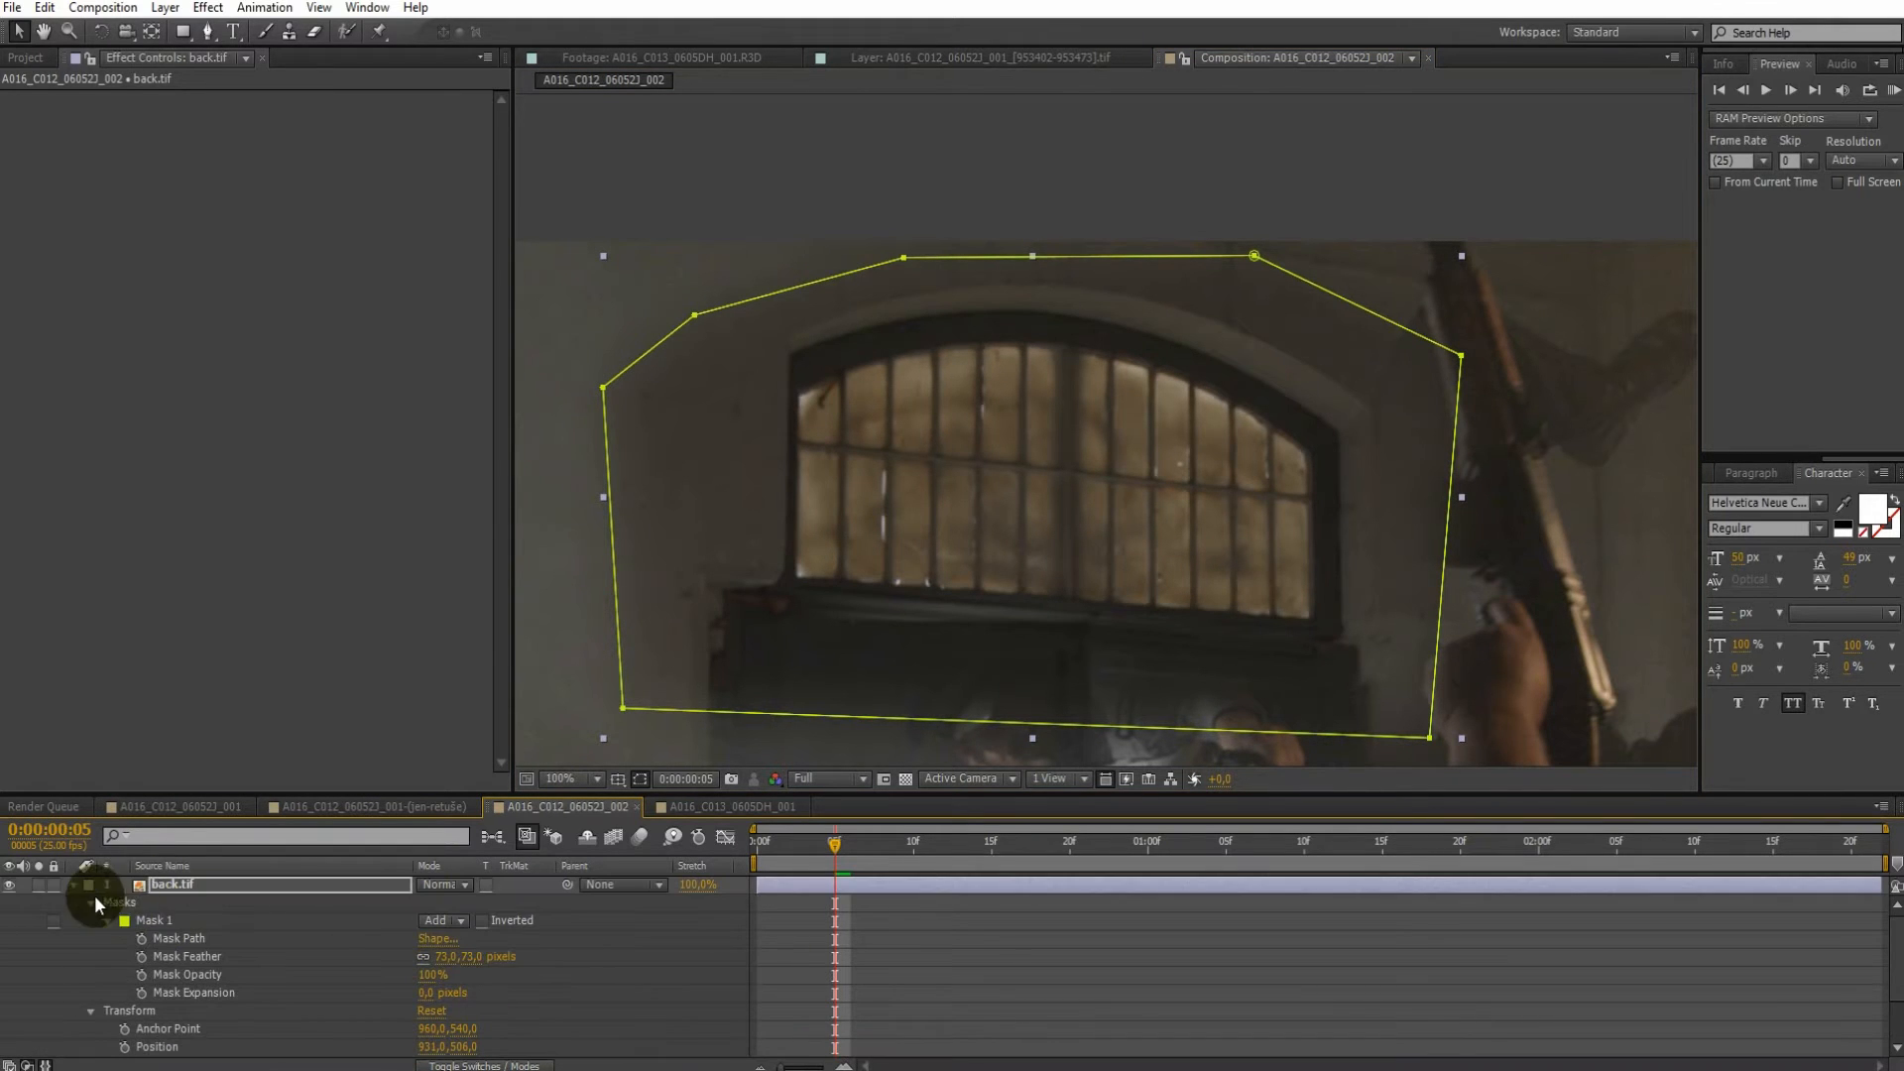
Collapse and deselect back.tif, and compare the shot with and without the masked window patch
click(74, 885)
key(comma)
click(892, 263)
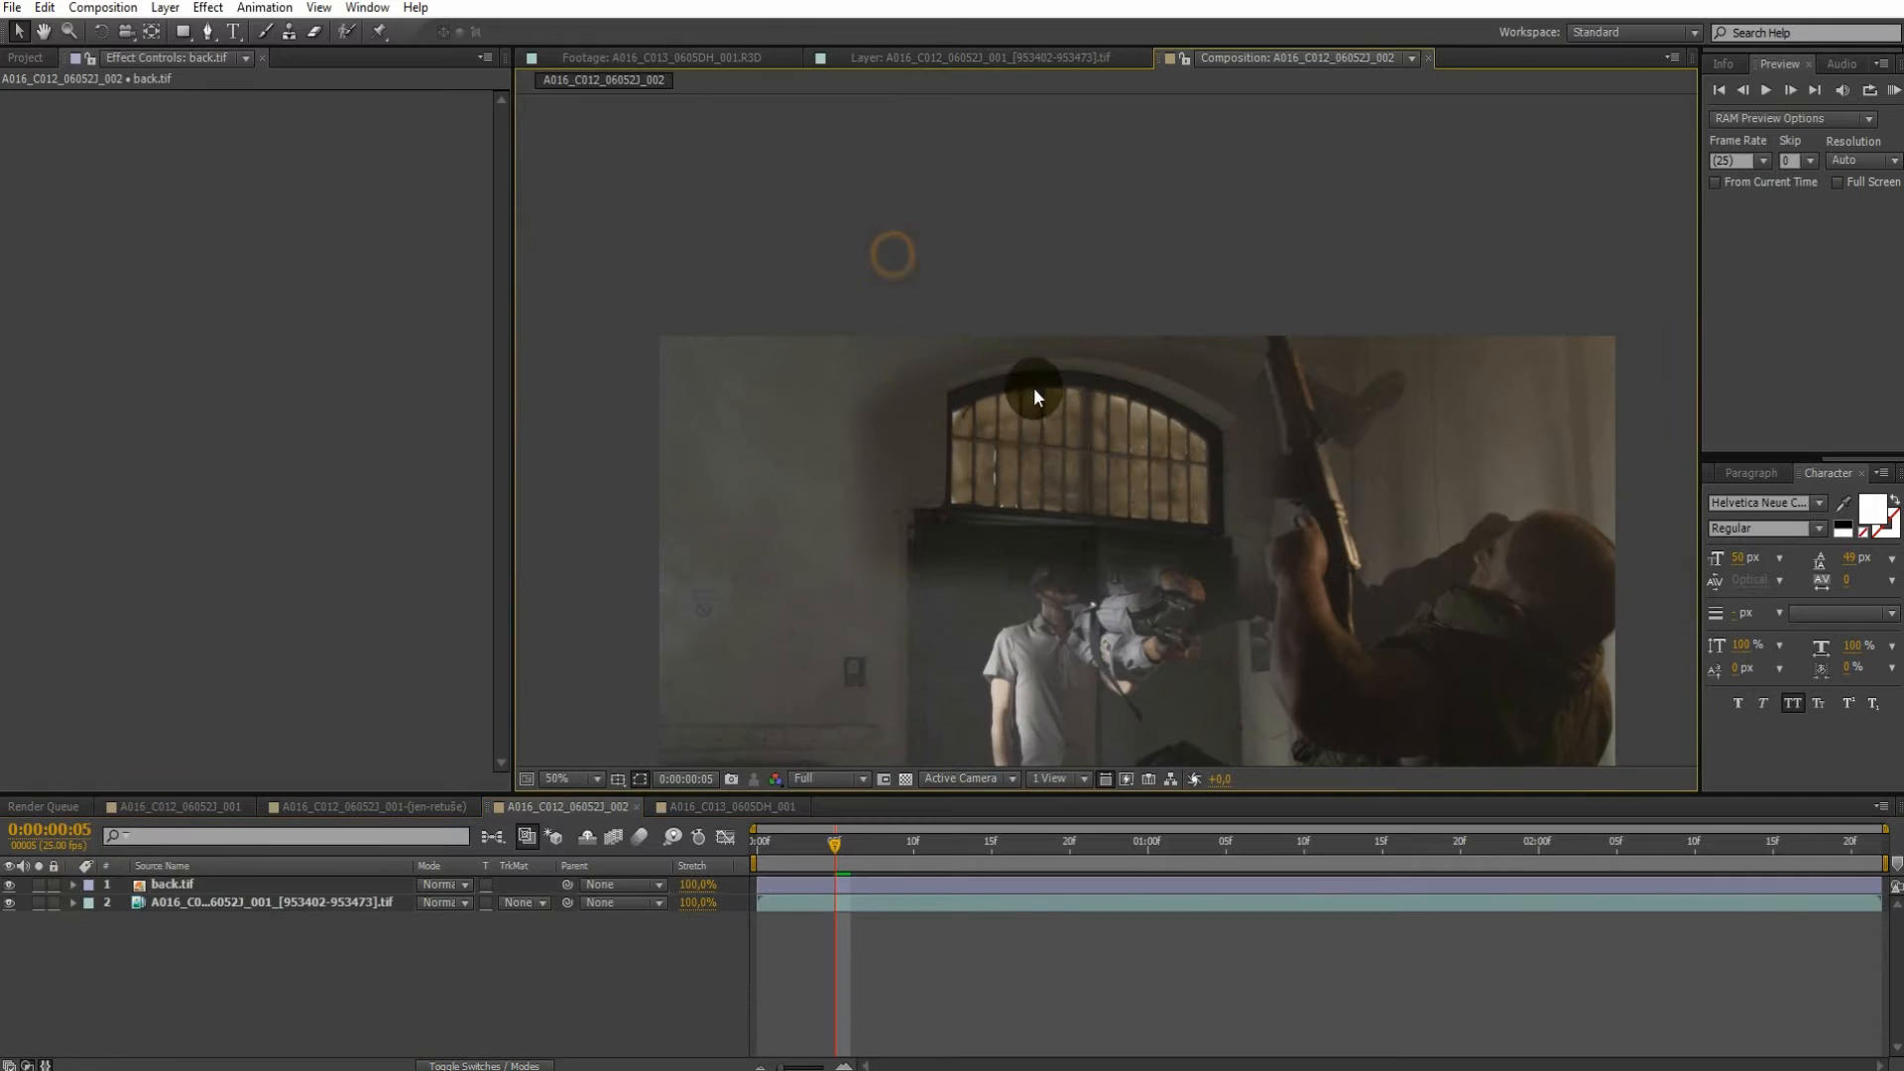
click(12, 885)
click(12, 885)
click(12, 885)
click(12, 884)
click(11, 884)
click(11, 885)
Hide the mask outline in the composition view and repeatedly compare the window area with back.tif hidden and shown
click(165, 888)
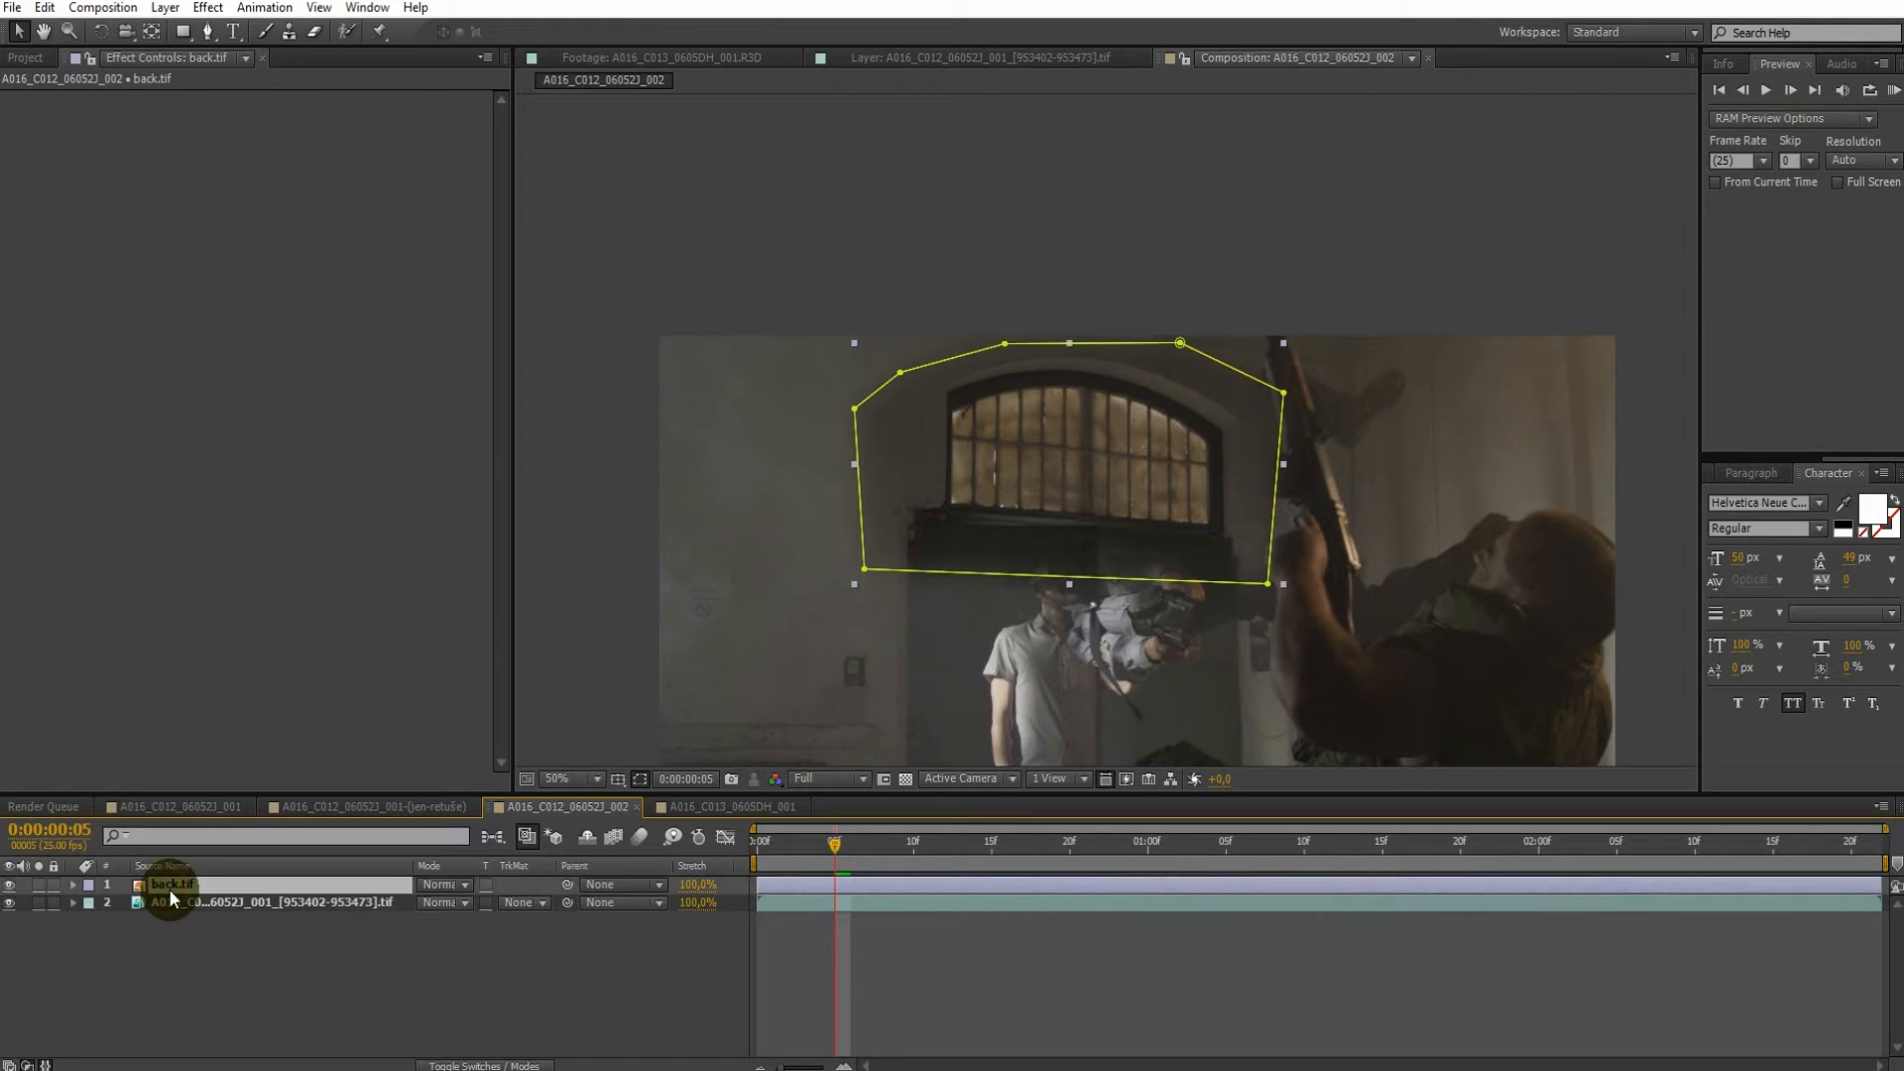
click(616, 776)
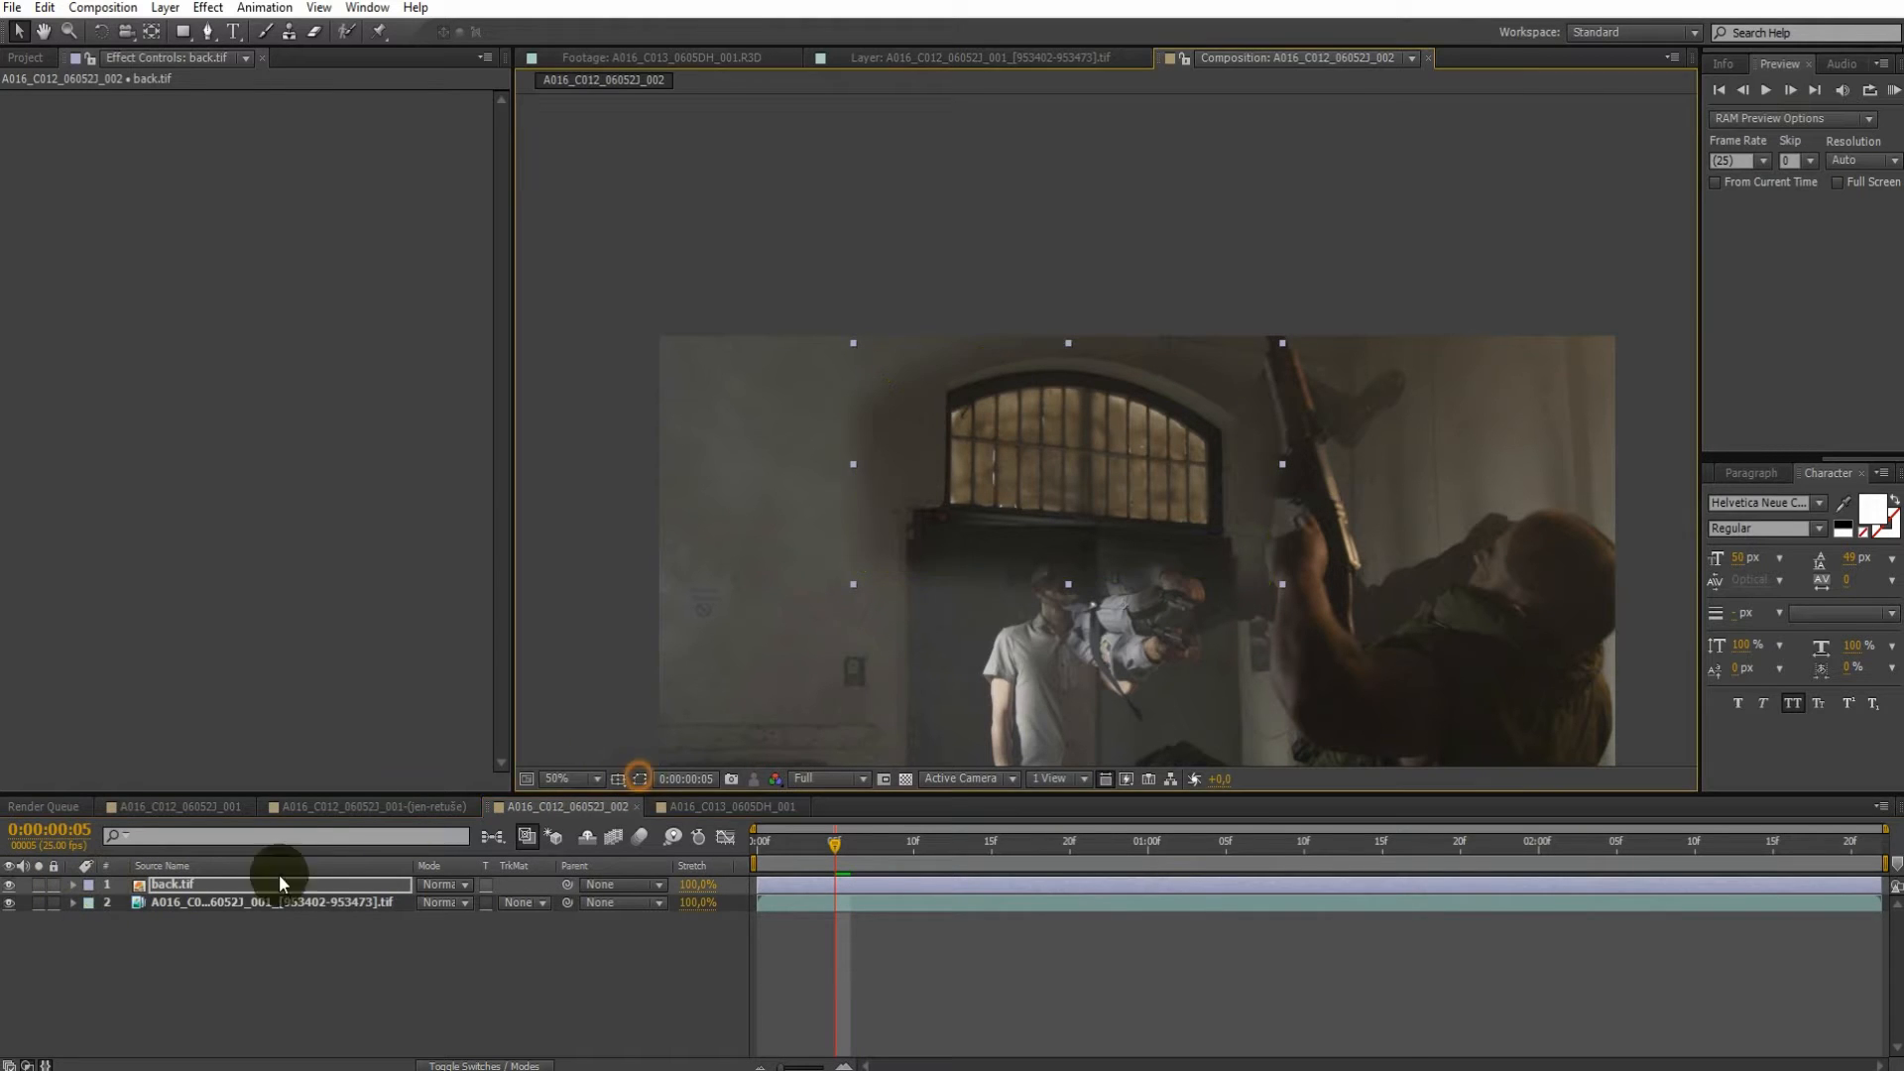
click(11, 885)
click(11, 884)
click(11, 885)
click(11, 885)
click(11, 885)
click(11, 885)
click(11, 885)
click(11, 885)
click(11, 885)
click(11, 885)
click(11, 885)
click(11, 885)
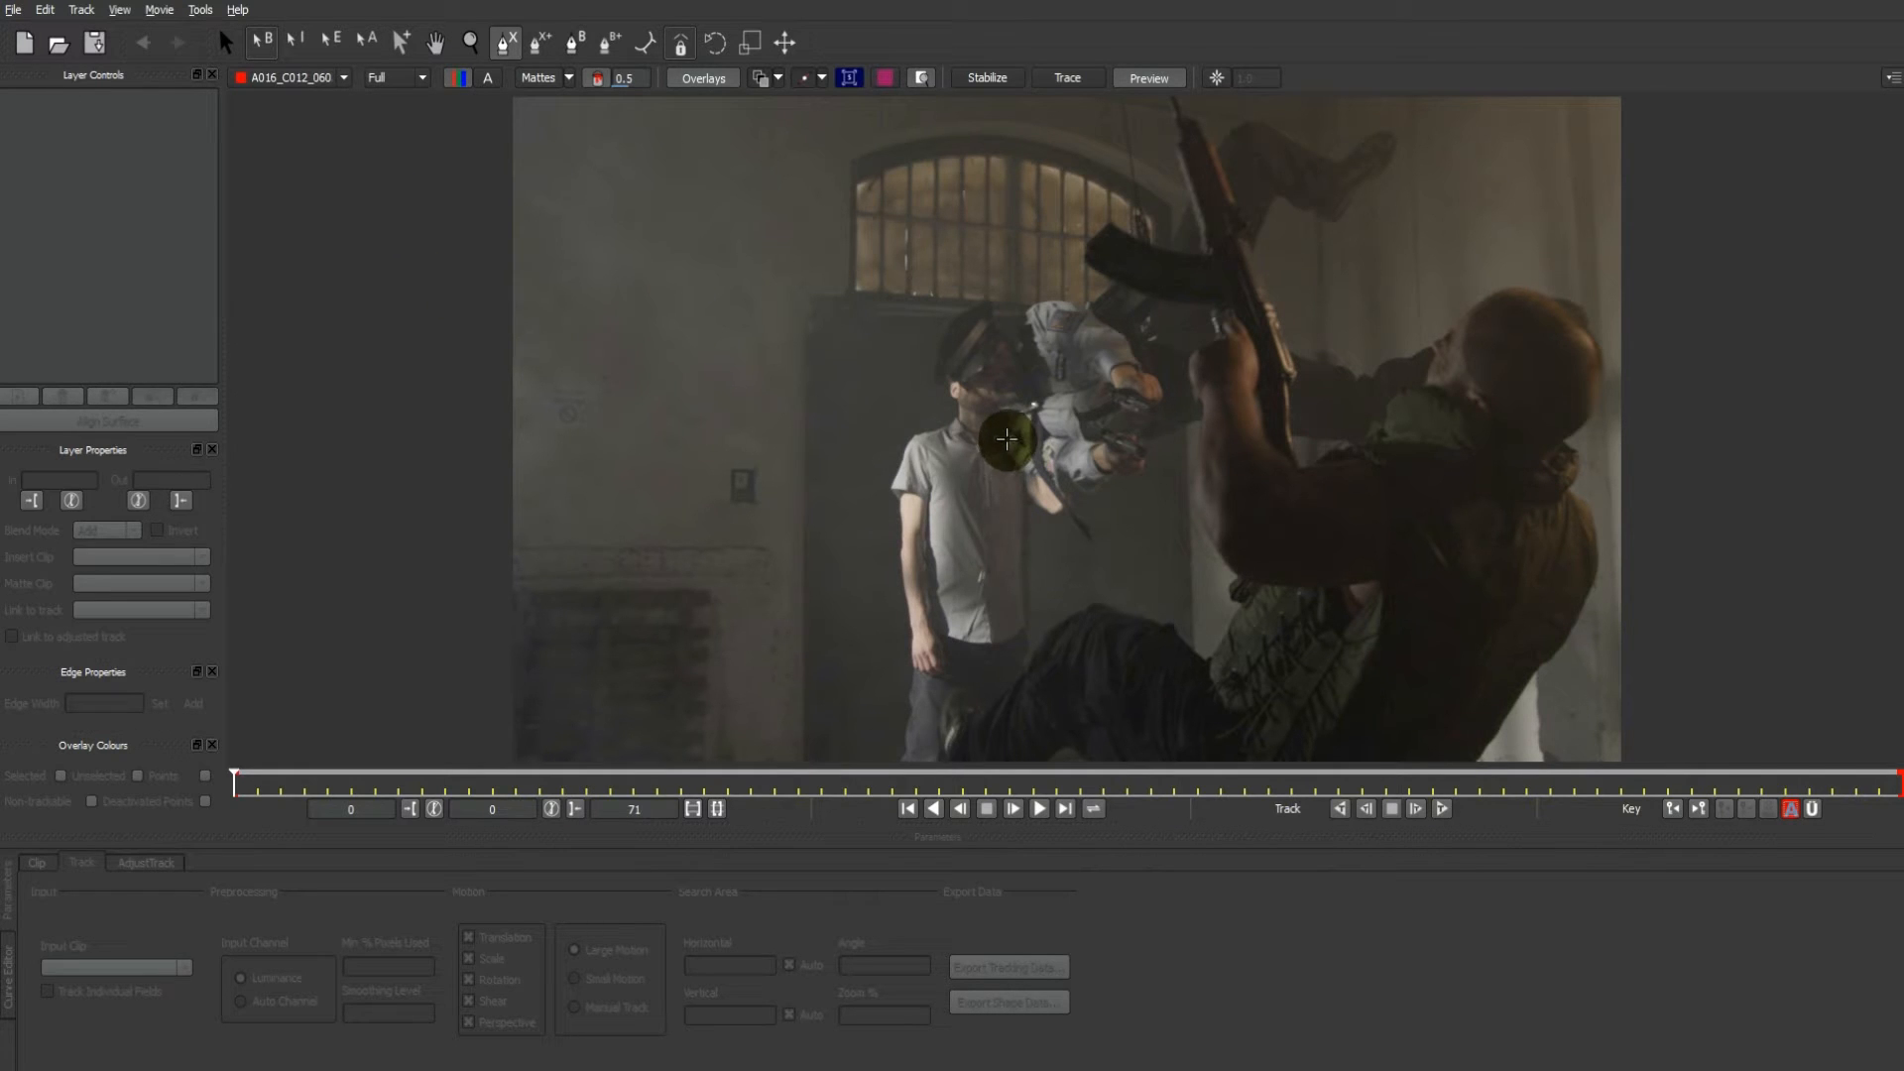
In mocha, draw a closed X-spline around the airborne soldier and the rifle at frame 0
click(1007, 440)
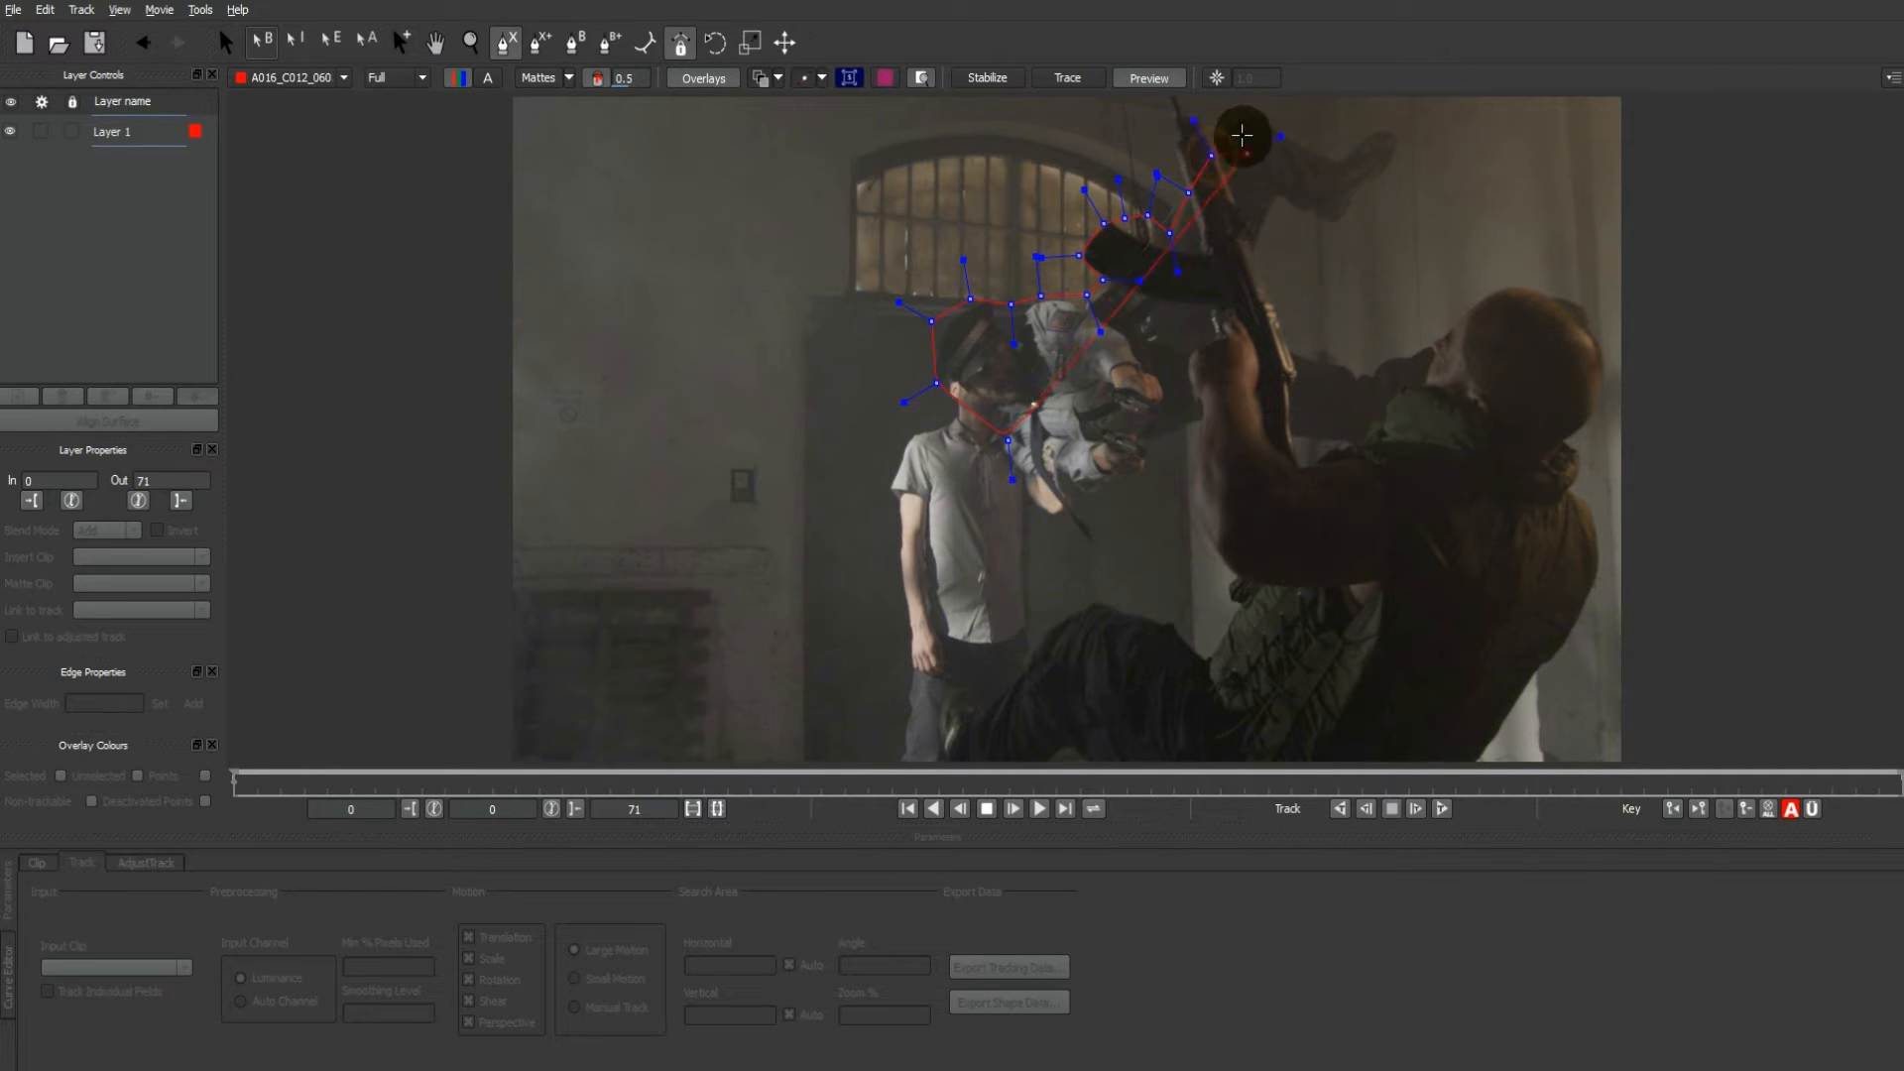
click(1241, 115)
click(1407, 133)
click(1422, 216)
click(1432, 386)
click(1262, 473)
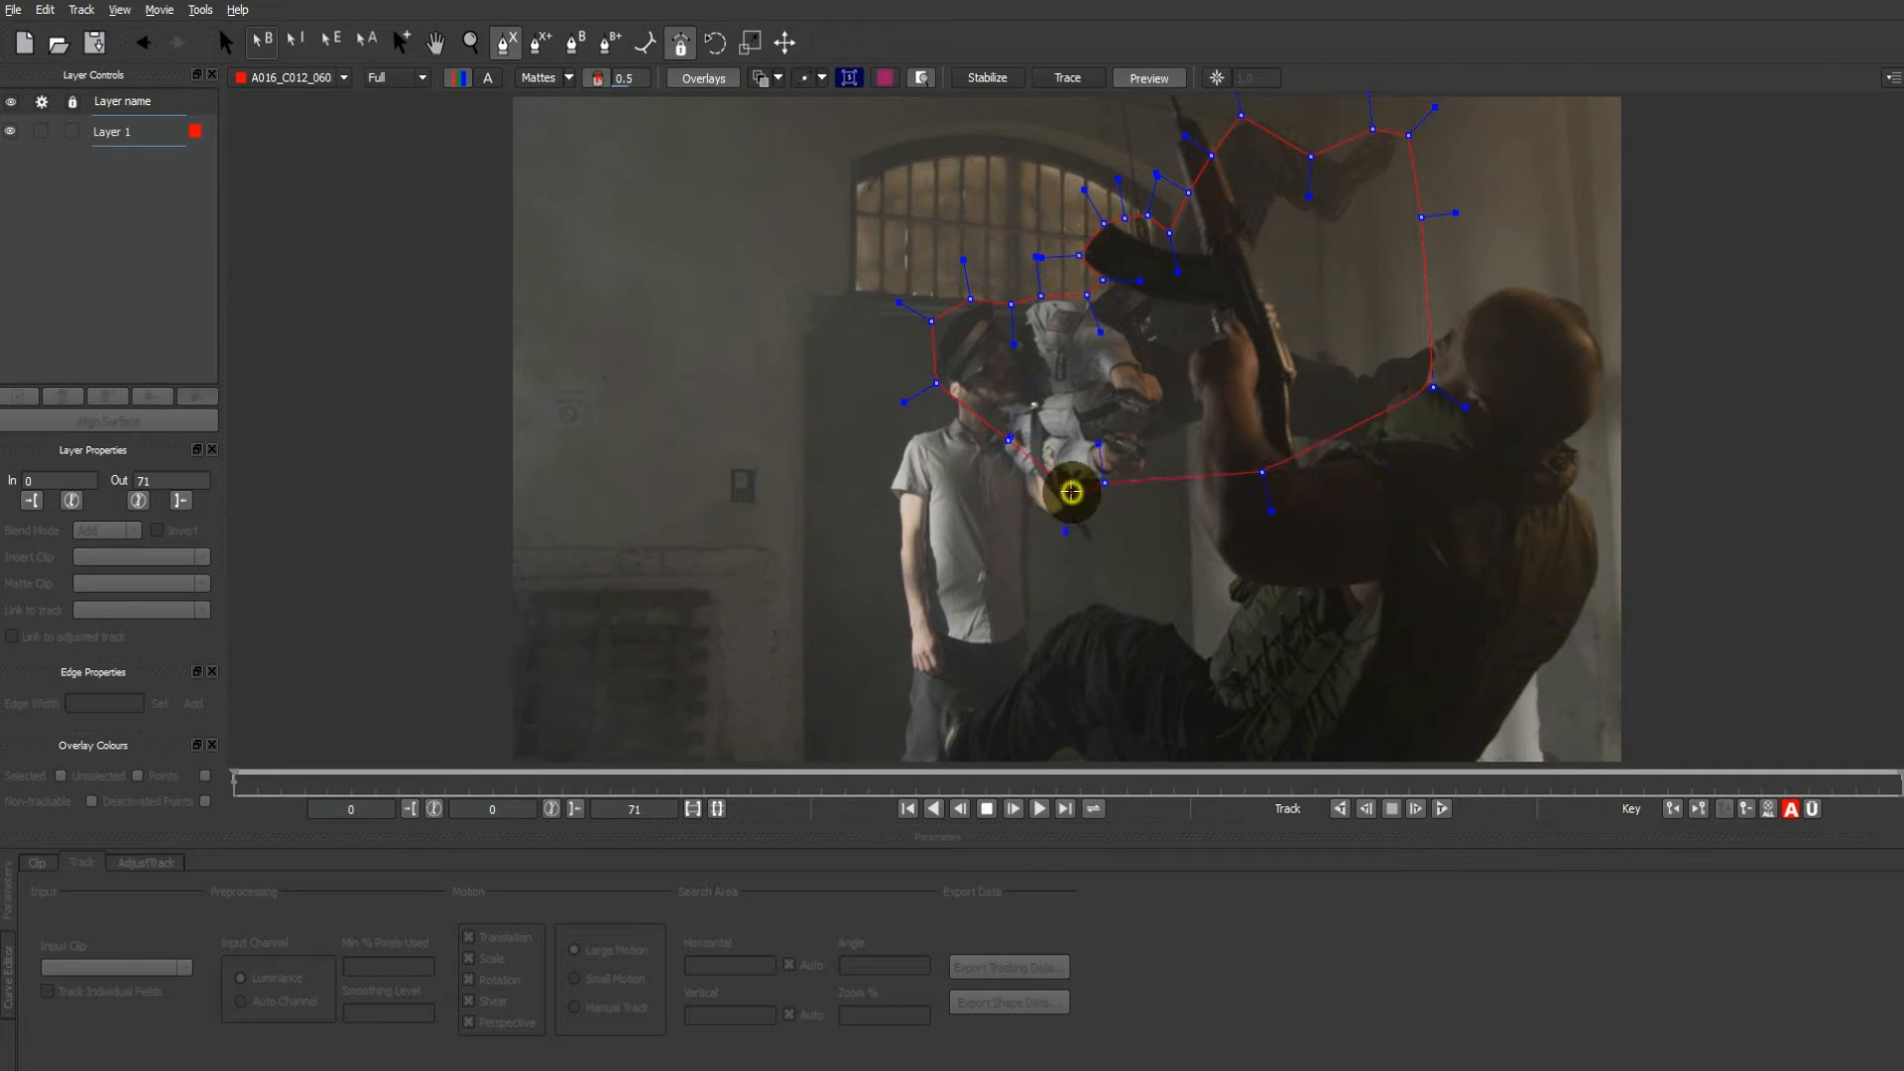
right_click(1071, 492)
Reshape the spline at frame 7 so its points follow the soldier's head, body and raised leg
drag(282, 787, 397, 786)
click(900, 402)
drag(900, 402, 900, 402)
drag(931, 322, 1190, 140)
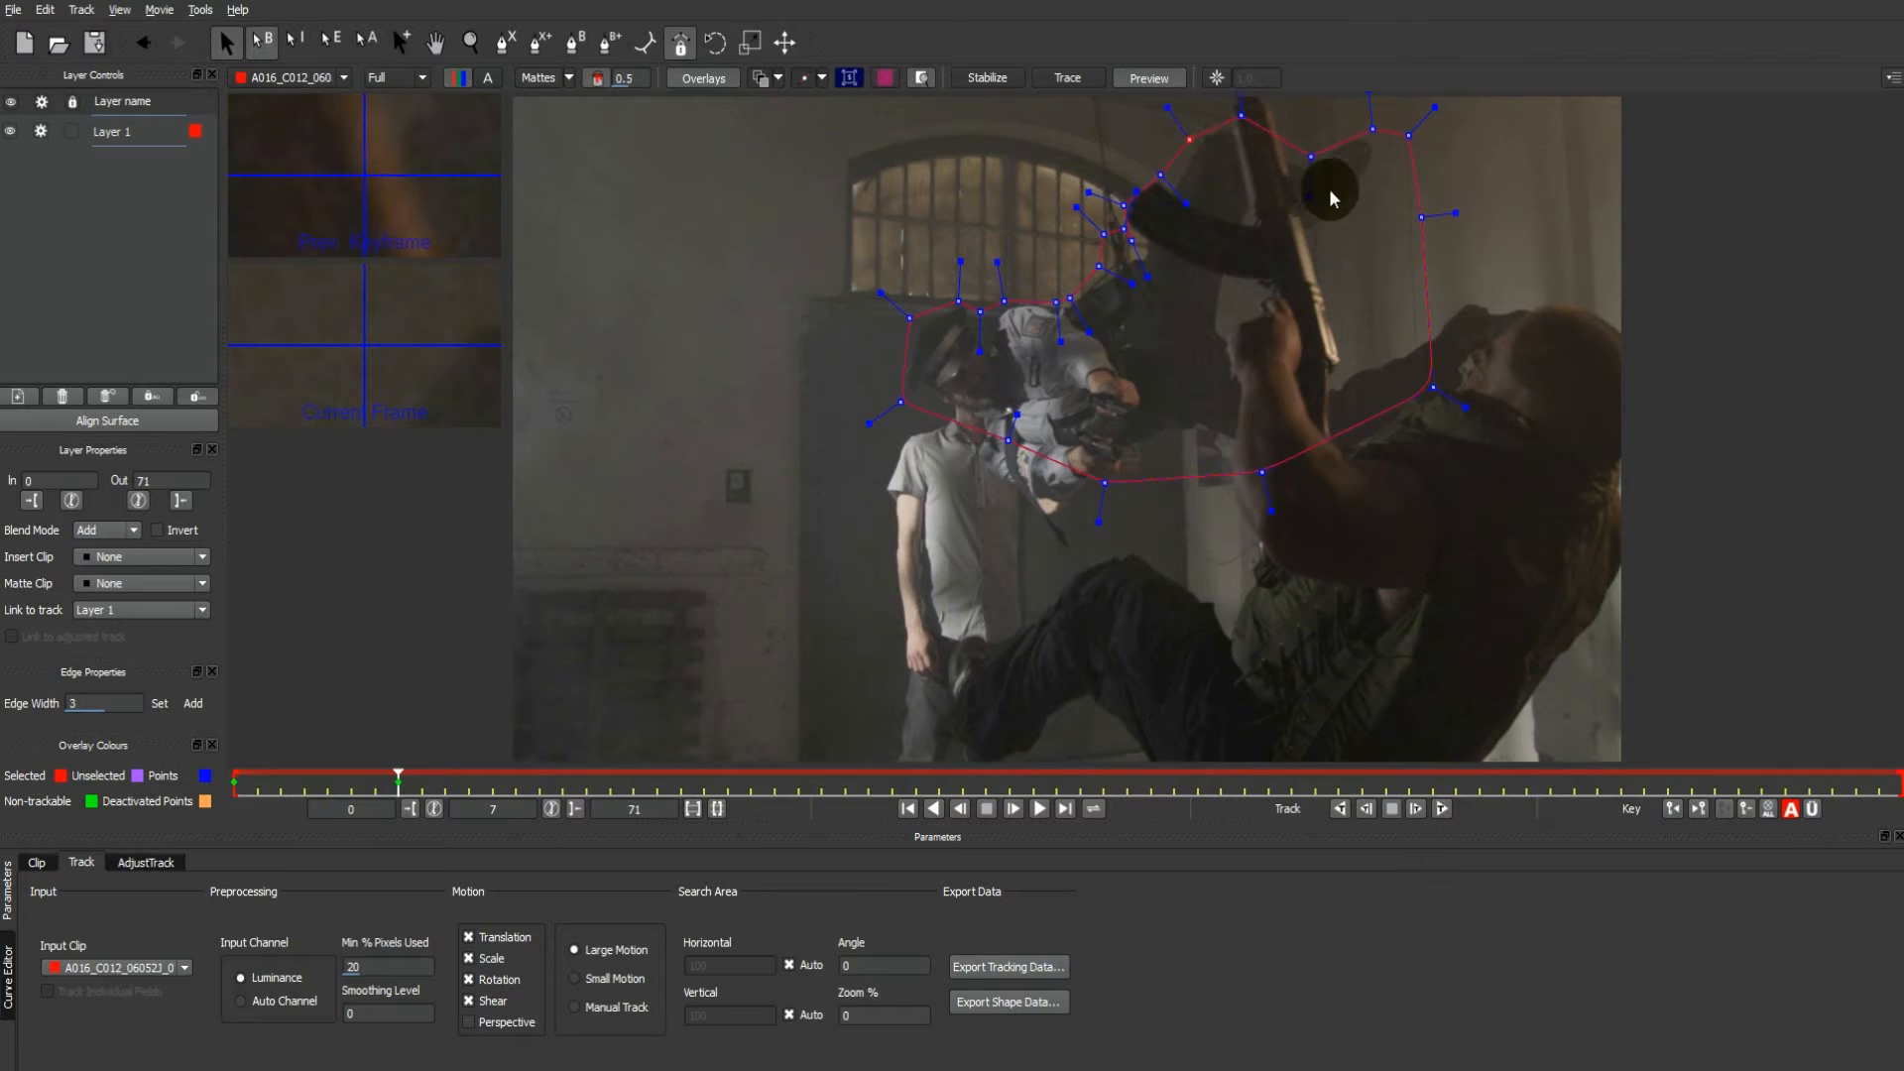
Refit the spline at frame 21 by moving the points beside the soldier's cap, back and raised leg outward
drag(399, 789, 728, 788)
drag(905, 403, 821, 412)
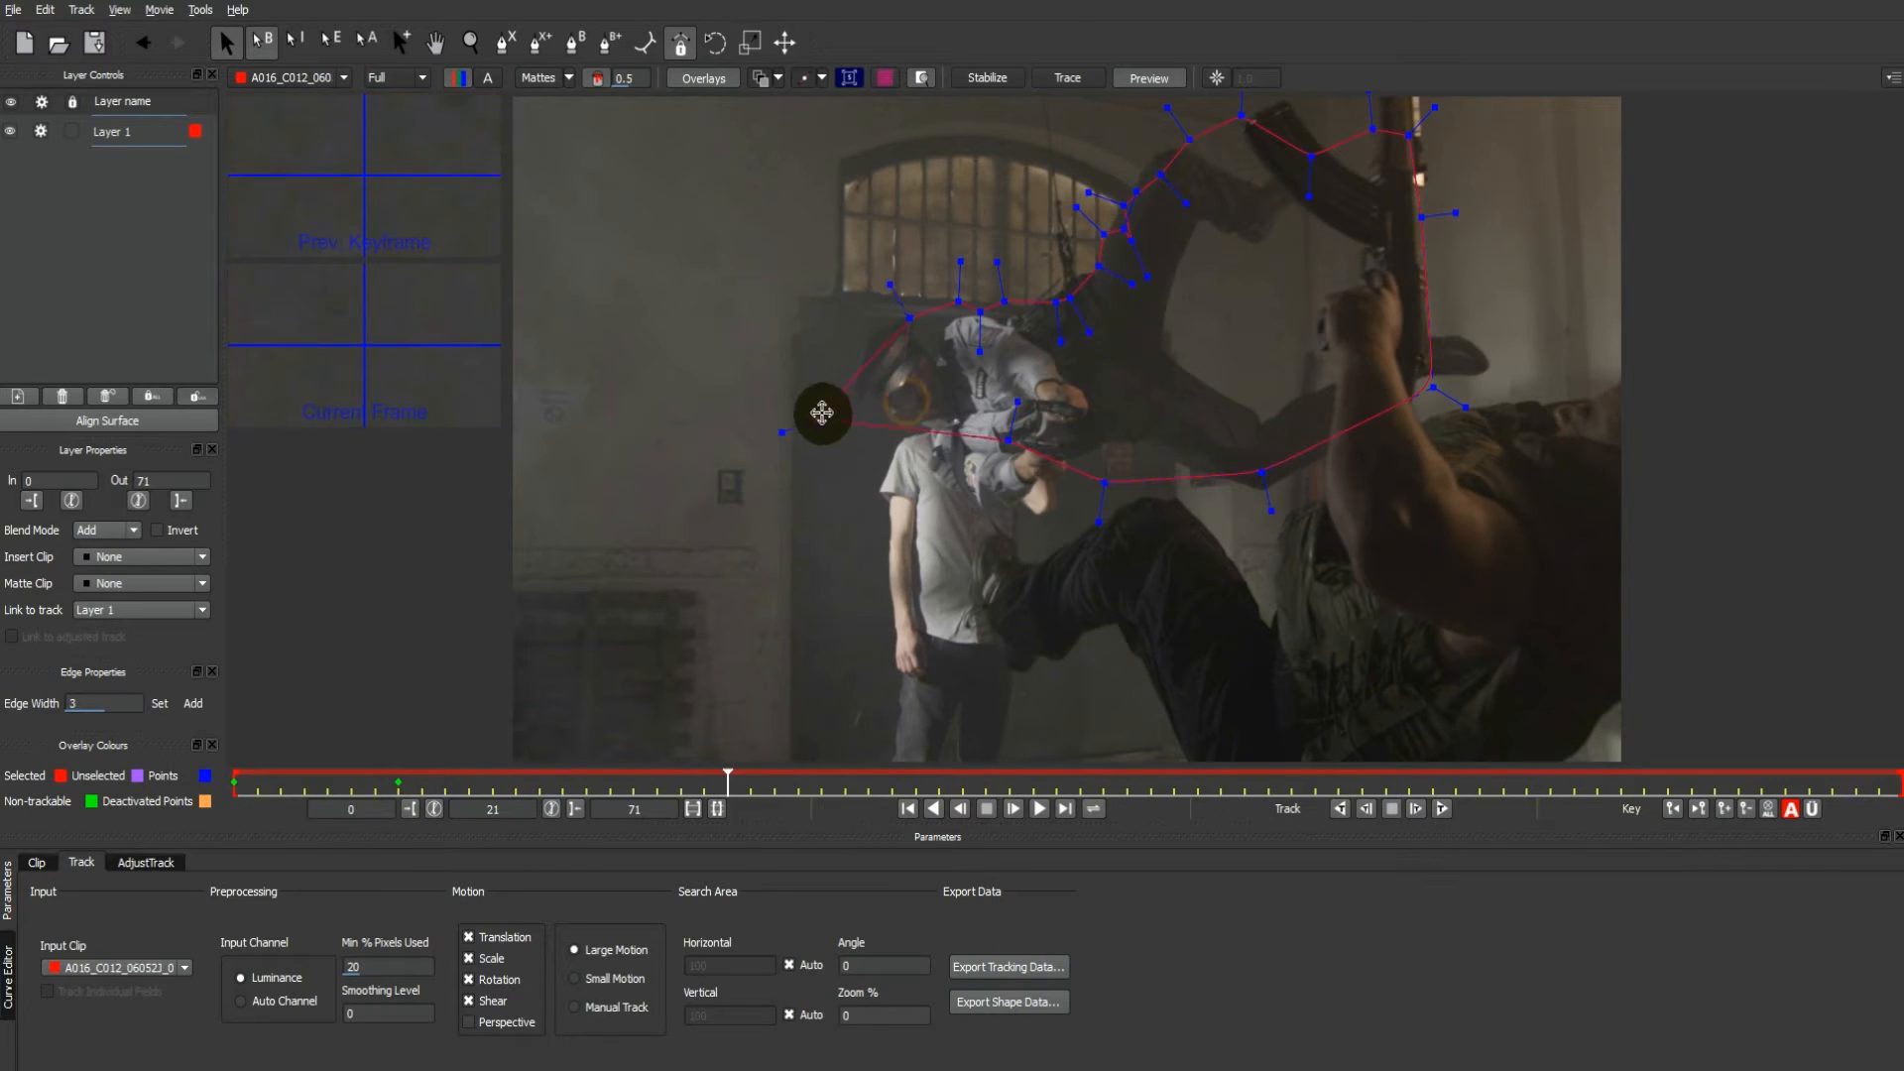
drag(911, 319, 1125, 194)
drag(1161, 176, 1148, 145)
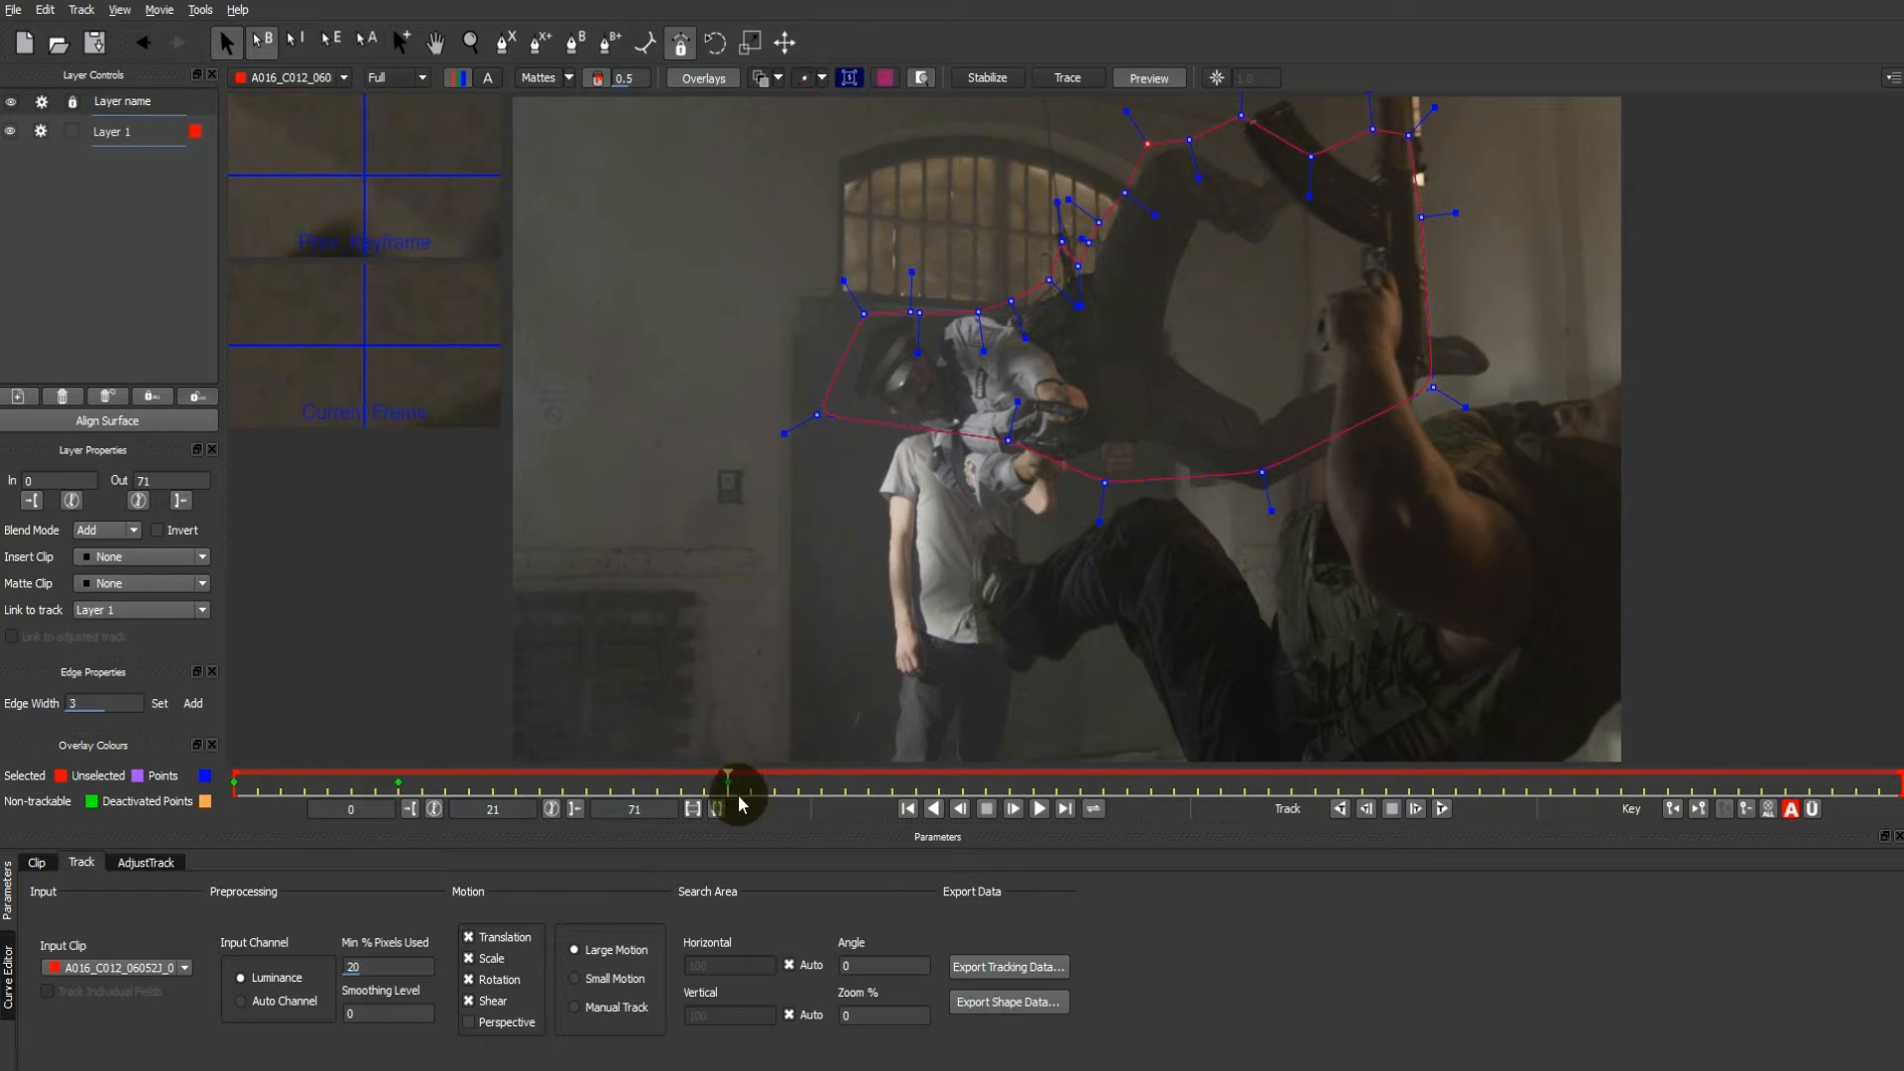
Refit the spline at frame 32 around the soldier's head, shoulders and raised leg
drag(728, 777, 986, 778)
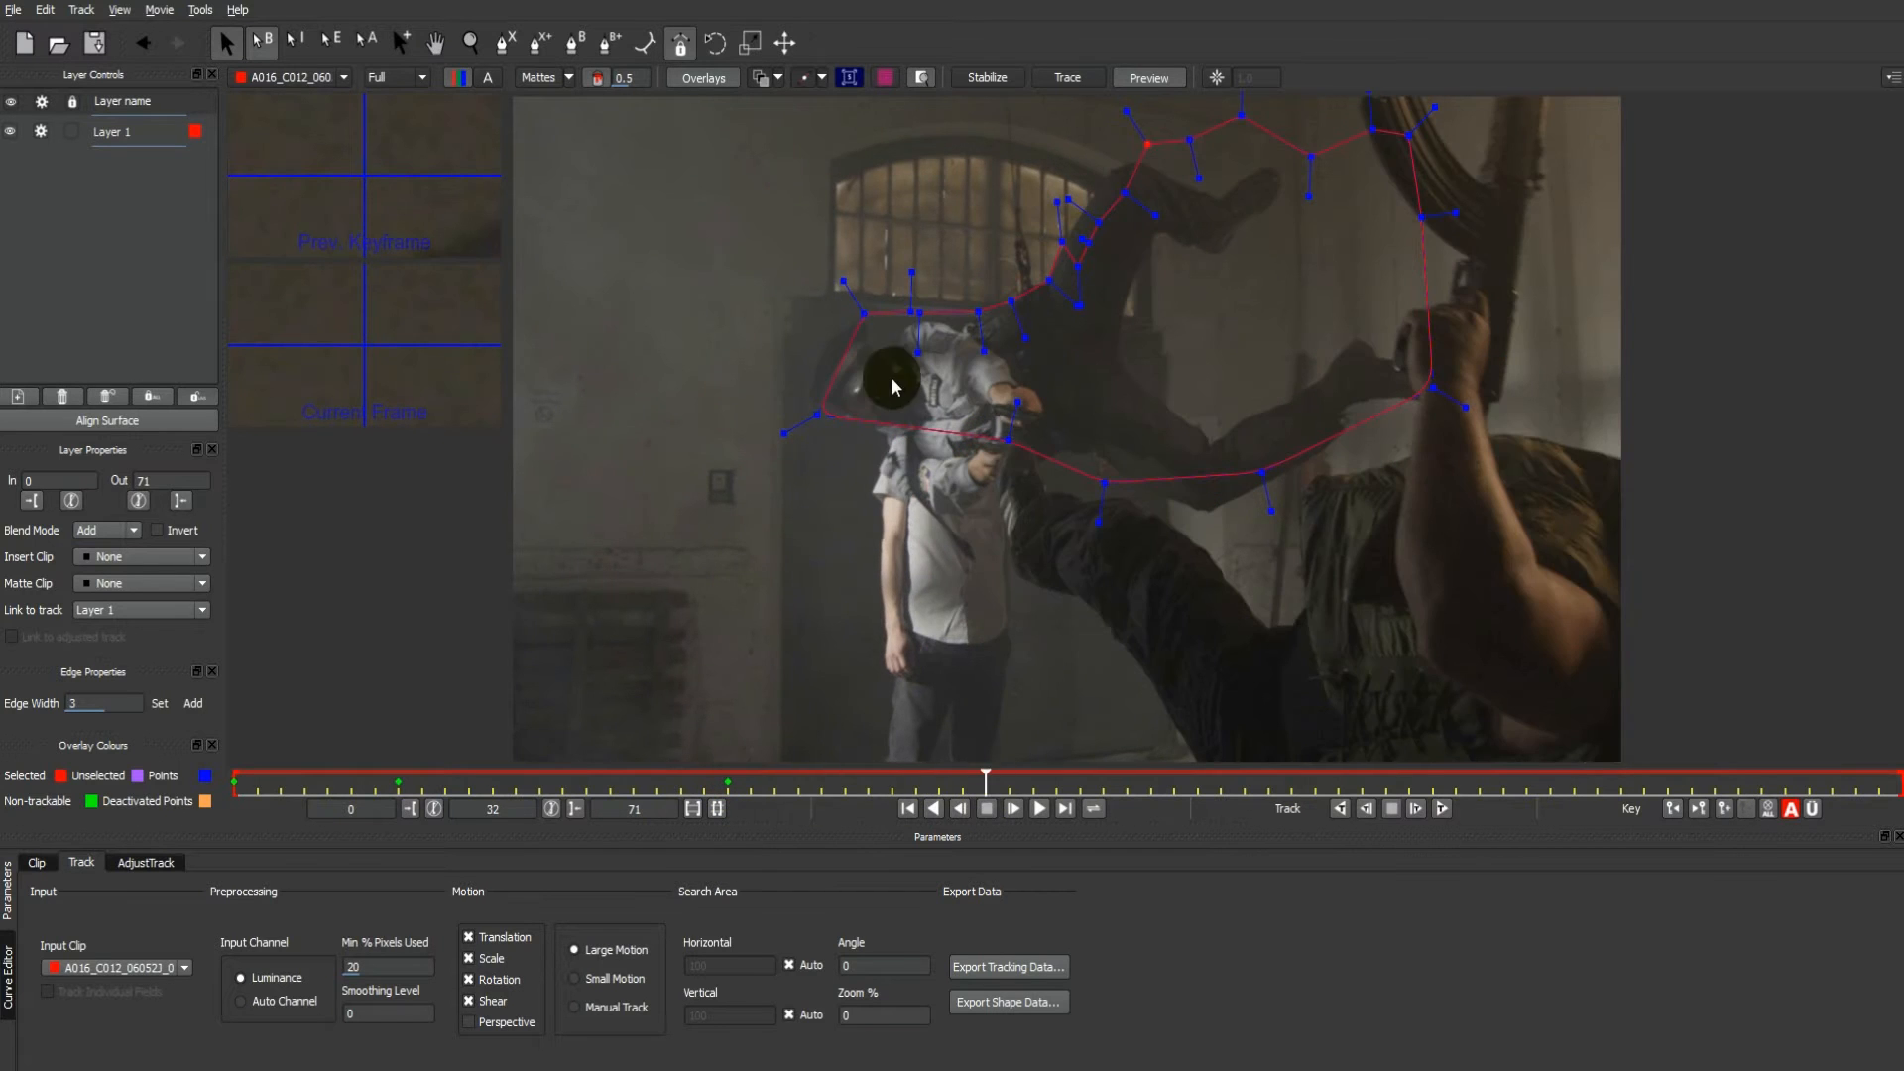
drag(828, 312, 807, 307)
drag(815, 413, 742, 449)
mouse_move(916, 312)
mouse_down()
mouse_move(846, 312)
mouse_move(986, 294)
mouse_up()
drag(1063, 241, 1102, 152)
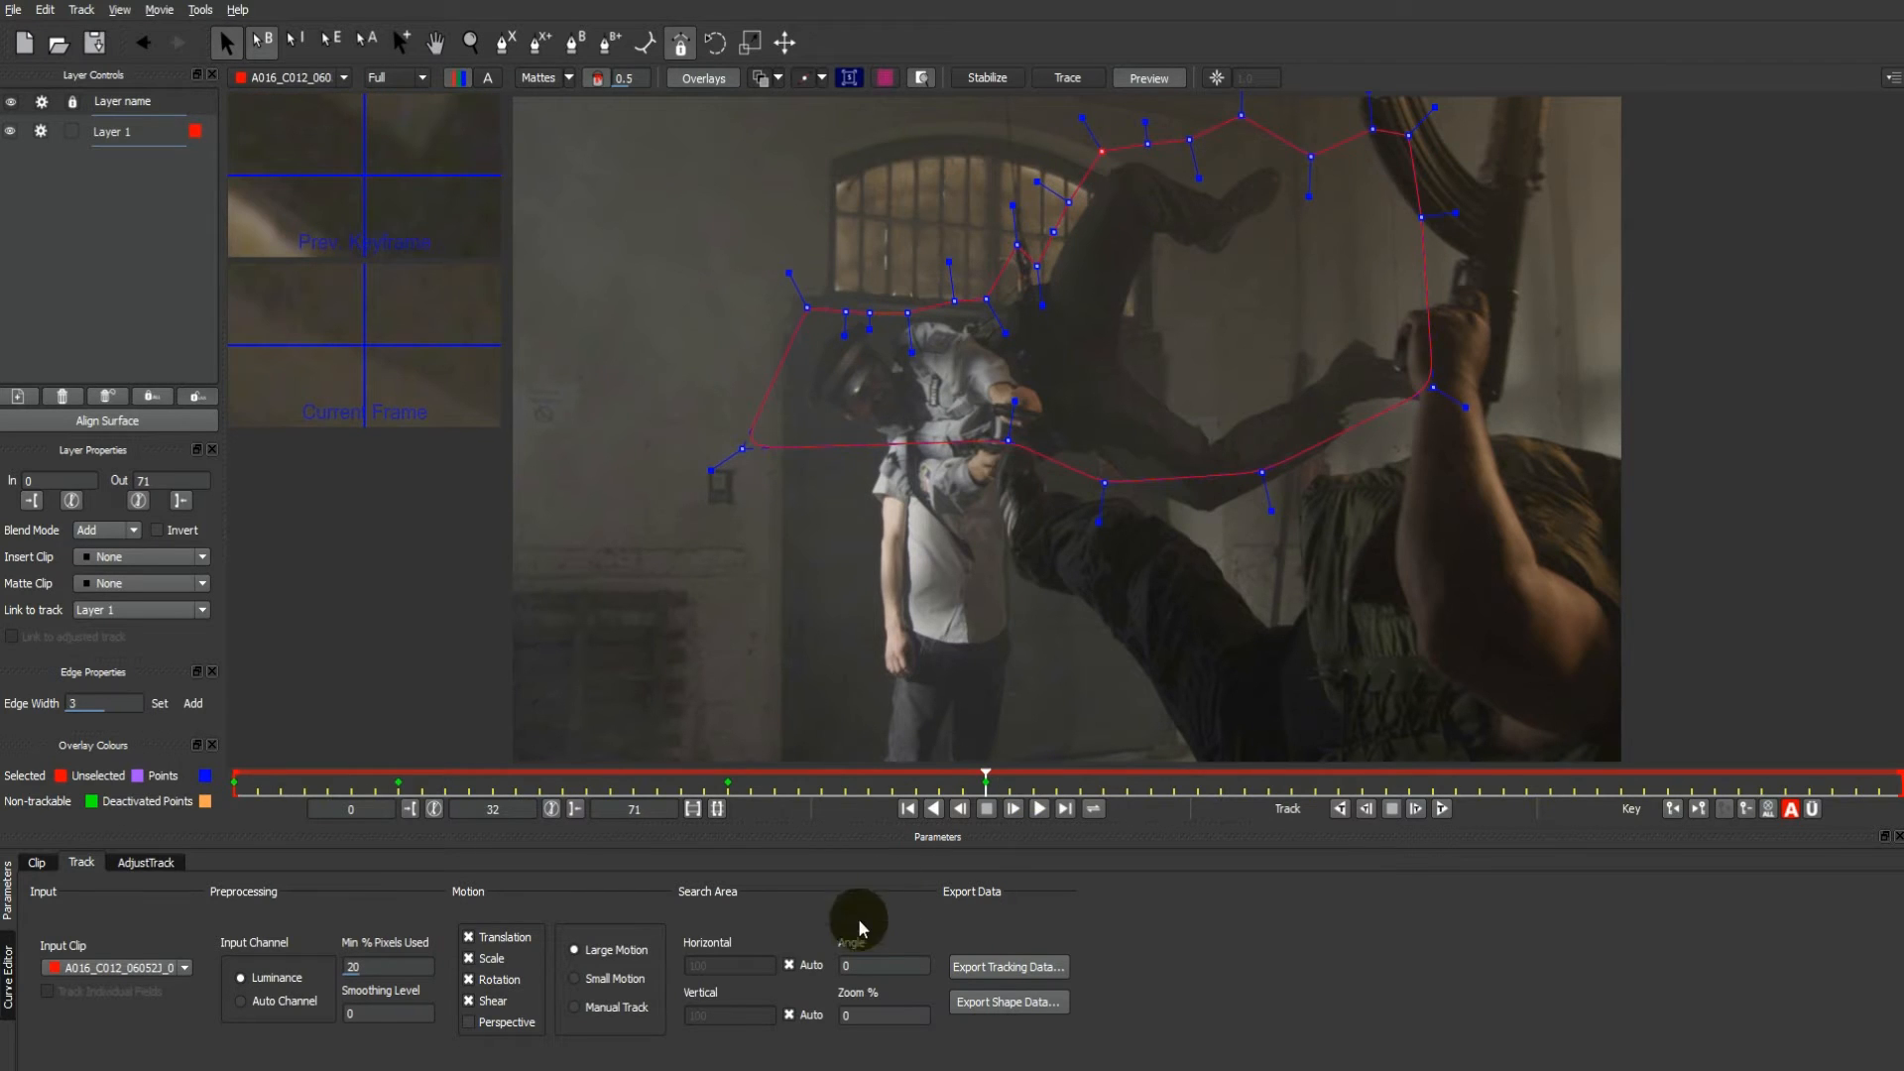
Adjust the spline at frame 43 to follow the soldier's cap, back and bent knee
click(1244, 788)
drag(808, 308, 757, 314)
drag(985, 300, 935, 312)
drag(1012, 247, 1052, 182)
click(1096, 156)
drag(1146, 144, 1150, 175)
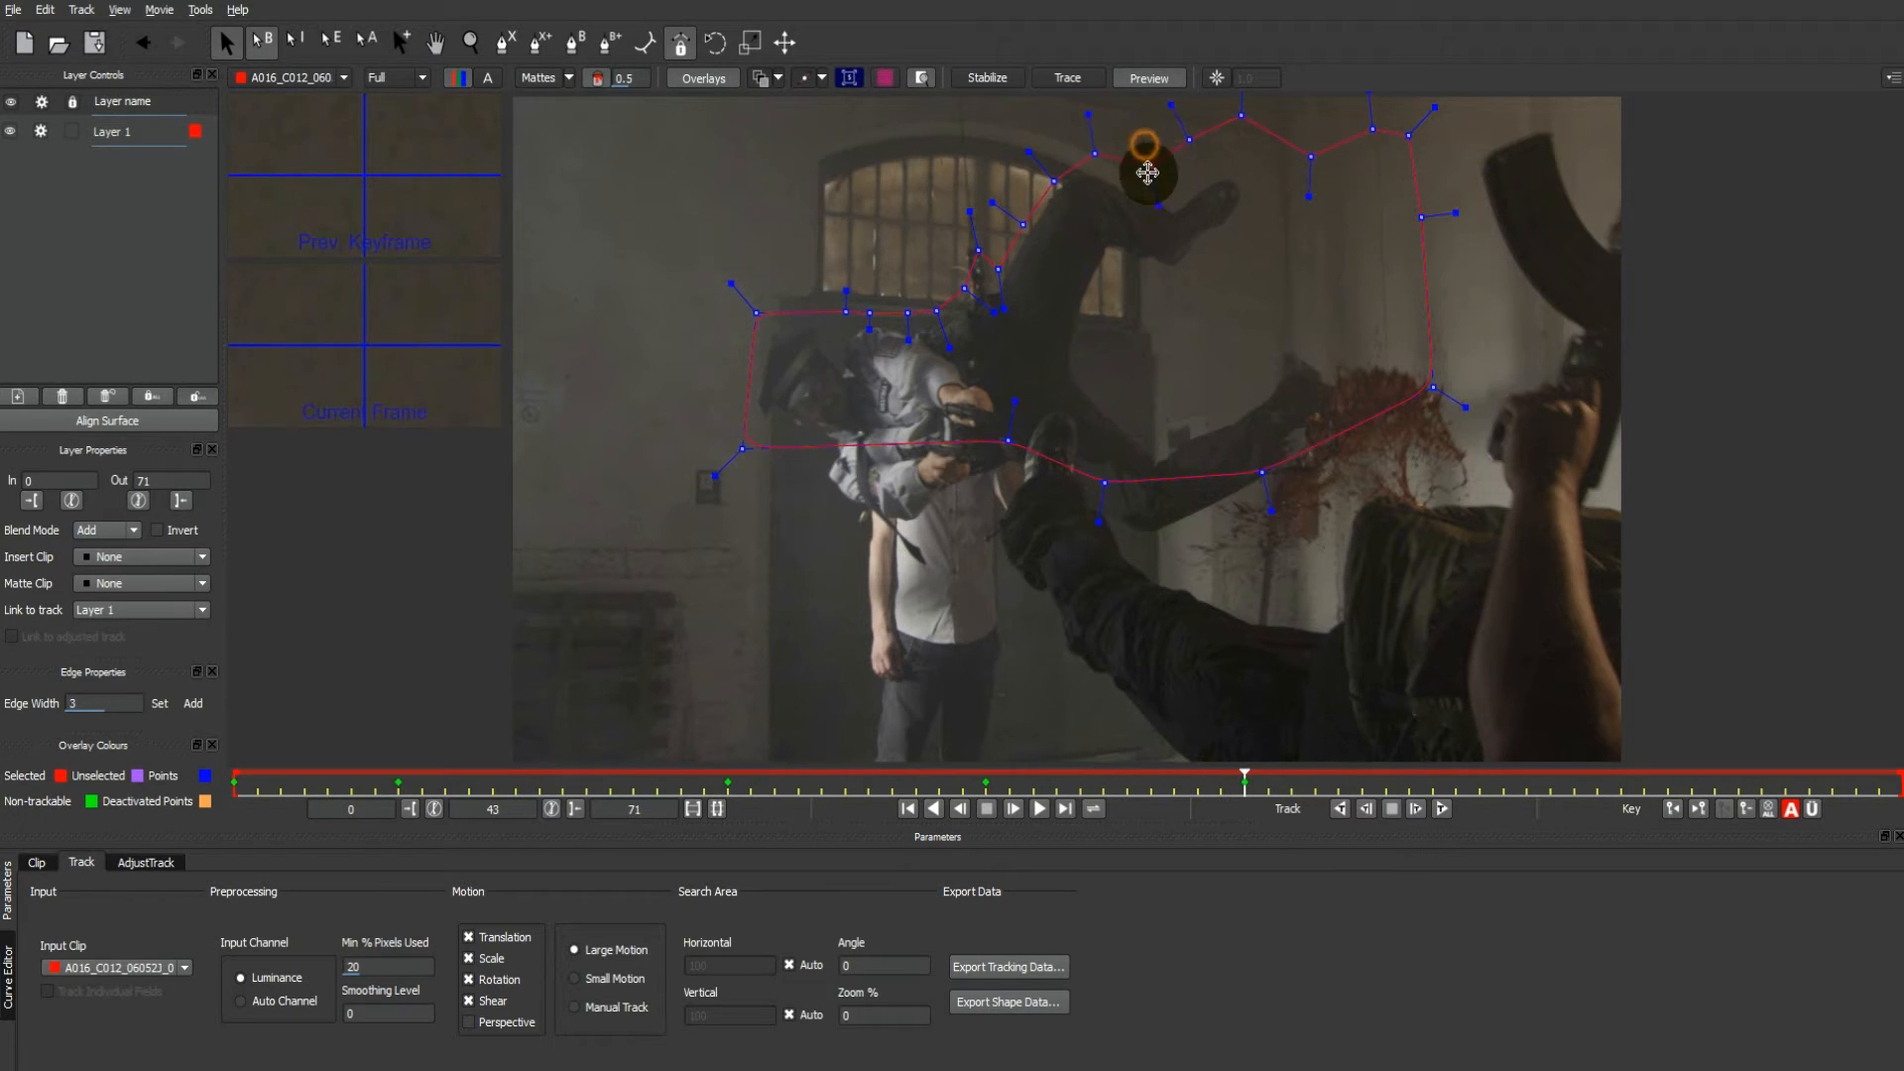
Adjust the spline at frame 55, moving its points around the cap, along the back and over the raised leg
drag(1247, 799, 1526, 800)
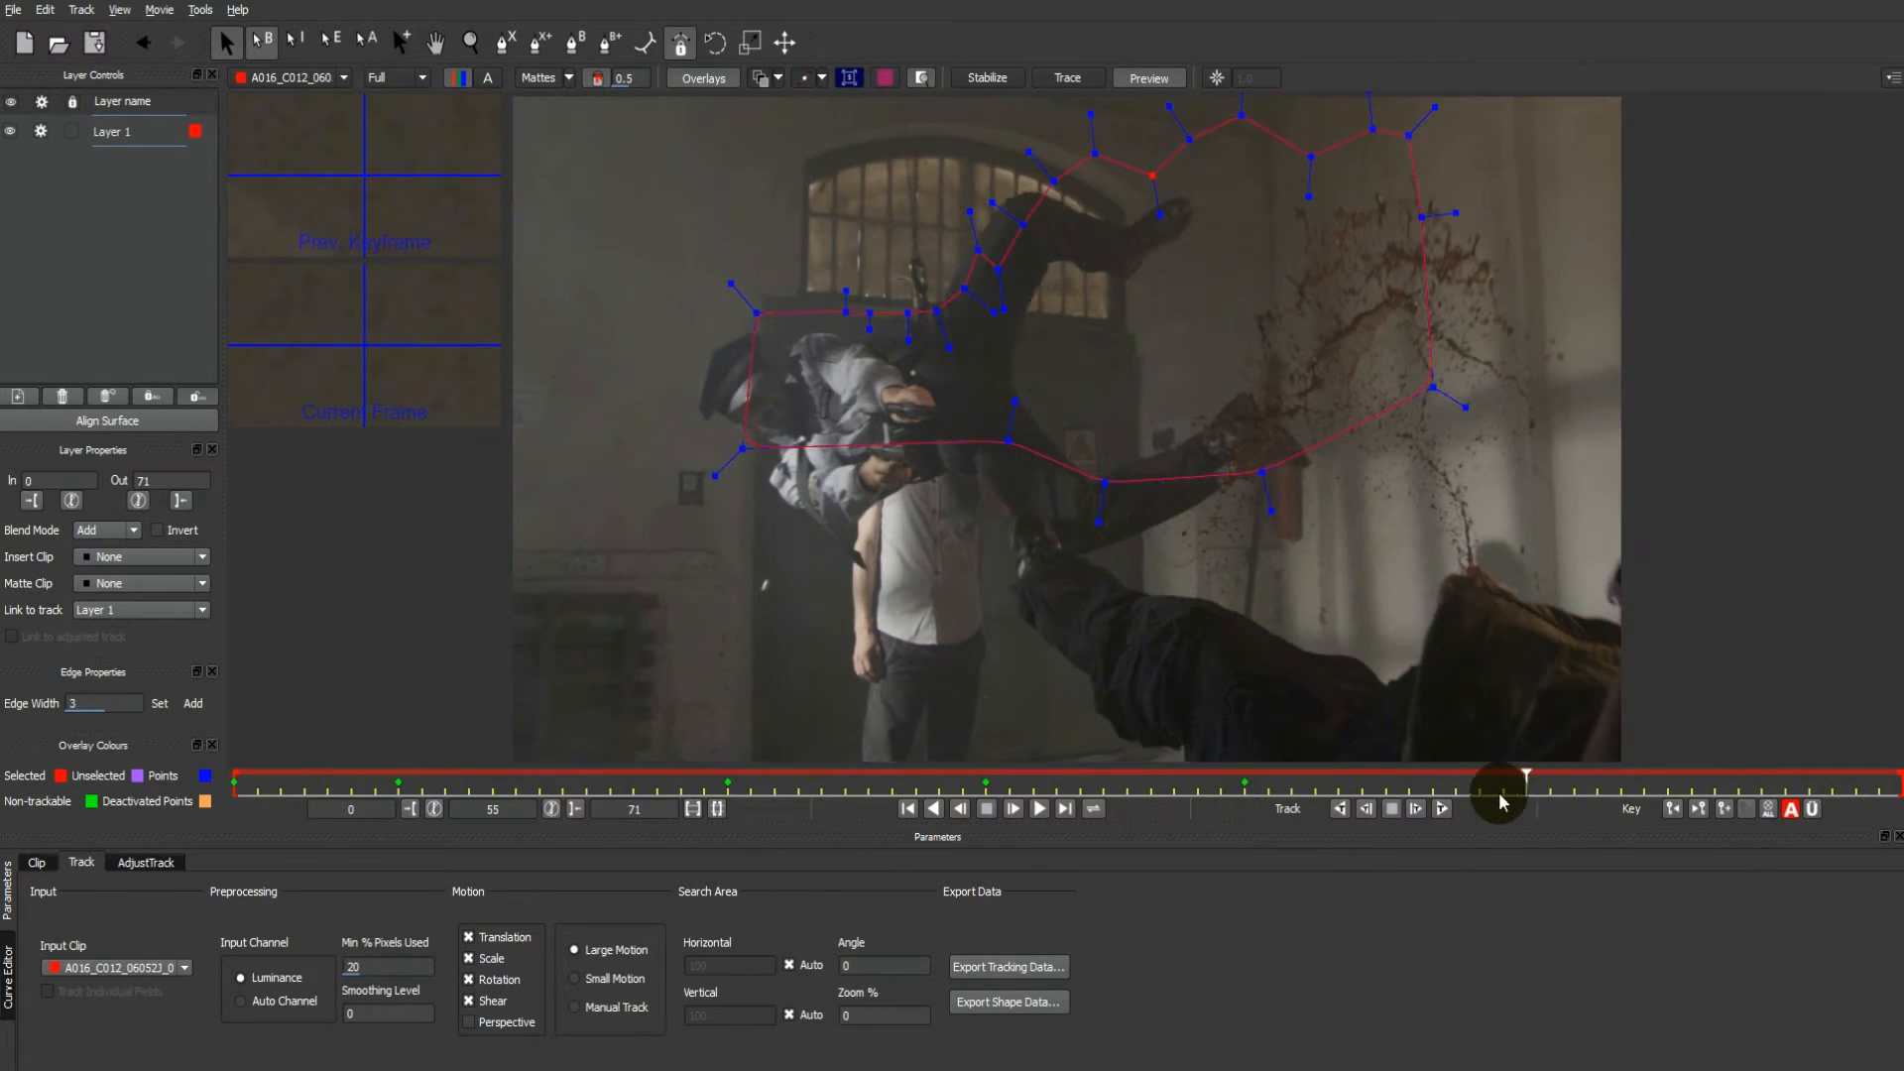
click(754, 314)
drag(734, 313, 690, 313)
drag(845, 312, 746, 307)
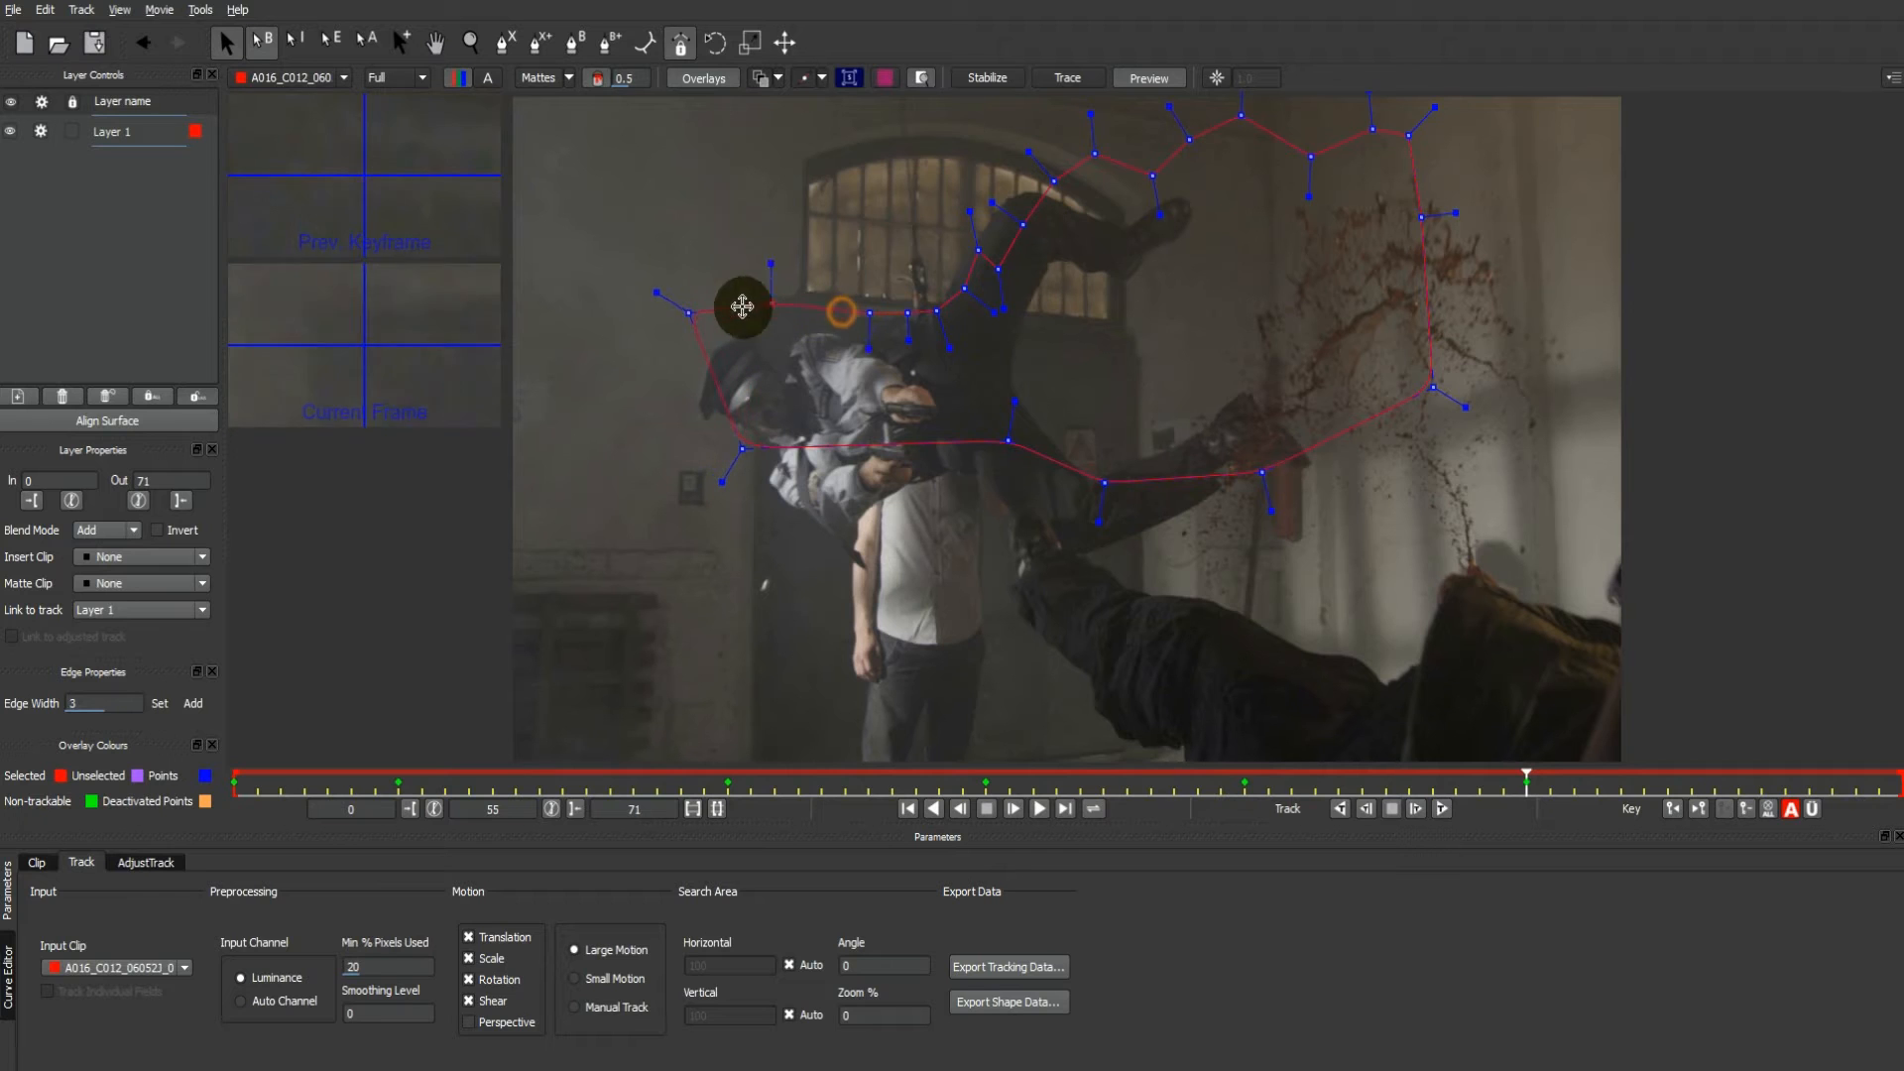
drag(871, 312, 1103, 200)
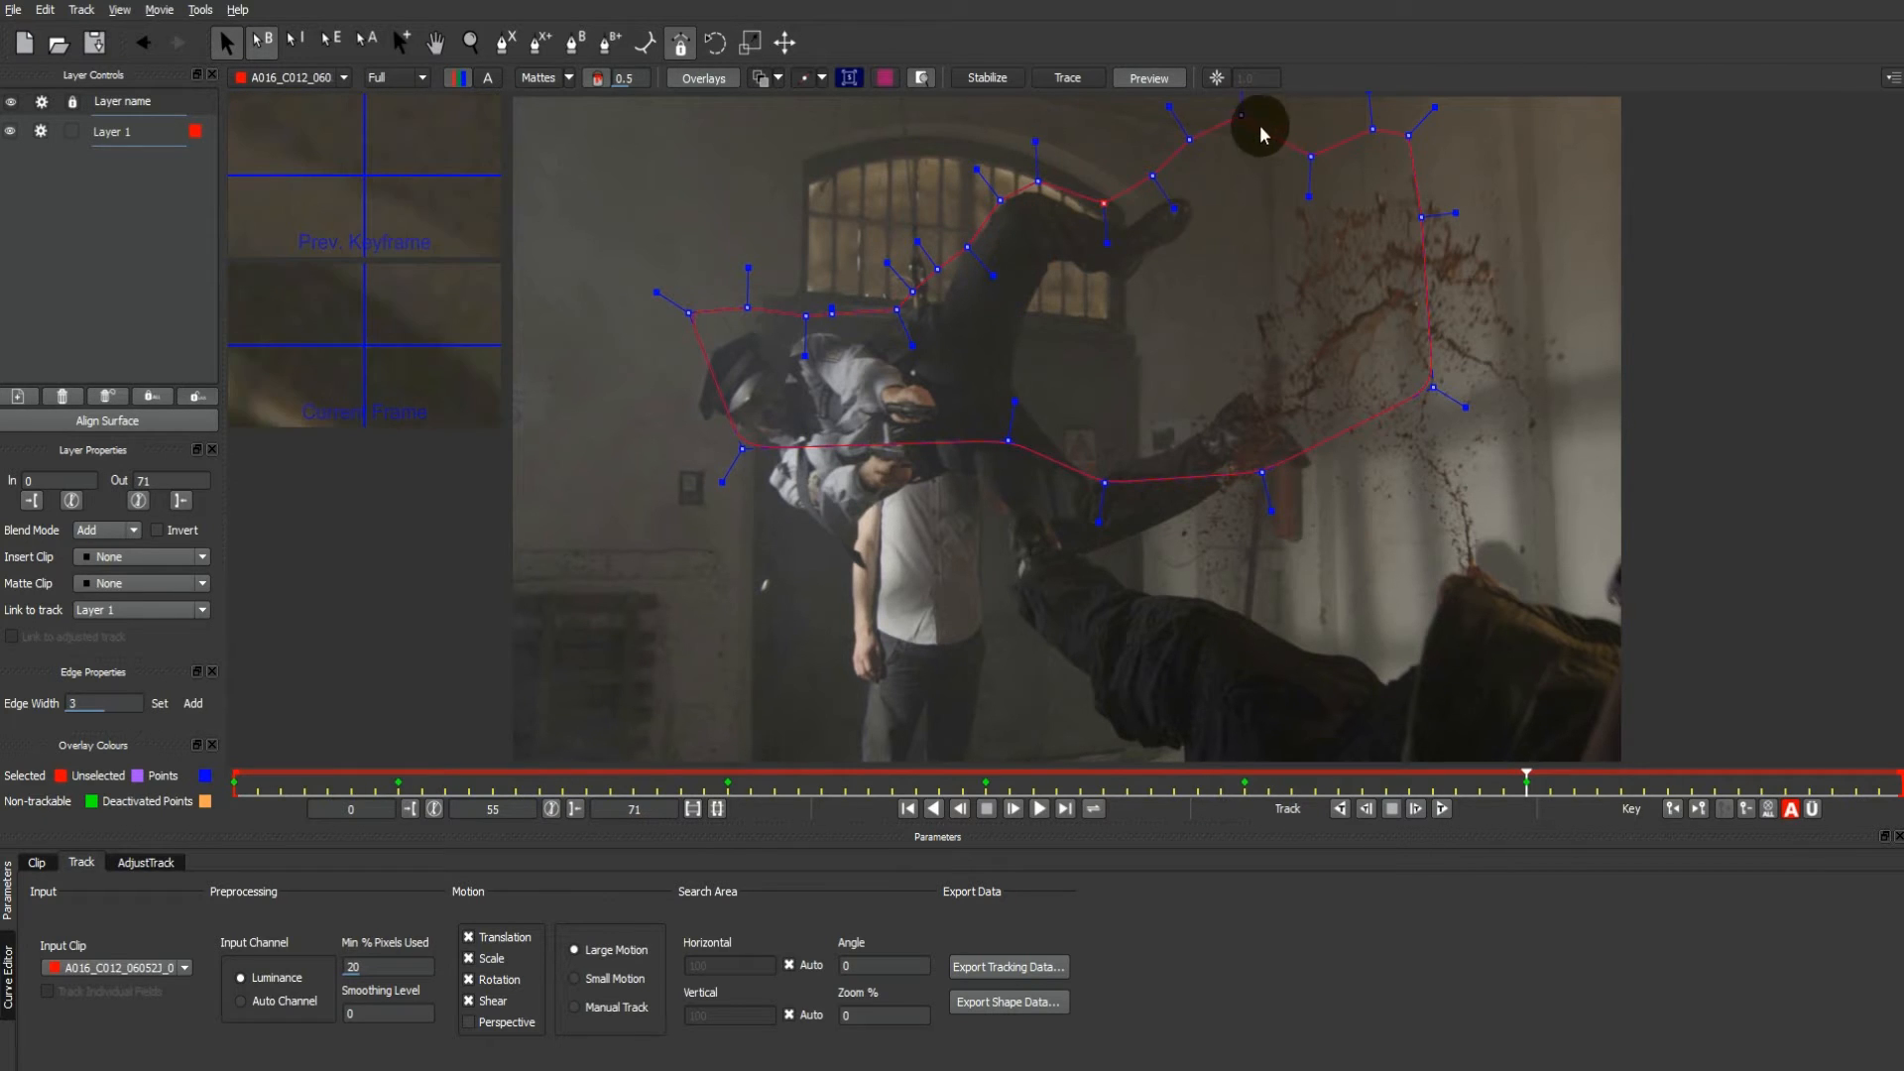
drag(1241, 115, 1239, 127)
Refit the spline at the last frame, widening it past the soldier's head and lowering its edge over the leg
drag(1525, 787, 1889, 787)
drag(924, 215, 635, 305)
drag(742, 448, 632, 508)
drag(1039, 189, 1048, 244)
Correct the spline between its keyframes, at frame 63 around the raised leg and at frame 14 around the soldier's cap
drag(1899, 786, 1714, 780)
drag(1000, 201, 939, 222)
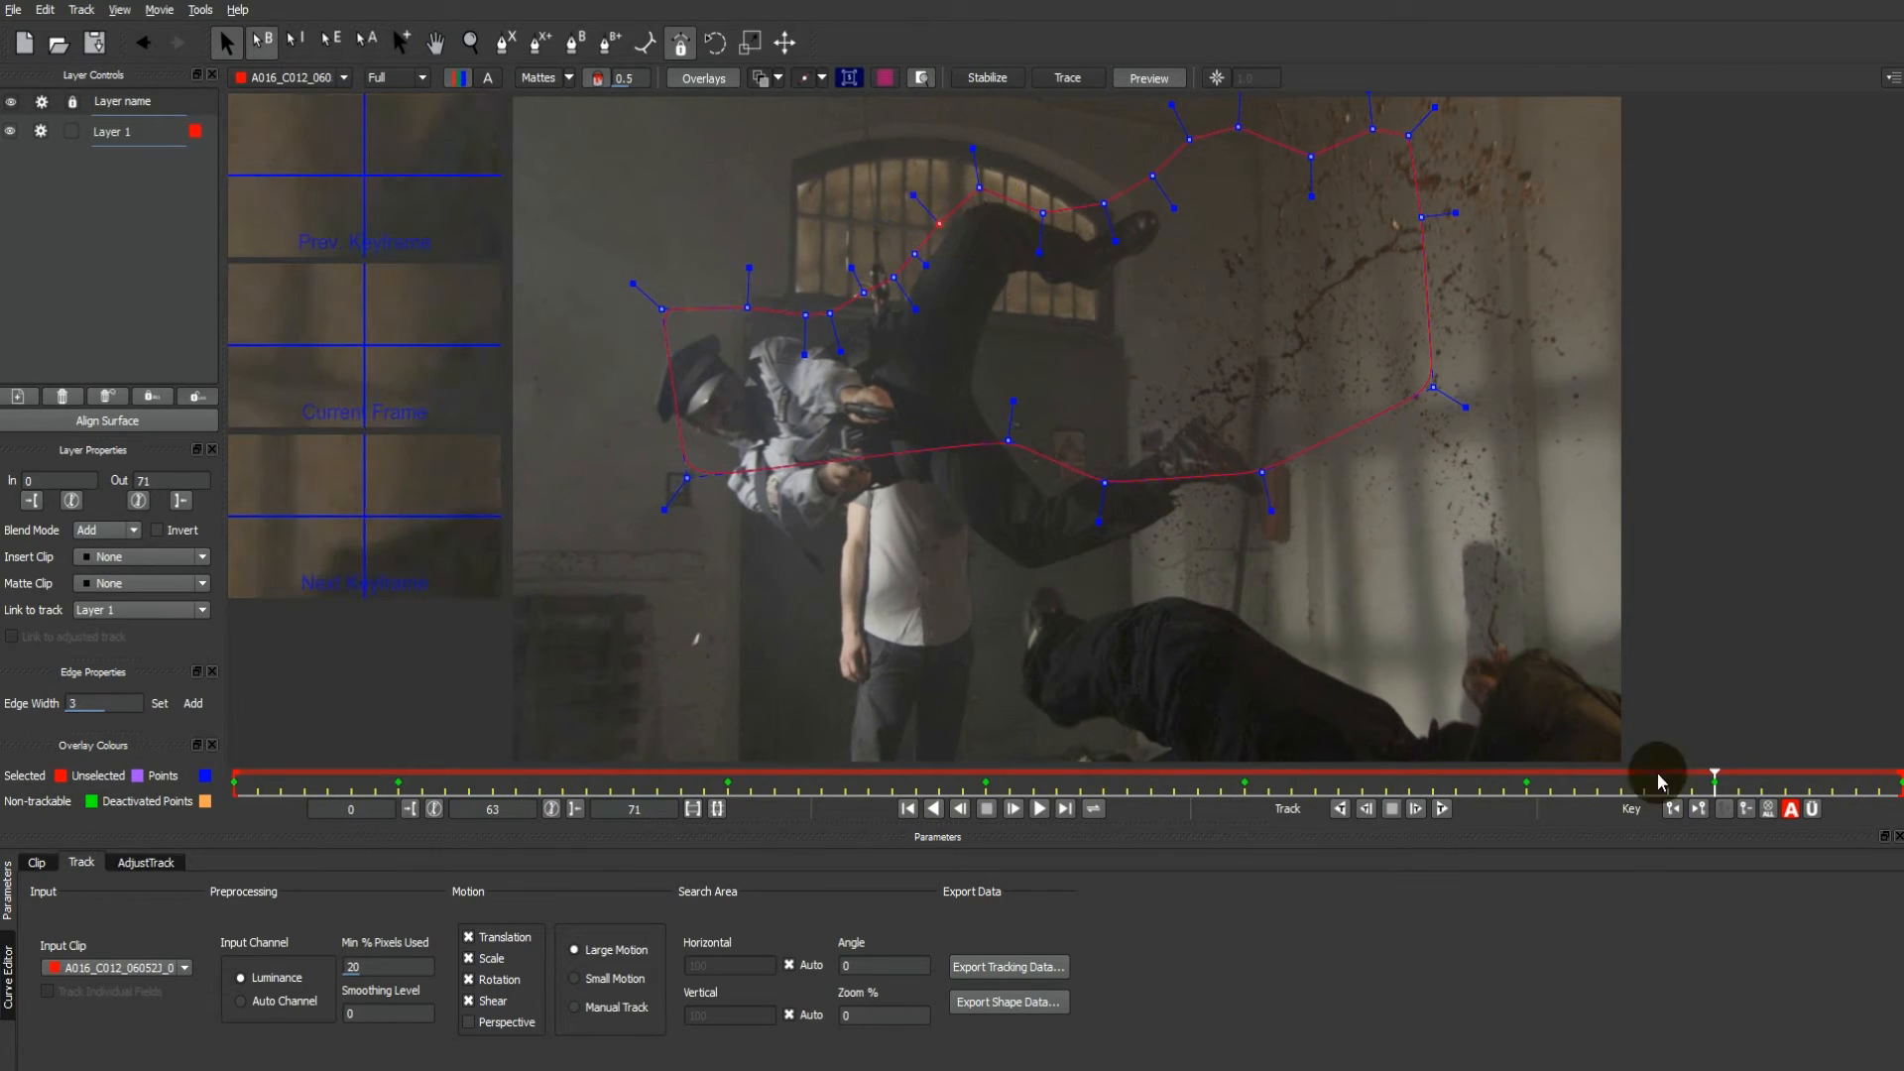
drag(1709, 787, 563, 781)
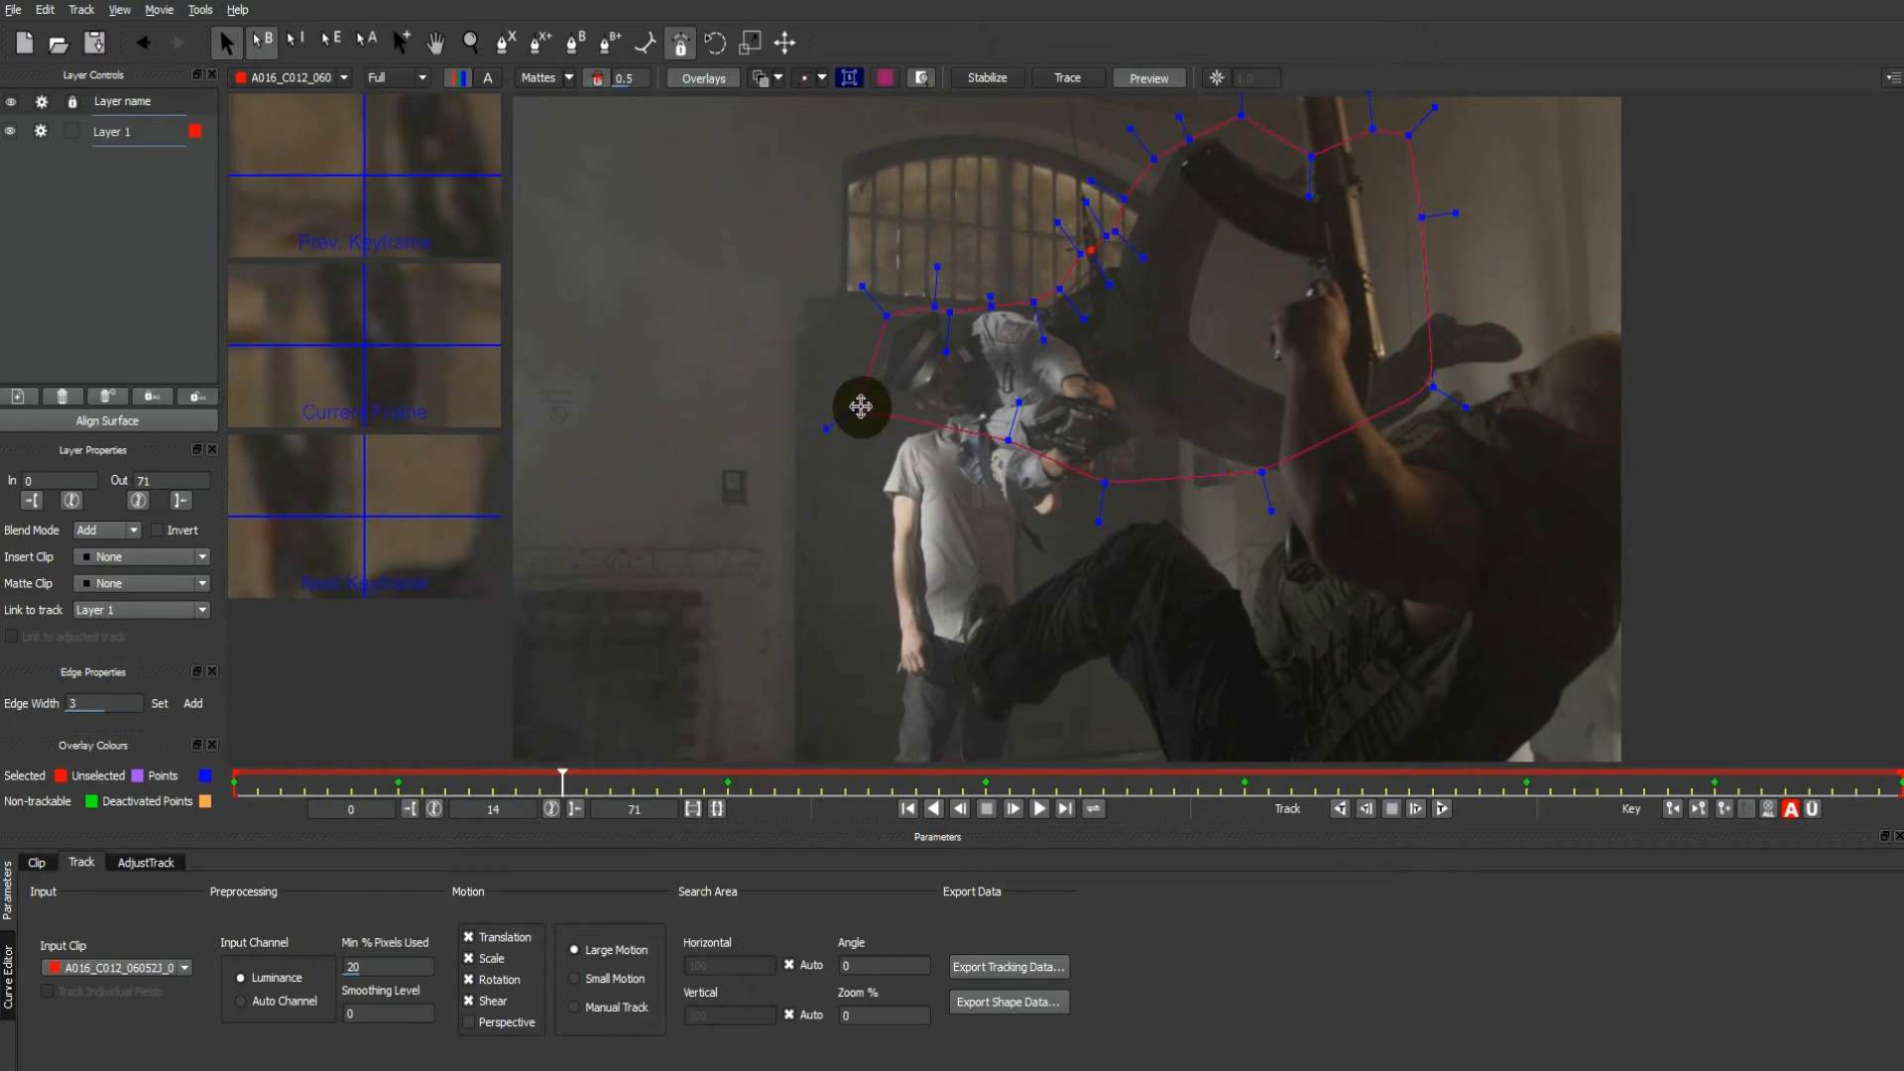
drag(859, 408, 852, 414)
click(935, 306)
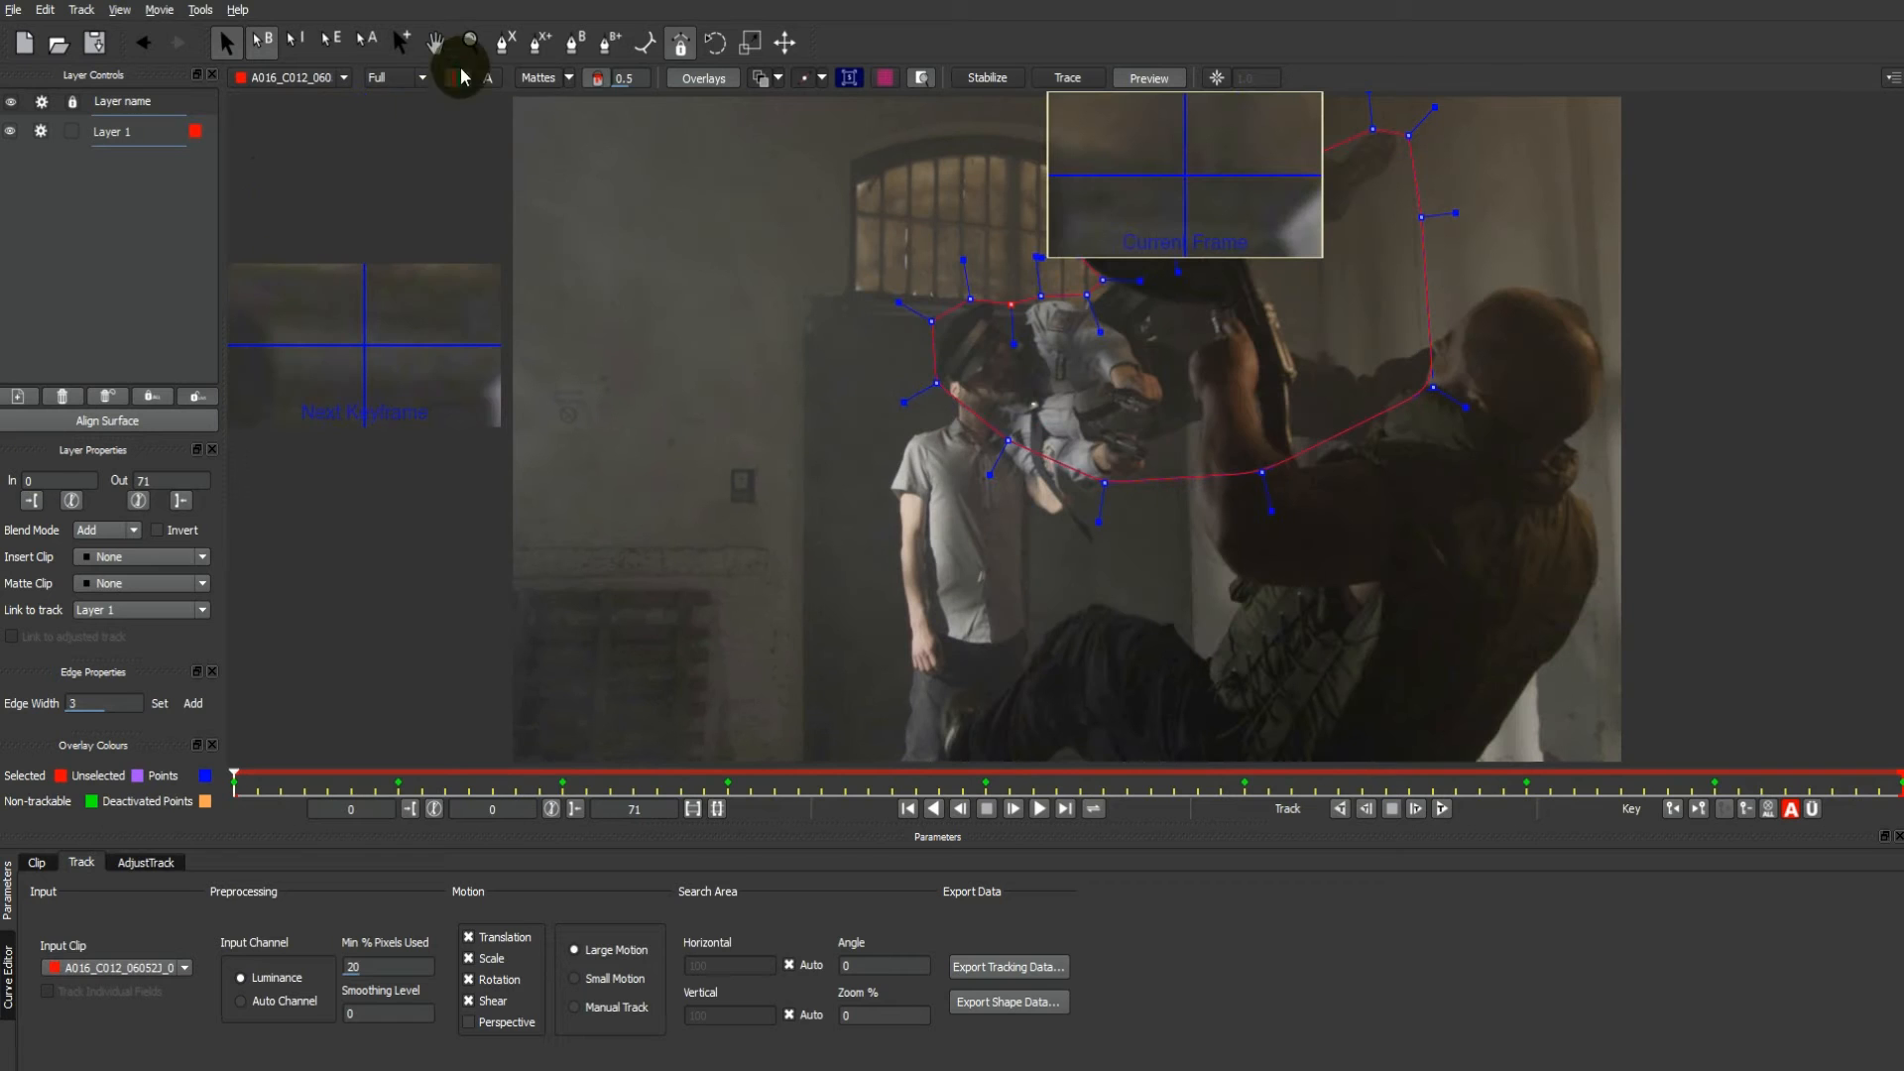
Draw a new X-spline at frame 0 around the visible part of the barred window, stopping short of the rifle and the soldier
click(503, 43)
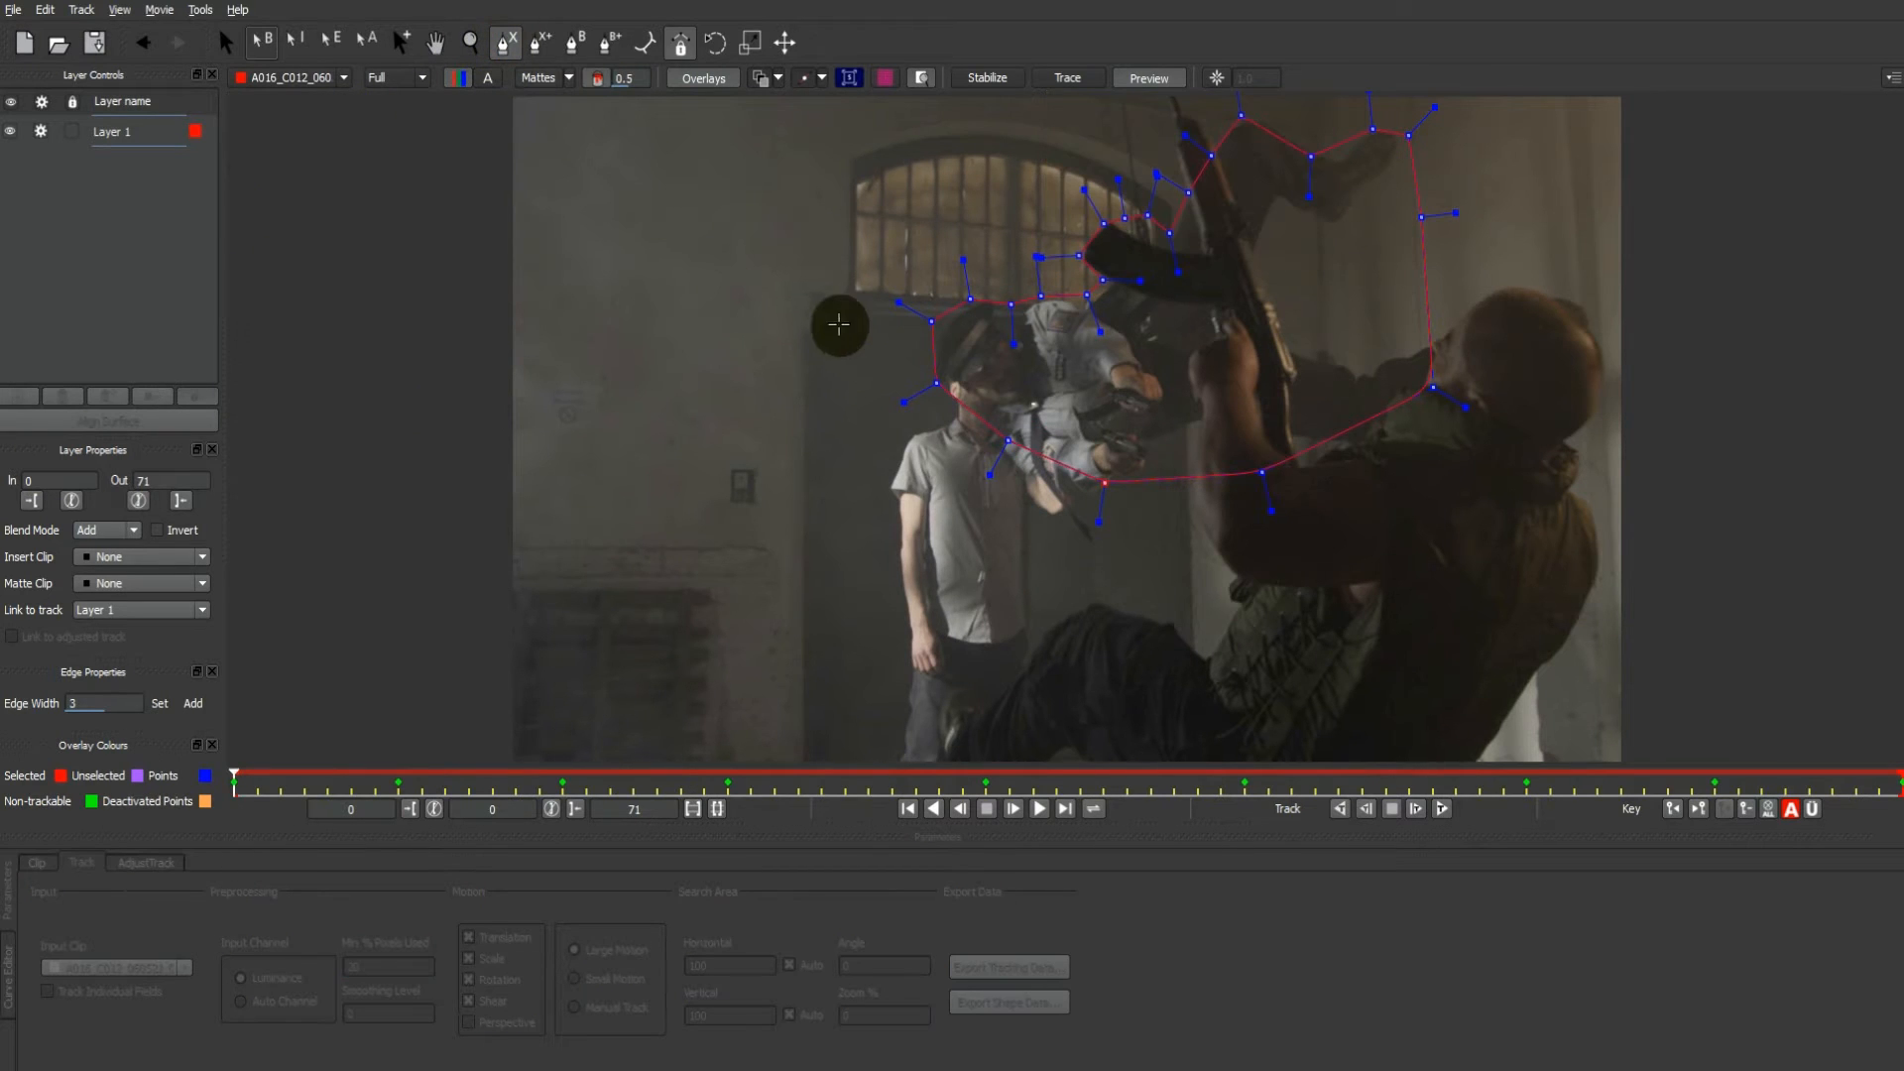
click(837, 313)
click(837, 139)
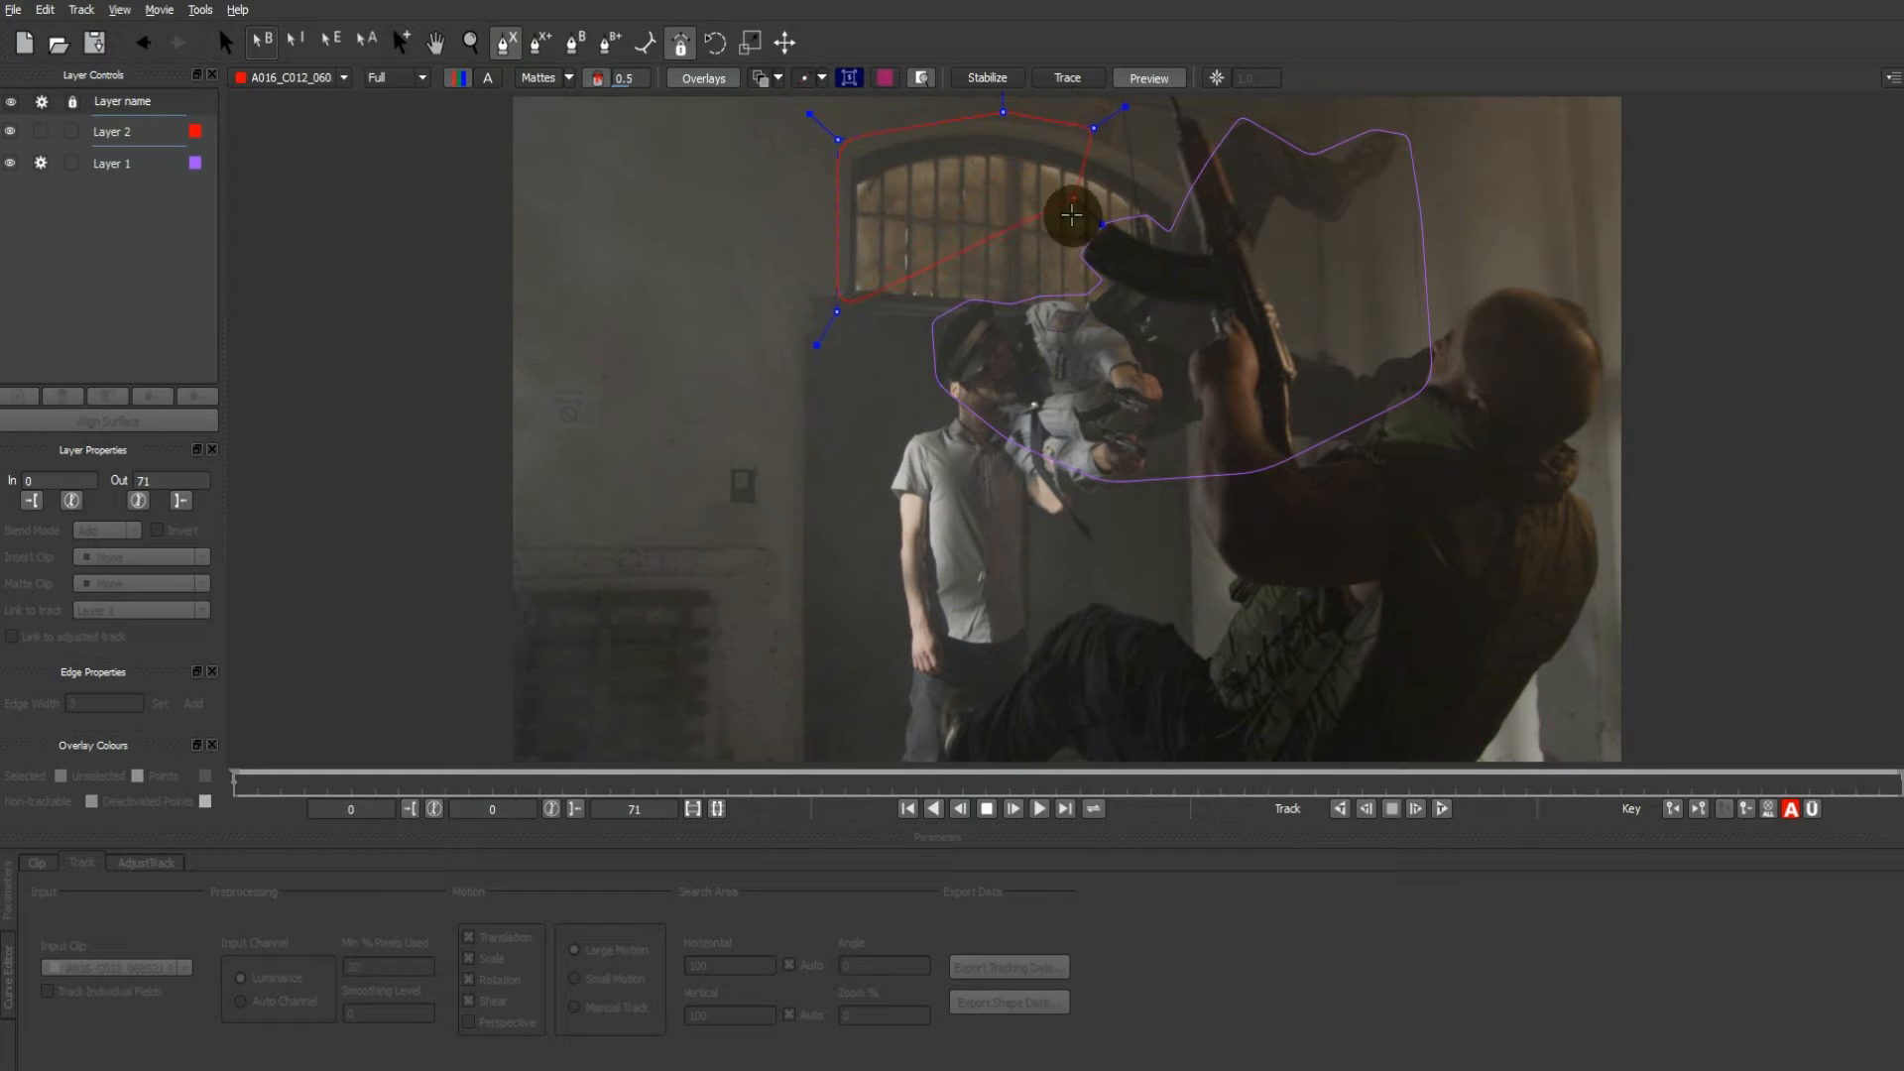
click(1050, 287)
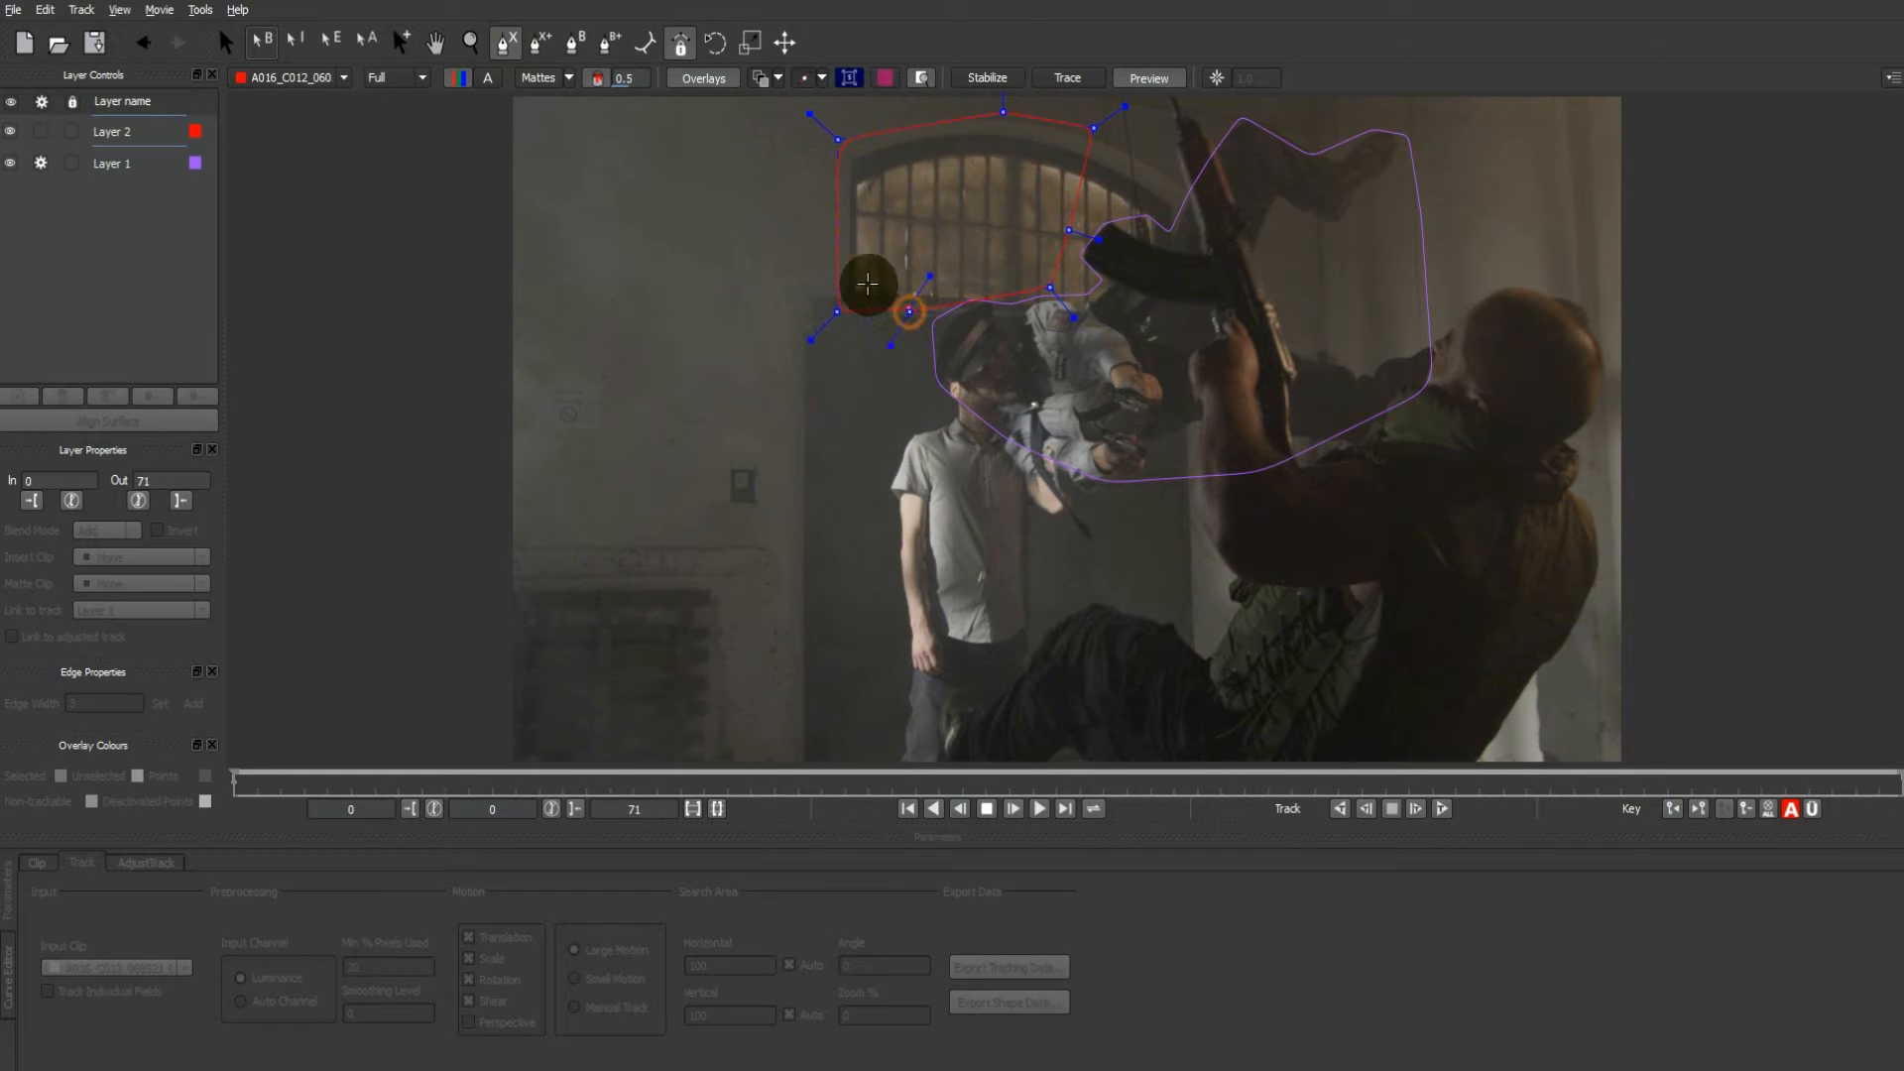
click(857, 294)
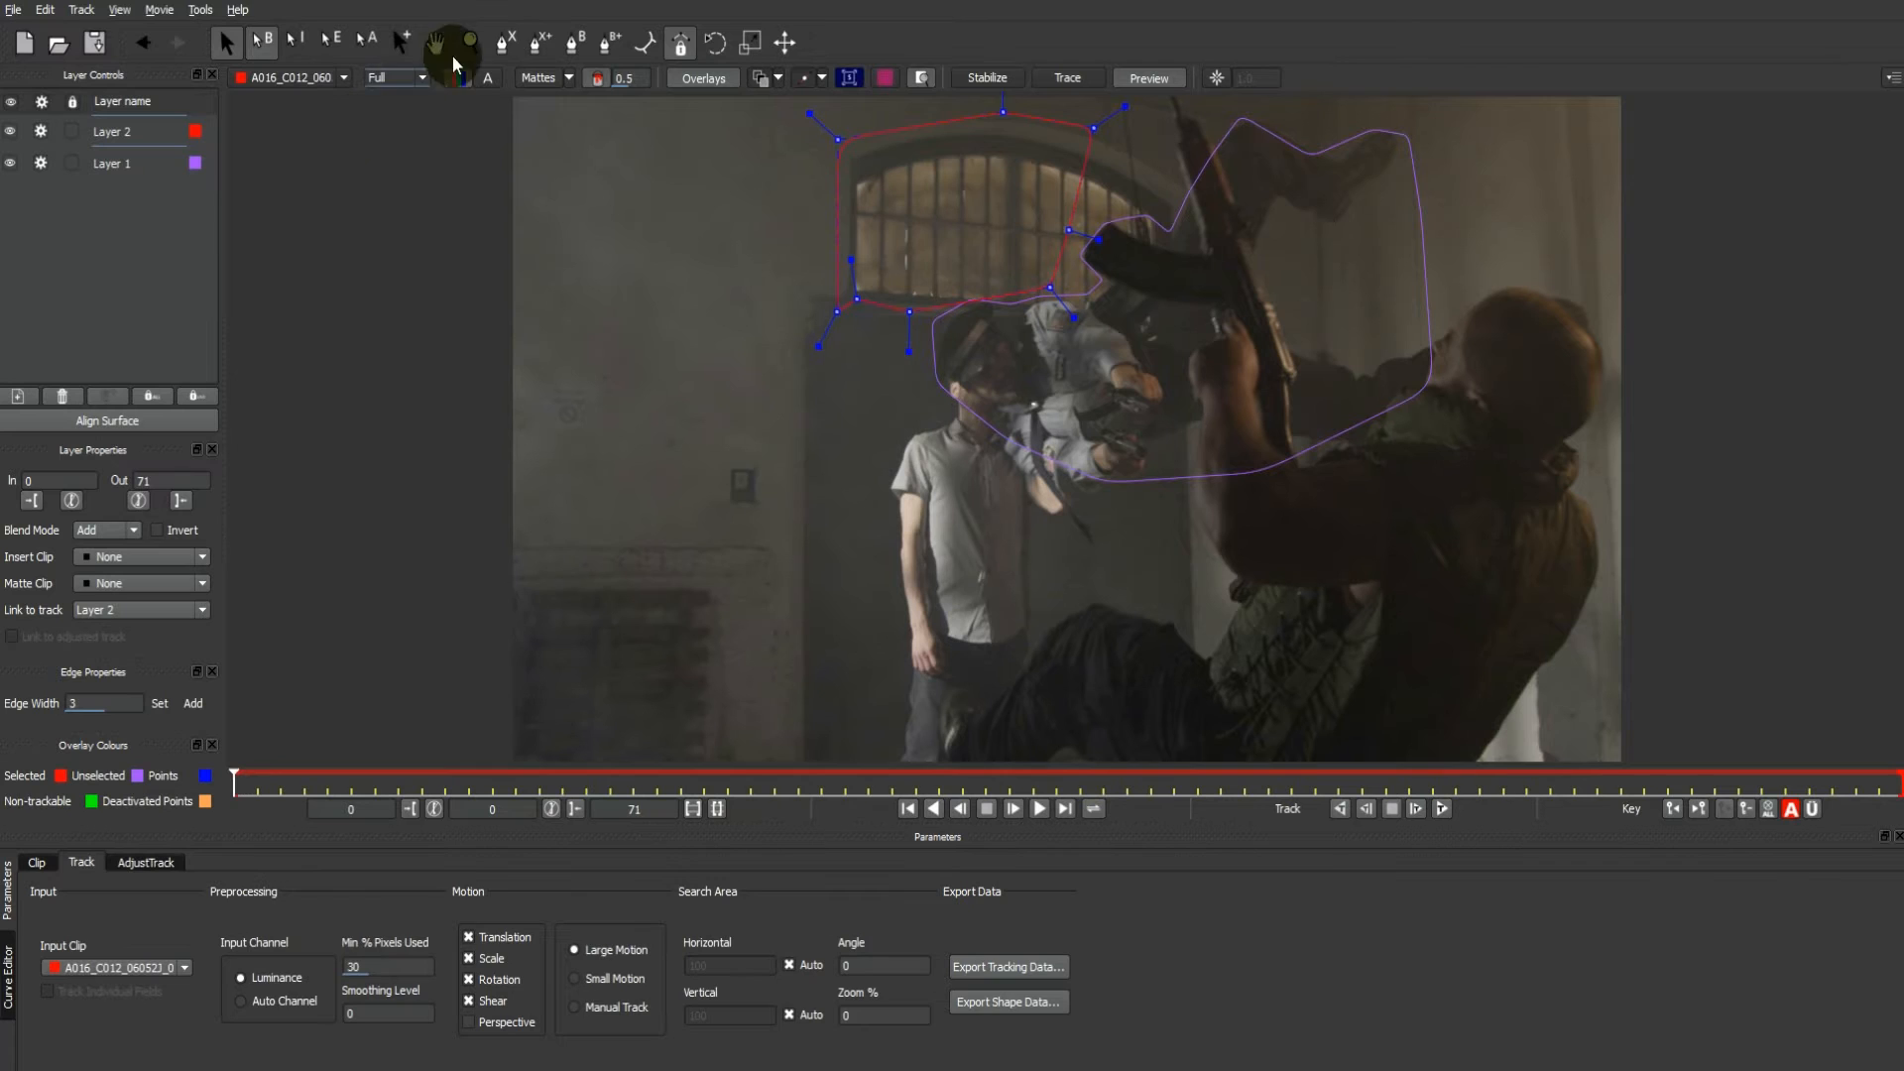
Add a second X-spline contour to the window layer, enclosing the window's left edge and the adjoining wall
click(540, 42)
click(764, 156)
click(901, 155)
click(882, 242)
click(900, 295)
click(783, 315)
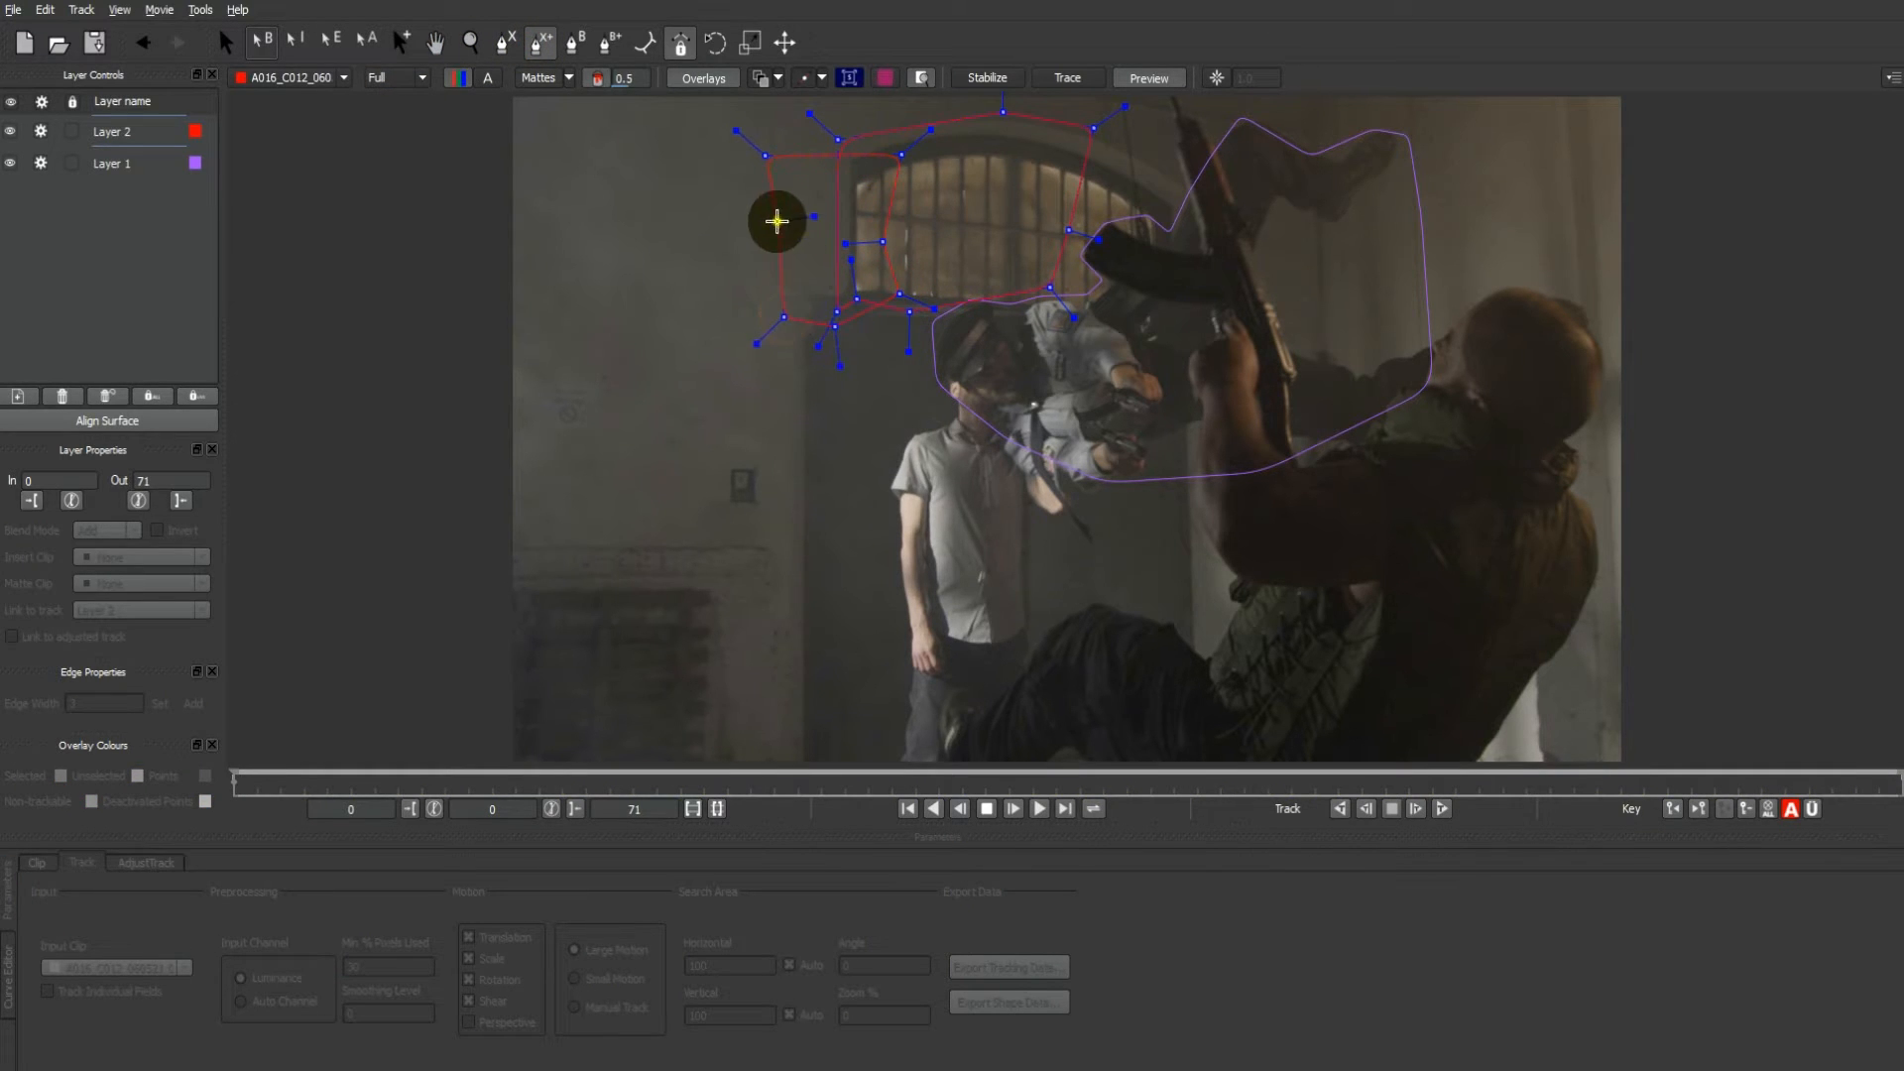
right_click(777, 221)
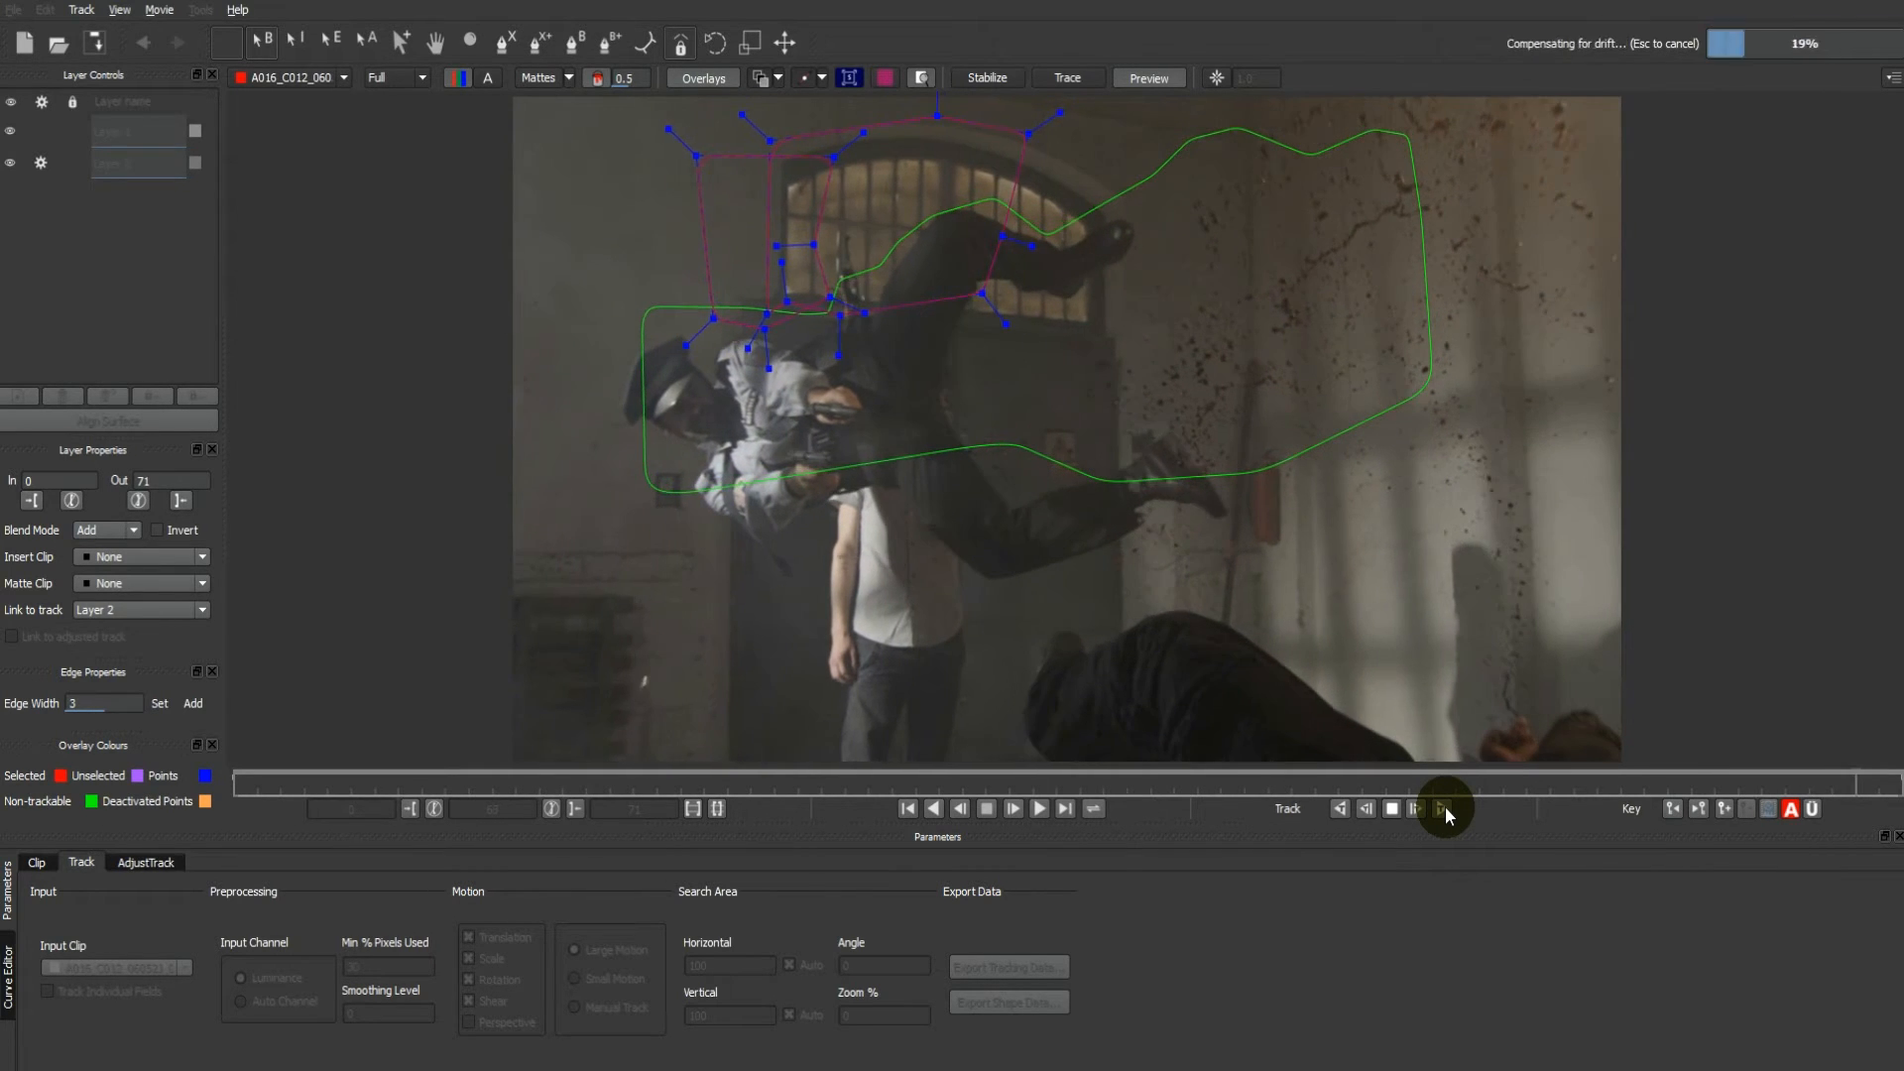
Copy the window layer's tracking data to the clipboard as After Effects Transform Data with anchor point, position, scale and rotation
click(1035, 975)
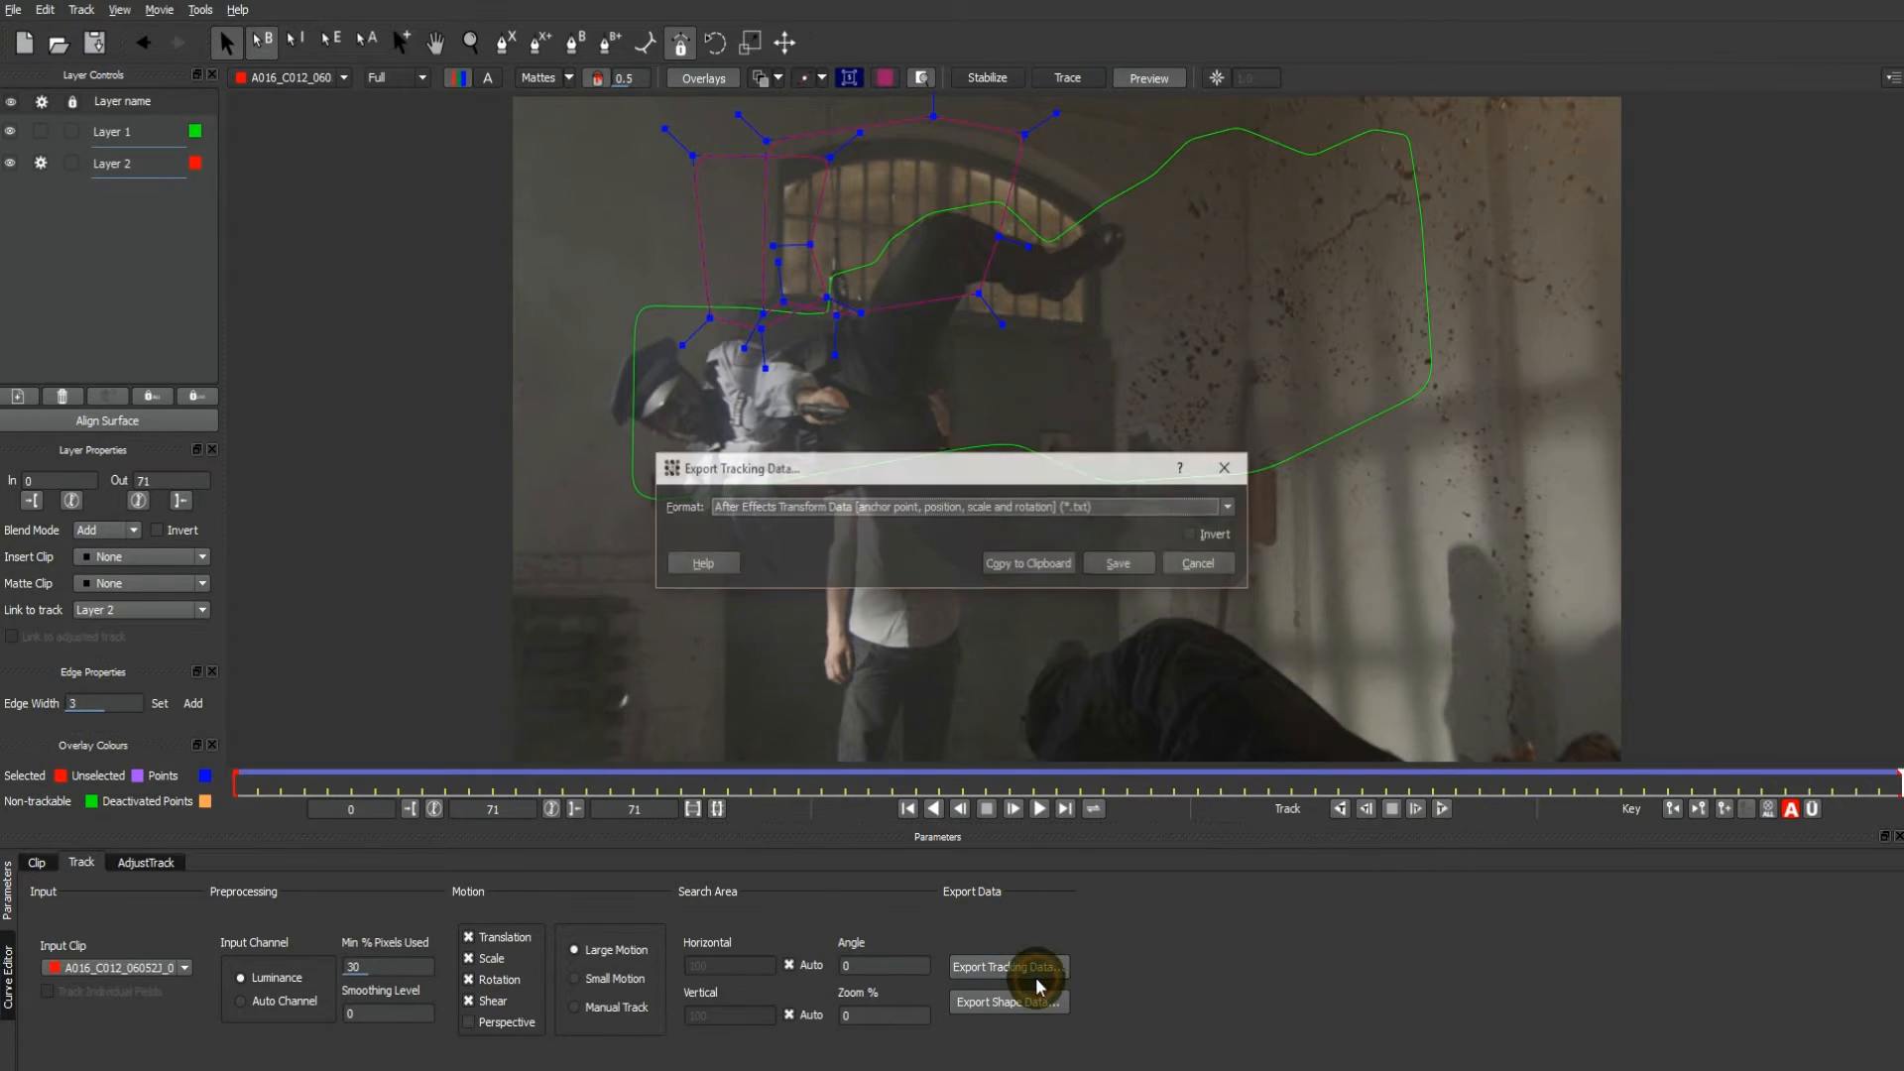
click(1225, 509)
click(913, 552)
click(1037, 565)
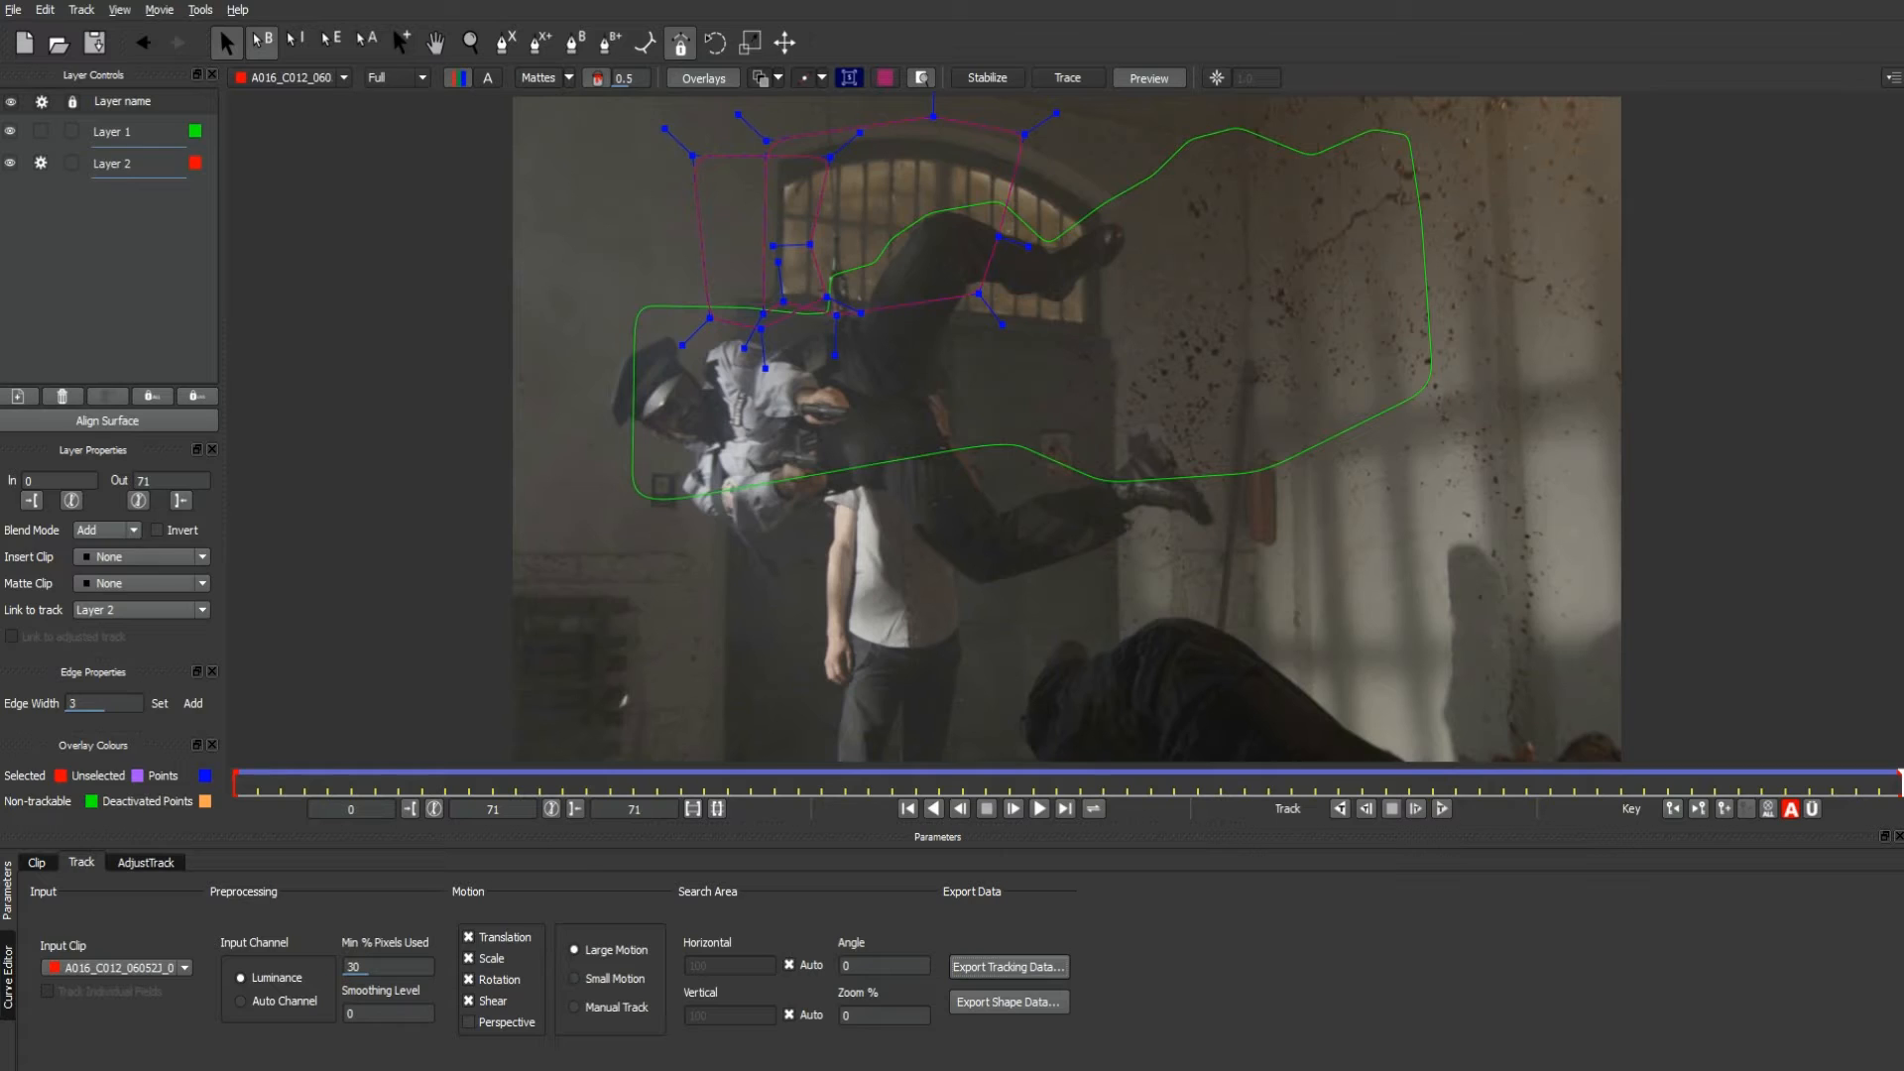
Switch to After Effects, create a null object in A016_C012_060S2J_002 and paste the tracking data onto it at the first frame
key(alt+Tab)
click(165, 10)
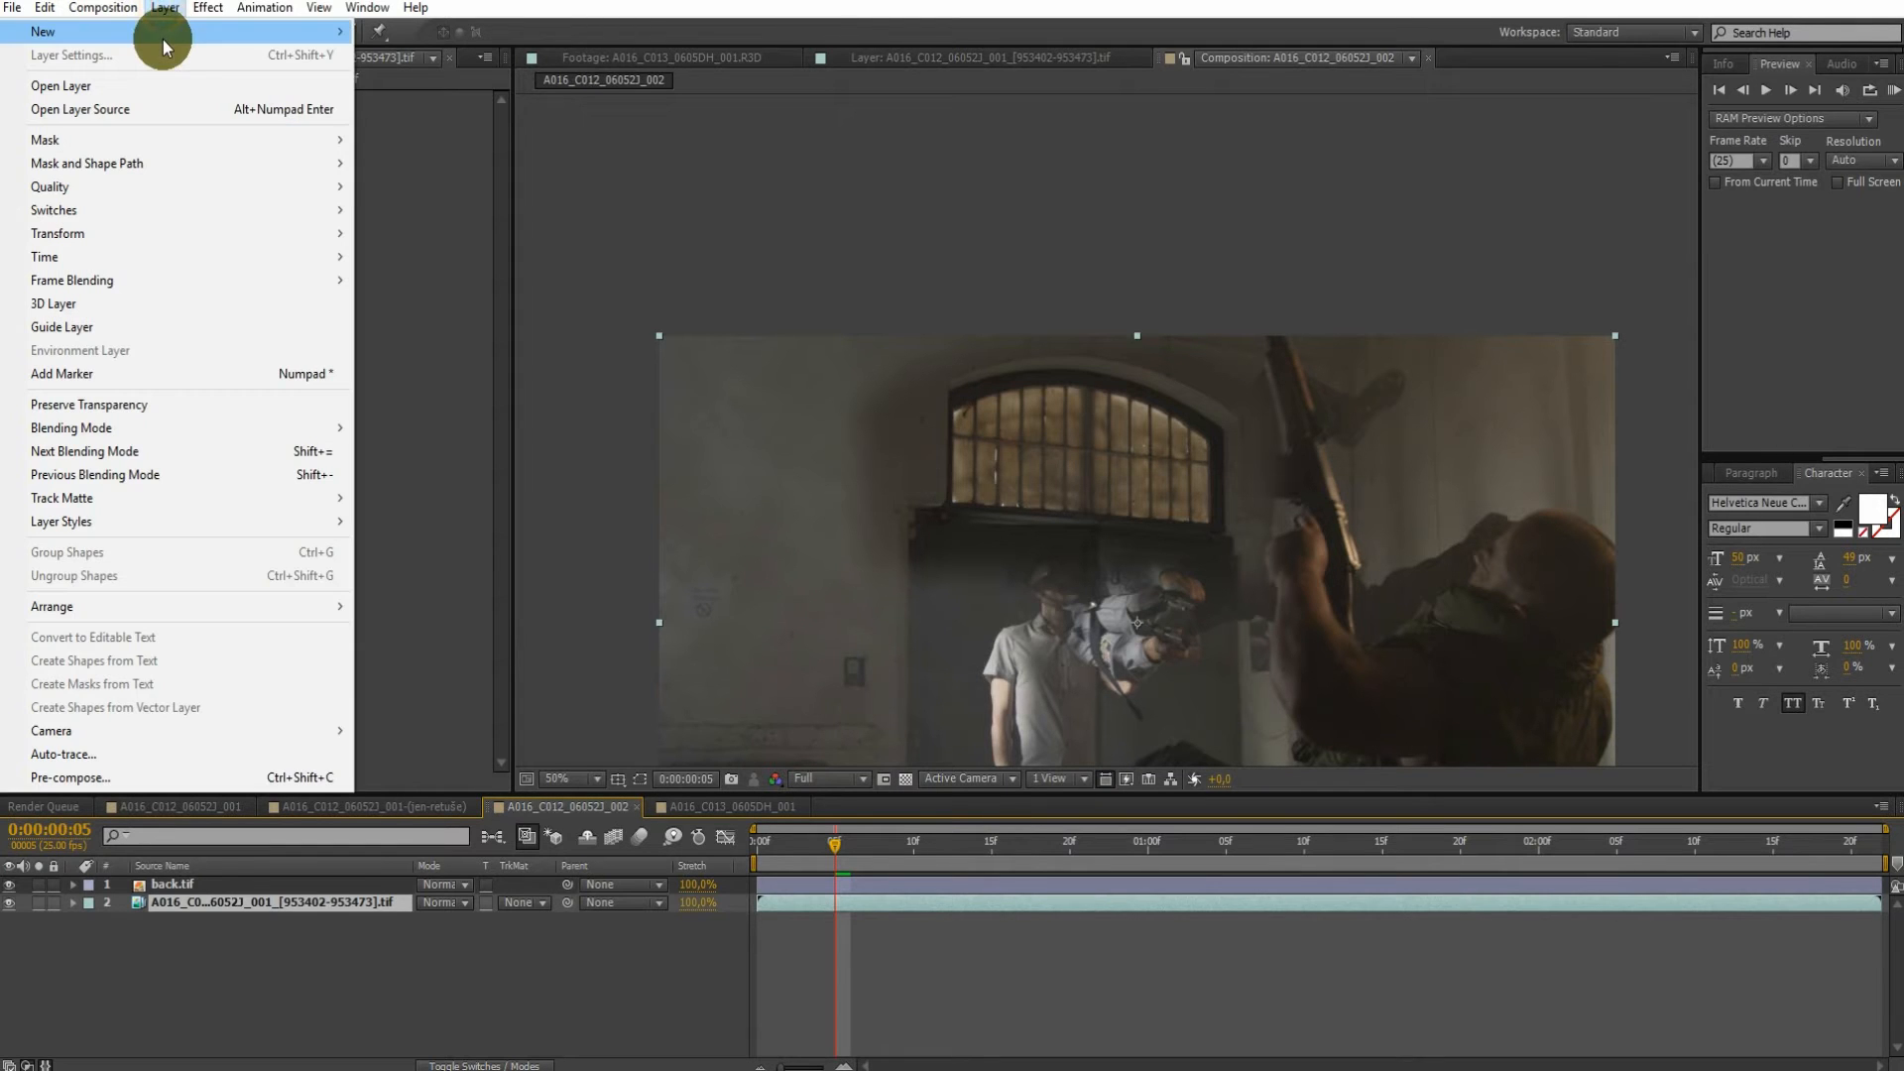
mouse_move(162, 34)
click(412, 125)
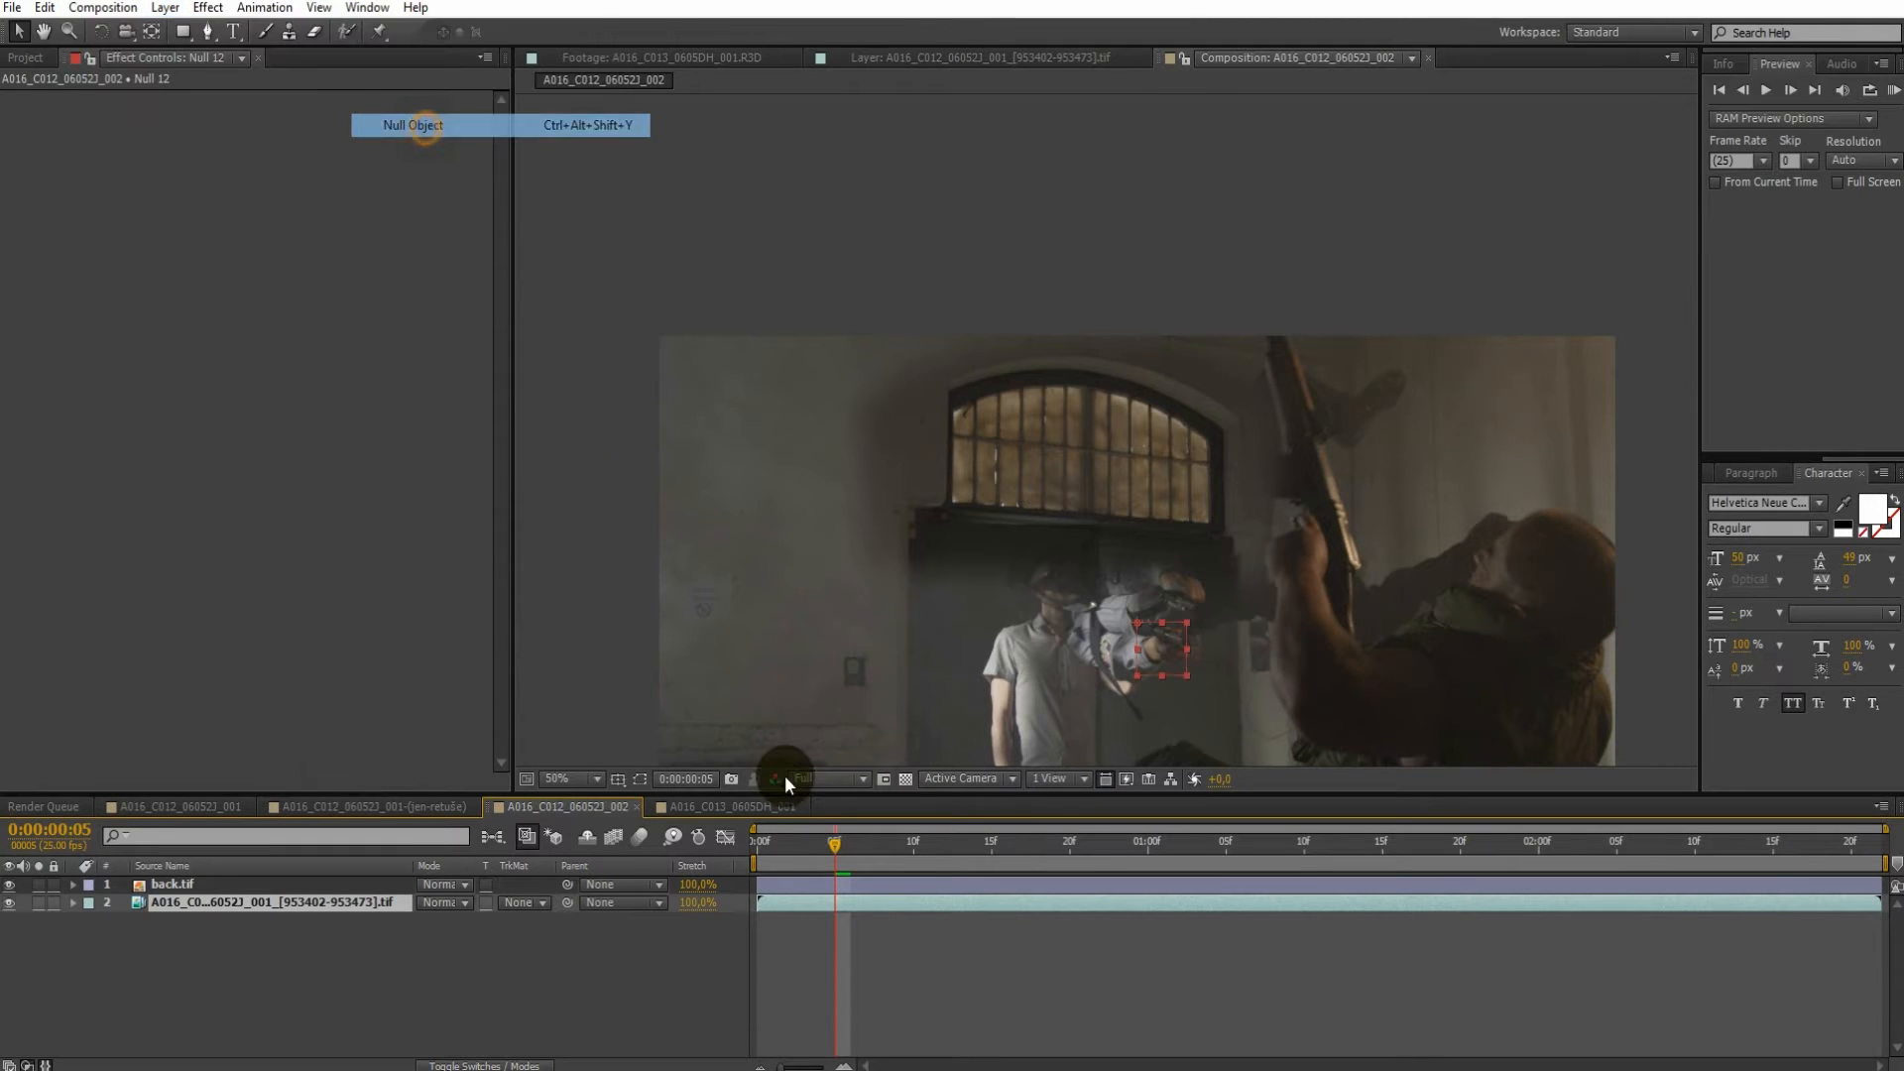
click(759, 841)
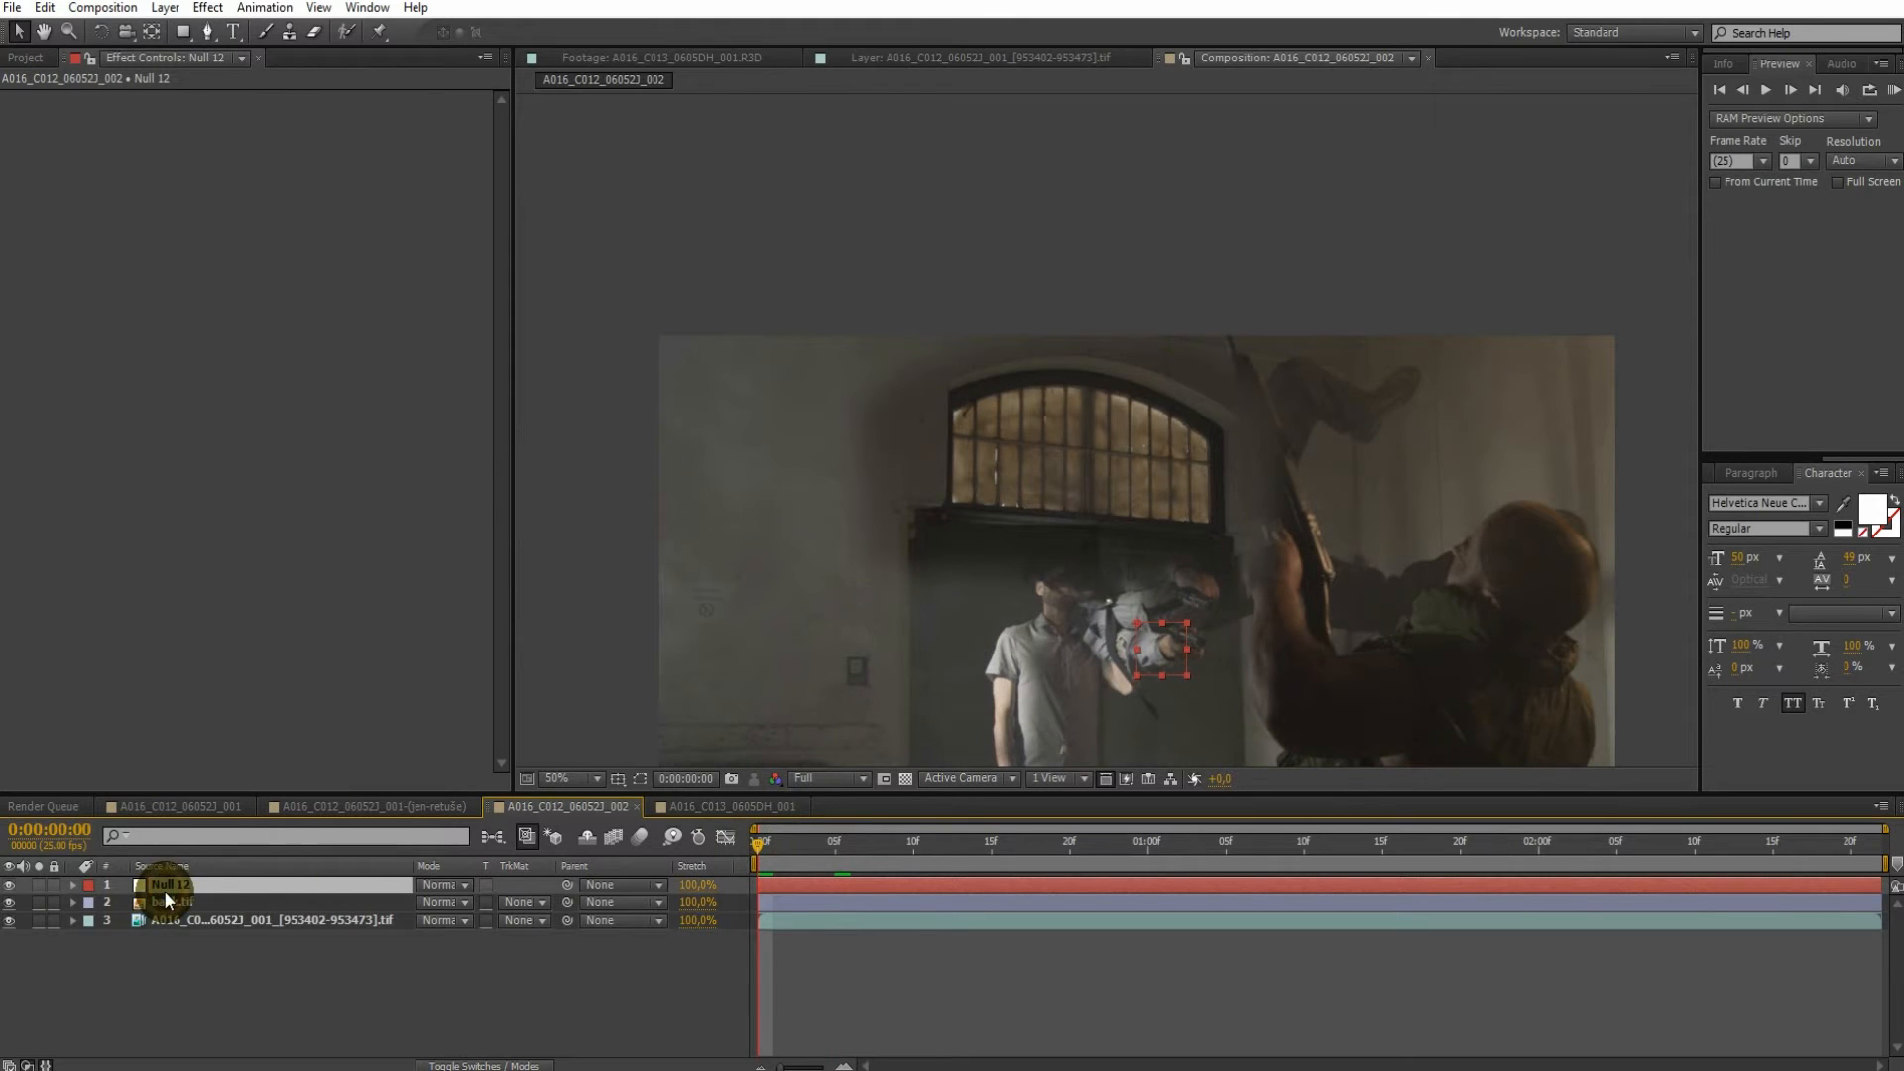
key(Return)
click(233, 986)
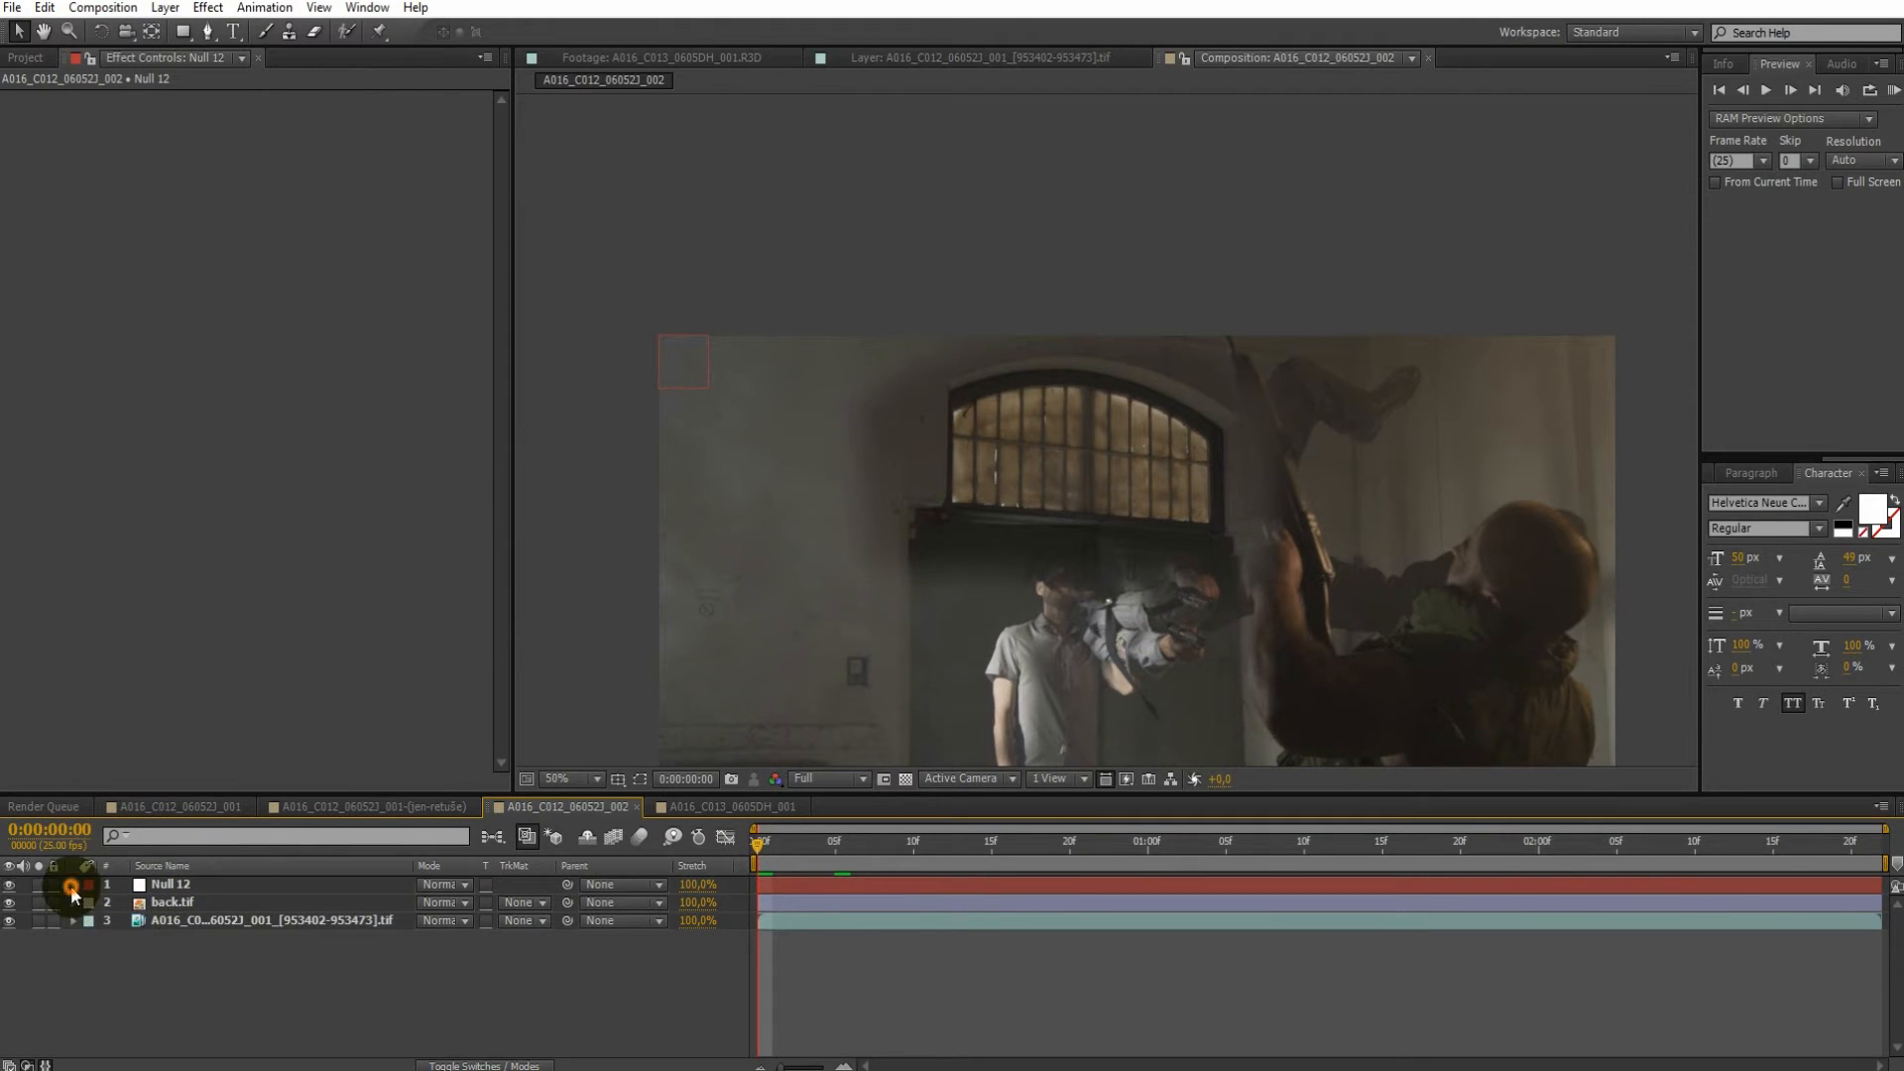
Expand the null's transform properties and remove all its Anchor Point keyframes
click(72, 884)
click(90, 903)
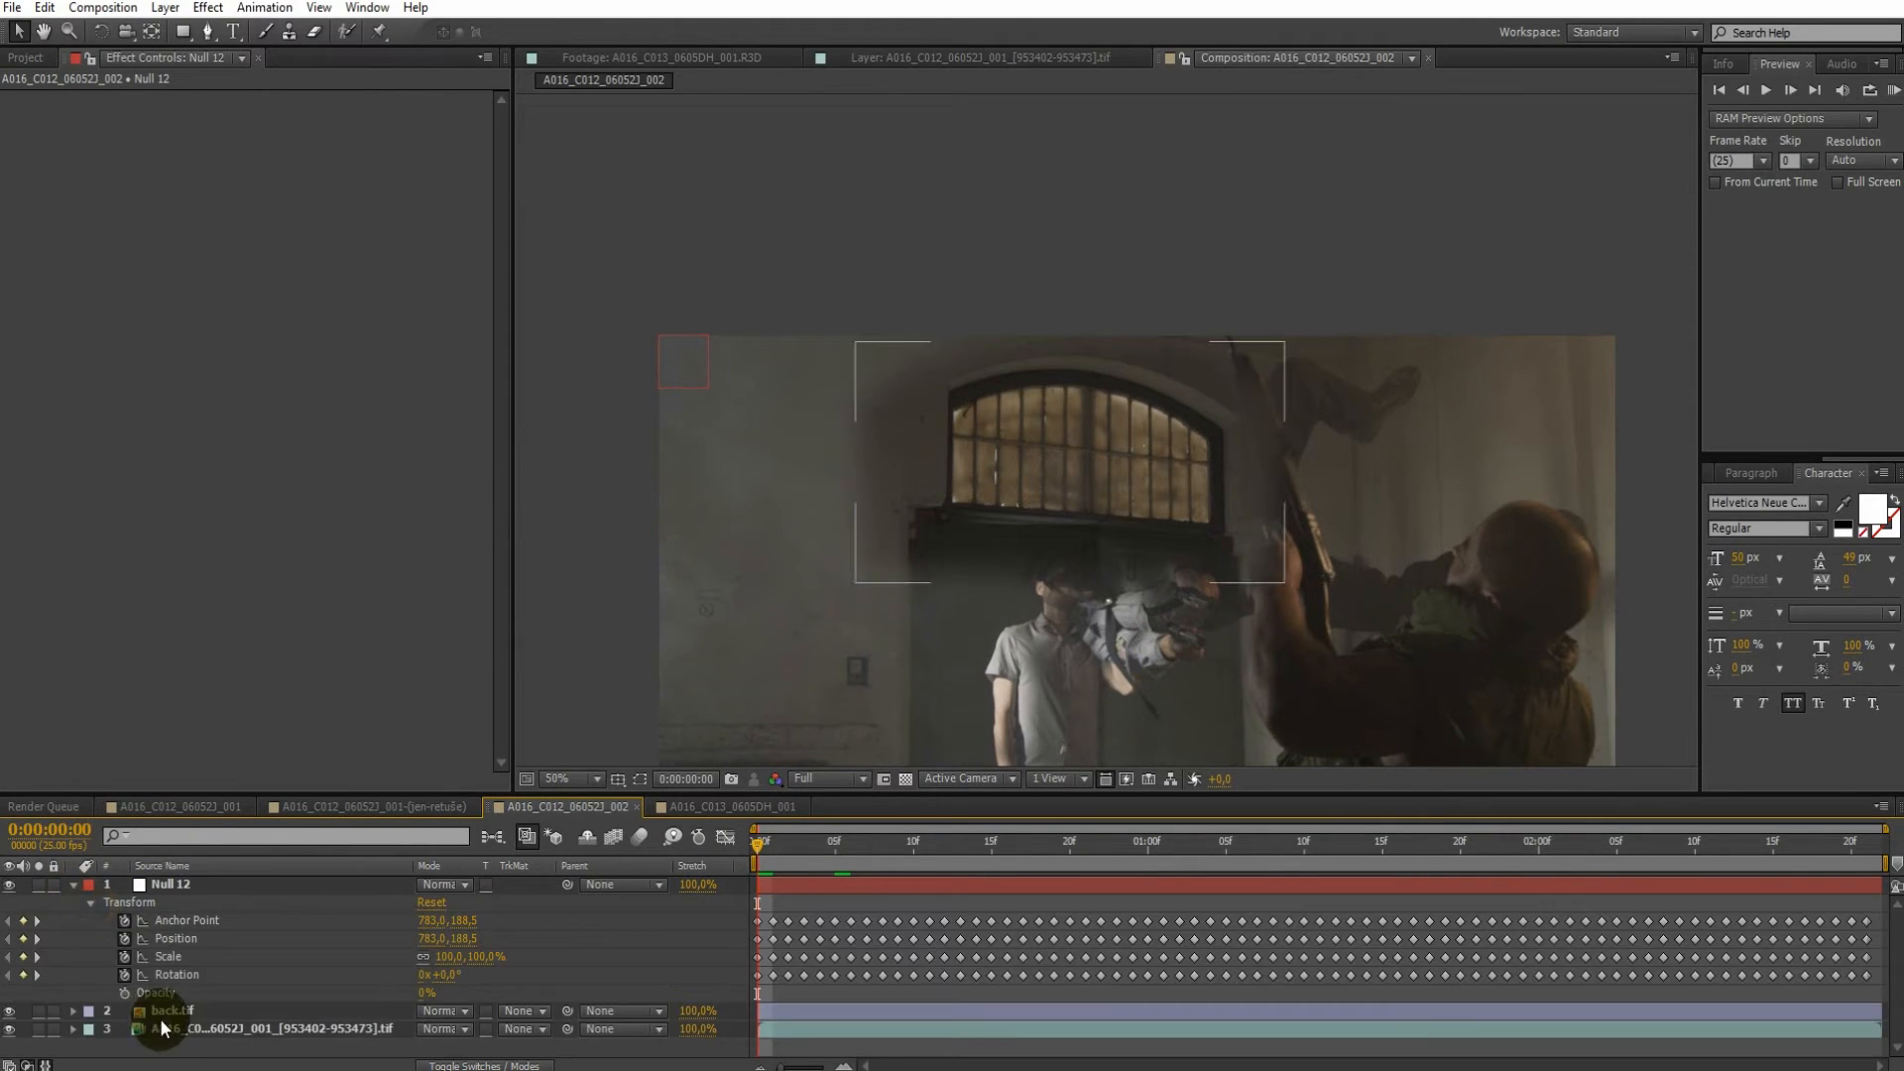
click(126, 922)
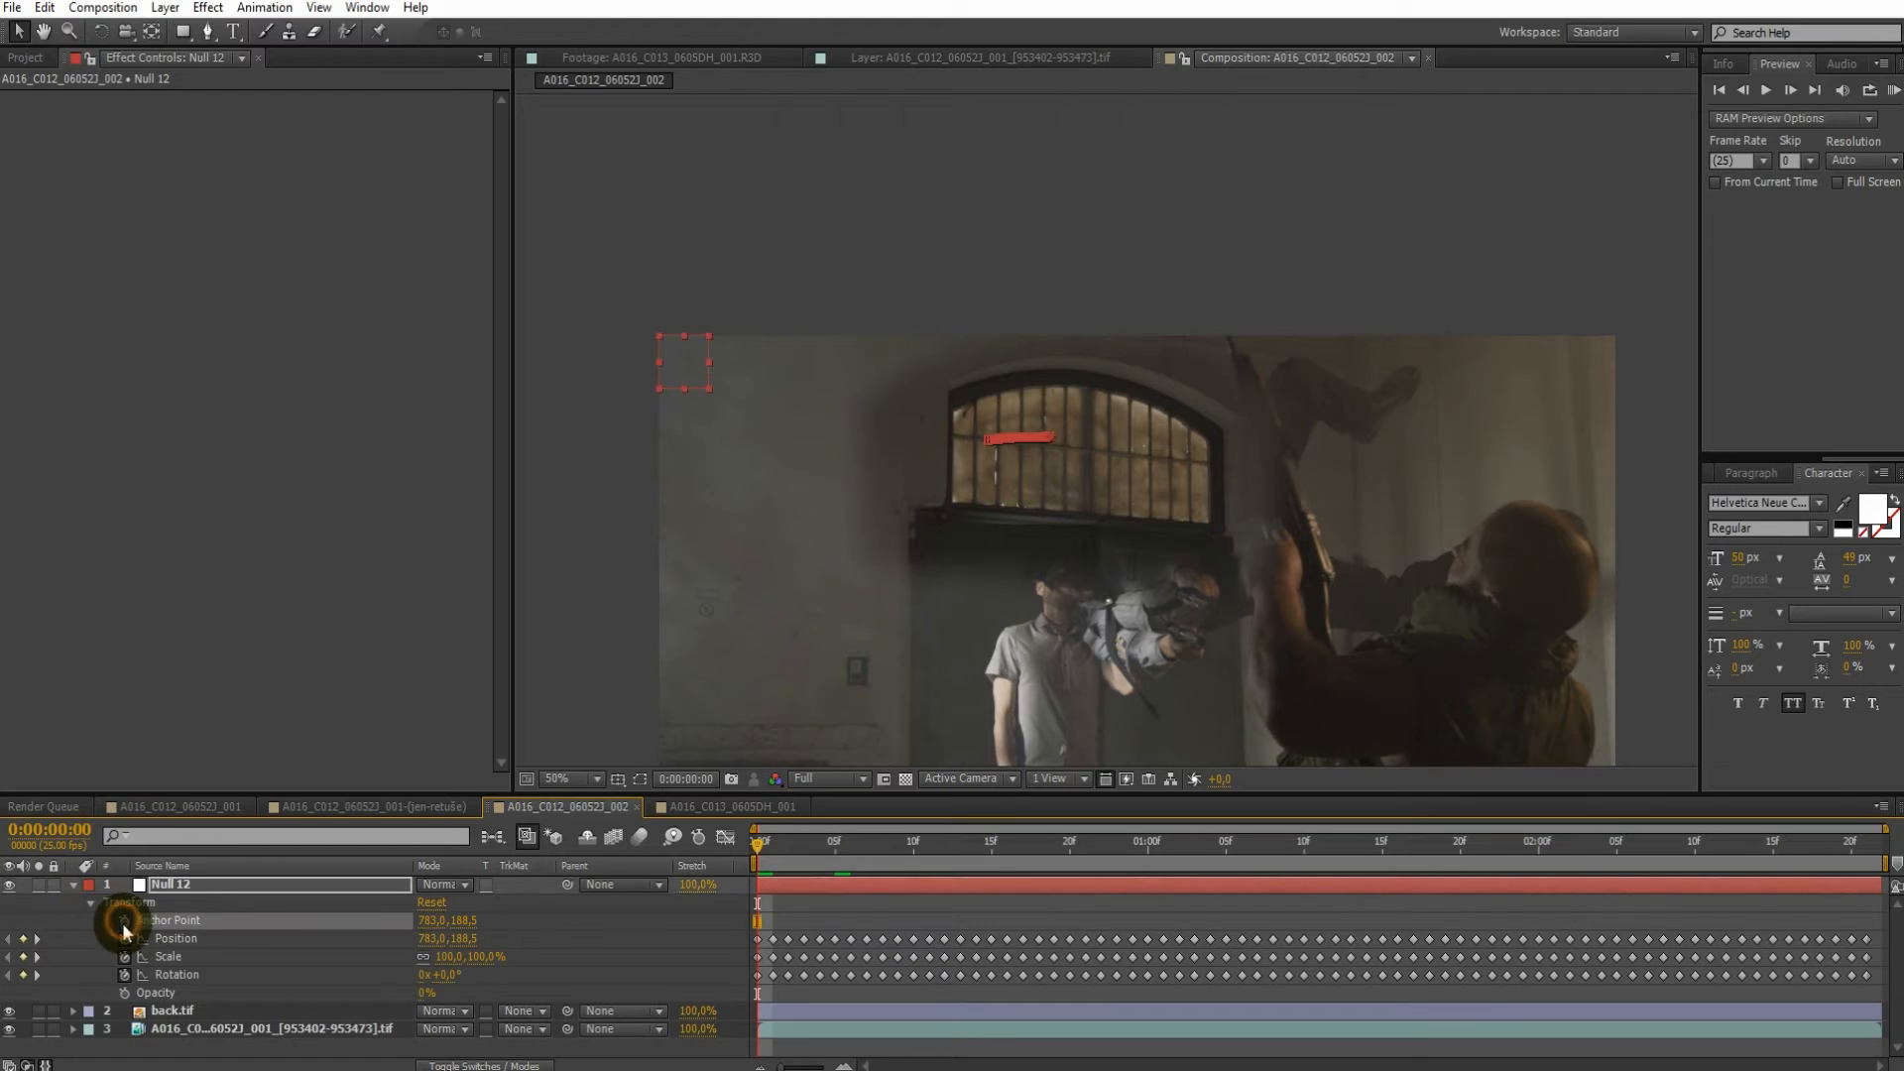
Parent the back.tif layer to the tracked null and preview how the window patch follows the shot
click(203, 1010)
drag(567, 1010, 198, 884)
drag(793, 855, 616, 871)
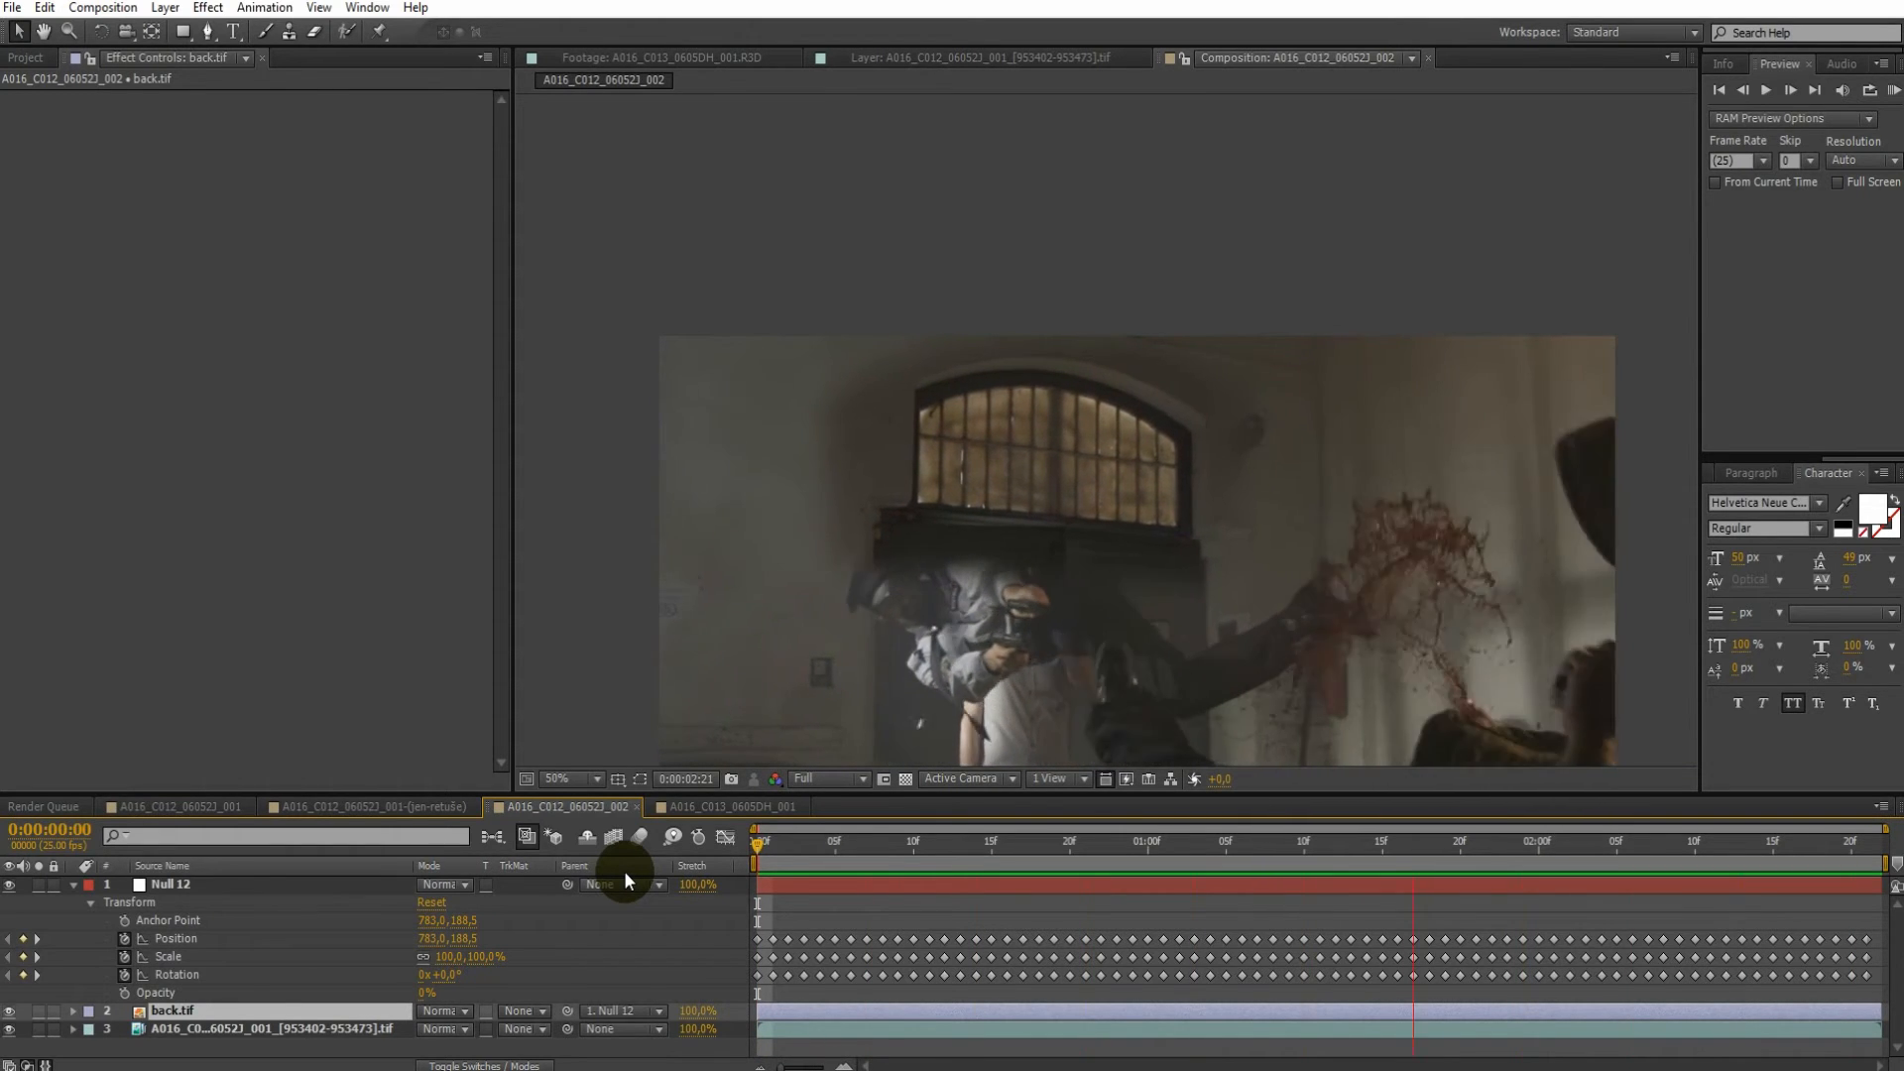
key(space)
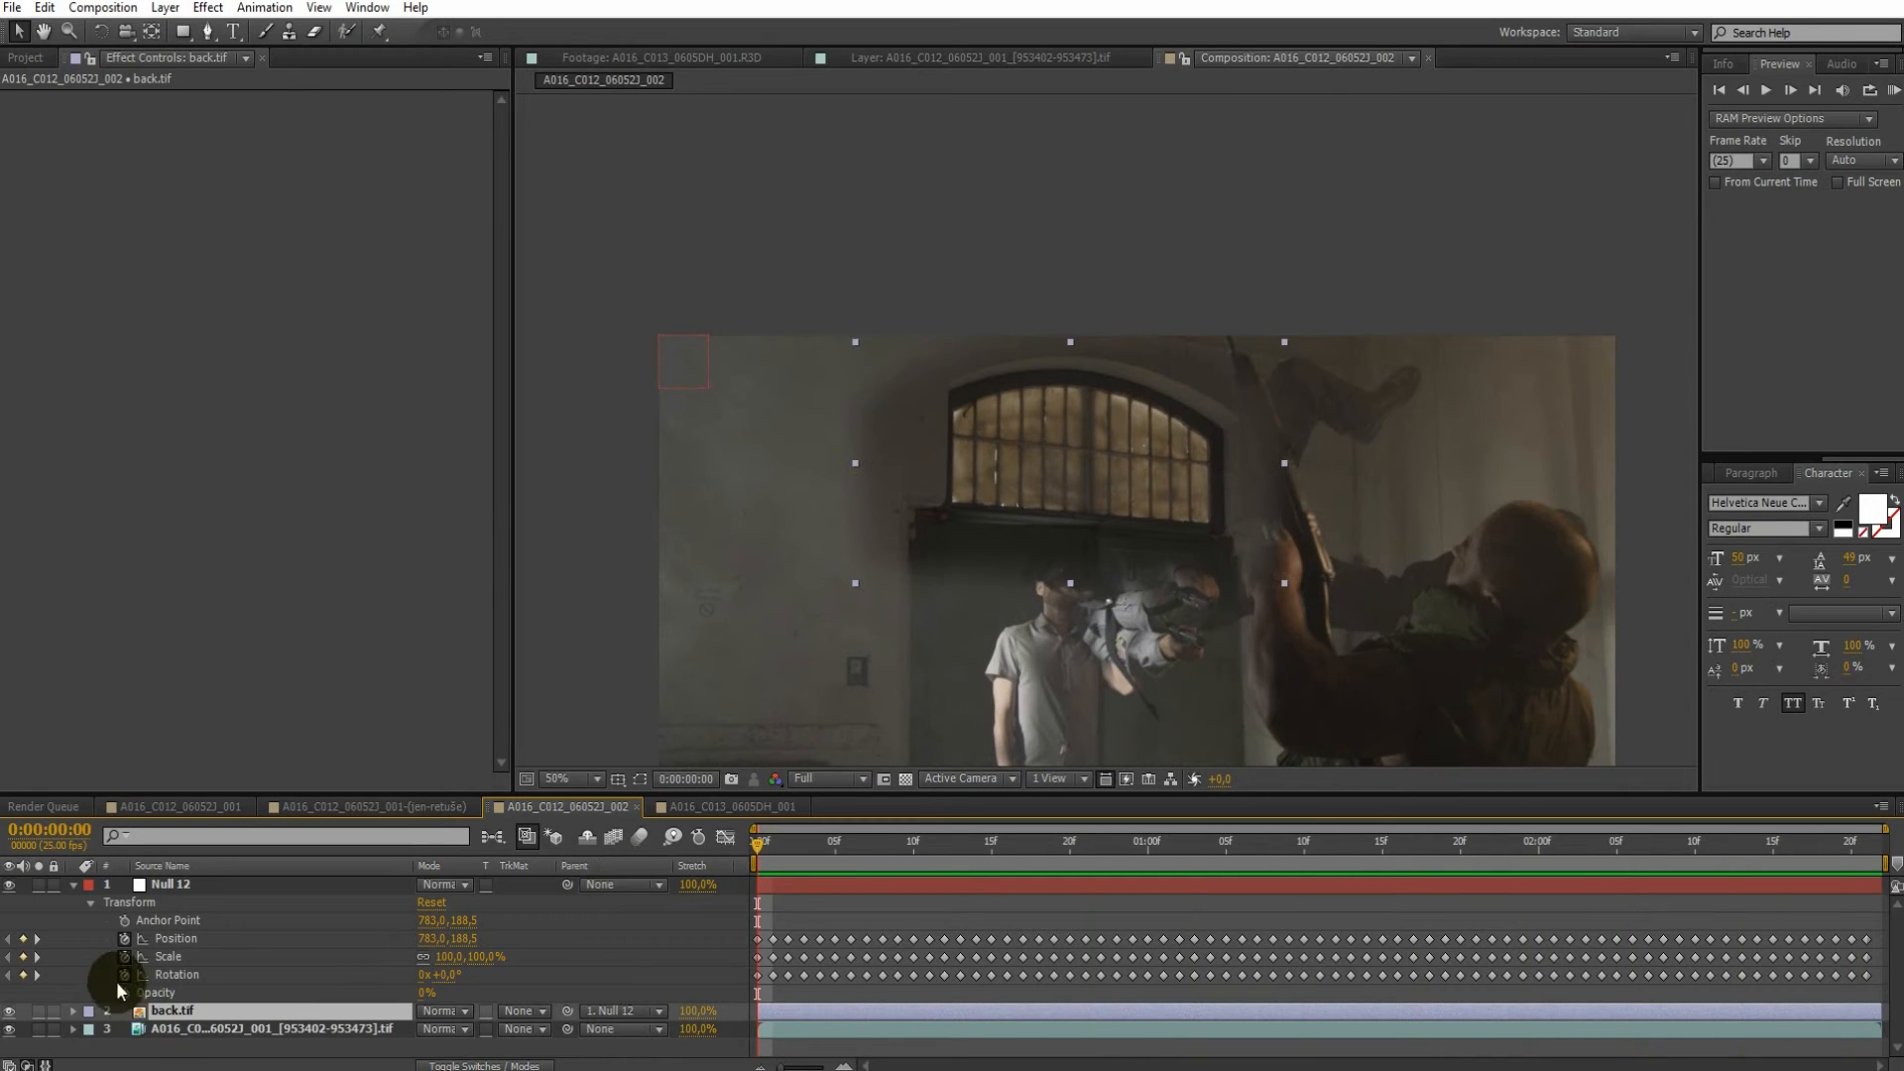
Remove the null's Scale and Rotation keyframes, leaving only Position animated, and preview the shot
click(123, 956)
click(123, 974)
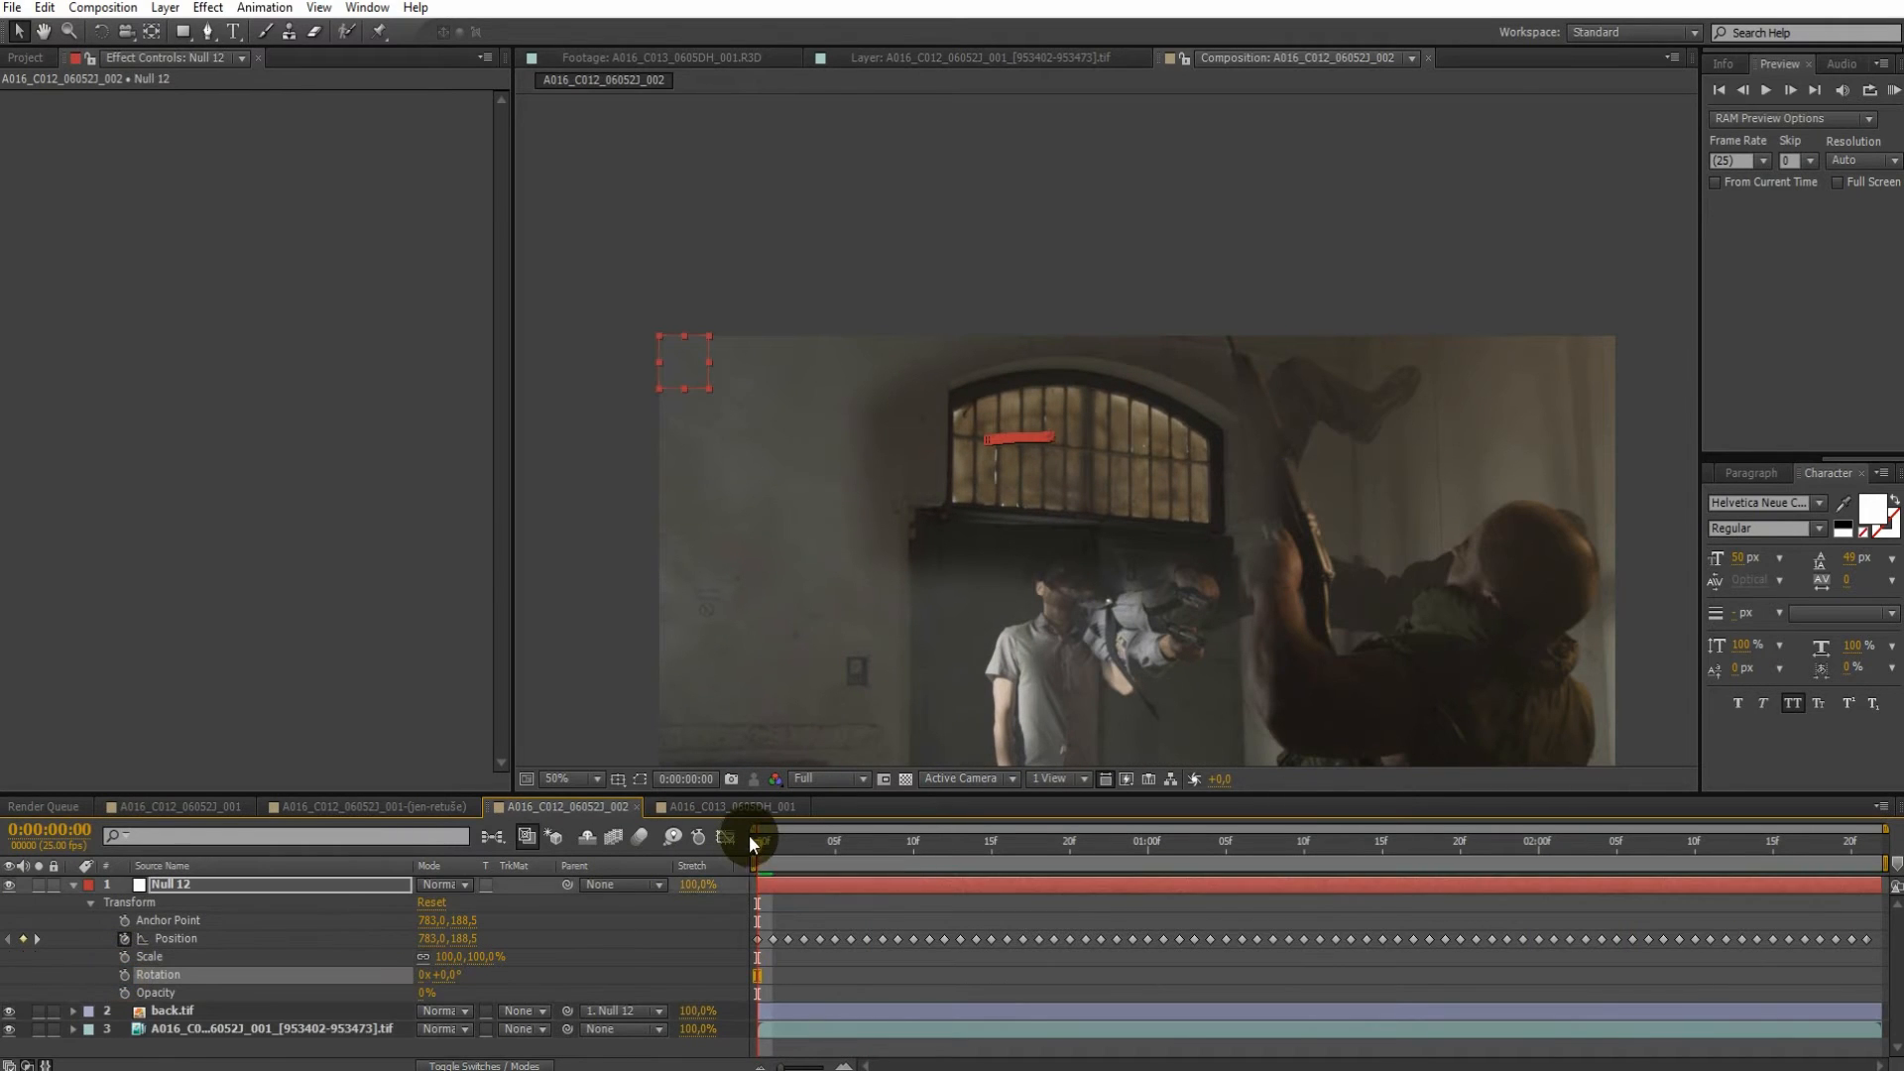
key(space)
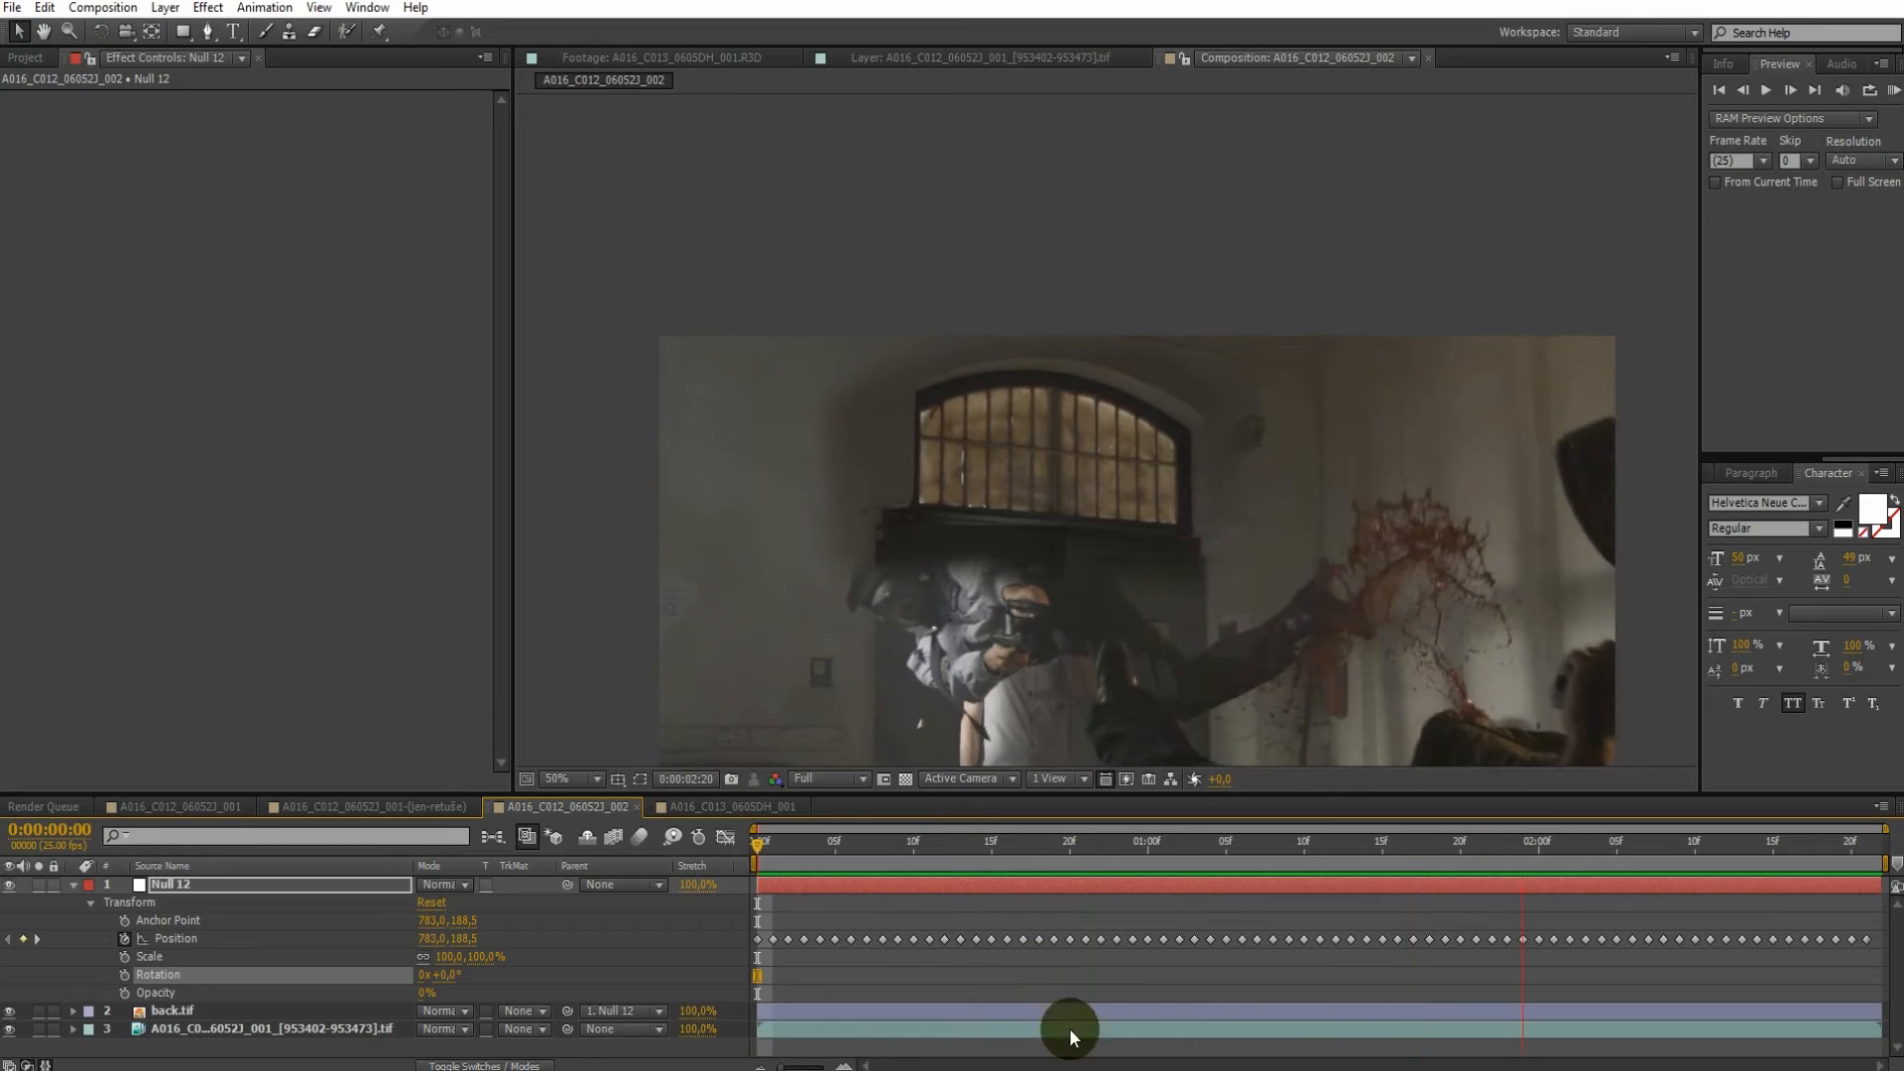
Apply Levels to the back.tif layer and compare the patch with the footage in the green, blue and red channel views
click(1057, 490)
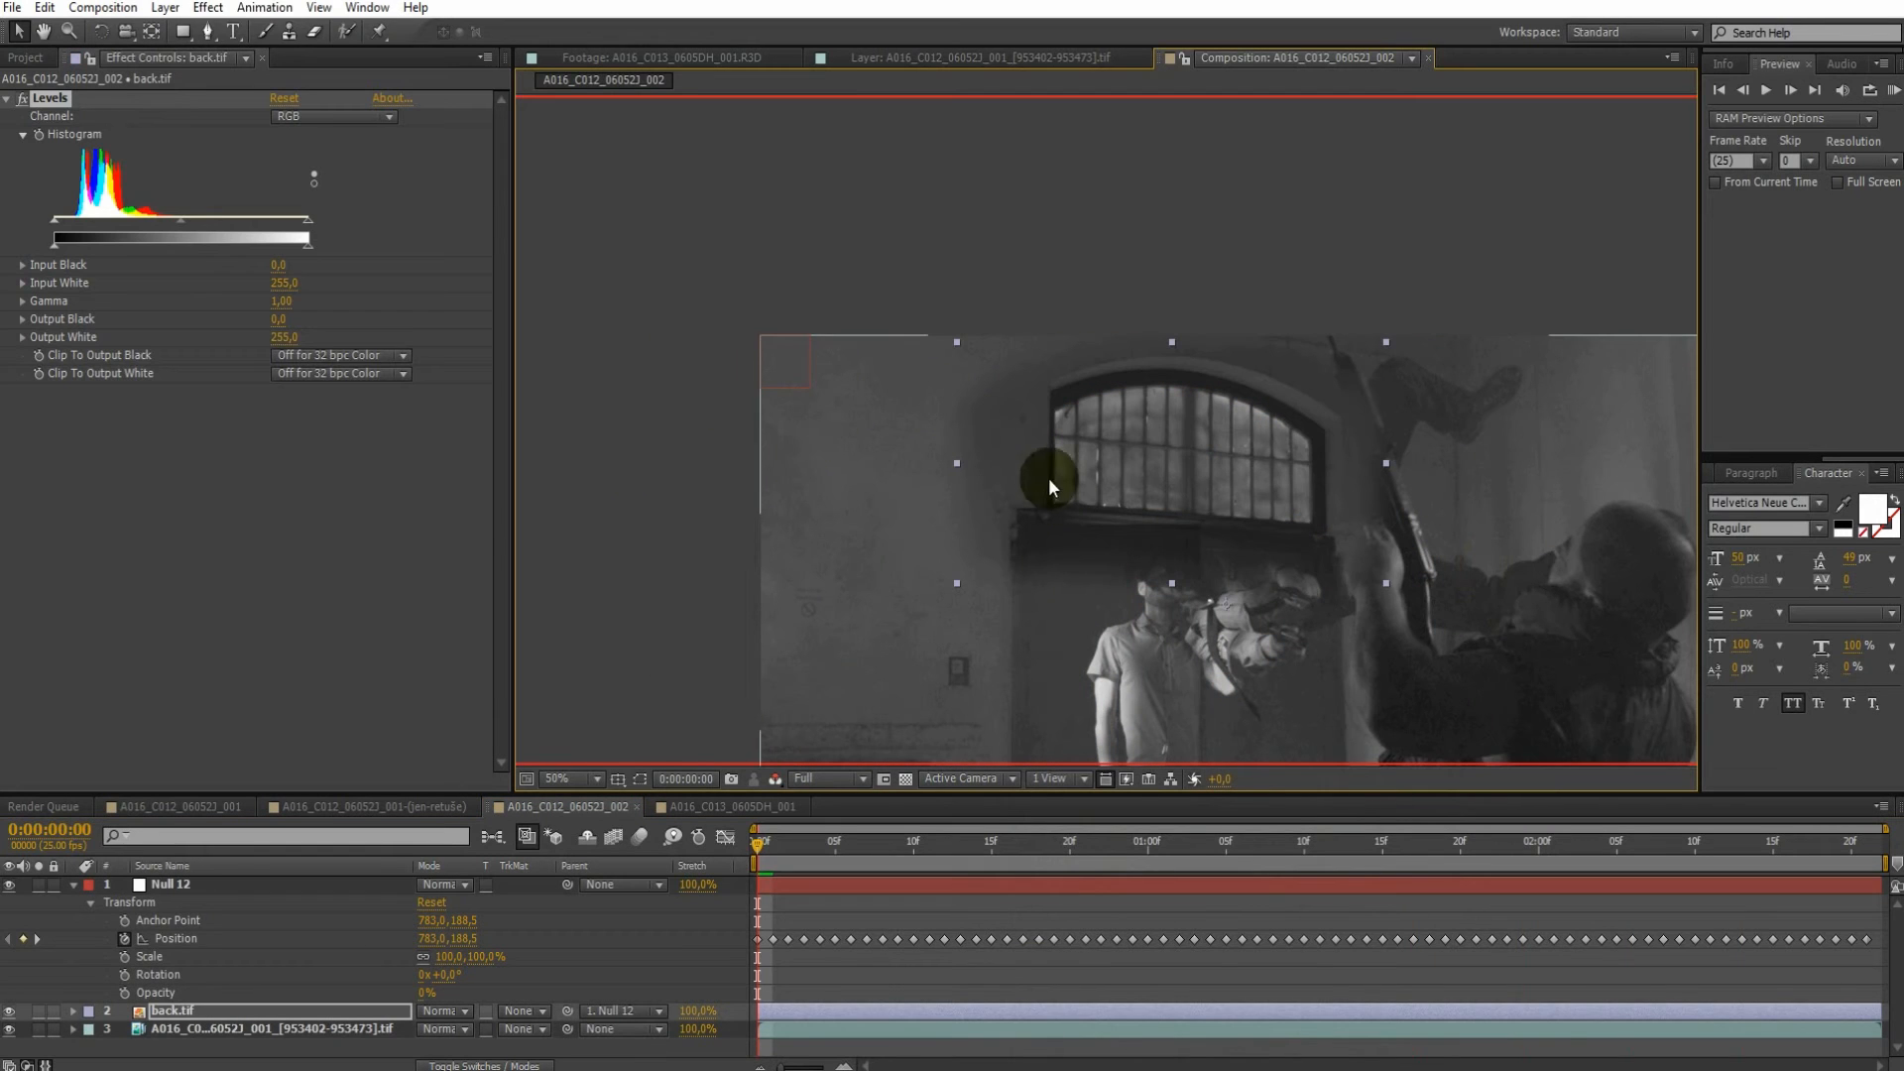
drag(908, 573, 970, 532)
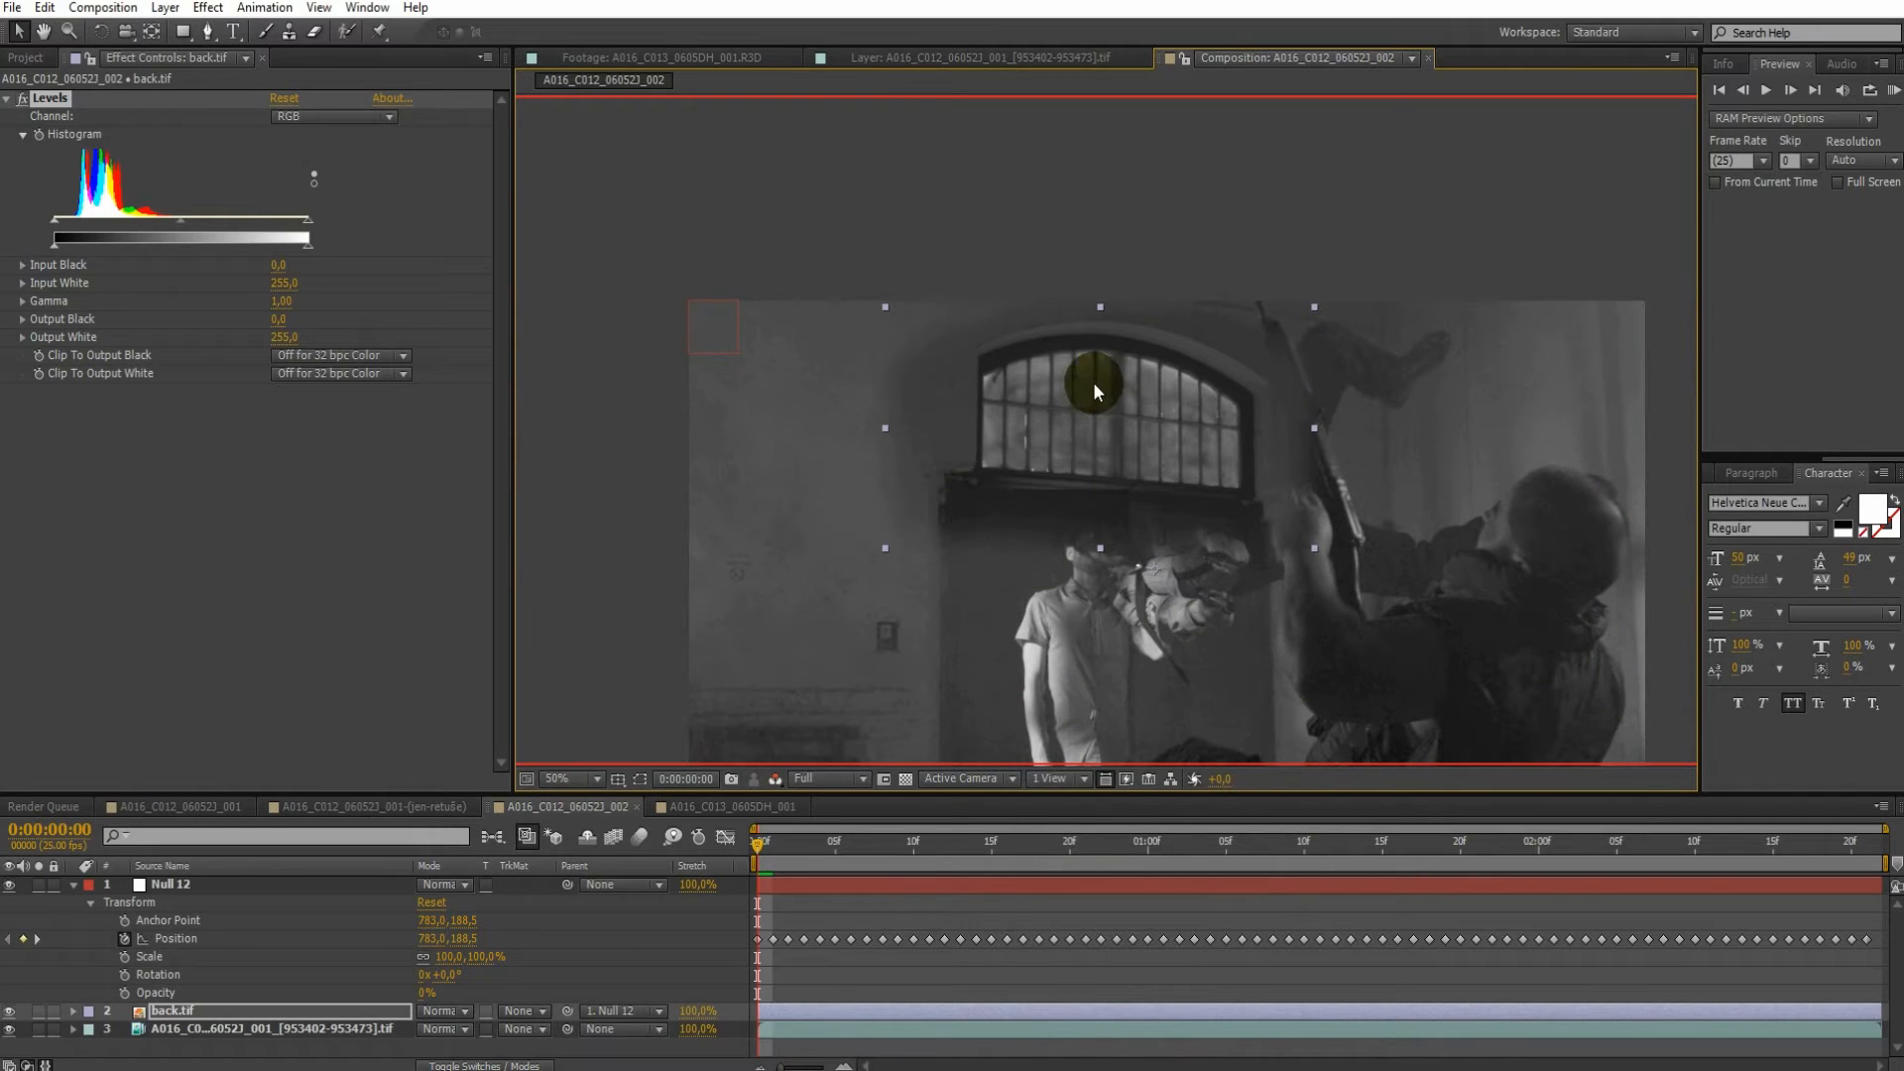
click(775, 778)
click(808, 855)
click(775, 779)
click(811, 882)
click(776, 778)
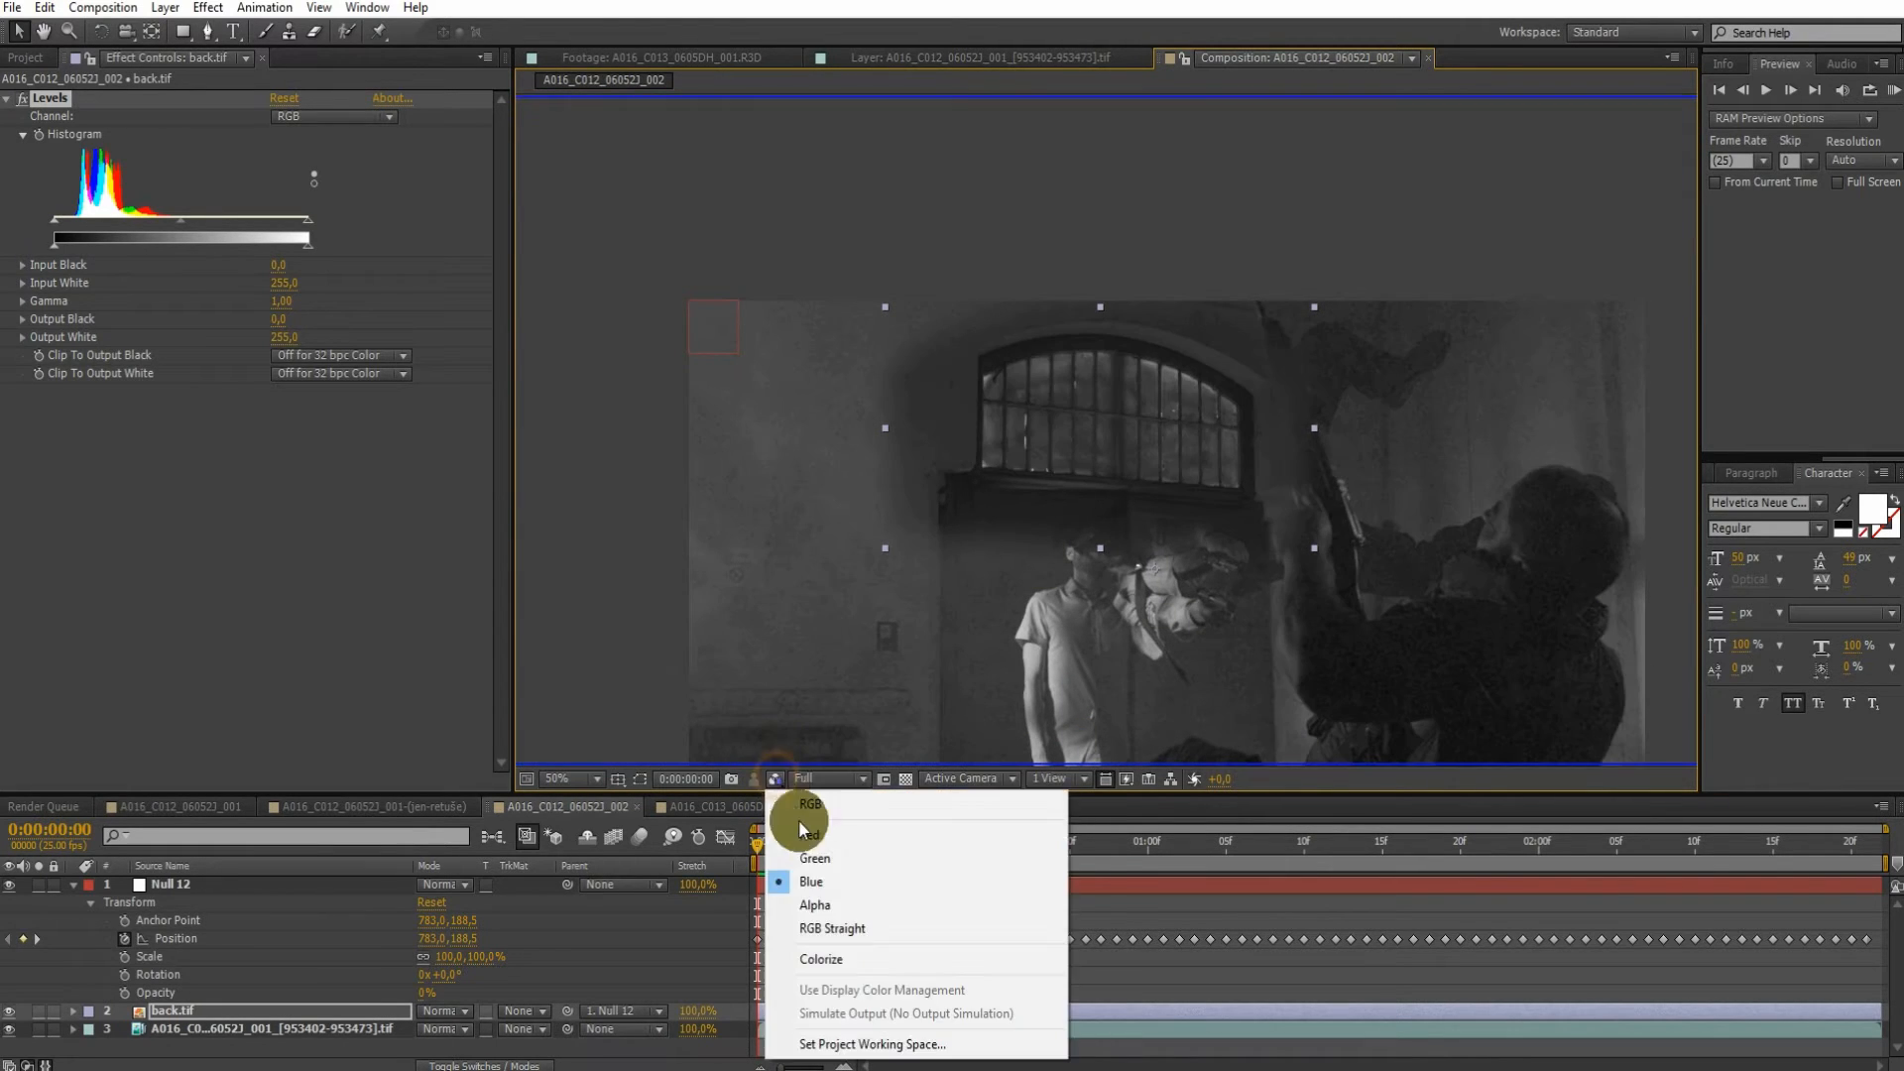
click(806, 834)
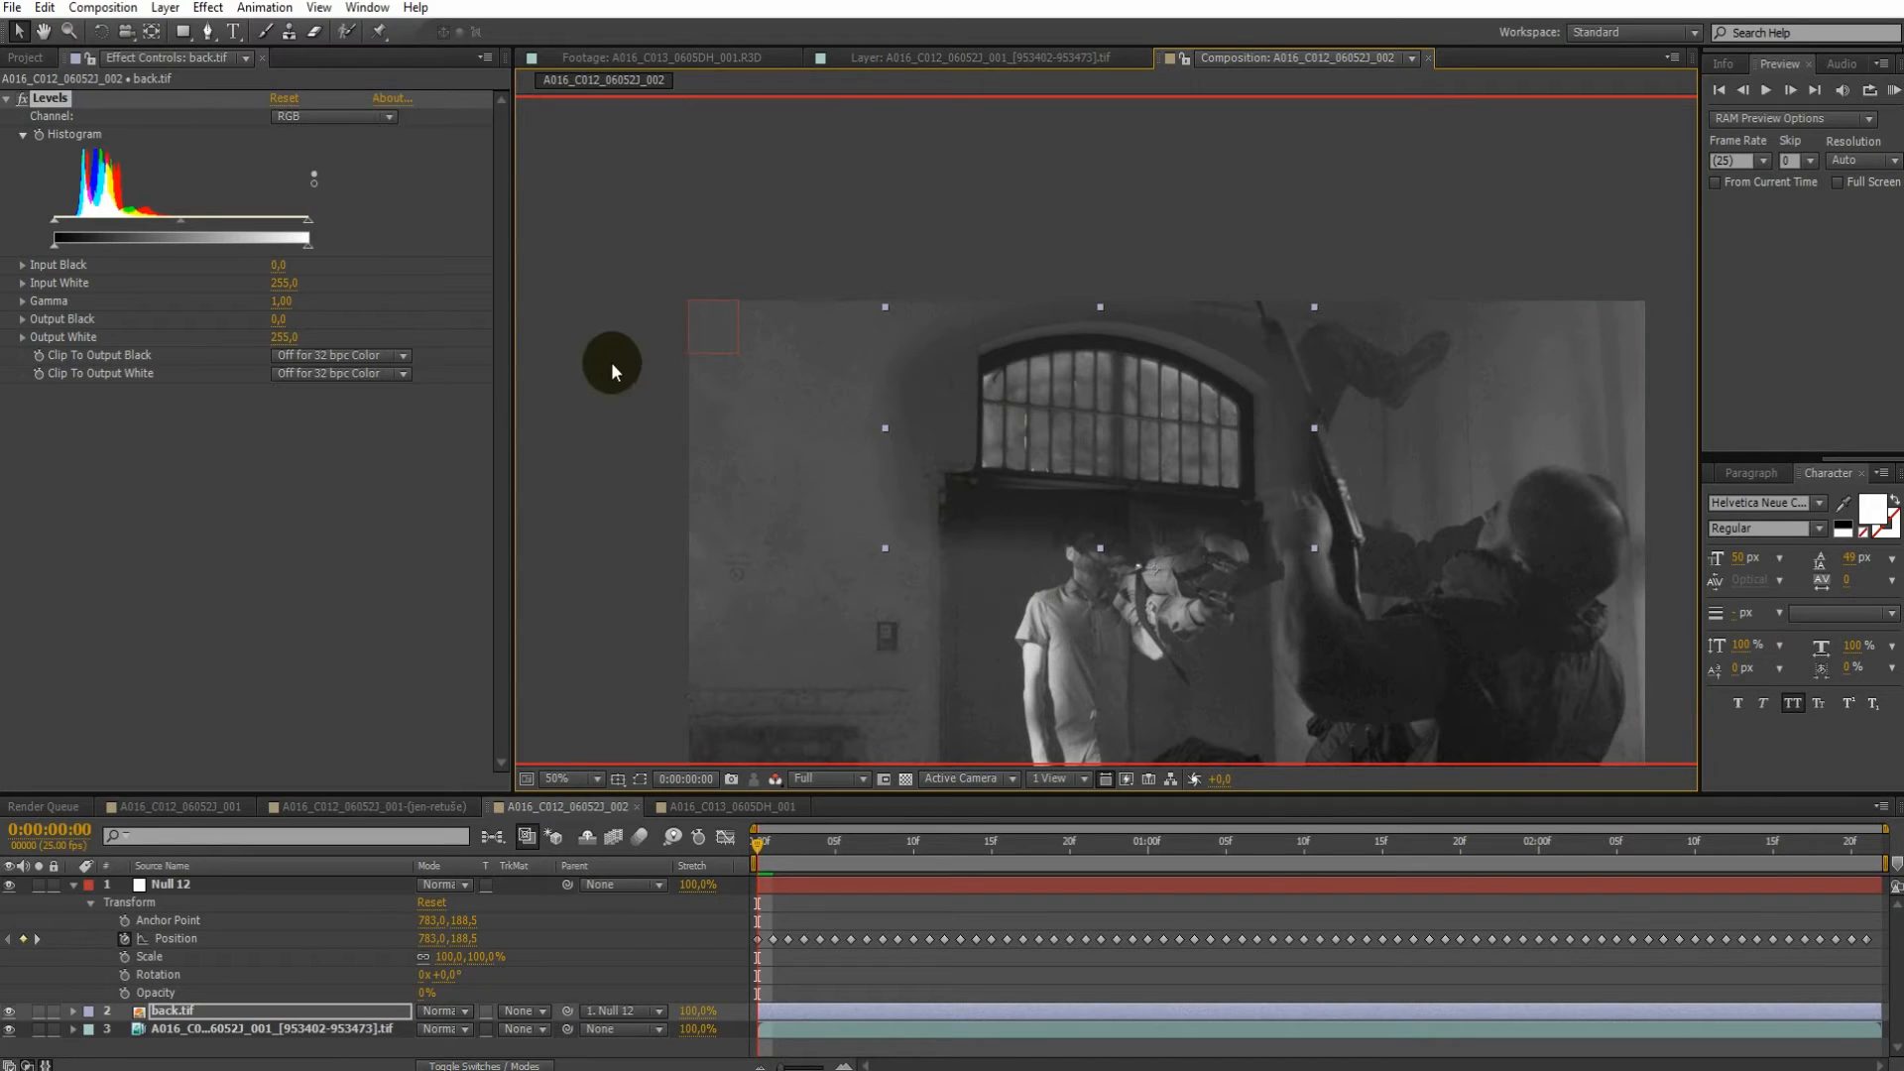
Match the patch's red channel to the footage in Levels by raising Red Output Black to 25
click(337, 116)
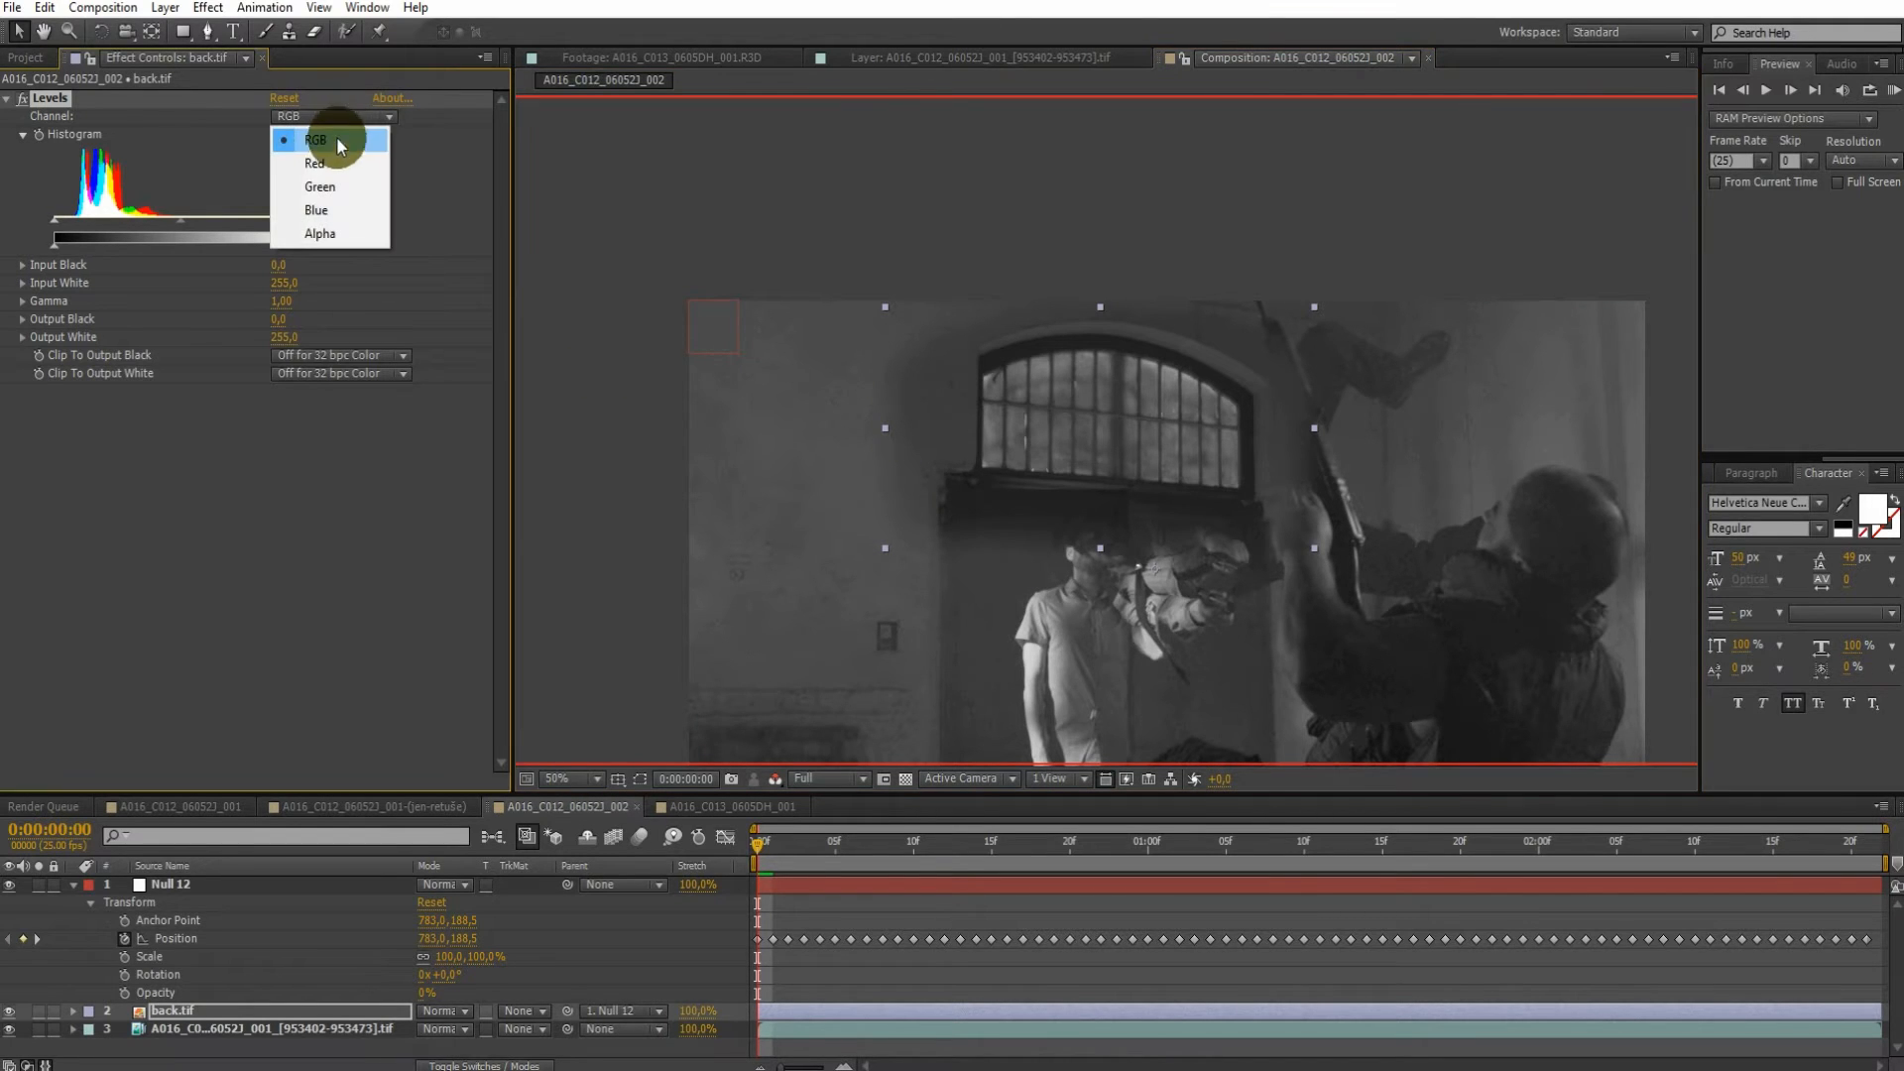
click(336, 158)
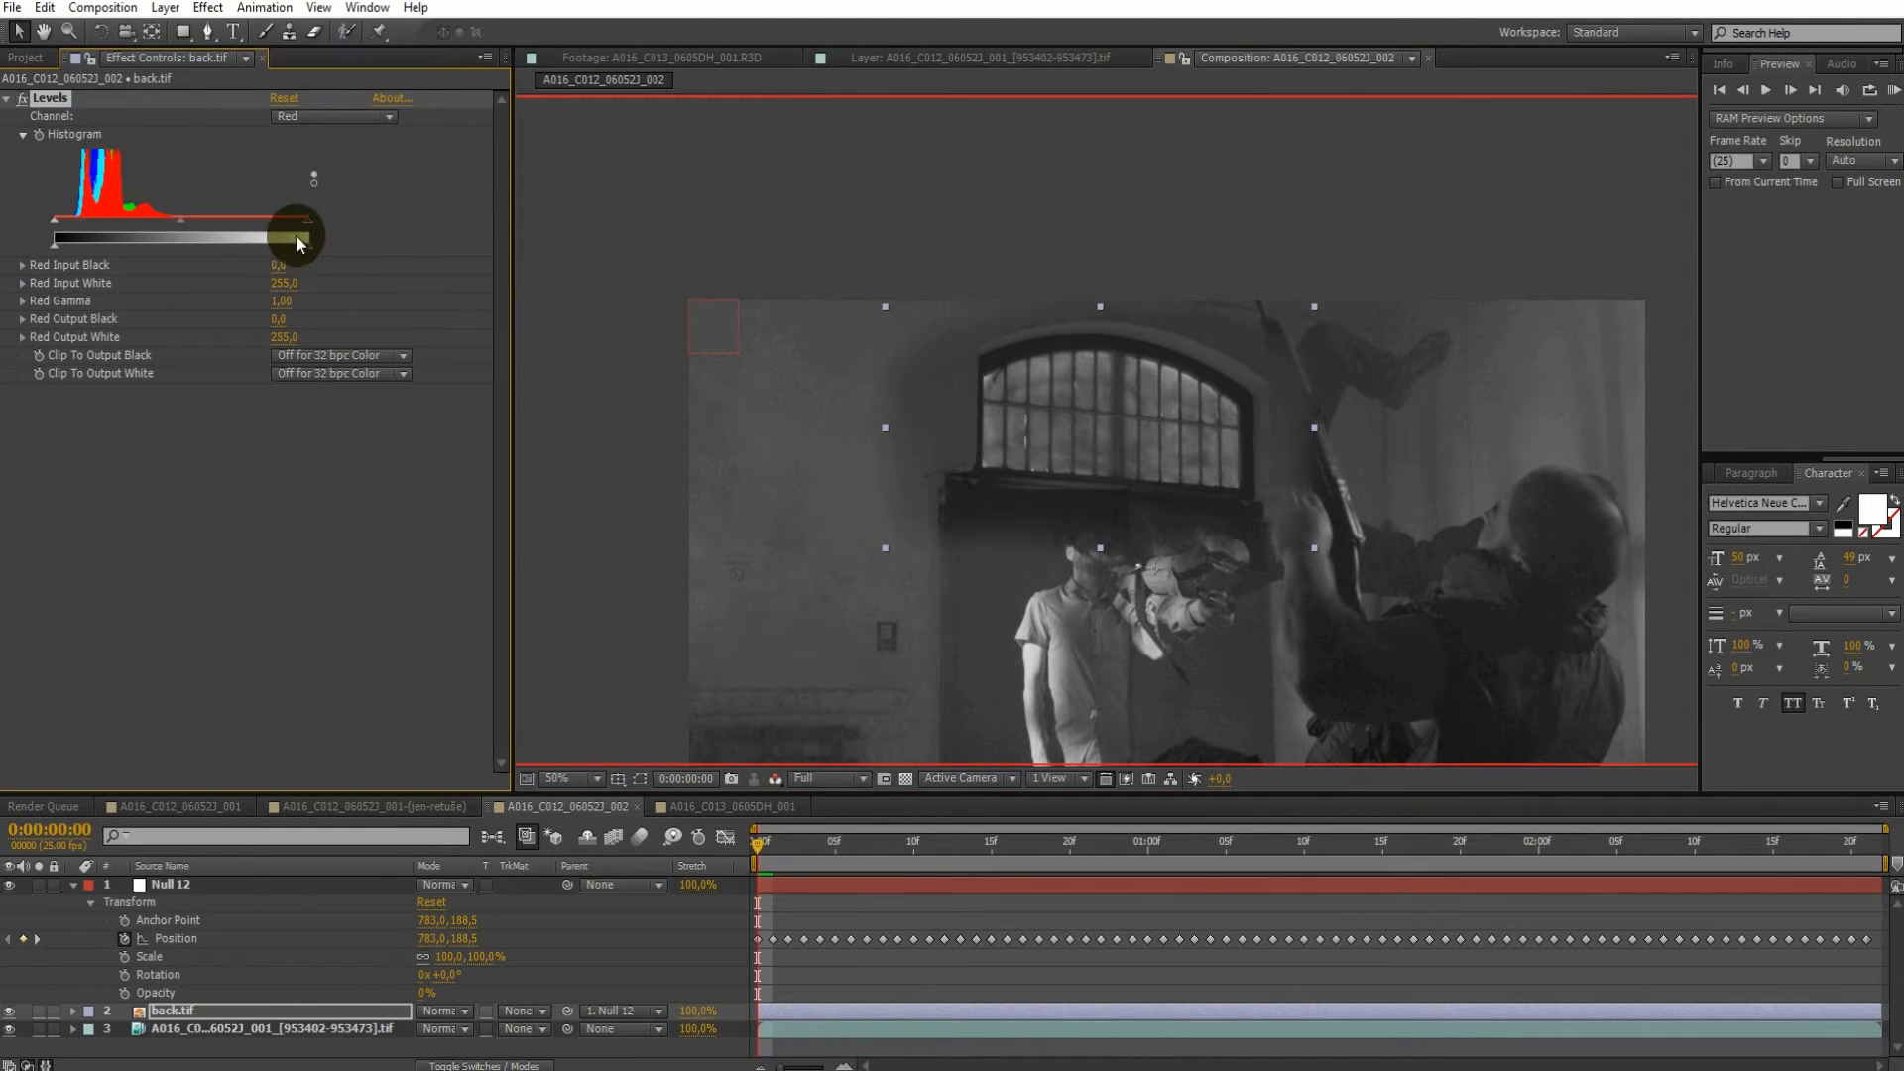
mouse_move(301, 250)
mouse_down()
mouse_move(283, 242)
mouse_move(308, 246)
mouse_up()
drag(54, 246, 77, 246)
scroll(589, 432, up, 2)
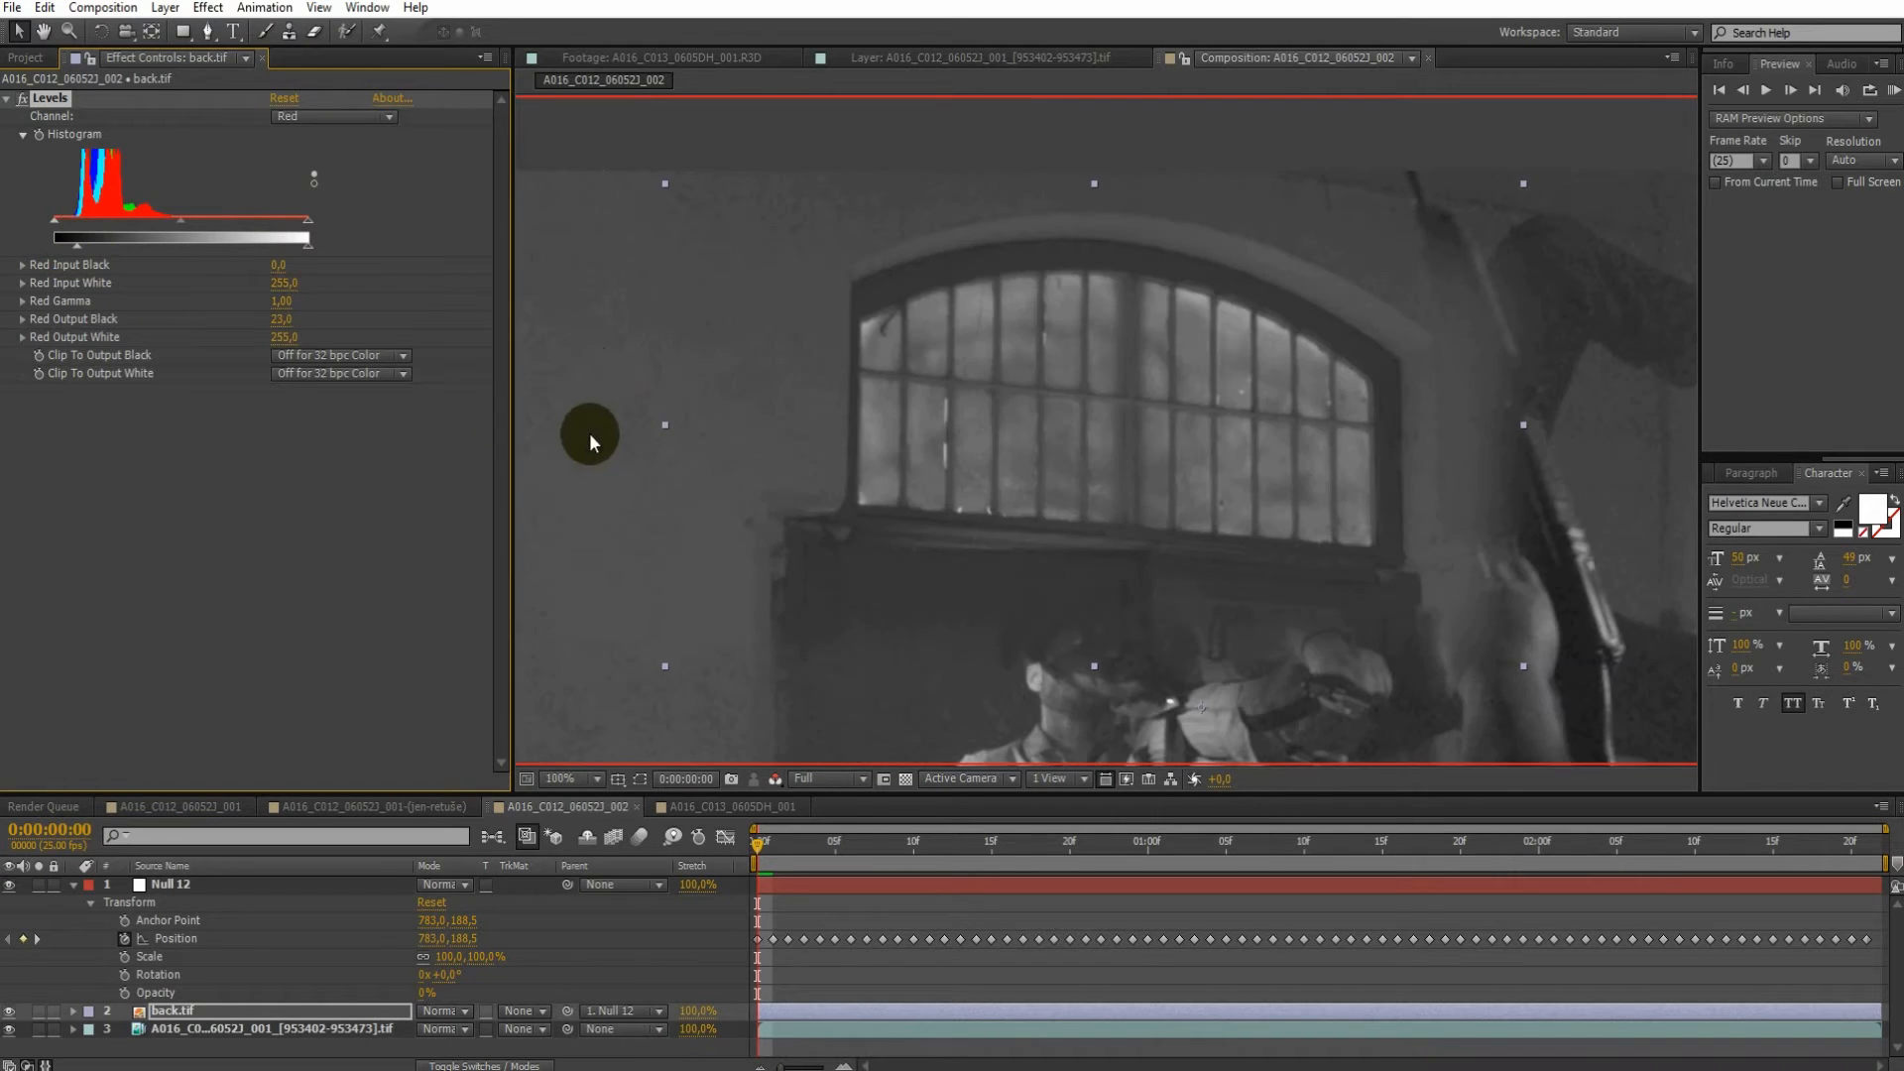
drag(81, 247, 80, 247)
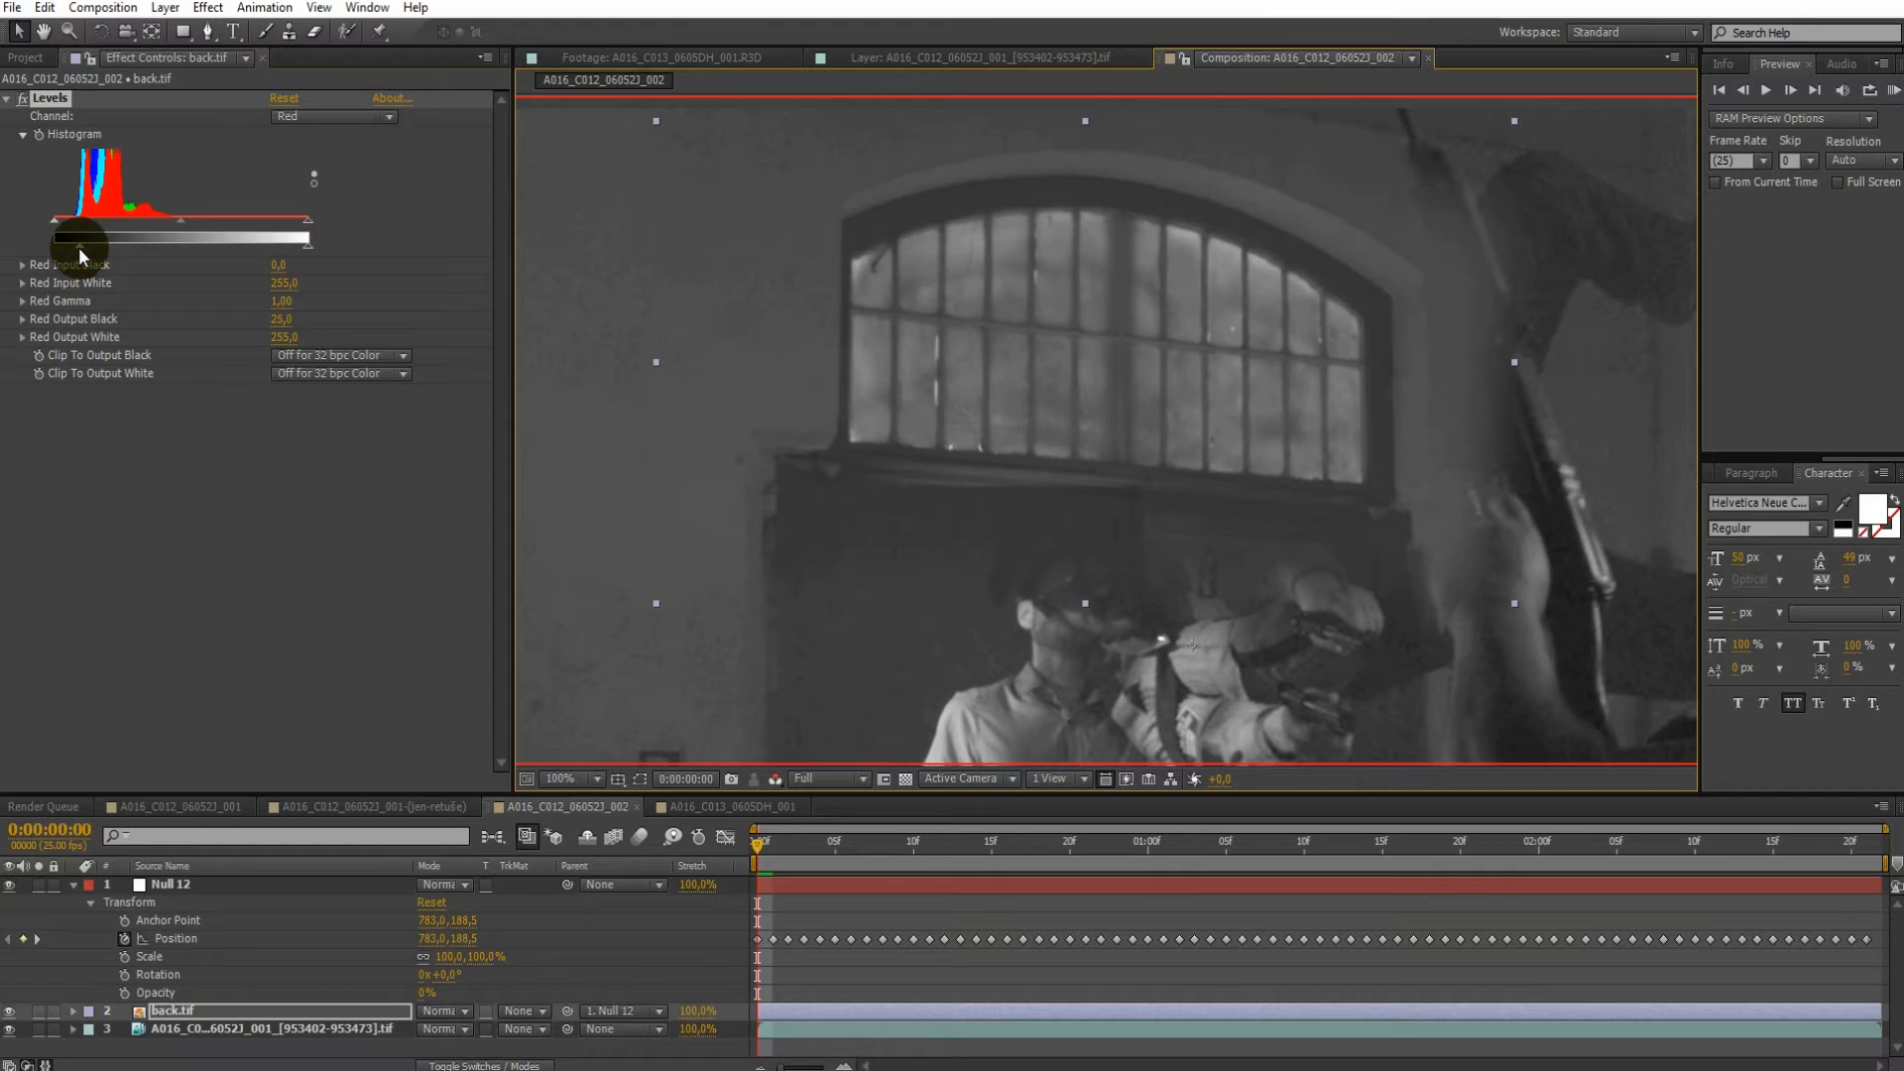
scroll(903, 384, down, 2)
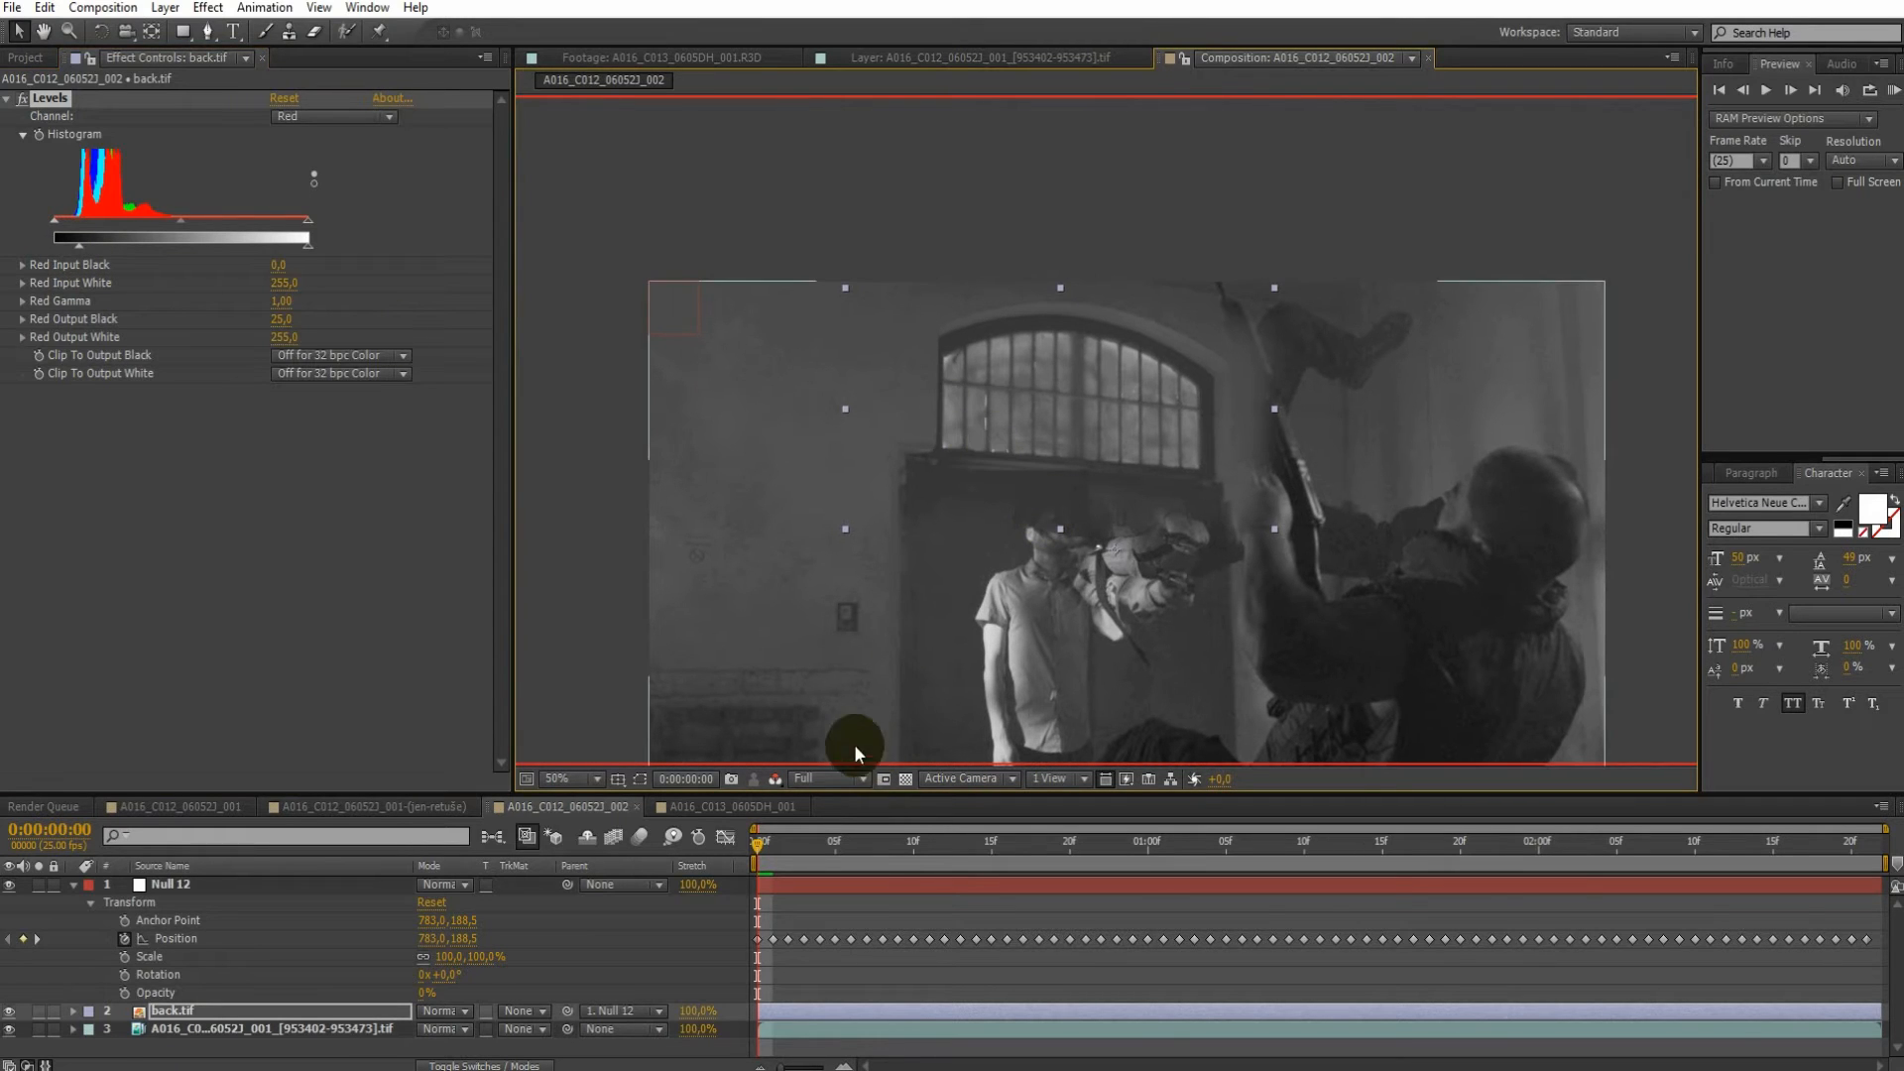
View the green channel and set Green Output Black to 26 in the patch's Levels
click(775, 780)
click(813, 859)
click(331, 117)
click(319, 187)
drag(61, 247, 67, 242)
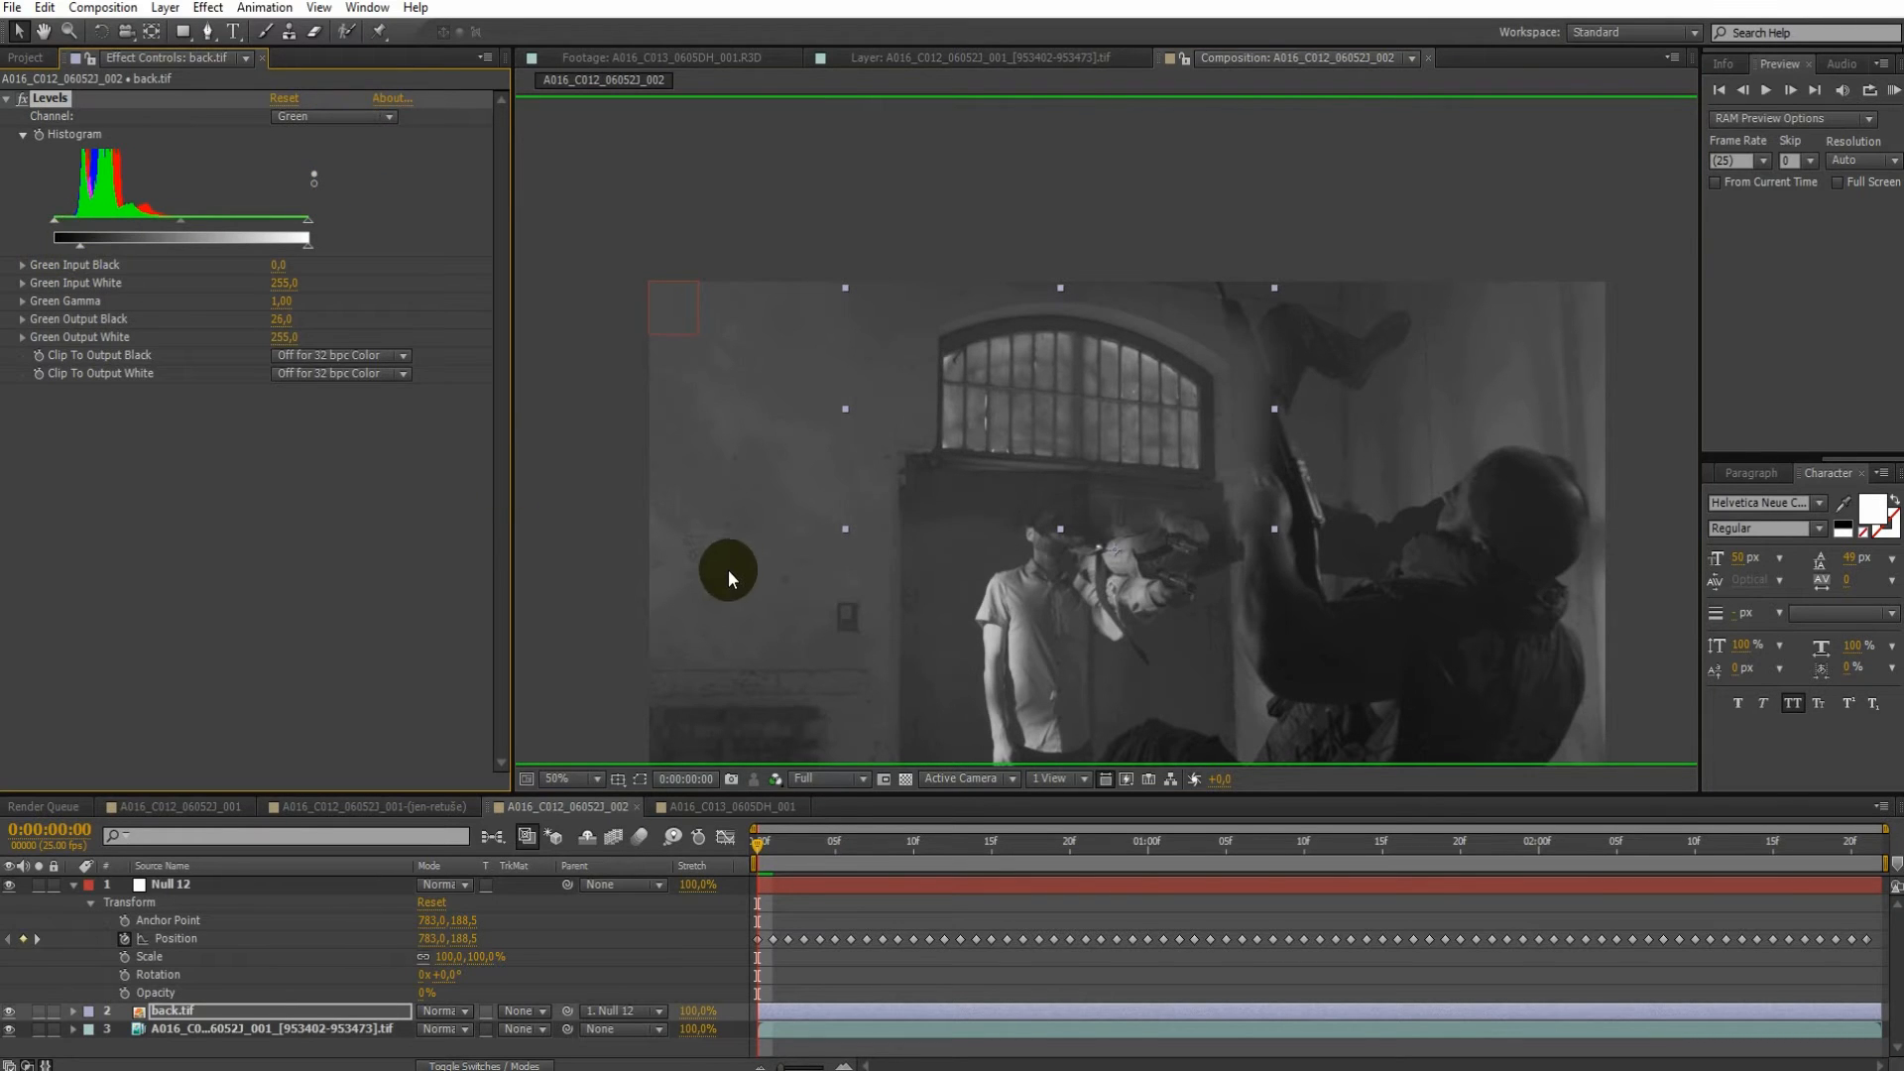
View the blue channel and set Blue Output Black to 29 and Blue Output White to 247 in the patch's Levels
click(775, 780)
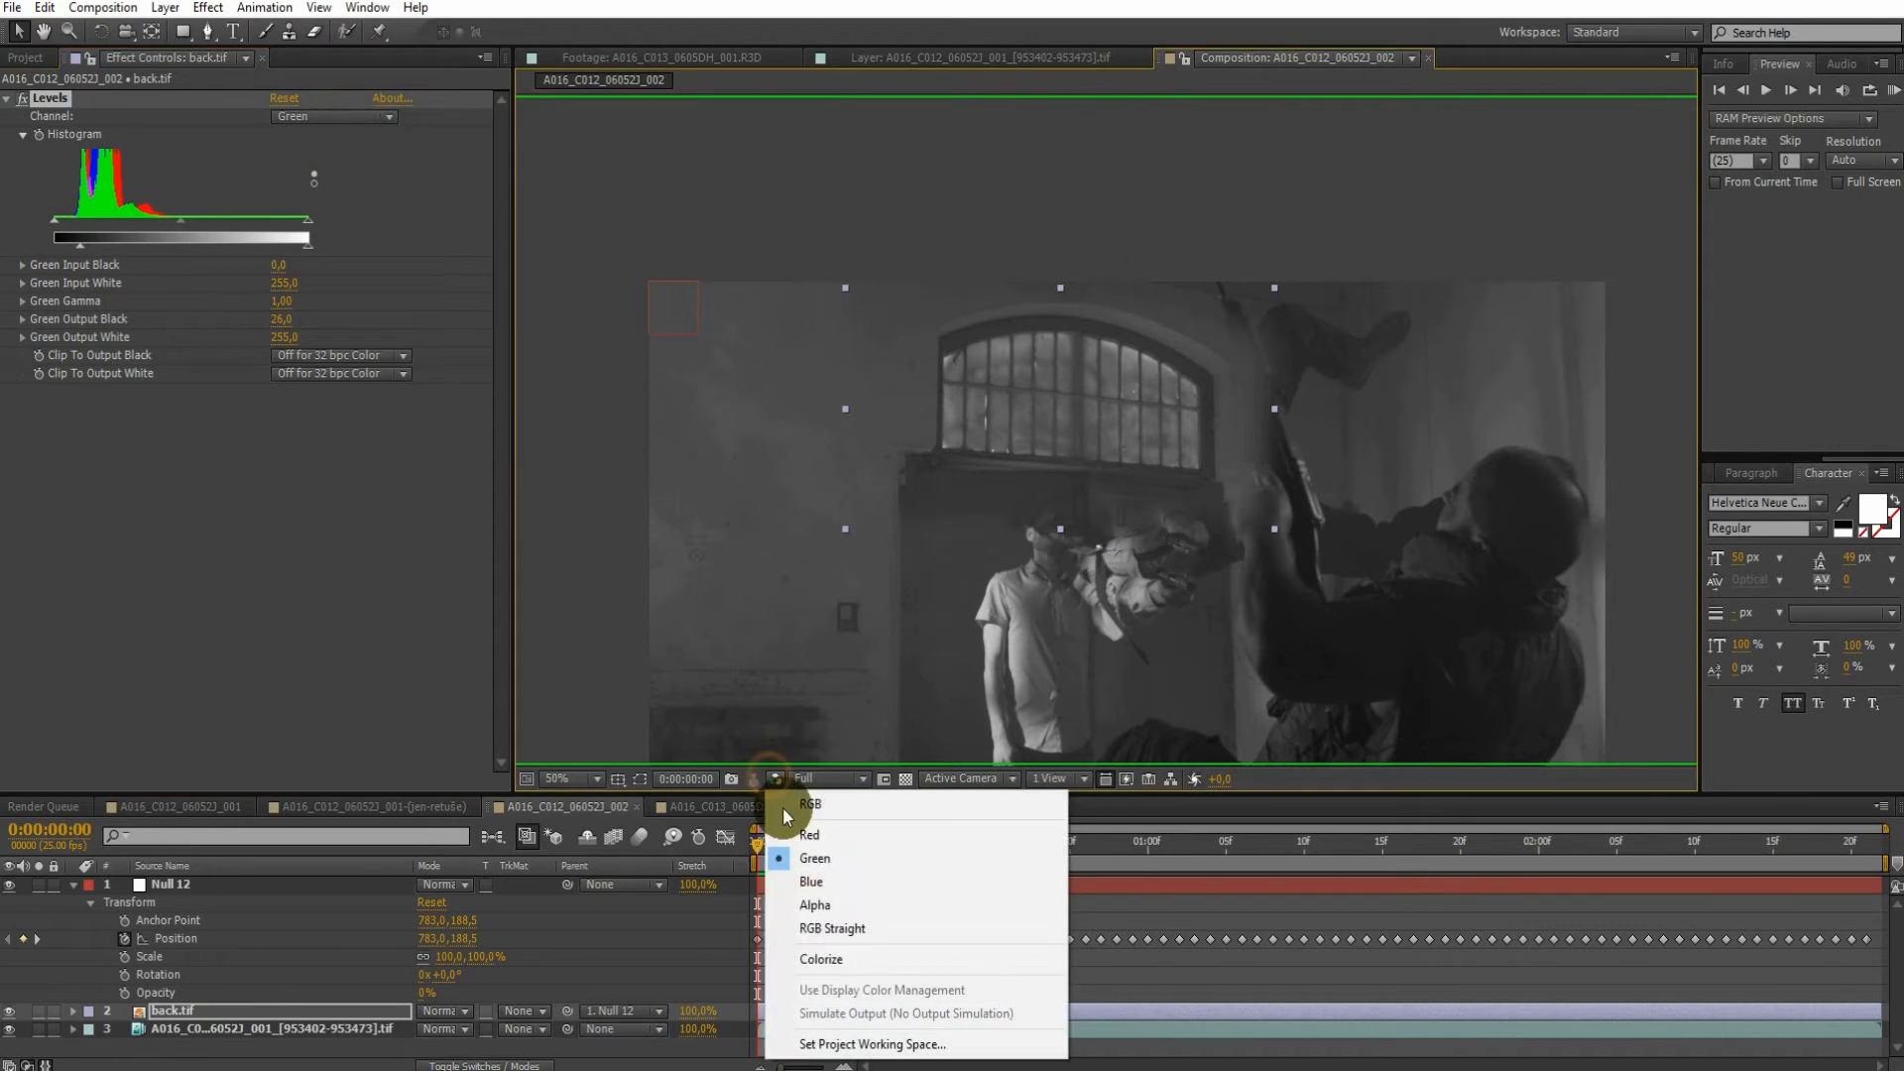
click(811, 882)
click(347, 116)
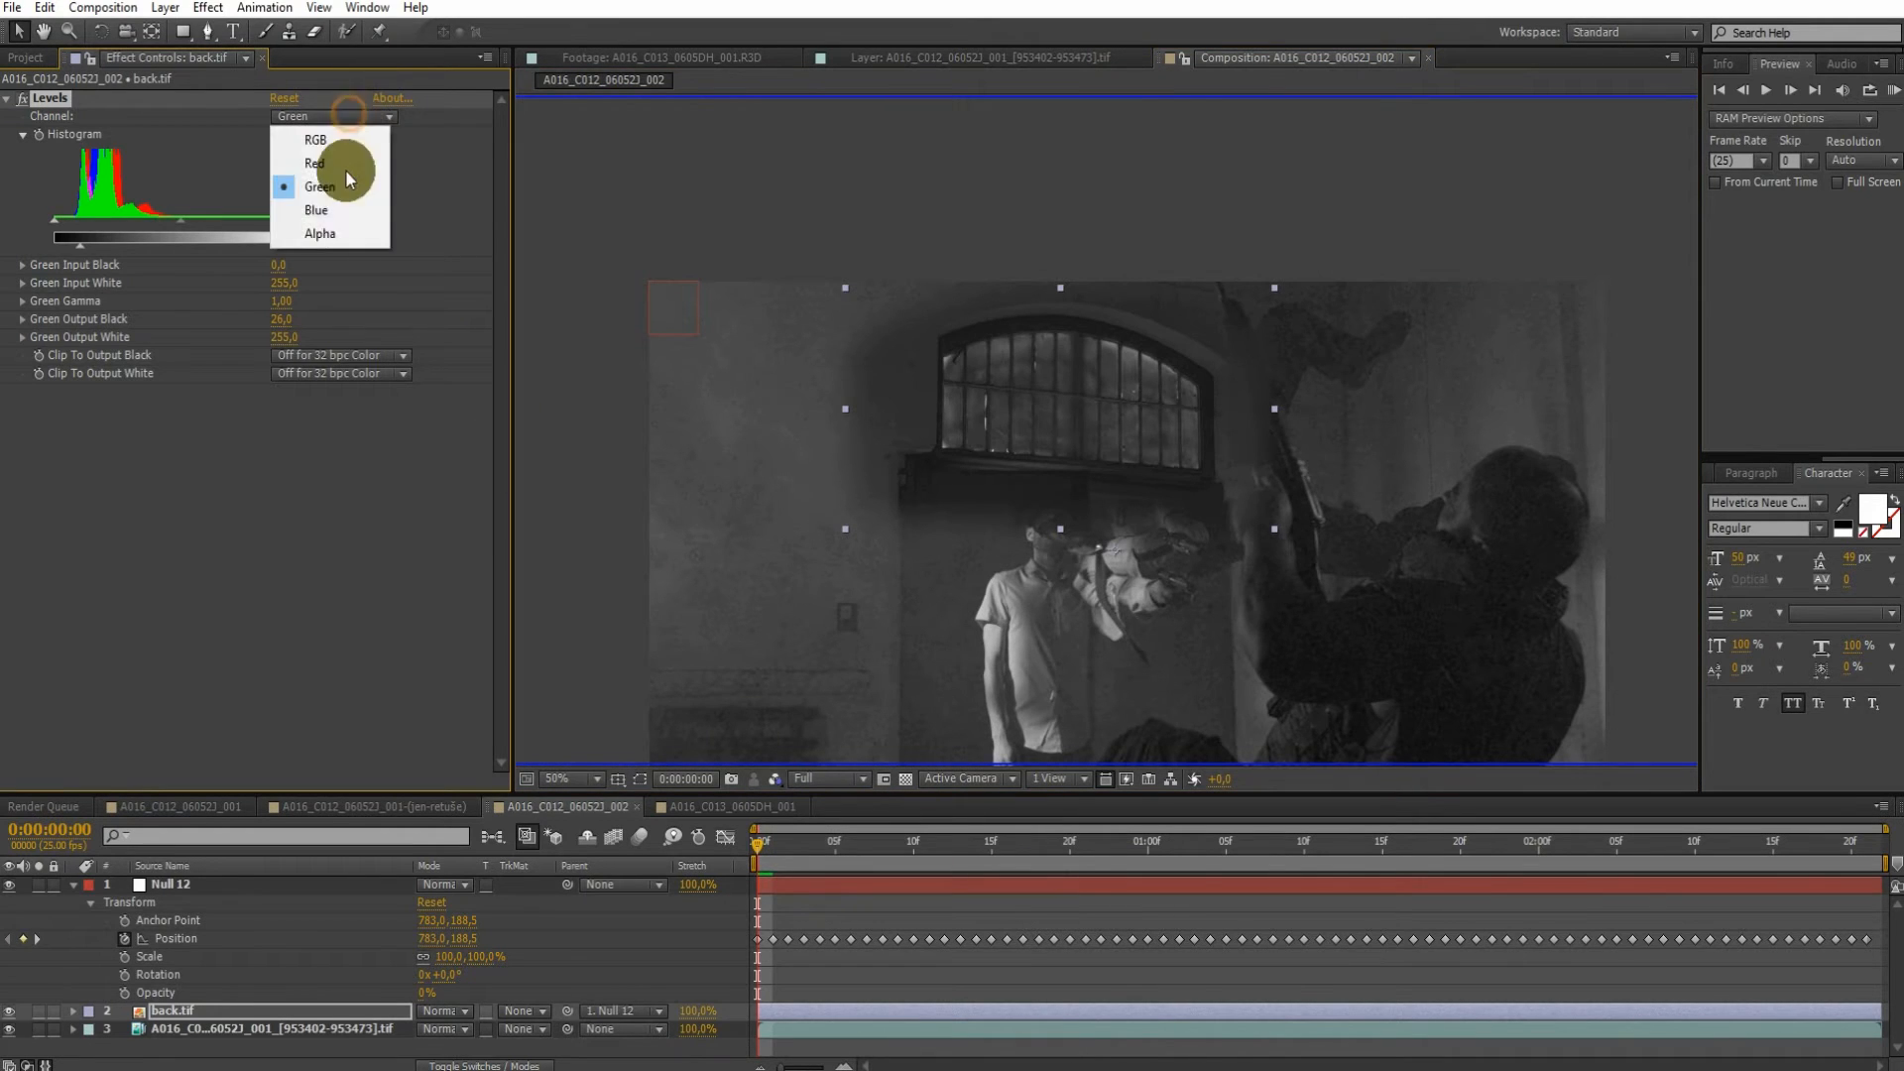
drag(58, 247, 72, 247)
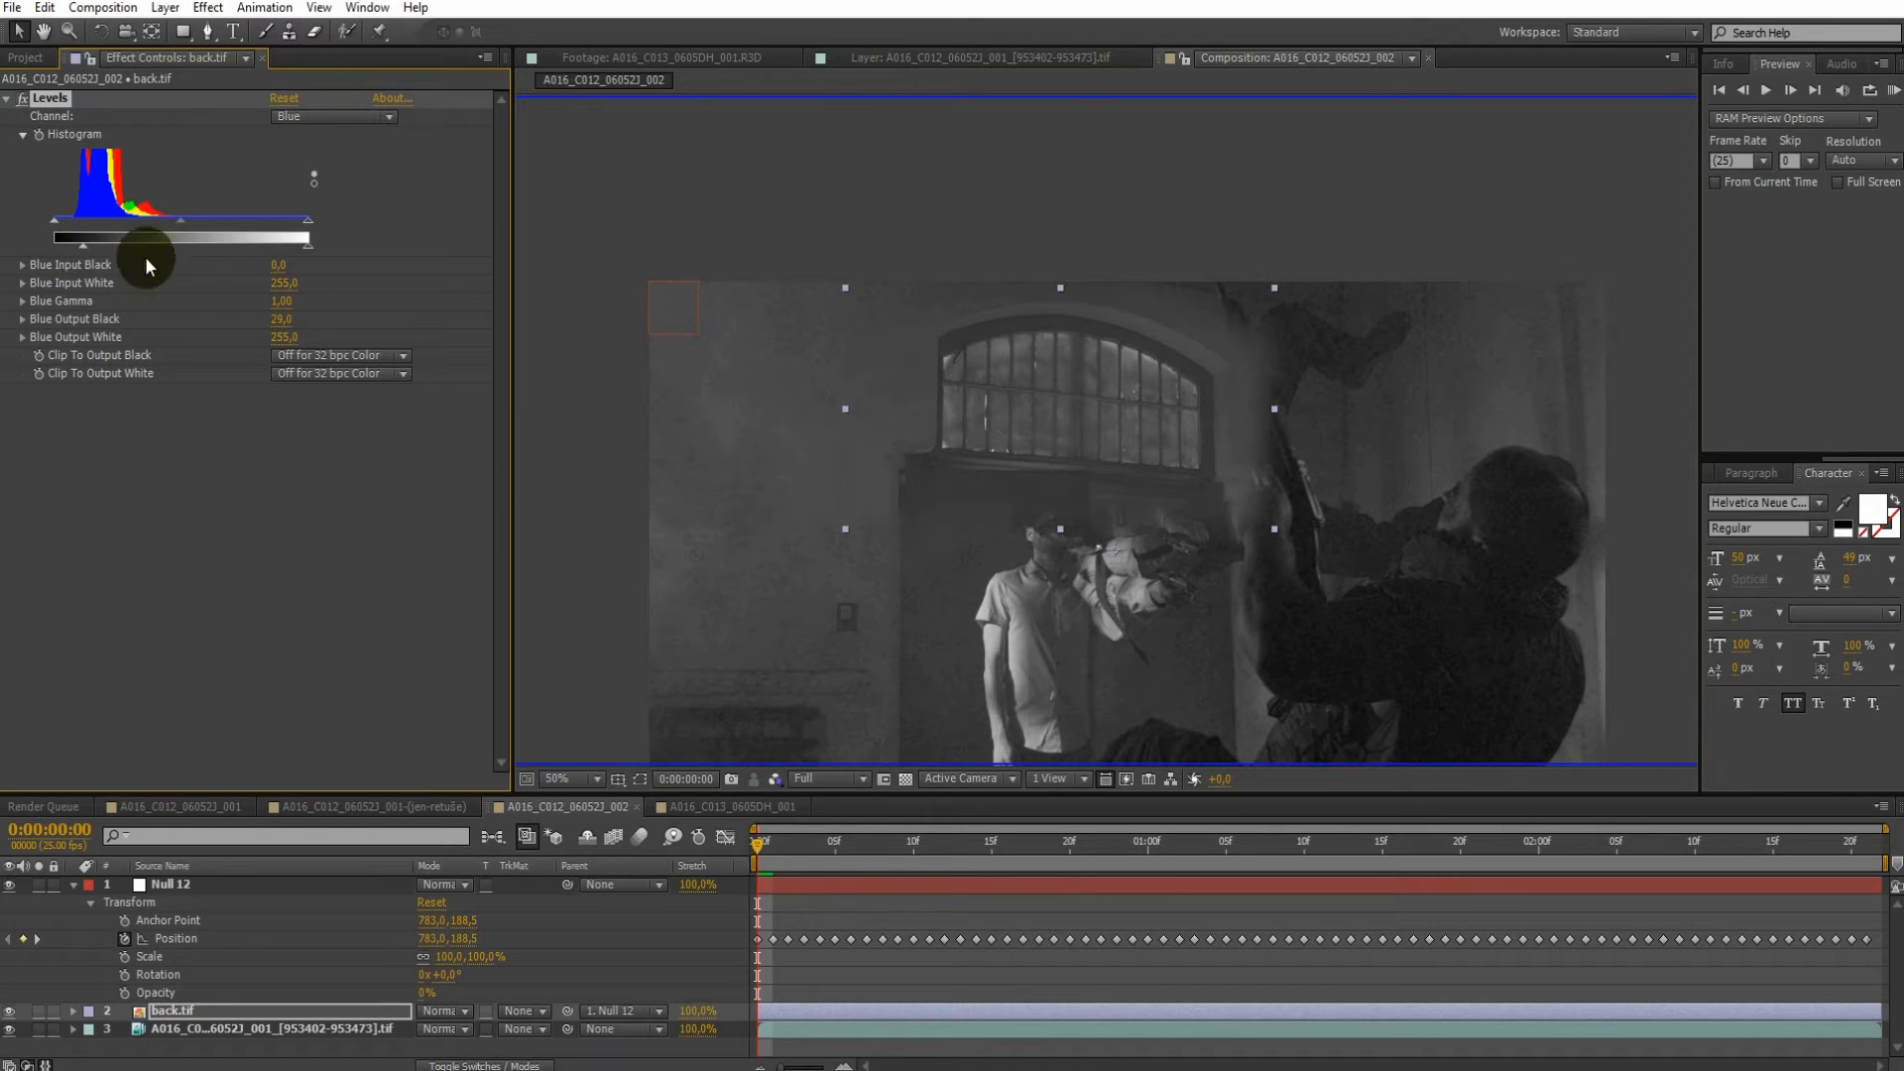
drag(309, 246, 300, 248)
click(777, 782)
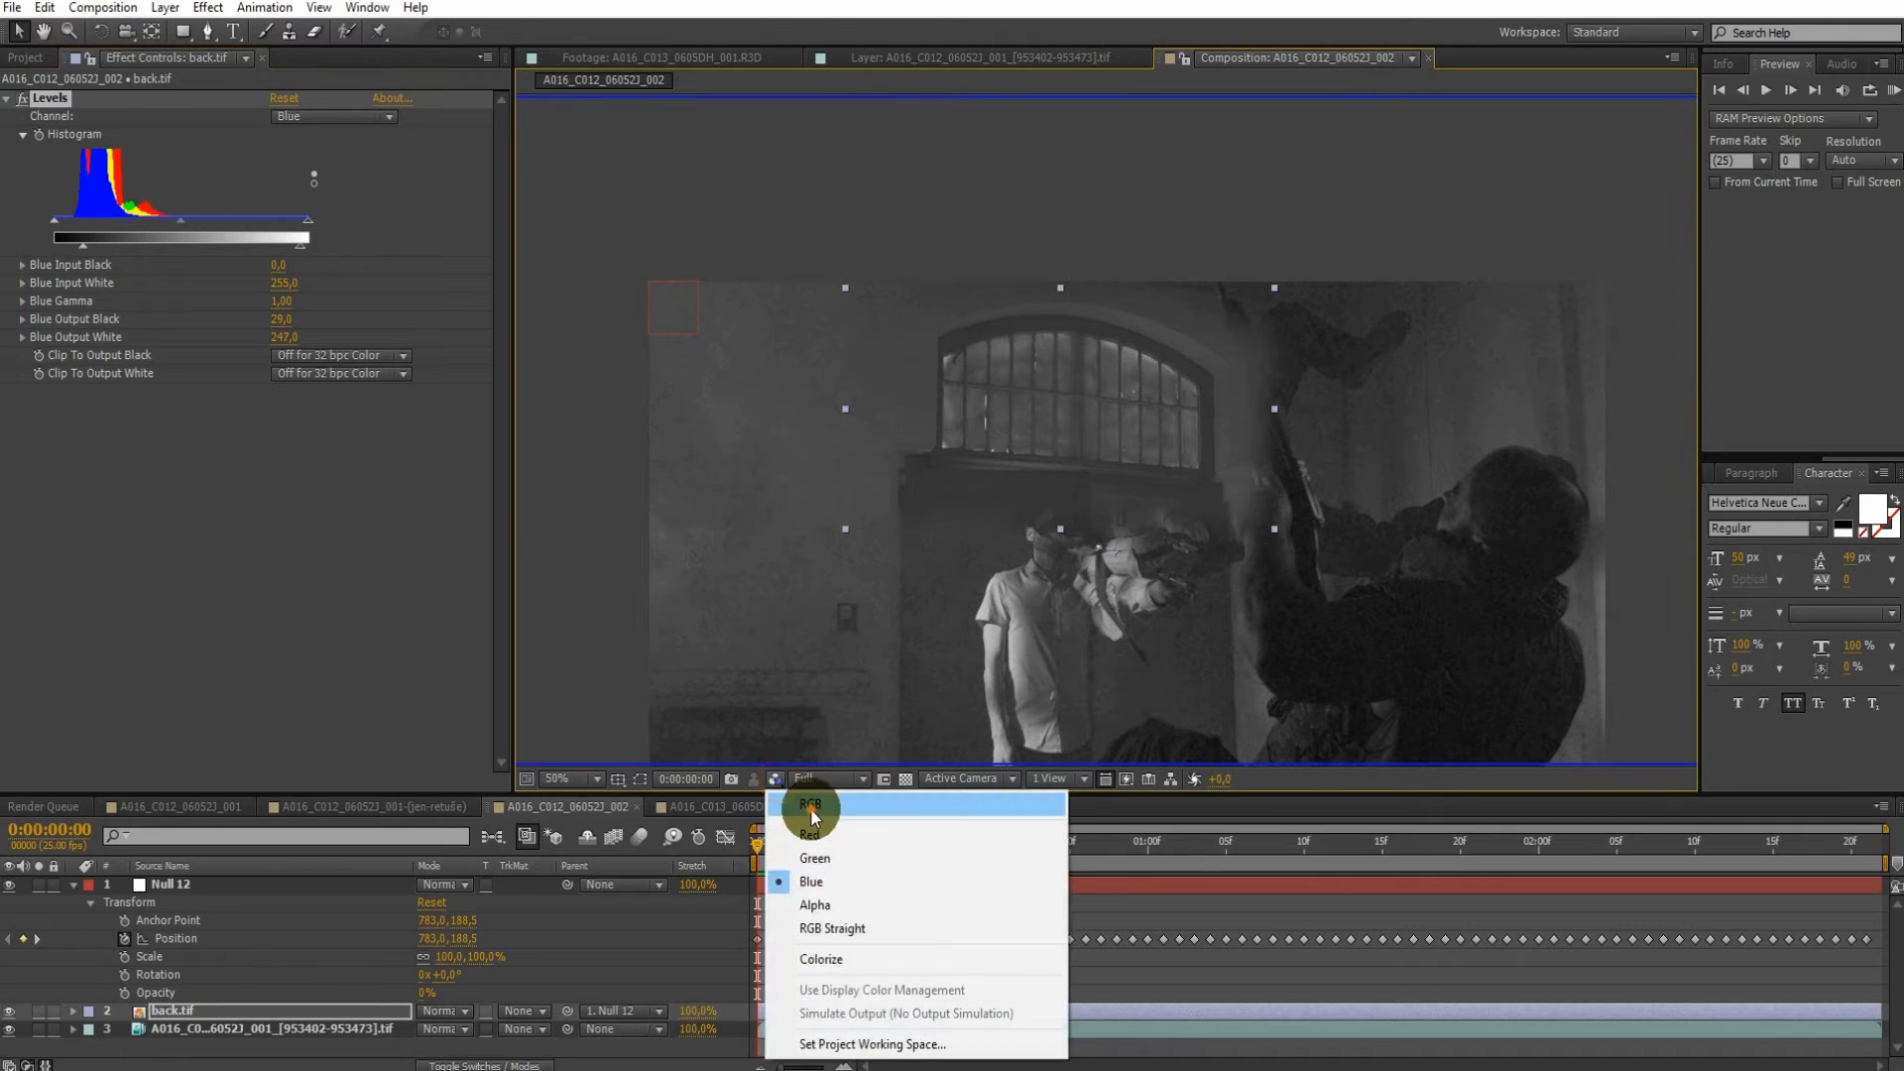
Return the viewer to full RGB color and inspect how the window patch blends with the footage
click(813, 810)
scroll(974, 596, up, 1)
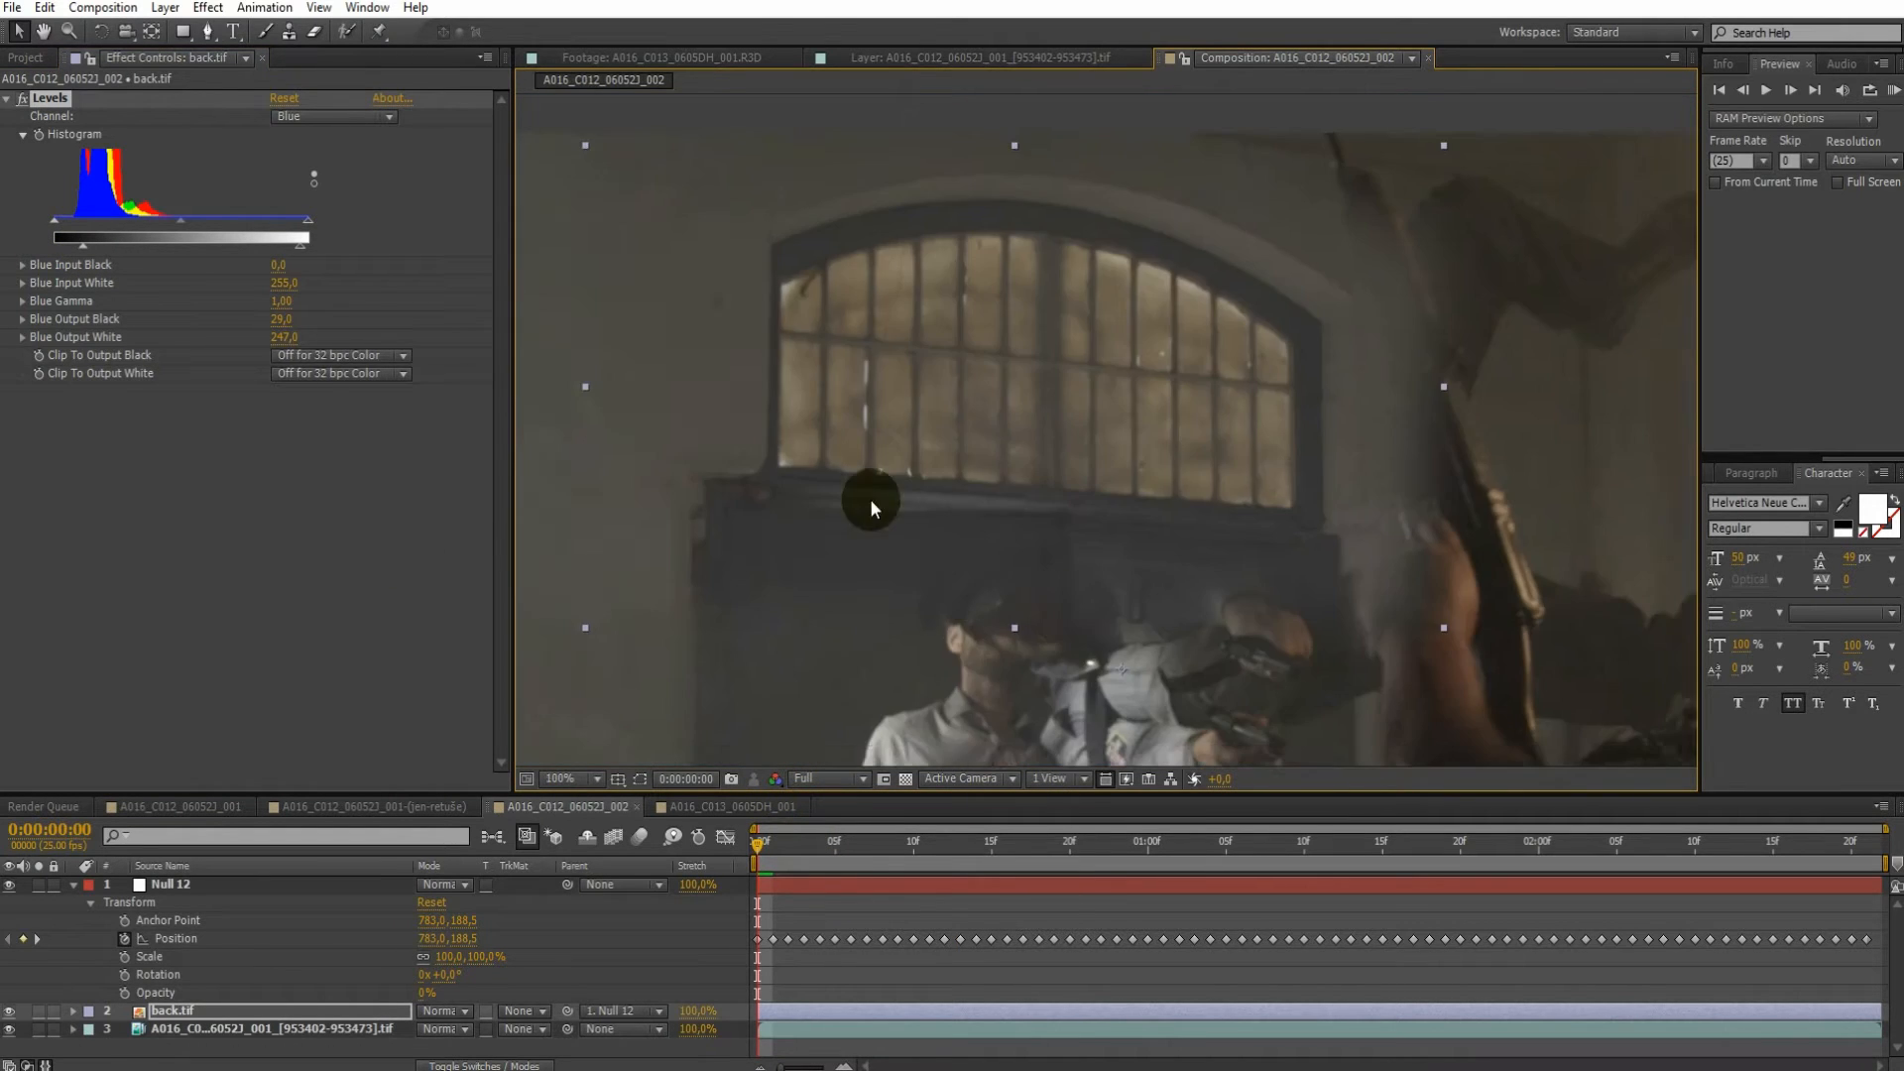
drag(611, 248, 827, 370)
scroll(1135, 551, down, 1)
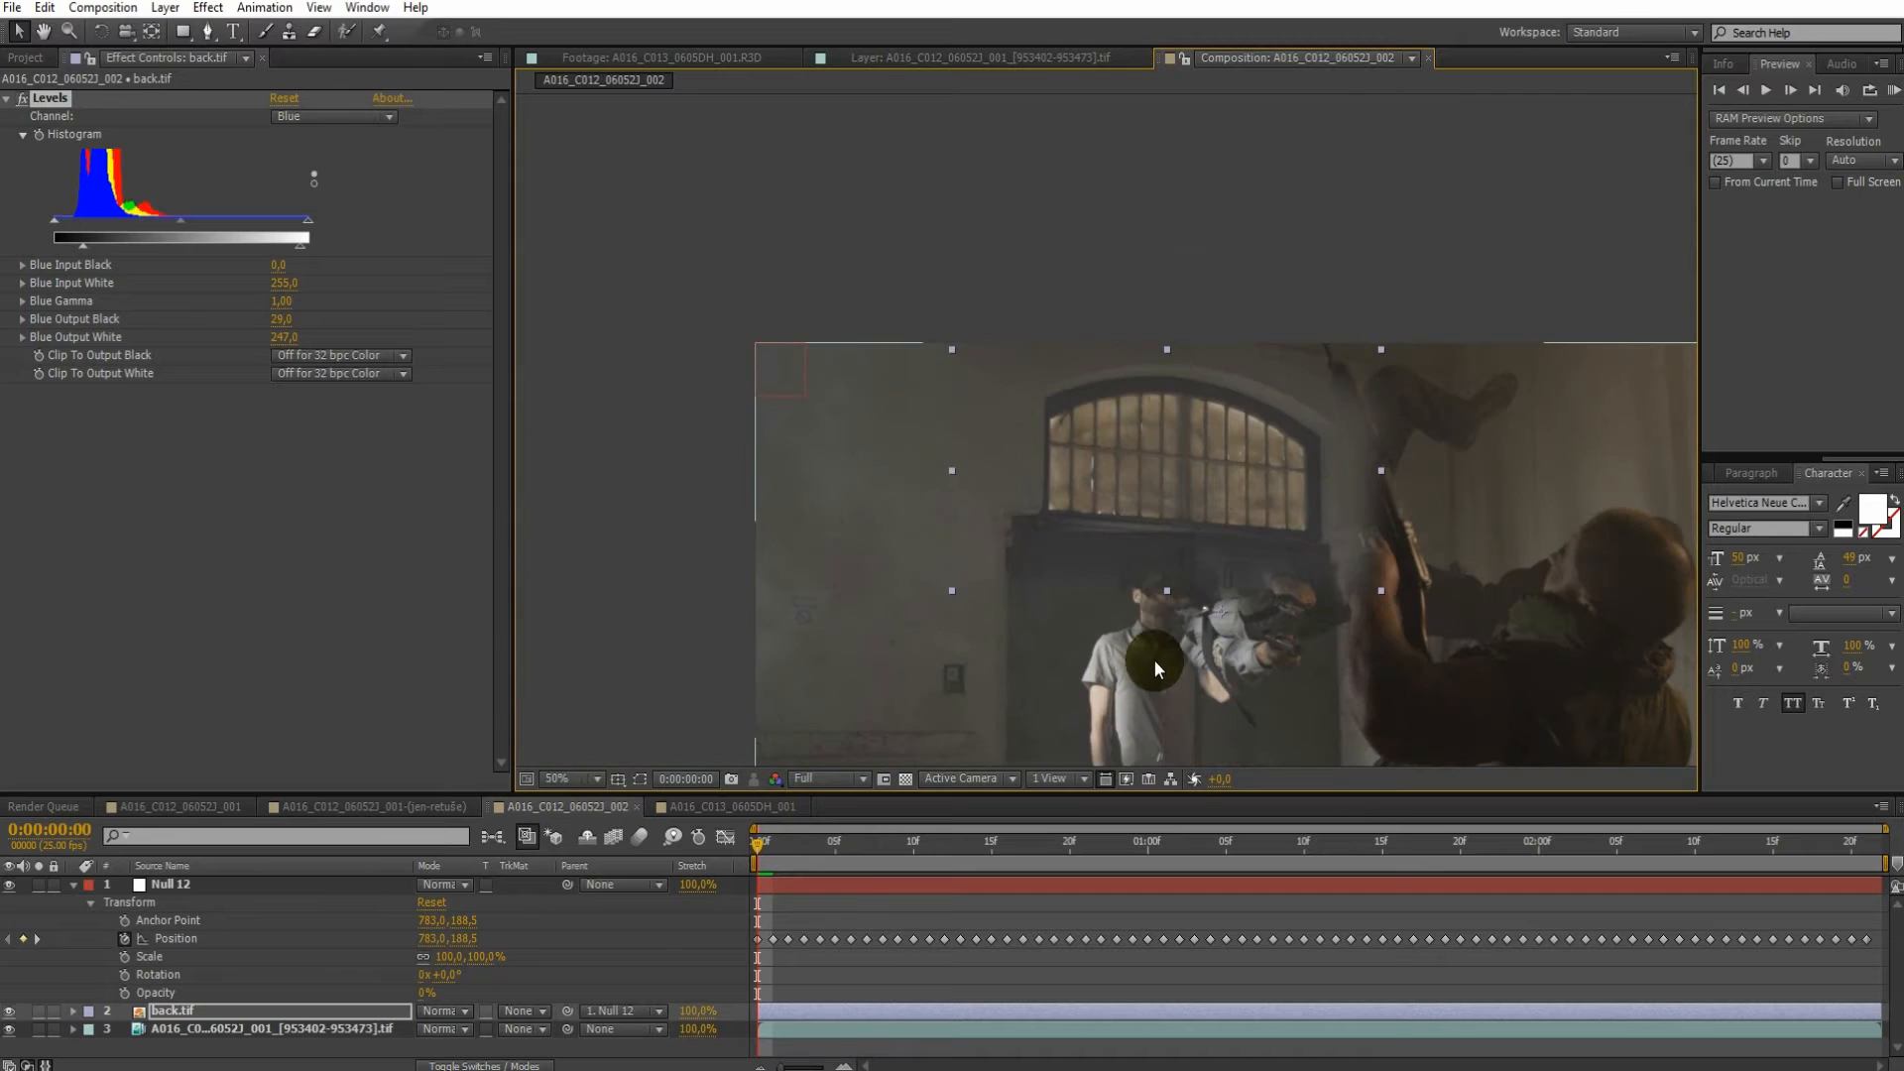
Apply SA Color Finesse 3 to the back.tif layer and set its RGB Master Red Gain and Blue Gain to 0.99
click(208, 8)
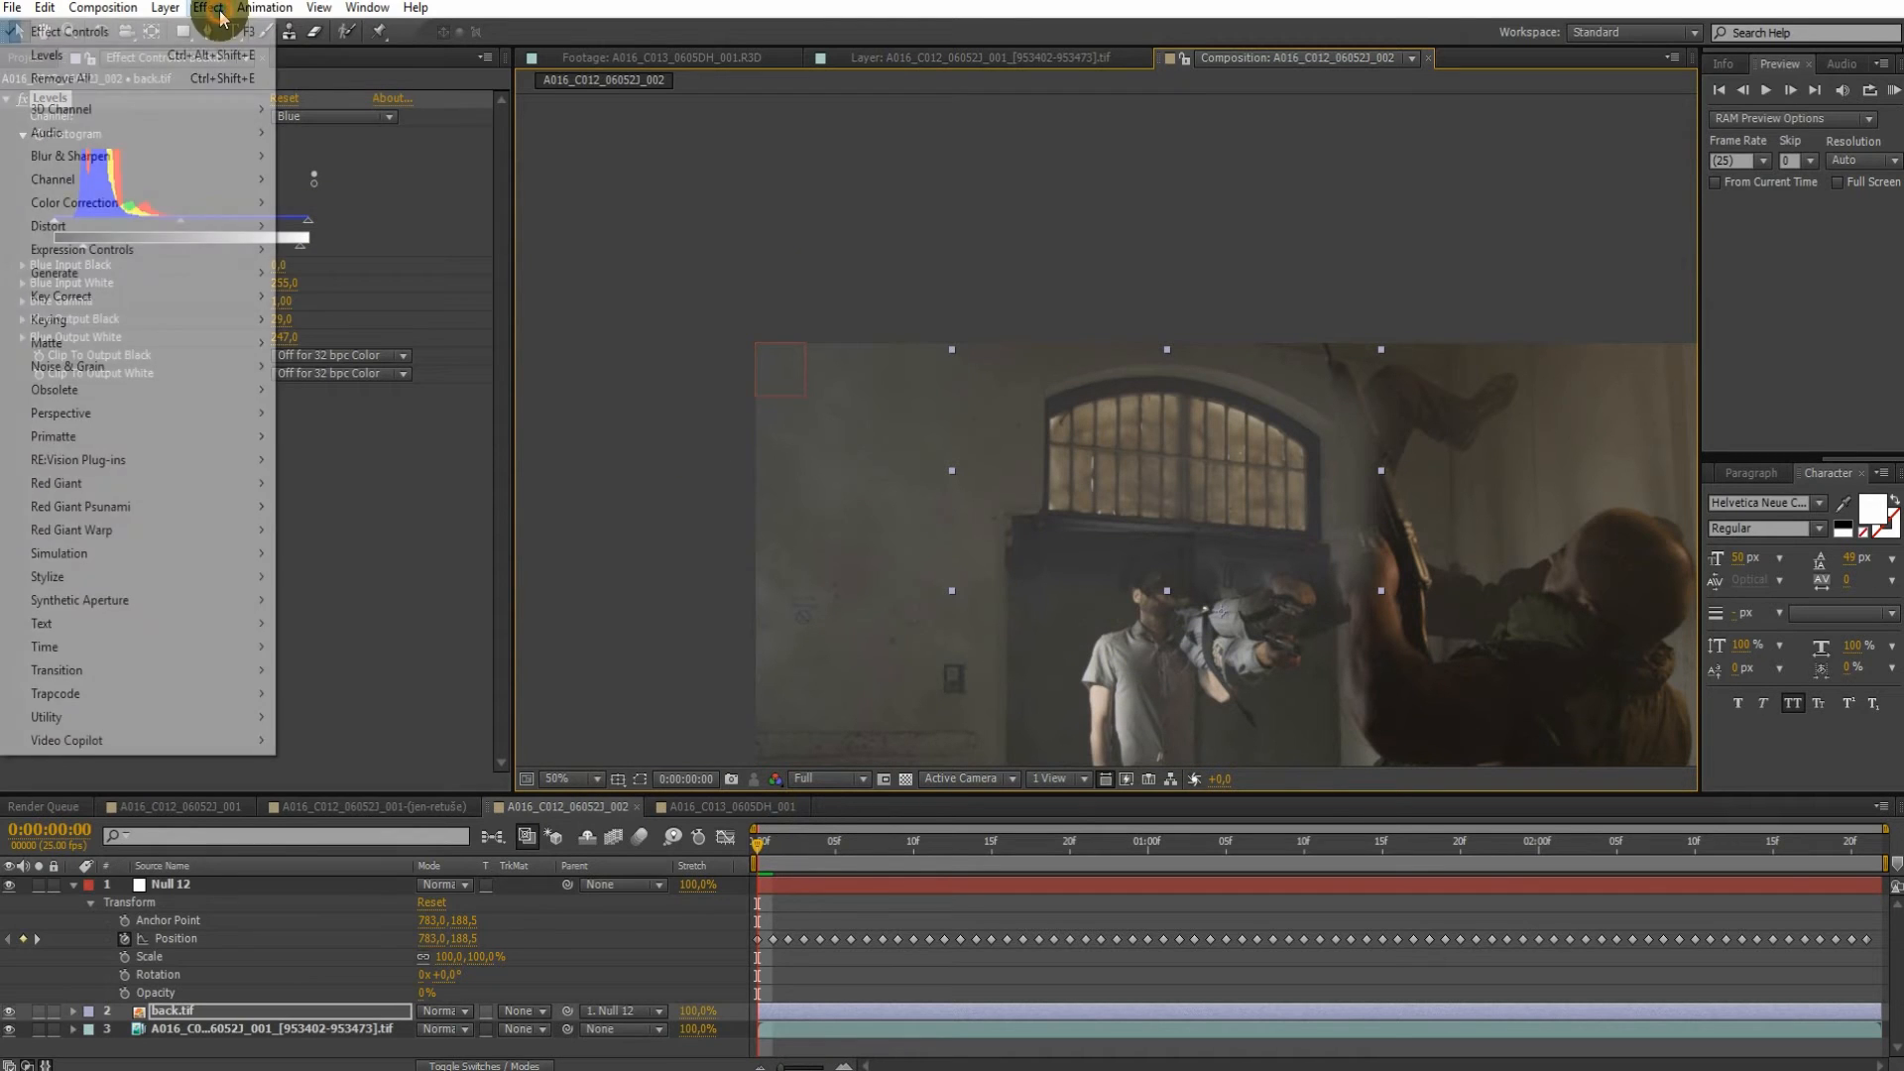
mouse_move(107, 613)
click(352, 600)
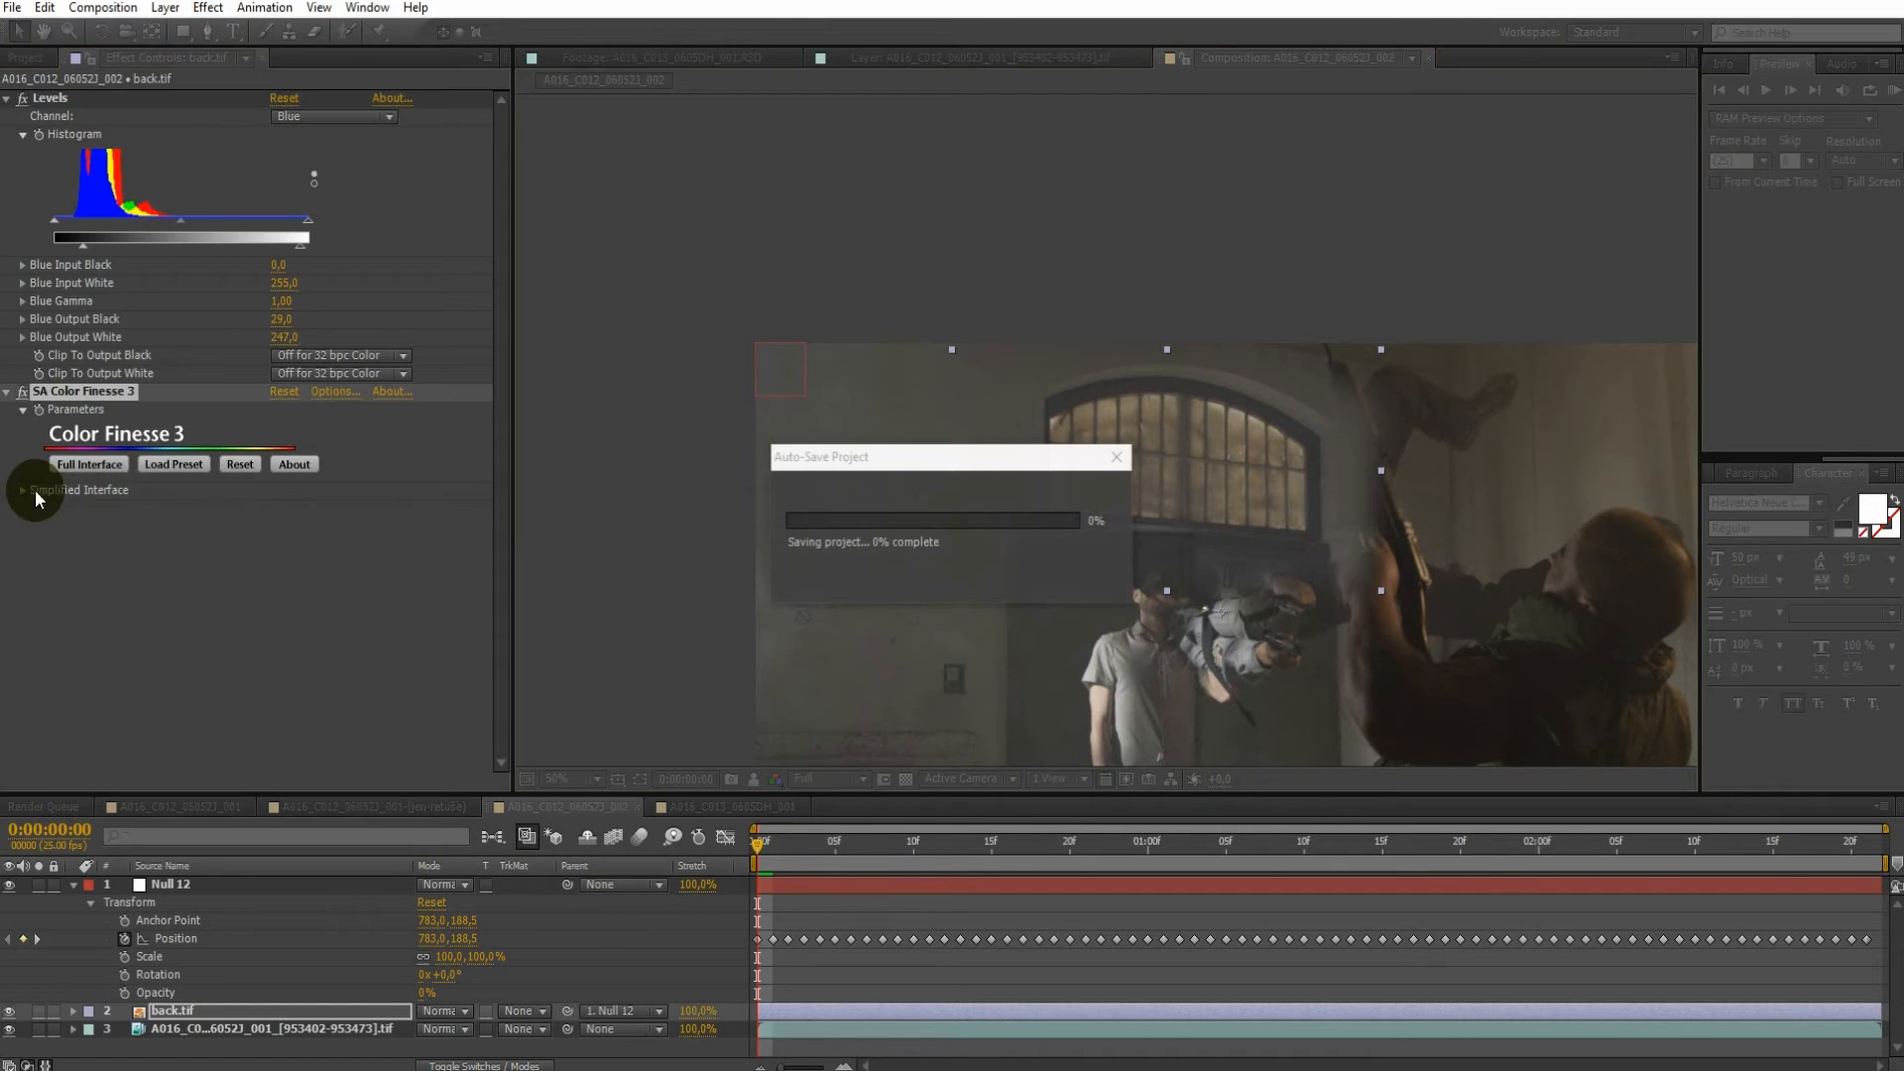
click(26, 490)
scroll(212, 506, down, 10)
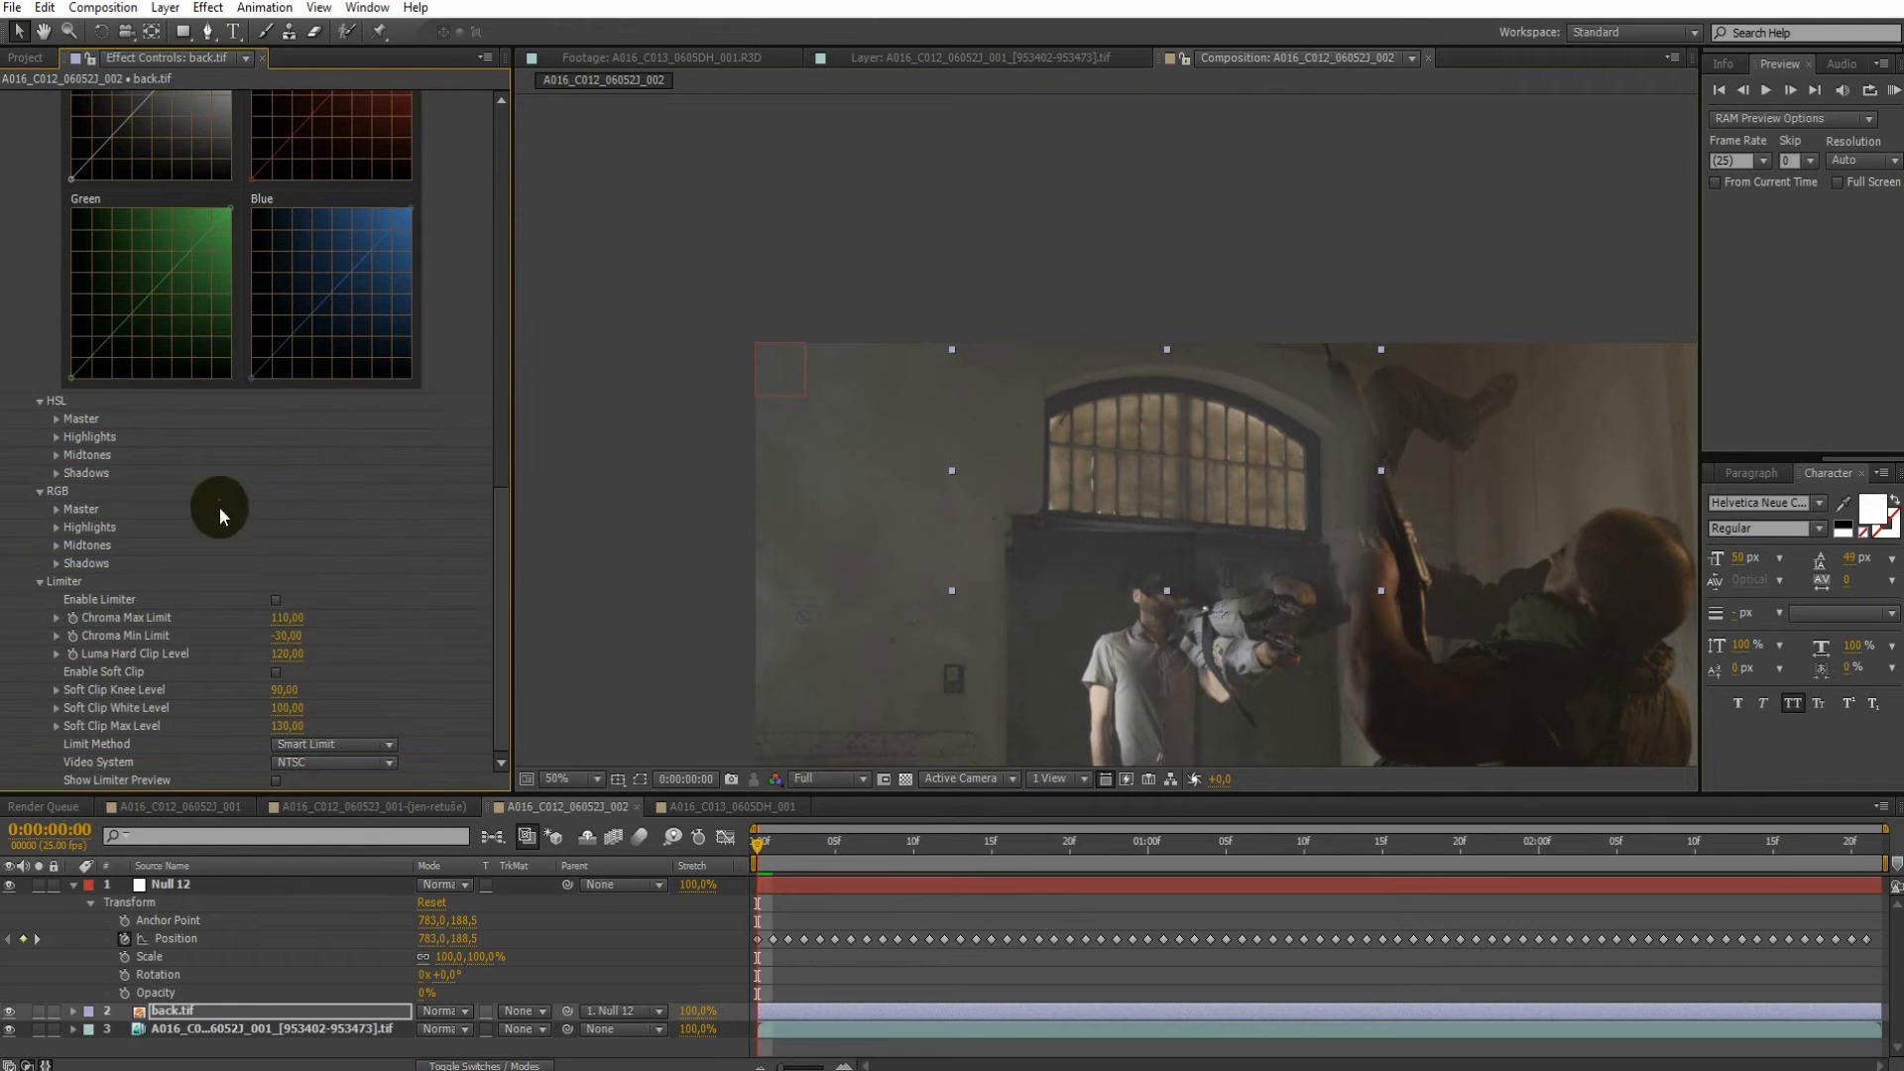
click(58, 516)
scroll(701, 496, up, 2)
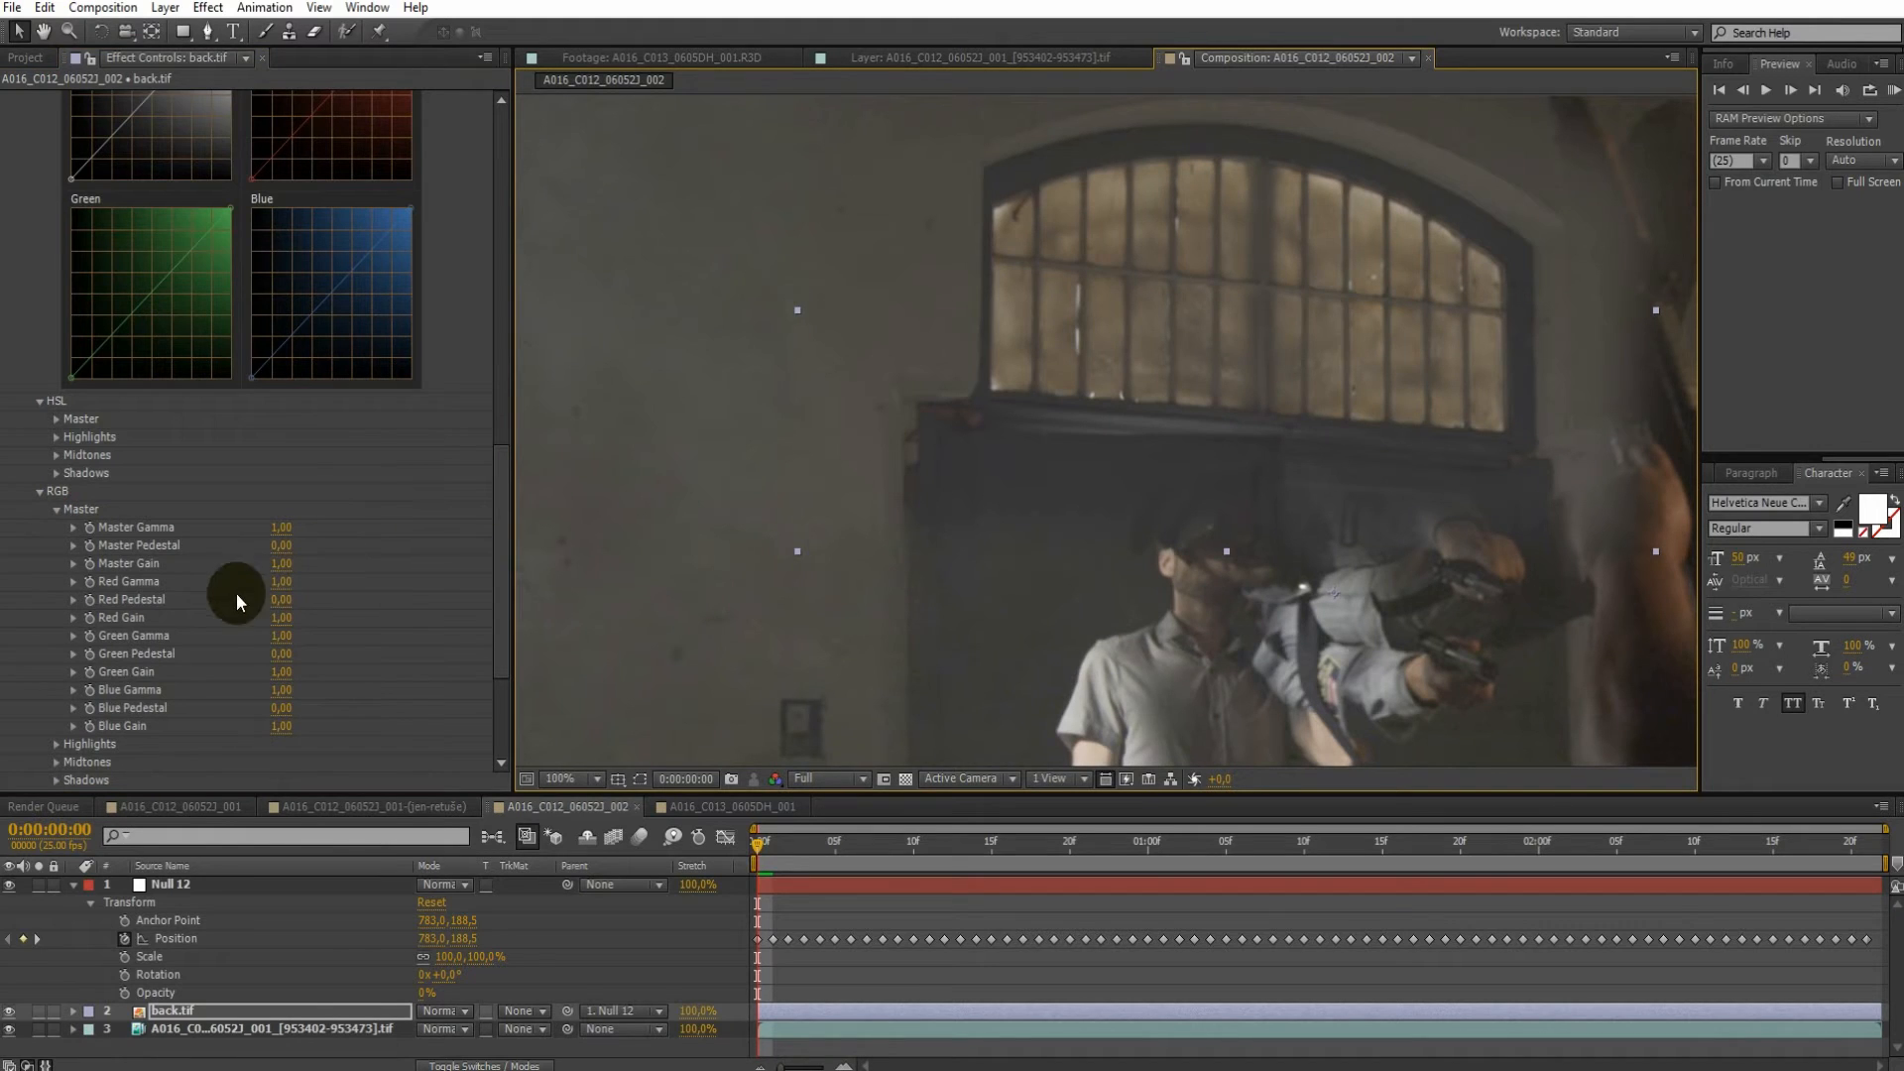
click(283, 727)
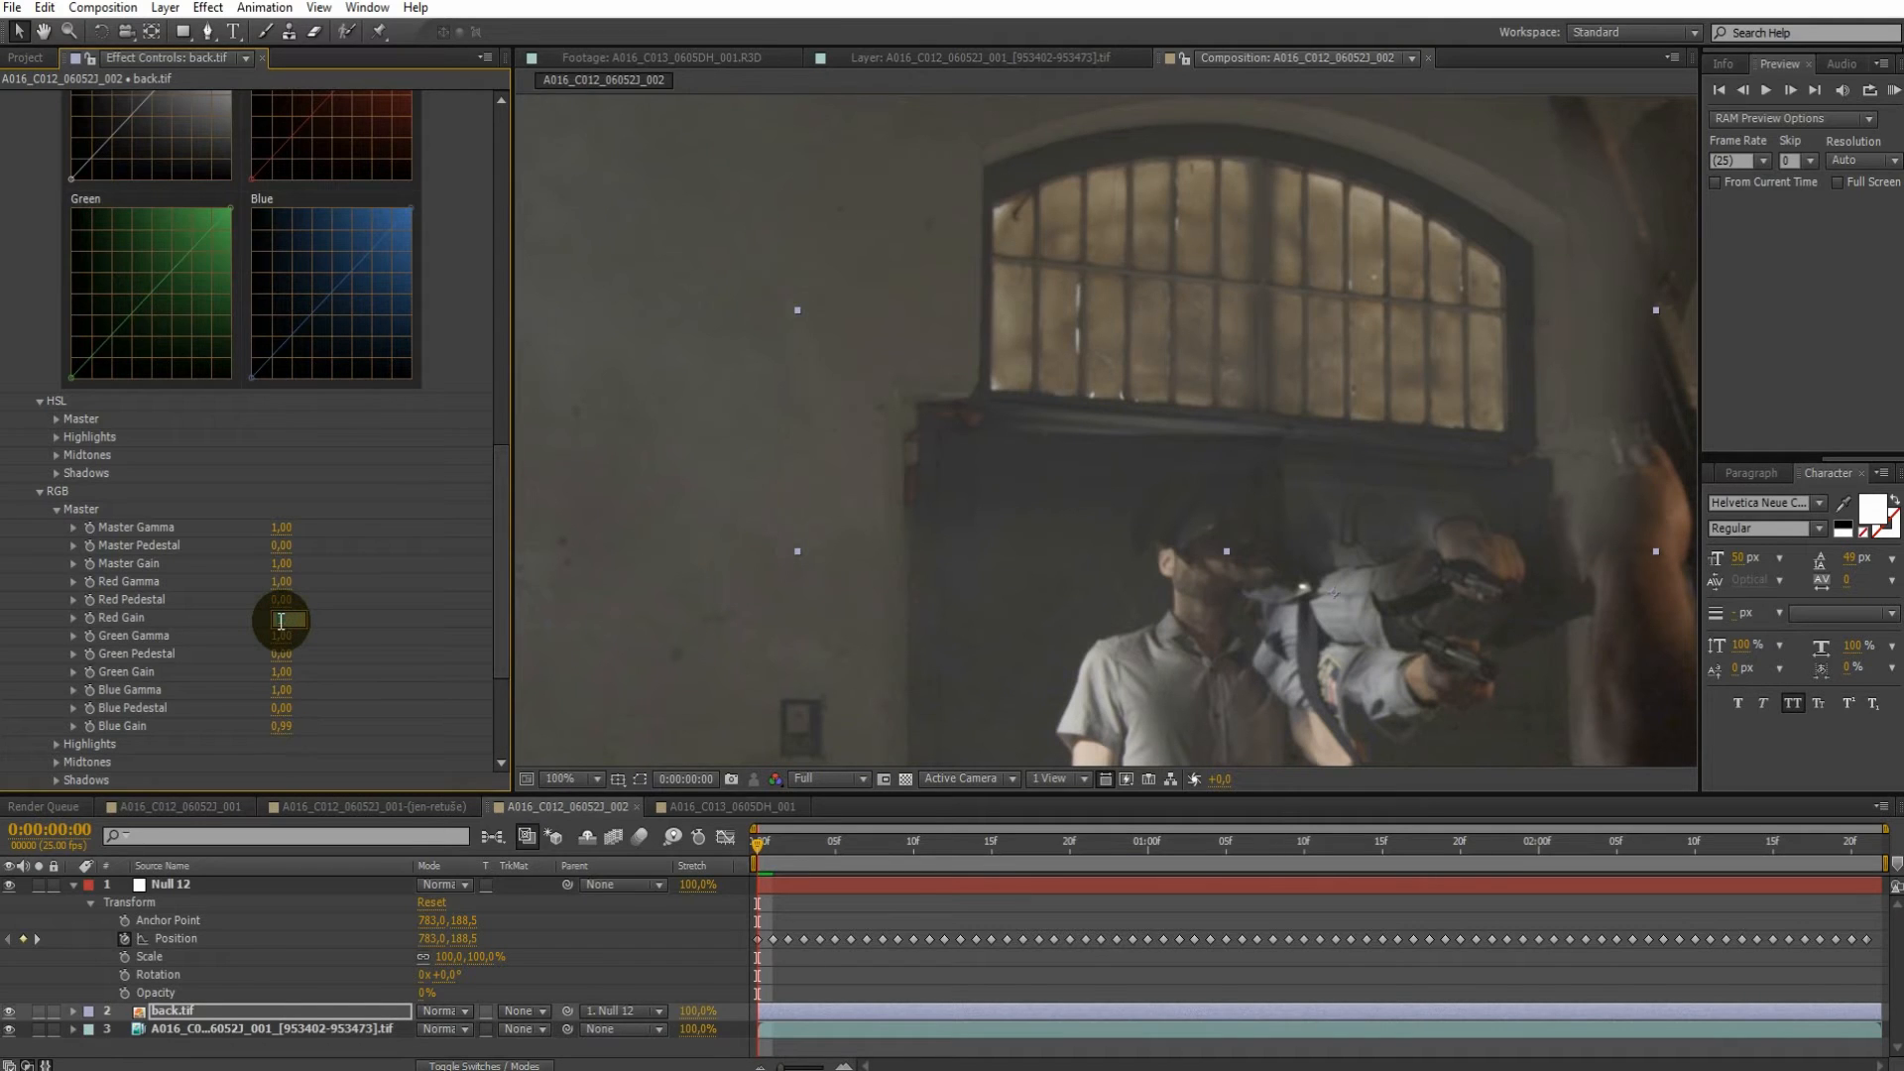
scroll(914, 149, down, 1)
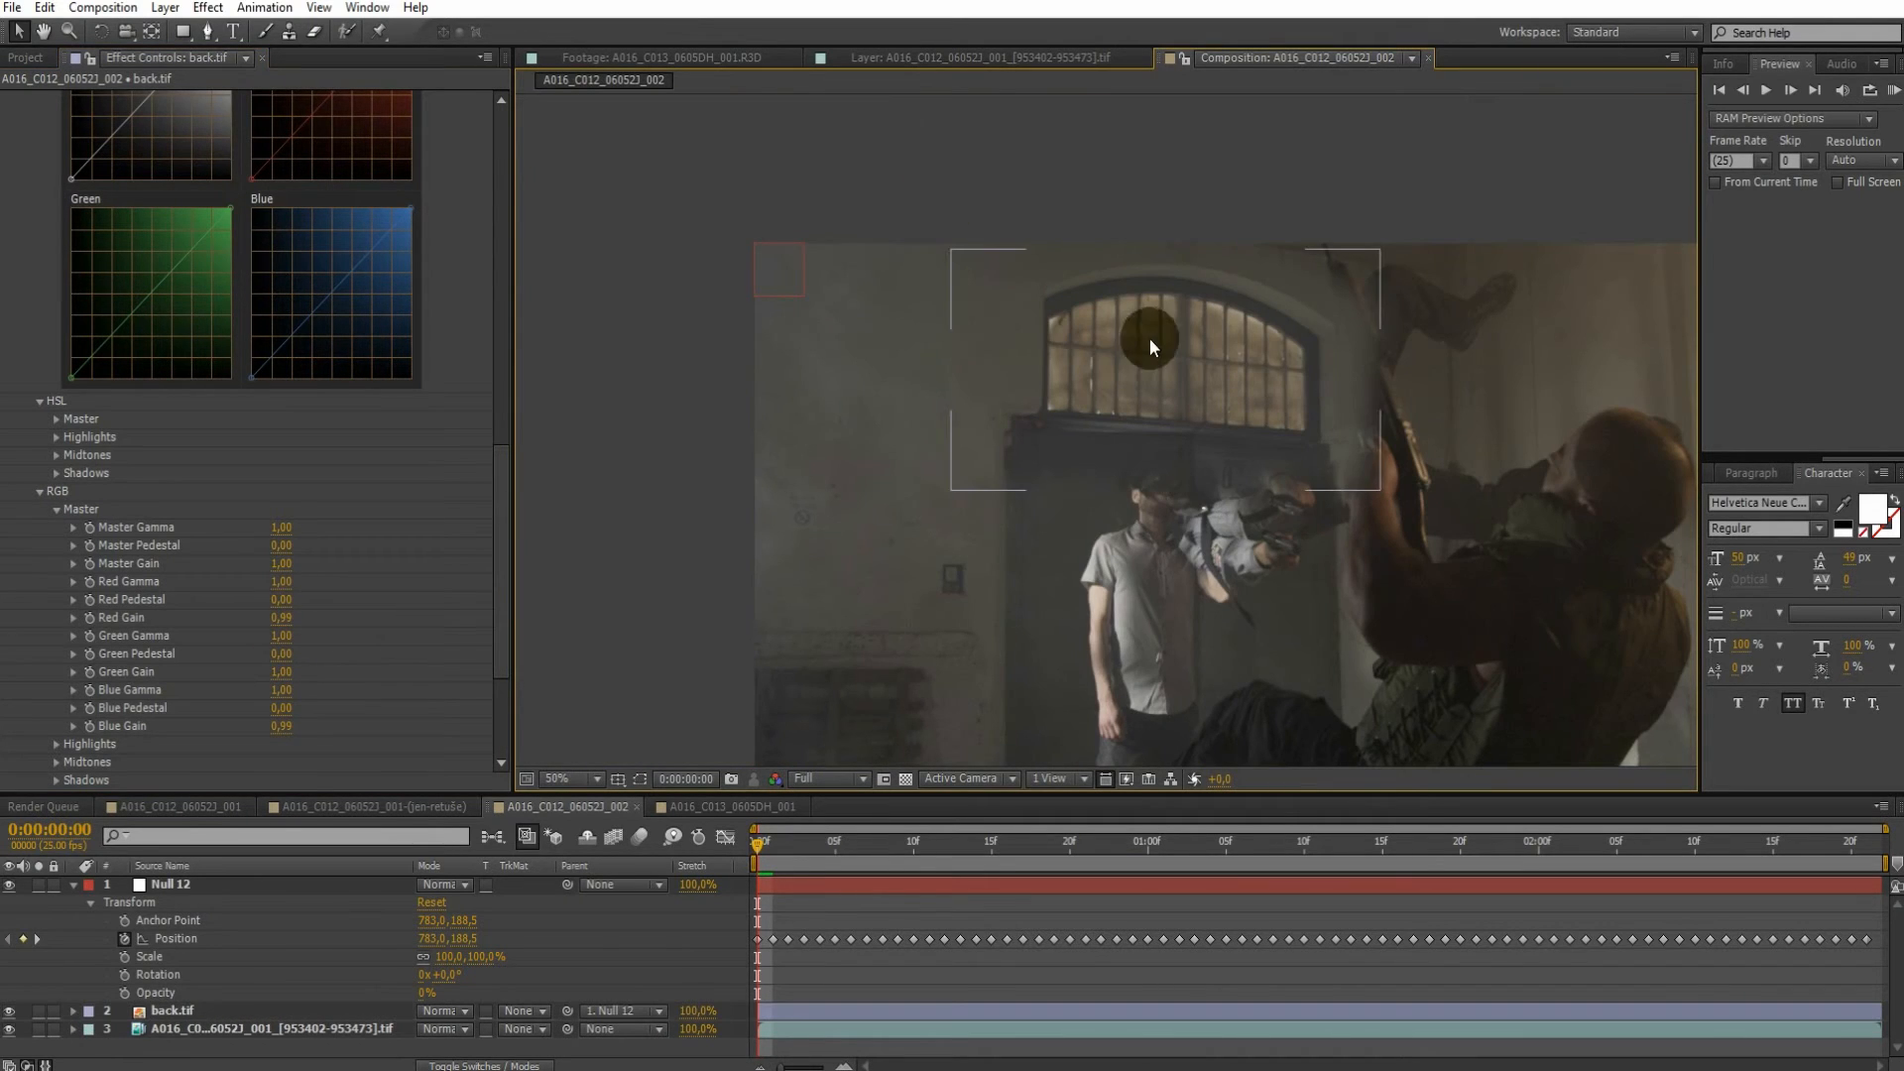
Collapse the Color Finesse 3 and Levels settings of the back.tif layer
scroll(437, 395, up, 10)
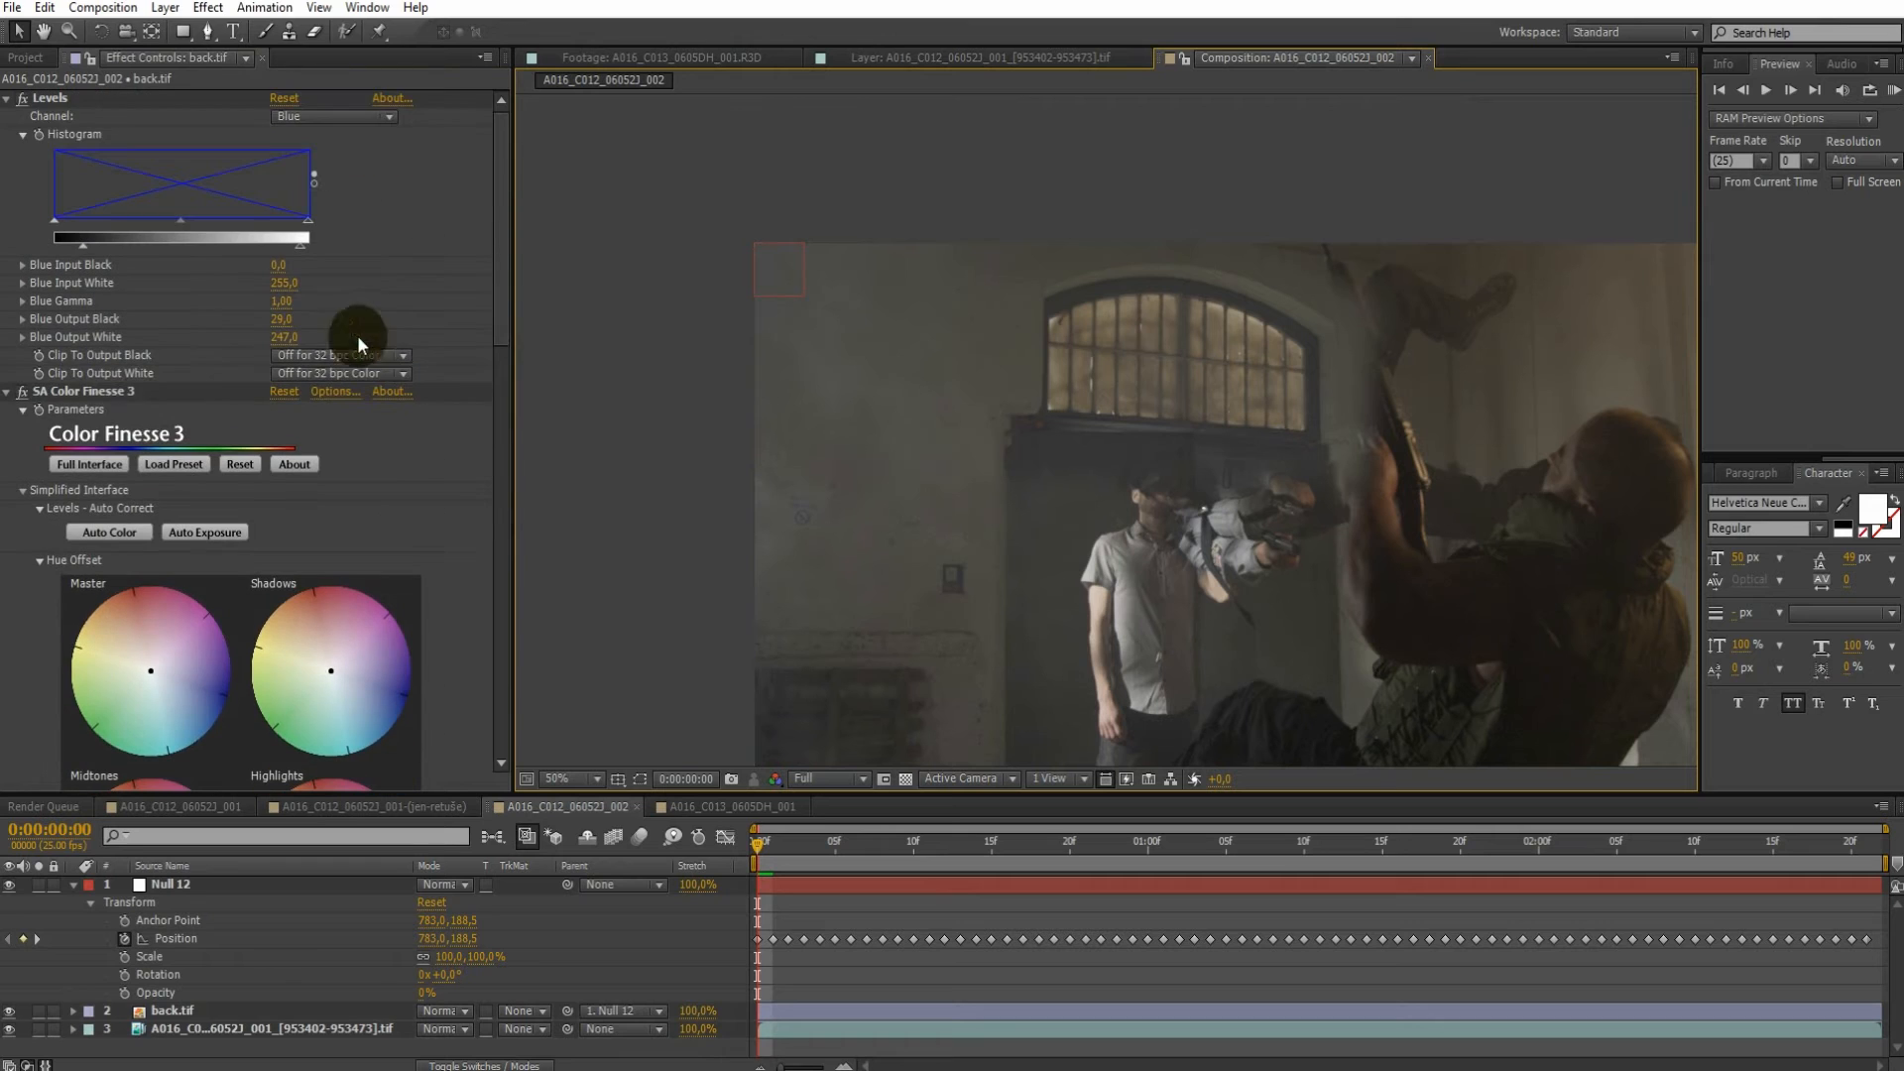
click(28, 395)
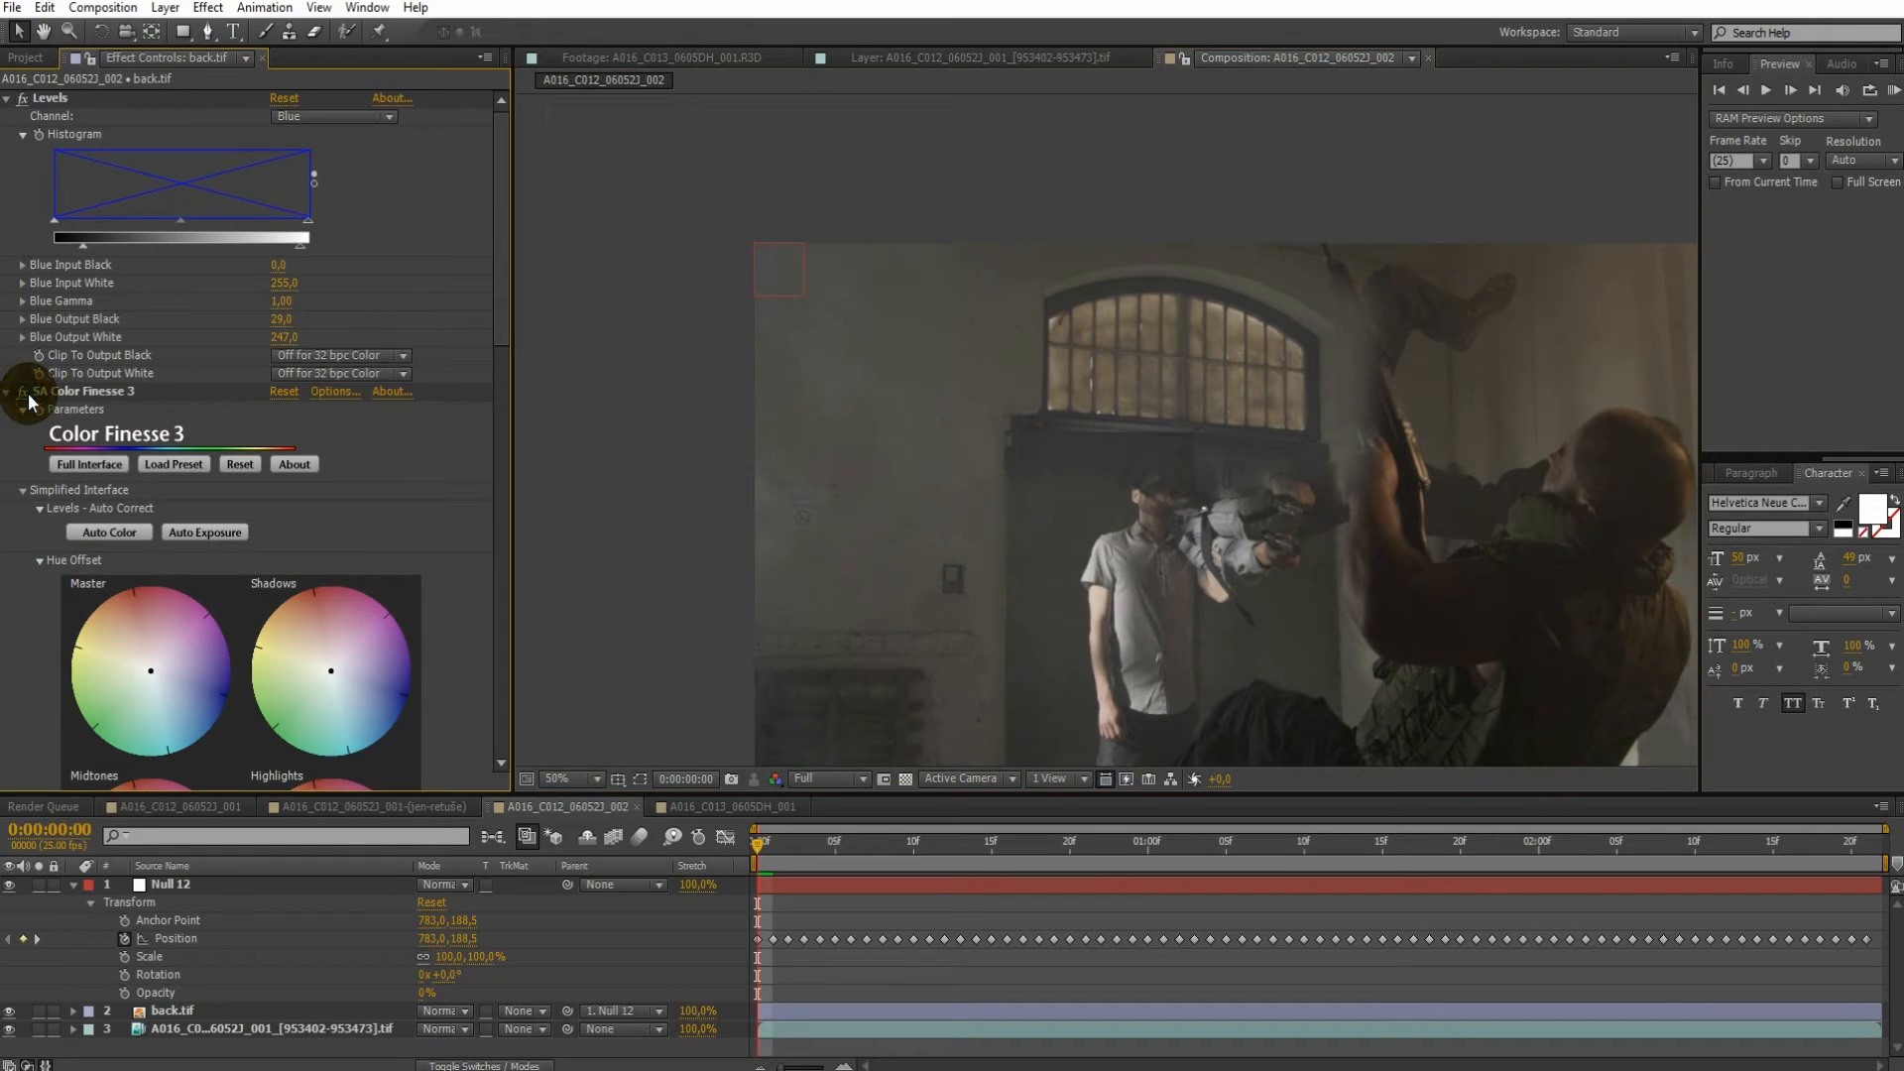
click(9, 393)
click(8, 98)
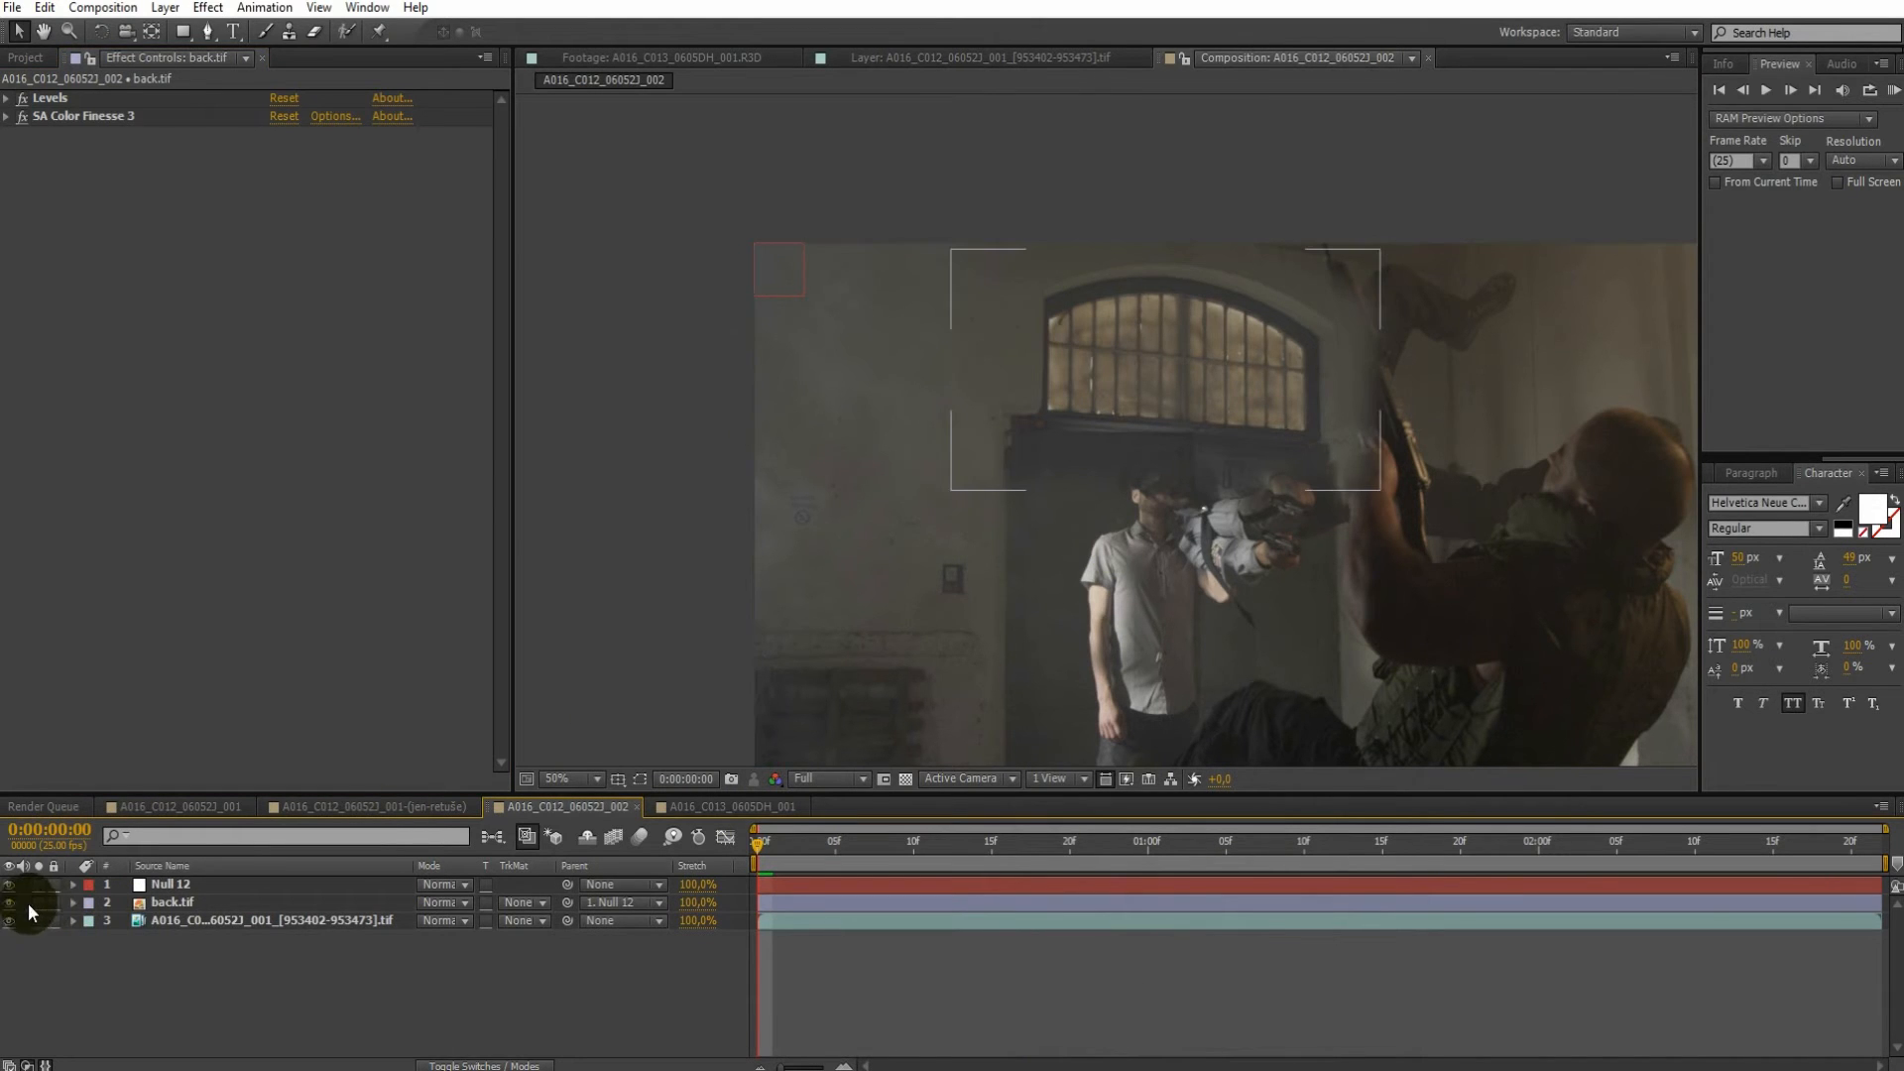
Hide the back.tif layer and review the original footage up to 0:00:01:08
click(9, 903)
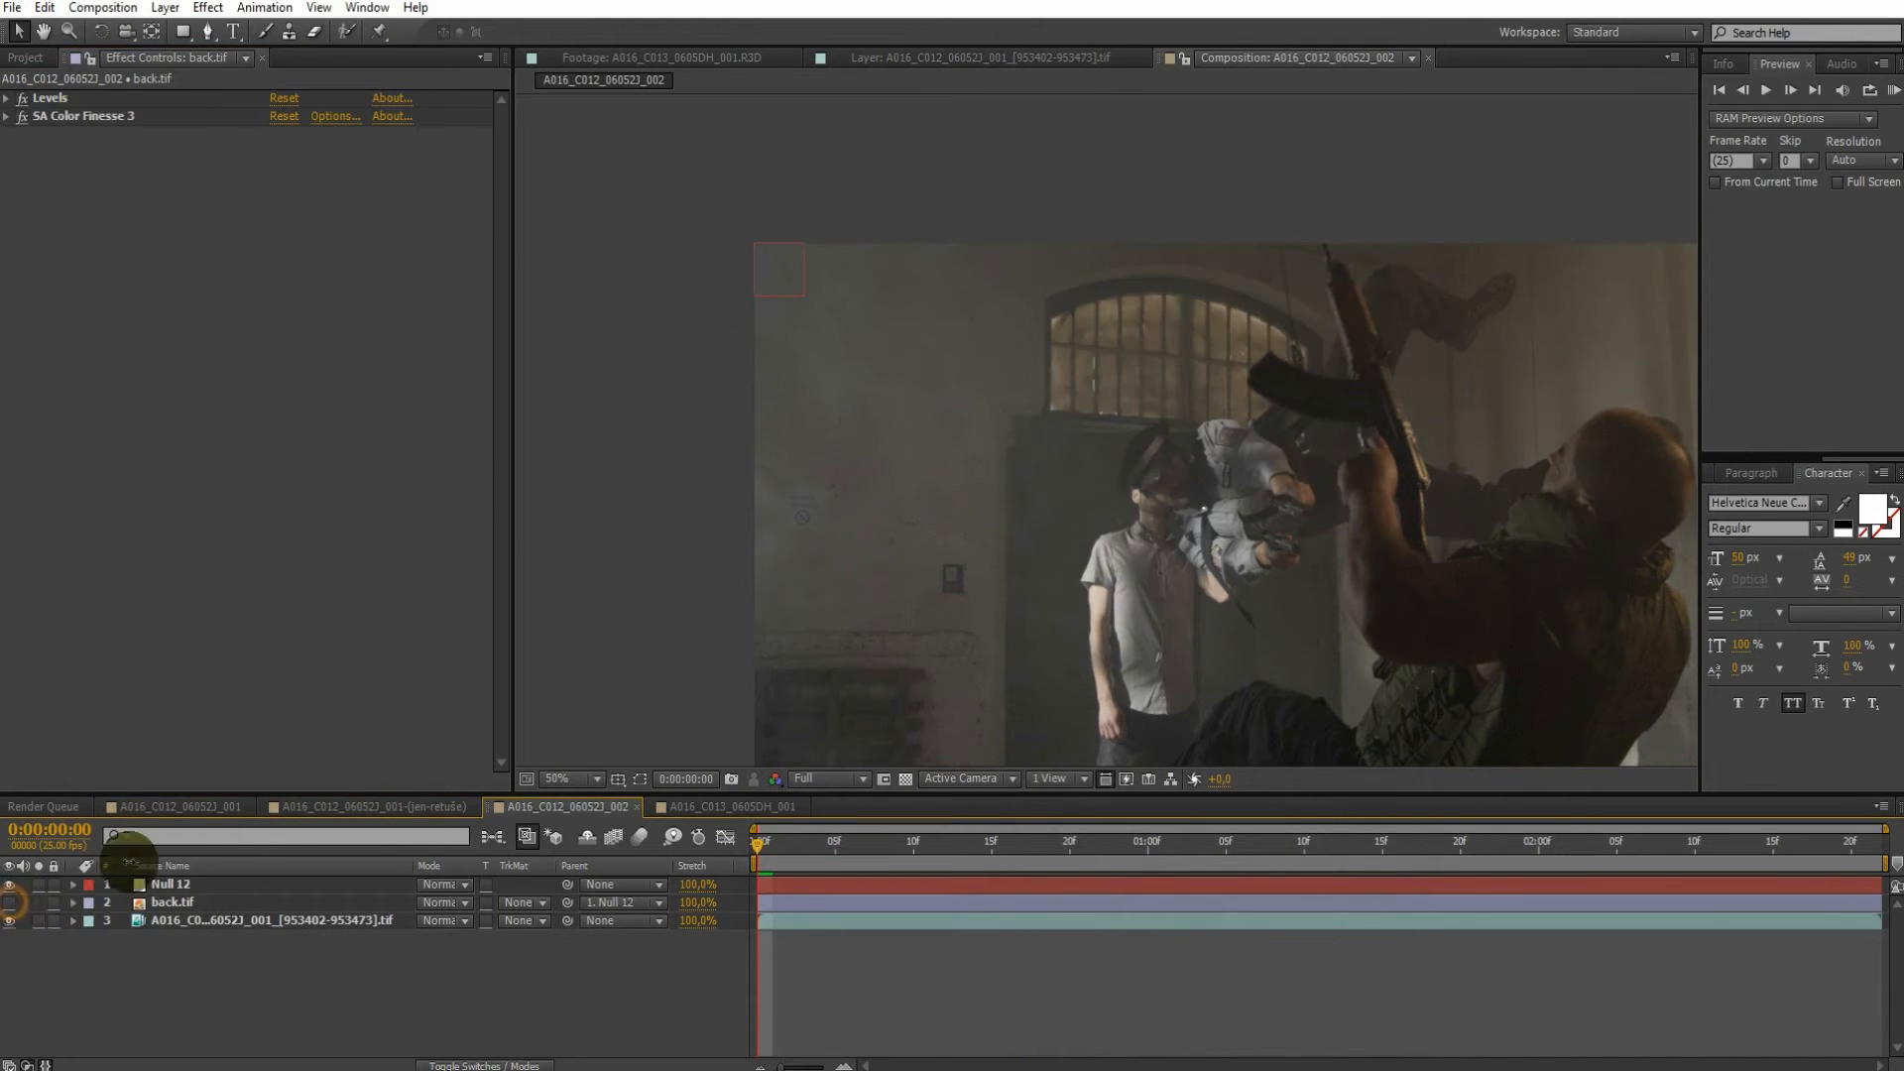
scroll(1139, 543, up, 2)
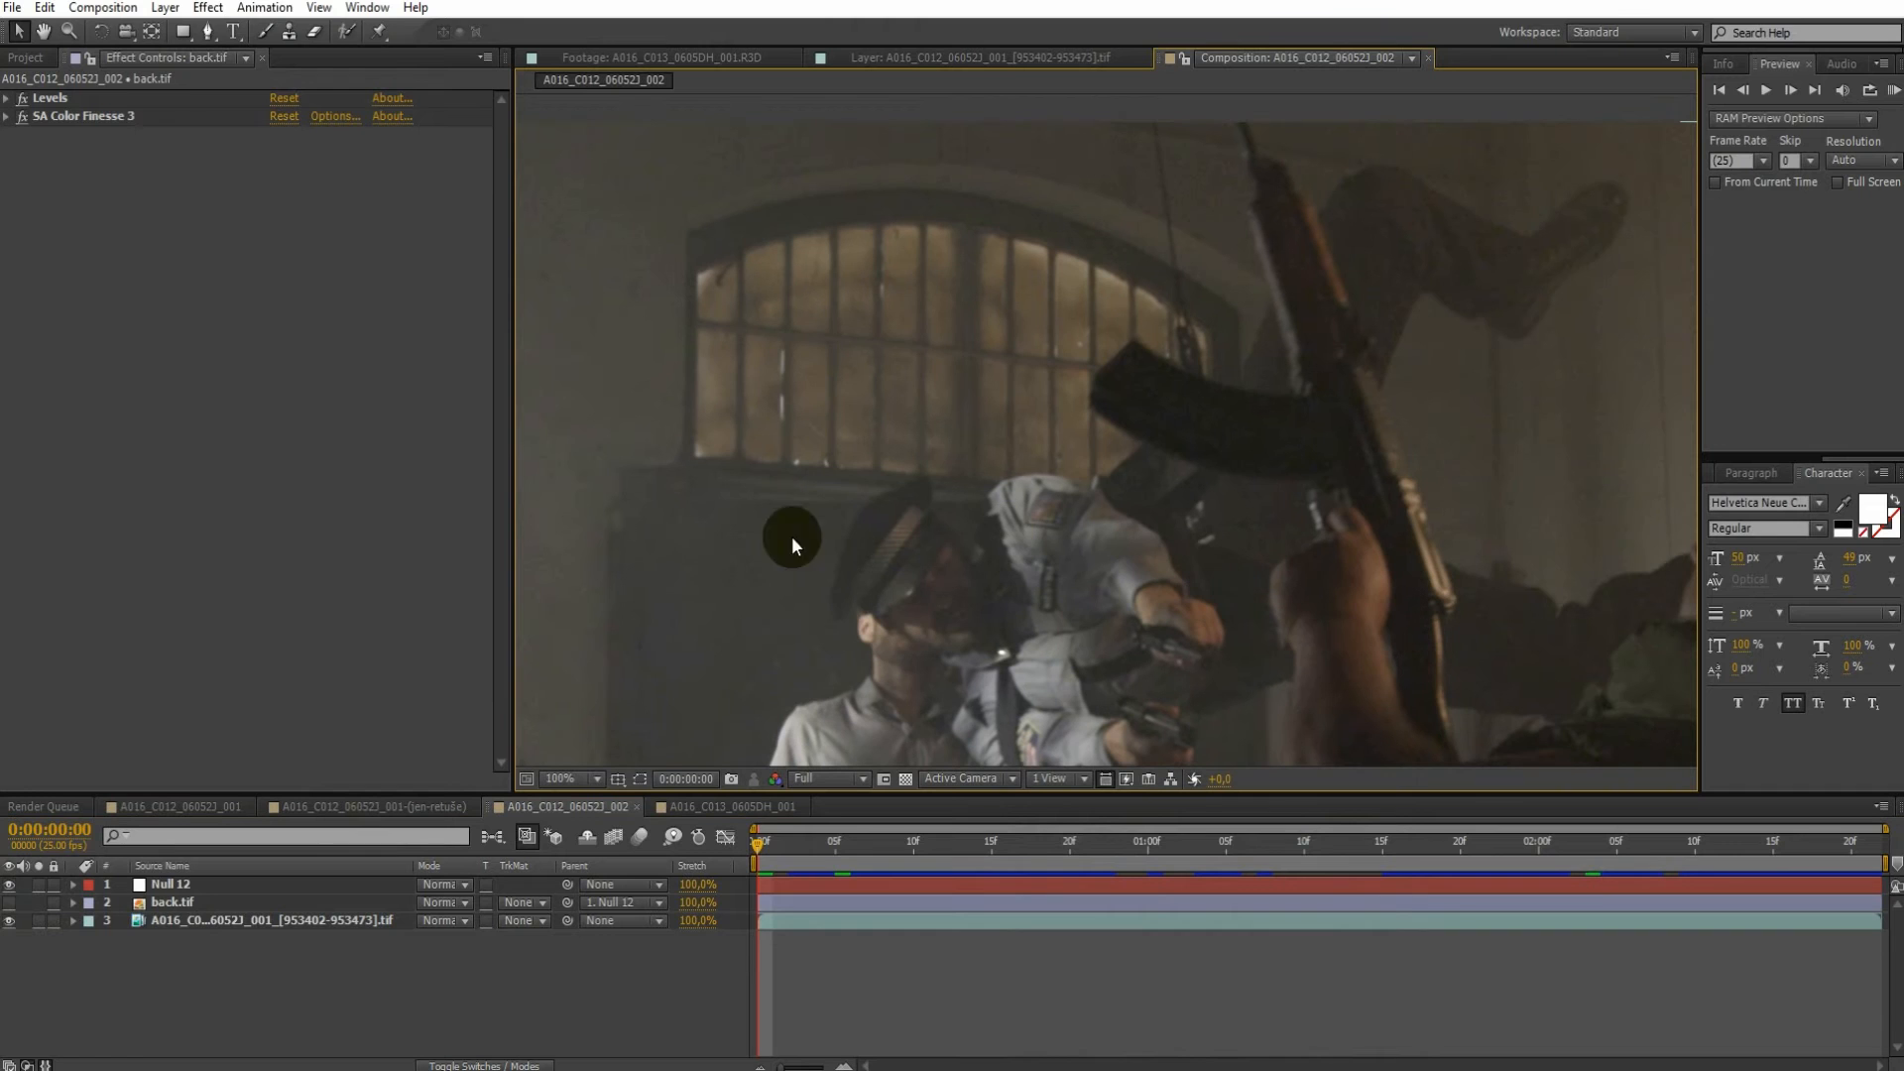
scroll(890, 658, down, 2)
drag(819, 841, 1280, 859)
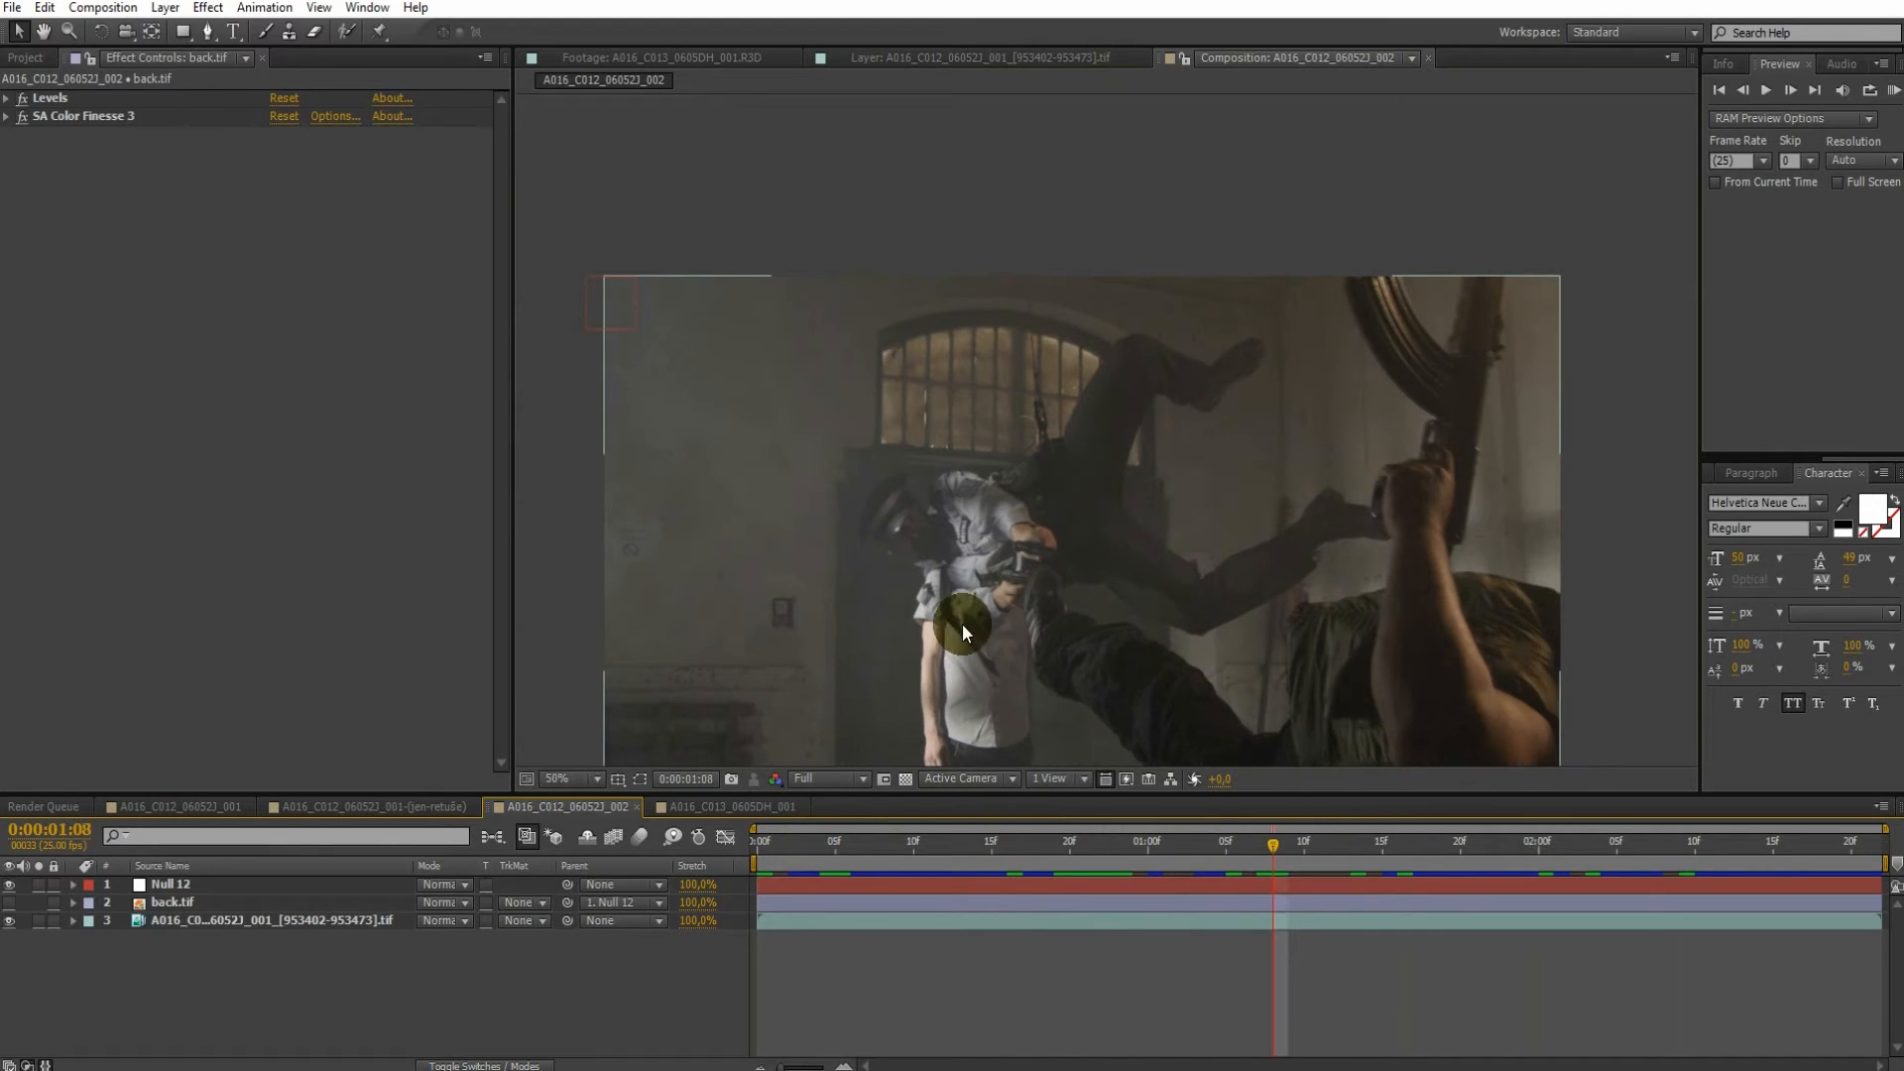
In composition A016_C012_06052J_001, isolate the airborne soldier's masked footage layer by soloing it and unsoloing the bottom footage layer
click(218, 809)
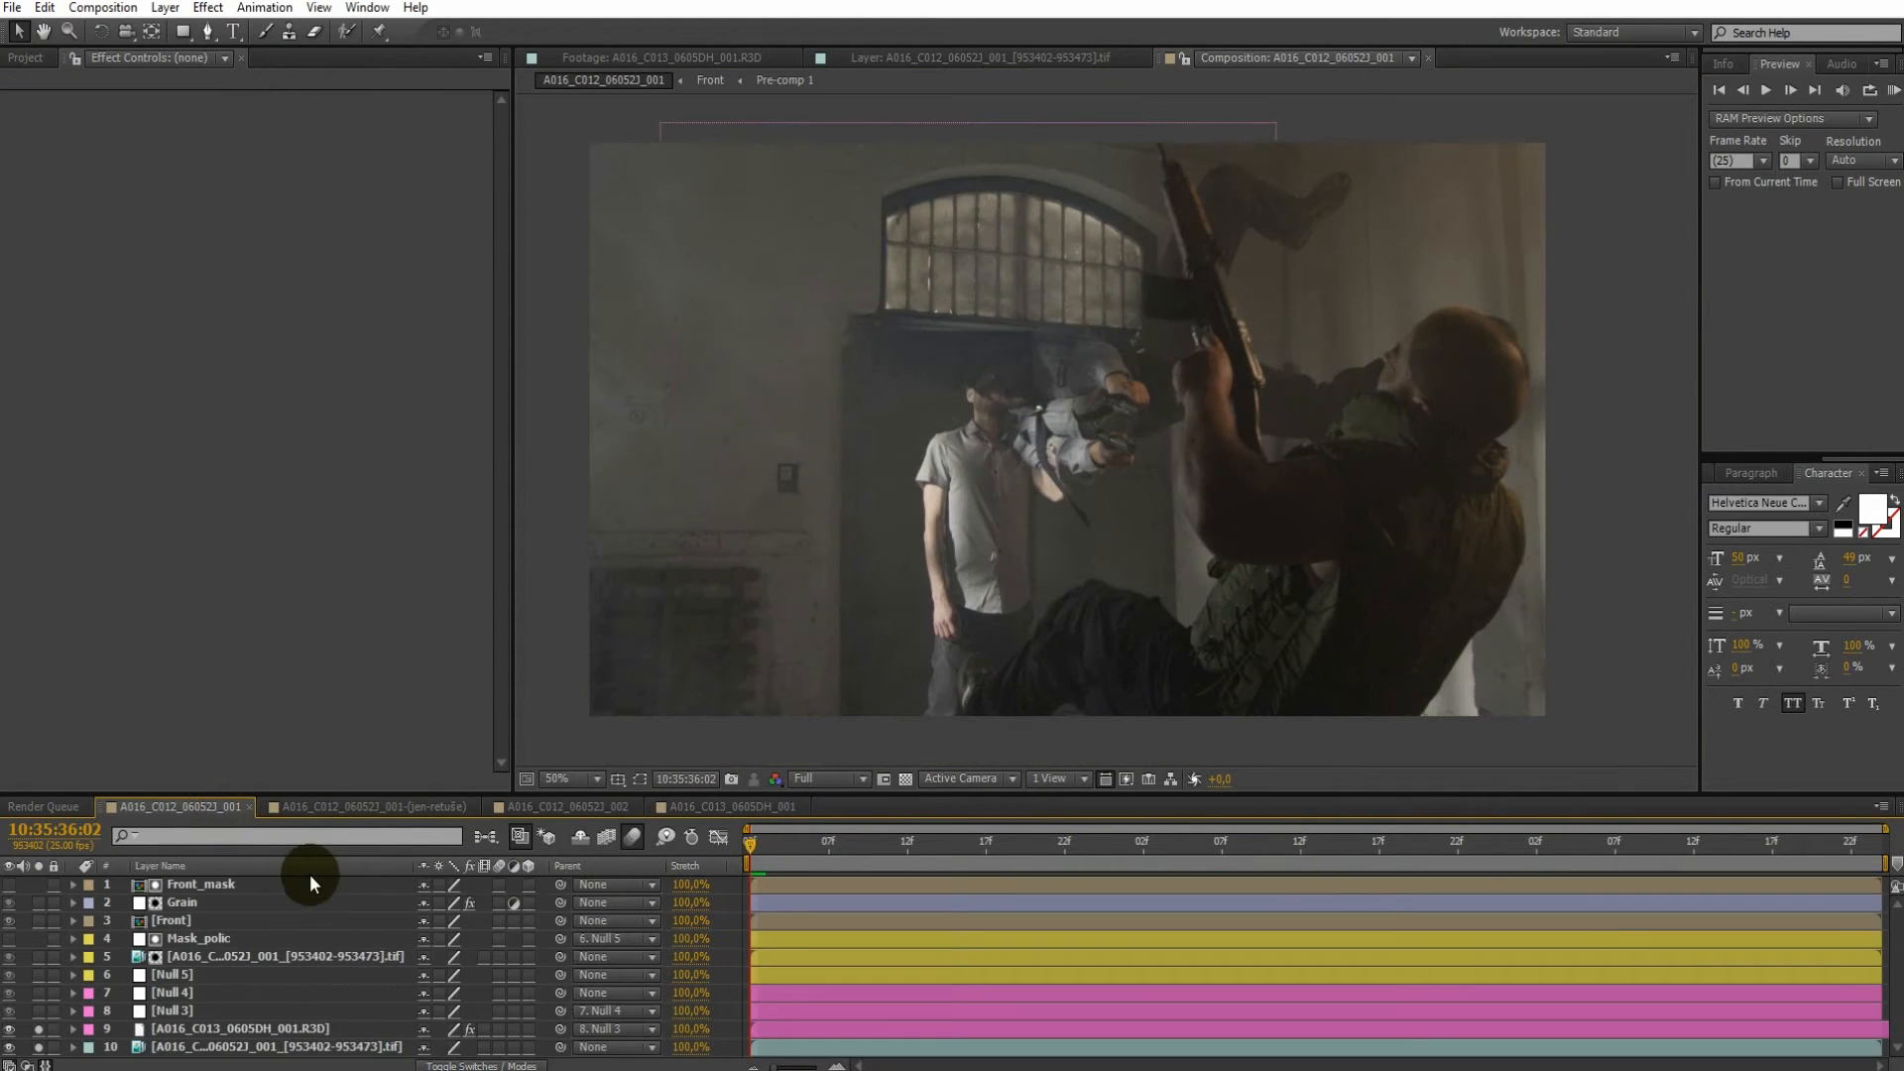
click(204, 956)
click(37, 956)
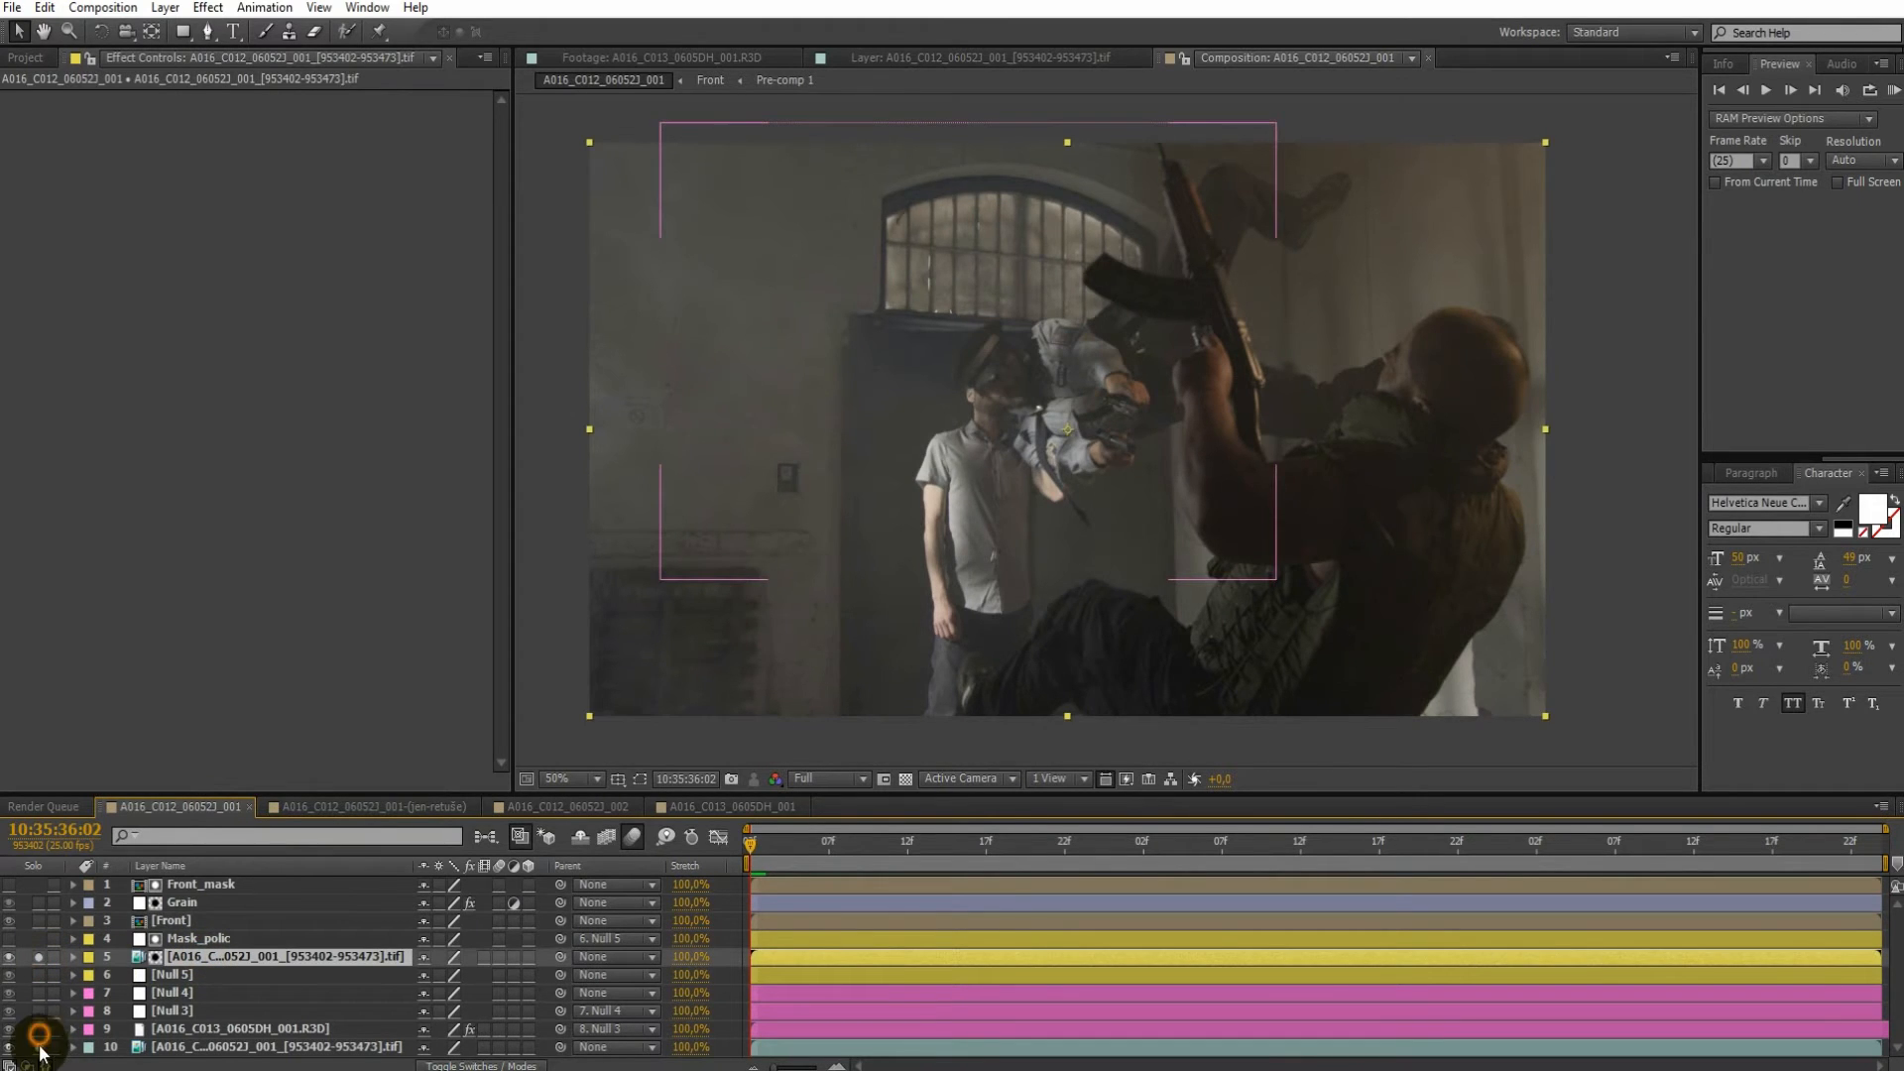
click(39, 1048)
Copy Mask_polic, the masked footage layer and Null 5 into composition A016_C012_06052J_002 above Null 12
click(194, 940)
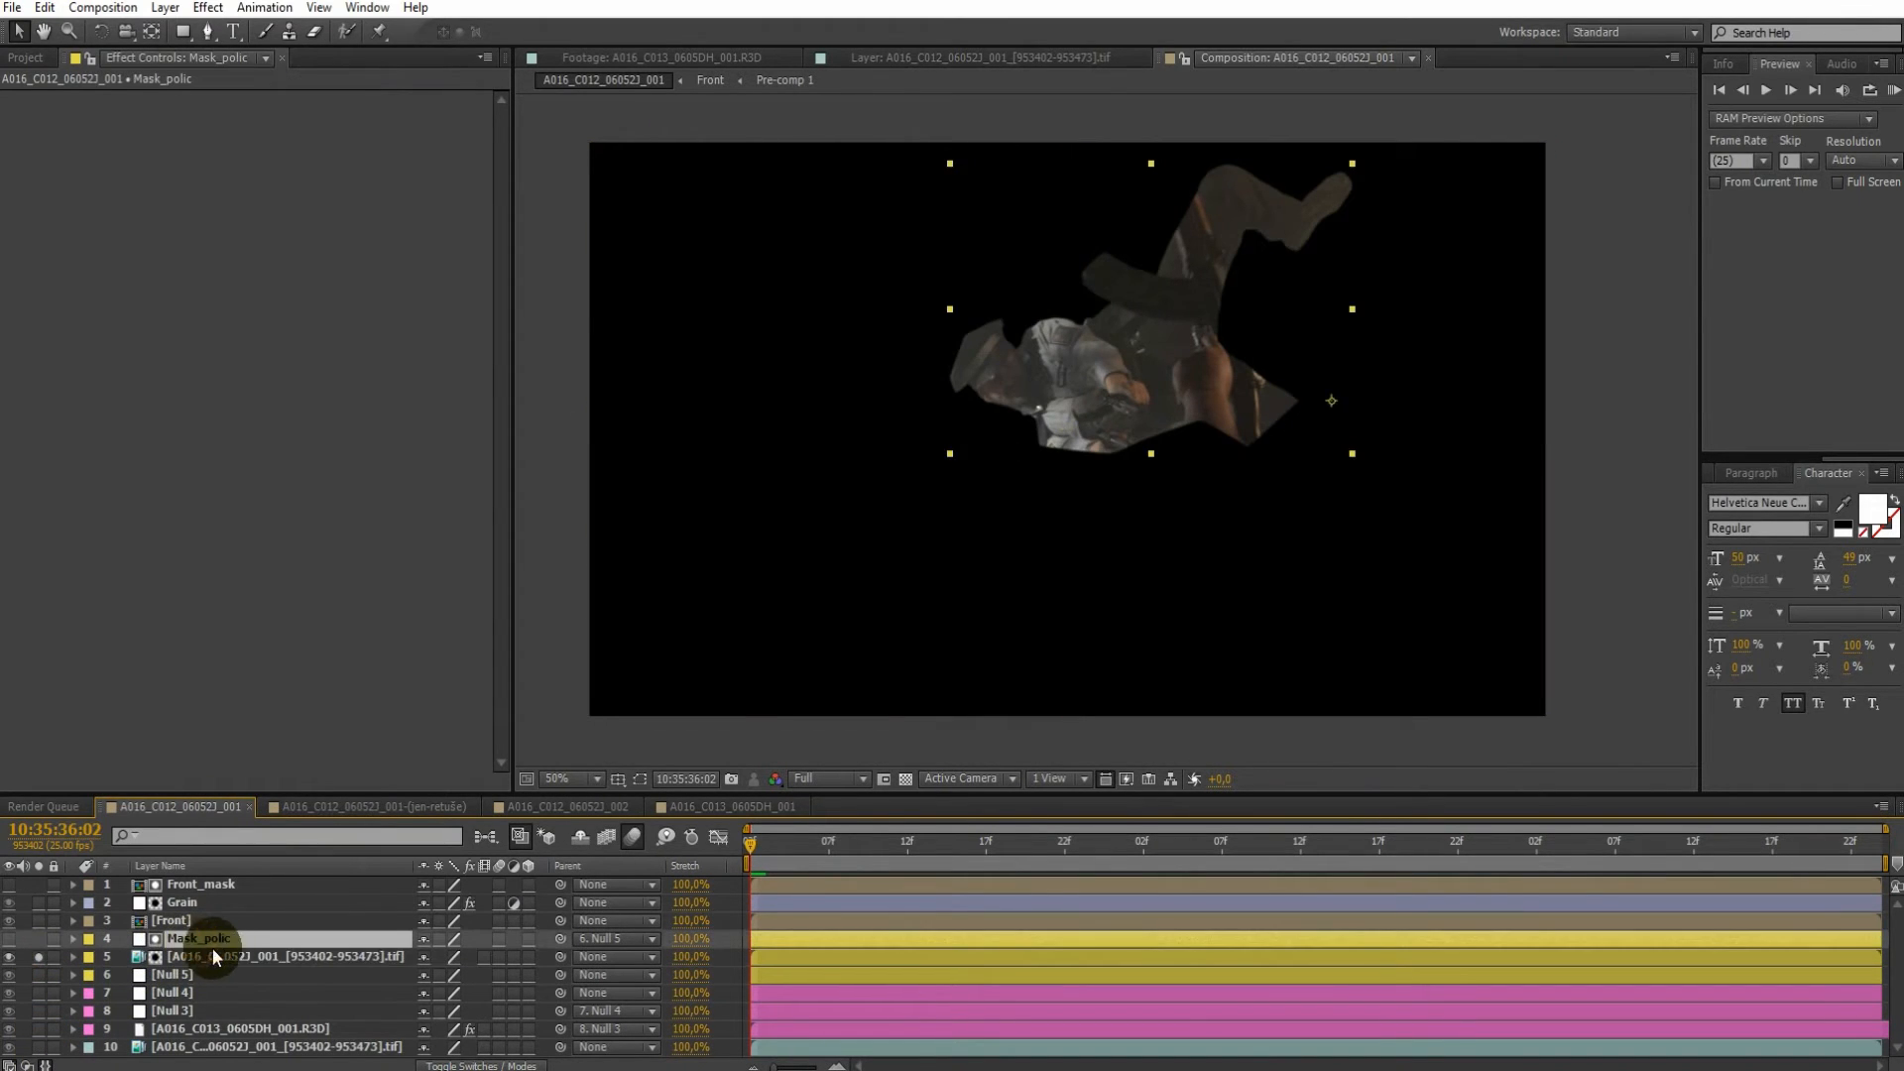
shift+click(266, 958)
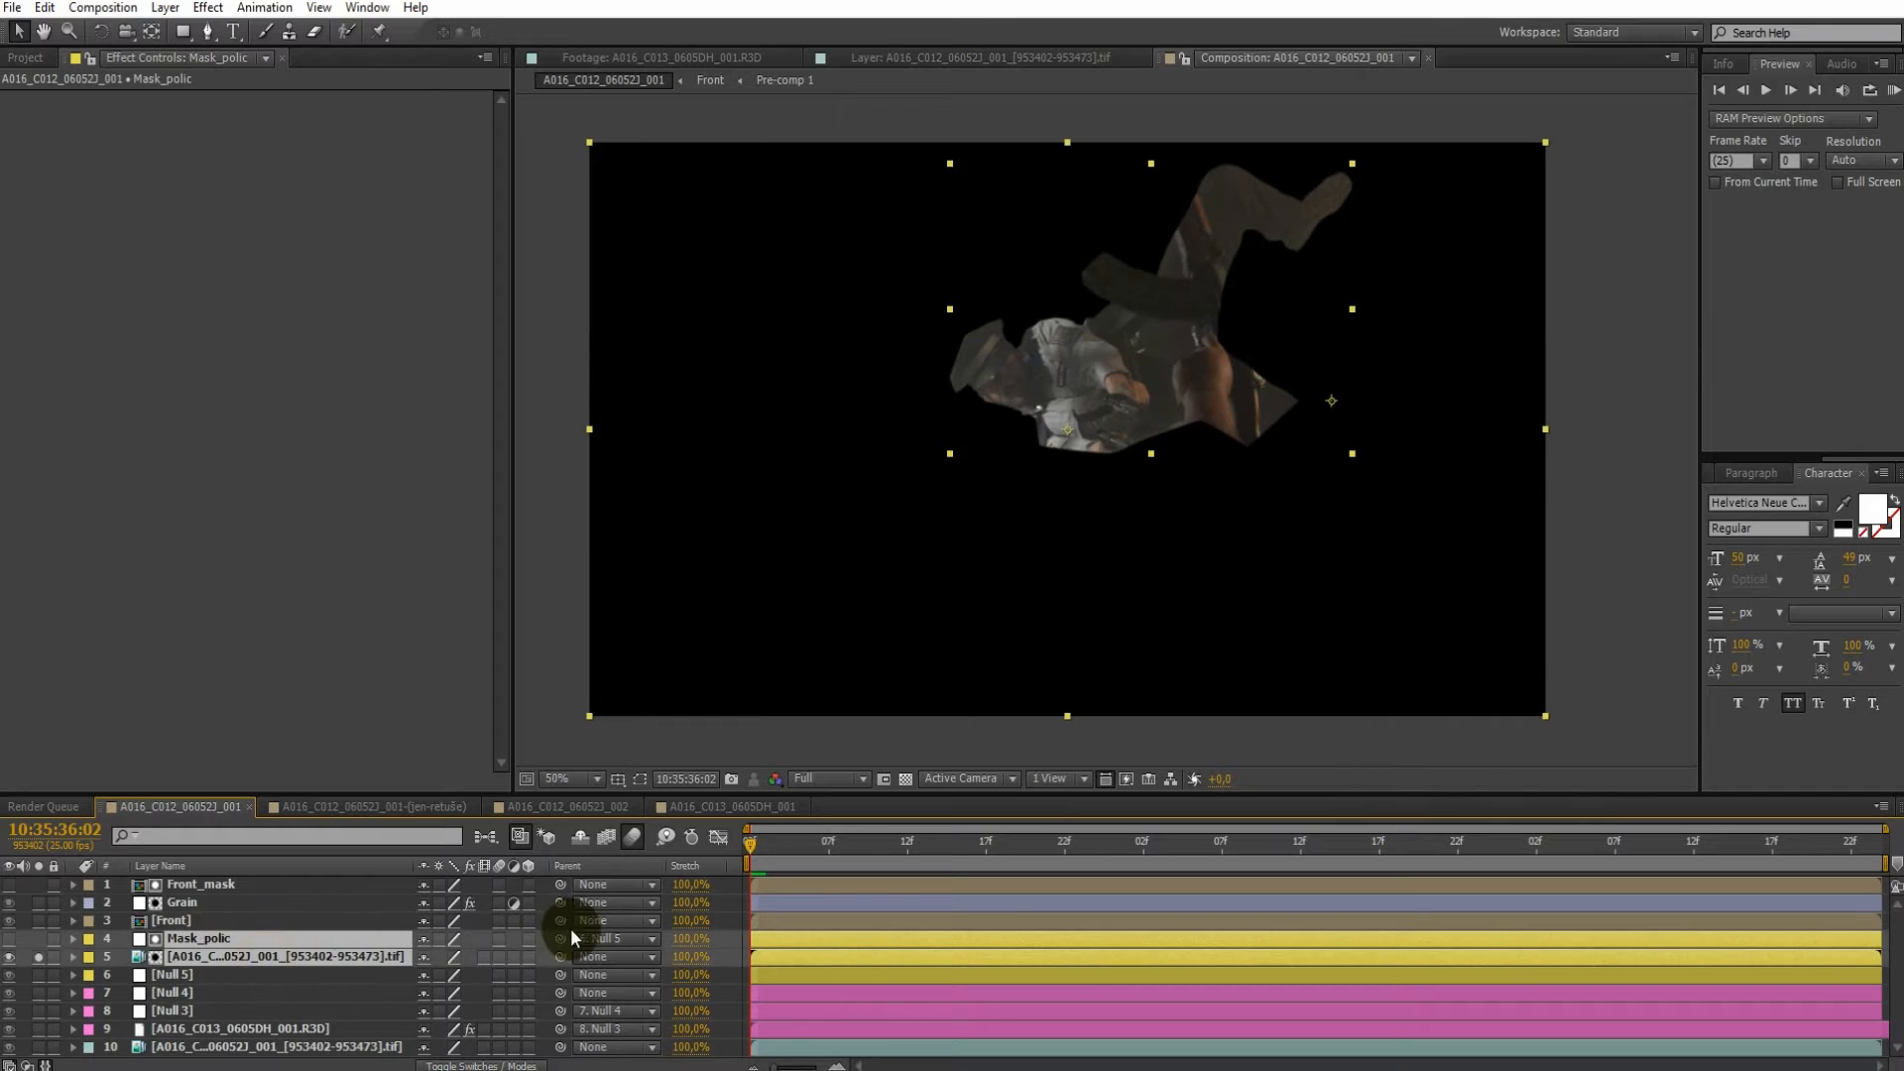
shift+click(220, 977)
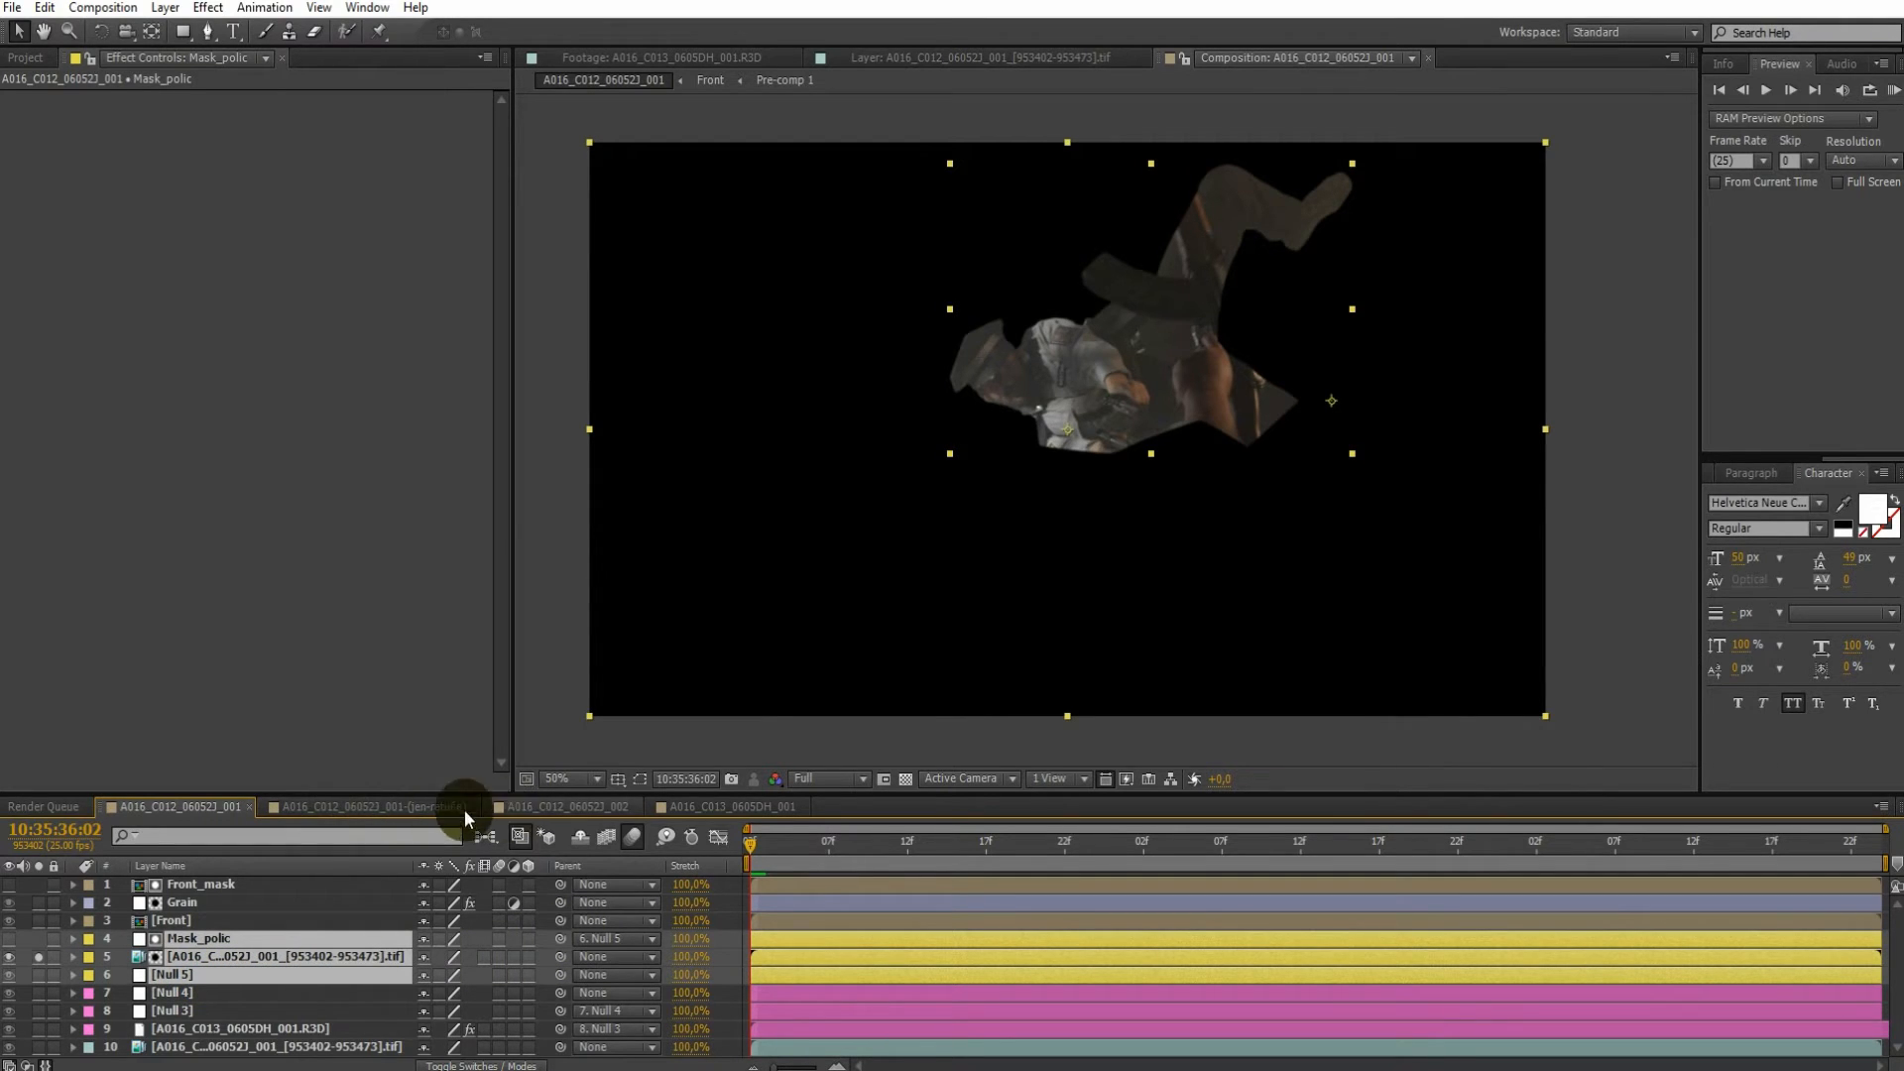
click(546, 806)
click(187, 884)
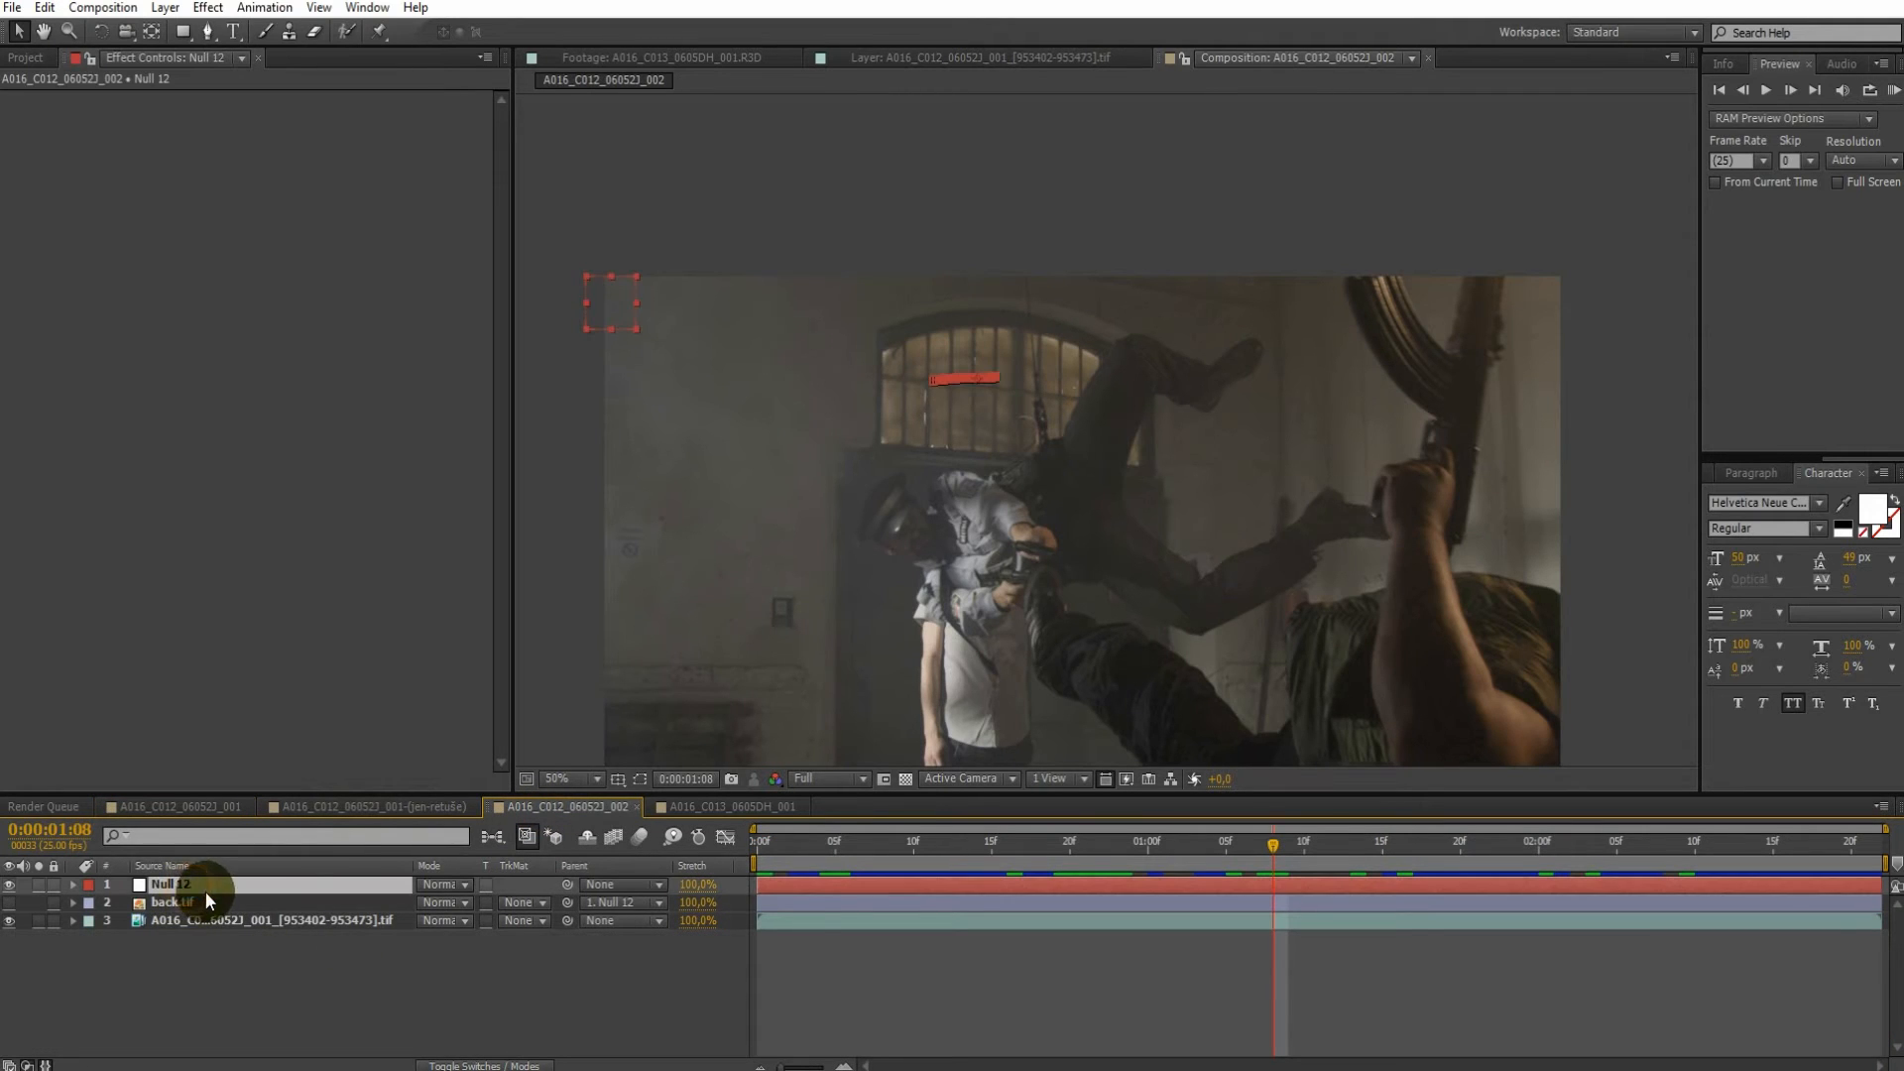
key(ctrl+v)
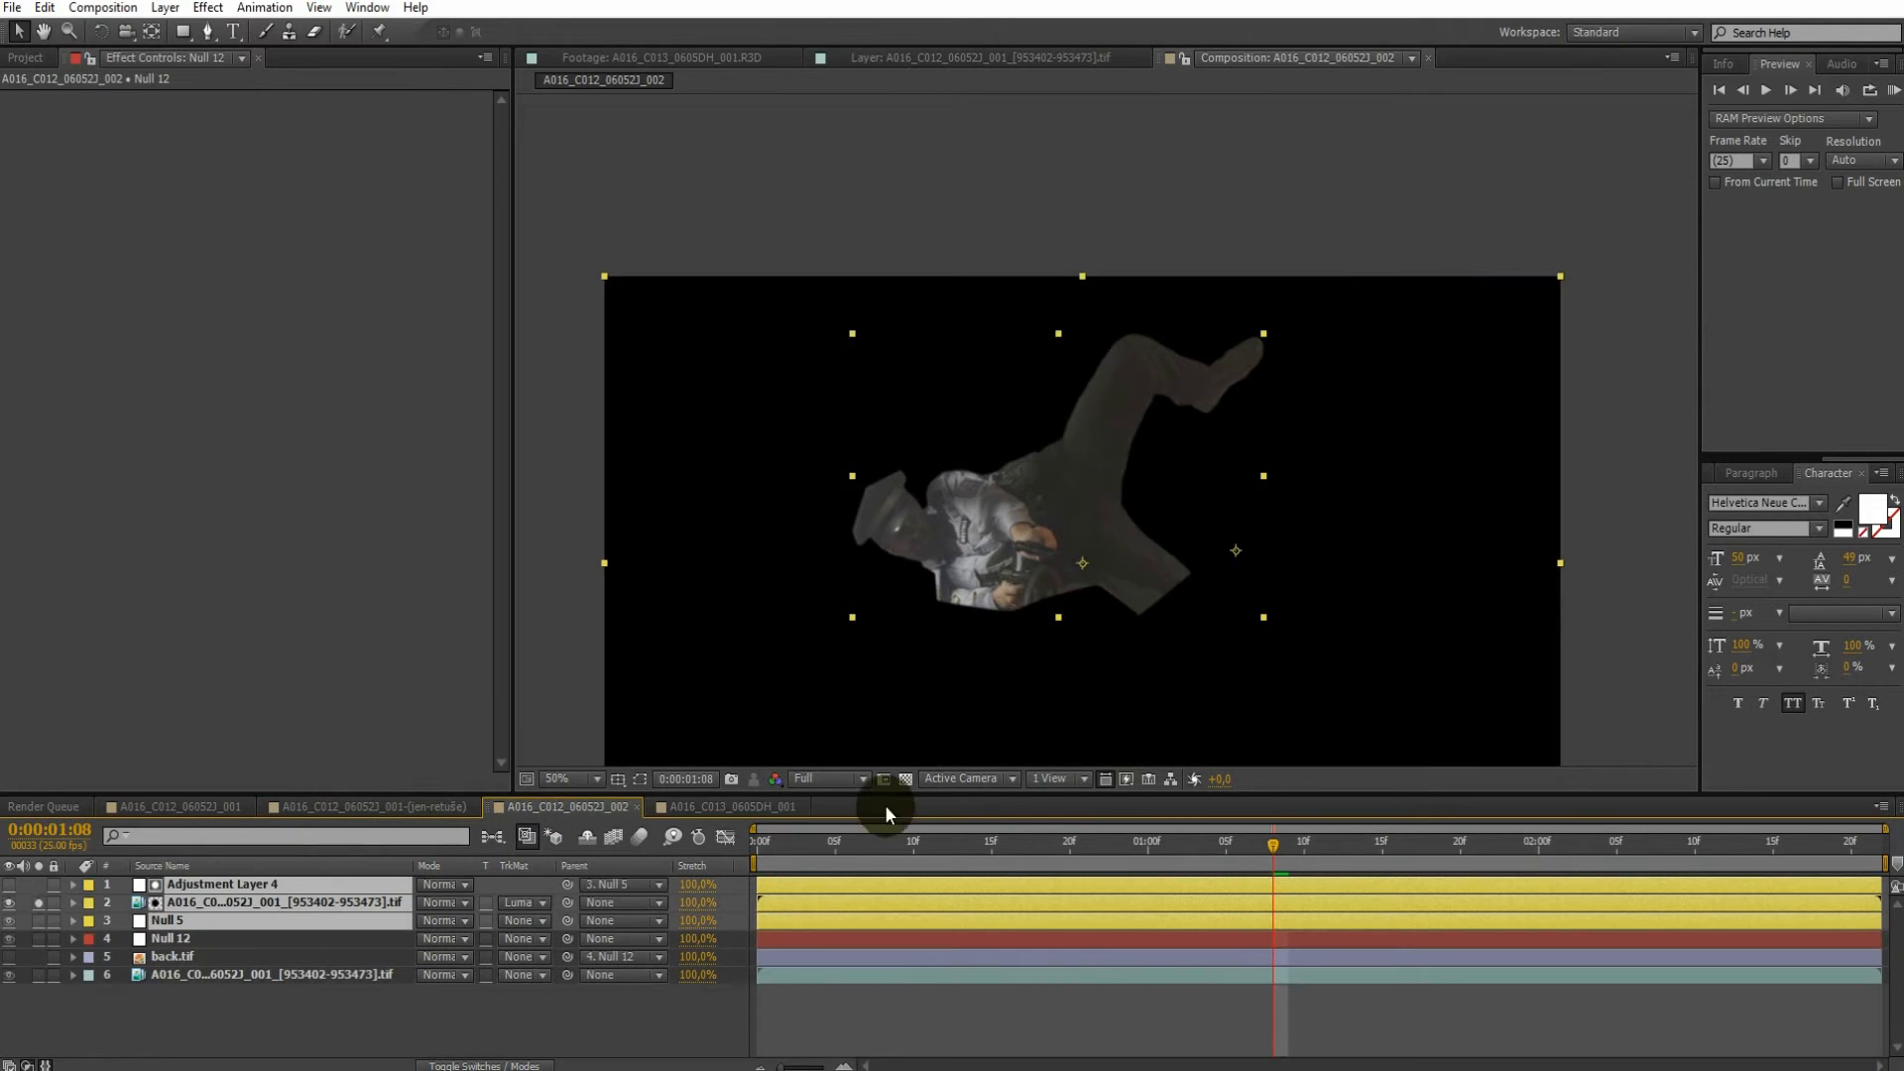
Review how the soldier cut-out follows Null 5 along the timeline and turn off soloing for the pasted layers
click(851, 845)
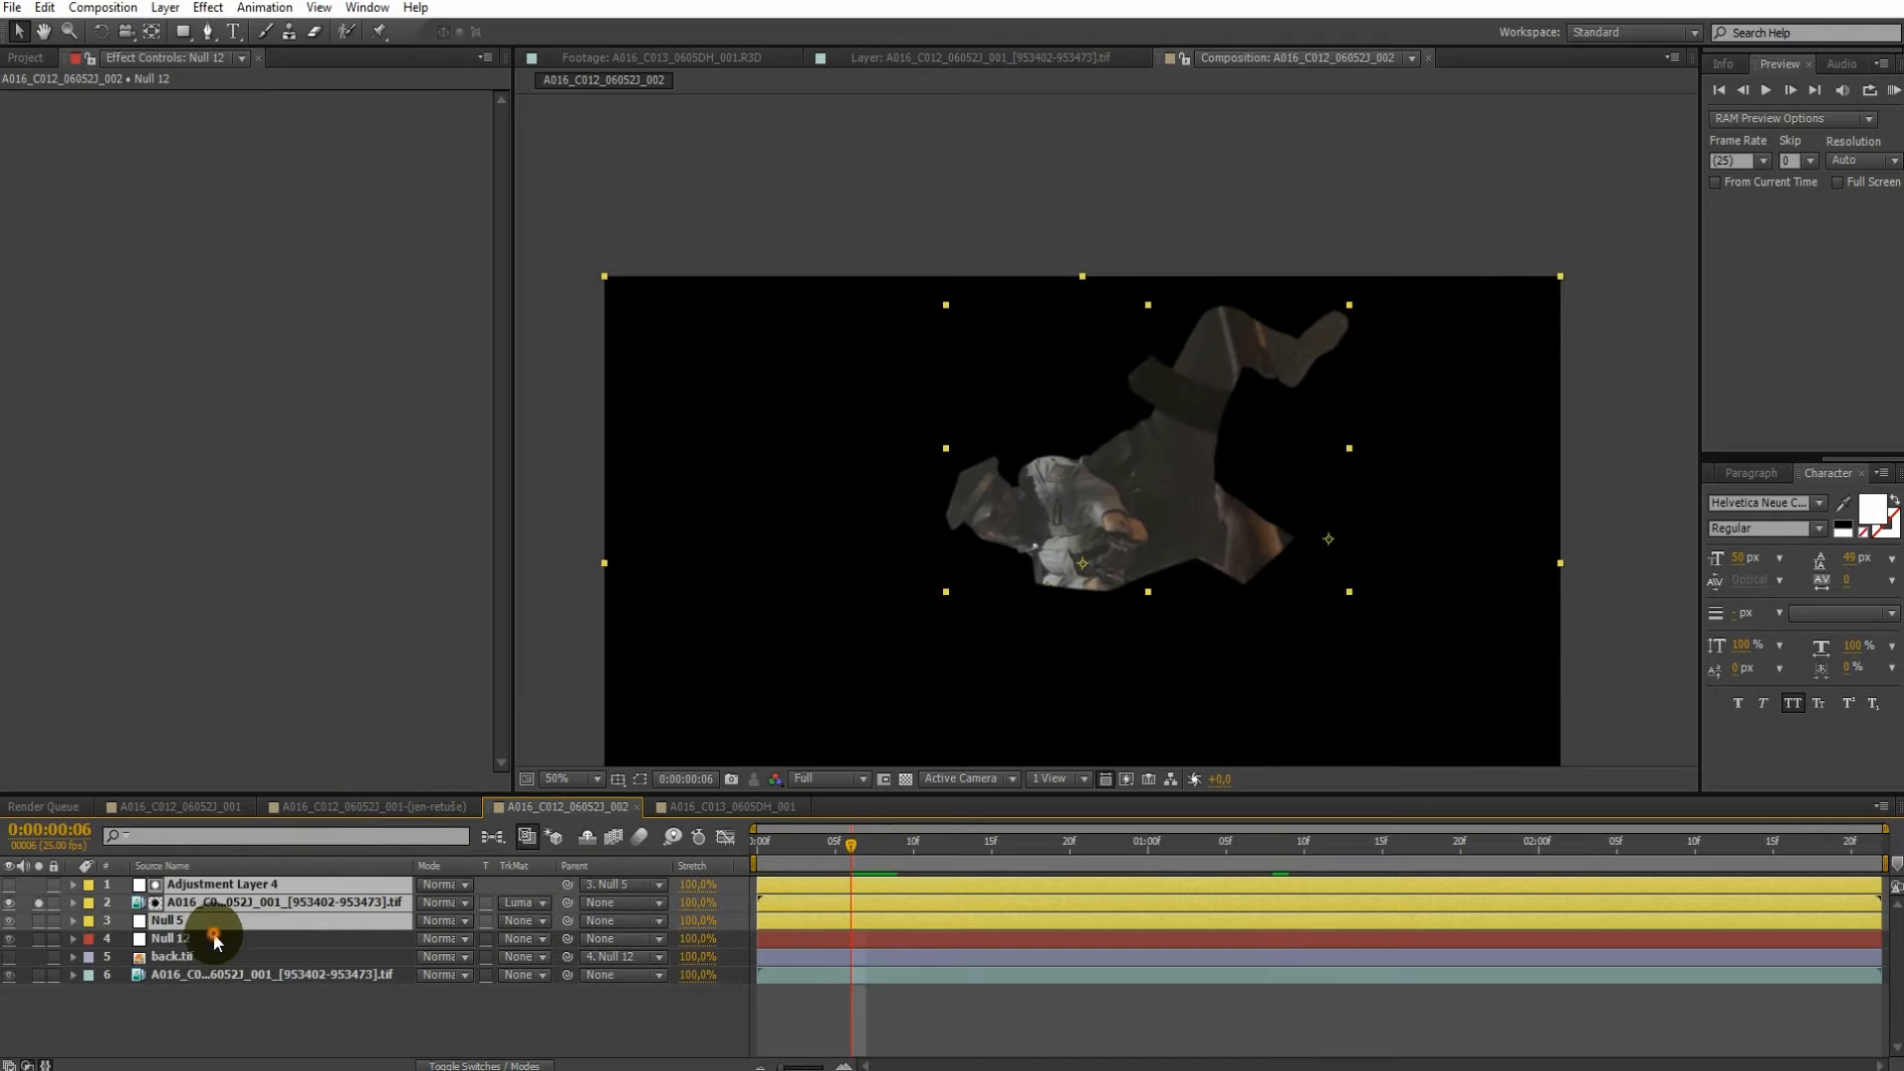
click(189, 921)
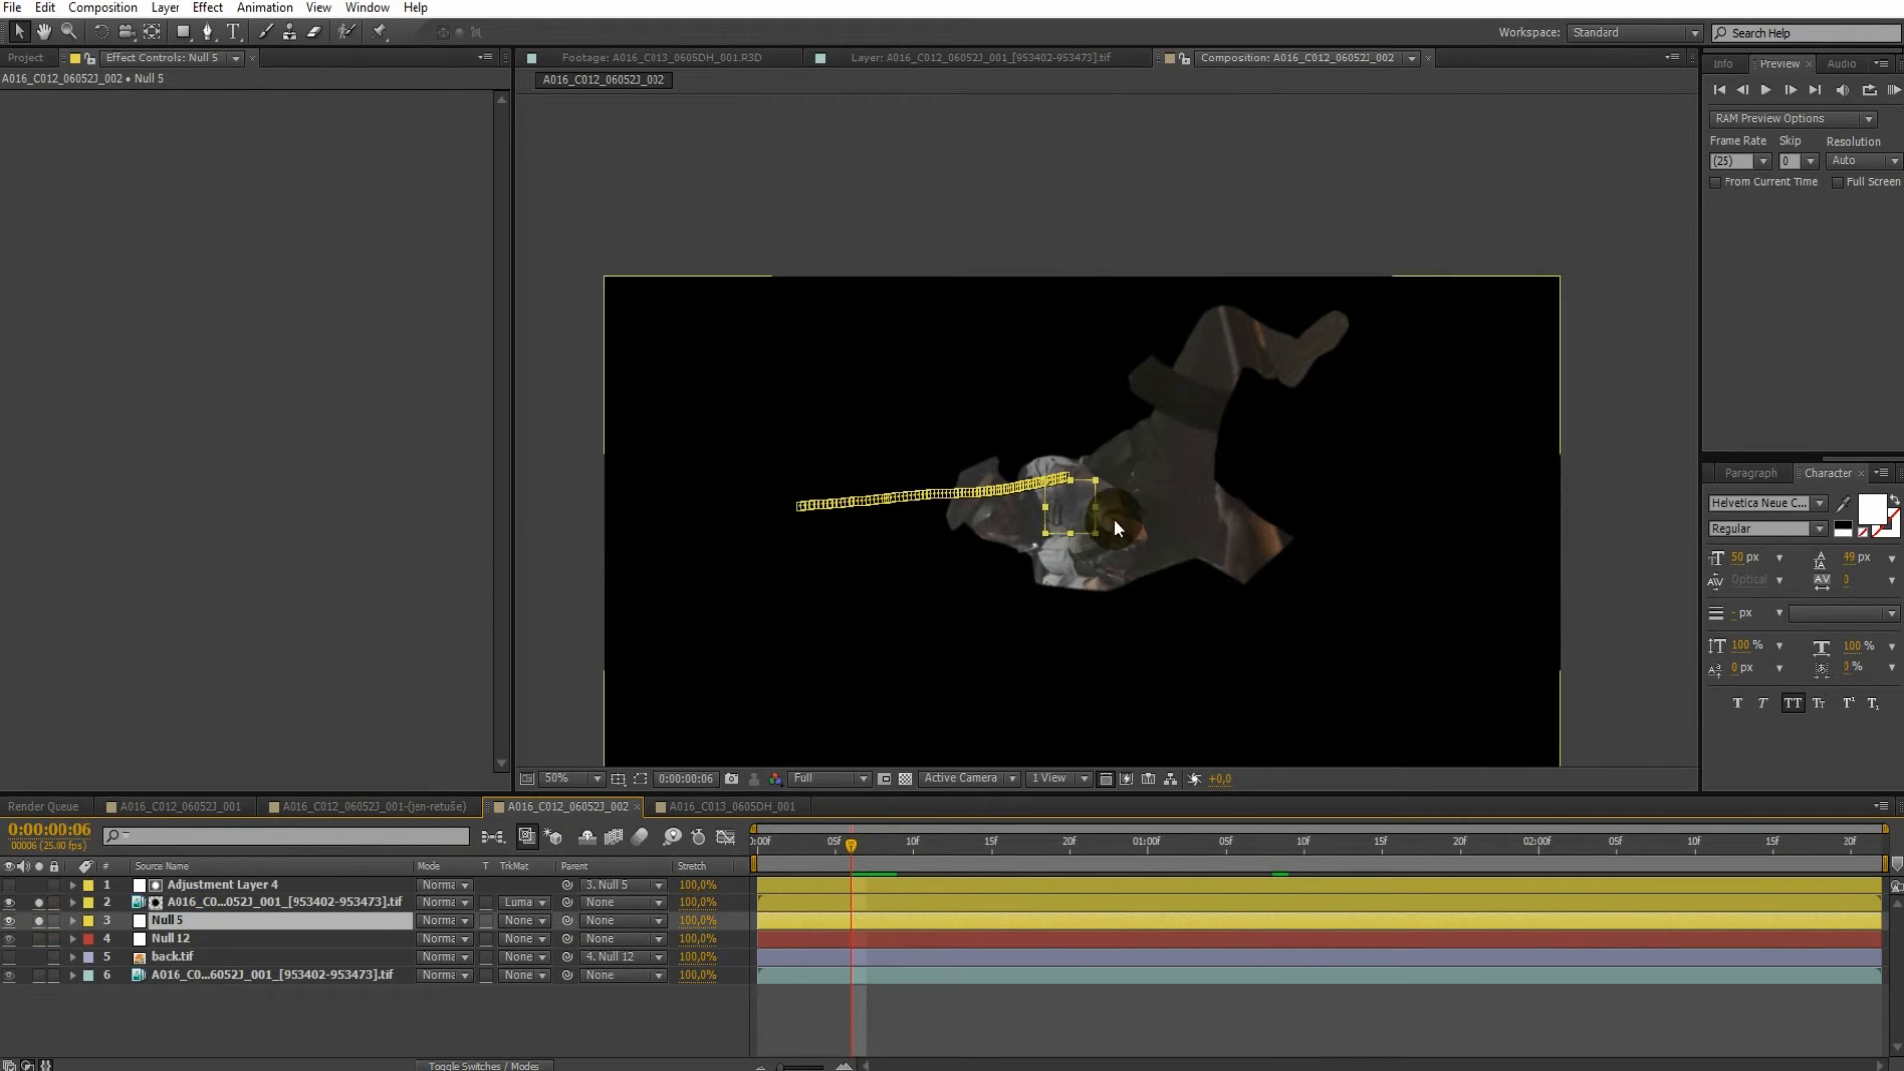
drag(838, 841, 1403, 892)
drag(912, 848, 1022, 863)
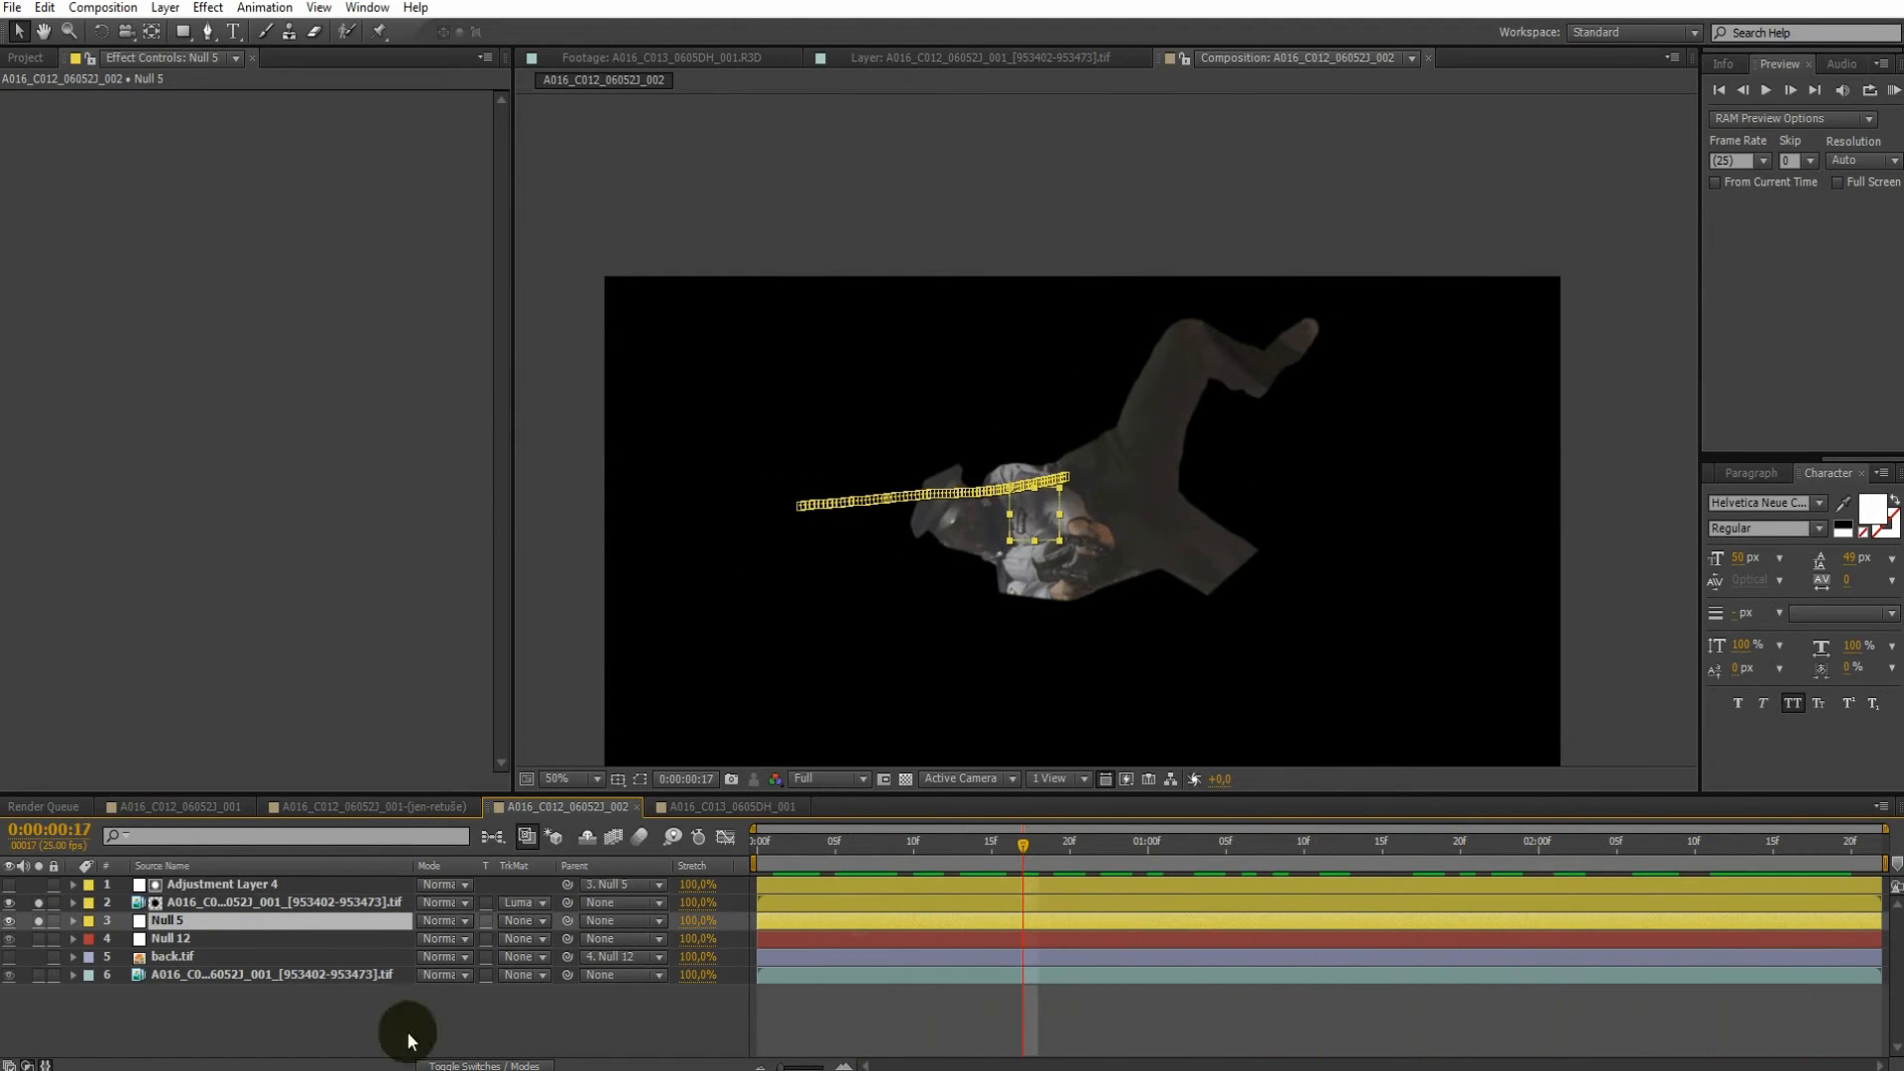
click(40, 922)
Create a red 1920 × 1080 px solid and place it directly below the masked soldier footage layer
click(165, 8)
mouse_move(170, 30)
click(374, 50)
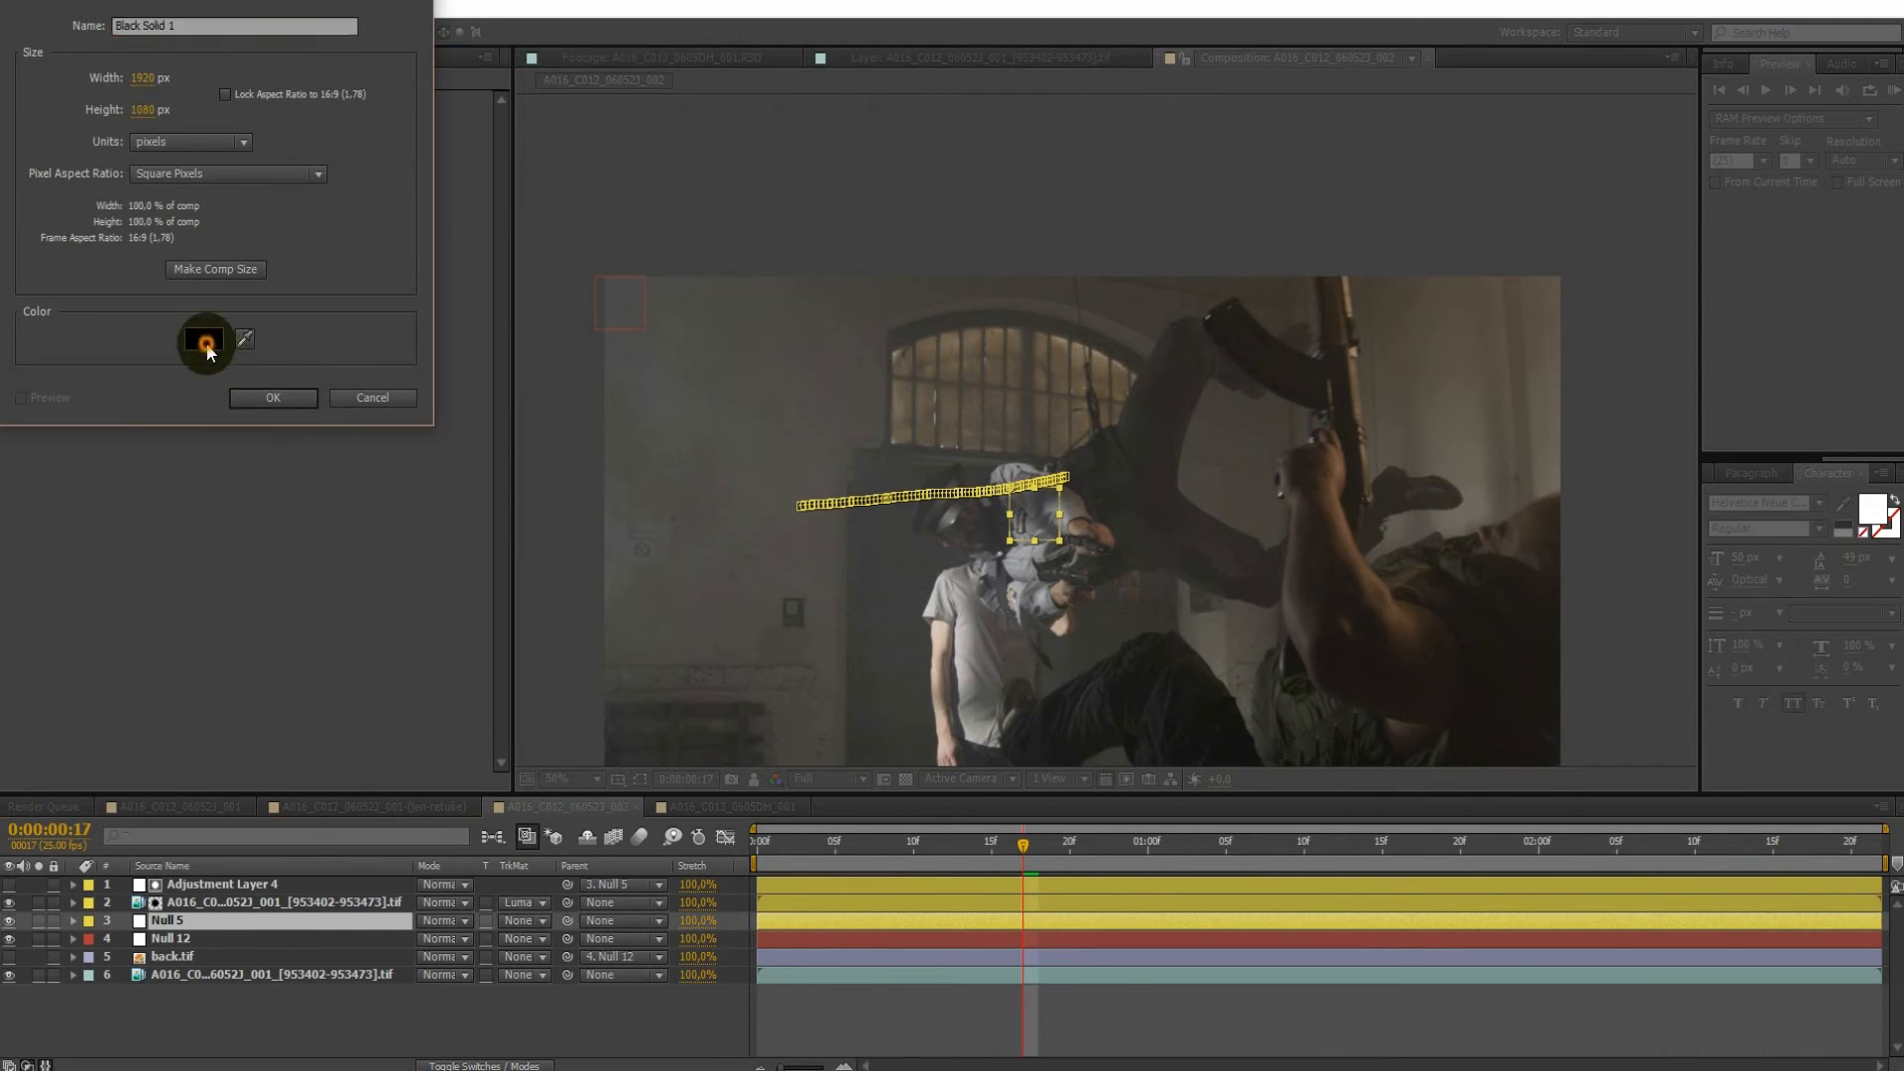
click(205, 342)
click(406, 25)
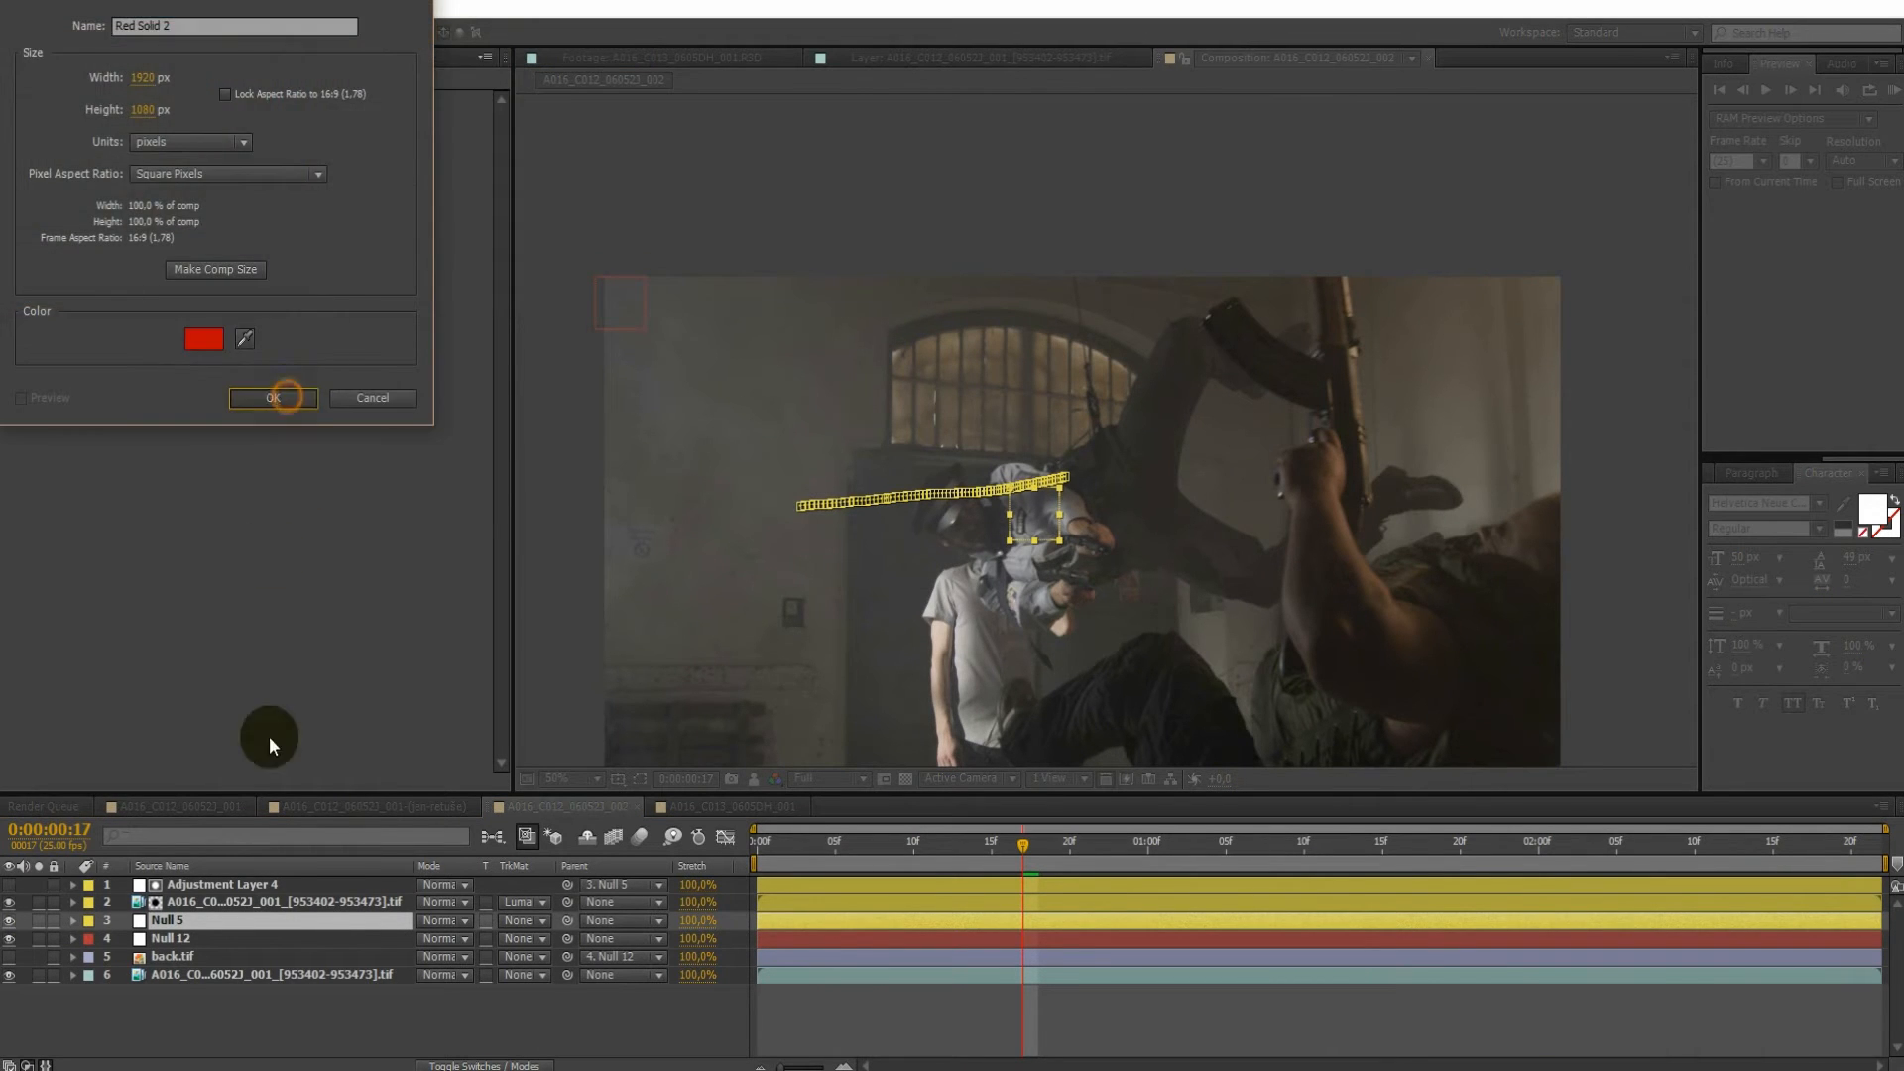
drag(227, 886, 231, 931)
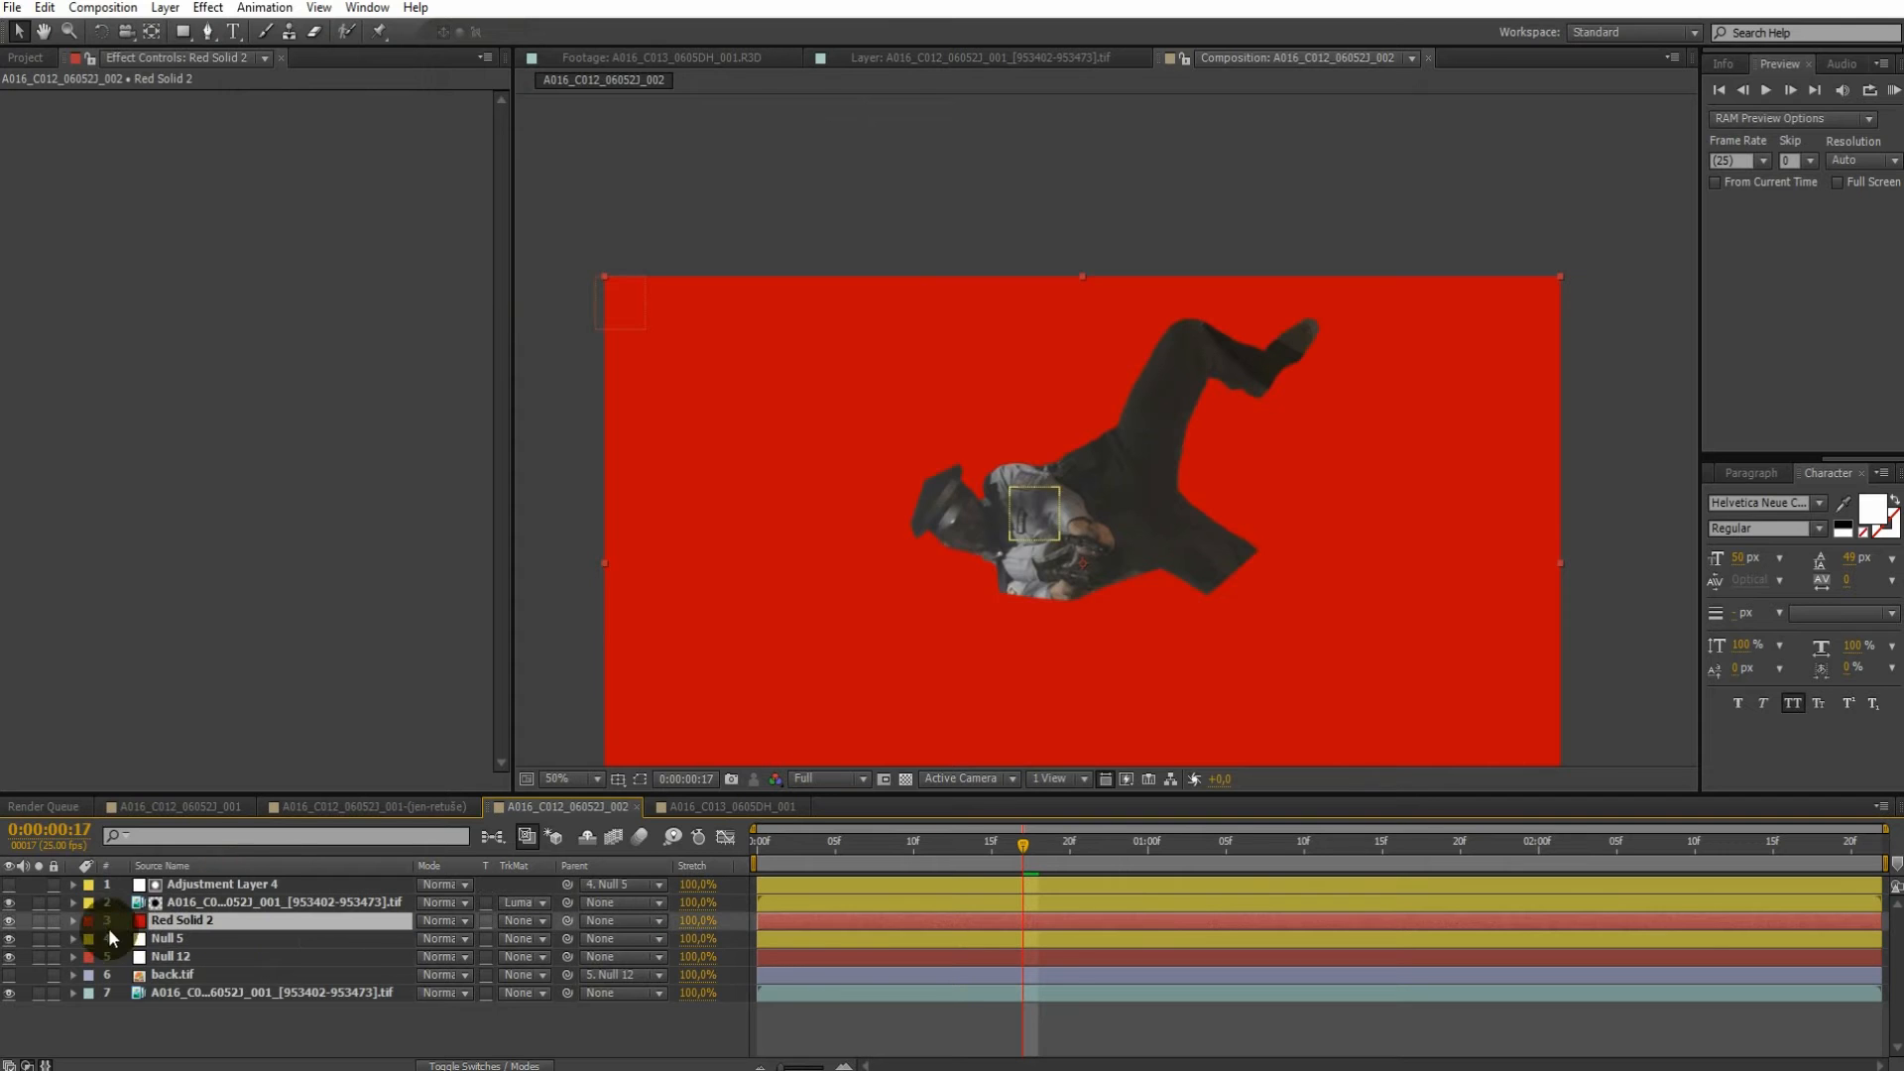
Lower the red solid's opacity to 18% to tint everything behind the soldier cut-out
click(73, 921)
click(91, 938)
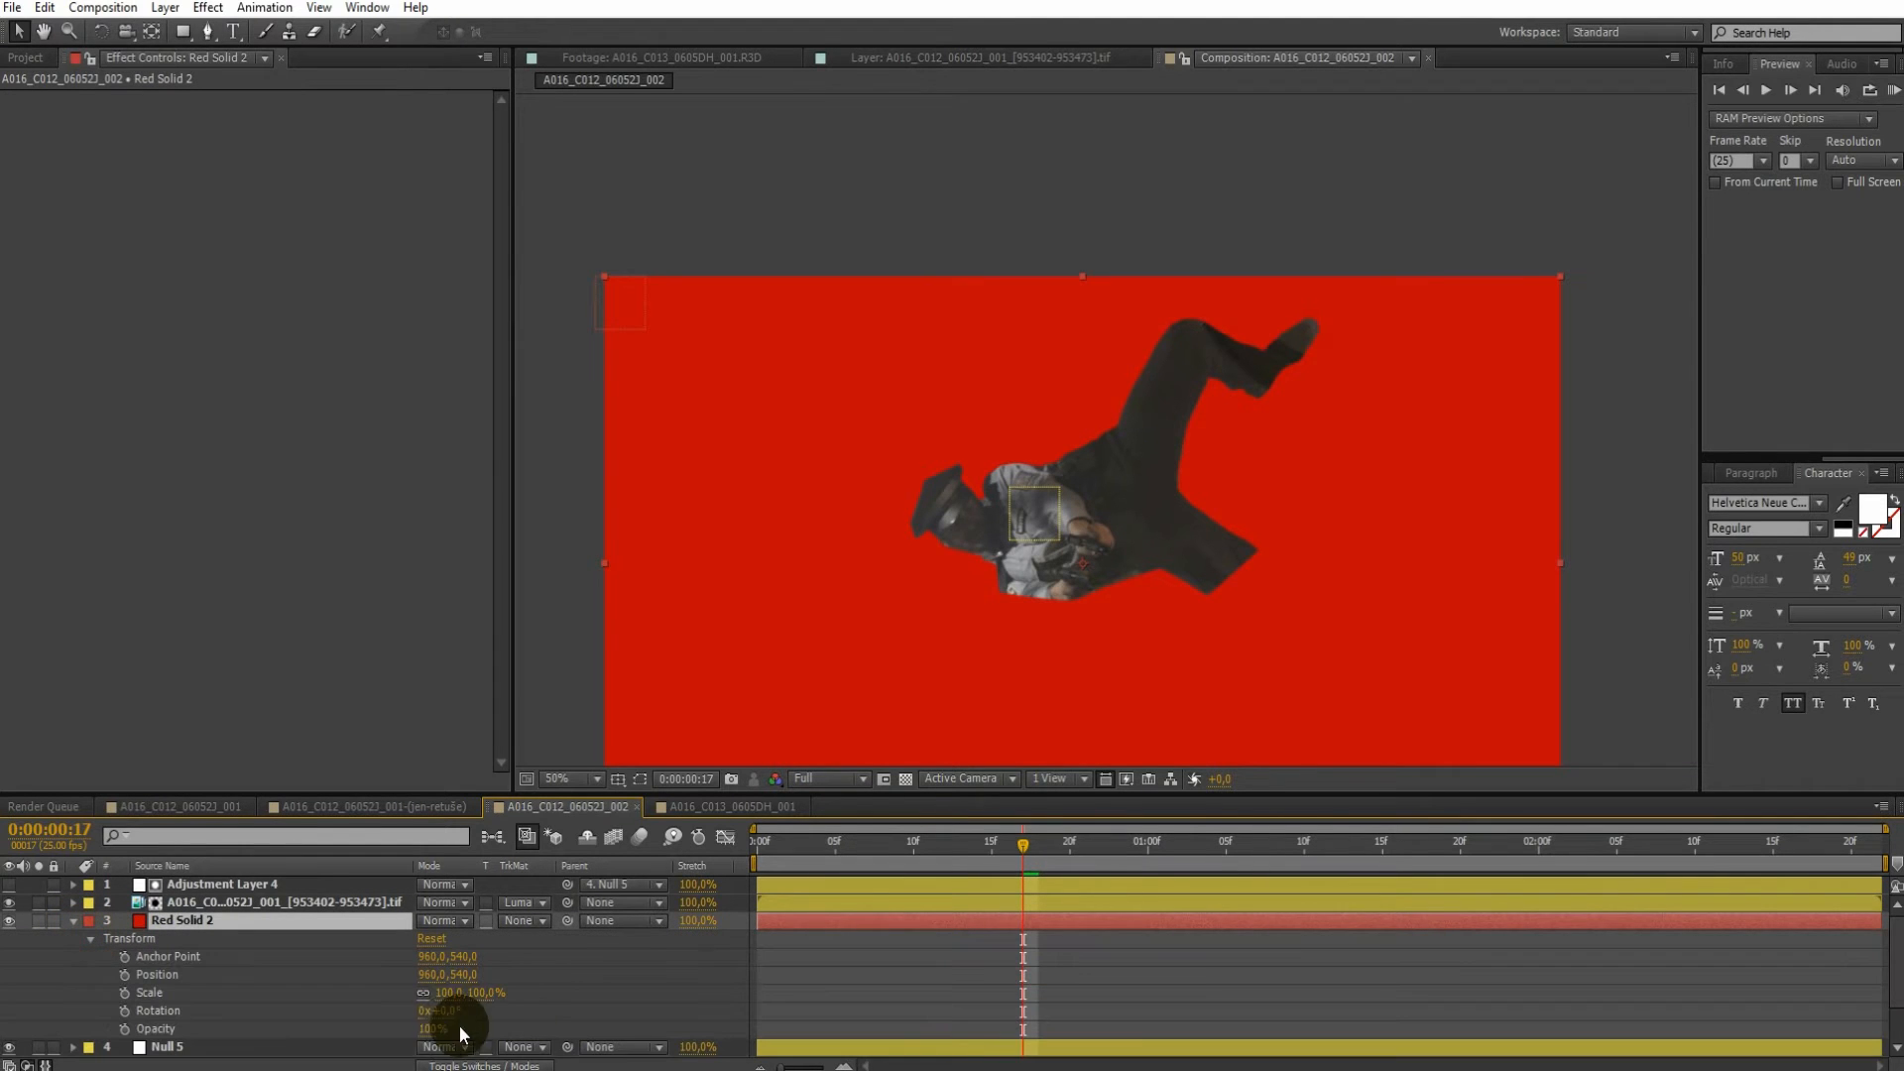
drag(425, 1032, 358, 1024)
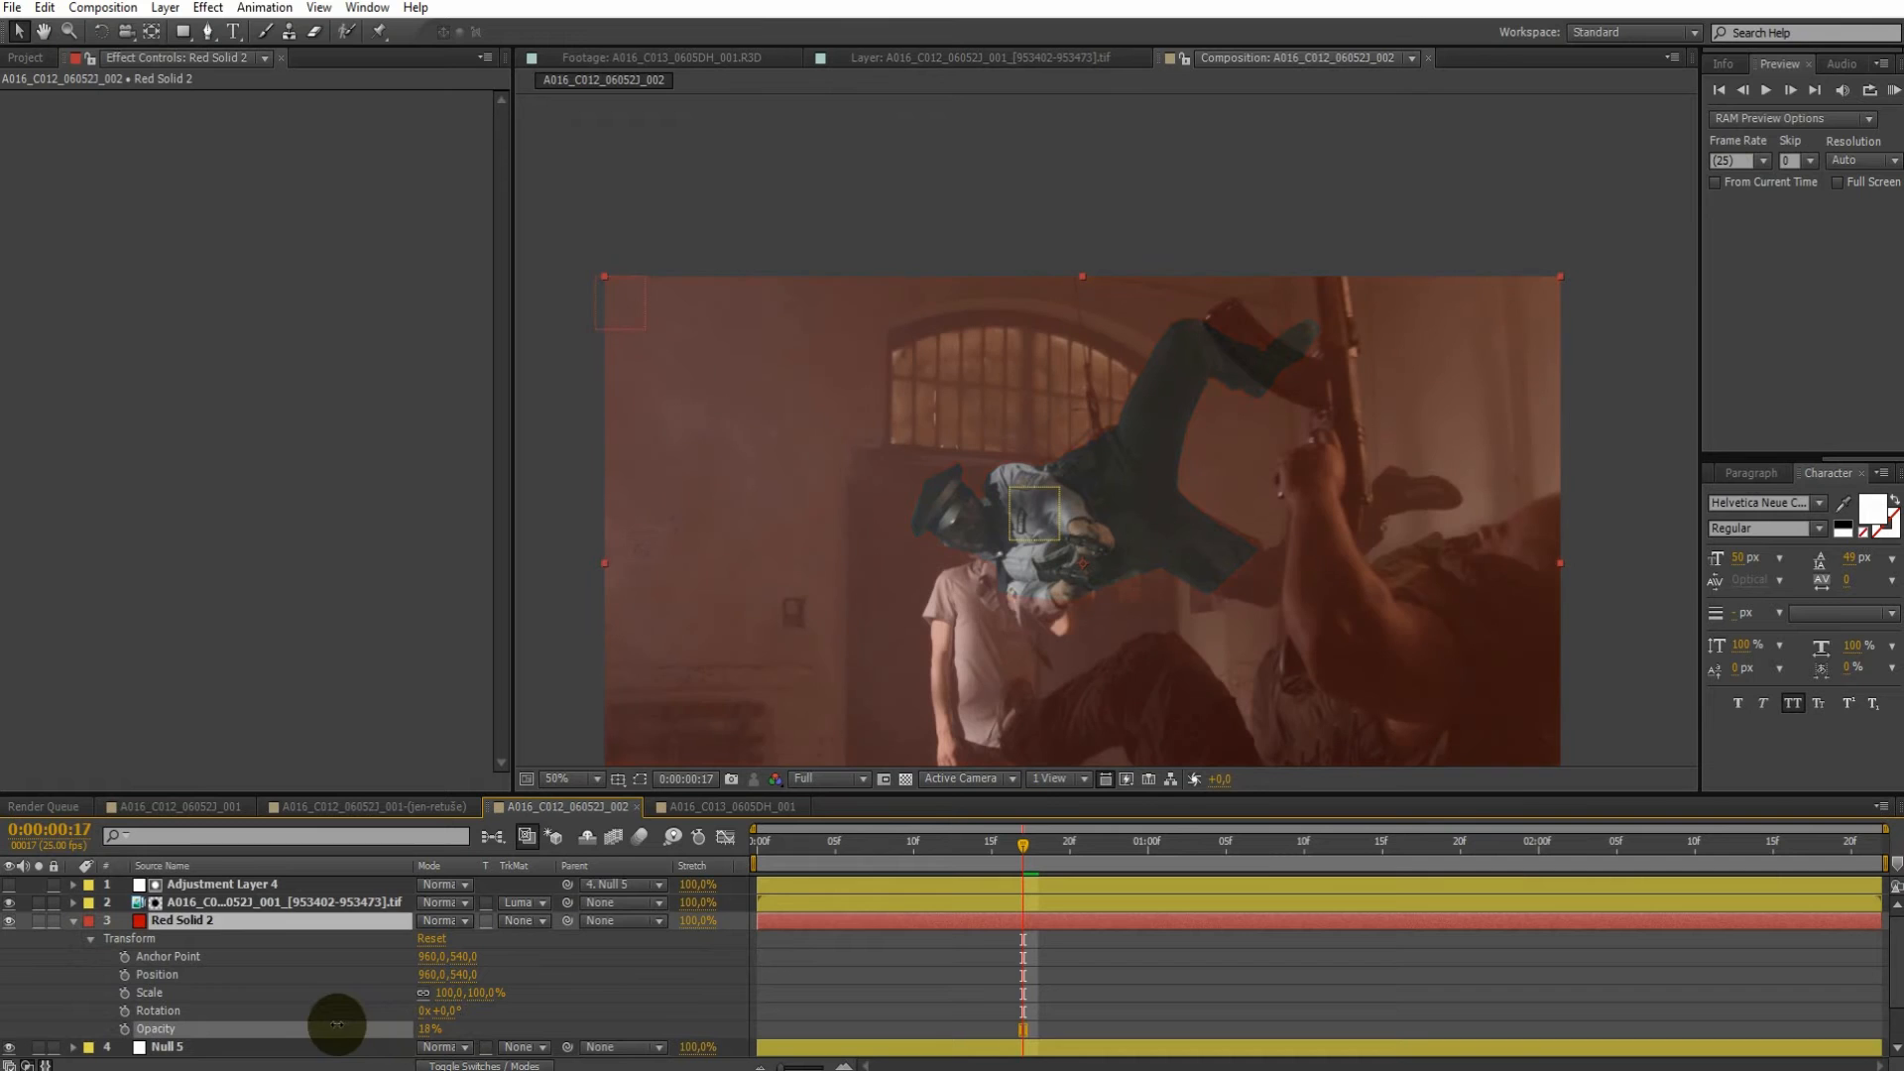
Check the soldier cut-out against the tinted footage back at 0:00:00:06 and delete the red solid
drag(887, 857, 851, 814)
click(157, 924)
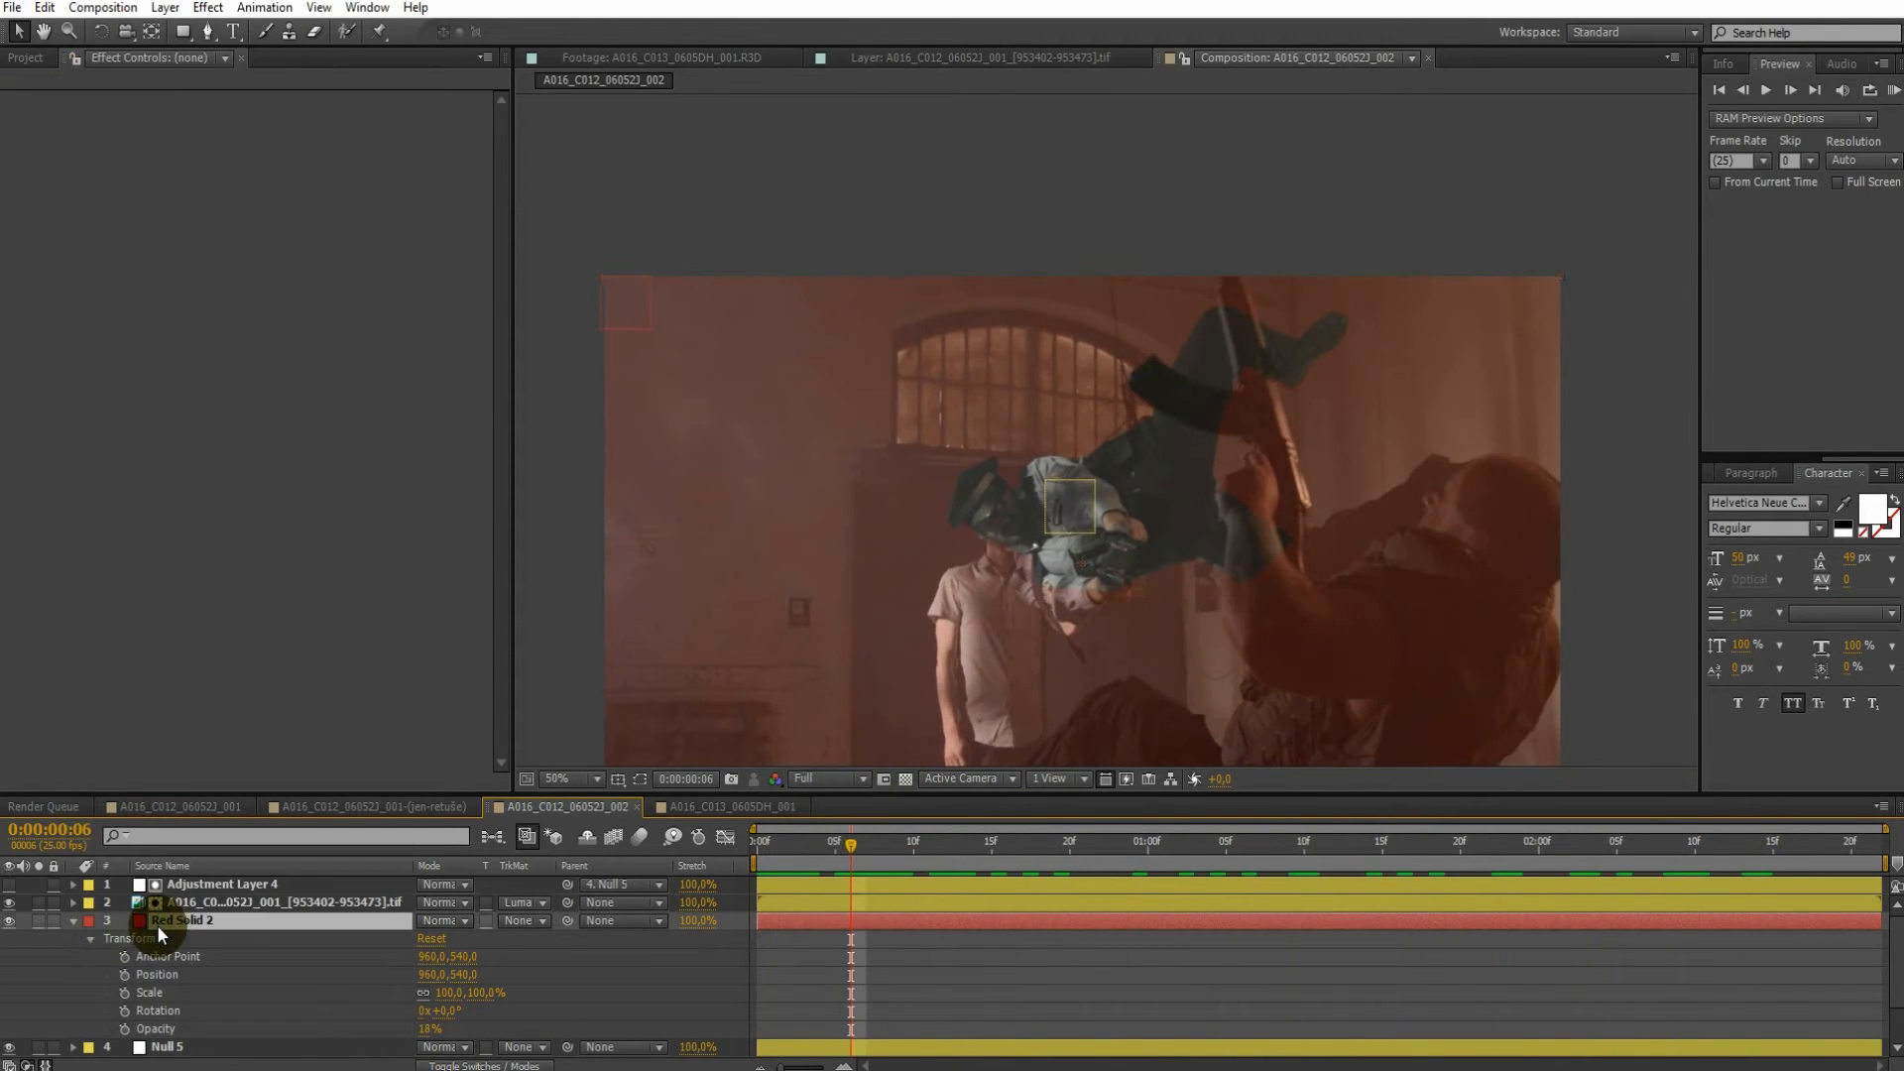
key(Delete)
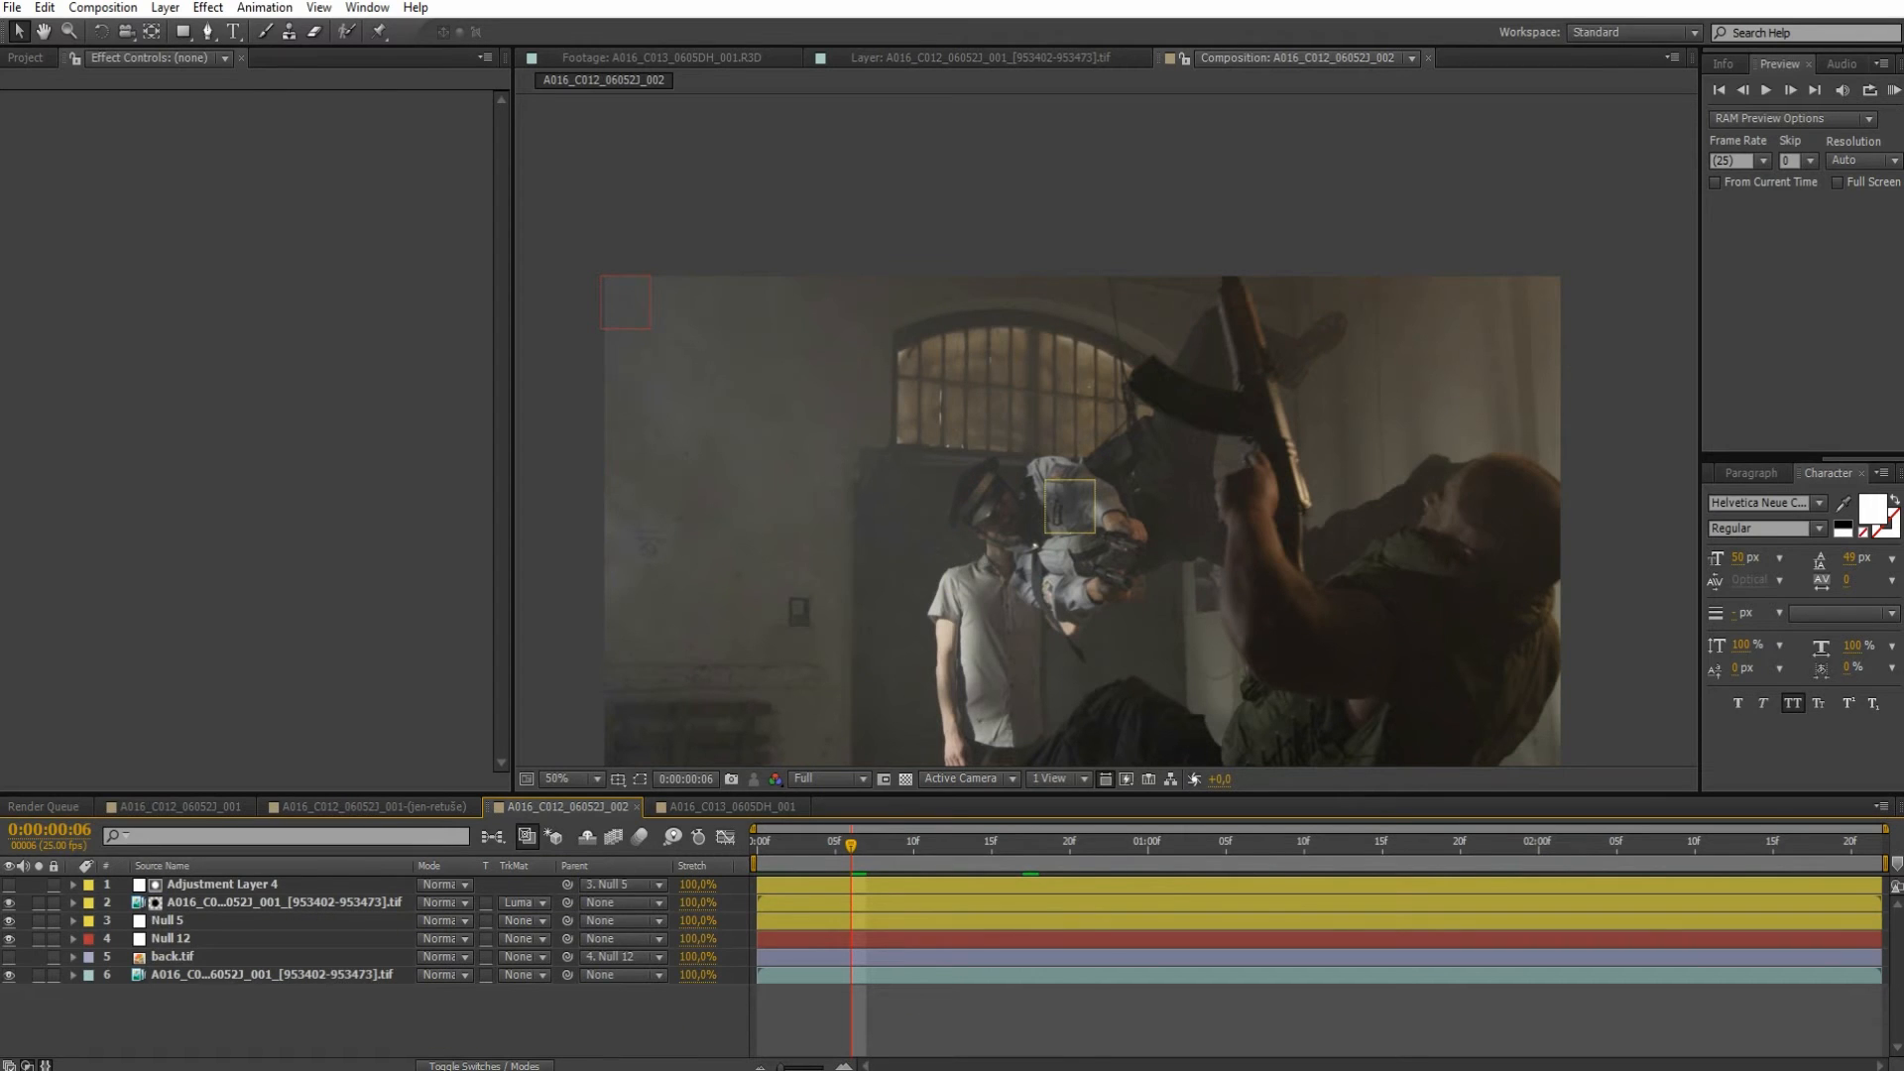
Show the back.tif layer again and, at 0:00:00:08, raise the mask point above the window's right part past the frame's upper edge
drag(816, 846, 1587, 918)
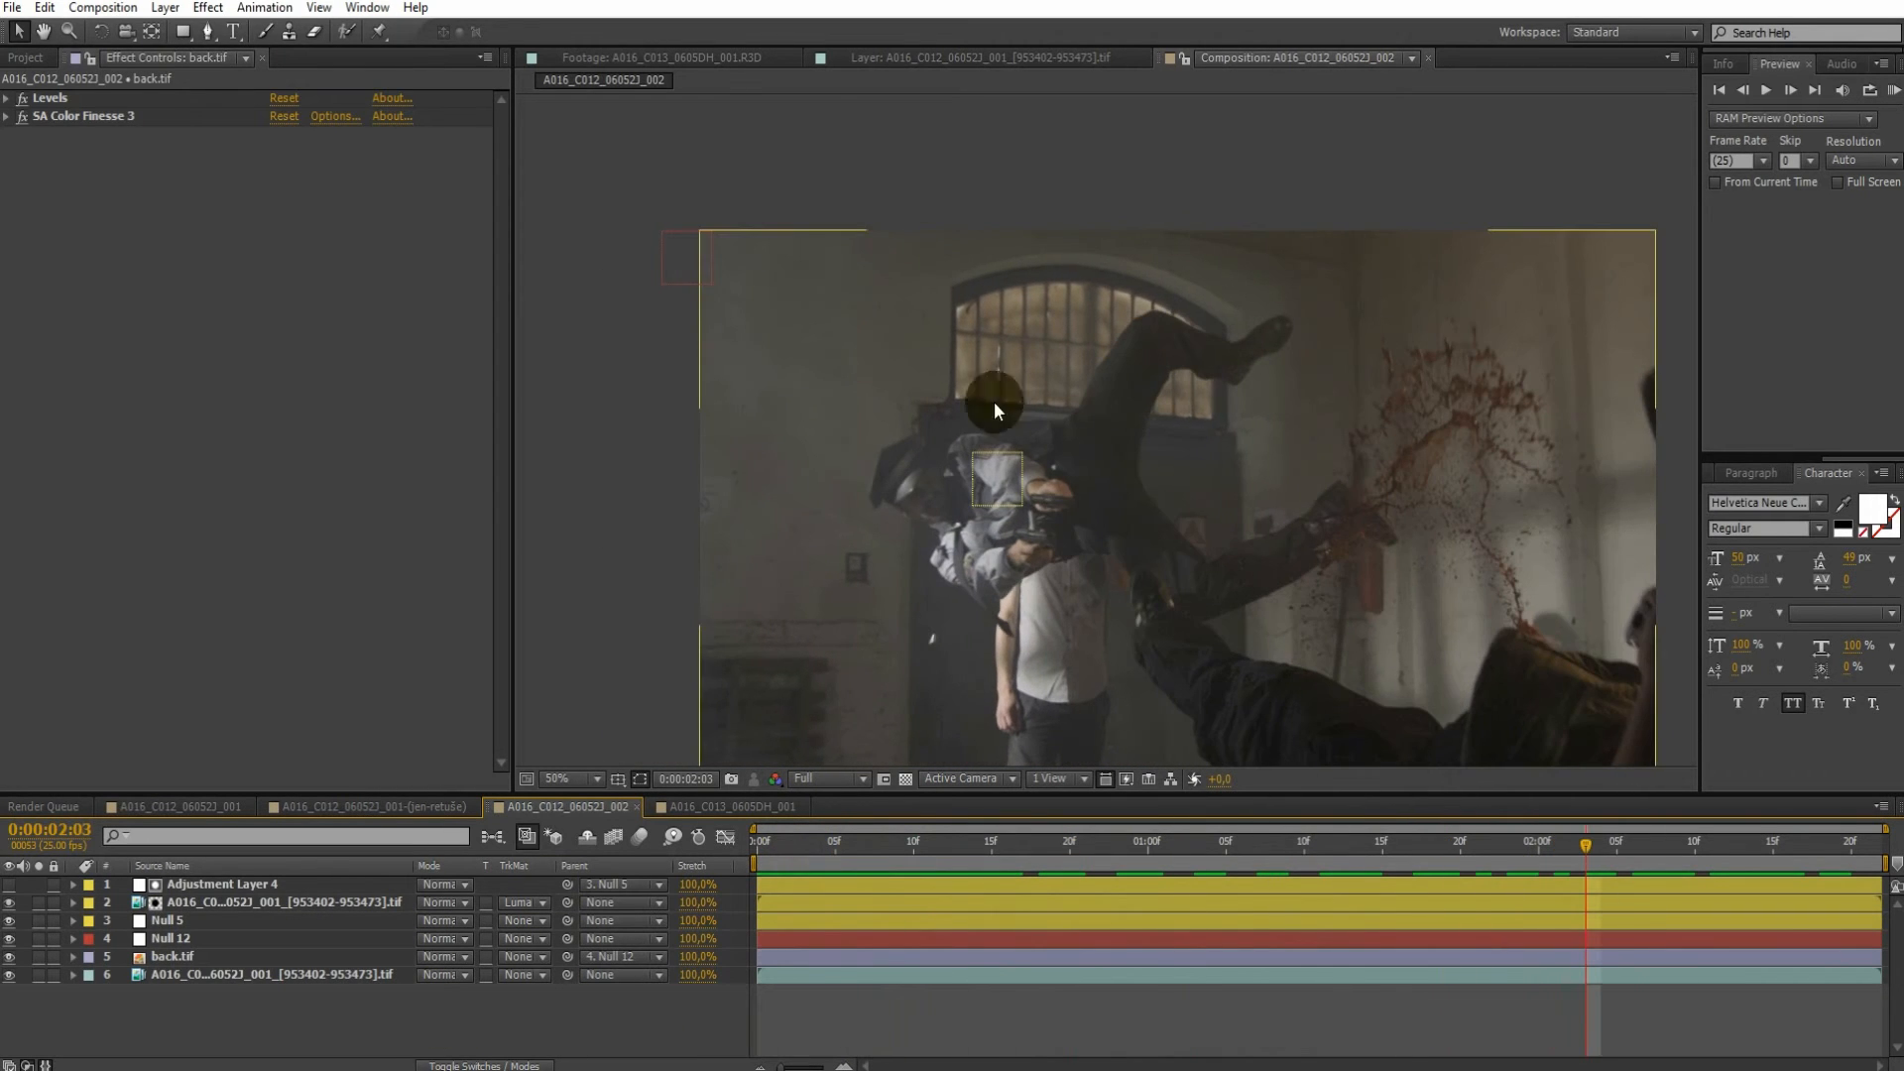
drag(1011, 853, 883, 845)
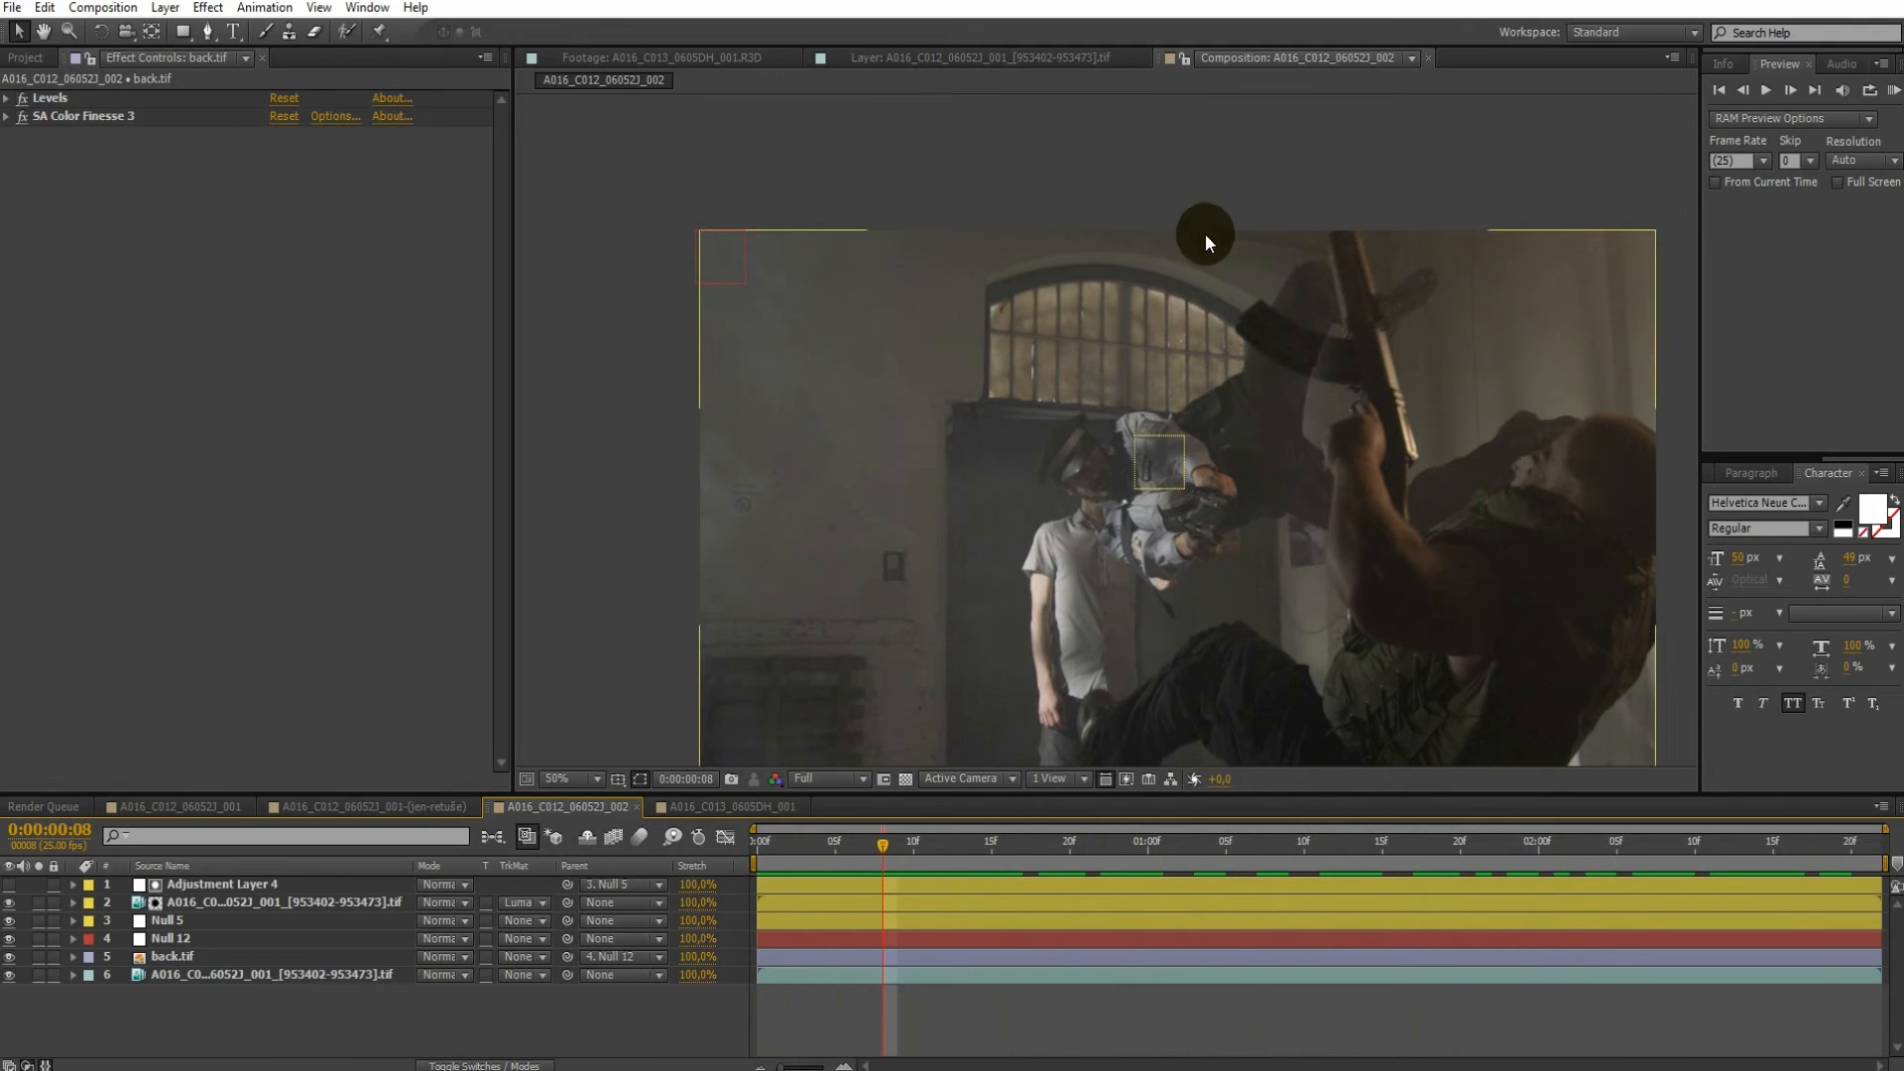
click(260, 957)
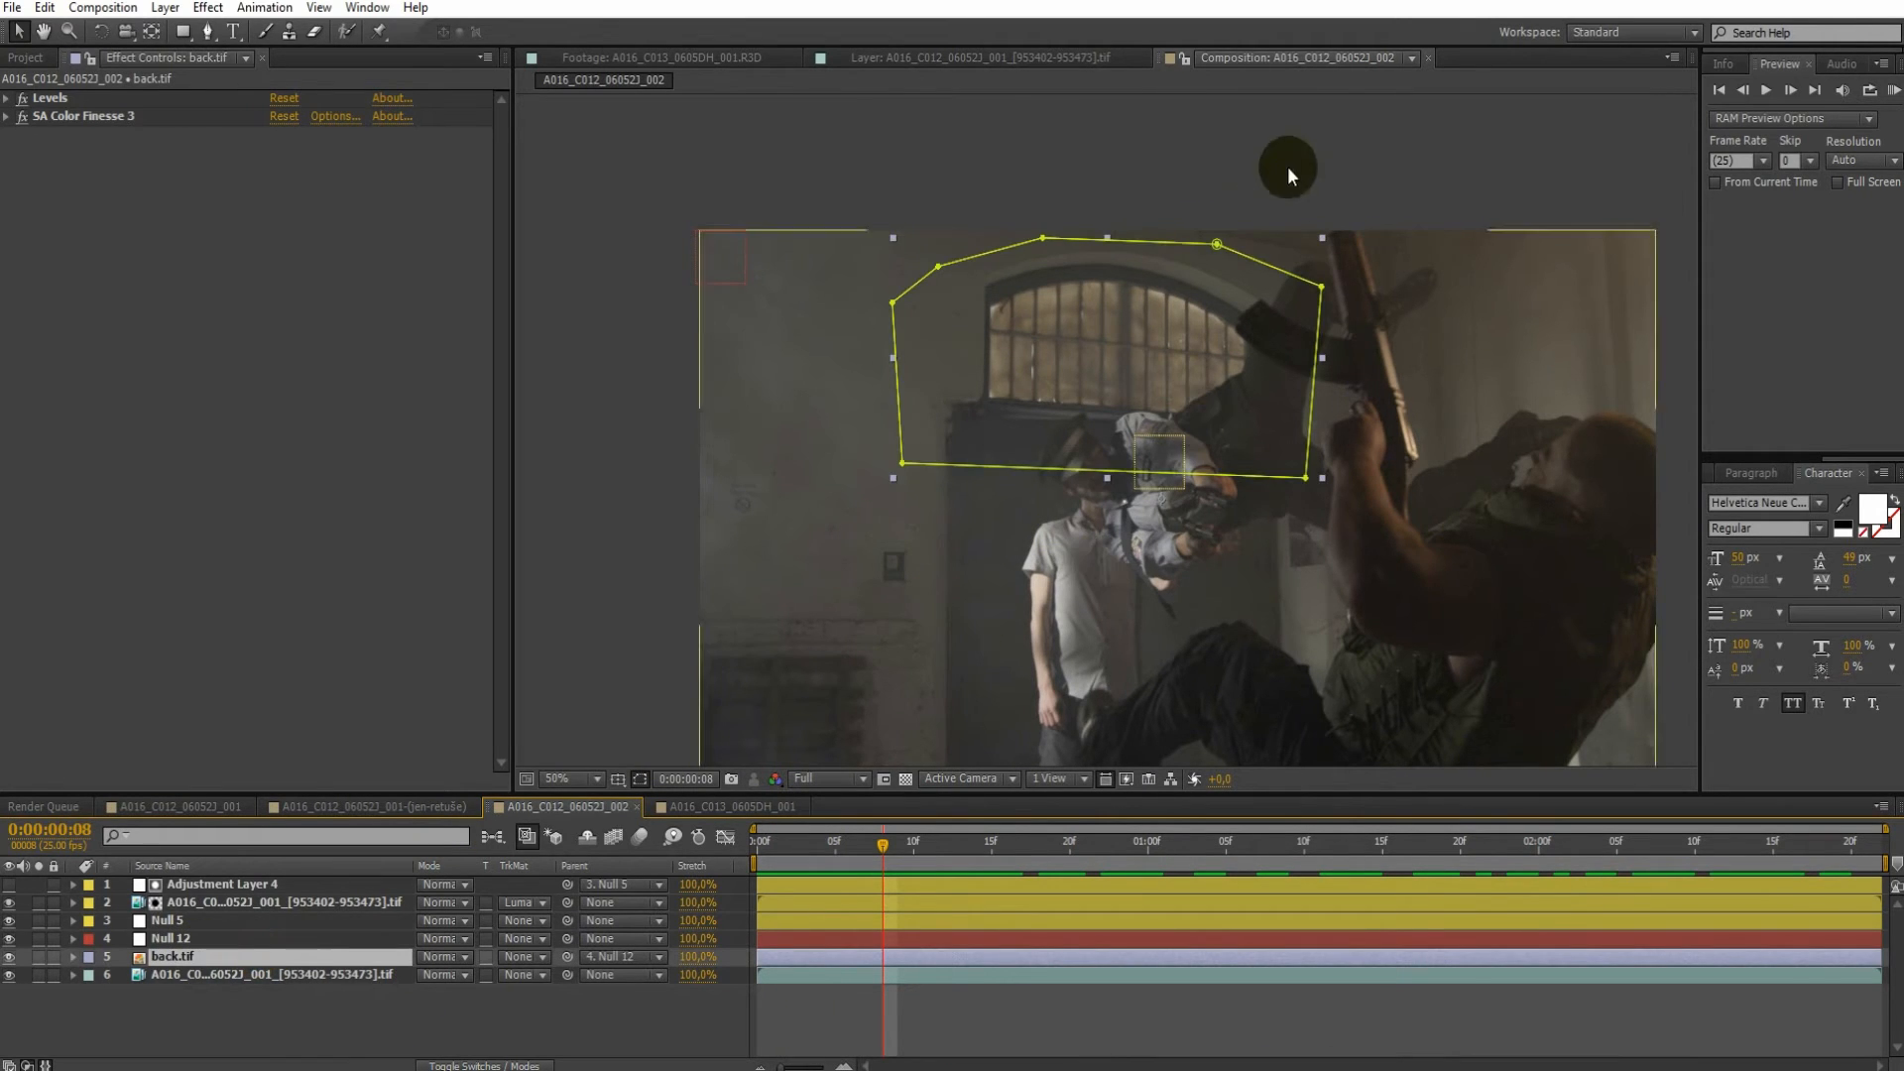
drag(1224, 248, 1222, 229)
key(Return)
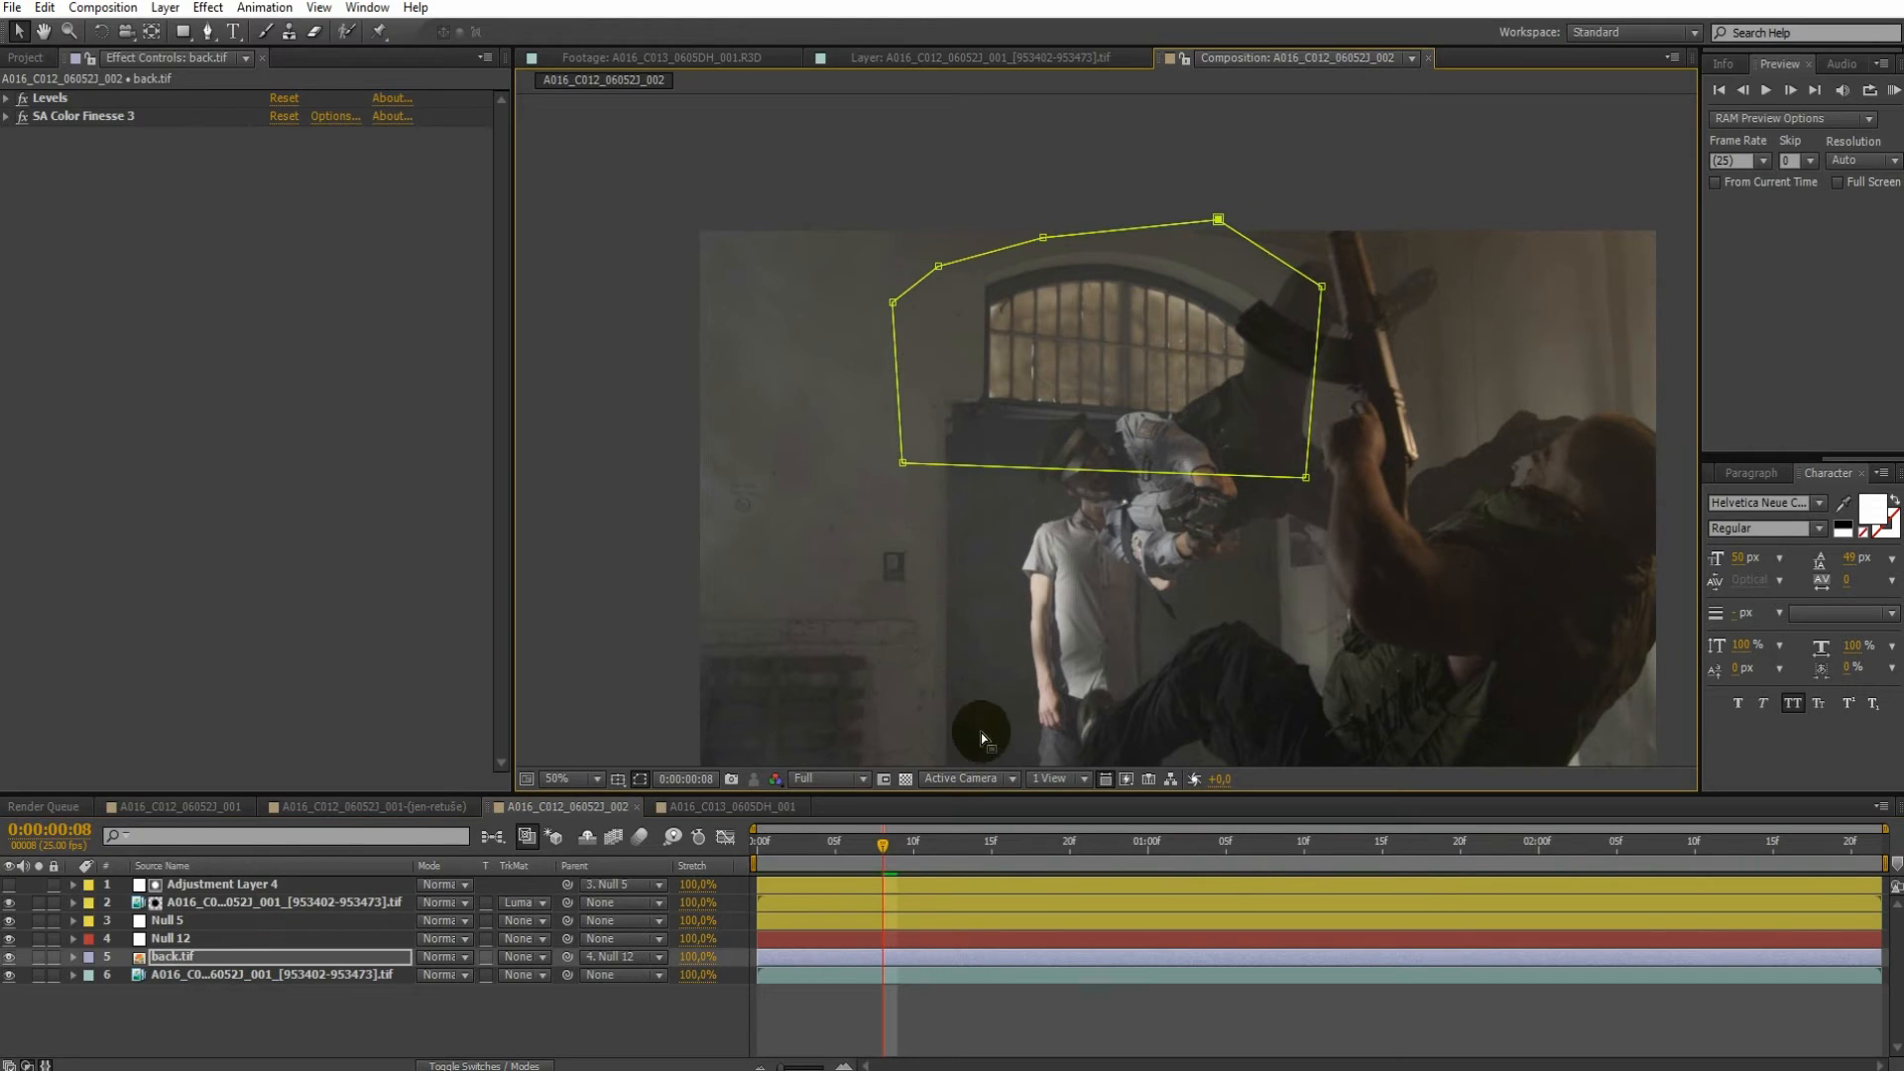
At 0:00:00:15, draw a second closed mask on back.tif around the wall left of the door and the soldier's head
drag(878, 863, 991, 863)
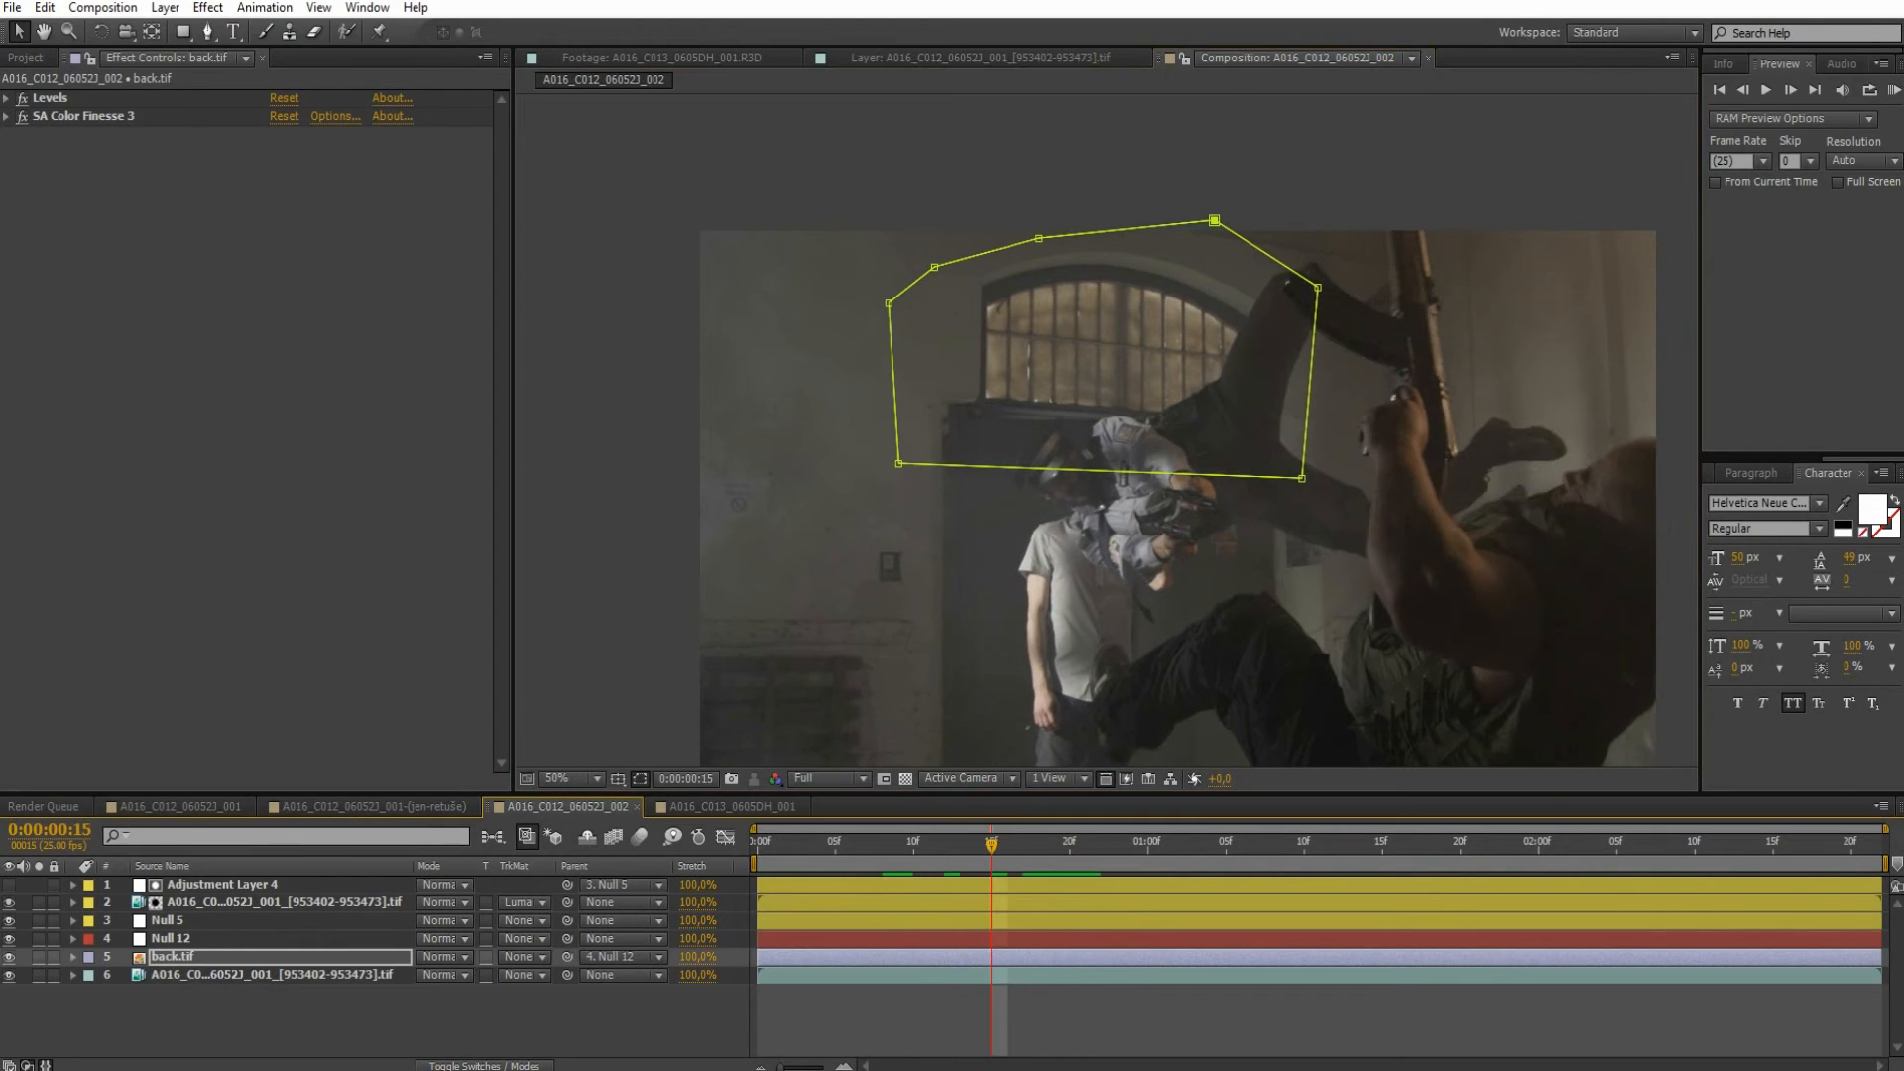
click(213, 32)
click(854, 398)
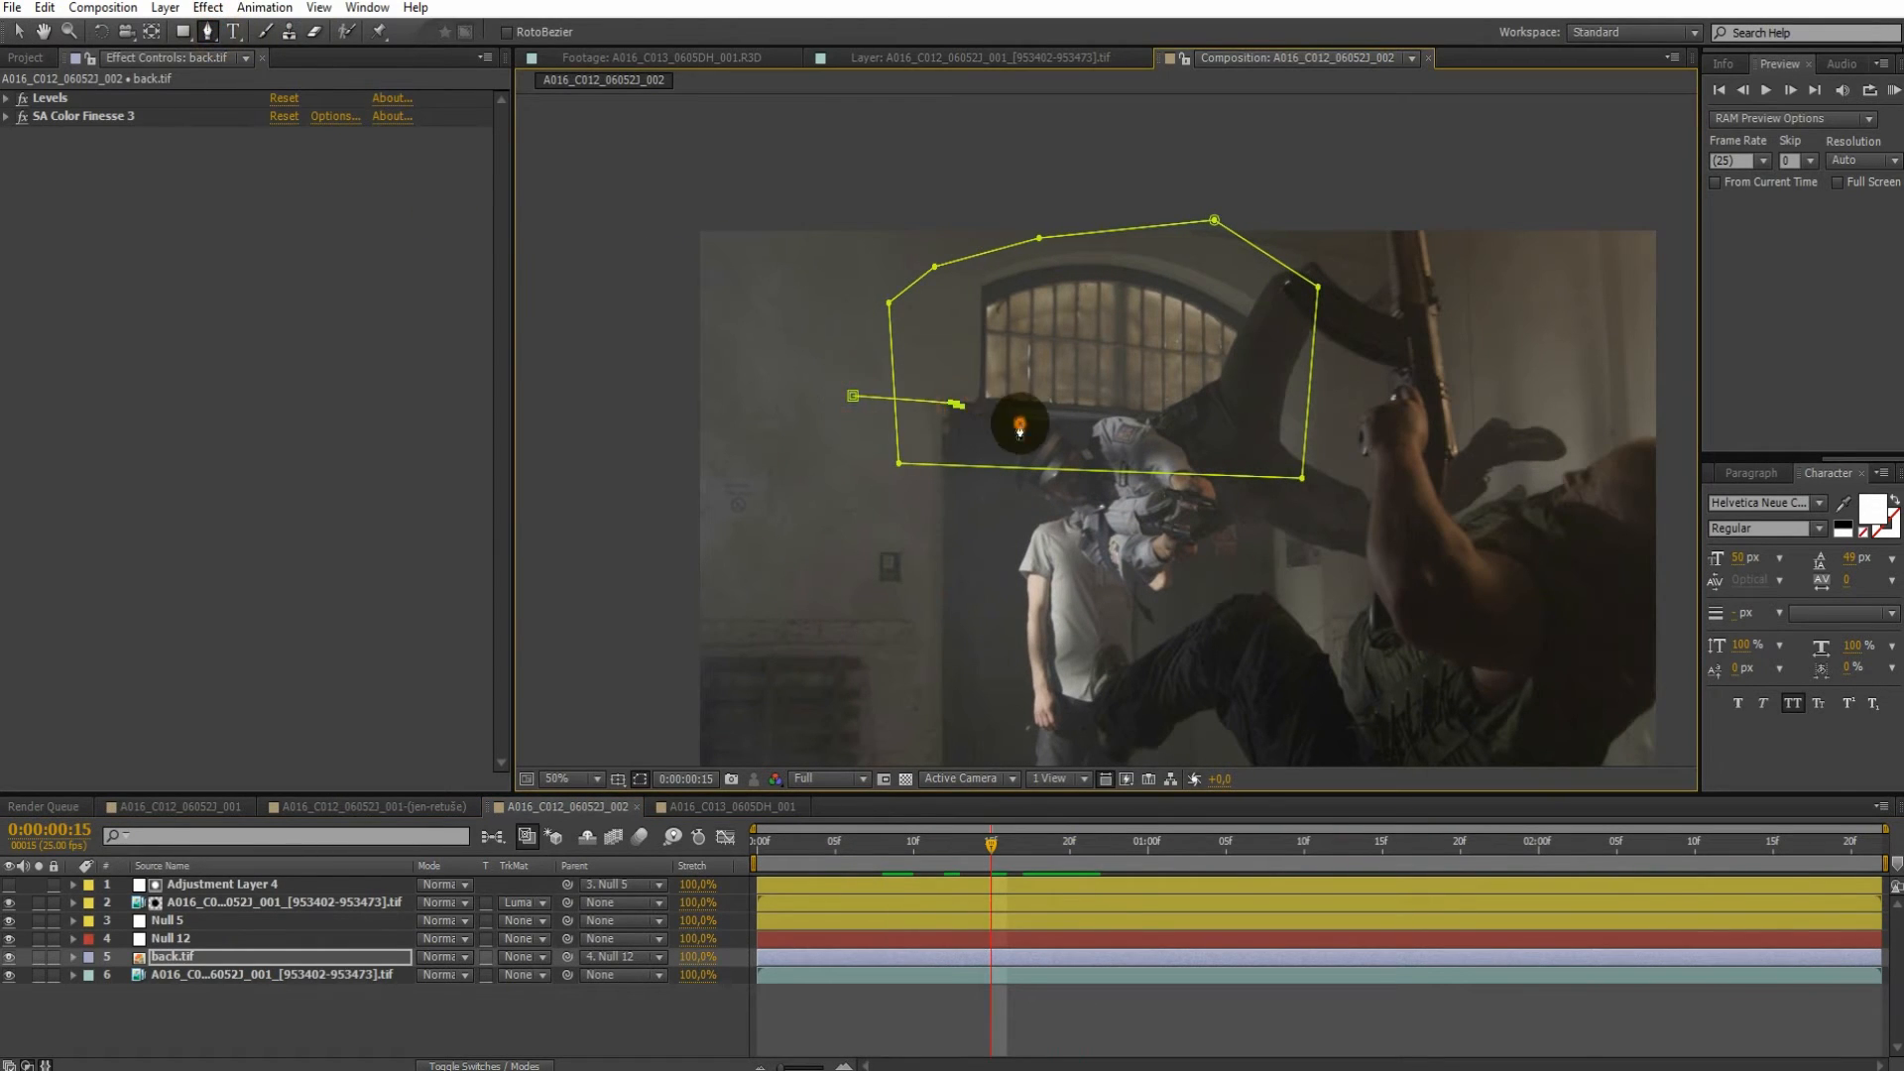
click(1094, 453)
click(1150, 532)
click(1047, 604)
click(868, 550)
click(835, 506)
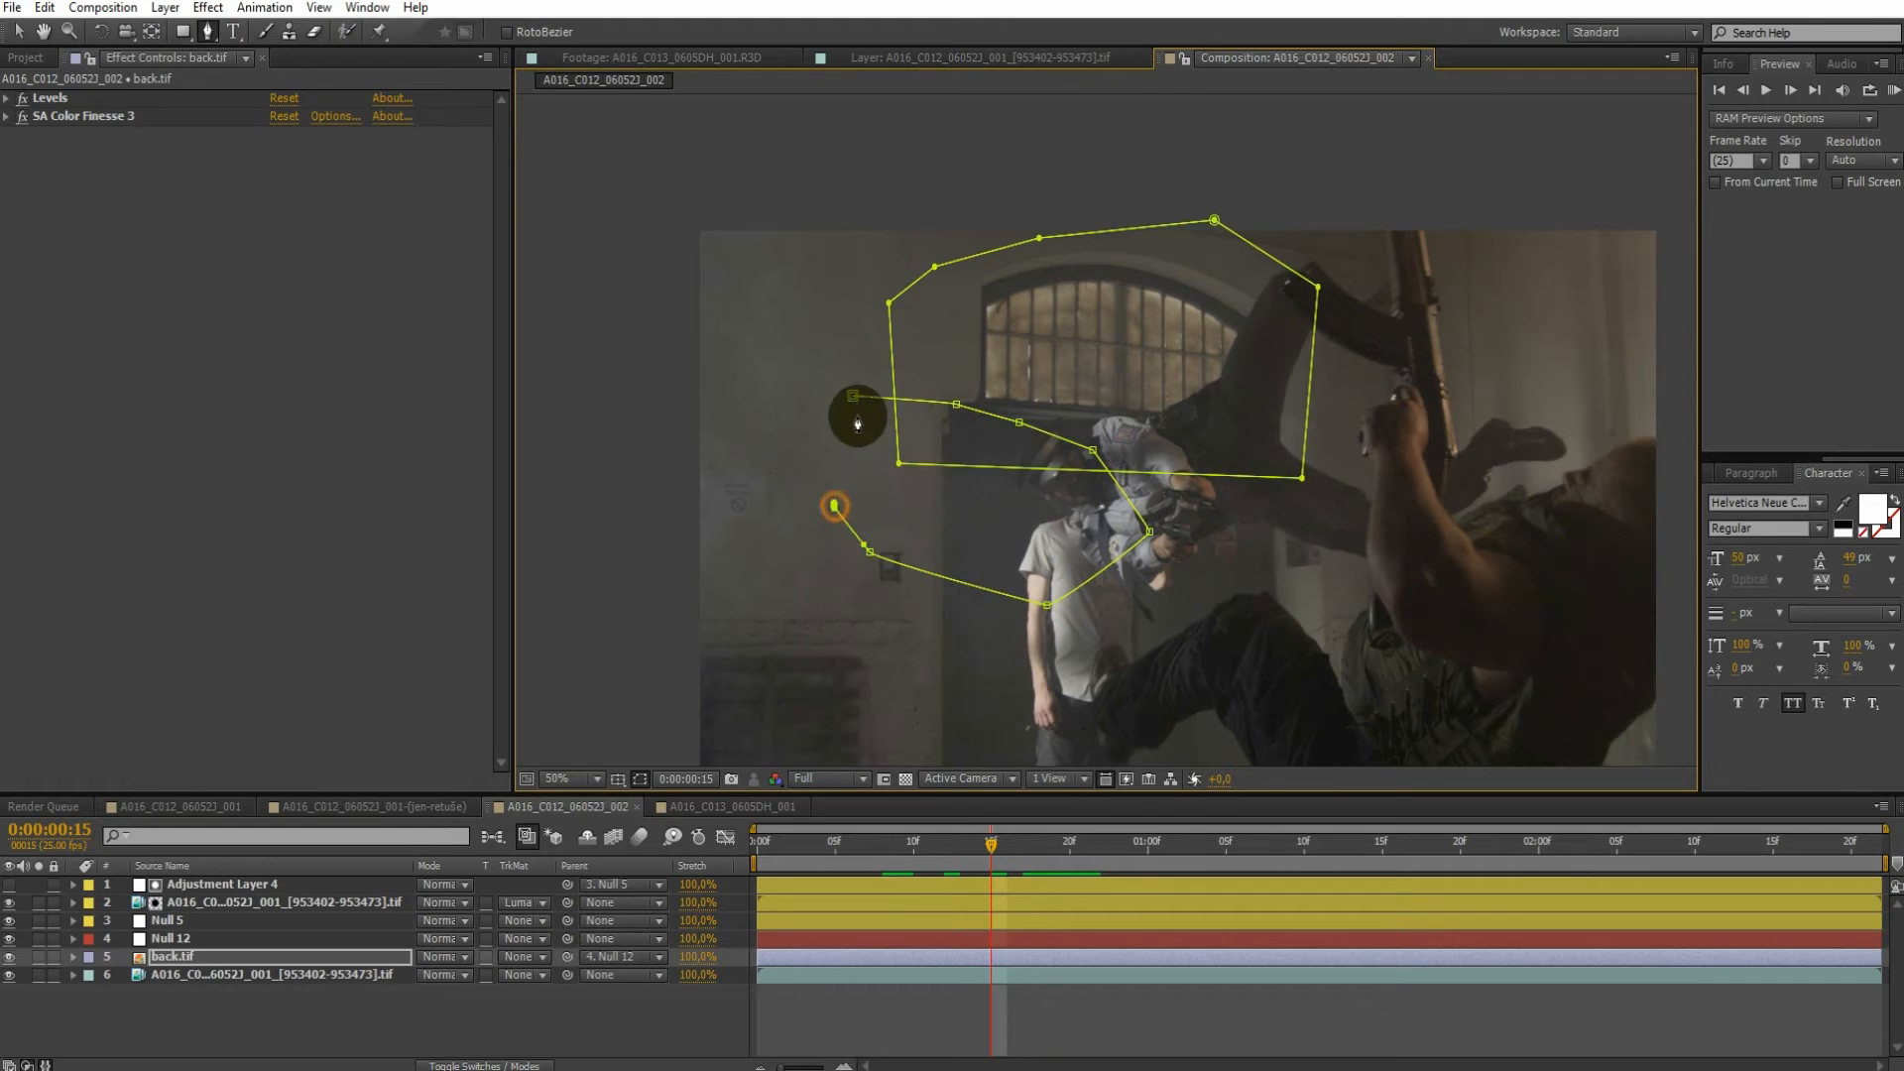
click(854, 399)
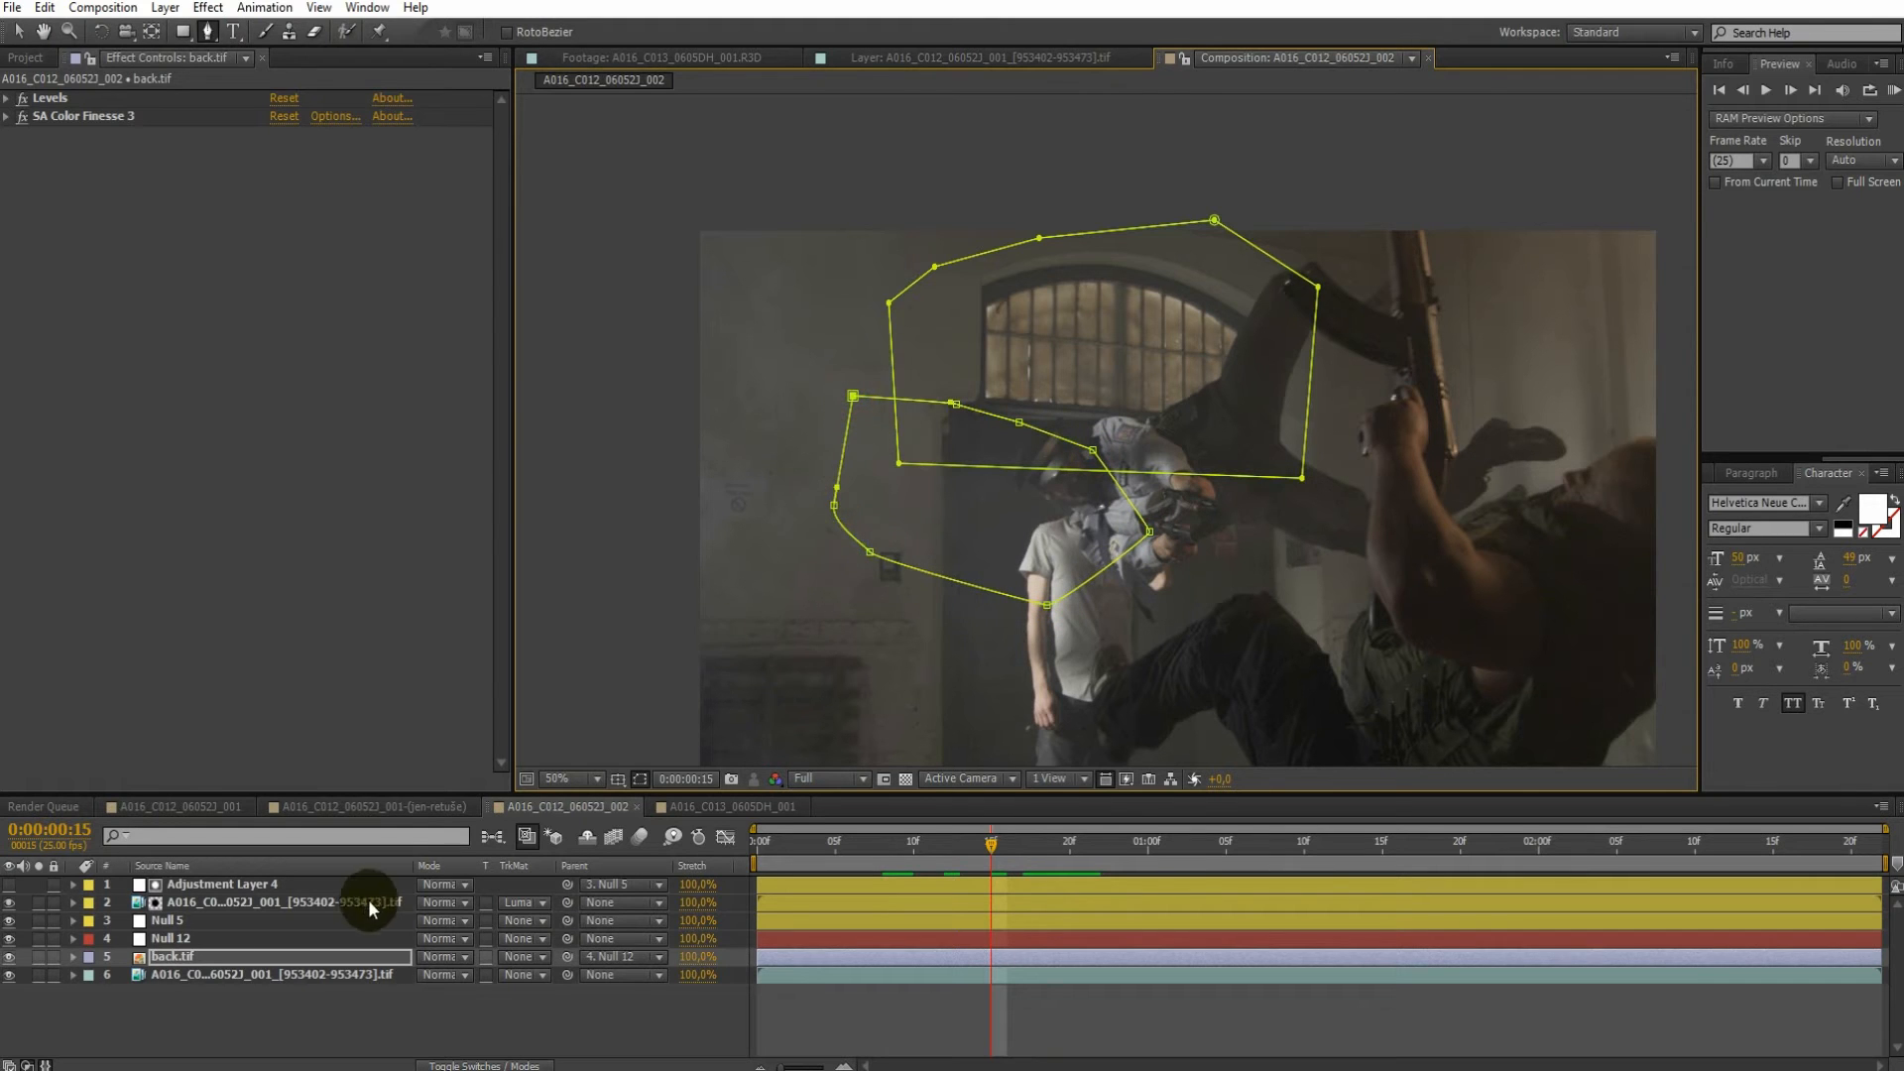
Set Mask 2 on back.tif to Subtract and its feather to 265 pixels
click(72, 957)
click(439, 1011)
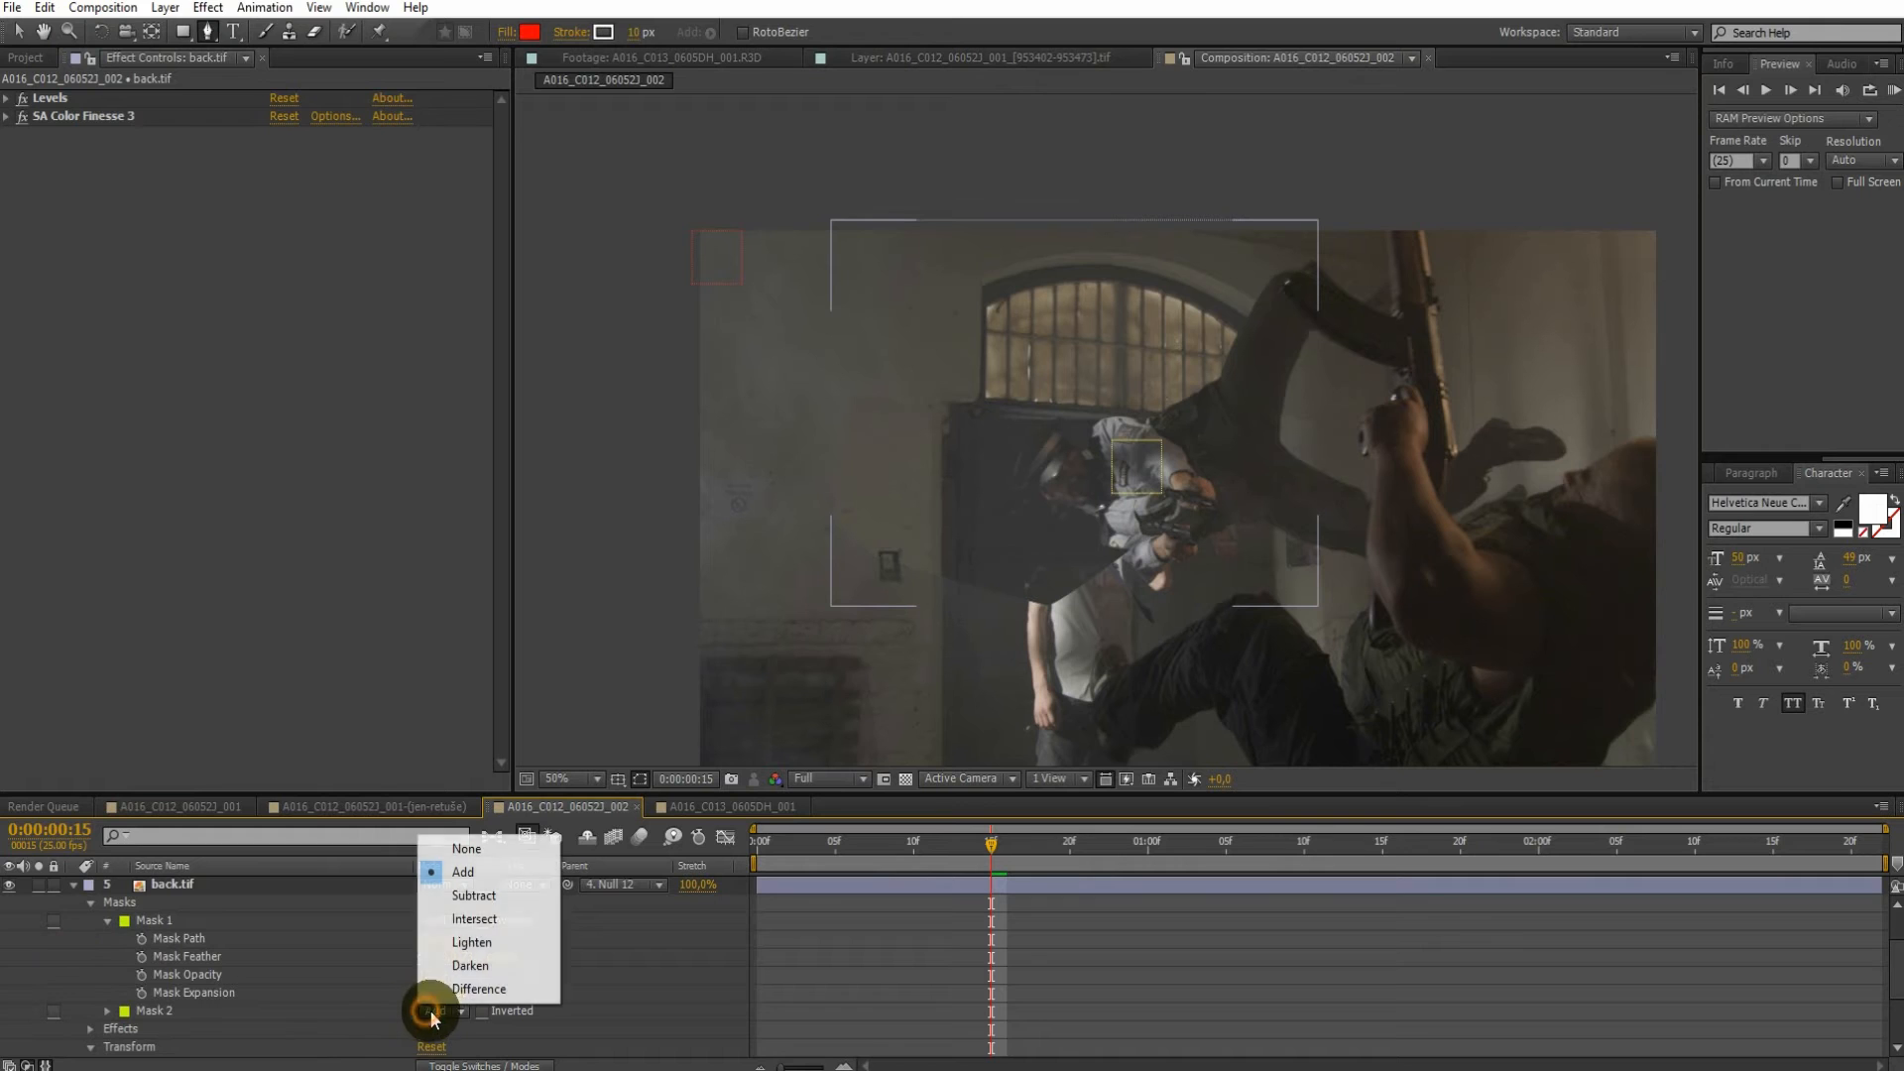
click(472, 894)
click(107, 1011)
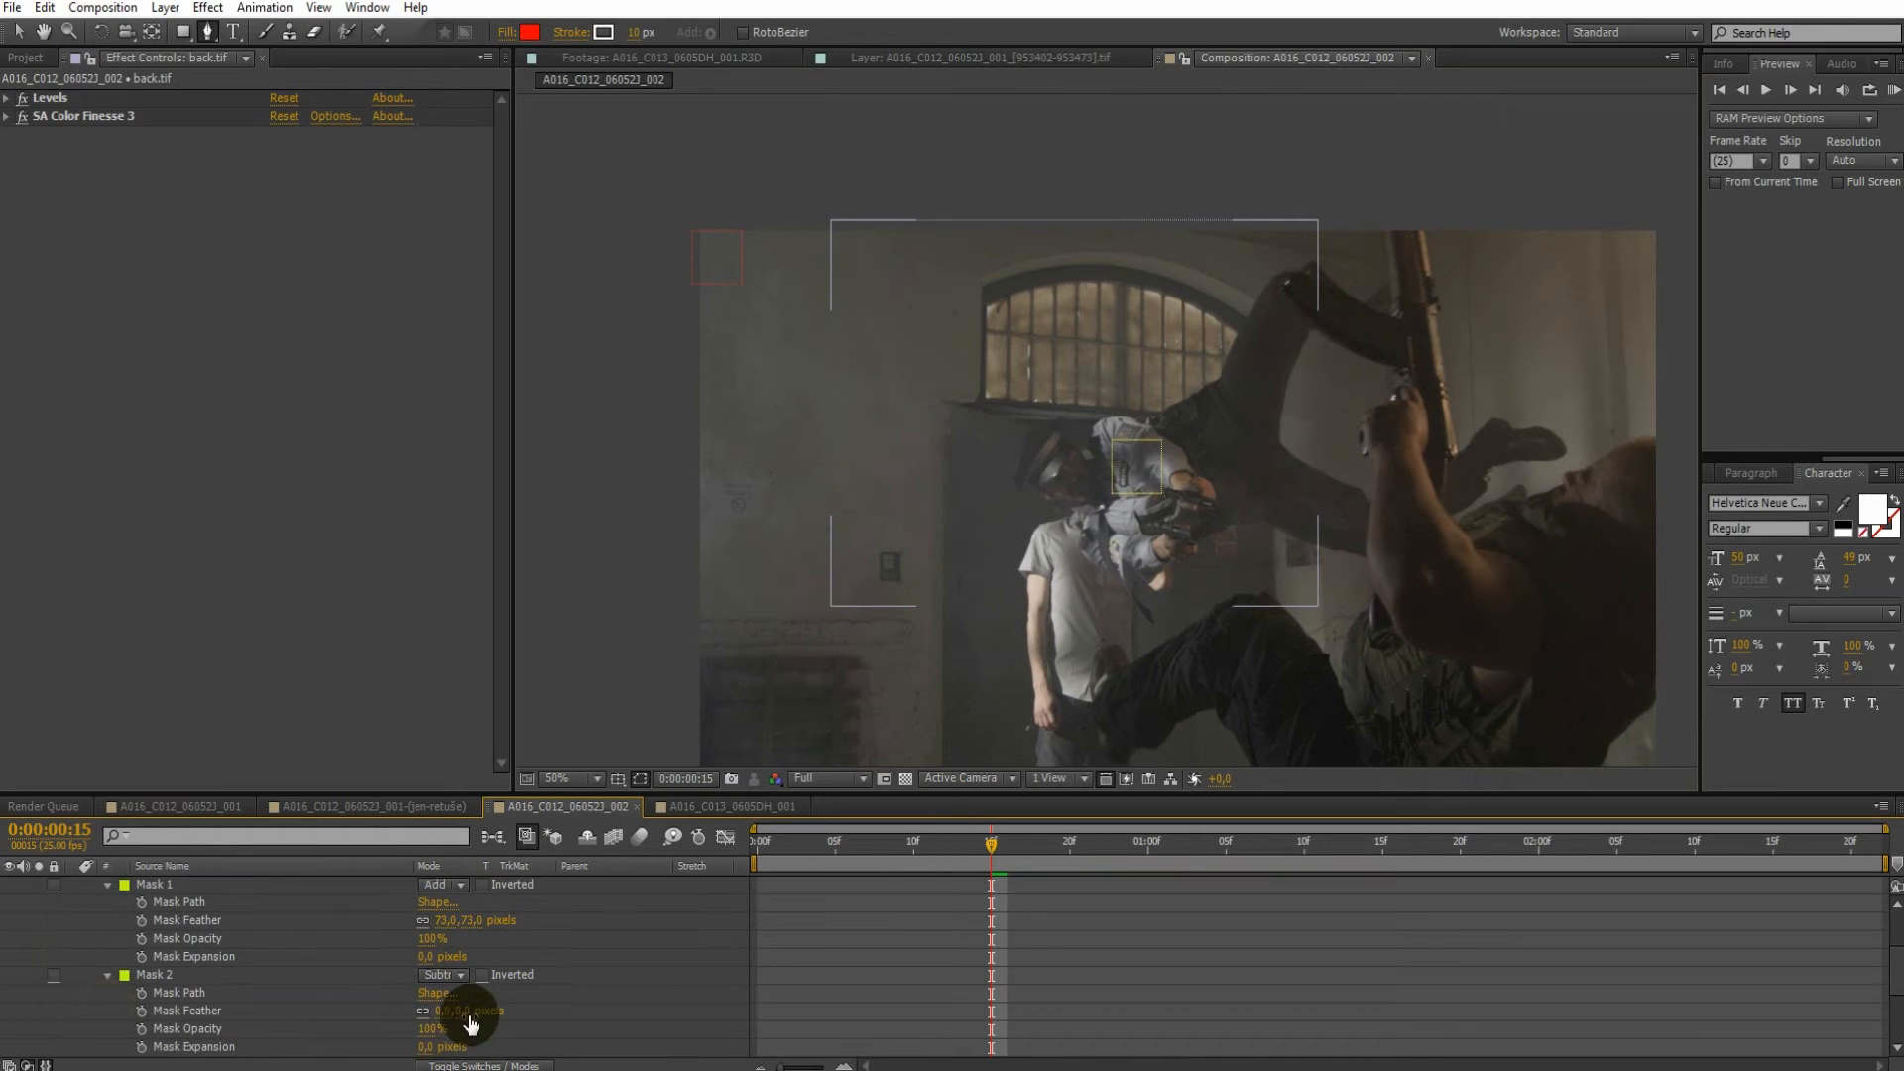
drag(447, 1011, 507, 1011)
drag(634, 1006, 593, 992)
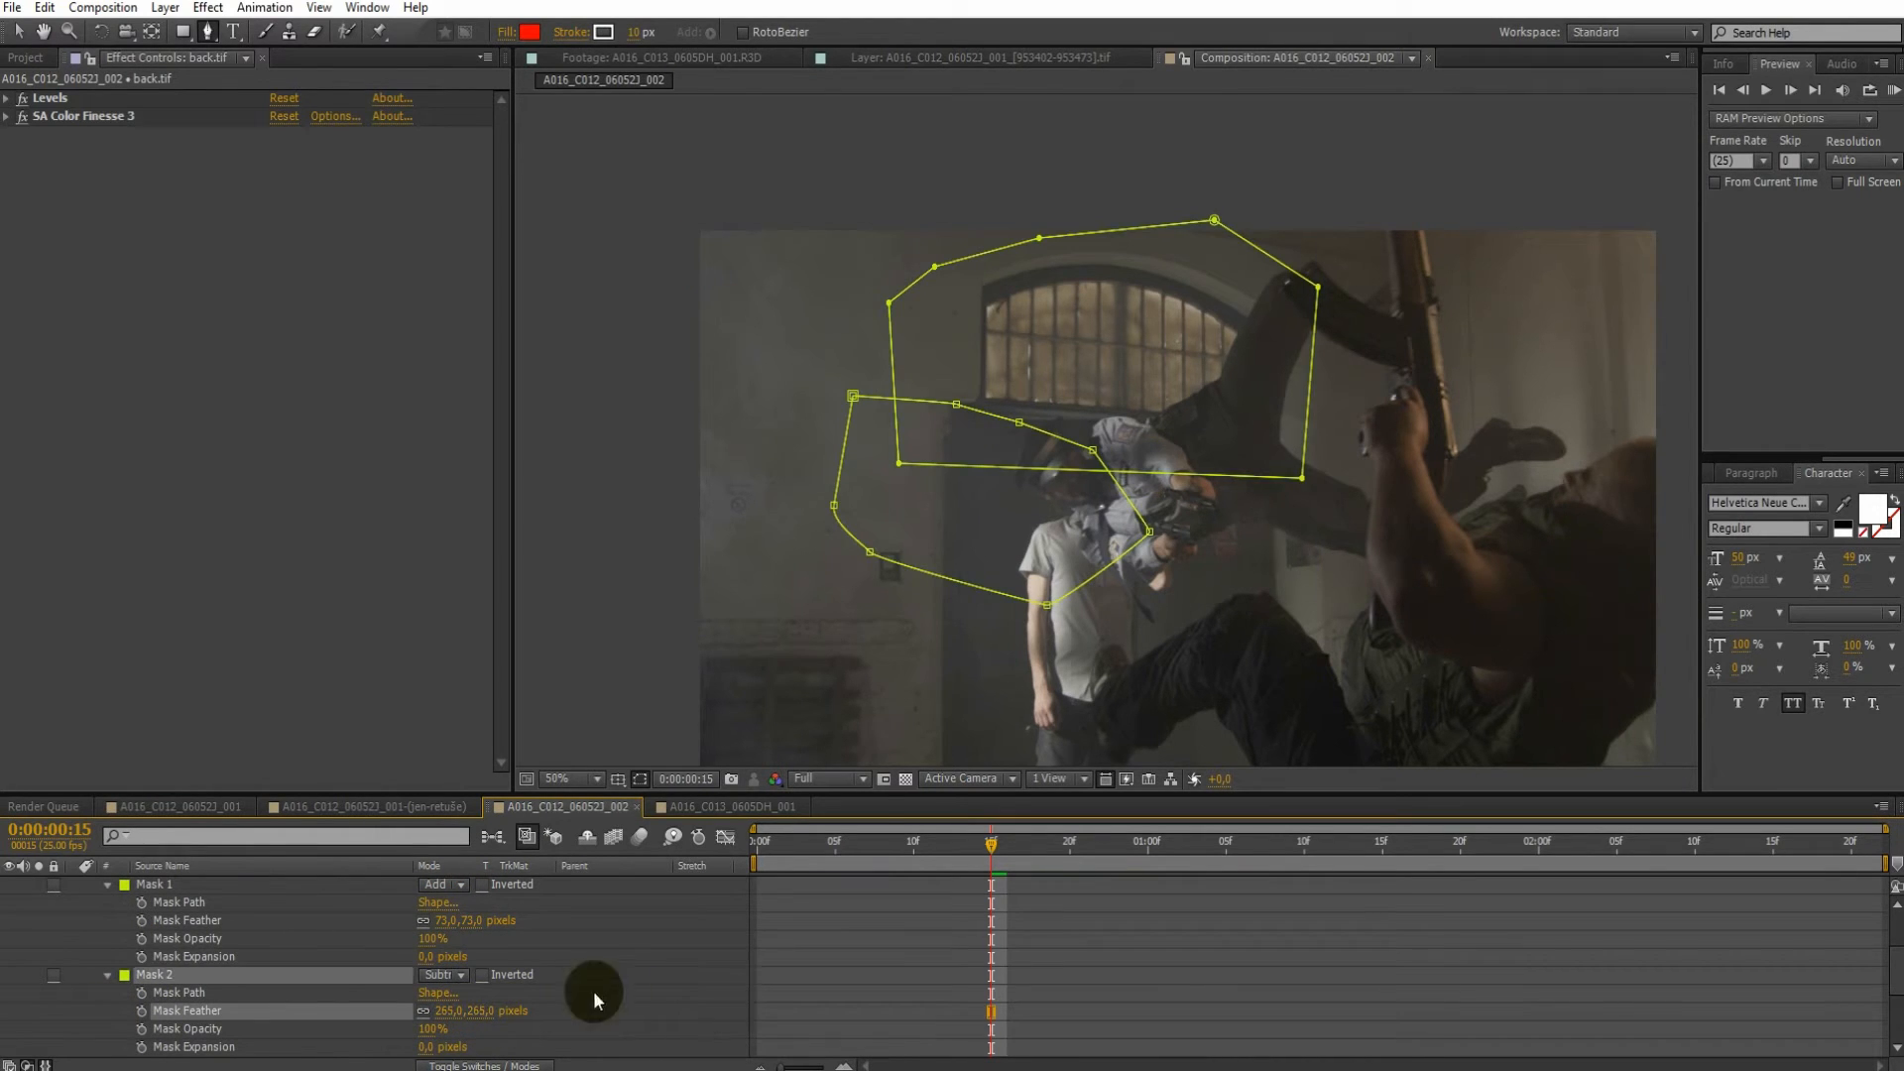
At 0:00:02:15, pull Mask 2's upper edge down over the soldier's torso and reduce its feather to 164 pixels
drag(1142, 849, 1773, 843)
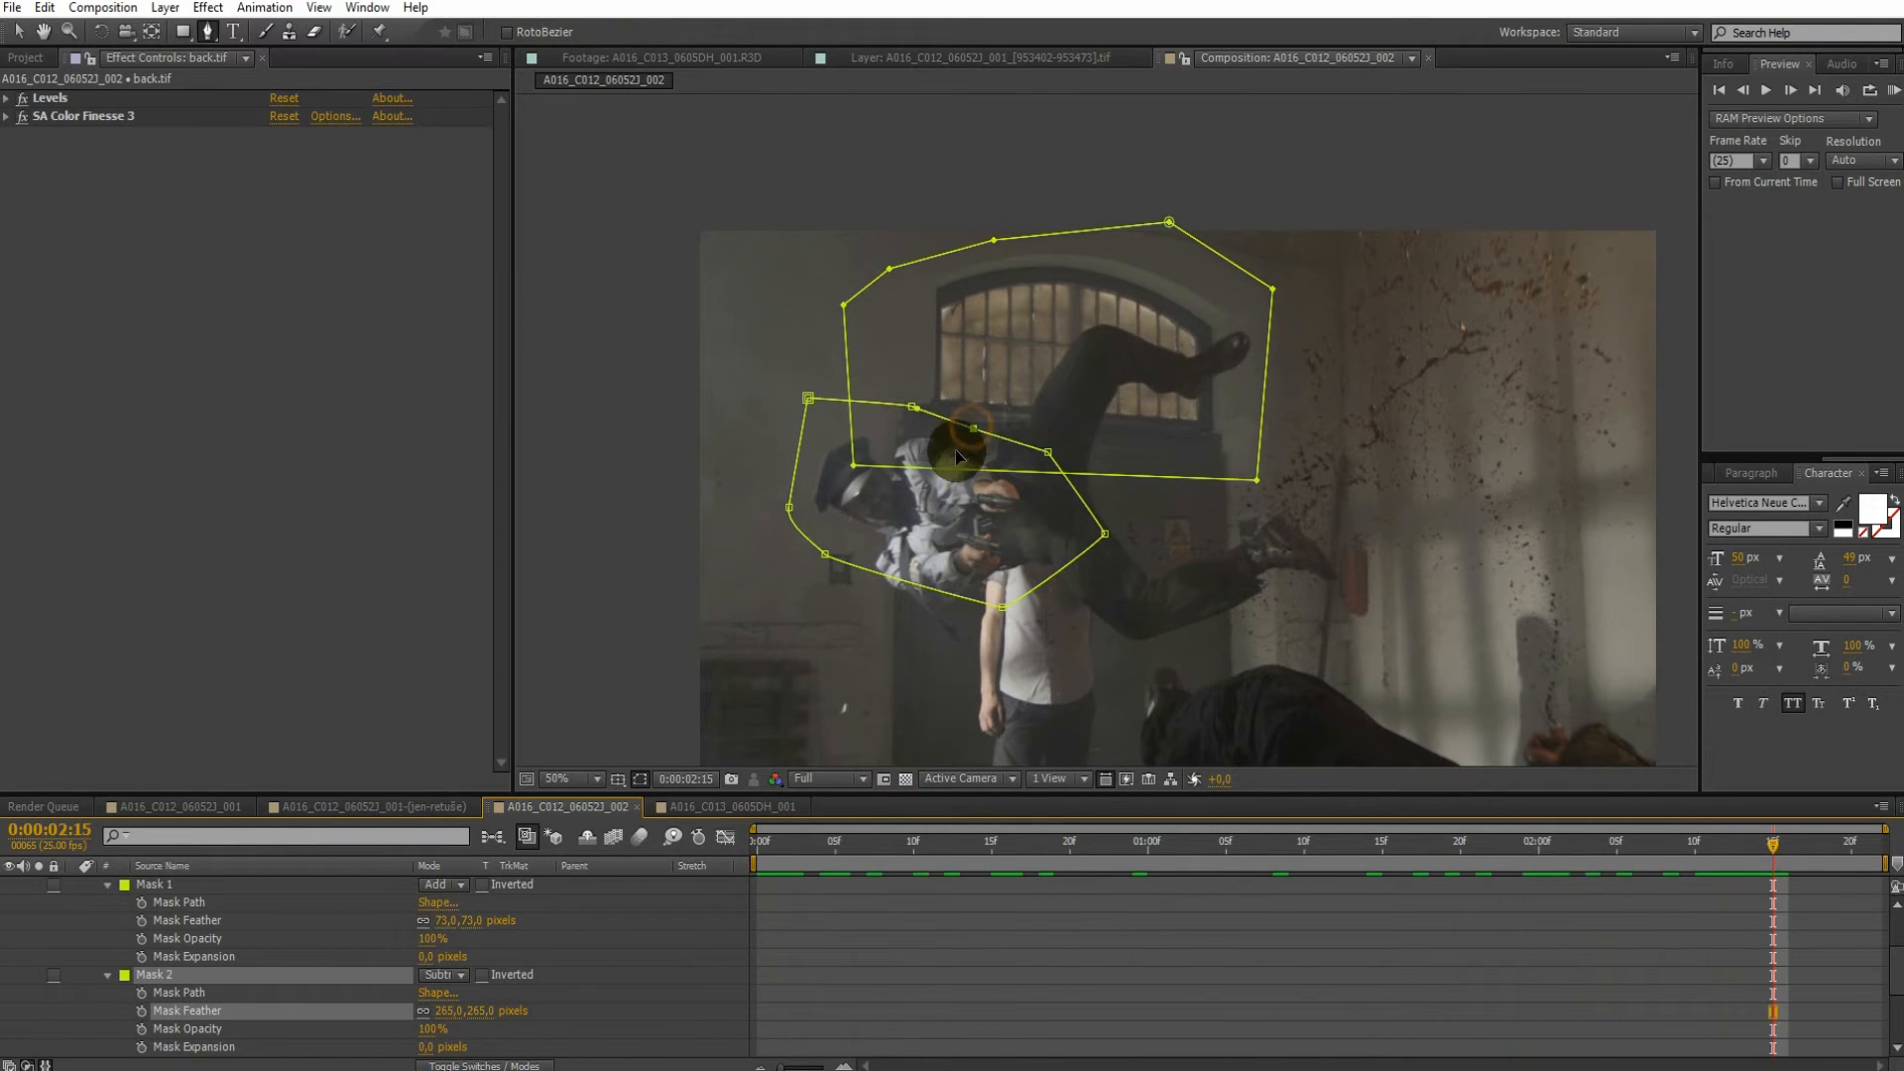
drag(938, 470, 940, 464)
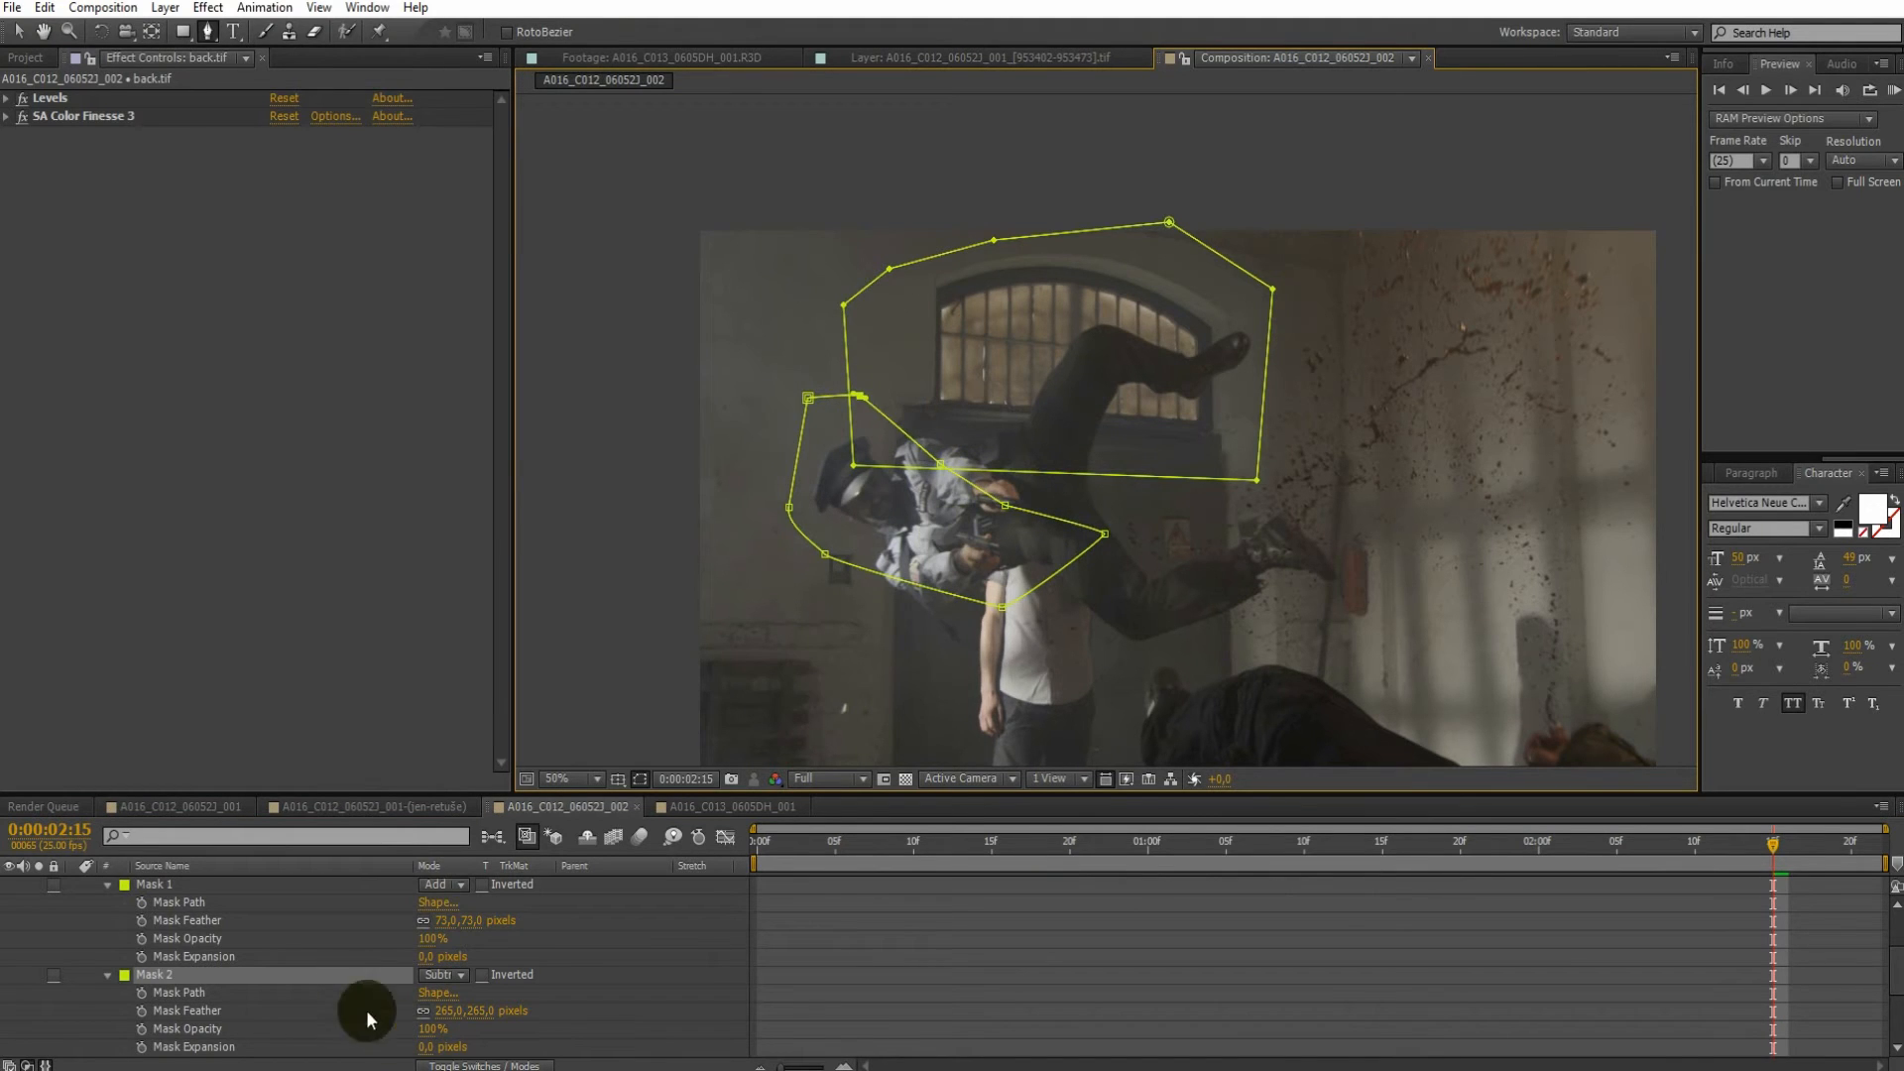
drag(860, 397, 860, 396)
drag(472, 1011, 375, 1011)
Keyframe Mask 2's path at 0:00:02:15, and at 0:00:00:00 shift the whole mask up and right toward the soldier
click(142, 993)
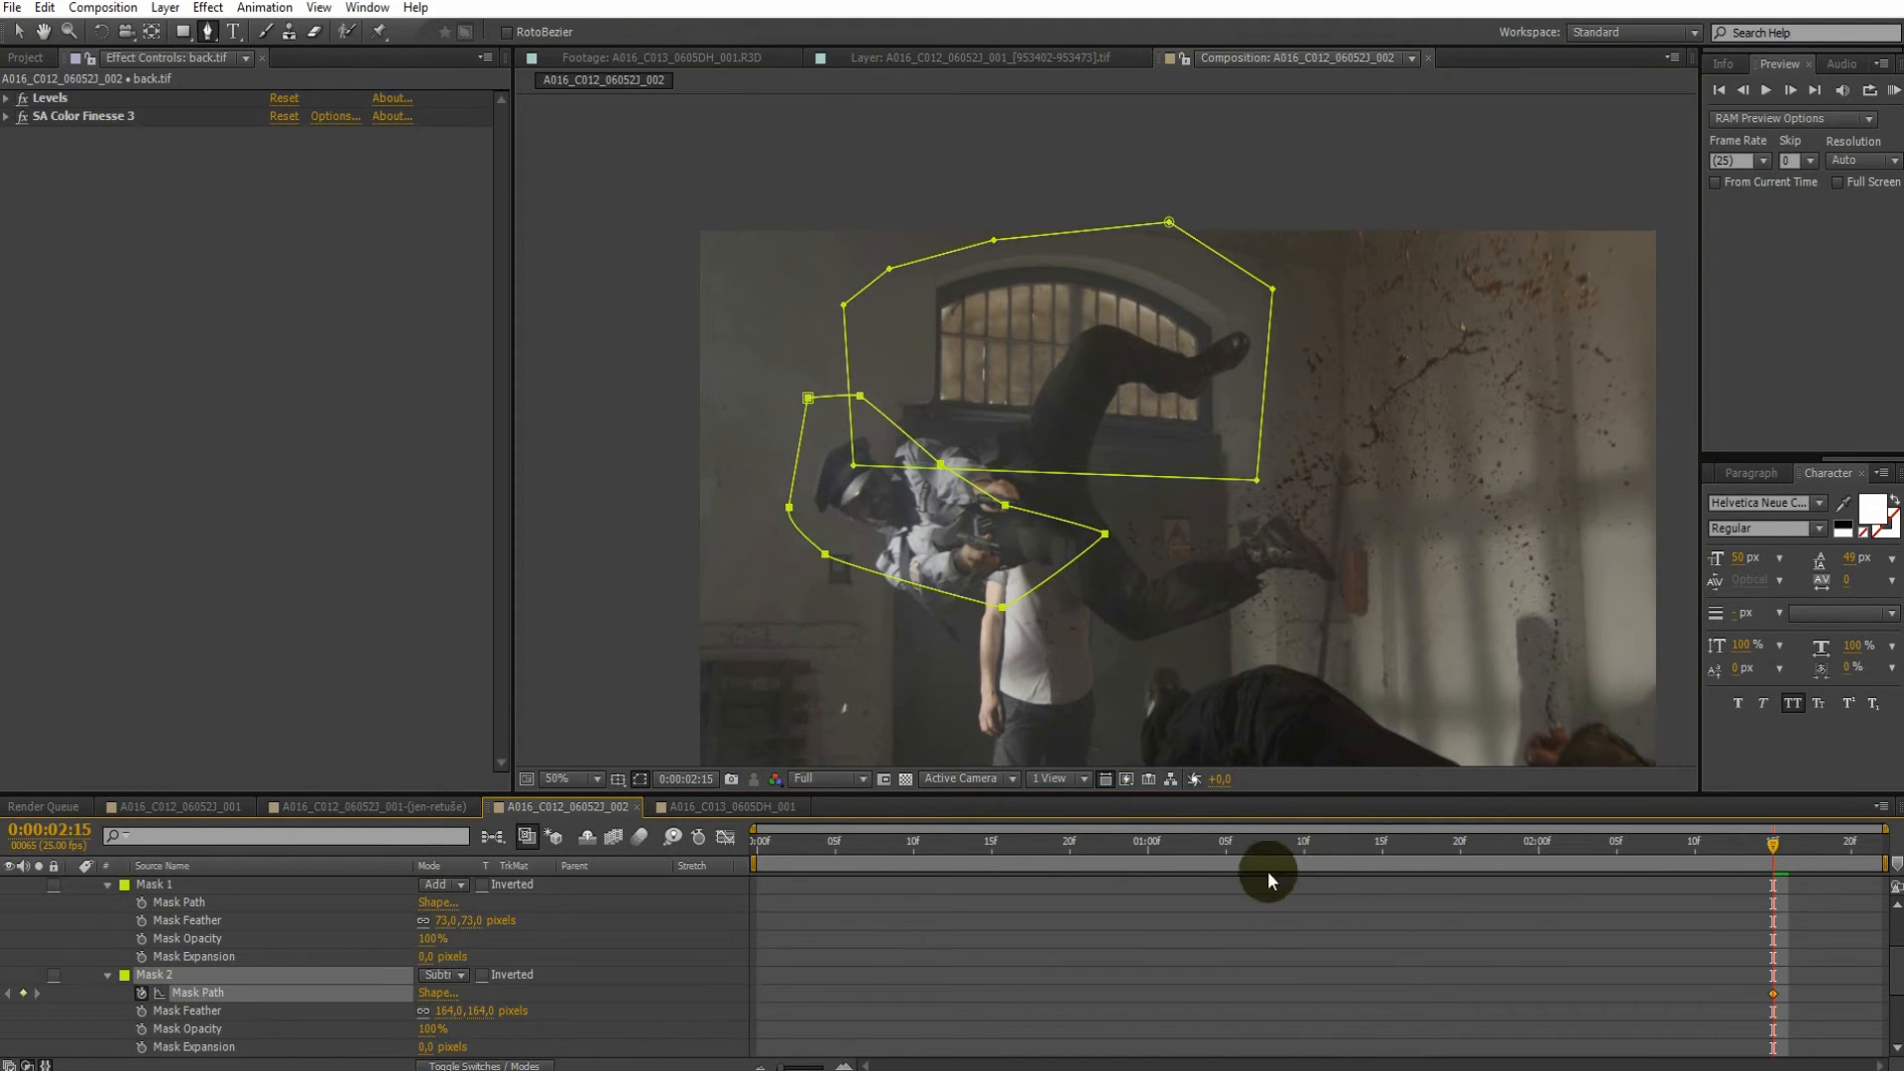
key(Home)
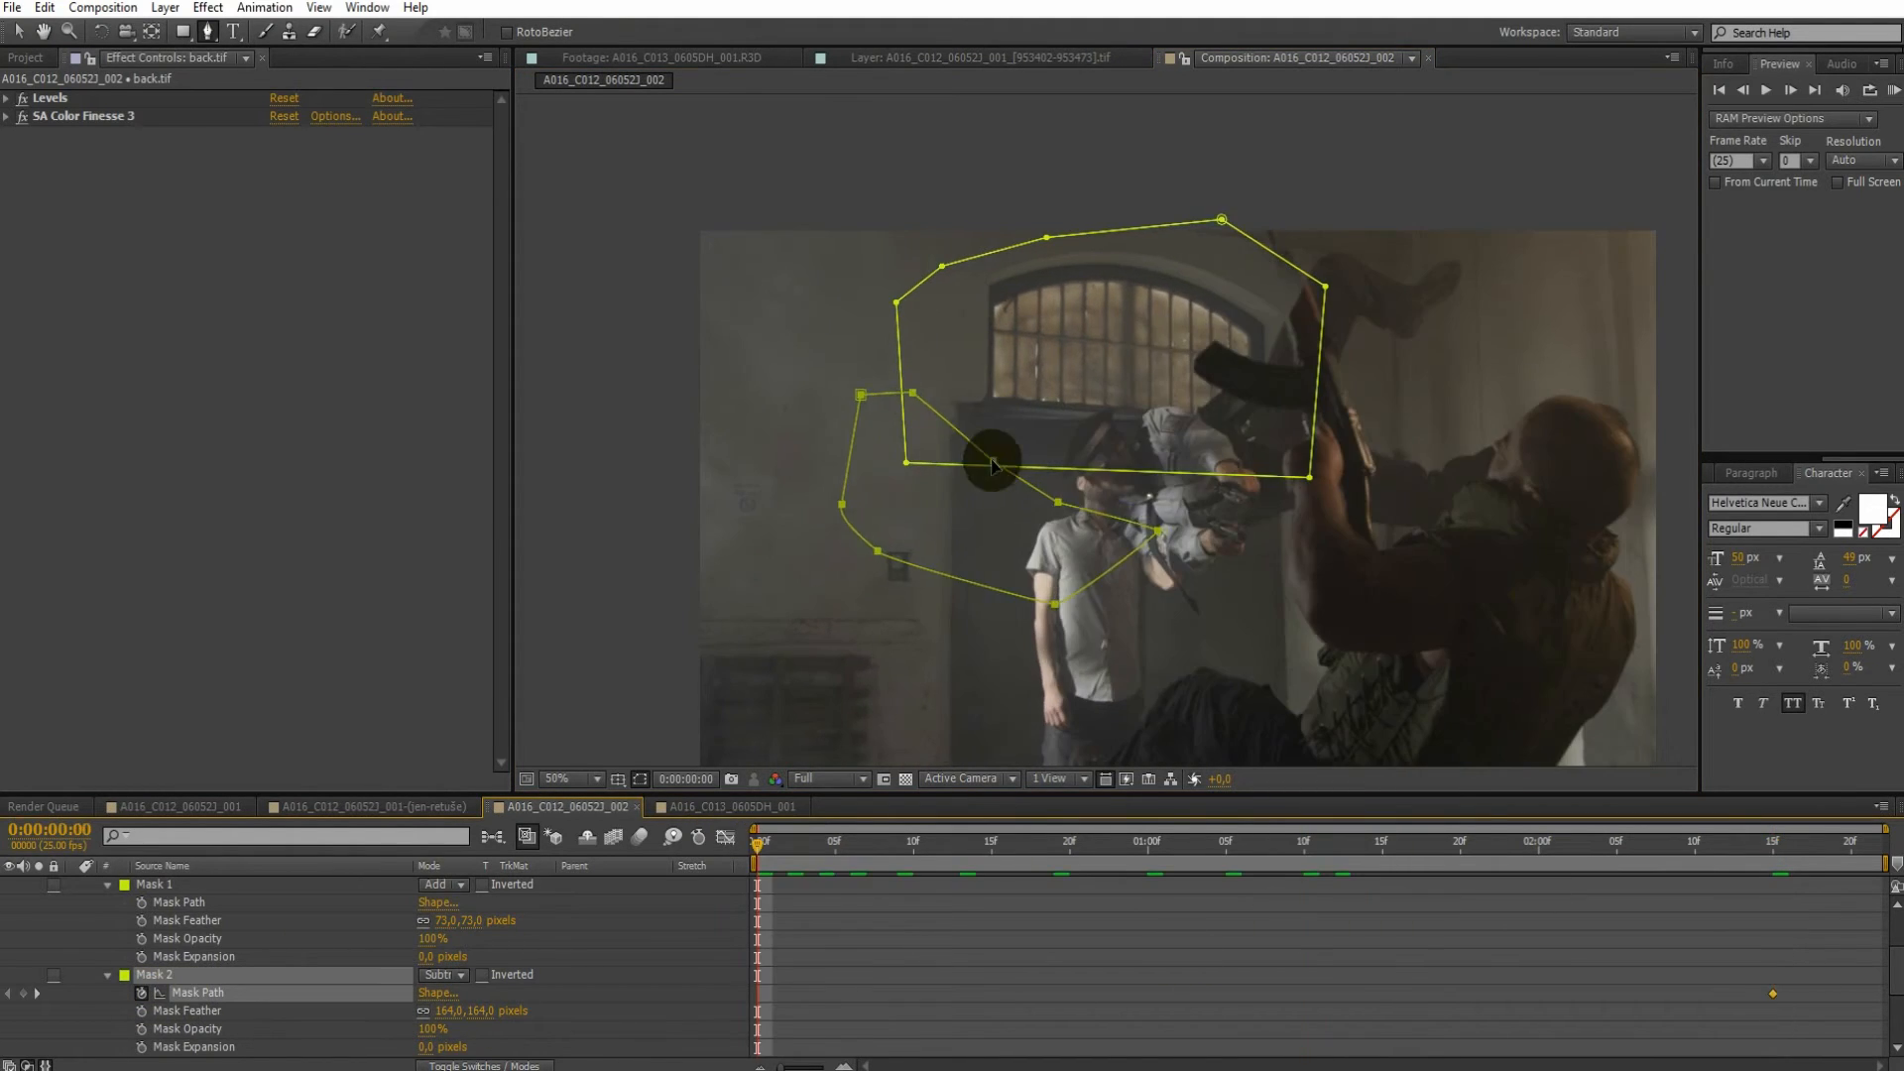
drag(992, 462, 1099, 460)
click(20, 32)
click(1092, 487)
drag(1017, 442, 1019, 427)
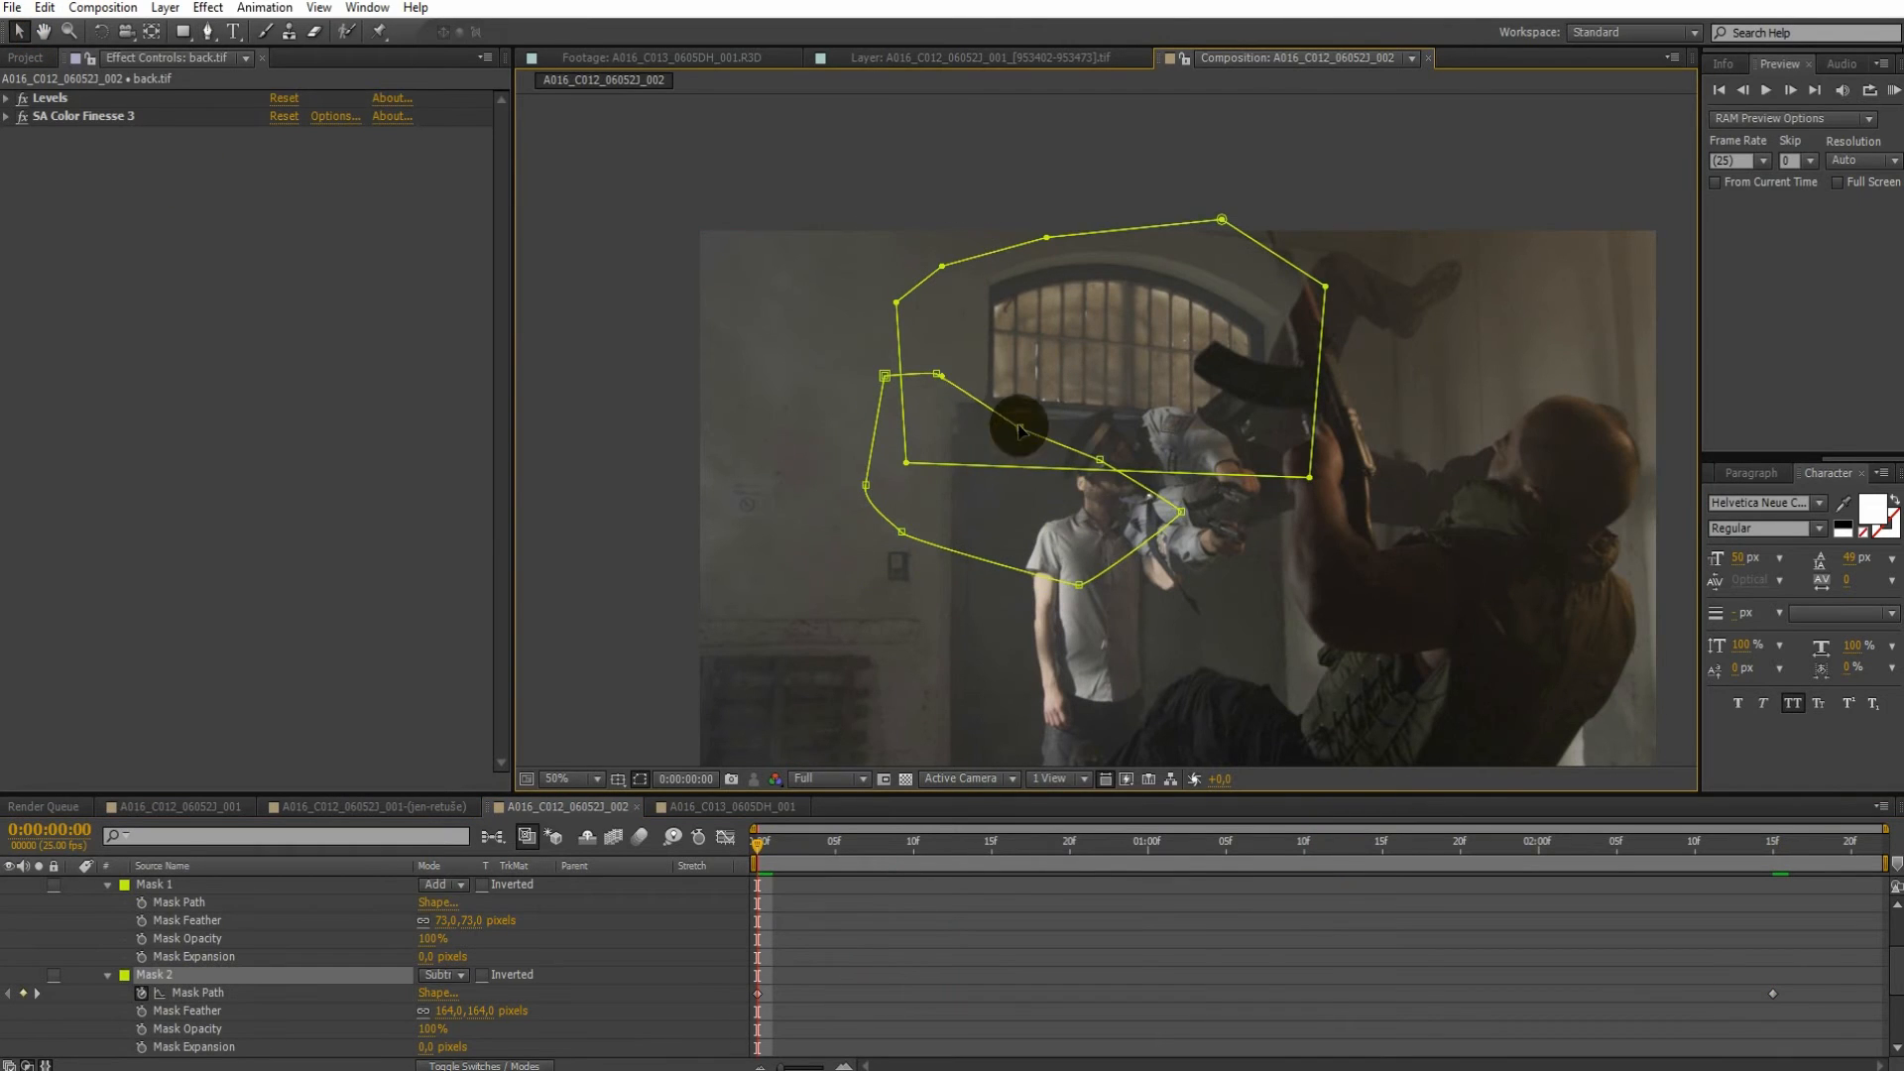
At 0:00:02:18, draw a third mask on back.tif around the door's right half and the wall below the window
drag(857, 842, 1823, 885)
click(205, 32)
click(946, 513)
click(1070, 458)
click(1133, 440)
click(1187, 423)
click(1228, 407)
drag(1320, 462, 1326, 494)
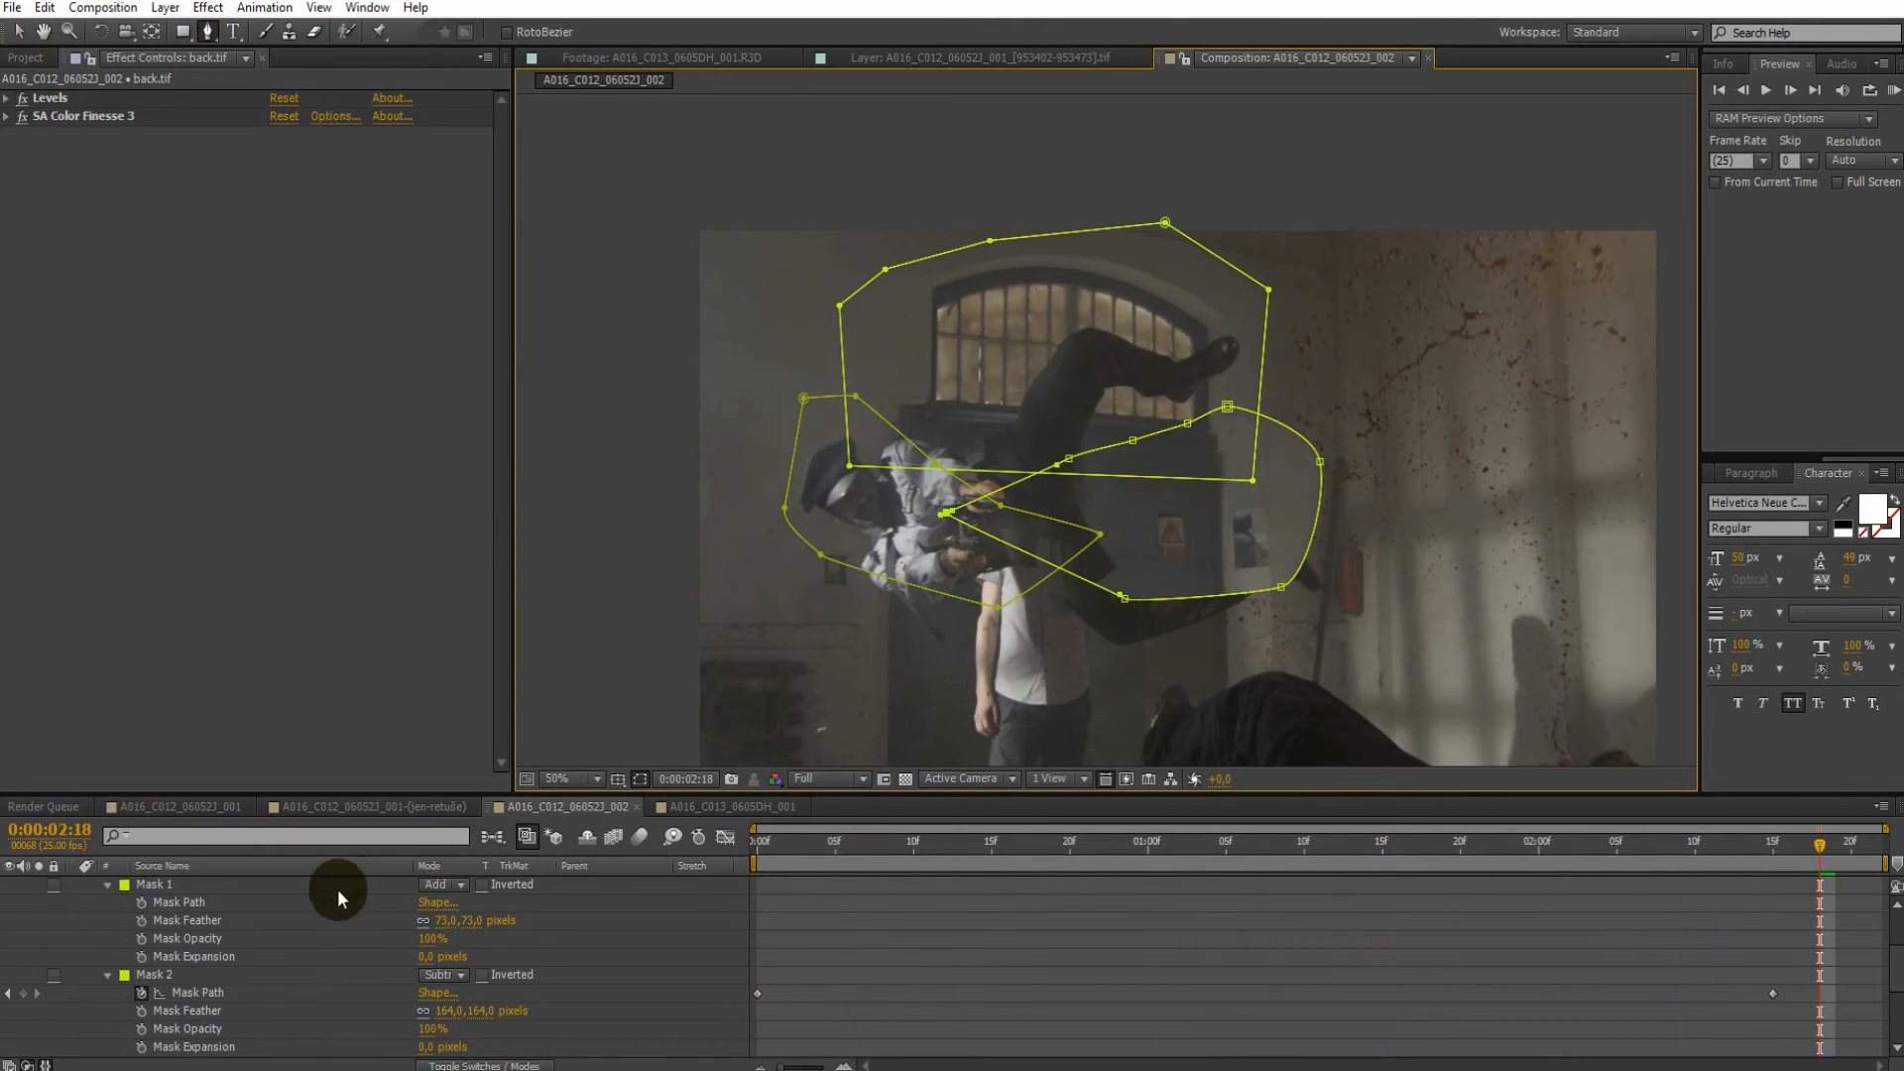
Set the third mask to Subtract, increase its feather and nudge its upper-right points slightly downward
scroll(339, 891, down, 2)
click(444, 957)
click(452, 838)
click(107, 957)
drag(452, 994, 615, 997)
drag(1228, 407, 1234, 422)
drag(1187, 424, 1191, 433)
drag(1789, 901, 765, 819)
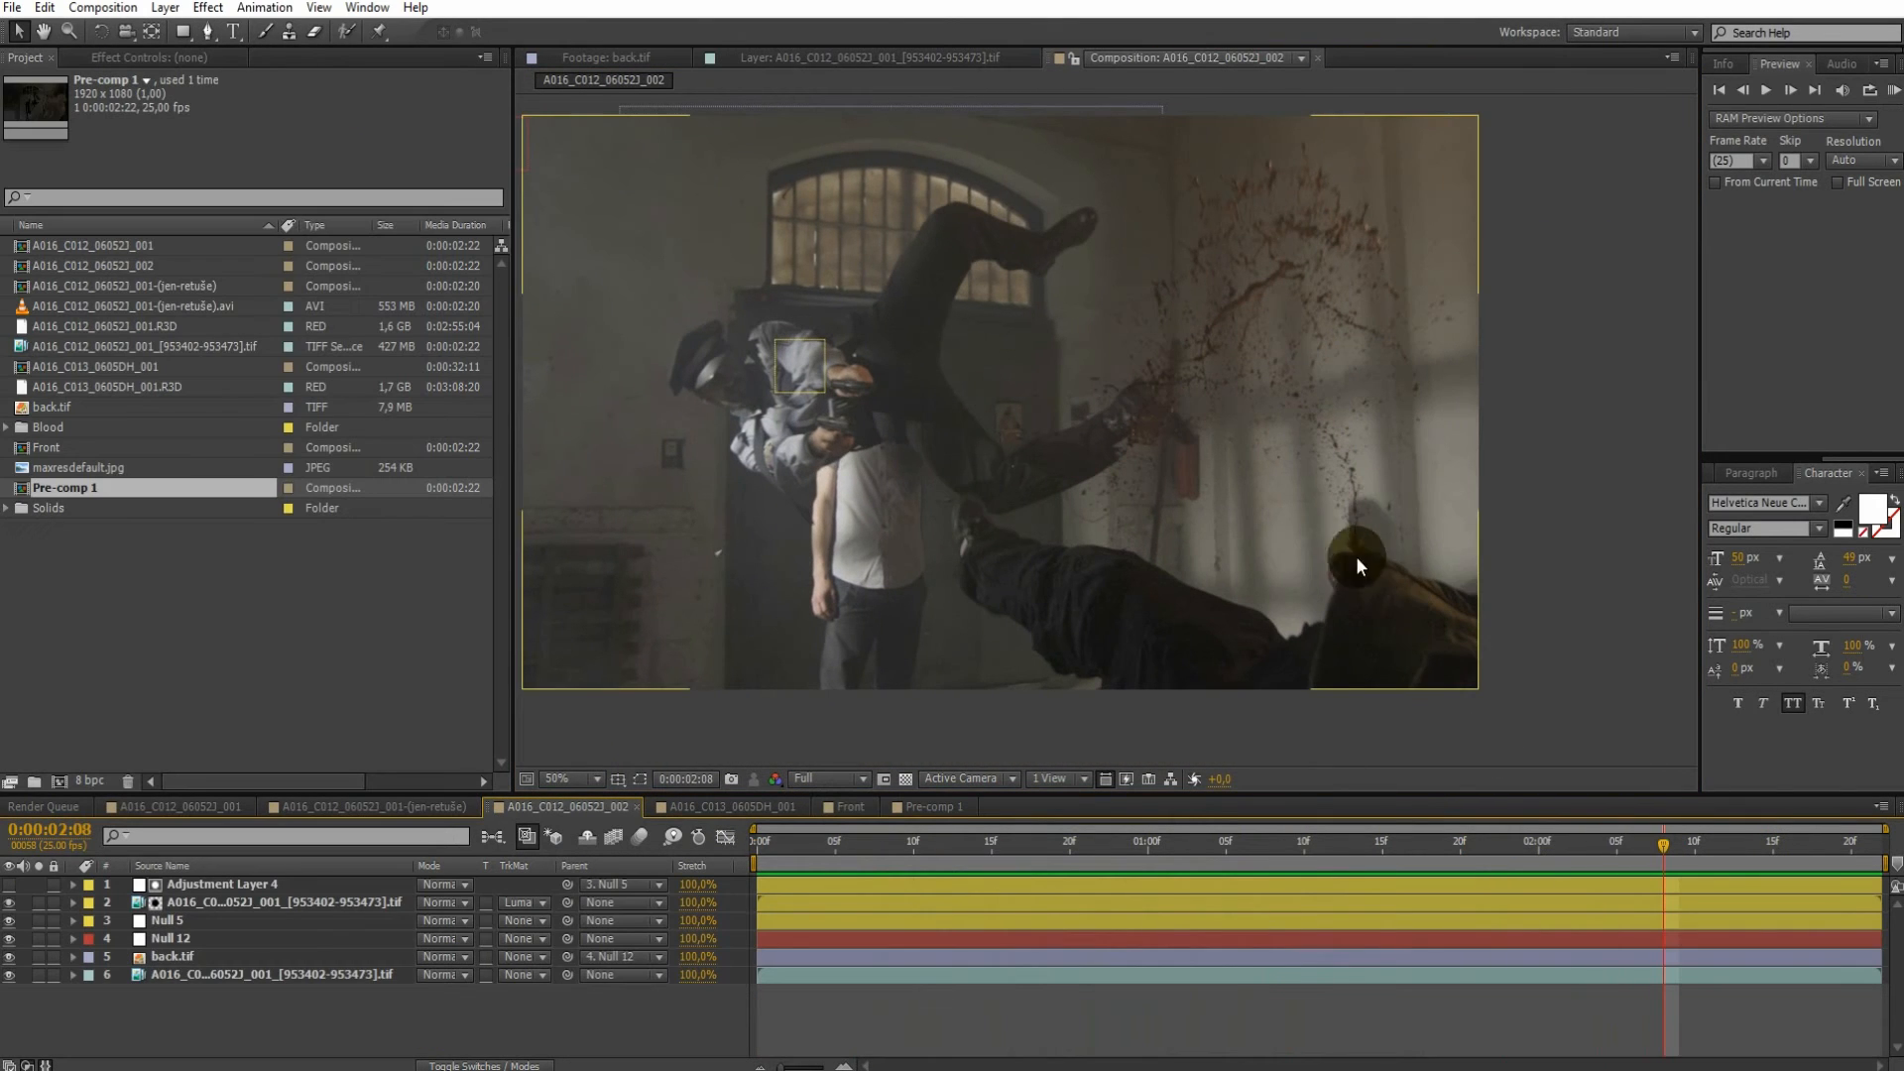
At 0:00:02:09, add another copy of back.tif as the topmost layer of the composition
drag(1509, 843, 1684, 868)
click(46, 406)
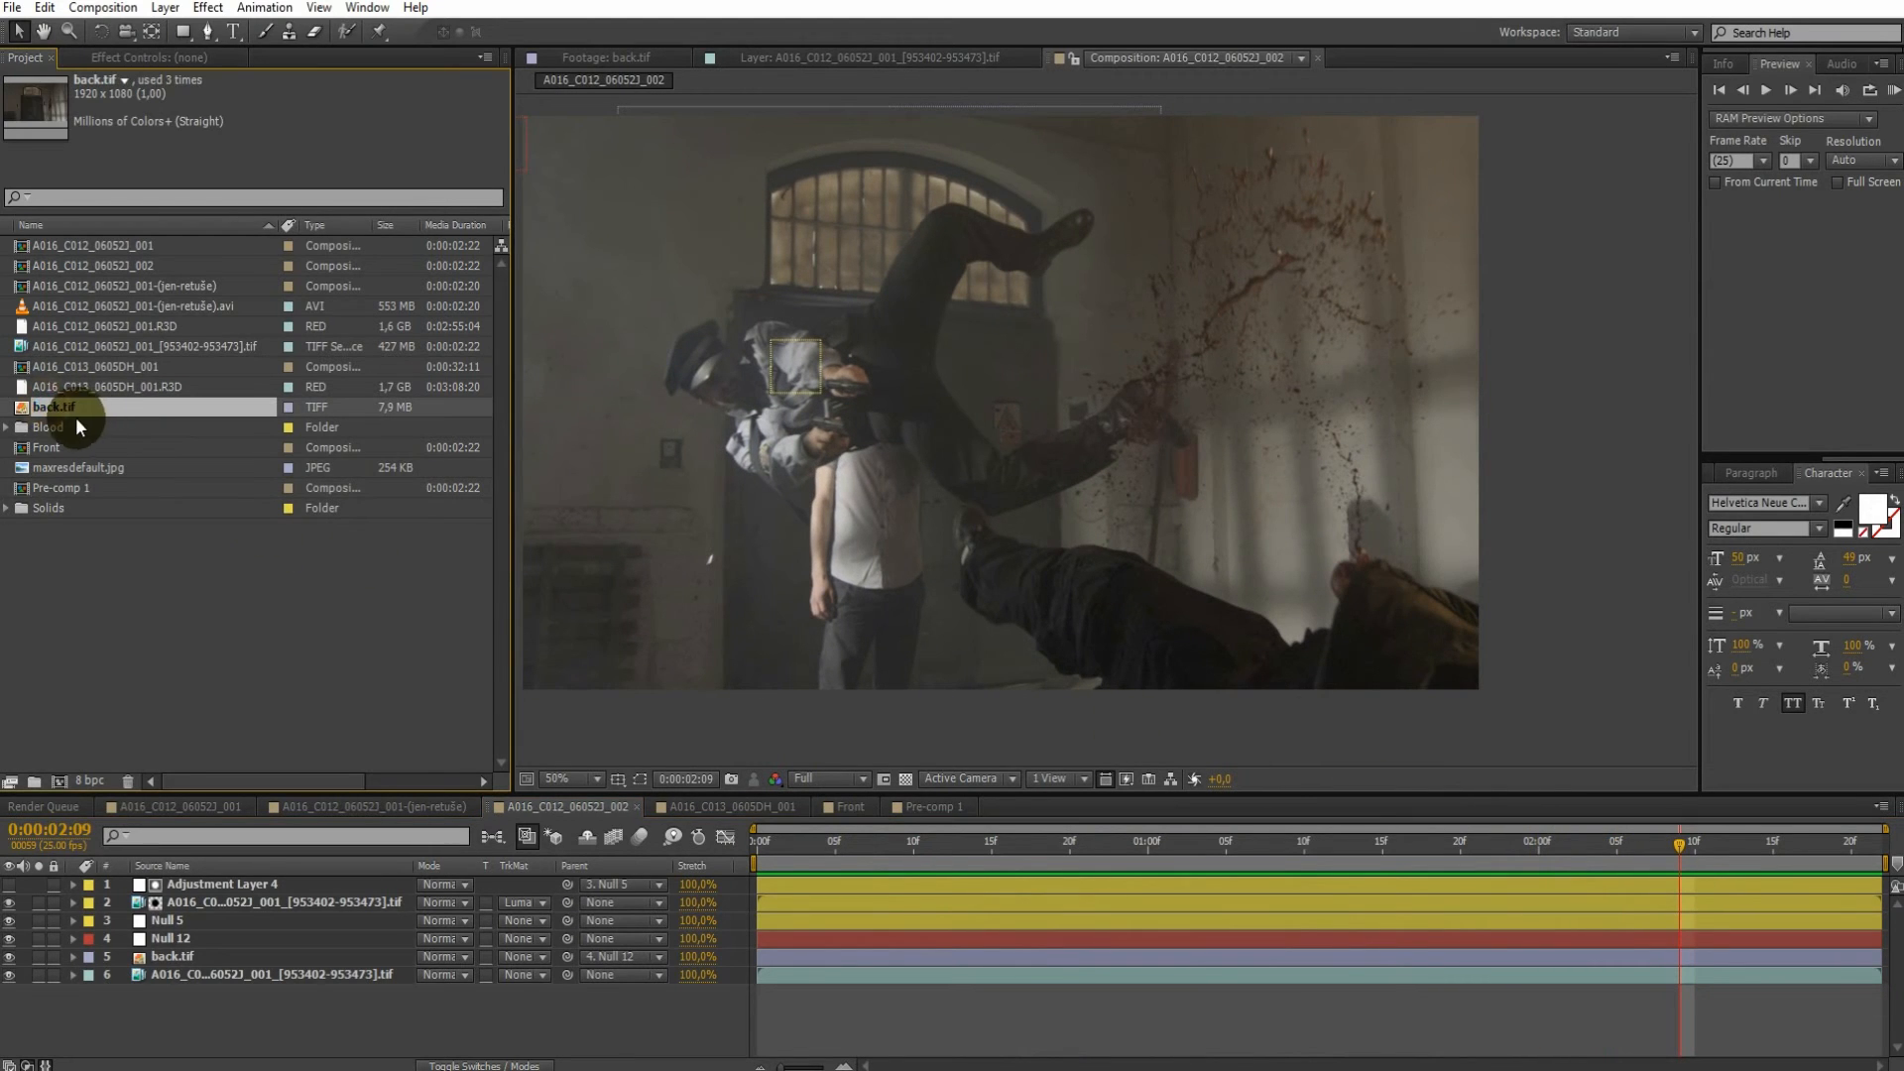
drag(182, 861, 200, 876)
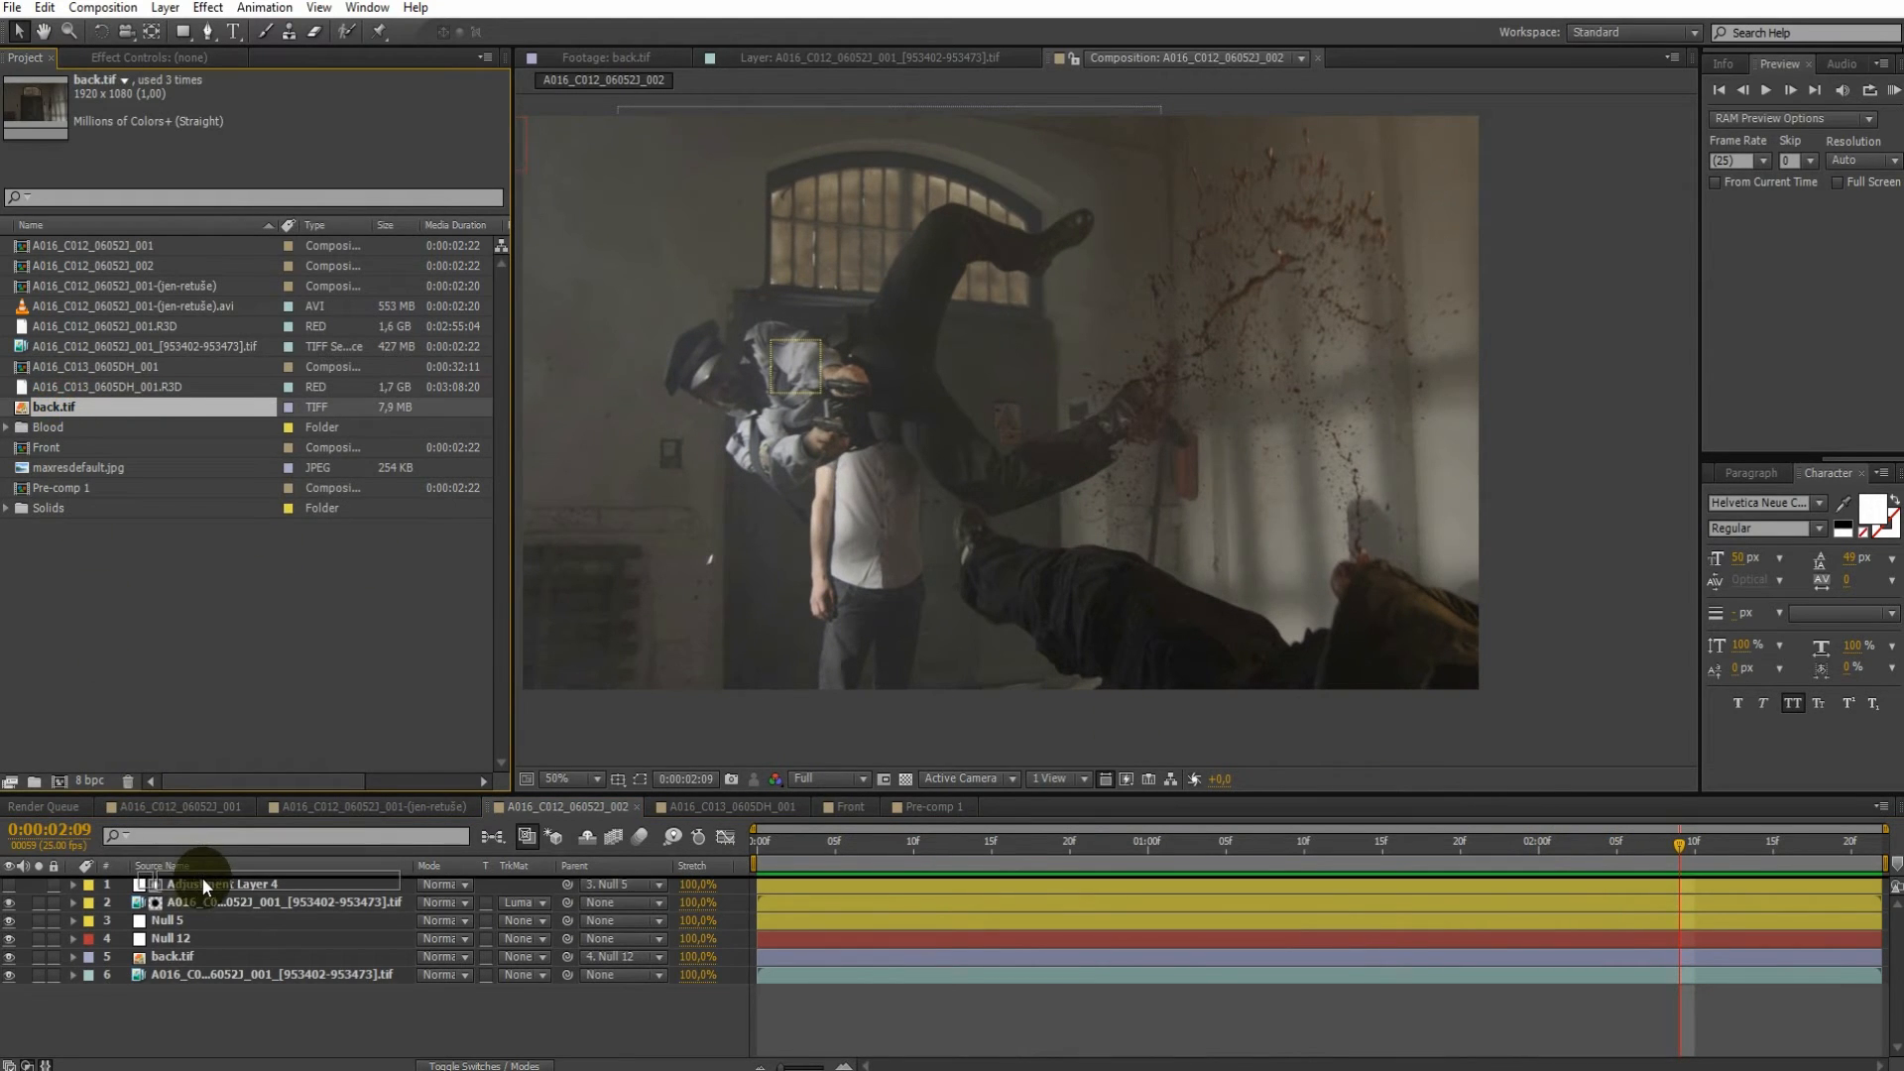
Draw a tall closed mask on the top back.tif around the clean wall above the fire extinguisher's right side
drag(795, 417, 773, 536)
click(209, 33)
click(1238, 499)
click(1229, 357)
click(1279, 296)
click(1367, 304)
click(1388, 417)
click(1380, 505)
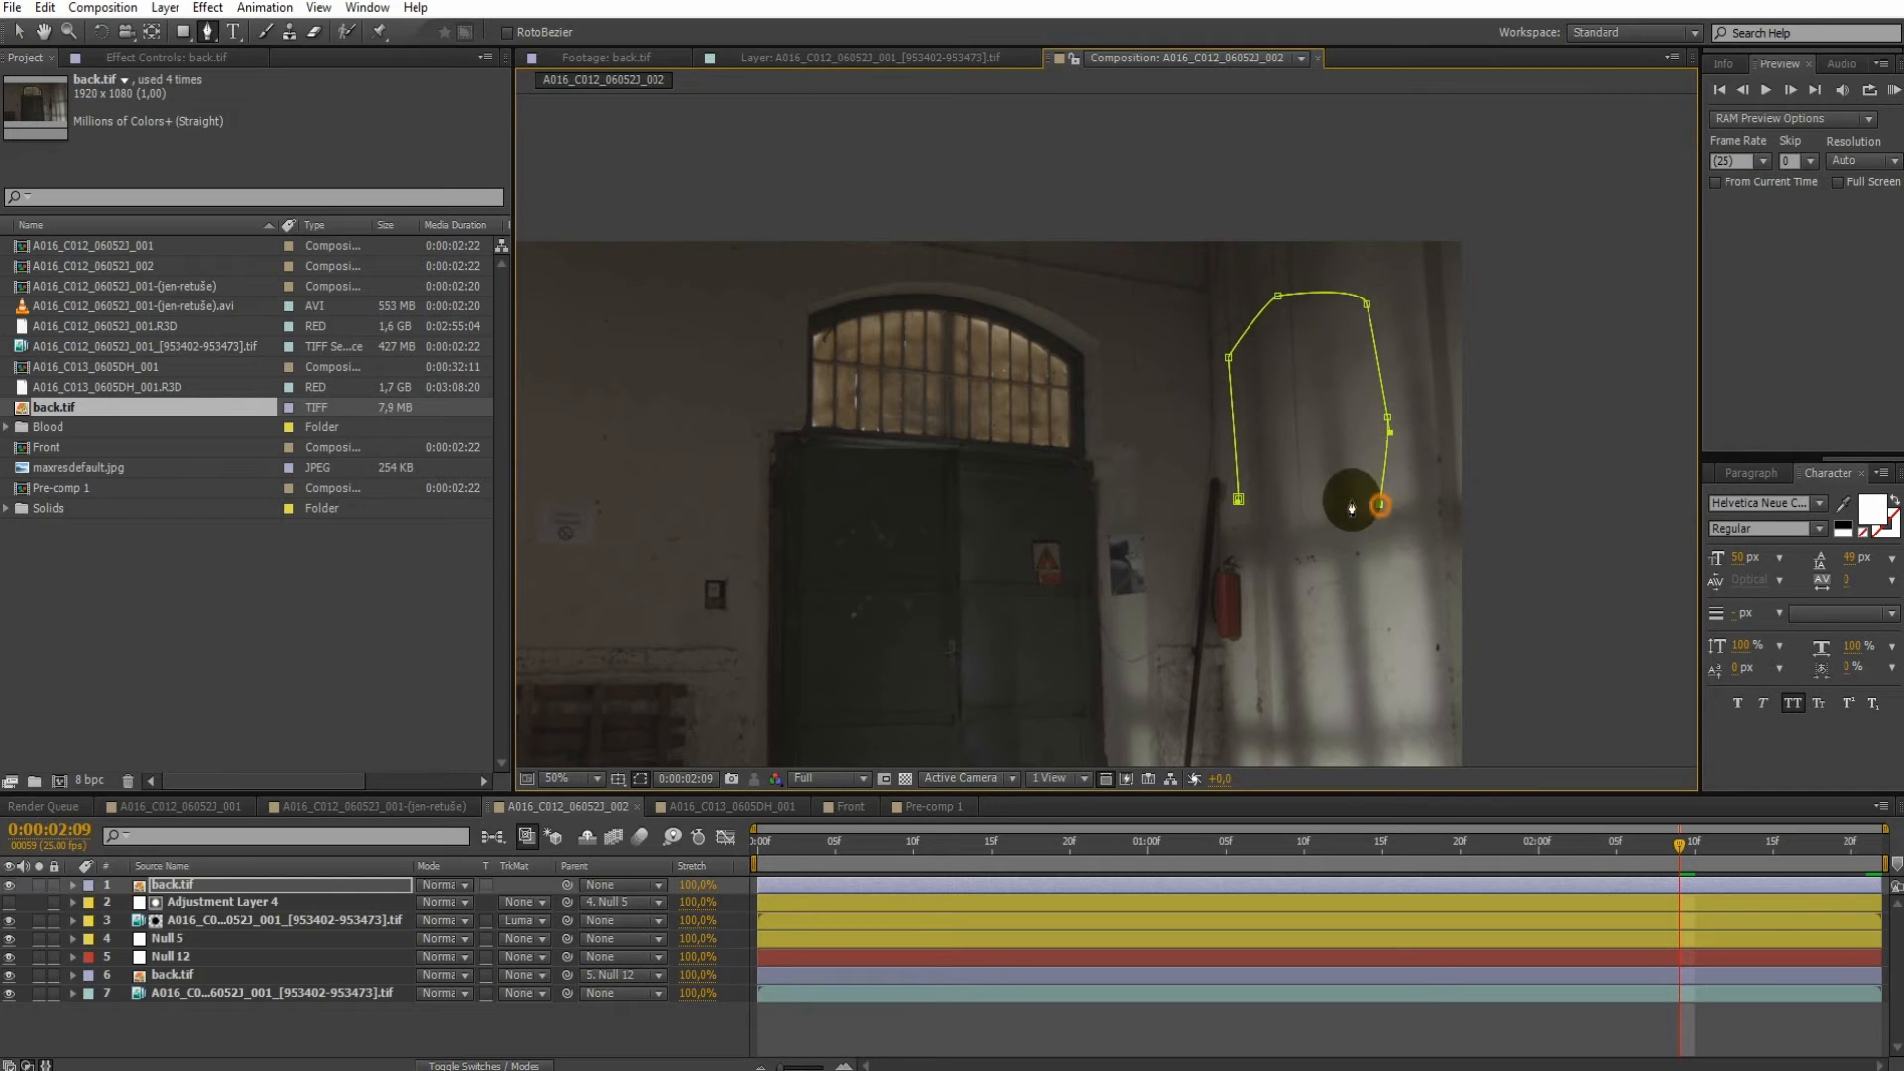
click(1238, 499)
Move the masked wall patch down over the dark shadow on the right wall and parent its layer to Null 12
click(20, 32)
click(640, 779)
click(1309, 510)
drag(1332, 427, 1350, 726)
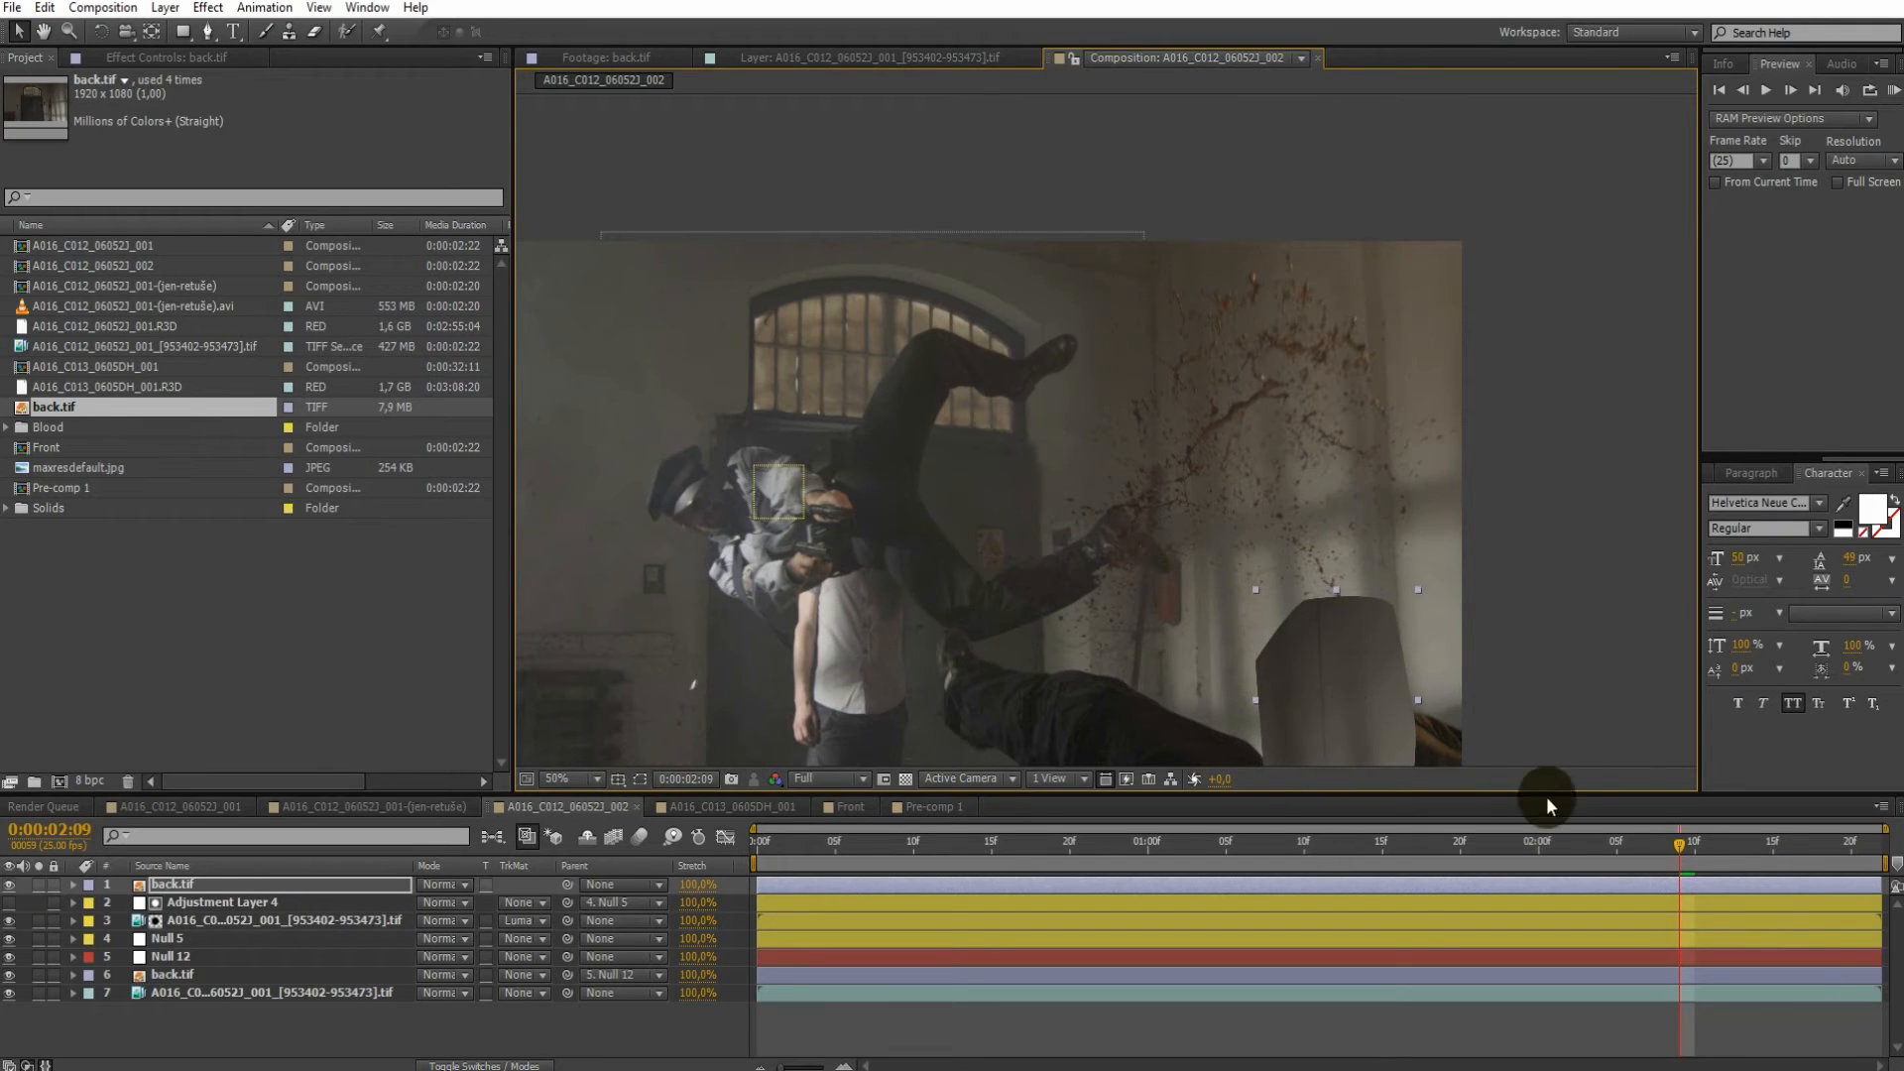
key(comma)
drag(564, 884, 203, 955)
key(period)
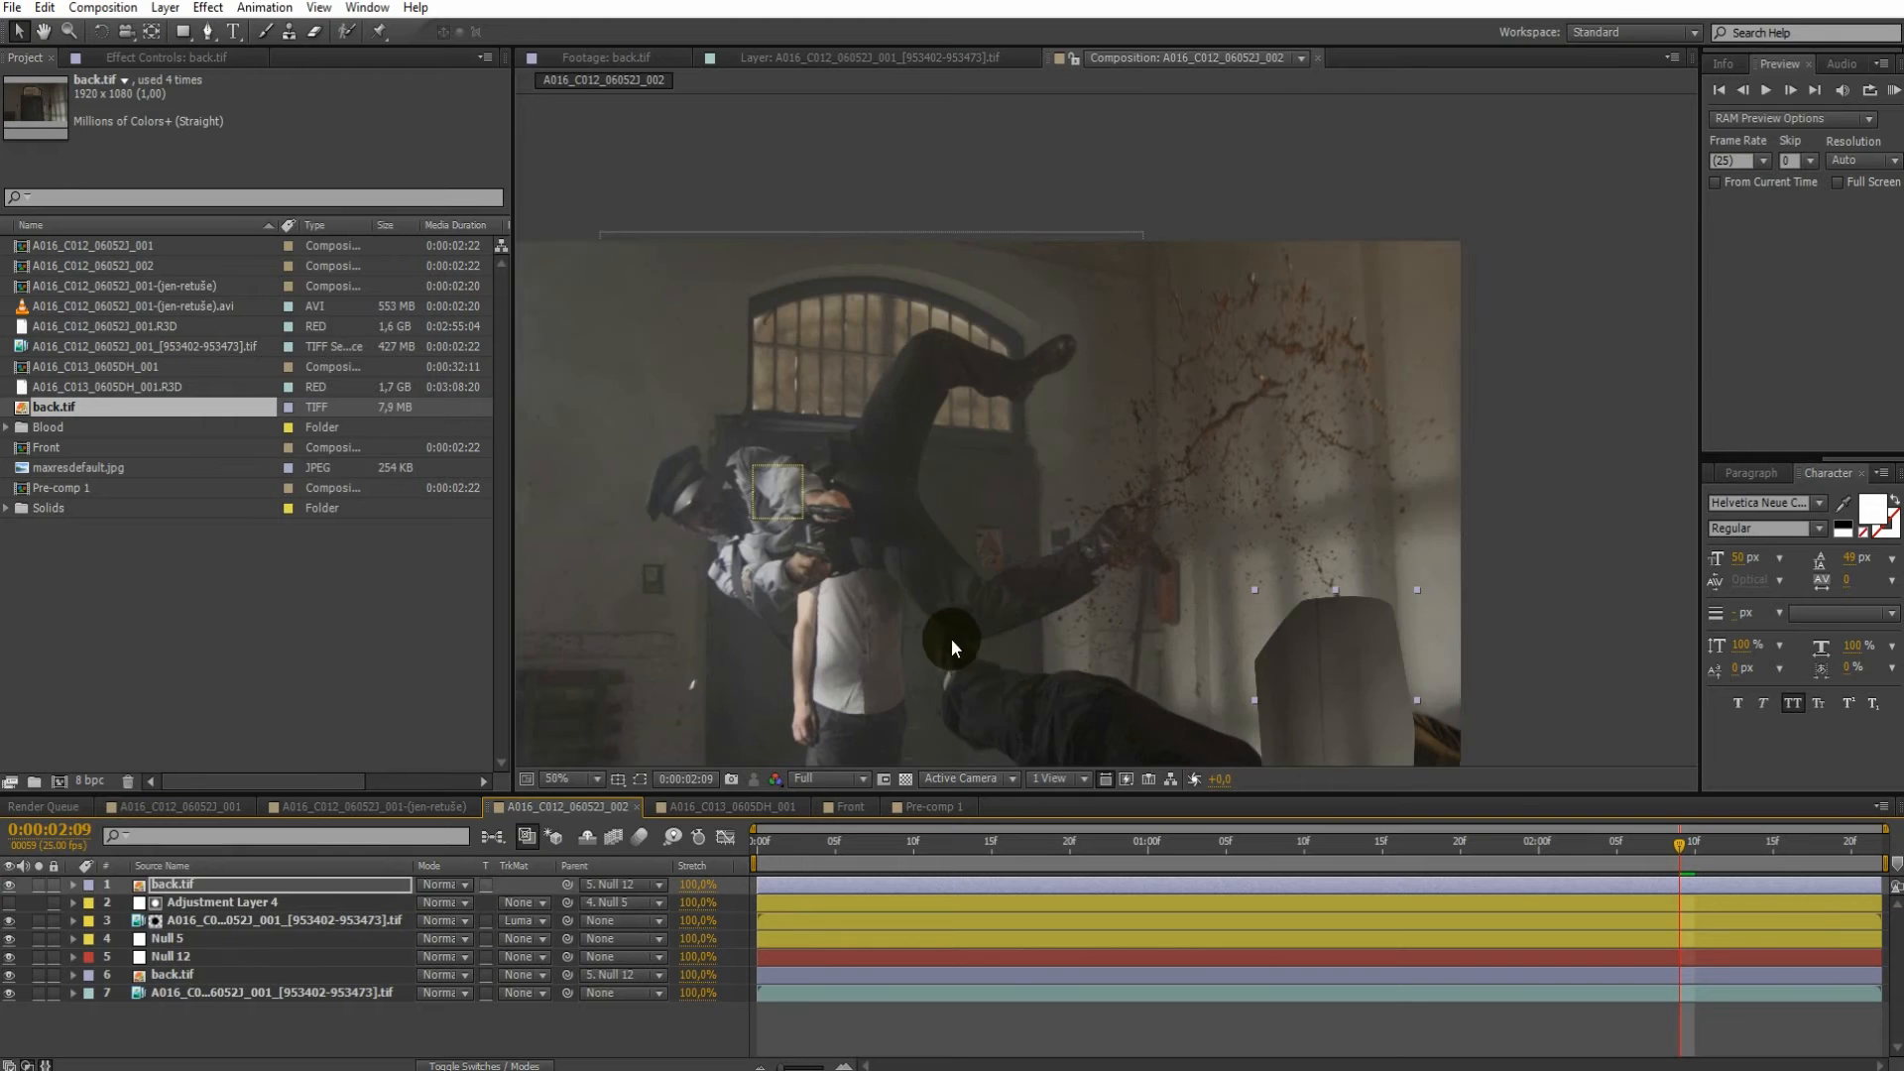
drag(1033, 619, 1051, 475)
At 0:00:01:20, pull the wall patch mask's upper-left points outward to widen the patch
drag(1698, 857, 1450, 687)
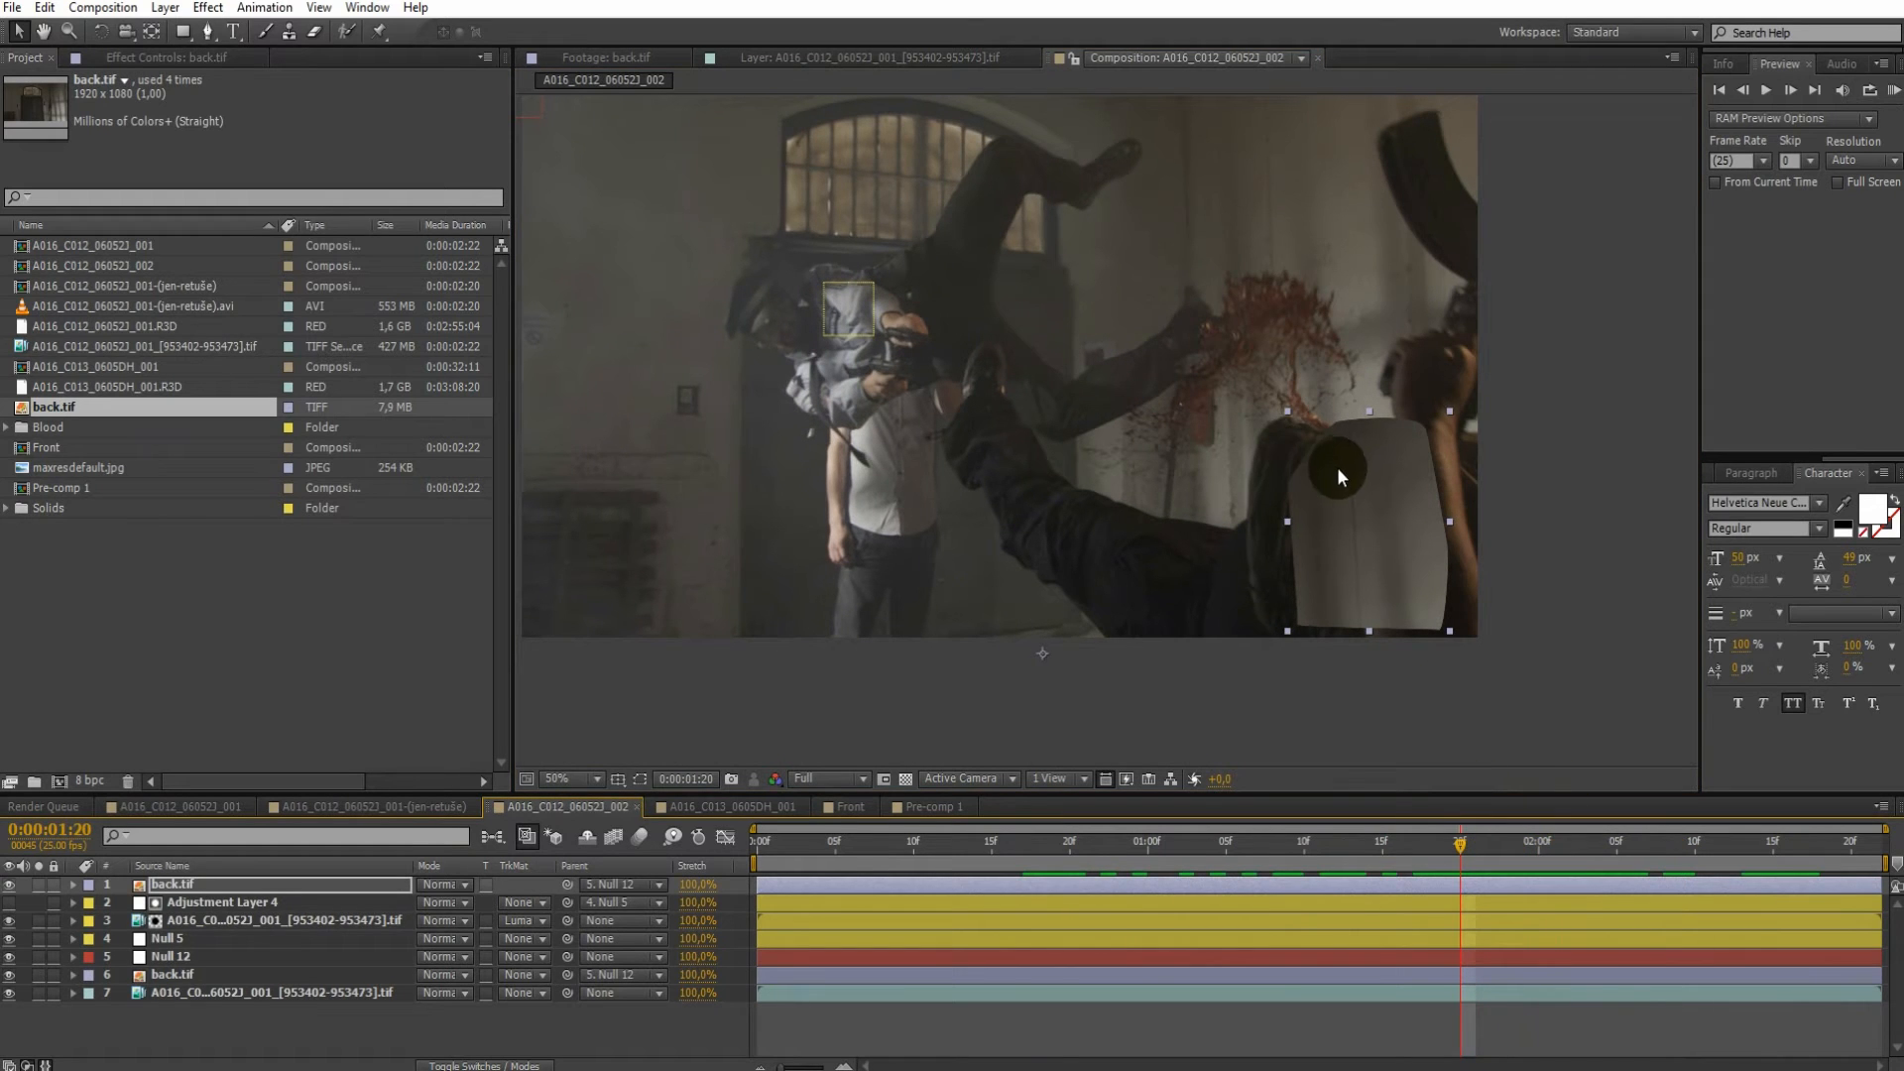
click(641, 781)
drag(1333, 423, 1312, 403)
drag(1293, 478, 1280, 481)
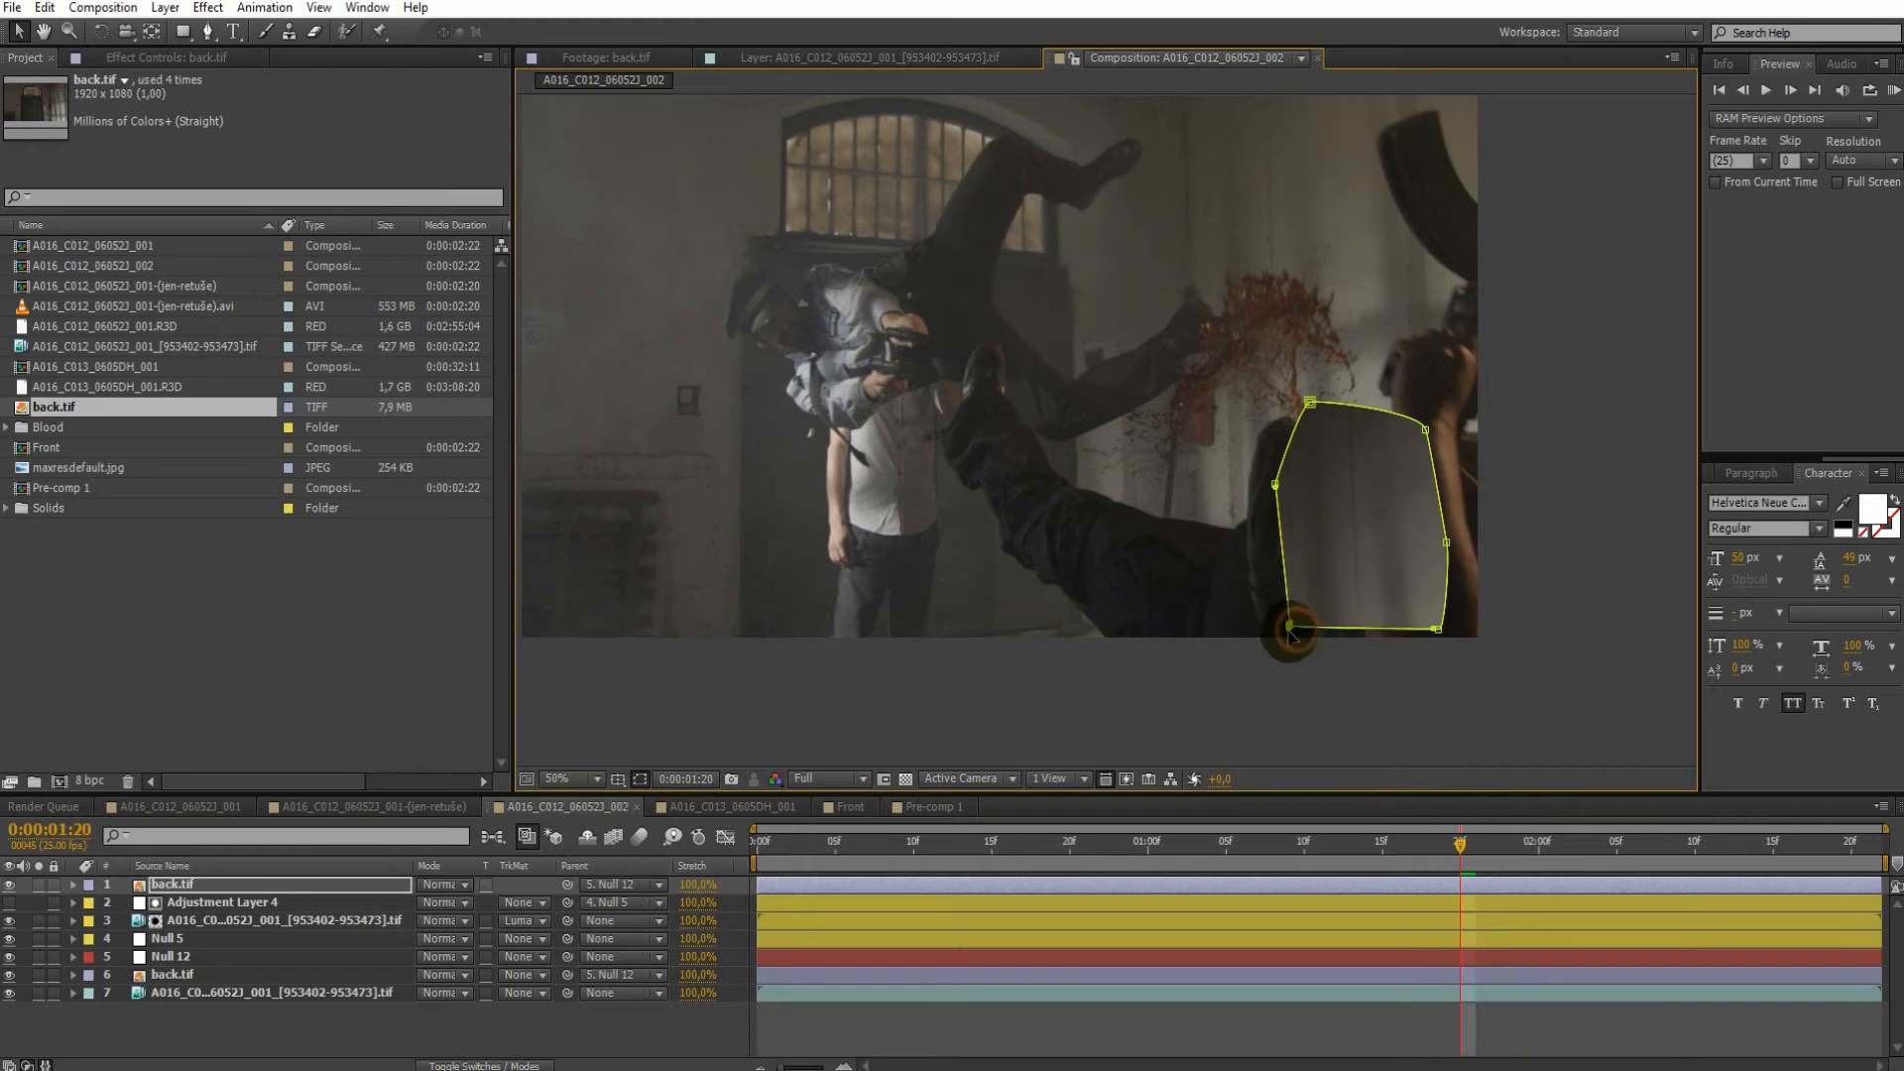
At 0:00:02:21, extend the wall patch mask's lower points below the frame's bottom edge
drag(1409, 848, 1869, 923)
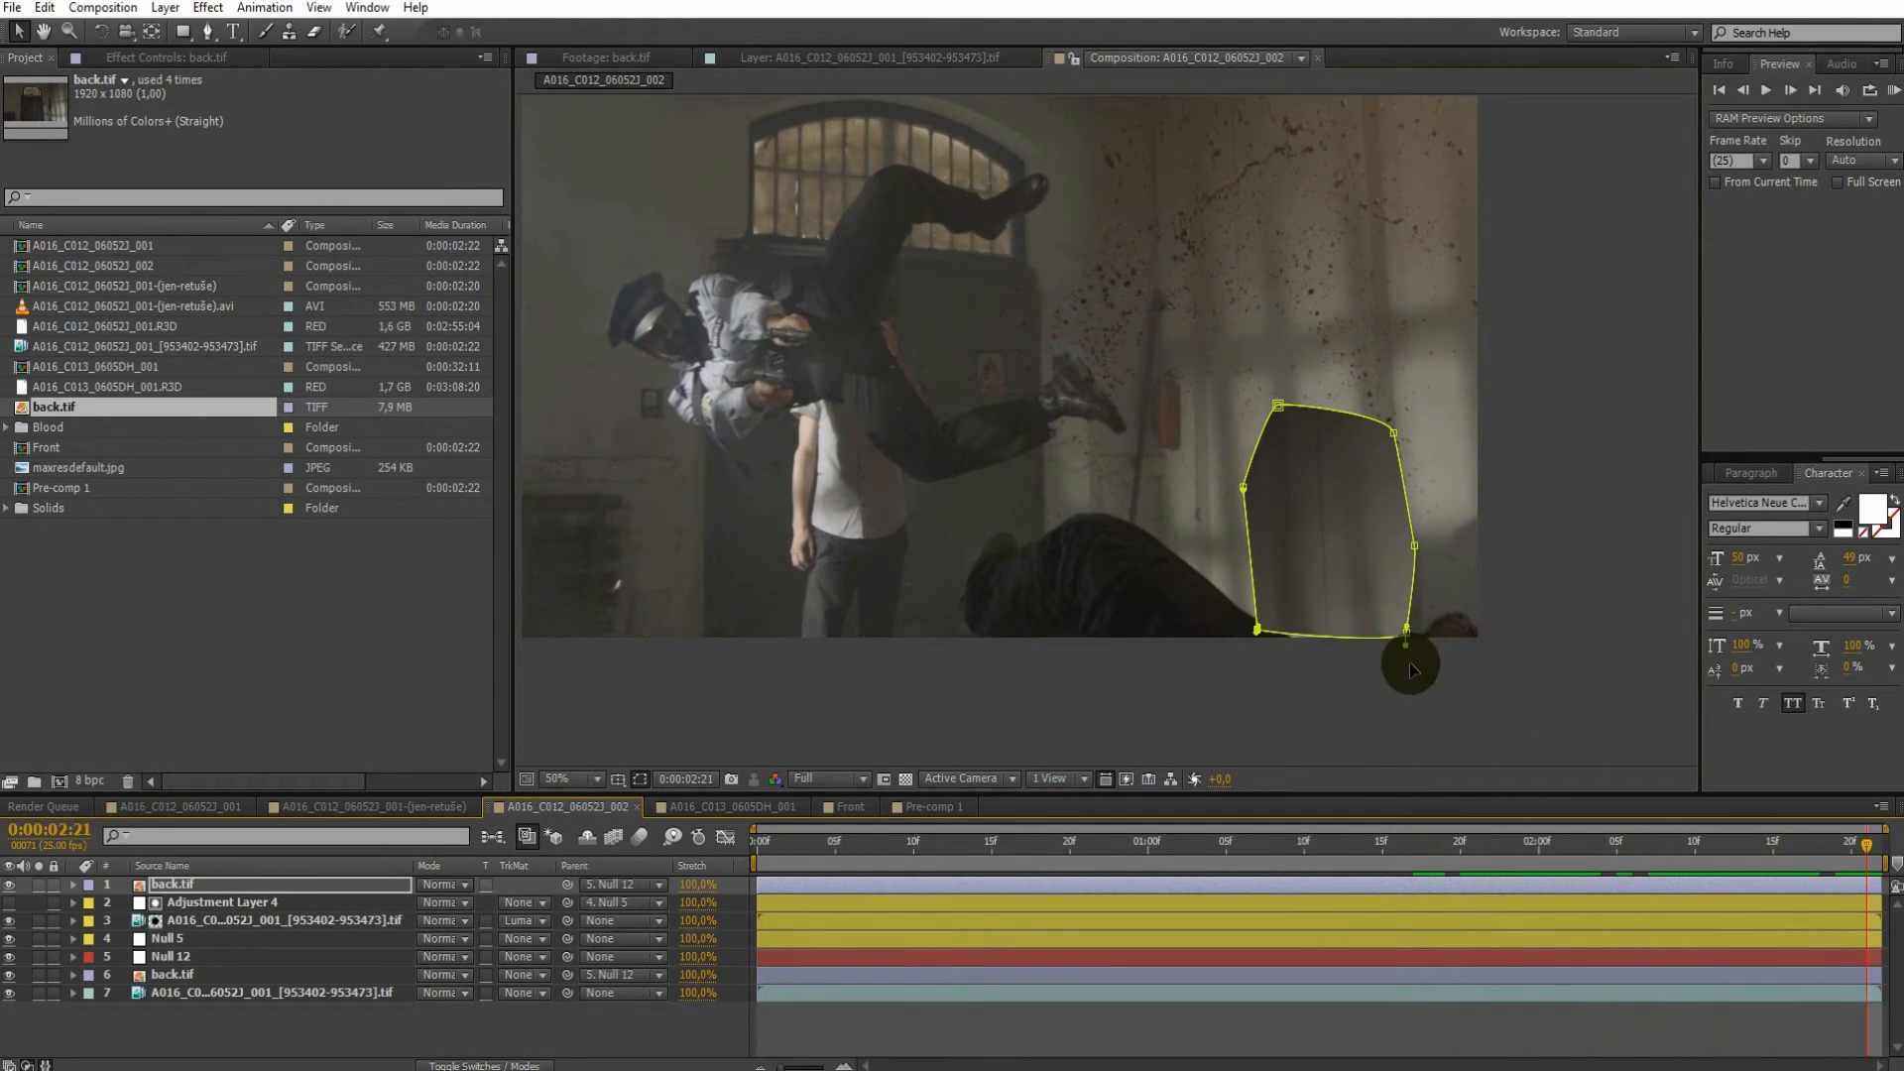
drag(1412, 669, 1400, 671)
drag(1258, 632, 1257, 654)
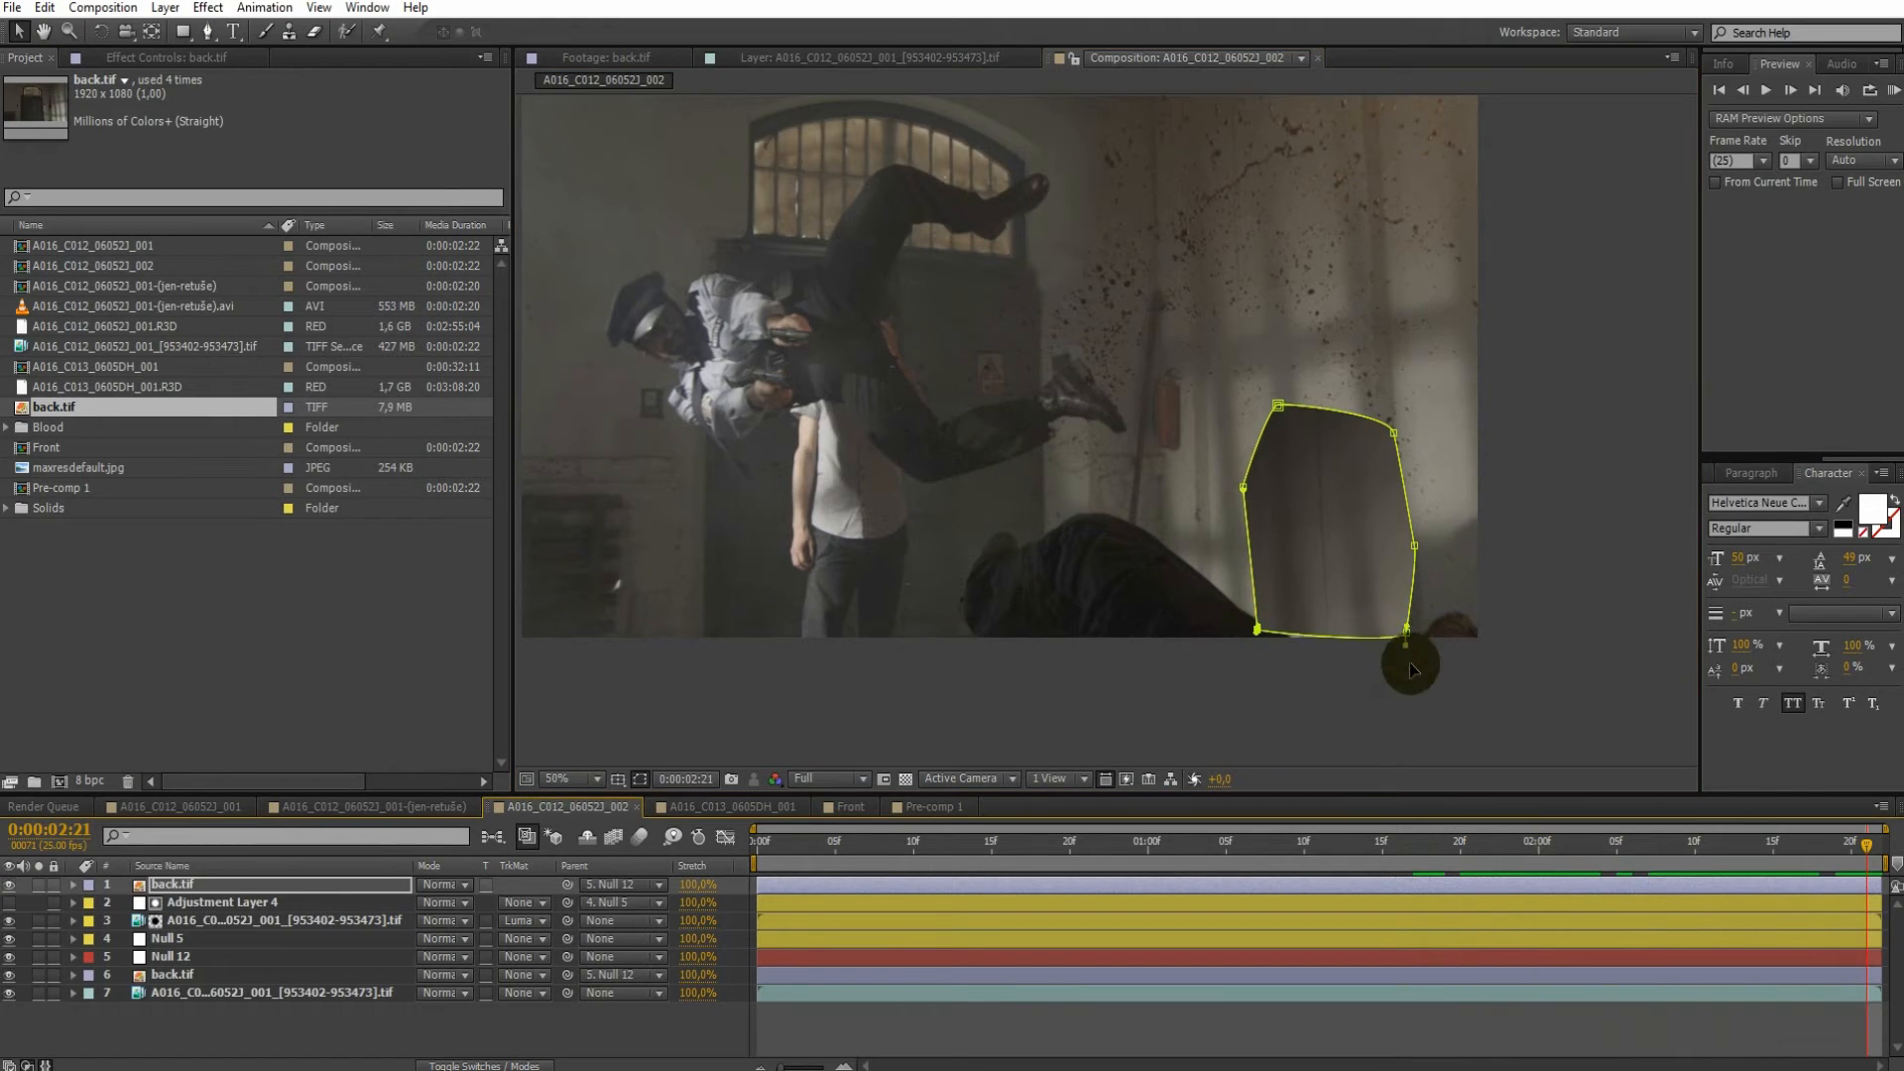
drag(1411, 668, 1401, 671)
drag(1258, 632, 1257, 654)
Feather the wall patch's mask so its edges blend softly into the surrounding wall
drag(1821, 841, 1076, 783)
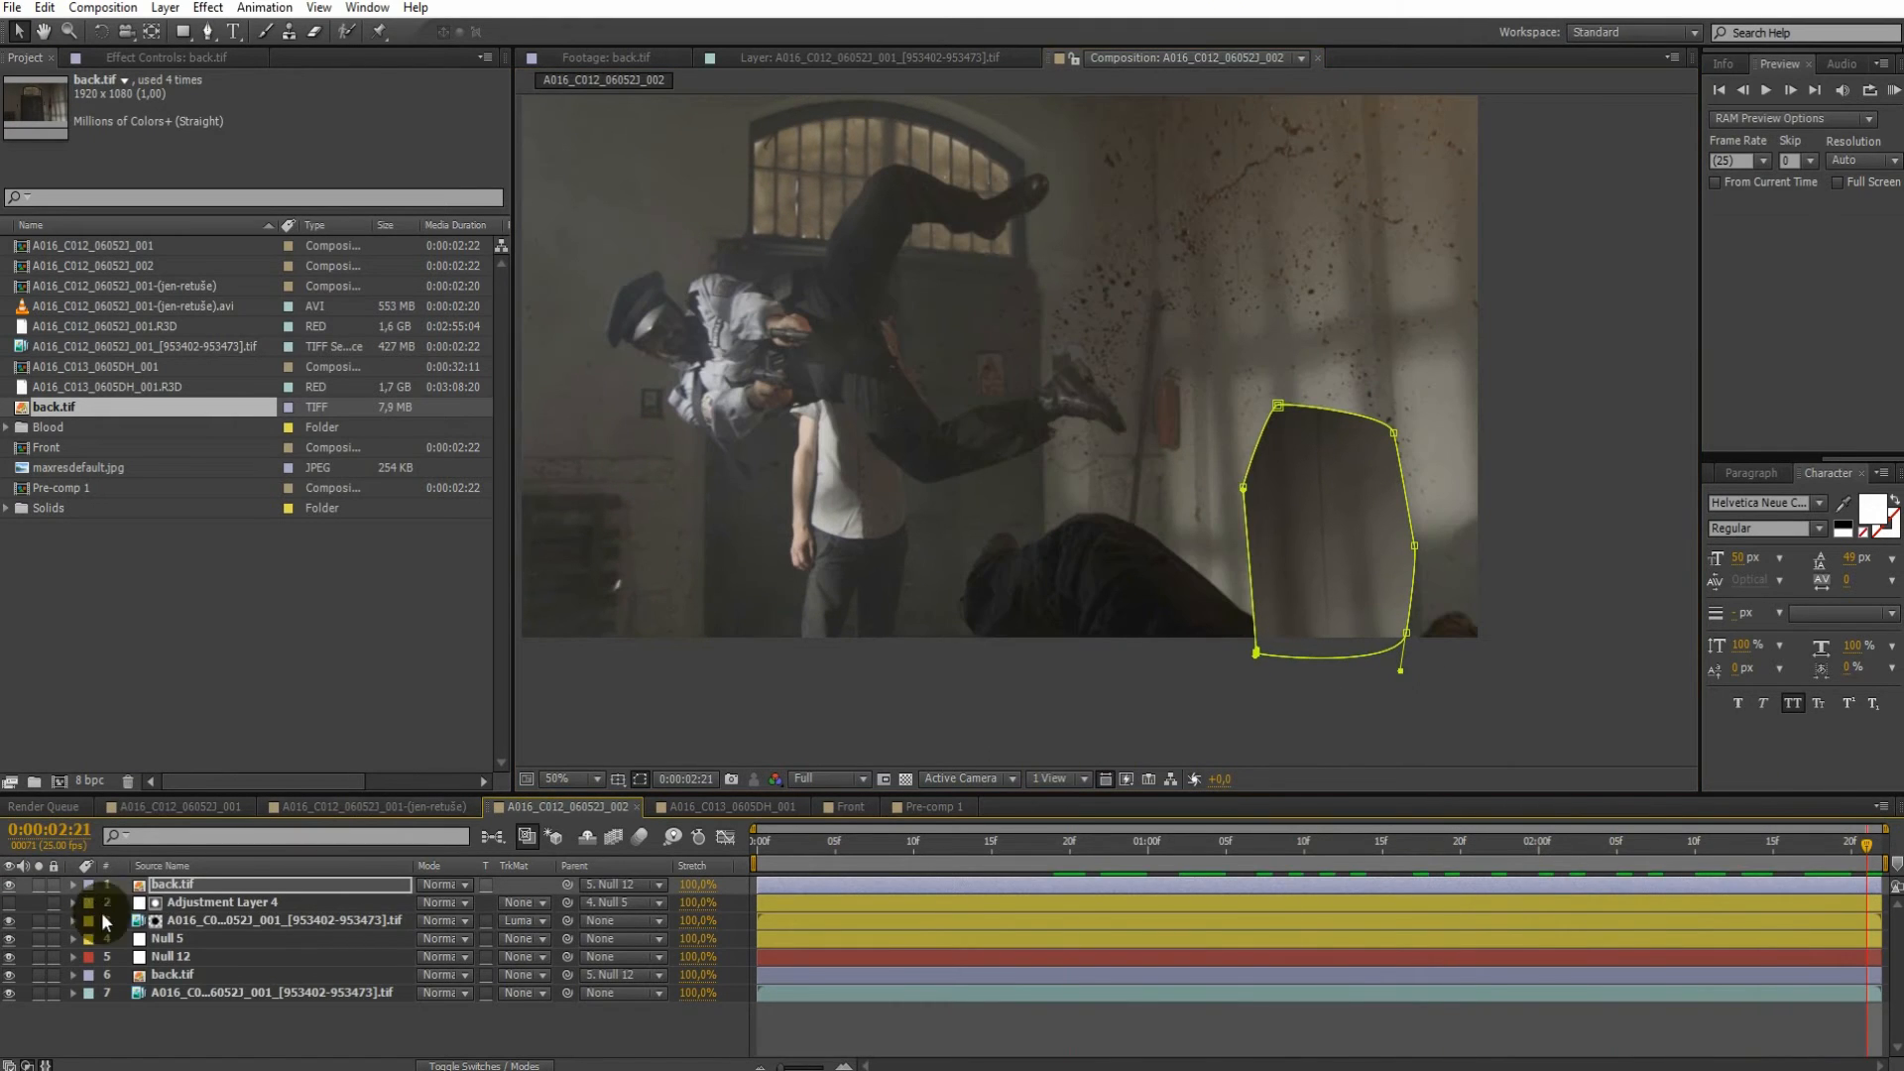
click(90, 903)
click(107, 921)
click(186, 956)
click(640, 780)
click(73, 885)
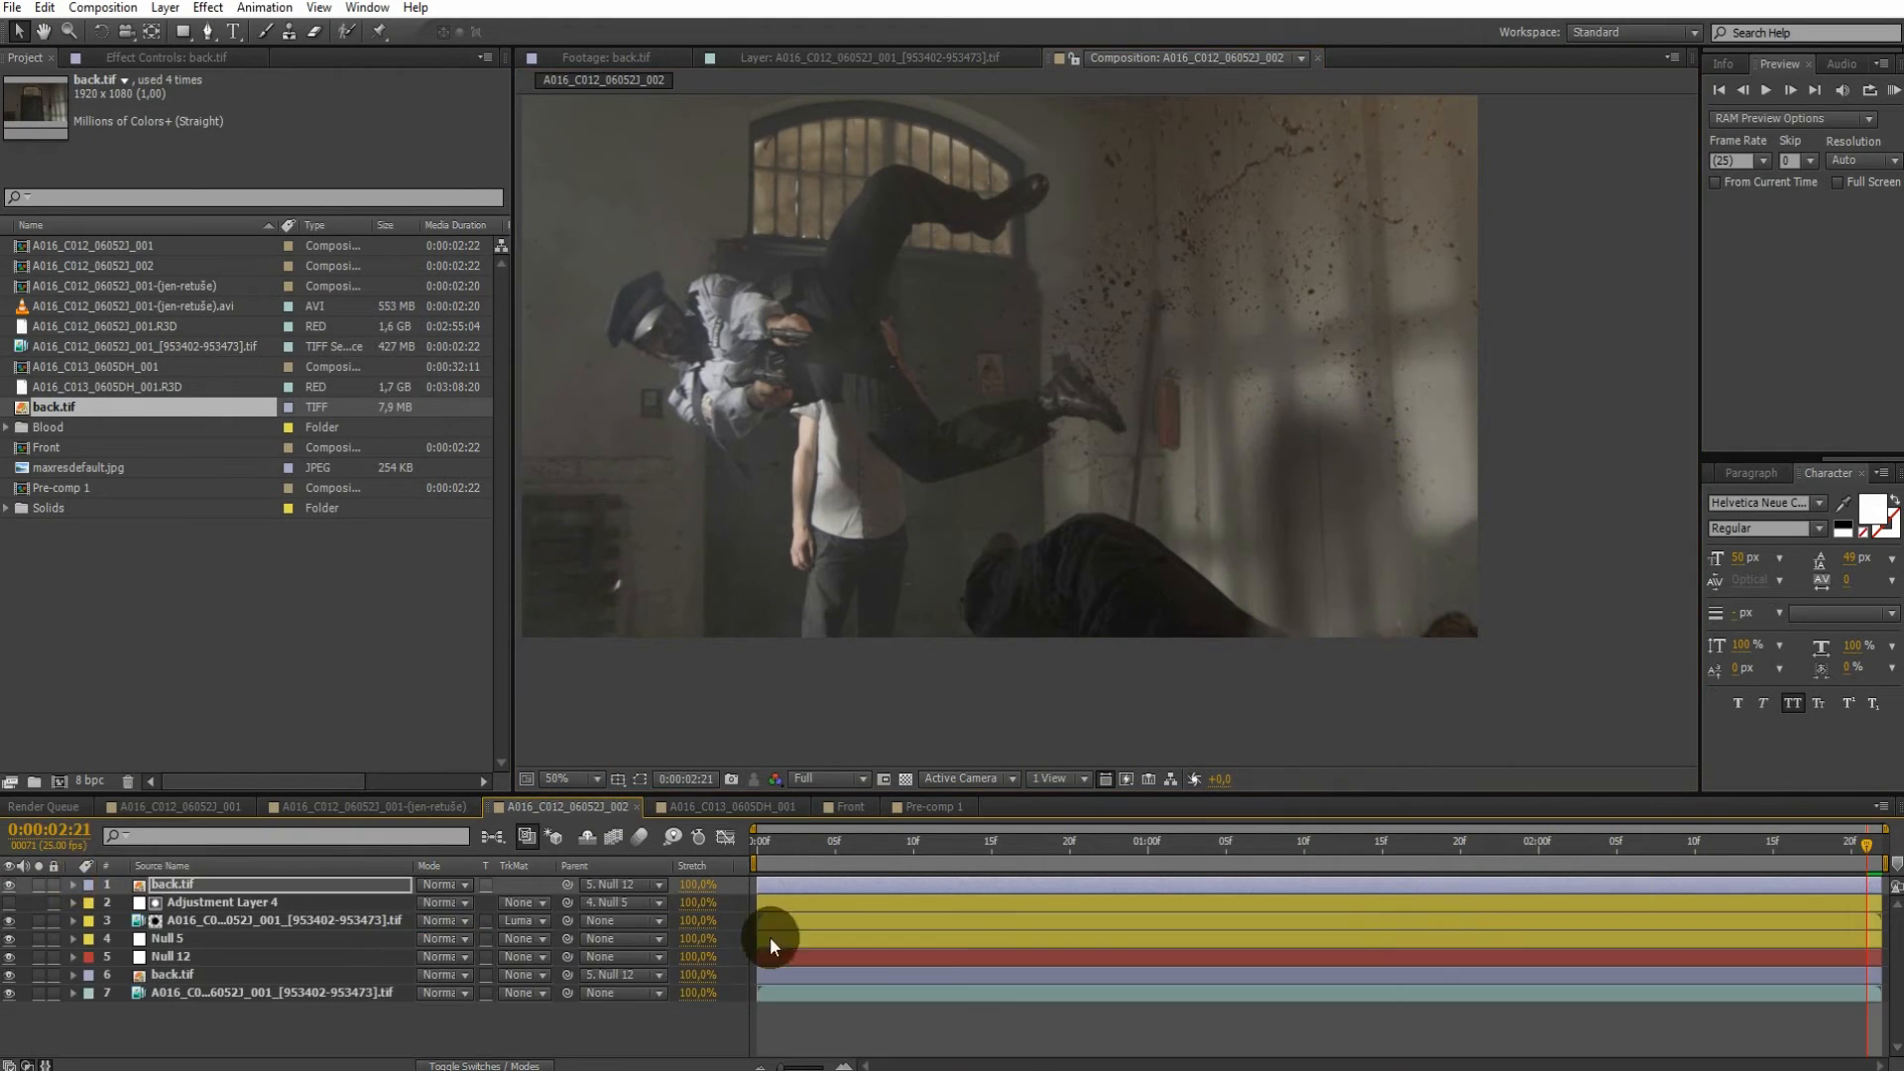
Enlarge the feathered patch mask past the frame's lower and right edges and check it along the timeline
click(640, 780)
drag(1408, 630, 1410, 647)
drag(1728, 847, 1875, 843)
click(663, 928)
Apply the Levels effect to the top back.tif layer with the mask outlines hidden
click(174, 885)
click(642, 778)
click(208, 7)
click(119, 202)
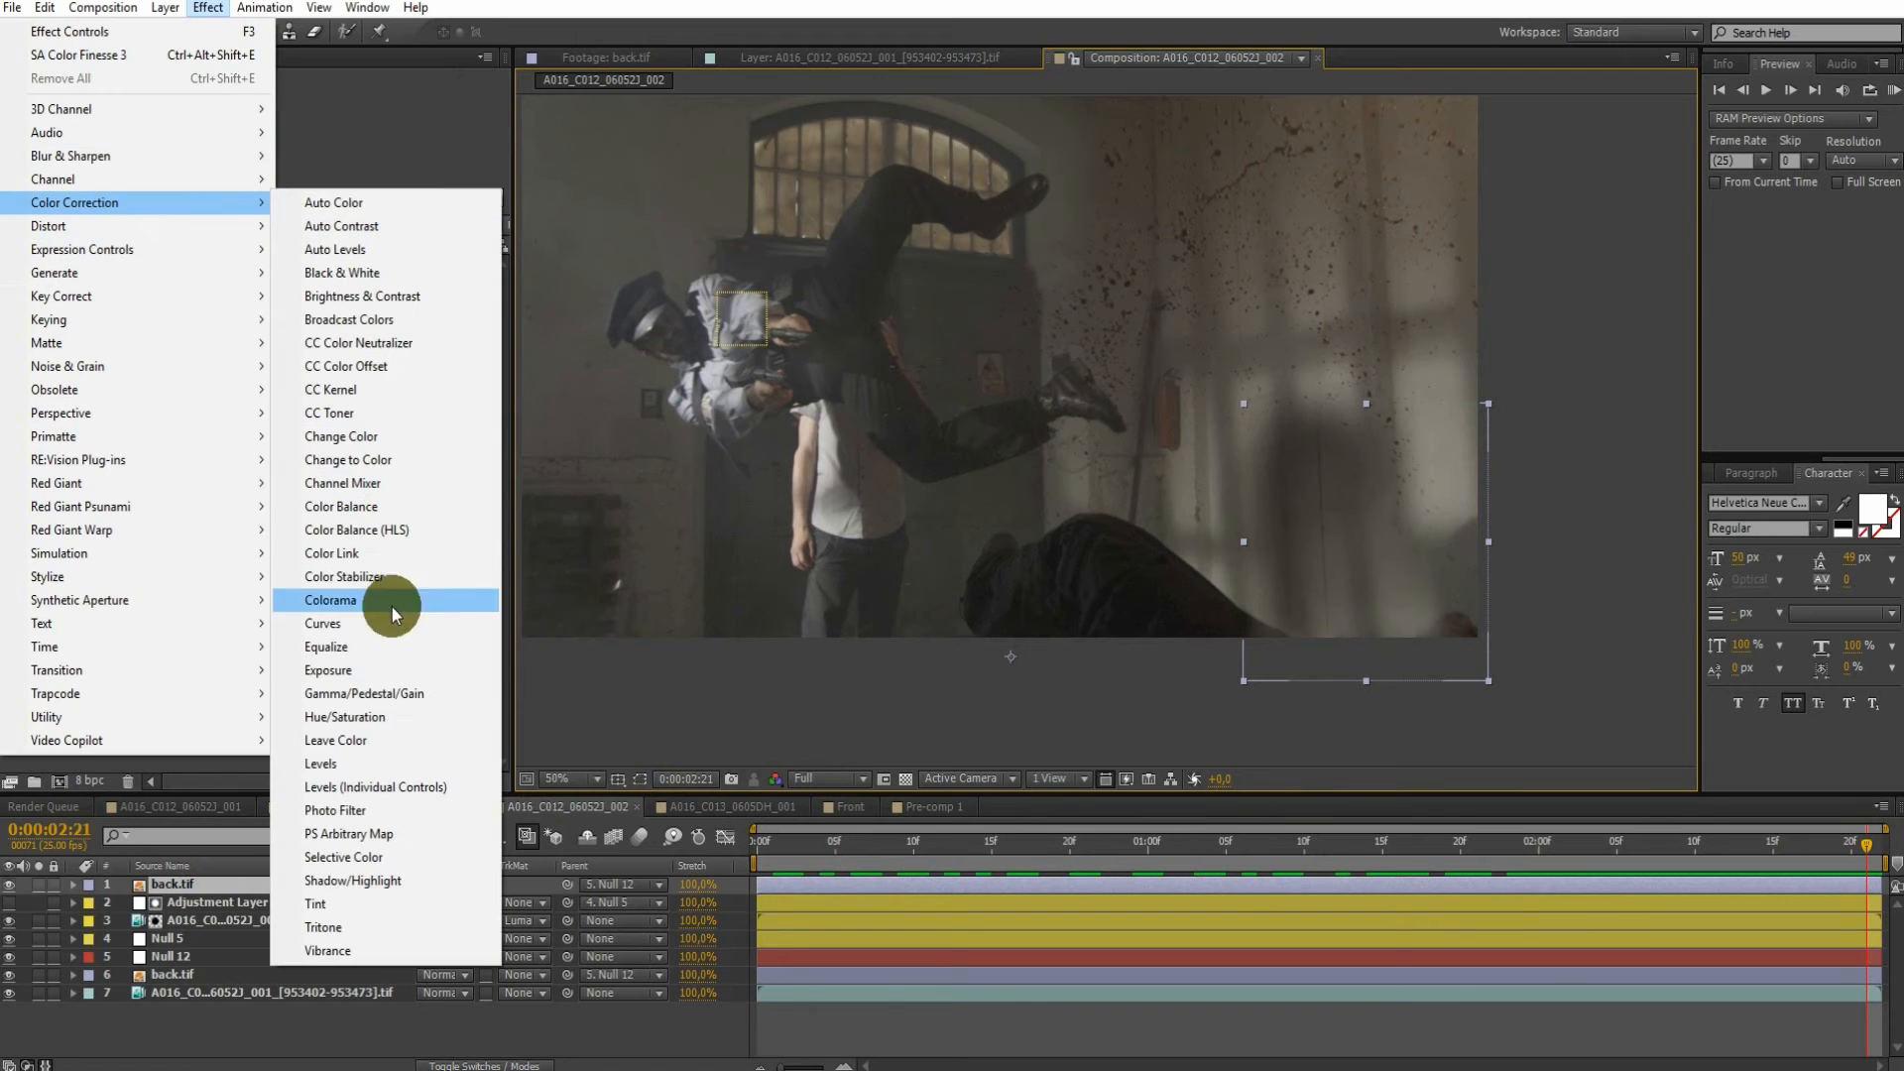
click(408, 759)
View only the red channel and raise the patch's Red Output Black in Levels to 38 to match the wall
click(777, 781)
click(815, 836)
scroll(1038, 620, up, 1)
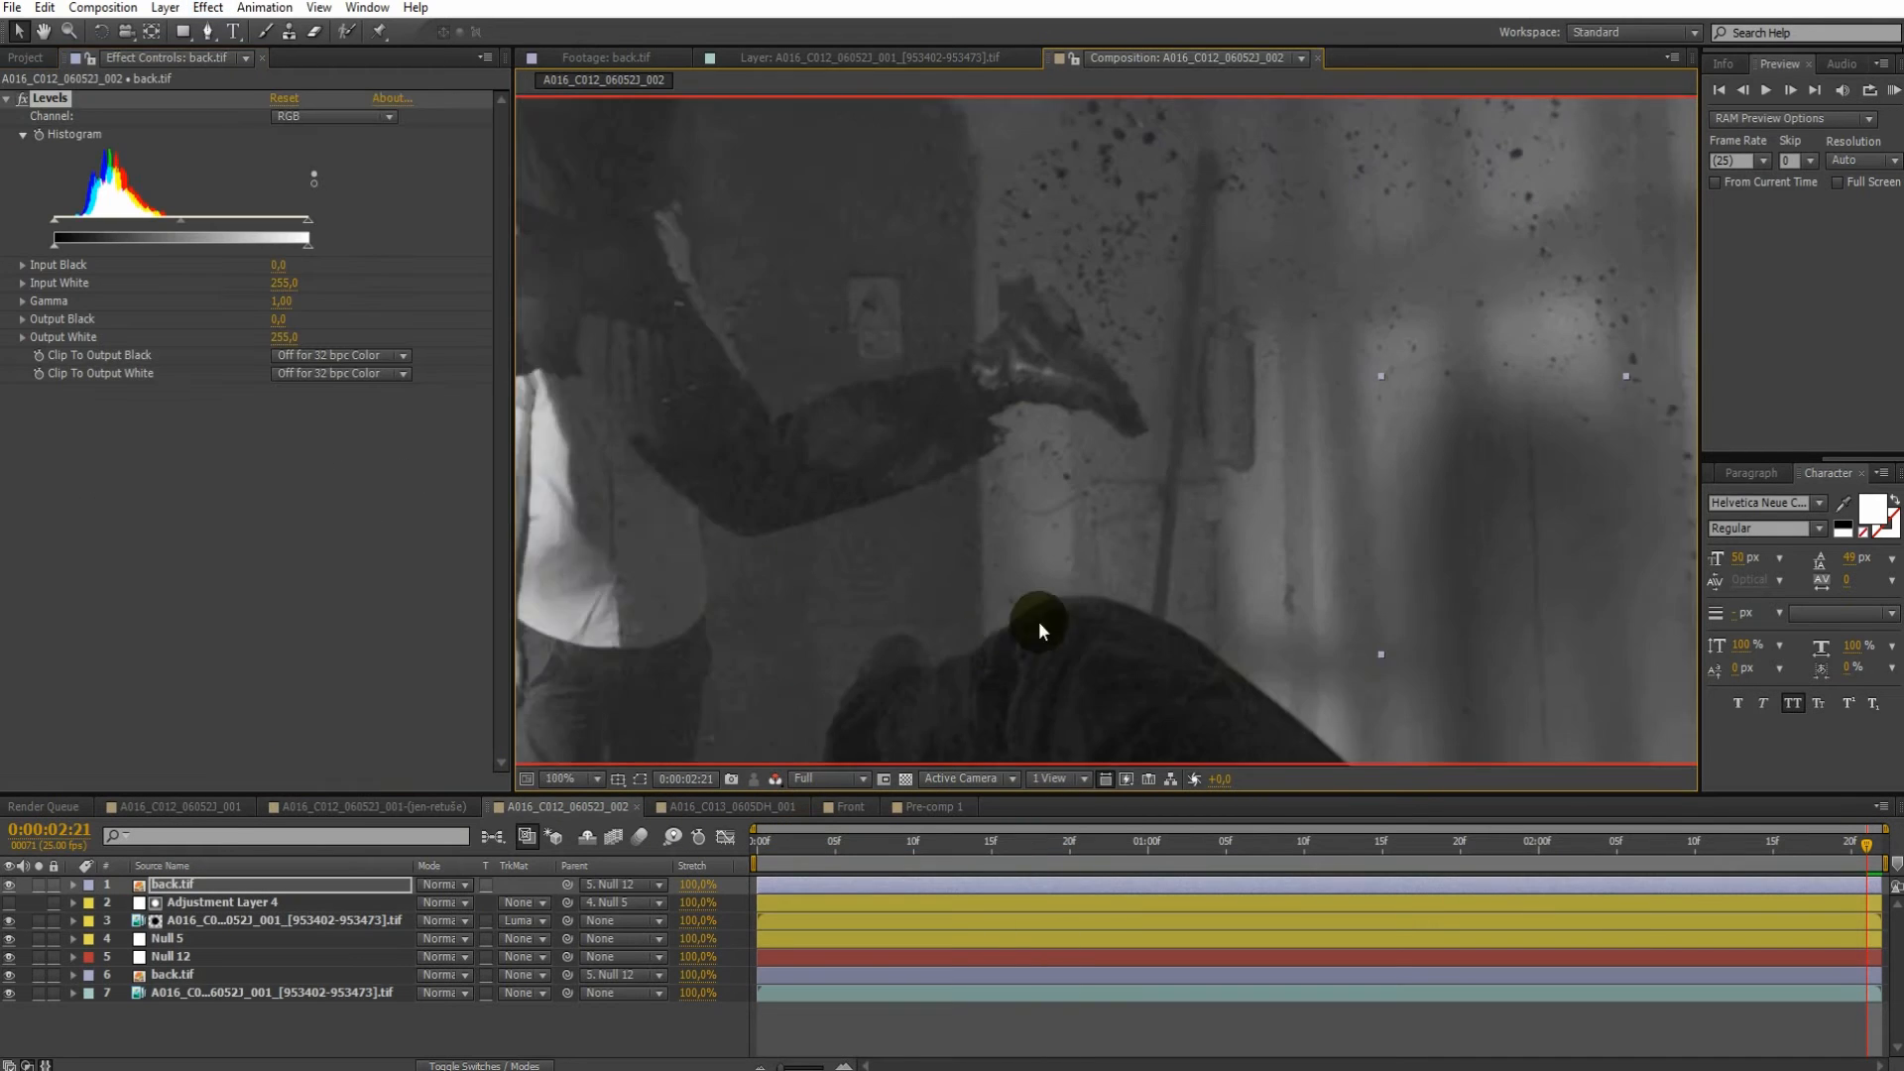
drag(1039, 621, 749, 607)
click(302, 123)
click(318, 164)
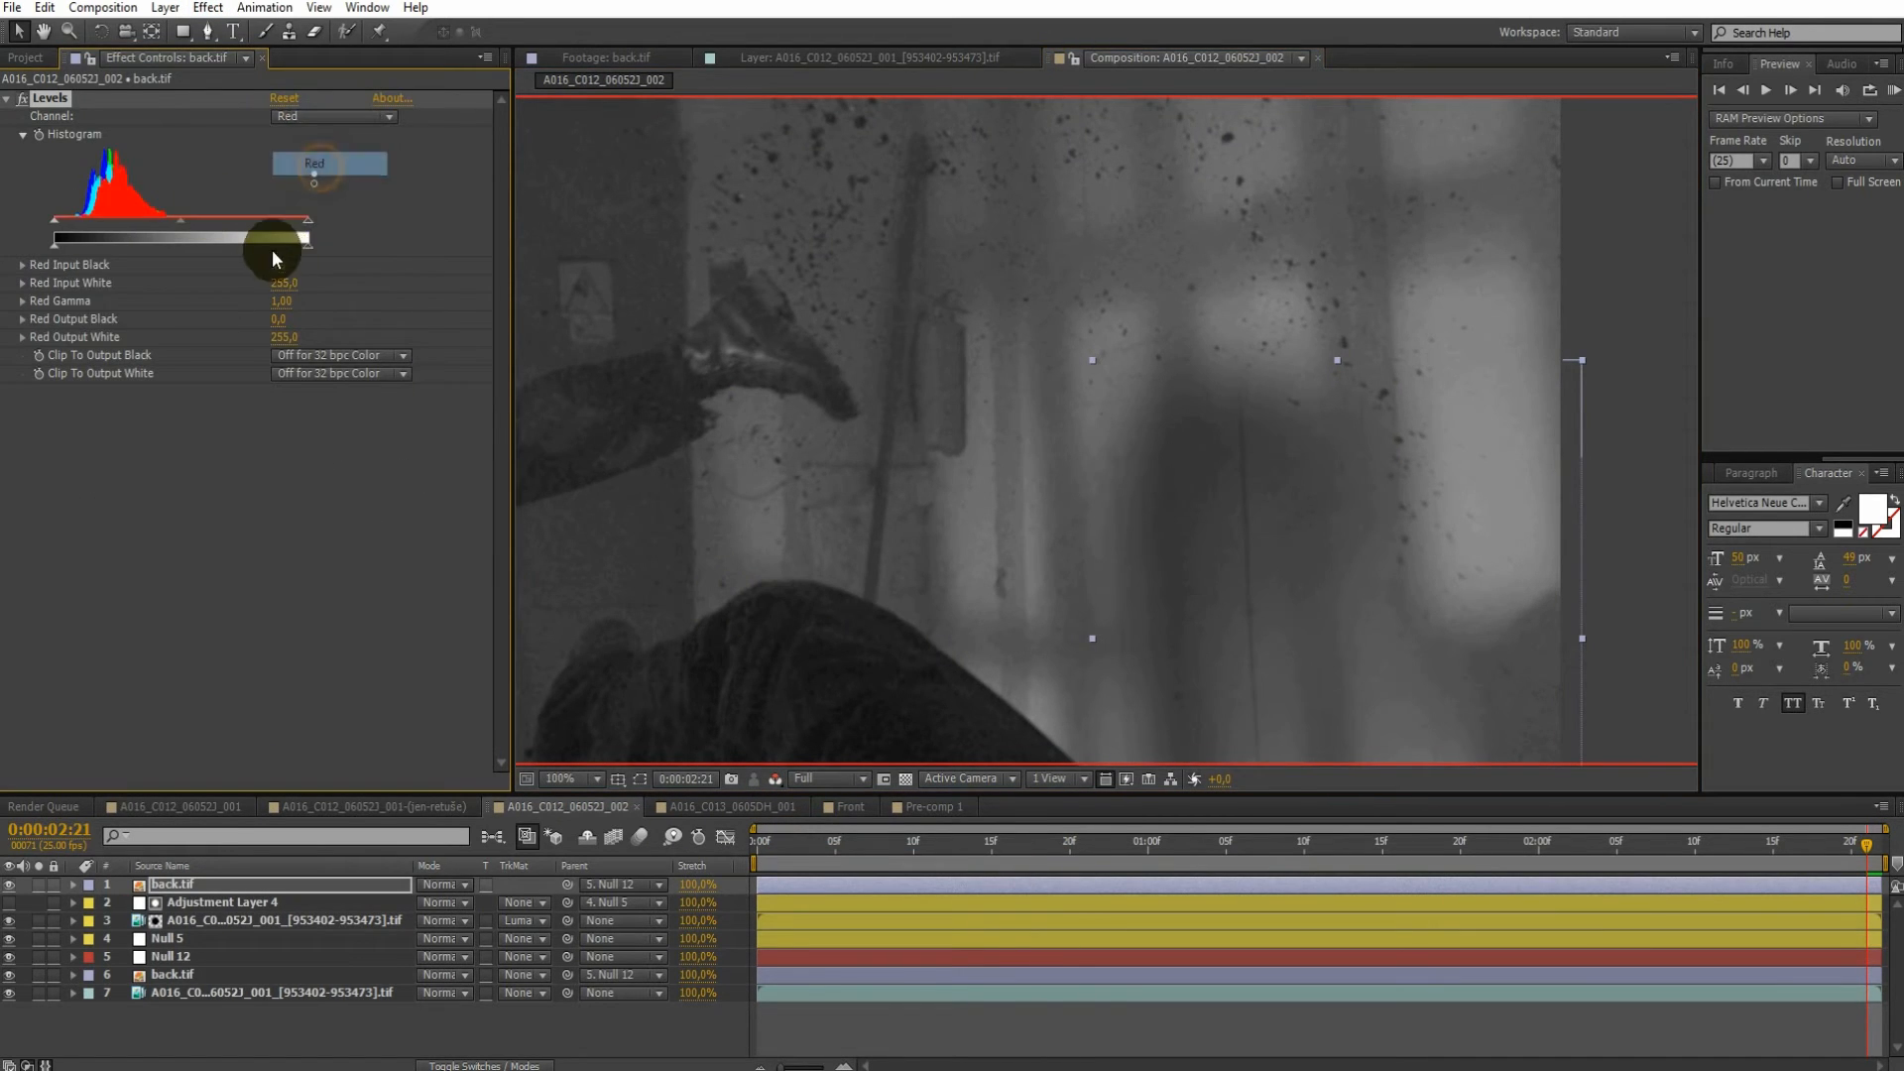
drag(296, 256, 323, 256)
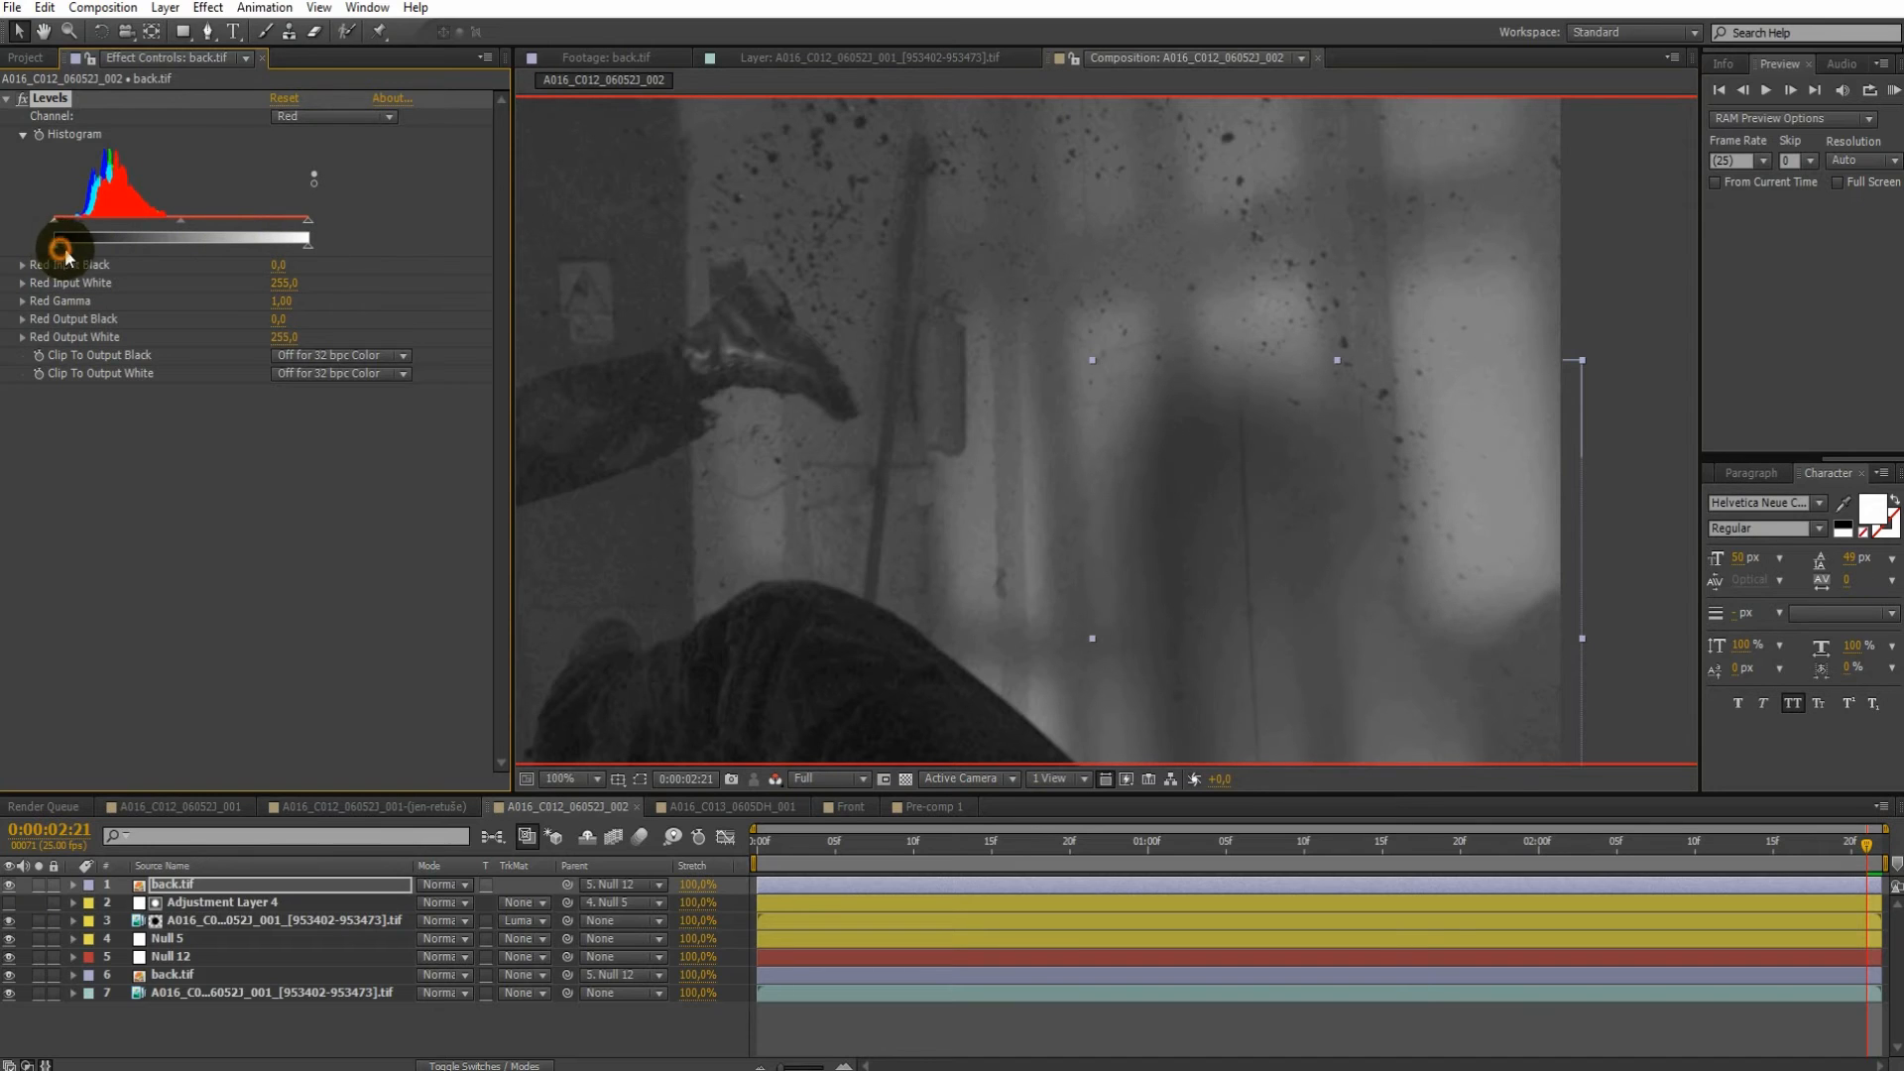
drag(61, 250, 93, 256)
key(comma)
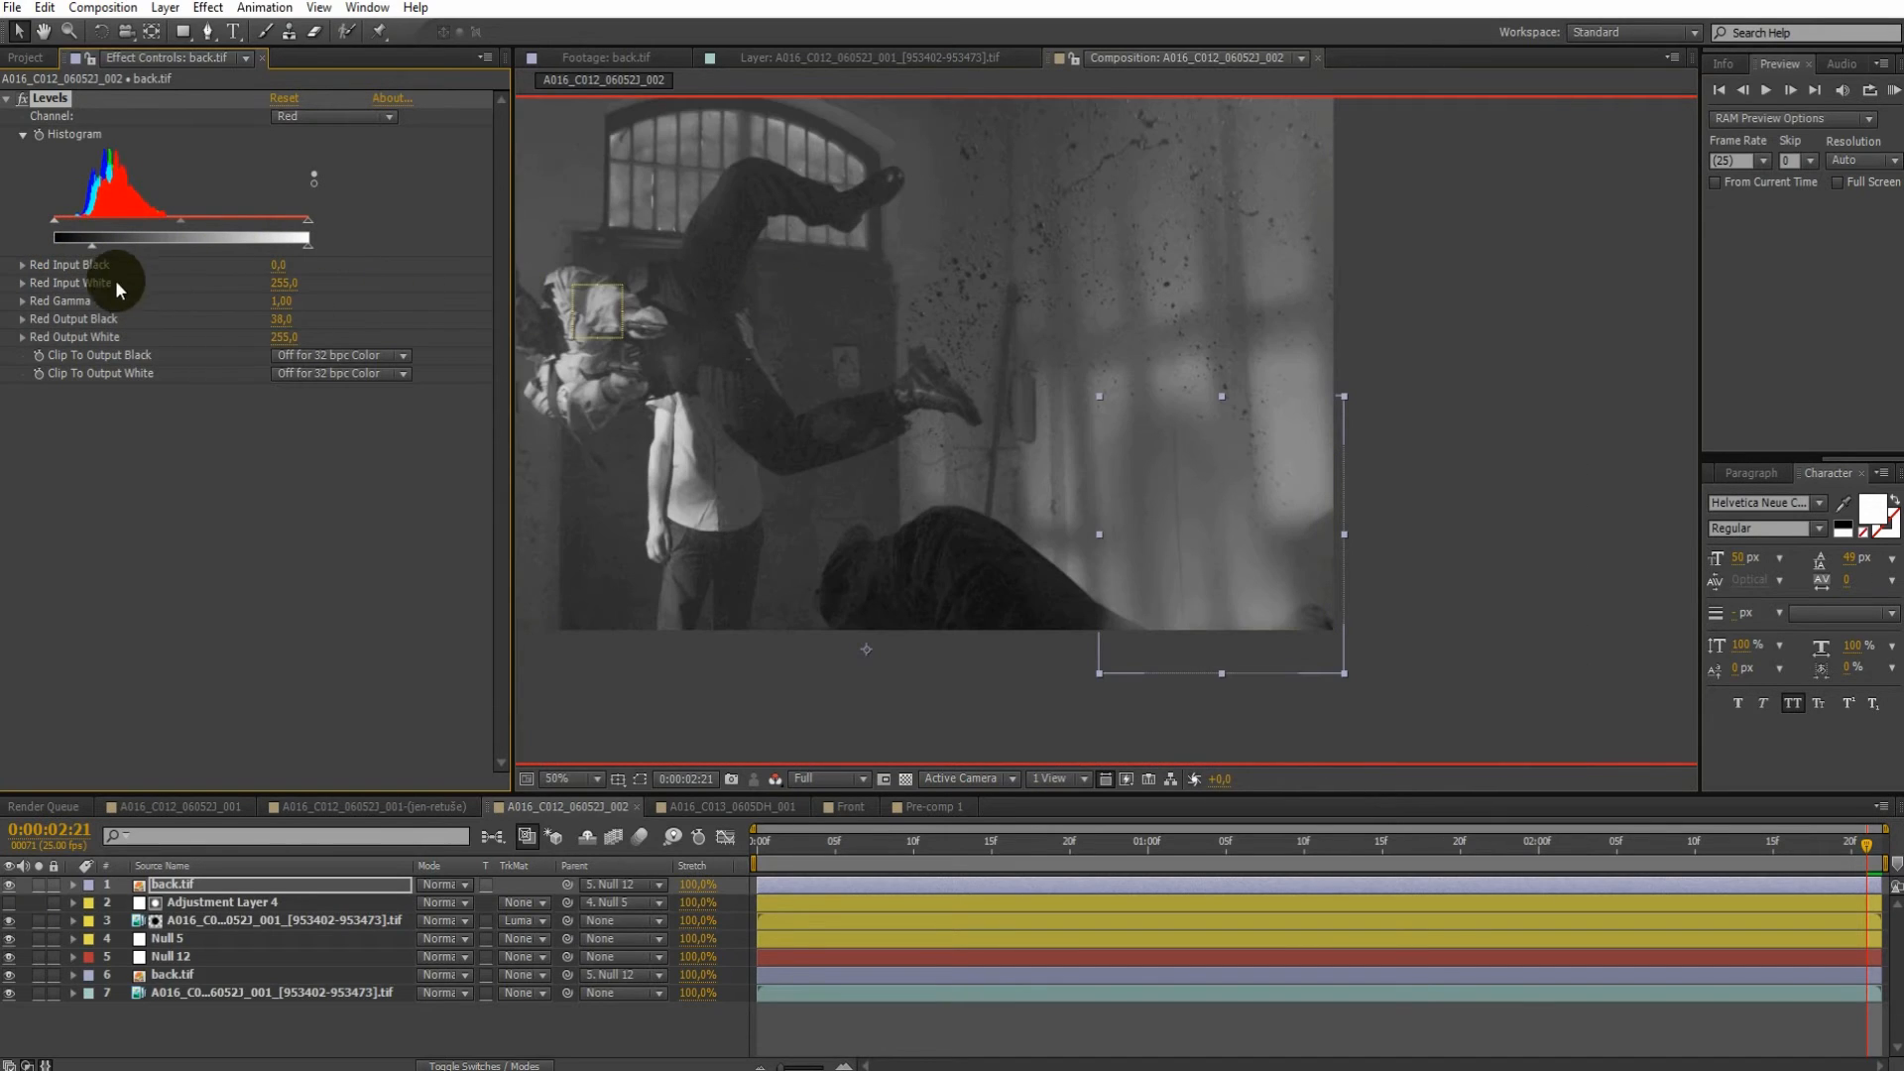
View only the green channel and raise the patch's Green Output Black in Levels to match the wall
click(777, 779)
click(809, 842)
click(335, 117)
click(338, 188)
drag(56, 249, 83, 248)
View only the blue channel and set the patch's Blue Output Black to 41 and Blue Output White to 228
click(776, 780)
click(808, 859)
click(334, 117)
click(339, 209)
drag(300, 248, 281, 248)
drag(83, 247, 95, 247)
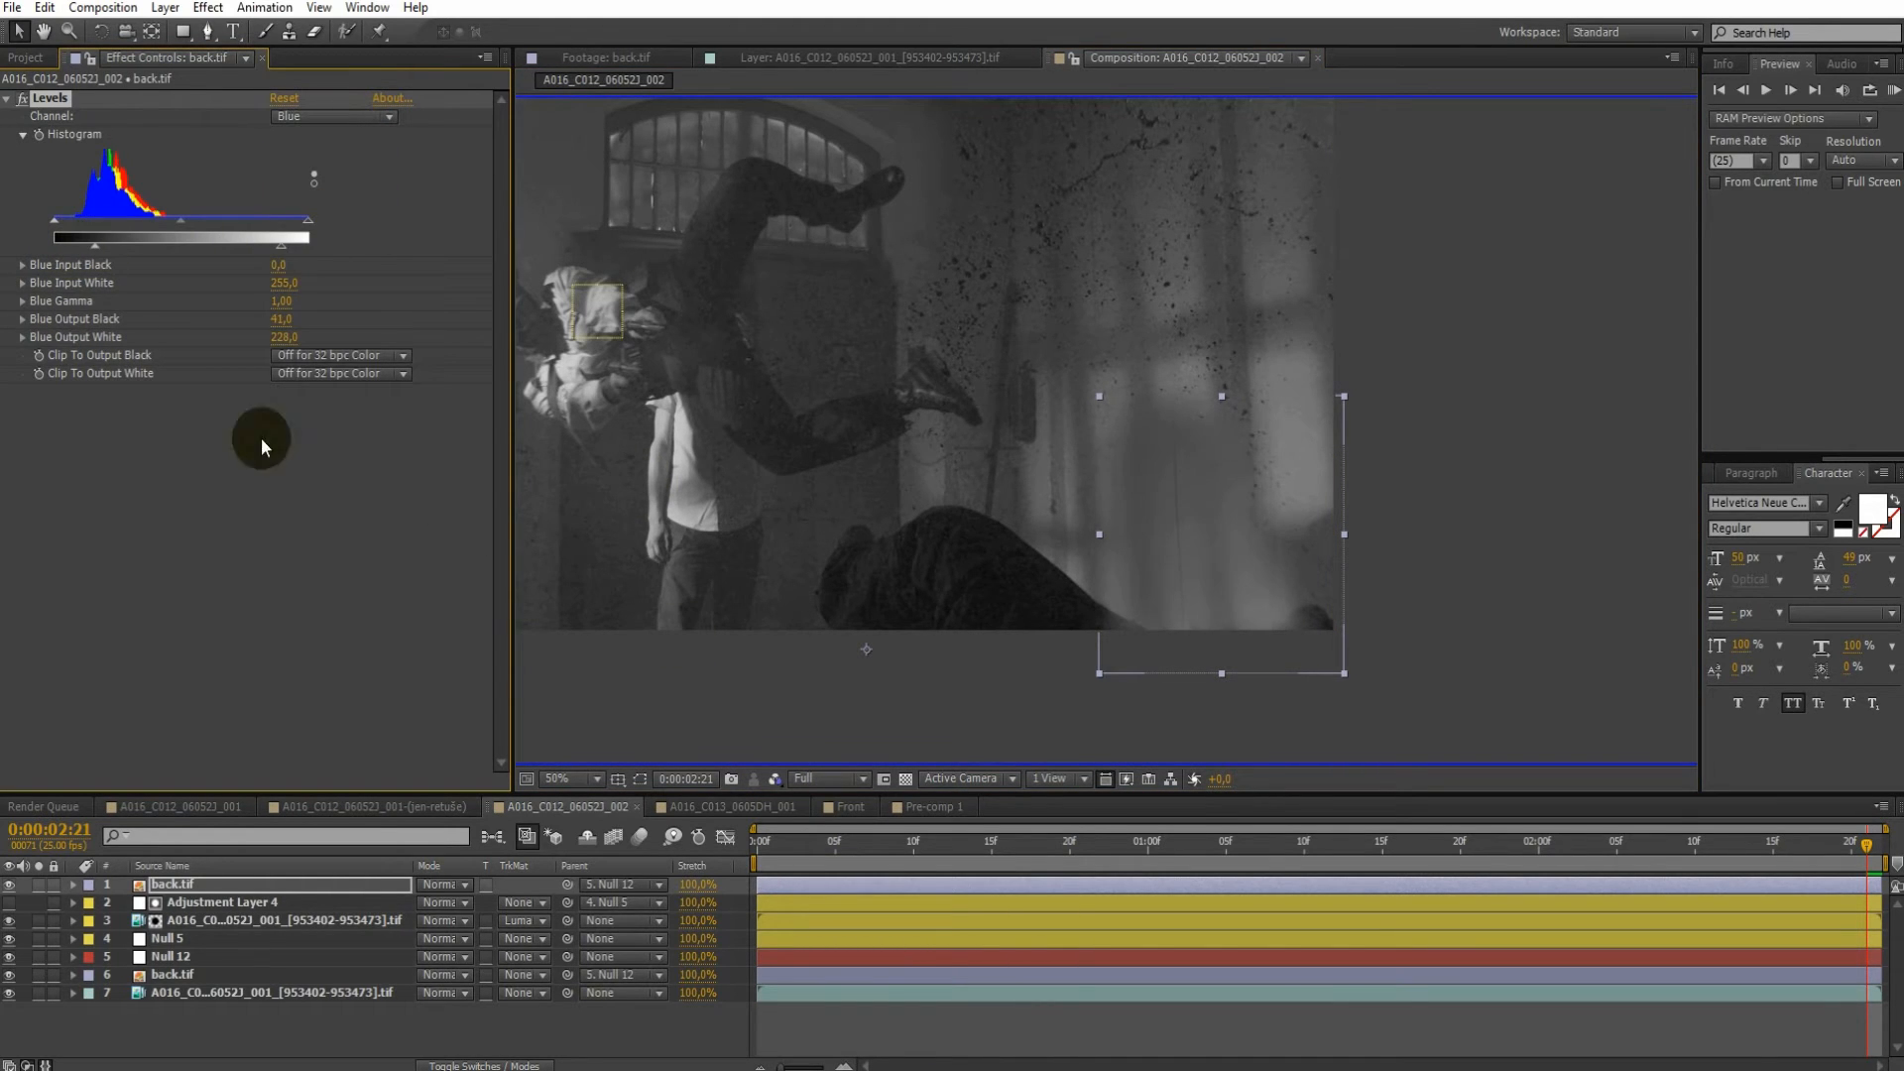
Return to the full RGB view and lower the patch's Red Output Black to remove its reddish cast
click(776, 780)
click(809, 805)
click(334, 117)
click(313, 164)
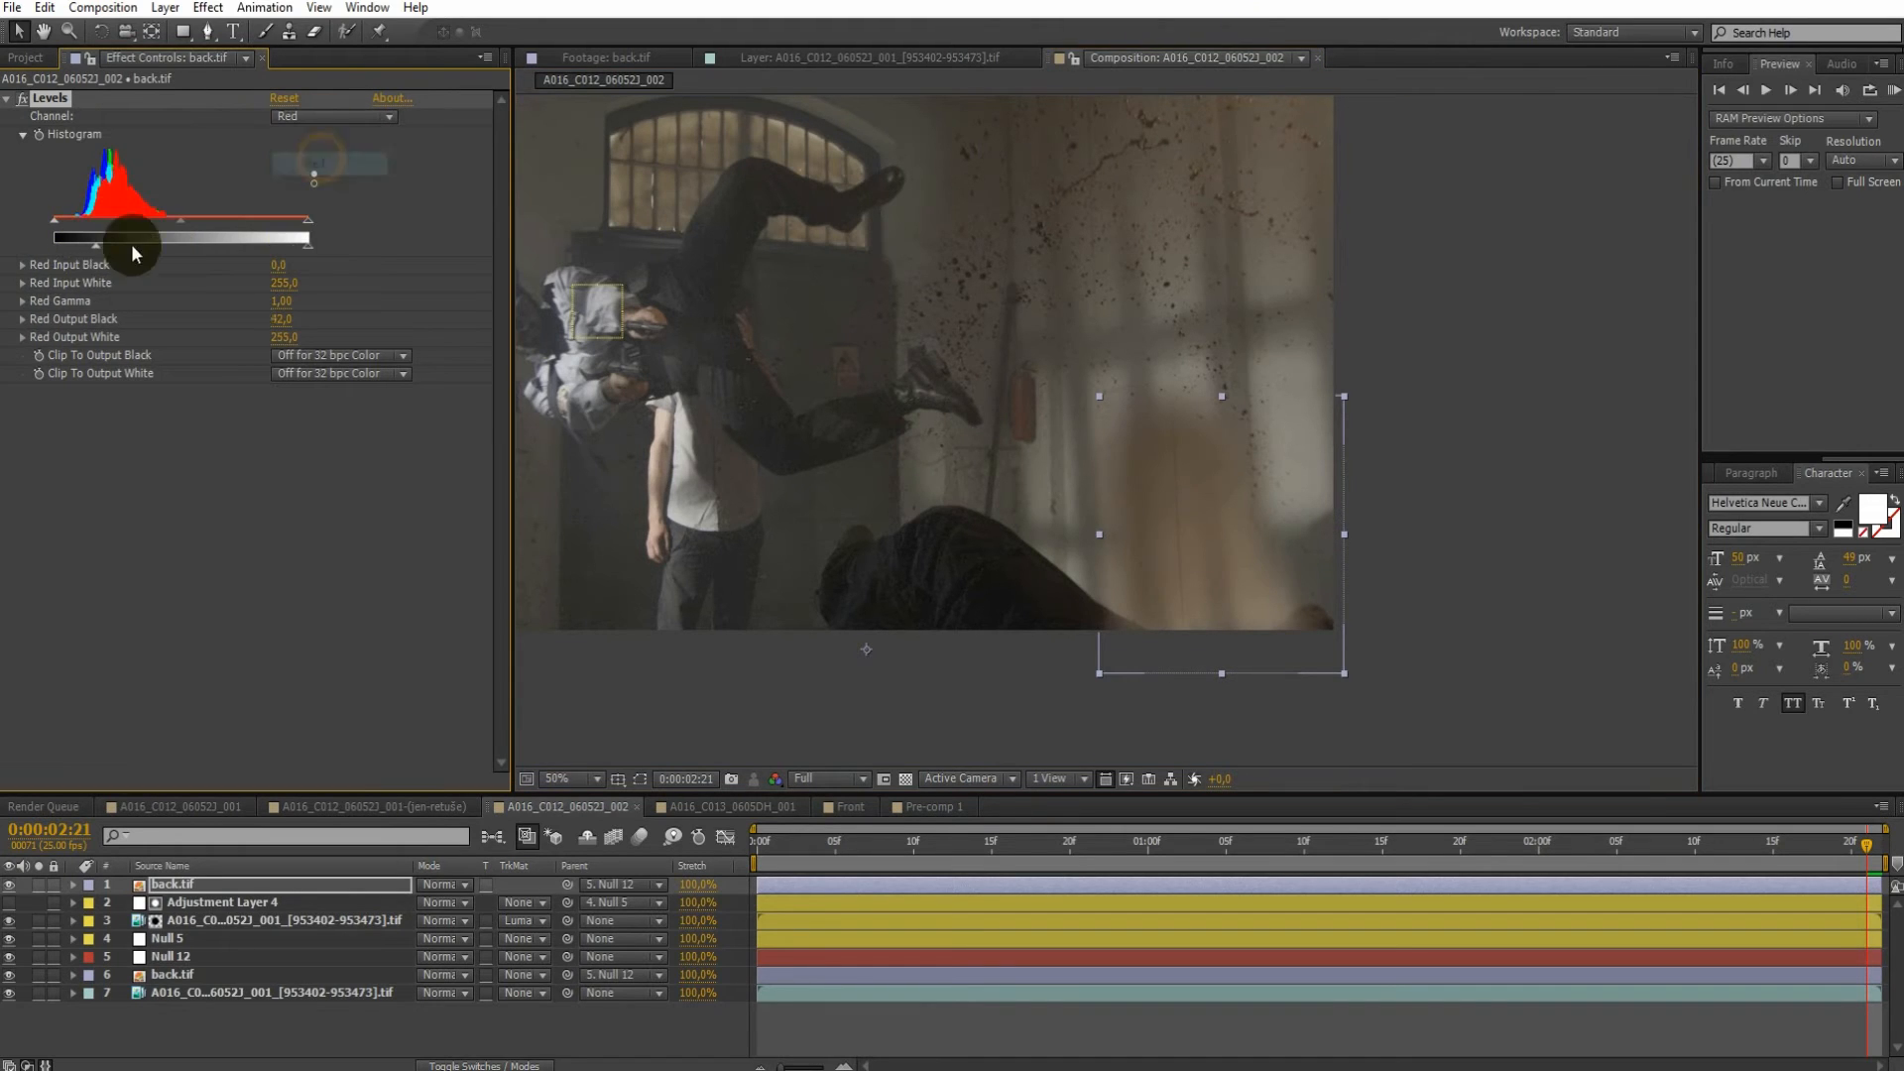
drag(89, 247, 86, 246)
Apply Synthetic Aperture's SA Color Finesse 3 to the wall patch and lower its HSL Master Saturation to 63
click(207, 8)
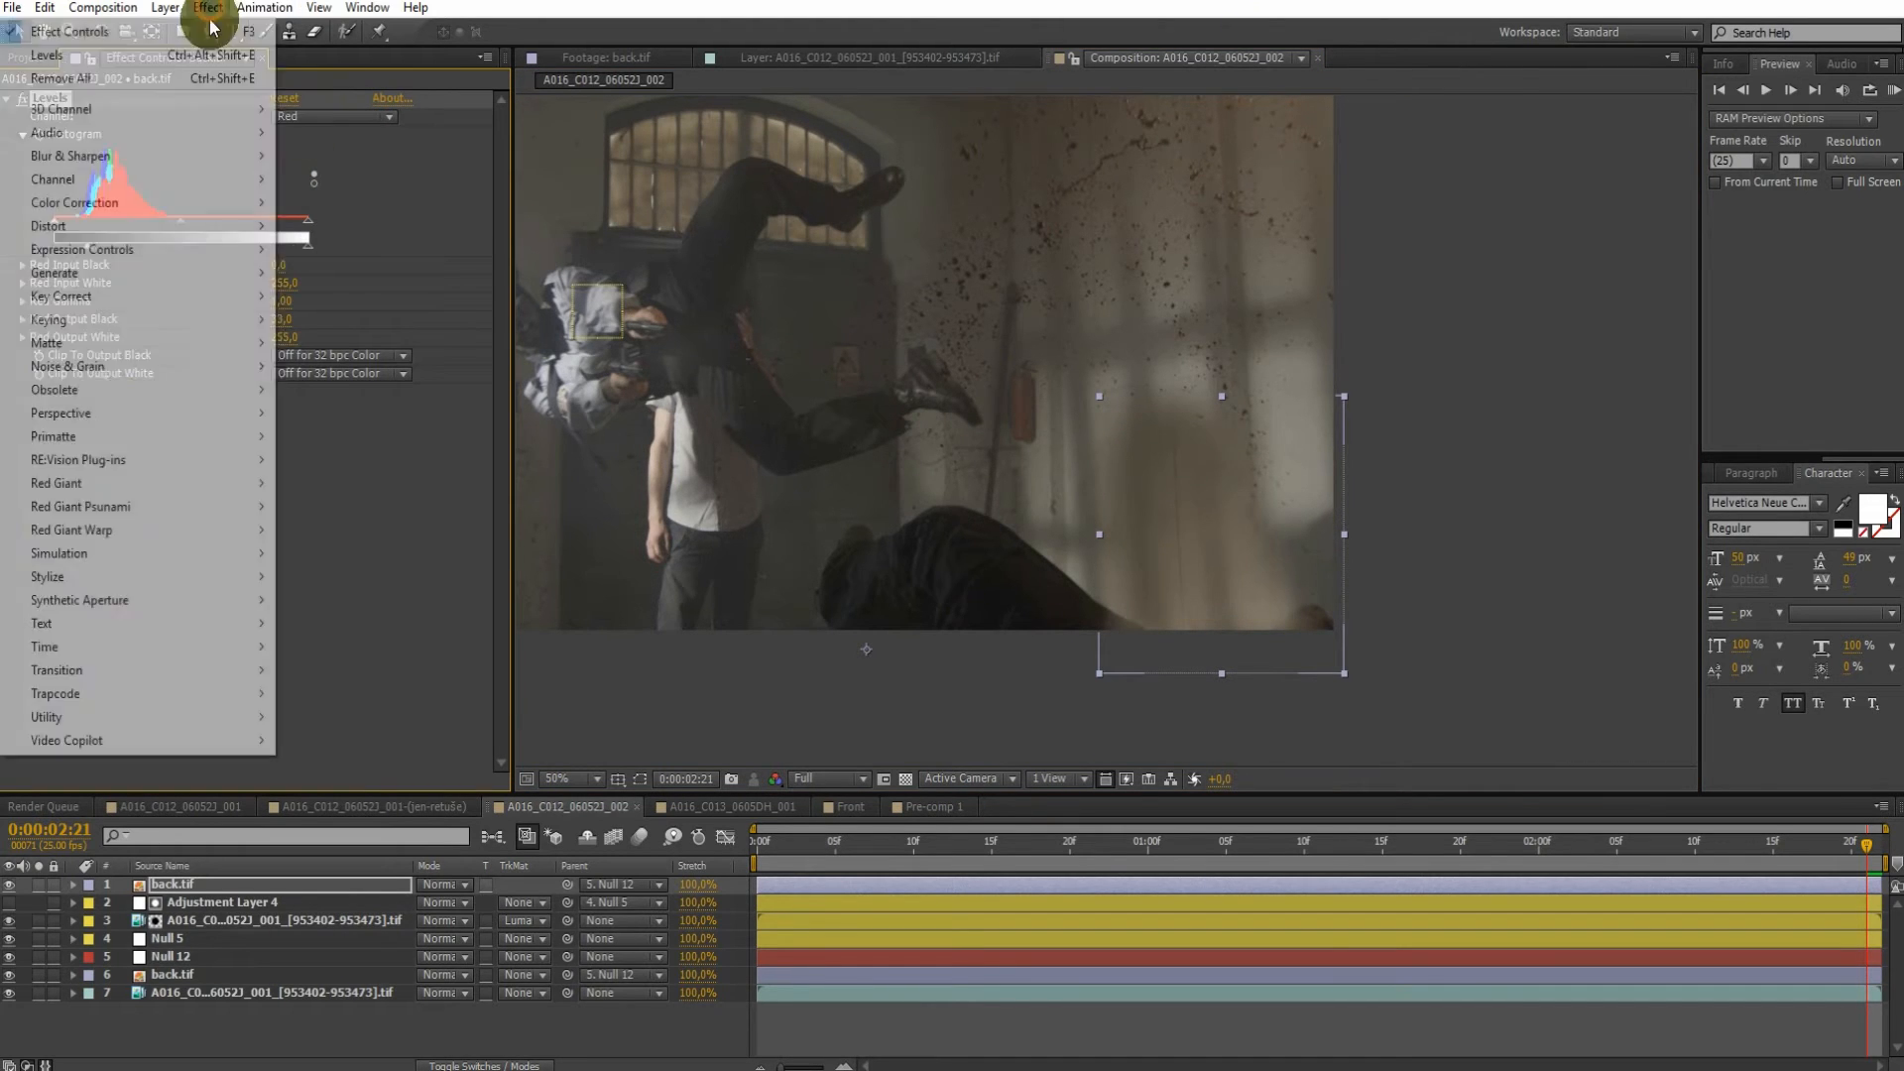
click(59, 601)
click(36, 501)
scroll(94, 540, down, 5)
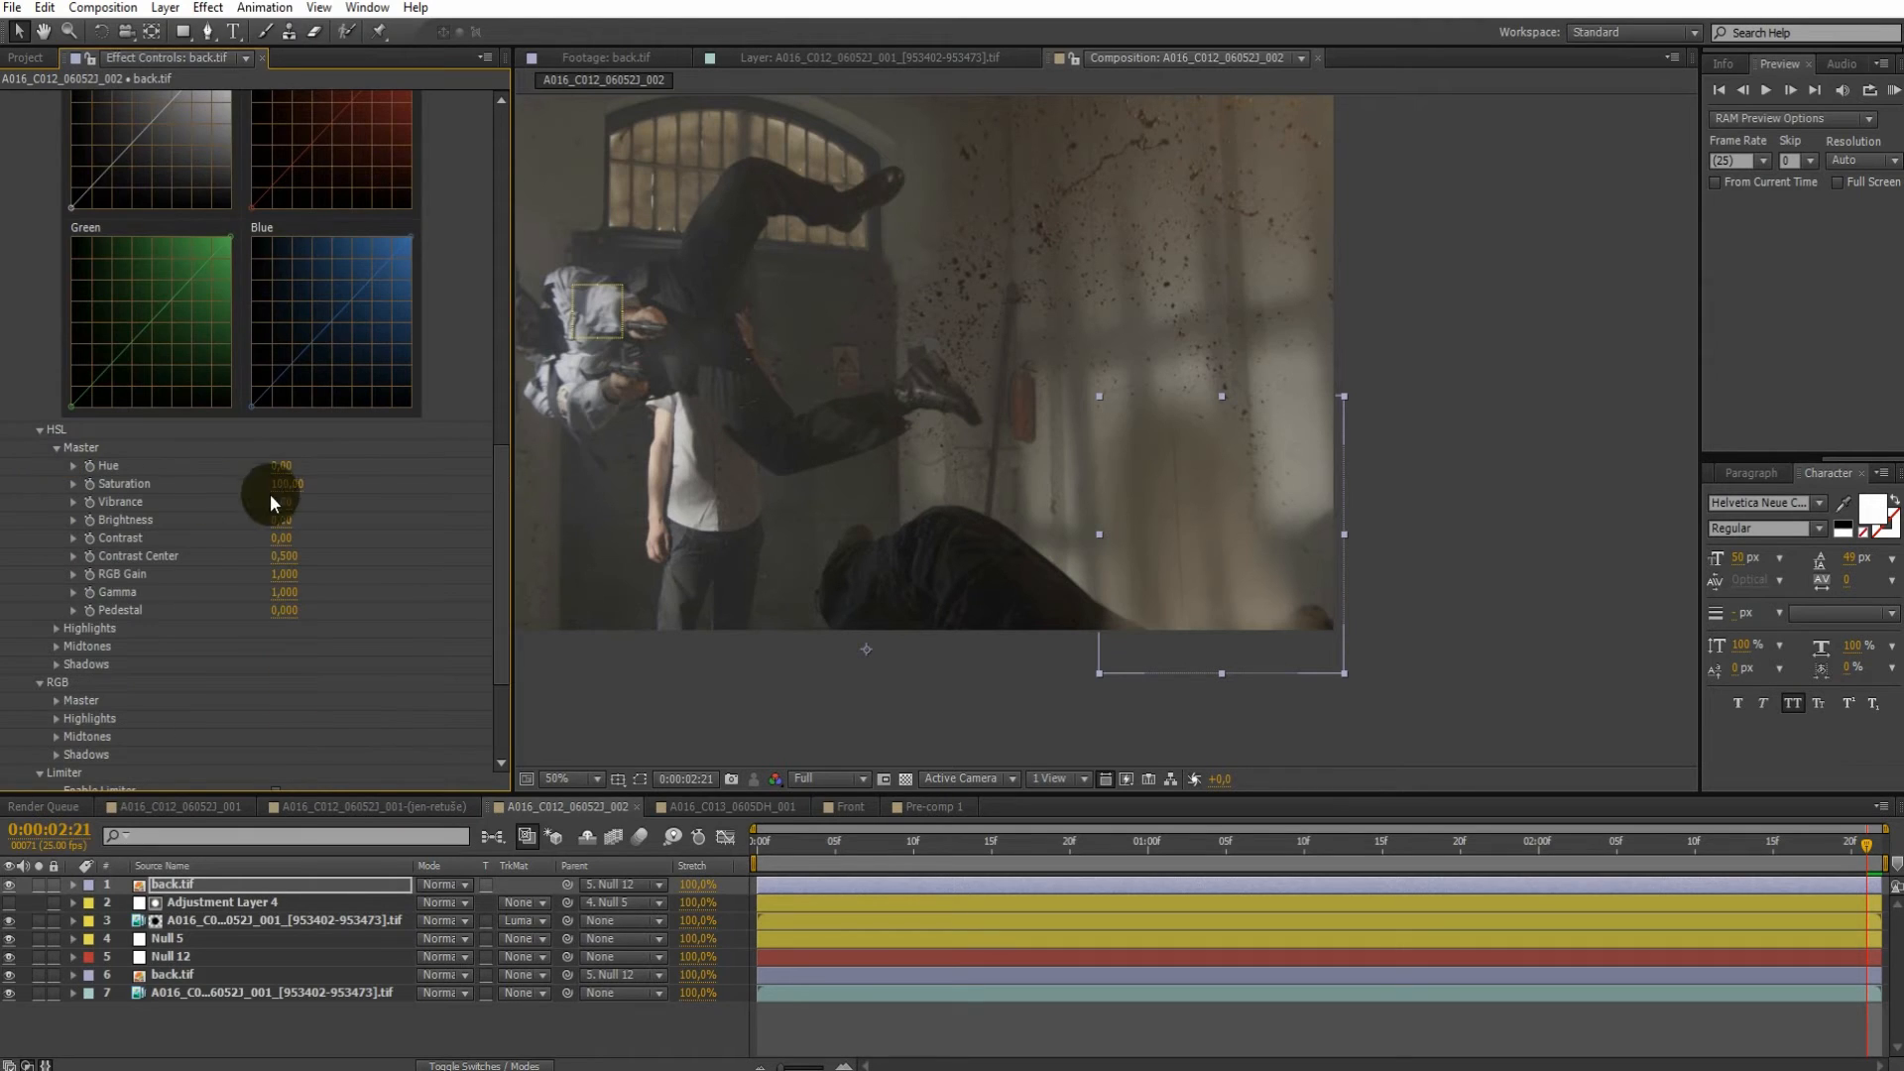
scroll(387, 627, down, 4)
click(57, 562)
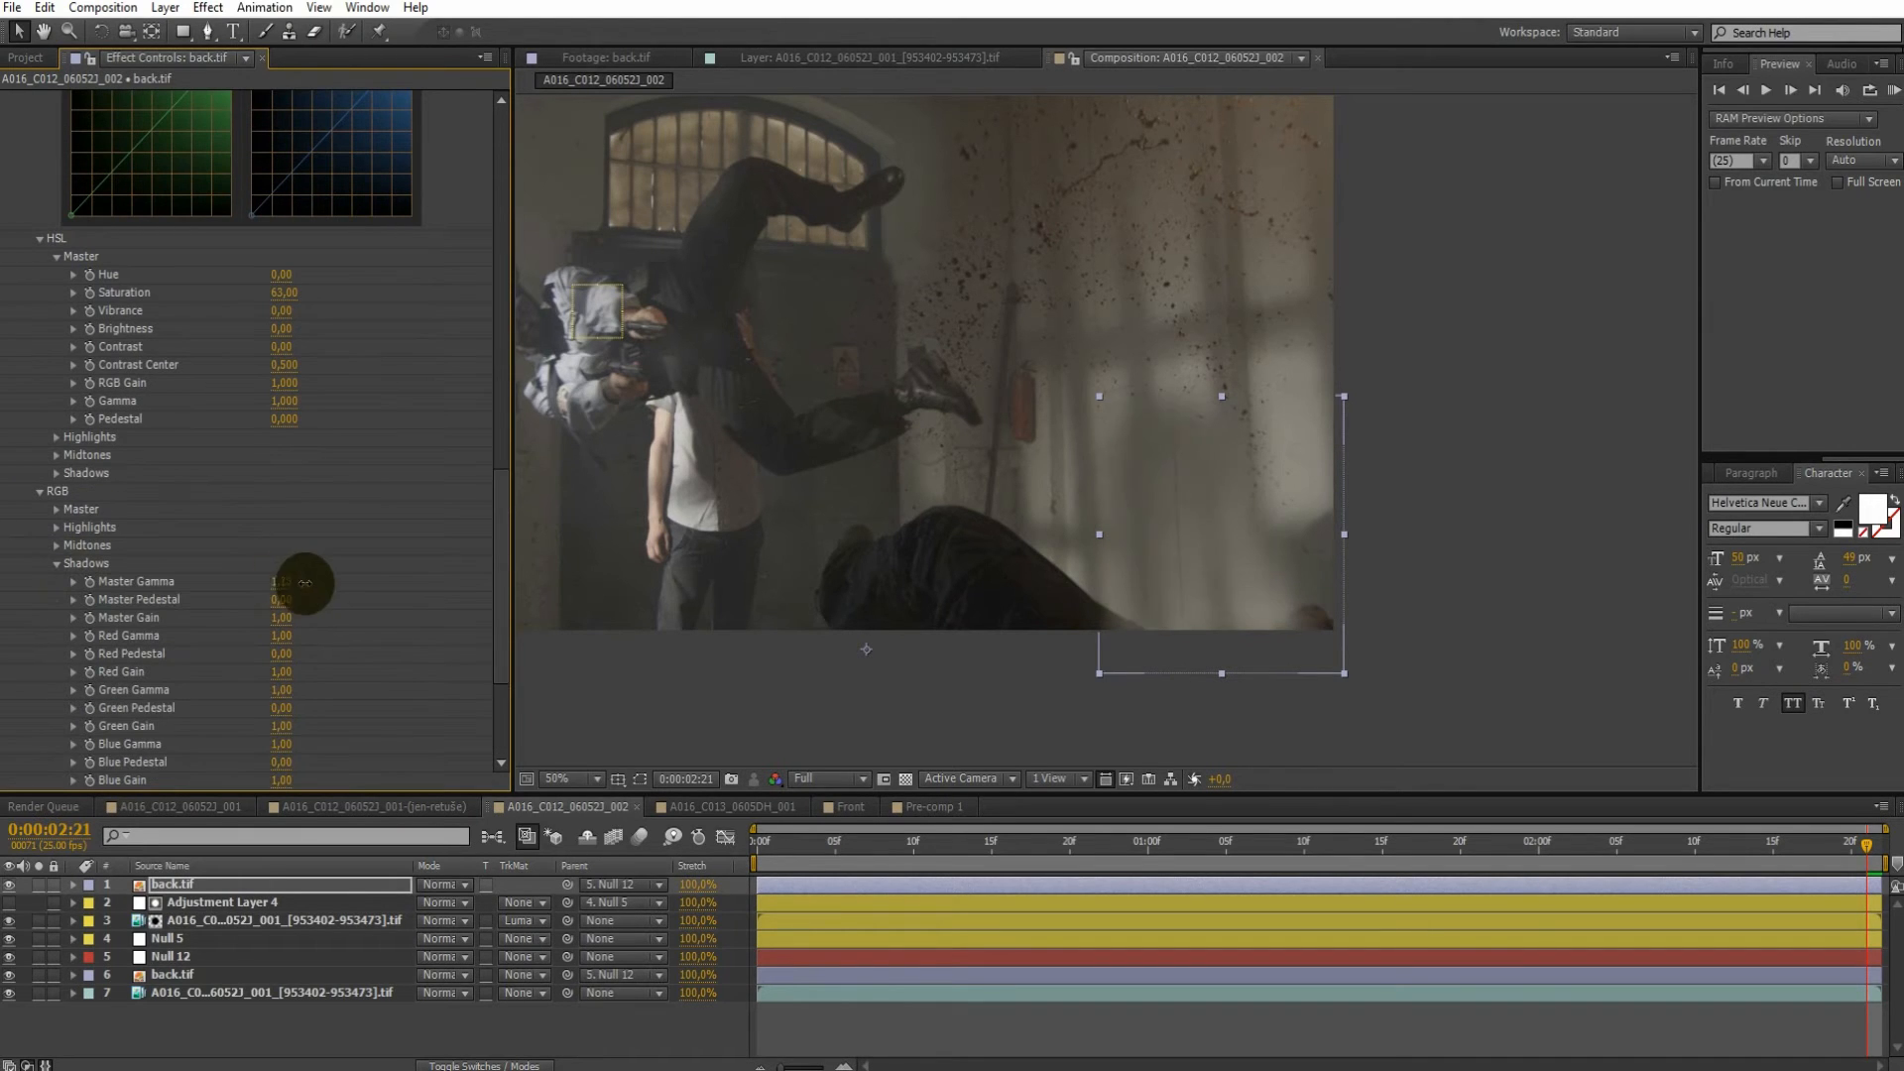
scroll(297, 516, up, 10)
click(8, 418)
Copy the Mask_gansta roto layer from the Front composition and return to the A016_C012_06052J_002 composition
drag(1446, 853, 1710, 861)
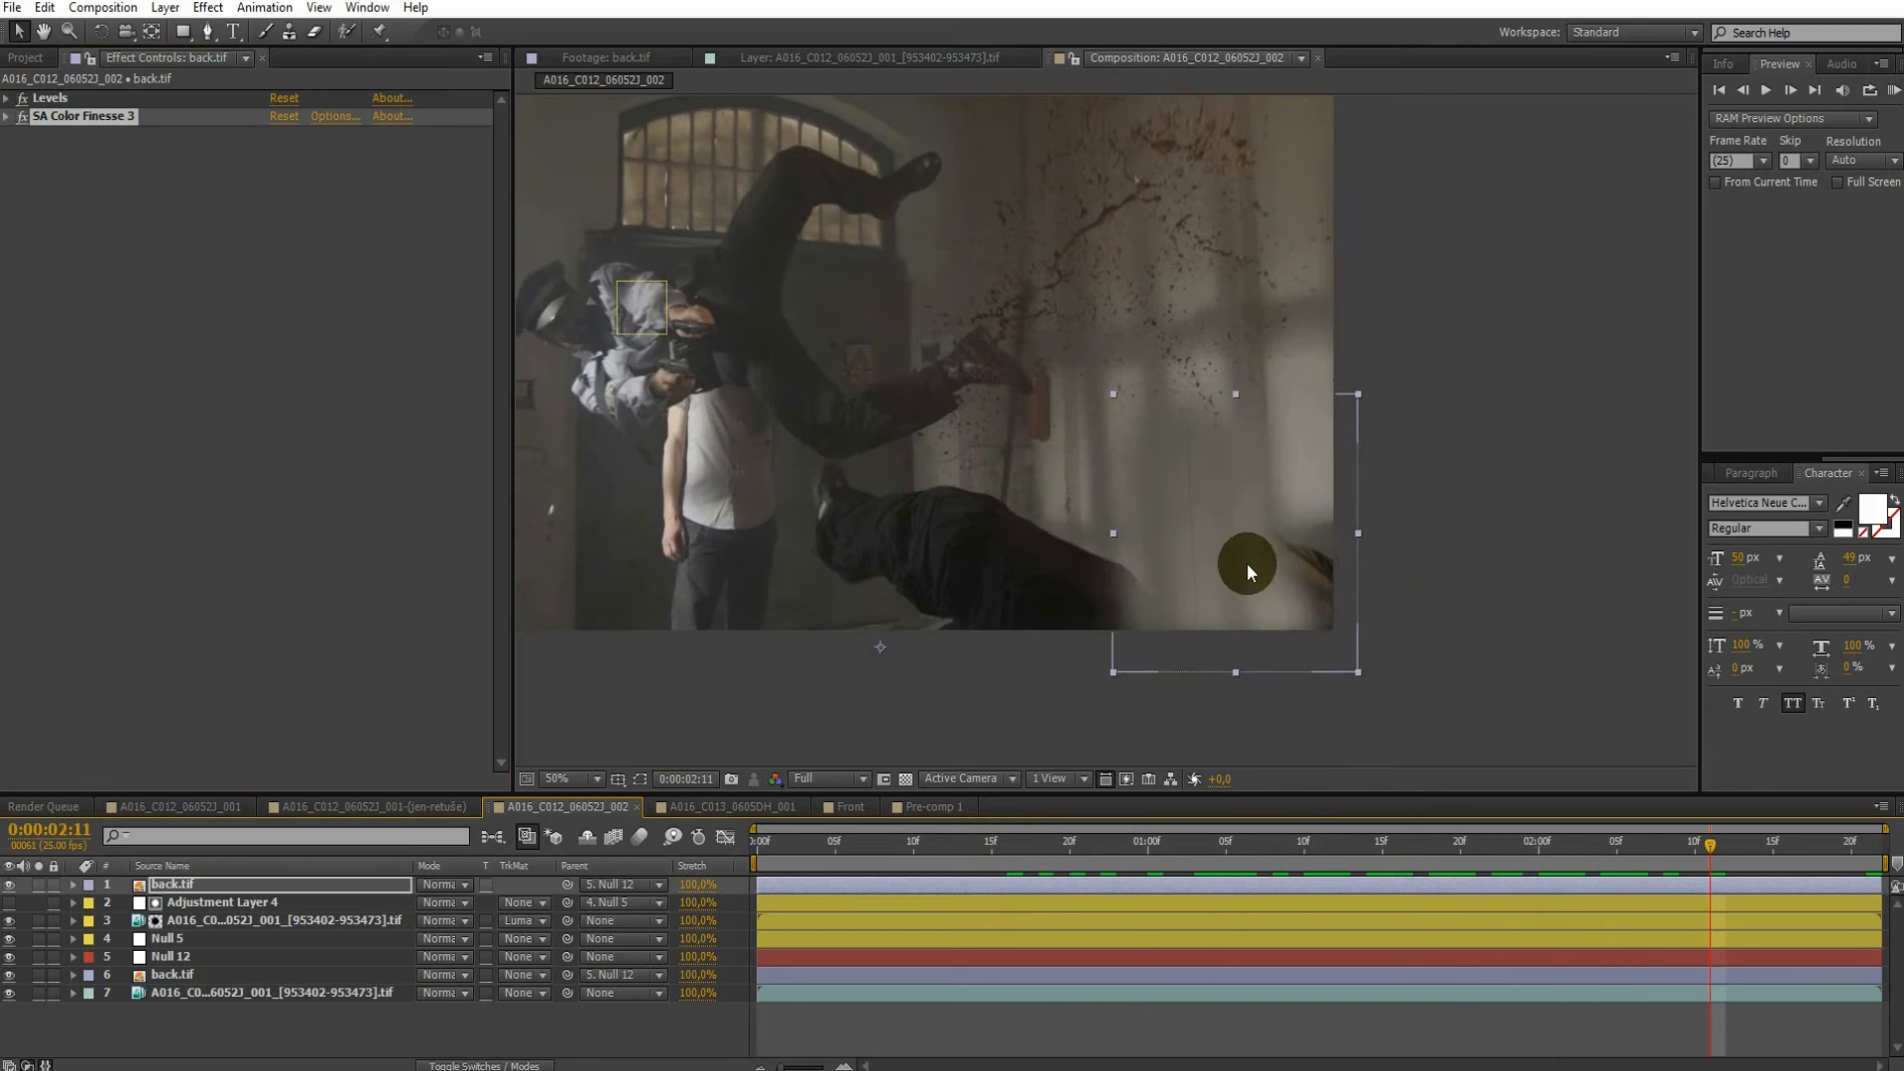
click(726, 807)
click(931, 808)
click(845, 808)
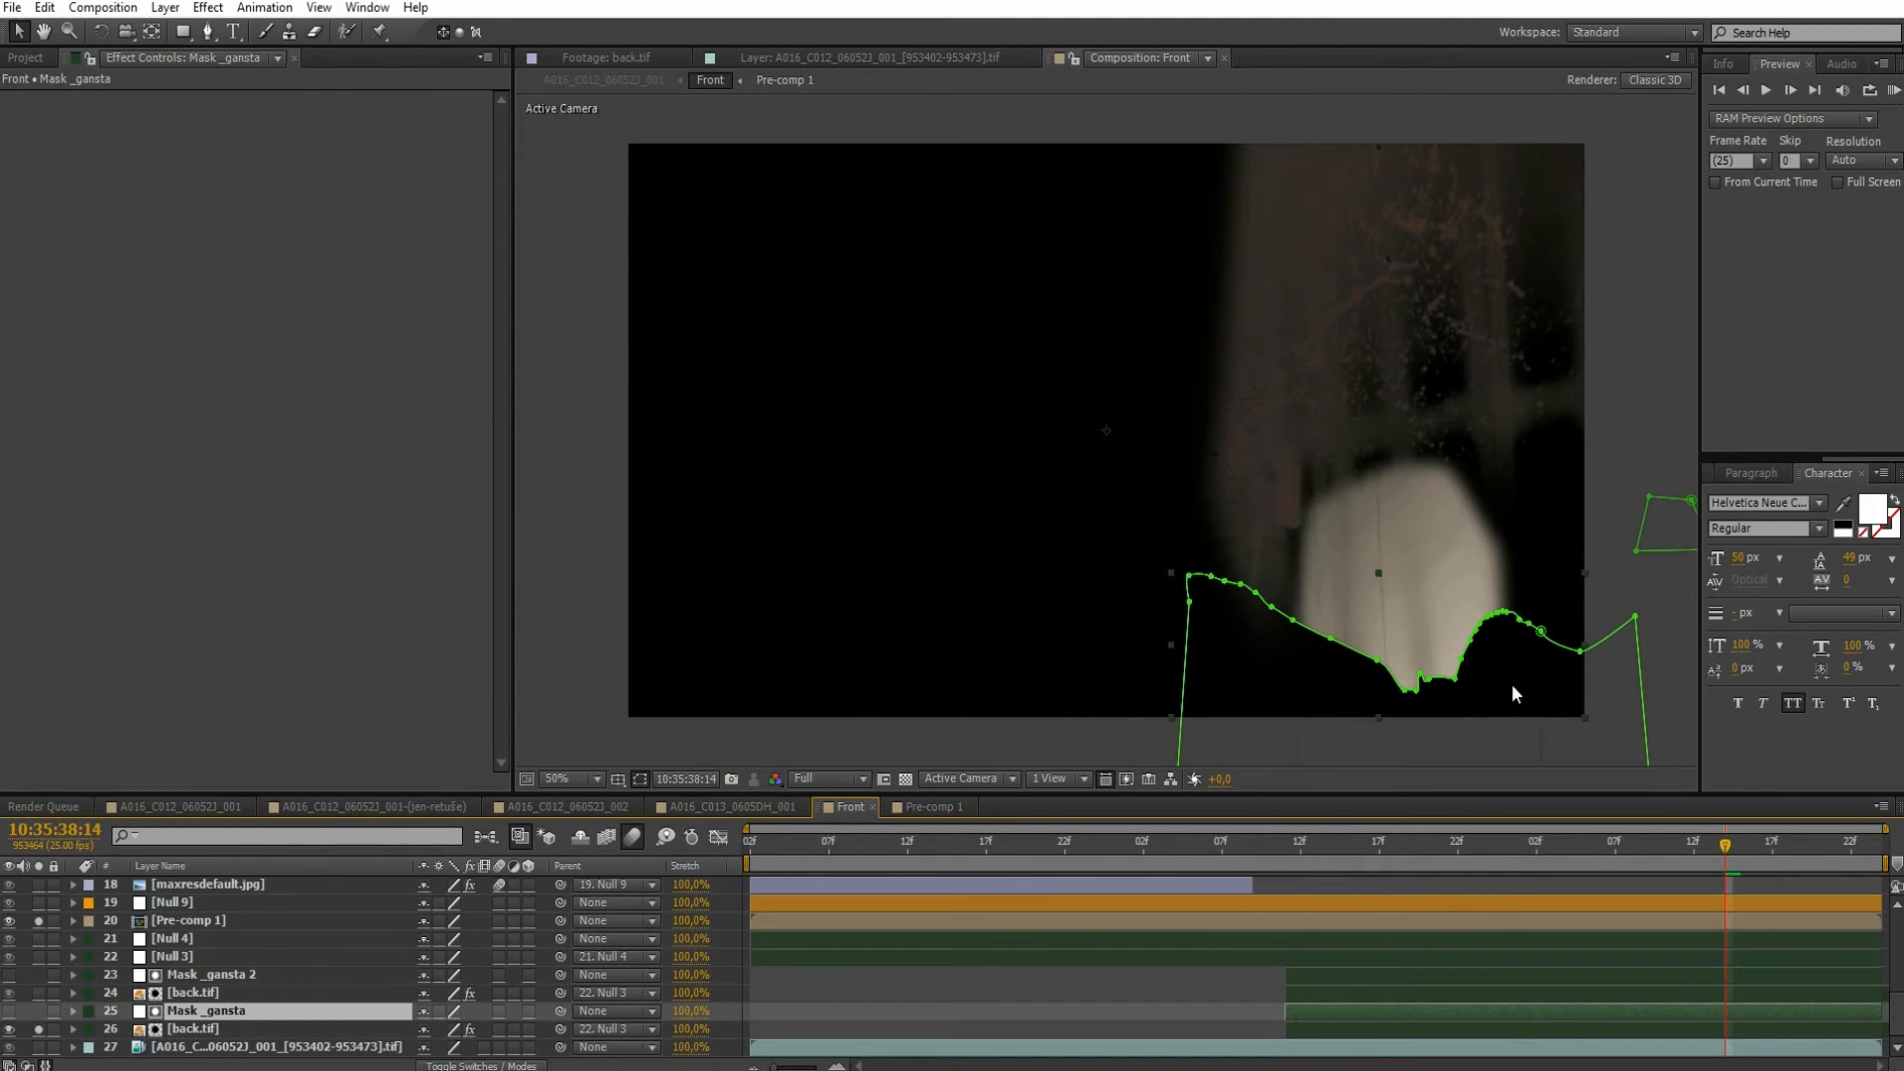
click(1377, 845)
click(585, 806)
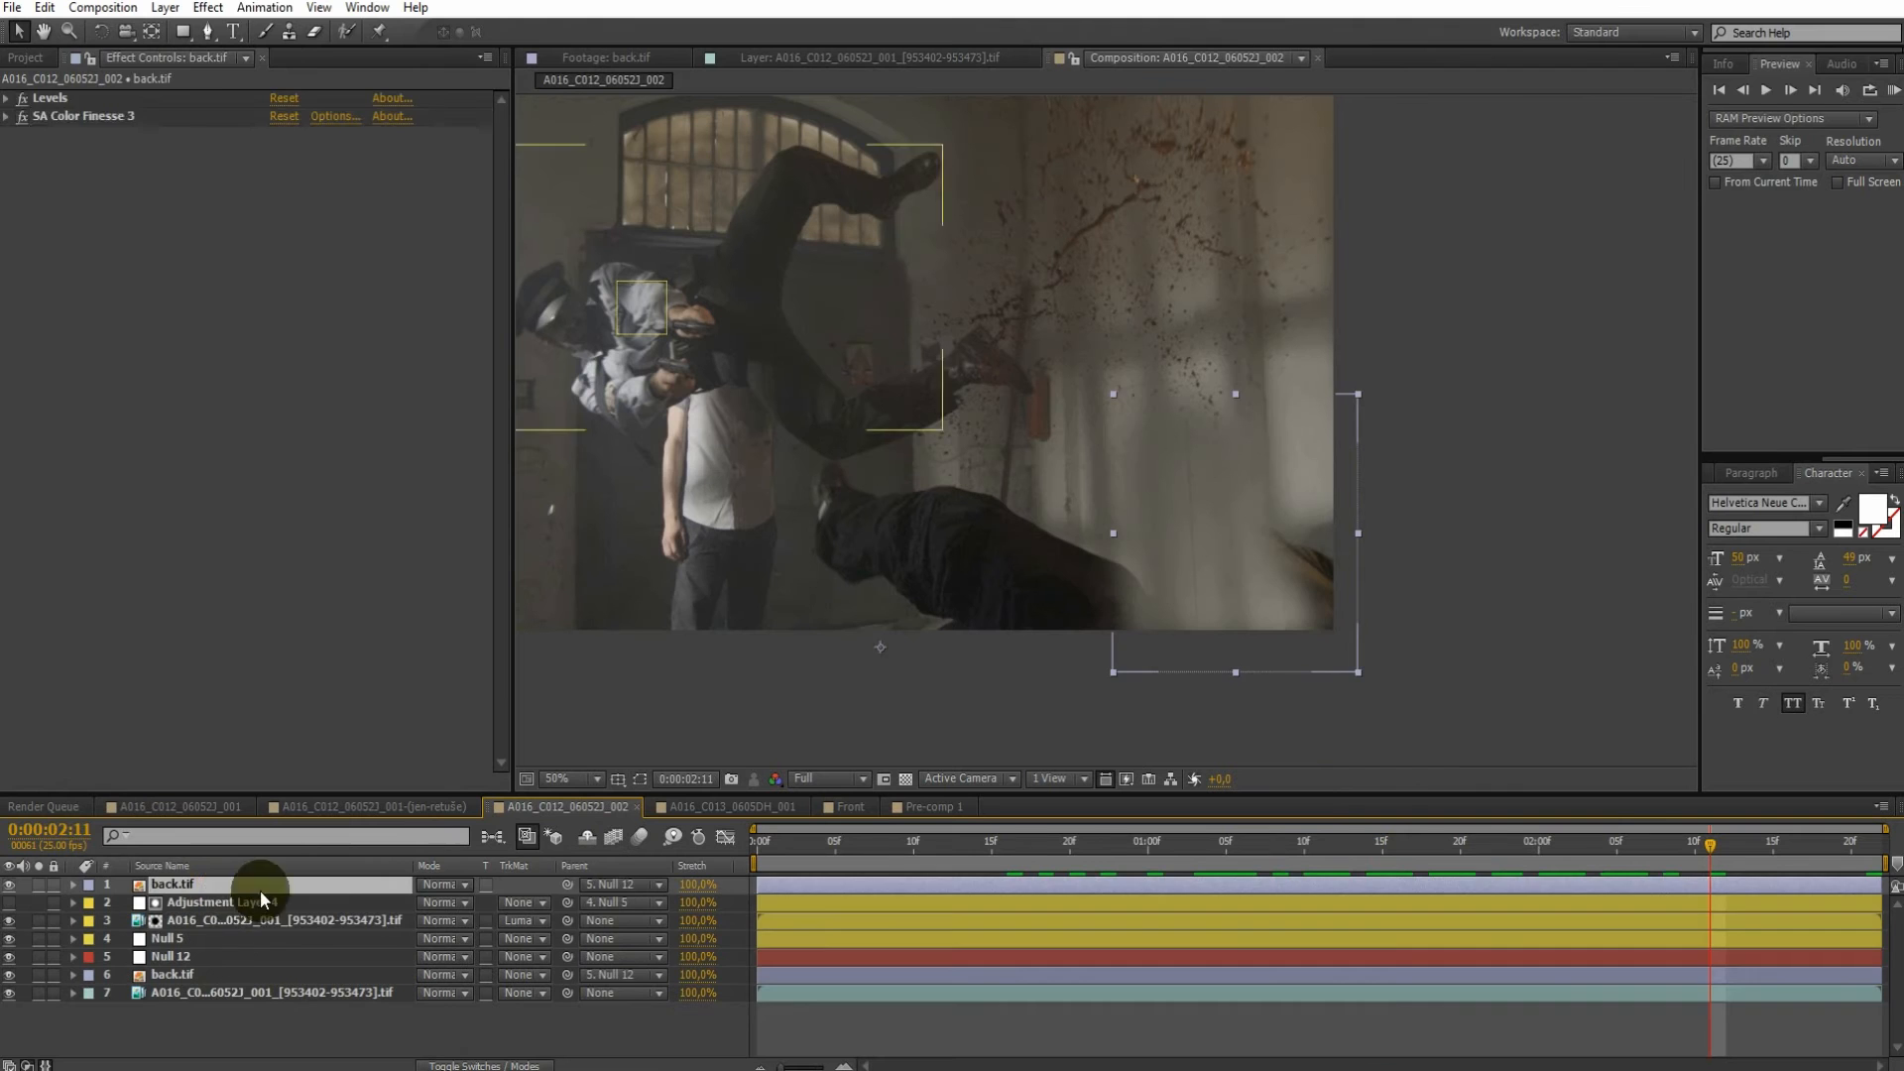
Place the copied roto layer above the wall patch as its inverted luma matte and trim the patch's start to match the roto layer
click(248, 901)
drag(803, 843, 1370, 878)
drag(759, 904, 1286, 915)
drag(1373, 845, 1864, 877)
Duplicate the wall patch together with its roto matte layer as a second pair
click(213, 885)
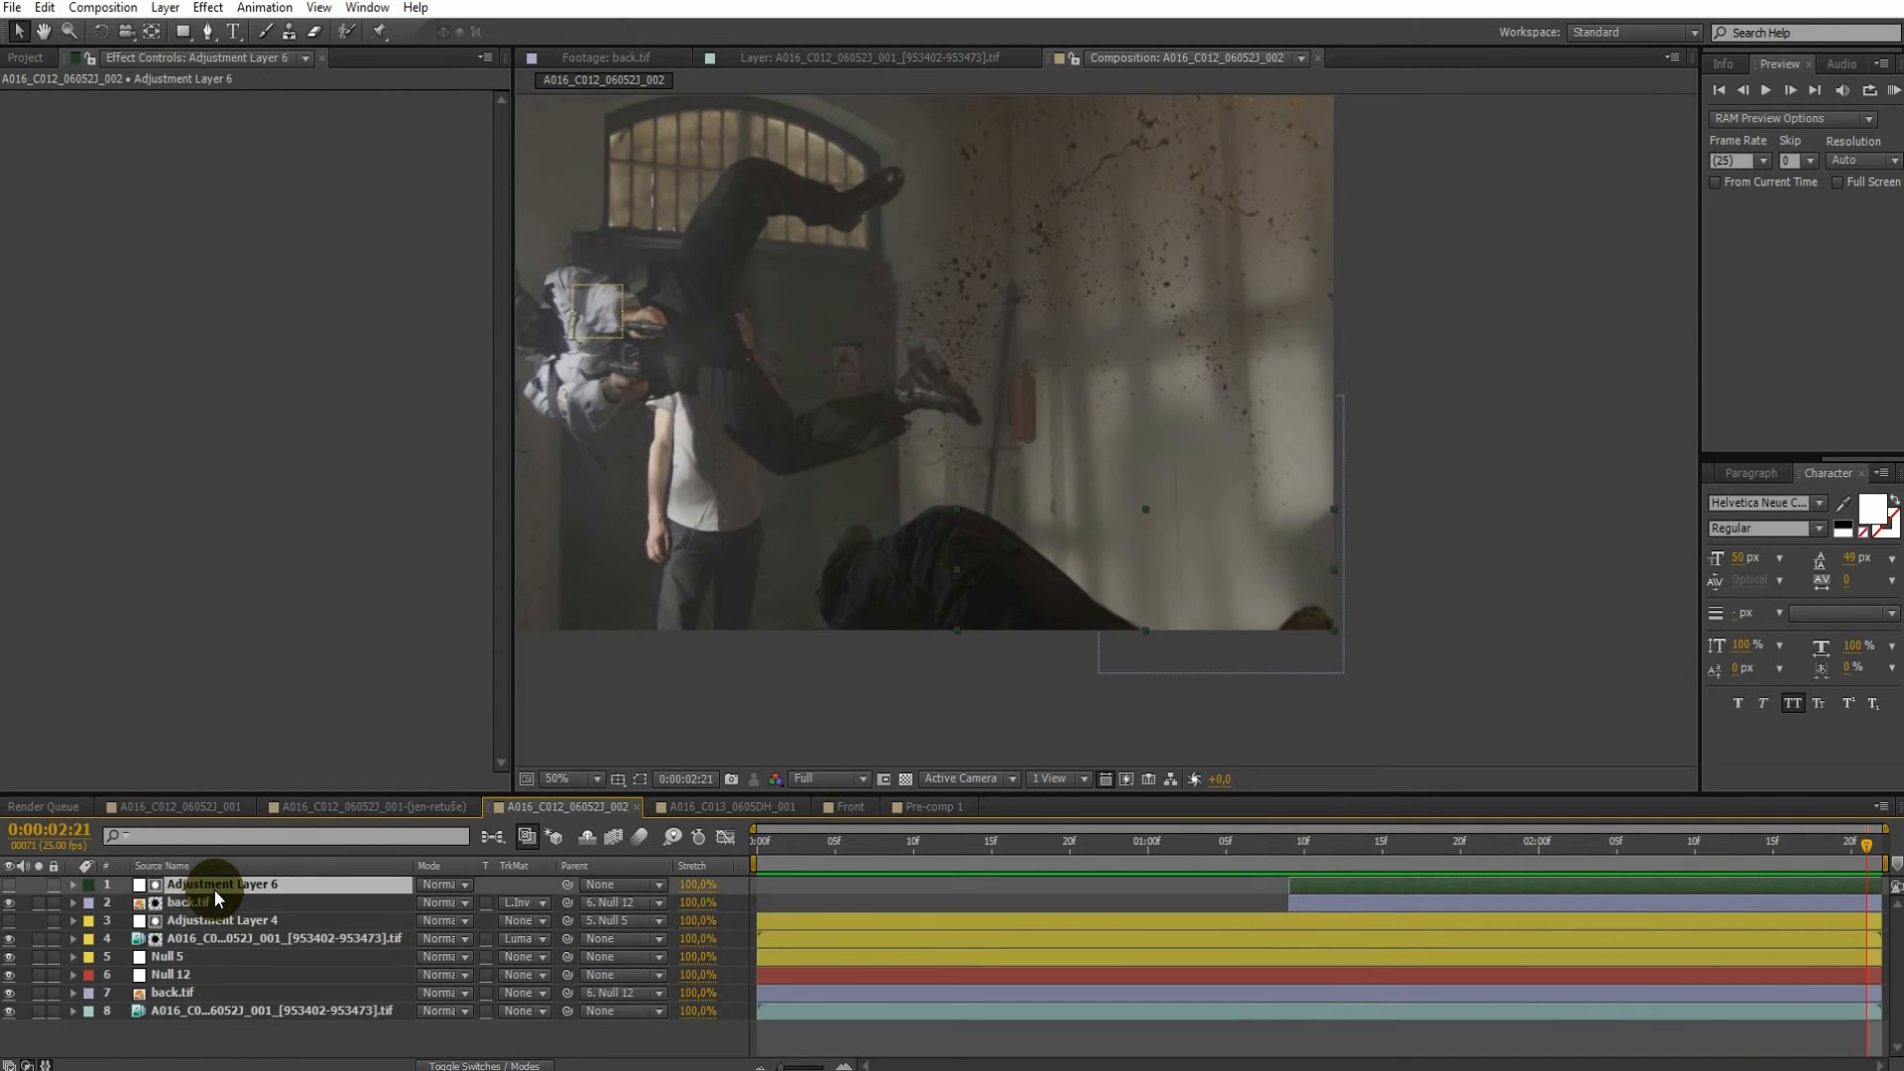
shift+click(213, 902)
key(ctrl+d)
Lower the upper points of the duplicated patch's mask so it covers only the bottom part of the wall at 0:00:02:16
click(221, 904)
drag(1426, 841, 1790, 845)
click(640, 780)
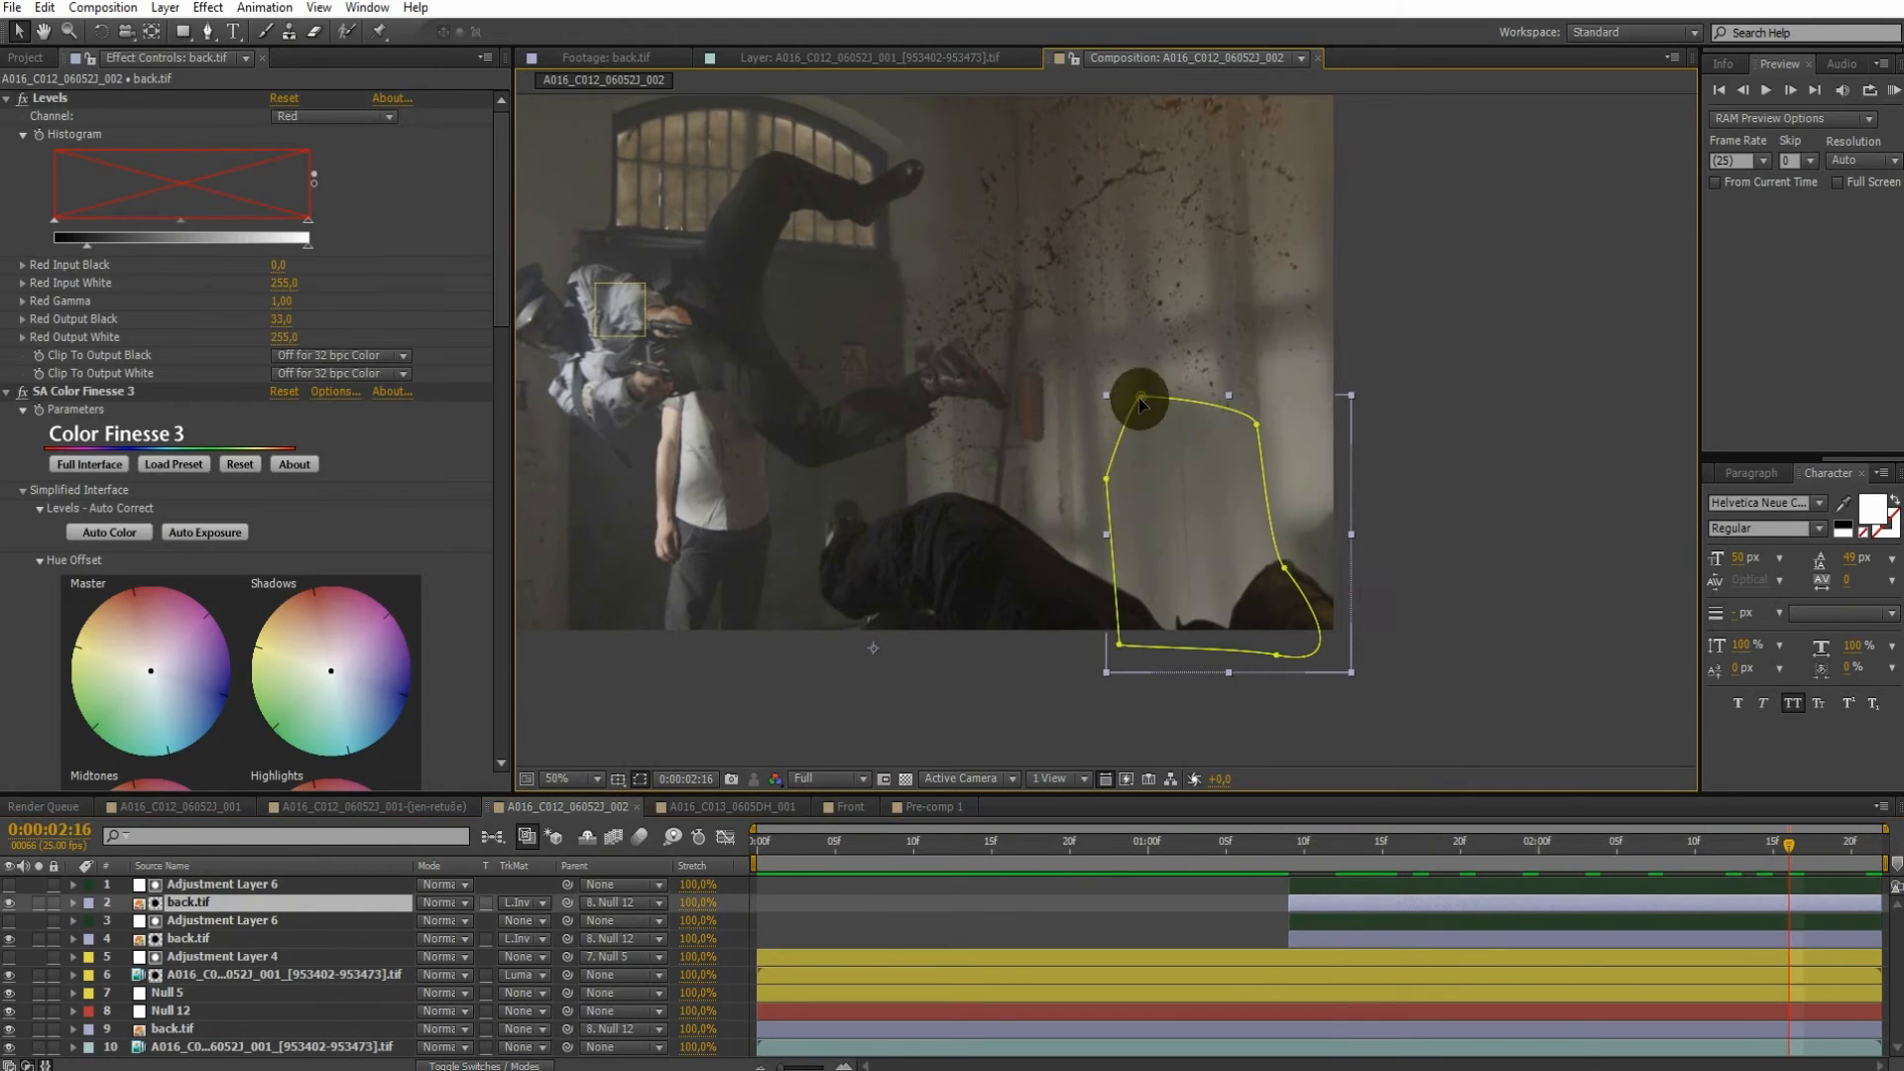
drag(1140, 398, 1182, 550)
drag(1256, 425, 1271, 546)
drag(1107, 479, 1127, 591)
Darken the duplicated patch by setting the RGB Output White to 156 in Levels, and check it on other frames
click(332, 118)
click(297, 161)
drag(296, 251, 210, 247)
click(637, 777)
drag(1487, 843, 1820, 844)
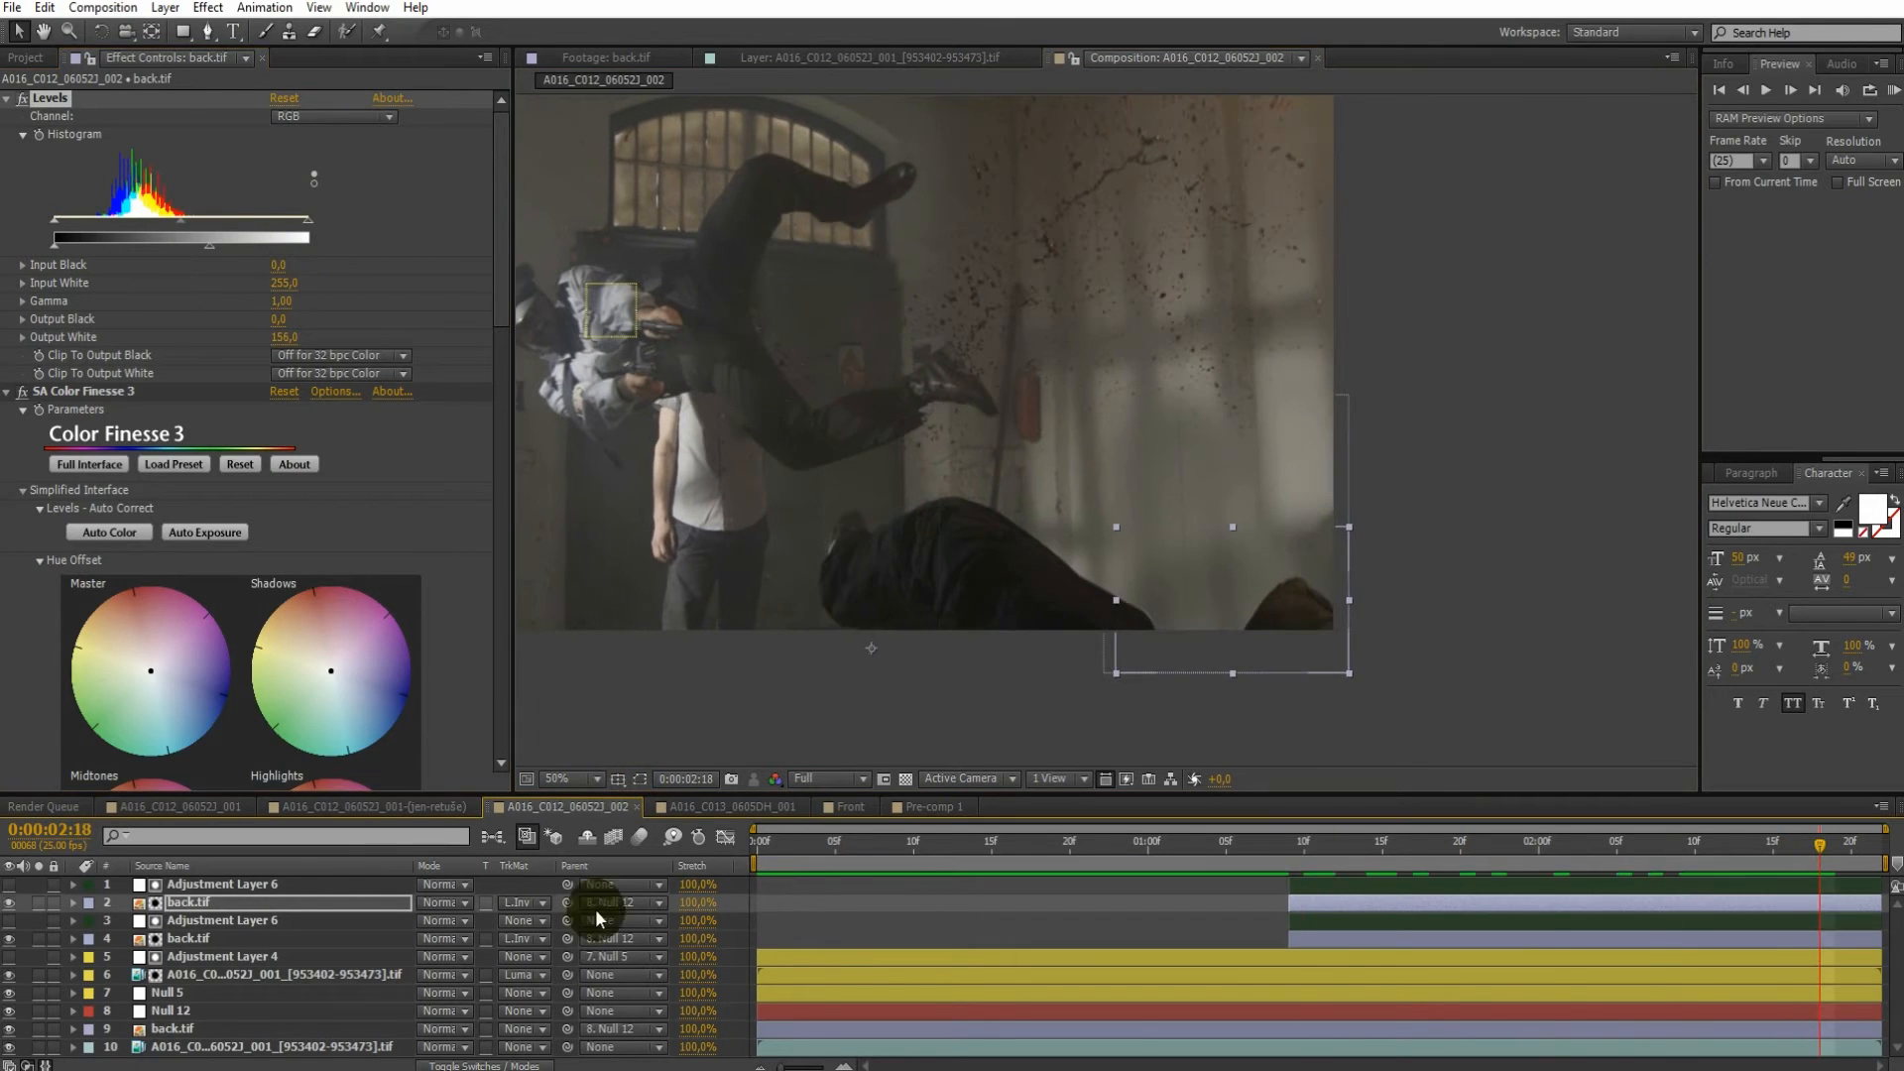
Adjust the Mask Expansion of Mask 1 on the topmost roto matte layer
click(218, 884)
click(72, 883)
click(91, 903)
click(109, 920)
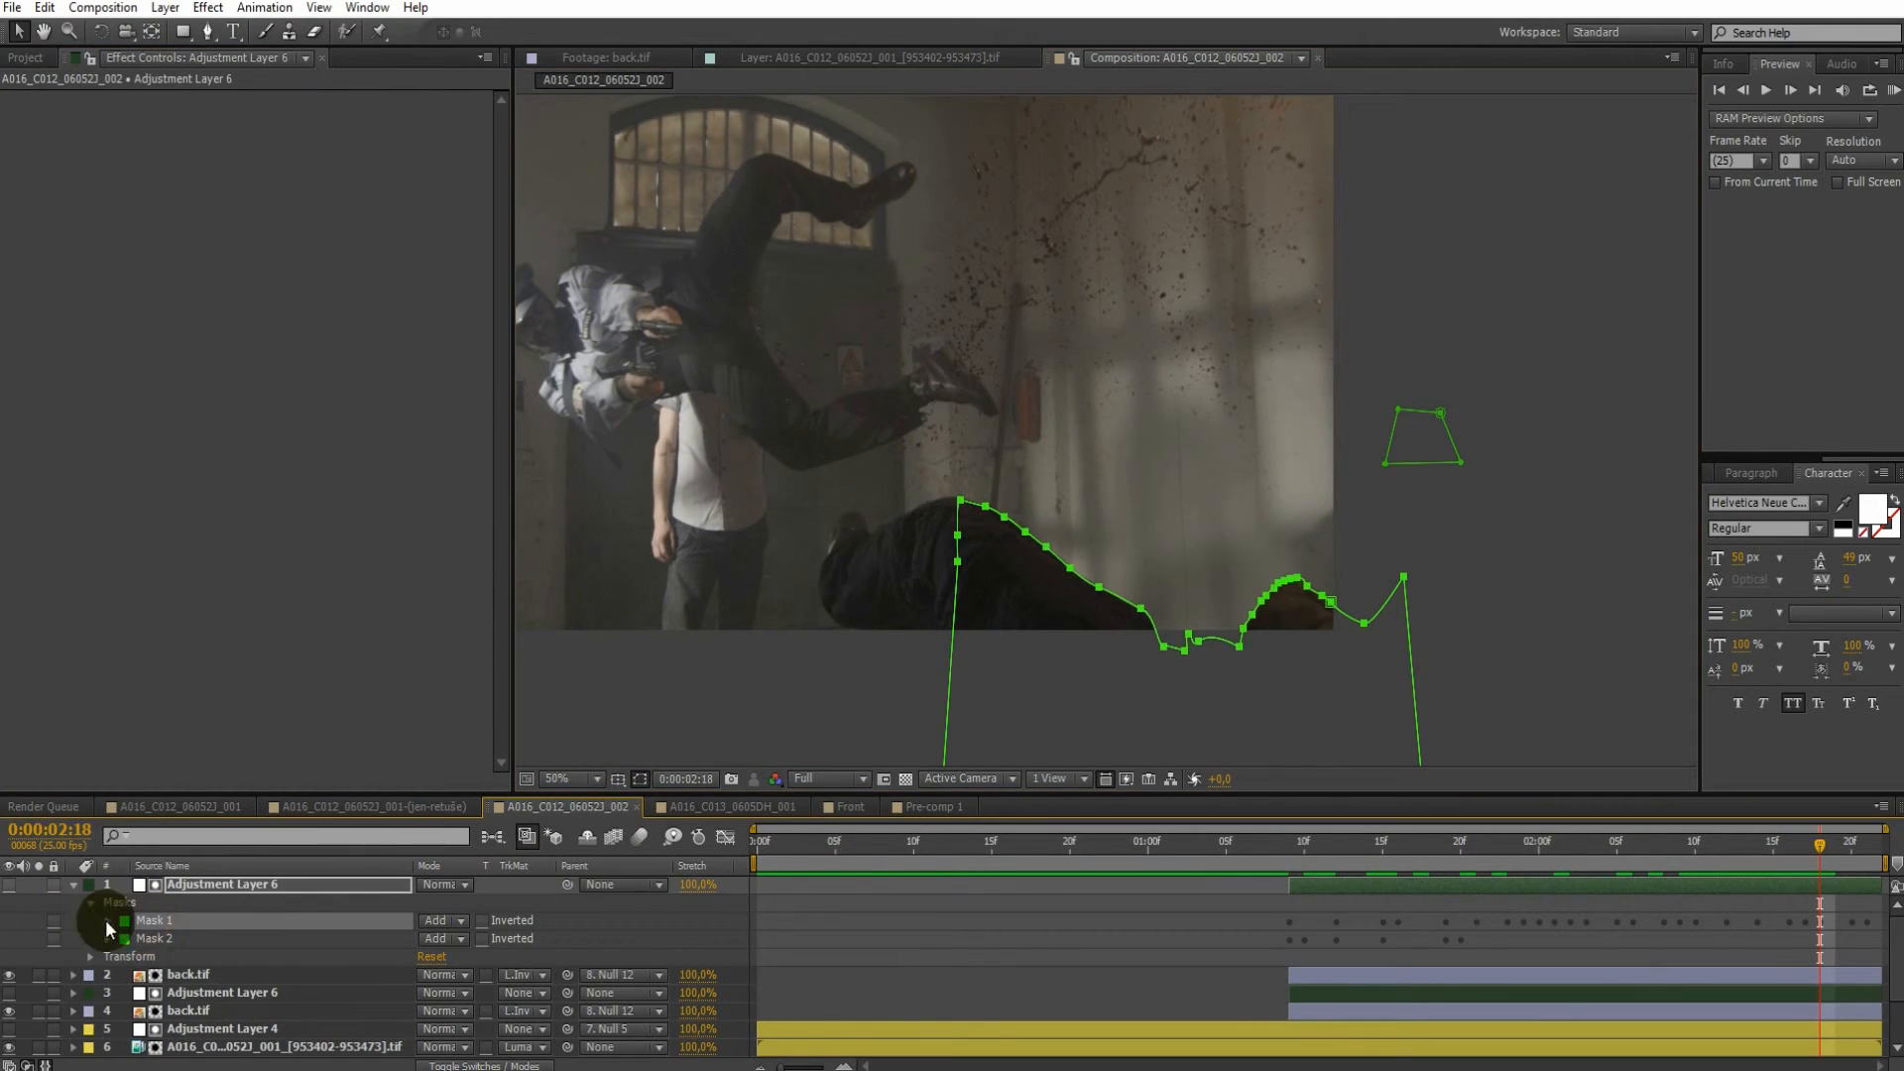
click(109, 920)
click(434, 992)
text(0)
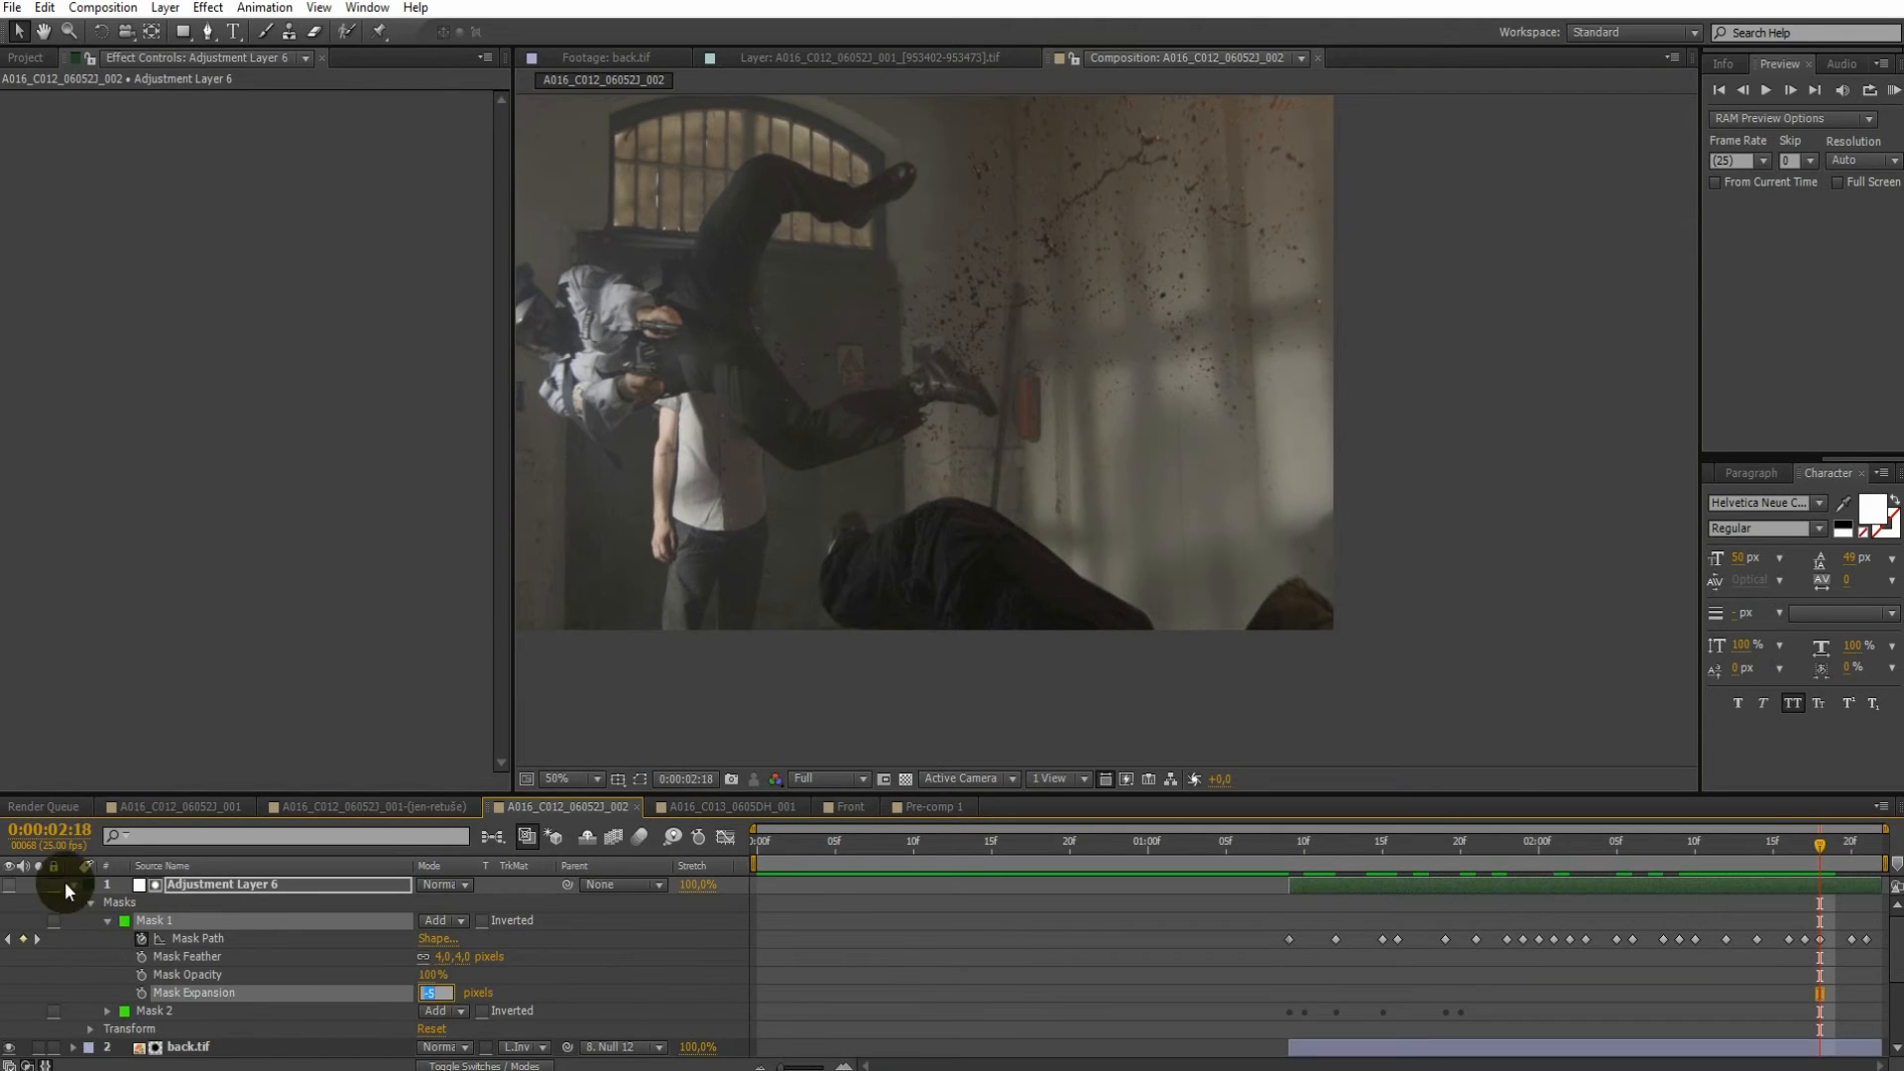
click(73, 884)
Review the patched wall over time and compare it with the unretouched A016_C012_06052J_001-(jen-retuše) composition
drag(1820, 848, 1694, 890)
drag(1448, 843, 1671, 888)
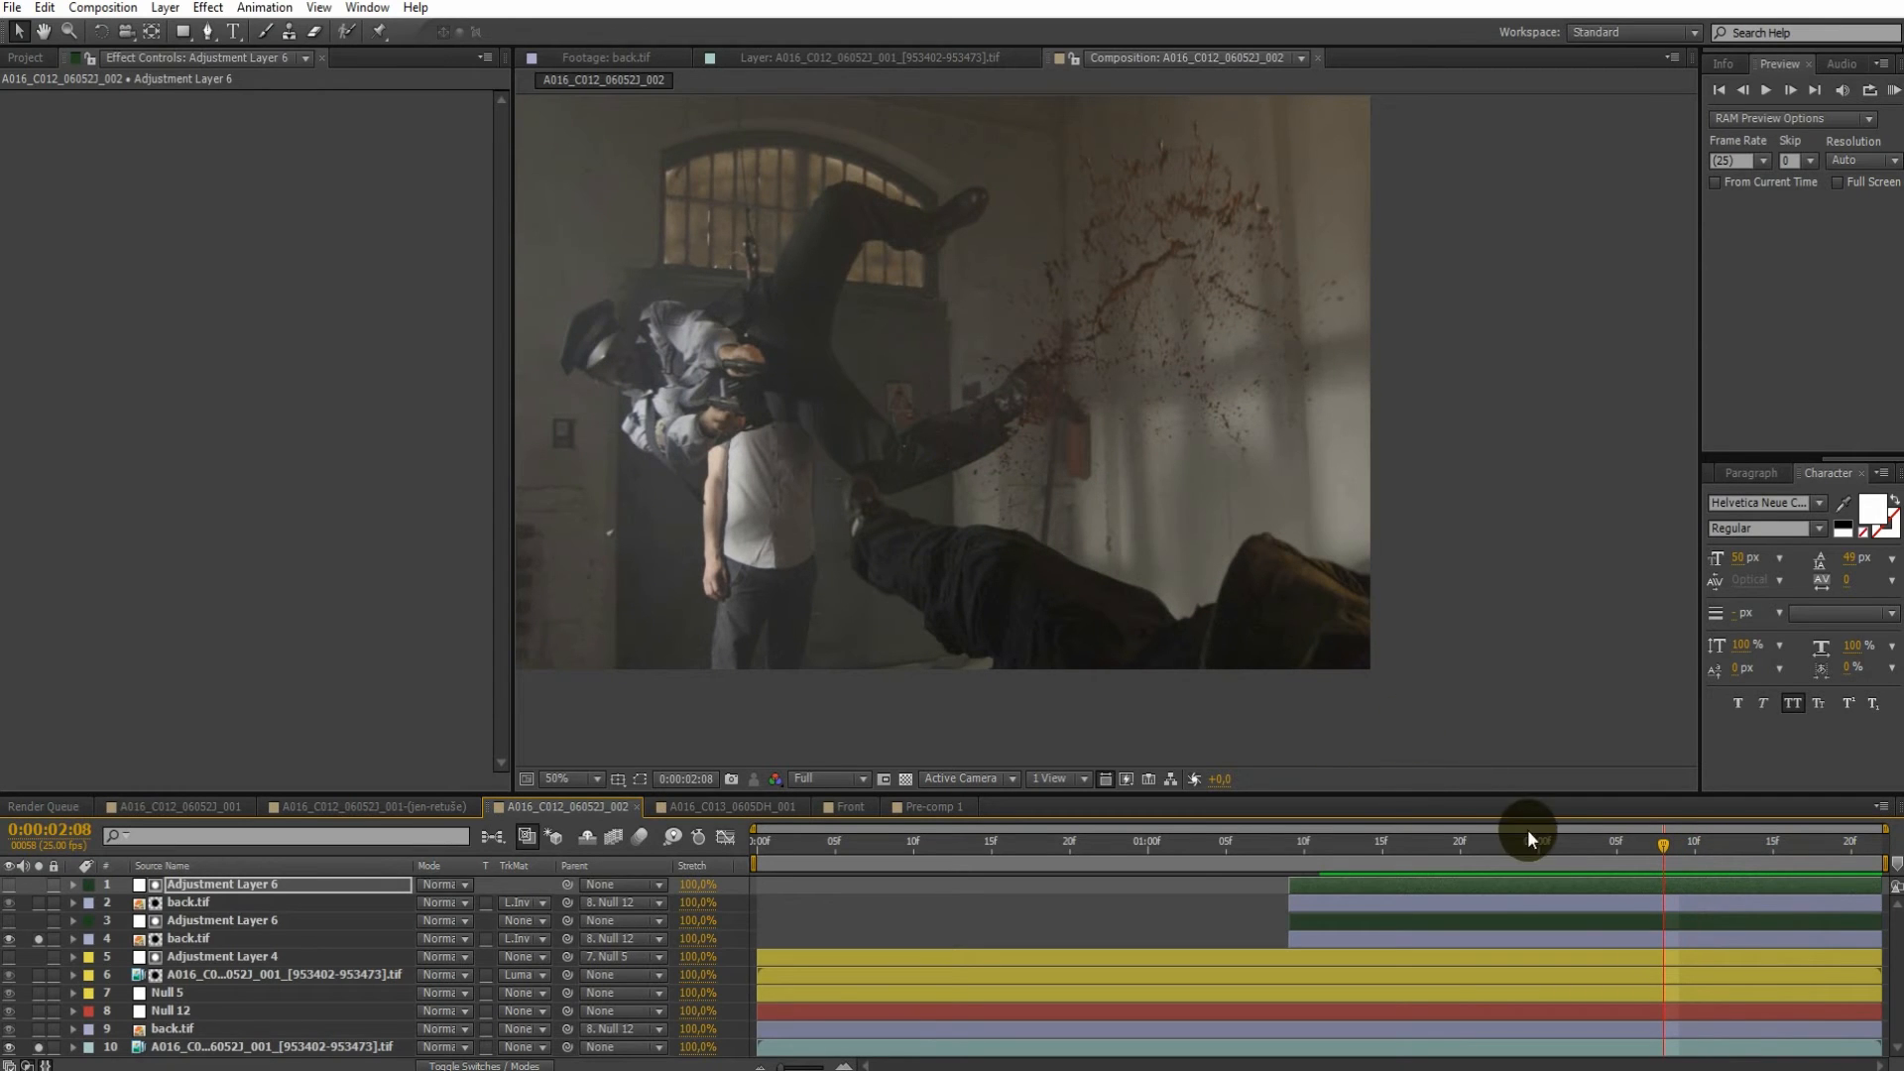
drag(1528, 839, 1464, 859)
click(443, 816)
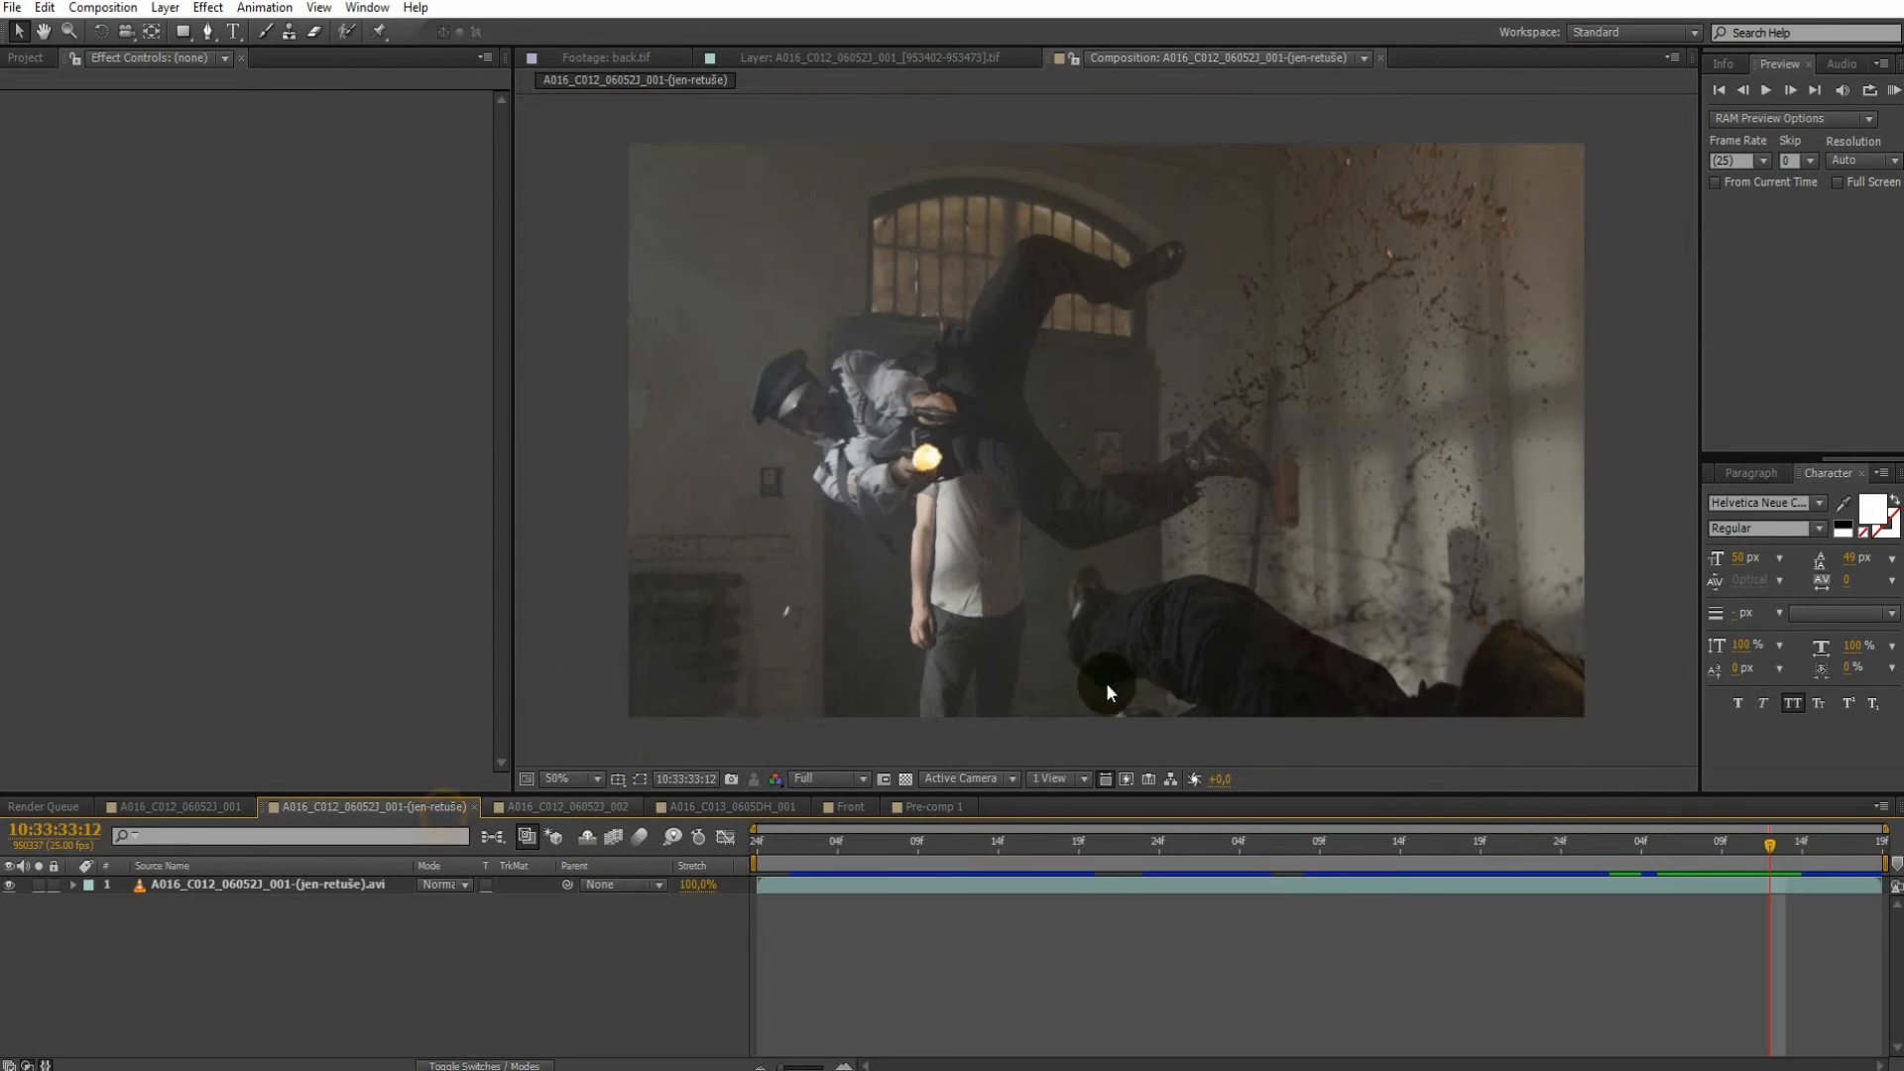
drag(1679, 839, 1759, 845)
click(1456, 610)
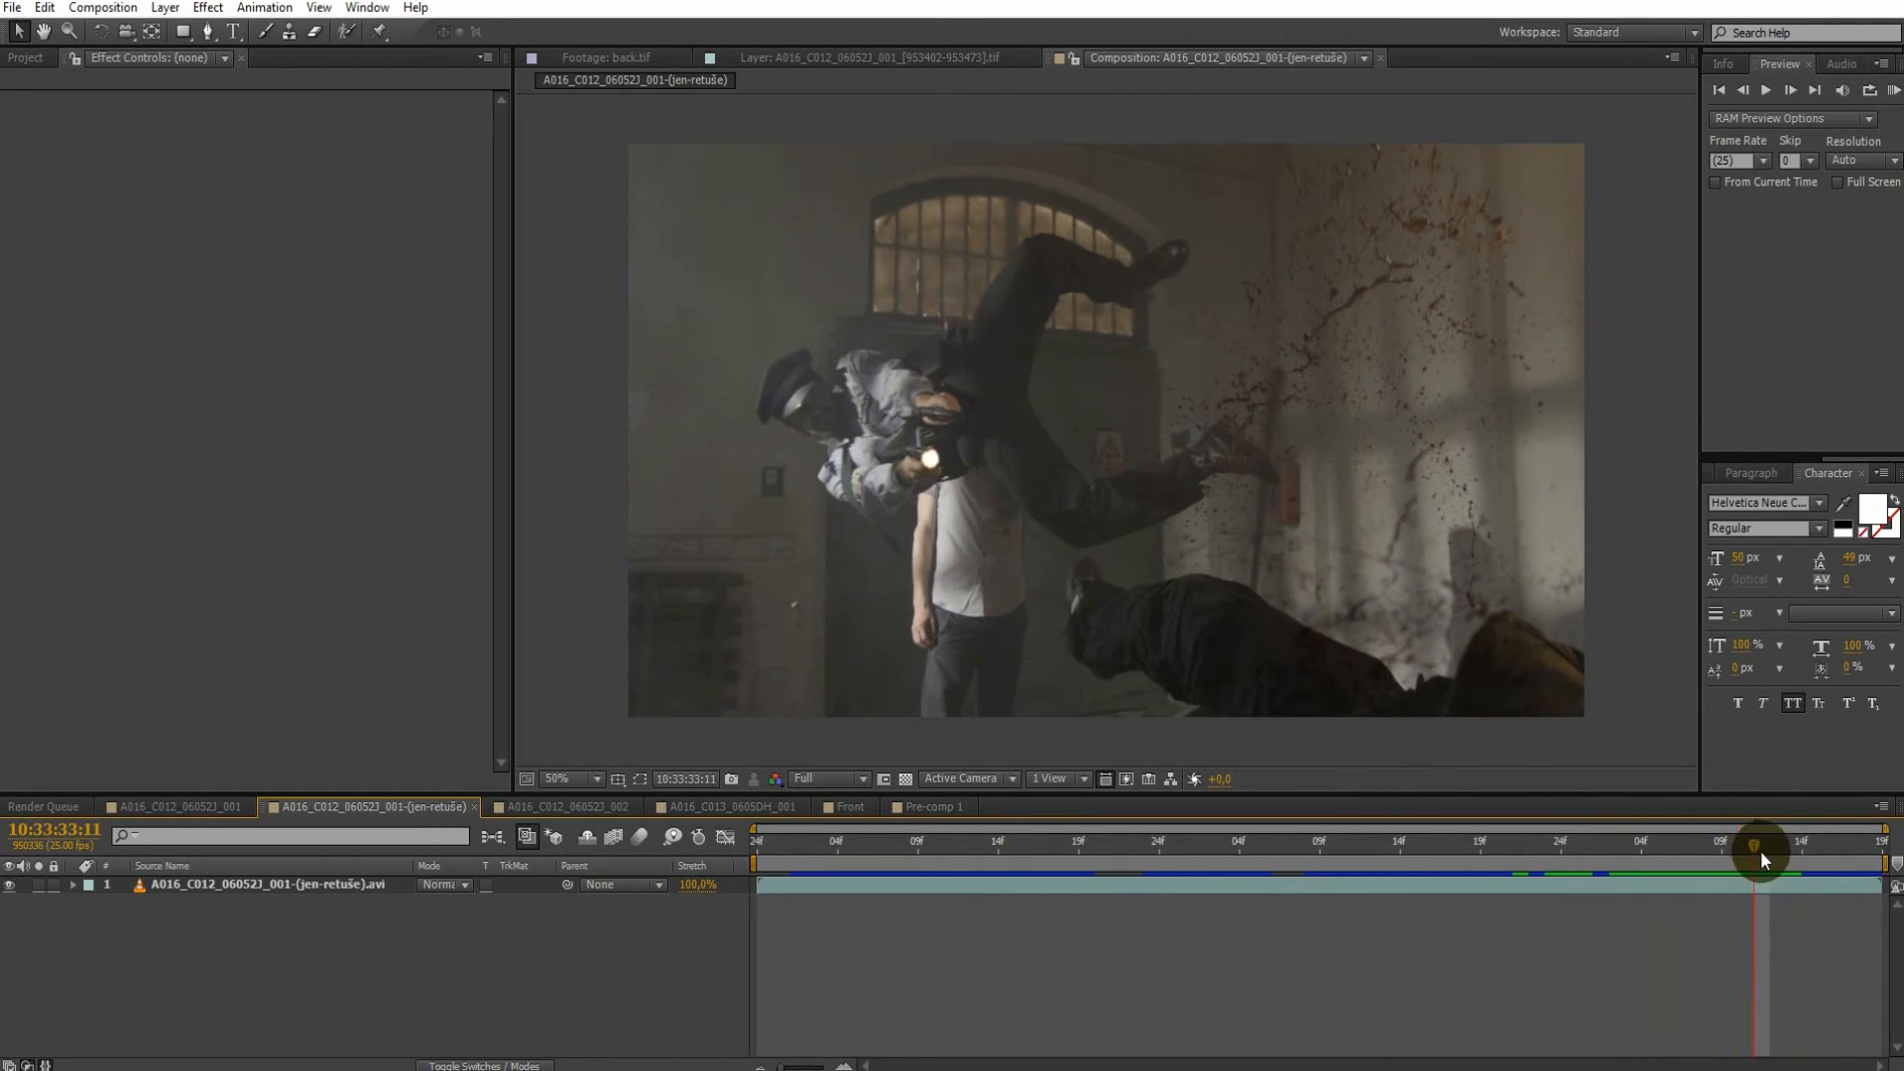
click(607, 808)
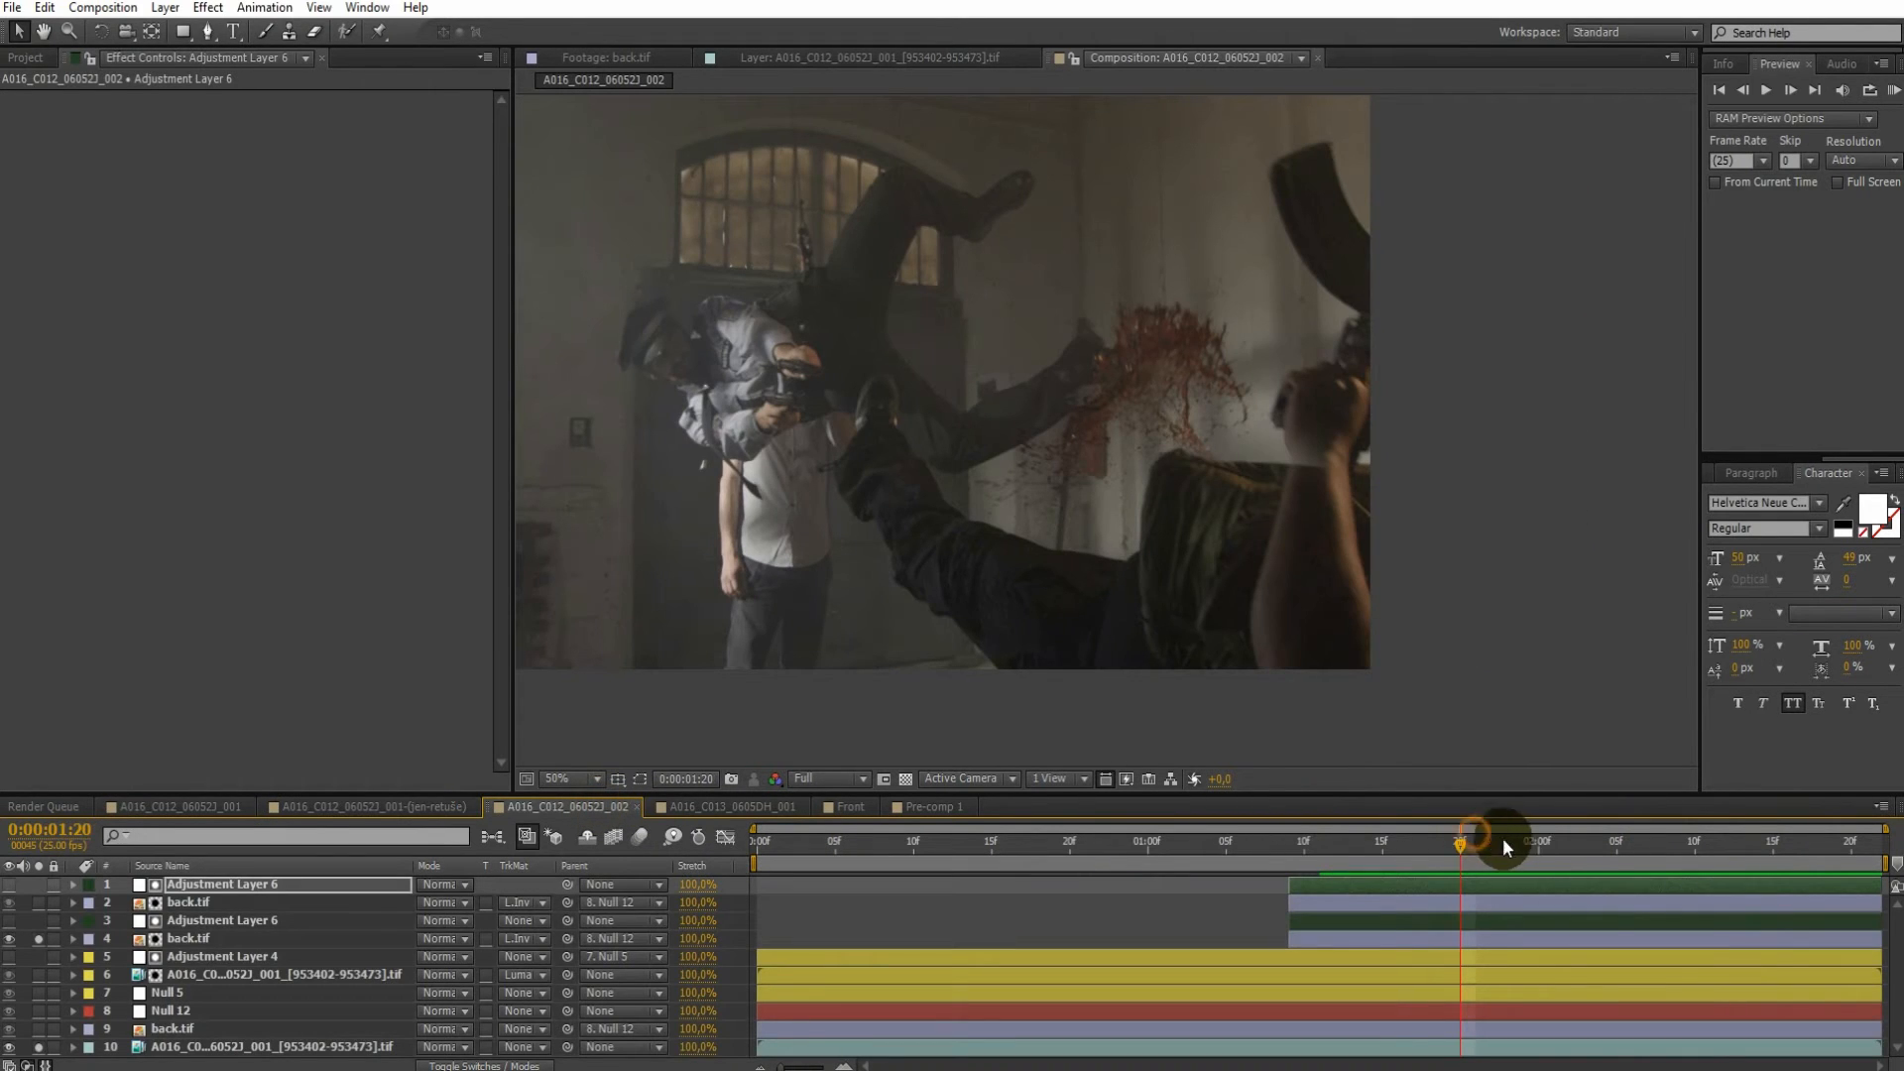
mouse_move(1521, 843)
mouse_down()
mouse_move(1711, 859)
mouse_move(1414, 871)
mouse_move(1493, 854)
mouse_up()
On the lower roto matte layer, move Mask 2 over the raised forearm at 0:00:01:20
click(244, 923)
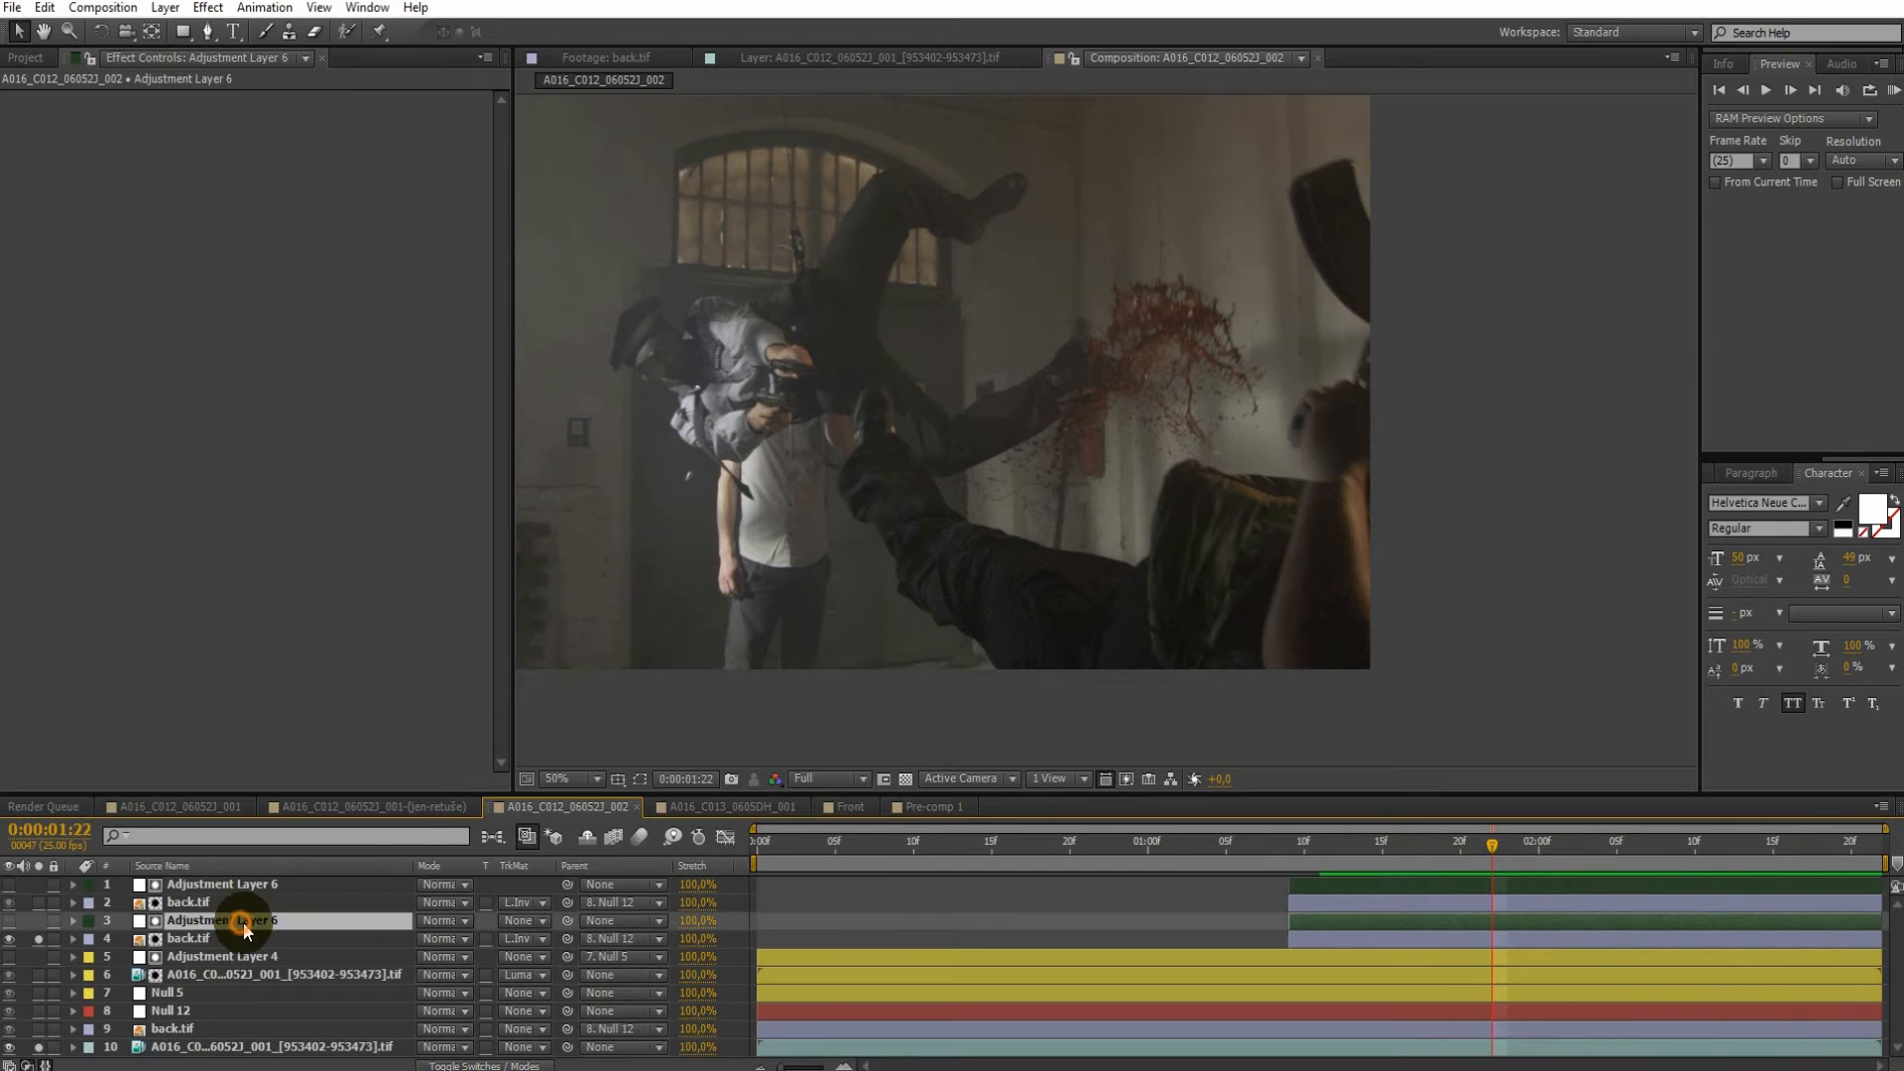
click(641, 778)
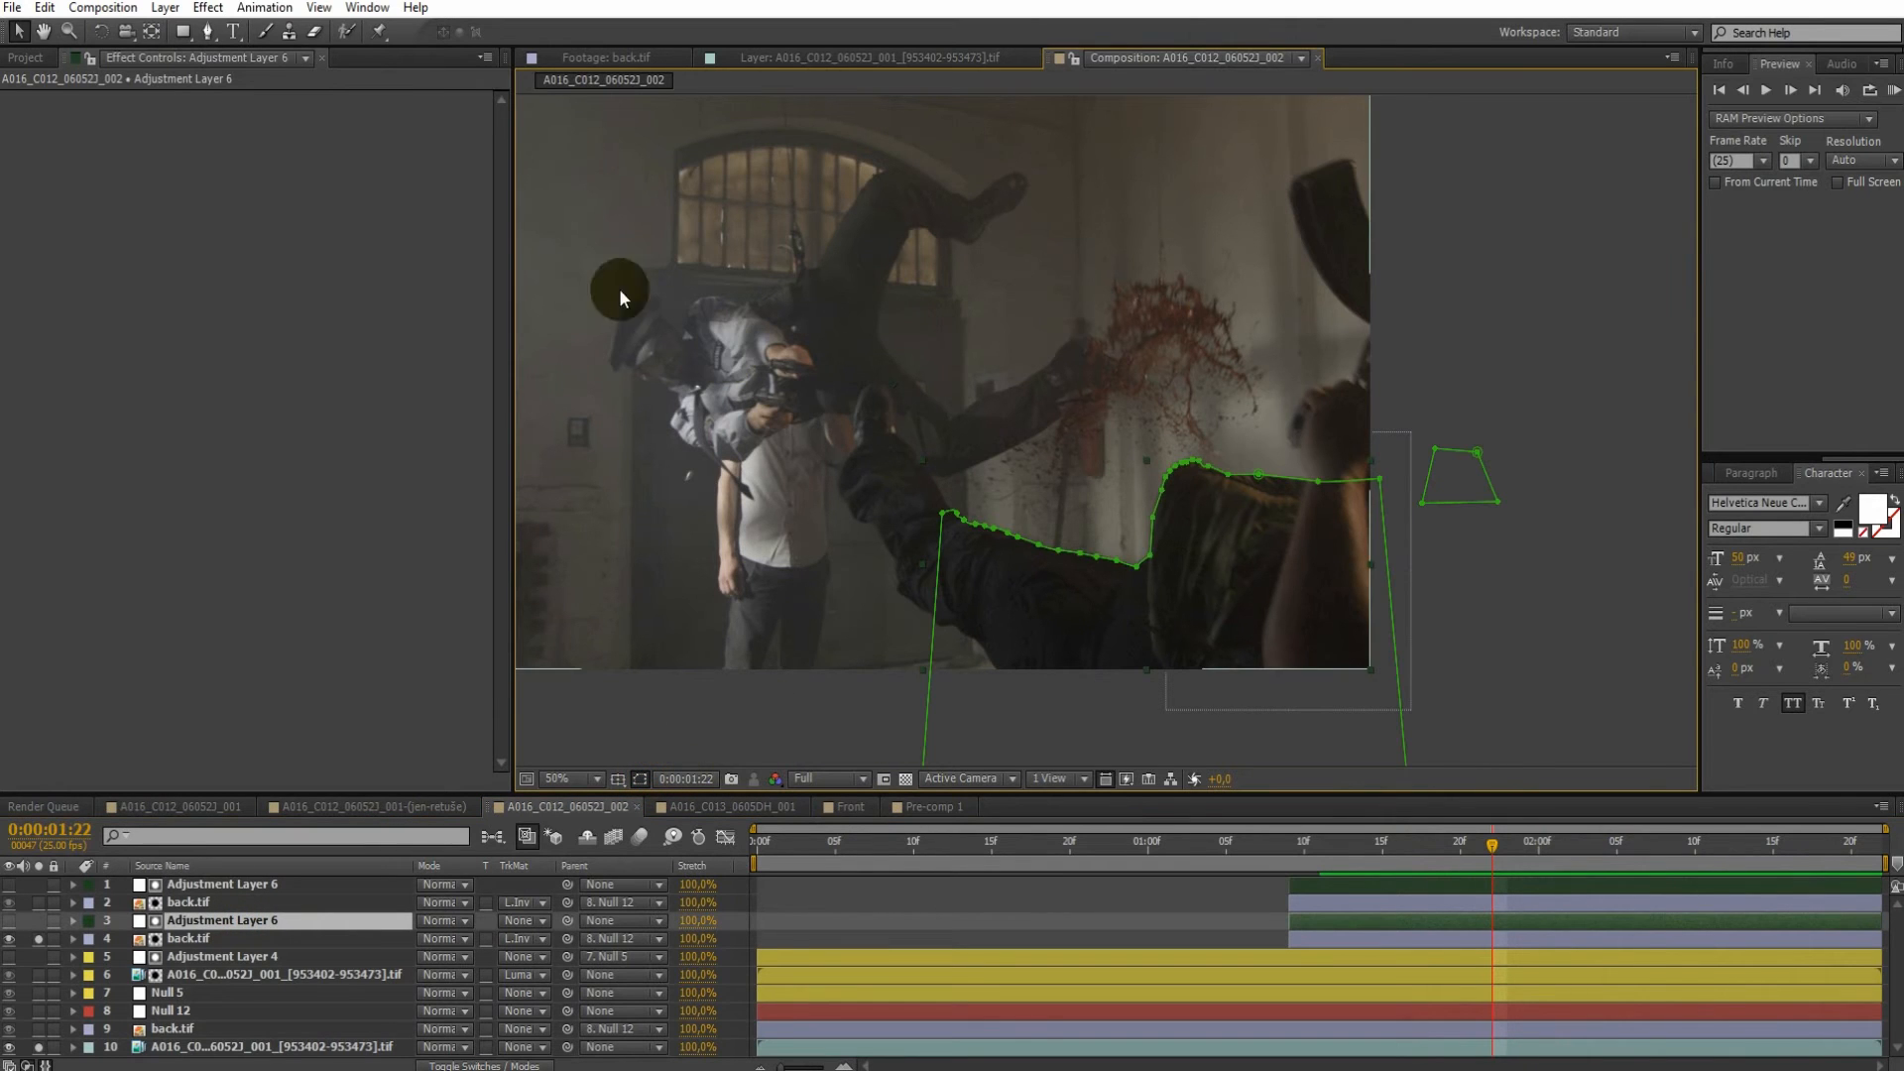
drag(1417, 839, 1460, 844)
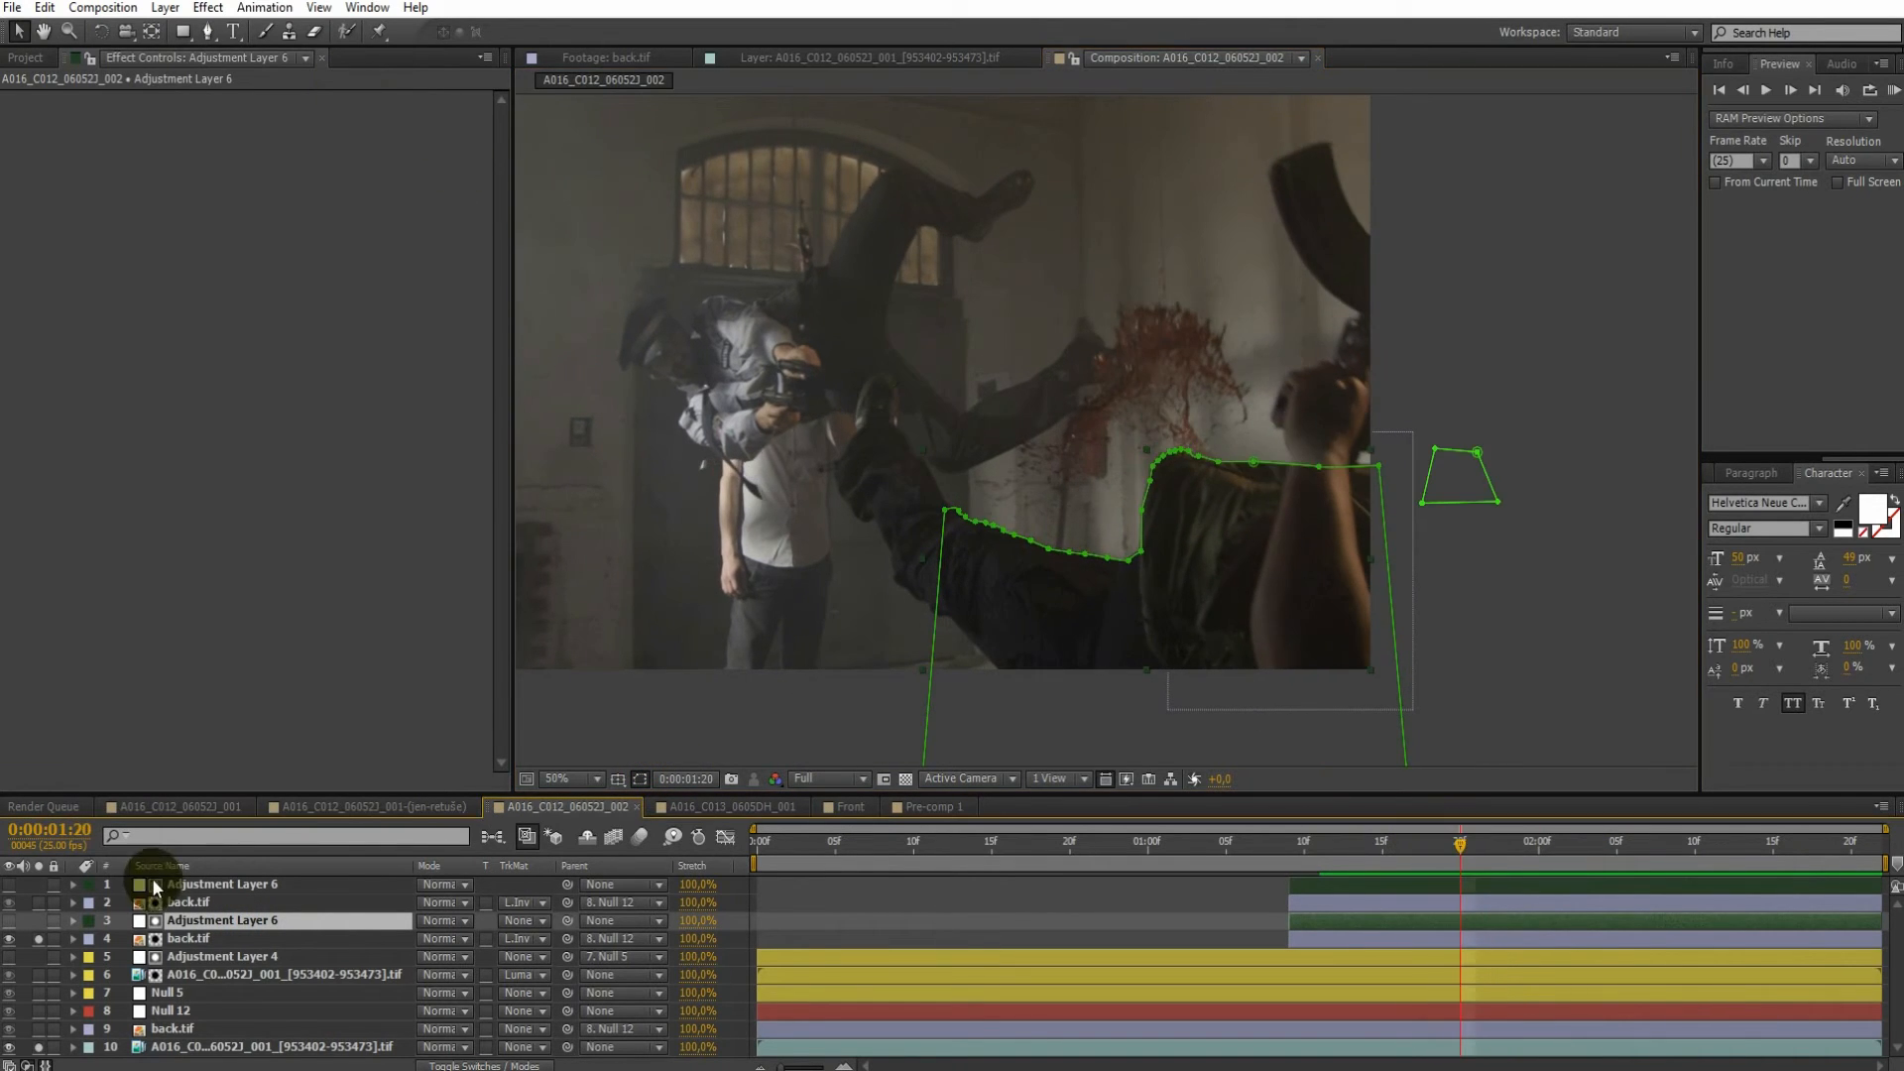
click(74, 920)
click(89, 938)
click(105, 958)
click(109, 960)
click(107, 976)
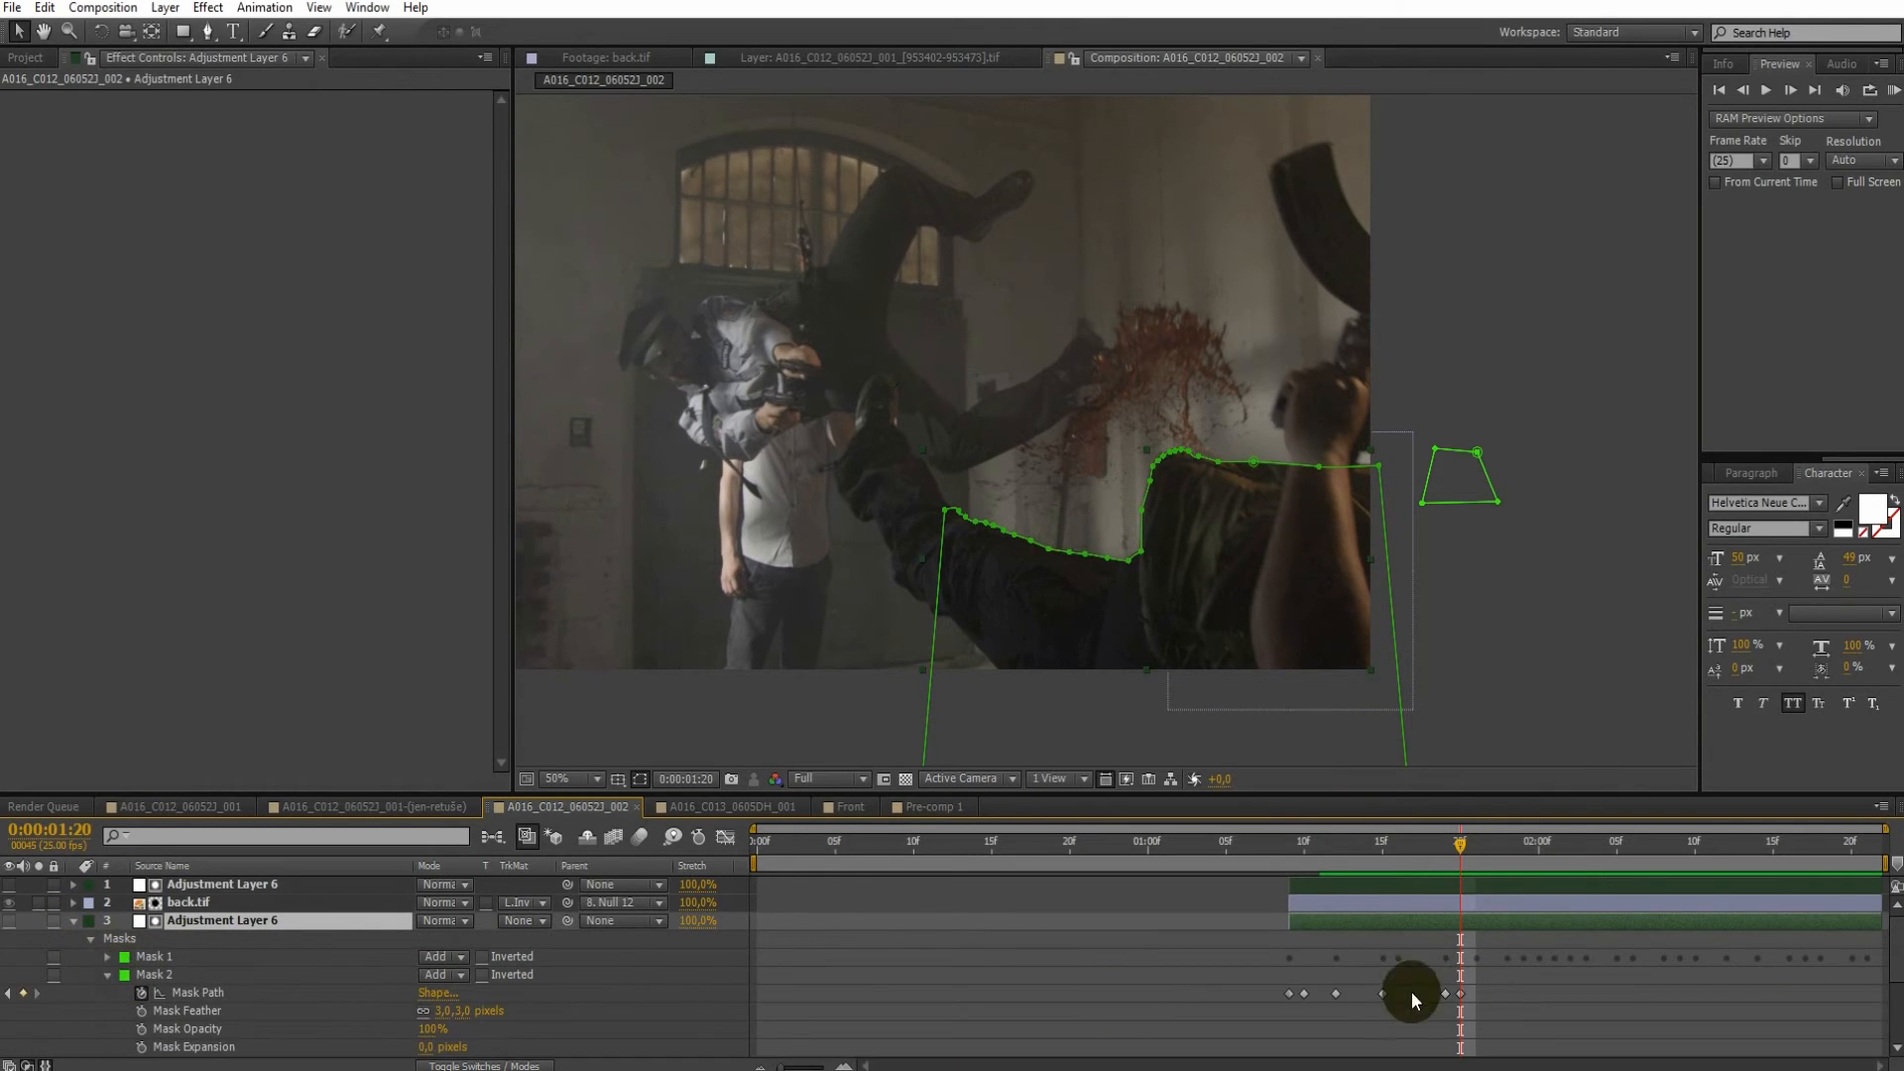
click(1421, 502)
drag(1446, 490, 1338, 480)
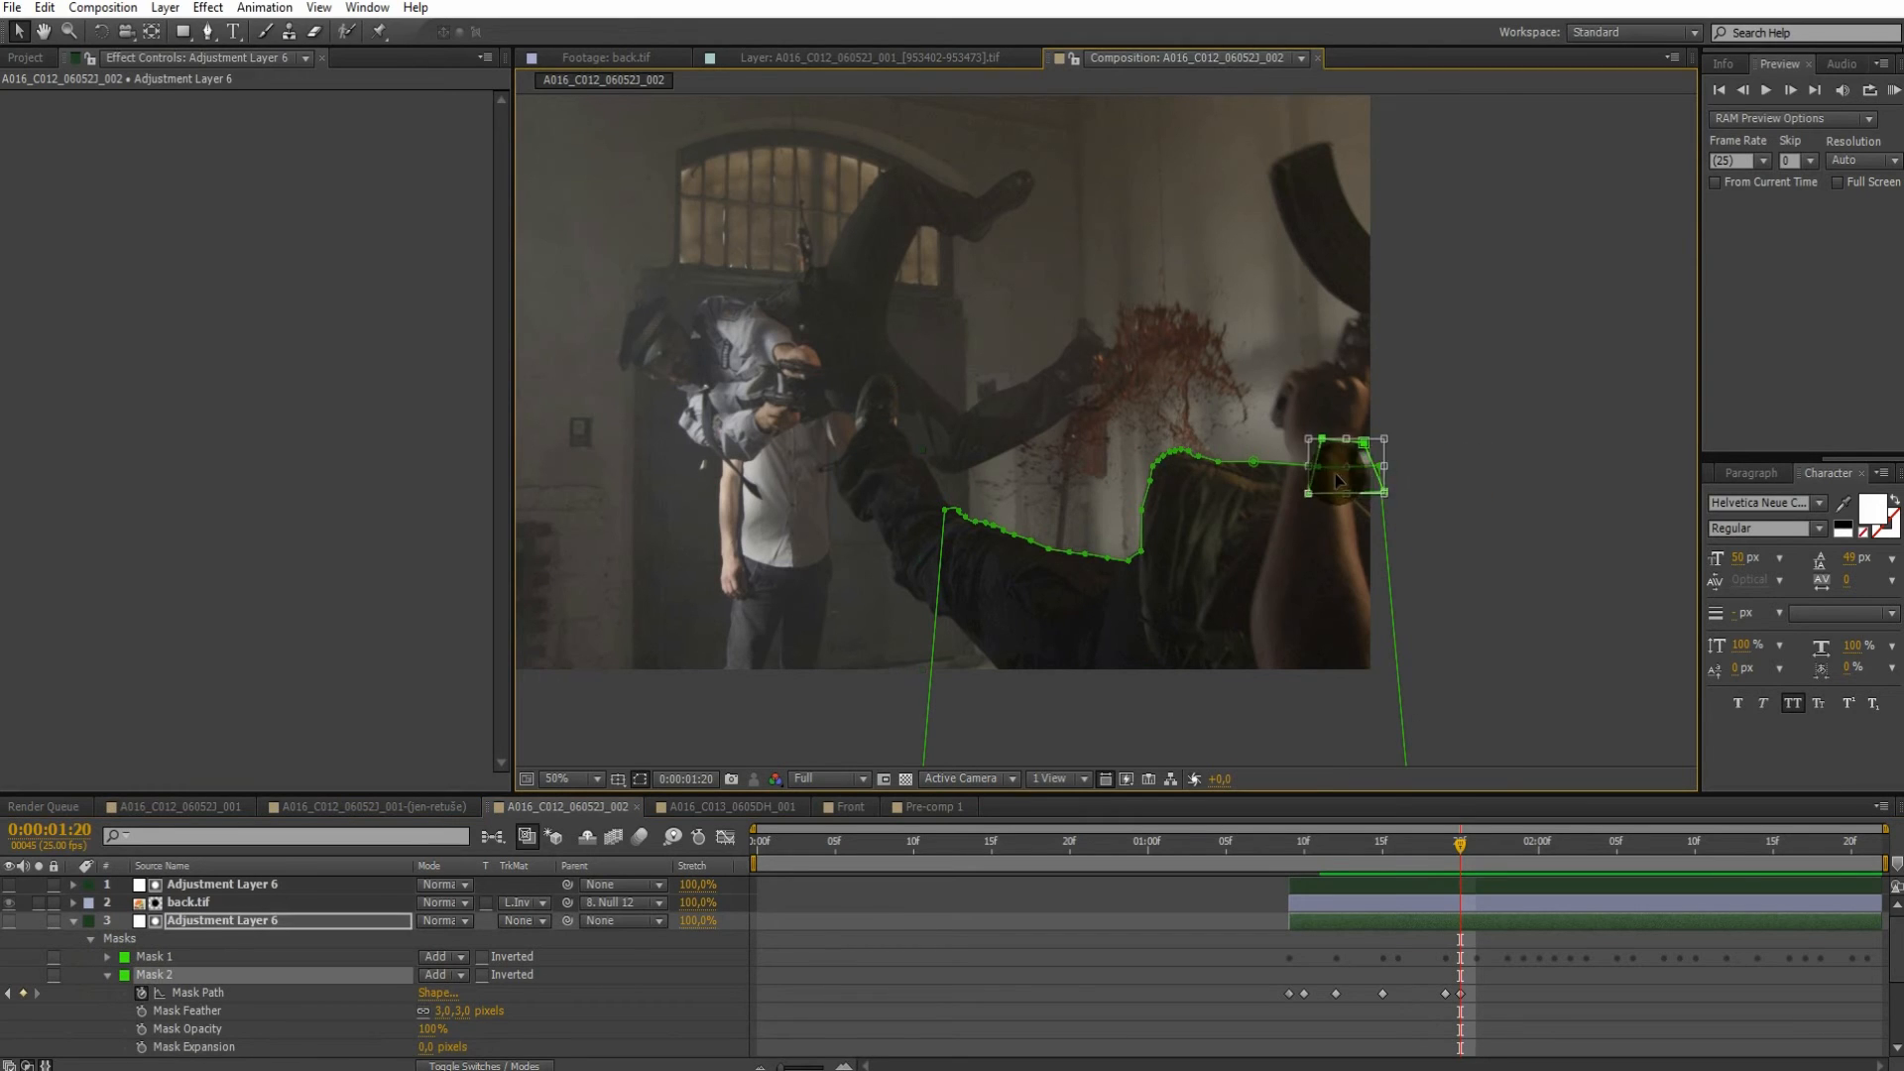
Keyframe Mask 2 frame by frame along the forearm from 0:00:01:21, moving it out of the picture at 0:00:02:00
key(Page_Down)
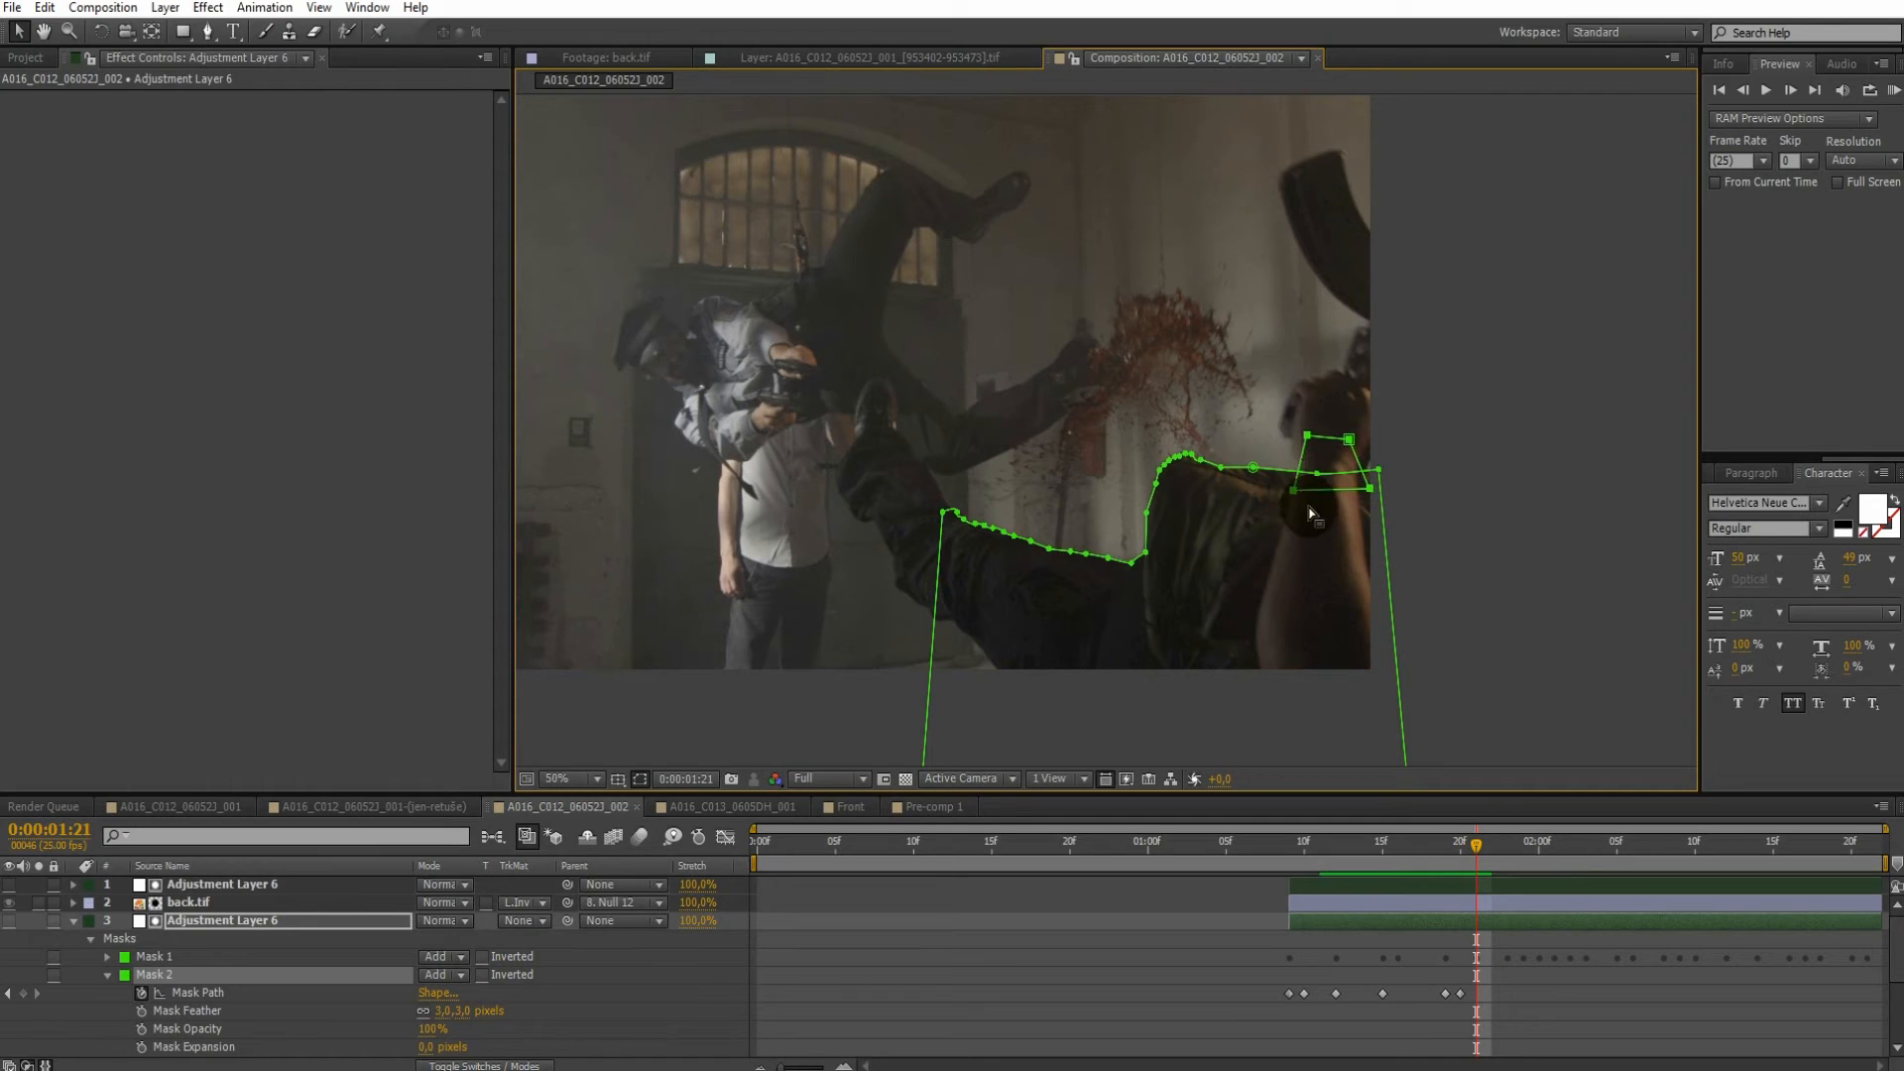
key(Page_Down)
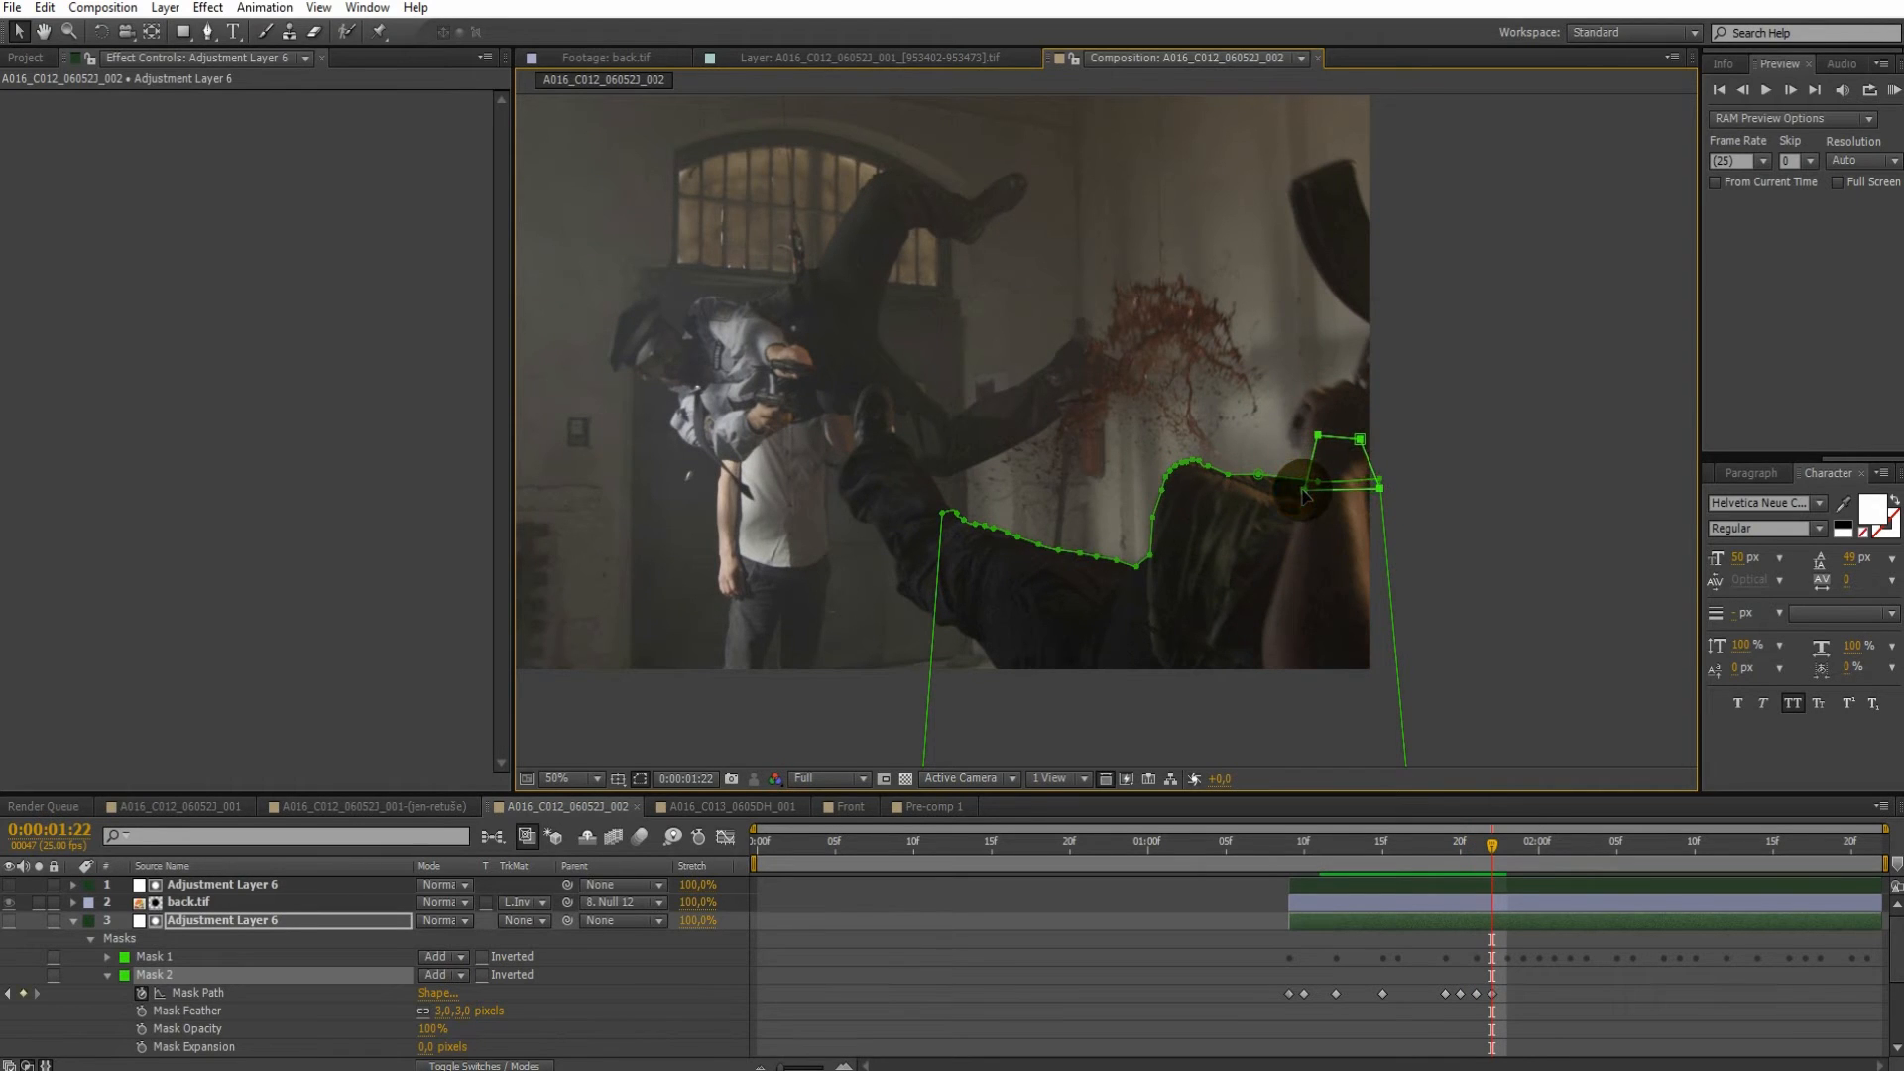
key(Page_Down)
key(Page_Down)
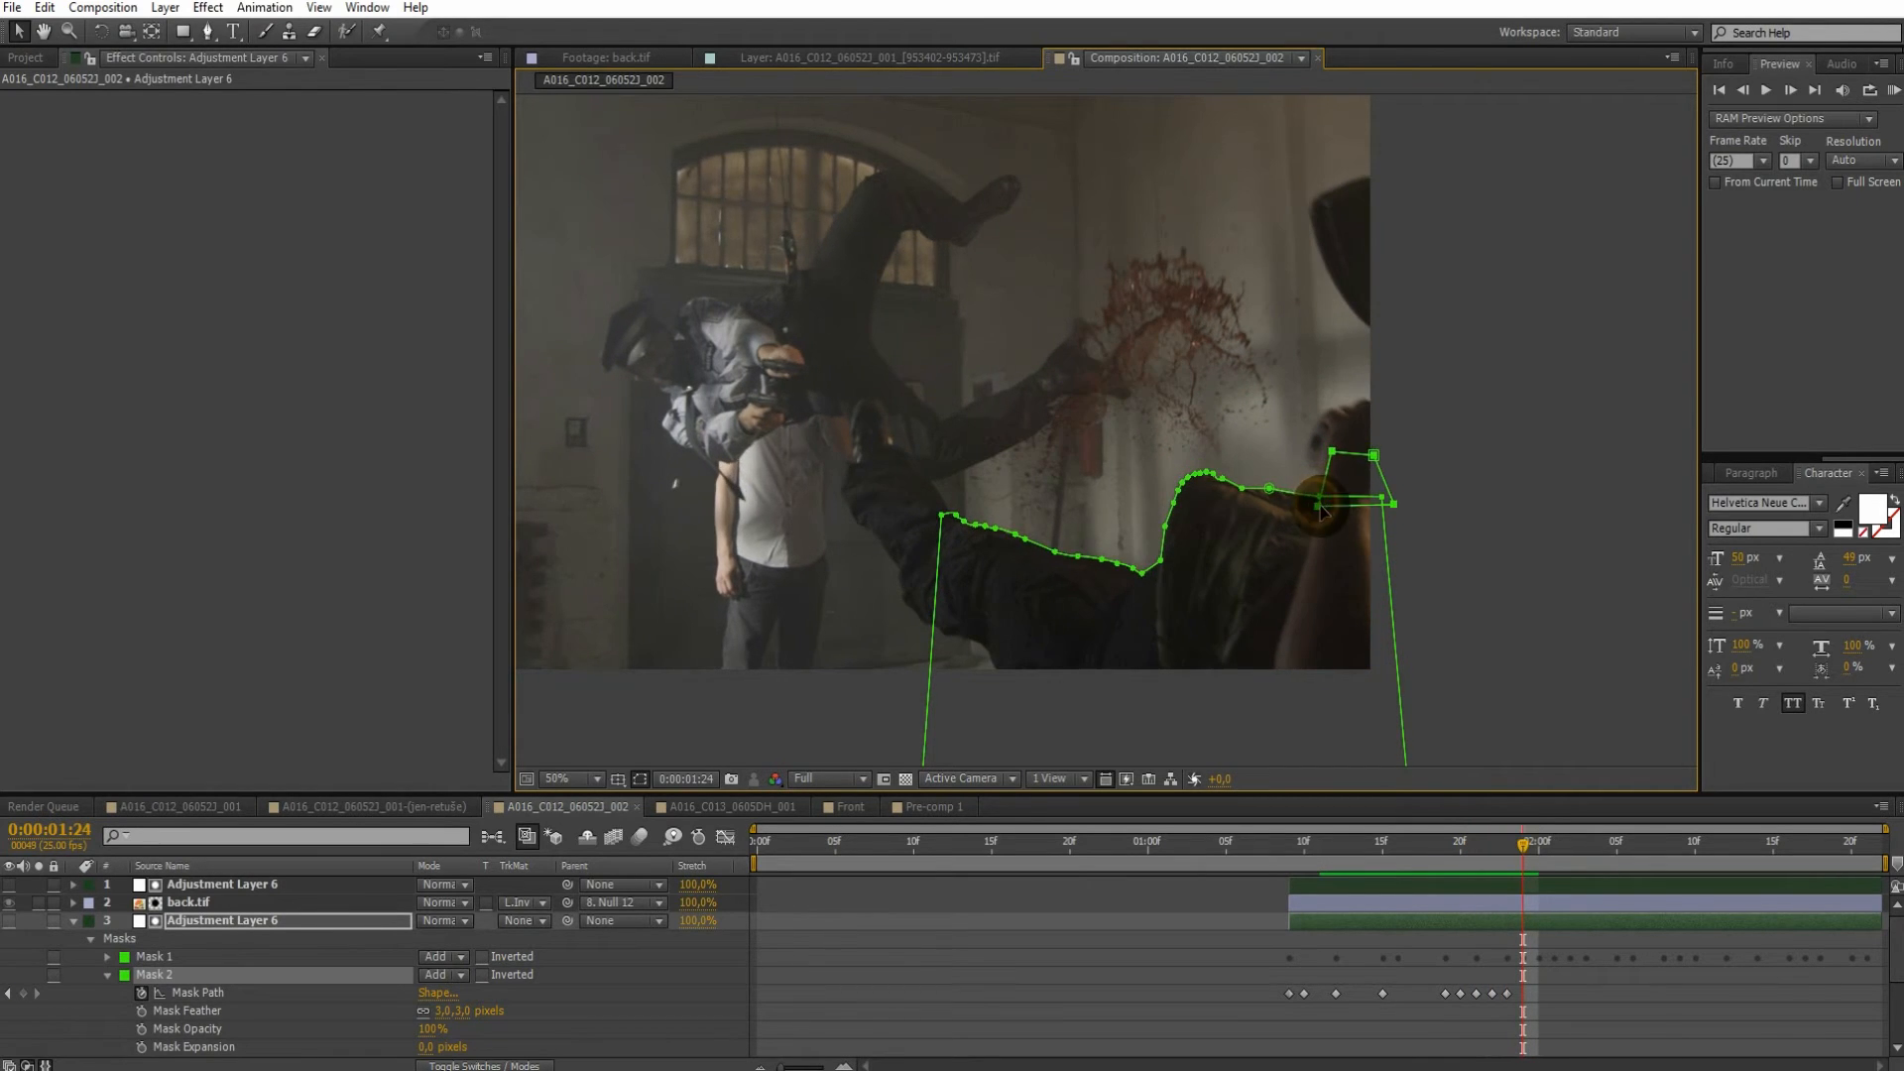
key(Page_Down)
drag(1322, 511, 1383, 540)
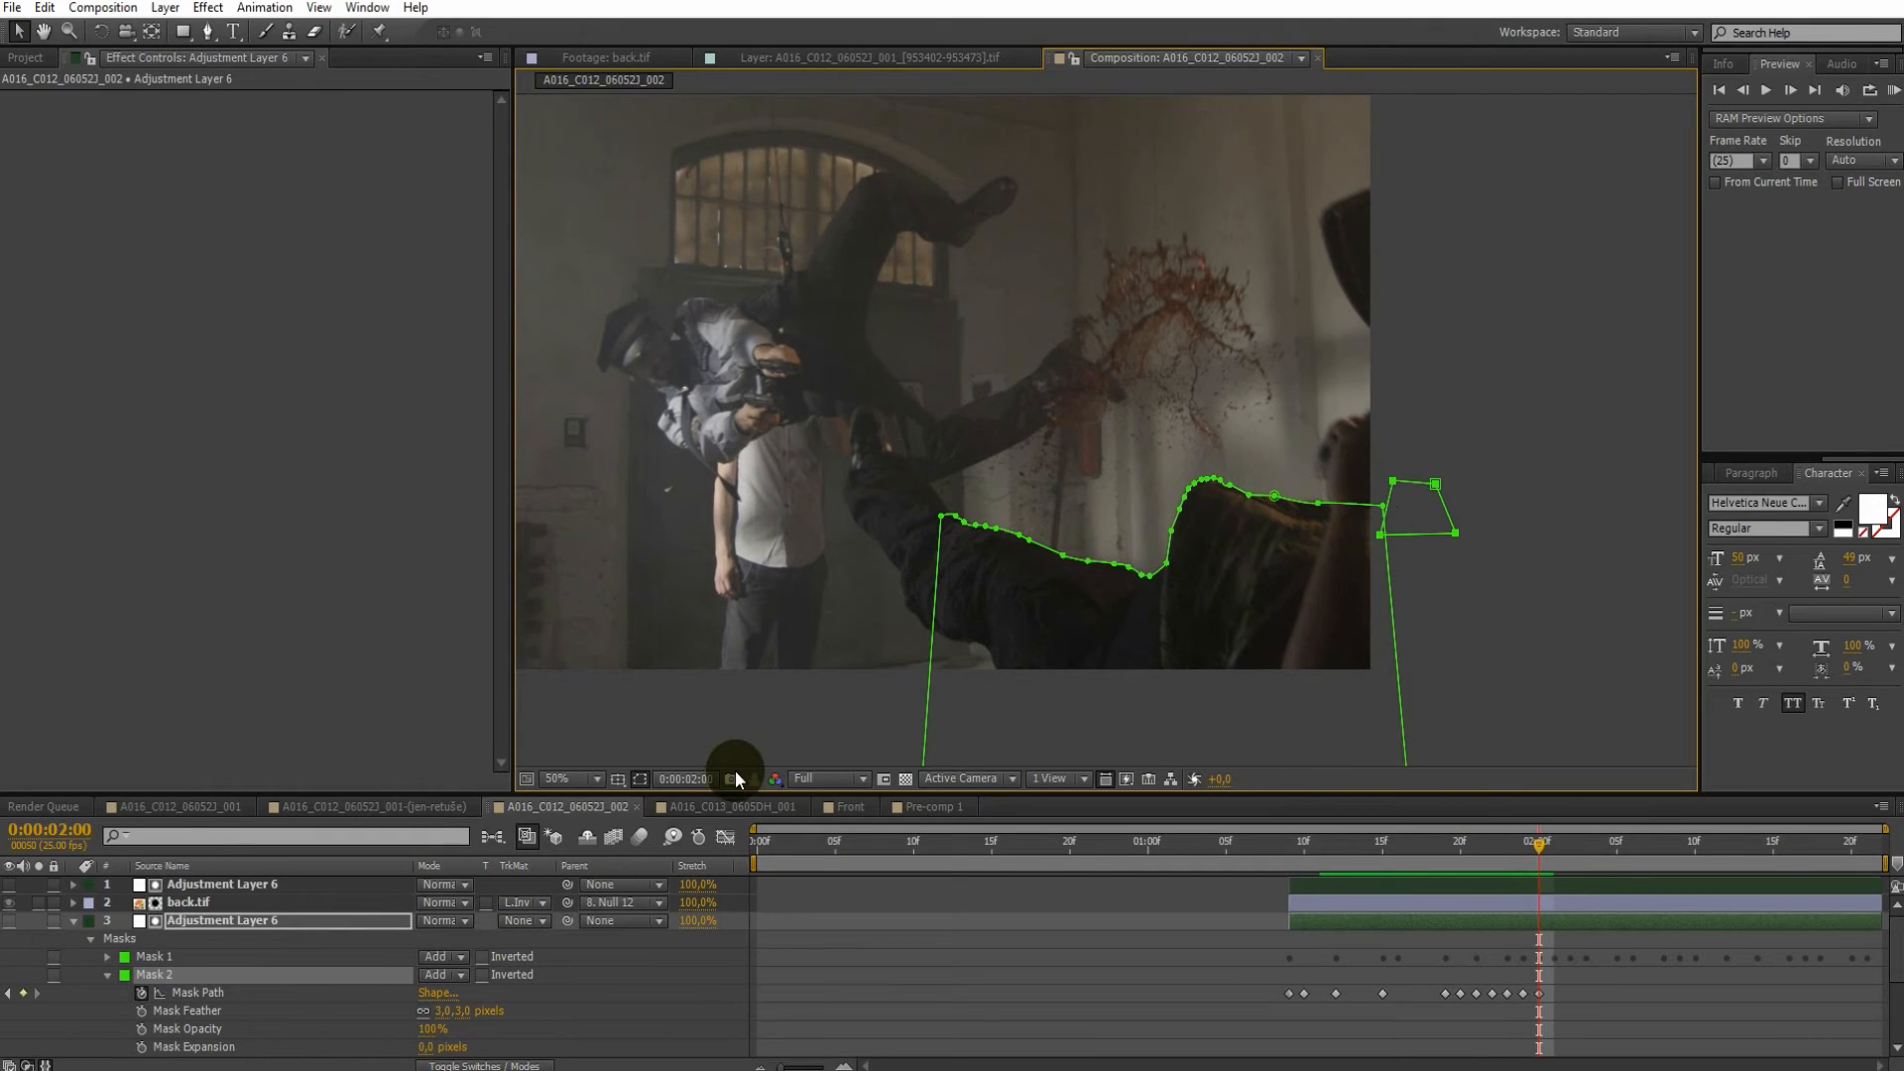
Draw a closed third mask around the raised hand and wrist on the lower roto matte layer at 0:00:01:21
click(642, 780)
drag(1543, 859, 1474, 844)
click(641, 779)
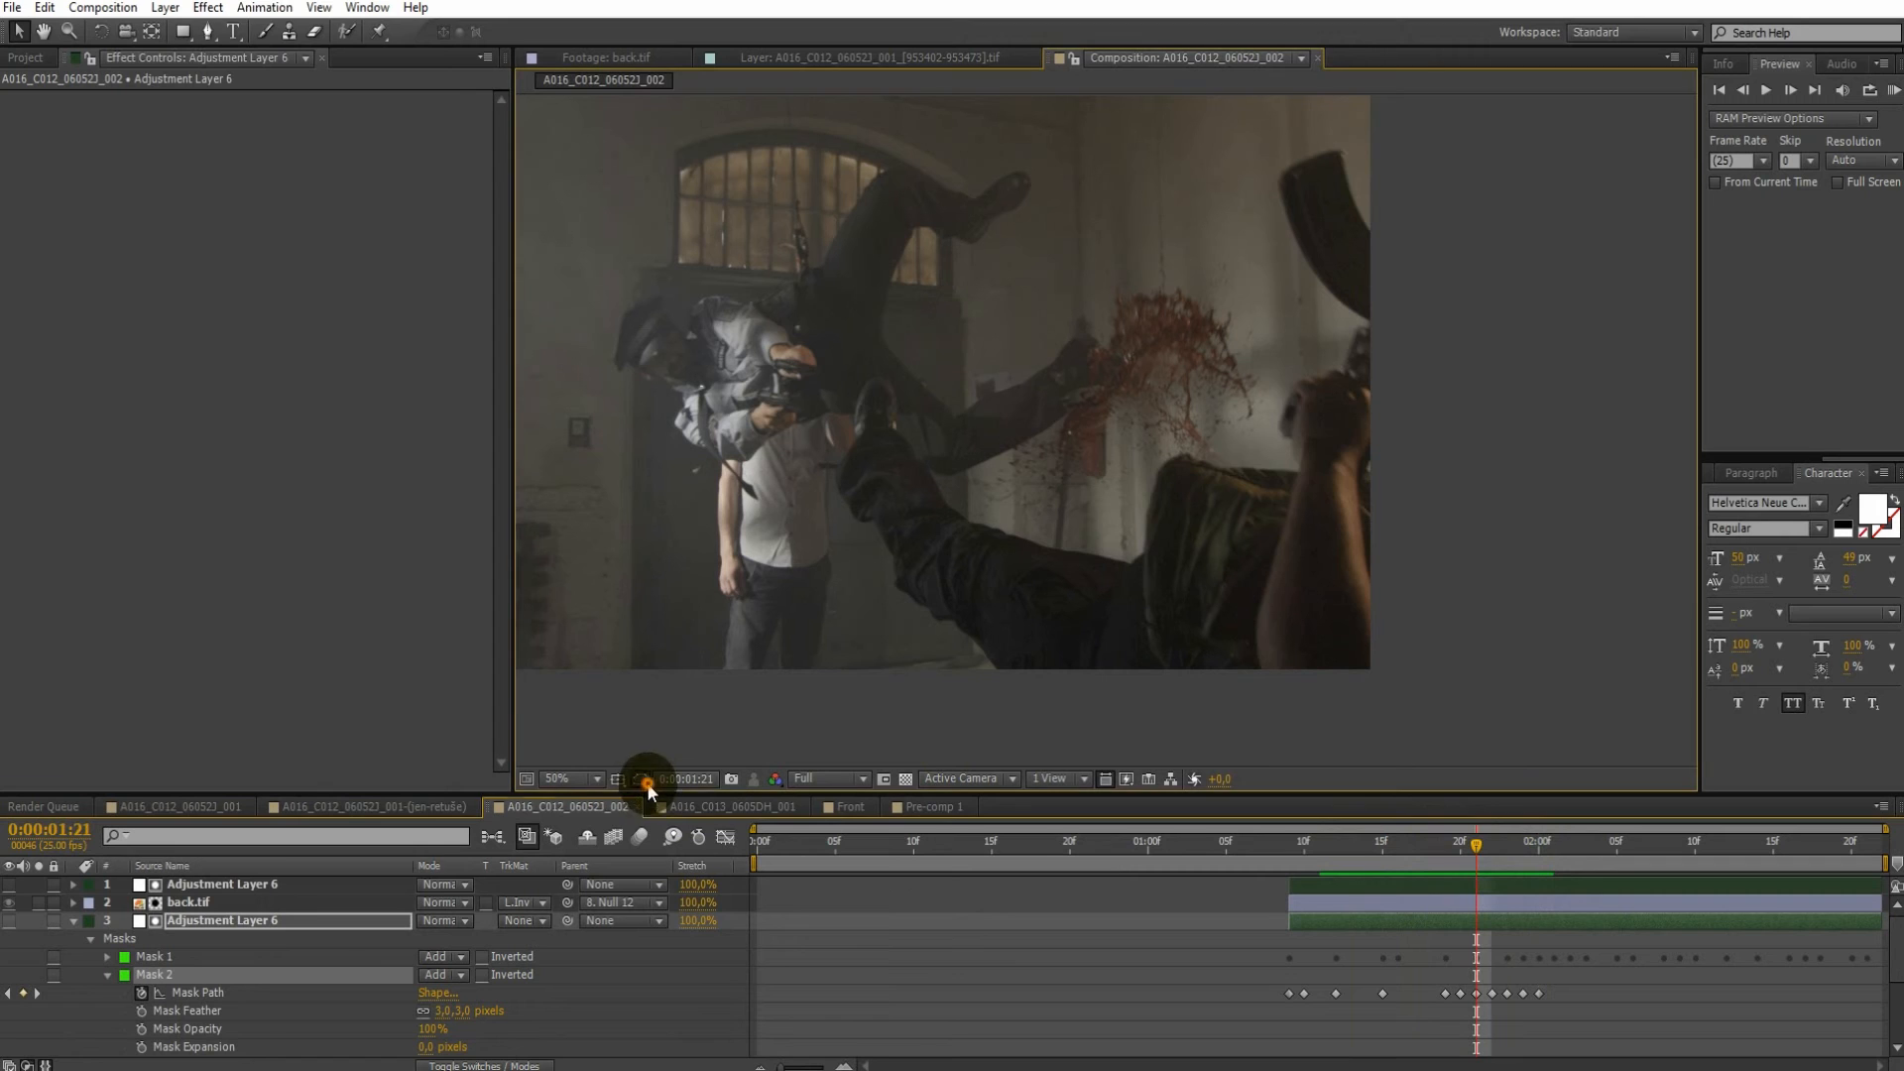
click(208, 31)
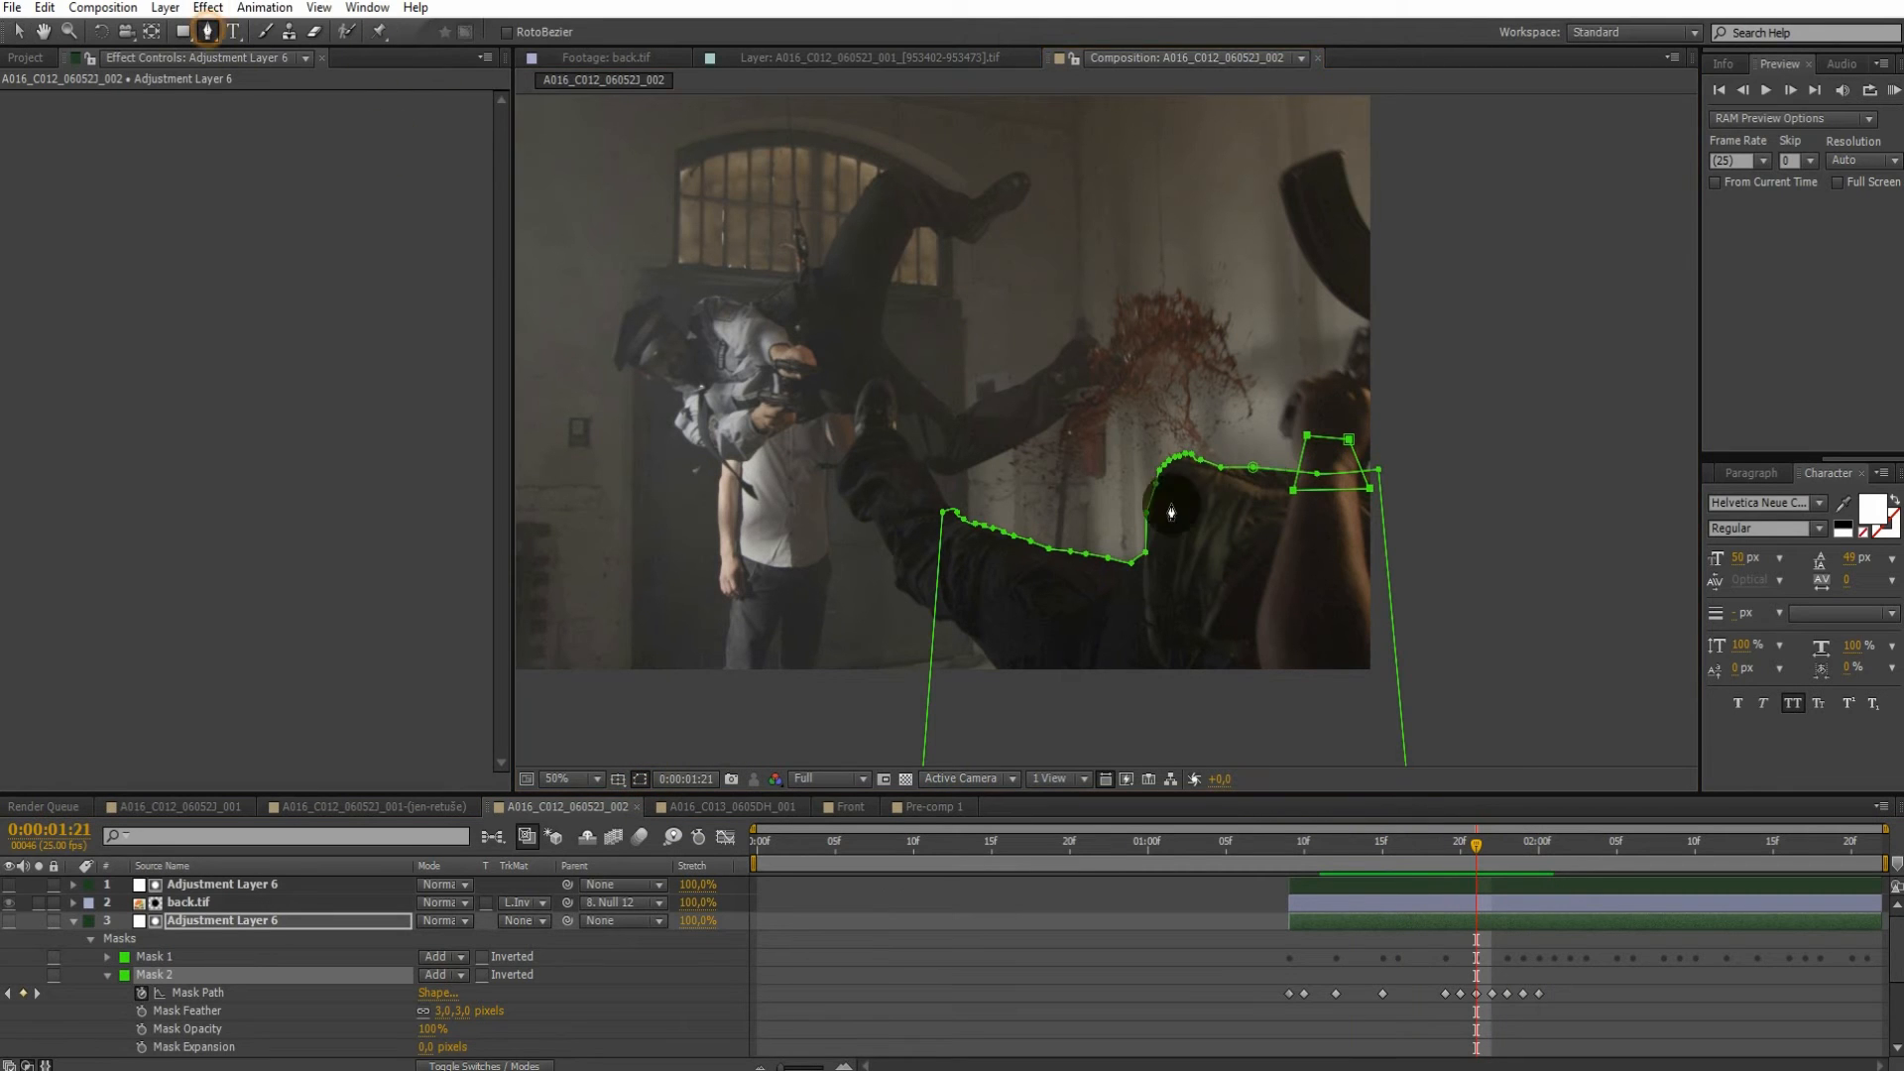
click(1301, 476)
click(1295, 404)
click(1328, 386)
click(1377, 413)
click(1350, 525)
click(1297, 525)
Set Mask 3's feather to 5 pixels and start keyframing its path at 0:00:01:21
scroll(154, 990, down, 2)
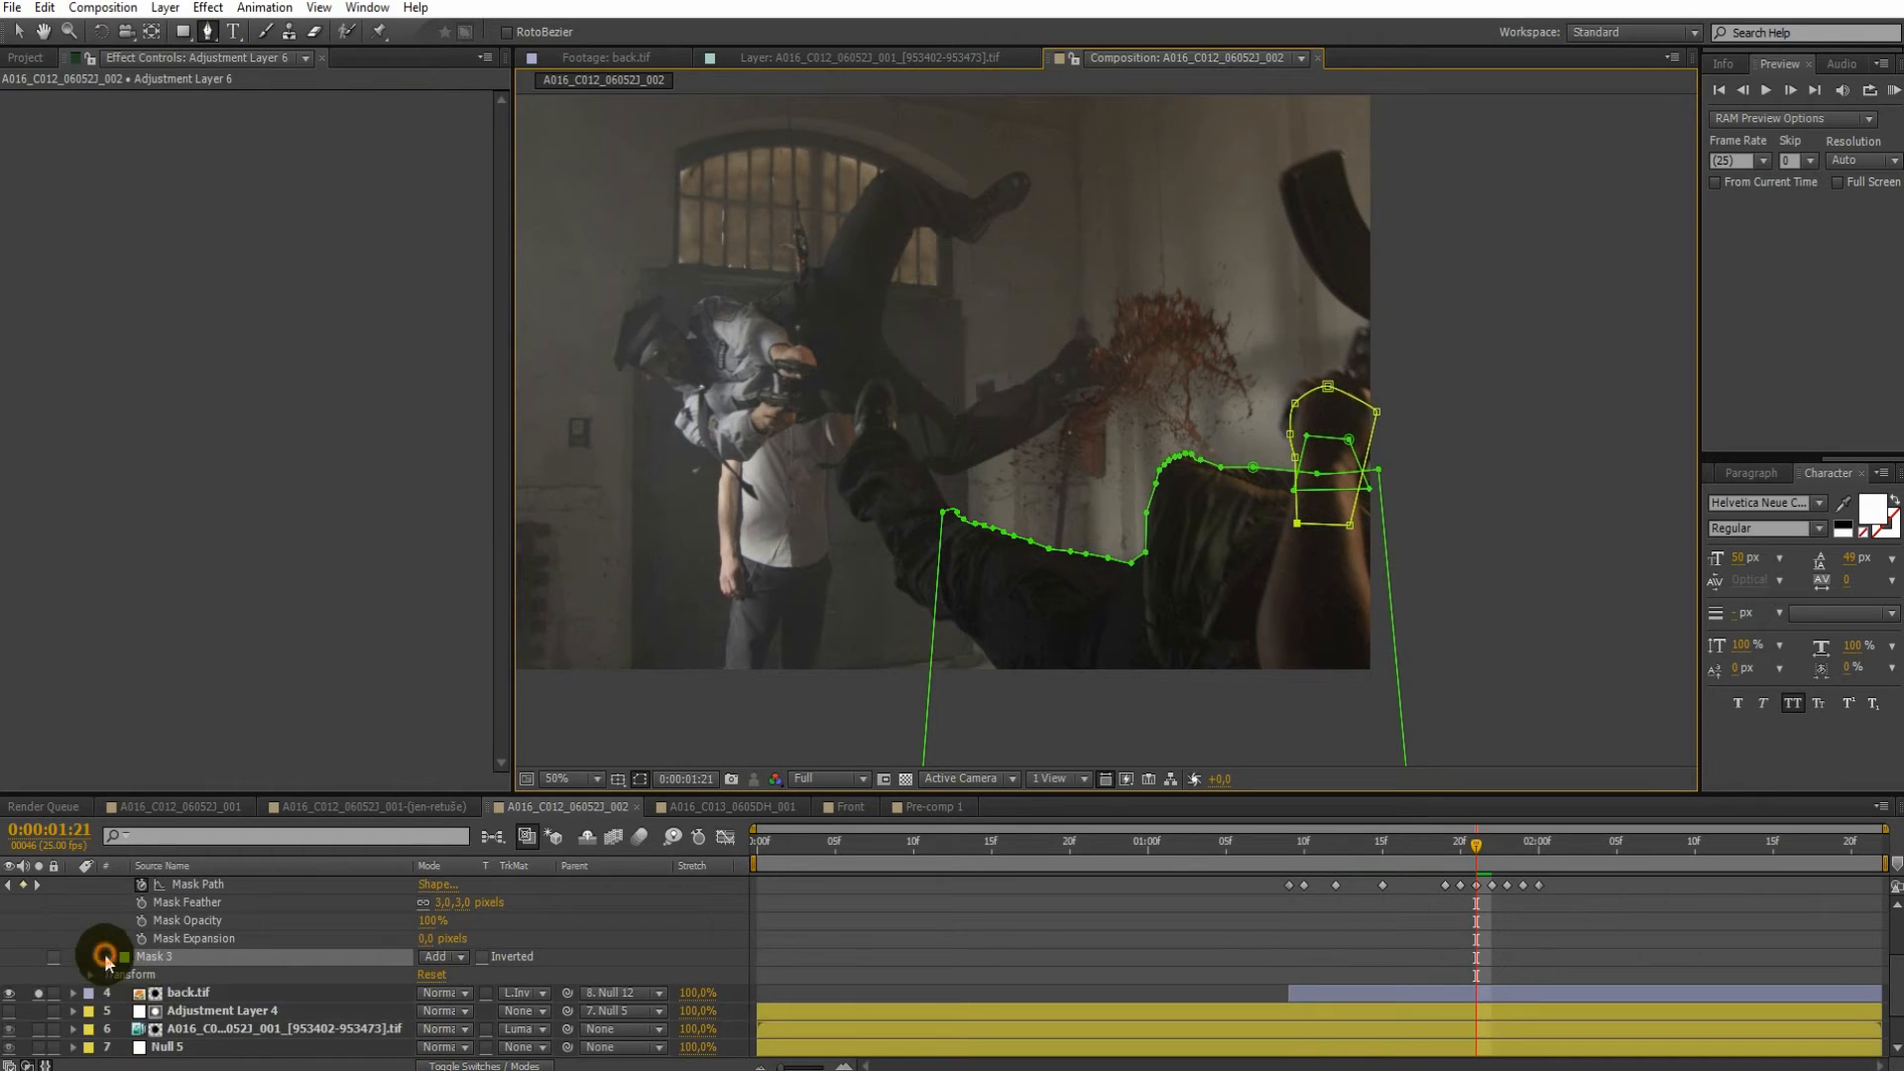
click(106, 957)
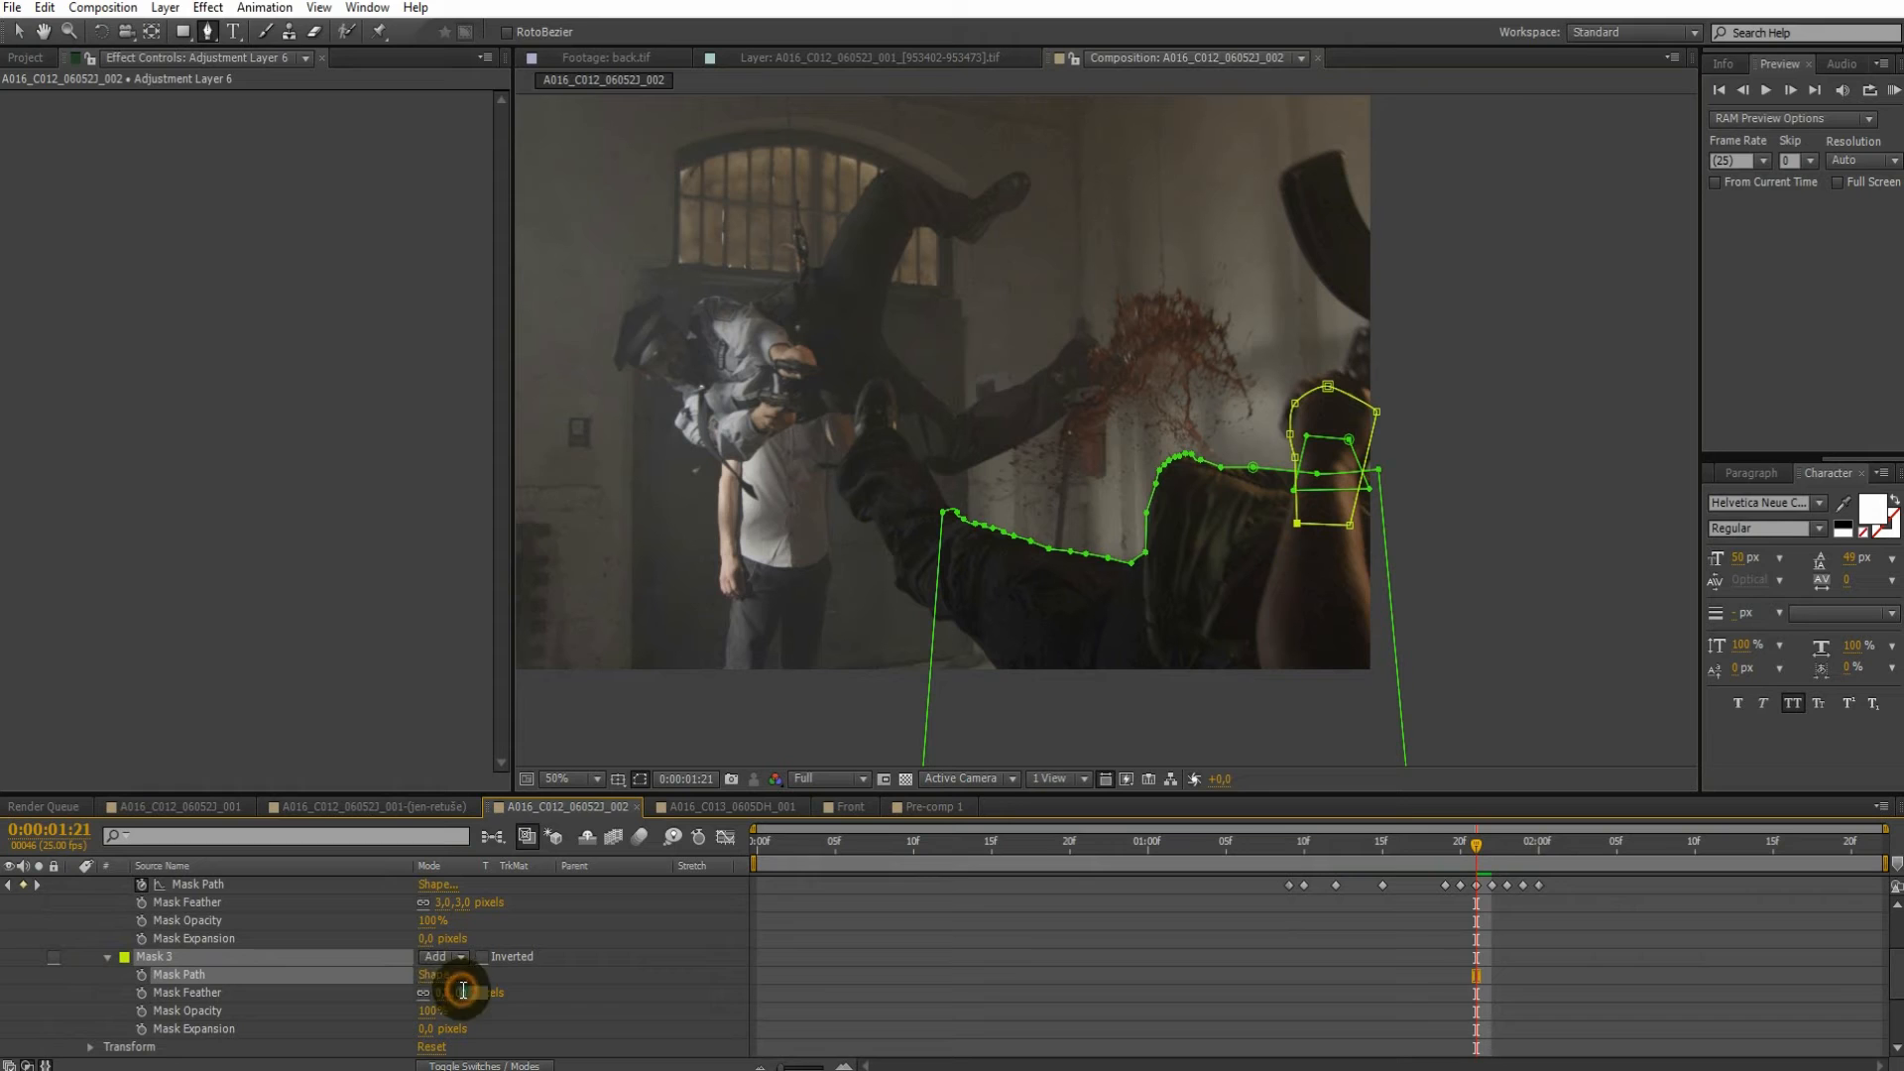
text(5)
key(Return)
click(140, 976)
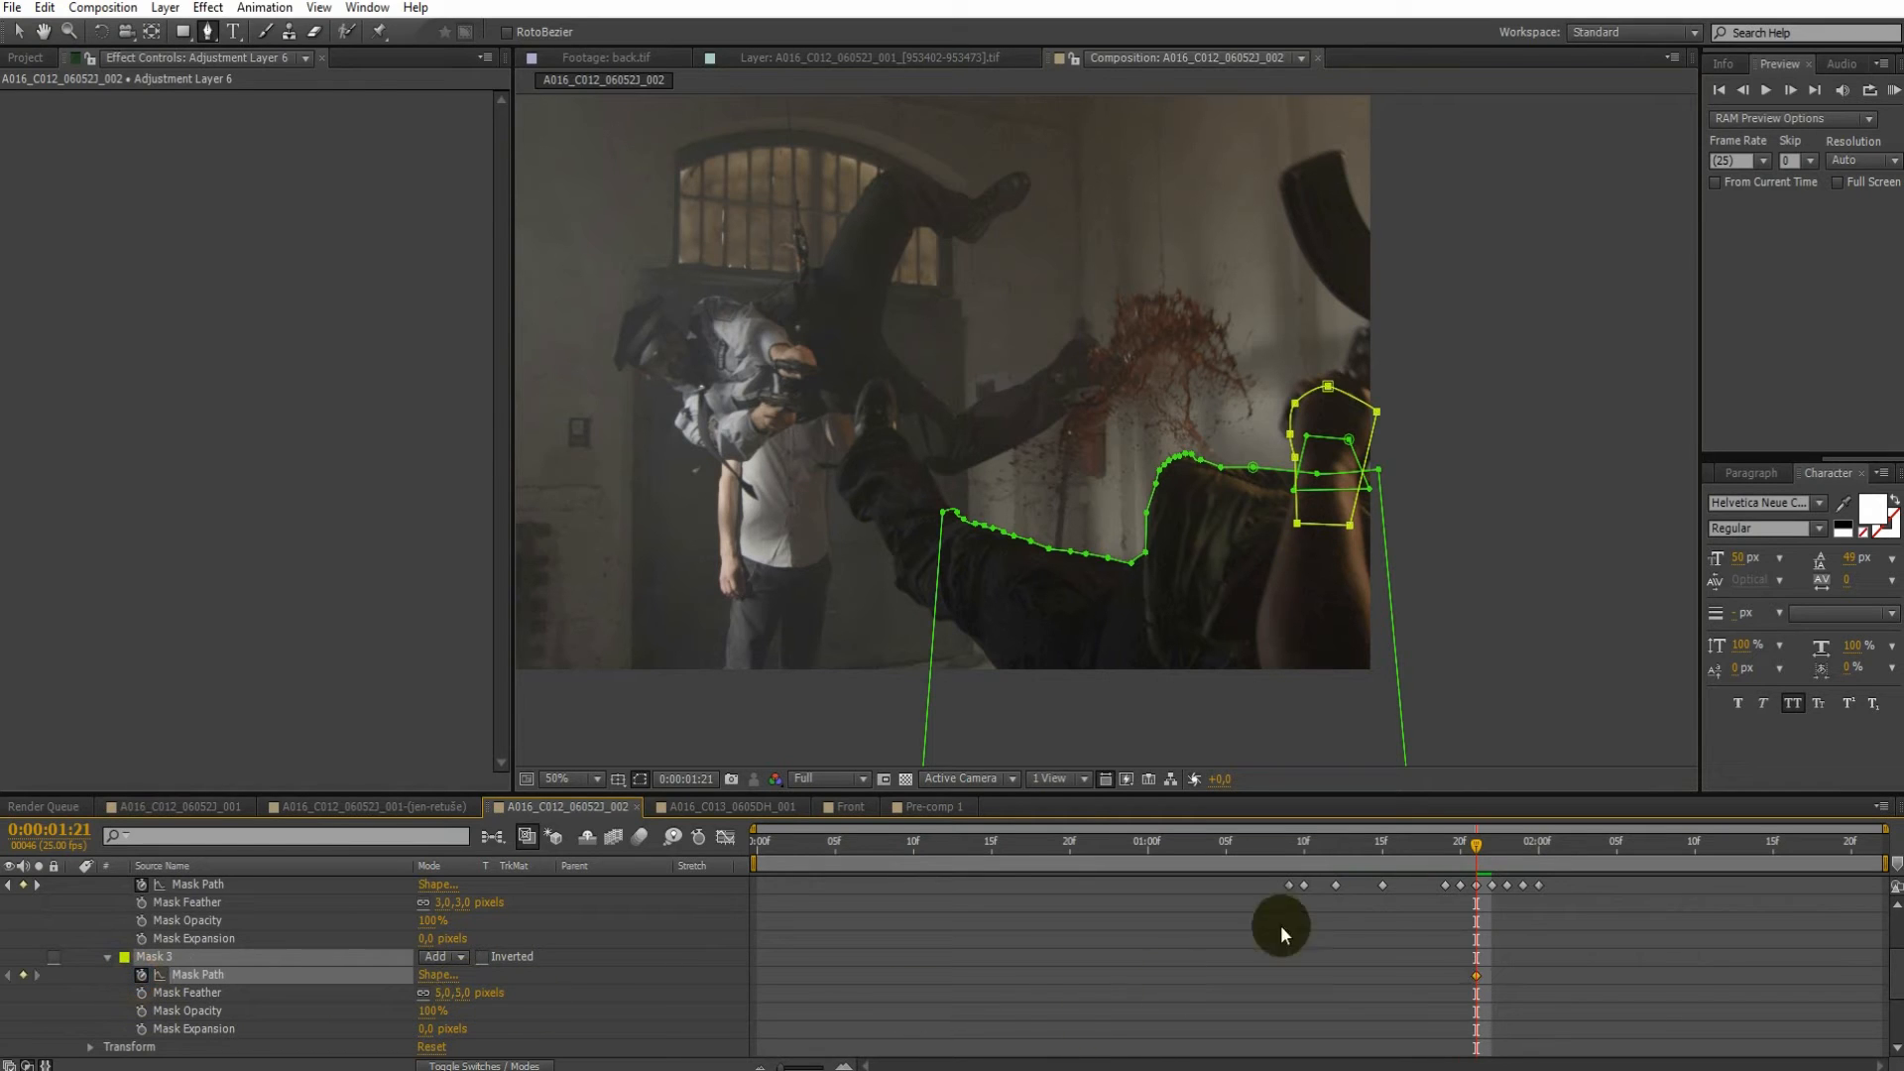
Keyframe Mask 3 backwards along the hand at 0:00:01:20, 0:00:01:18 and 0:00:01:17, moving it out of the picture at 0:00:01:16
drag(1474, 841, 1461, 842)
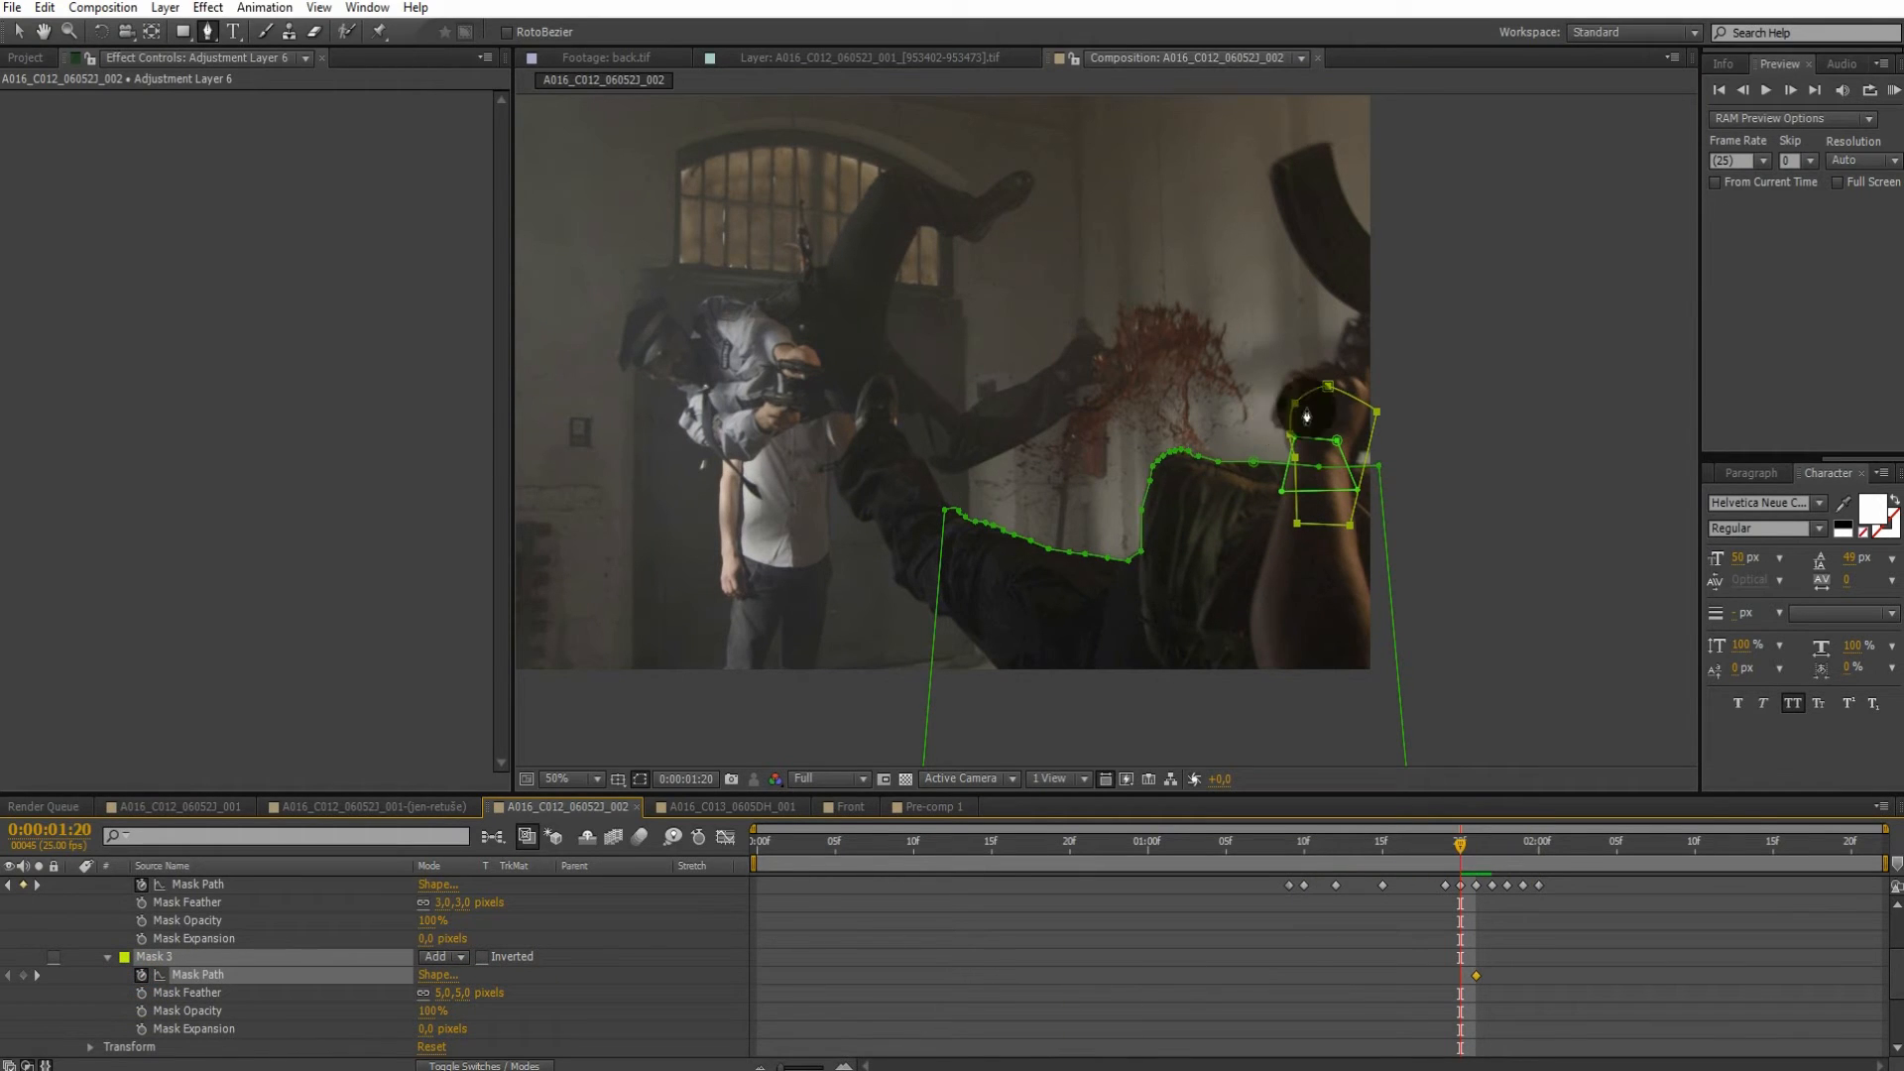
drag(1295, 405, 1289, 402)
click(1432, 849)
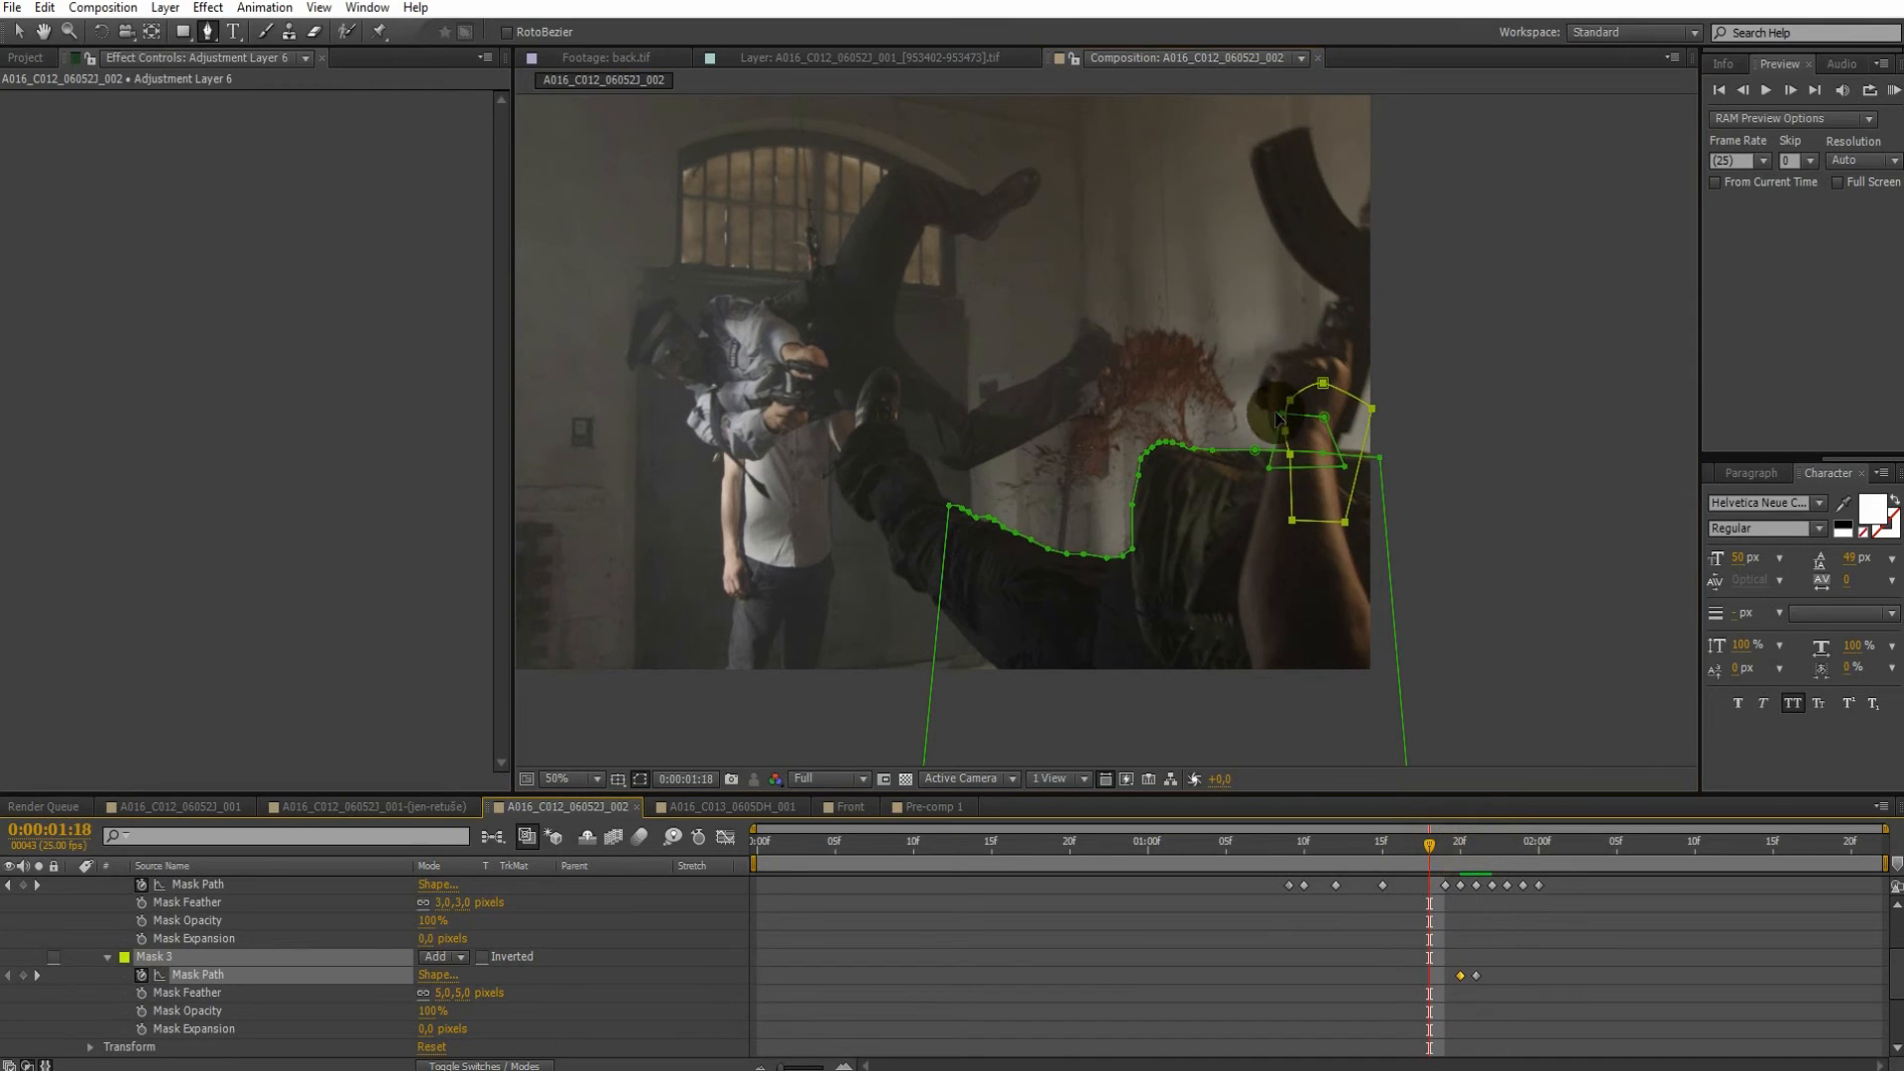
click(1413, 843)
drag(1289, 417, 1283, 408)
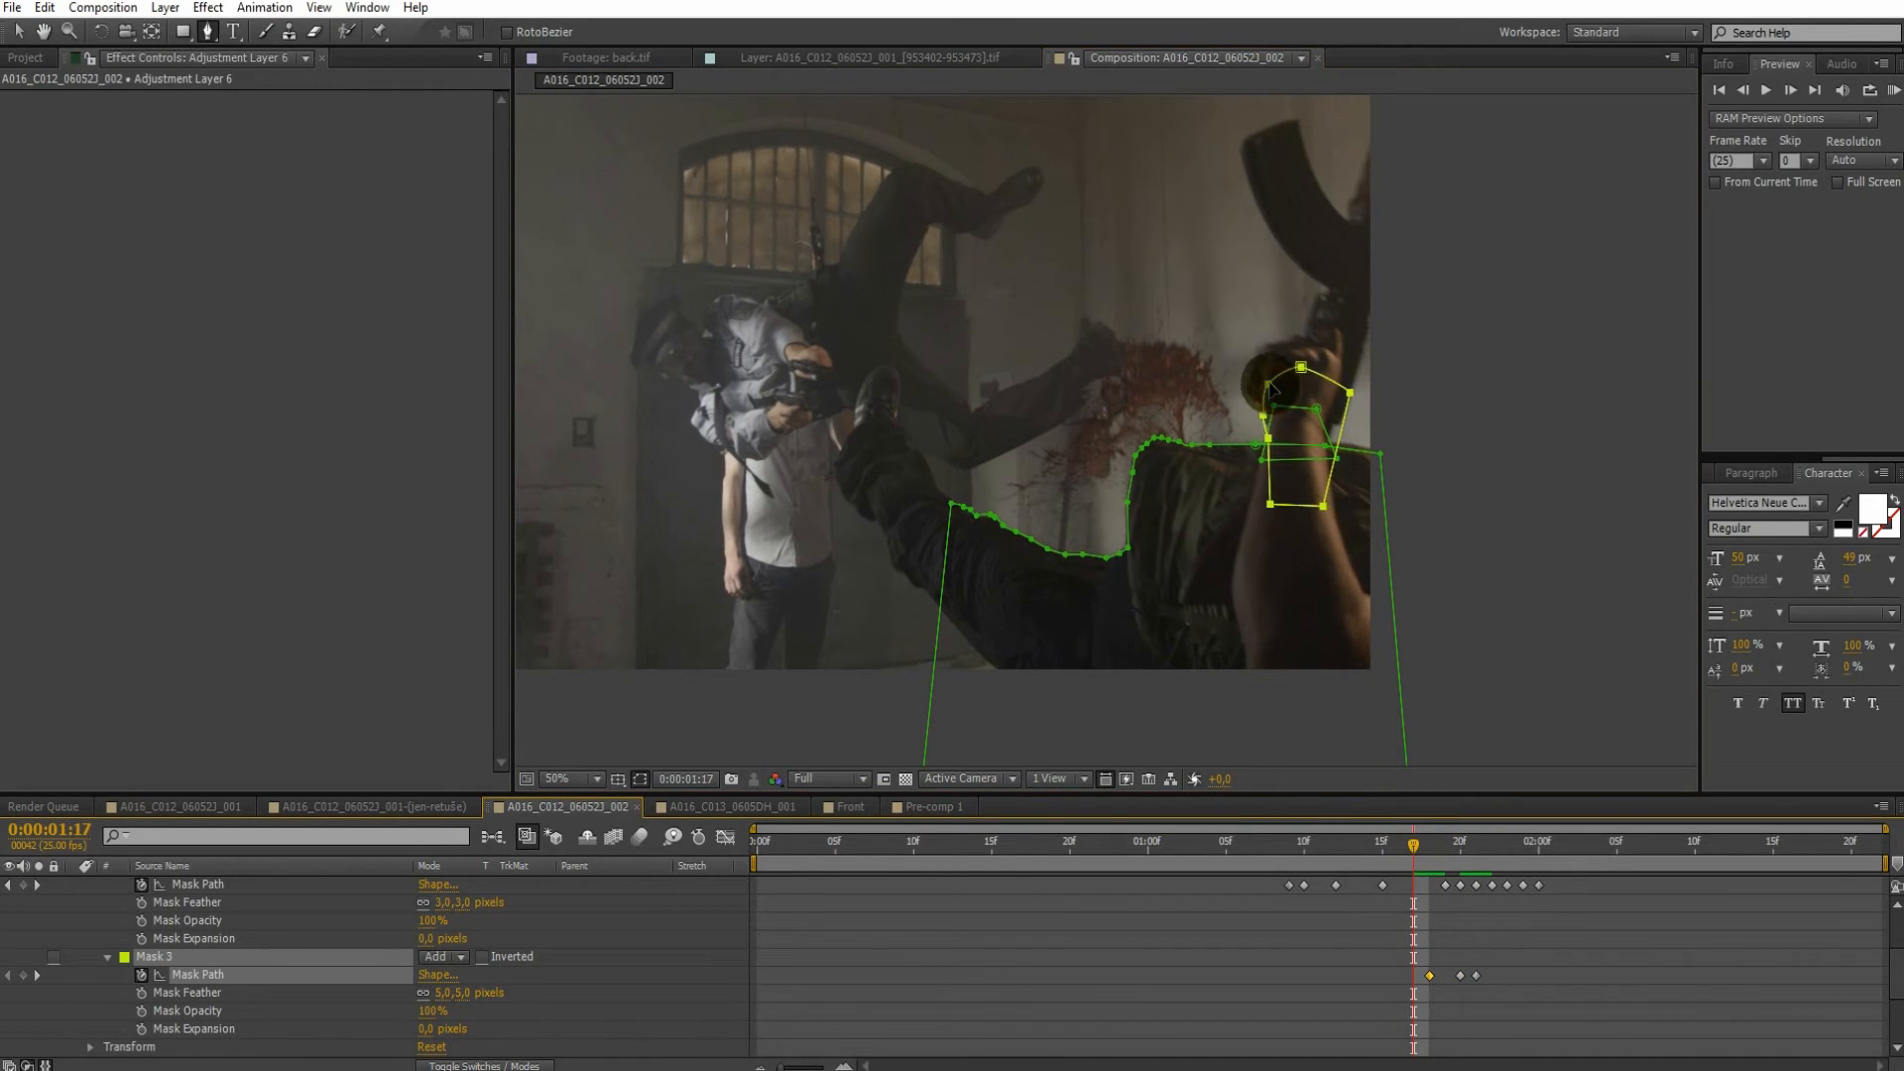
drag(1414, 839, 1399, 839)
click(19, 31)
drag(1302, 375, 1486, 396)
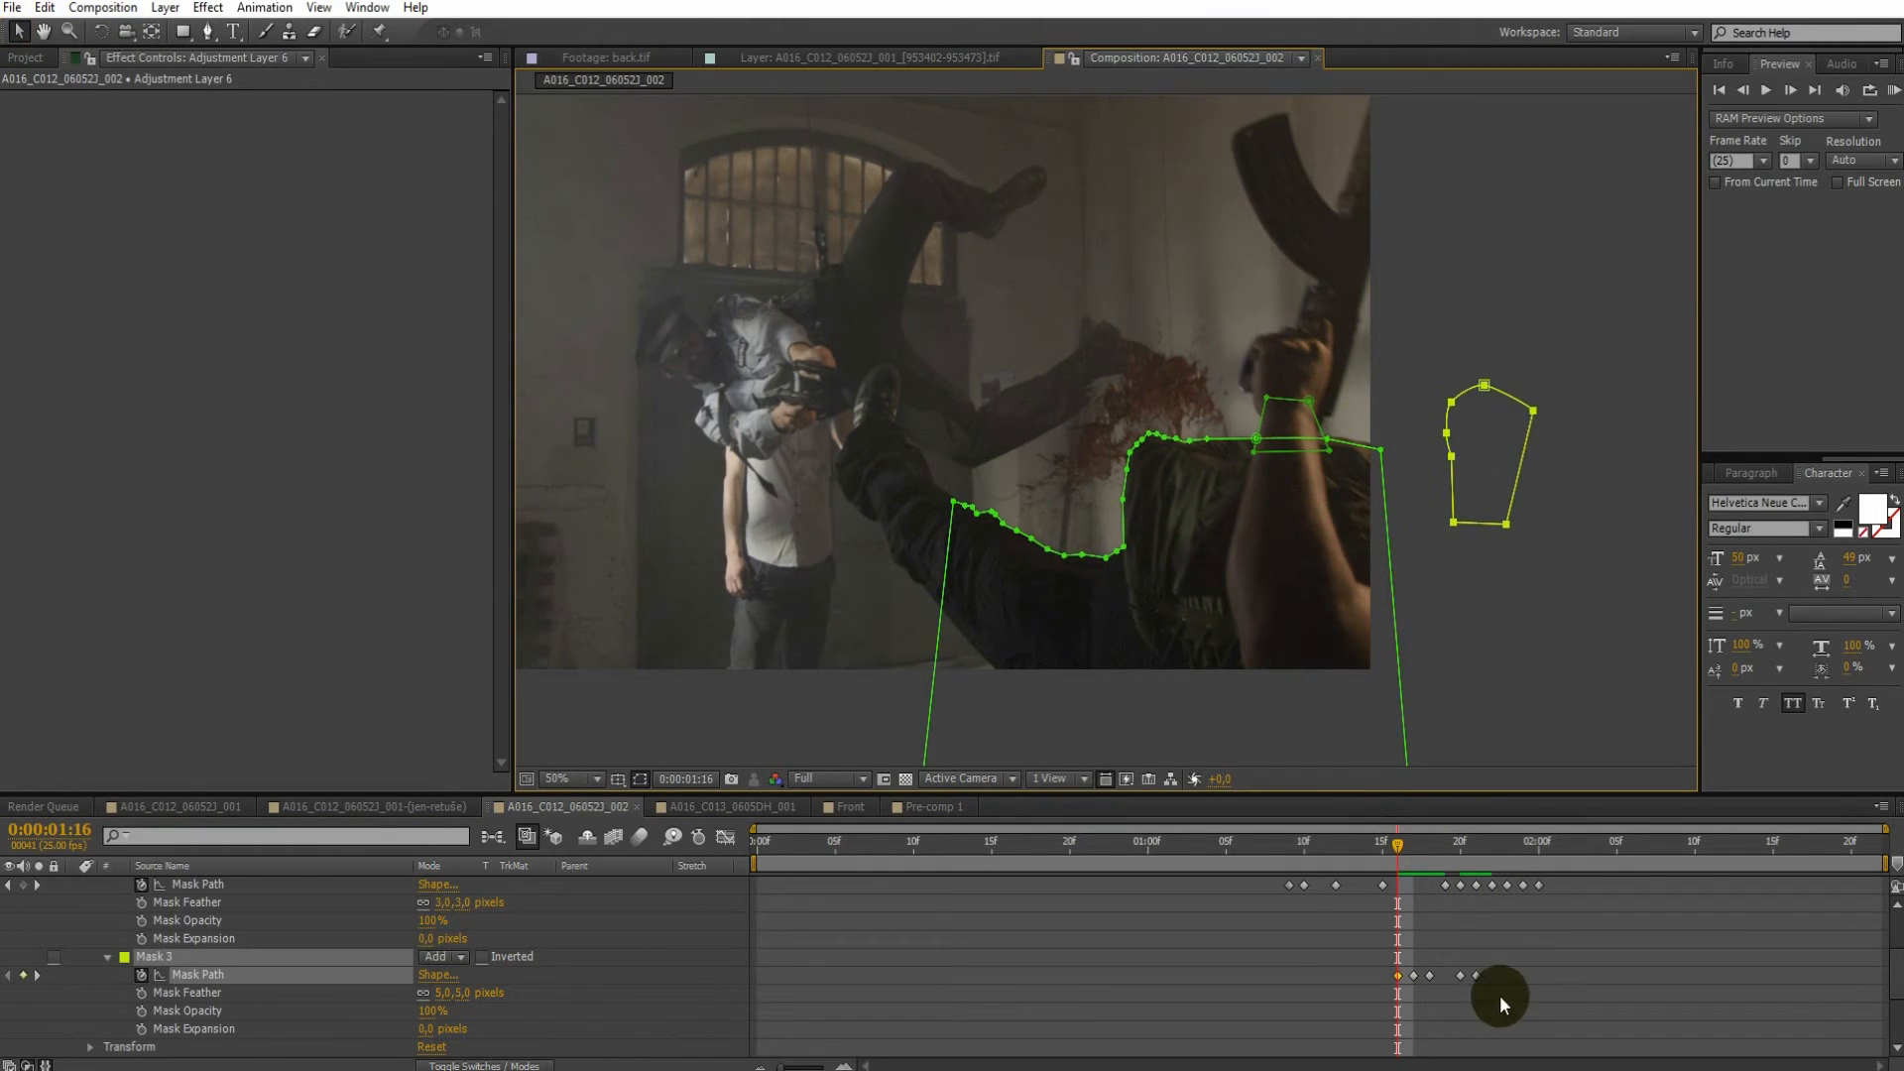
Keyframe Mask 3 at 0:00:02:00, 0:00:02:02 and 0:00:02:05 so it follows the hand down and out of the picture
drag(1454, 856, 1538, 858)
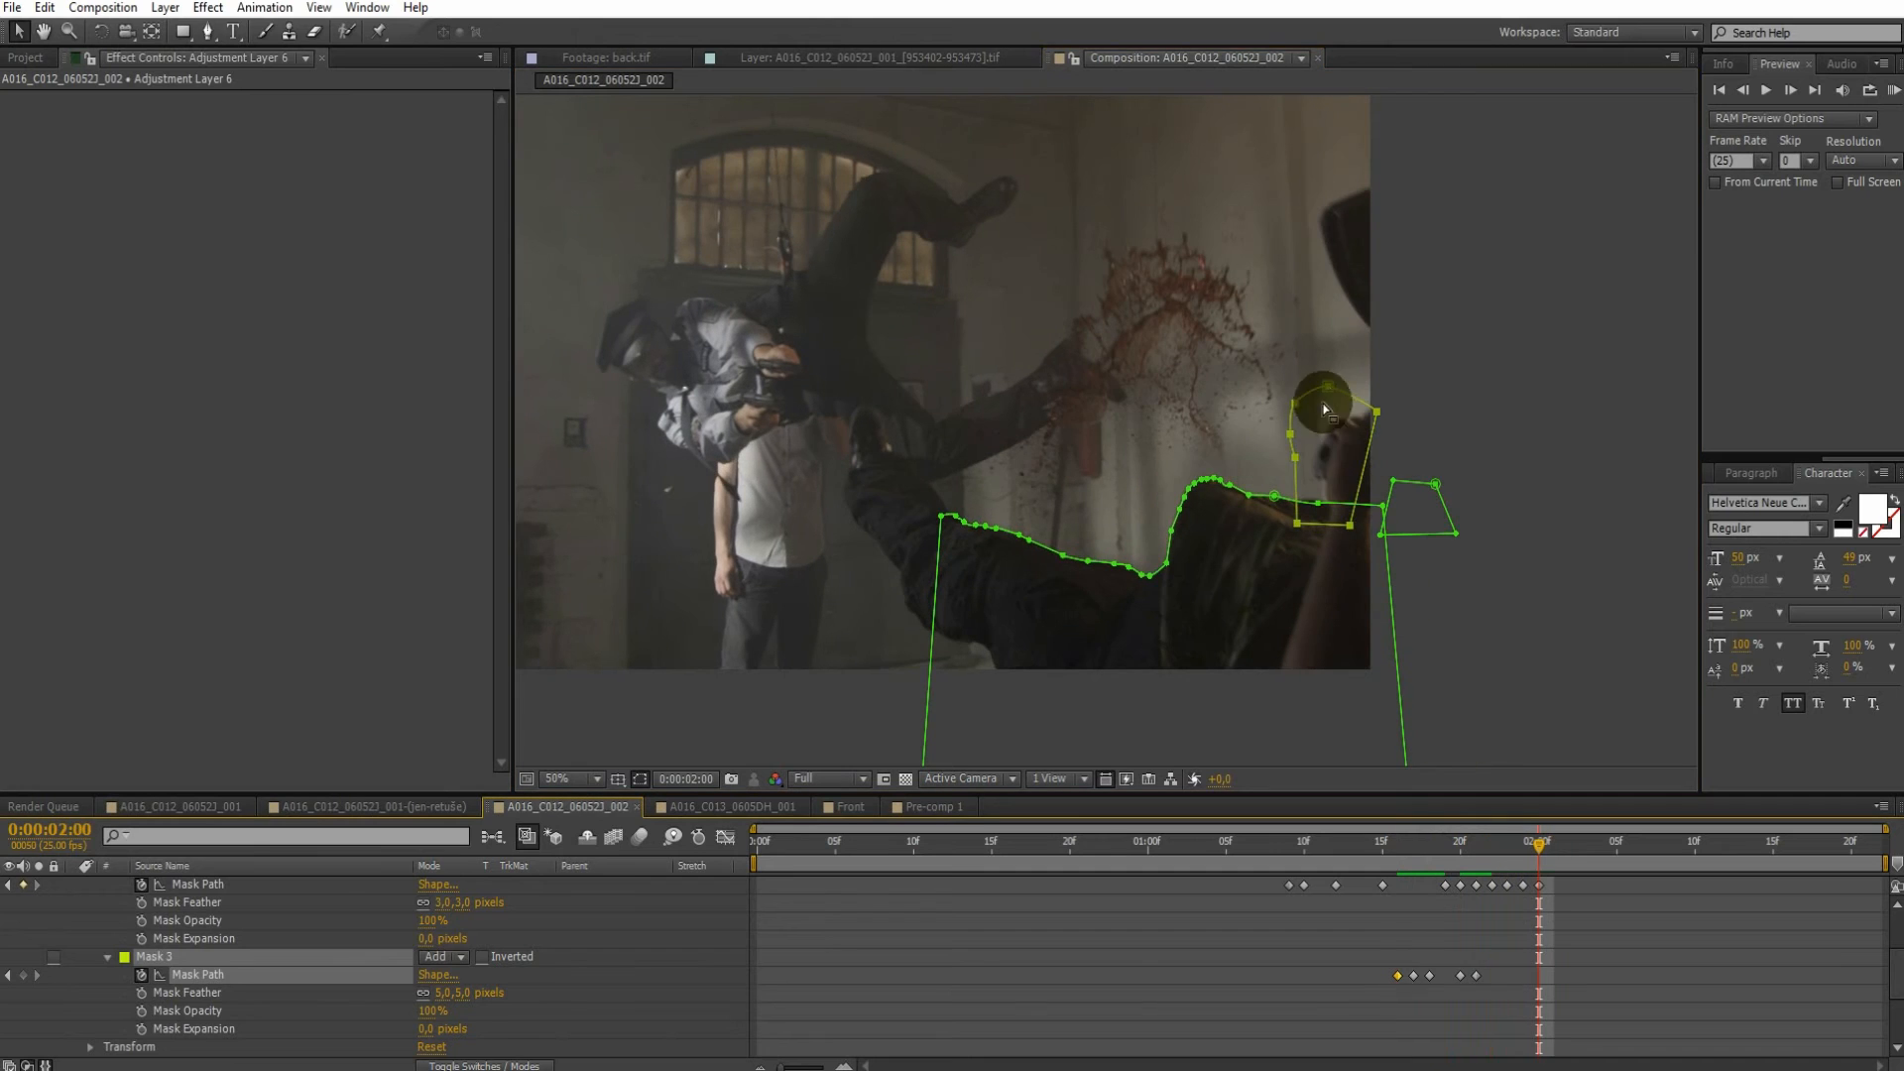
drag(1374, 425, 1460, 525)
click(1570, 845)
click(1617, 850)
click(1611, 855)
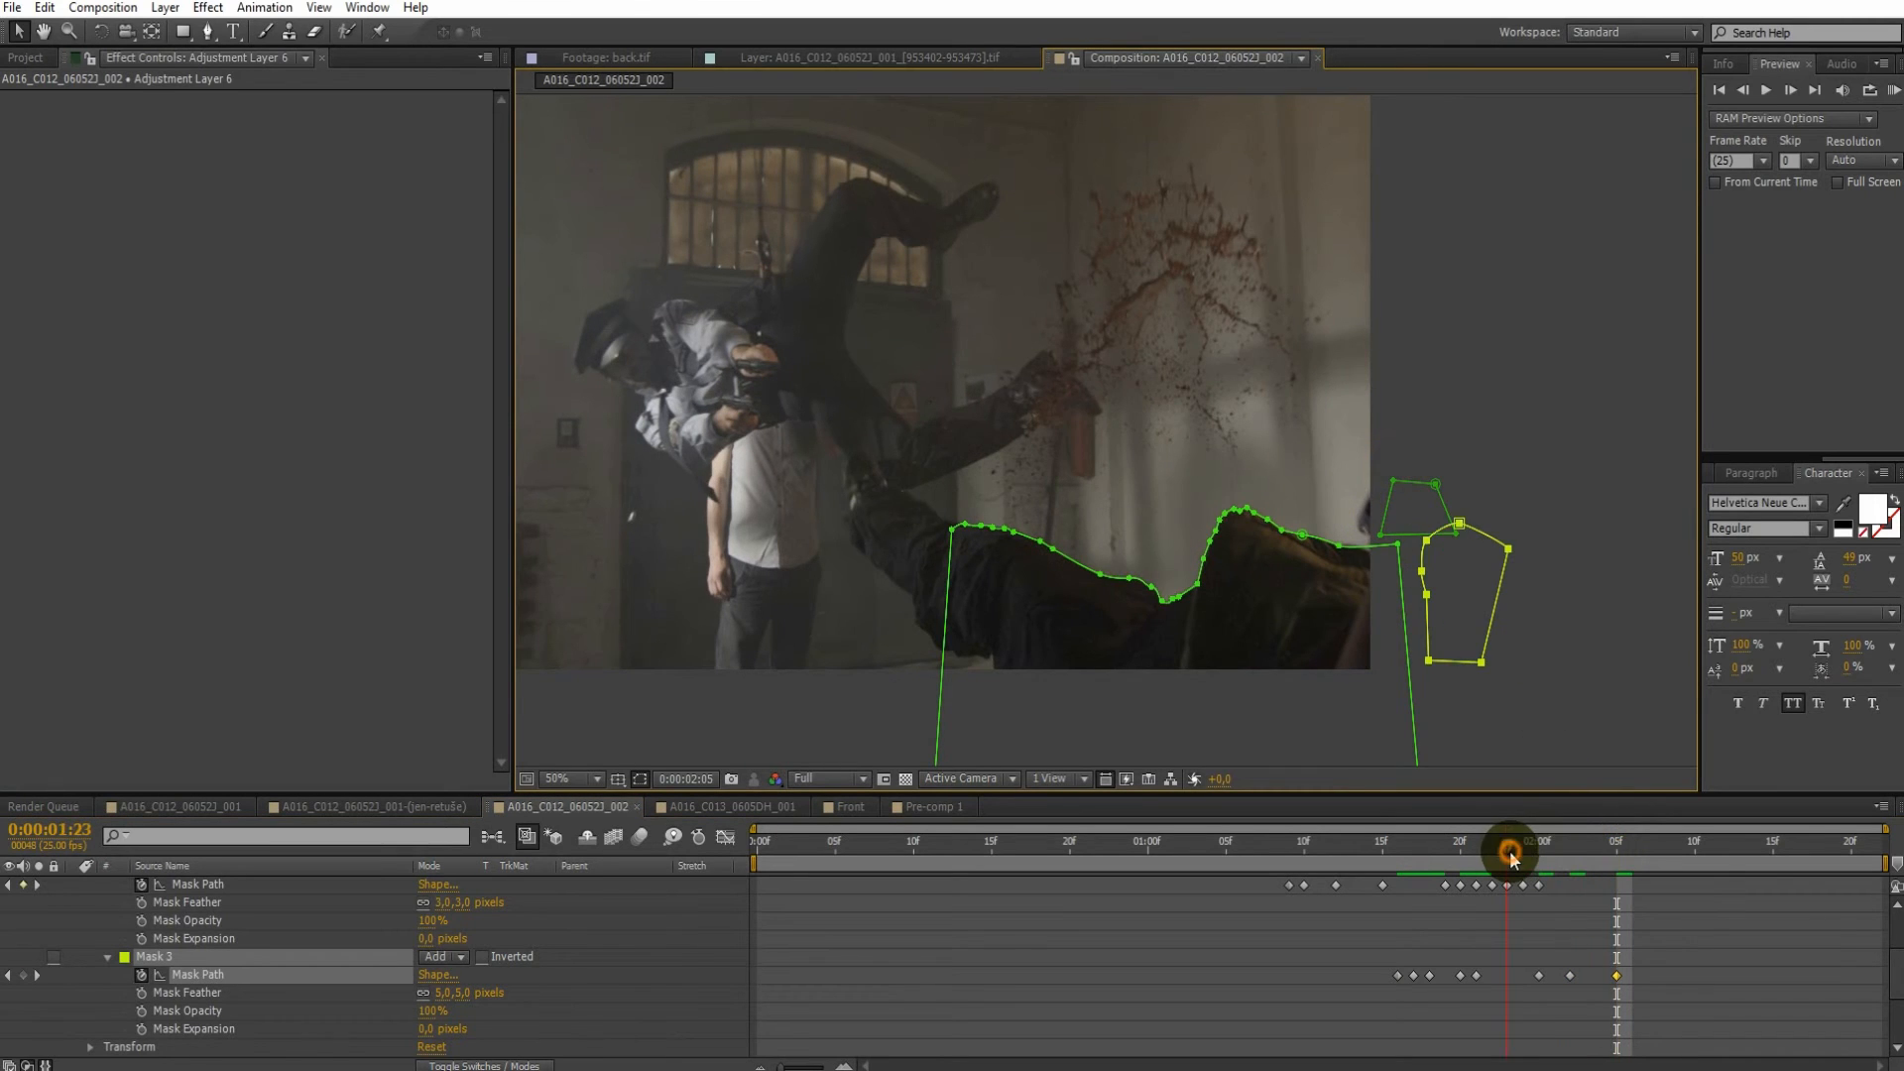
Hide the mask outlines in the viewer and collapse the lower roto matte layer's properties
drag(1509, 854, 1537, 849)
click(643, 778)
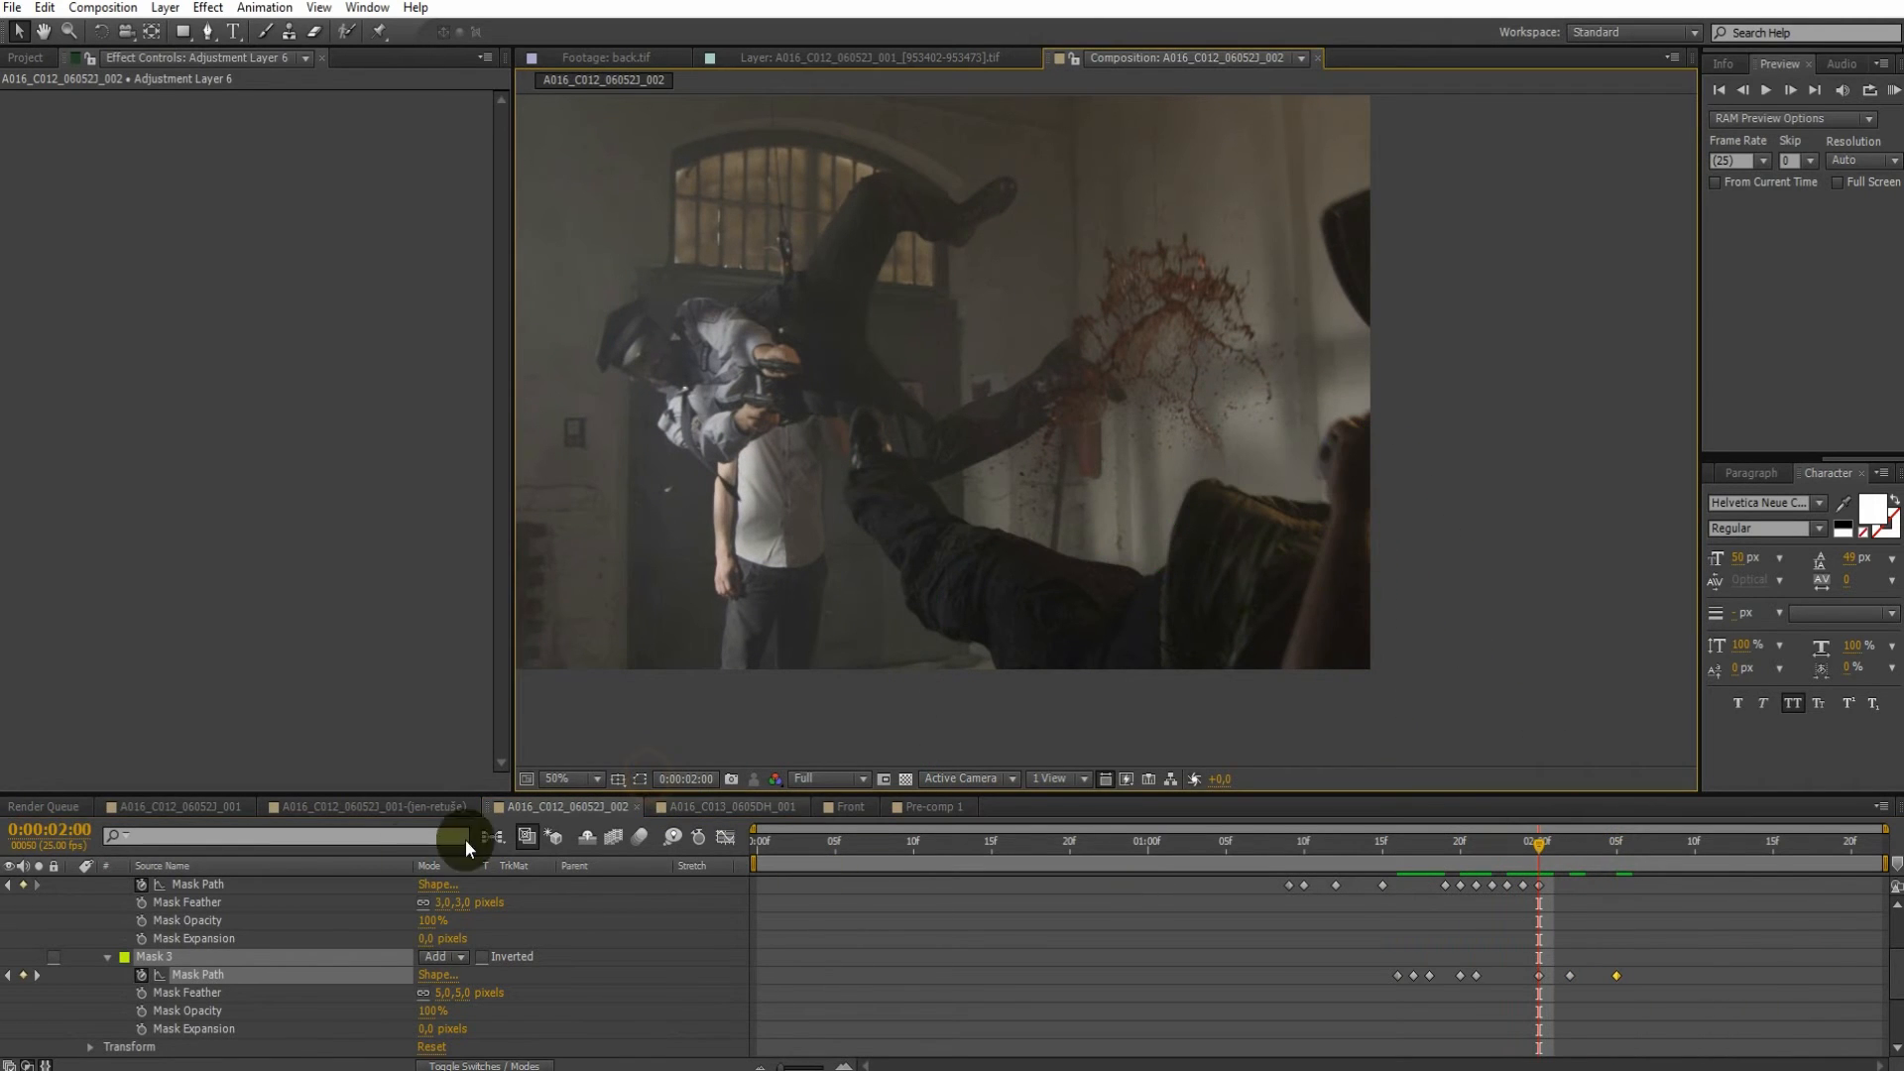
scroll(298, 923, up, 2)
click(295, 921)
click(73, 921)
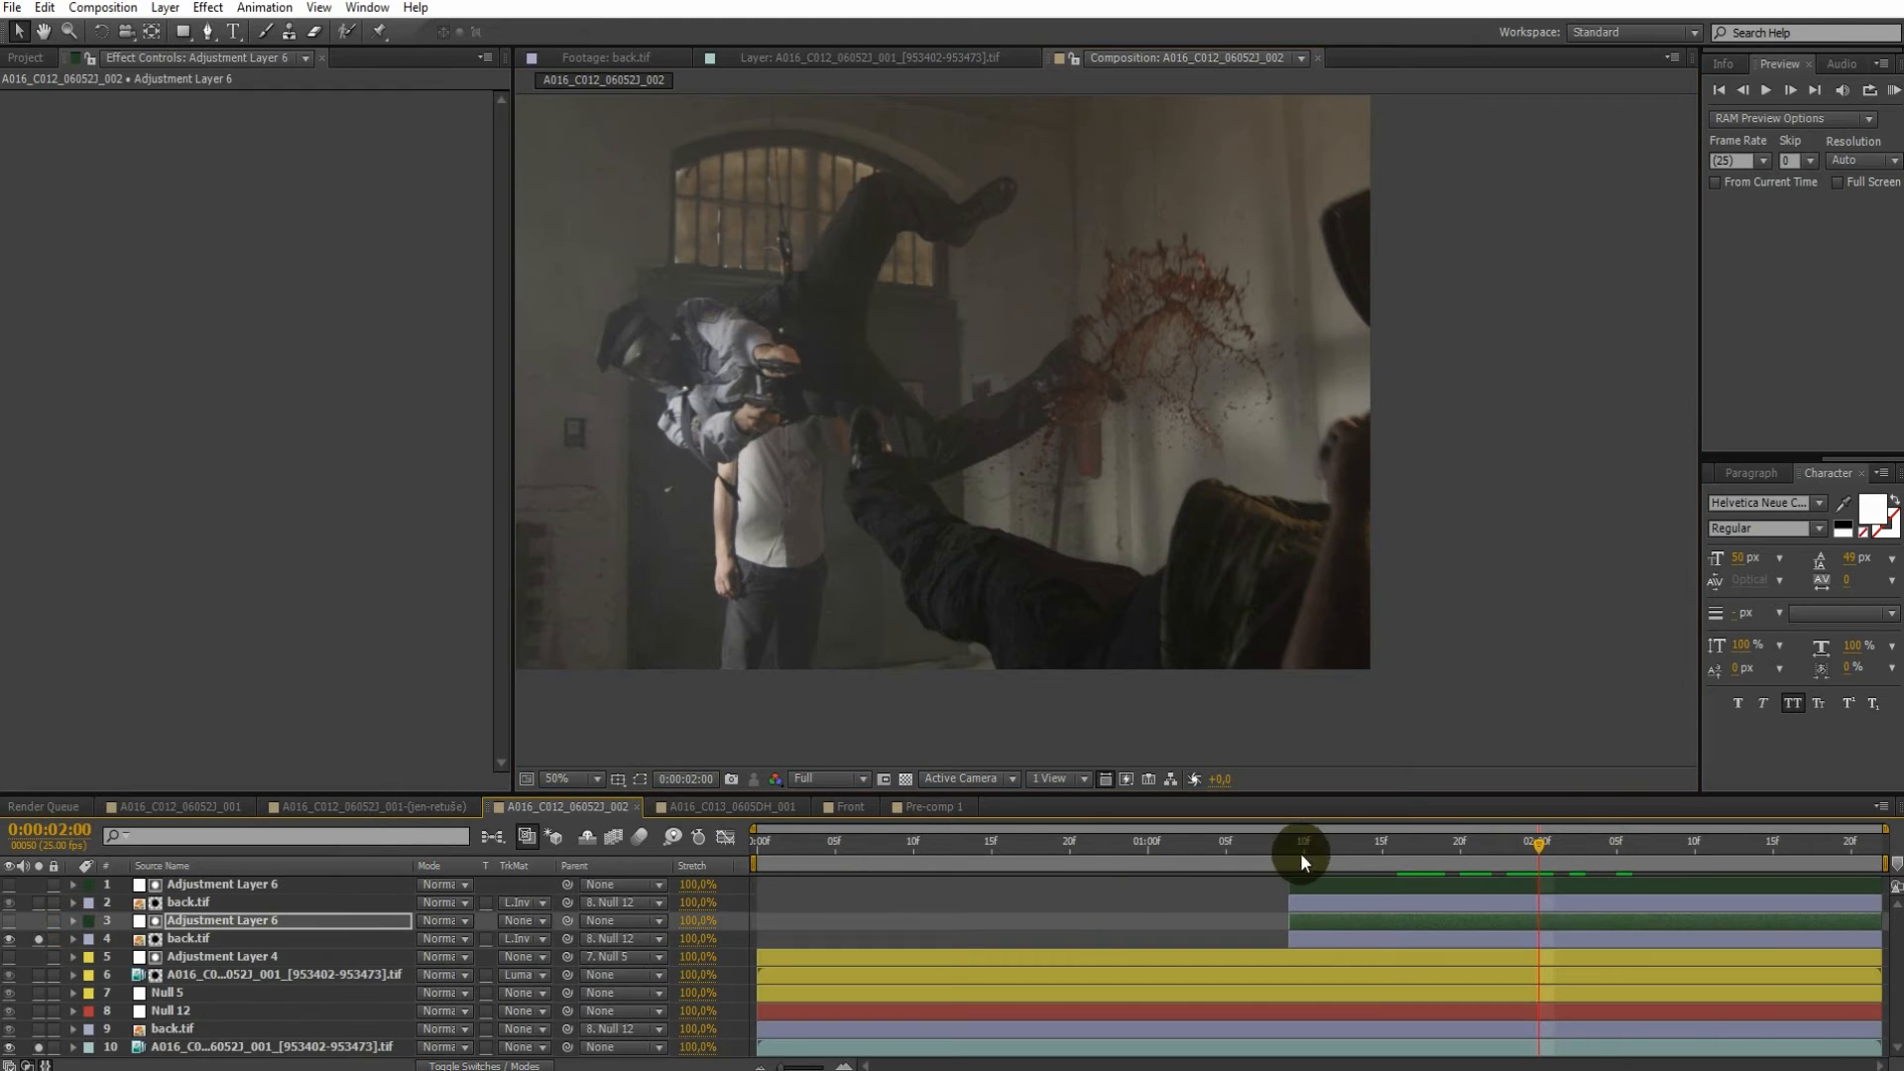
At 0:00:02:05, duplicate the bottom footage layer and place the copy at the top of the layer stack
drag(1531, 851, 1617, 893)
click(188, 1048)
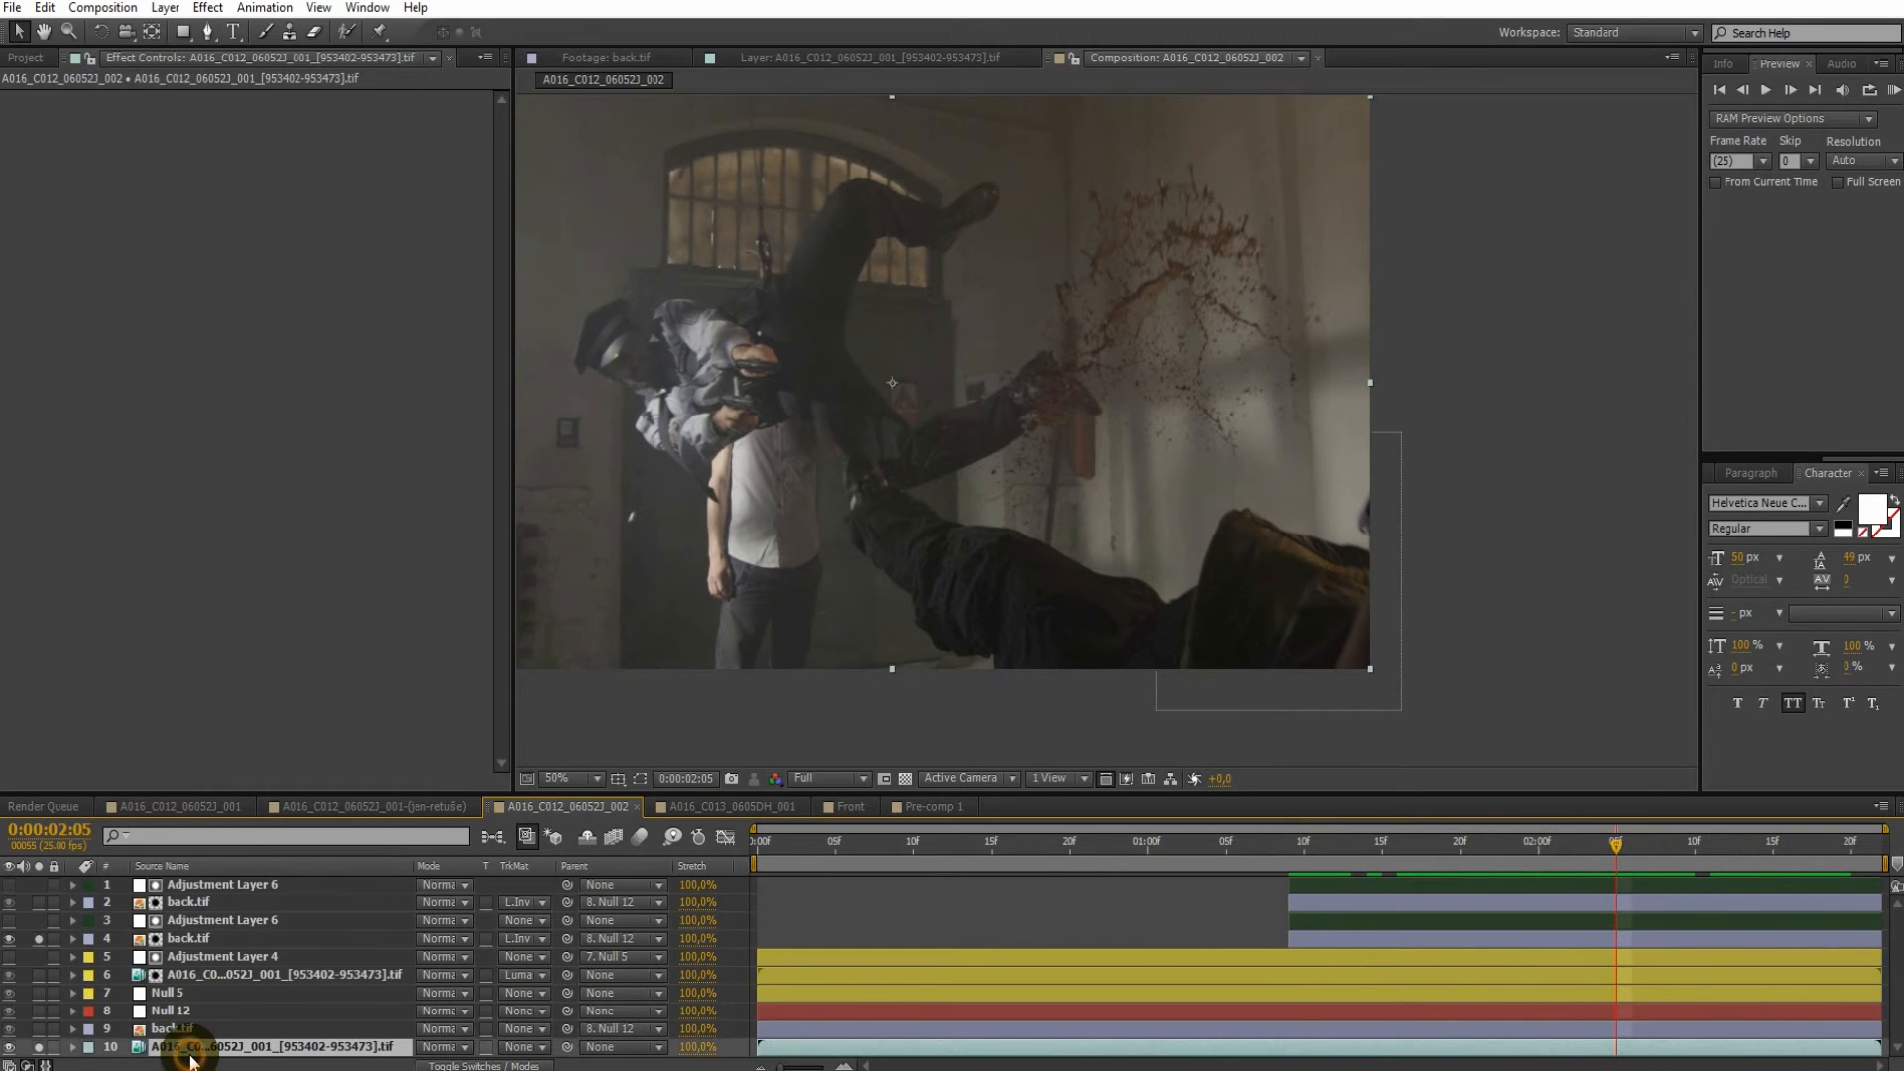
drag(217, 962, 241, 878)
Compare the red, green and blue channels around the blood splatter at 100% to judge which separates it best from the wall
click(775, 779)
click(815, 832)
key(period)
drag(1112, 639, 985, 536)
click(776, 779)
click(816, 858)
click(775, 779)
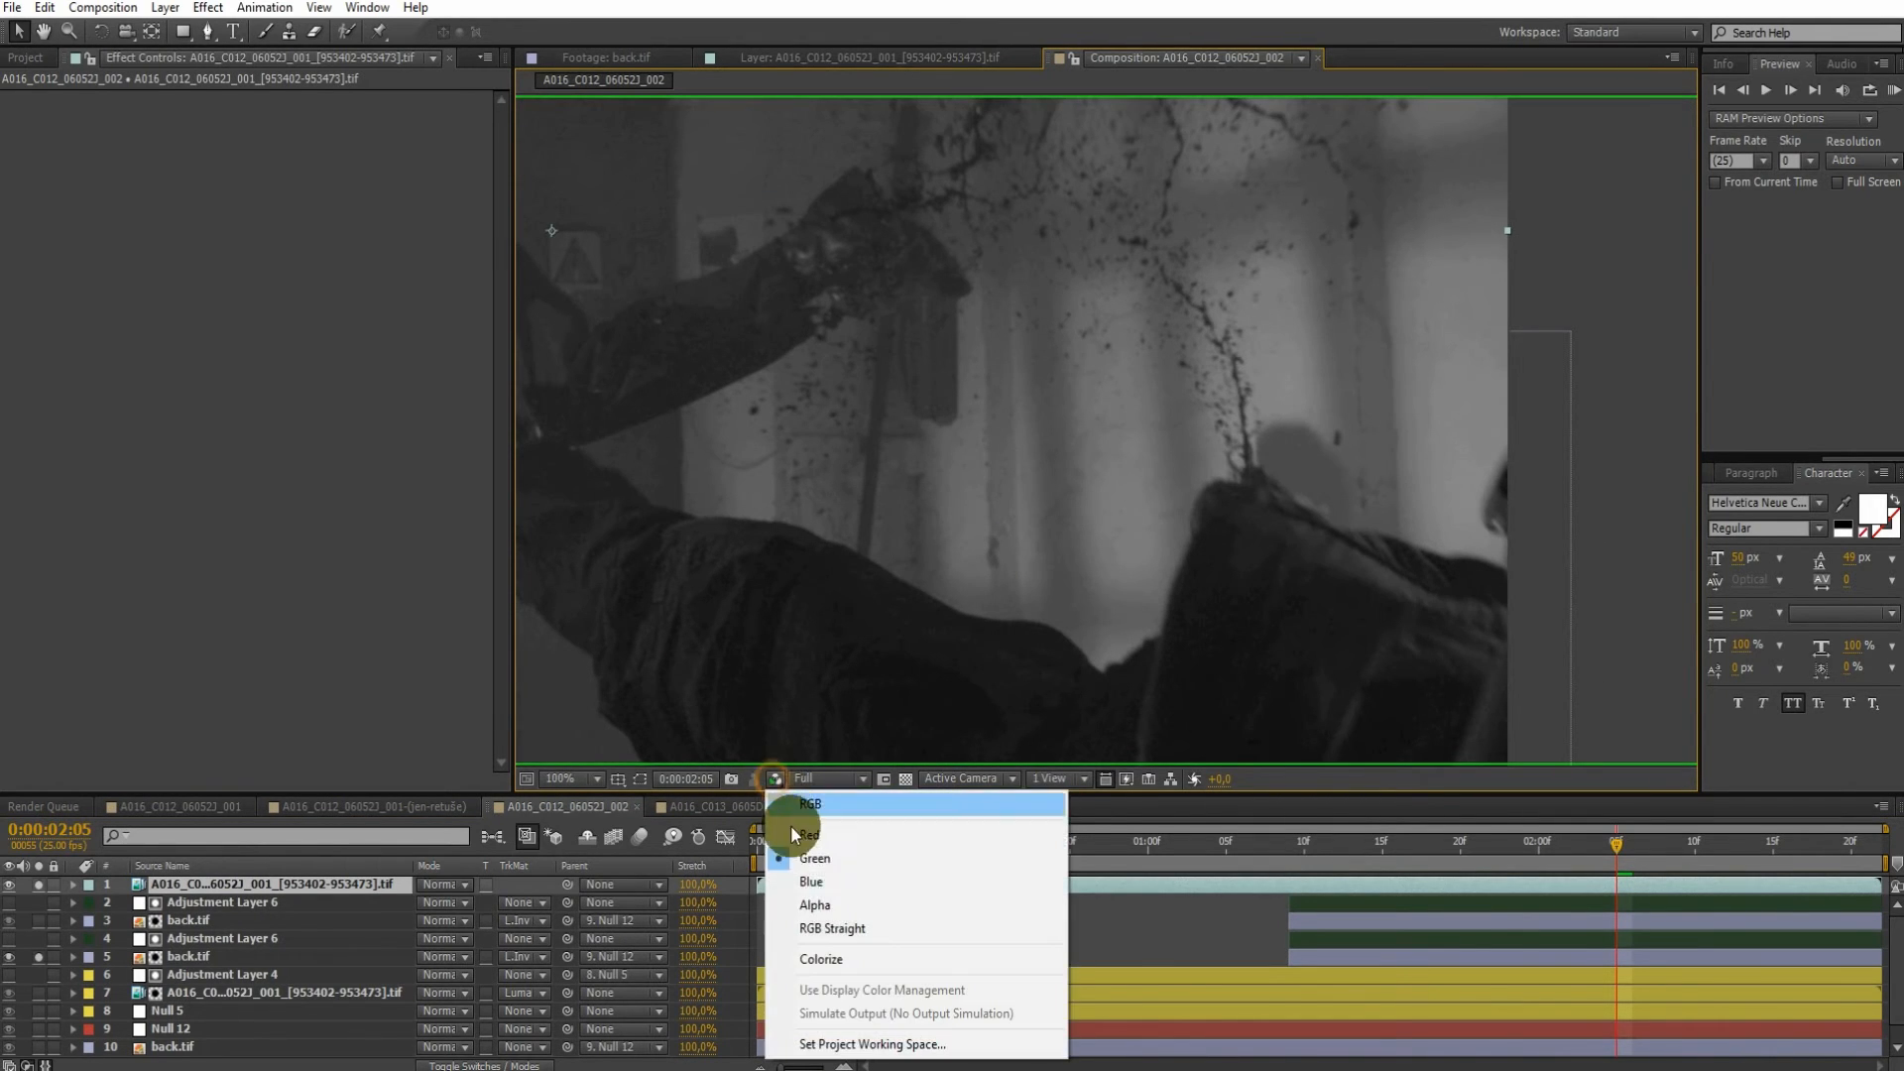
click(811, 882)
click(775, 779)
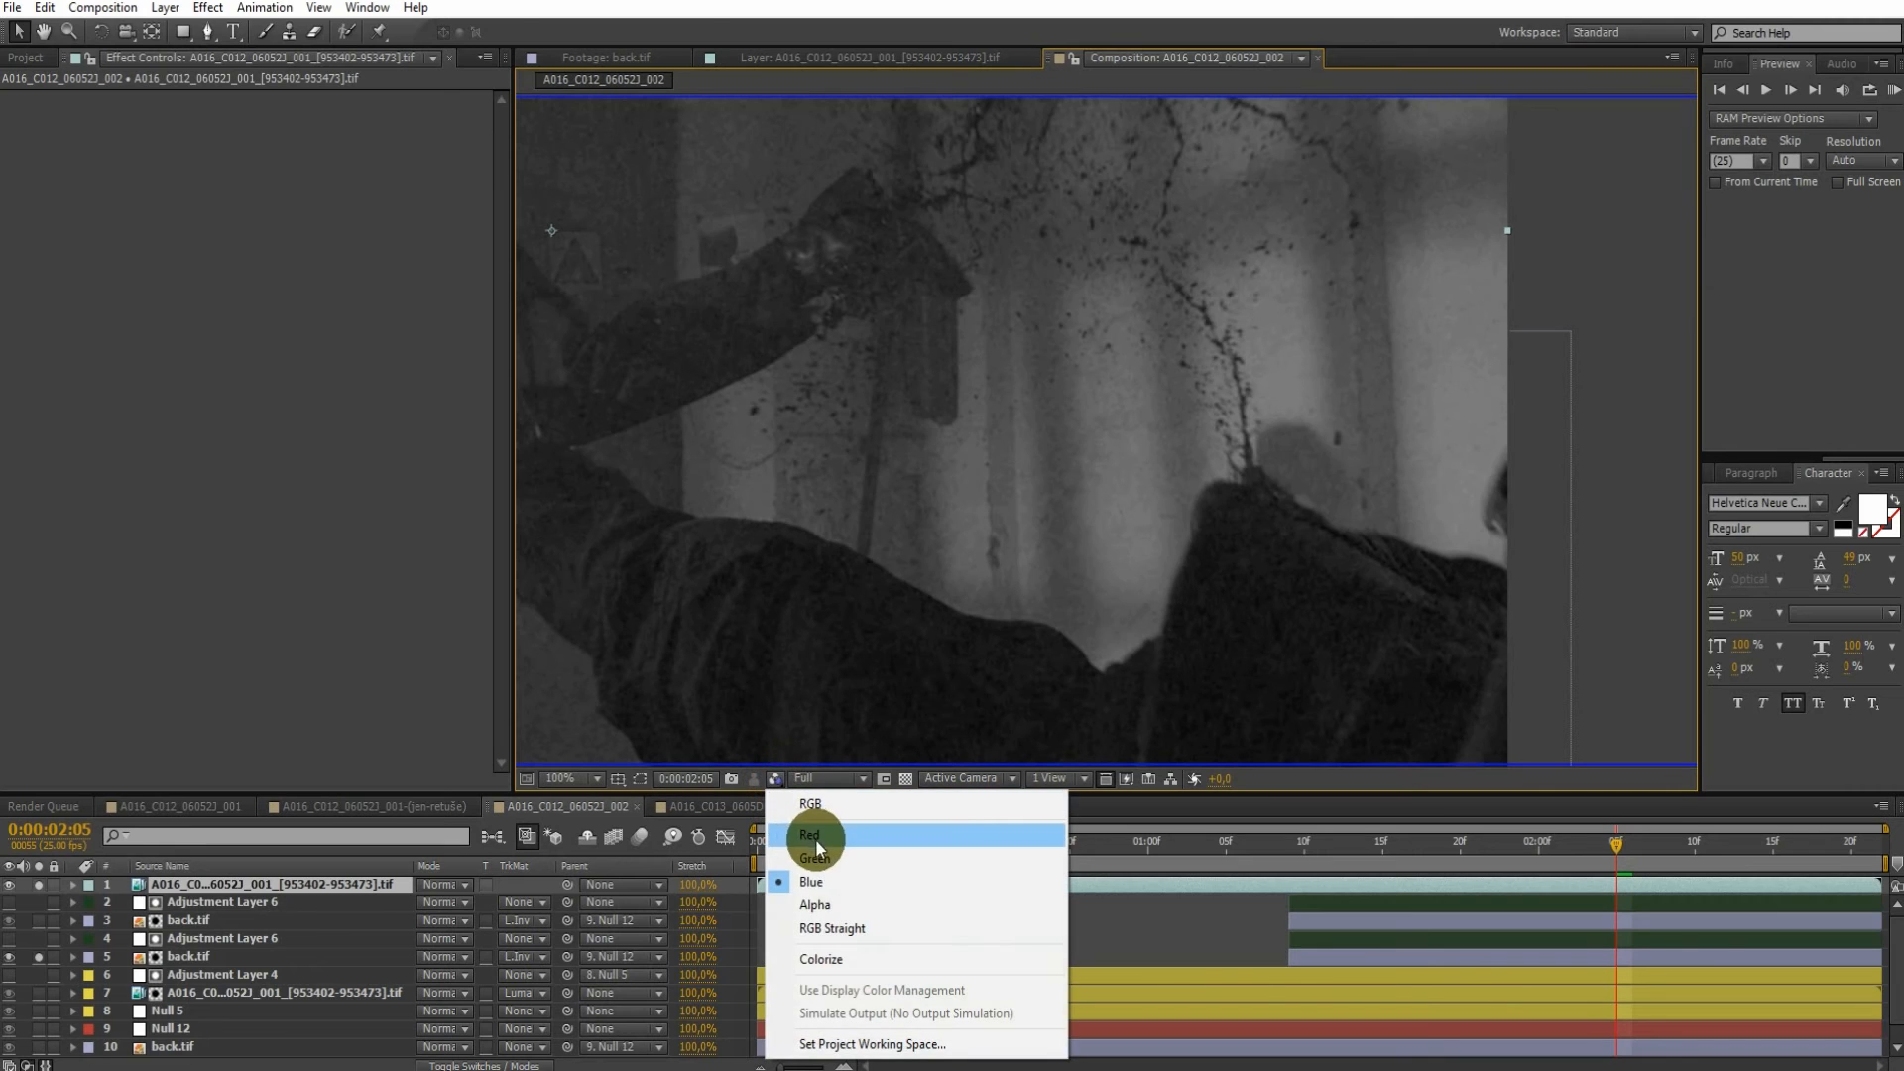
click(816, 858)
click(772, 780)
click(811, 835)
Duplicate the top footage layer, recheck the blood's contrast in the green channel and restore the RGB view
key(ctrl+d)
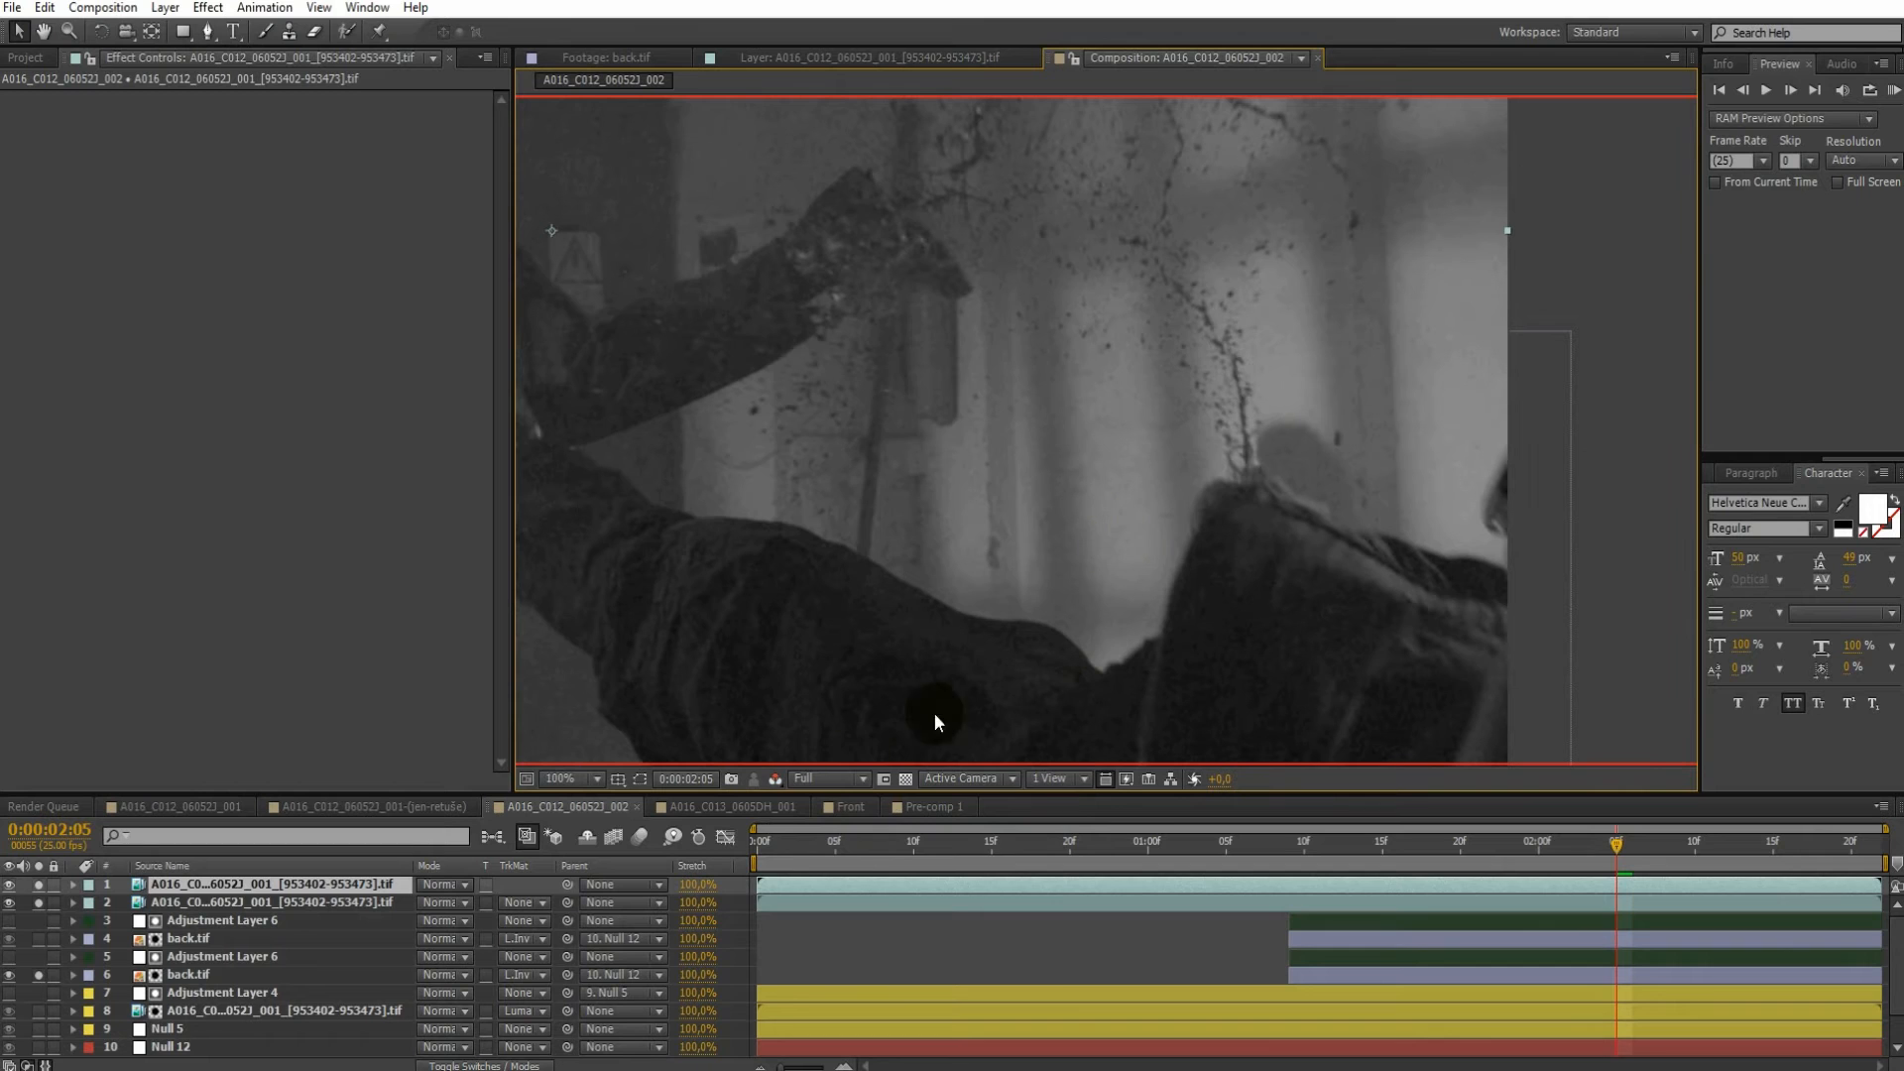
click(776, 779)
click(793, 810)
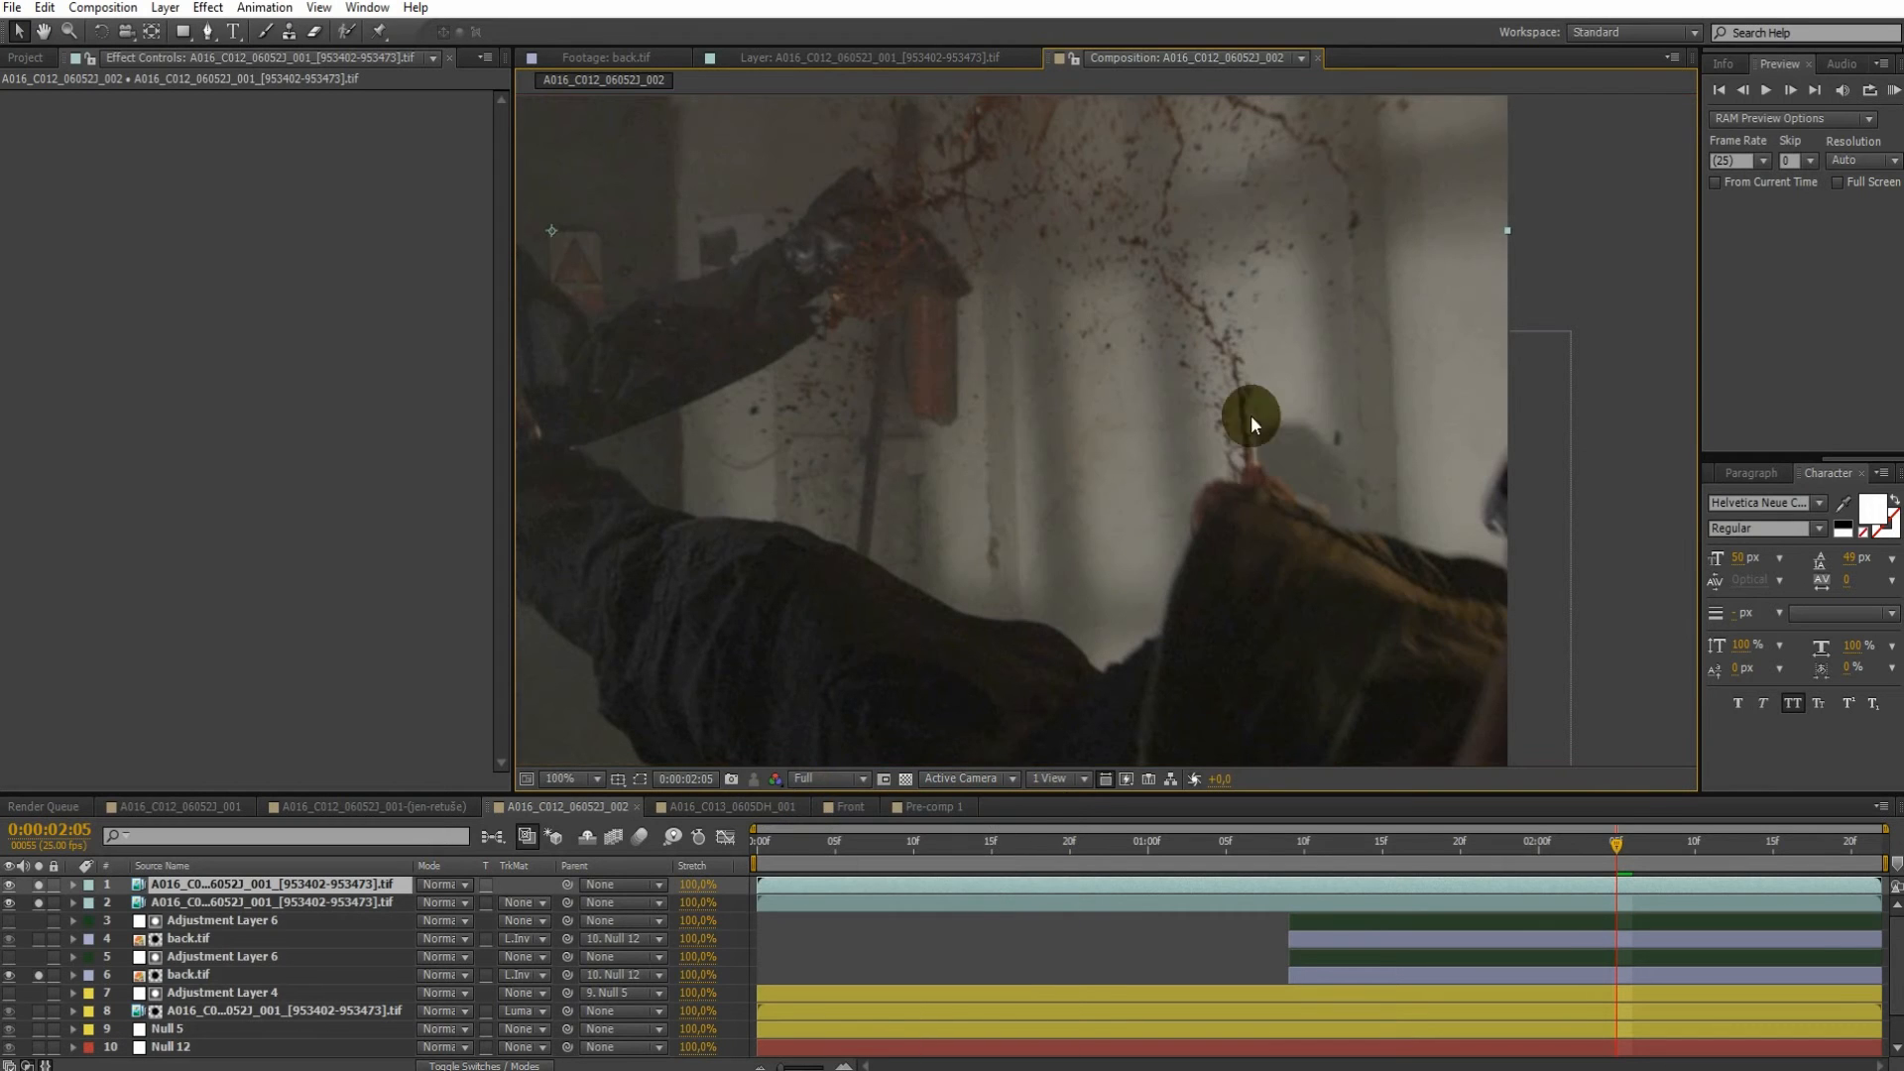
click(774, 780)
click(811, 858)
scroll(1092, 562, up, 1)
drag(1092, 563, 1140, 519)
scroll(1140, 518, down, 1)
click(776, 779)
click(814, 811)
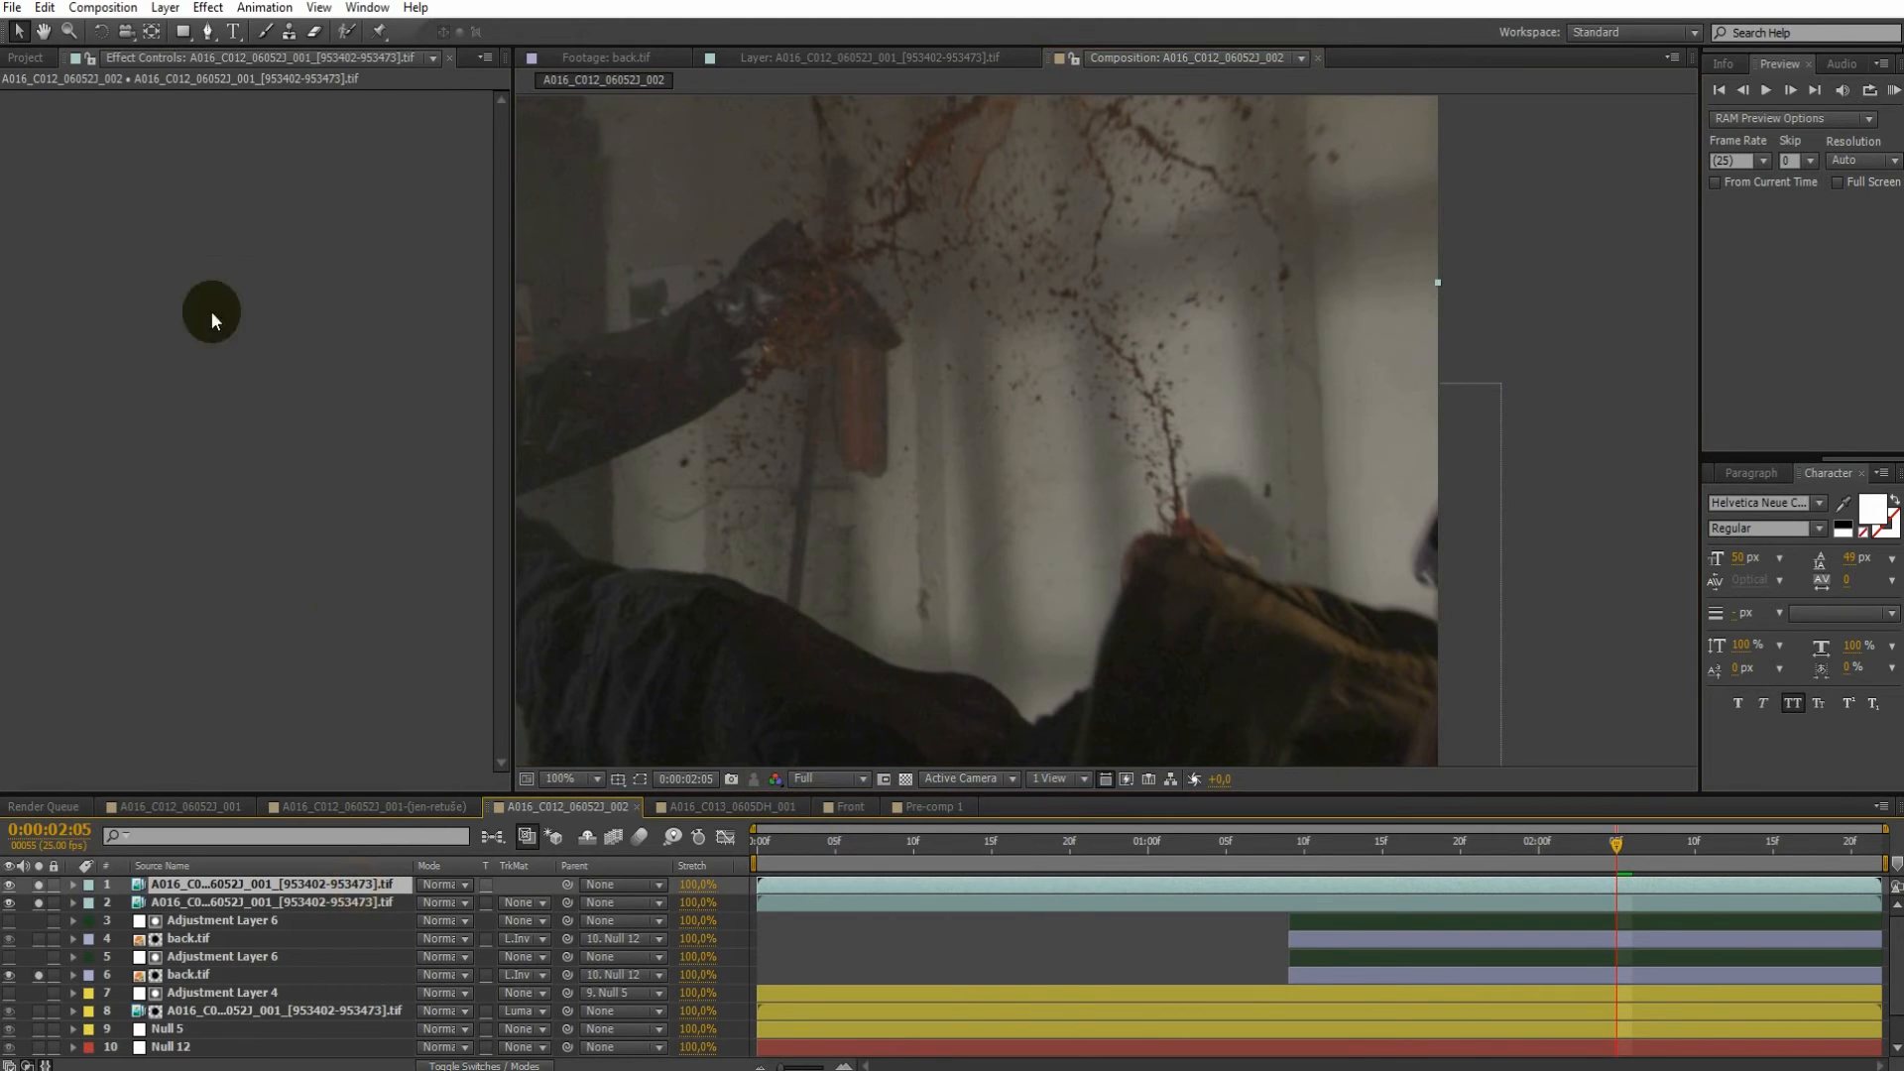
Apply the Colorama effect to the top footage copy and have its input phase taken from Green
click(208, 9)
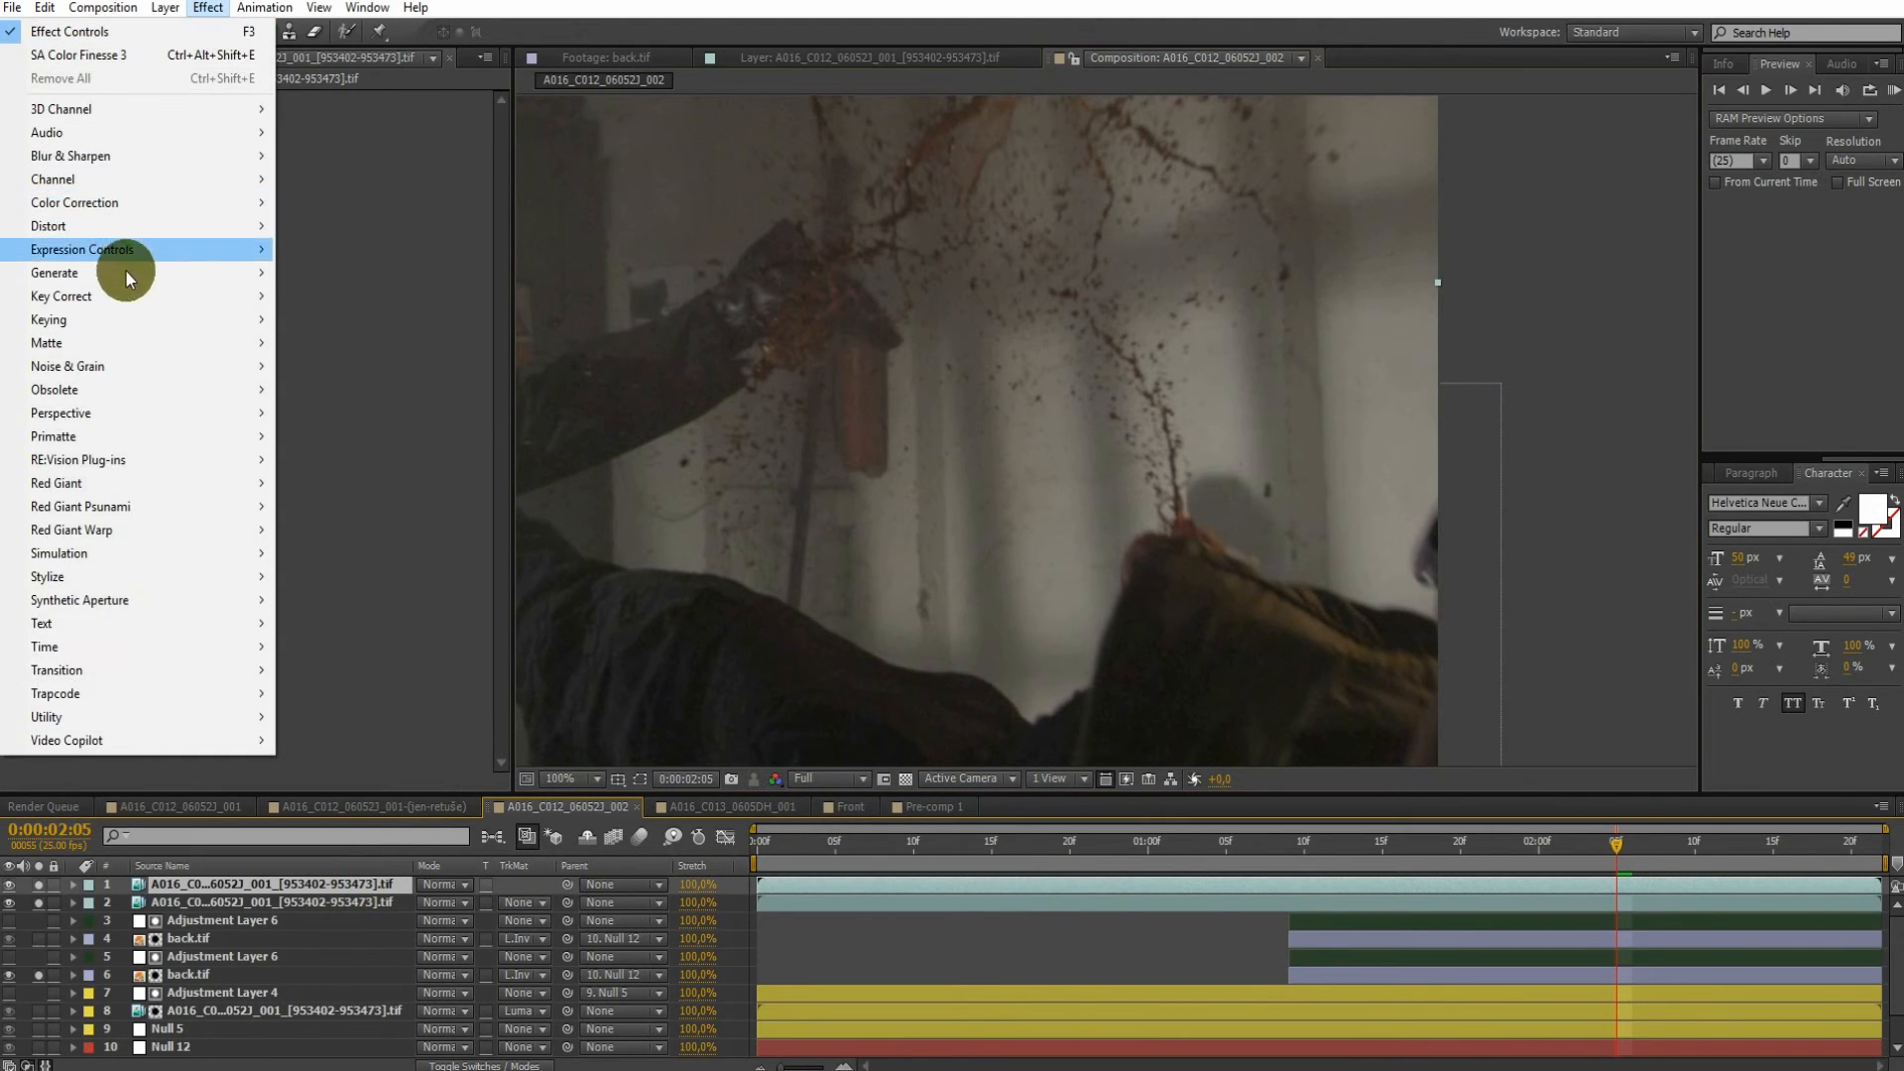
mouse_move(199, 204)
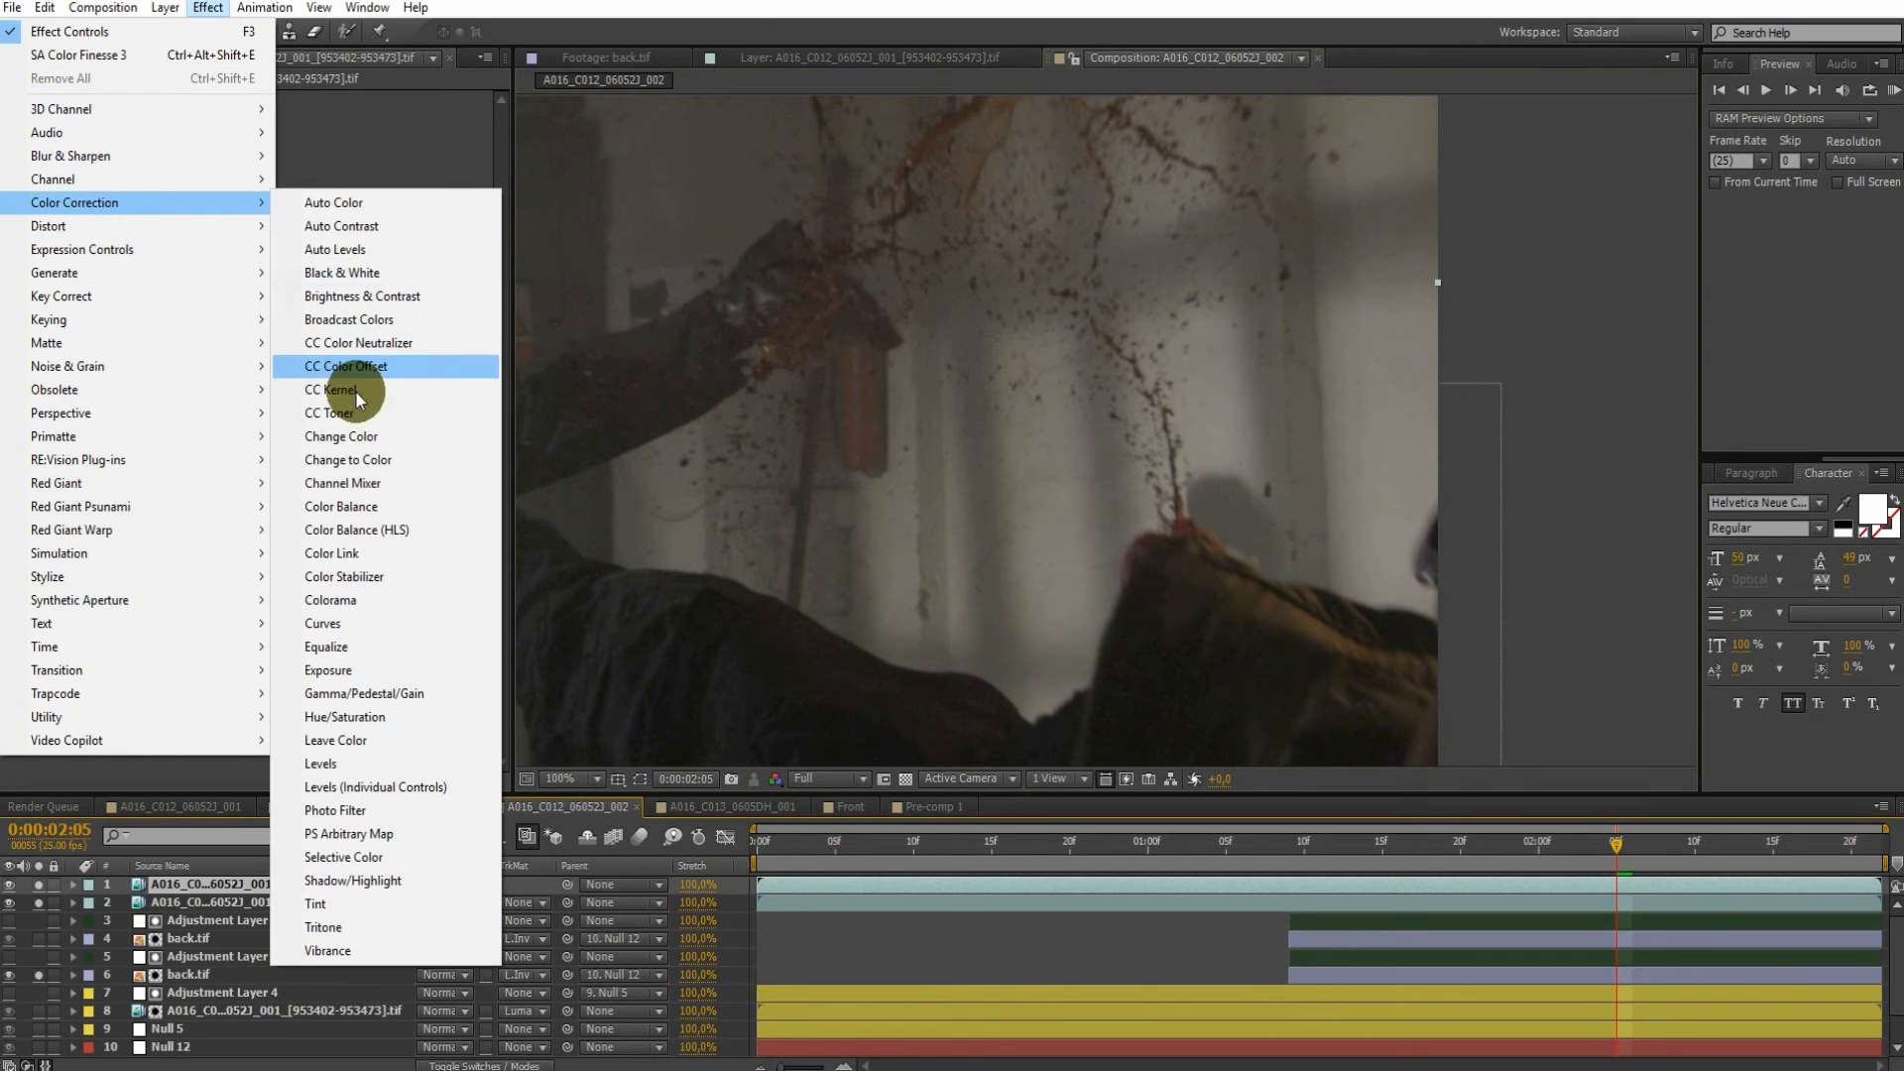
click(390, 597)
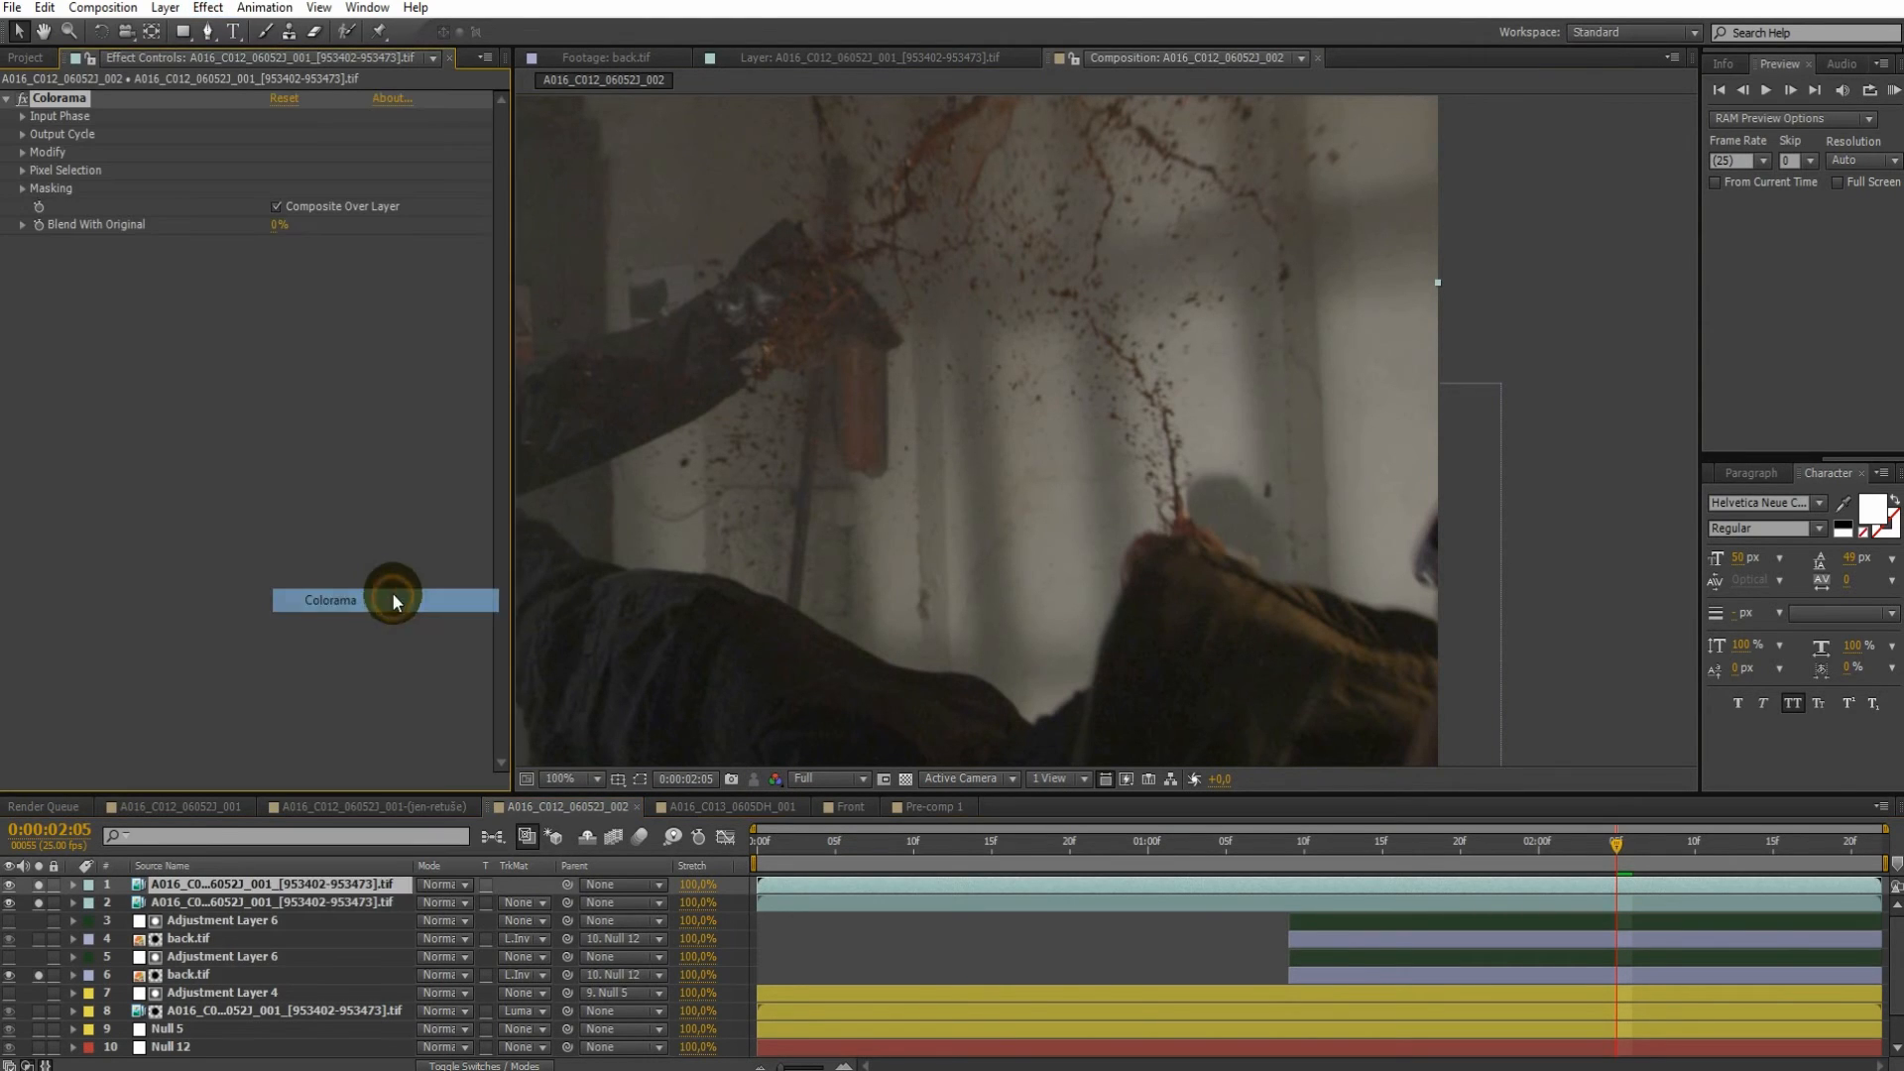
click(23, 117)
click(348, 154)
click(343, 208)
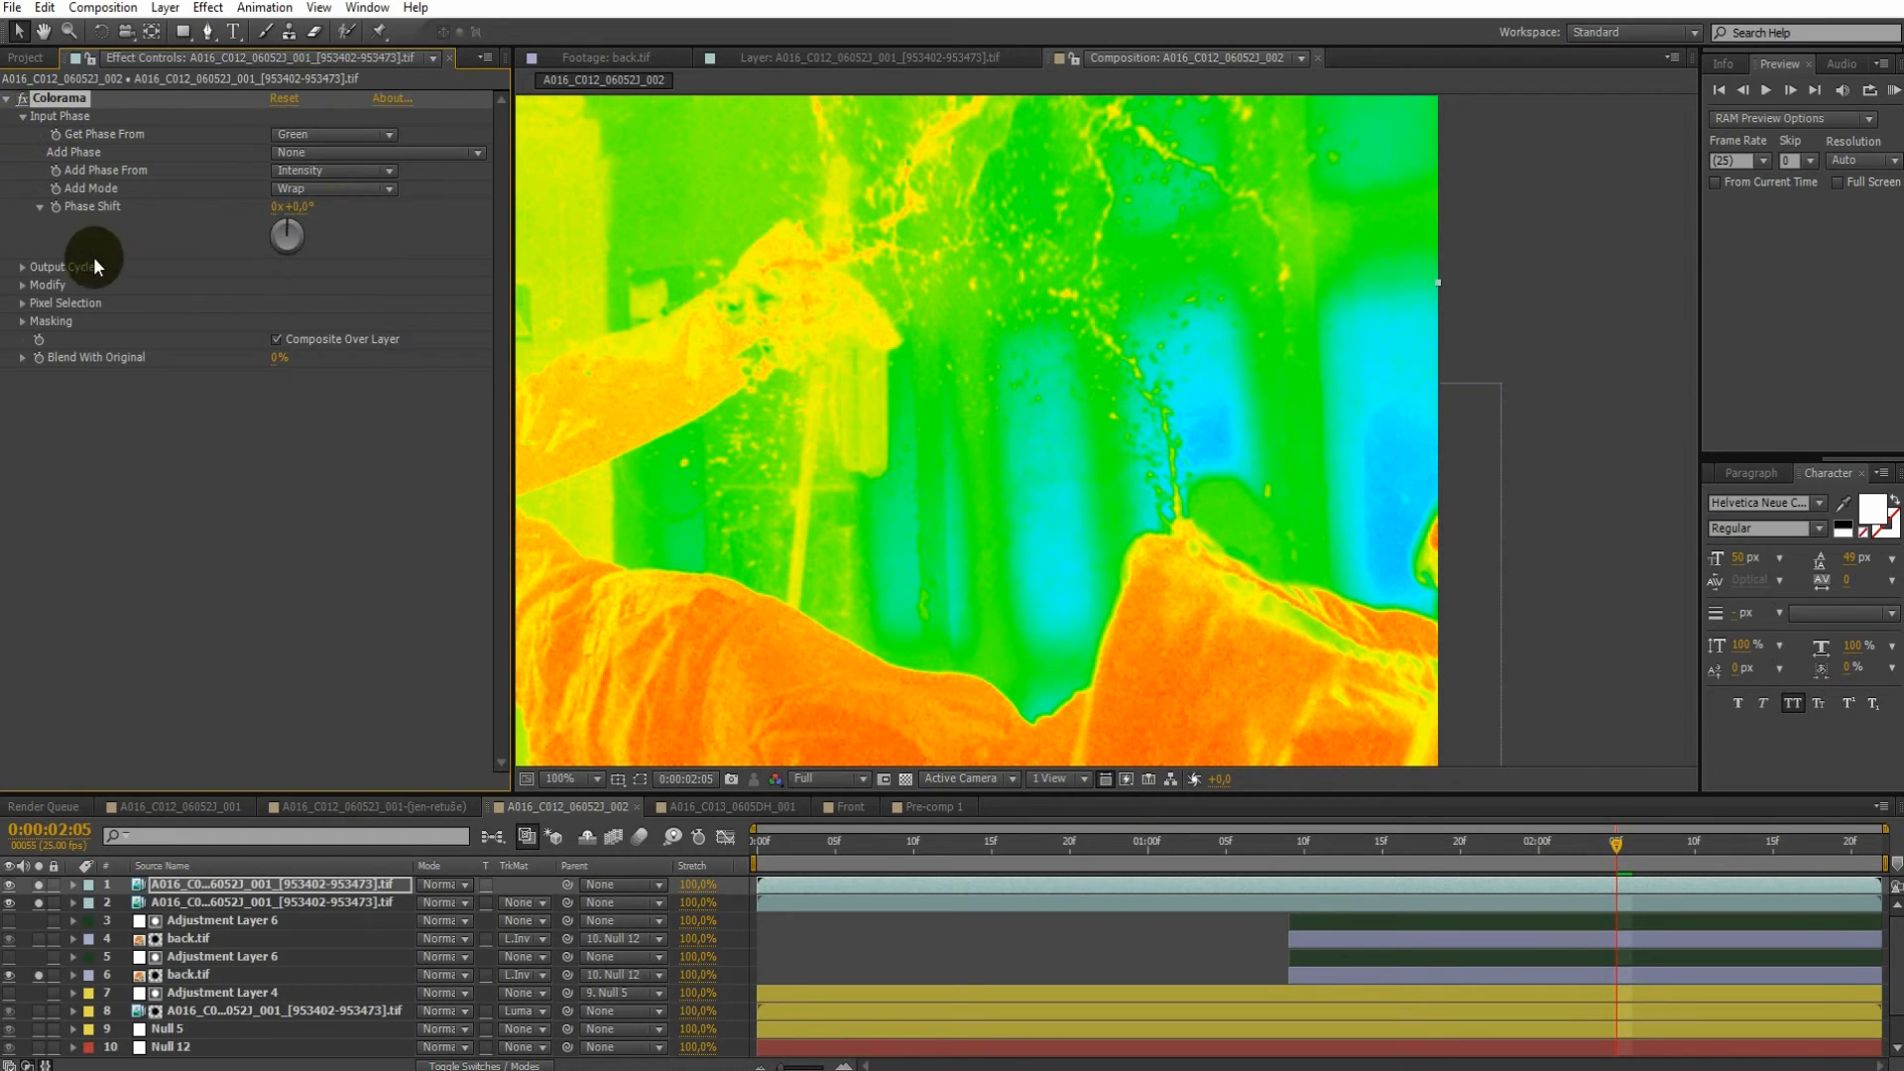
Set Colorama's output cycle to the Negative preset palette and add one black and one white colour stop to the wheel
click(22, 267)
click(294, 284)
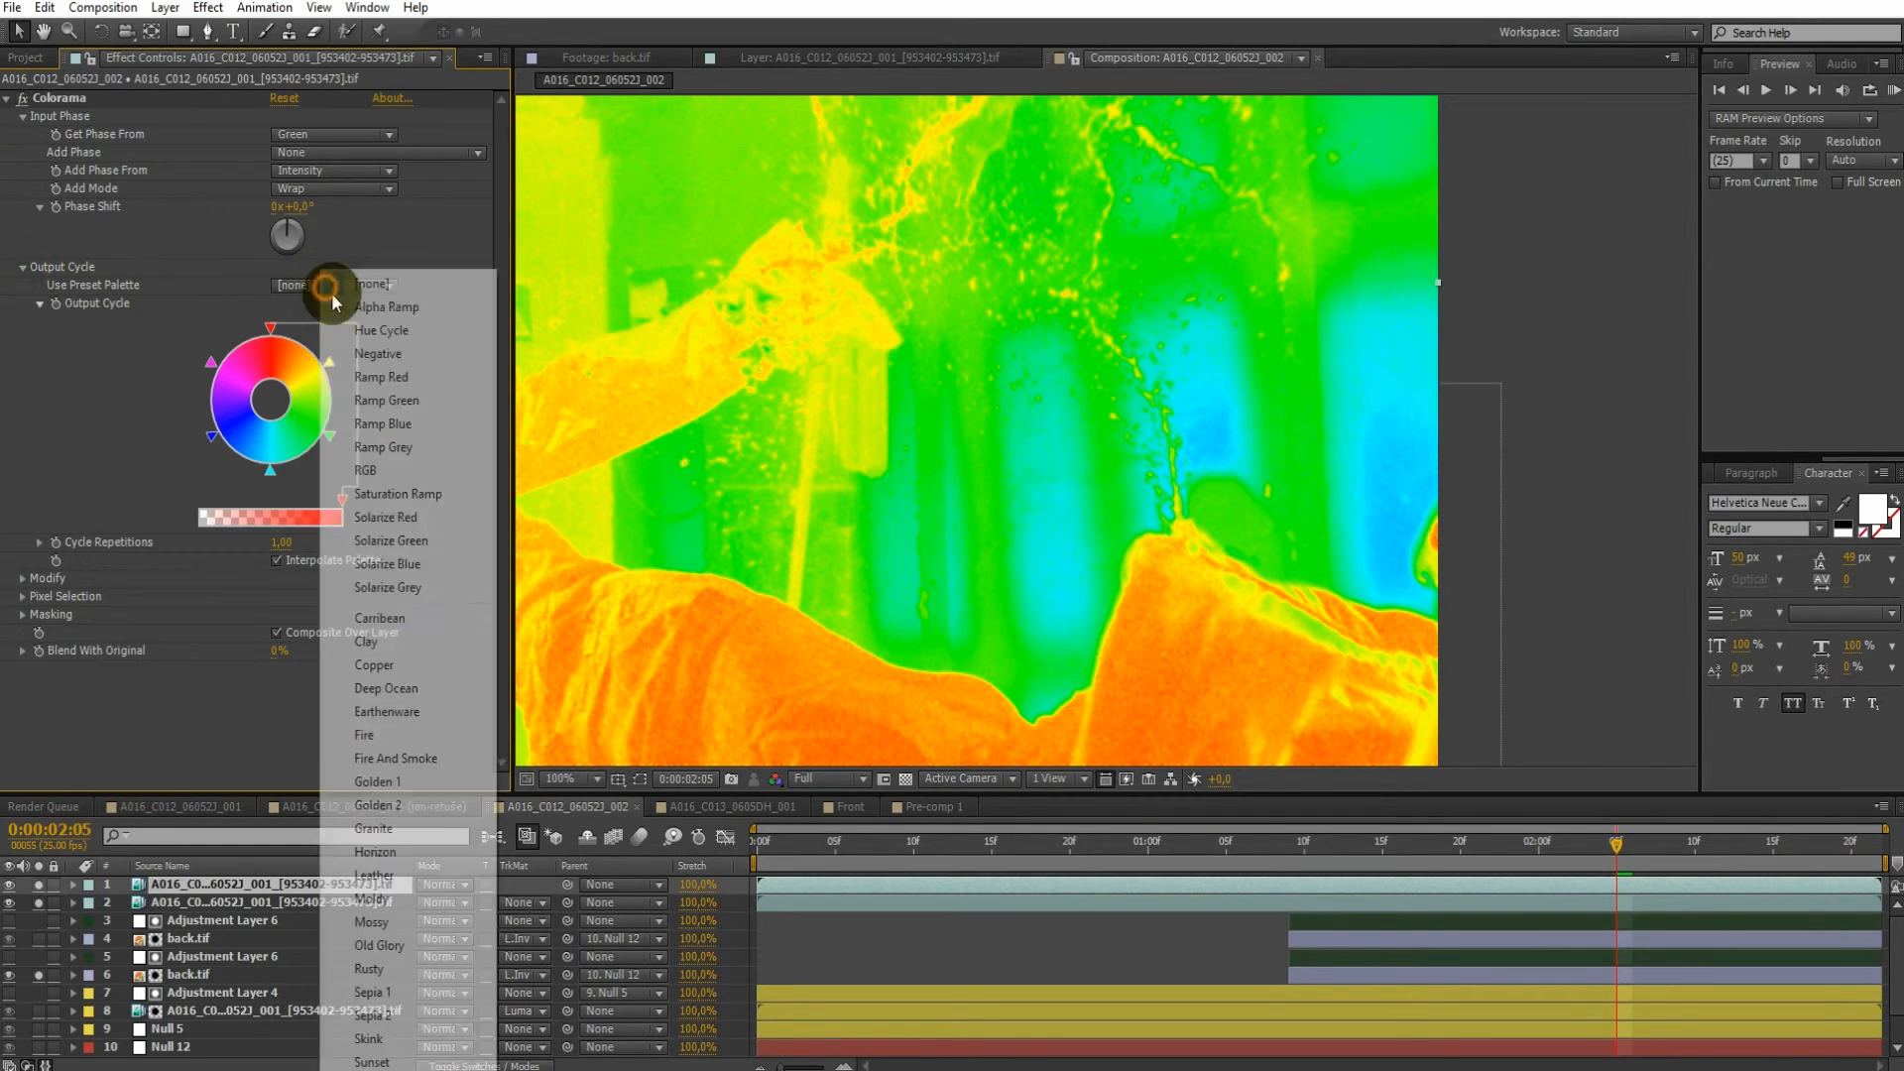
click(415, 357)
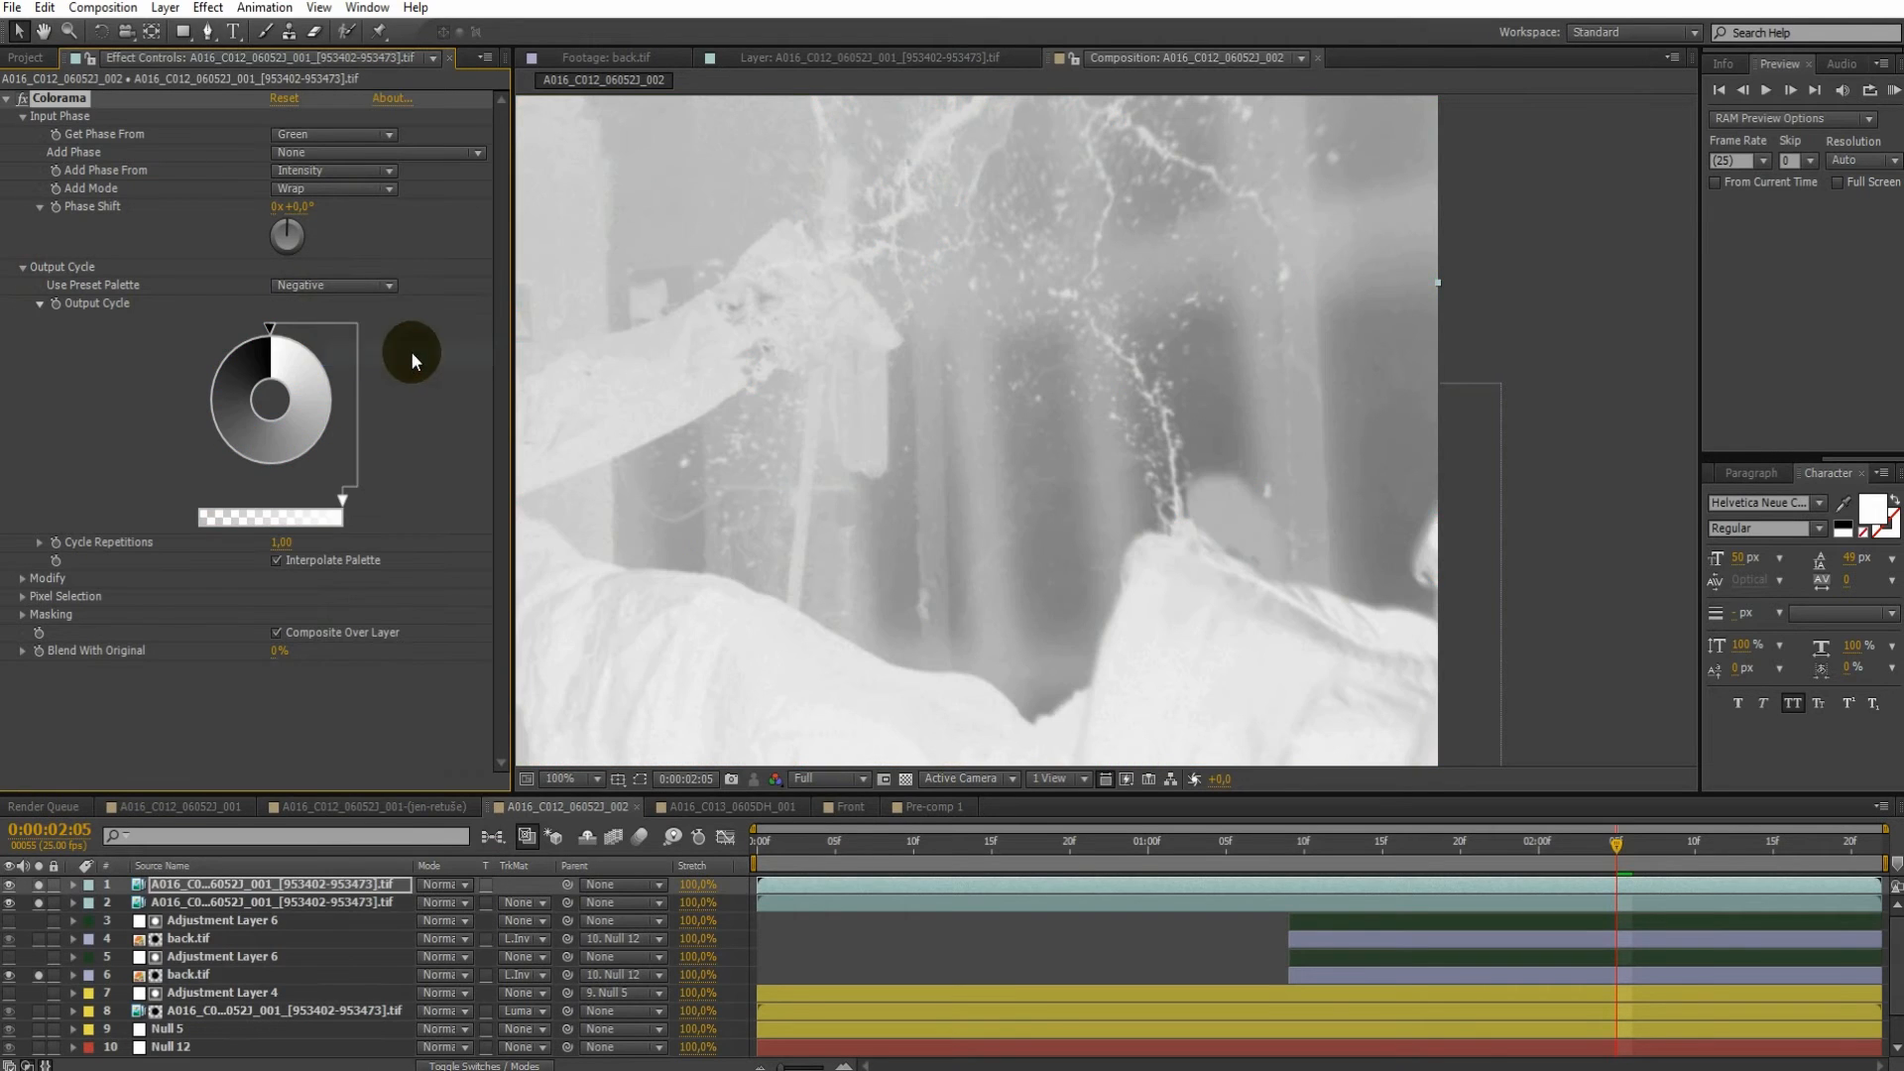
click(228, 349)
click(21, 258)
click(39, 342)
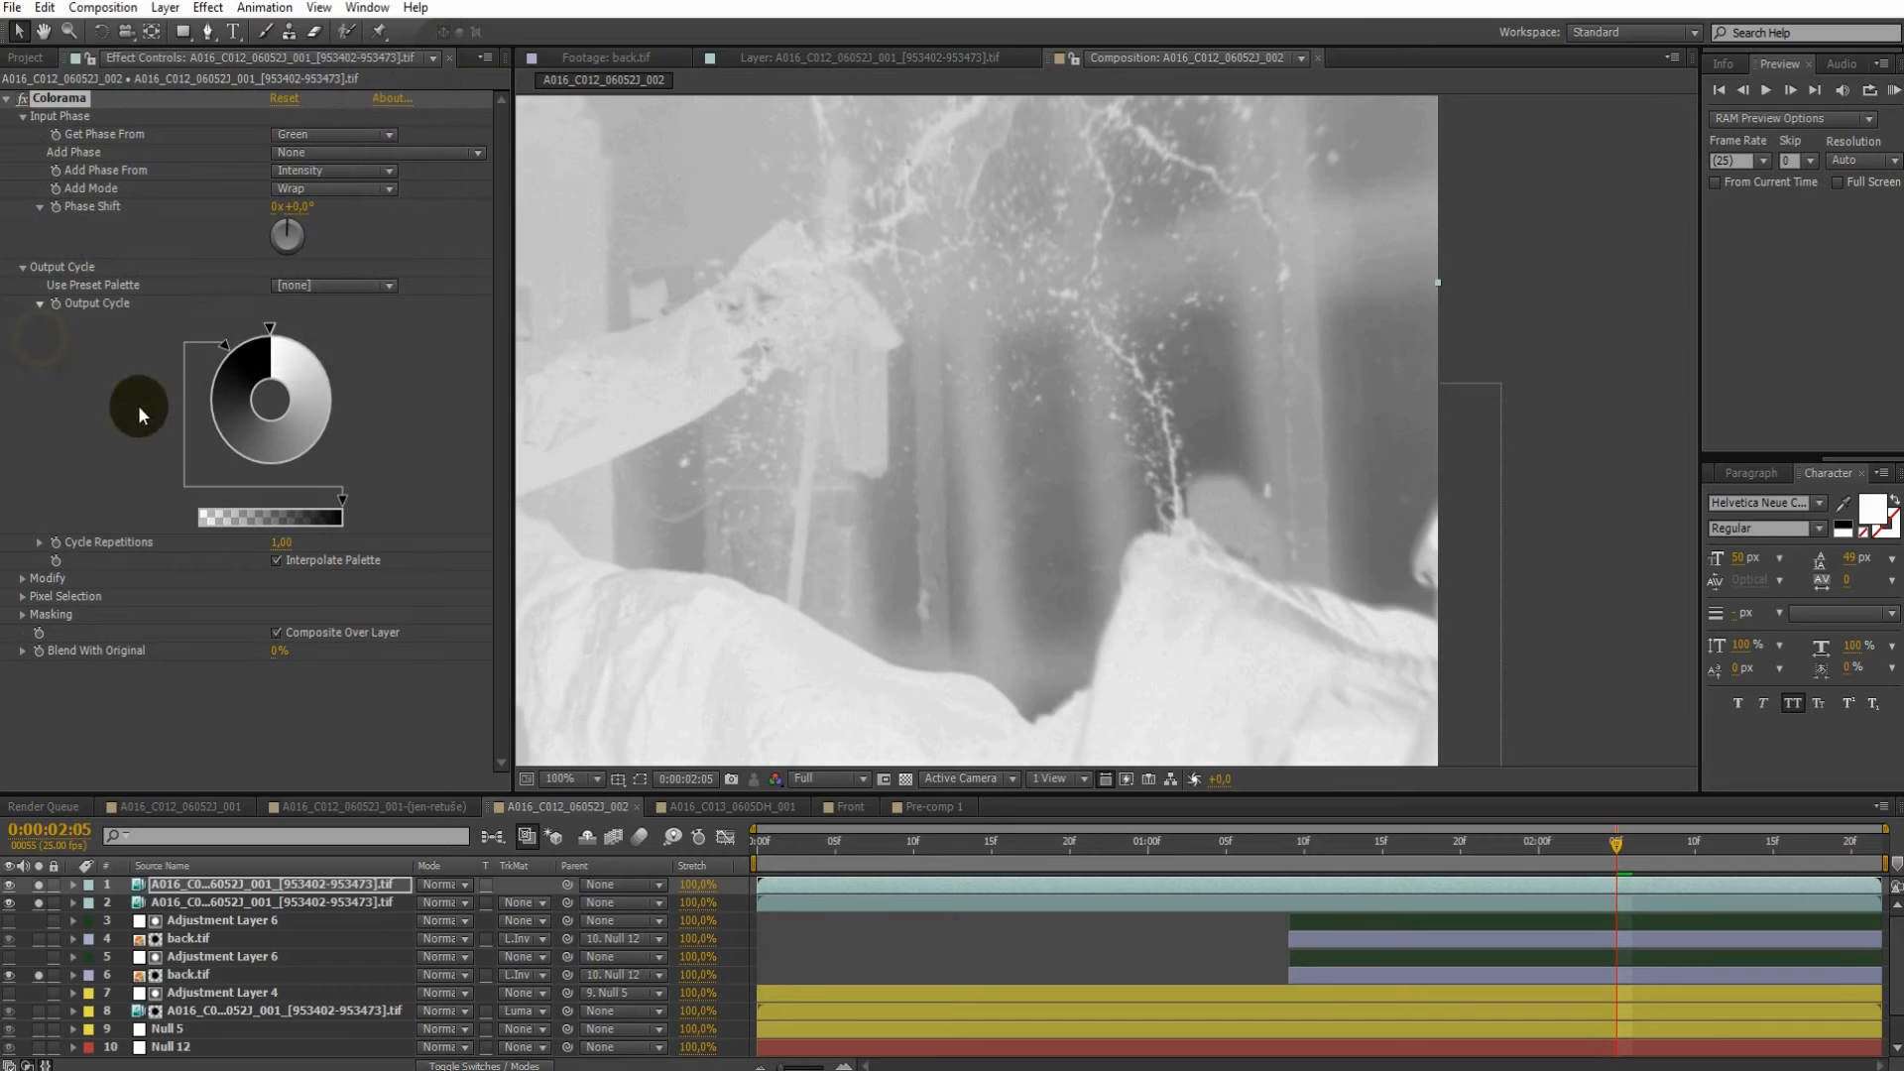
click(323, 353)
click(34, 289)
click(43, 341)
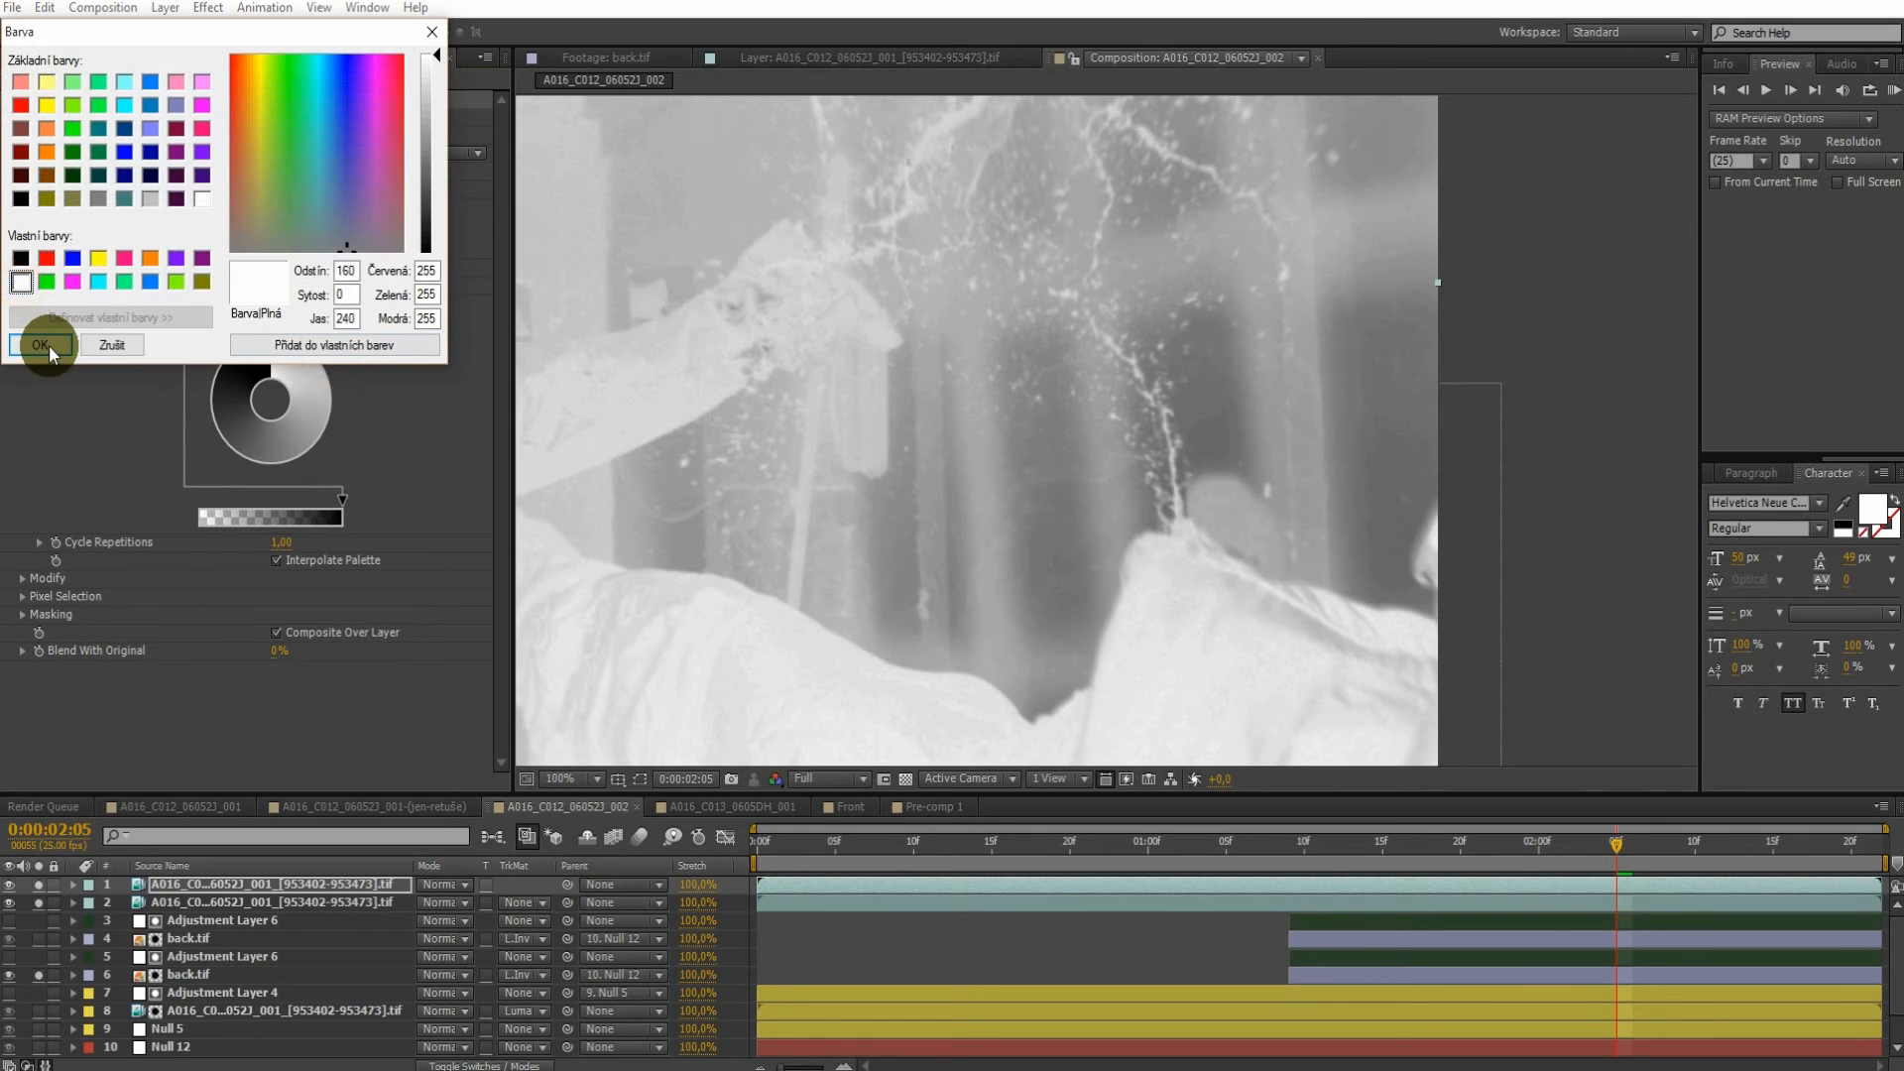
Adjust the added black and white stops so the blood stays bright against a darkened wall, fine-tuning them at 0:00:02:11
mouse_move(215, 356)
mouse_down()
mouse_move(213, 427)
mouse_move(288, 472)
mouse_up()
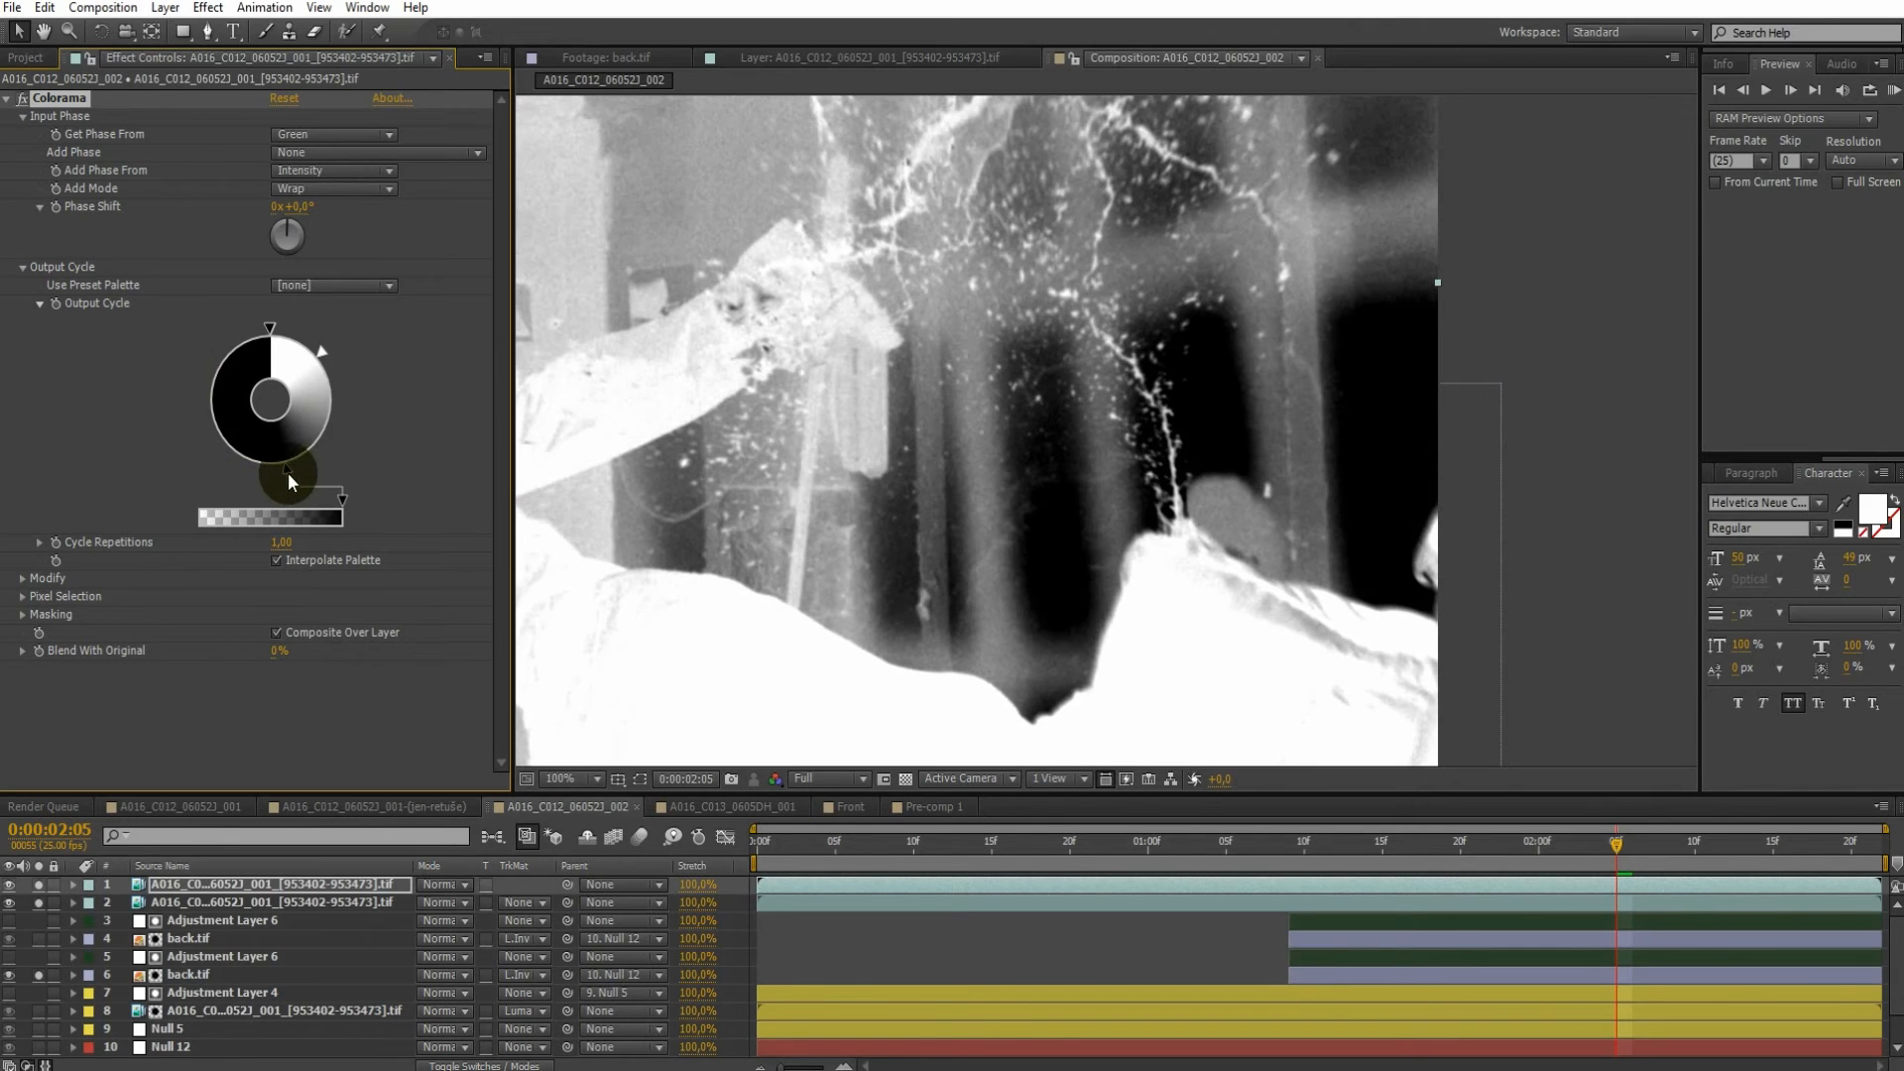
mouse_move(322, 354)
mouse_down()
mouse_move(324, 371)
mouse_move(325, 355)
mouse_up()
scroll(1047, 544, down, 2)
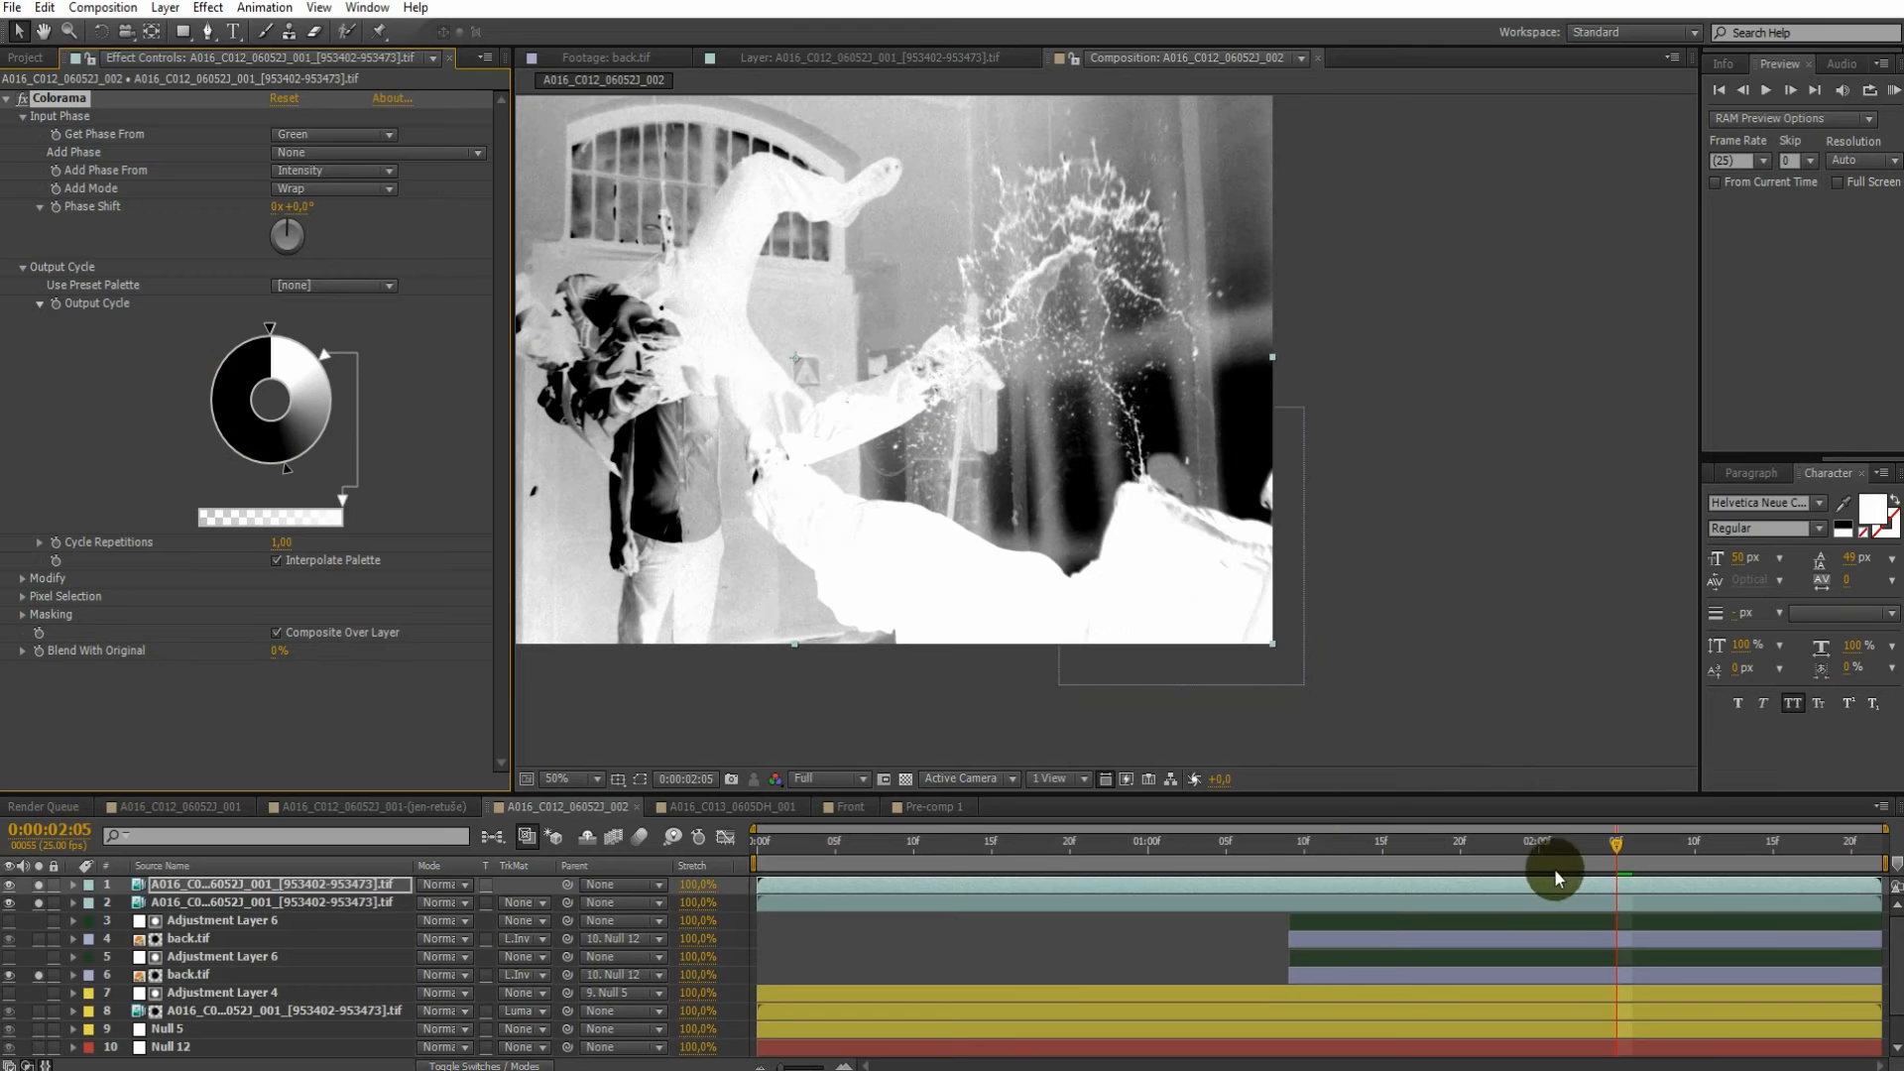
drag(1559, 858, 1711, 871)
drag(288, 464, 296, 467)
mouse_move(324, 353)
mouse_down()
mouse_move(324, 373)
mouse_move(319, 338)
mouse_up()
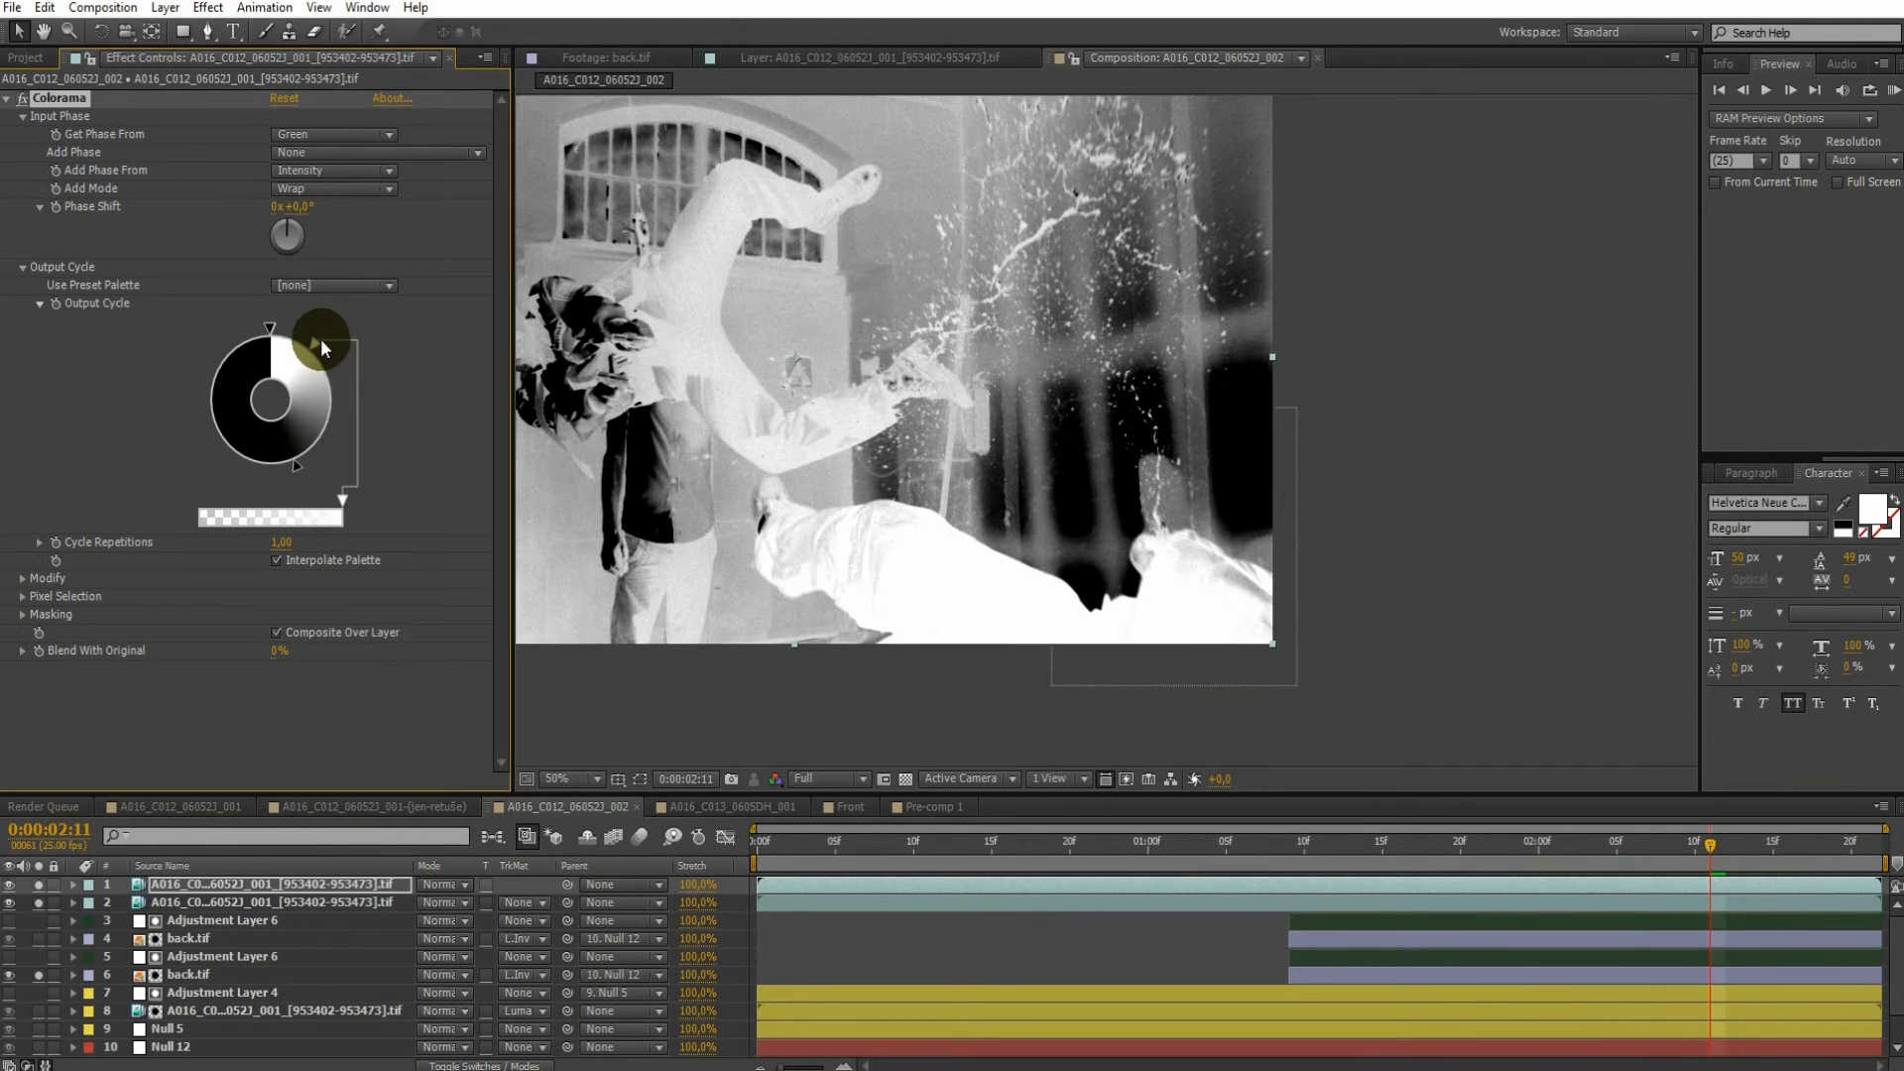
Set the second footage layer's track matte to Luma Matte, using the Colorama copy above it
shift+click(301, 902)
click(301, 905)
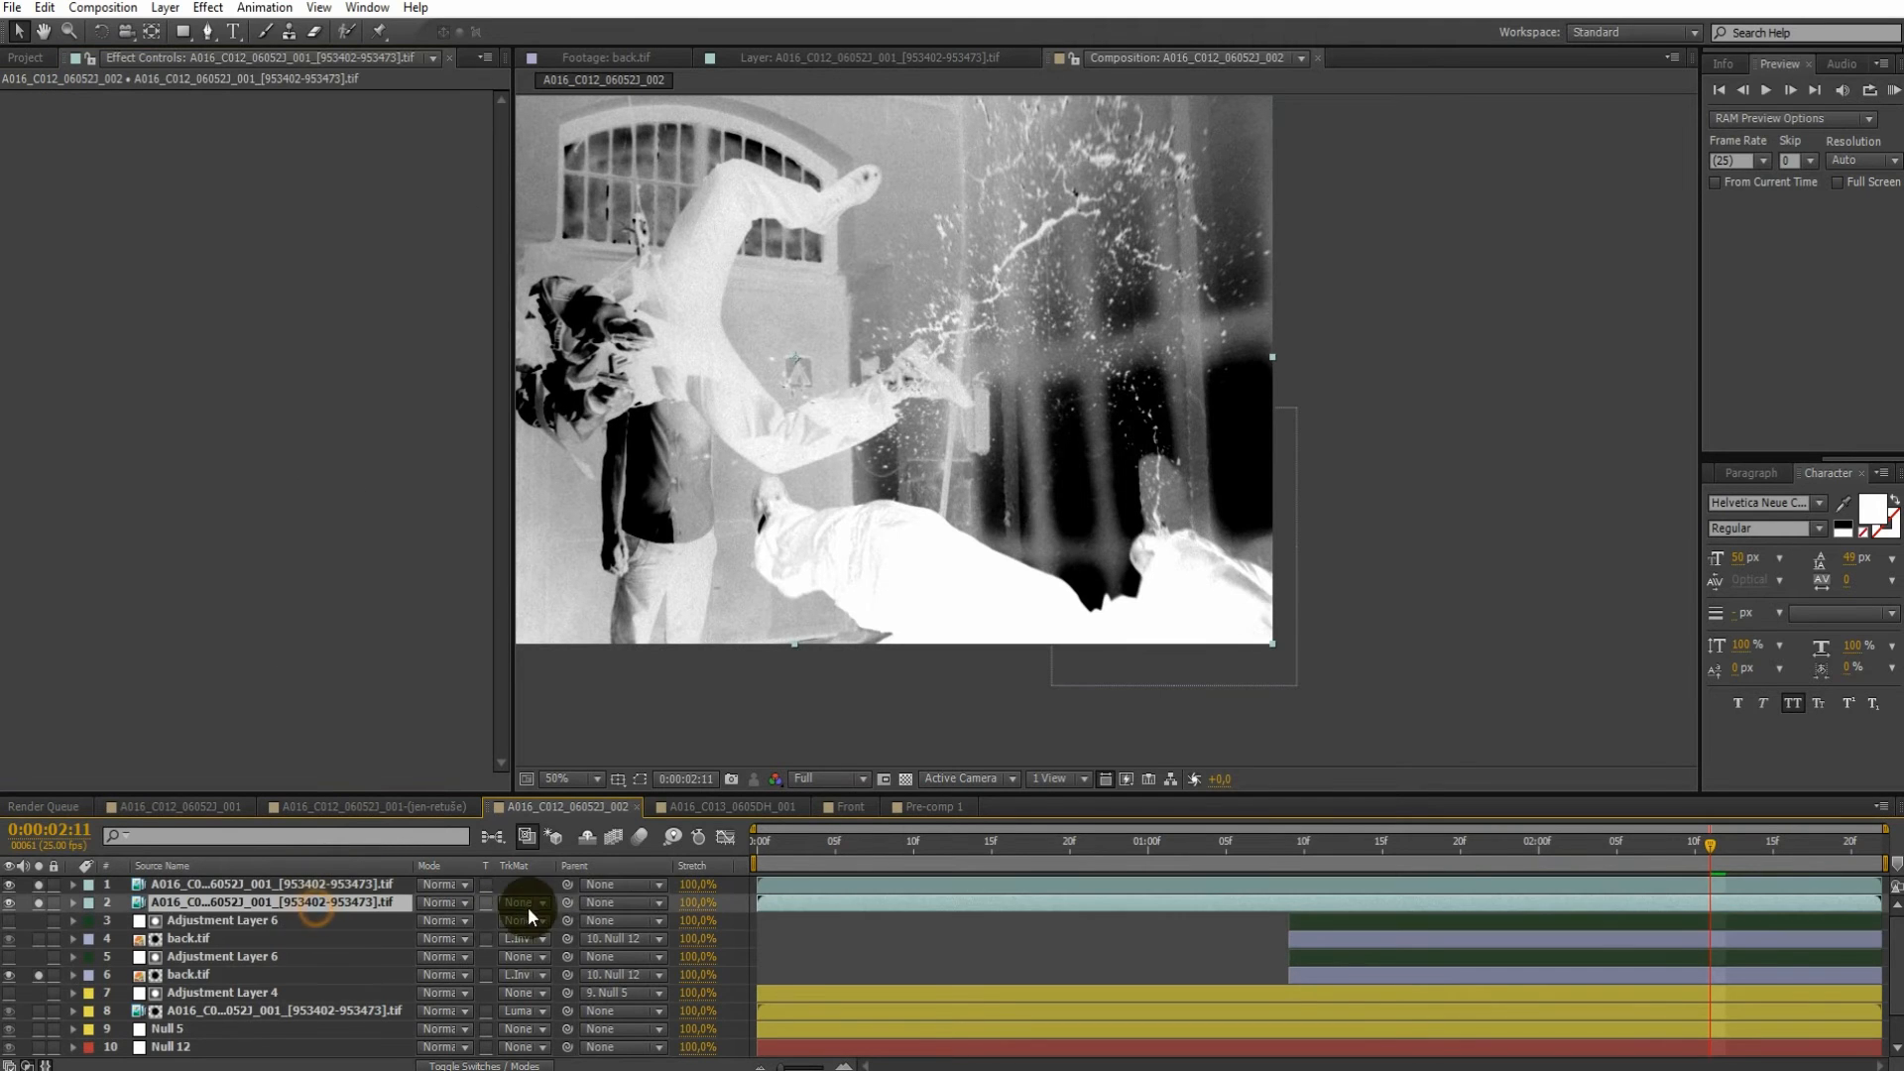
click(521, 902)
click(586, 1002)
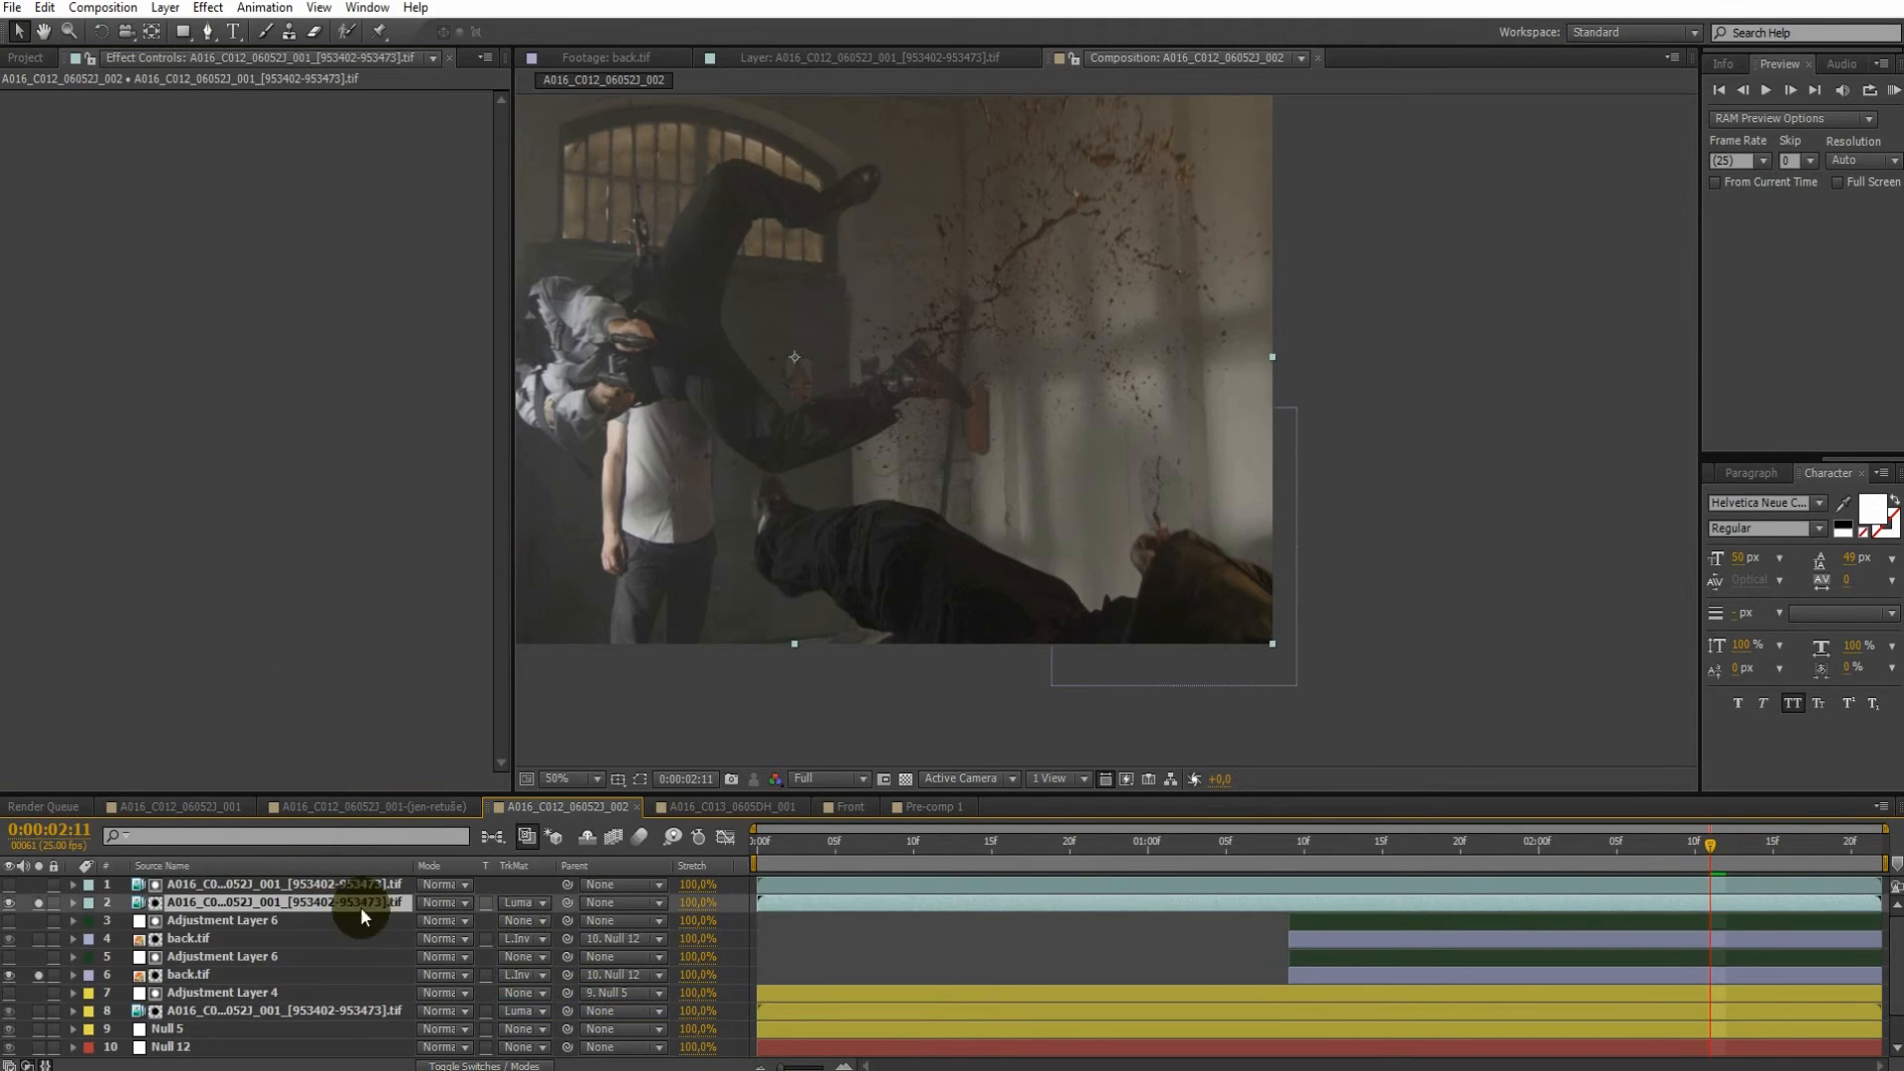
Examine the luma-matted blood footage without the soloed bottom footage layer, keeping Luma Matte and restoring that layer's solo
scroll(149, 953, down, 1)
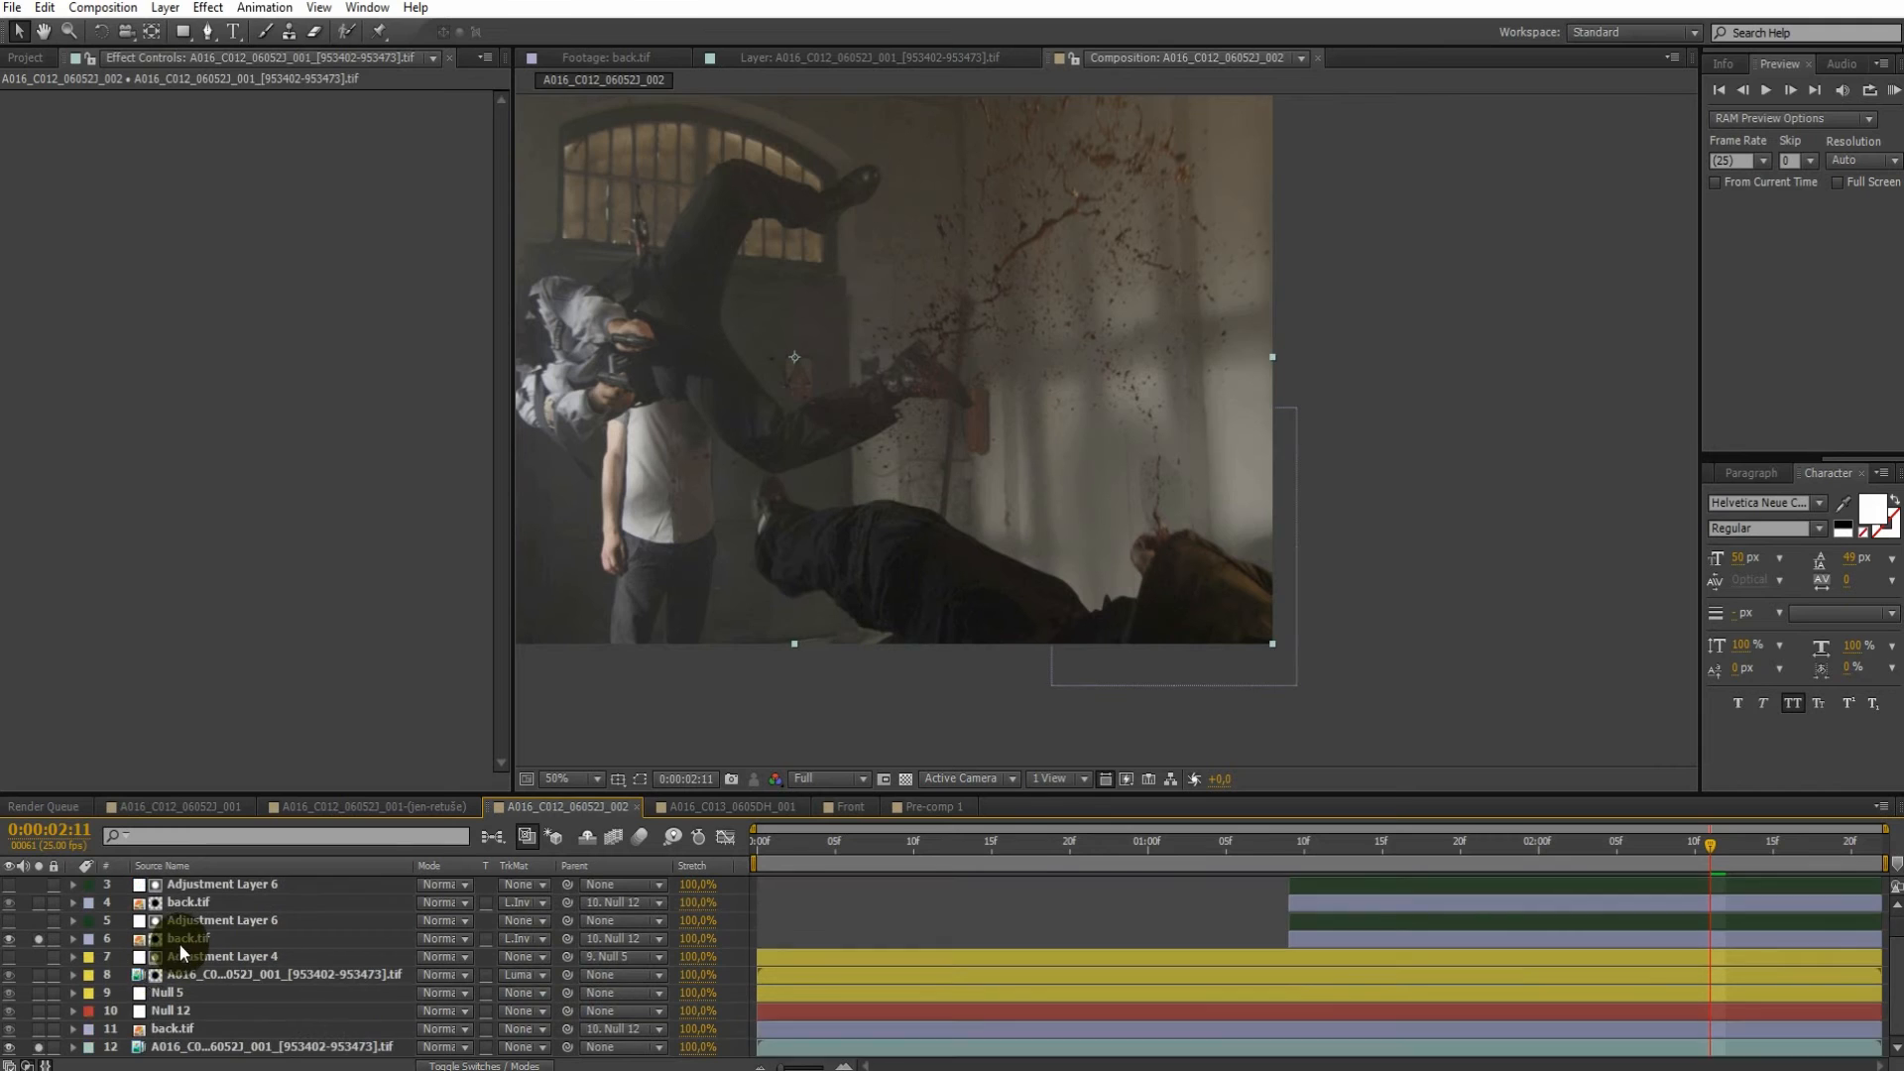
click(36, 1047)
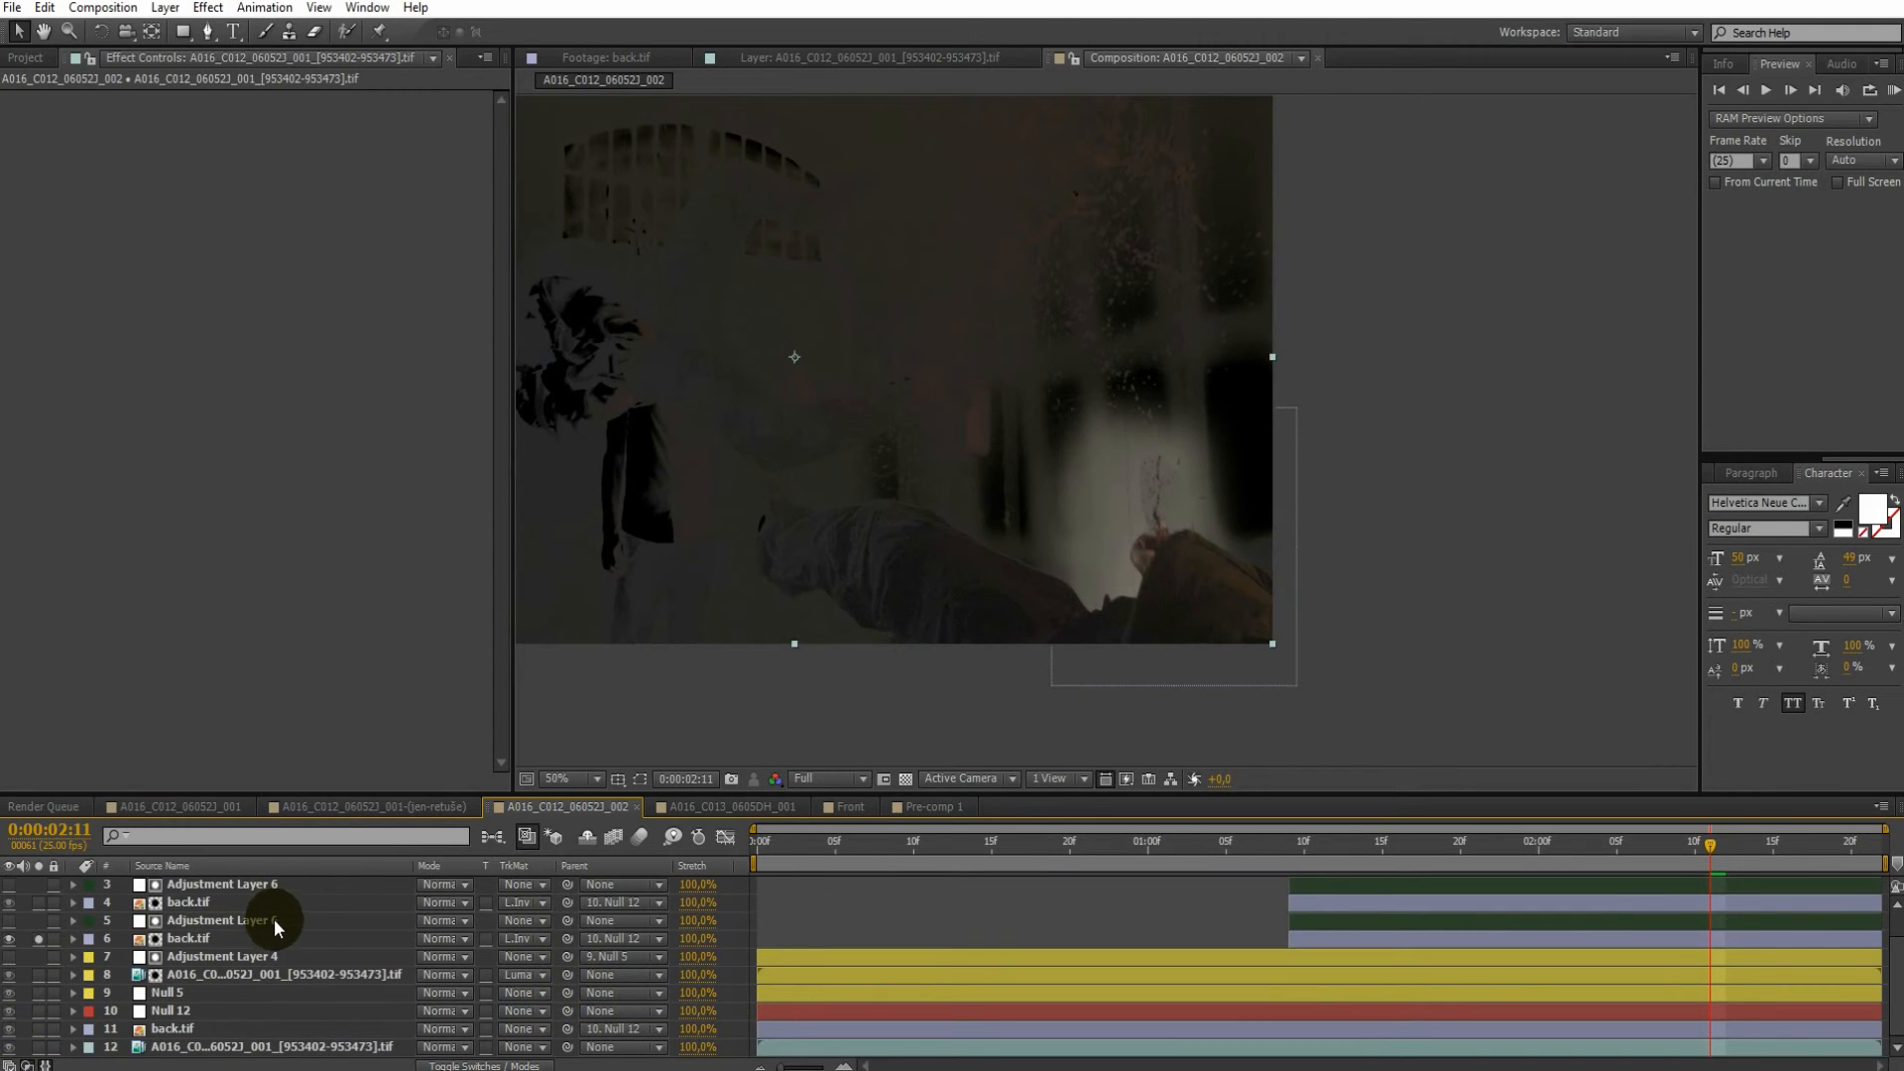
scroll(287, 913, up, 1)
click(526, 901)
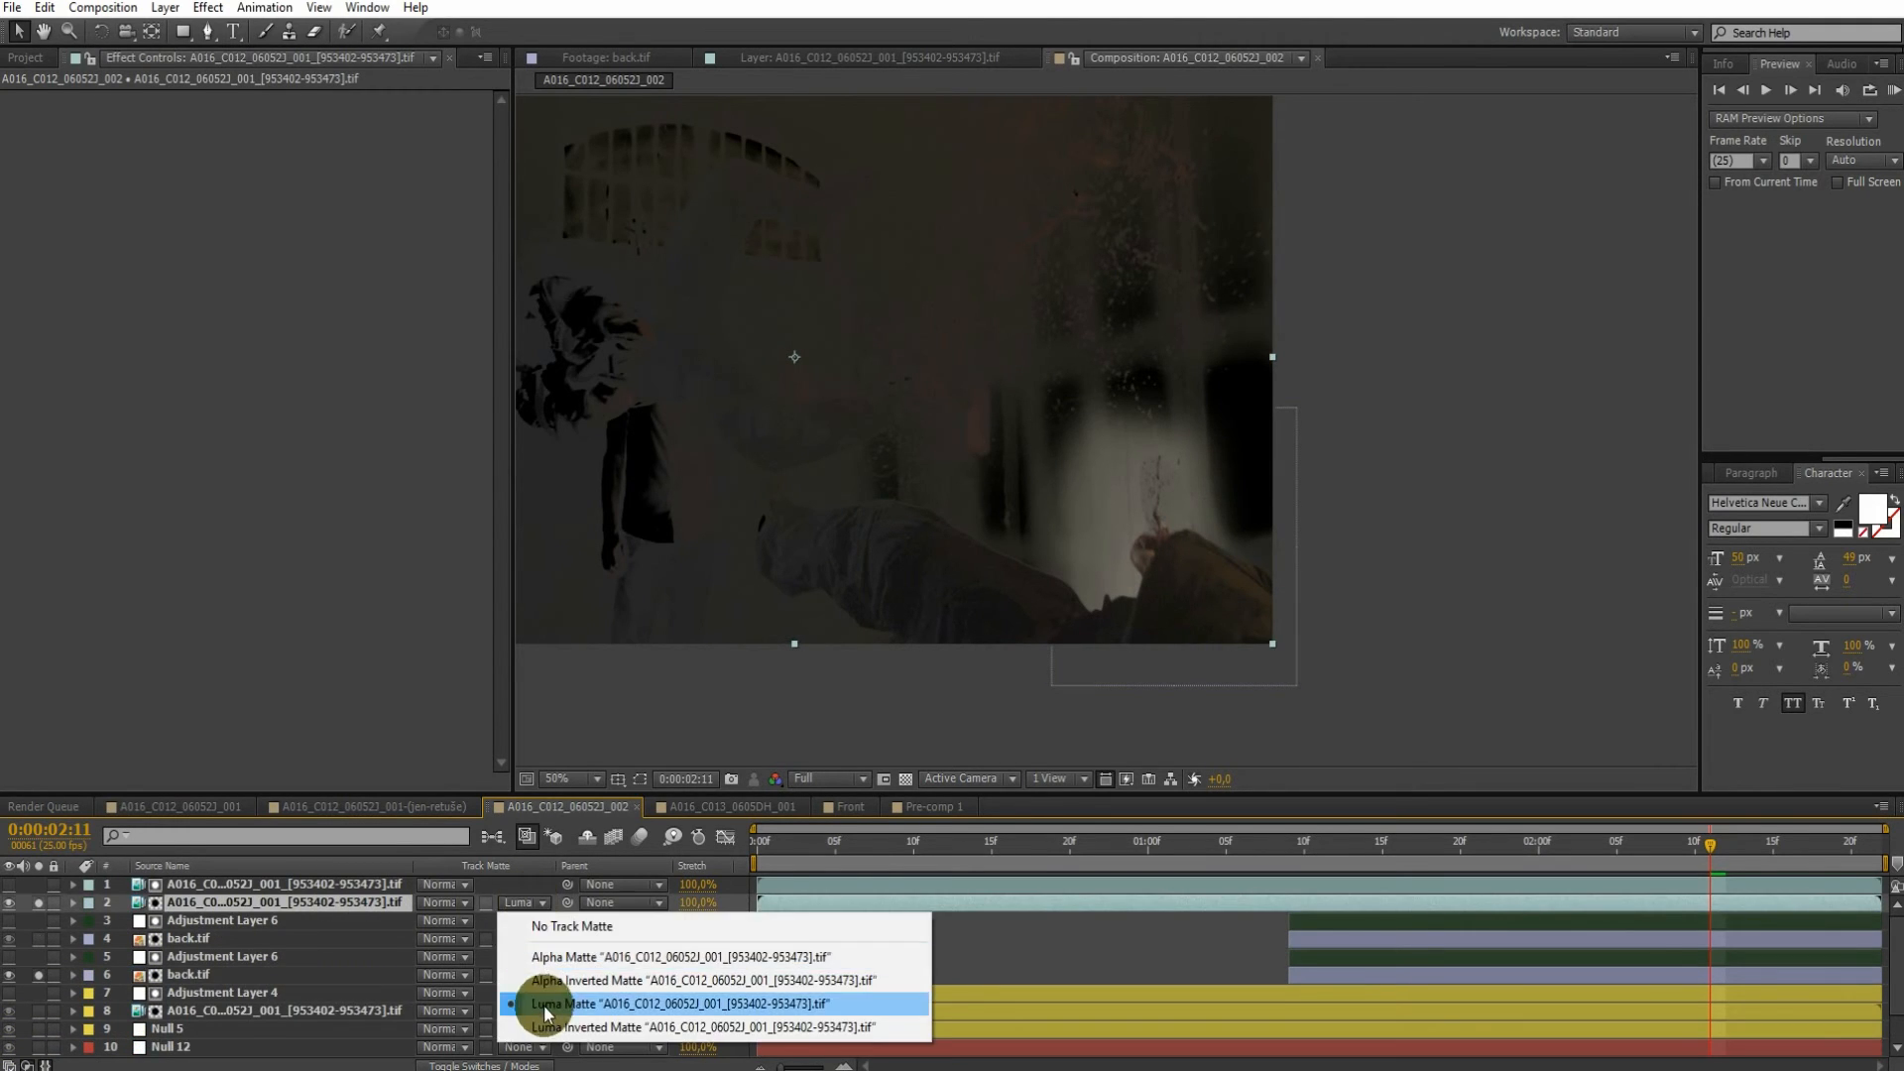
click(548, 1009)
click(528, 904)
click(550, 993)
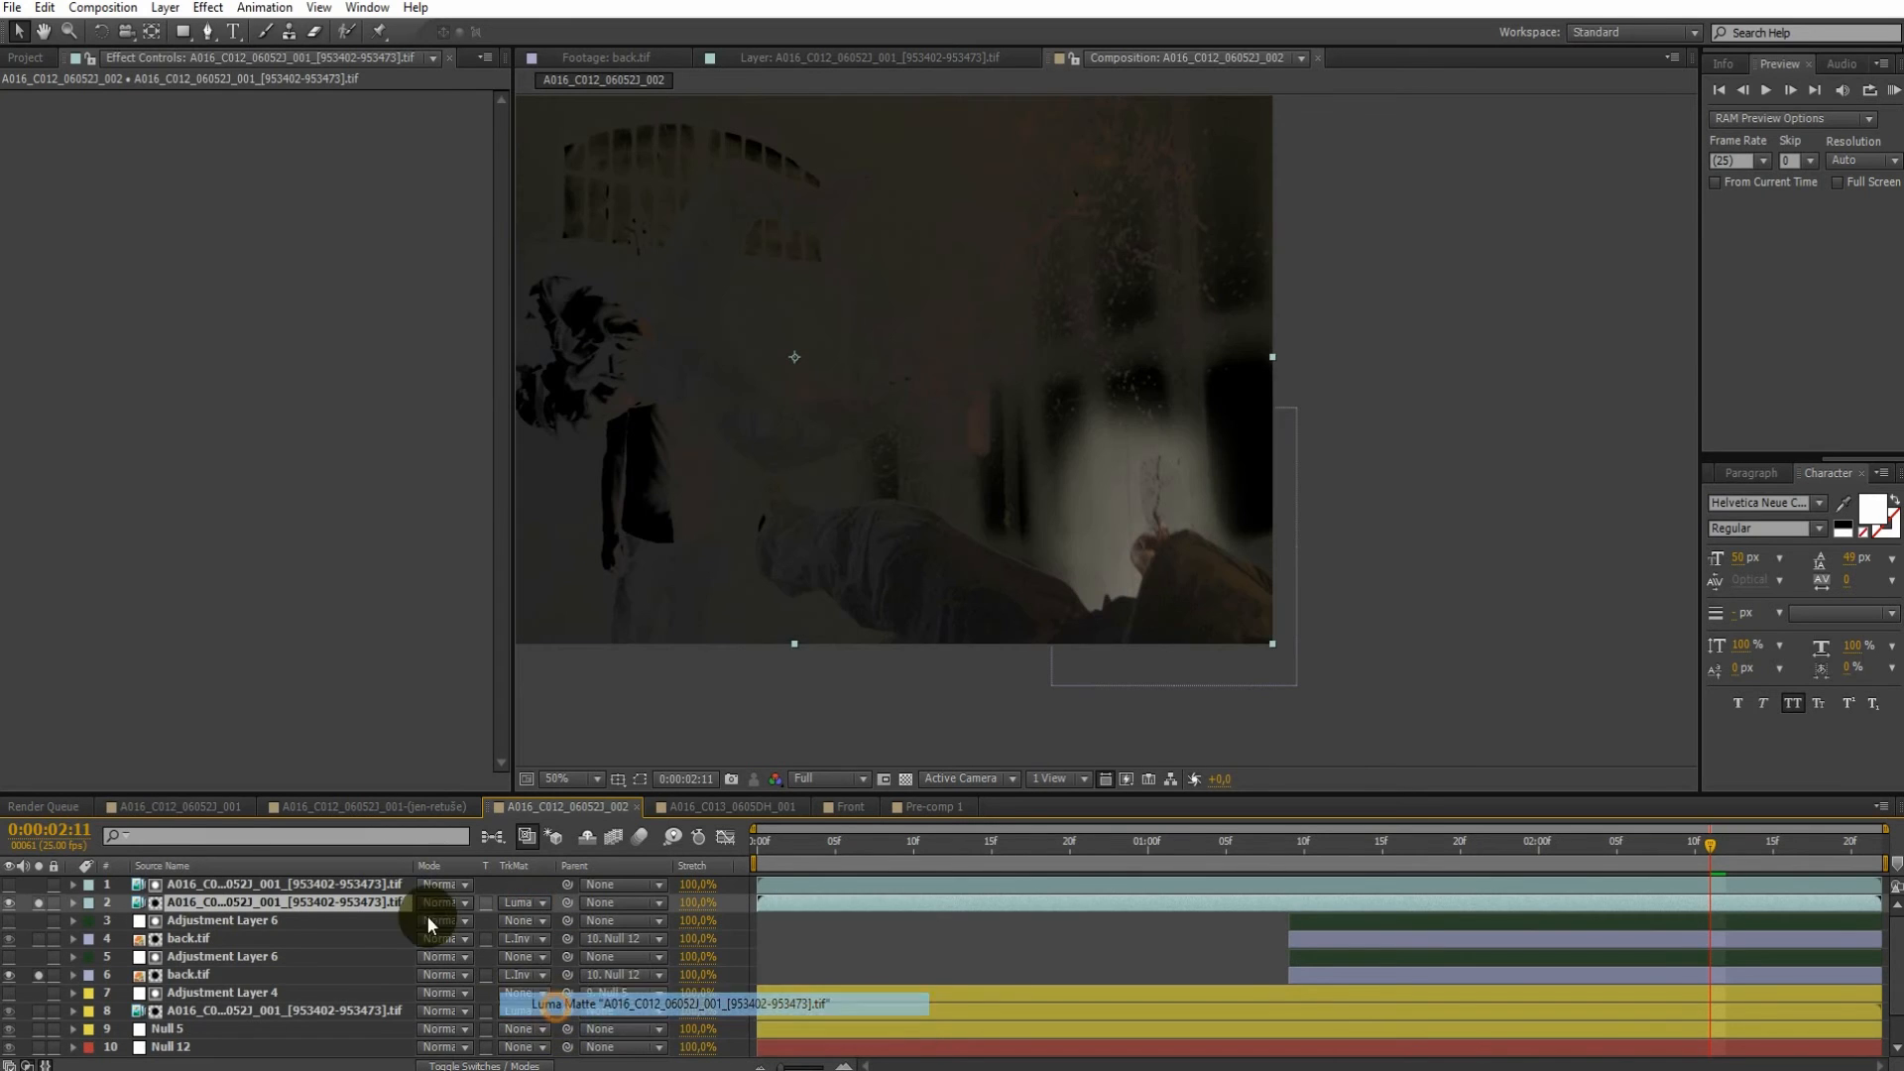
scroll(132, 1034, down, 1)
click(39, 1046)
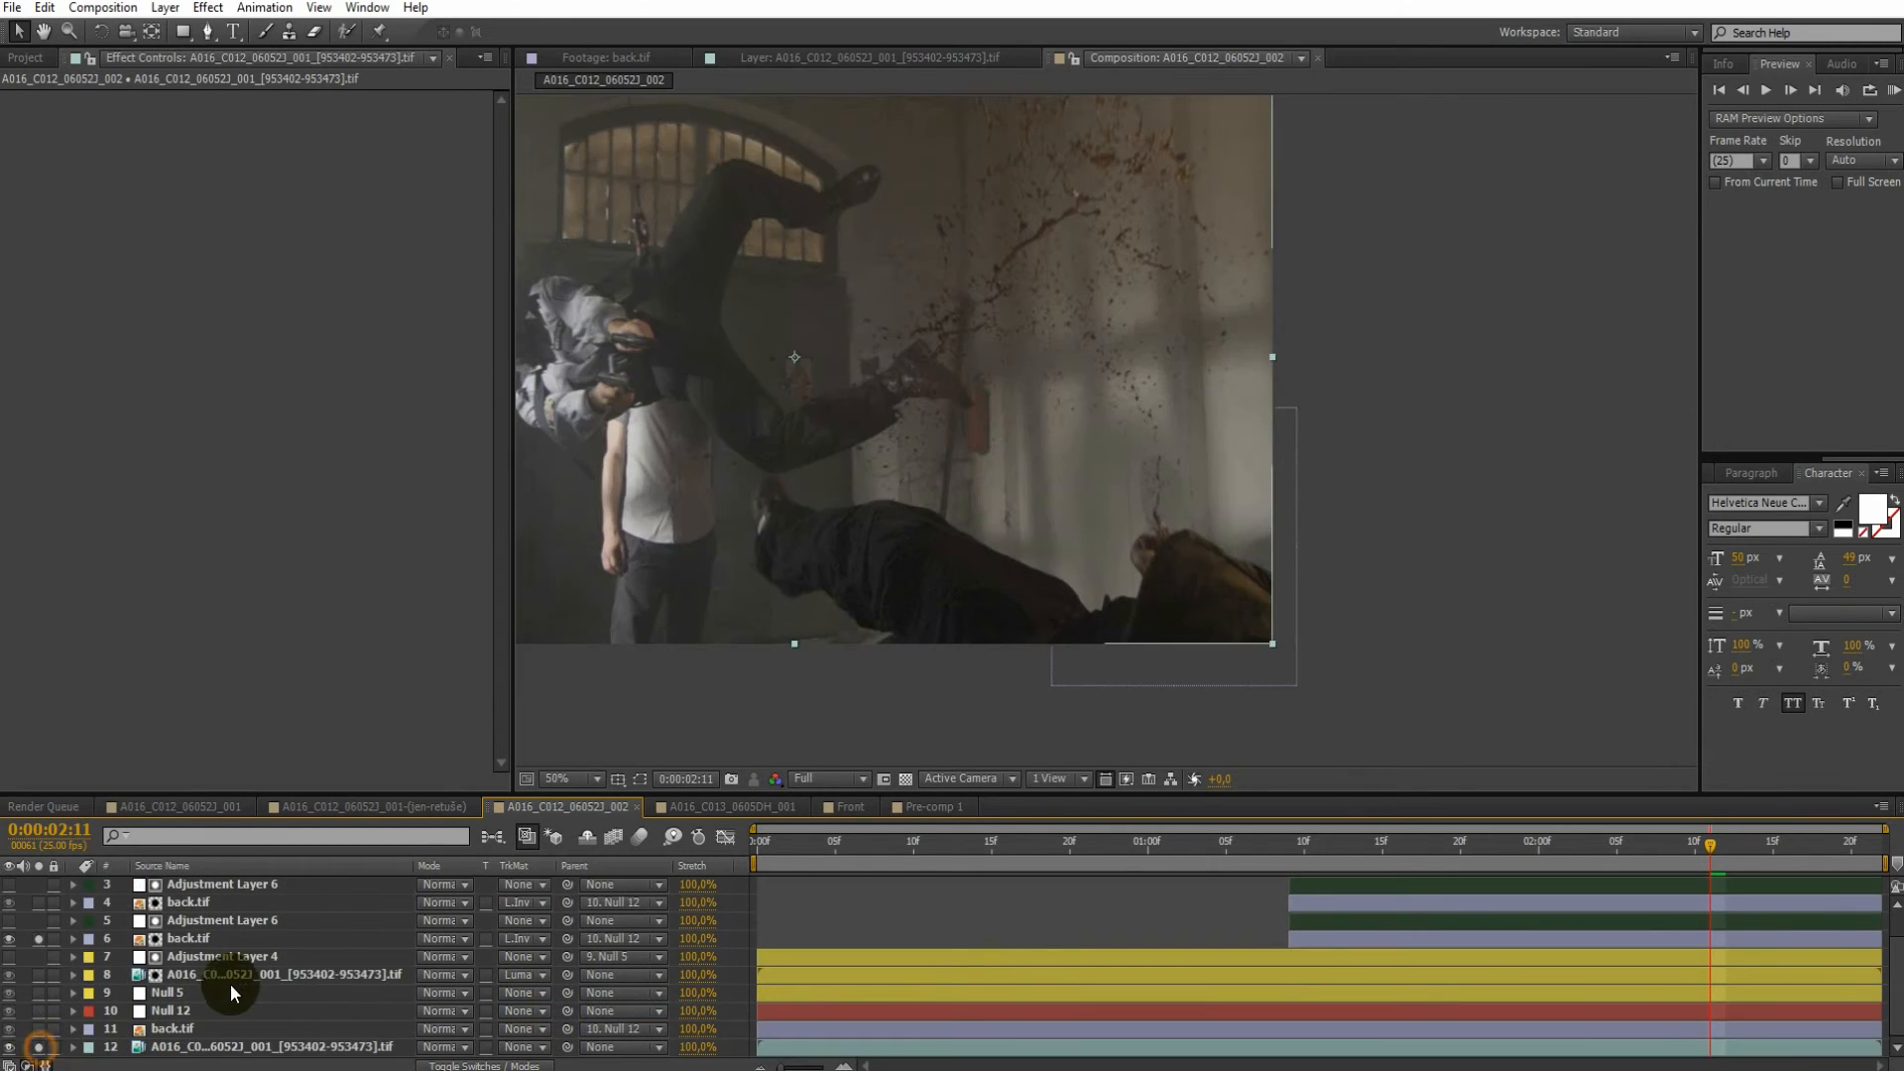
scroll(204, 915, up, 1)
Pre-compose the Colorama matte and the matted footage layer into a new composition named Blood
click(217, 885)
shift+click(225, 904)
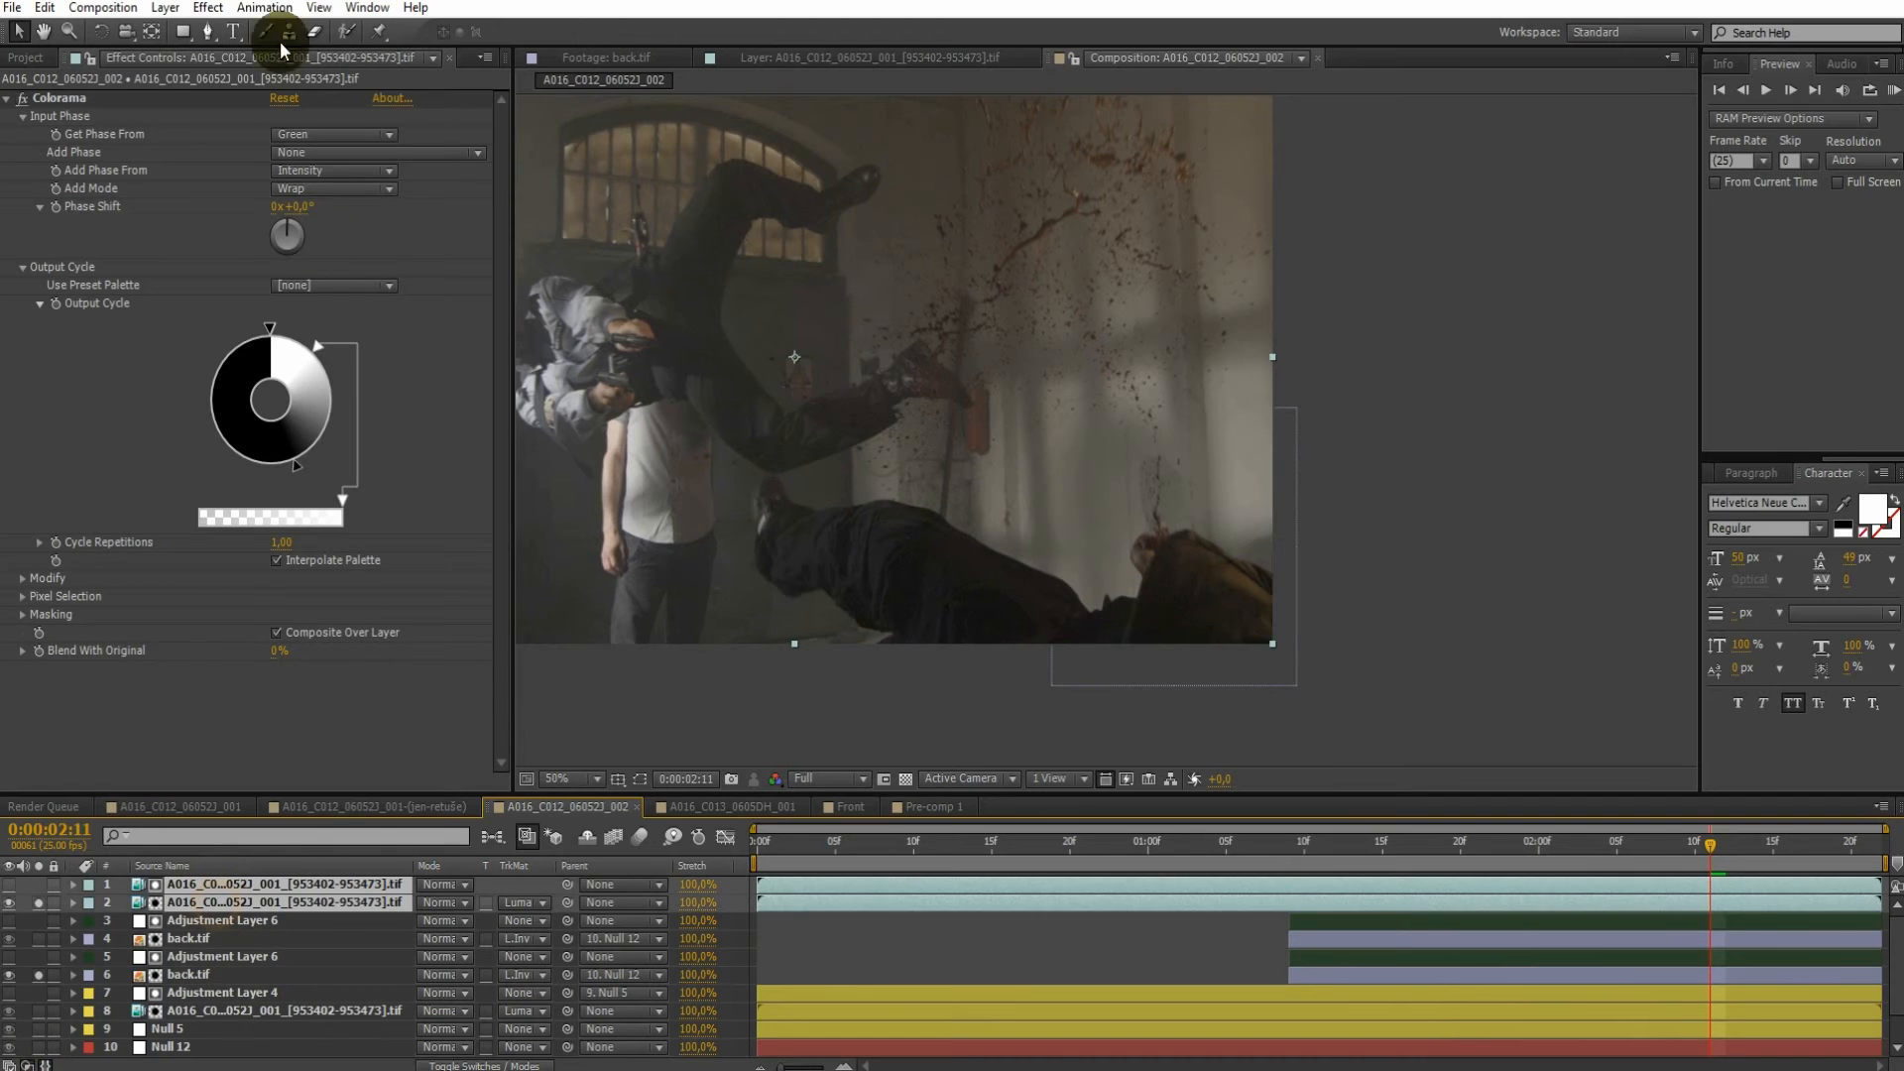
click(165, 8)
click(156, 773)
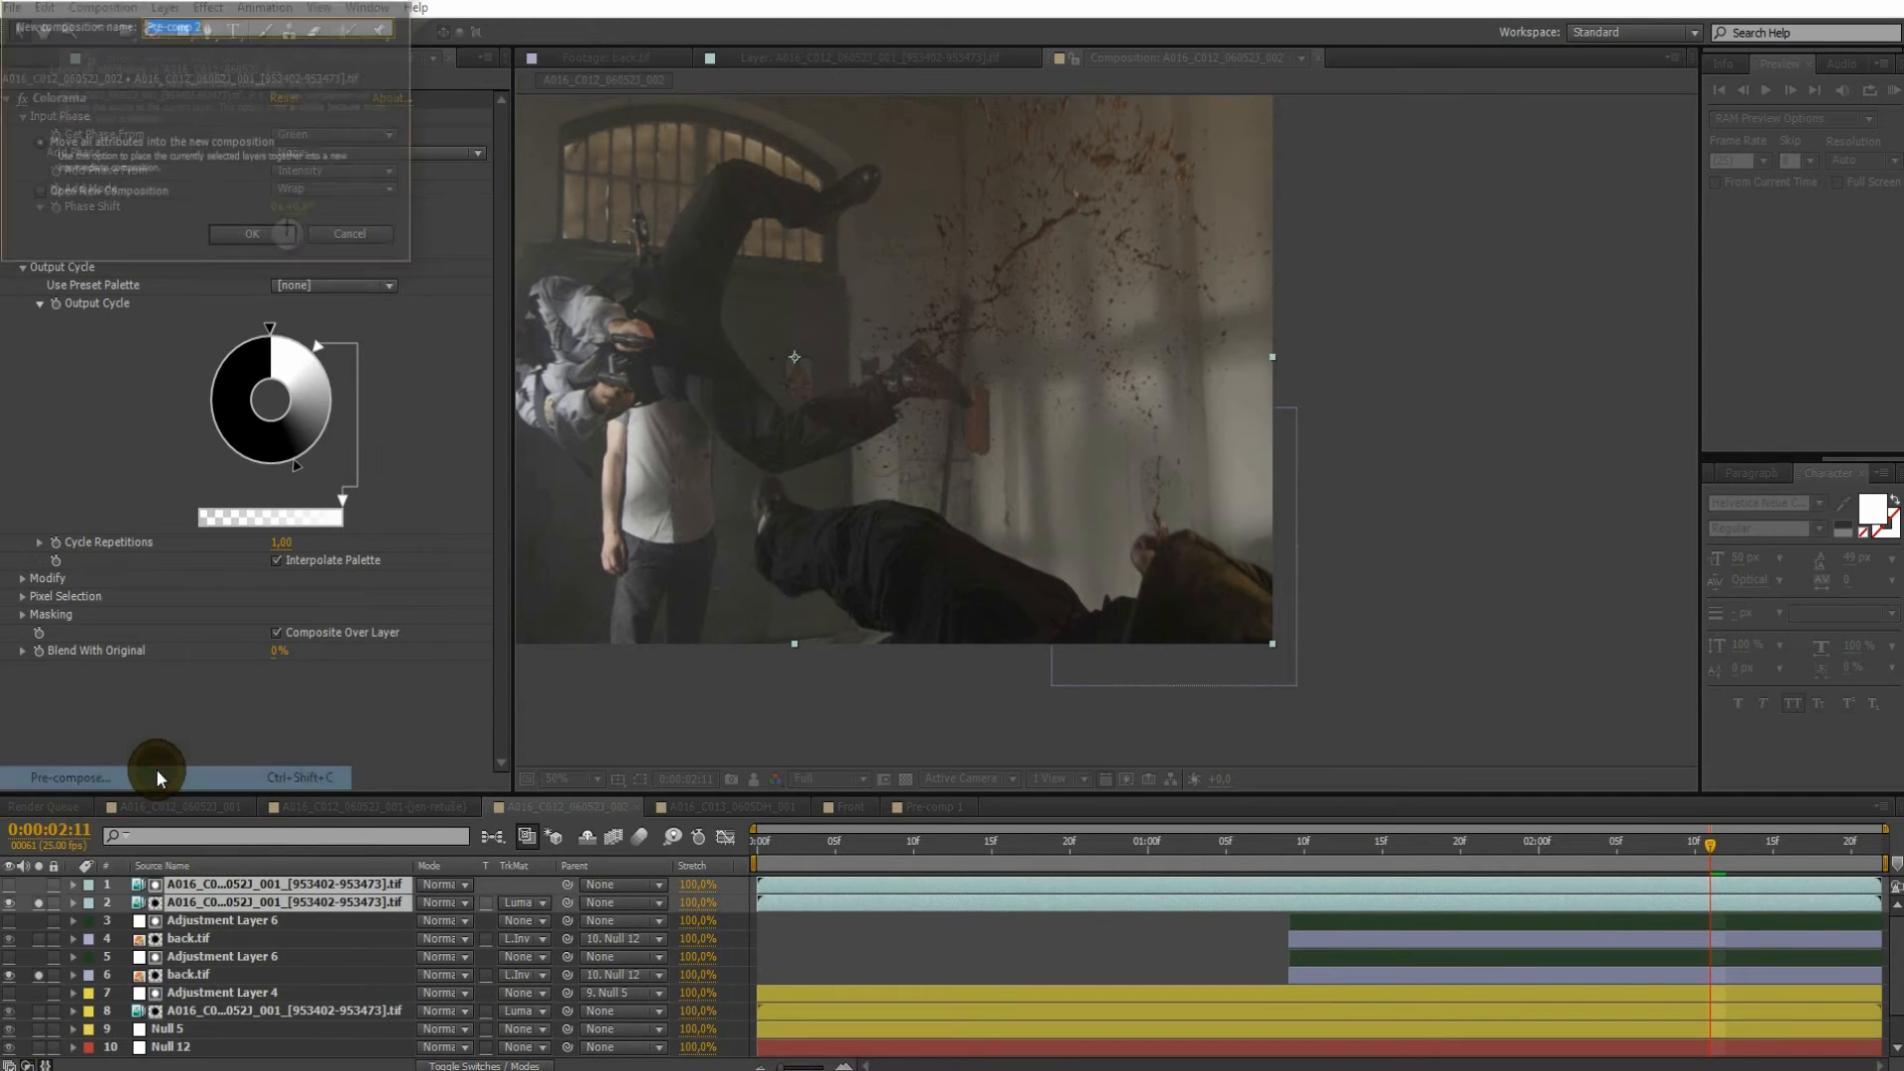
text(Blood)
key(Return)
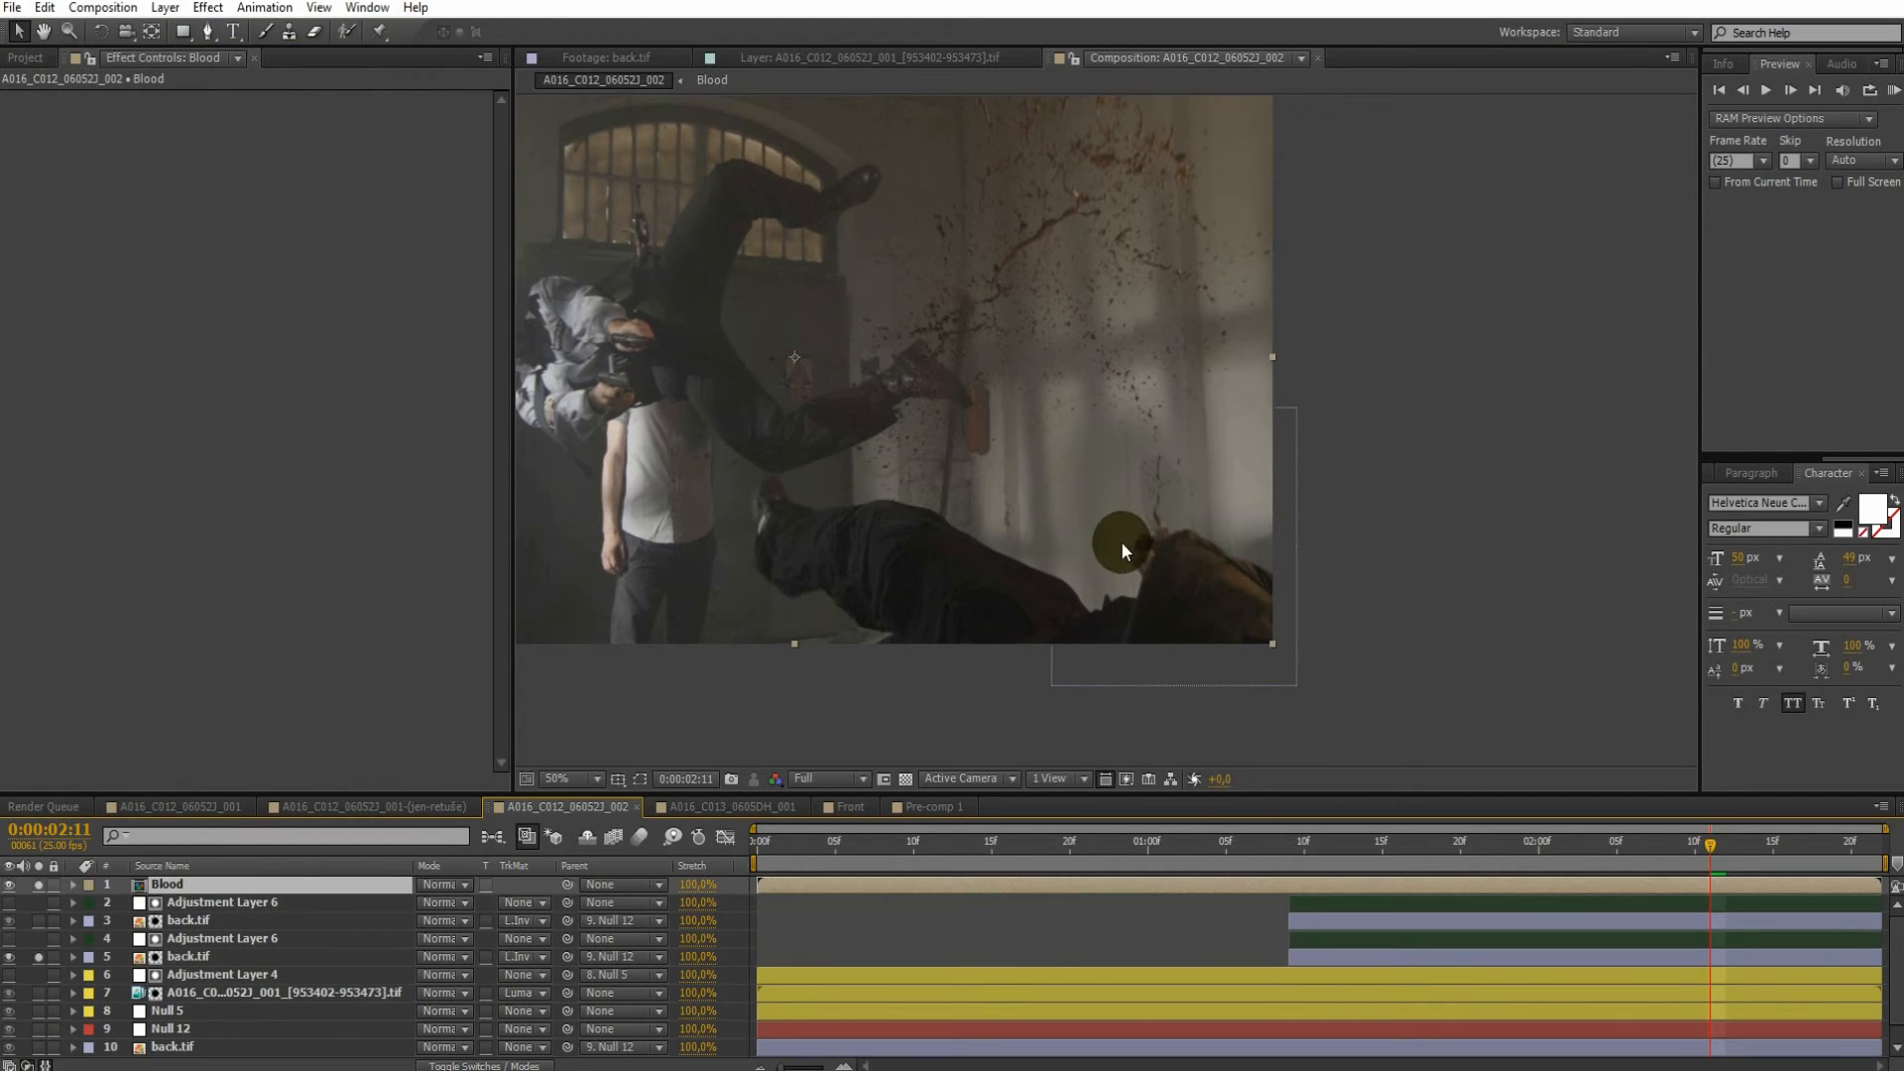
At 0:00:02:04, draw a closed mask on the Blood layer around the foreground soldier's back and the shadow above it
click(207, 38)
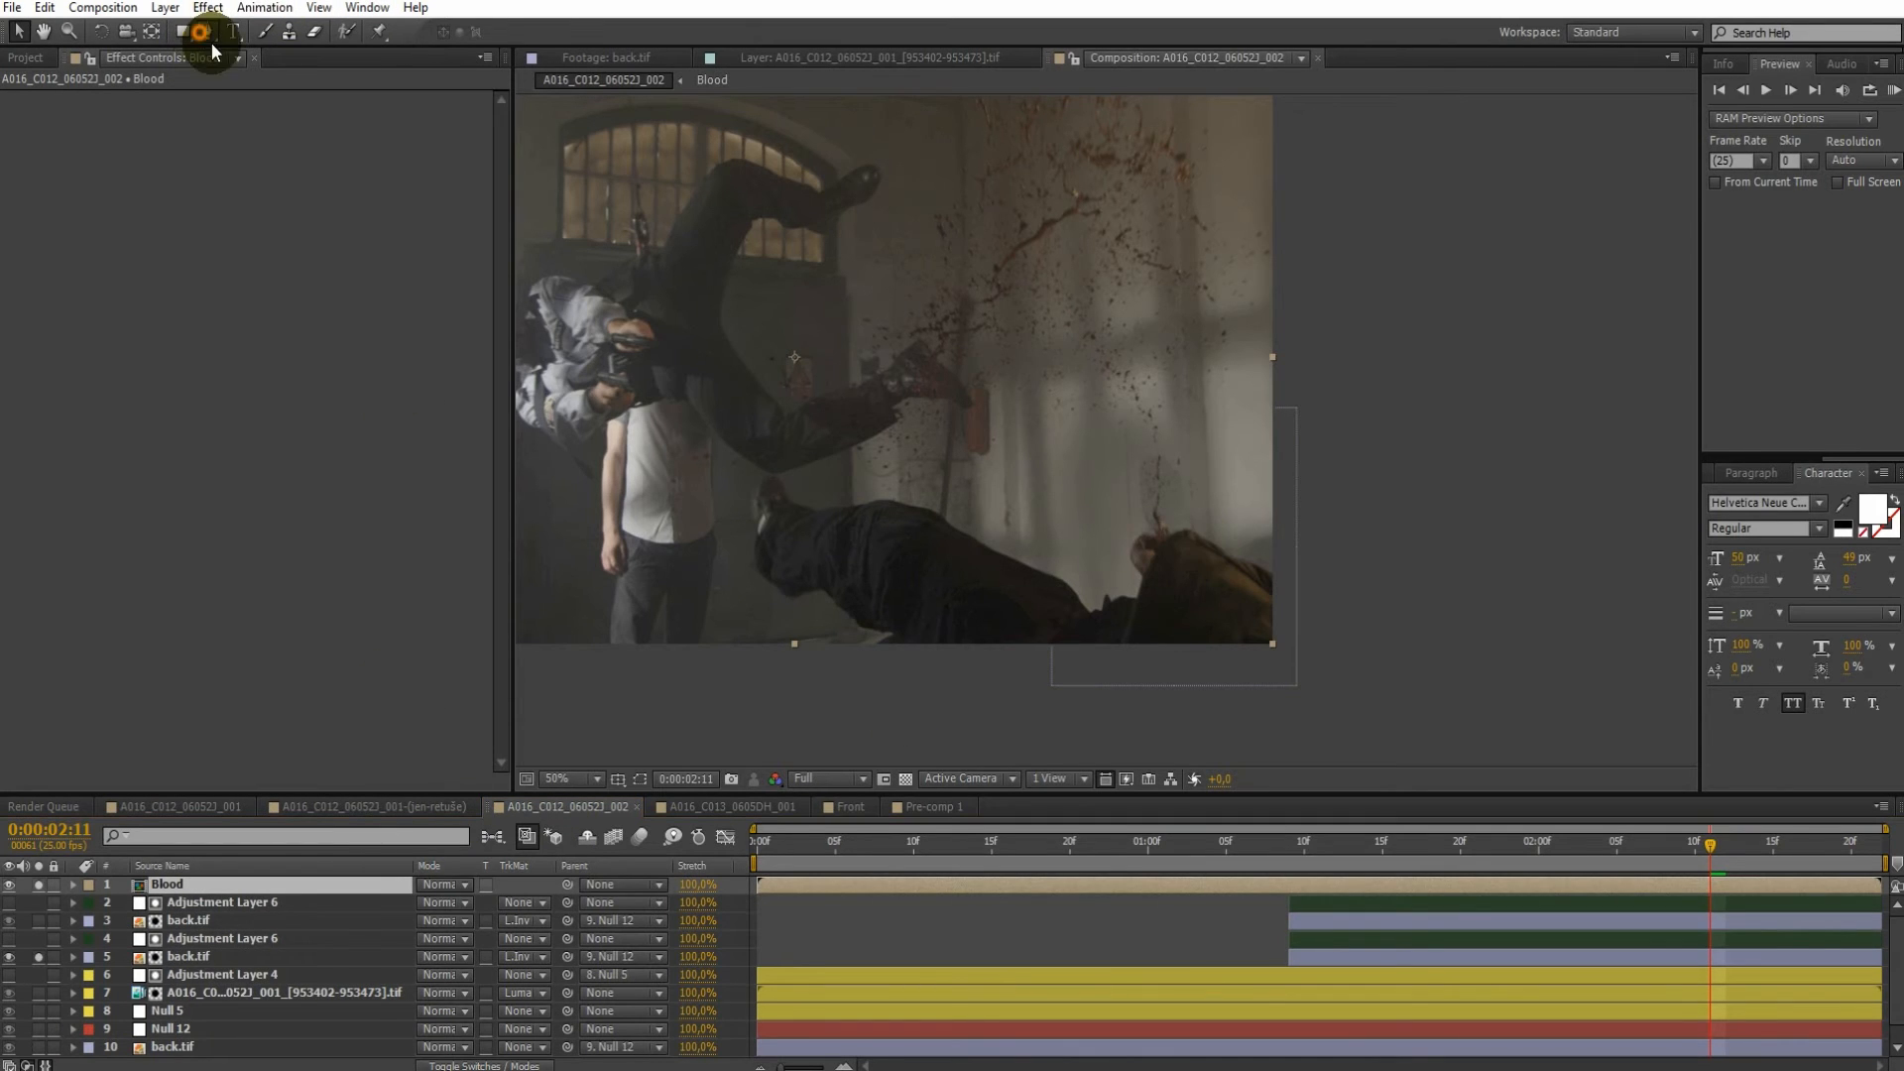
mouse_move(1573, 825)
mouse_down()
mouse_move(1437, 843)
mouse_move(1590, 869)
mouse_move(1602, 843)
mouse_up()
drag(909, 687, 916, 675)
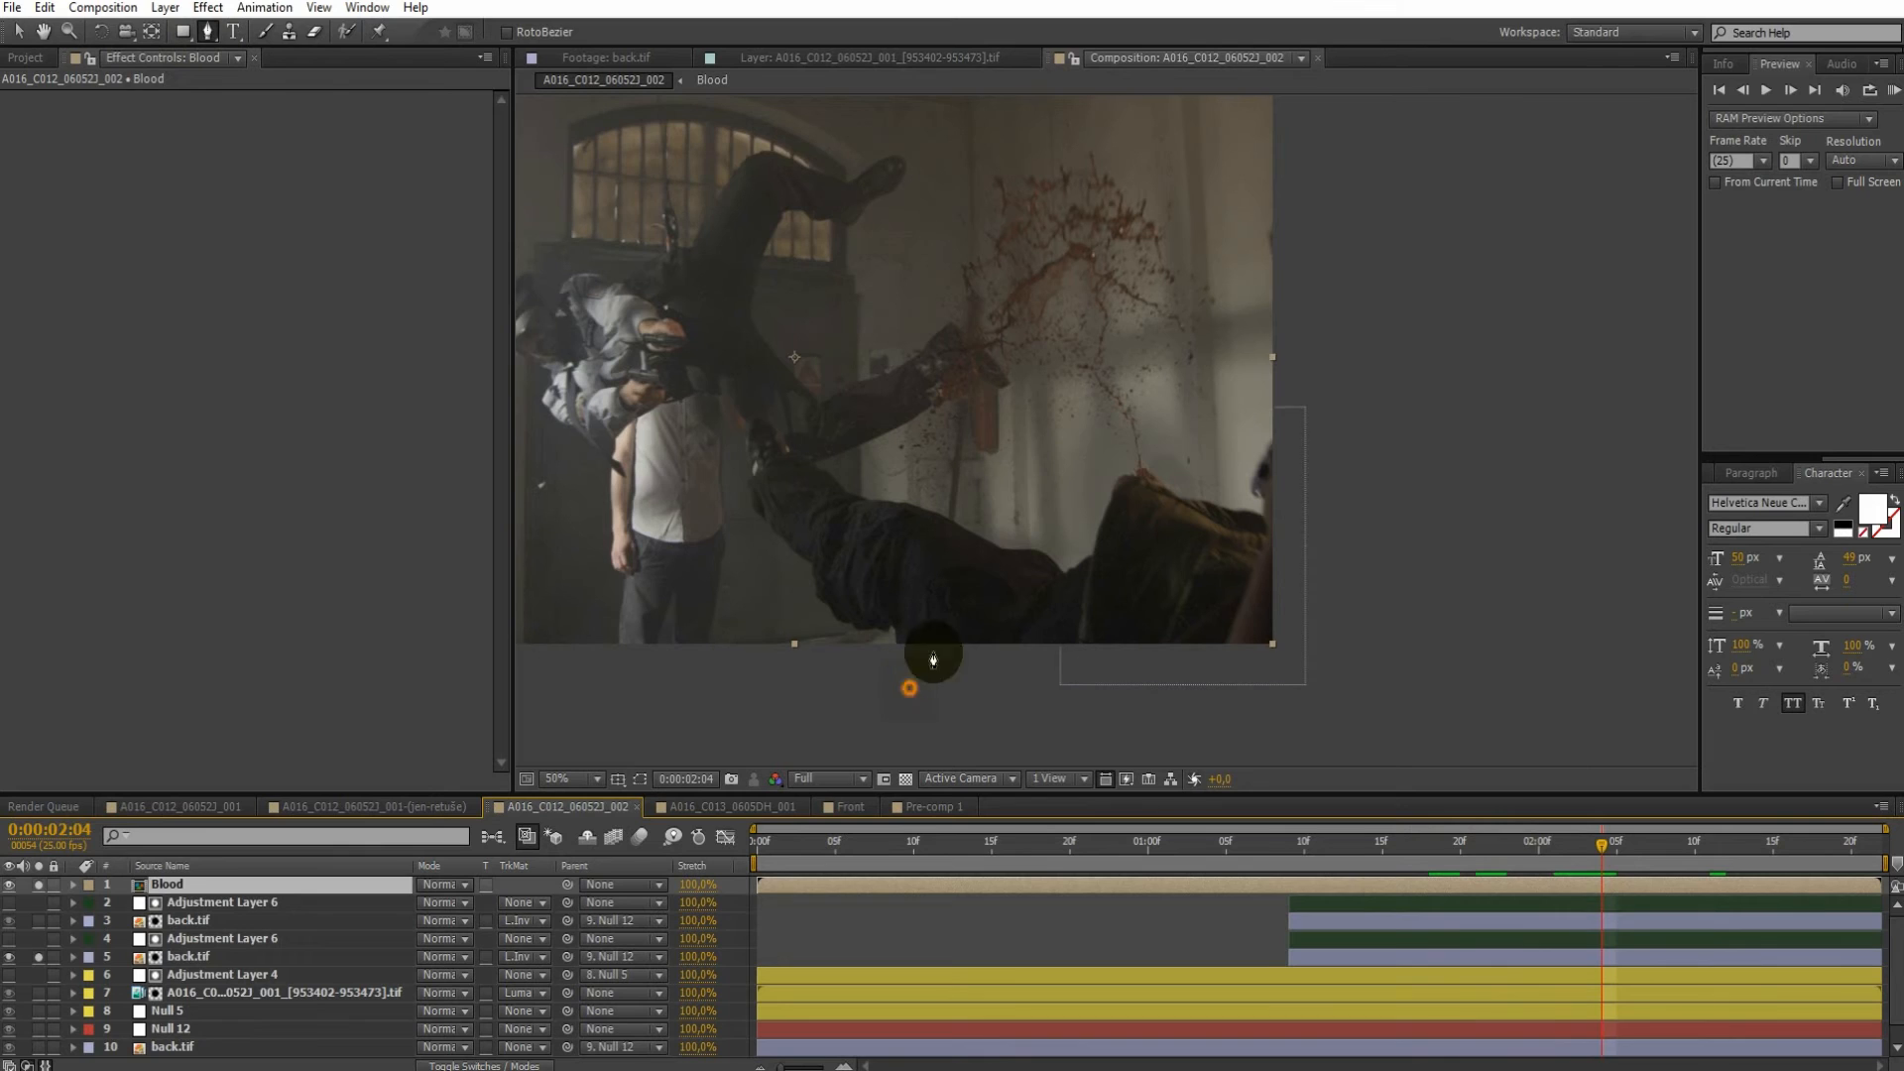
drag(1007, 522, 1029, 504)
click(1098, 444)
click(1235, 418)
click(1430, 510)
click(1418, 702)
click(1191, 726)
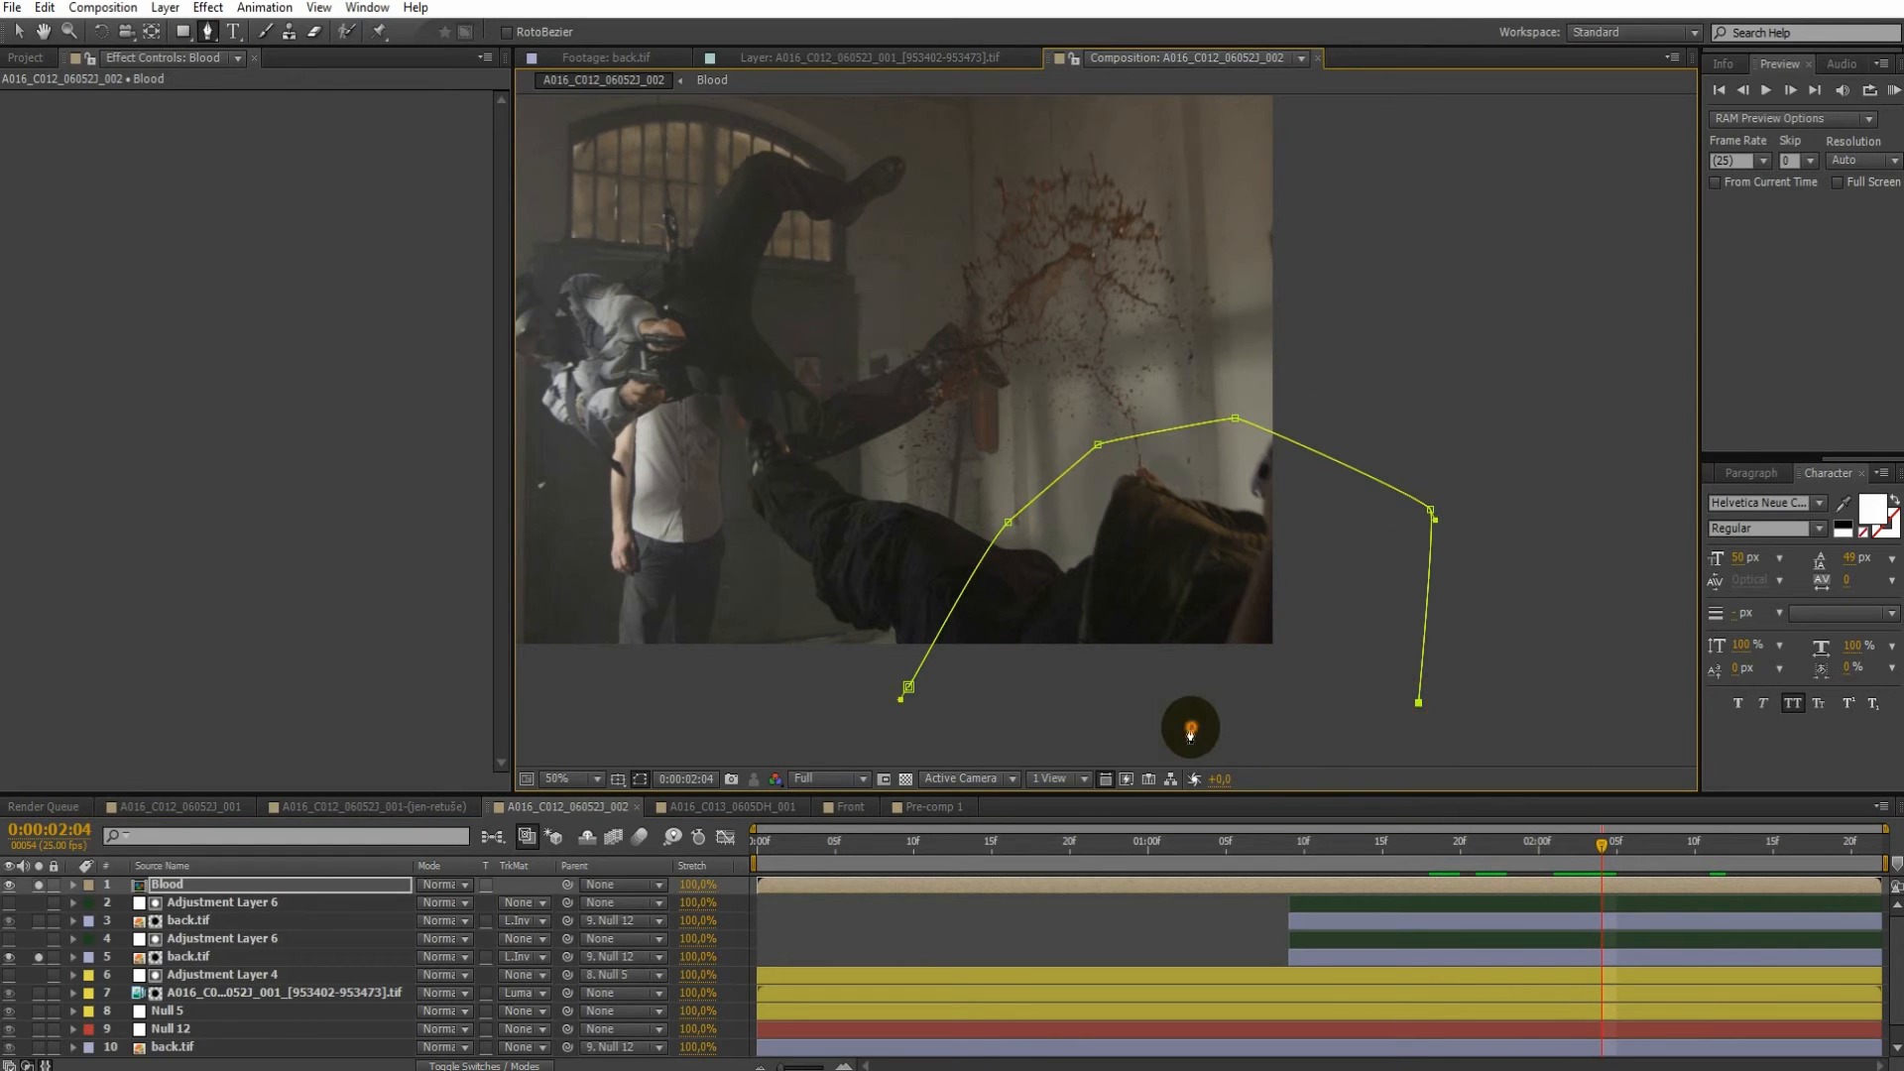
click(909, 686)
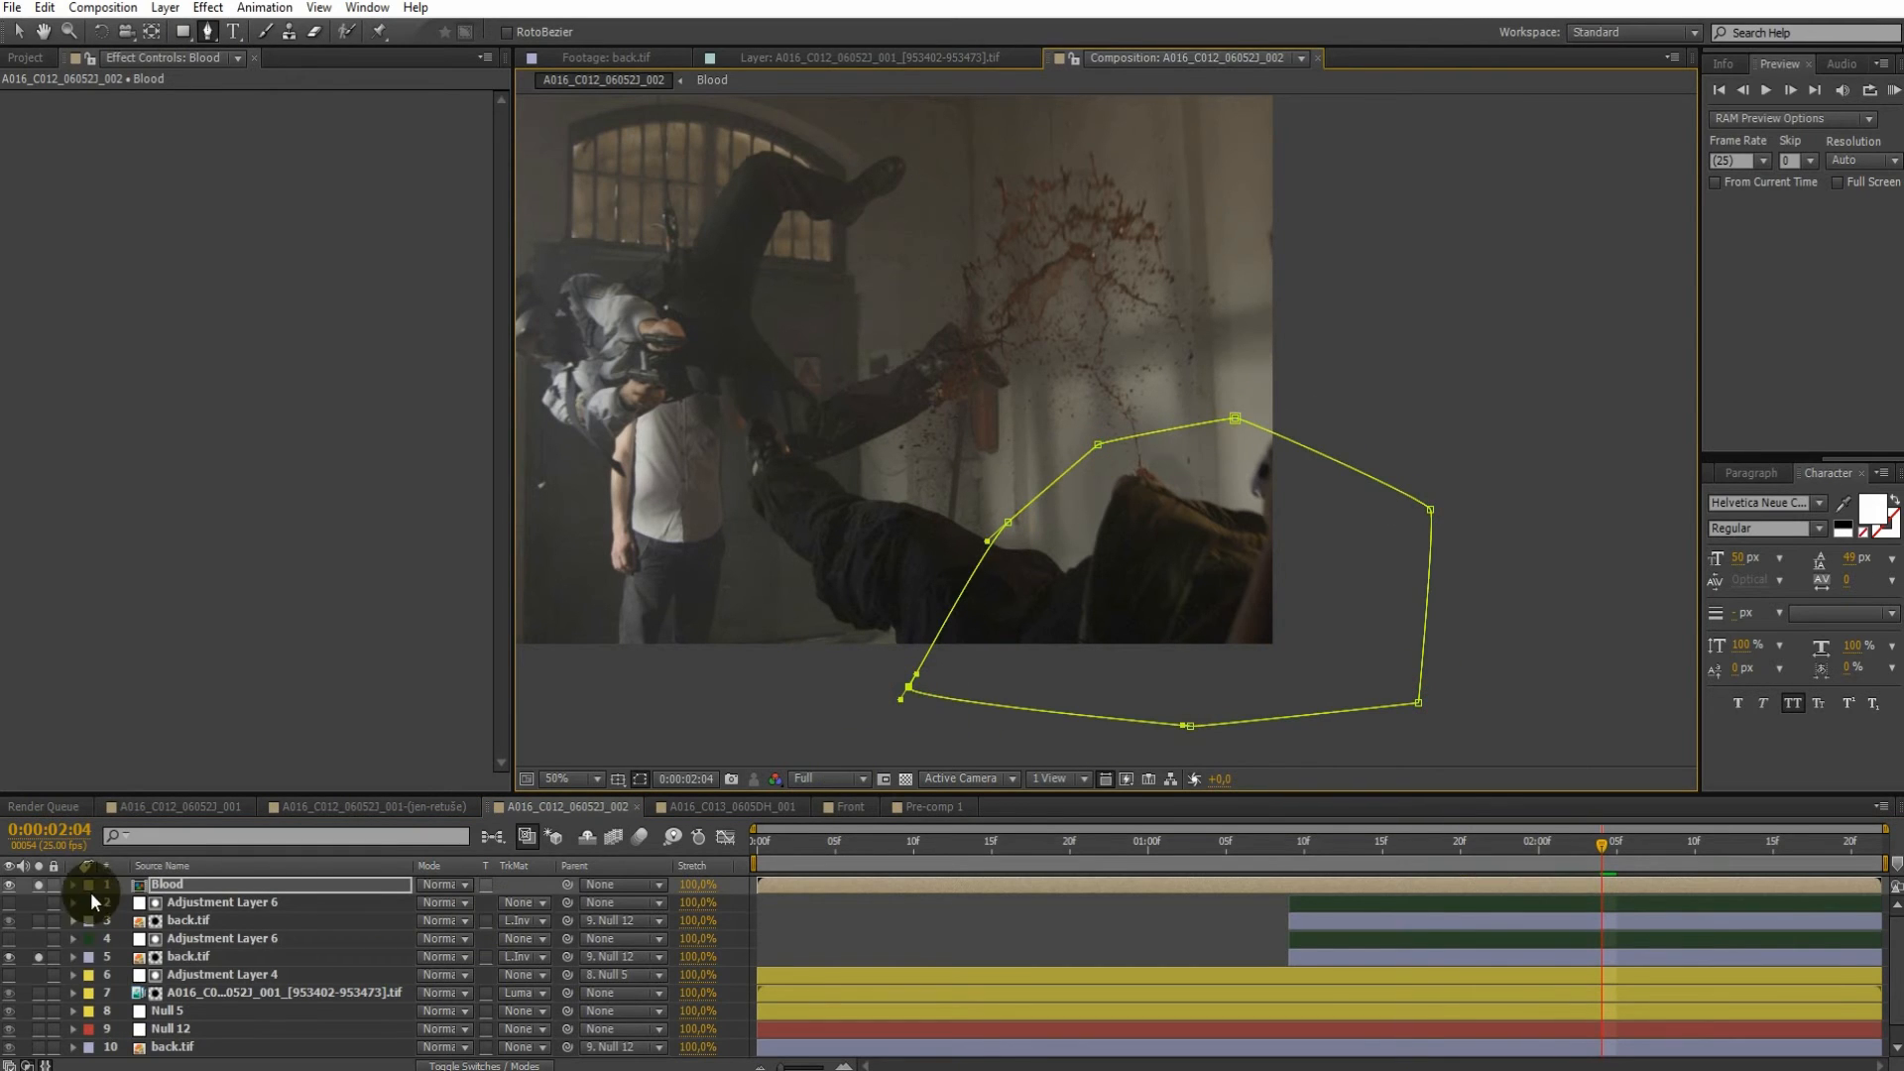
Expand the Blood layer's masks and set Mask 1's mode to Subtract
click(80, 885)
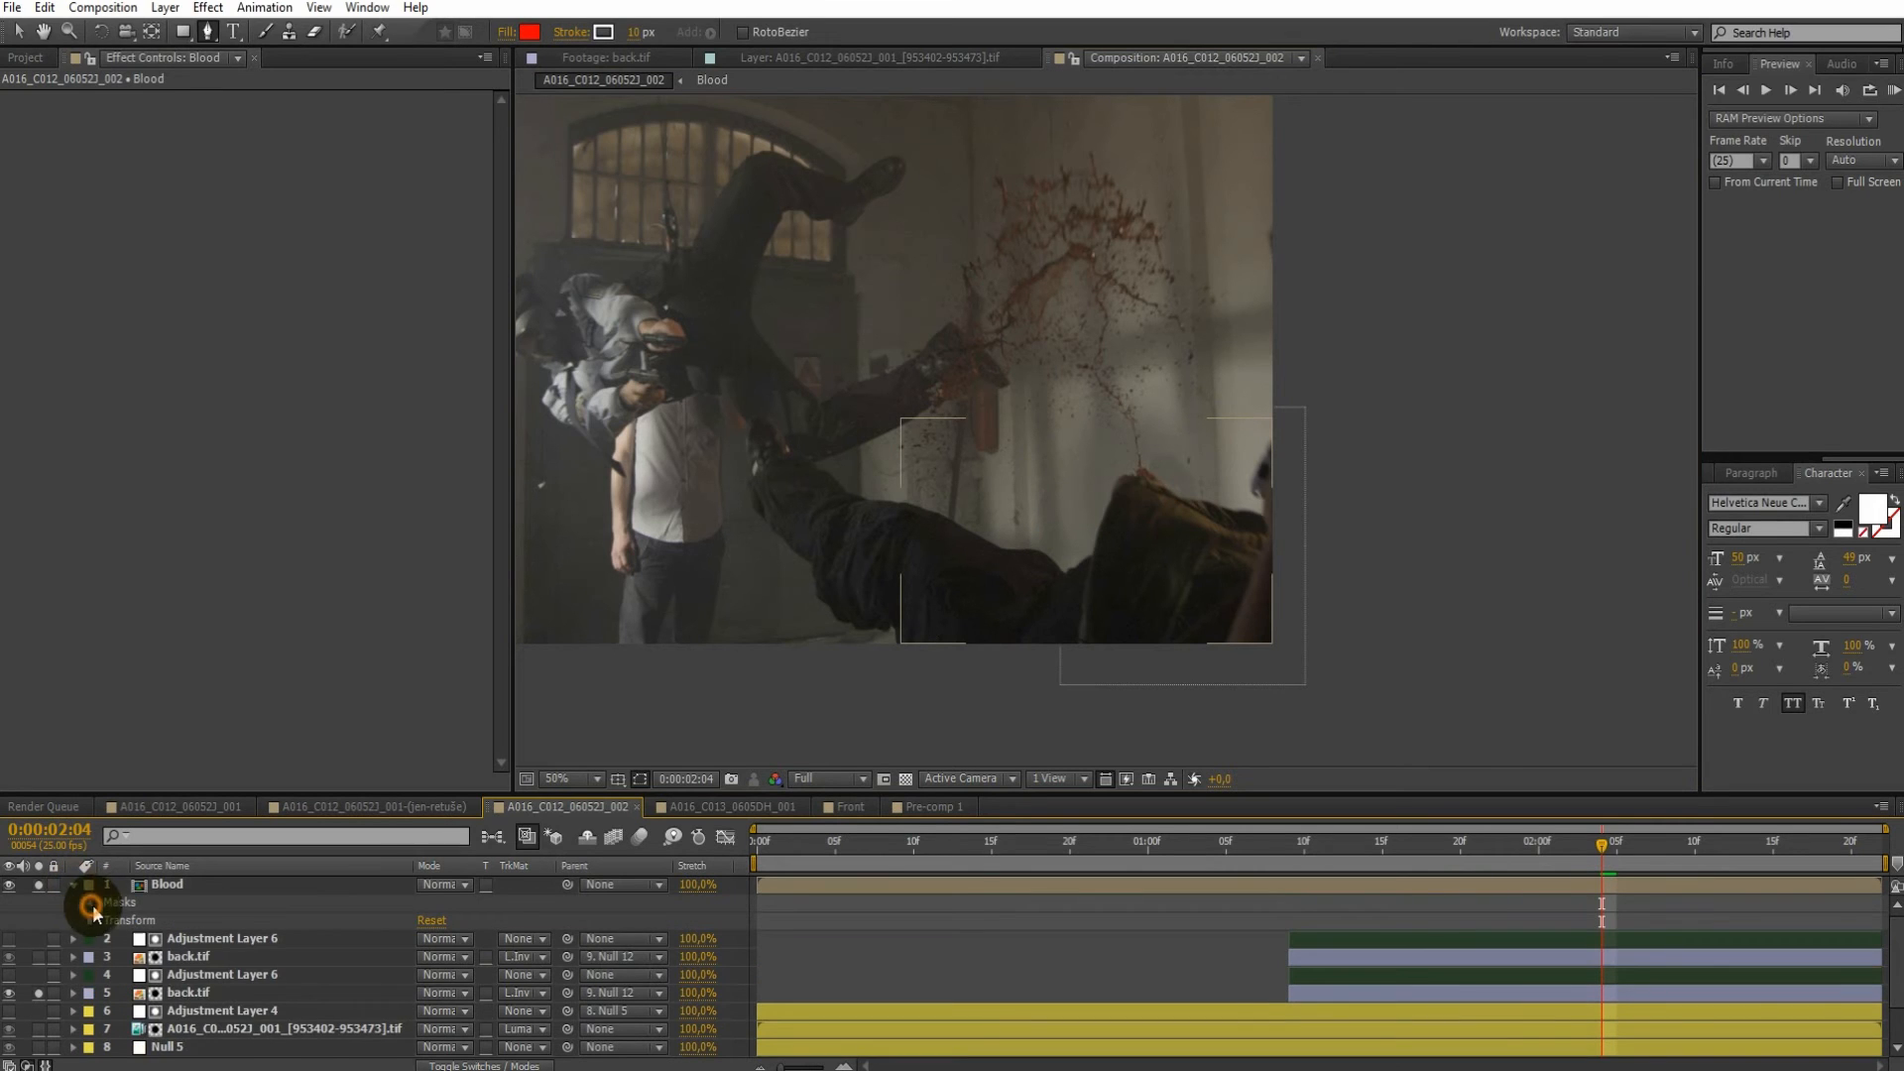
click(72, 884)
click(441, 920)
click(486, 807)
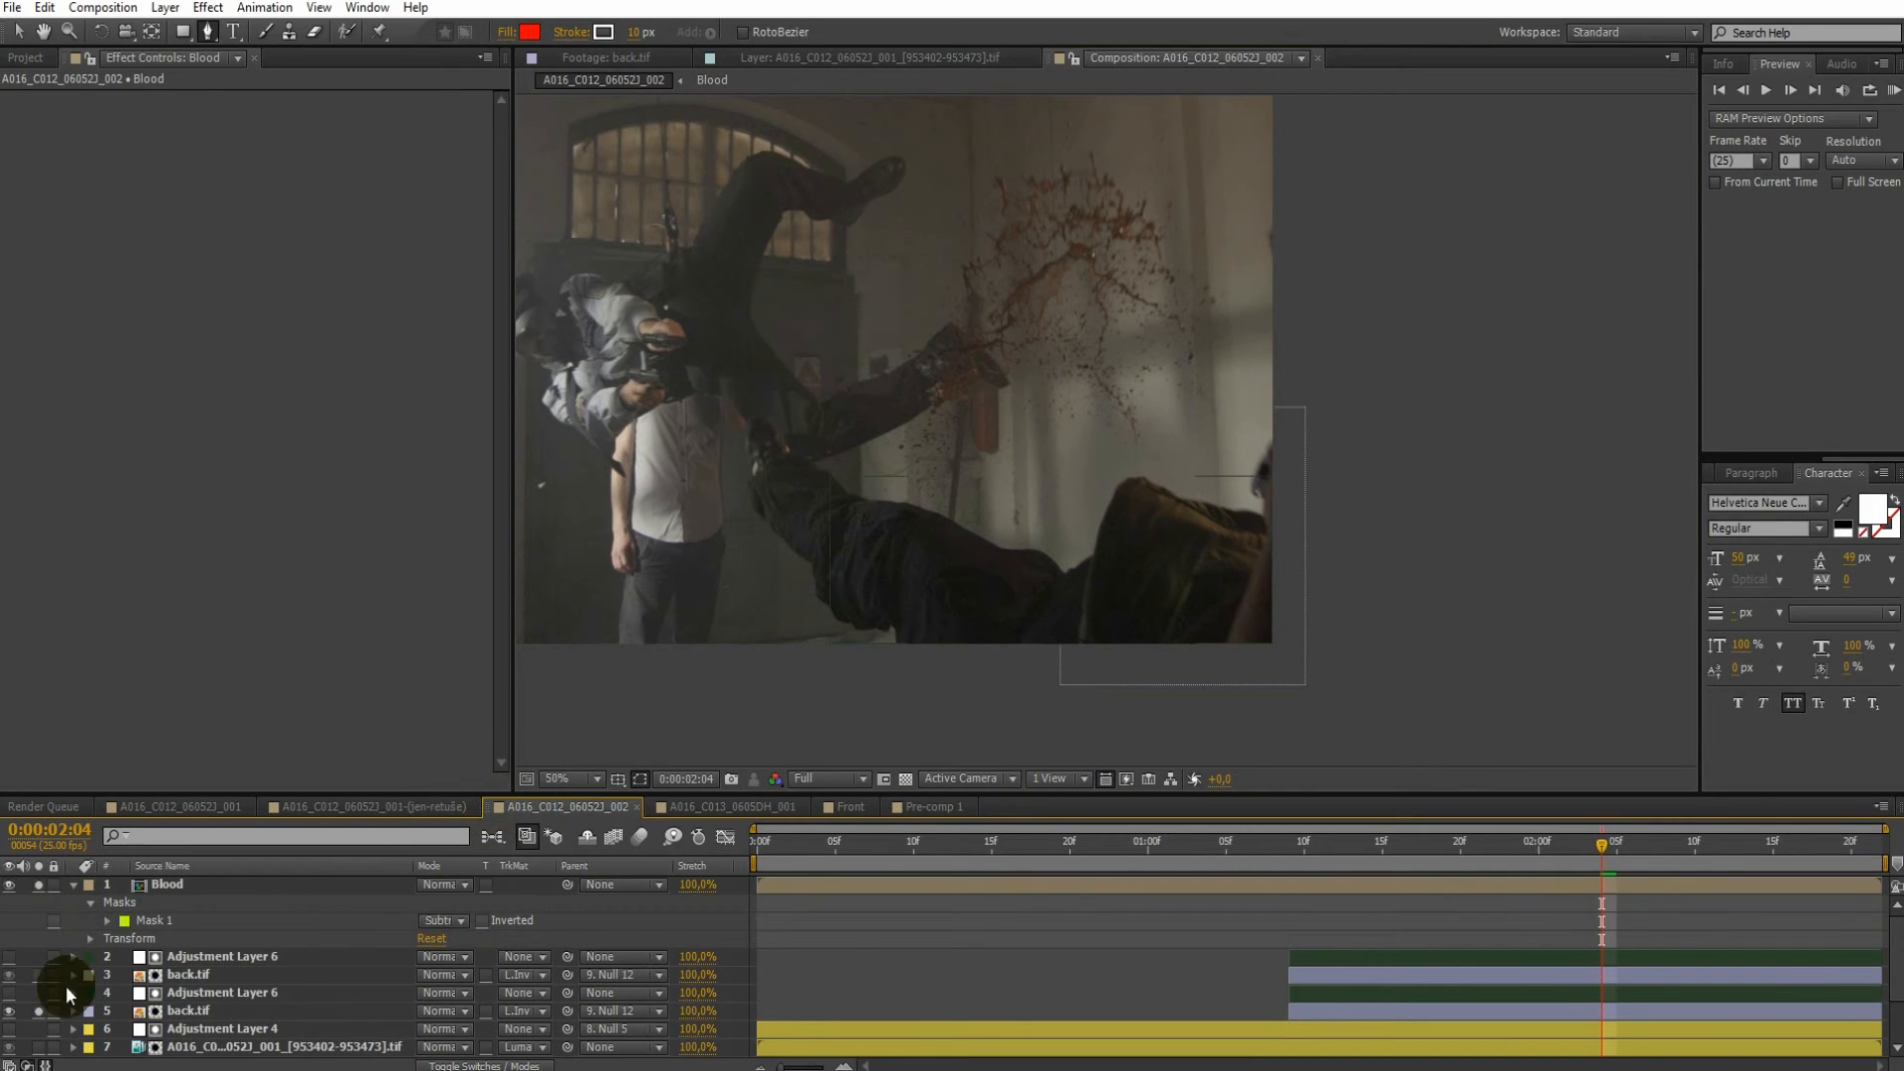
Set the feather of the Blood layer's Mask 1 to 63 pixels and check the blend by scrubbing to 0:00:02:05
click(108, 920)
drag(466, 959, 548, 957)
click(640, 778)
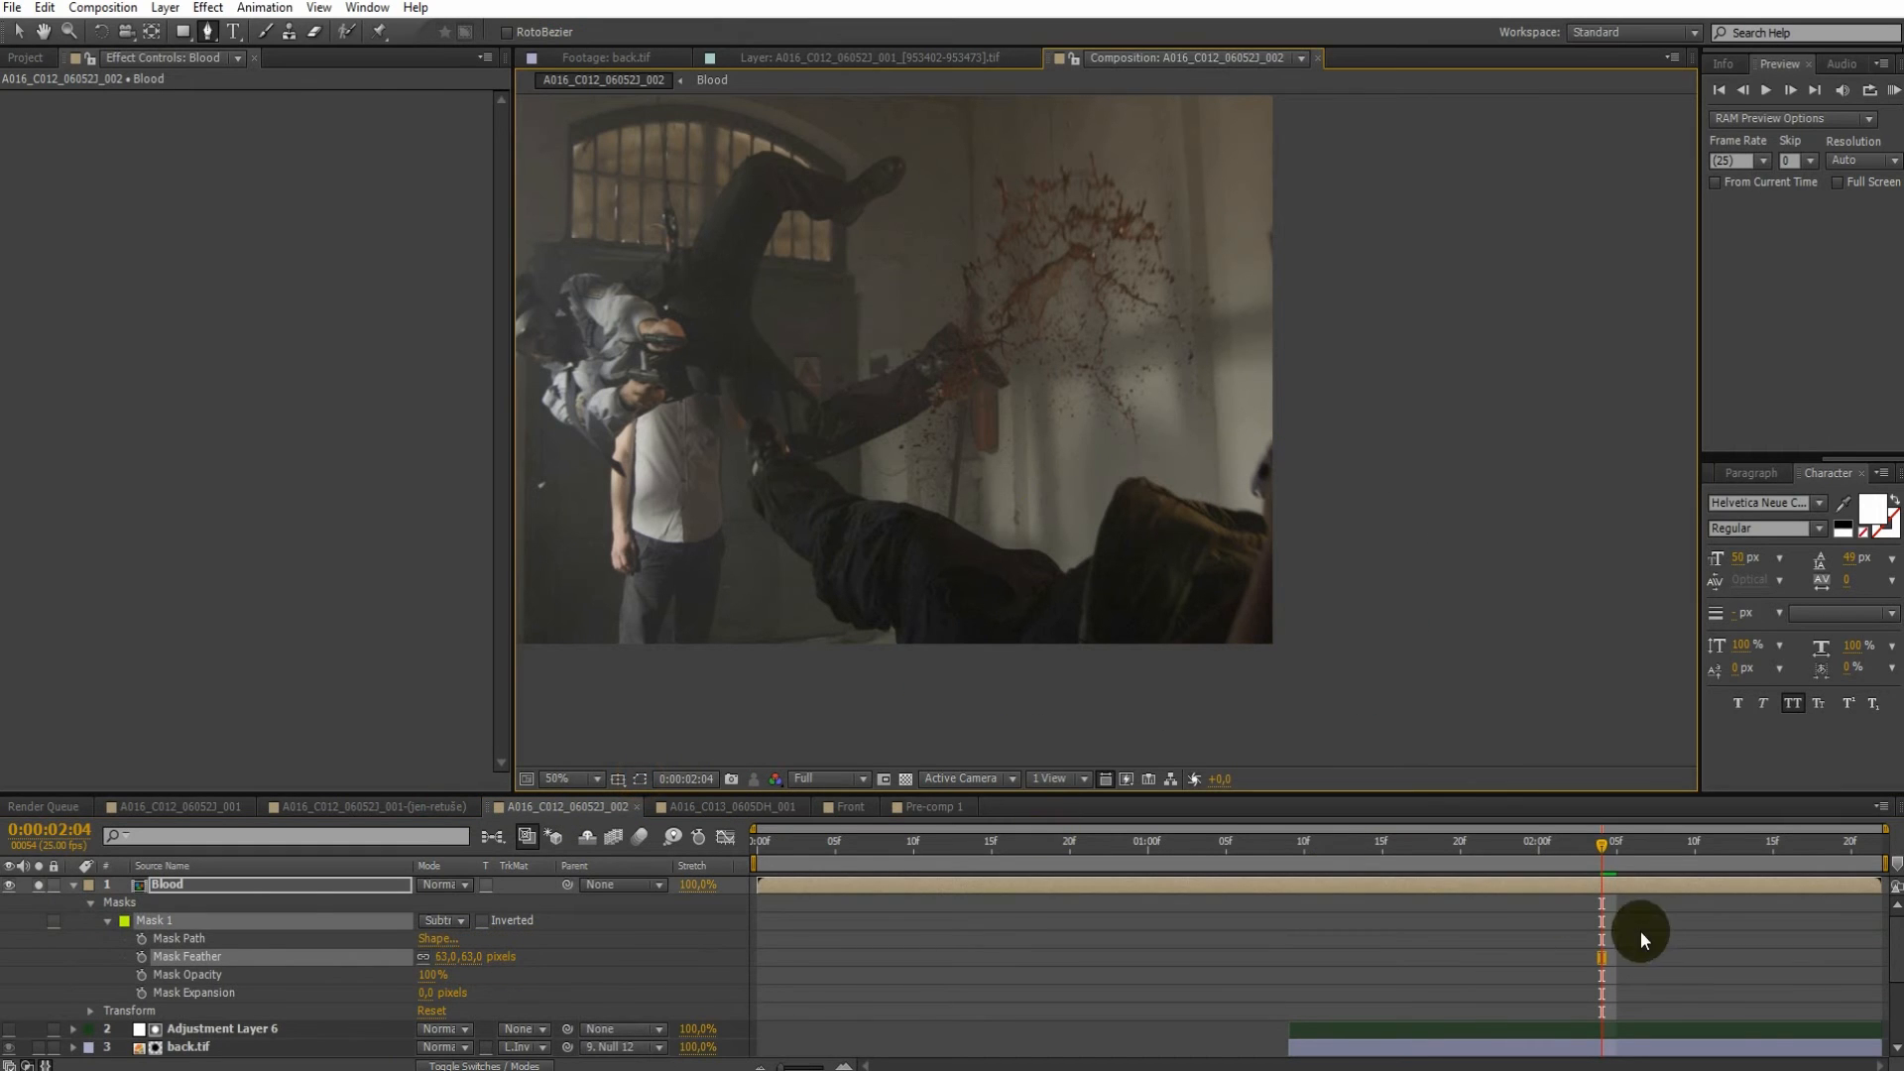
drag(1661, 850, 1414, 850)
drag(1568, 852, 1617, 852)
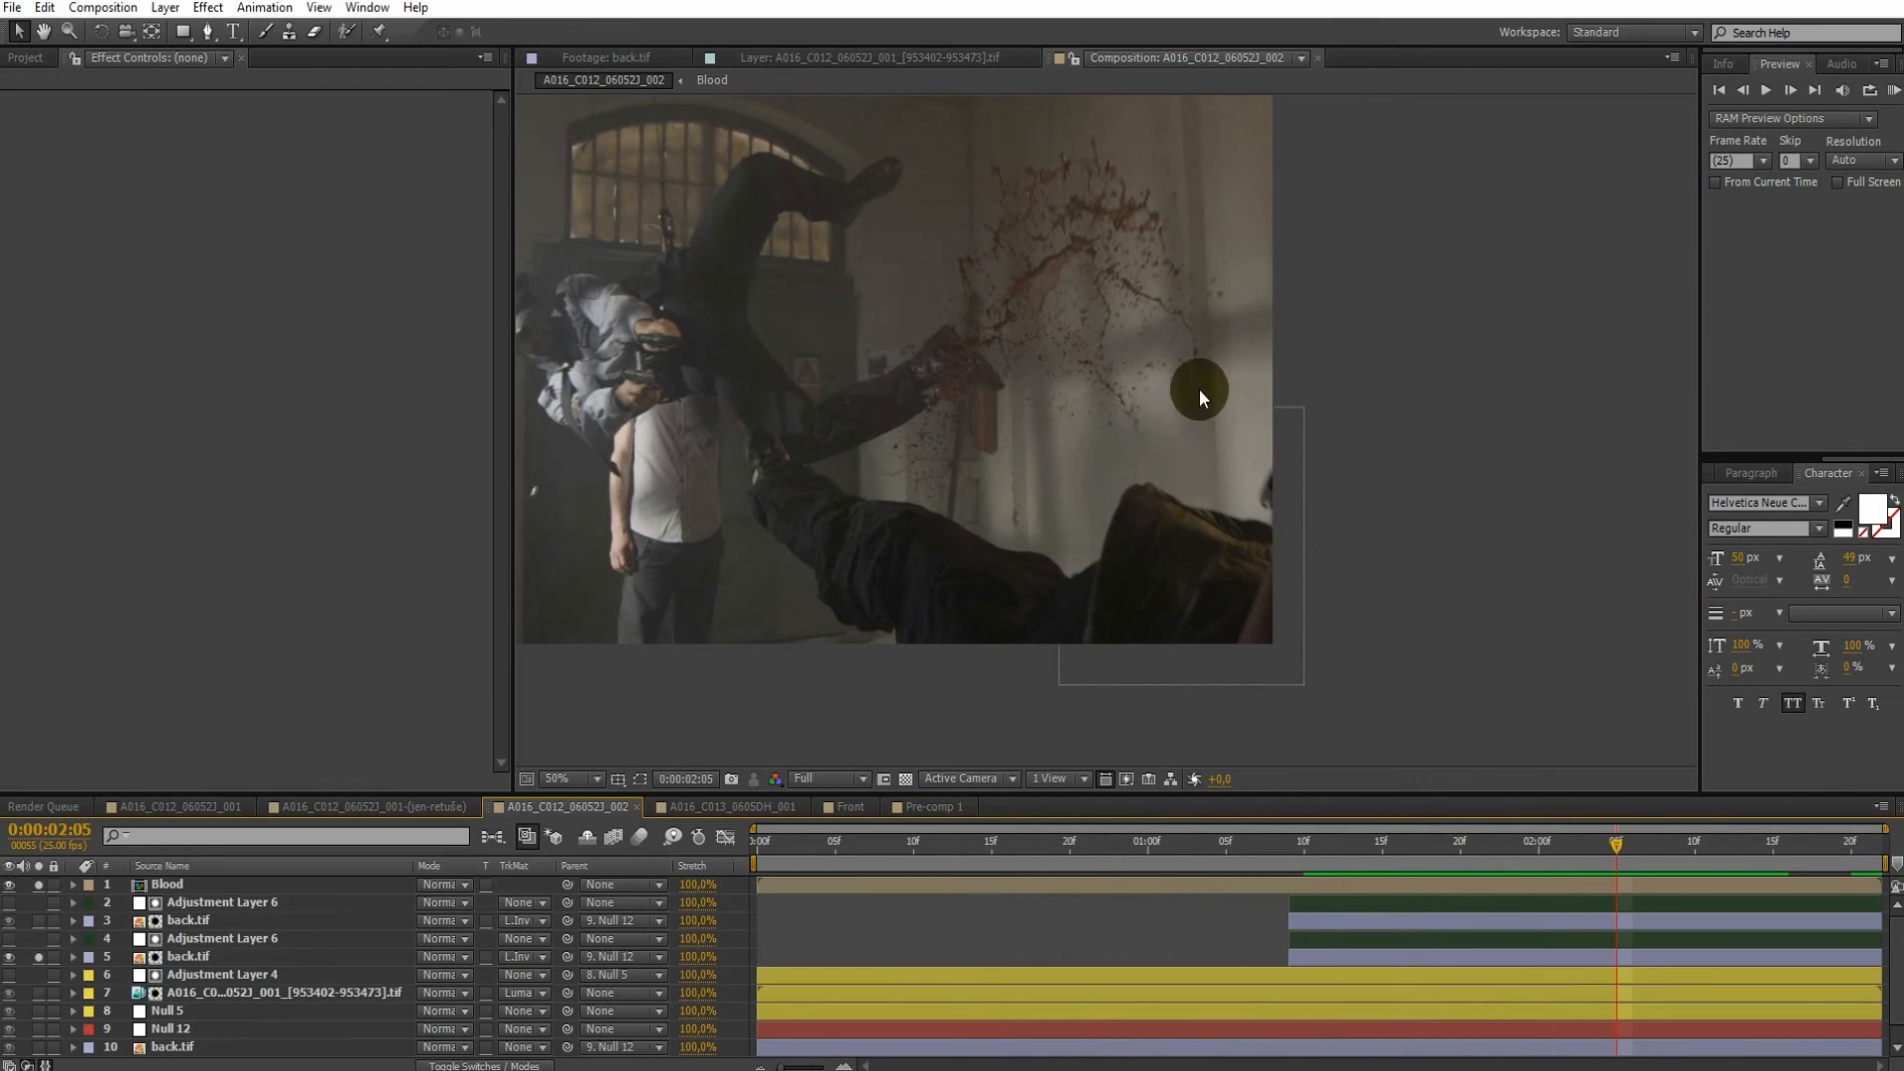
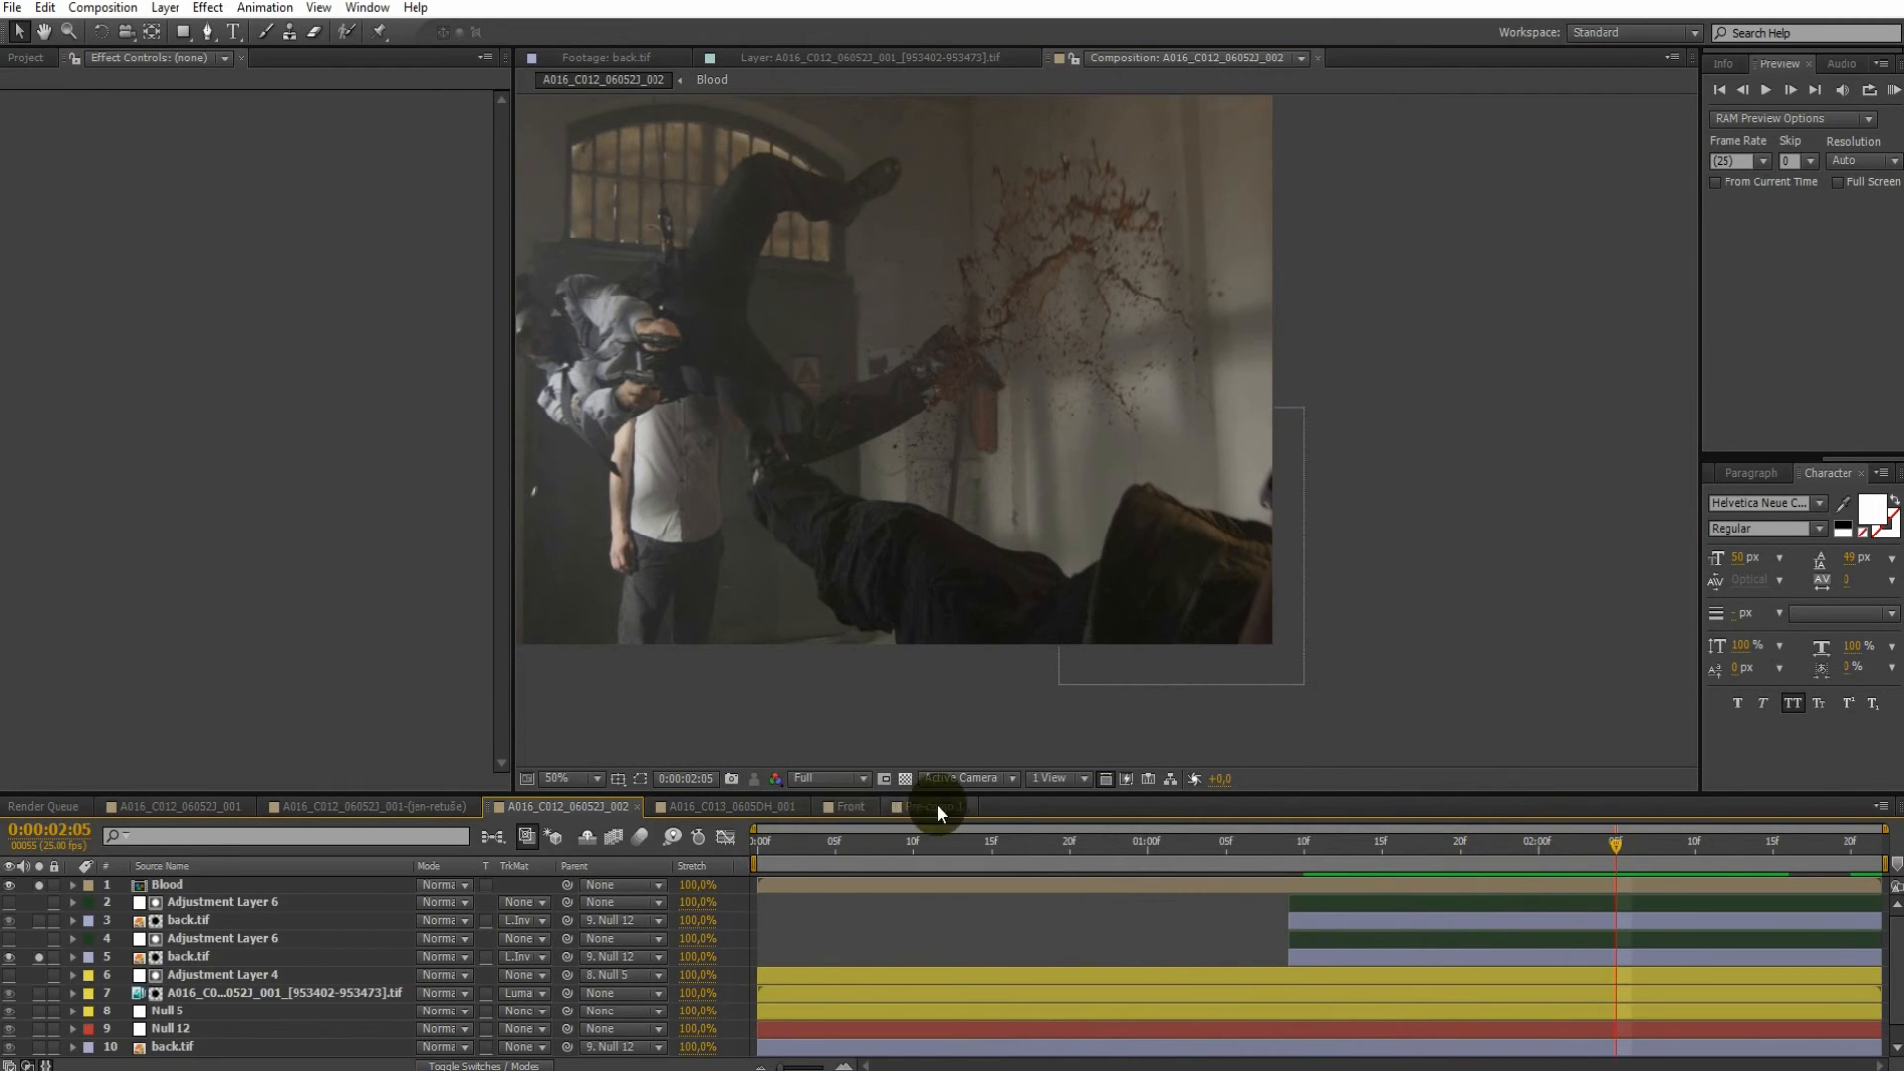
Paste the Front composition's blood particle, mask and null layers into A016_C012_0605ZJ_002 above the Blood layer
click(858, 807)
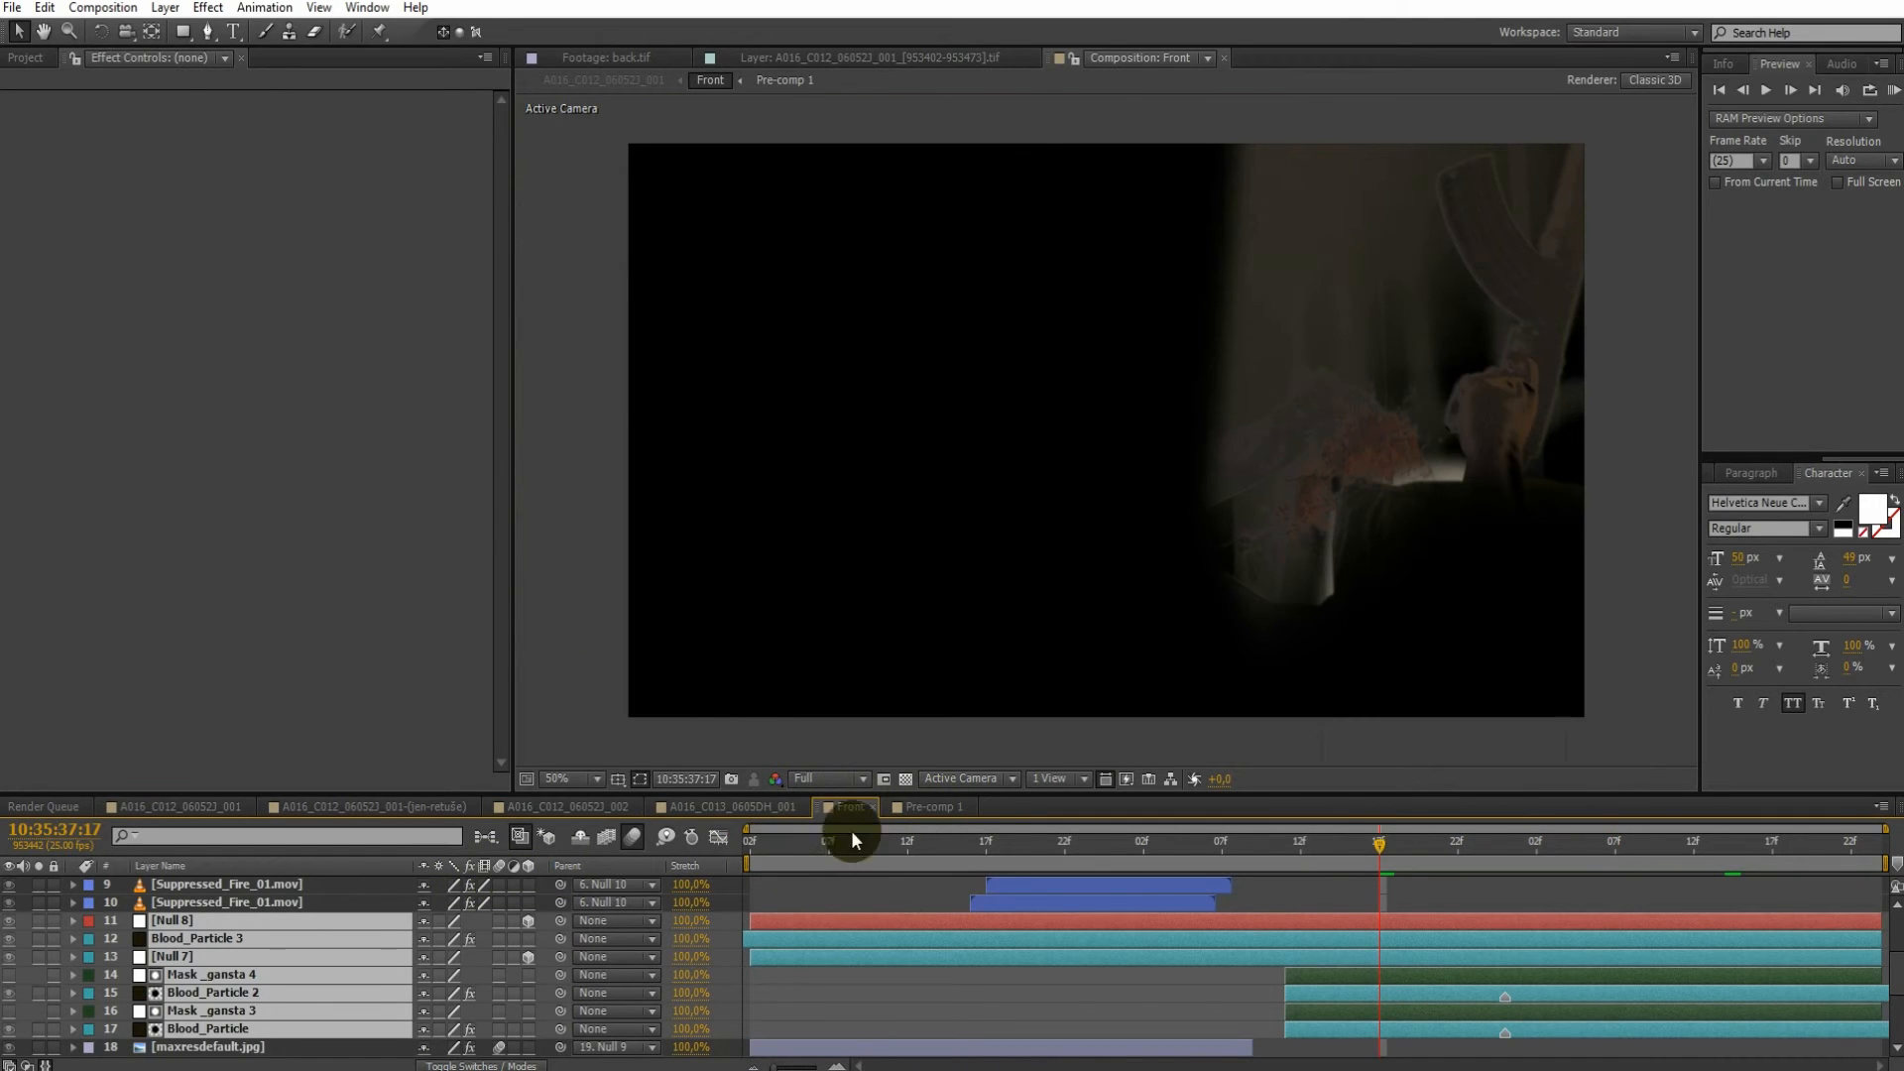
click(609, 809)
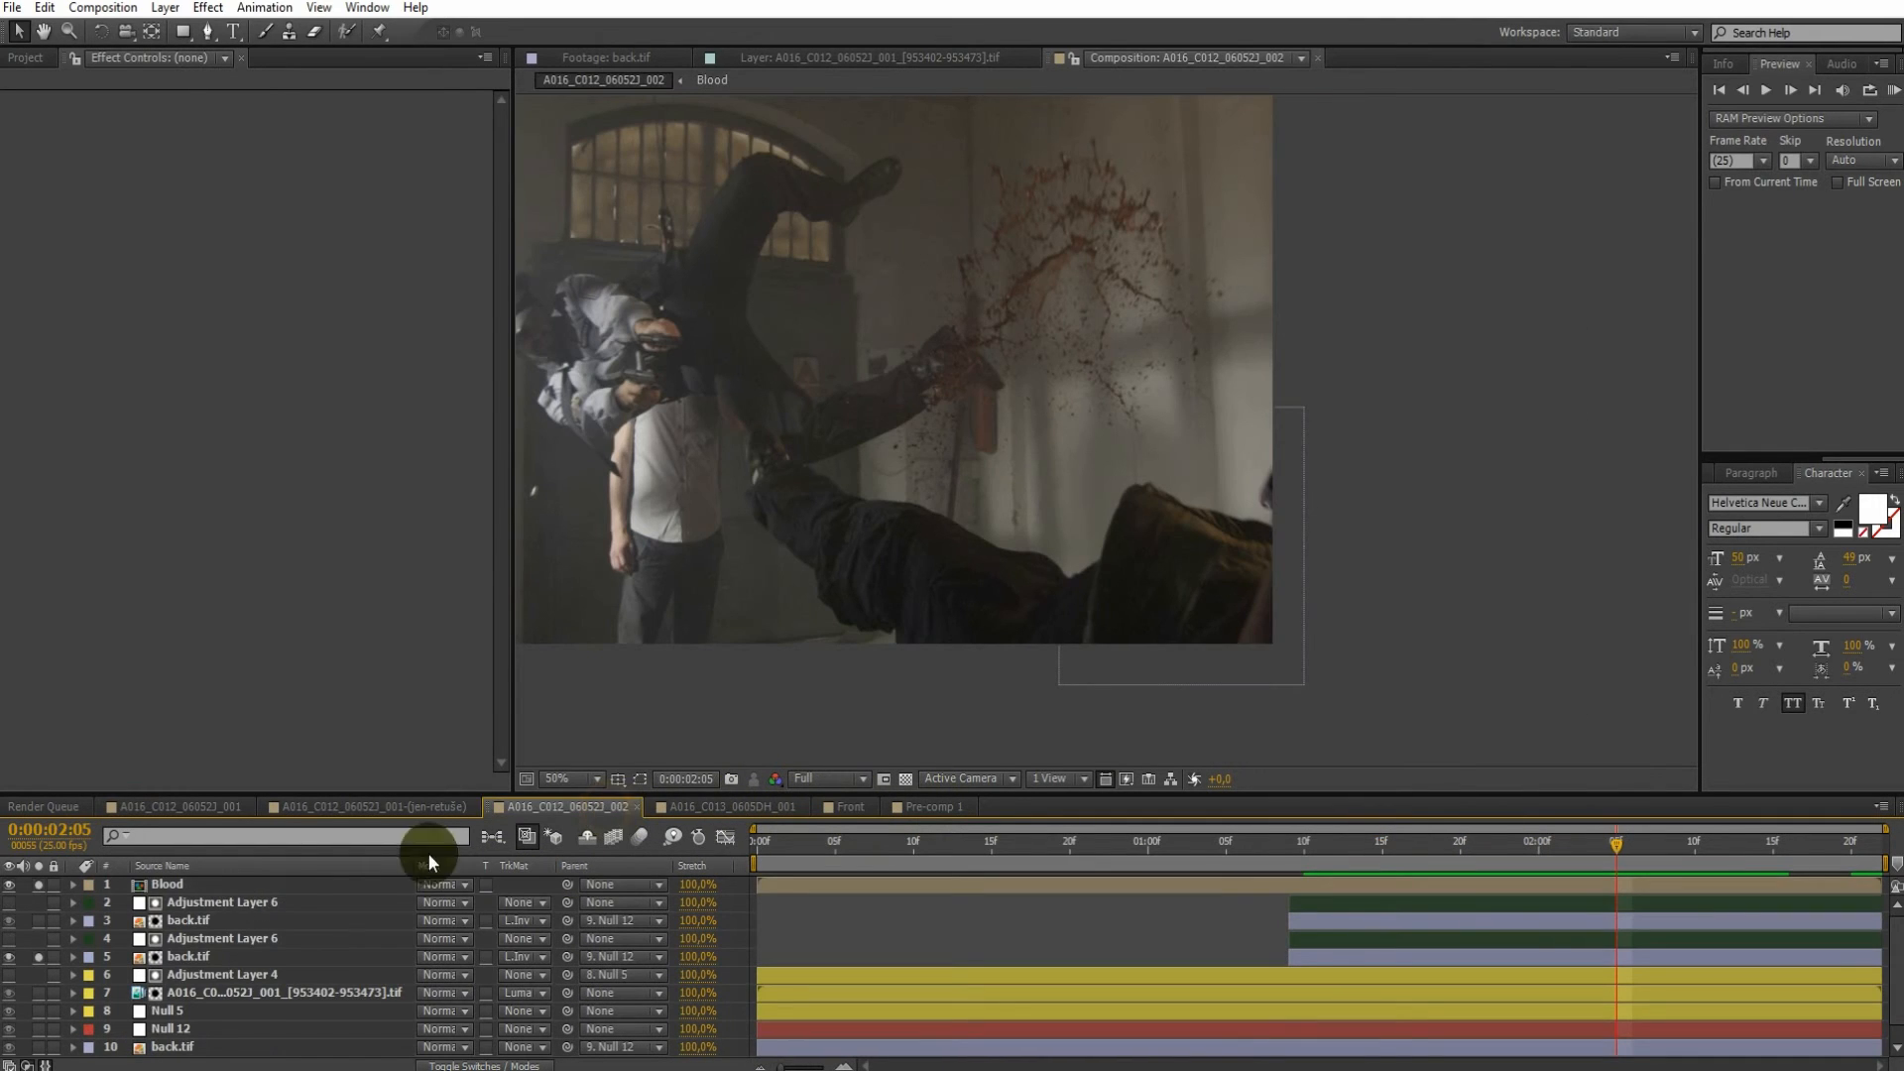
click(236, 888)
key(ctrl+v)
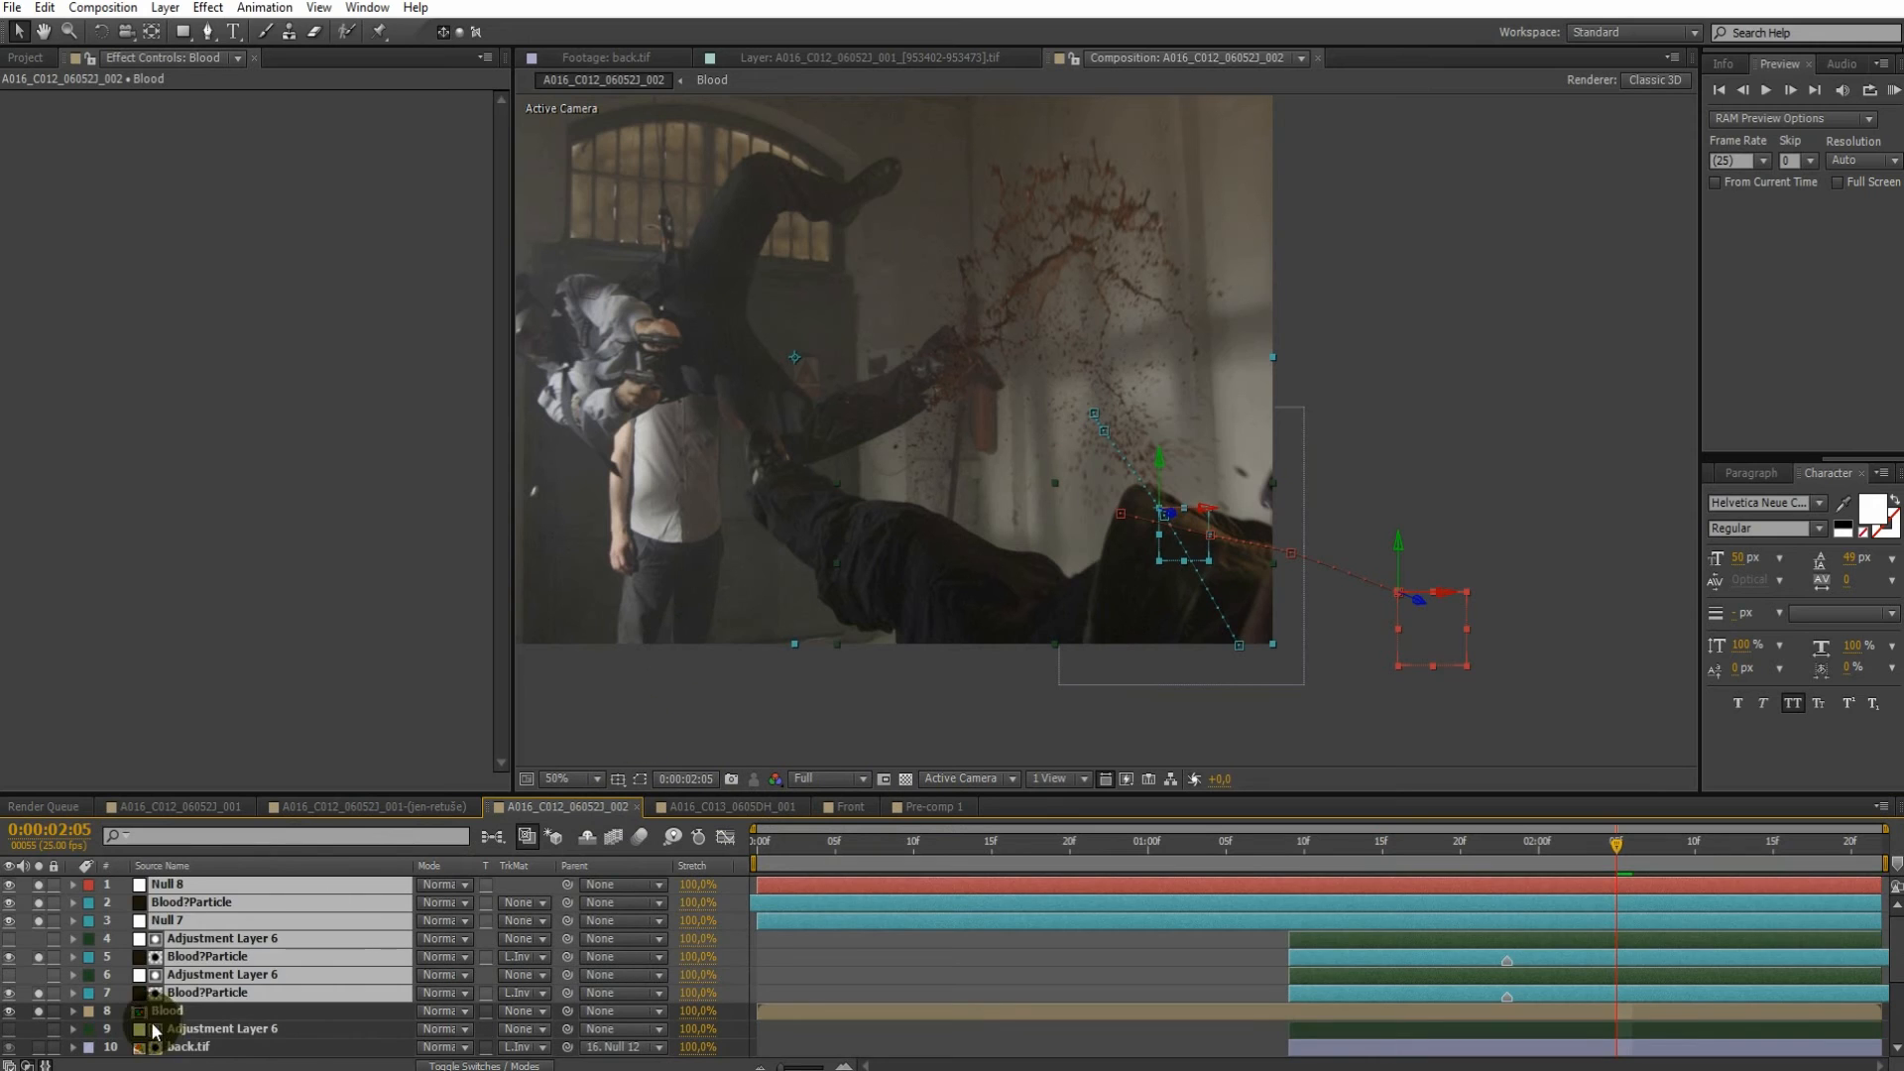
Among the pasted layers, leave only the Blood_Particle layer directly above Blood soloed and compare the splatter around the wounded soldier
click(188, 1031)
click(131, 902)
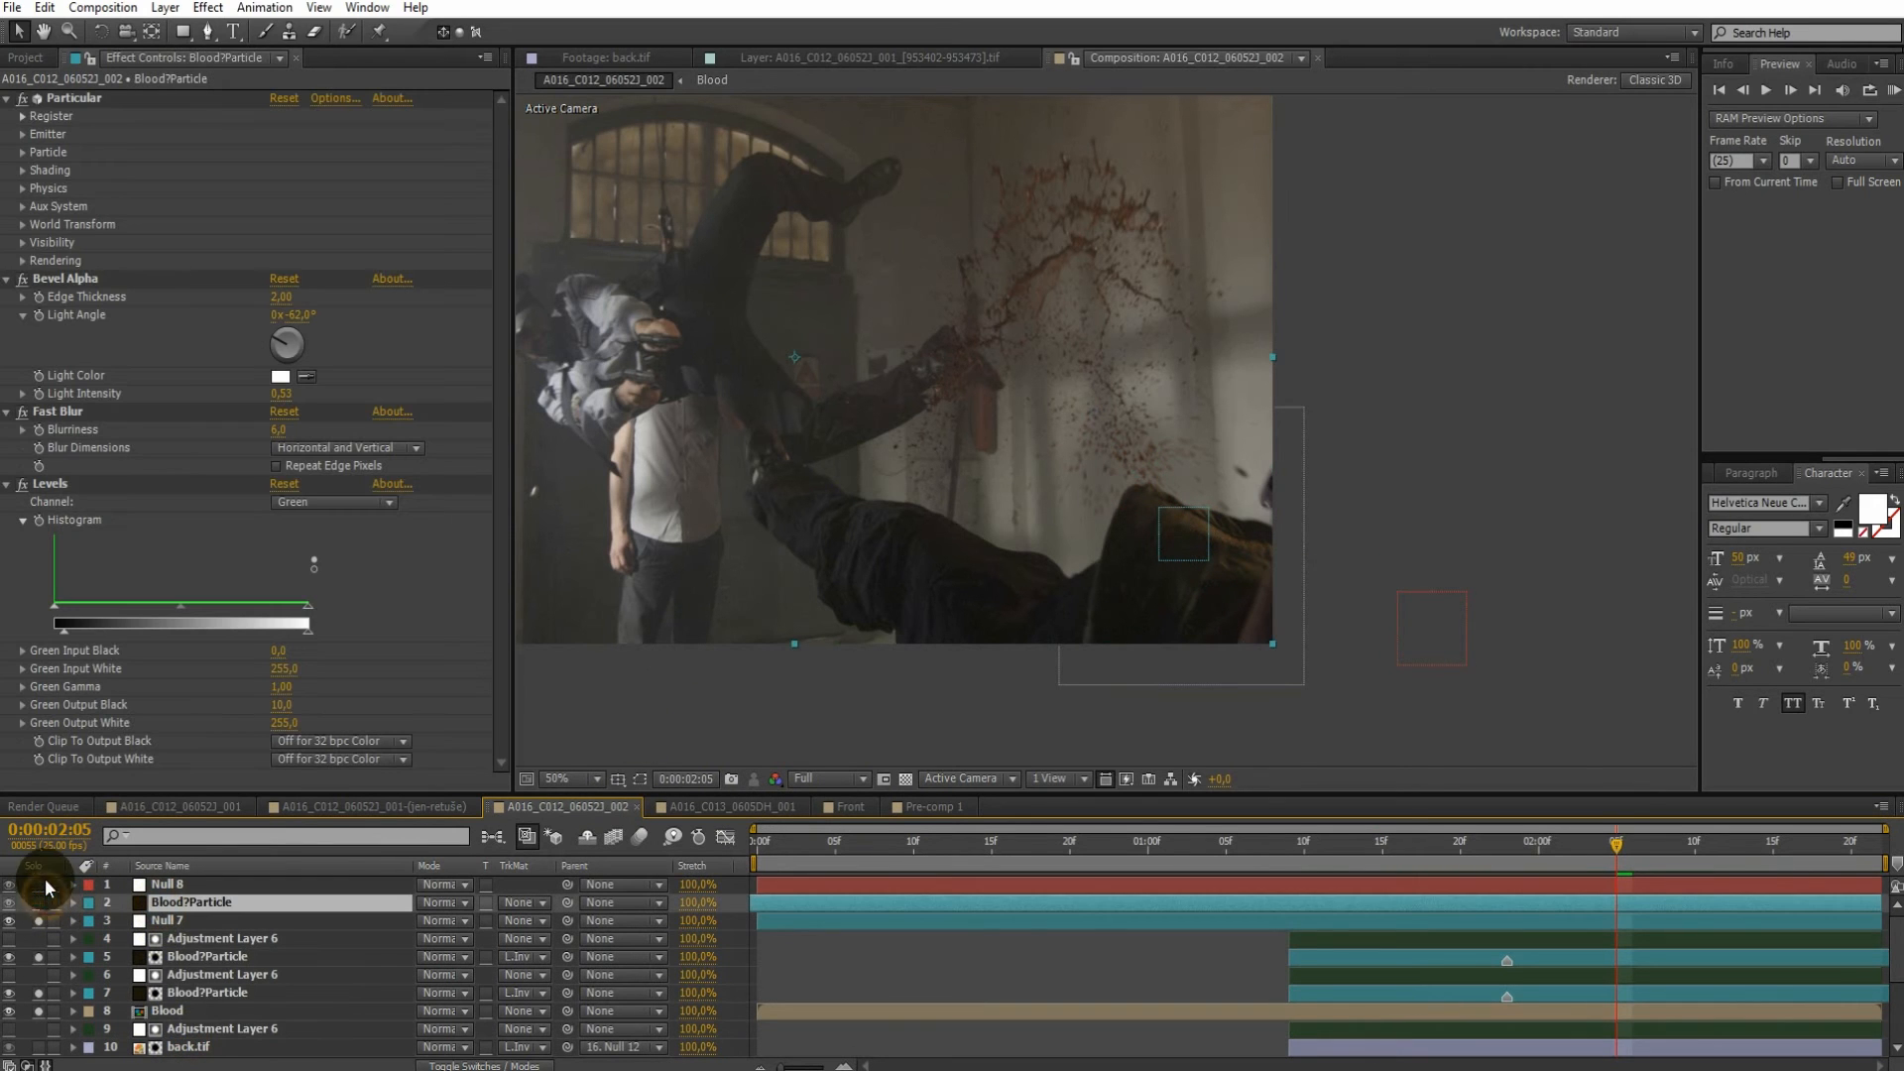
scroll(944, 557, up, 2)
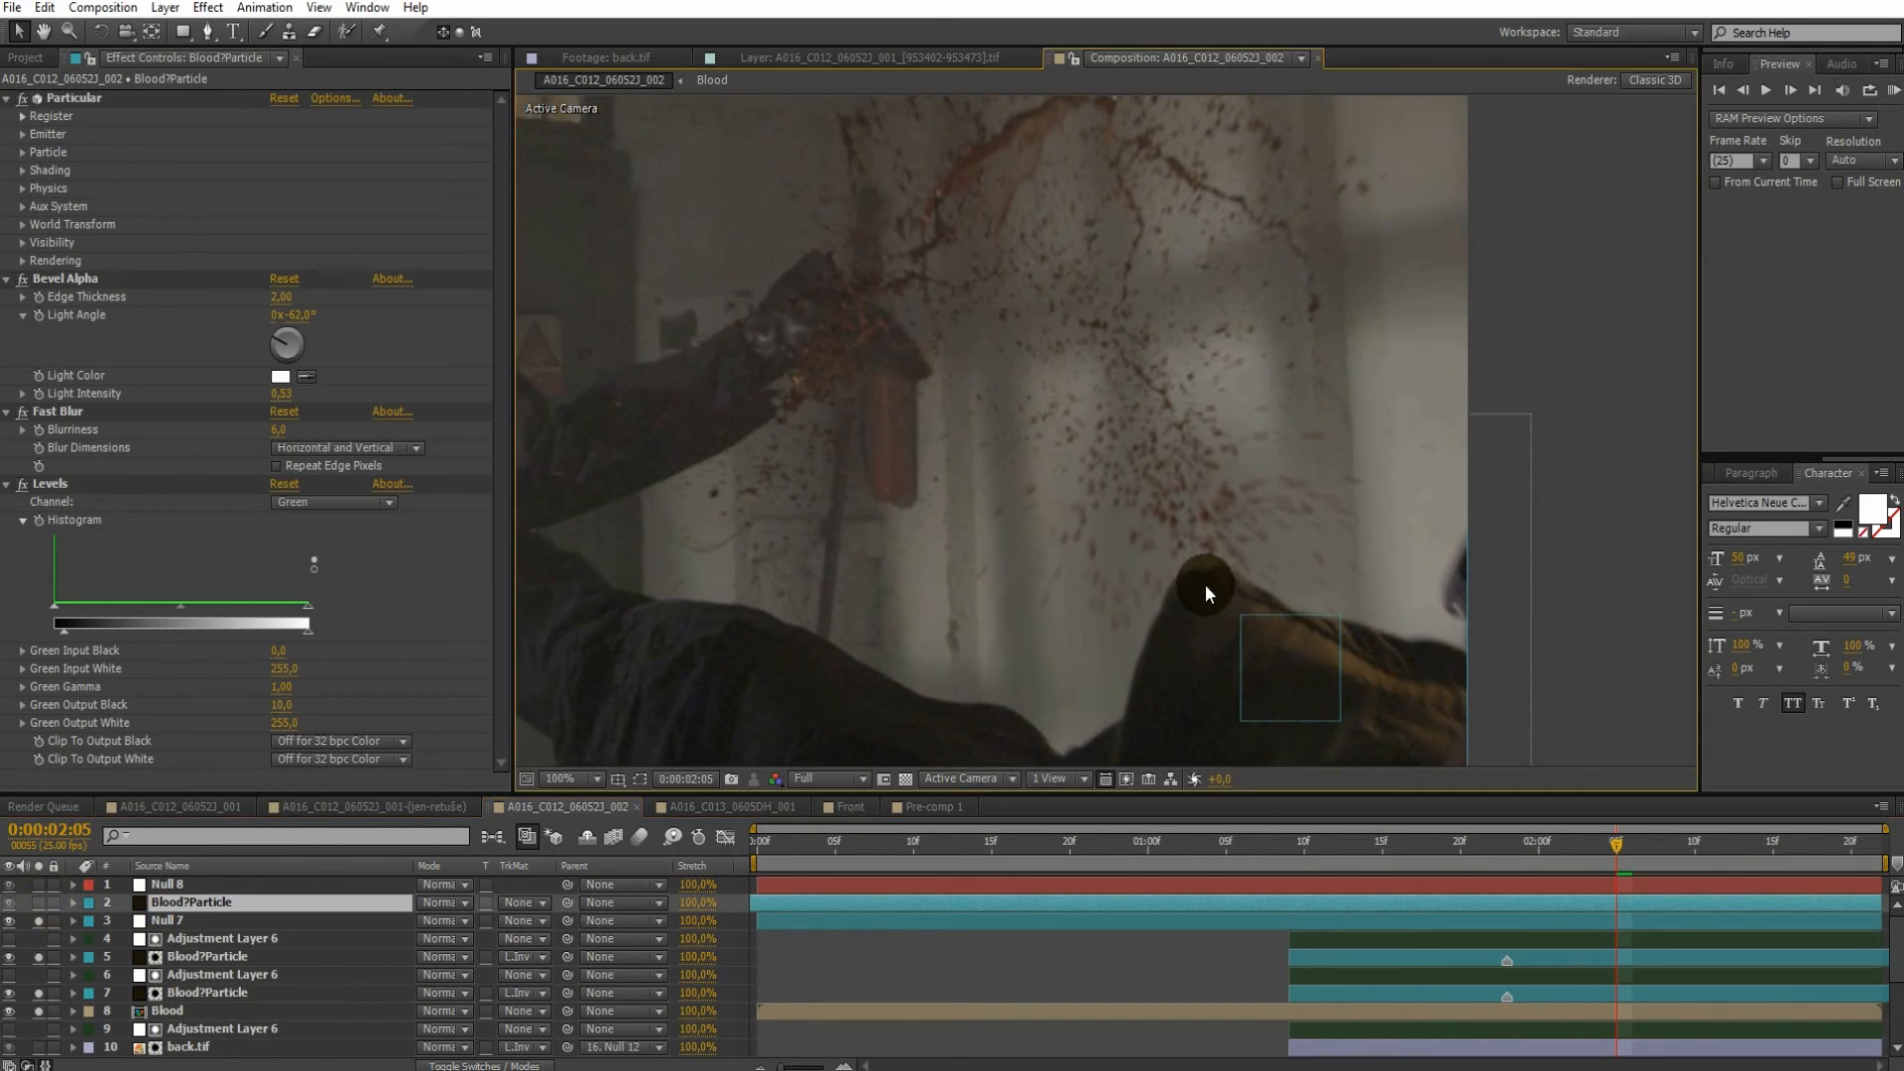
click(198, 993)
click(44, 991)
click(43, 991)
click(39, 955)
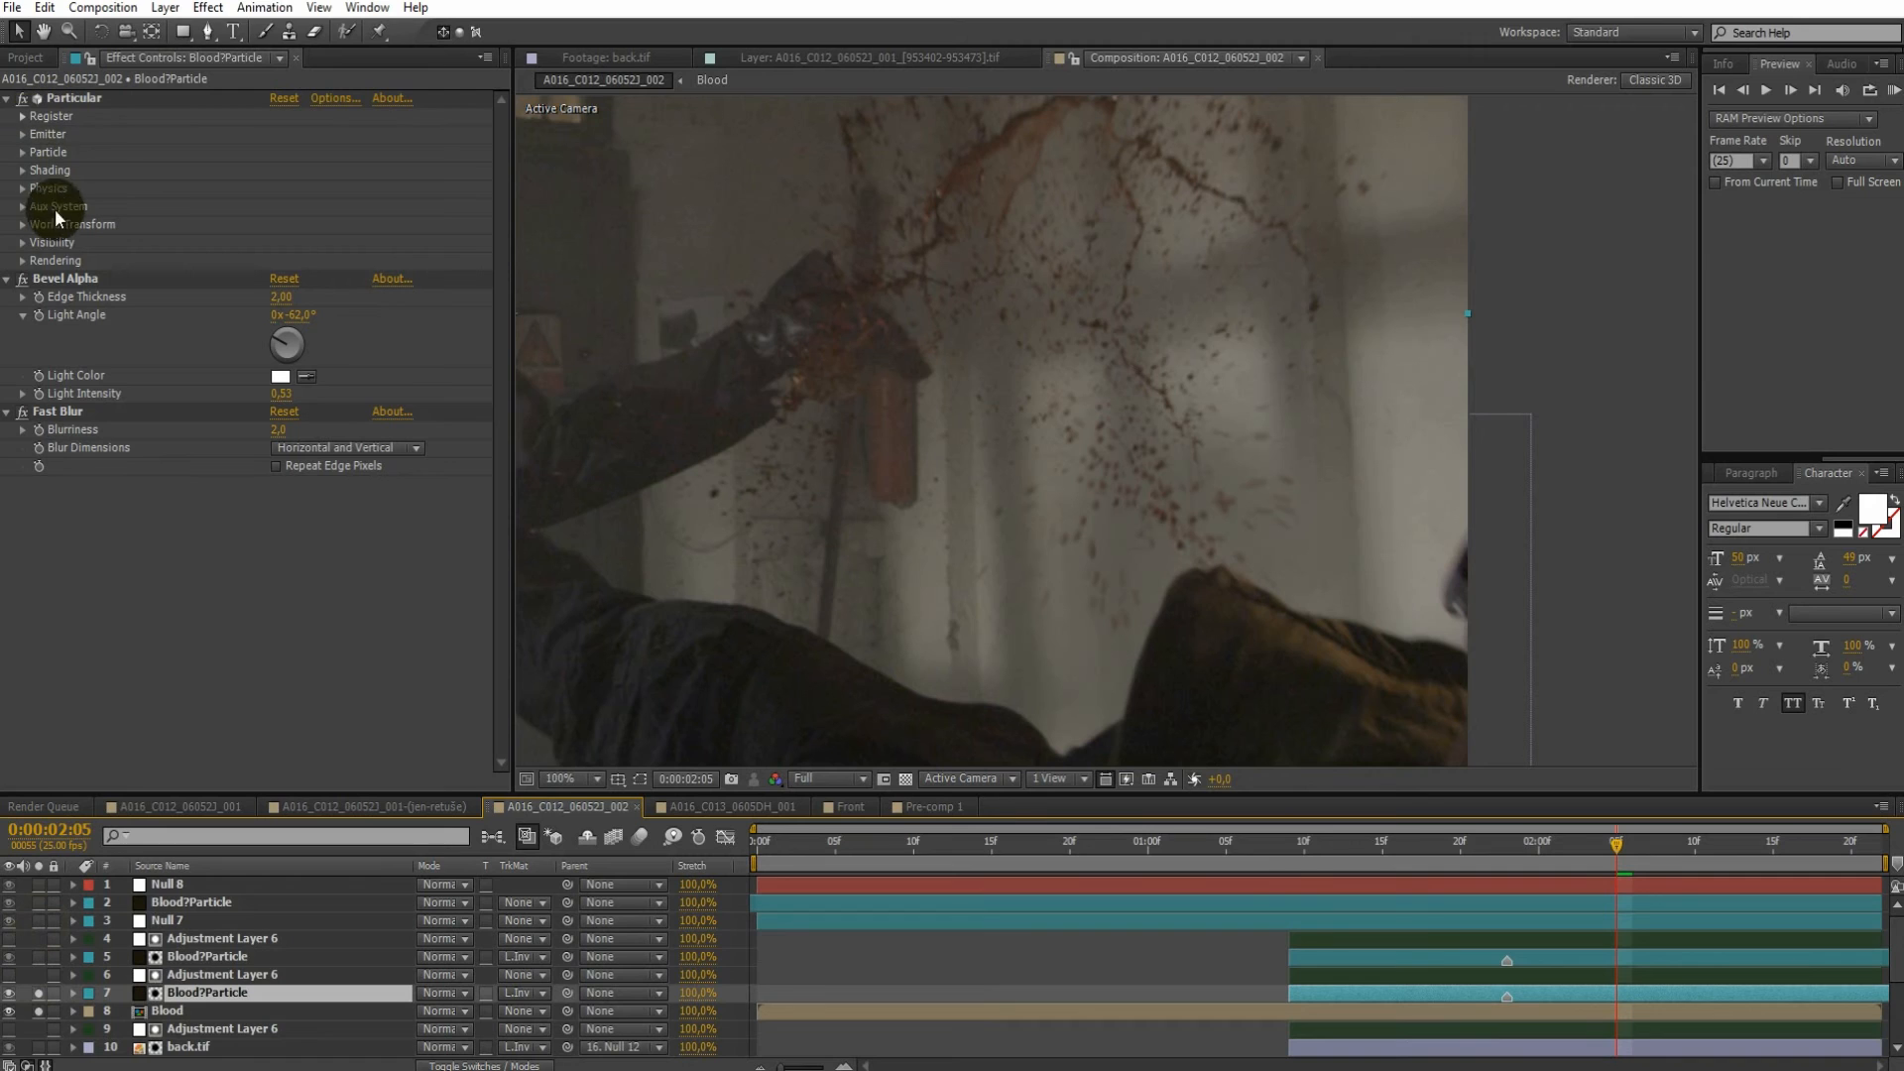
Examine the soloed particle layer's Bevel Alpha, Fast Blur and Particular Emitter settings
click(59, 278)
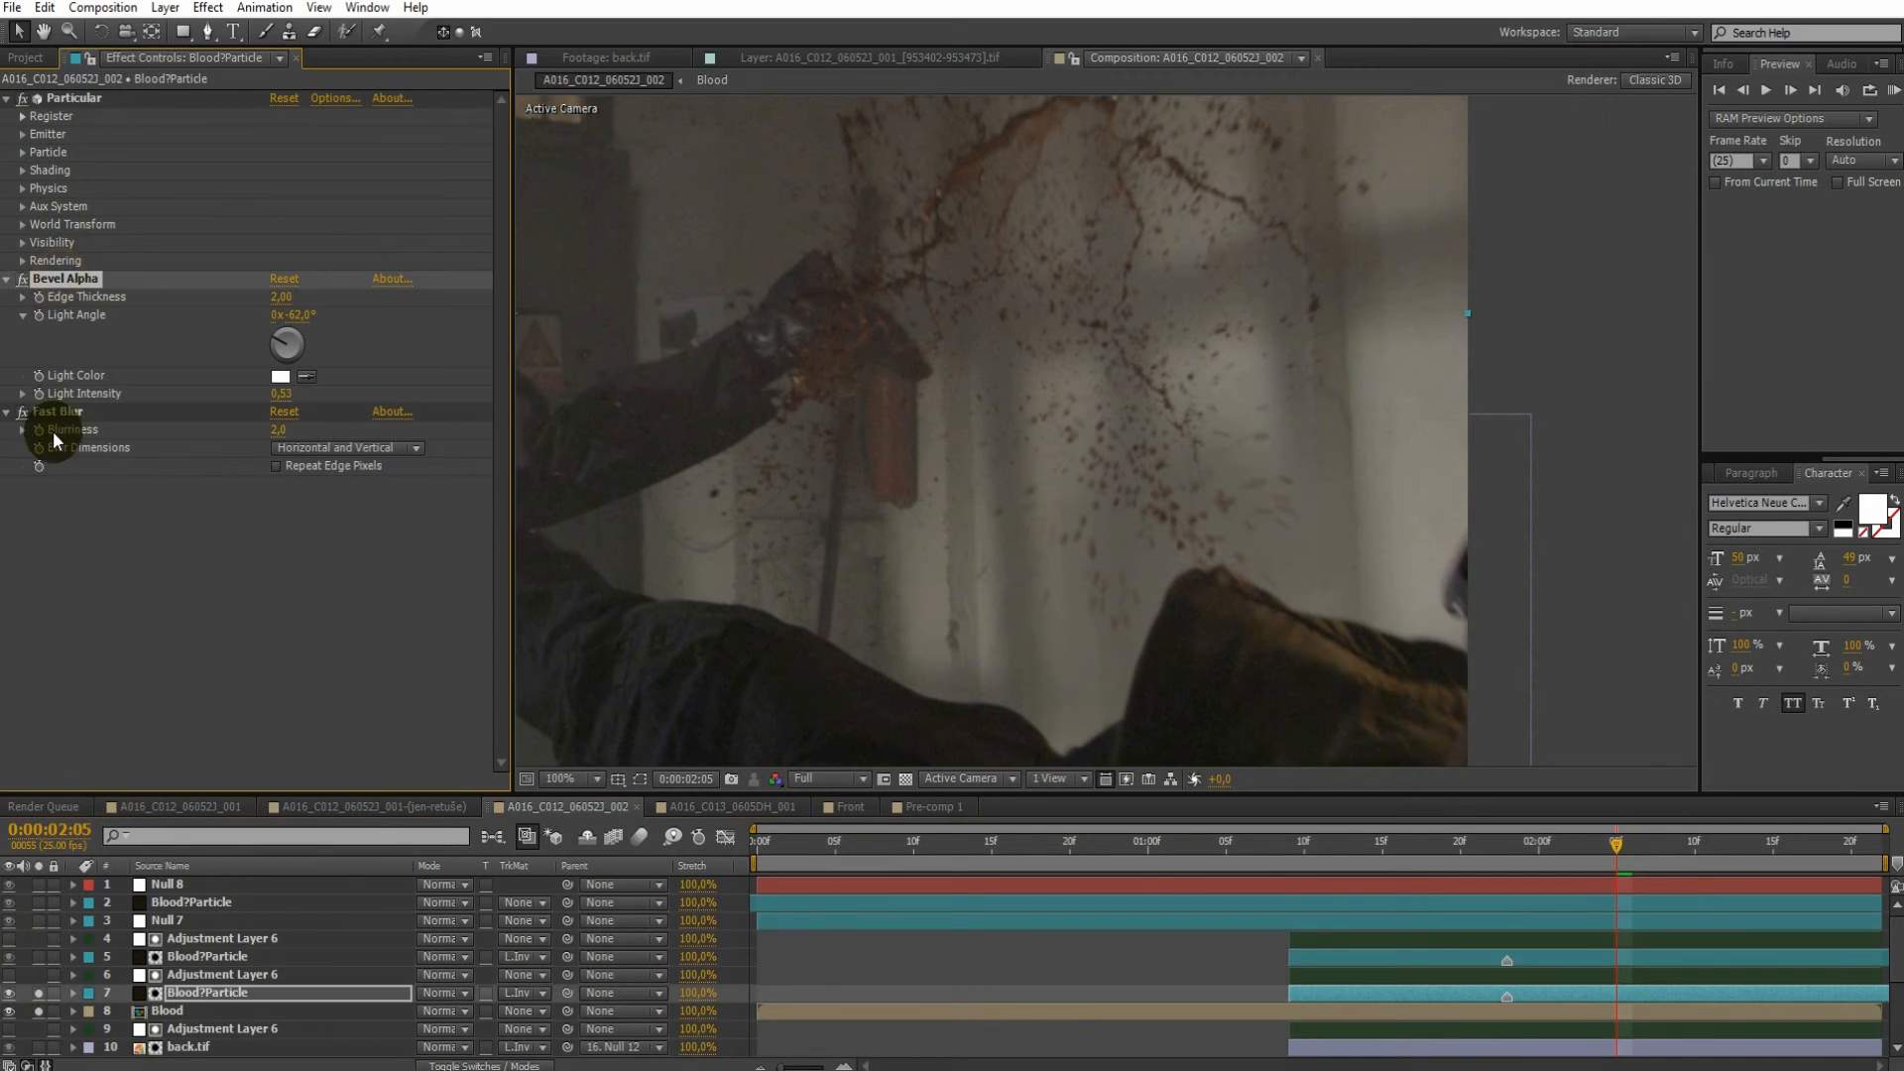
click(22, 117)
click(23, 164)
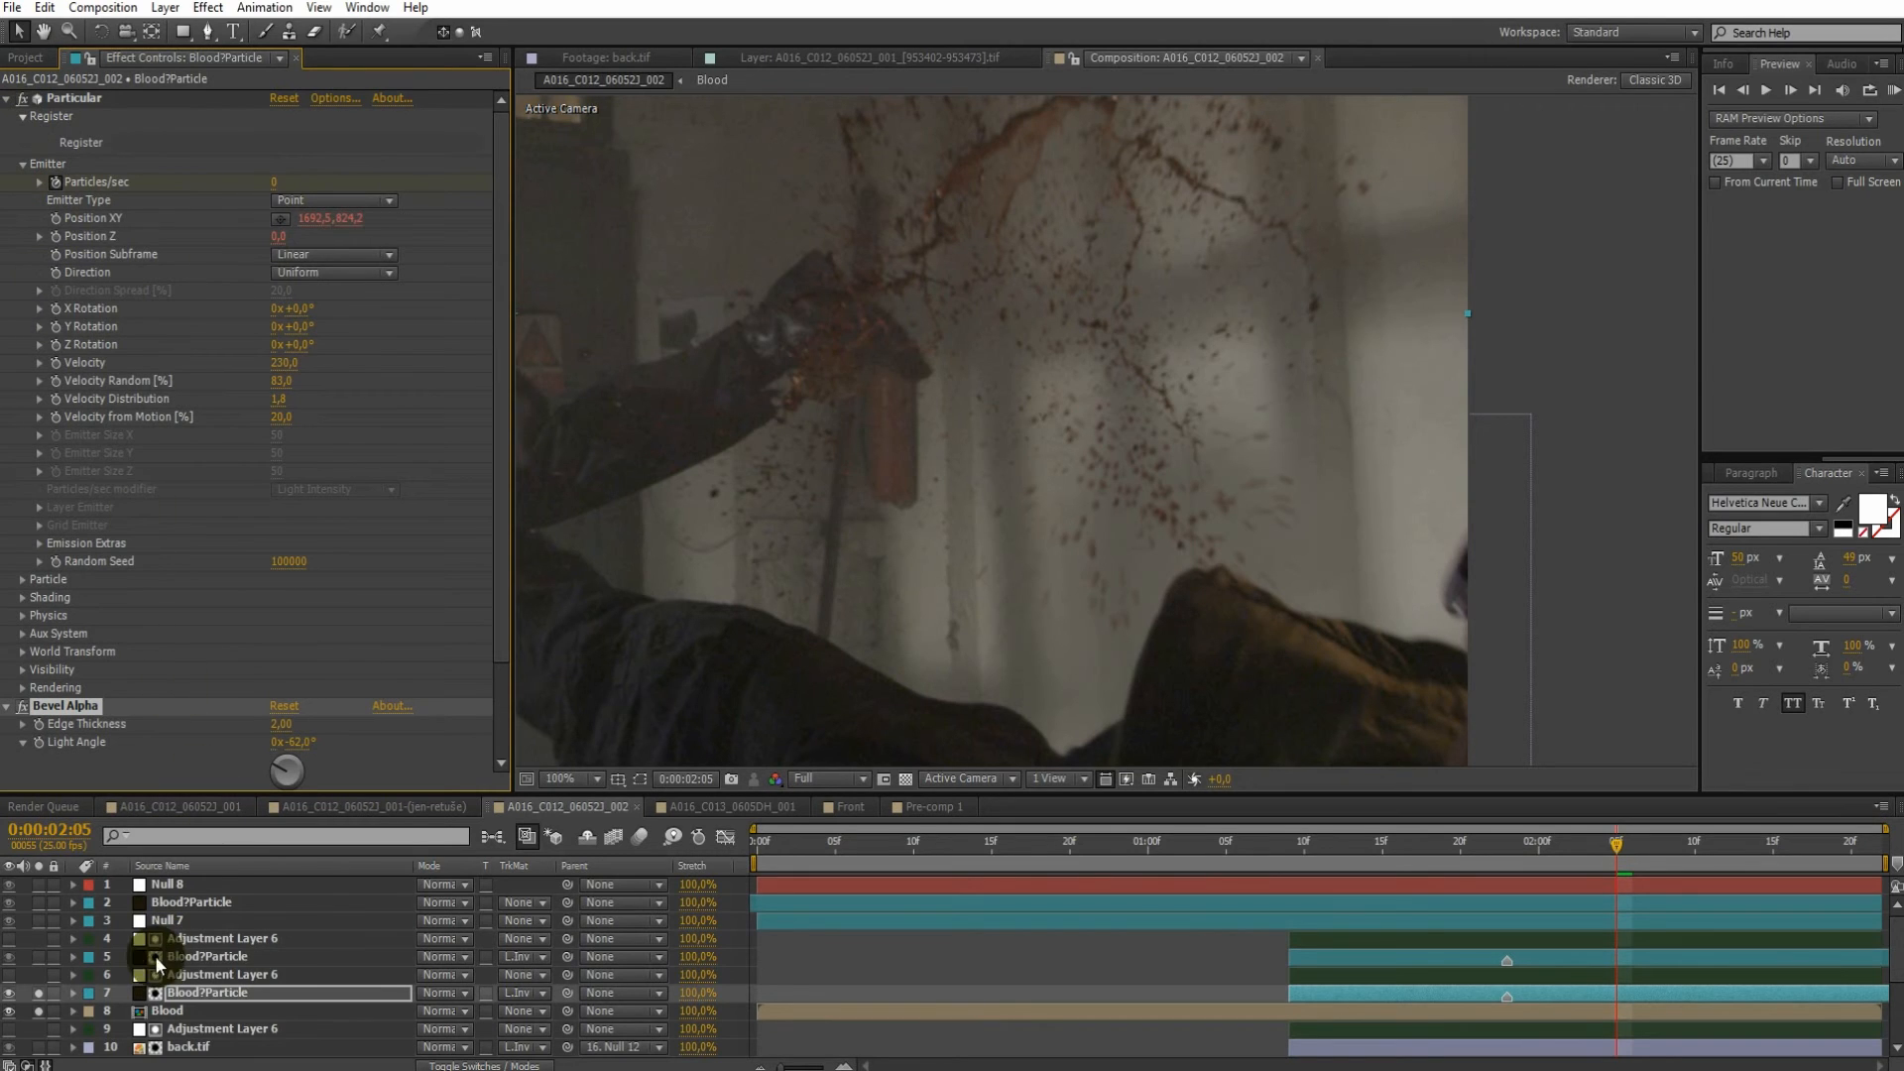
click(74, 994)
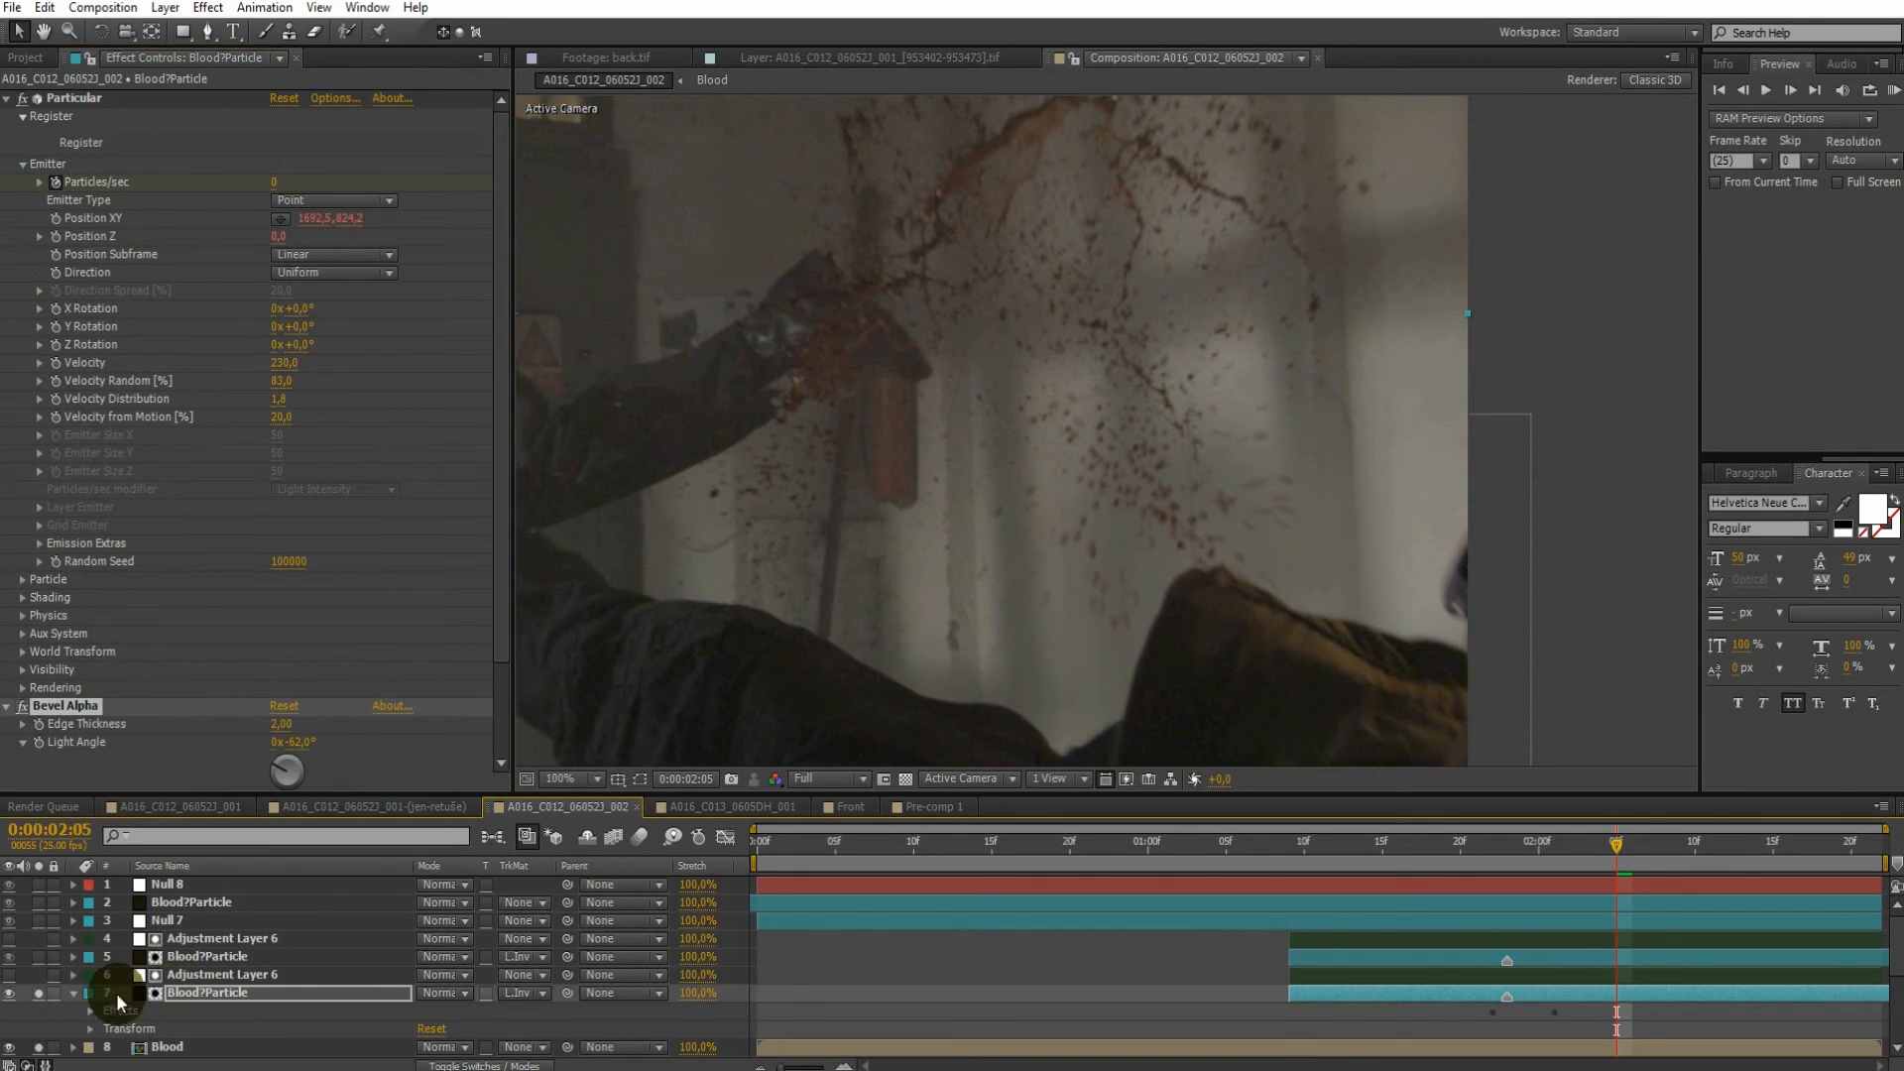
click(76, 994)
Solo Null 7 and preview its motion path against the falling soldier up to 0:00:02:08
click(148, 920)
click(39, 921)
scroll(838, 757, down, 2)
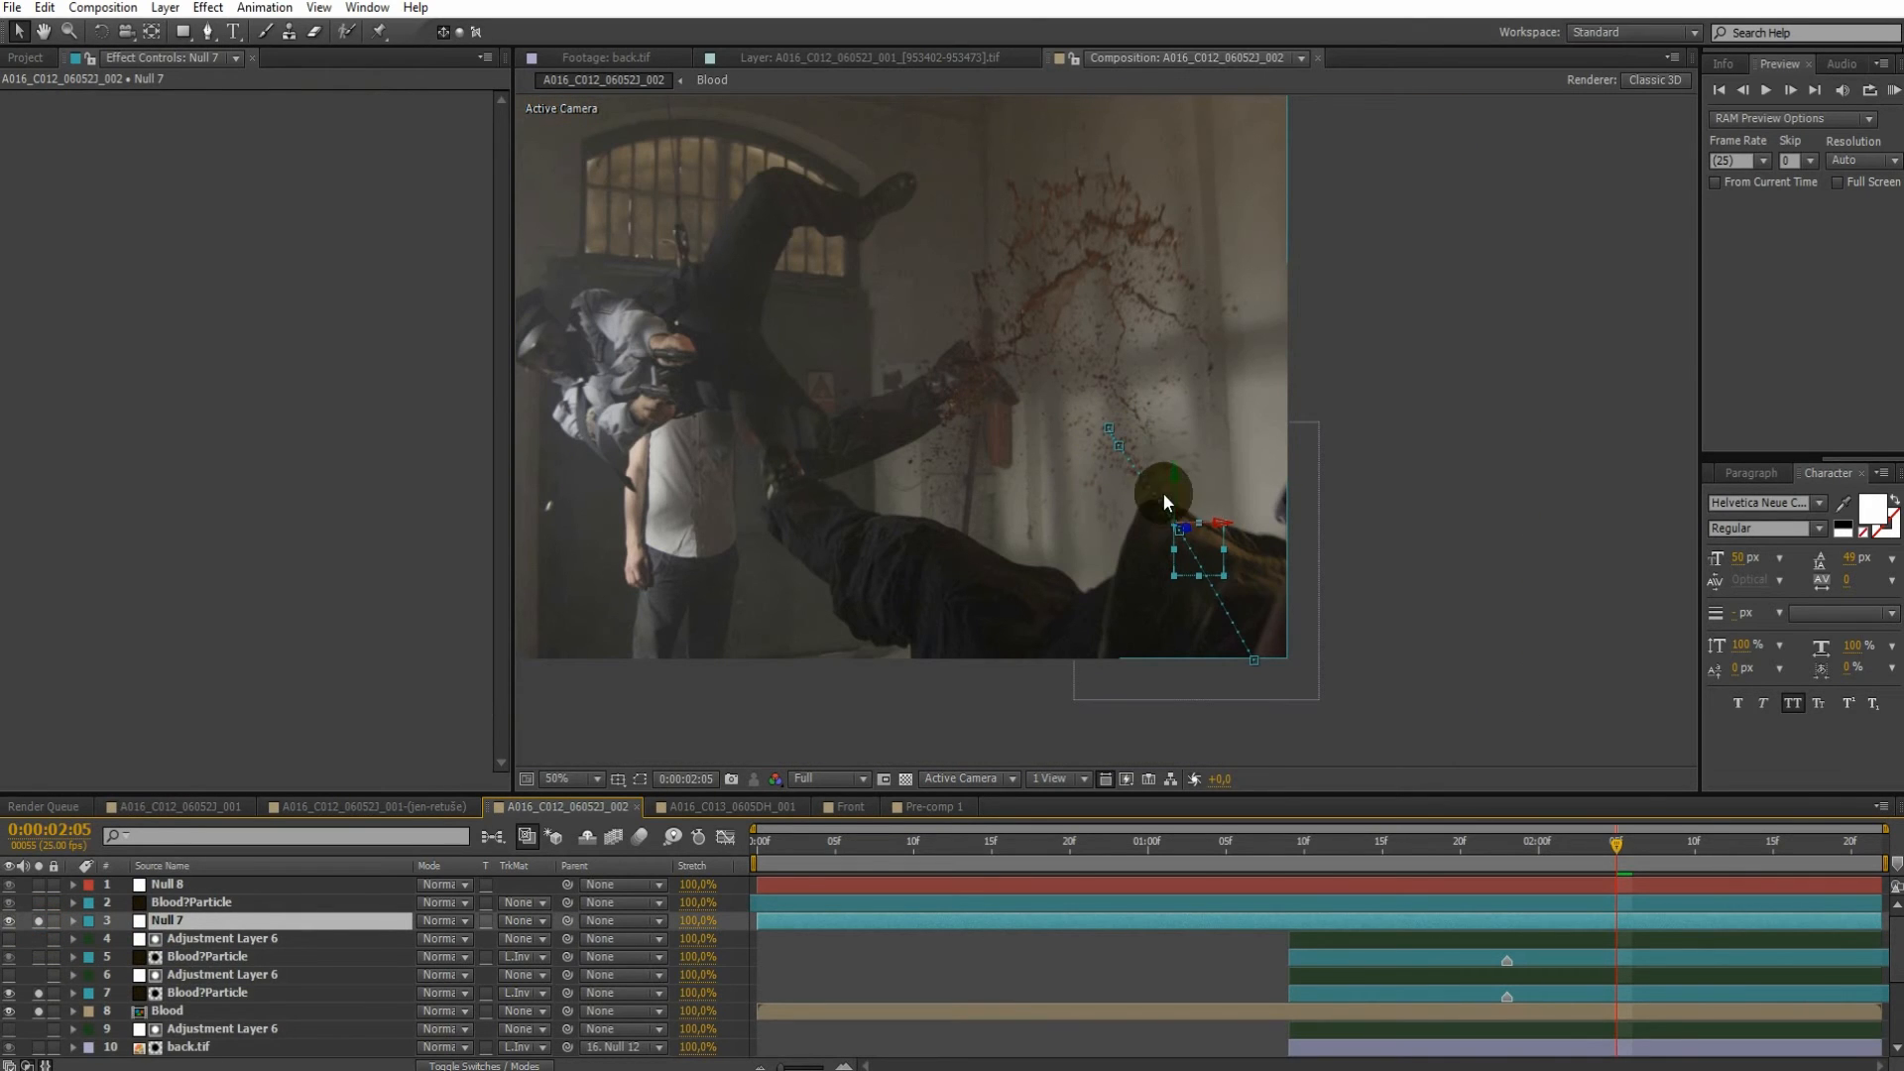
drag(1450, 849, 1671, 893)
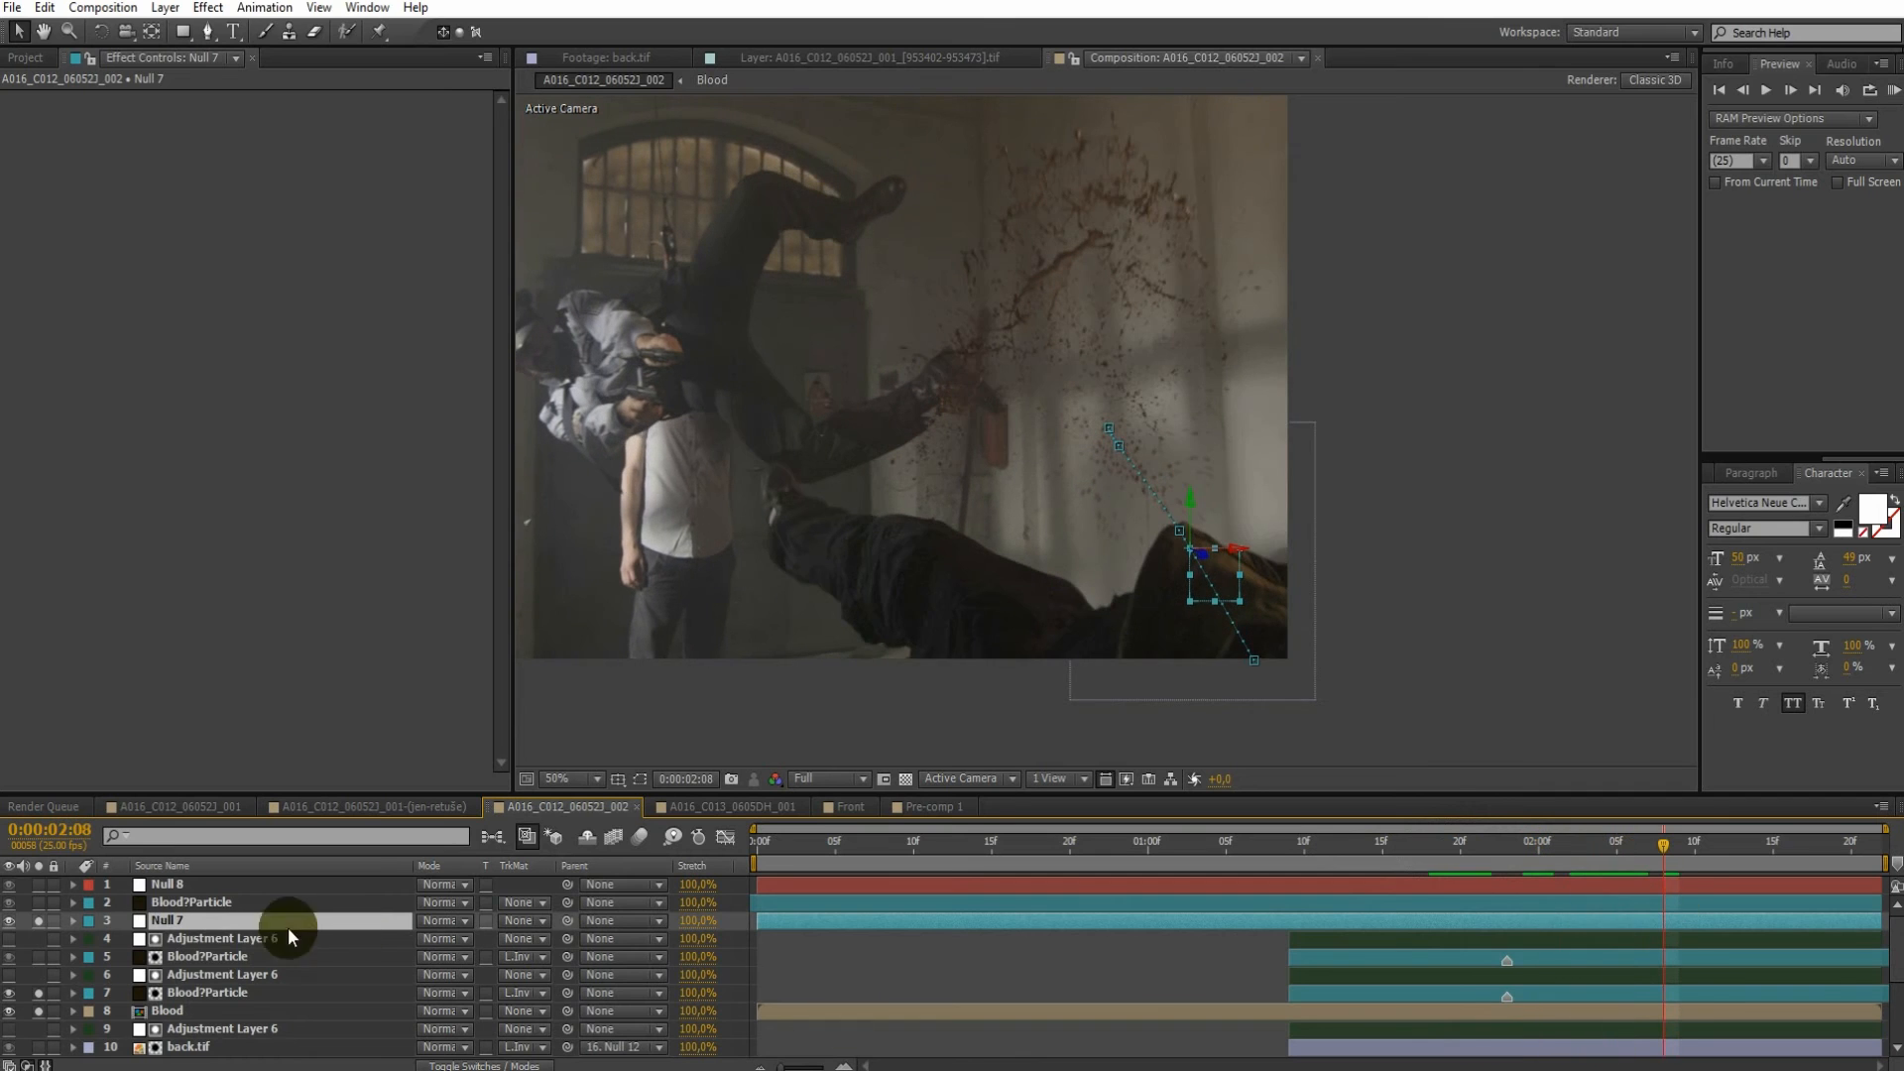
Inspect the expression on the particle layer's Emitter Position XY that takes its coordinates from Null 7
click(75, 996)
click(90, 1011)
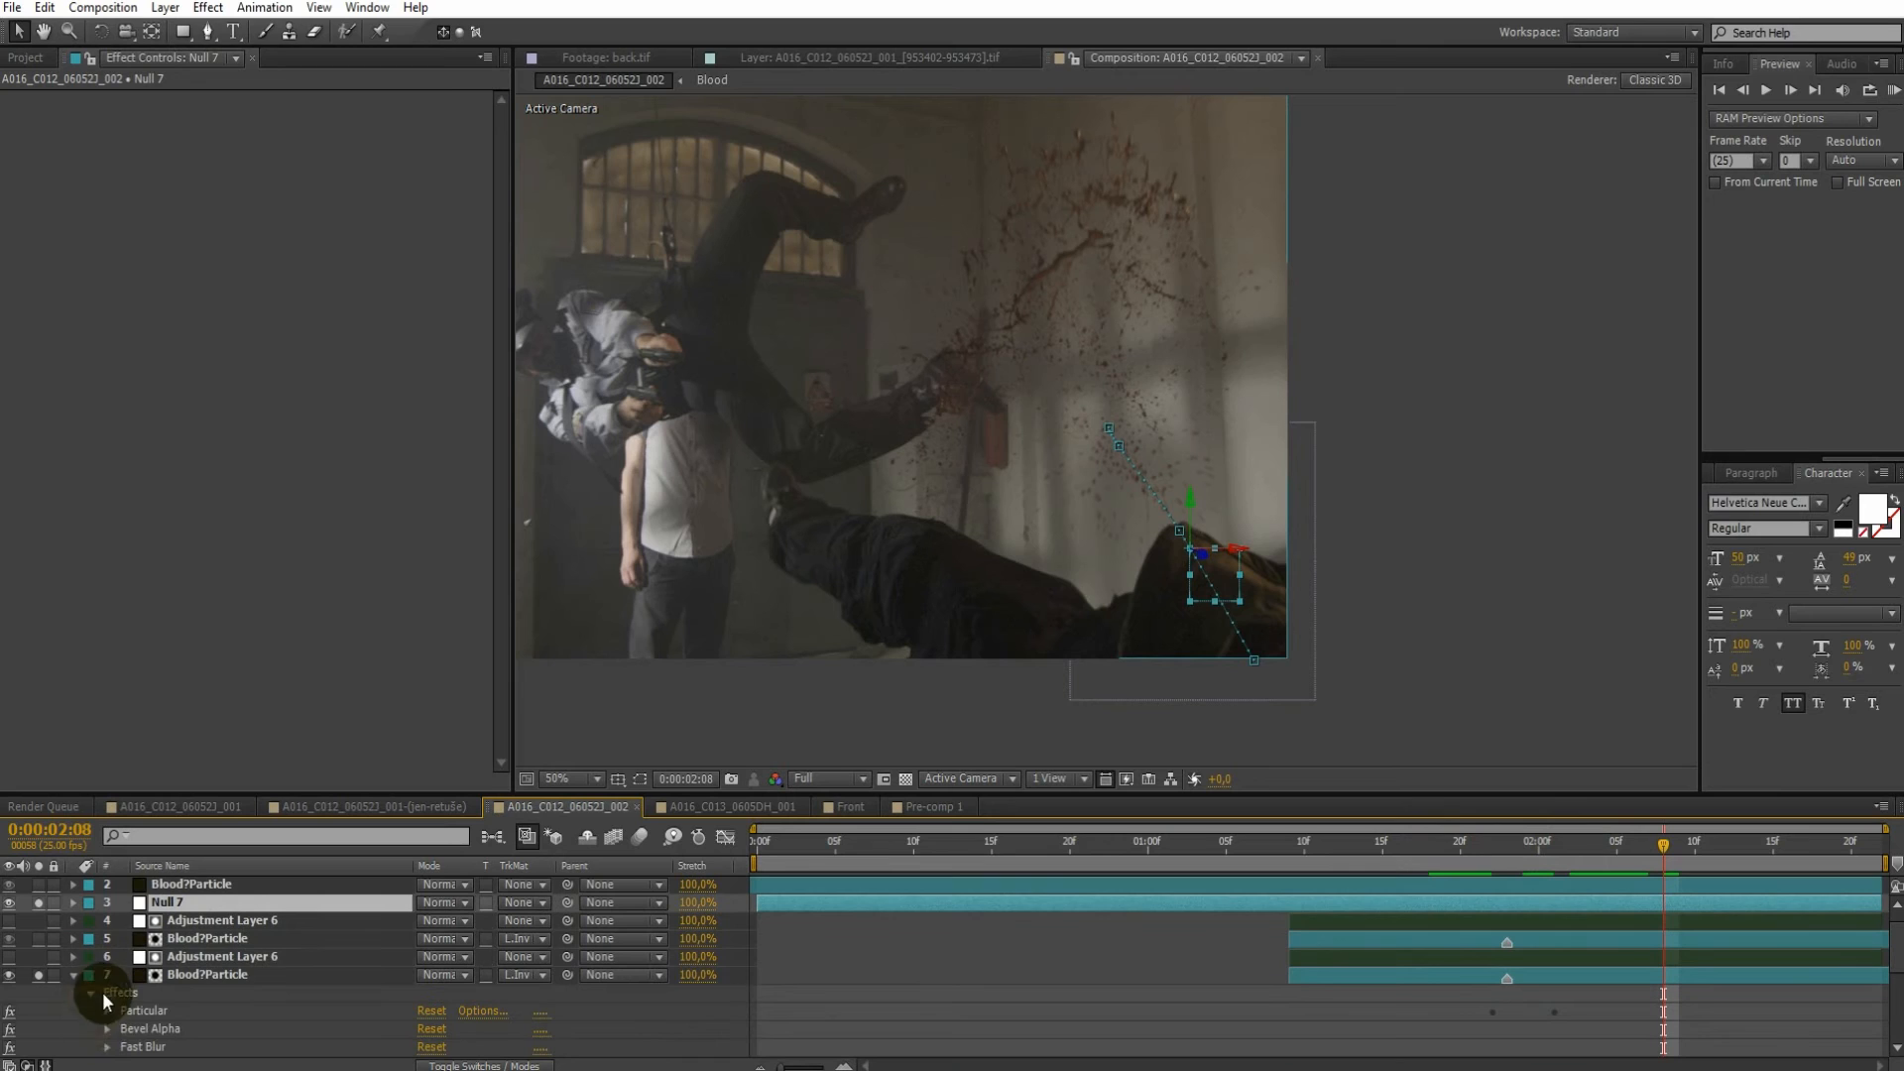
click(124, 925)
alt+click(142, 942)
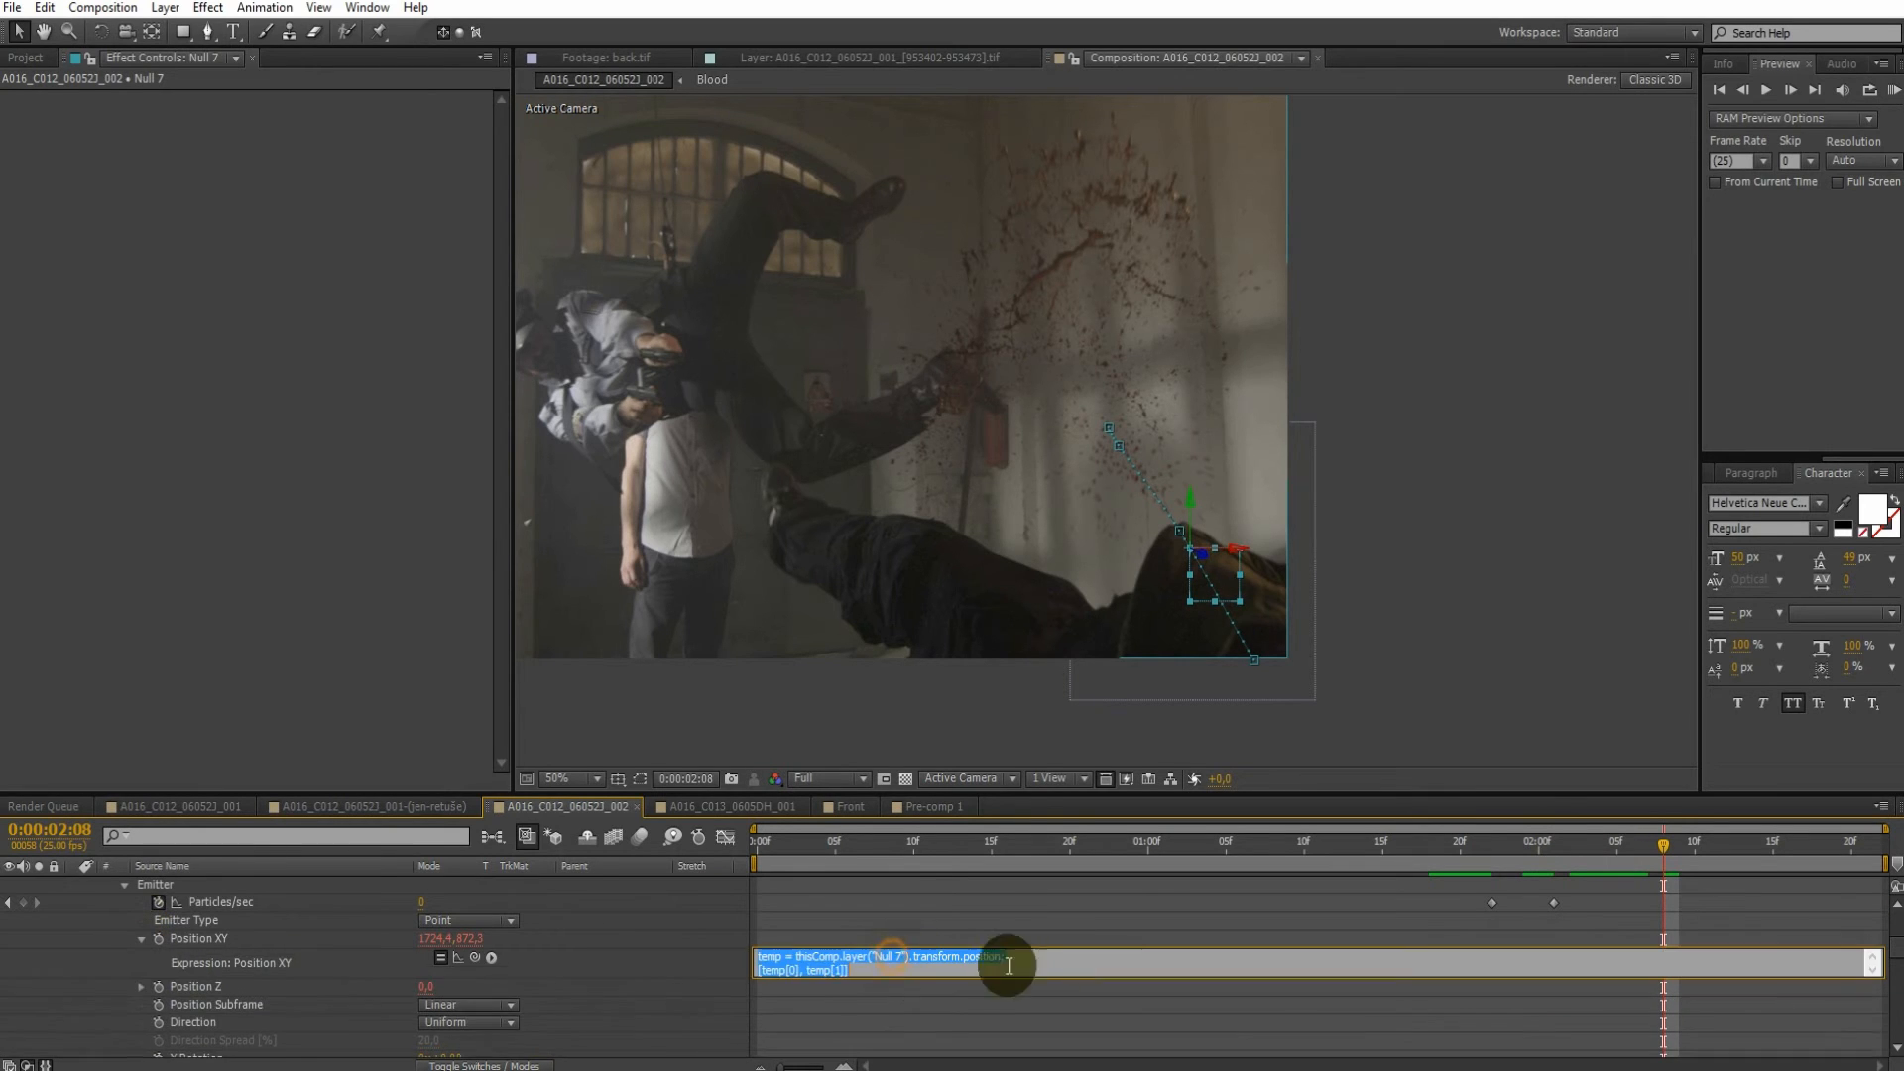
text(temp = thisComp.layer("Null 7").transform.position; [temp[0], temp[1]])
scroll(188, 962, up, 3)
scroll(133, 960, down, 1)
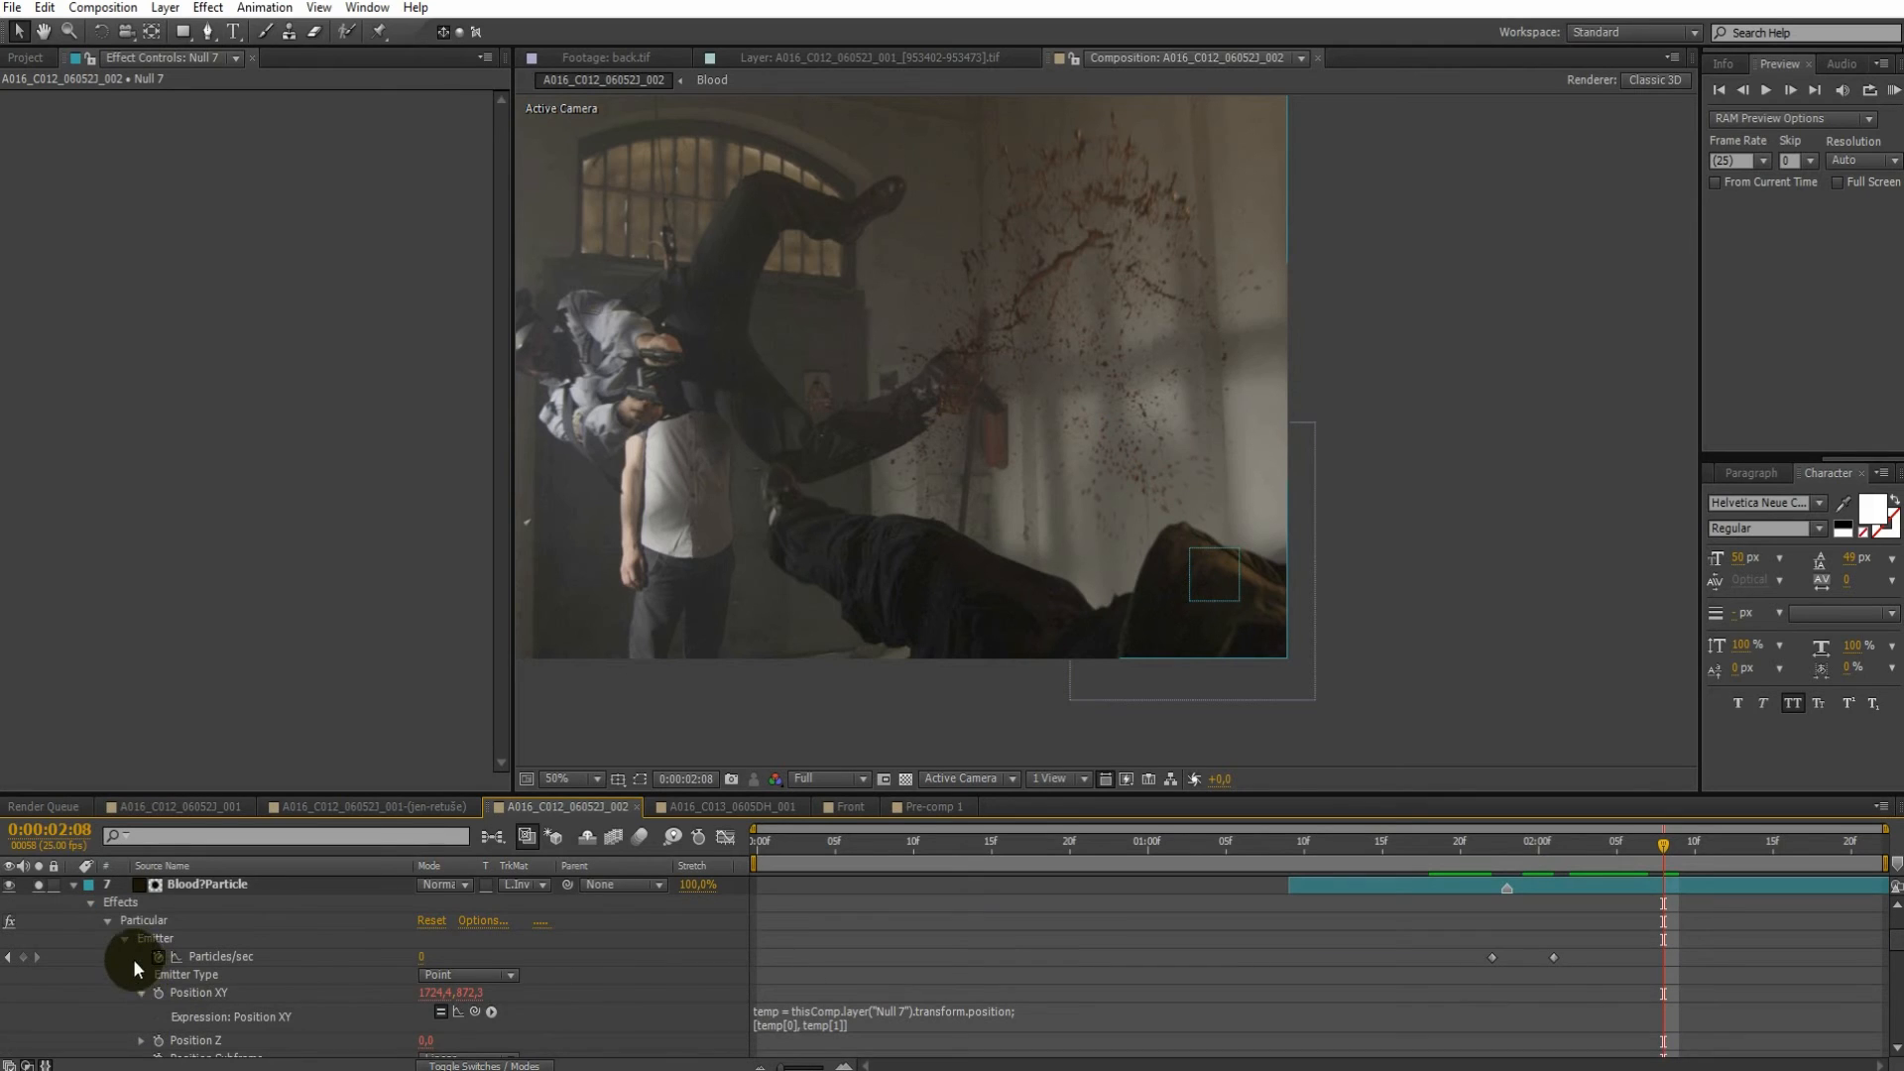
click(124, 939)
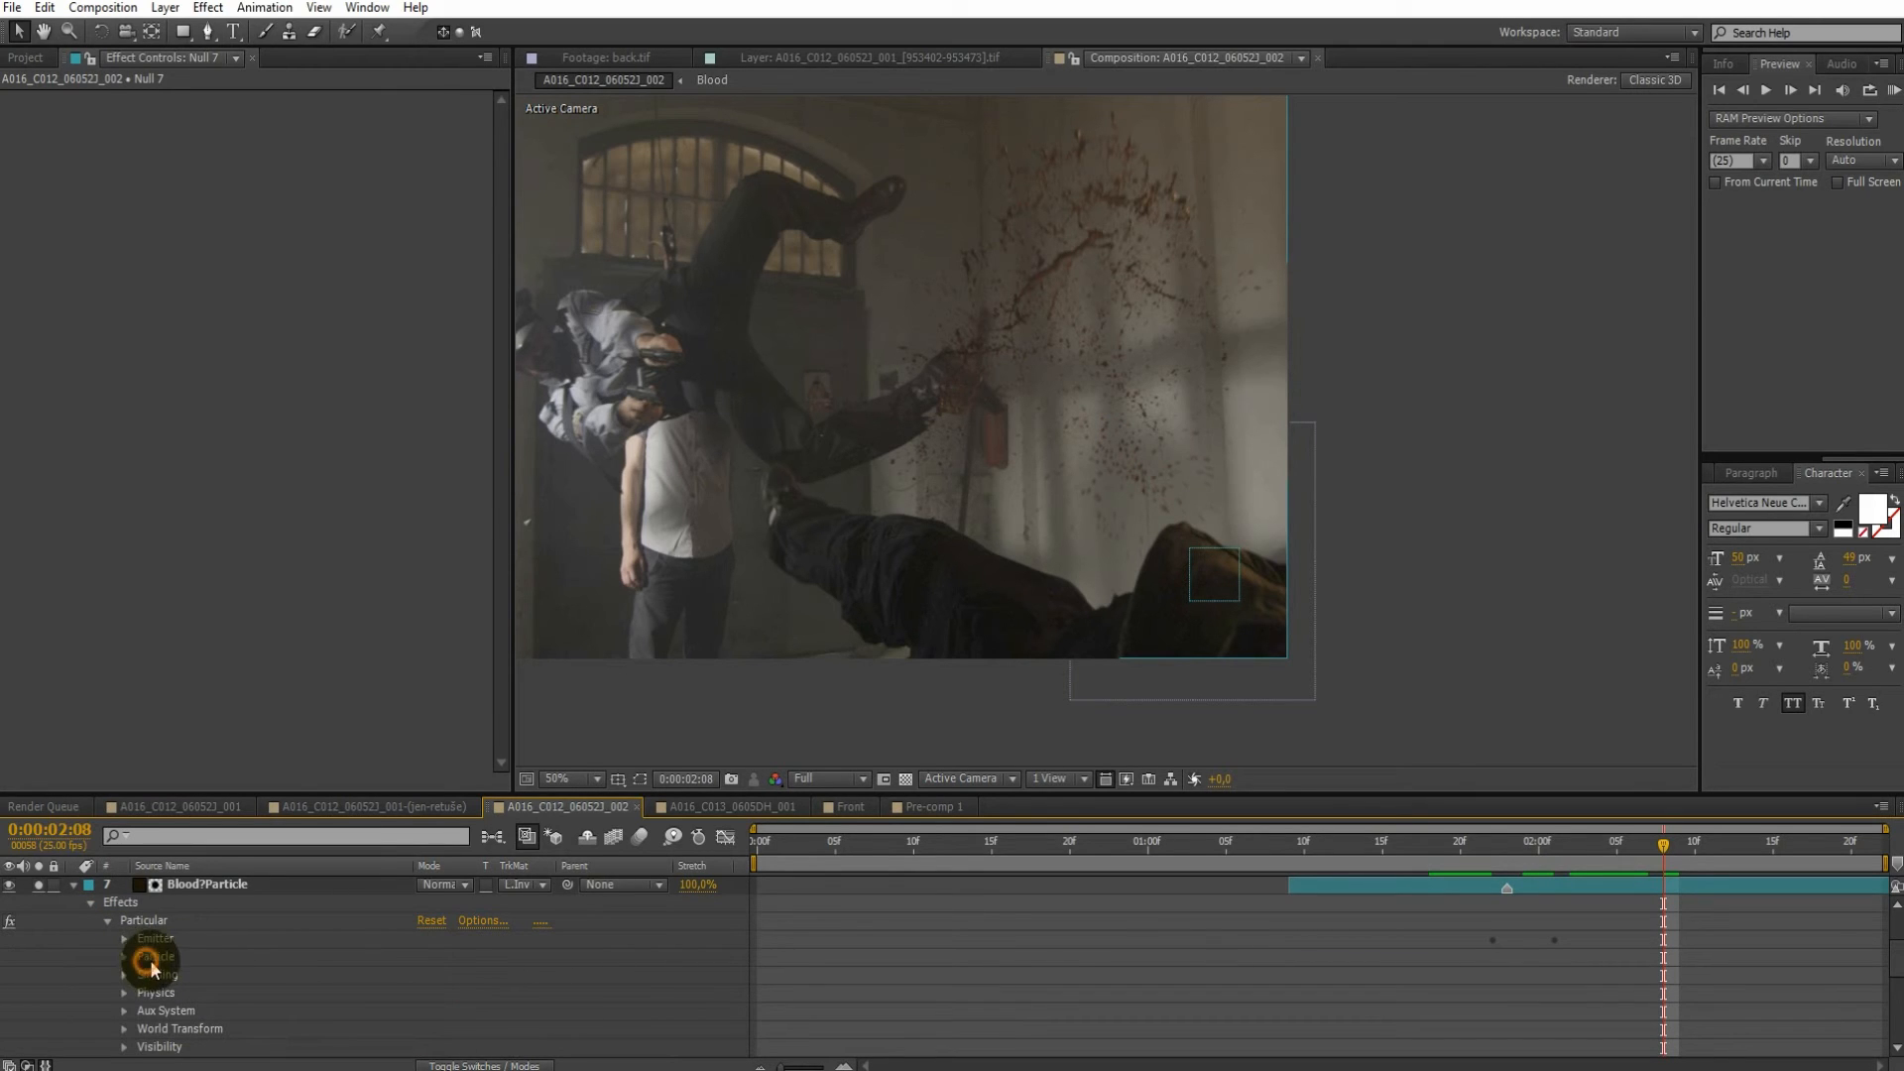
Review the Particle settings of the Blood_Particle layer directly above Blood, and collapse its Particular effect and layer properties
click(179, 896)
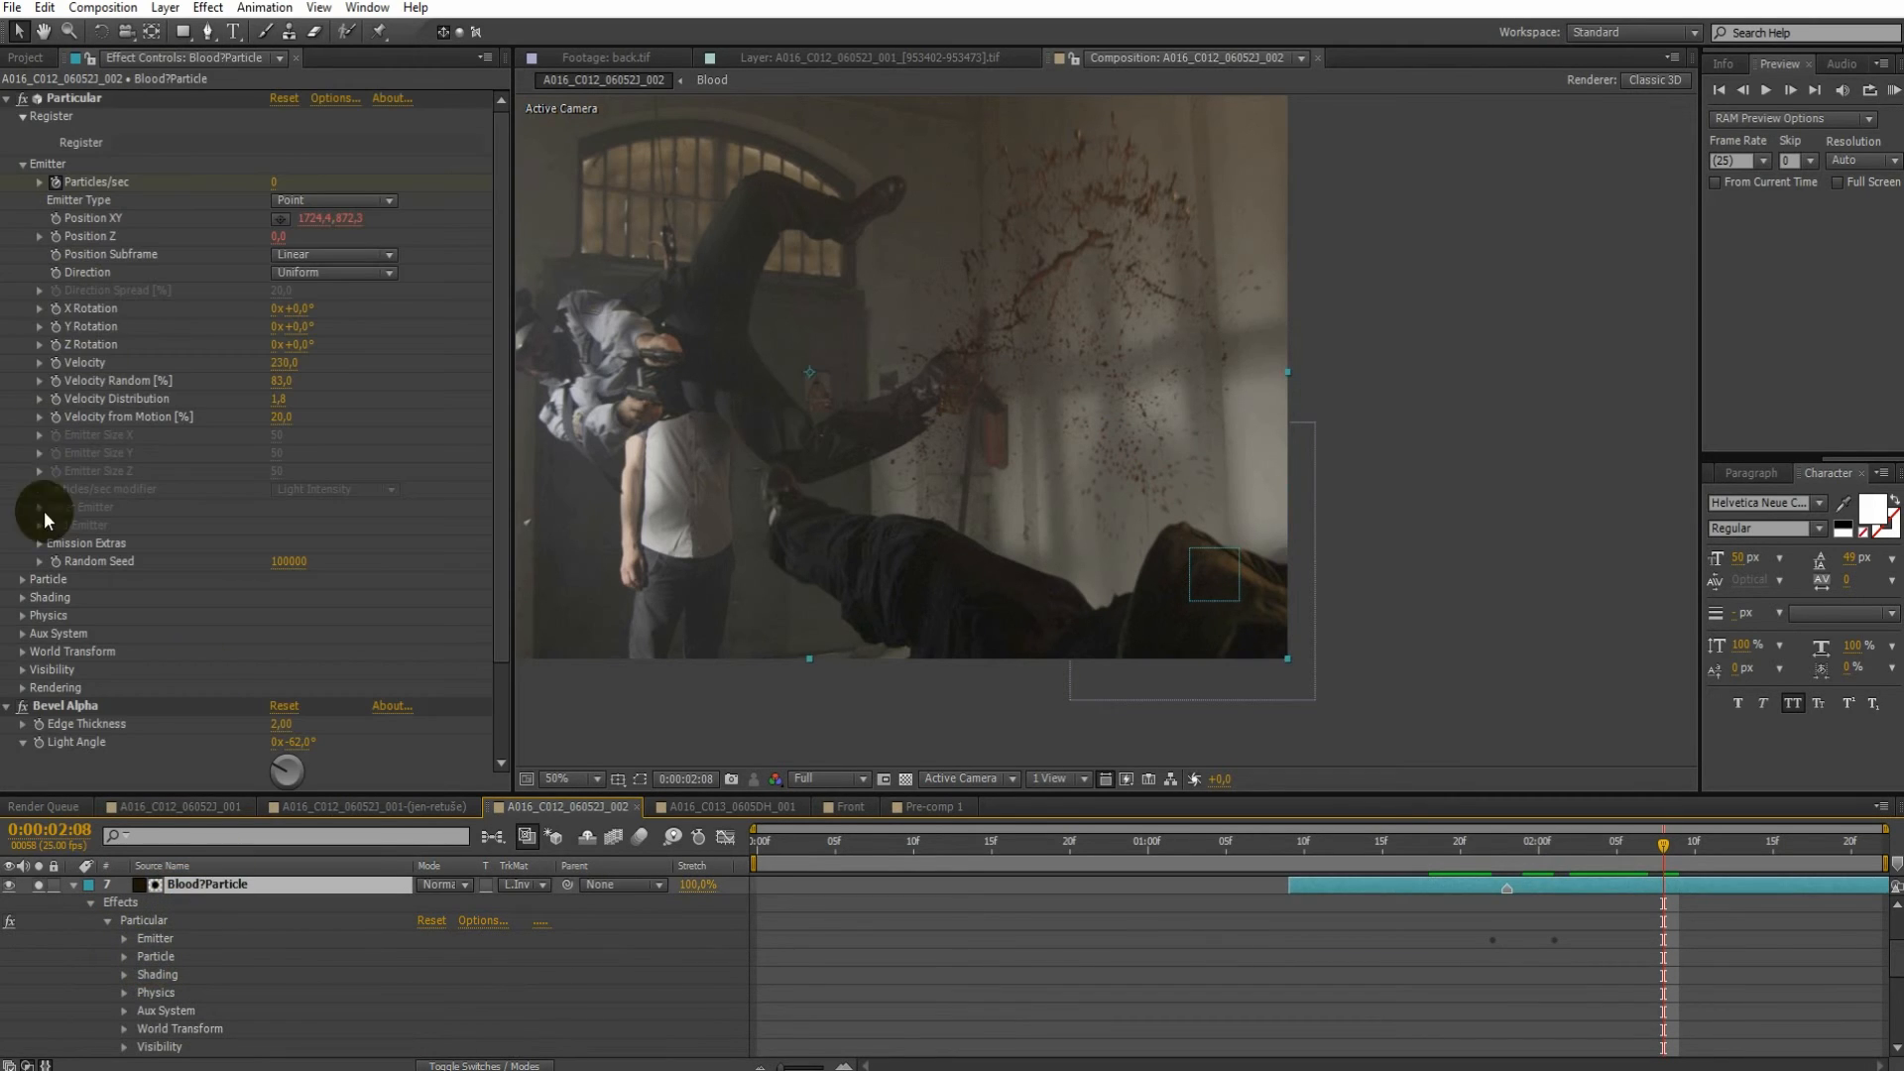
click(43, 579)
scroll(137, 562, down, 3)
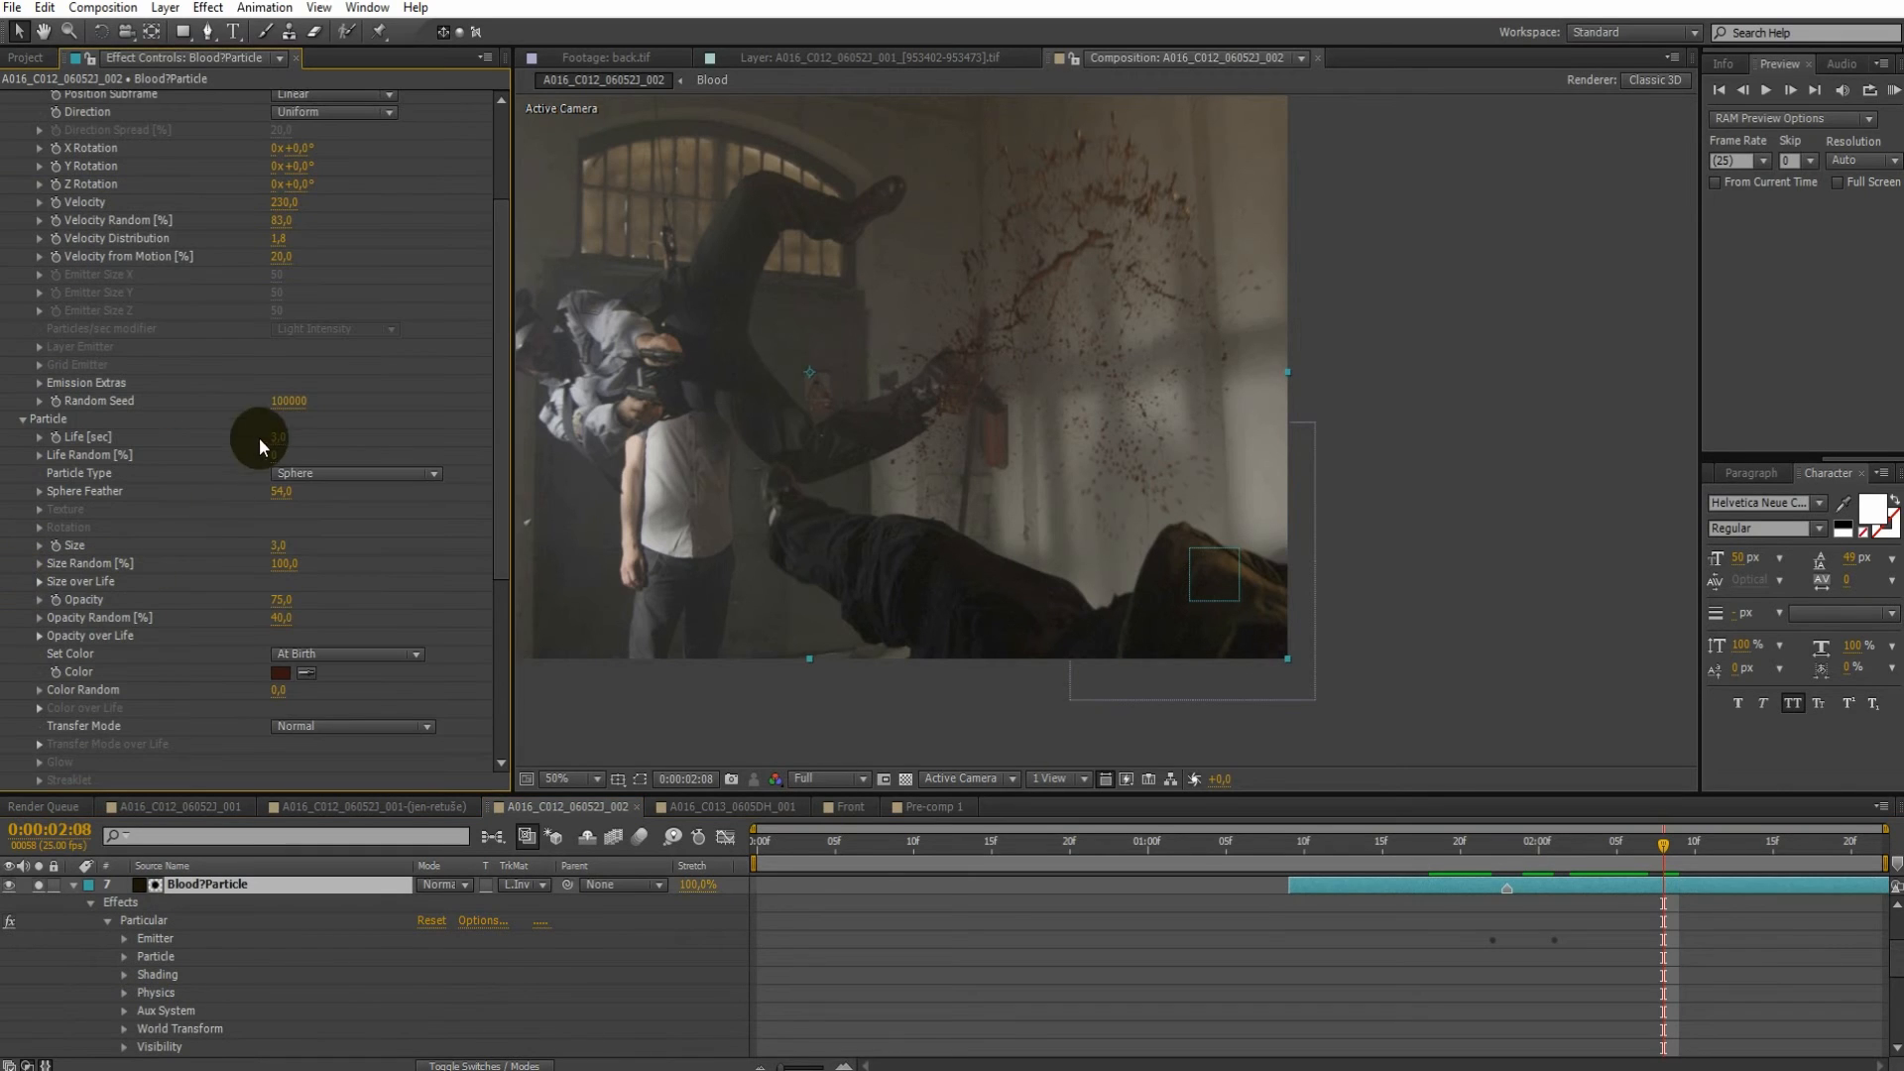
scroll(280, 466, down, 3)
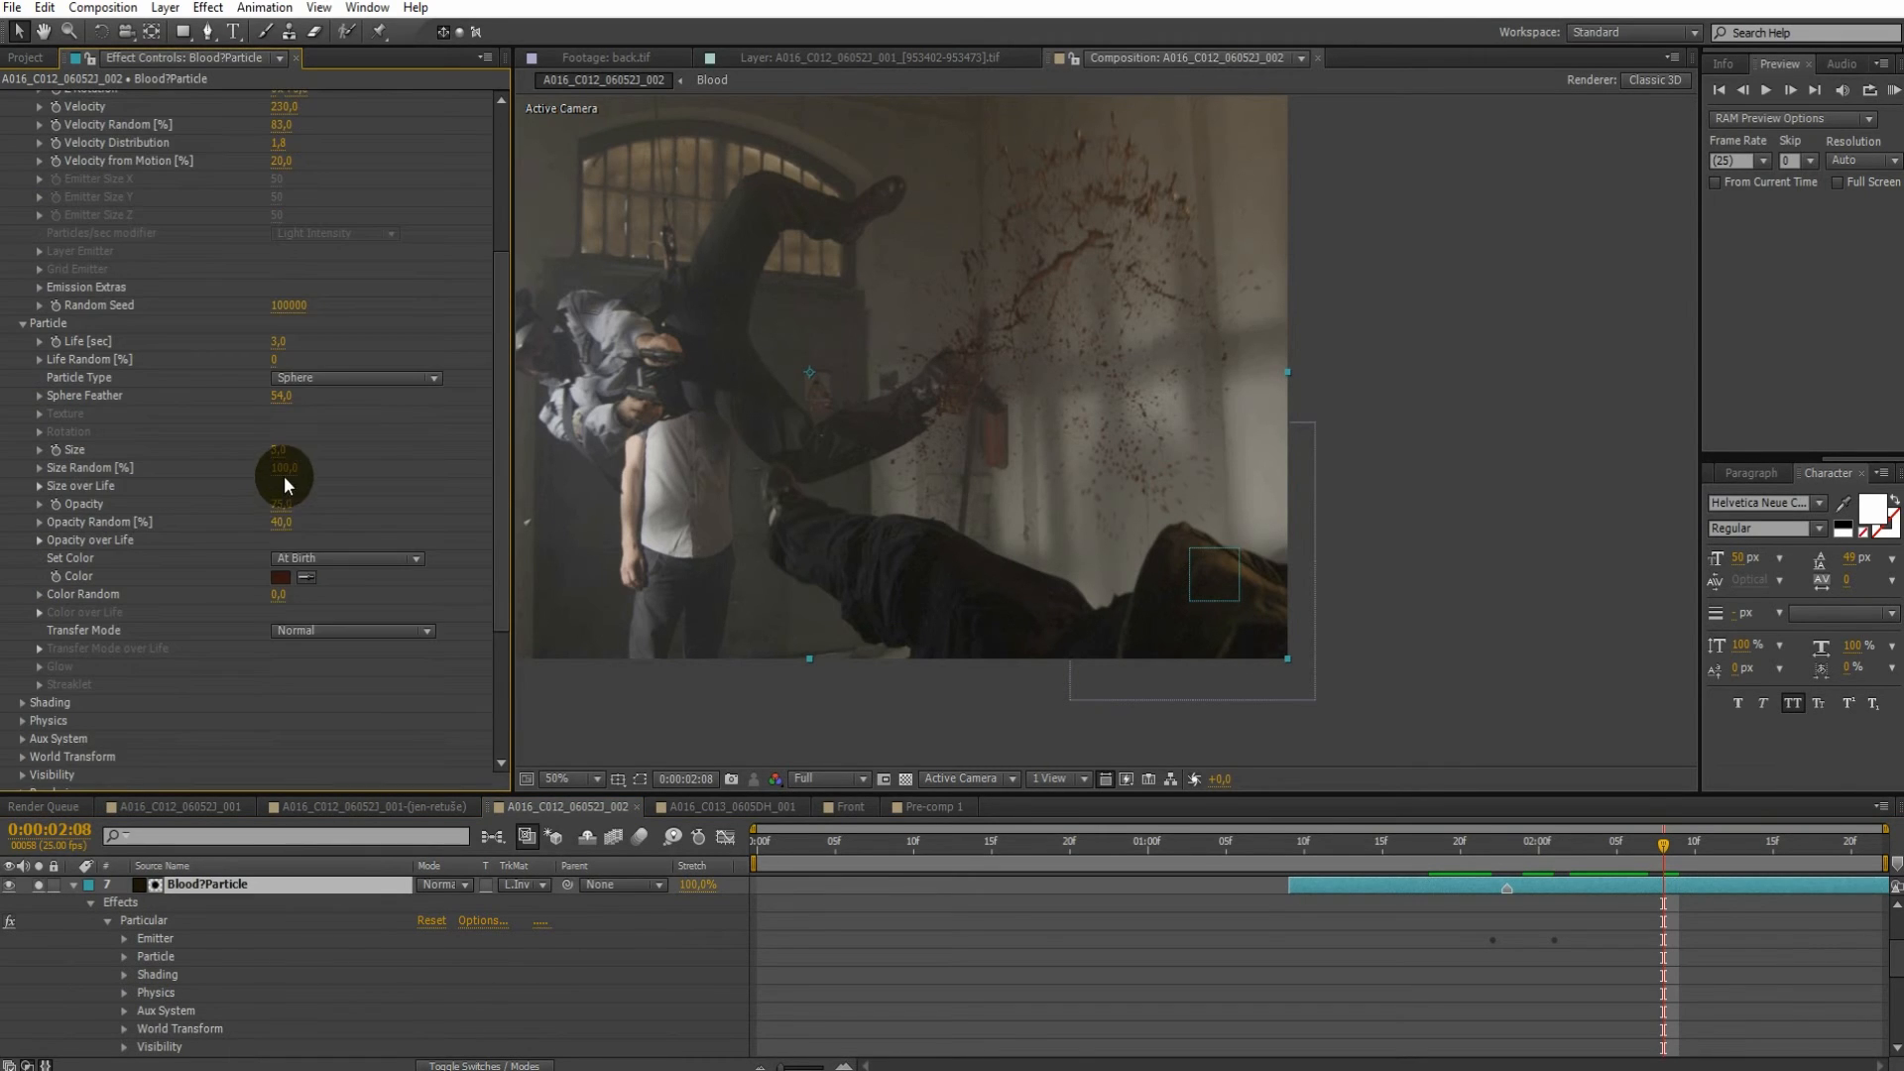
scroll(282, 488, down, 2)
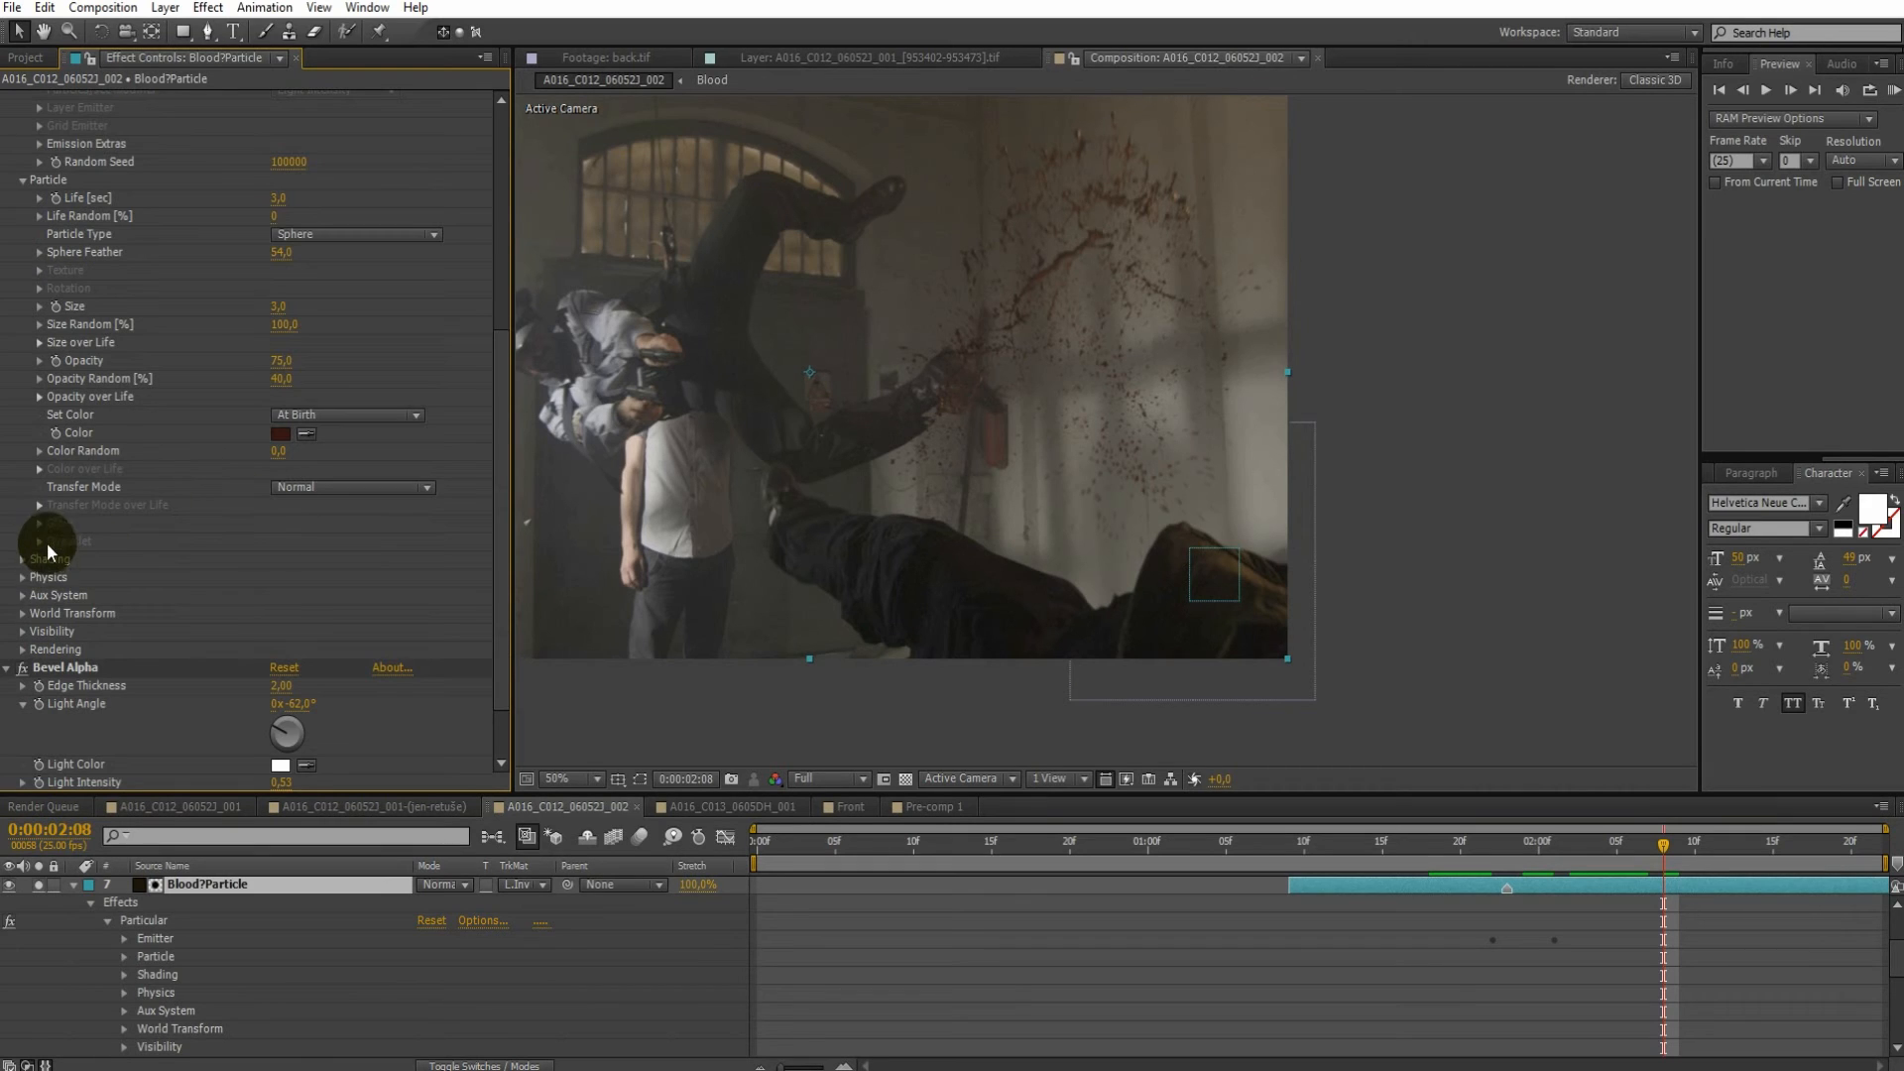
scroll(97, 604, down, 2)
scroll(294, 543, up, 3)
scroll(99, 497, up, 7)
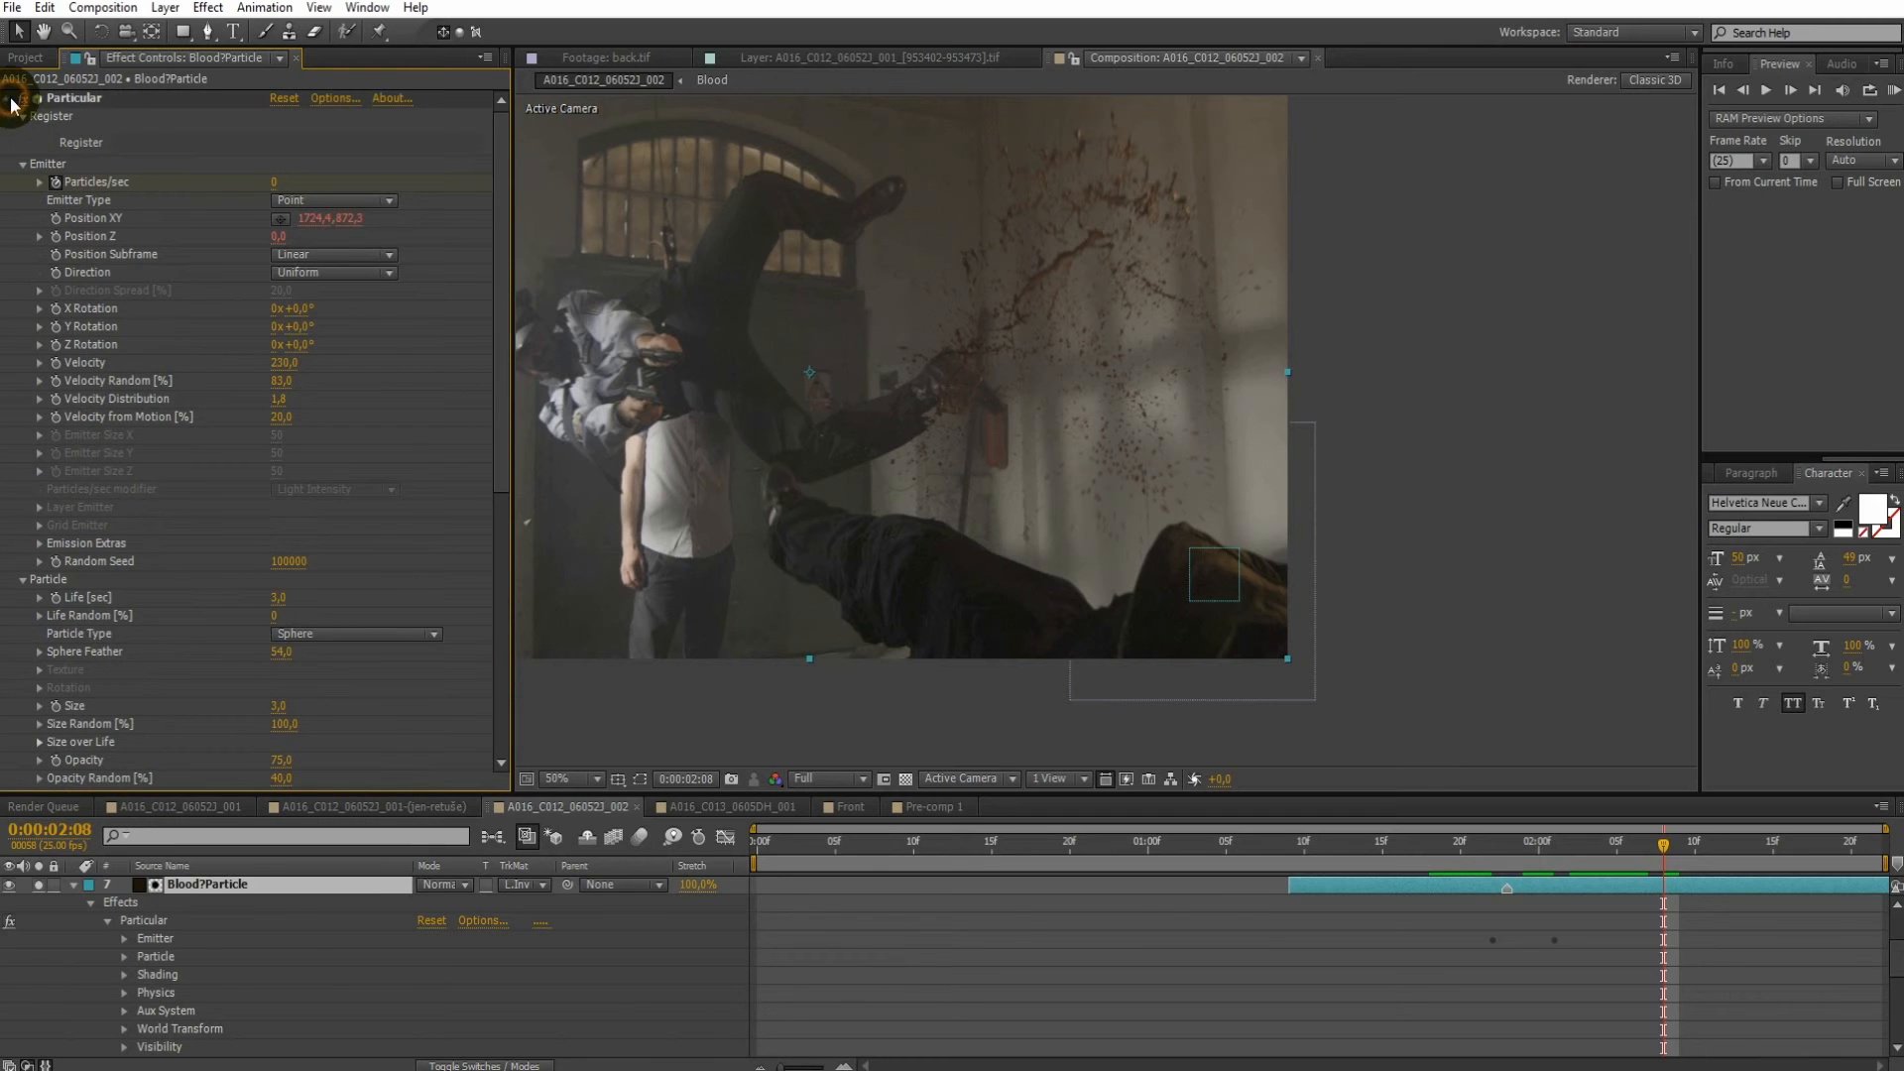
click(10, 99)
scroll(338, 1022, up, 3)
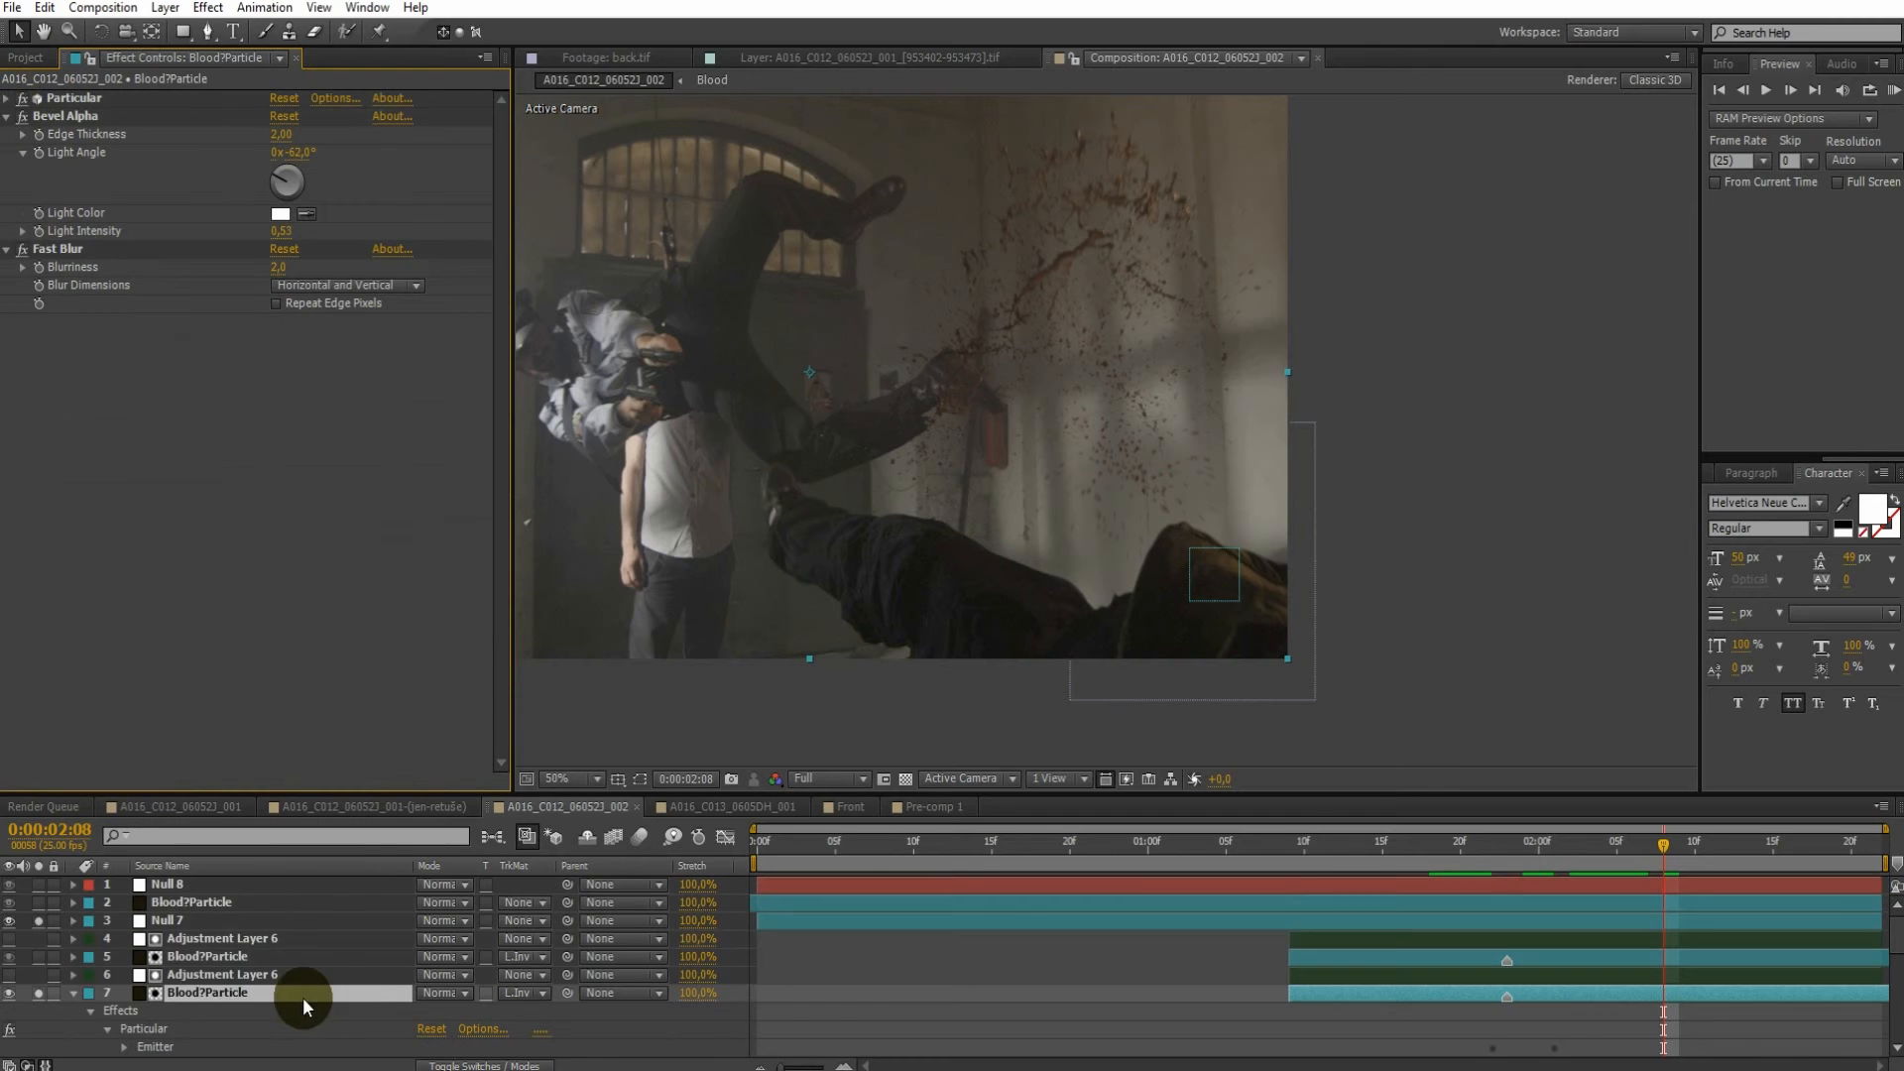
click(75, 994)
Solo the Blood_Particle layer below the first mask layer and examine its Particle, Aux System and Physics Air settings
click(161, 957)
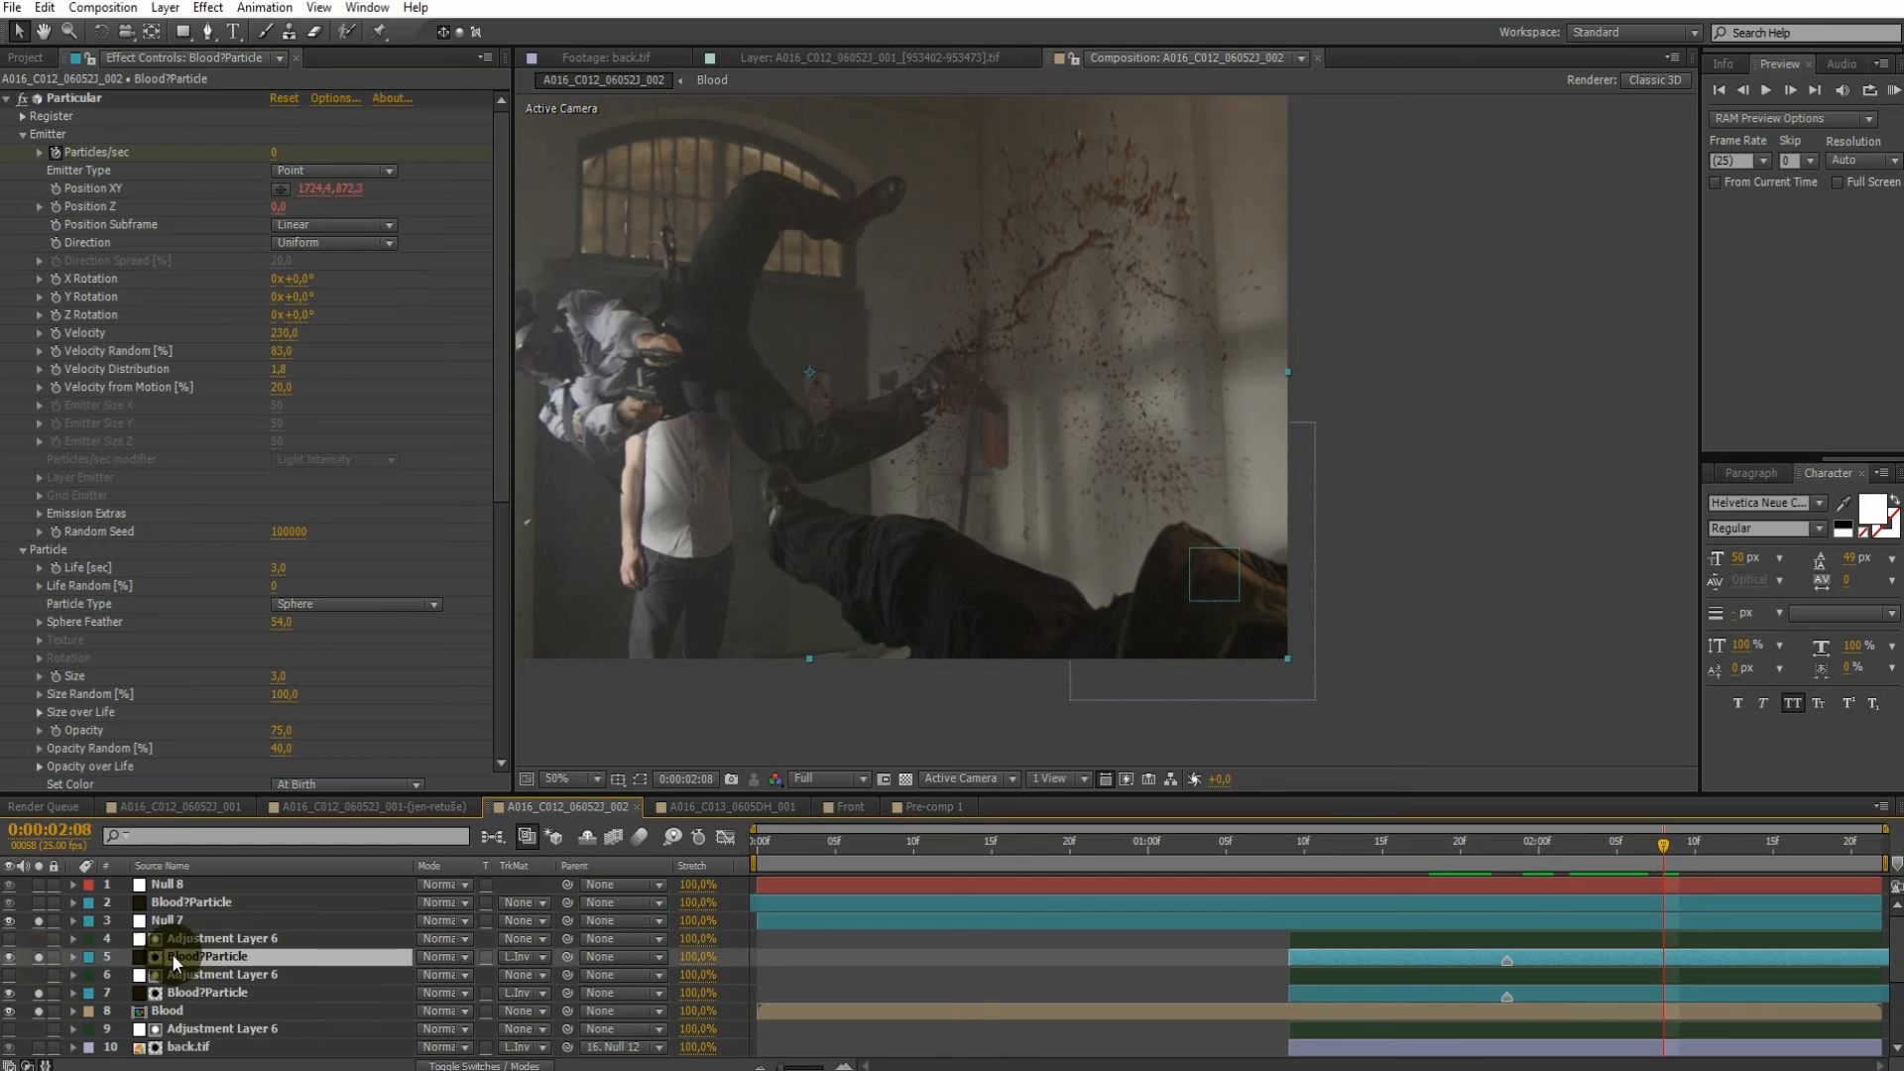
scroll(289, 467, down, 5)
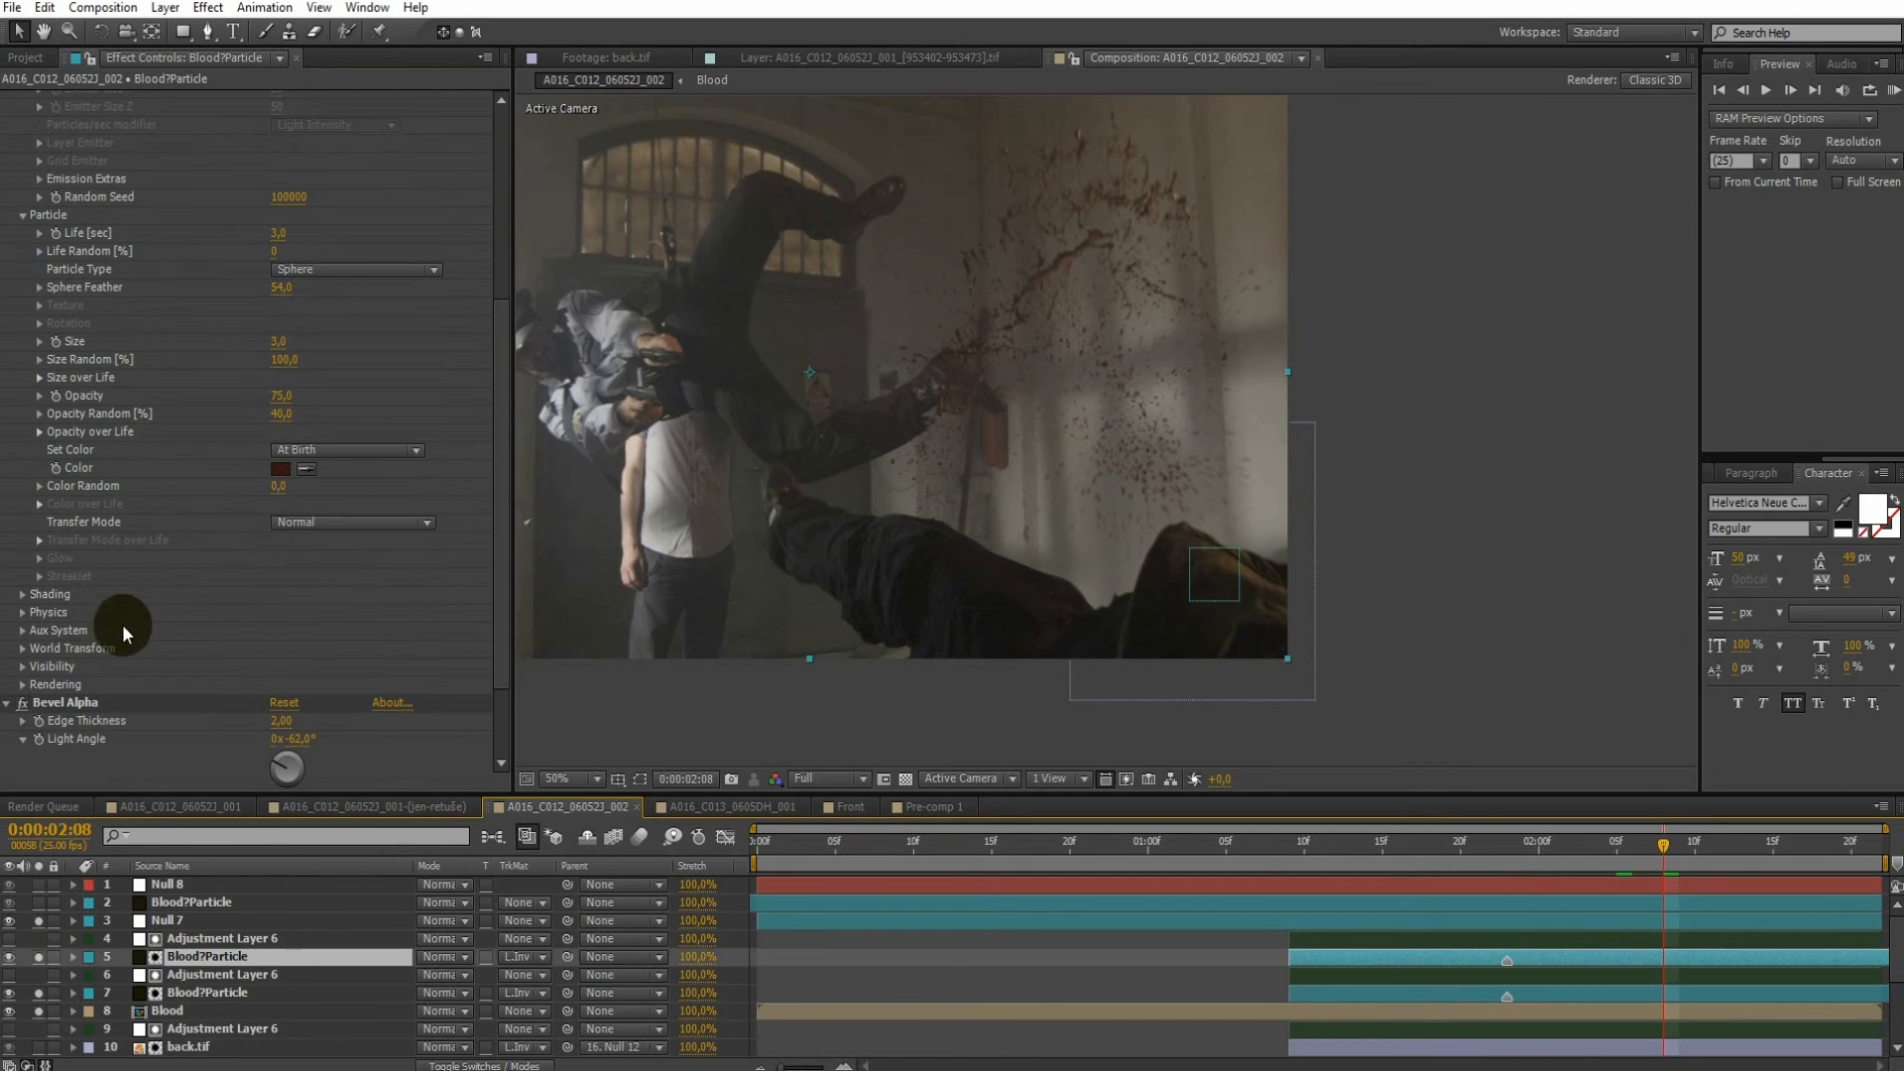
scroll(27, 636, down, 2)
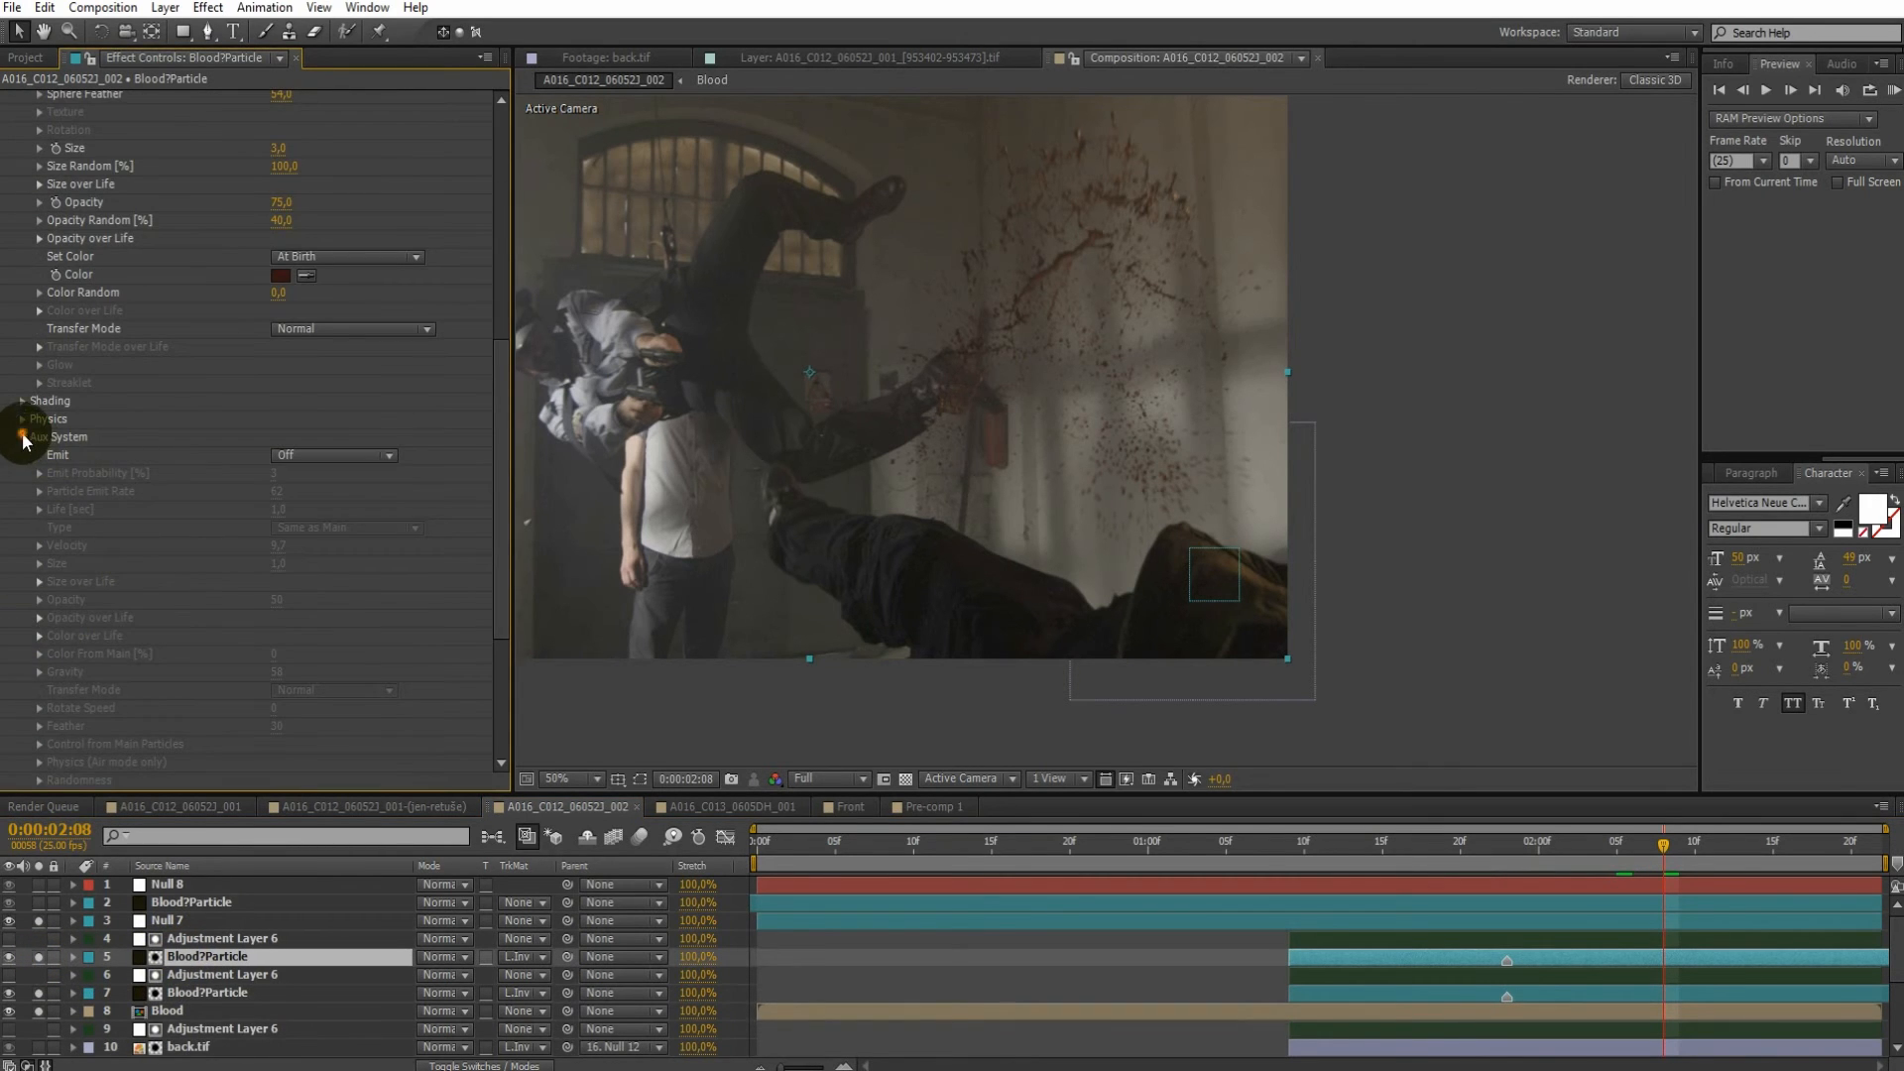
click(21, 503)
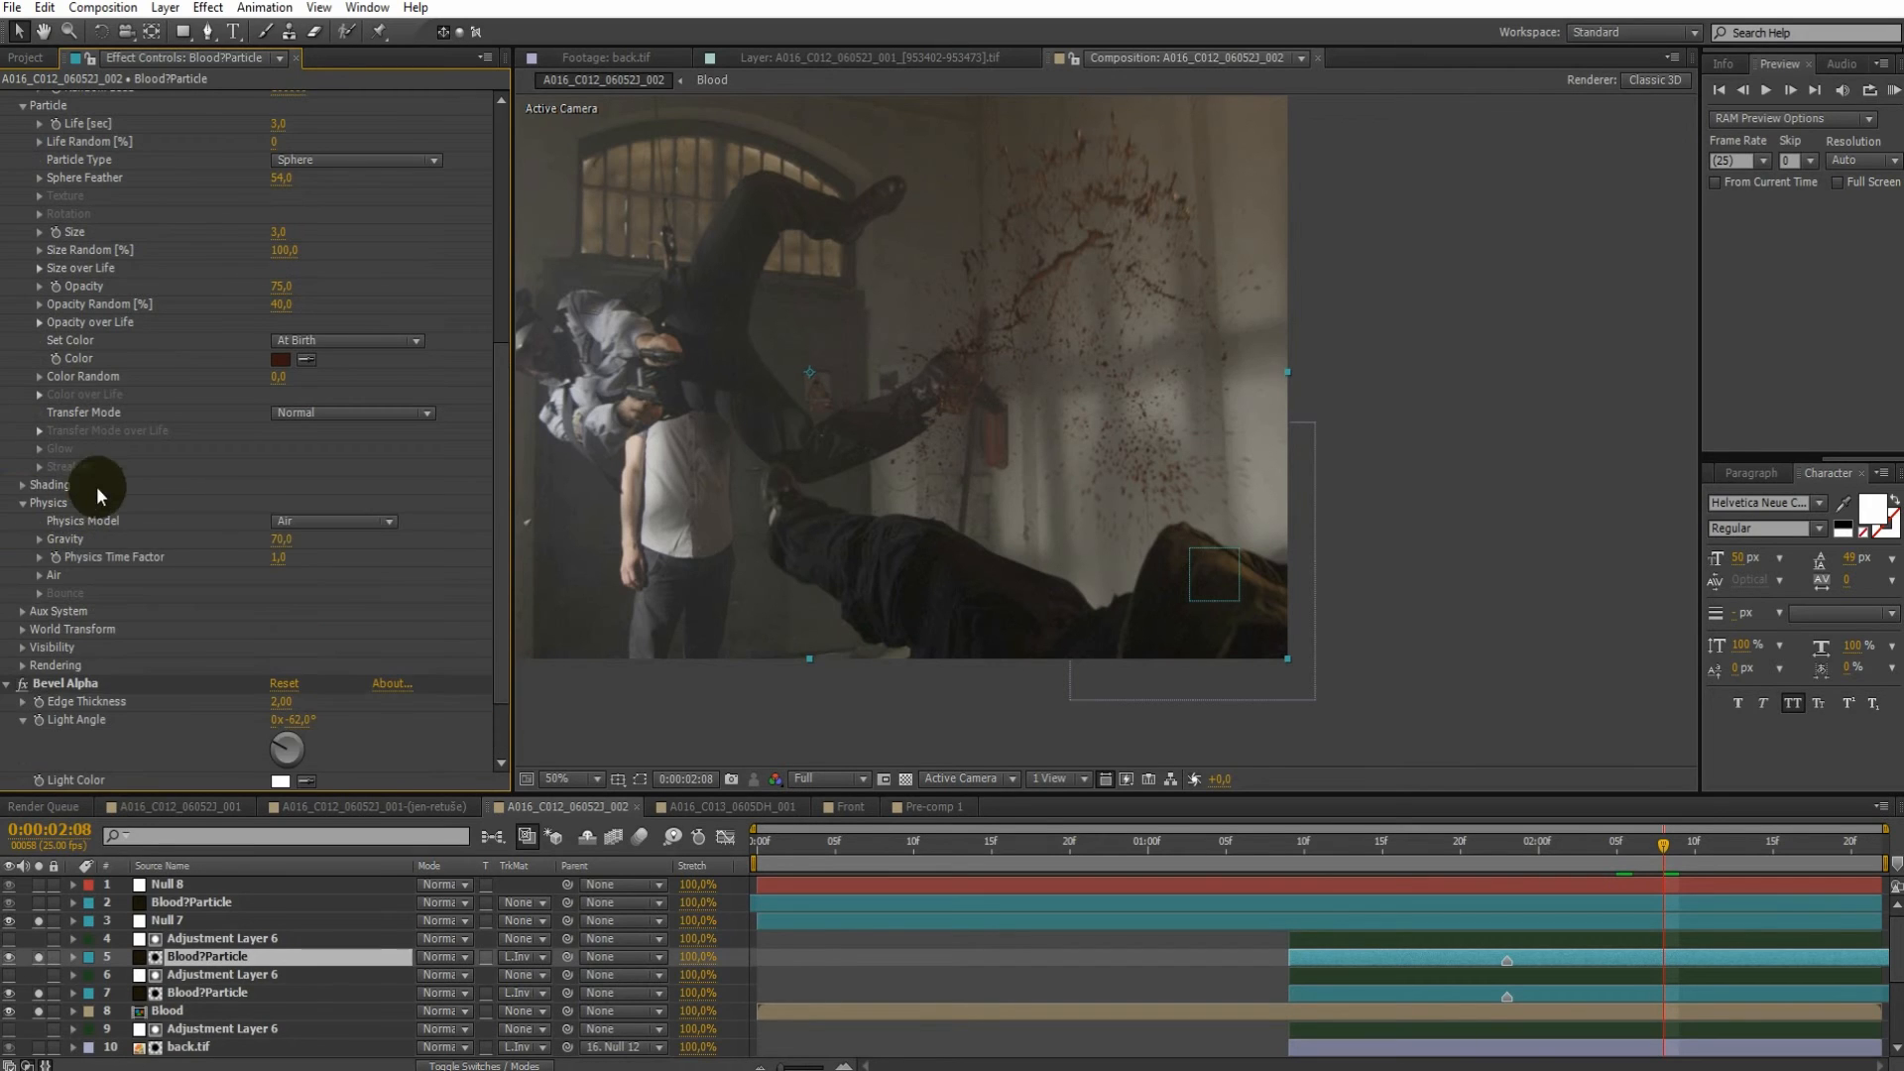
scroll(45, 540, down, 1)
click(40, 528)
scroll(151, 518, down, 1)
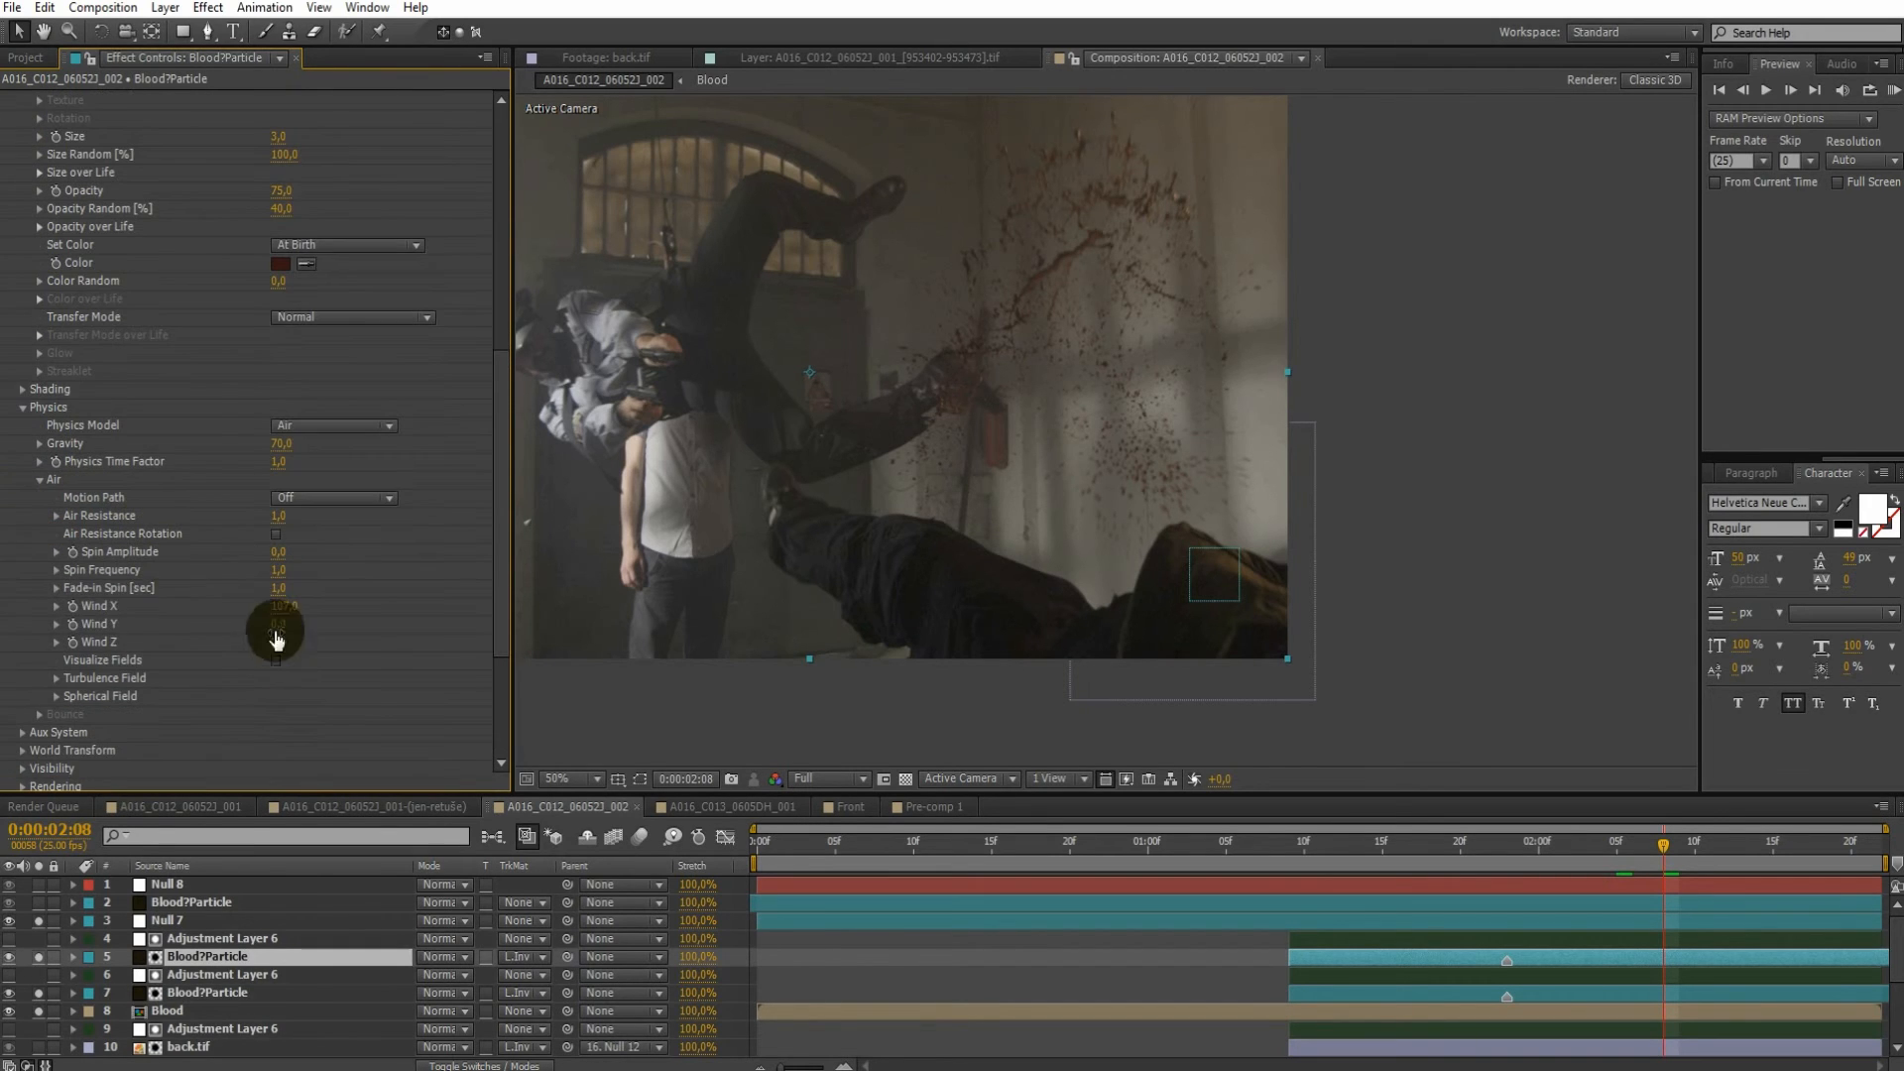
Preview the upper masked particle layer's blood spray over the shot's last frames without the lower particle layer soloed
click(41, 993)
drag(1687, 861, 1807, 865)
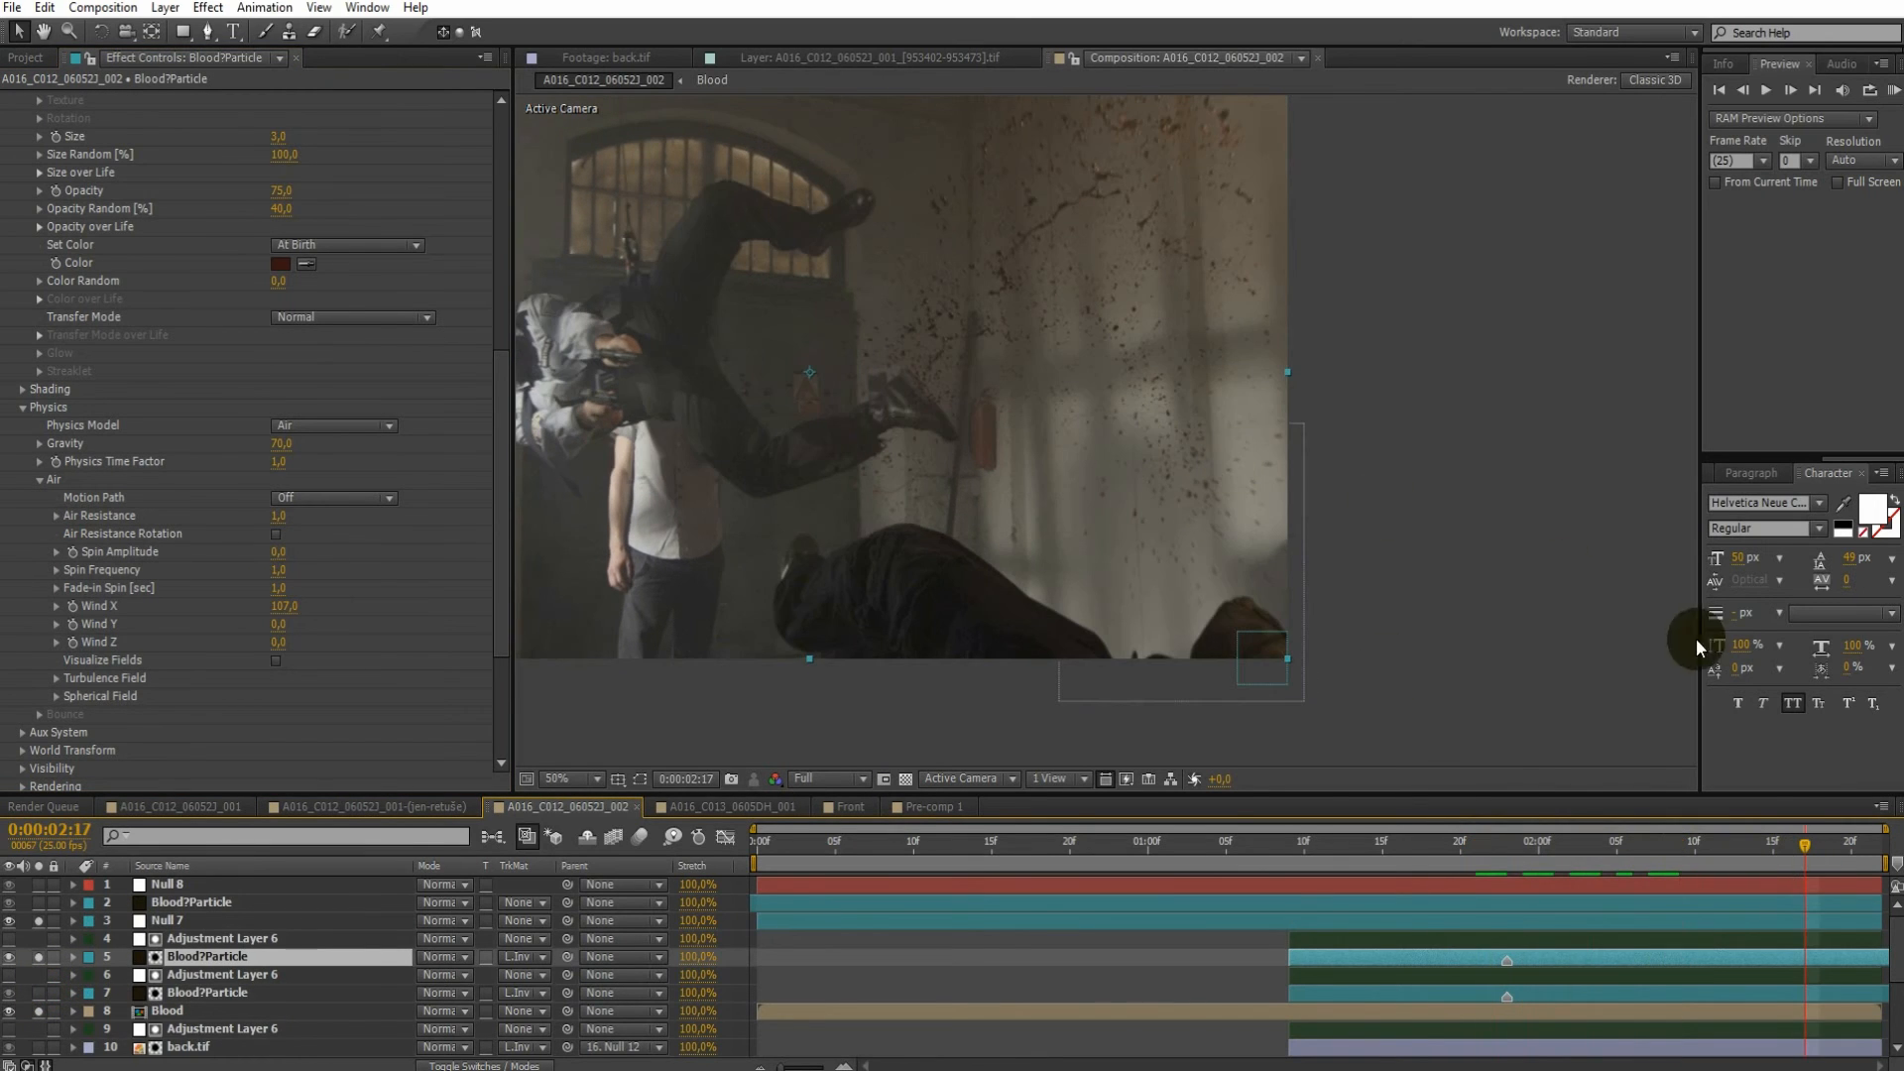
drag(1539, 847, 1773, 863)
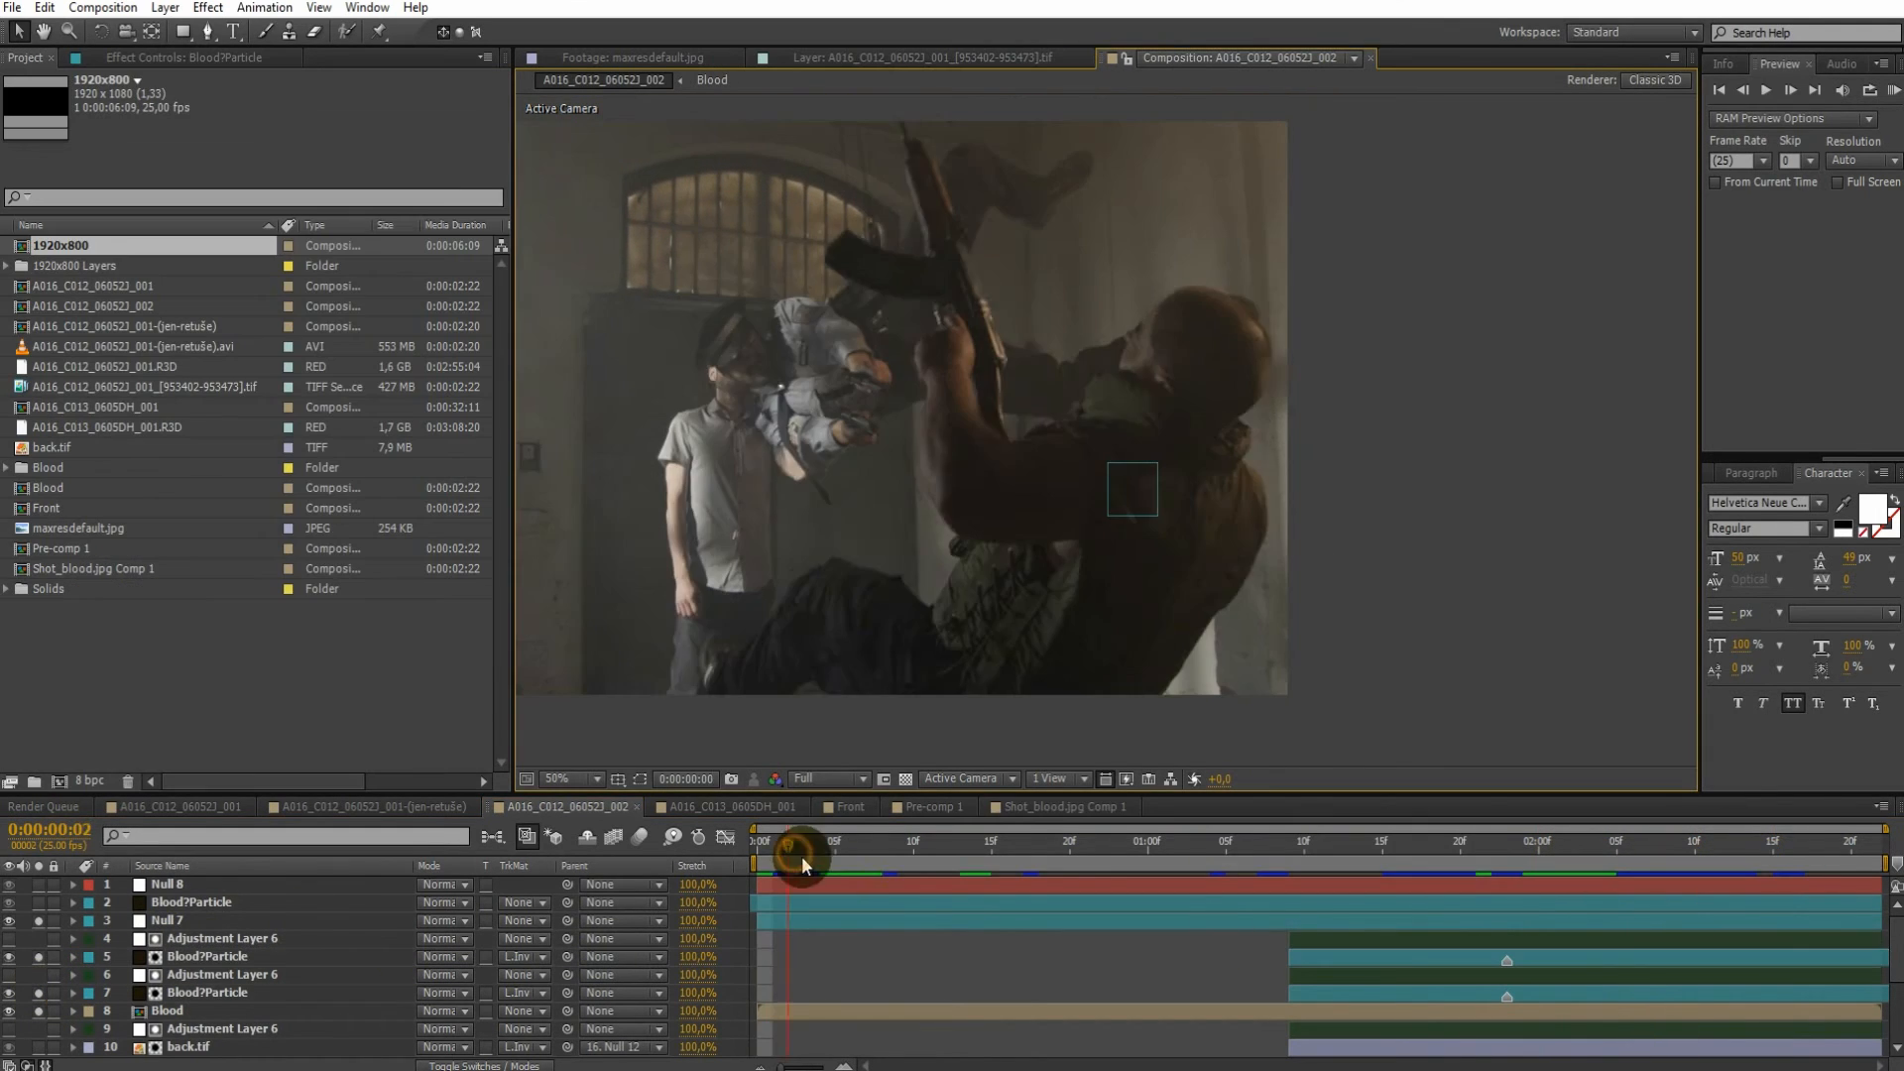
Inspect the foreground soldier's back at the shot's first frames and open the Shot_blood.jpg Comp 1 composition
mouse_move(802, 855)
mouse_down()
mouse_move(1099, 895)
mouse_move(773, 861)
mouse_up()
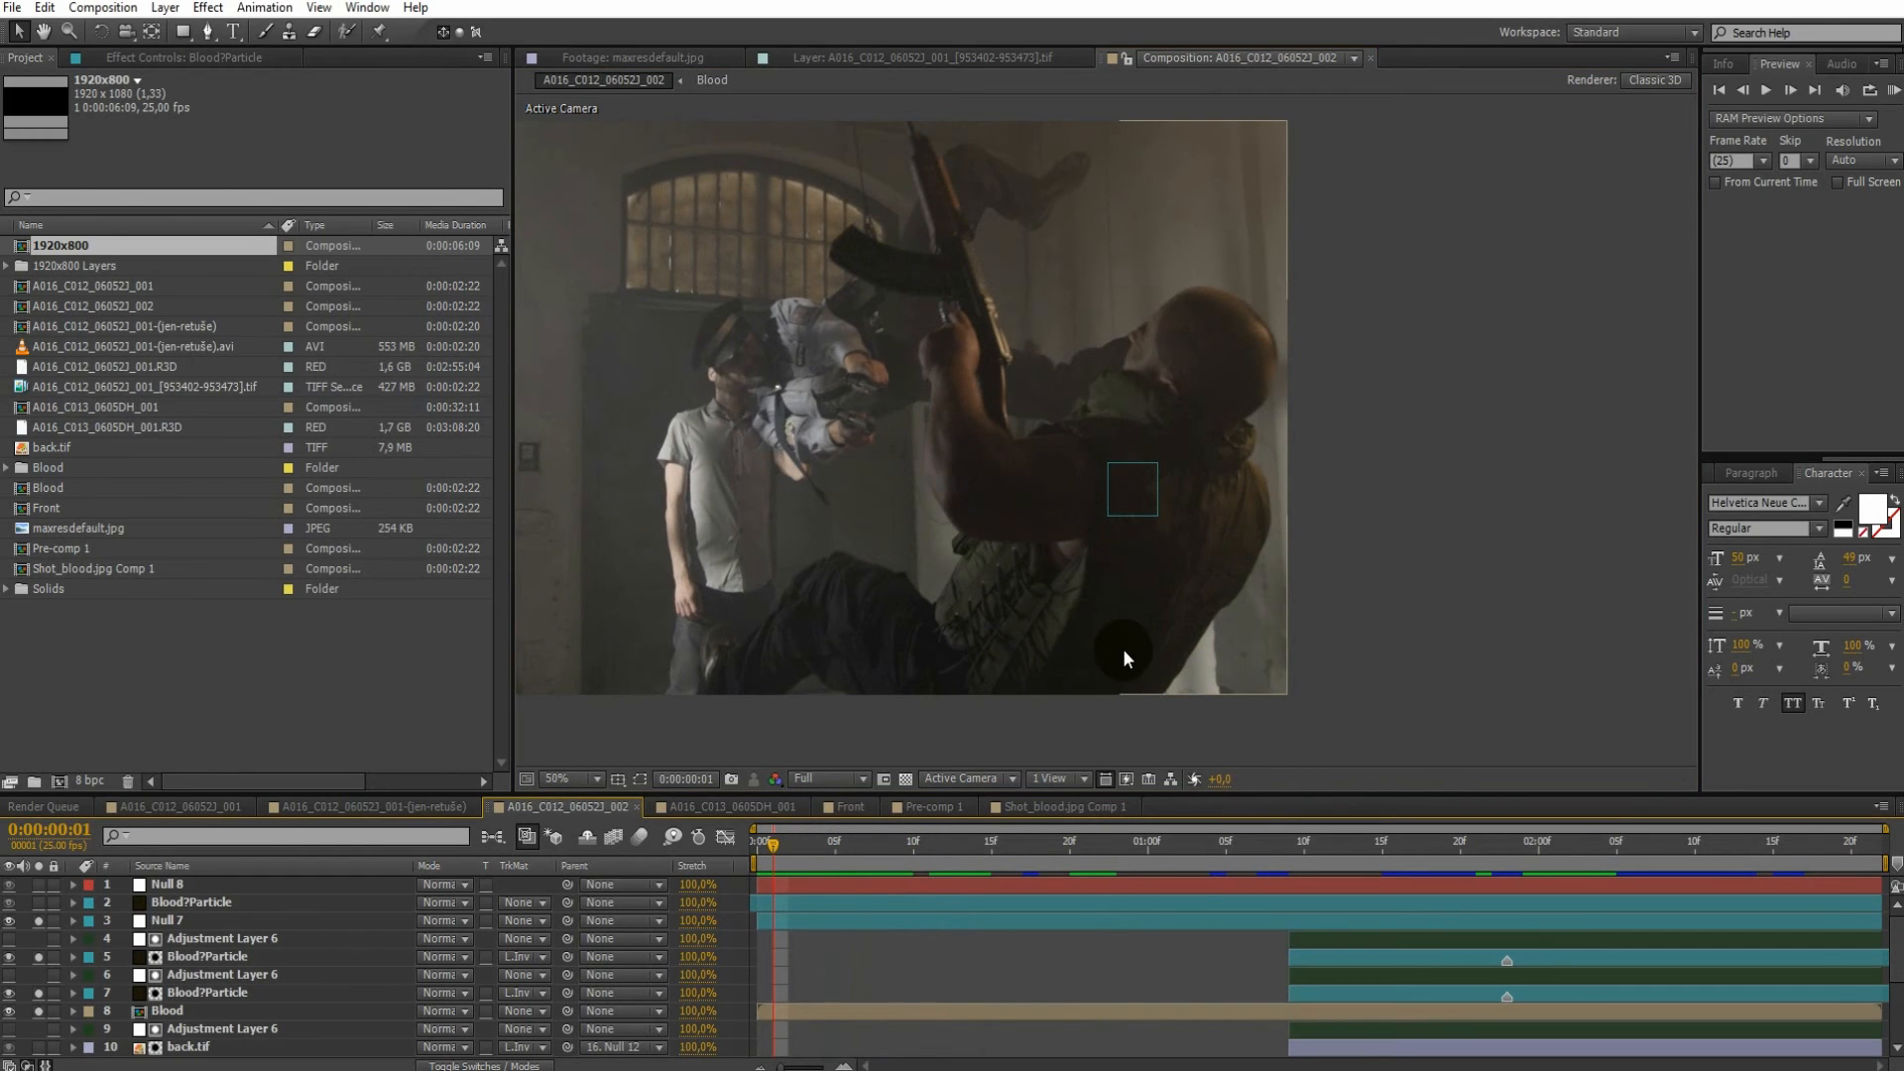
scroll(1123, 648, up, 2)
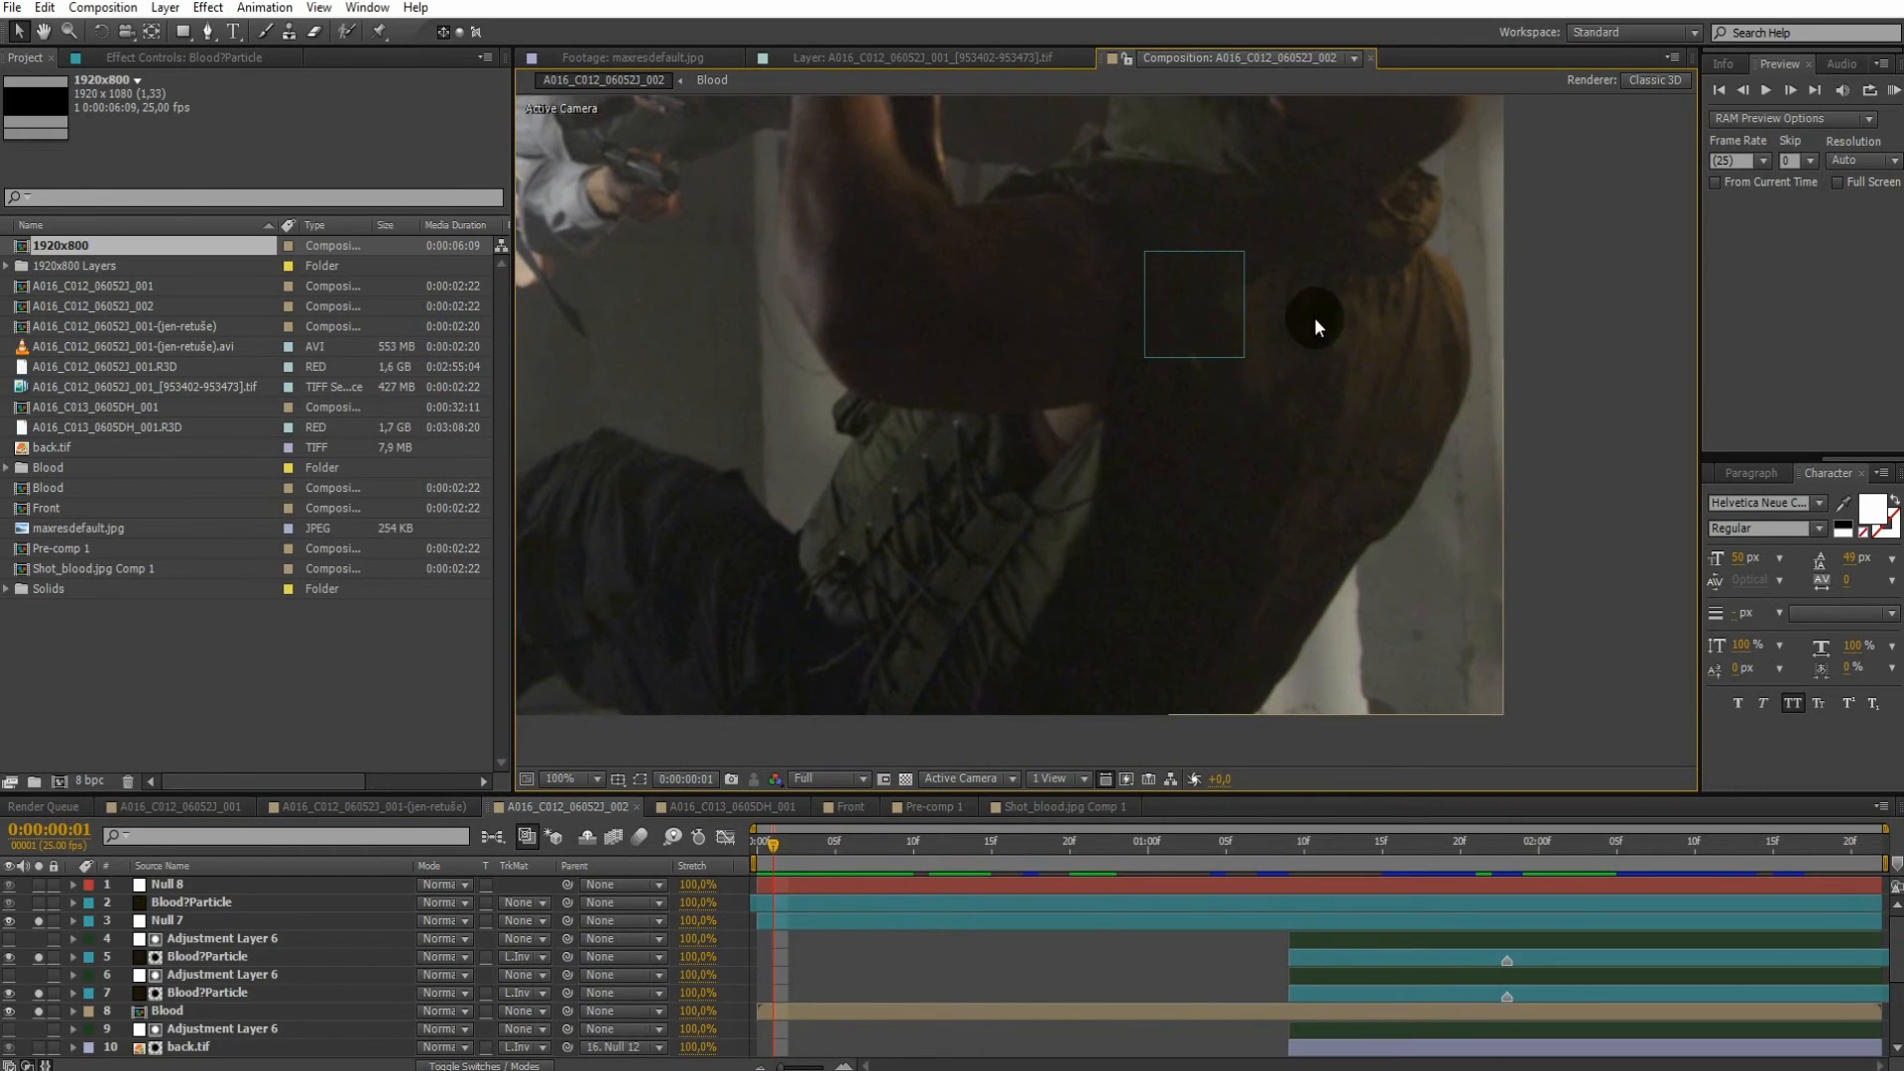
drag(834, 854, 772, 859)
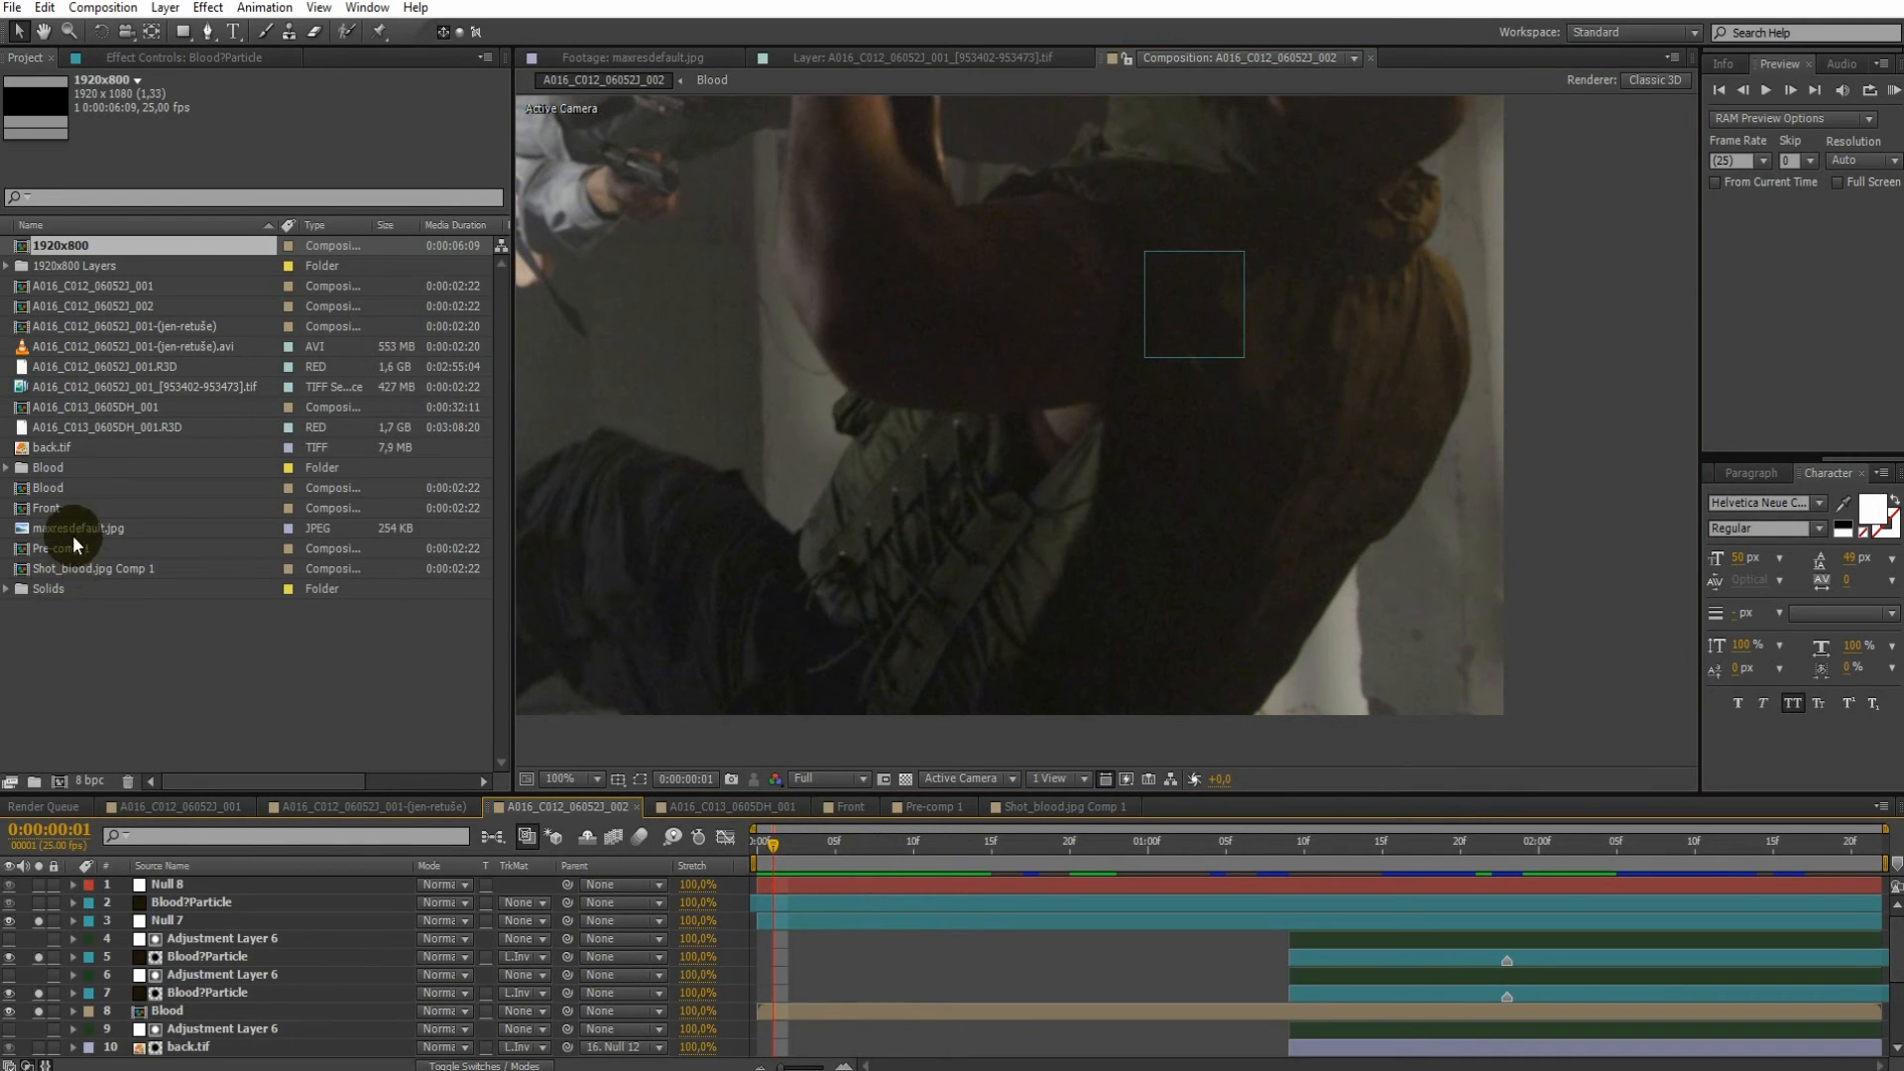
click(88, 571)
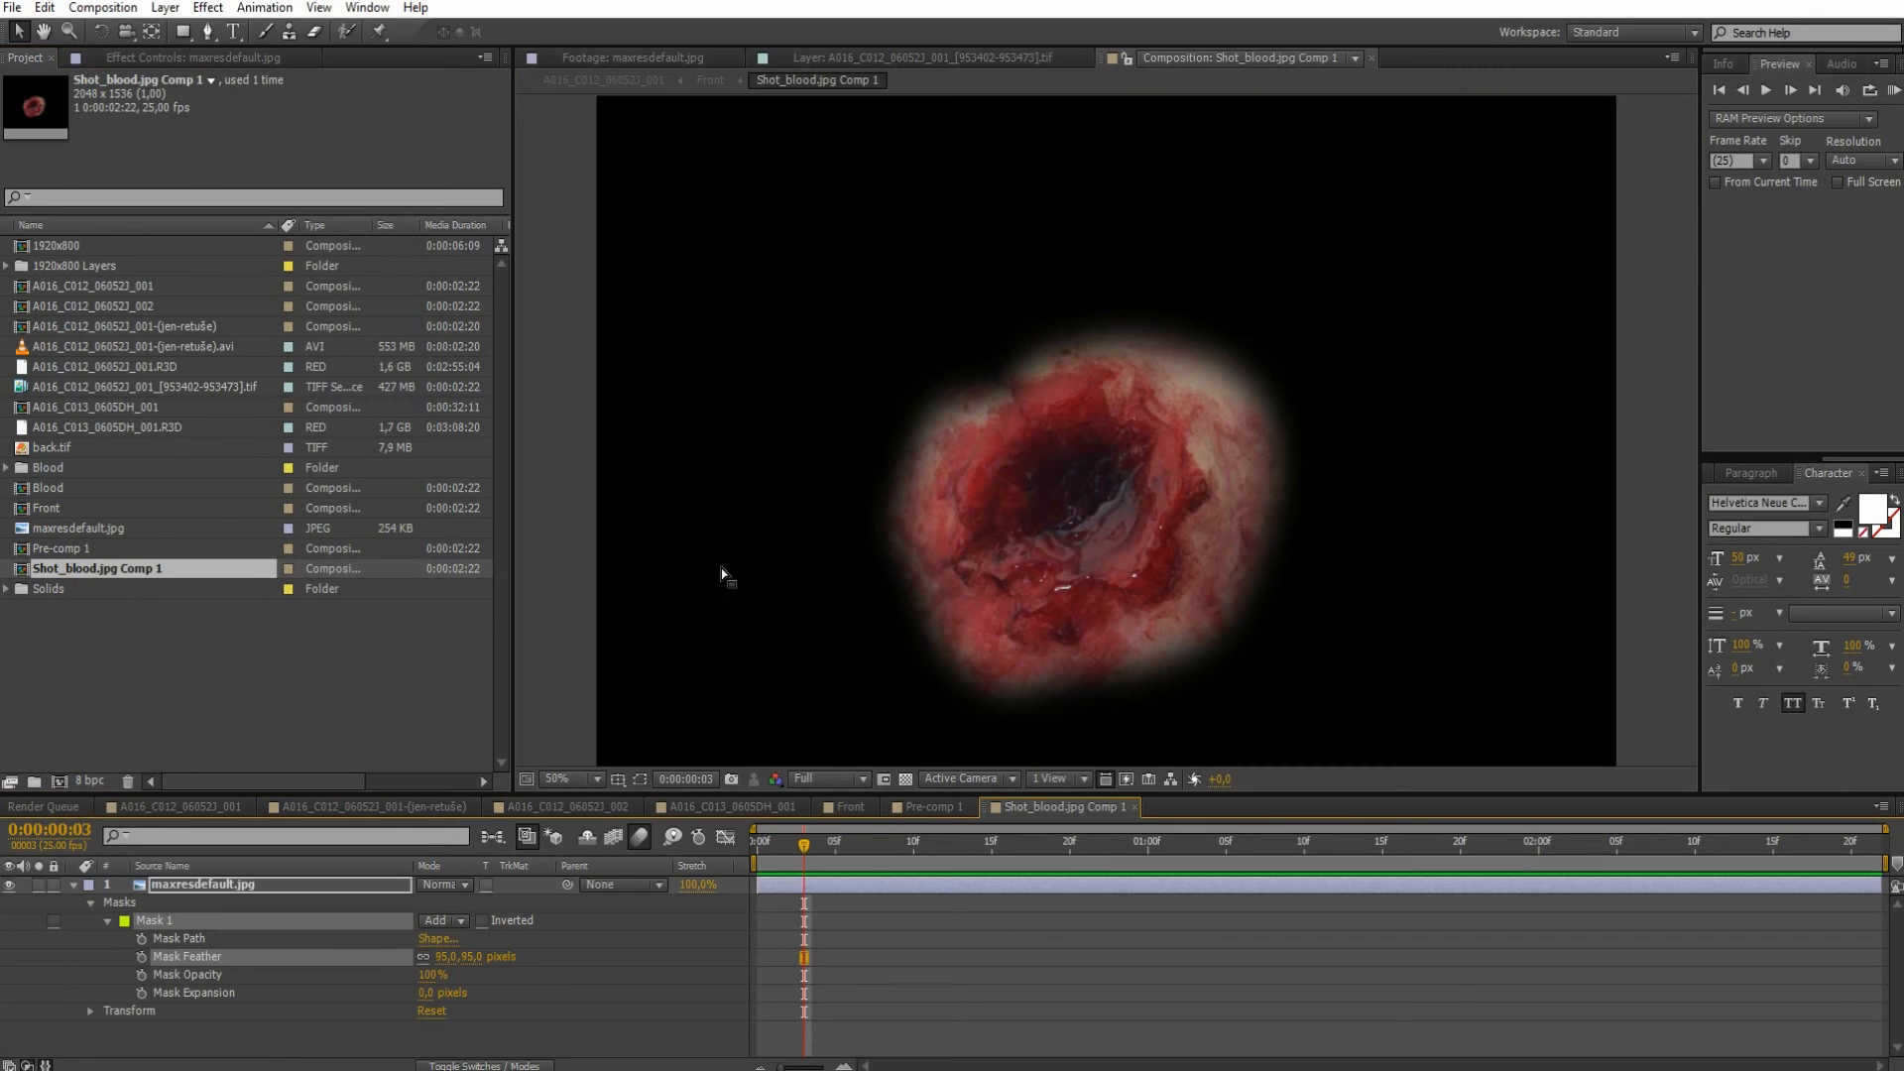
Copy the Shot_blood.jpg Comp 1 and Null 9 layers from Front into A016_C012_06052J_001 above the Front_mask layer
key(comma)
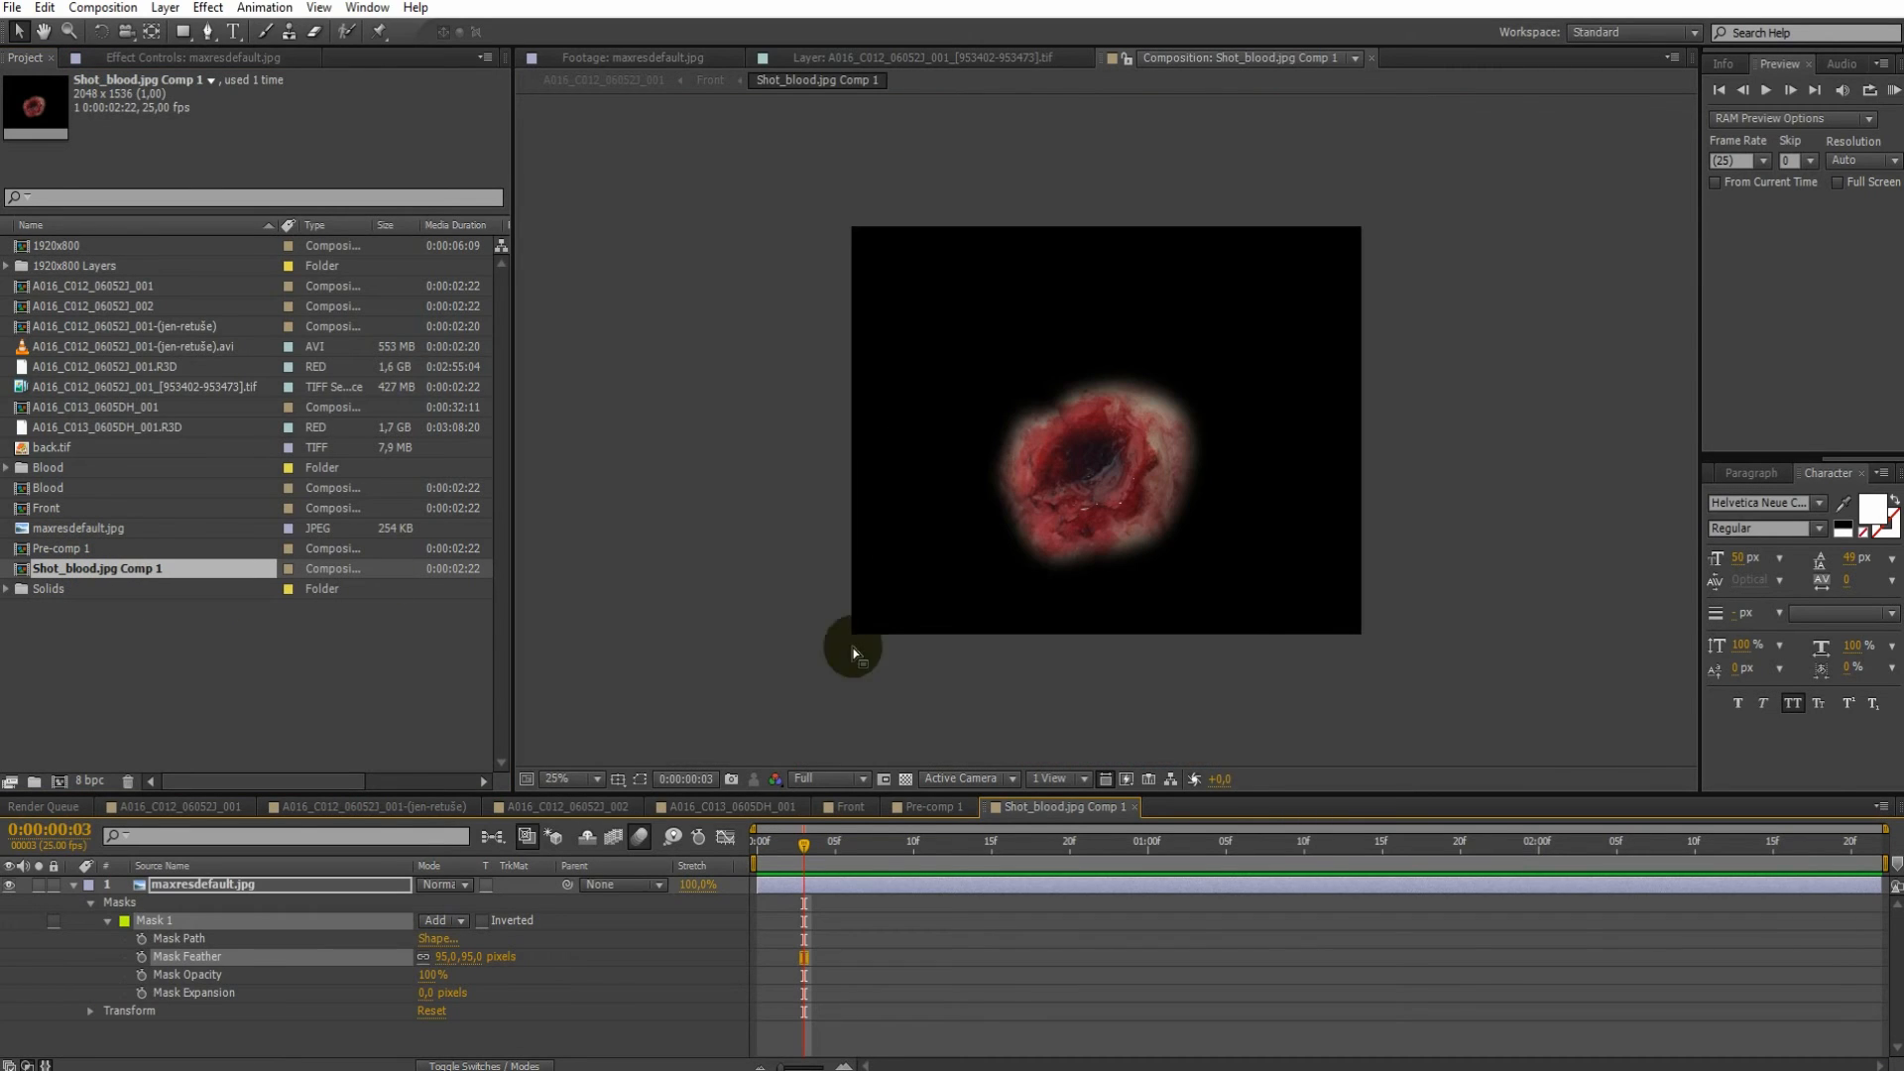
click(711, 85)
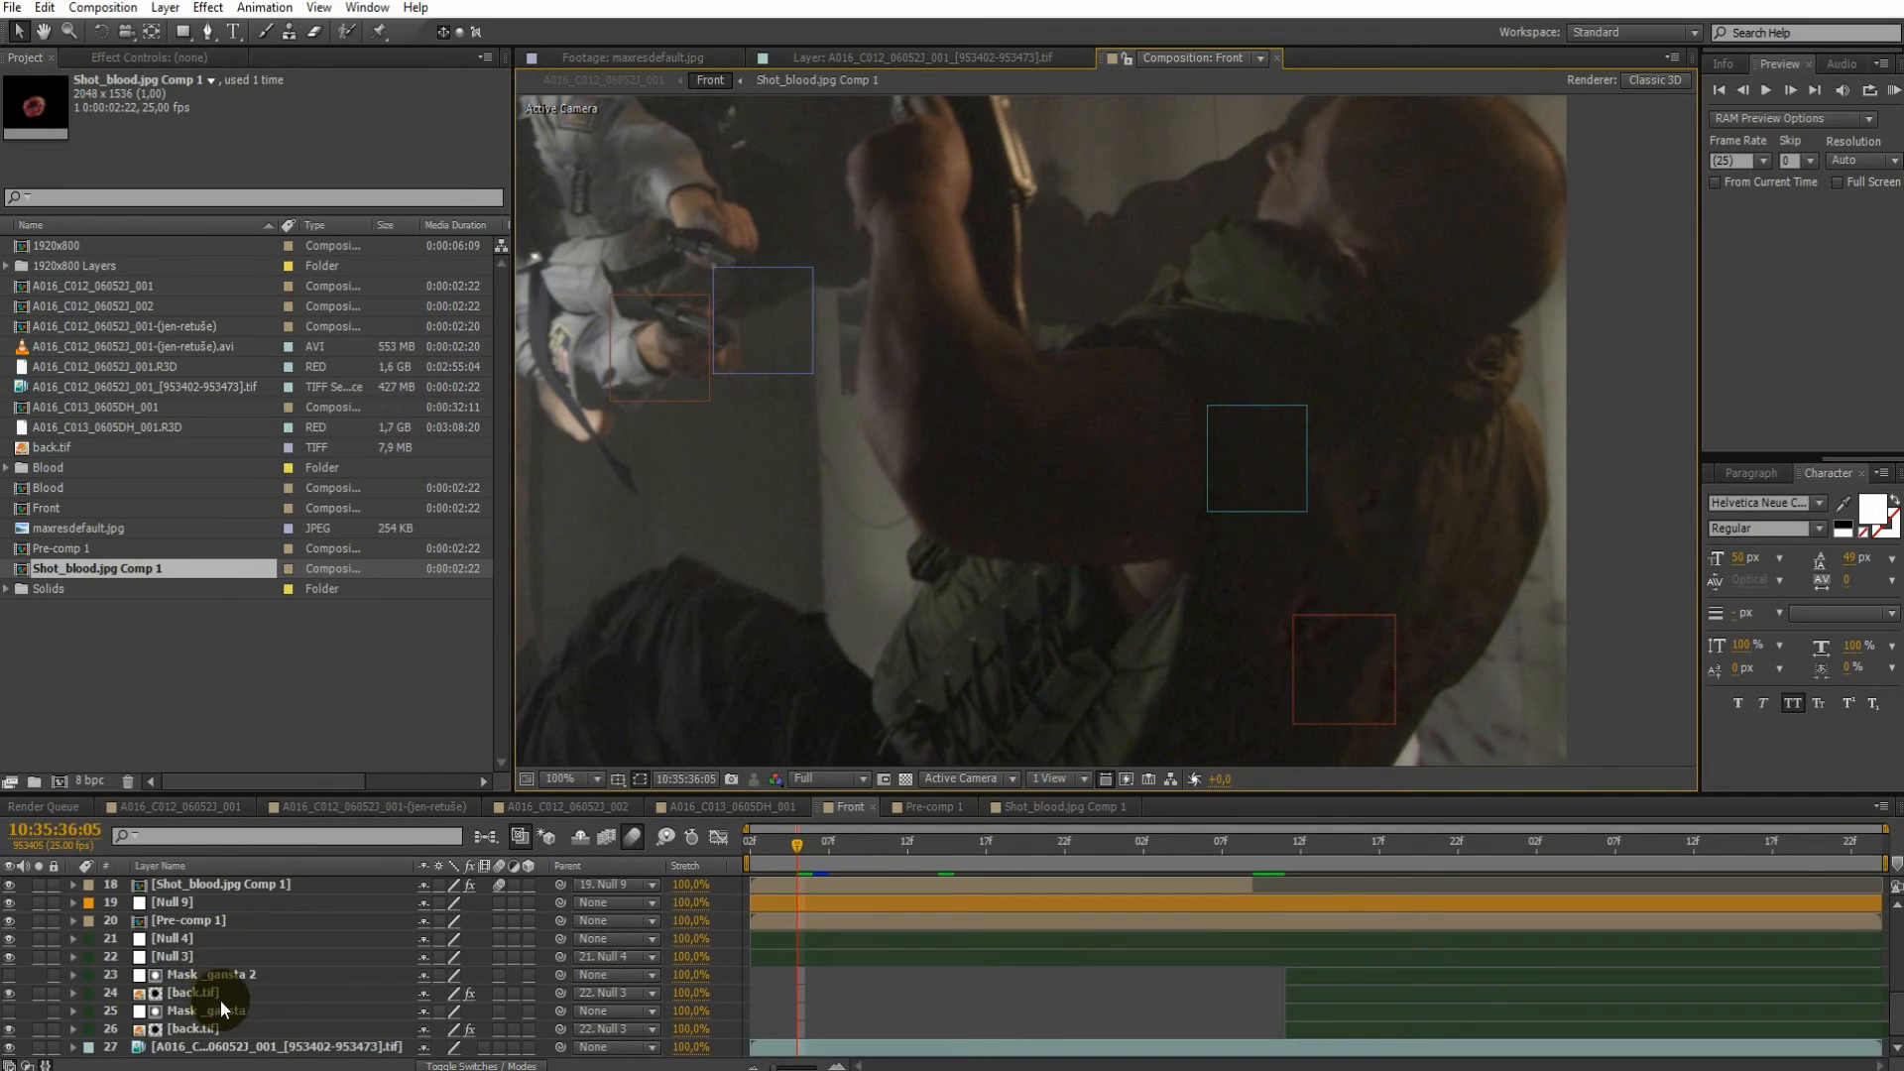
scroll(220, 1000, up, 4)
click(238, 1026)
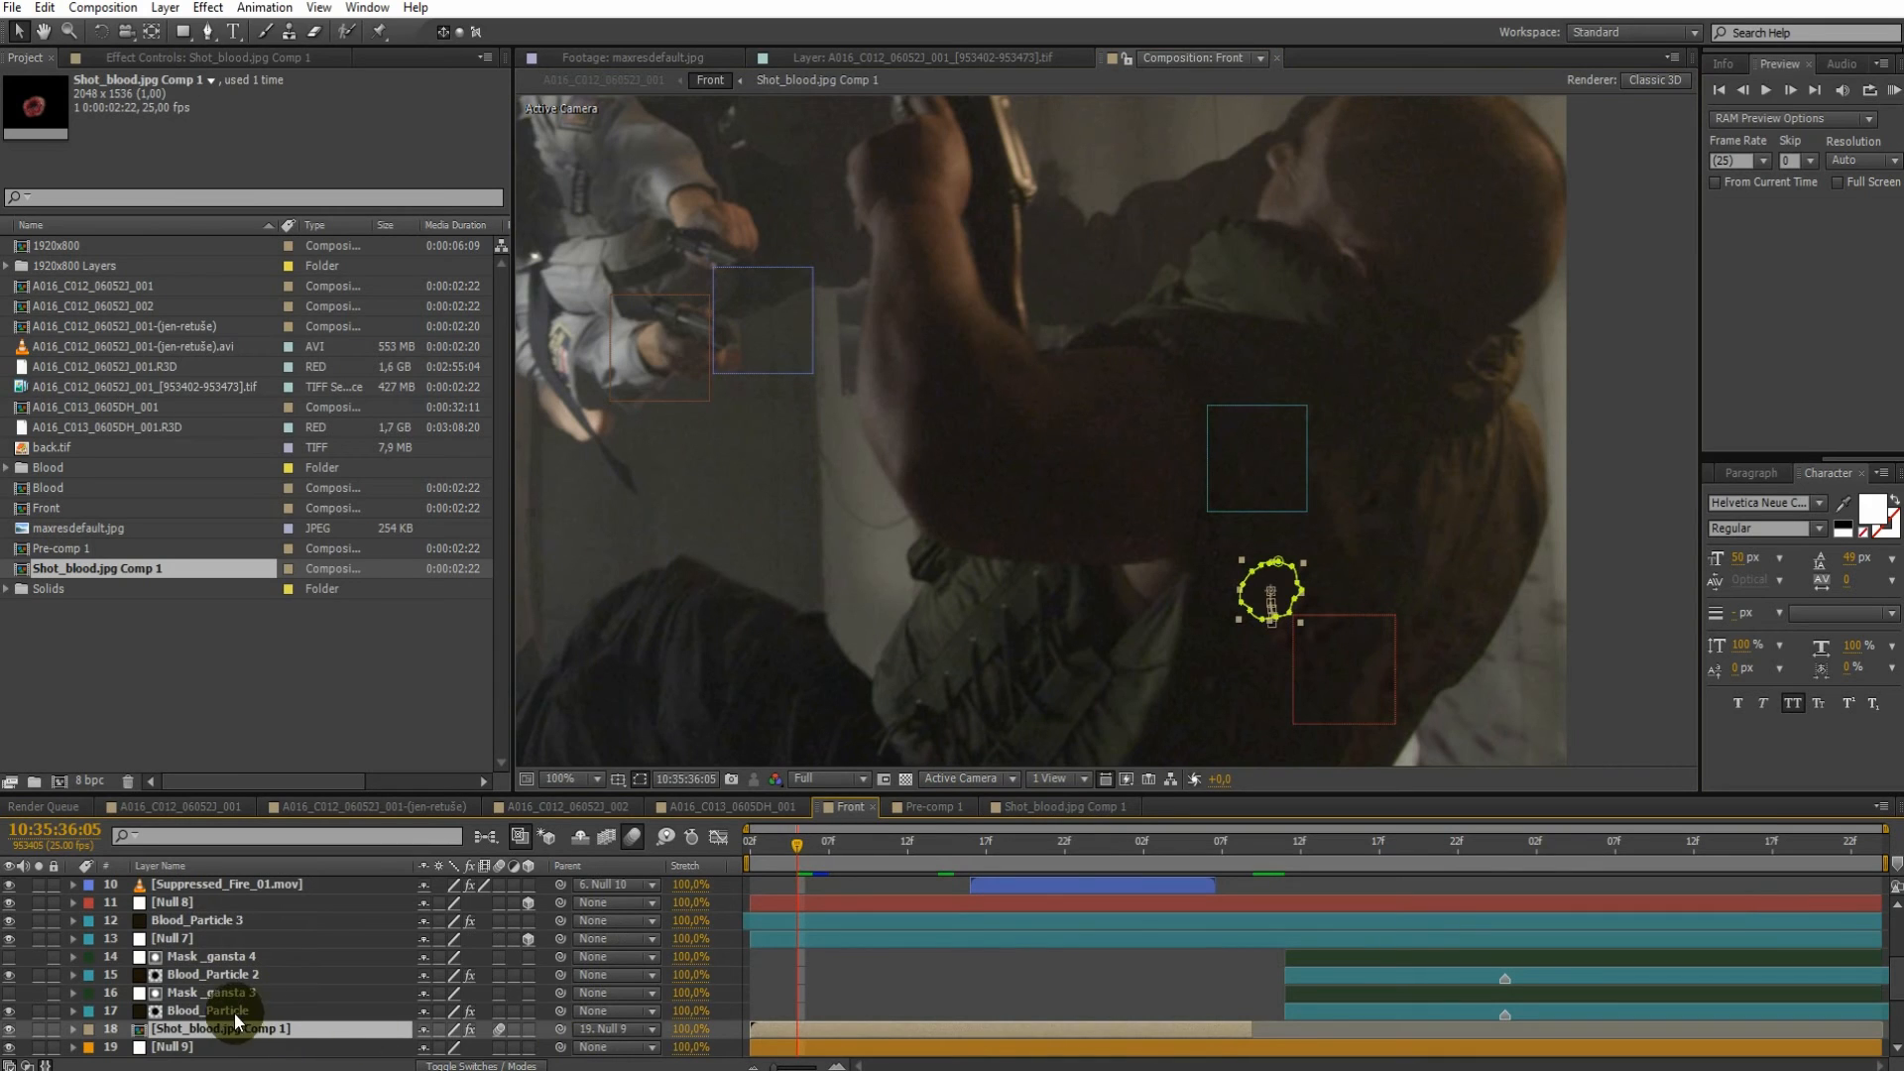
scroll(228, 958, down, 3)
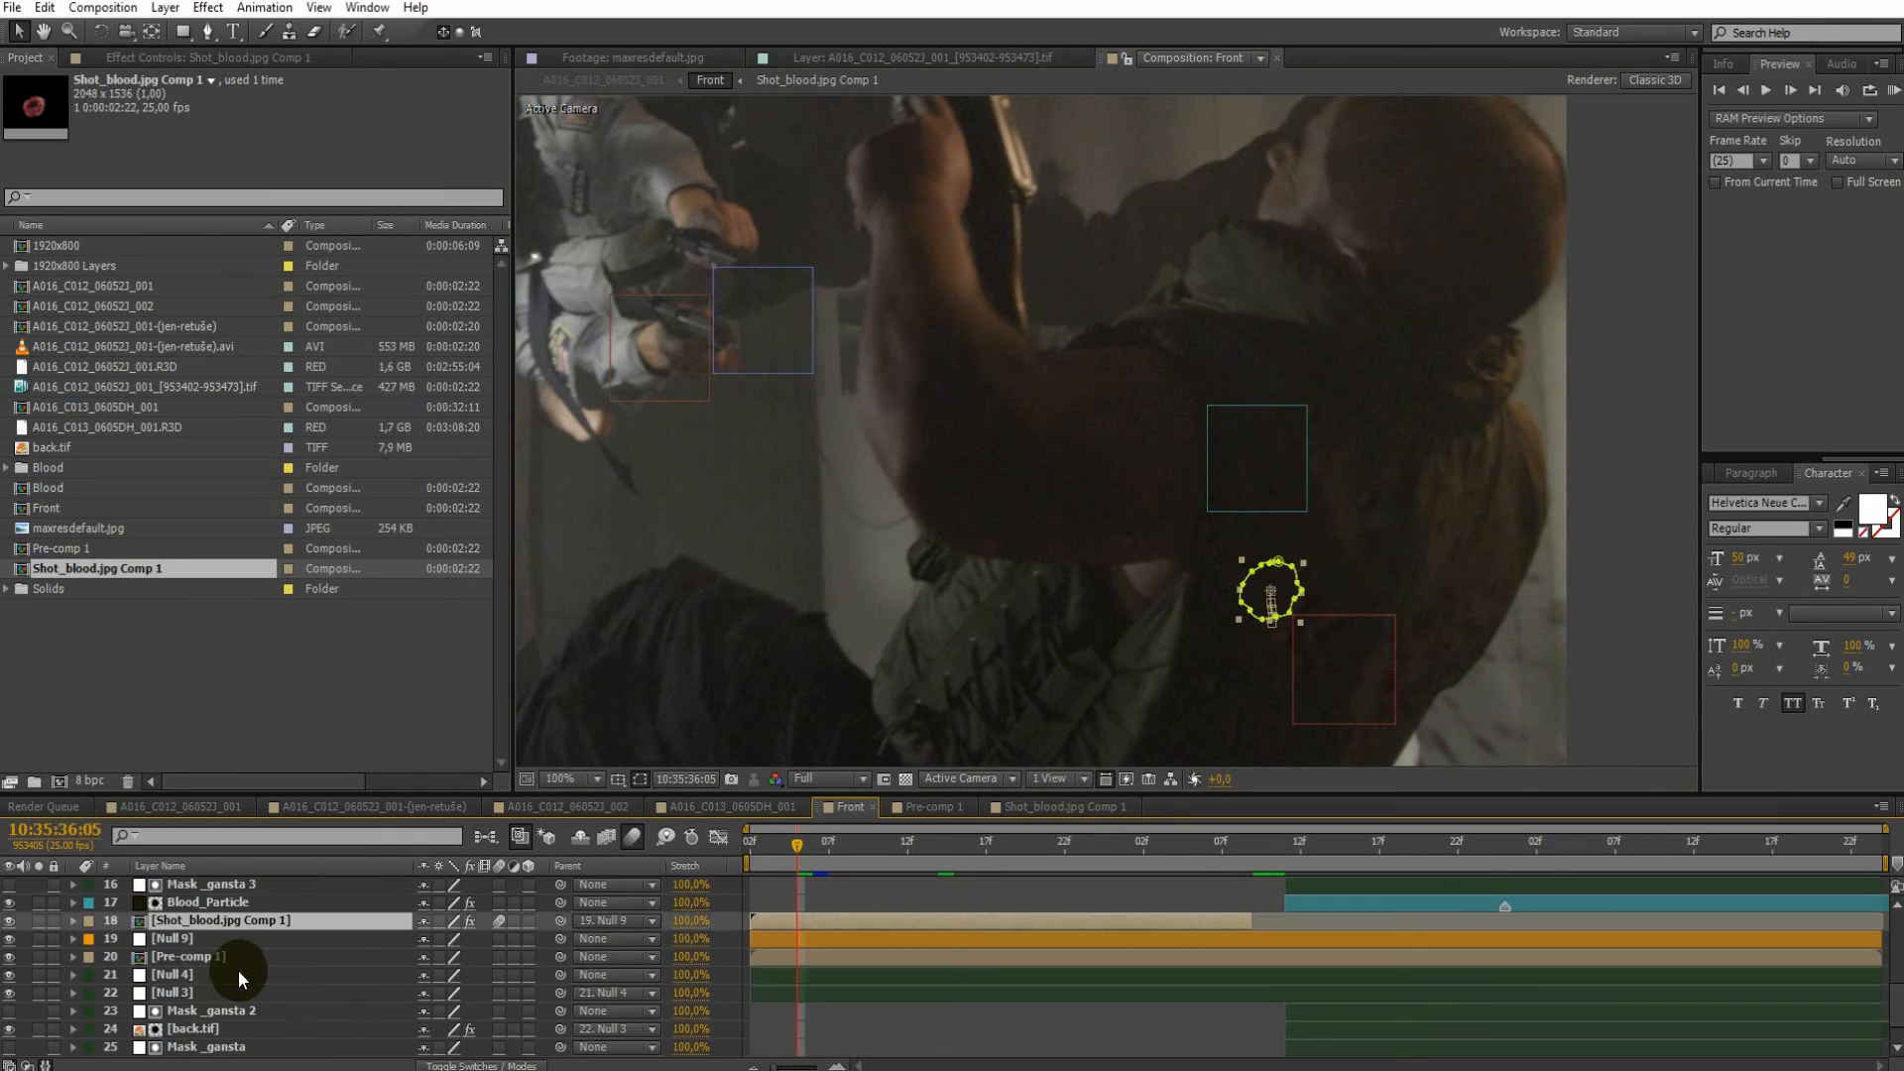
ctrl+click(195, 940)
click(615, 79)
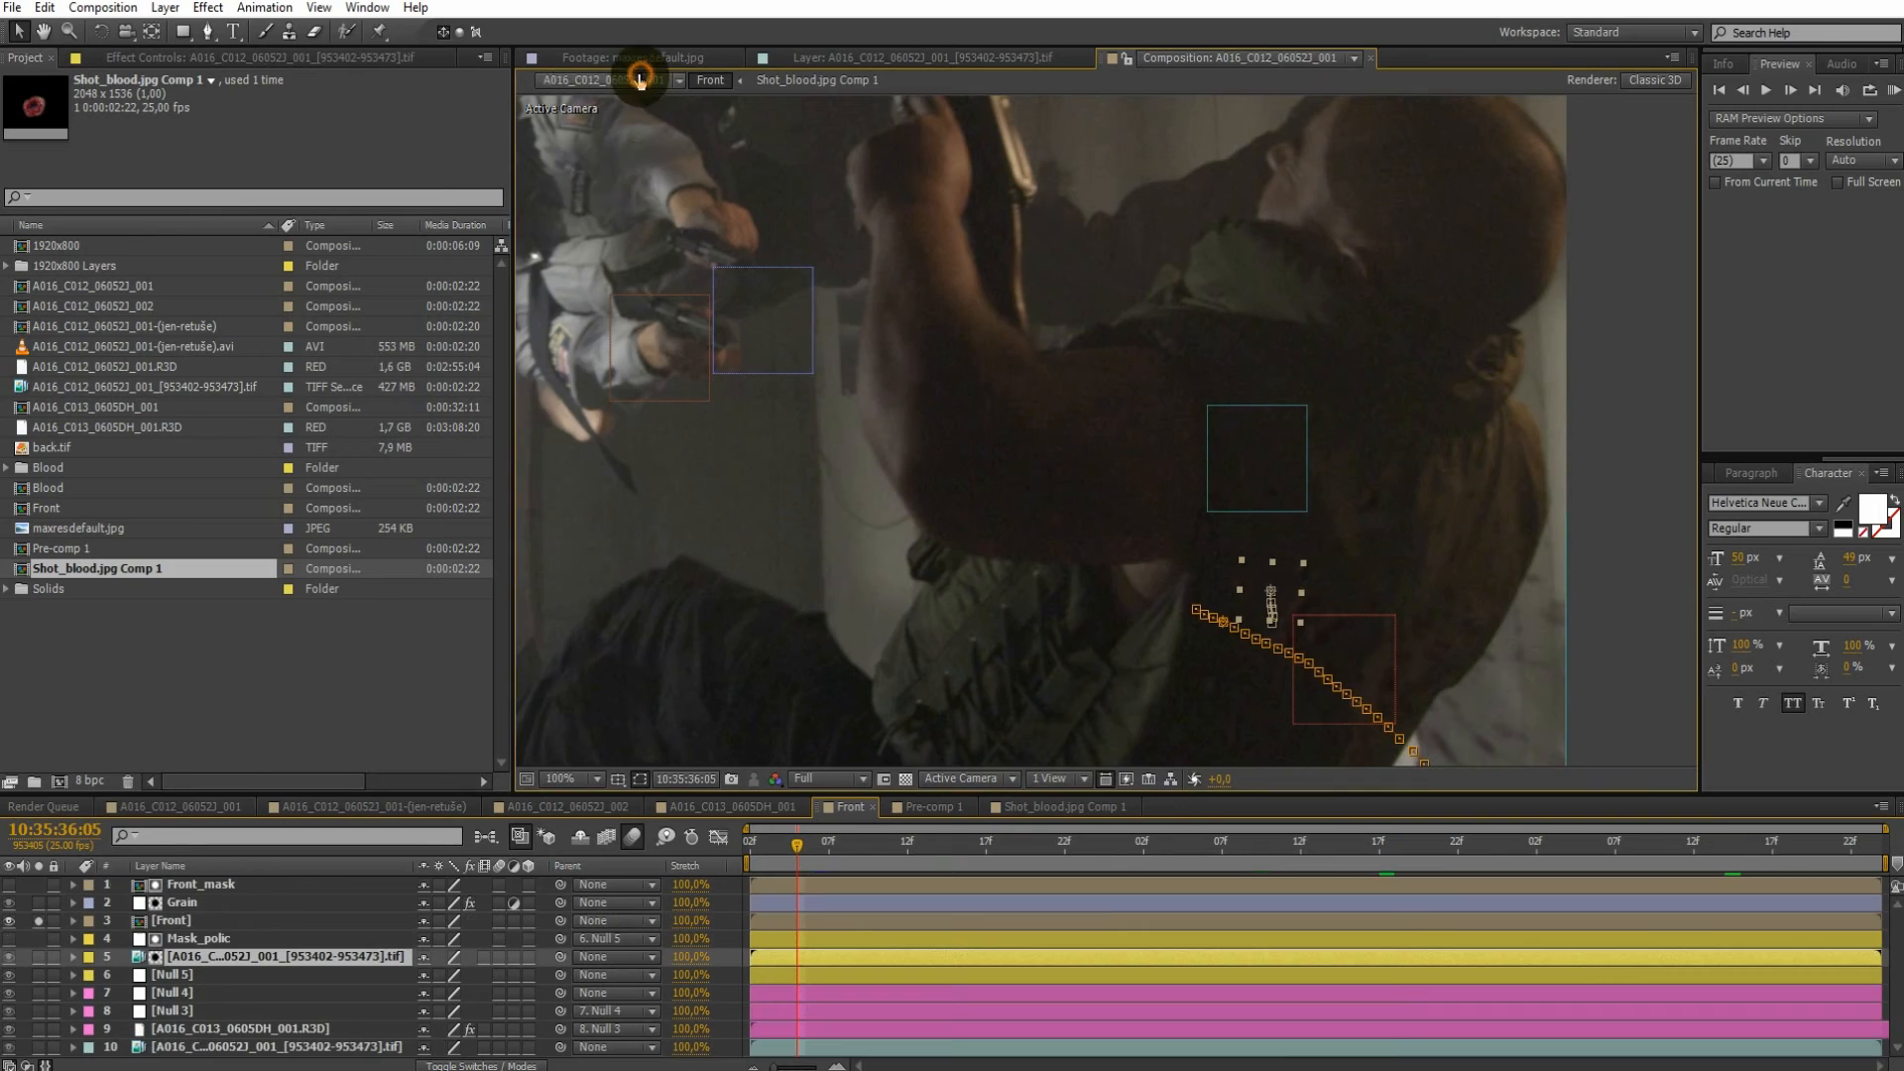
click(194, 886)
key(ctrl+v)
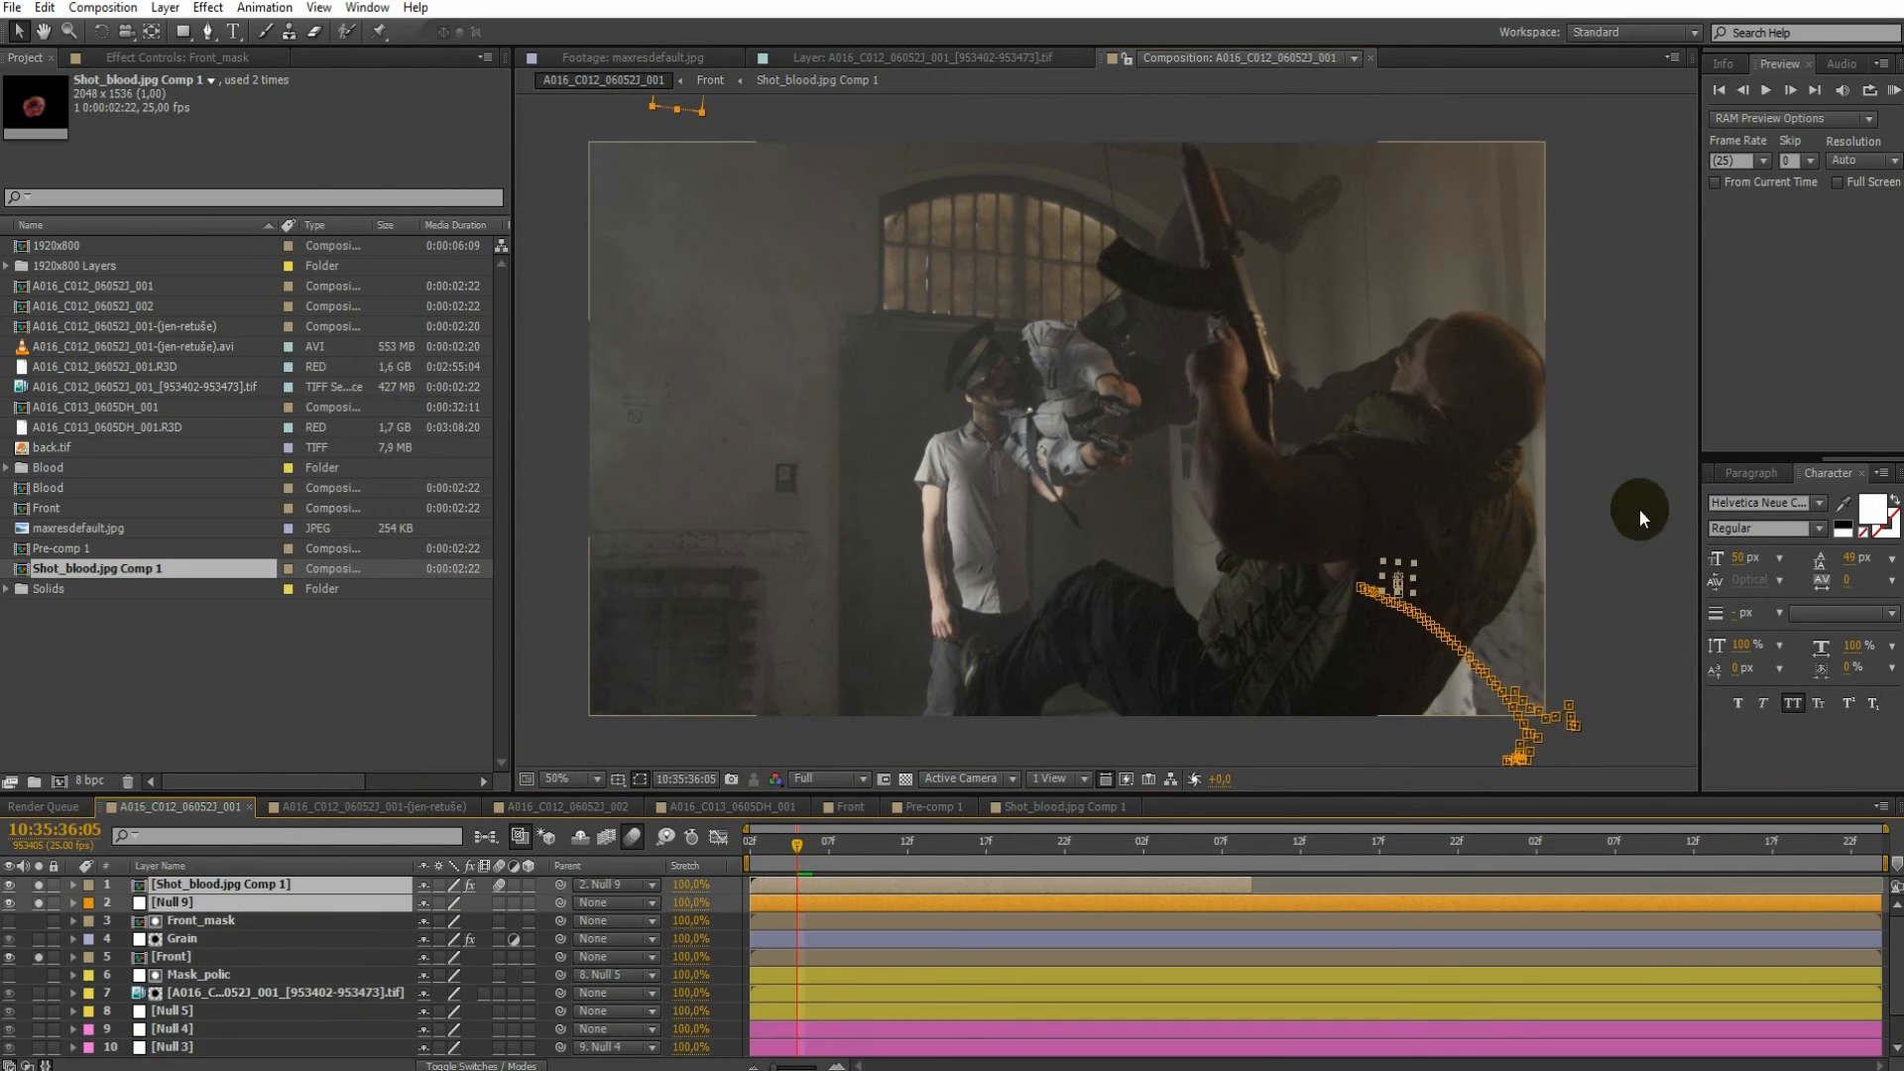
click(1587, 556)
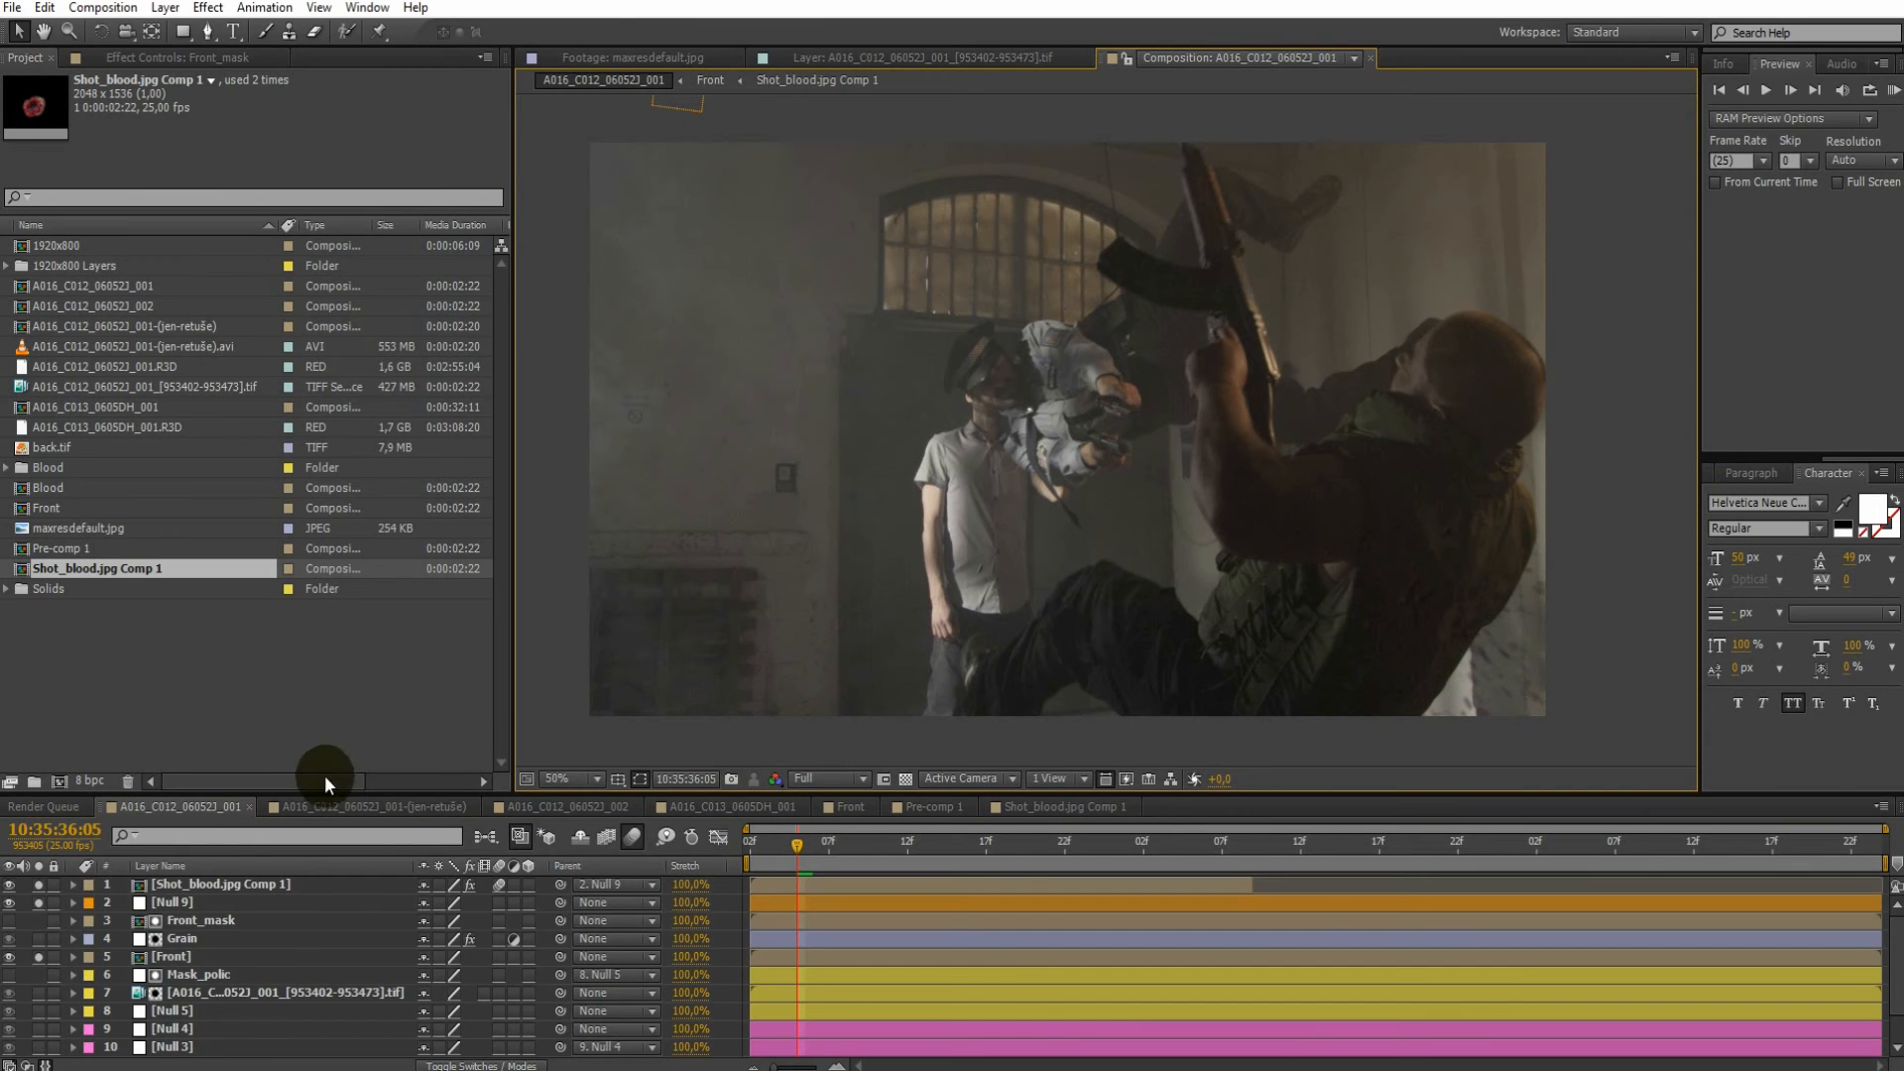
Paste the copied Shot_blood.jpg Comp 1 and Null 9 layers into A016_C012_06052J_002 above Null 8
click(556, 807)
click(173, 884)
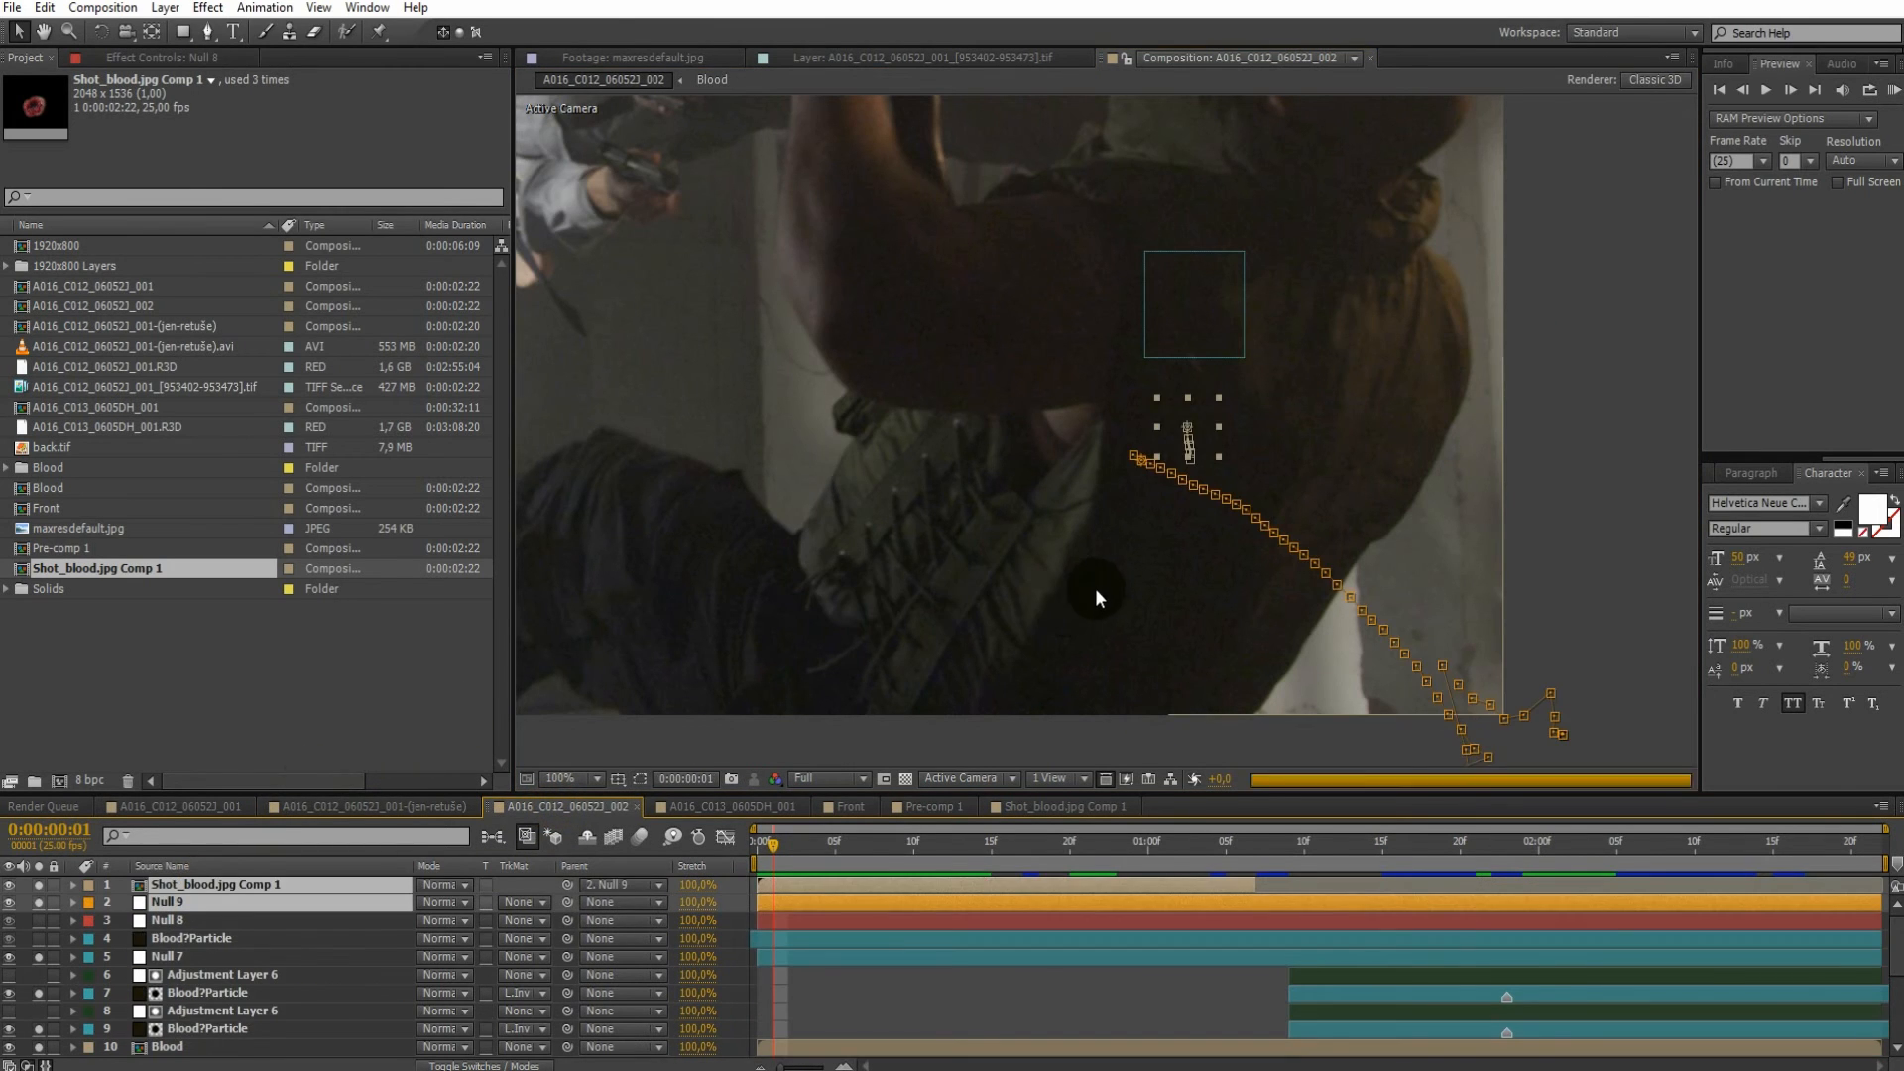
scroll(1051, 609, up, 1)
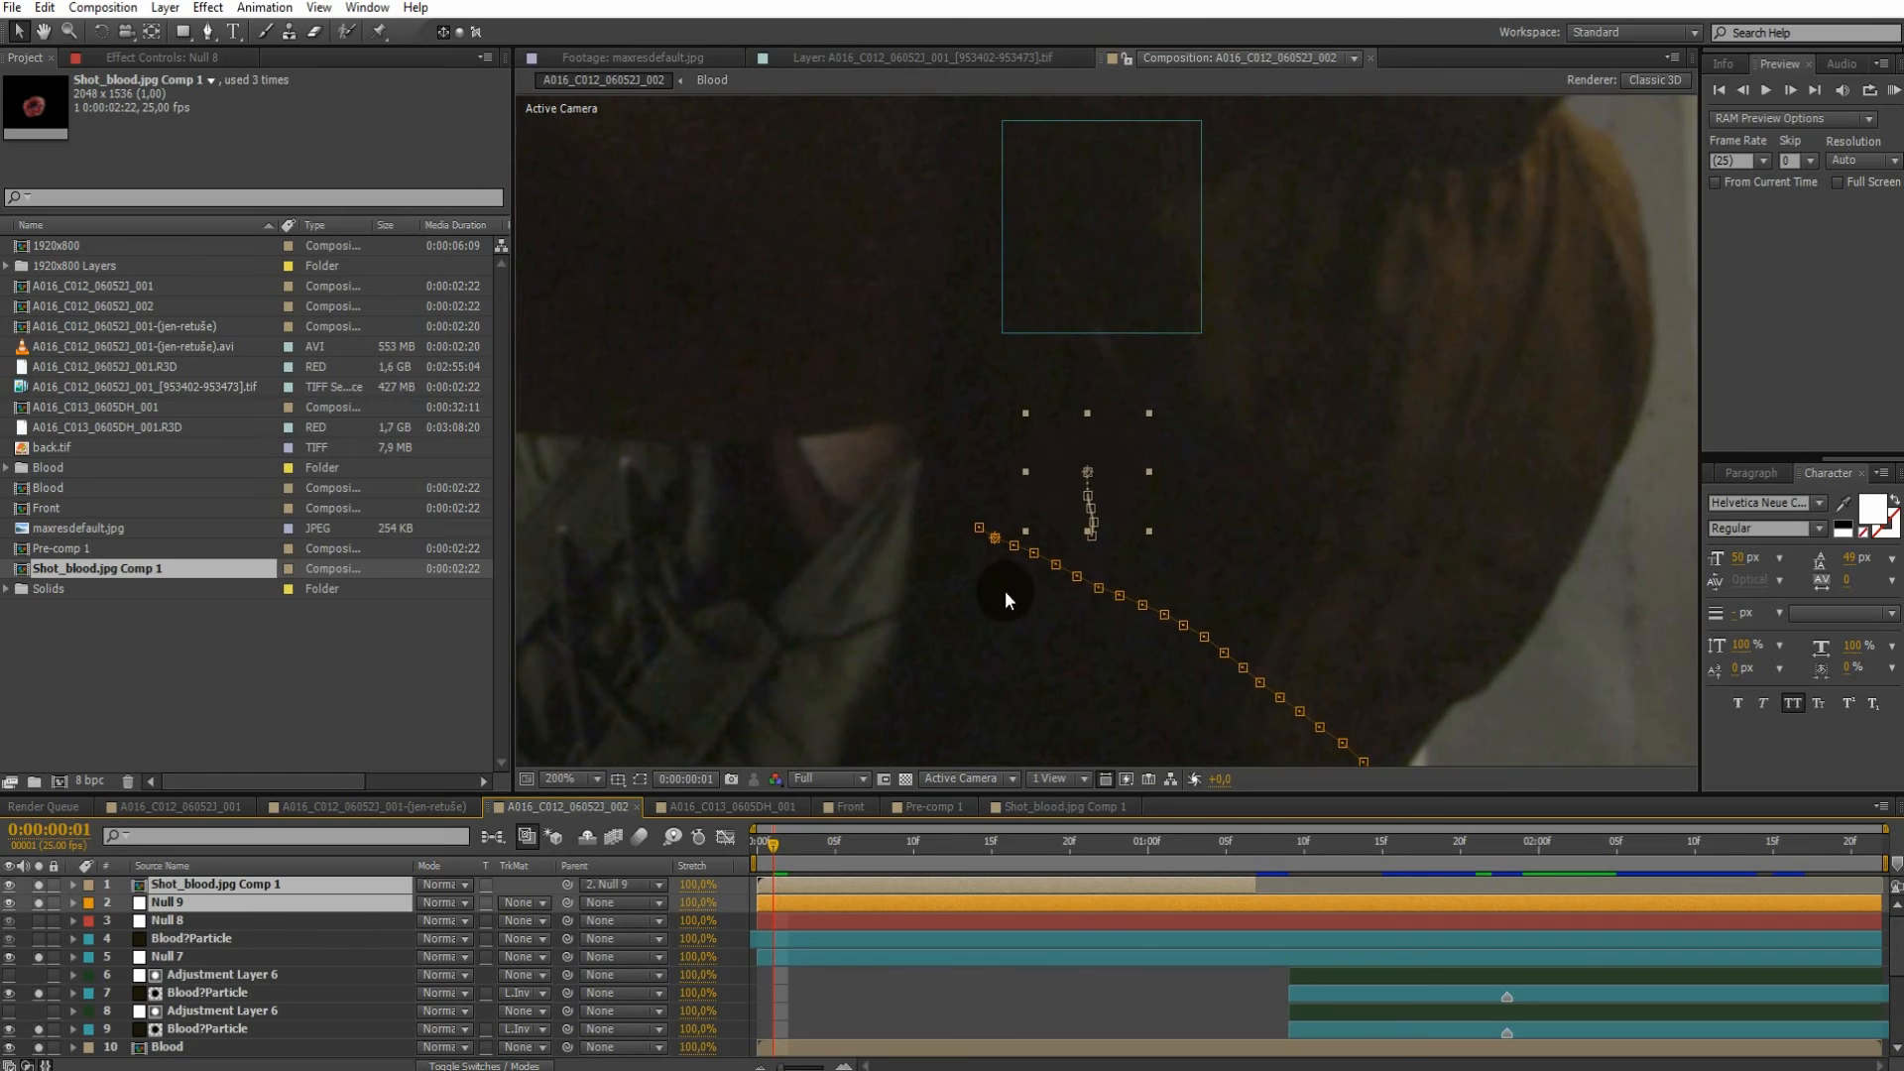
Delete the Levels effect from the Shot_blood.jpg Comp 1 layer and move its Fast Blur effect below Tritone
click(252, 937)
click(248, 885)
click(183, 57)
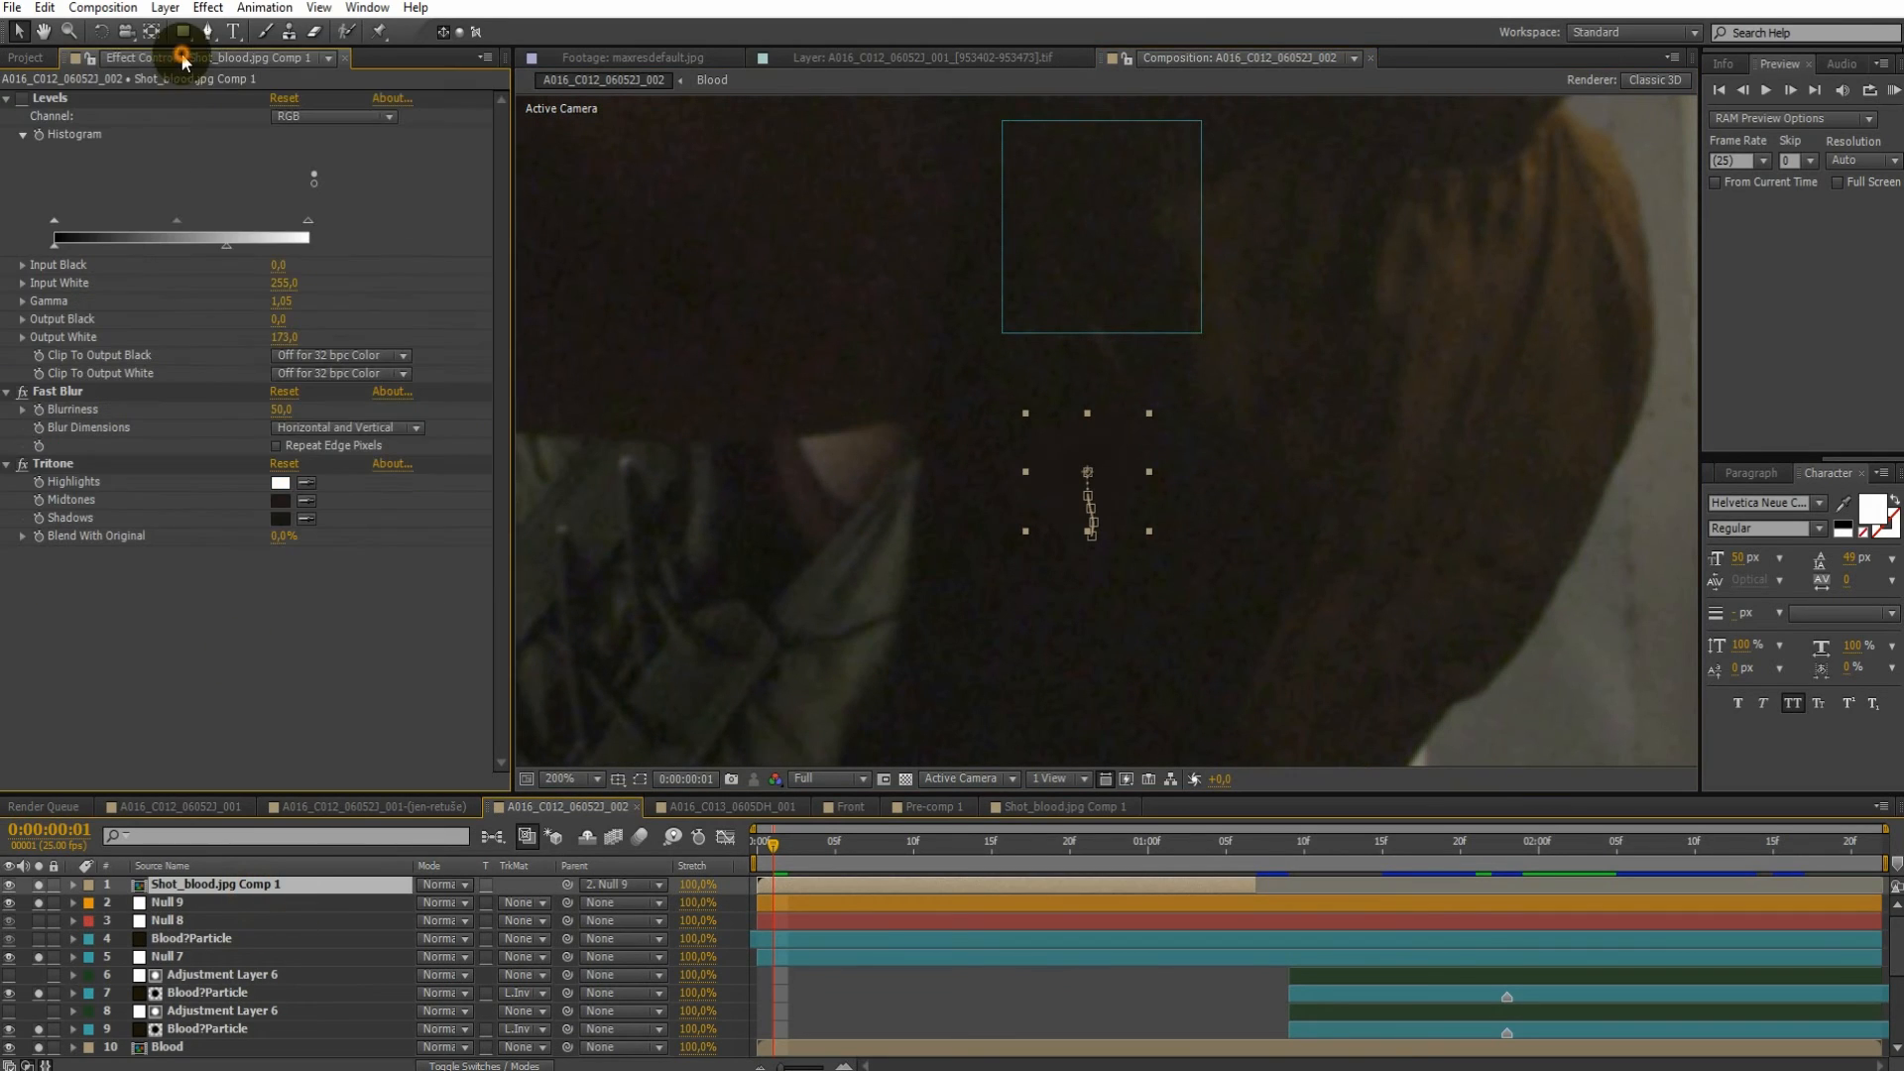
click(8, 98)
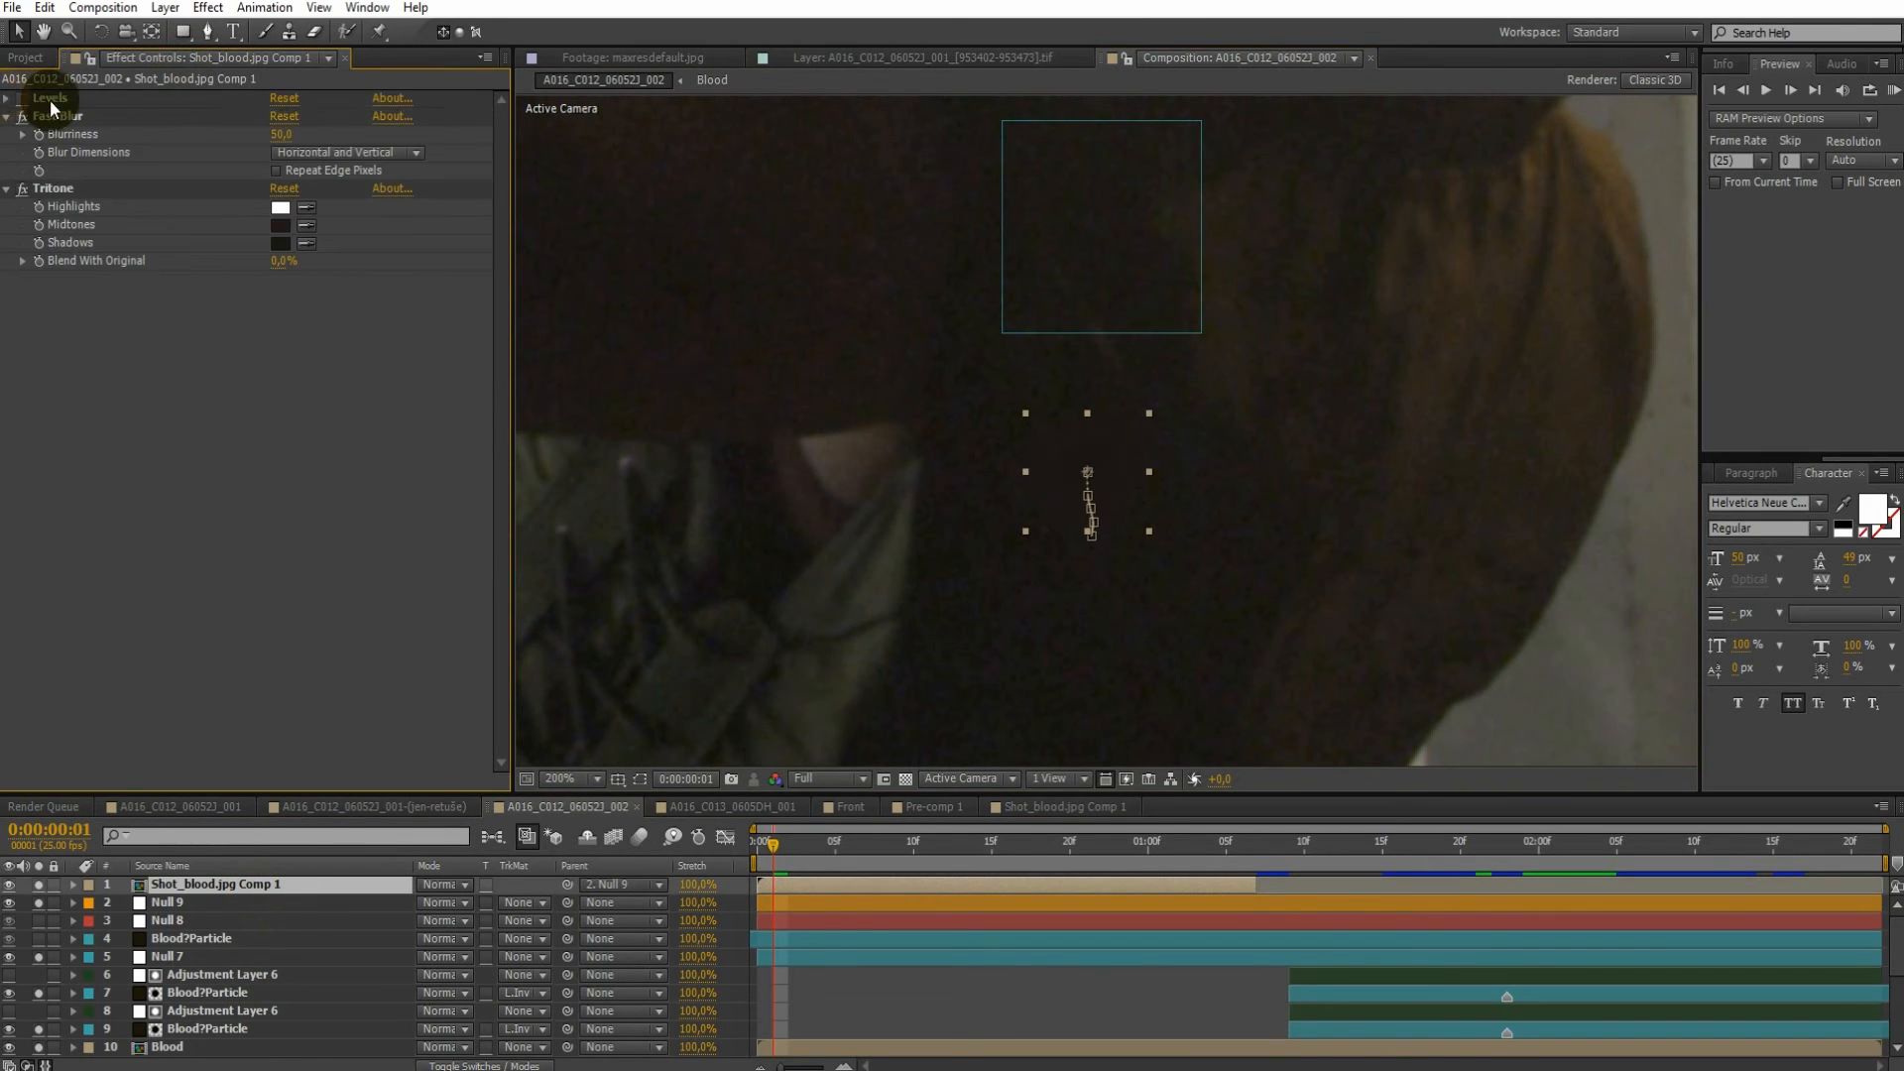
click(50, 98)
key(Delete)
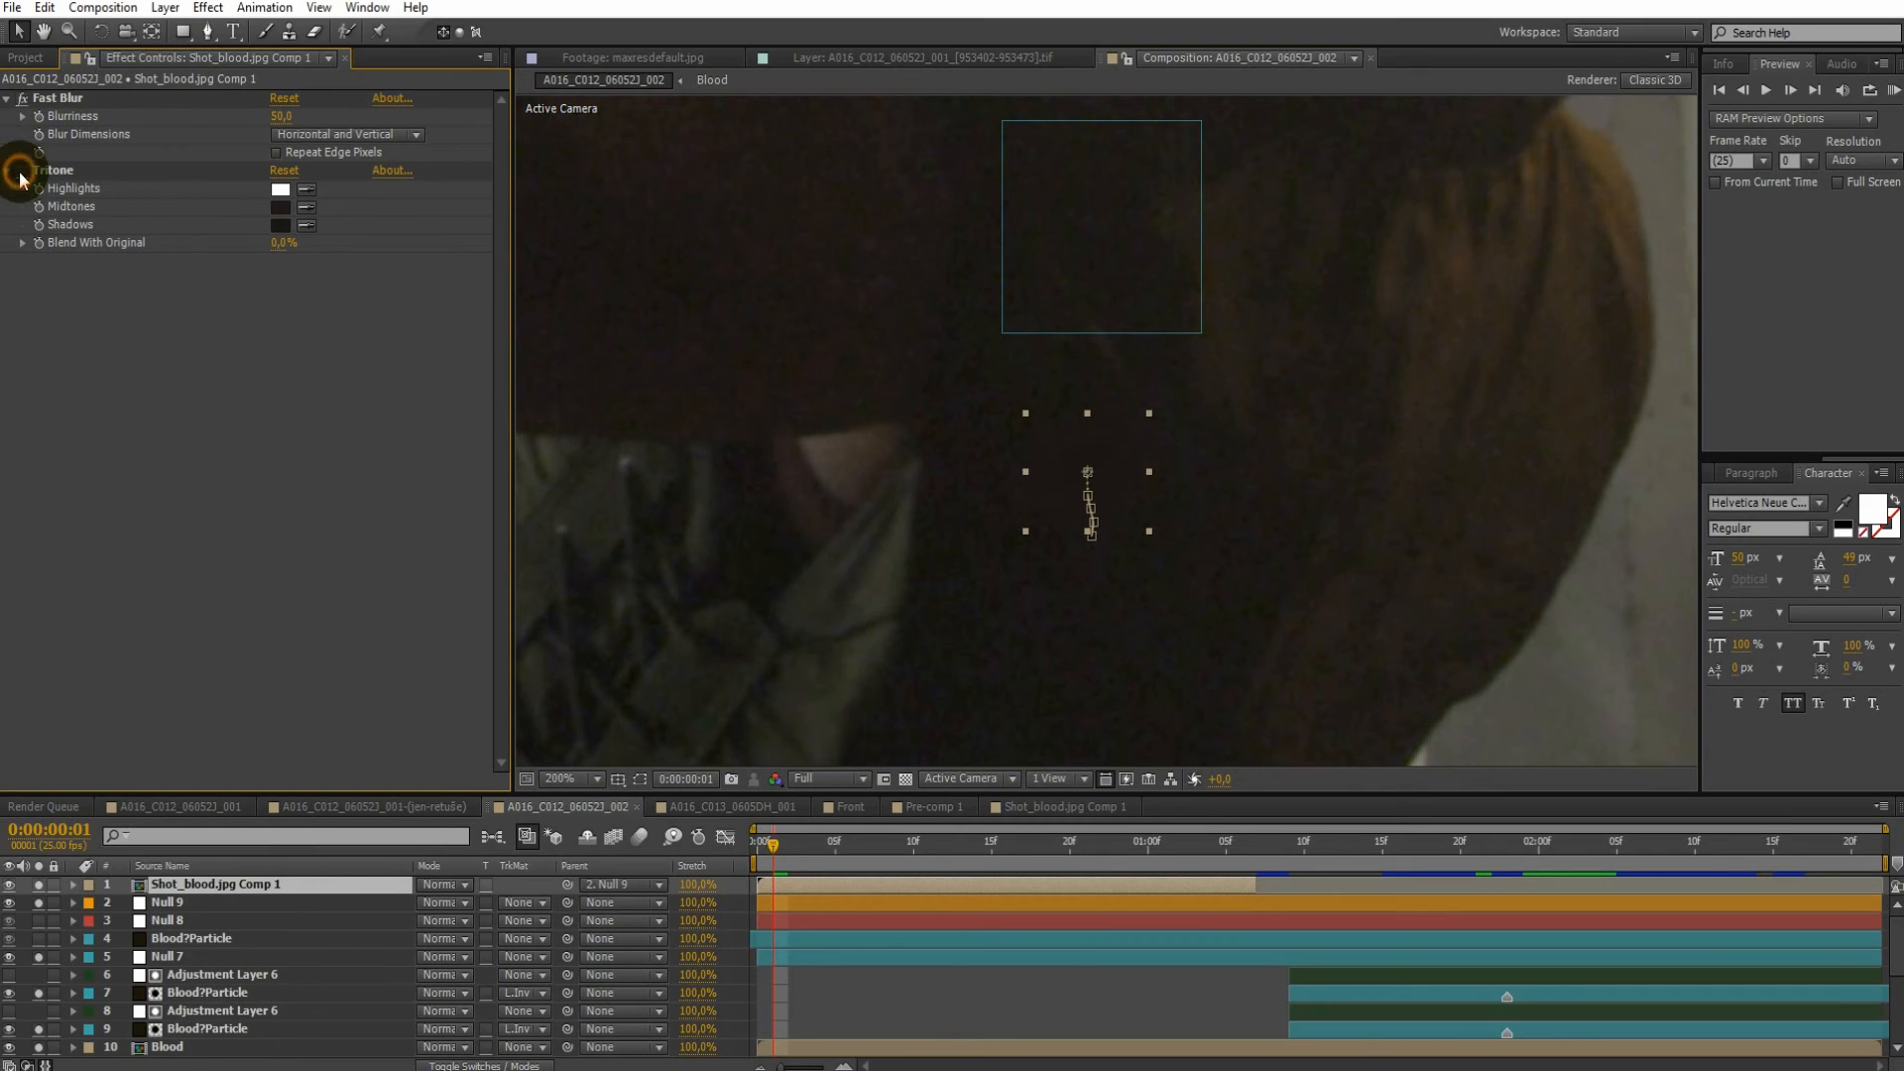
click(21, 172)
click(21, 171)
drag(50, 99, 48, 256)
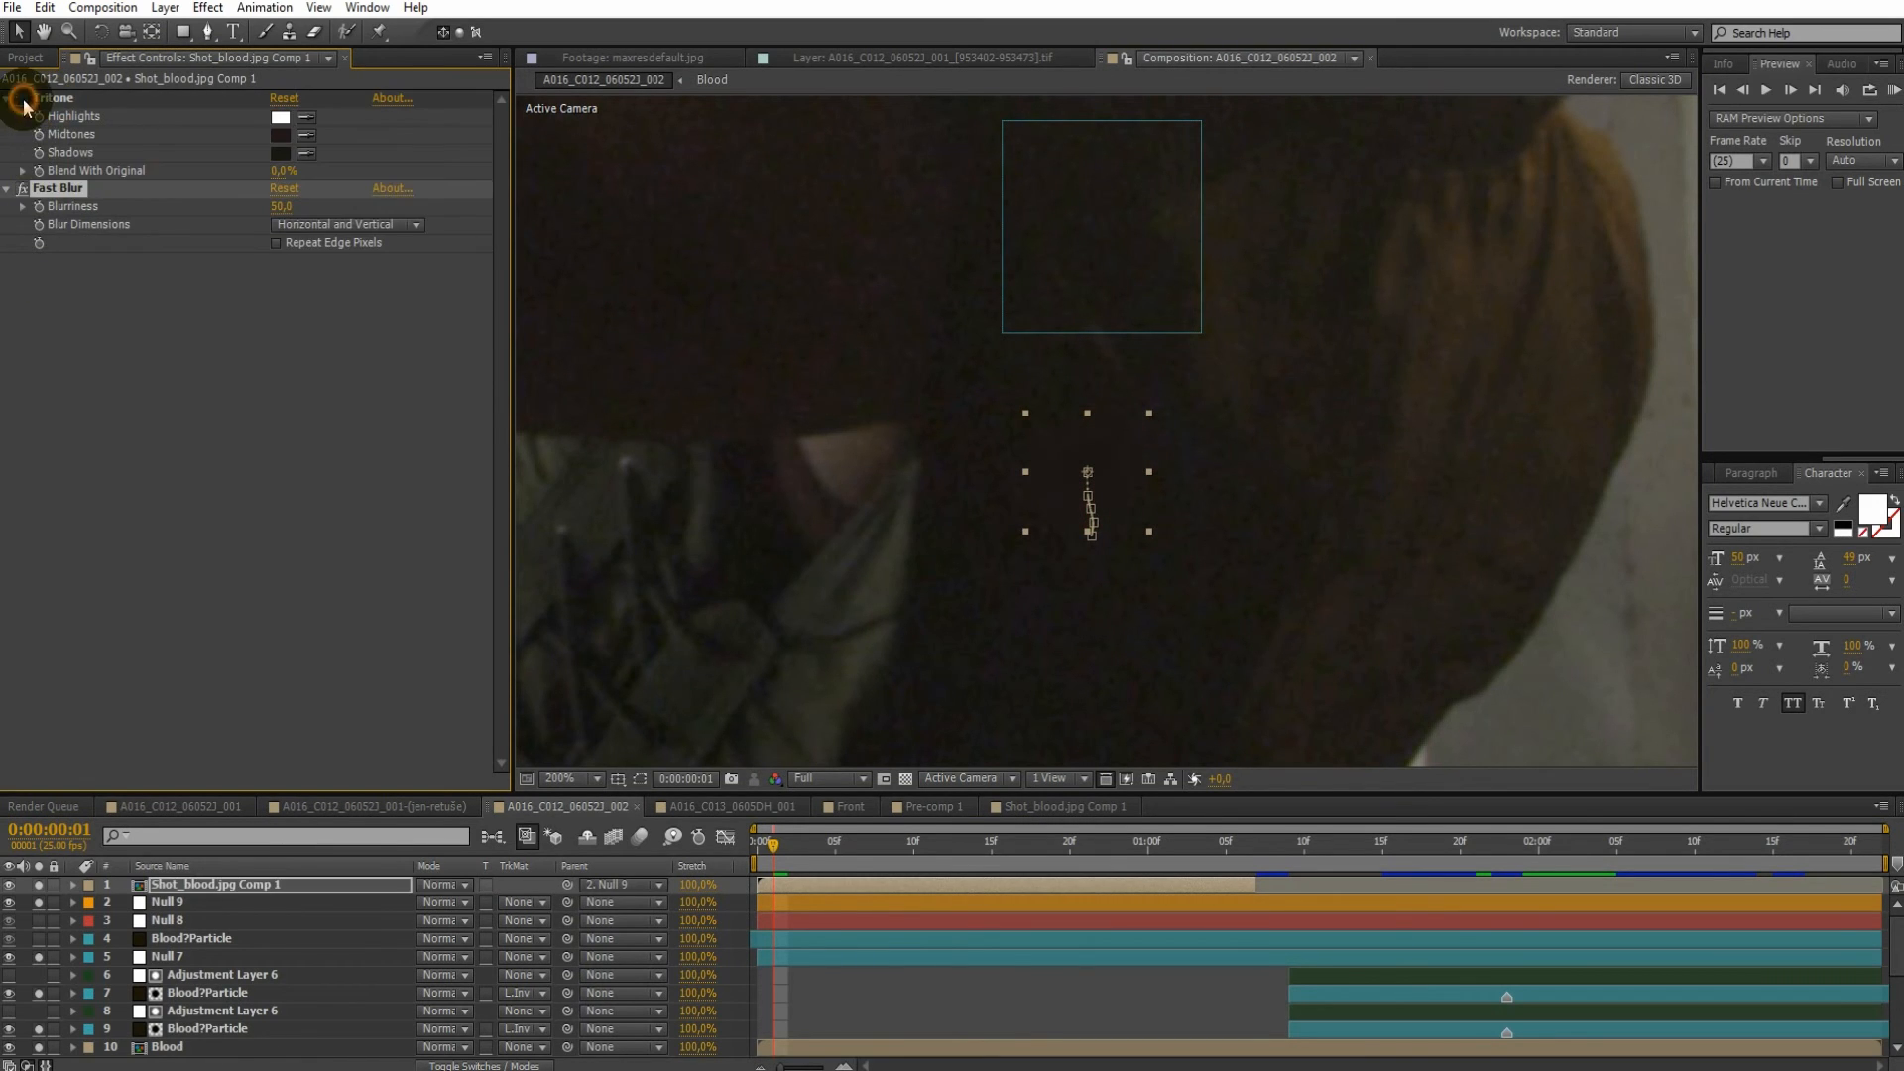
click(374, 502)
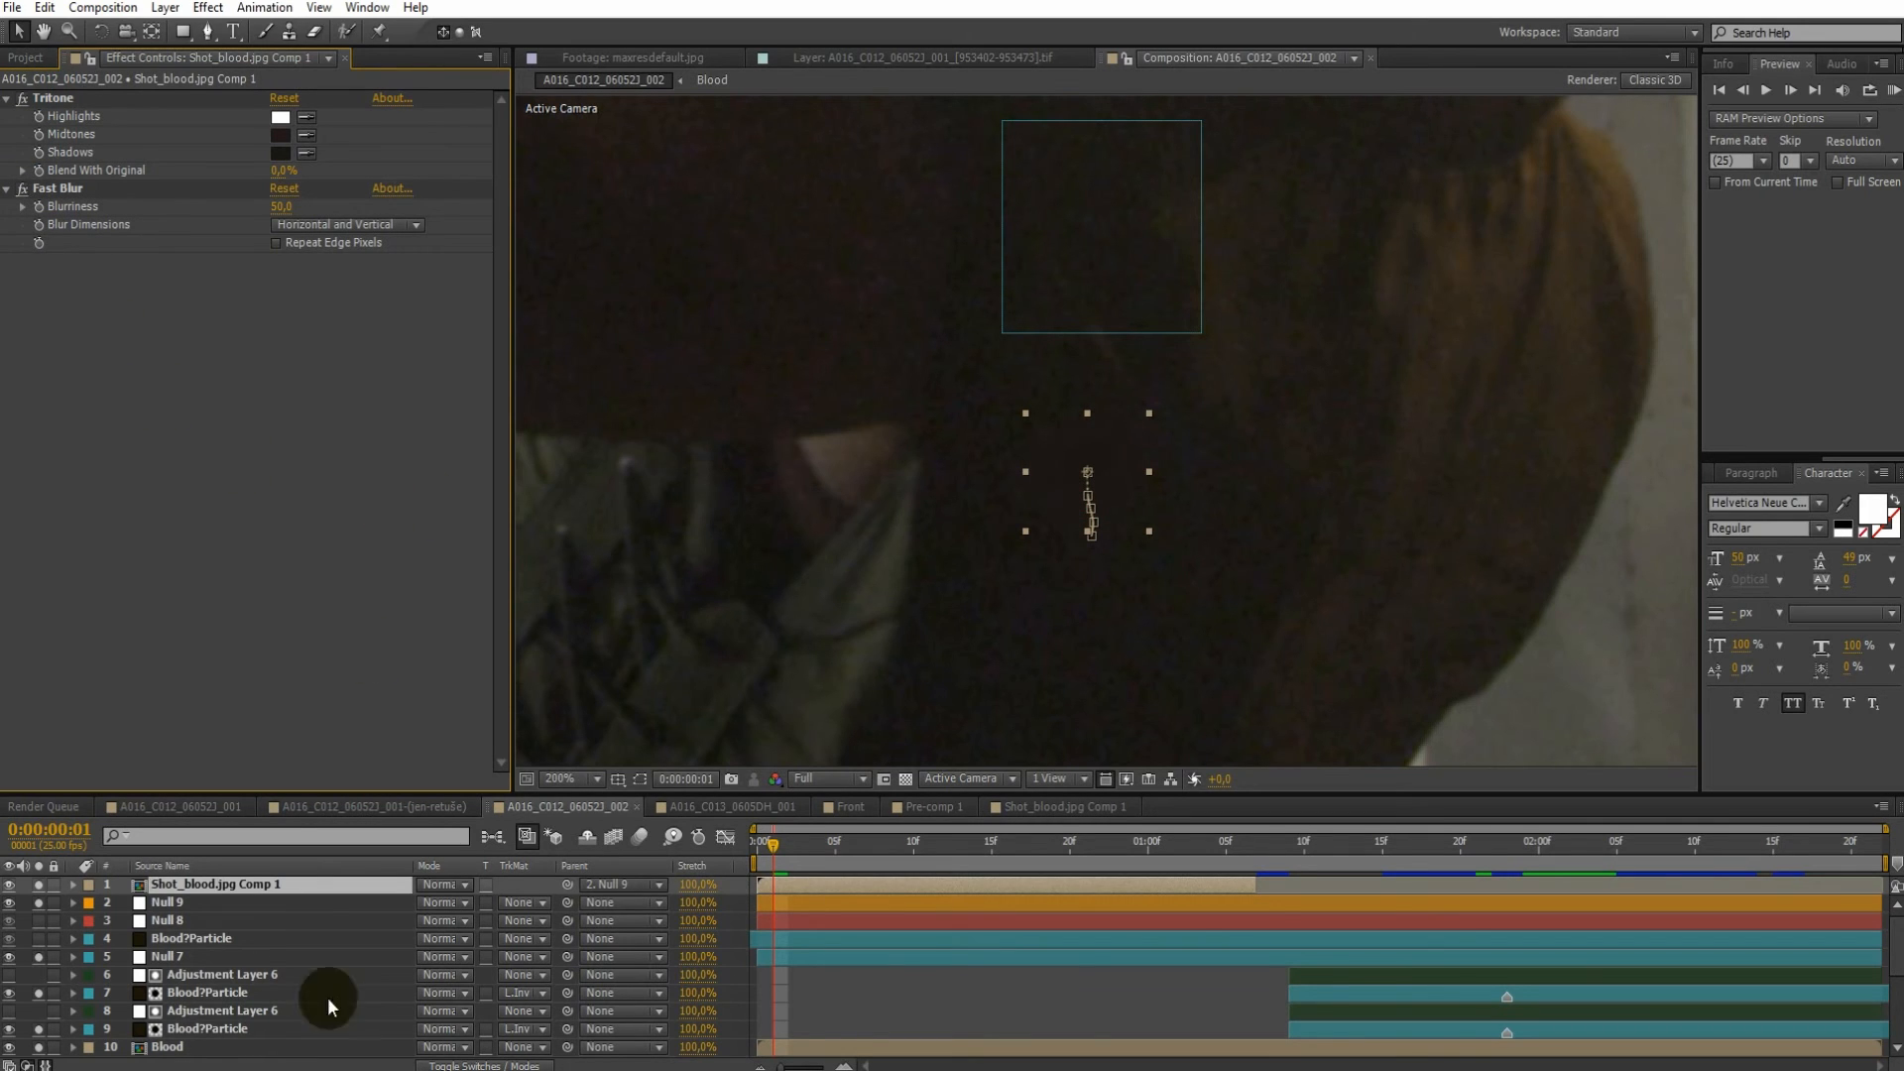
Place the Shot_blood.jpg Comp 1 layer directly below the unmasked blood particle layer and solo that particle layer
key(comma)
drag(196, 917, 210, 942)
click(189, 920)
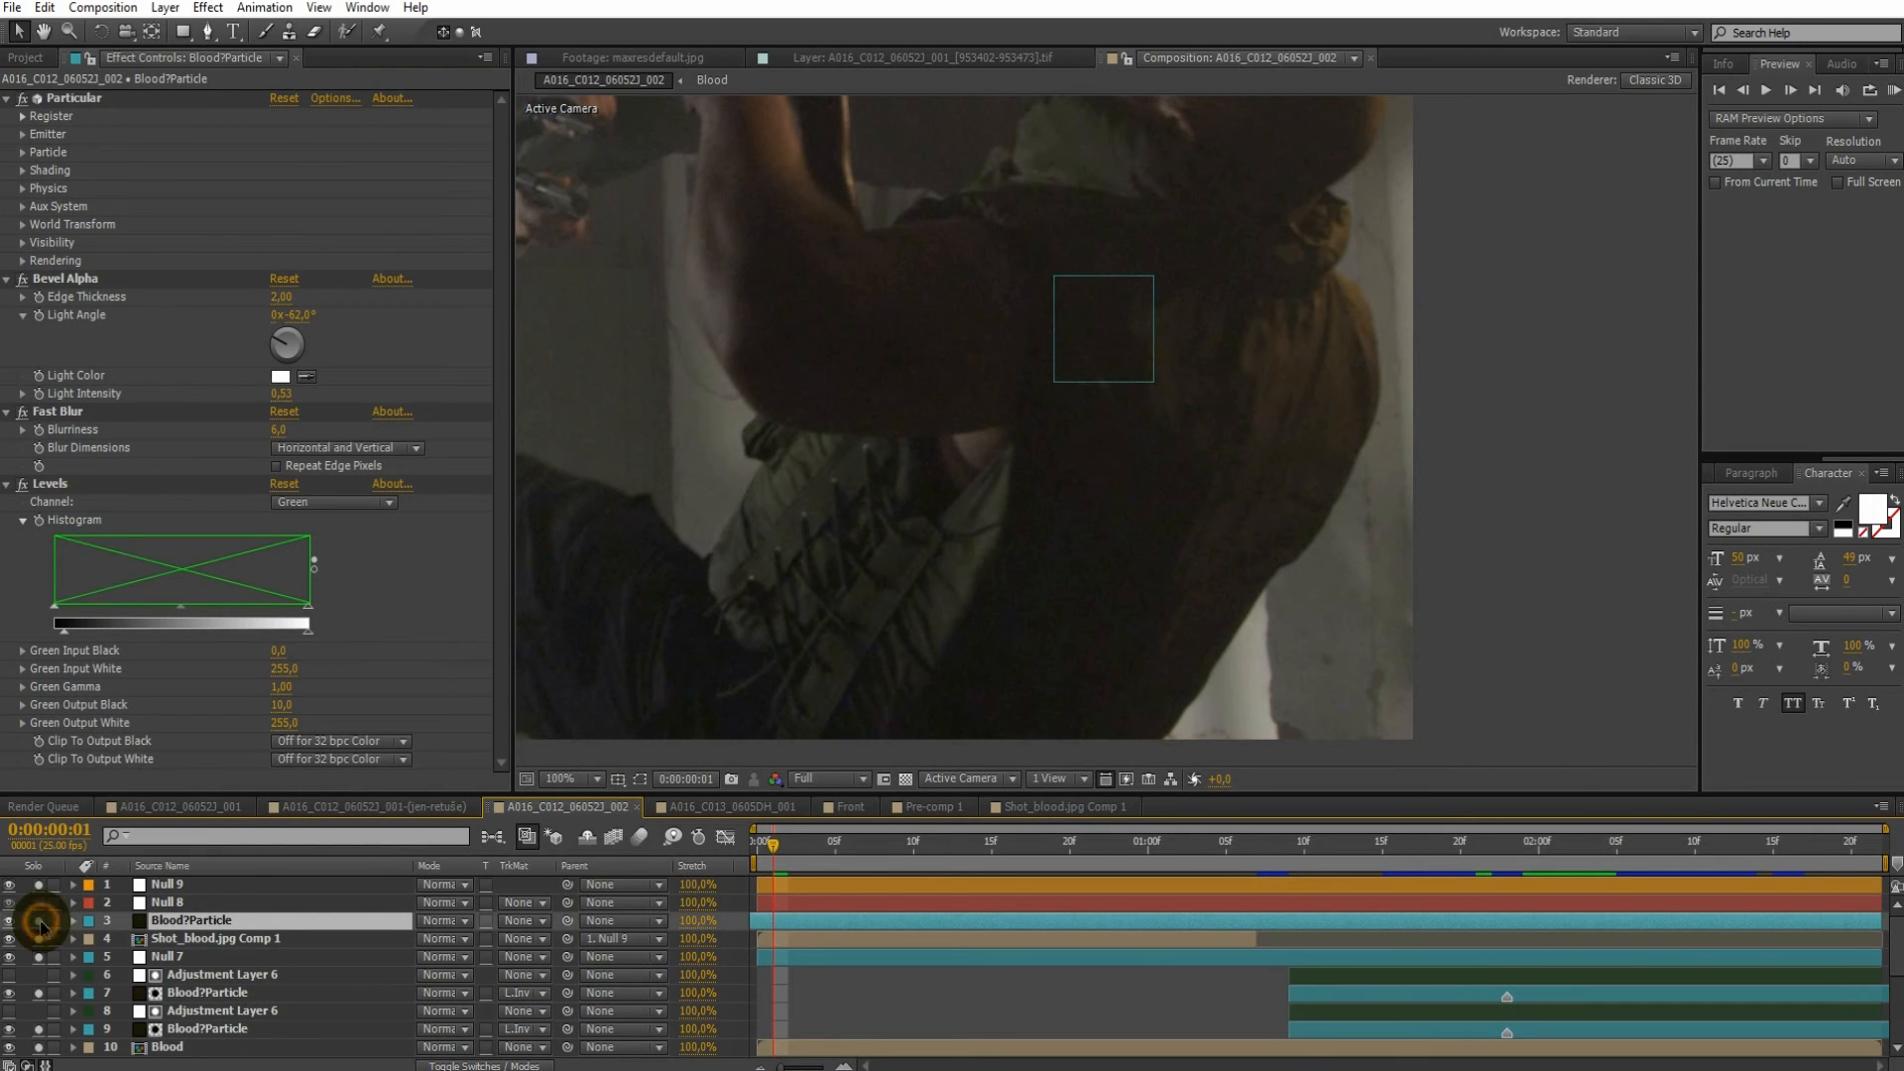
scroll(1097, 456, down, 2)
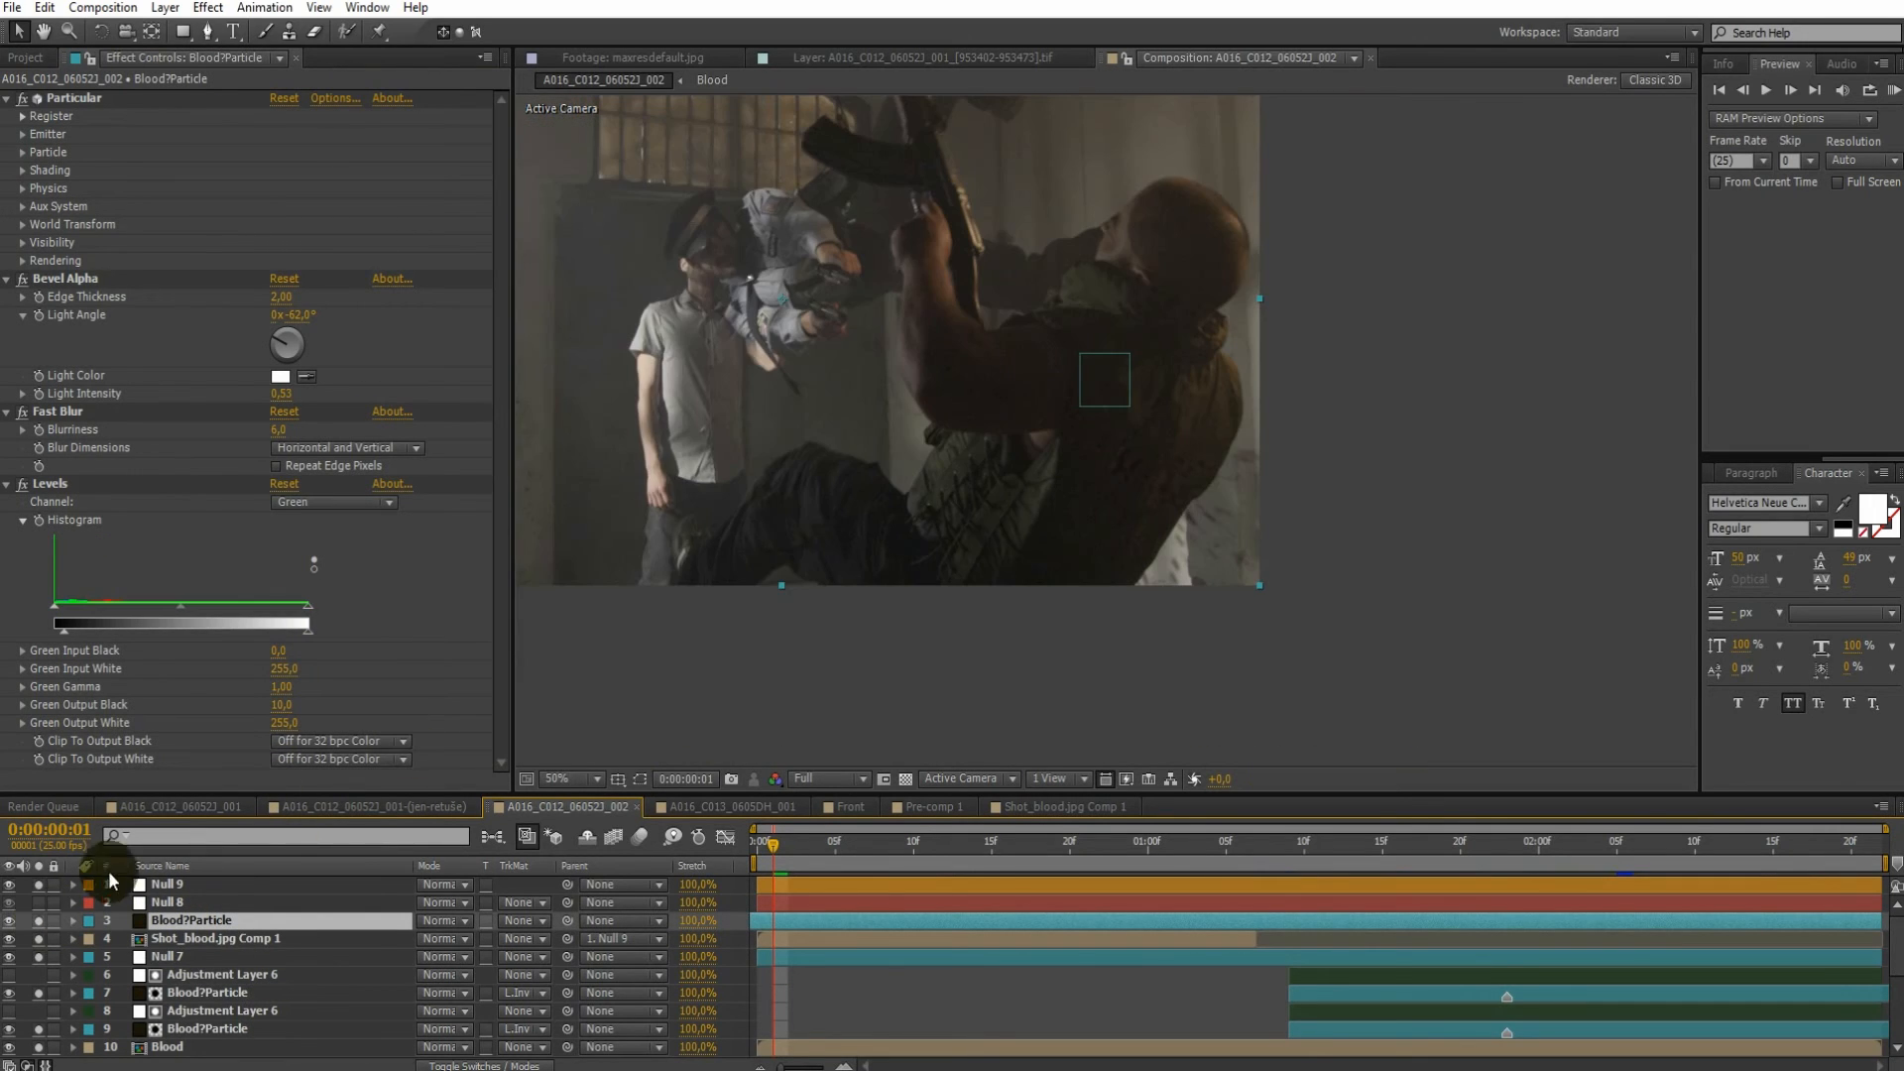
click(39, 921)
Adjust the unmasked blood particle layer's RGB Levels, setting Input White to 234 and fine-tuning Gamma while checking several frames
drag(859, 848, 1028, 857)
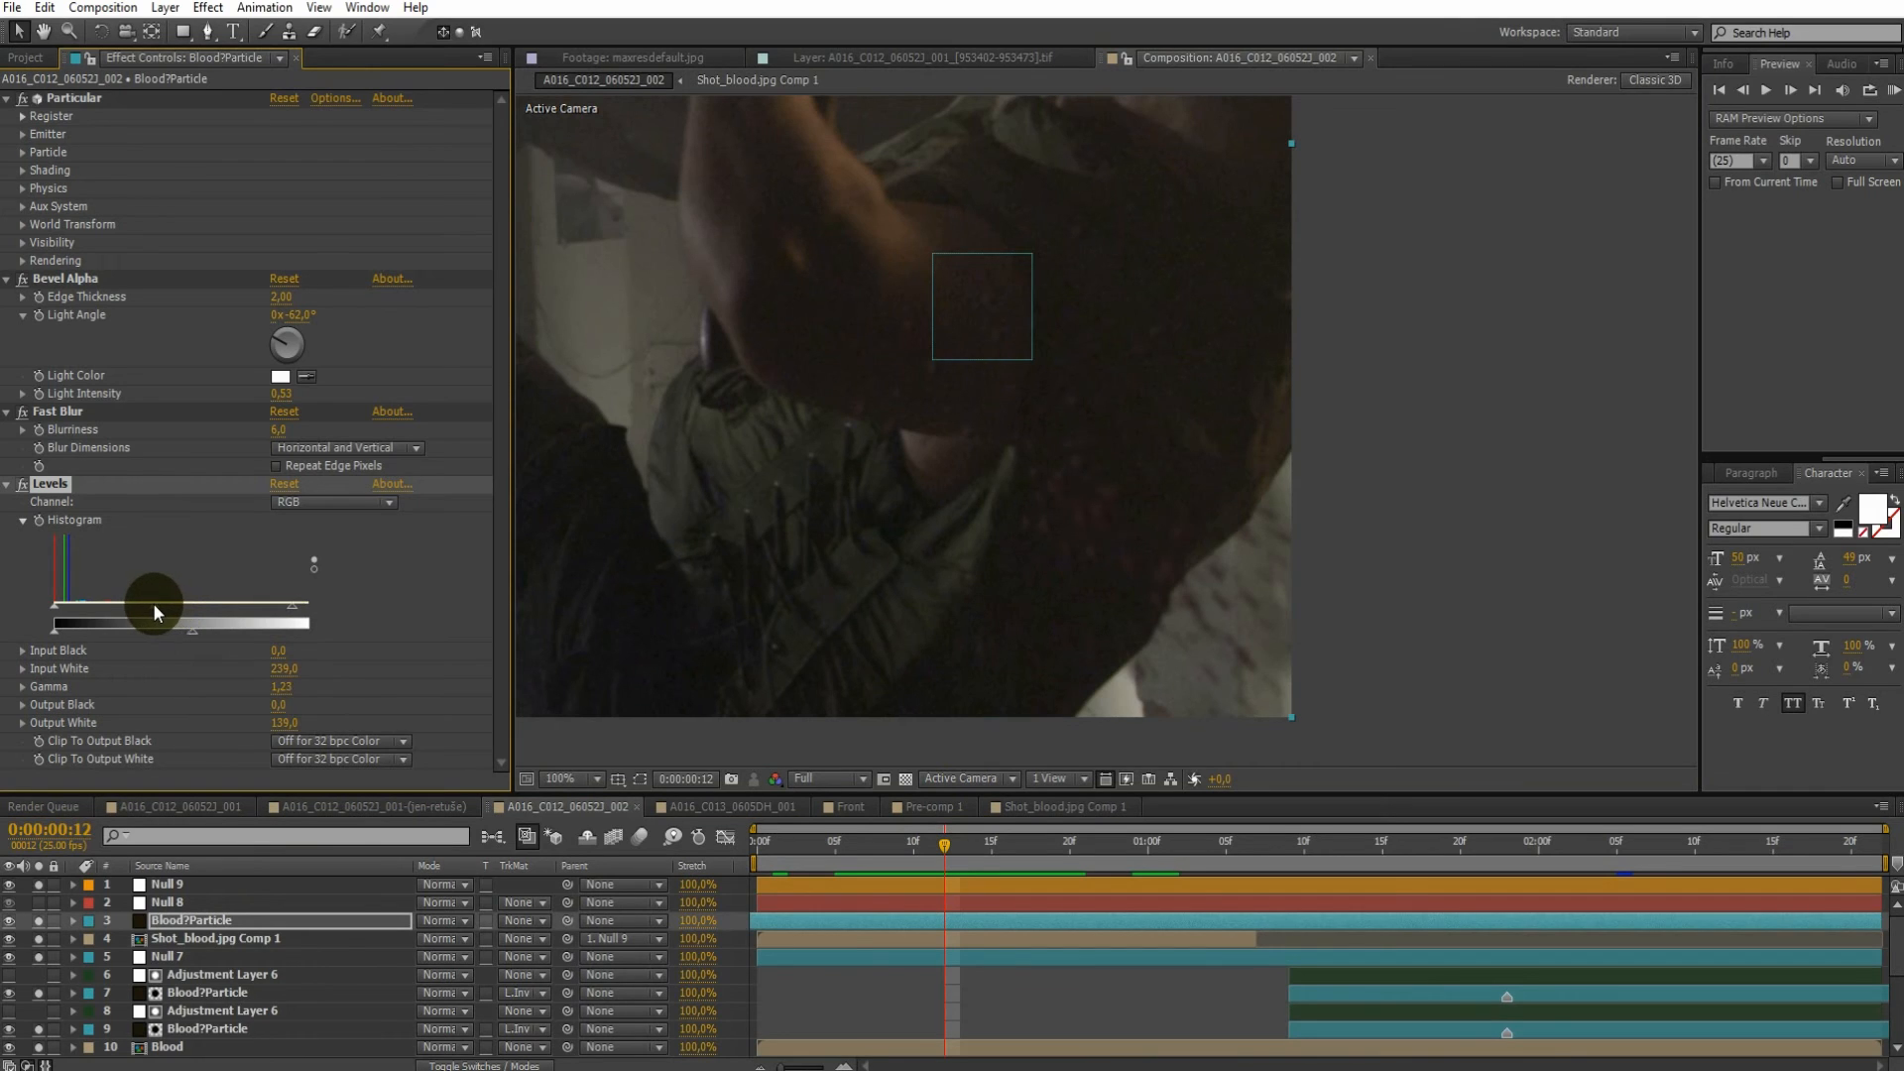
drag(153, 605, 151, 605)
drag(293, 606, 283, 607)
scroll(779, 470, down, 1)
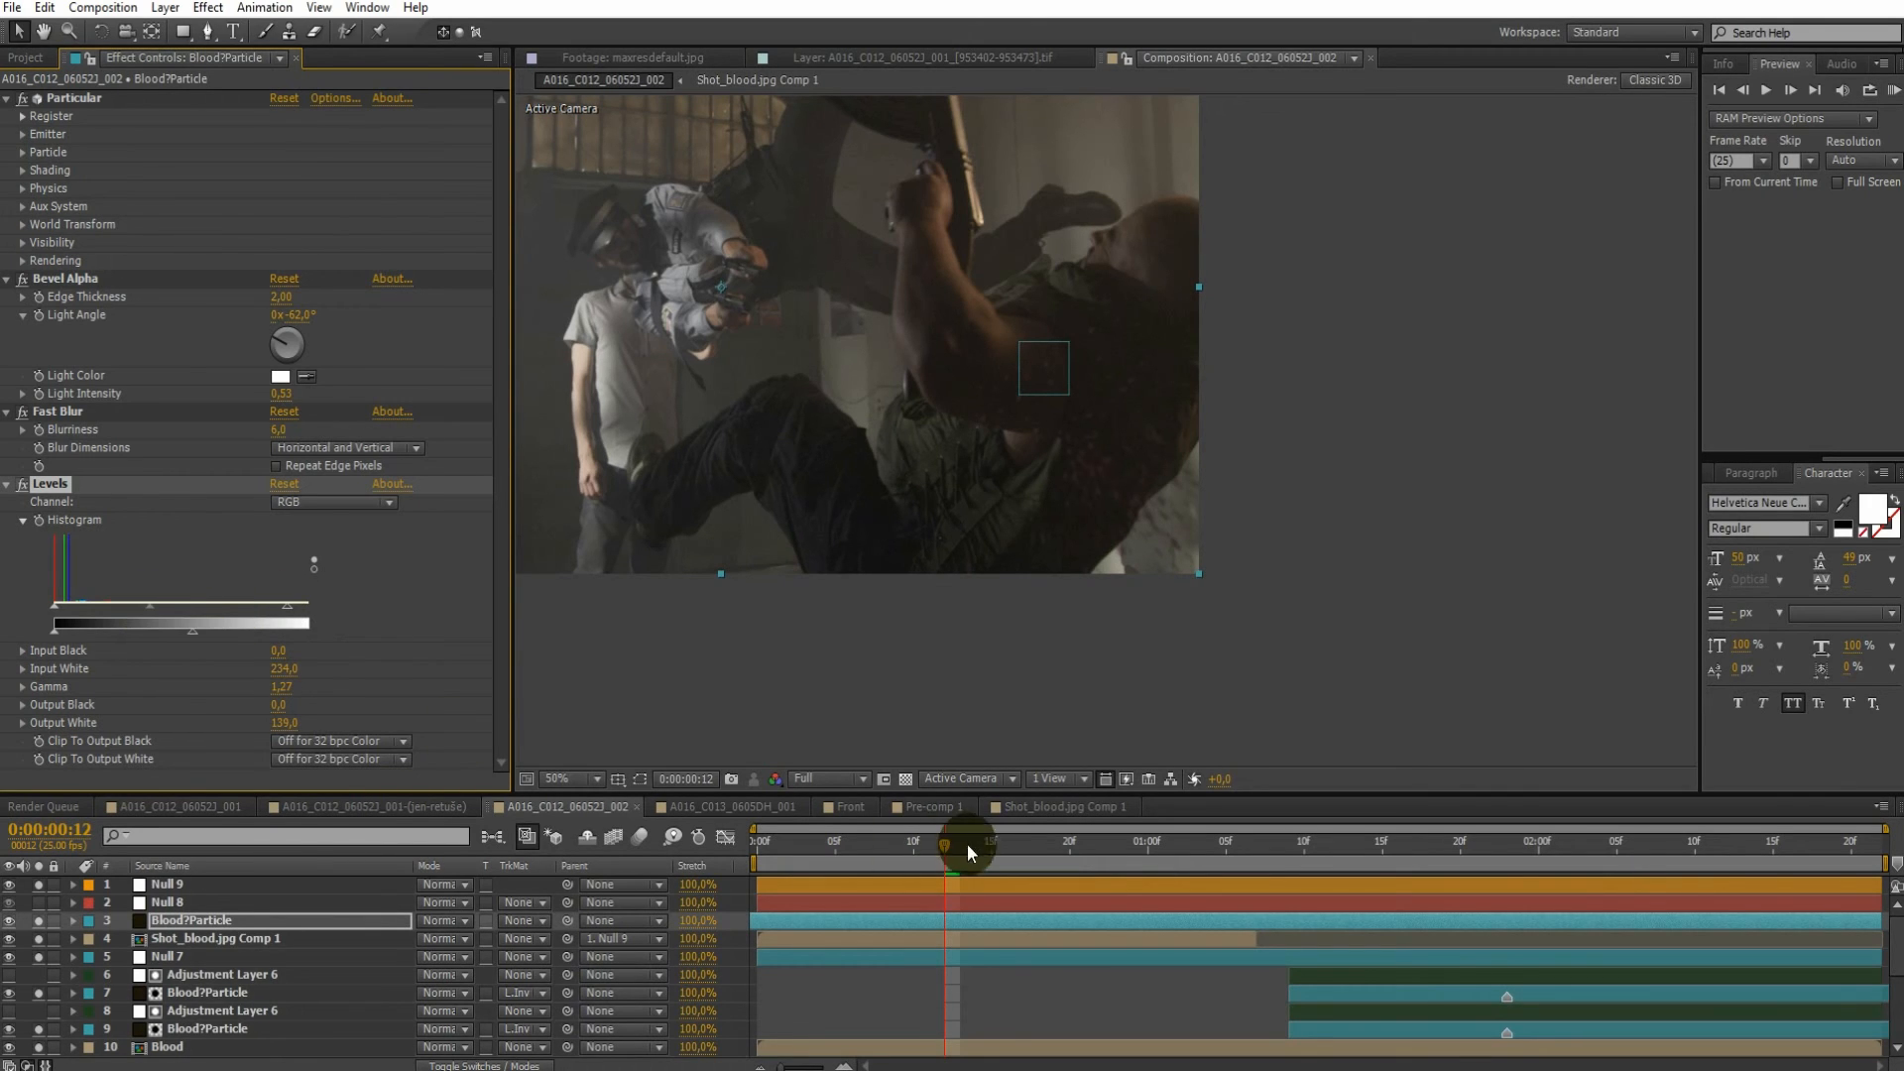
drag(950, 839, 1053, 843)
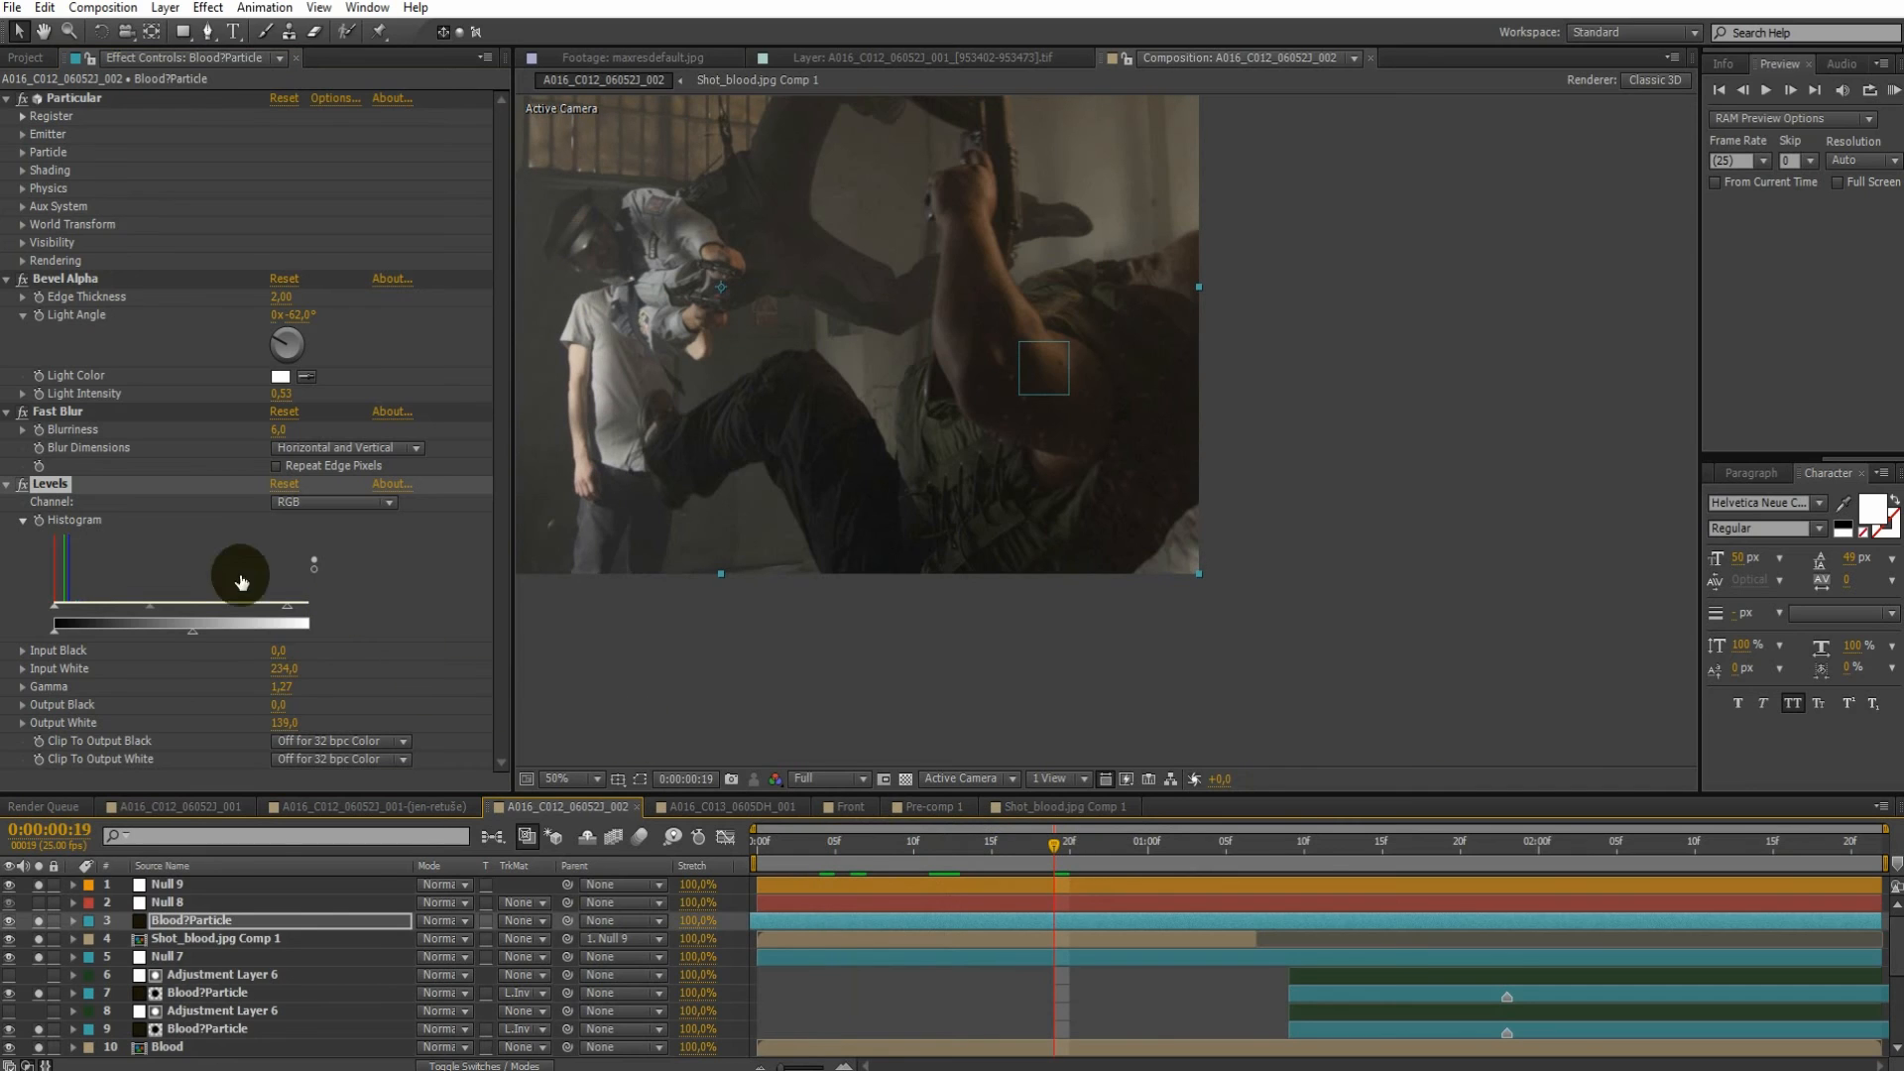
drag(154, 606, 163, 607)
drag(1133, 853, 1074, 854)
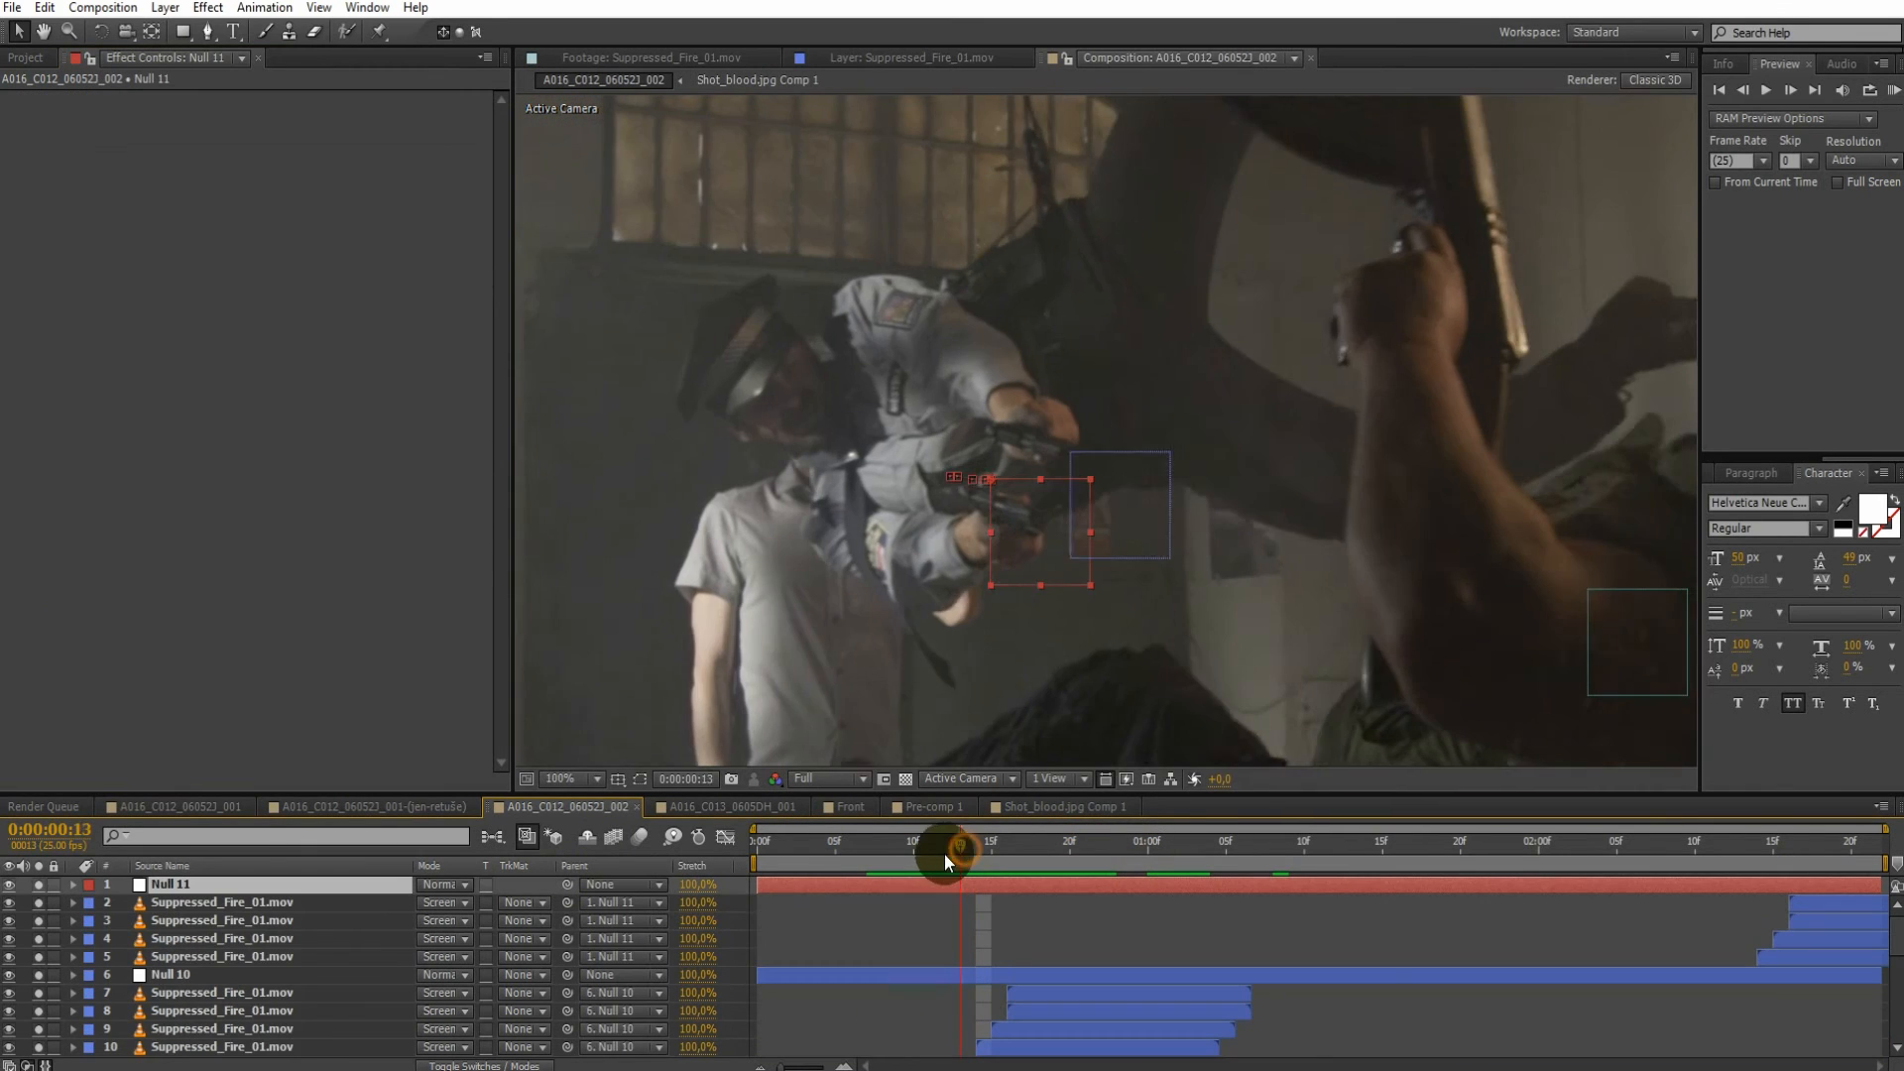
Examine the first muzzle flash around frames 13 to 16 and the motion path of Null 10 that drives it
drag(944, 853, 1007, 905)
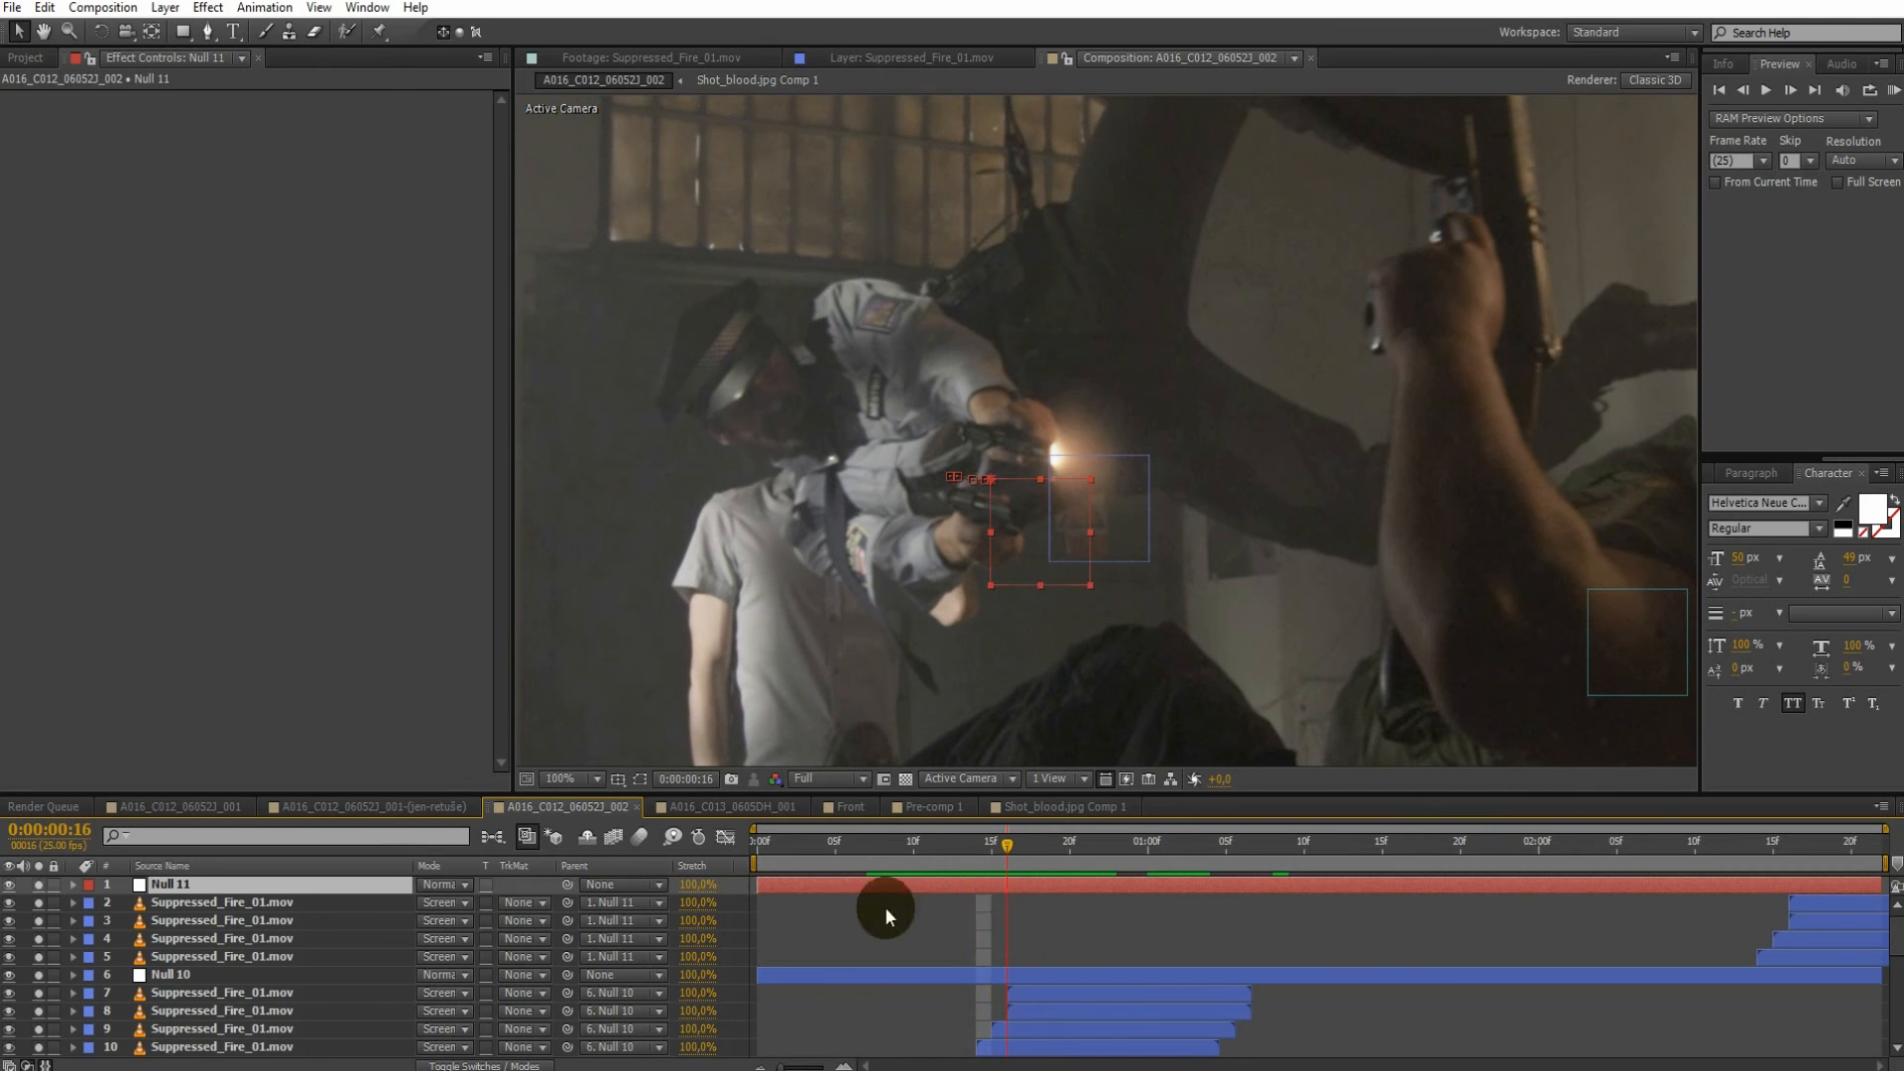
click(241, 957)
click(220, 978)
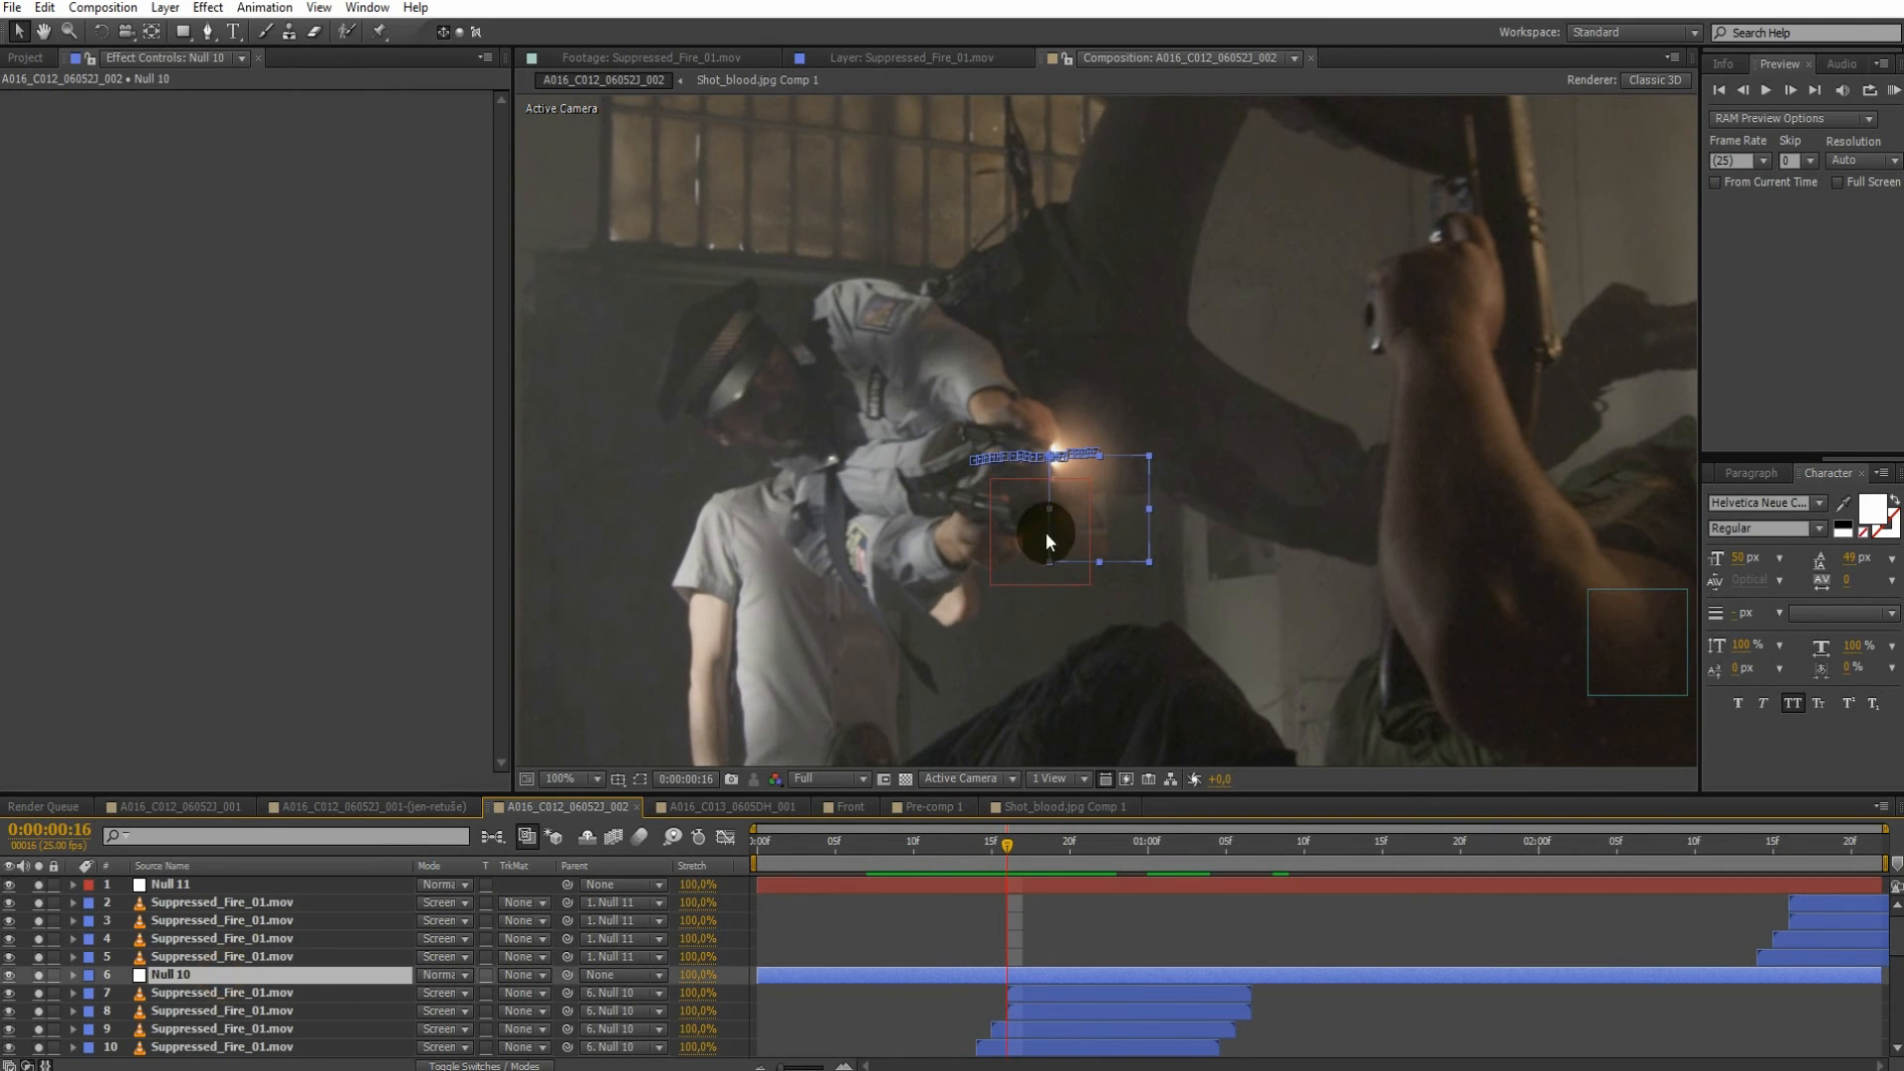
drag(974, 853, 989, 857)
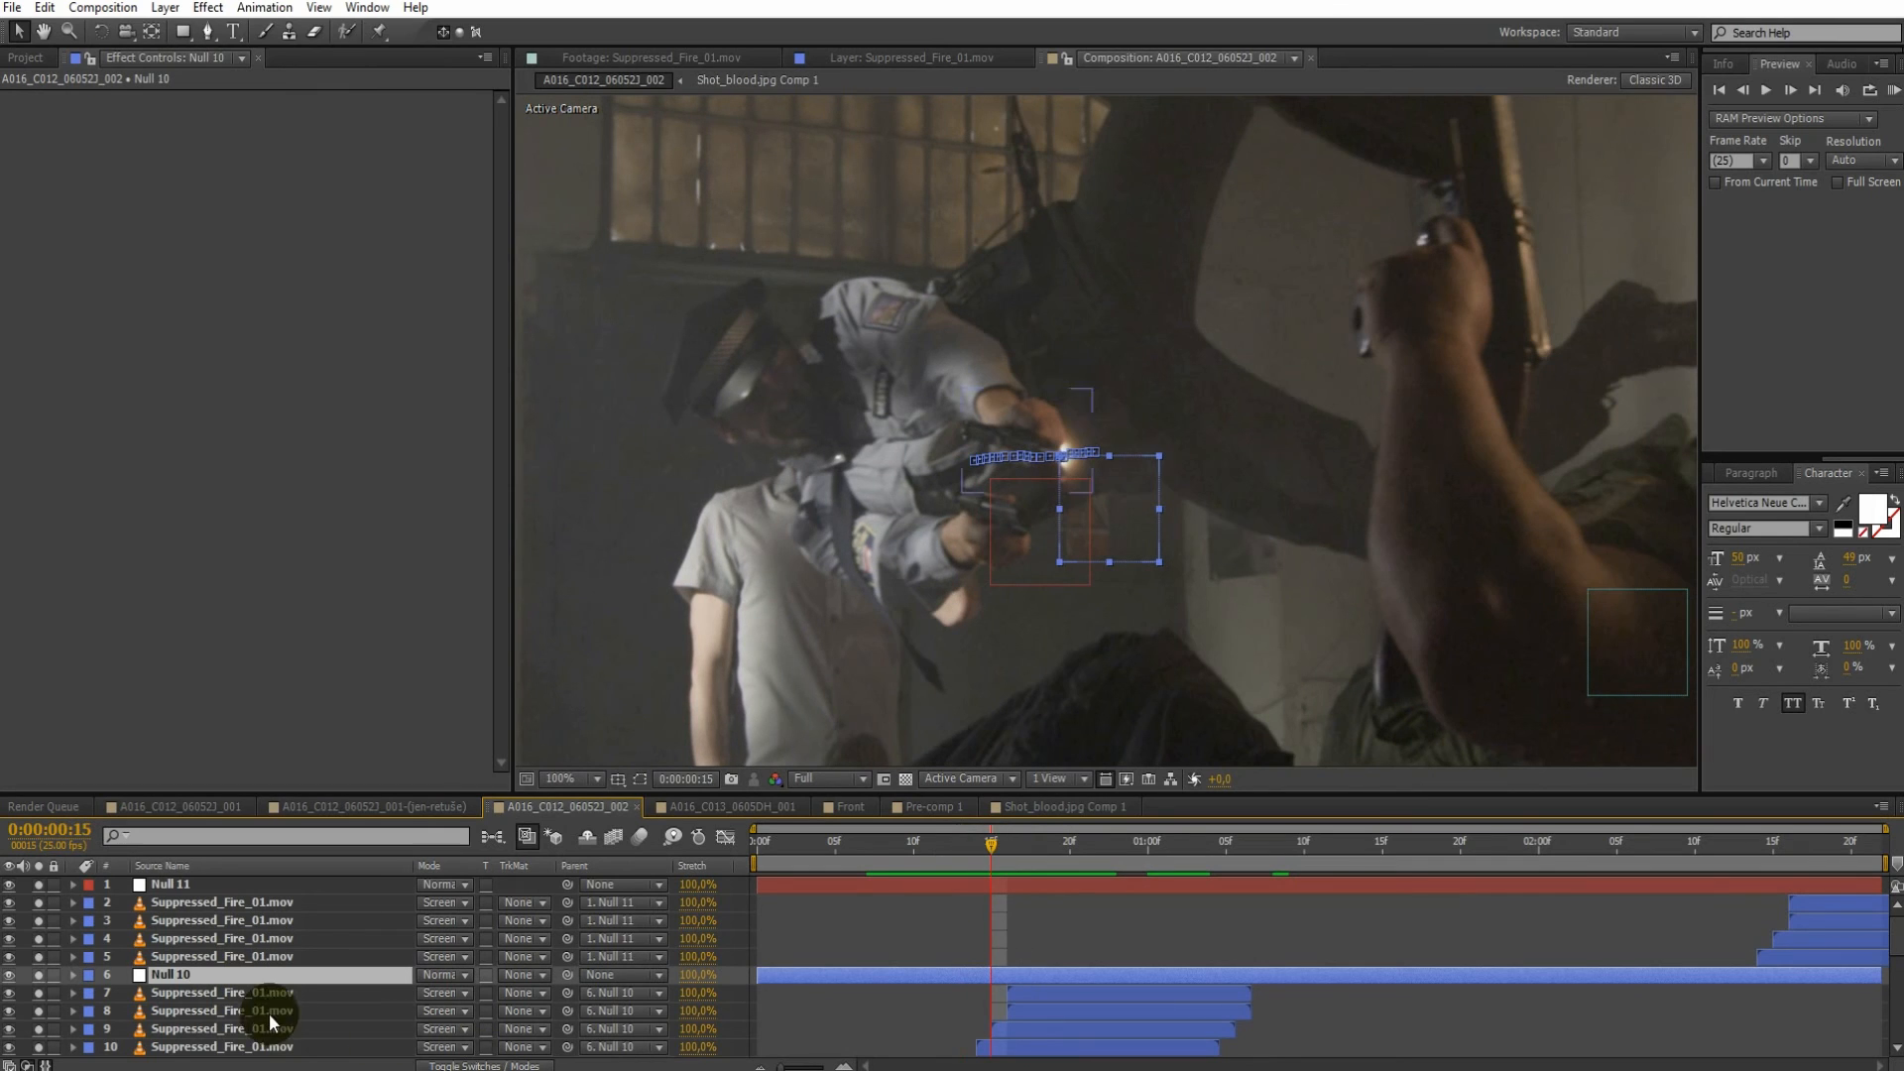
Check the CC Power Pin and Fast Blur effects on the Suppressed_Fire_01.mov layers parented to Null 10
click(244, 1048)
scroll(826, 927, down, 1)
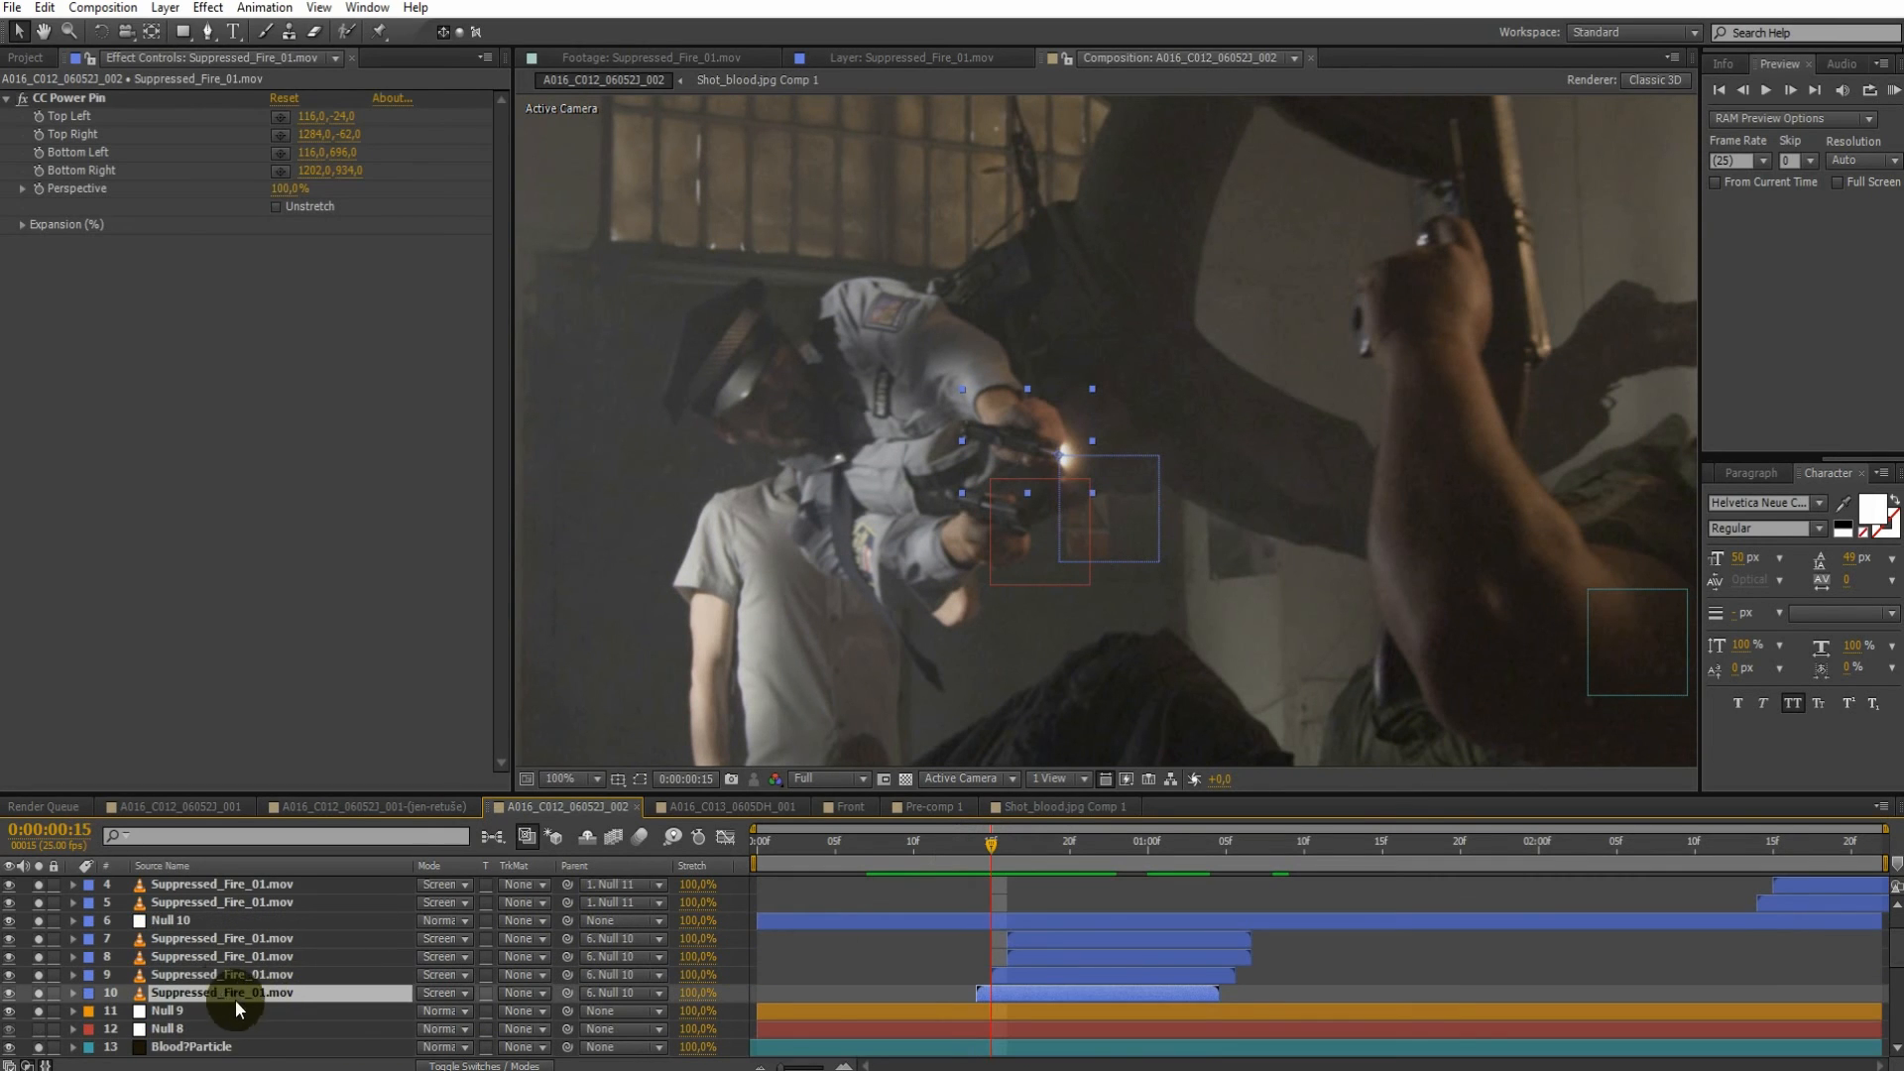
click(213, 975)
click(218, 957)
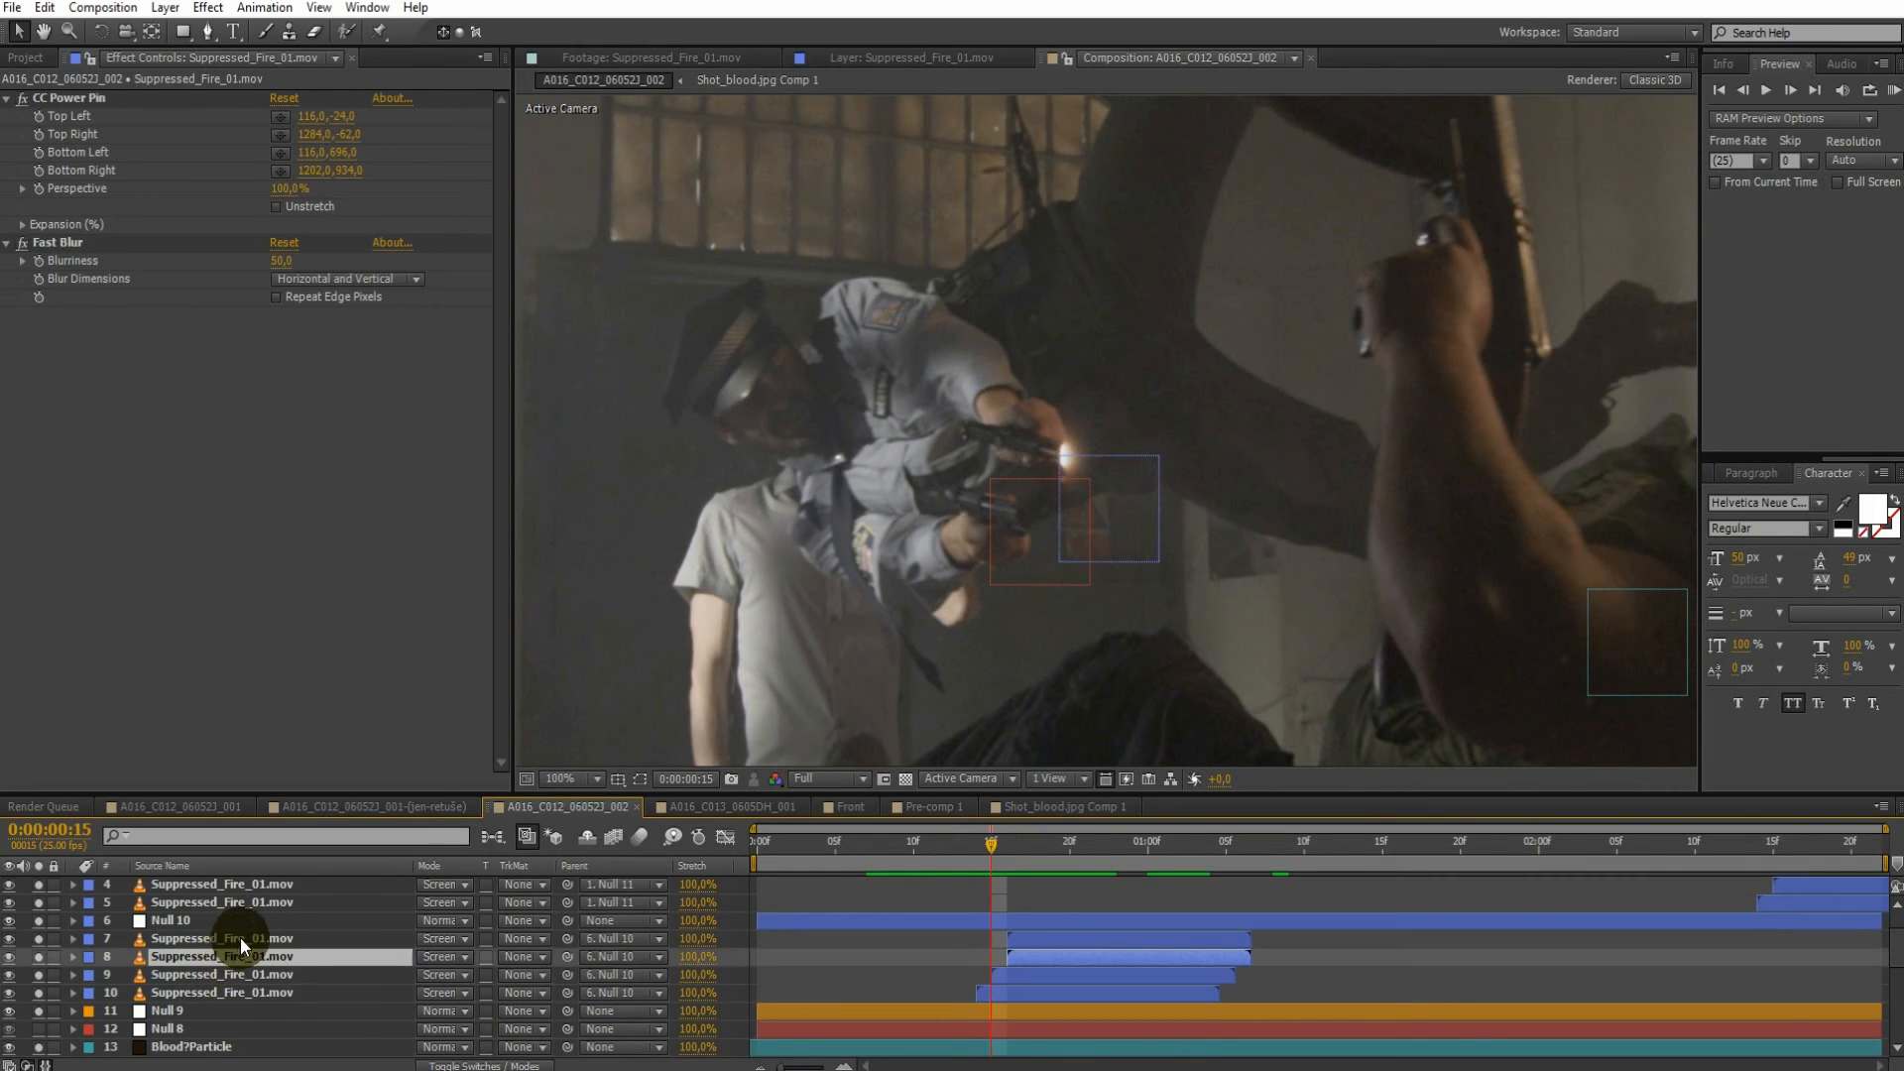
click(240, 938)
mouse_move(991, 838)
mouse_down()
mouse_move(1045, 854)
mouse_move(1009, 853)
mouse_up()
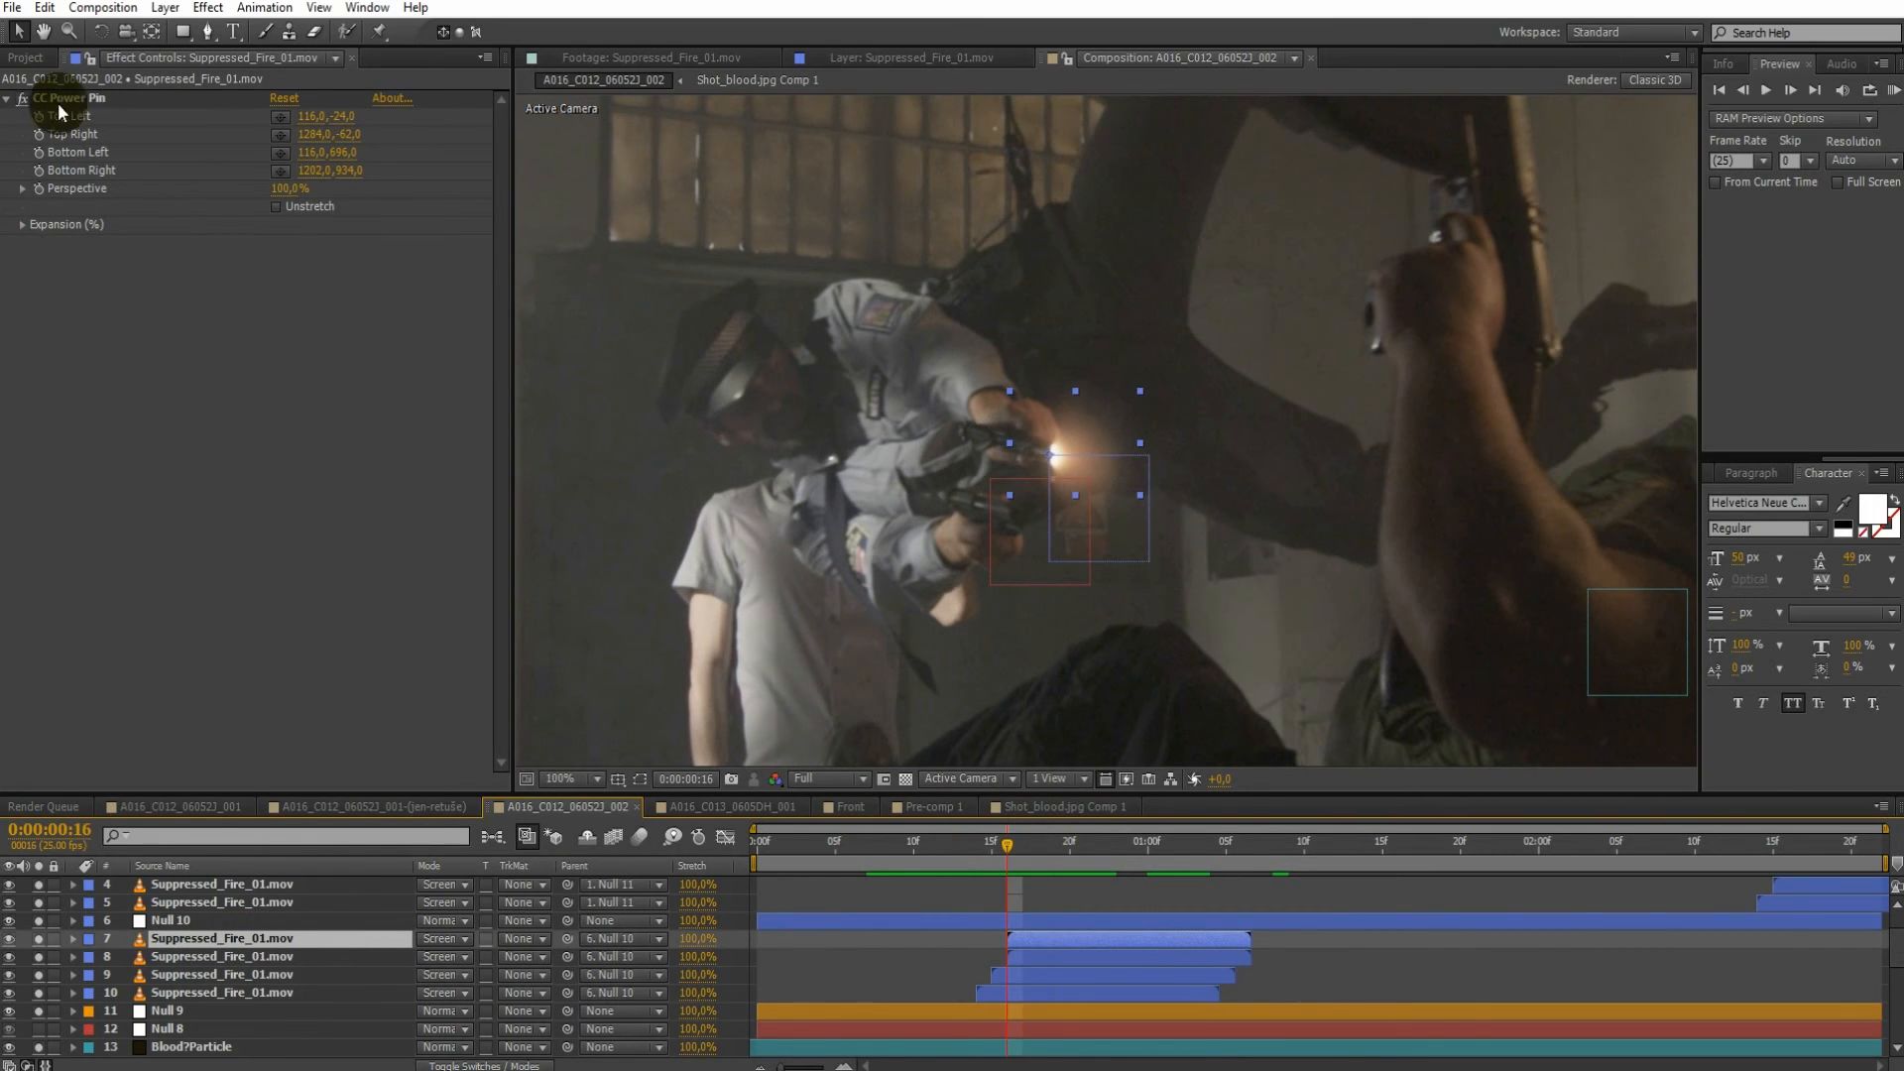
Scrub past the first shot and examine the second muzzle flash on the policeman's pistol at 0:00:02:15 and 0:00:02:16
drag(1042, 850, 1137, 865)
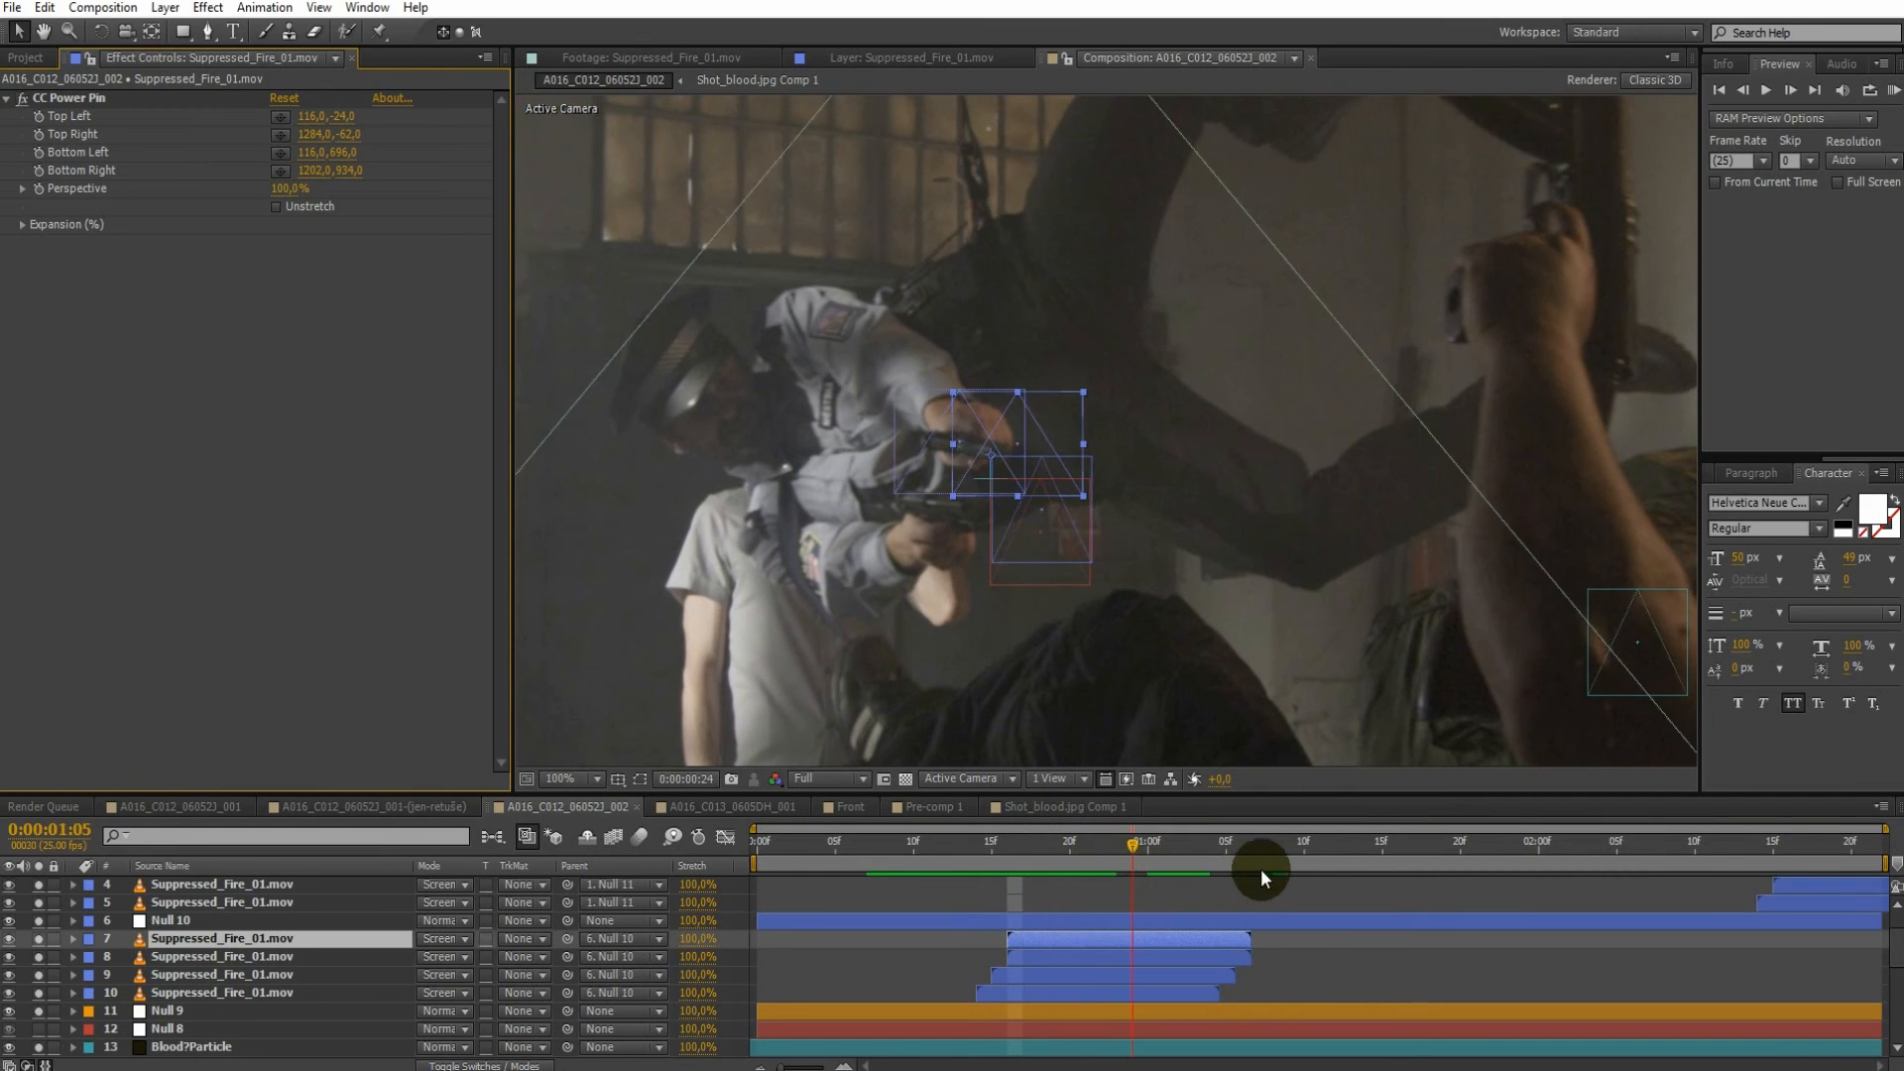
drag(1260, 869, 1287, 867)
drag(1730, 847, 1771, 845)
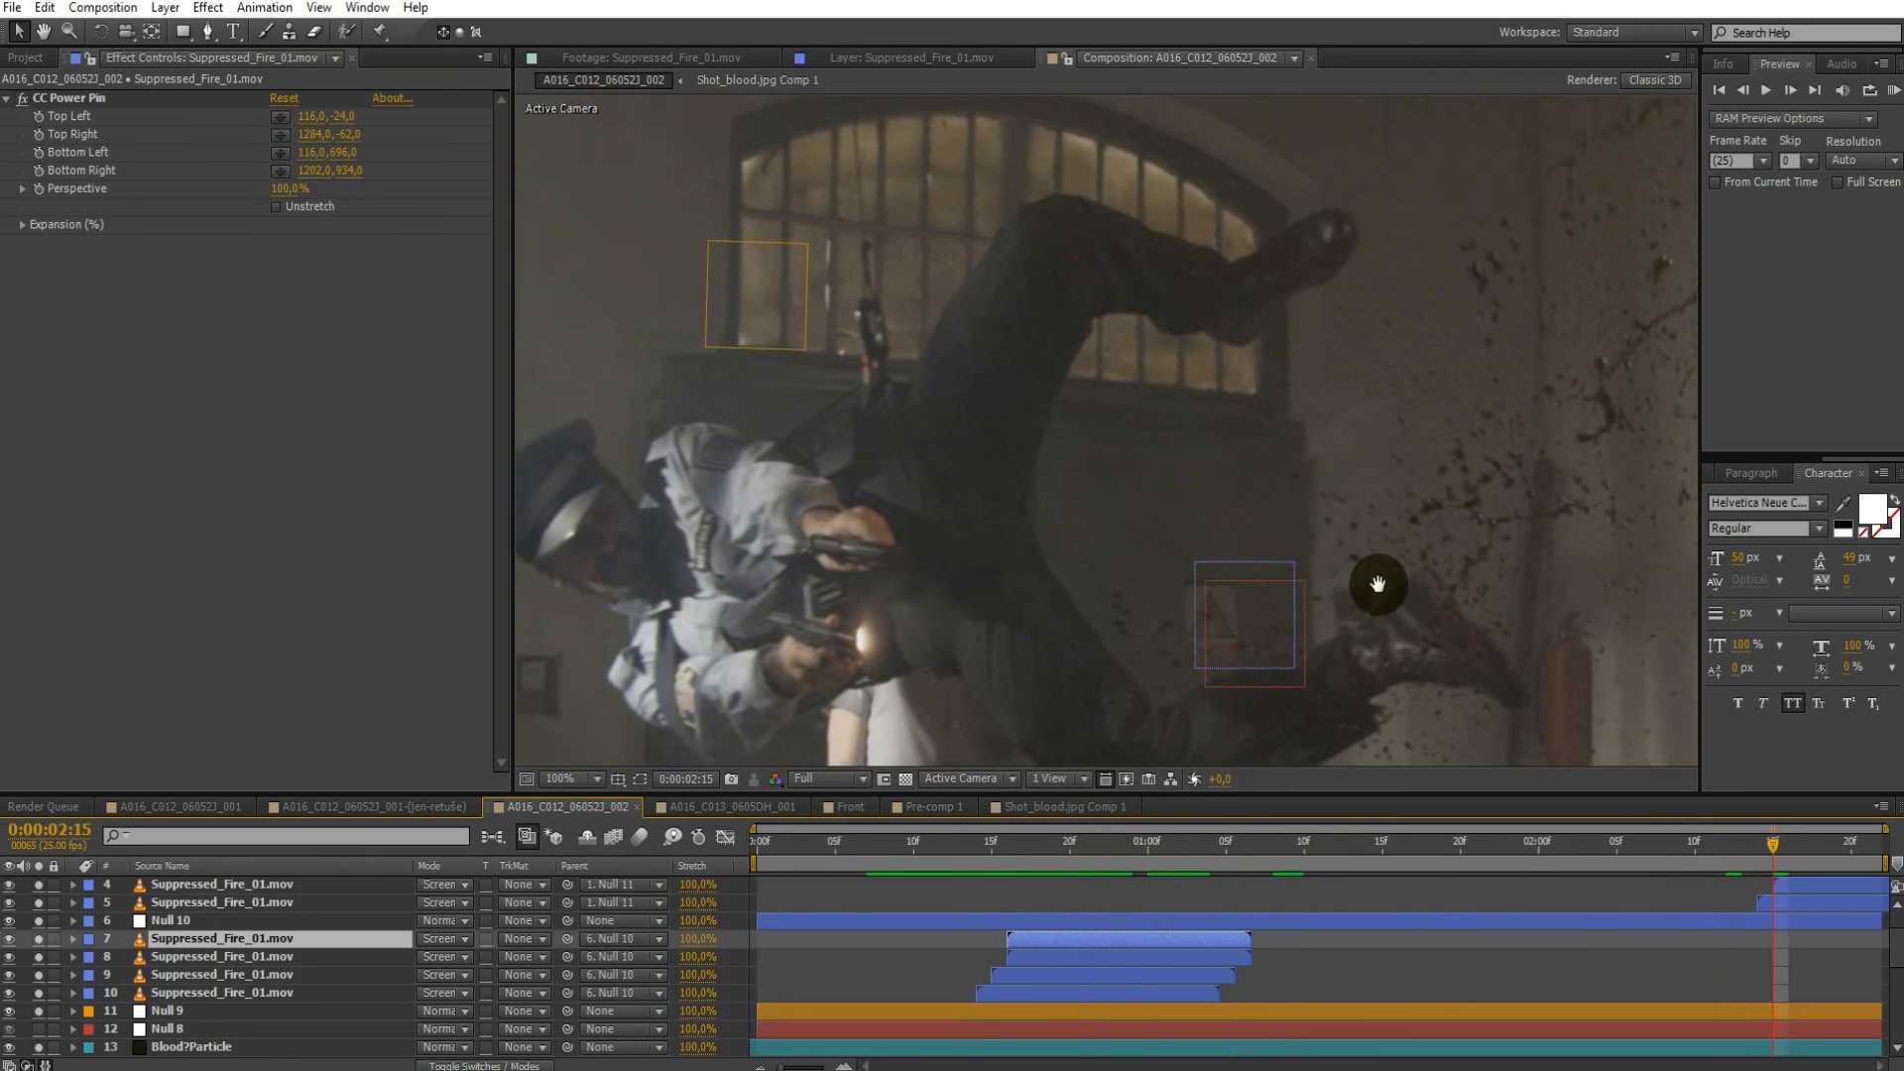
scroll(1800, 886, up, 3)
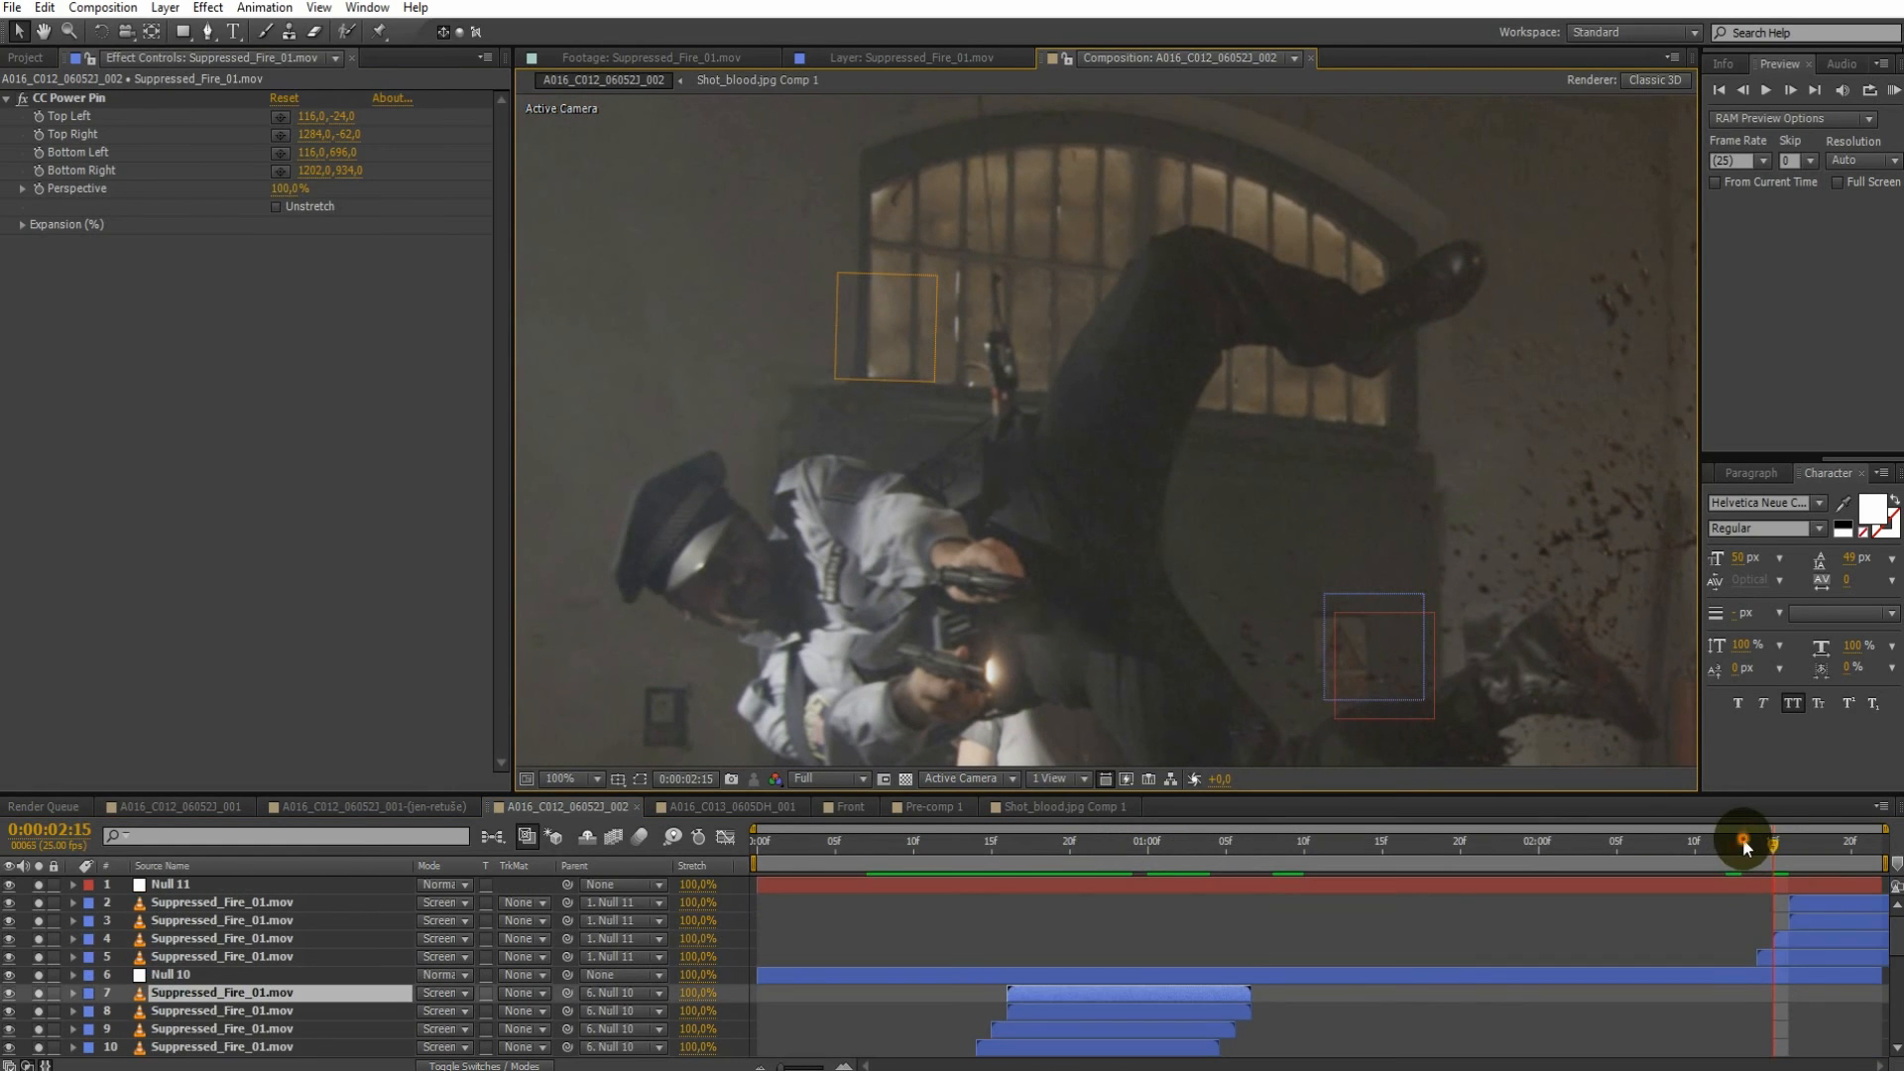
mouse_move(1784, 843)
mouse_down()
mouse_move(1829, 851)
mouse_move(1742, 859)
mouse_move(1833, 869)
mouse_move(1789, 869)
mouse_up()
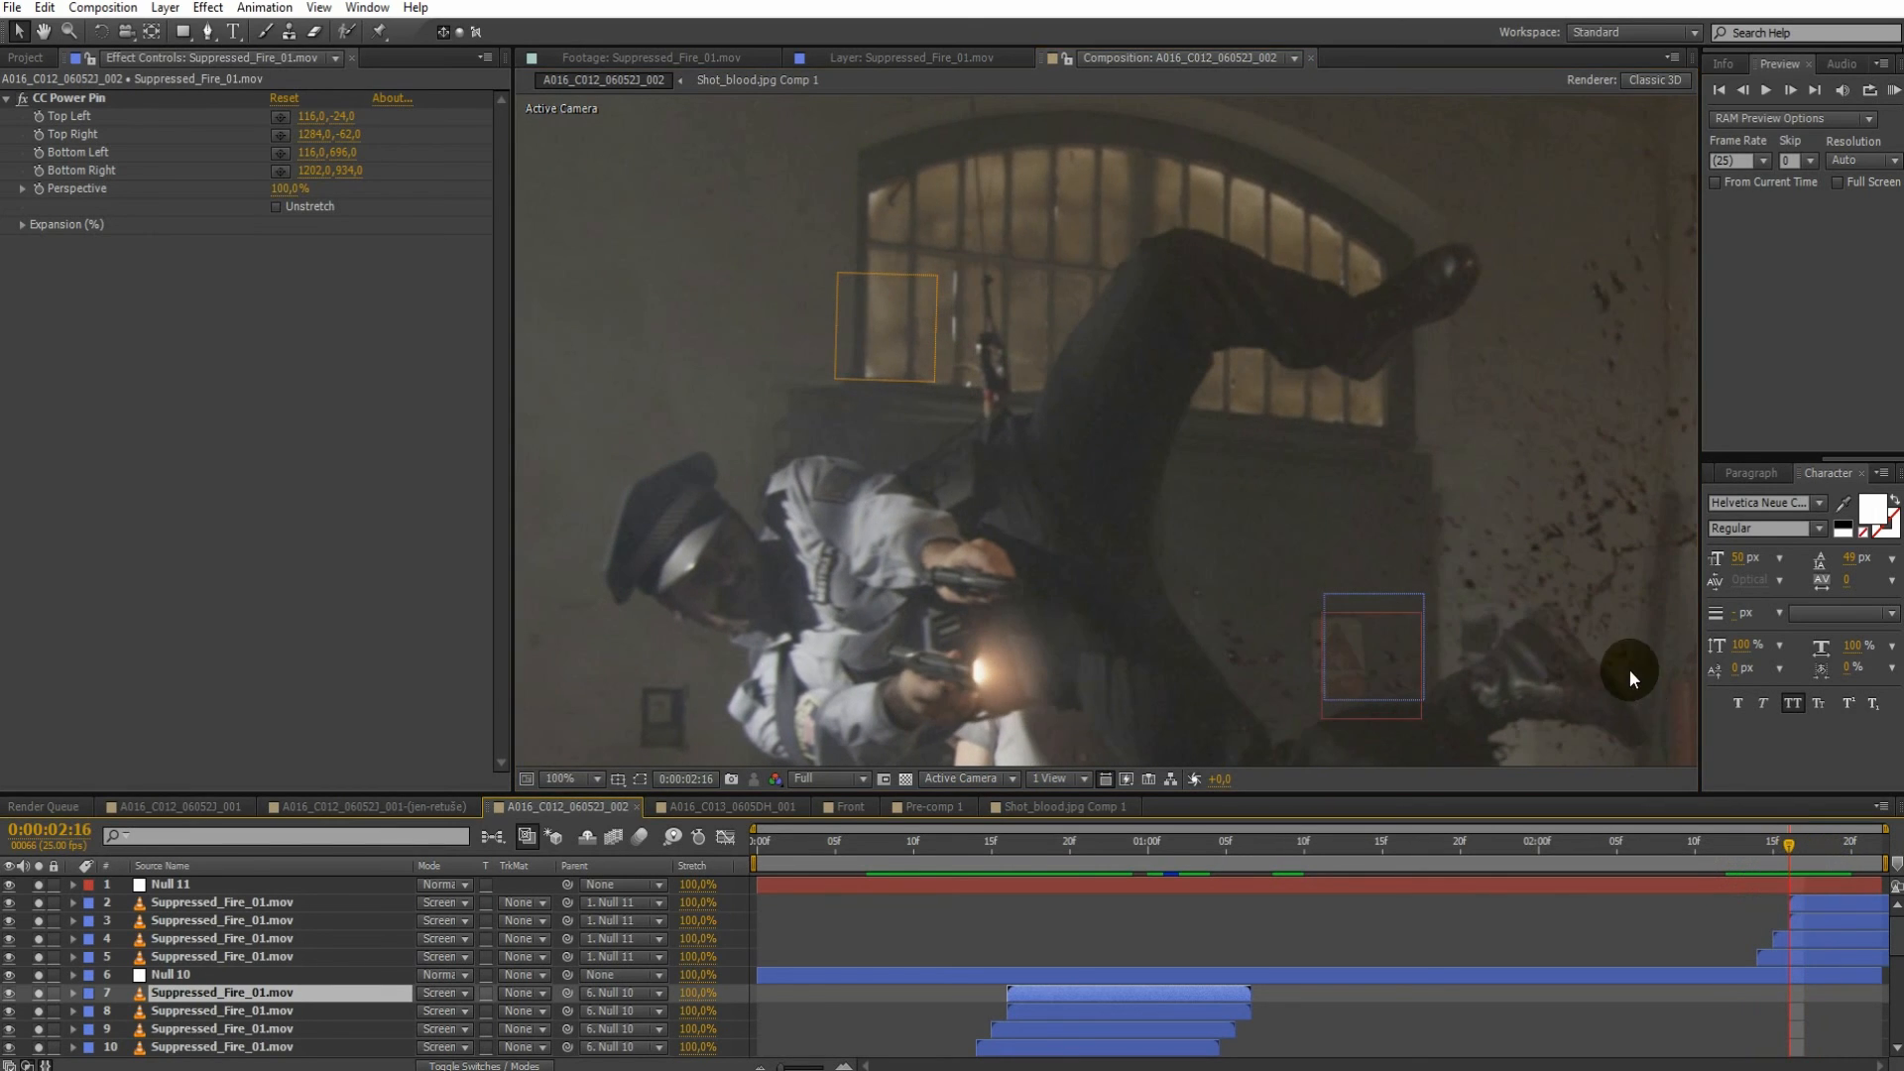
Limit the work area to the shot's last frames and play a RAM preview of the second muzzle flash
scroll(1629, 669, down, 2)
drag(752, 864, 1731, 873)
key(KP_0)
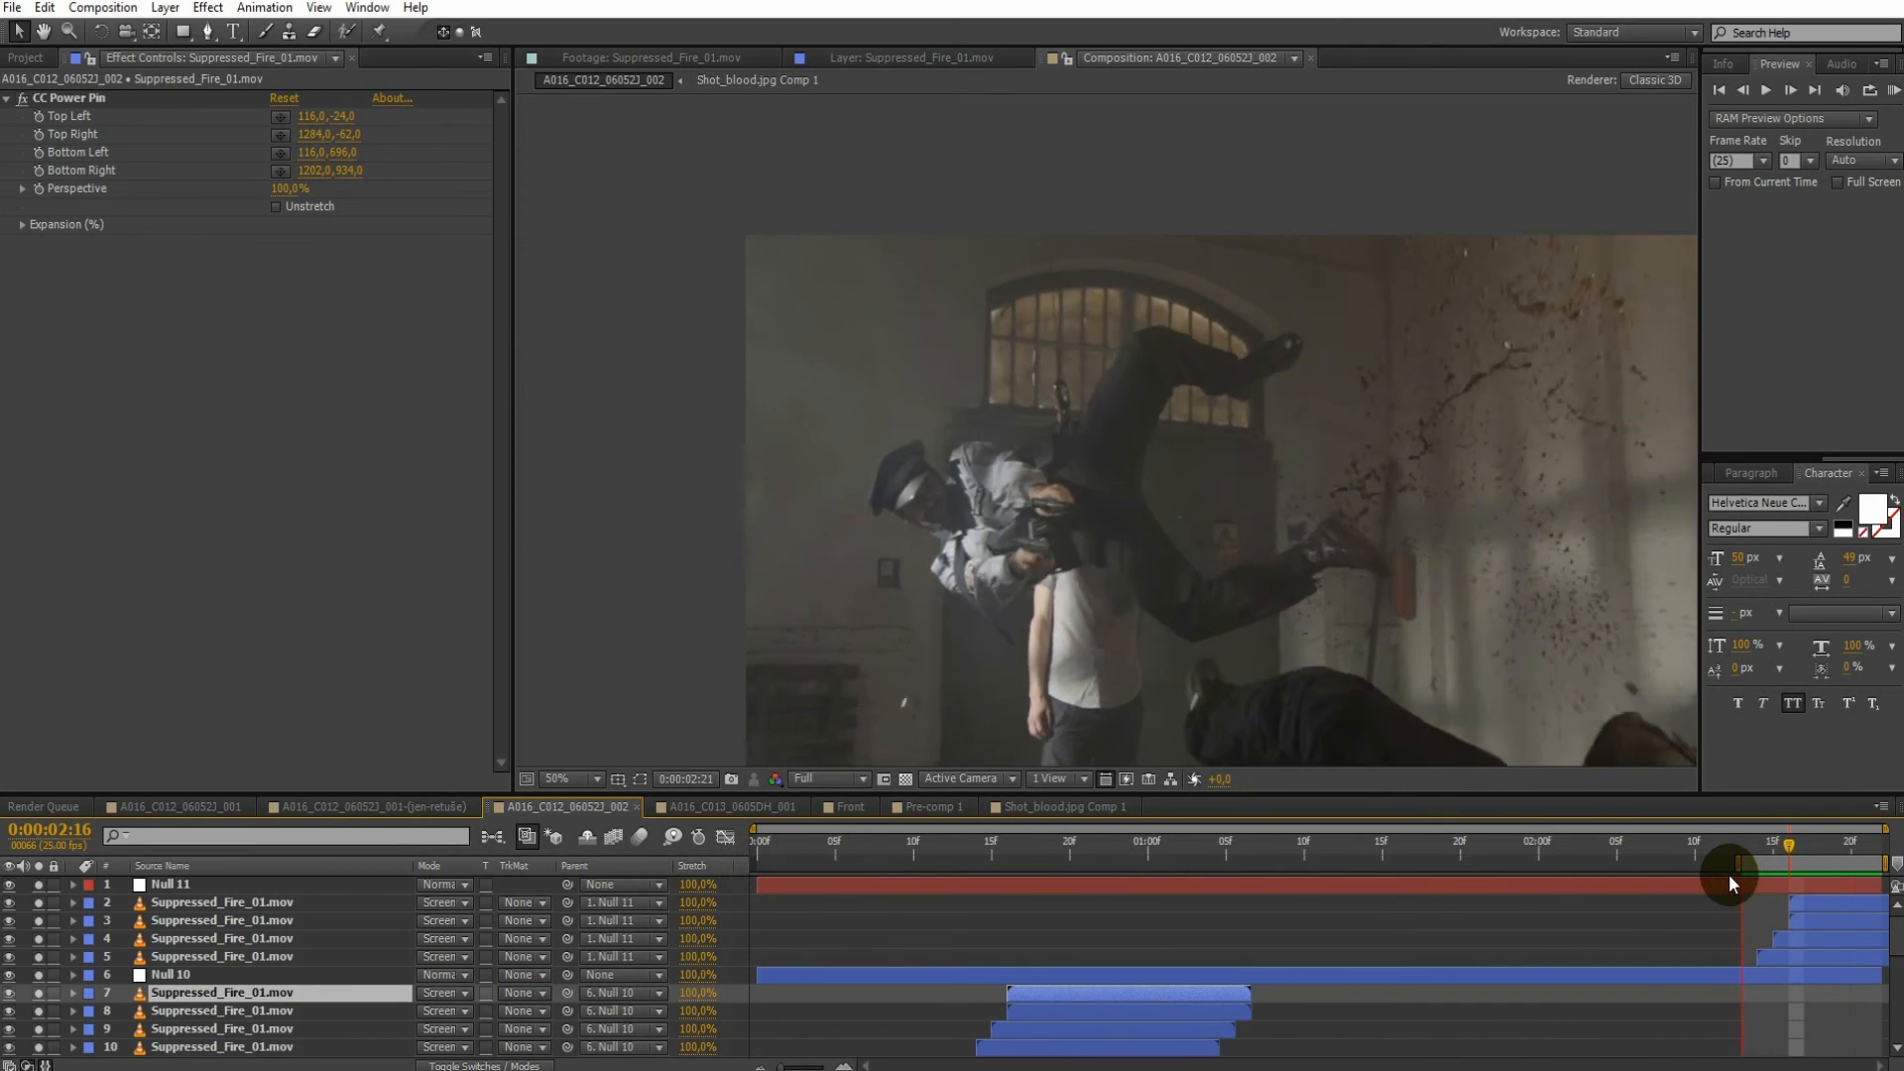
key(space)
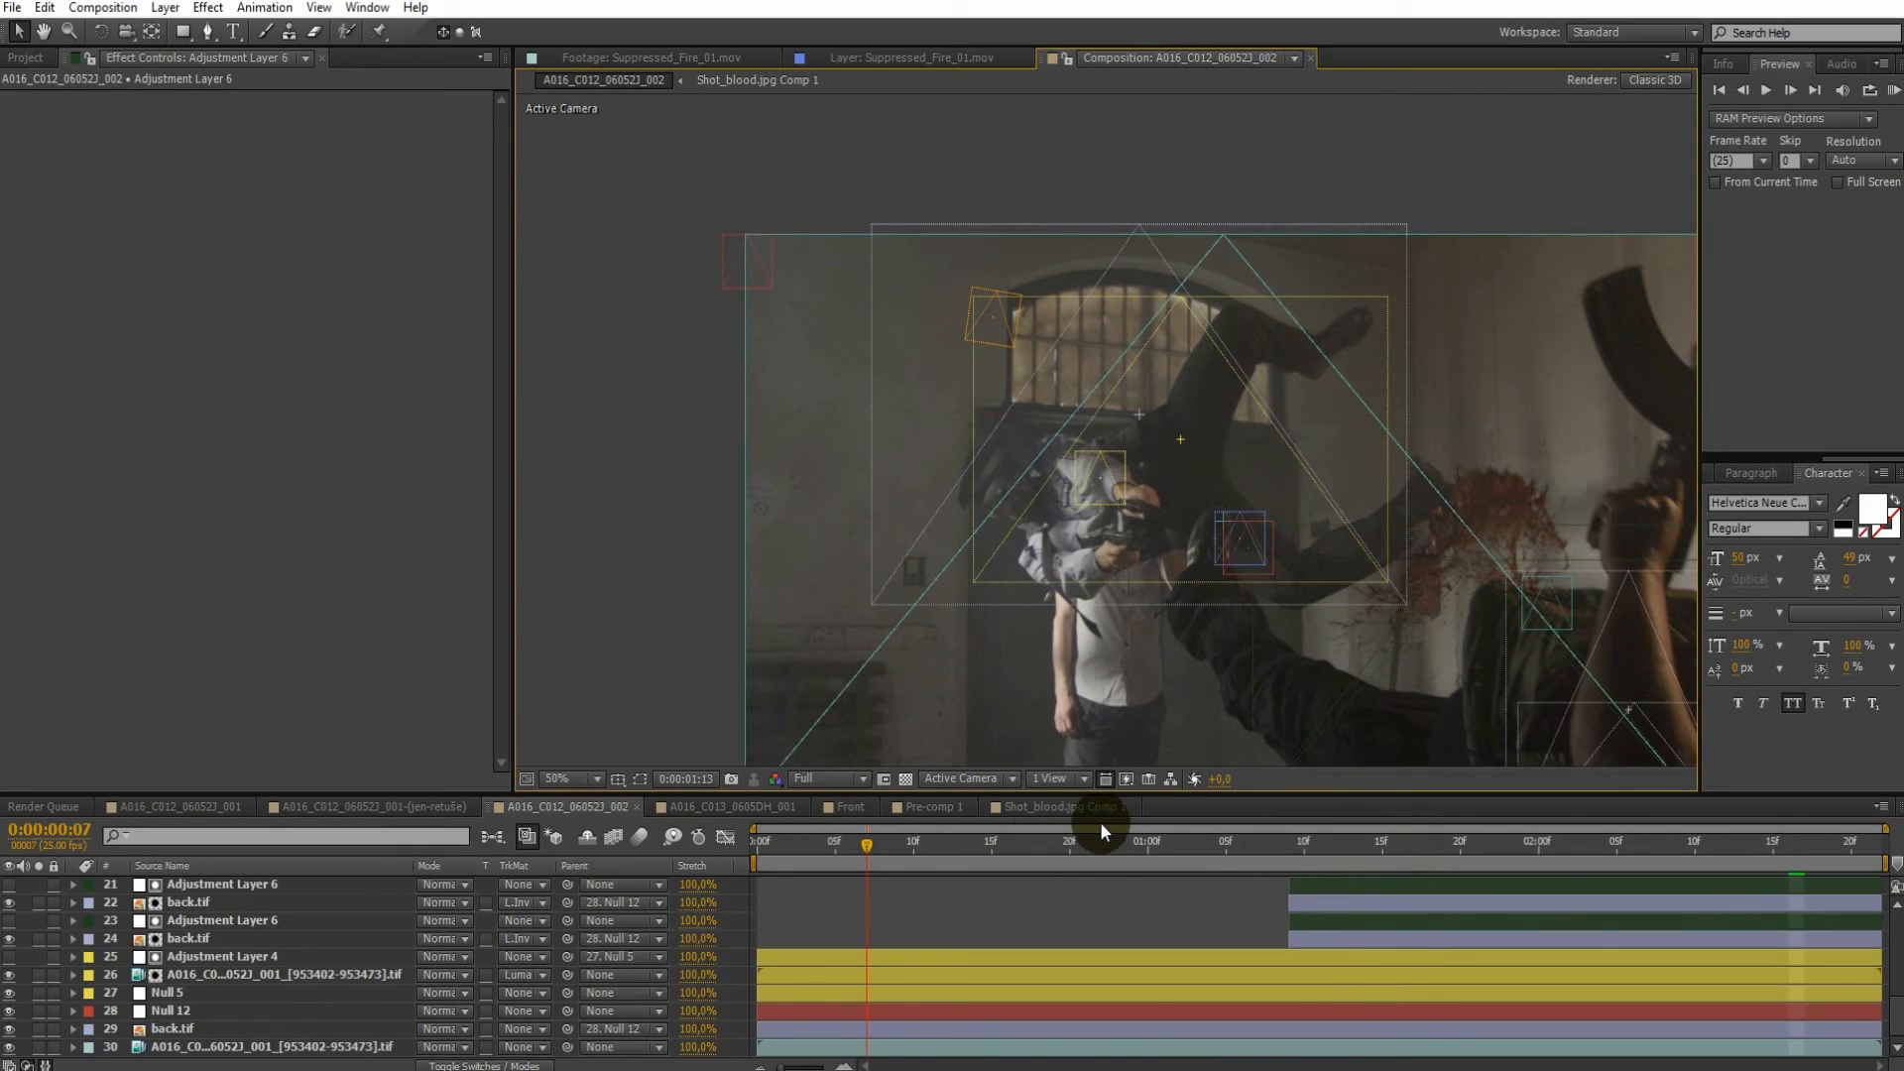
Move Adjustment Layer 4, the masked policeman footage and Null 5 together to the top of the layer stack
drag(1099, 821, 1413, 838)
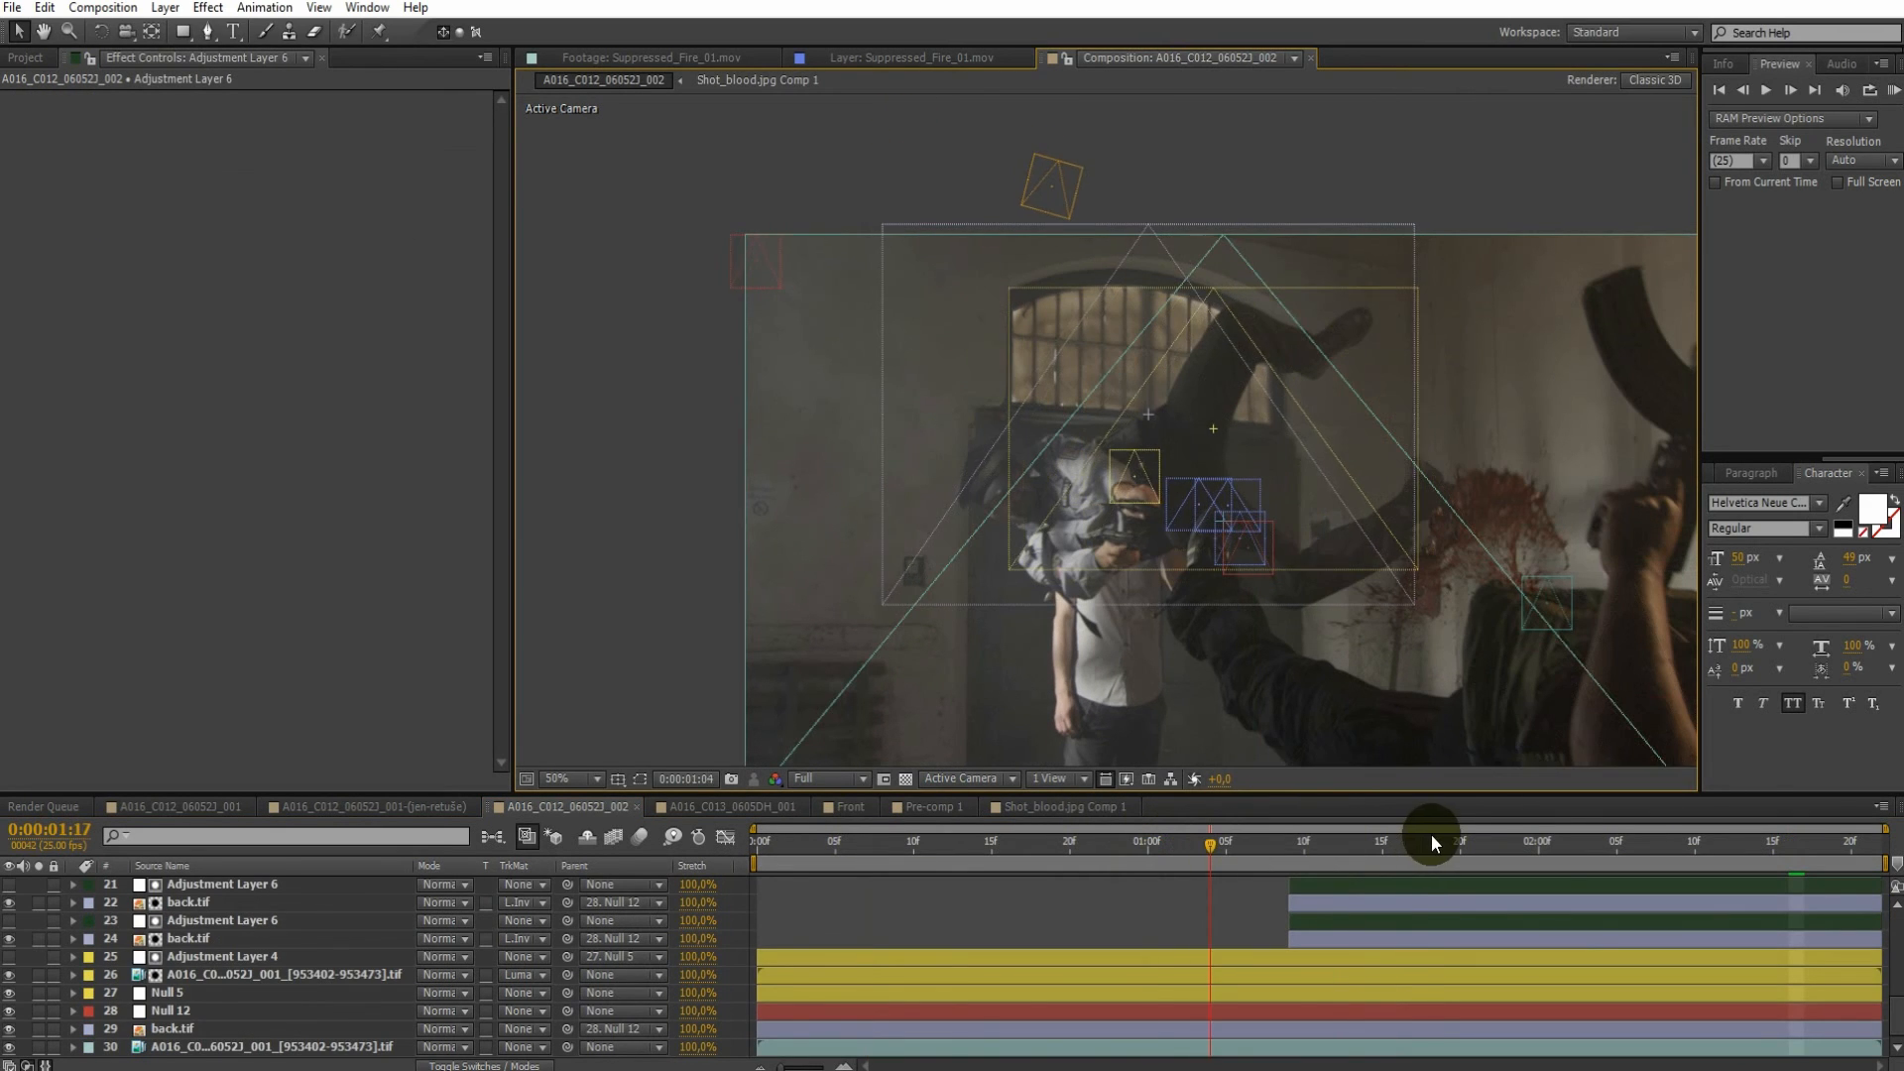
scroll(1222, 553, down, 2)
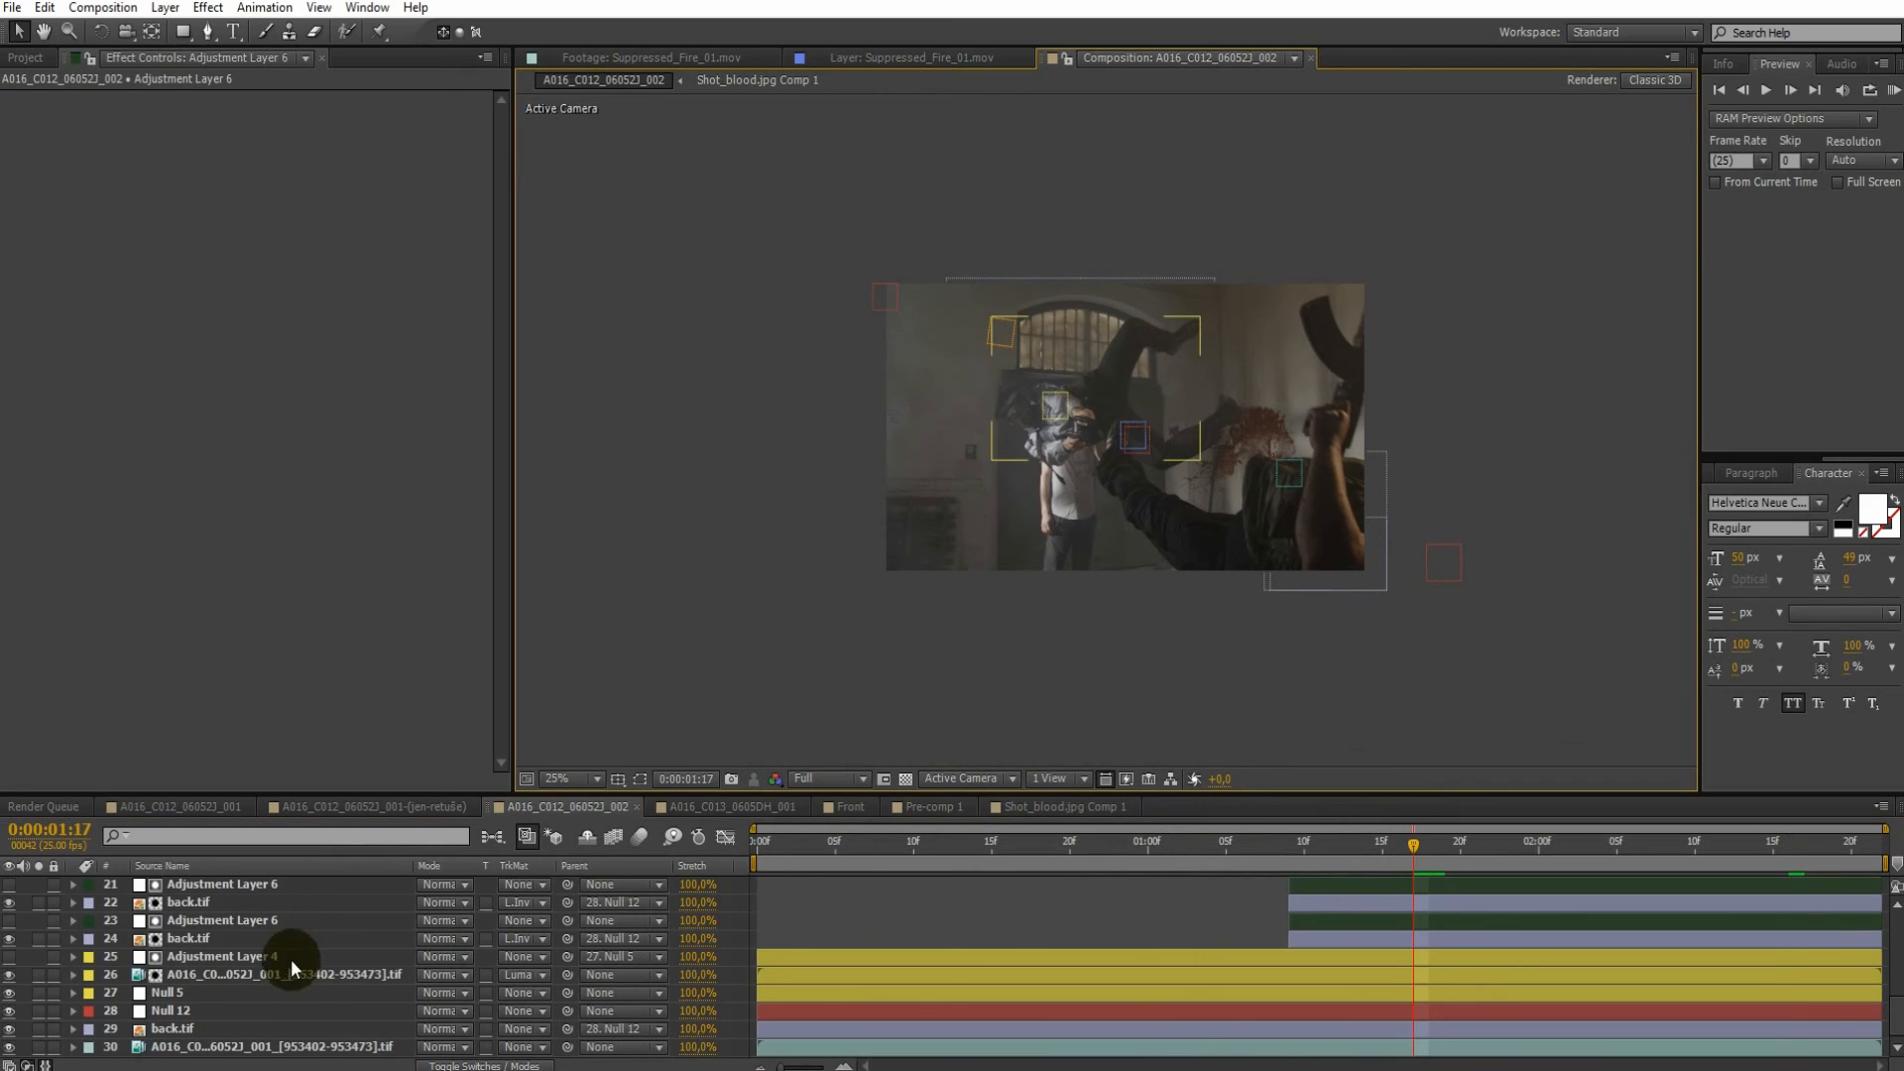
click(216, 956)
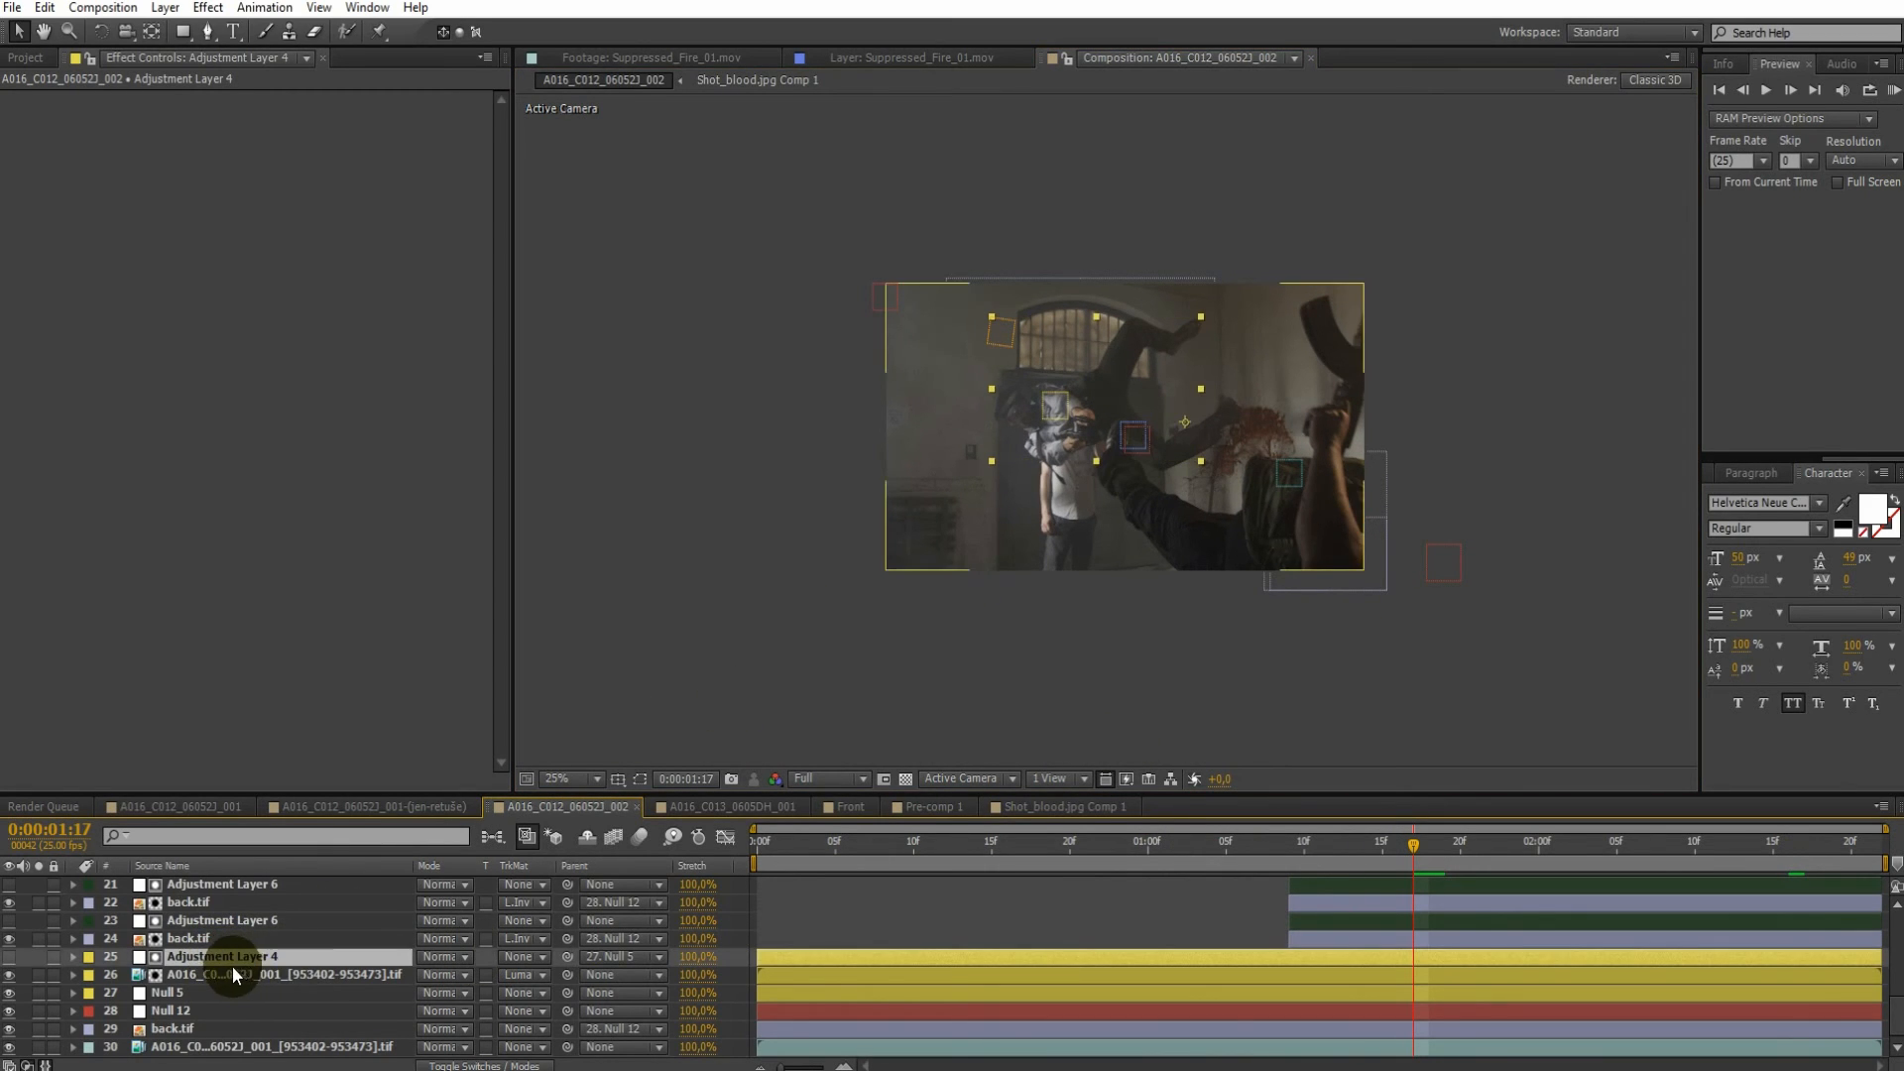
shift+click(186, 989)
drag(222, 966, 276, 878)
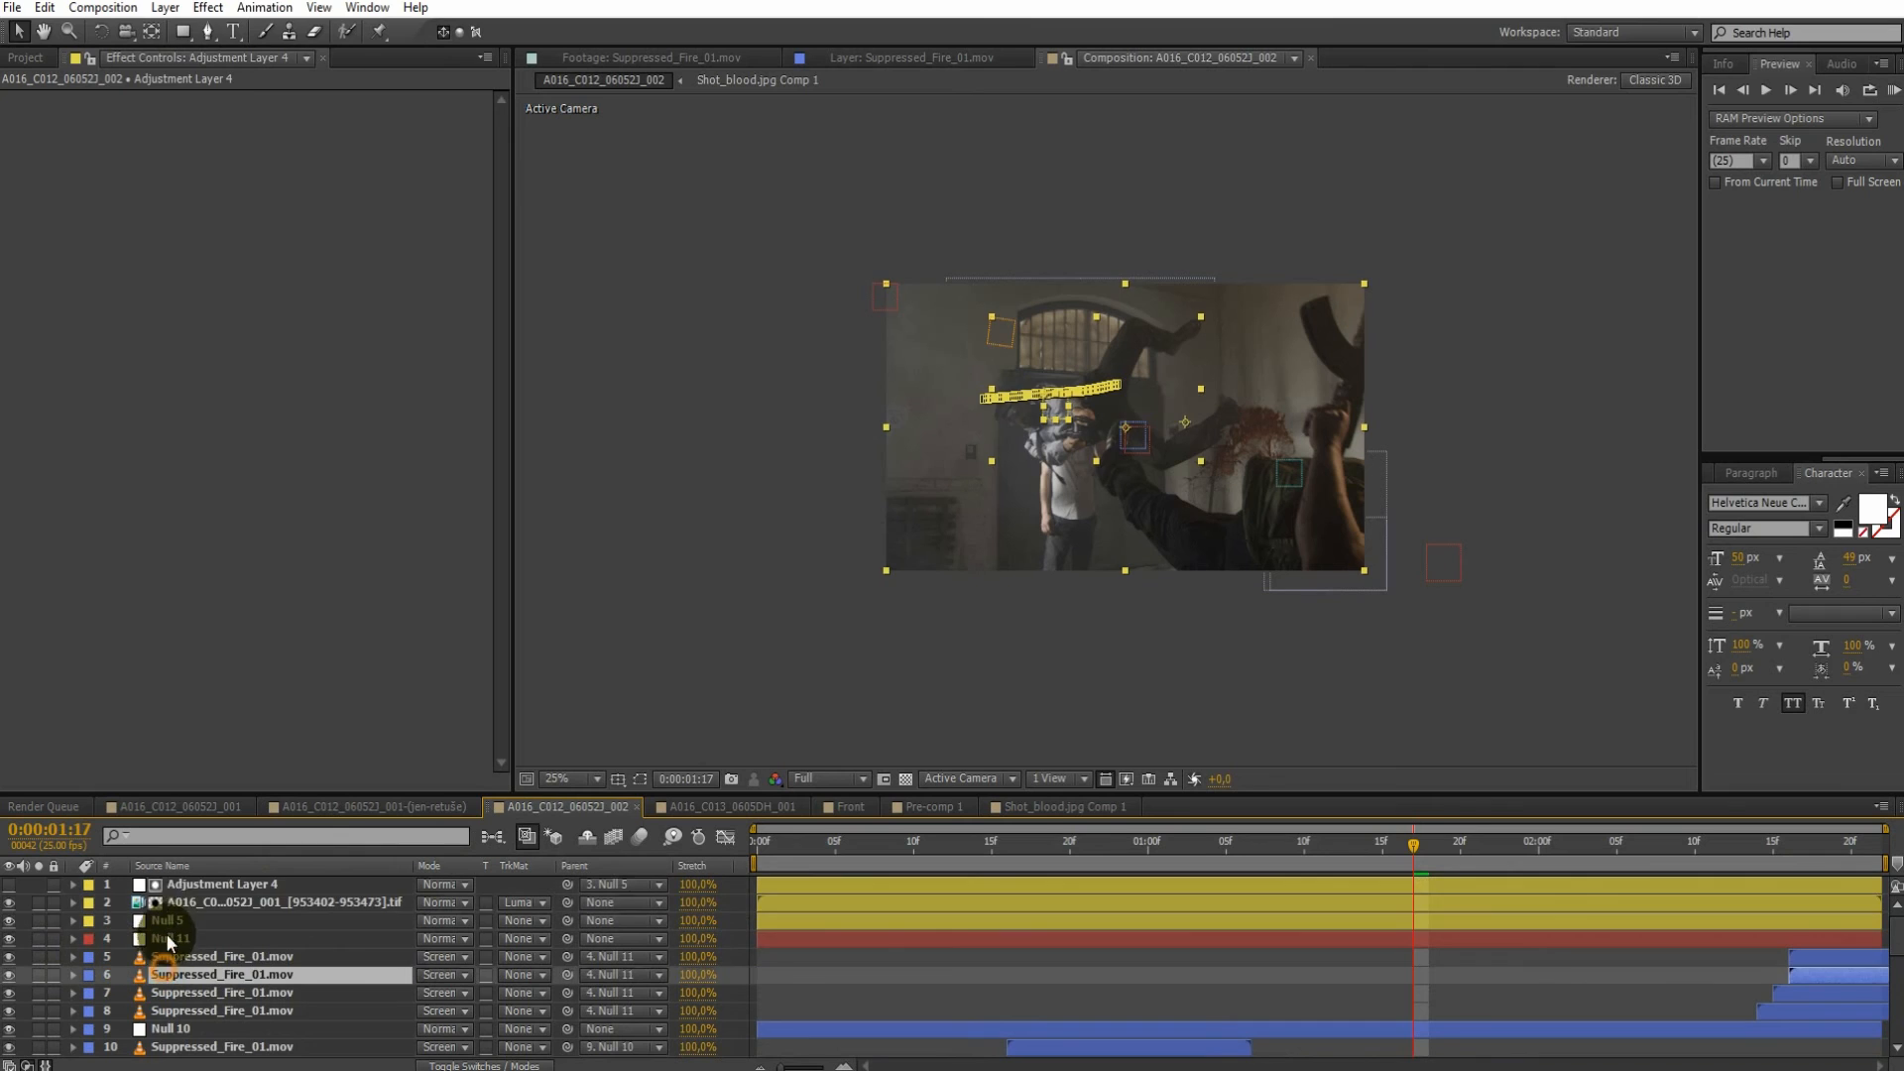
click(63, 905)
click(42, 903)
click(41, 904)
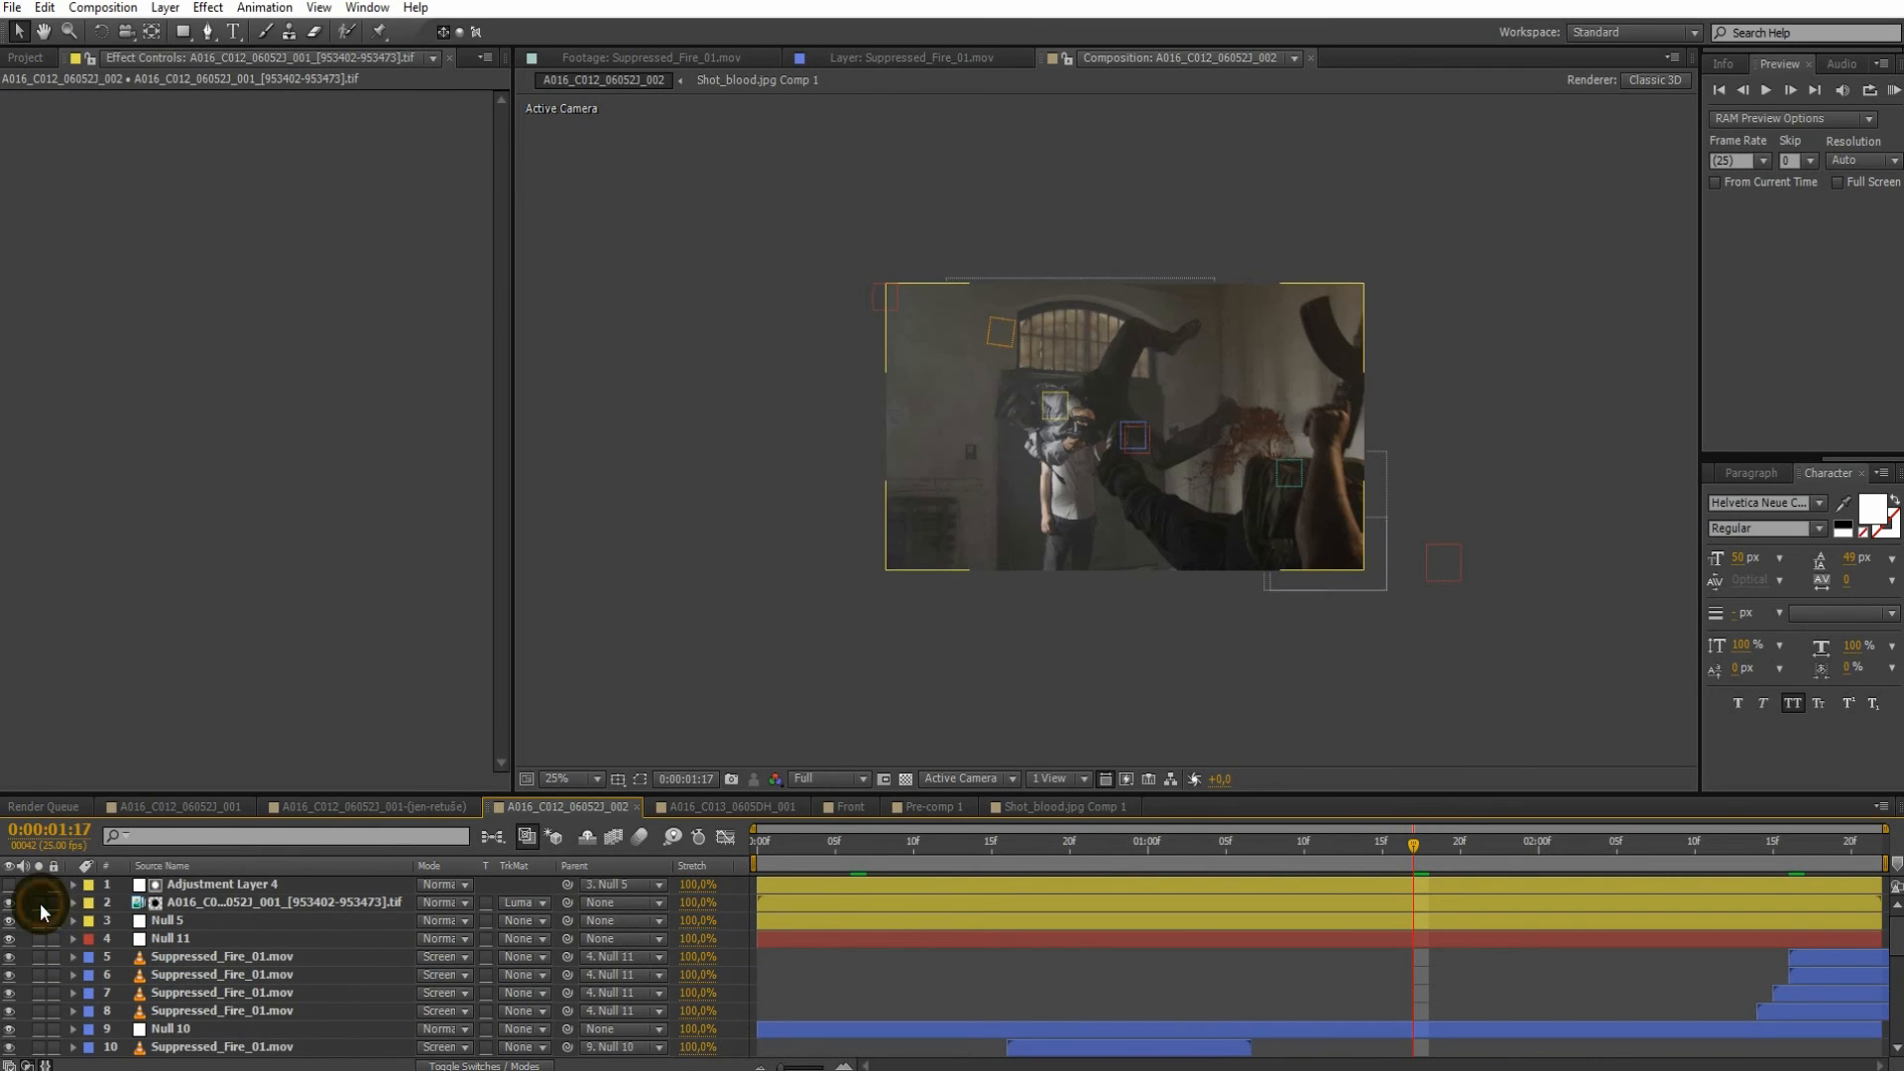
Pre-compose all layers from Null 11 down to the lowest back.tif as Pre-comp 2, leaving out the base footage
click(174, 937)
scroll(200, 966, down, 5)
shift+click(191, 1031)
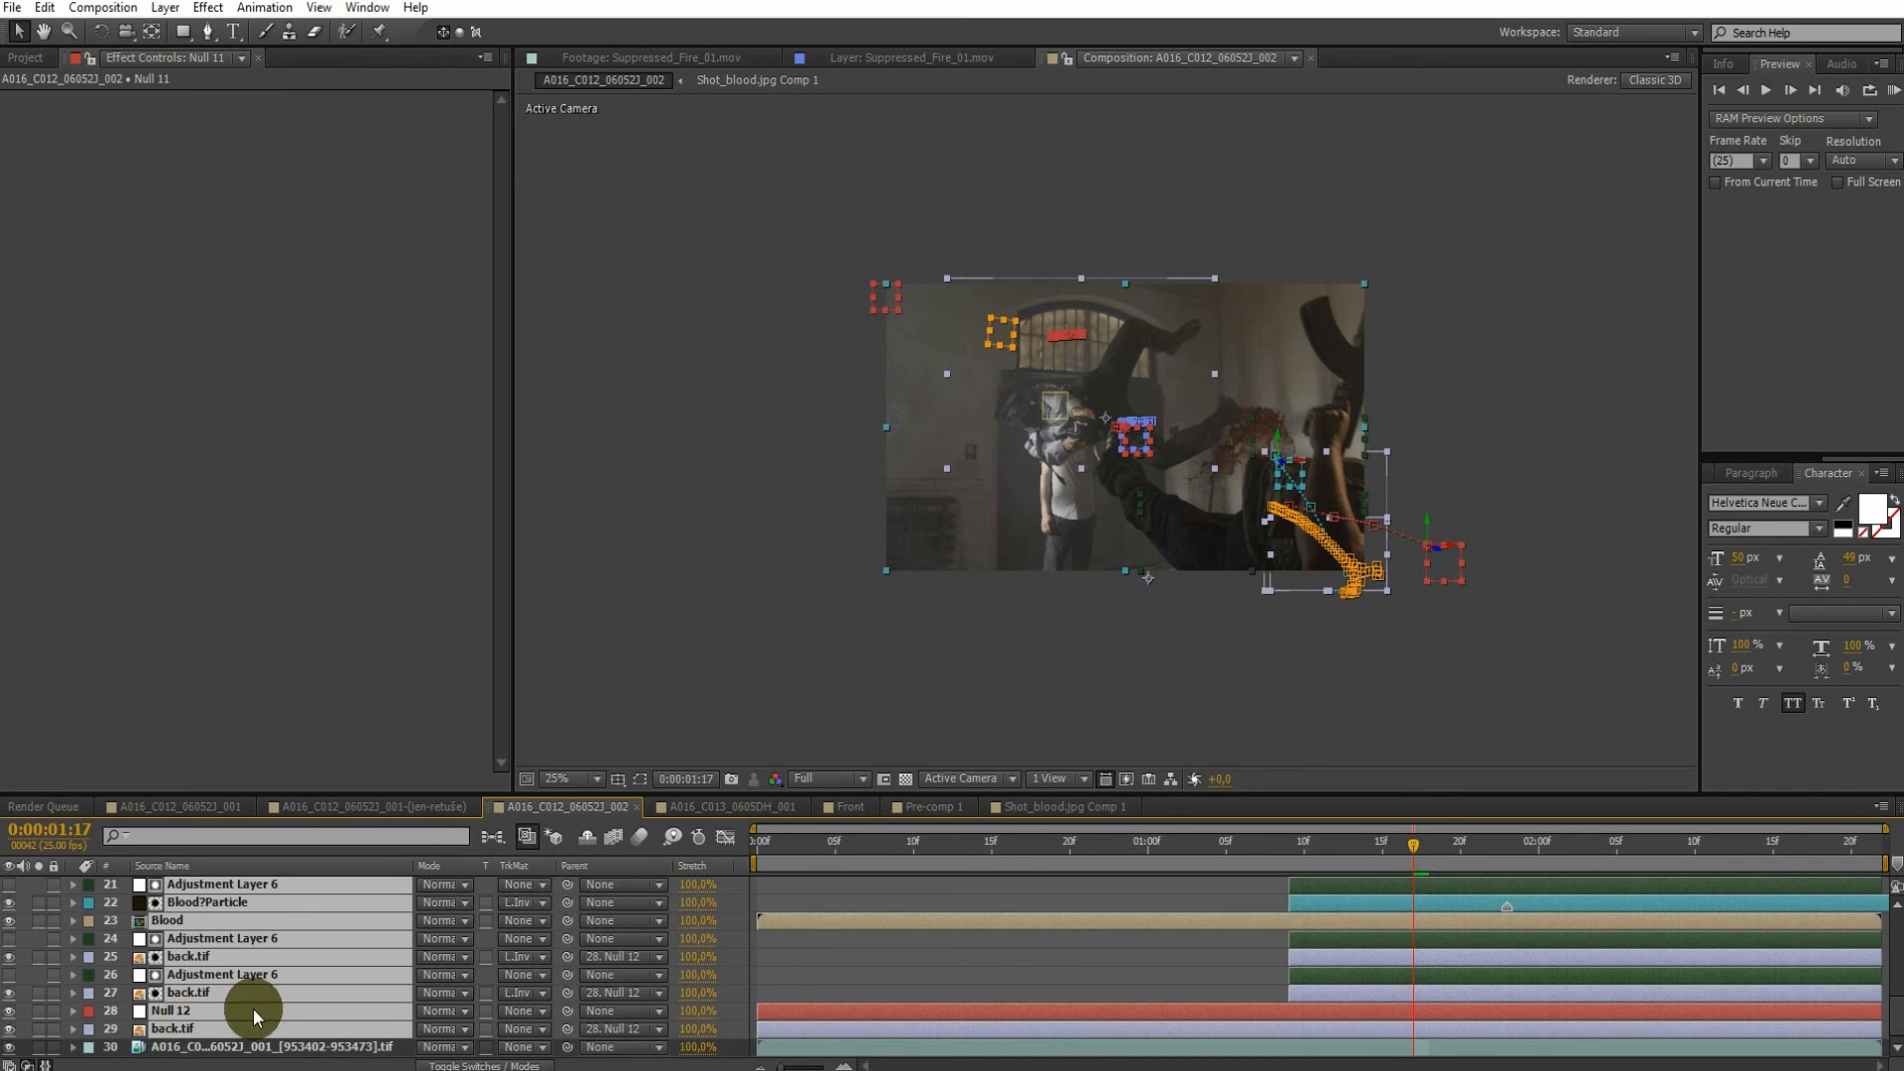
click(164, 7)
click(139, 776)
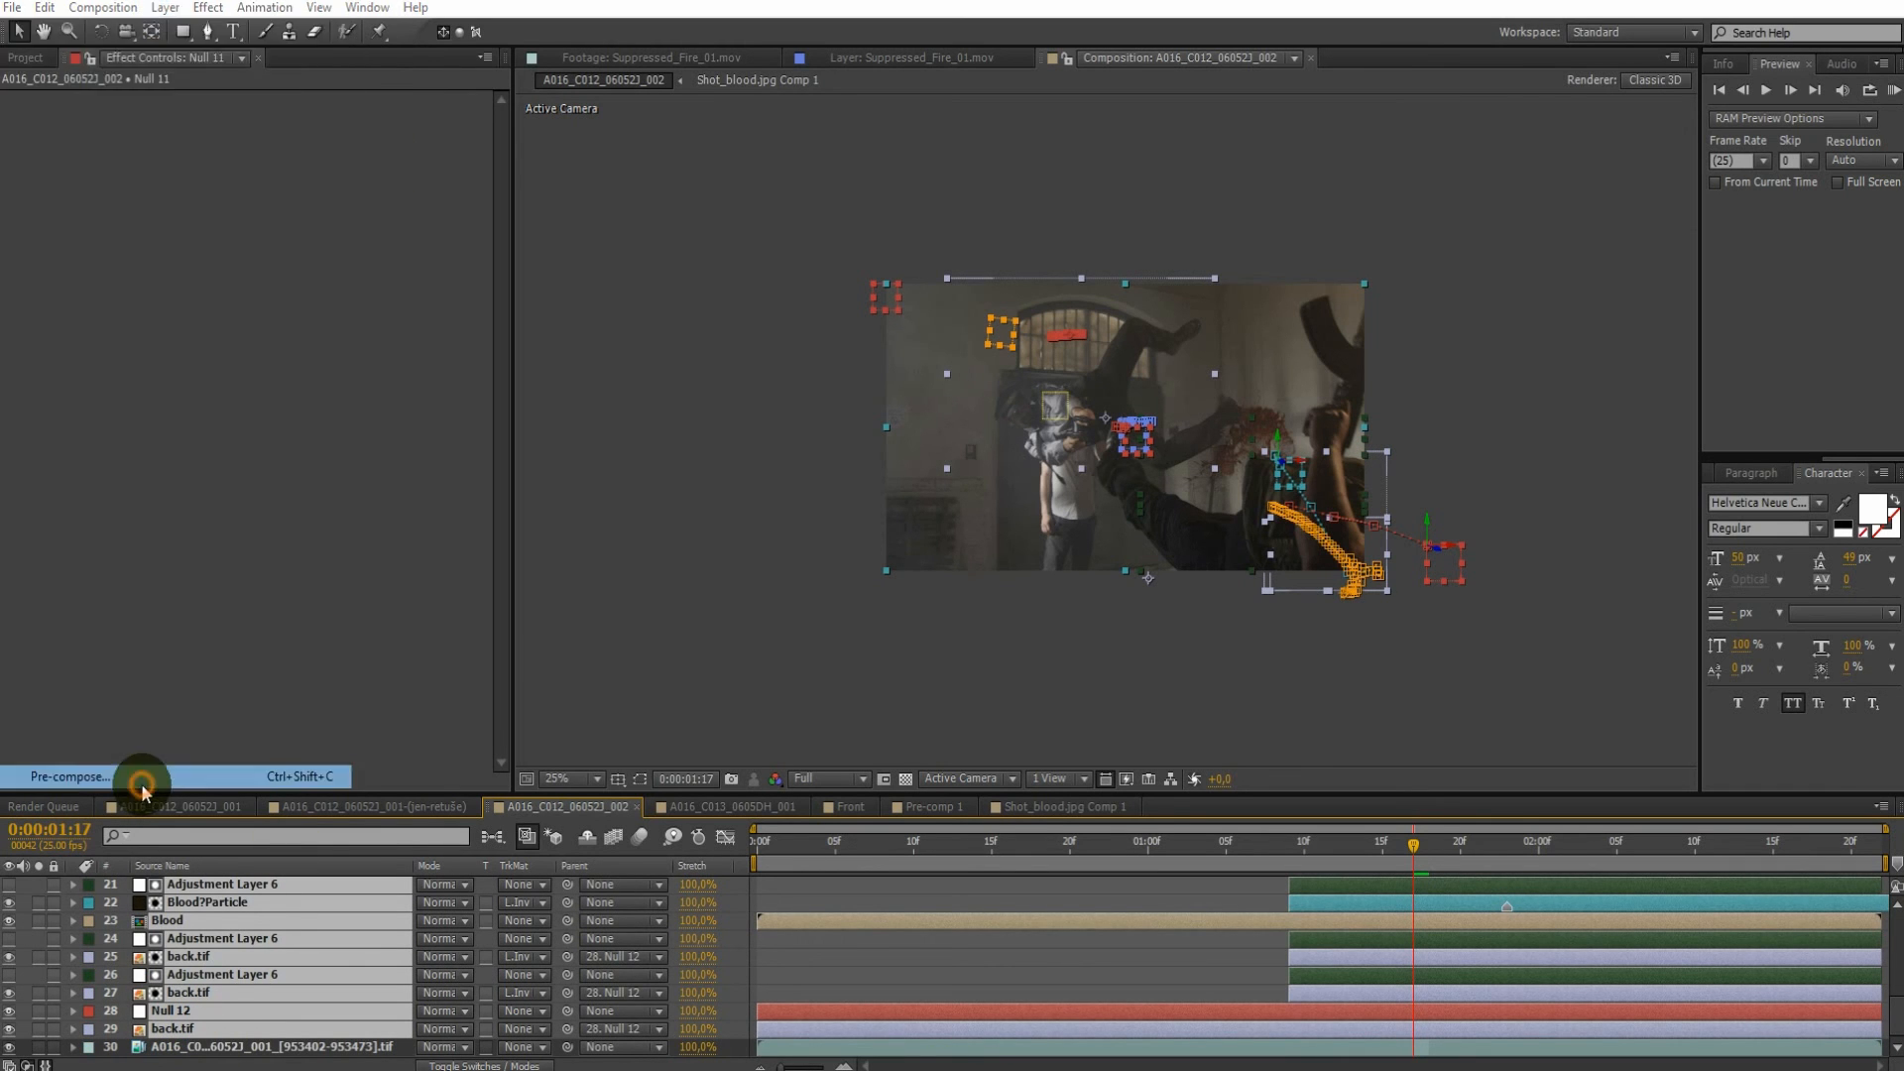
click(260, 236)
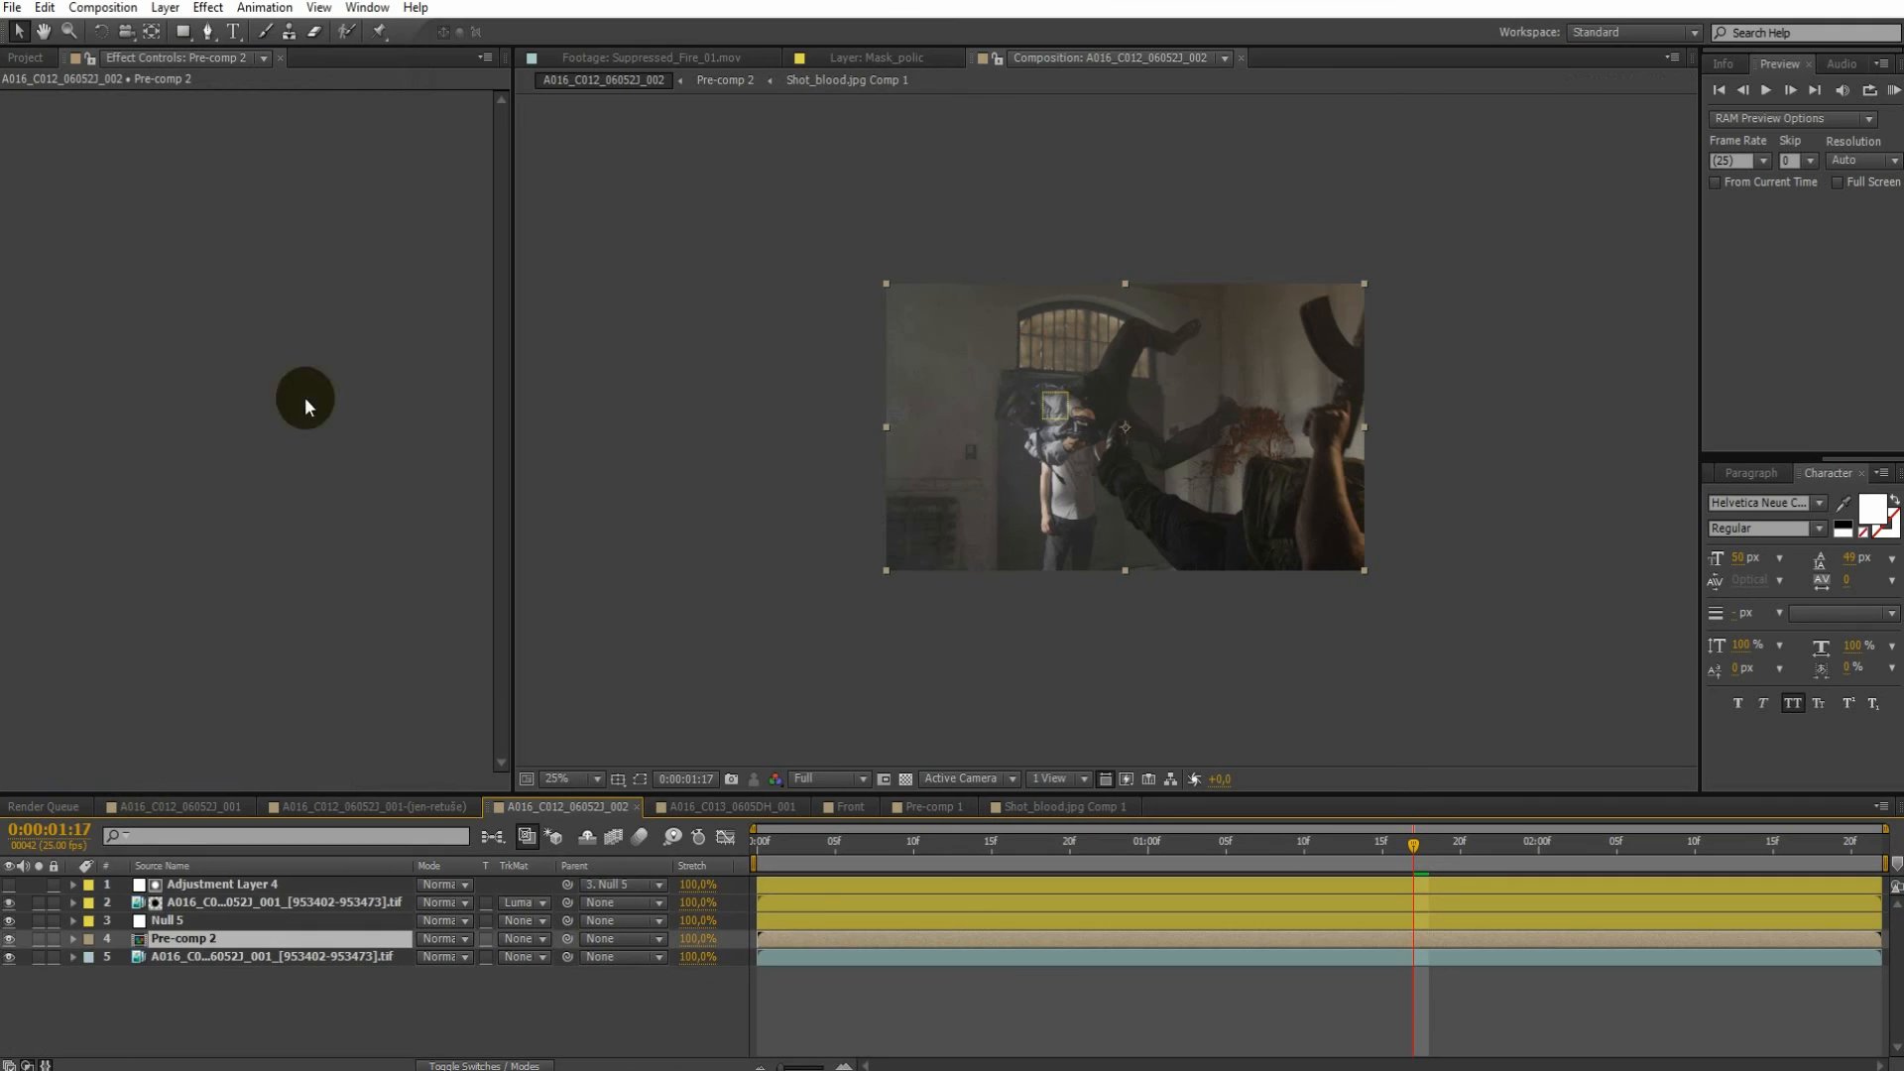
Isolate Pre-comp 2 and inspect its patches at several frames between 0:00:00:12 and 0:00:02:02
click(42, 938)
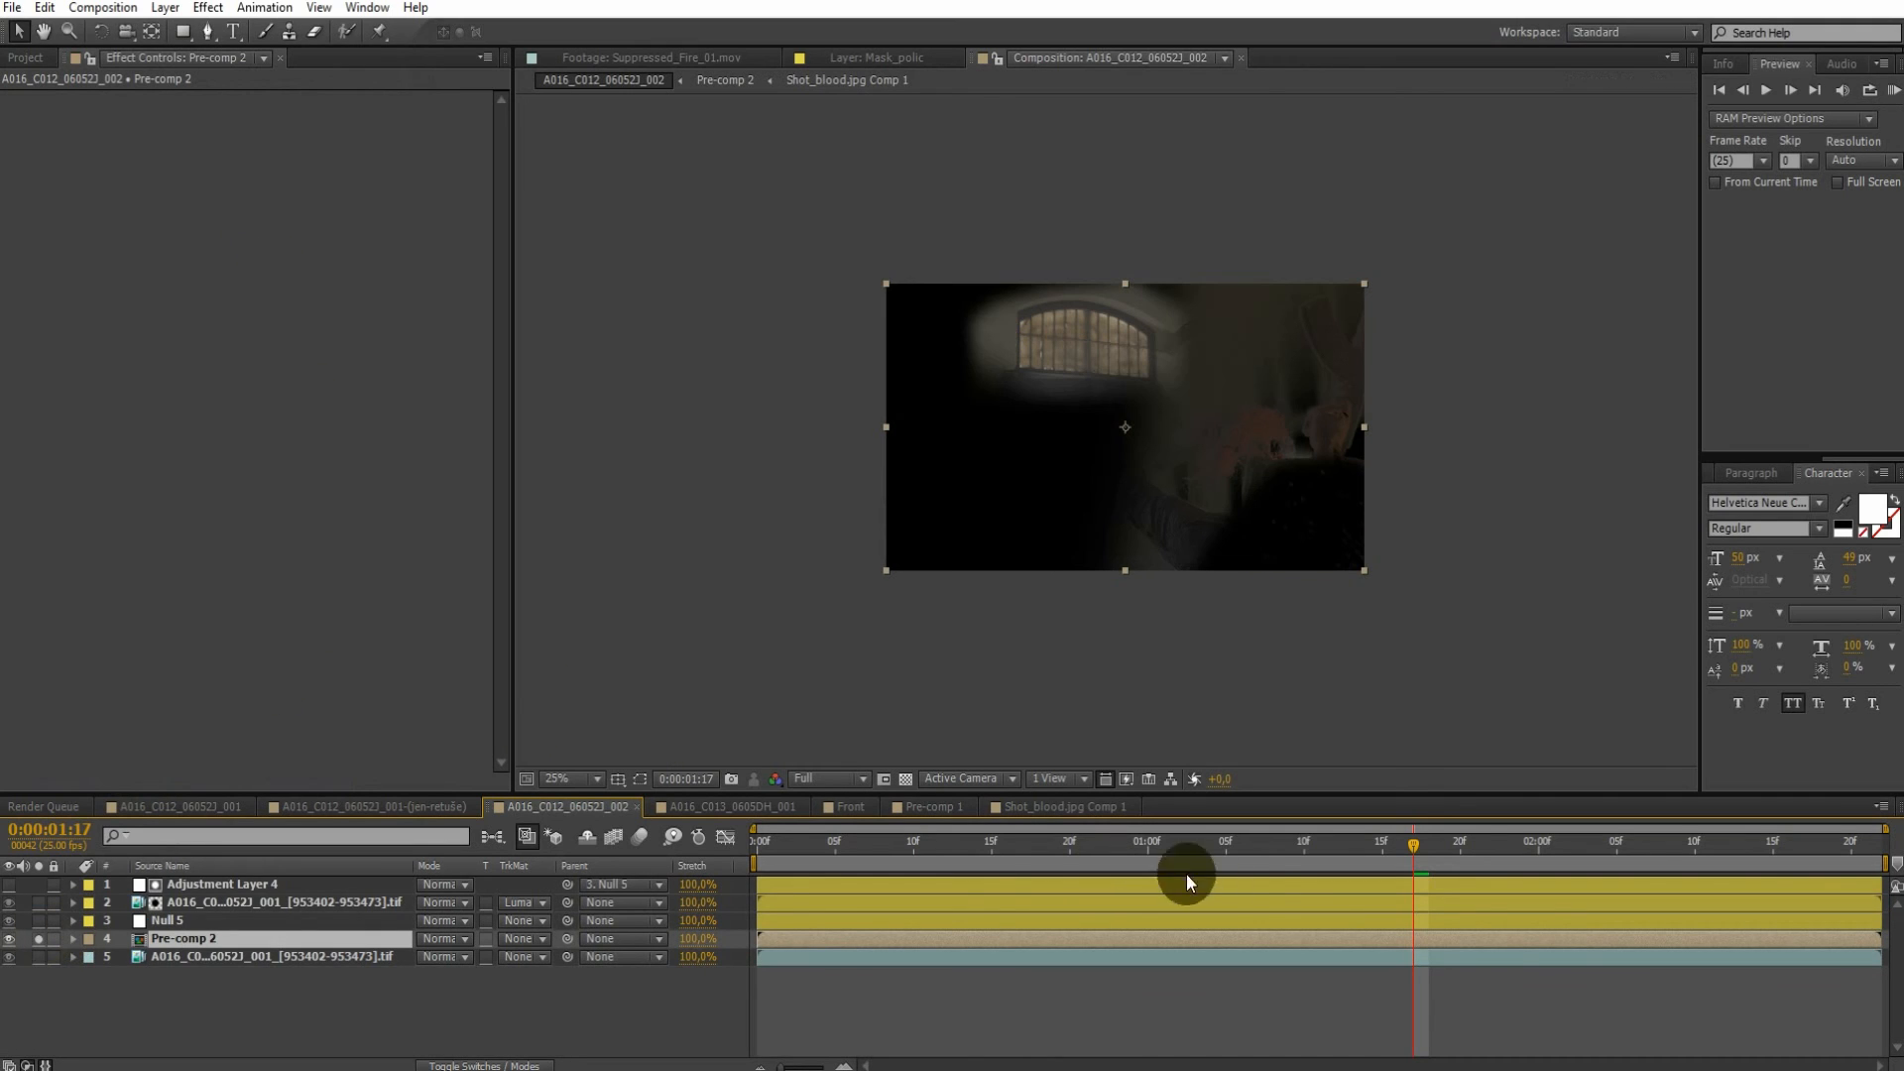
click(1289, 859)
drag(1444, 865, 1027, 848)
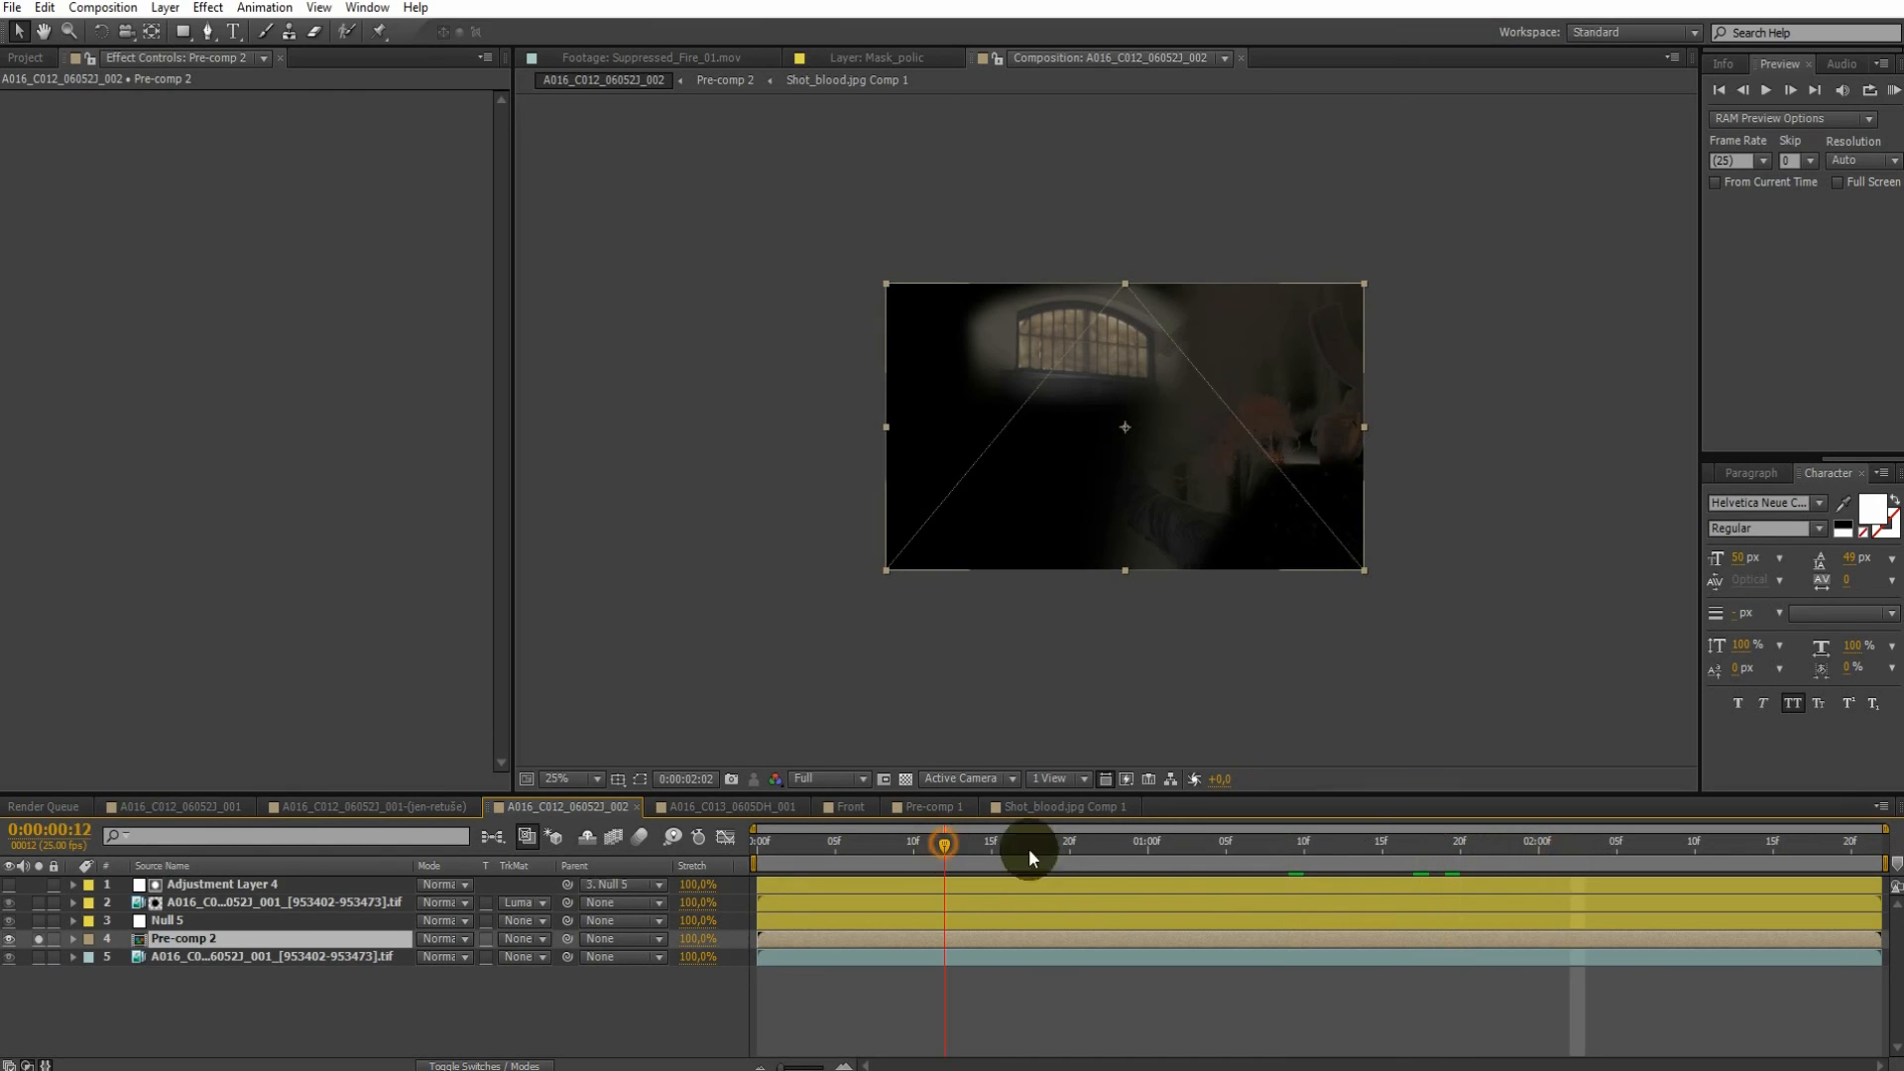
click(1416, 844)
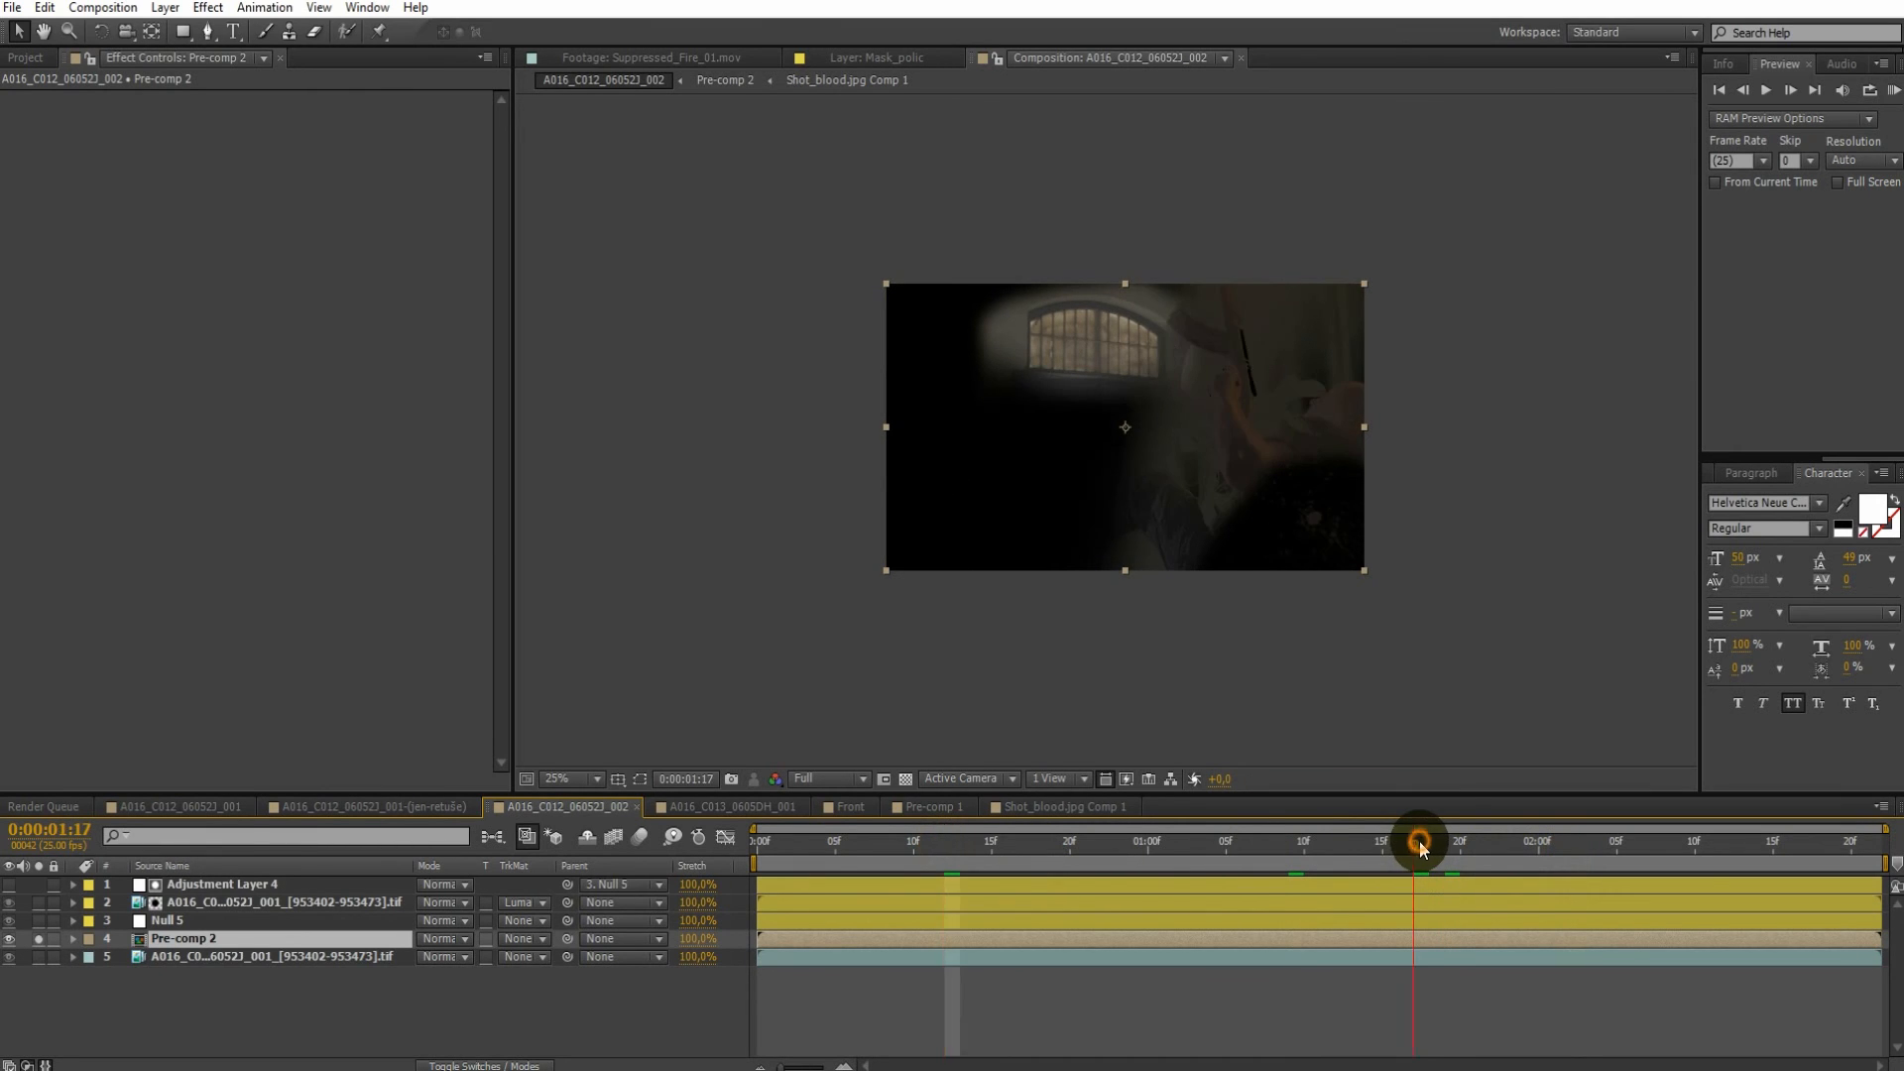
click(38, 940)
Duplicate Pre-comp 2 and rename the upper copy Pre-comp_mask
key(ctrl+d)
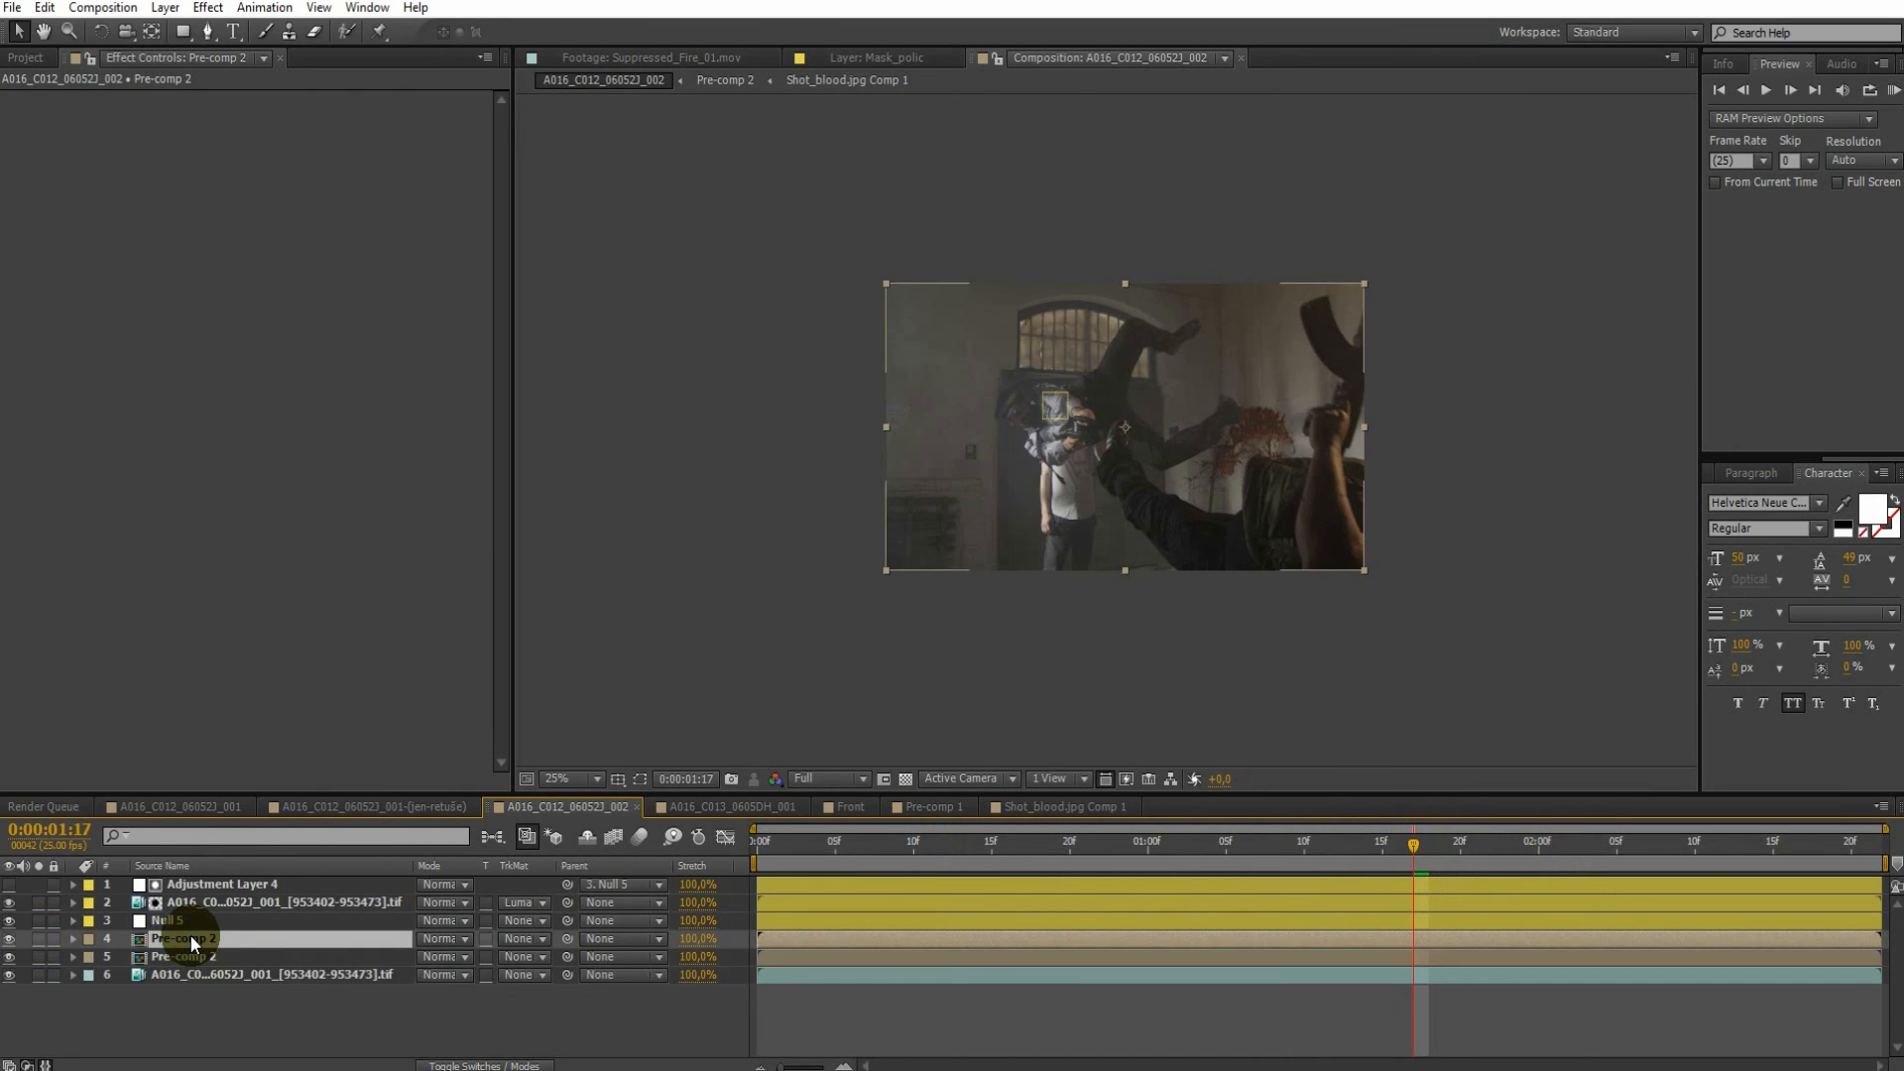
key(Return)
text(Pre-comp_mask)
key(Return)
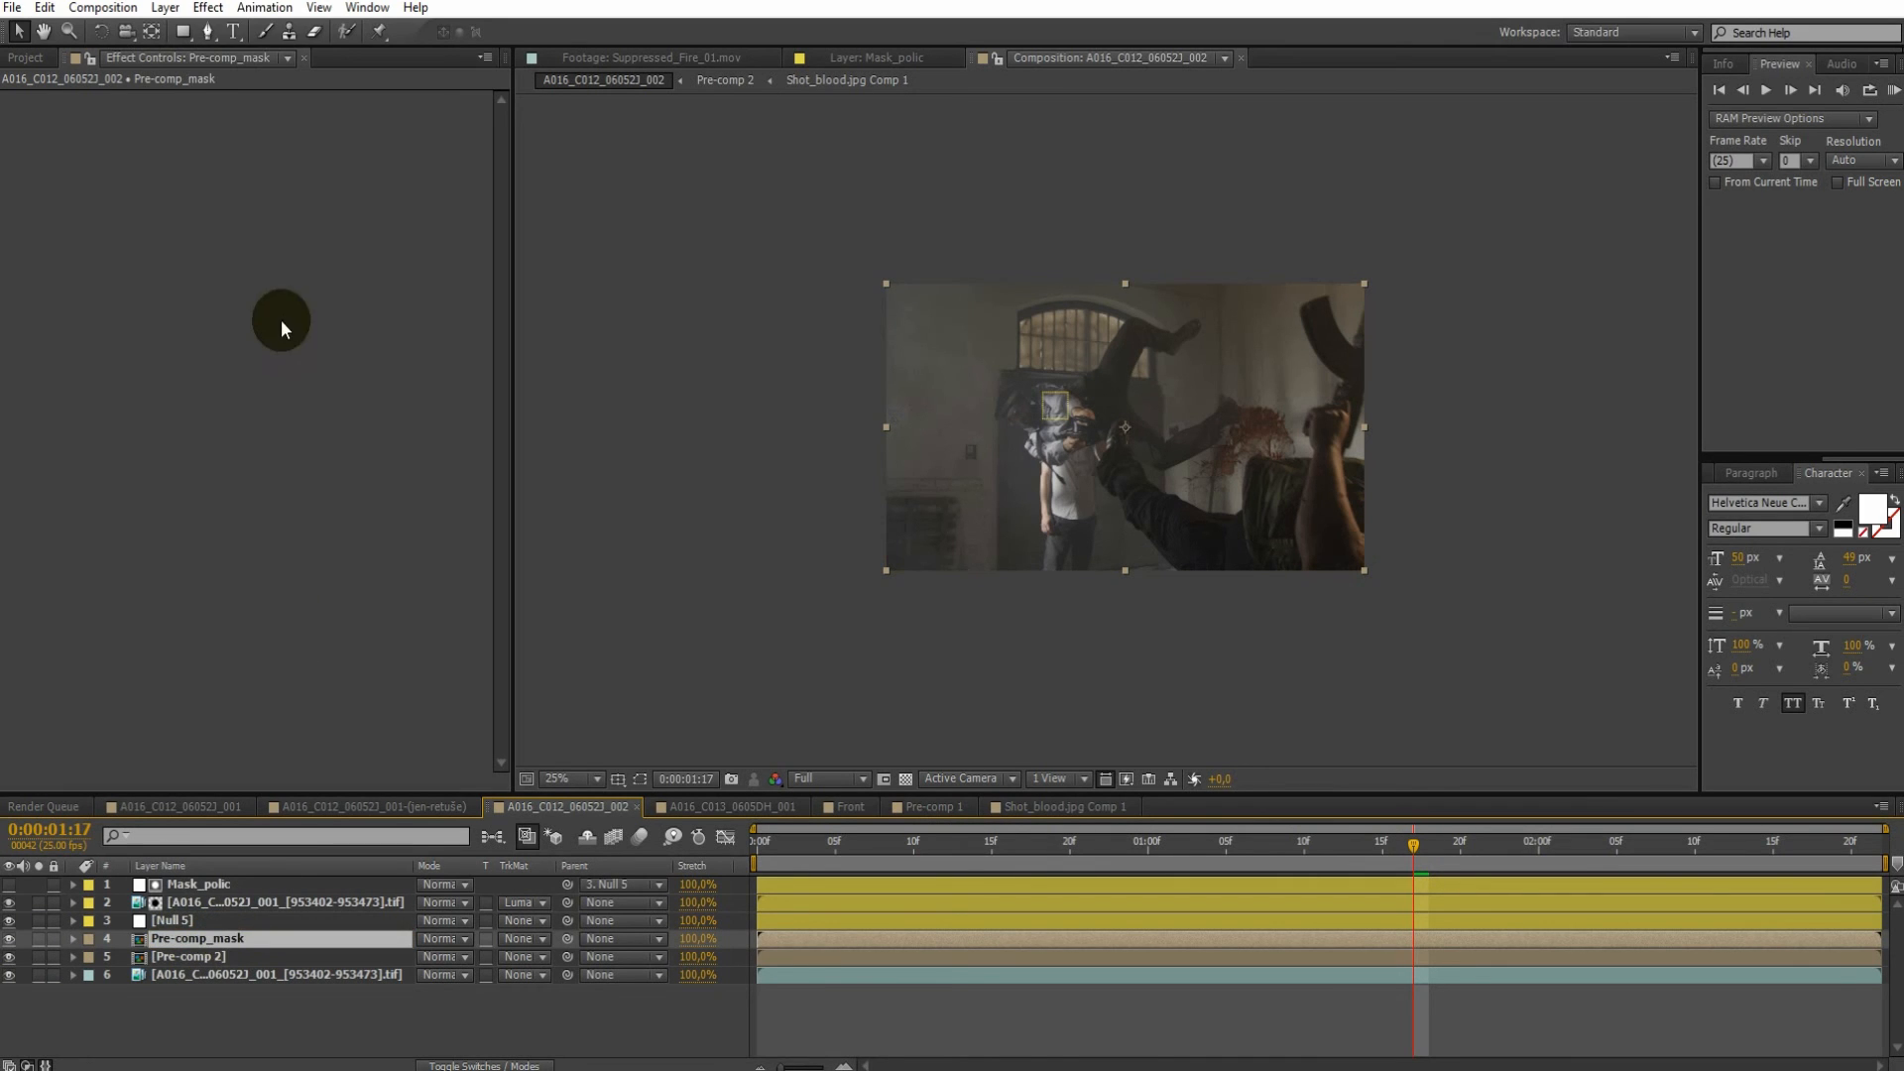
Add a new adjustment layer and place it between Pre-comp_mask and Pre-comp 2
click(165, 7)
mouse_move(305, 42)
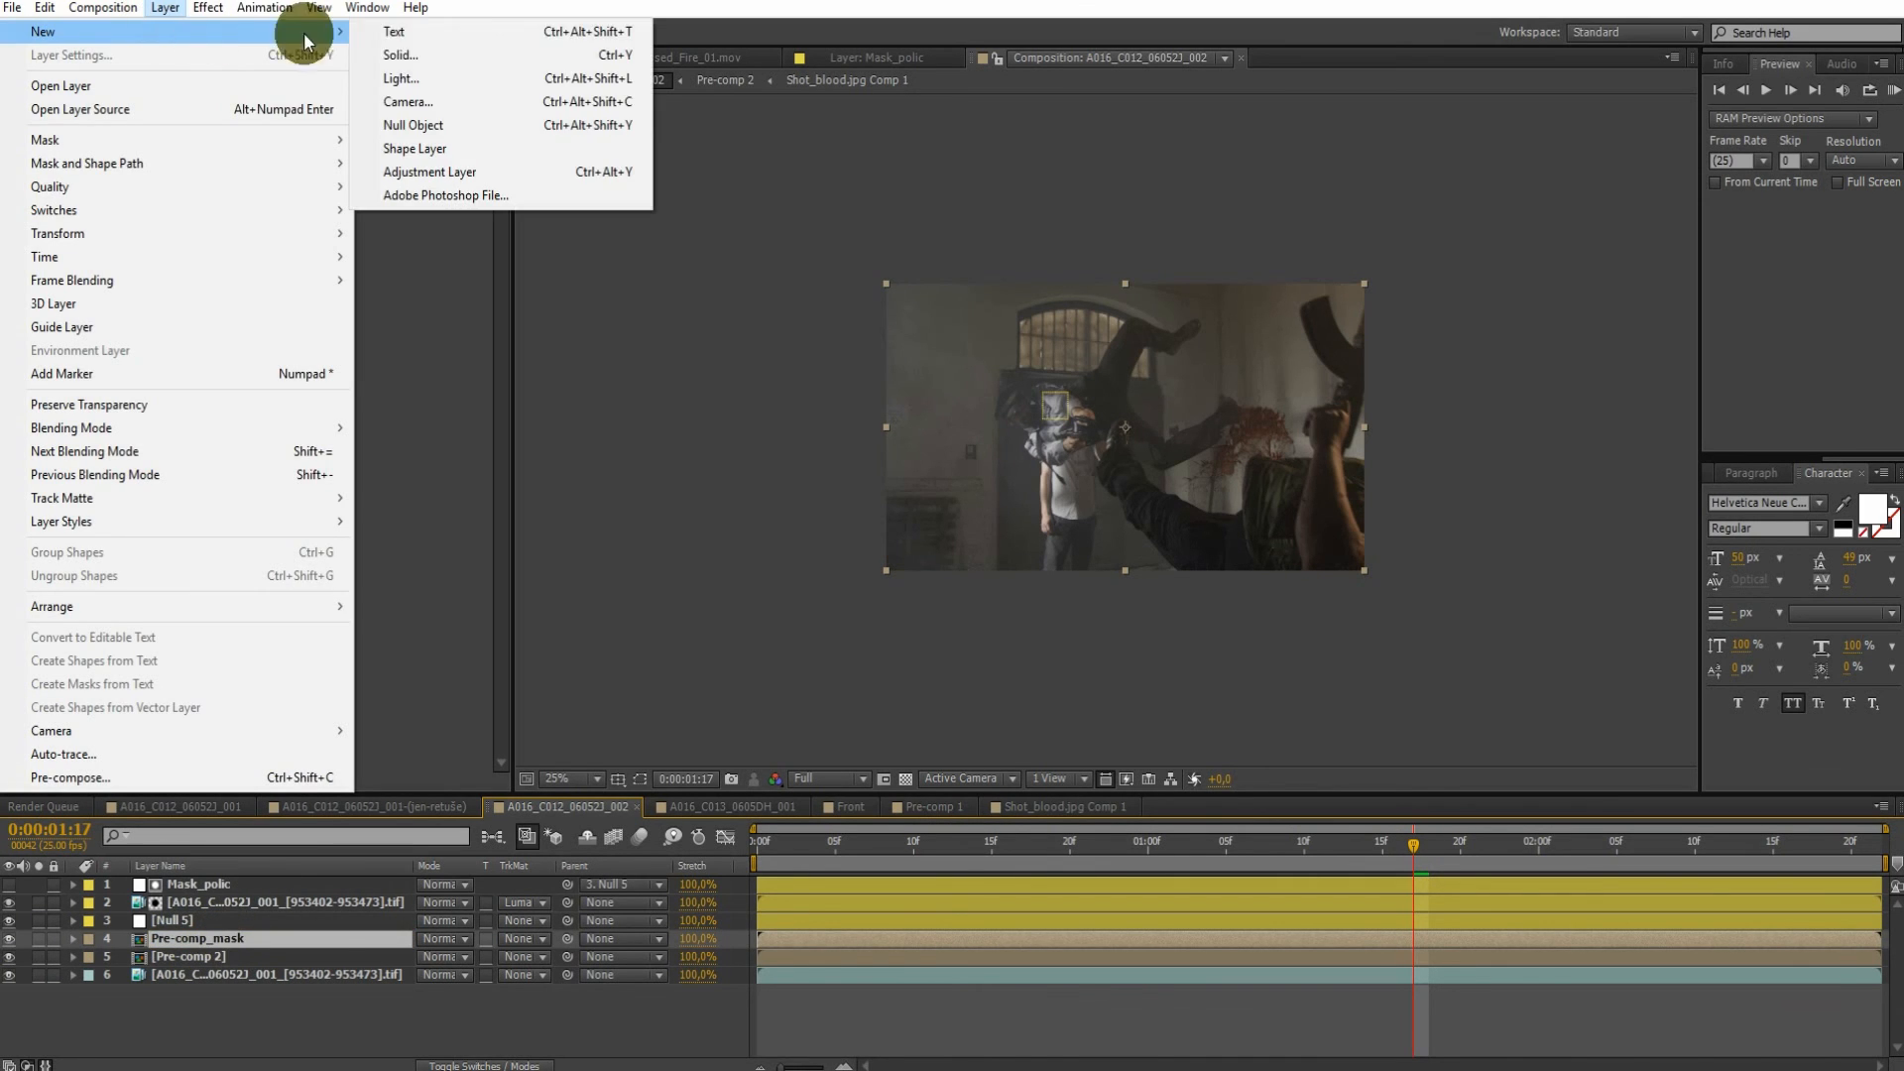
click(437, 172)
drag(225, 936, 222, 953)
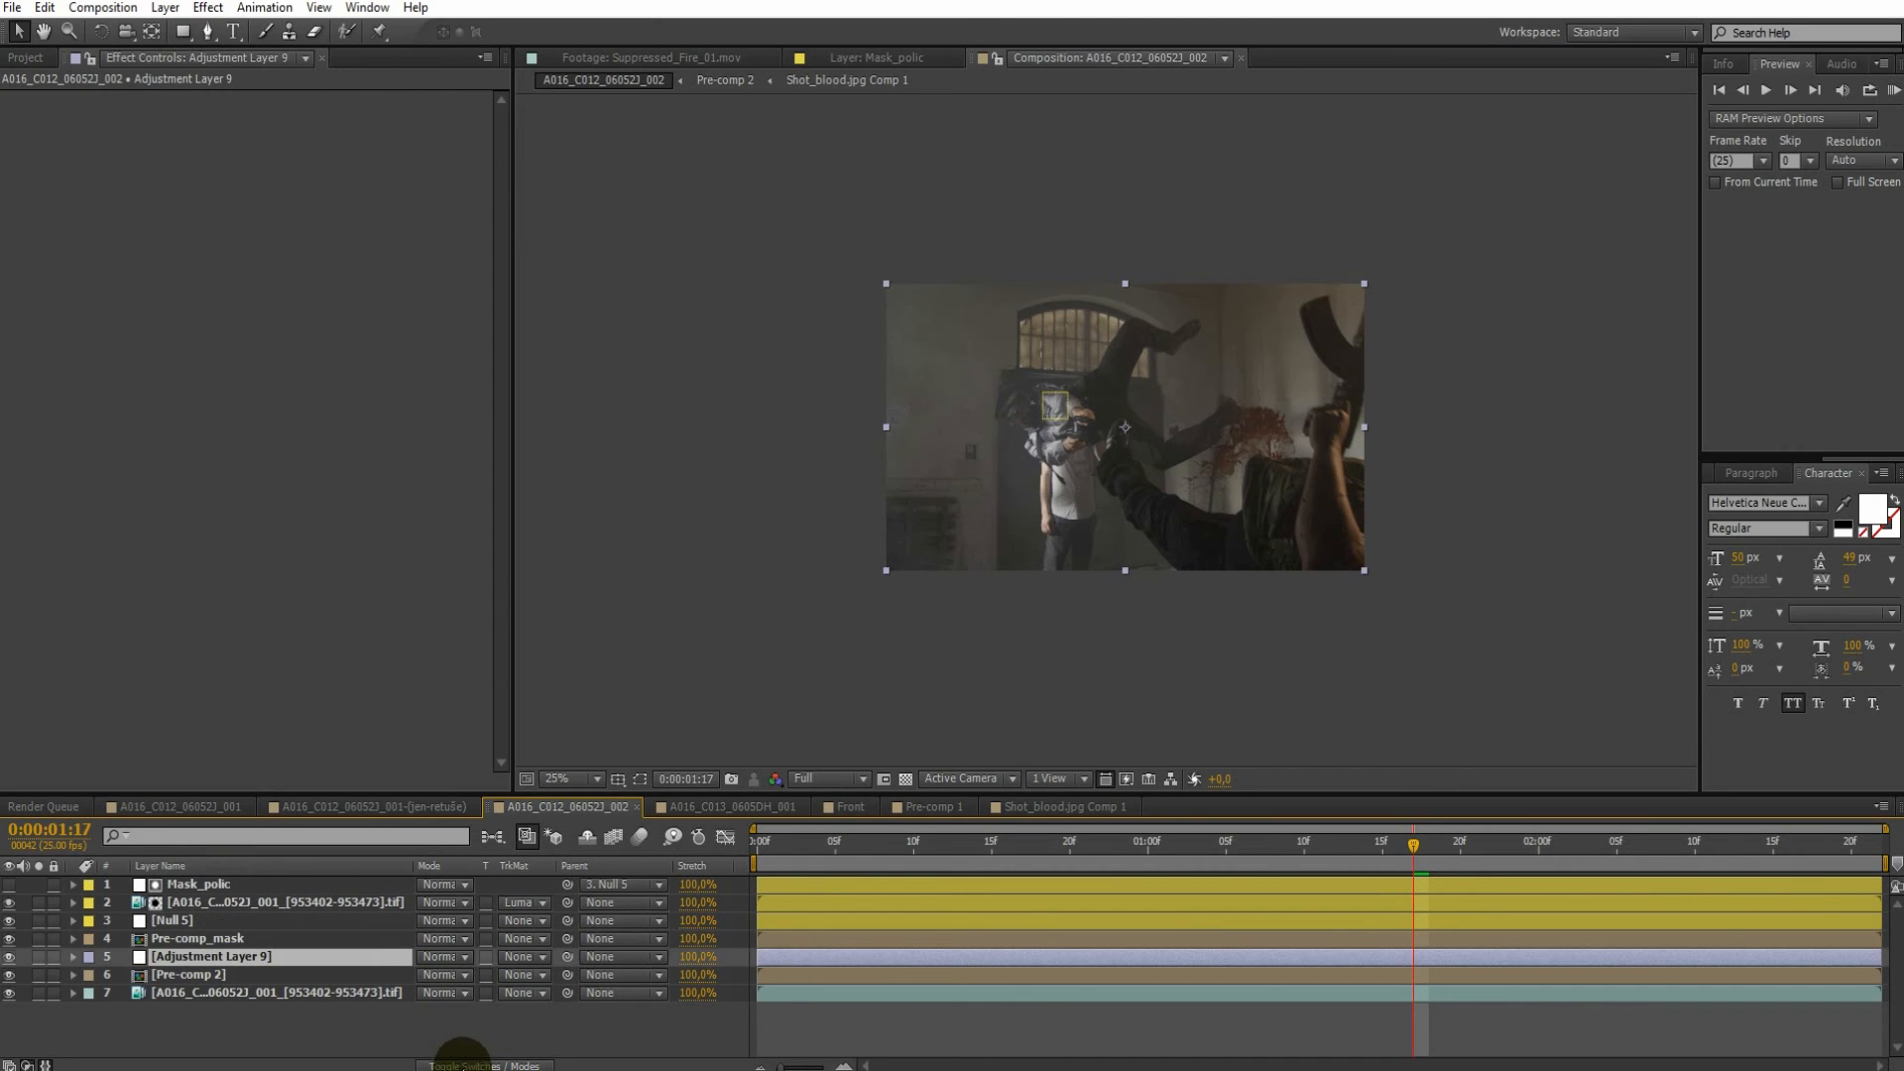
Disable the adjustment layer switch on Adjustment Layer 9 so it renders as solid white
click(481, 1047)
click(520, 1064)
click(514, 958)
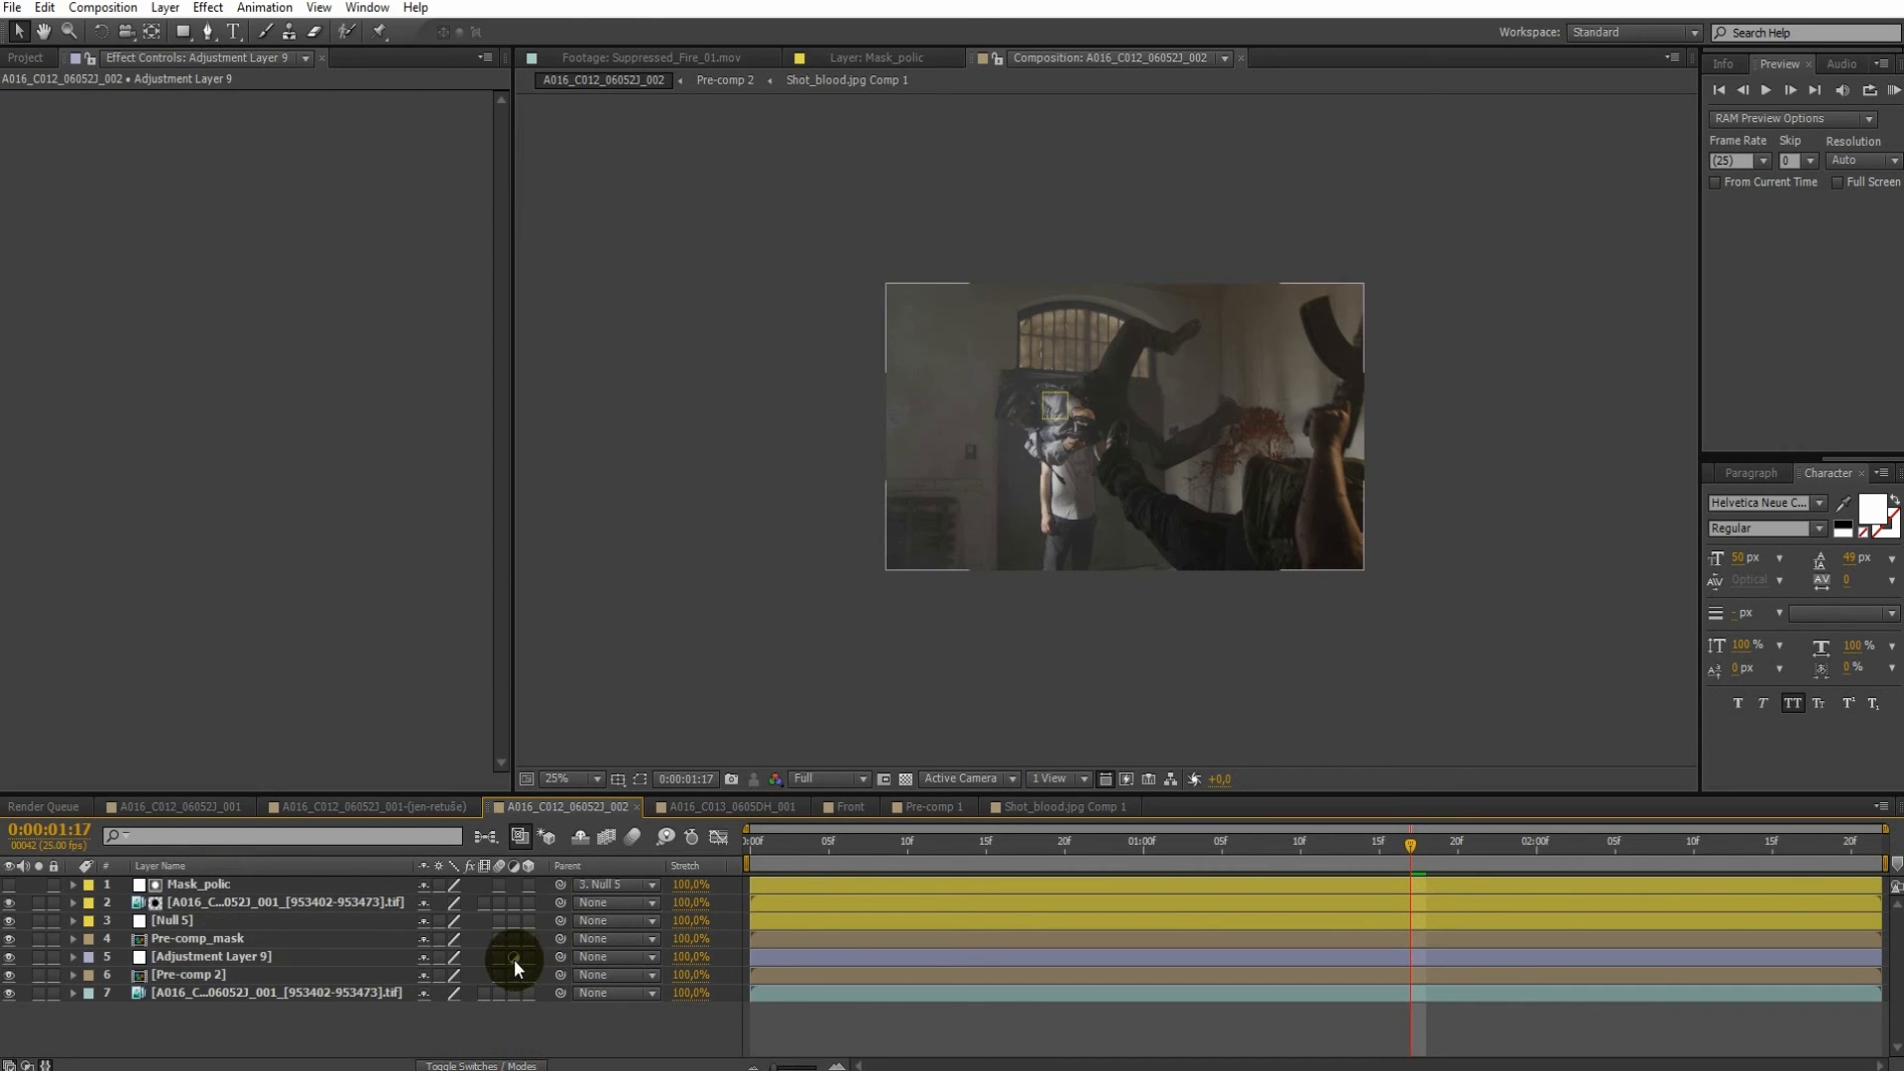
click(217, 961)
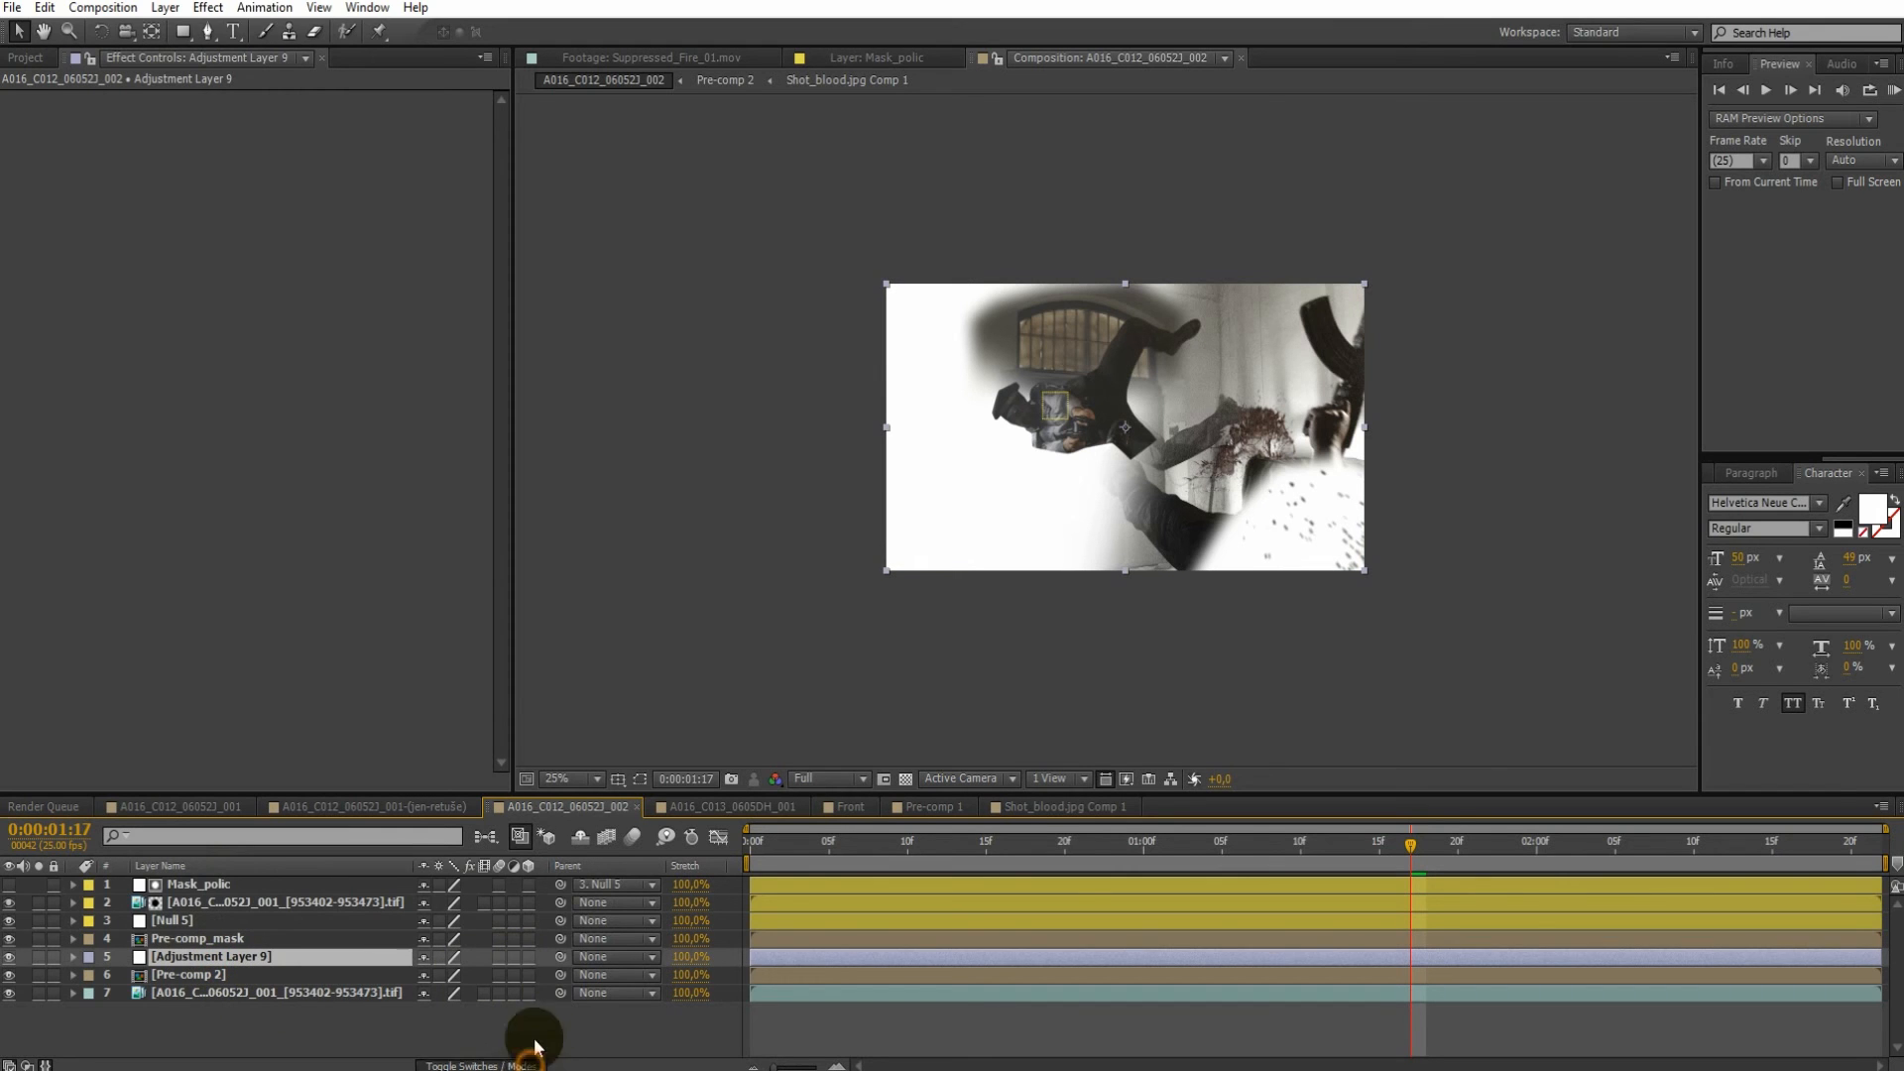
Set the track matte of Adjustment Layer 9 to the alpha of Pre-comp_mask after trying a luma matte
click(524, 1064)
click(547, 959)
click(545, 910)
click(541, 958)
click(559, 936)
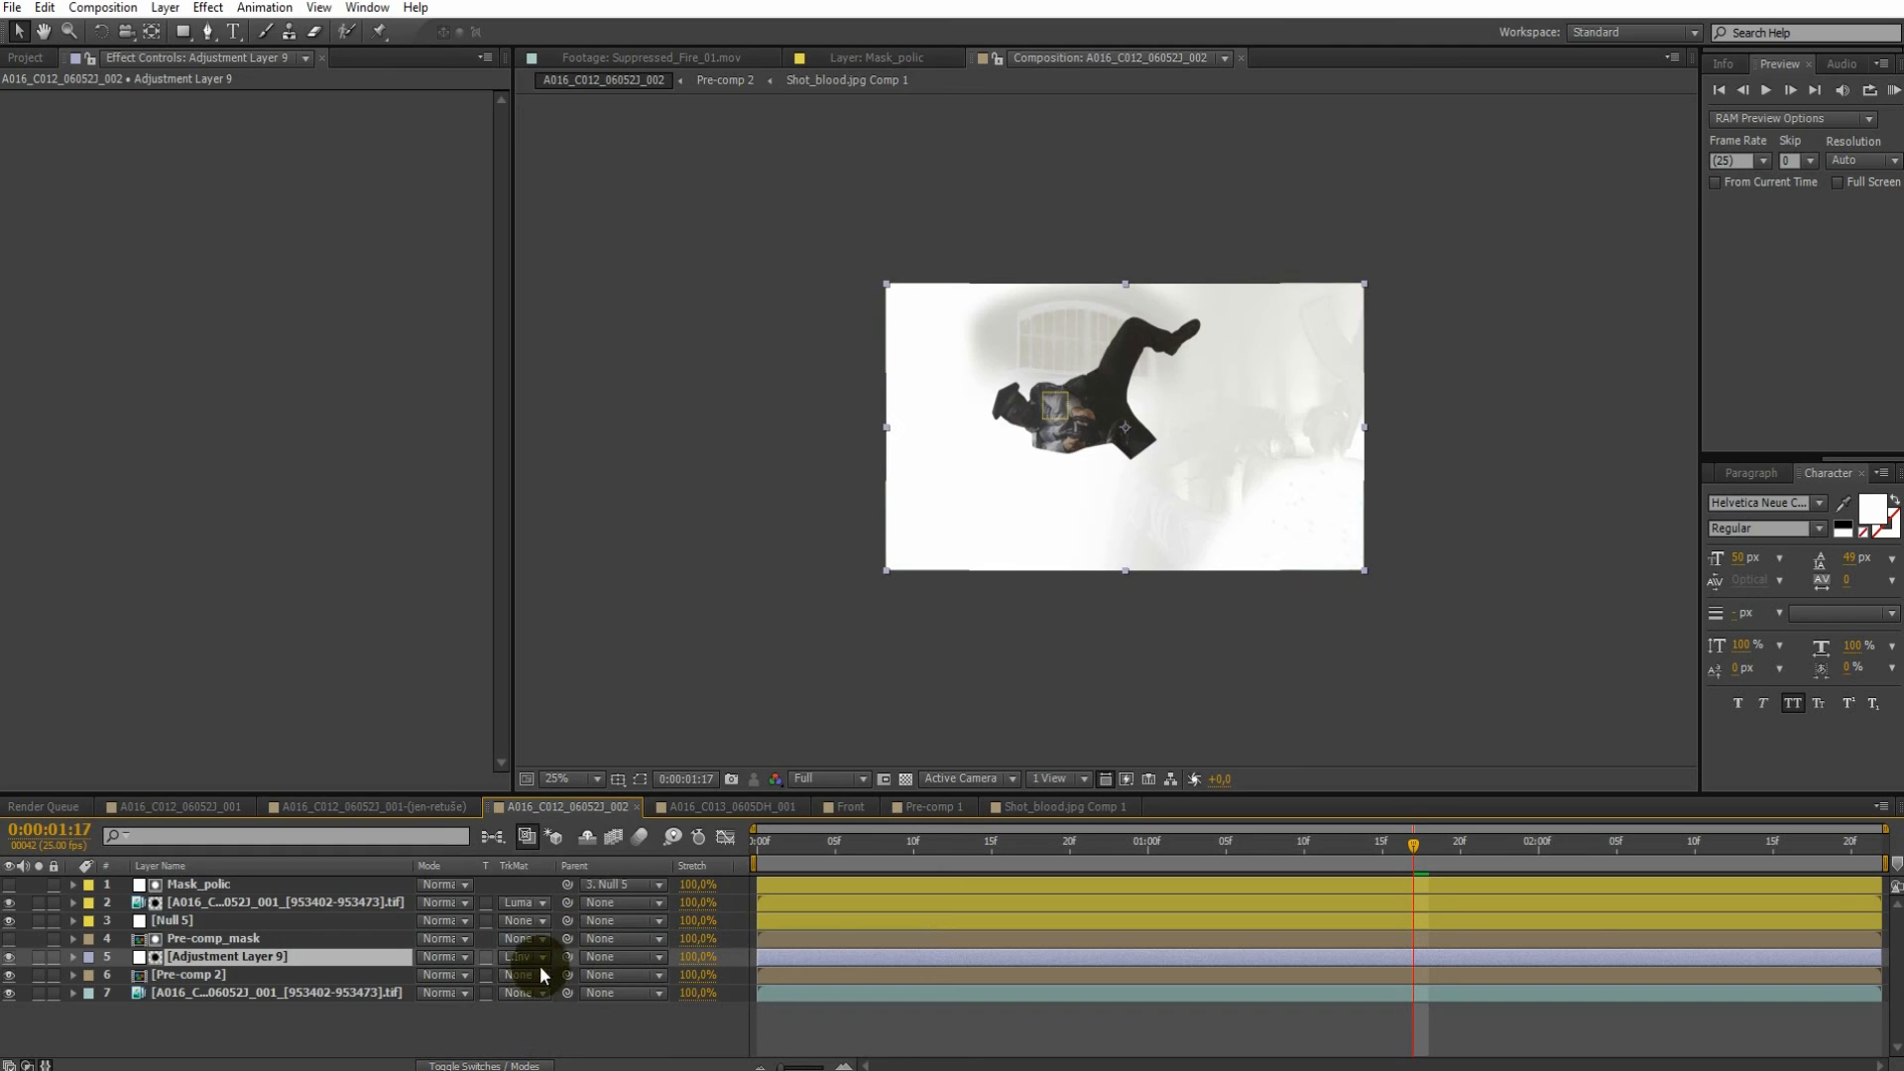
click(528, 959)
click(547, 808)
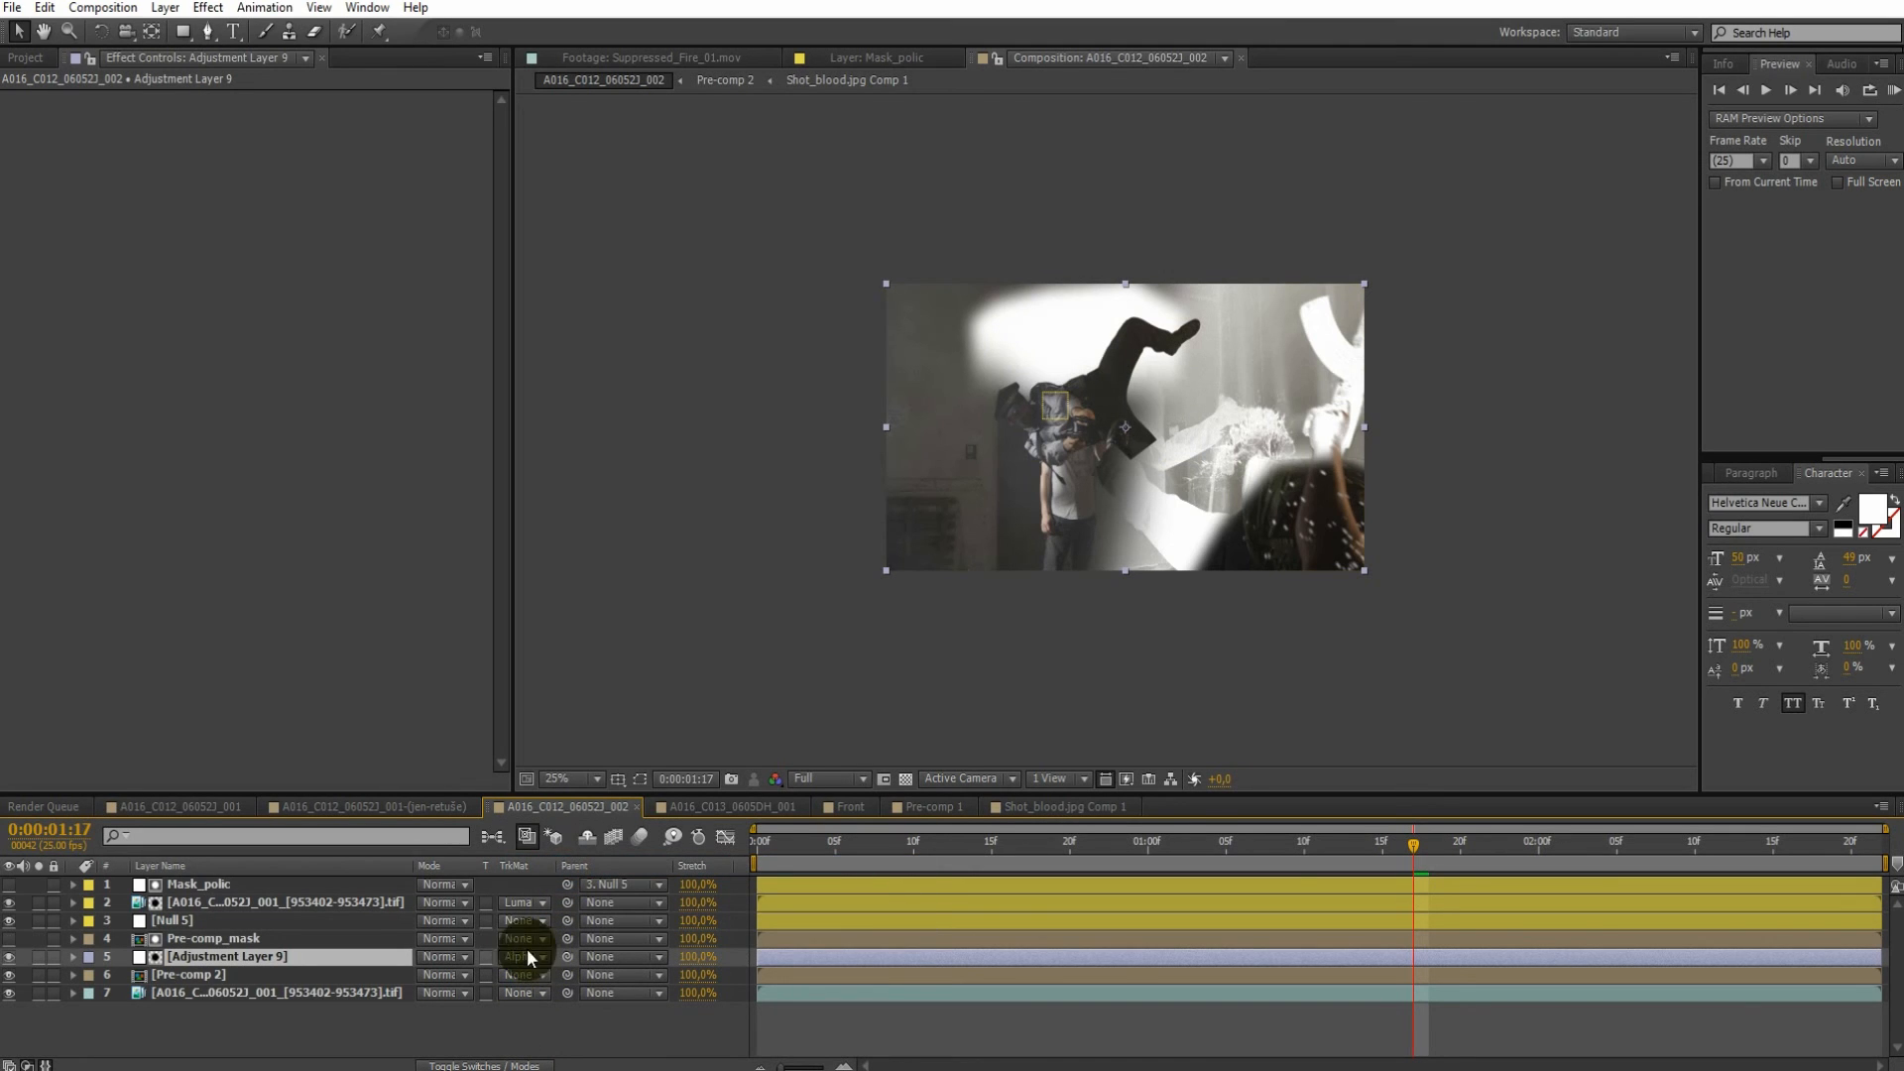
Isolate the matted Adjustment Layer 9 and examine which areas of the pre-composed patches it covers
key(period)
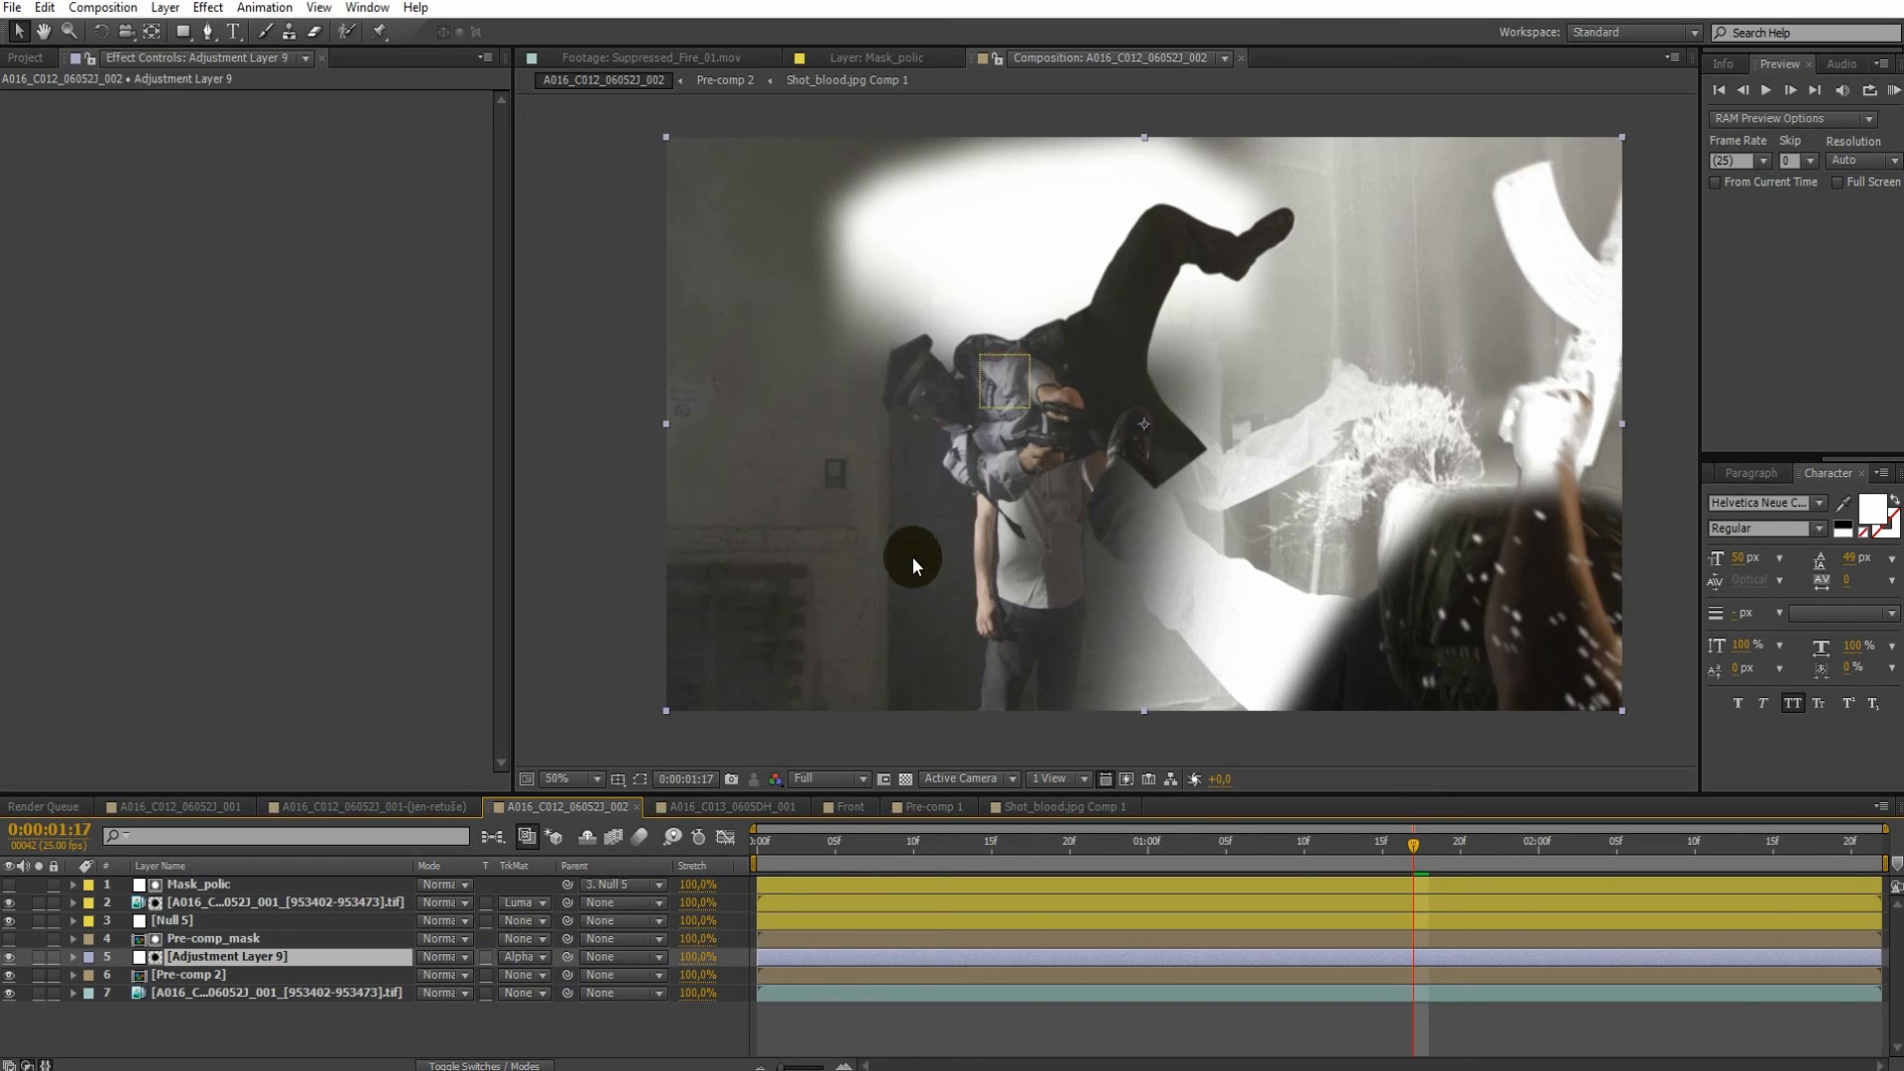
click(45, 957)
key(comma)
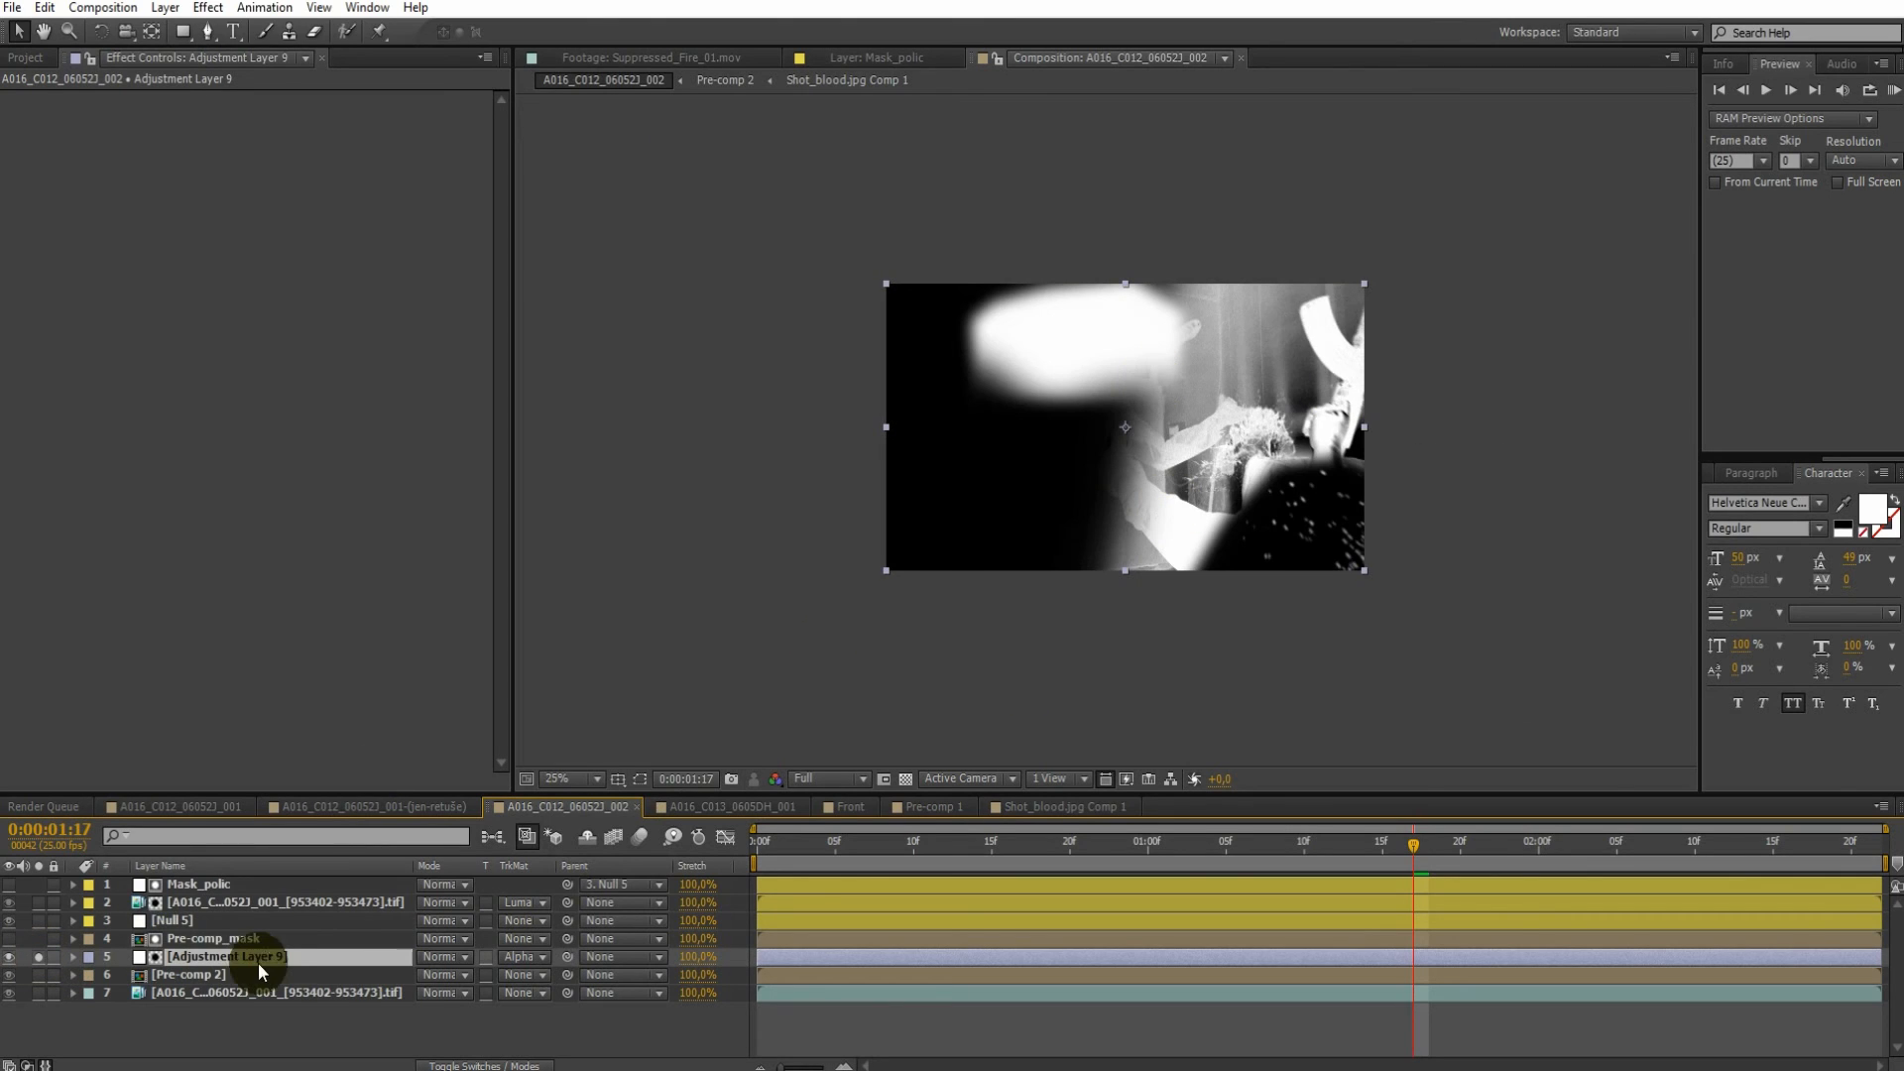
click(37, 957)
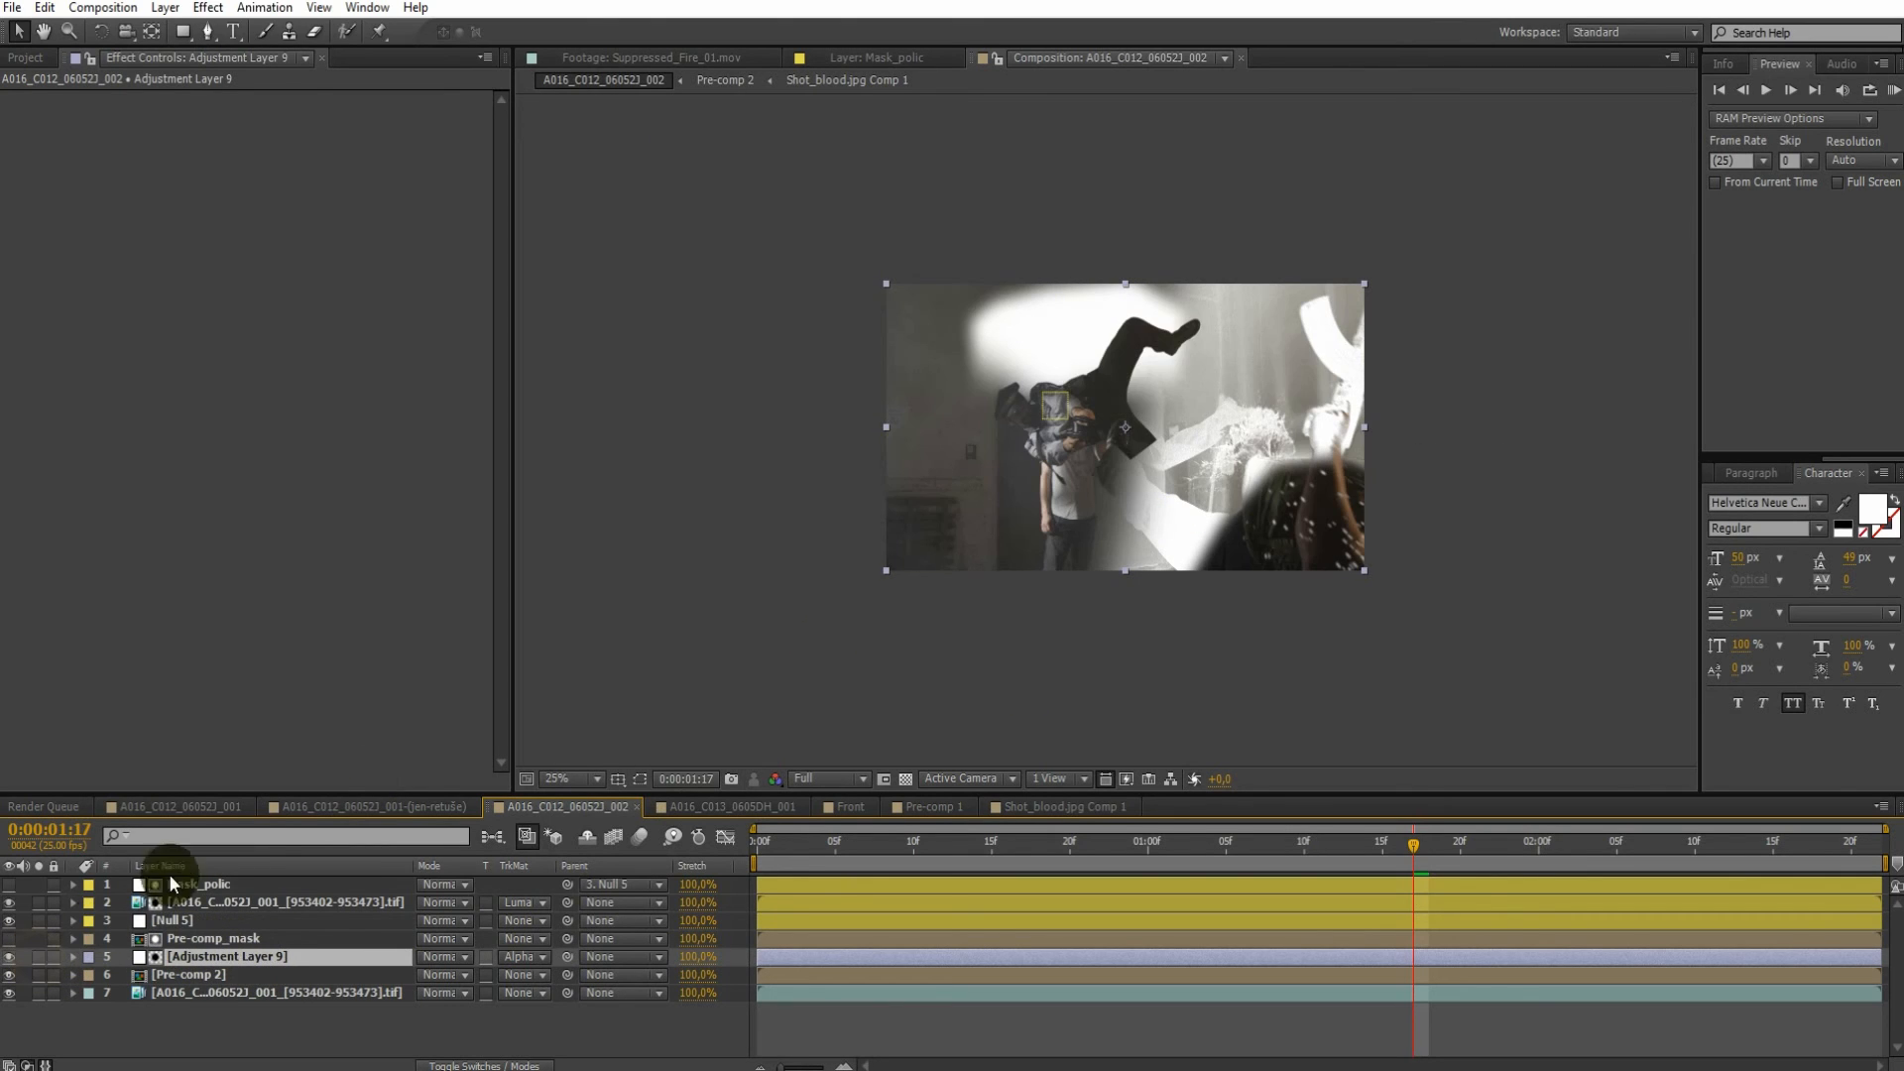
click(223, 976)
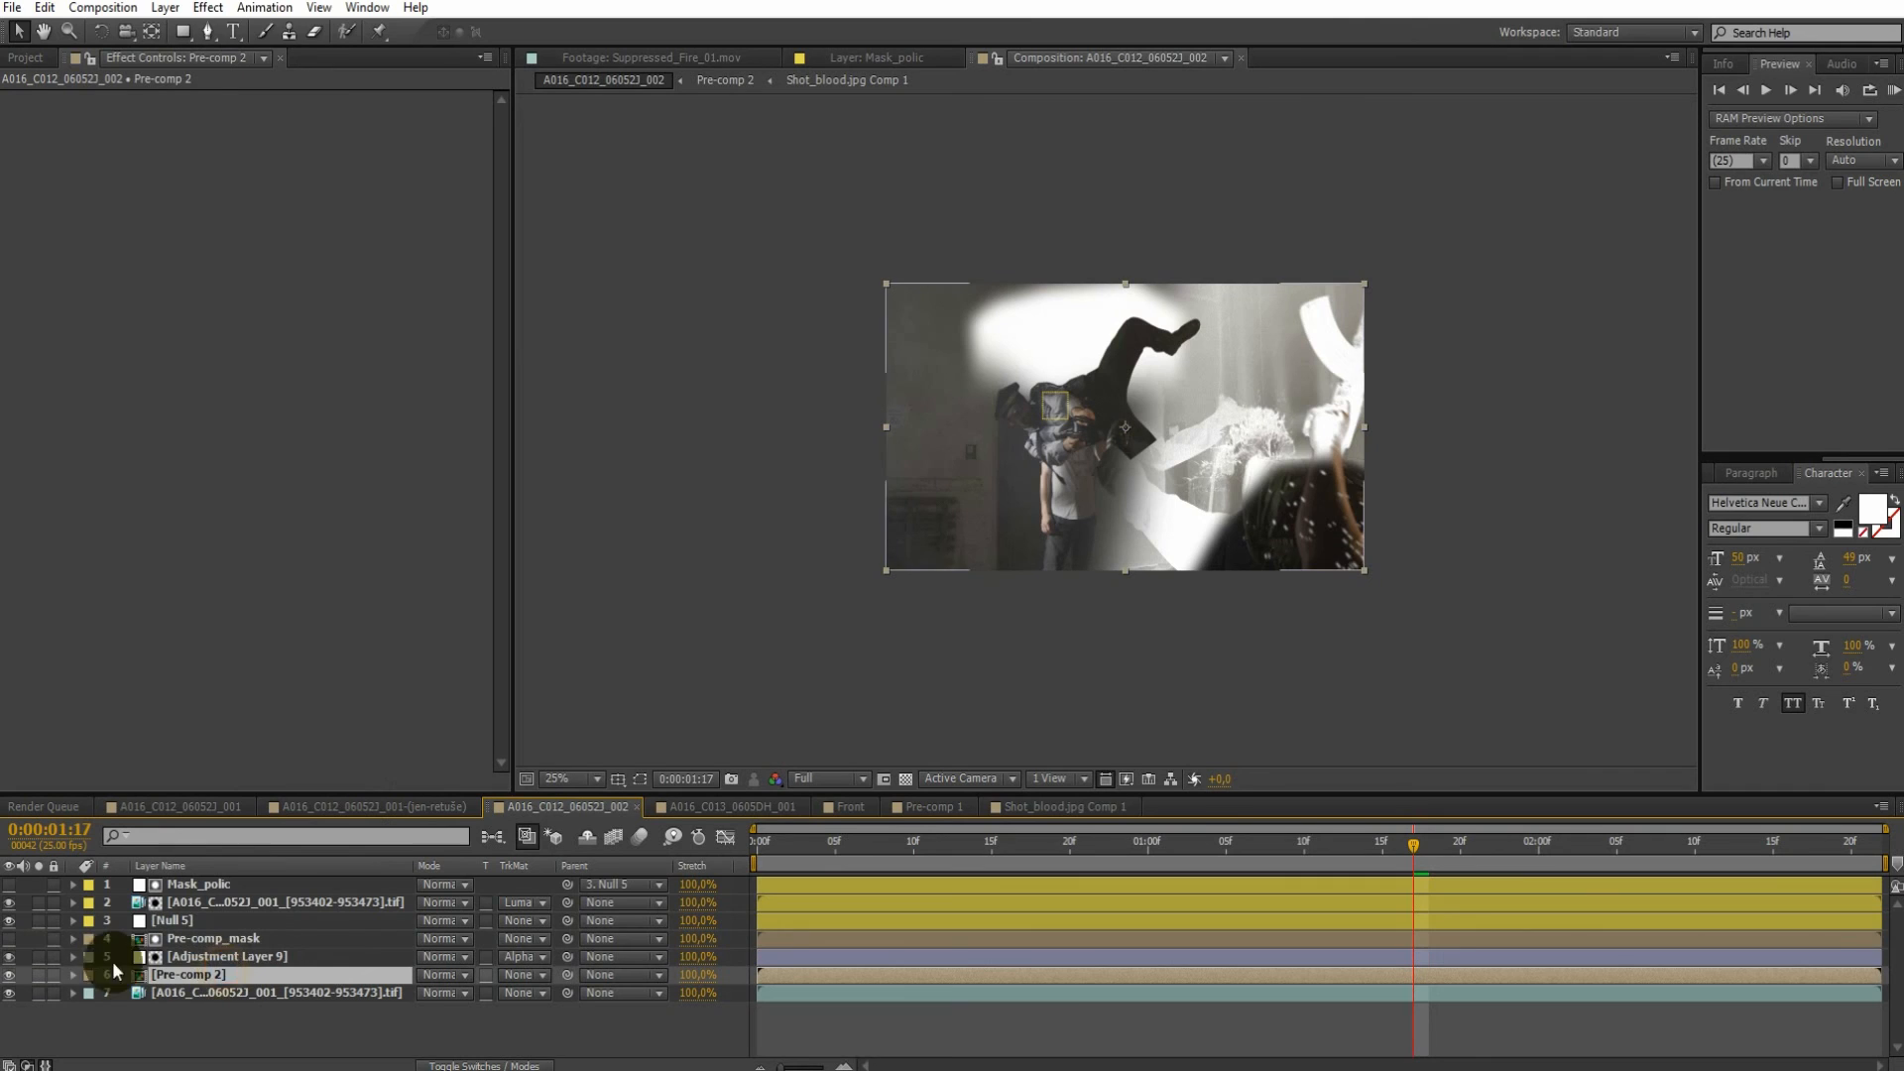
click(198, 957)
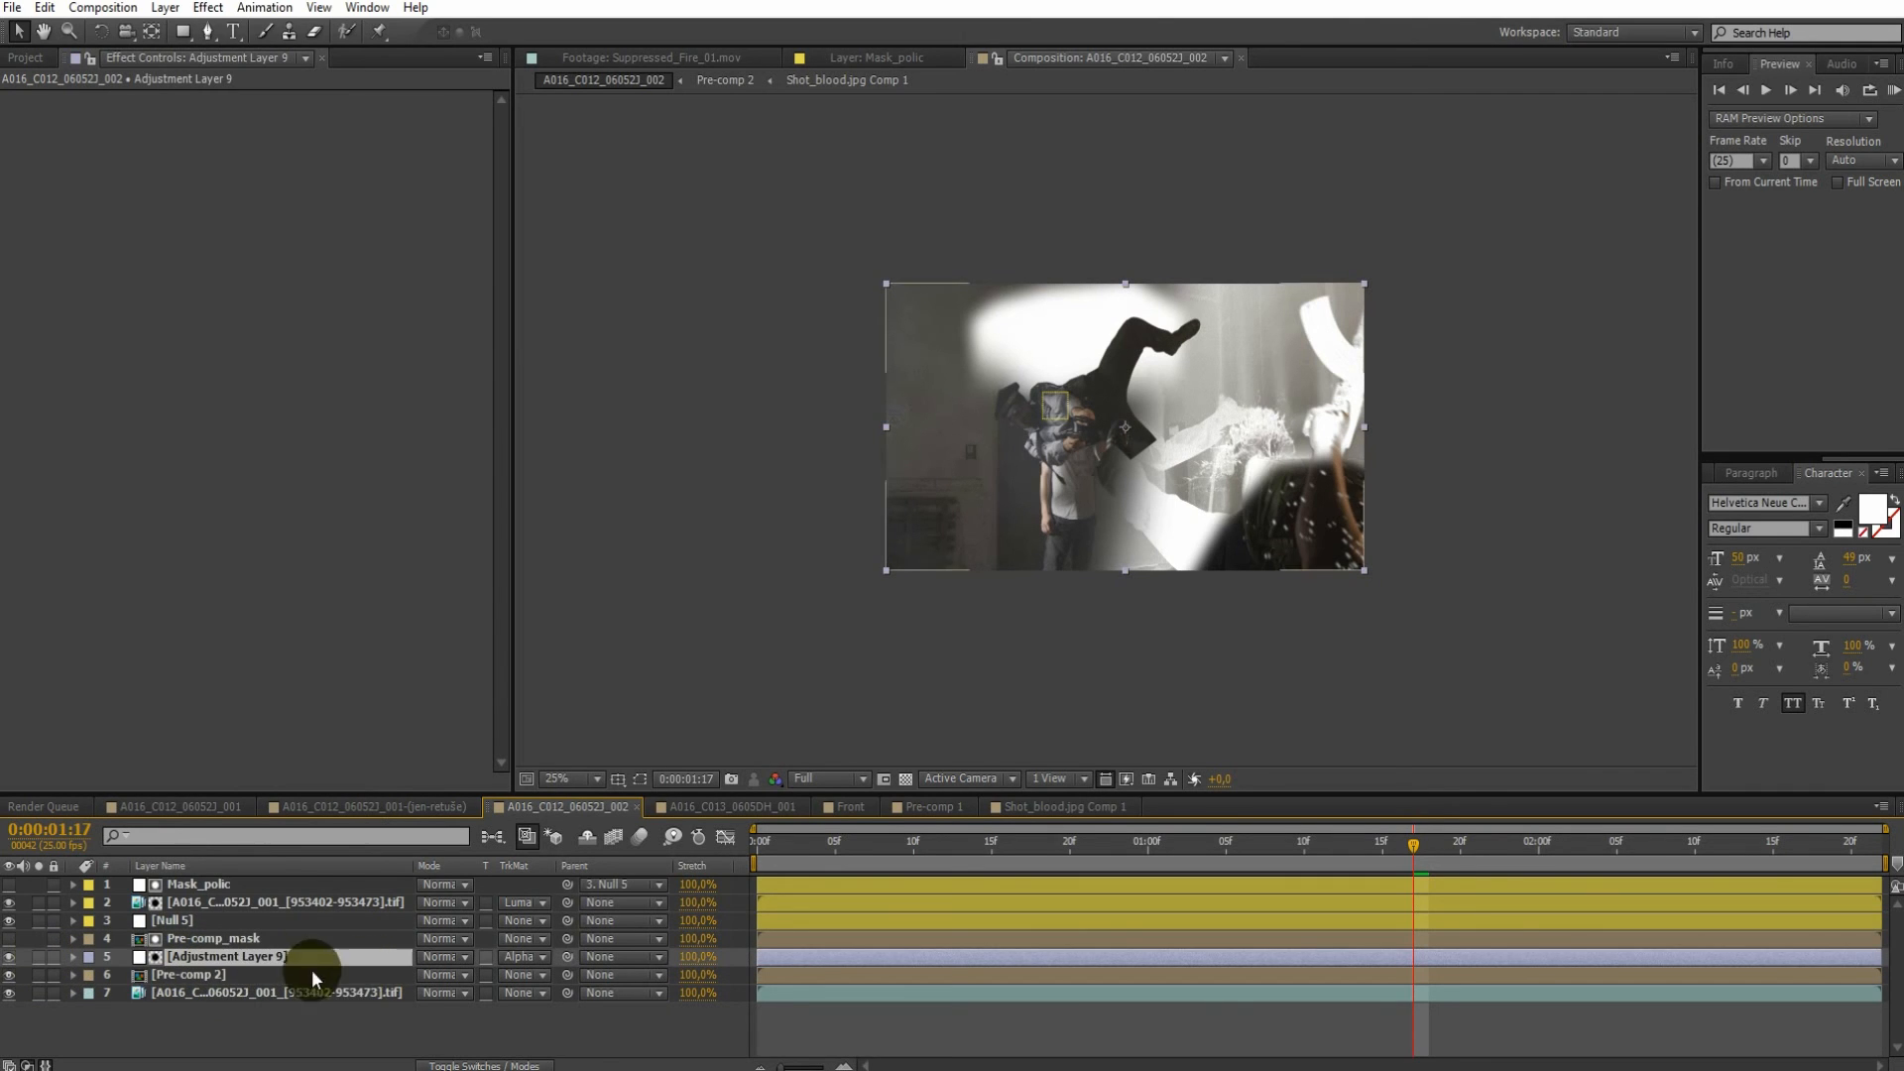
Open Pre-comp 2, check its blood and back.tif layers, and cut the Blood layer out of it
double_click(193, 974)
scroll(268, 952, down, 1)
click(240, 1010)
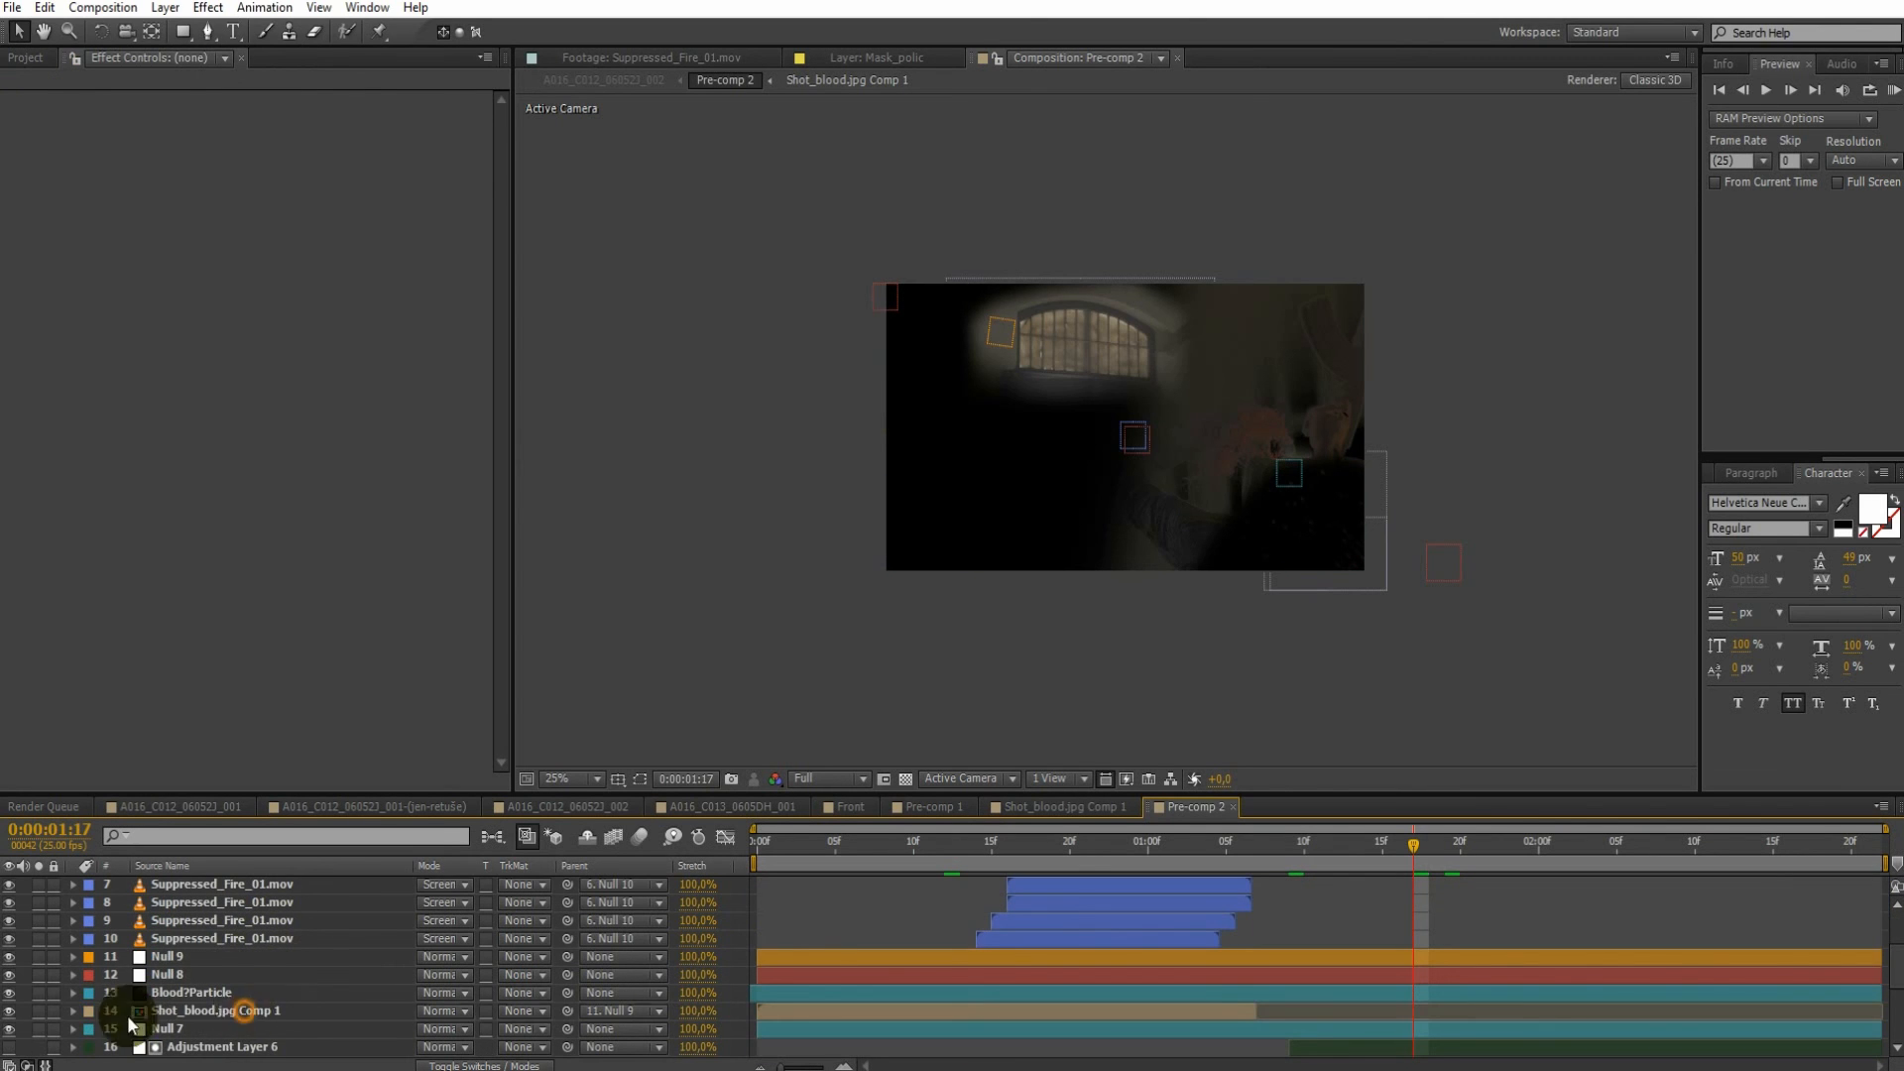
click(39, 1010)
click(40, 1012)
scroll(153, 1008, down, 3)
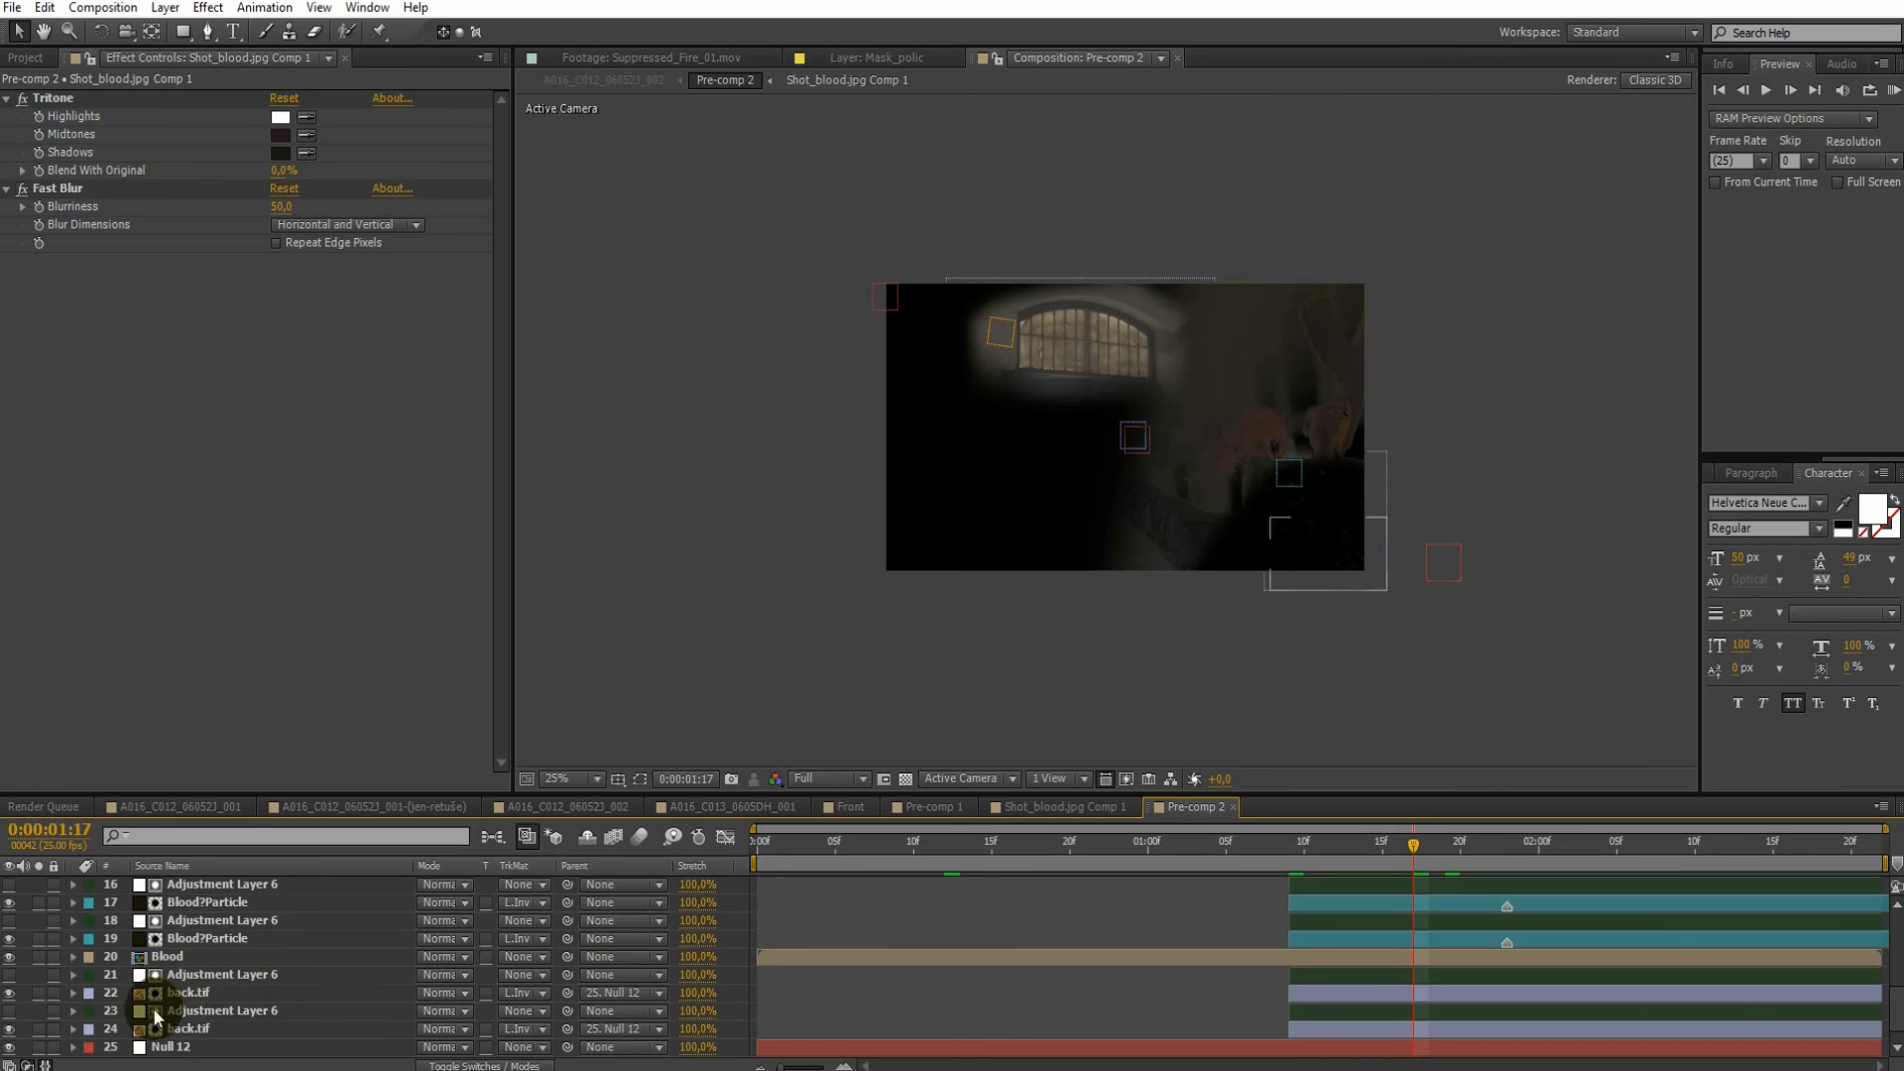
click(83, 992)
click(40, 992)
click(40, 992)
click(199, 997)
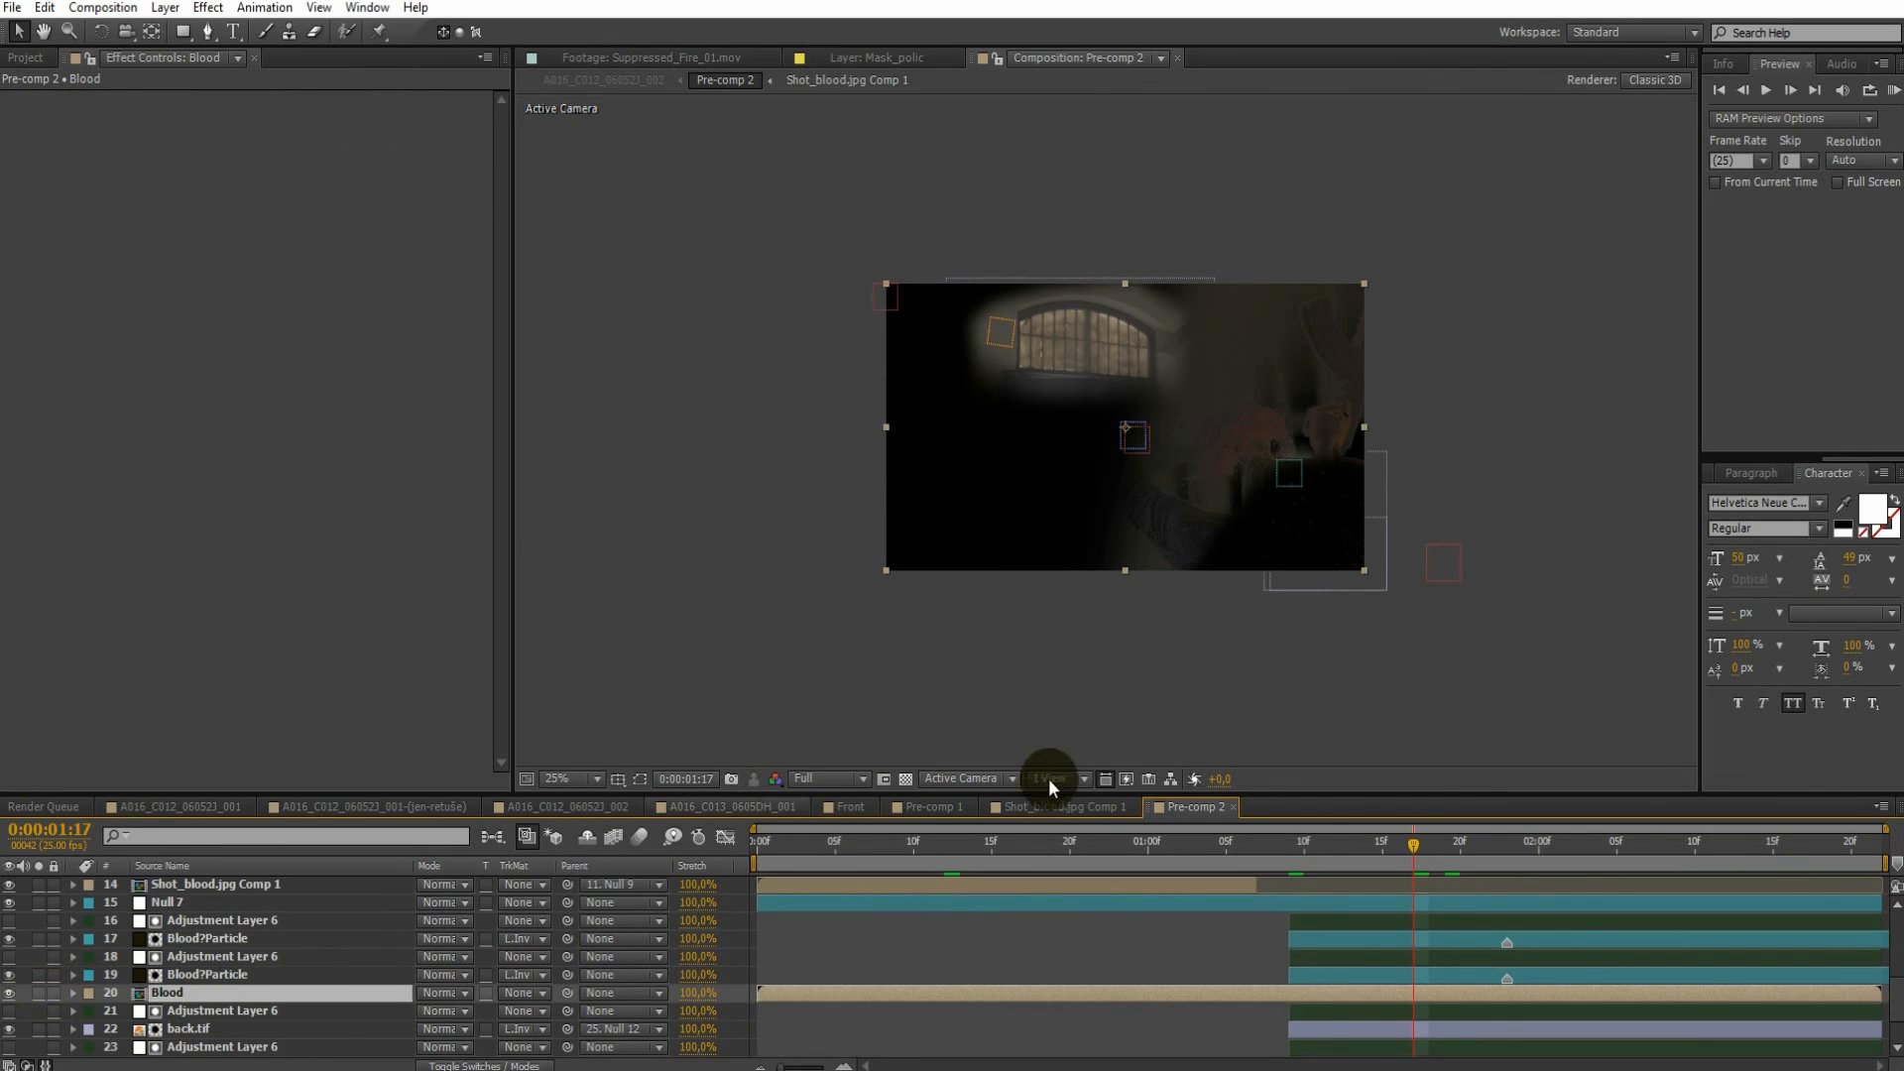
Paste the Blood layer above Mask_polic in the A016_C012_06052J_002 composition and check it in isolation
click(601, 80)
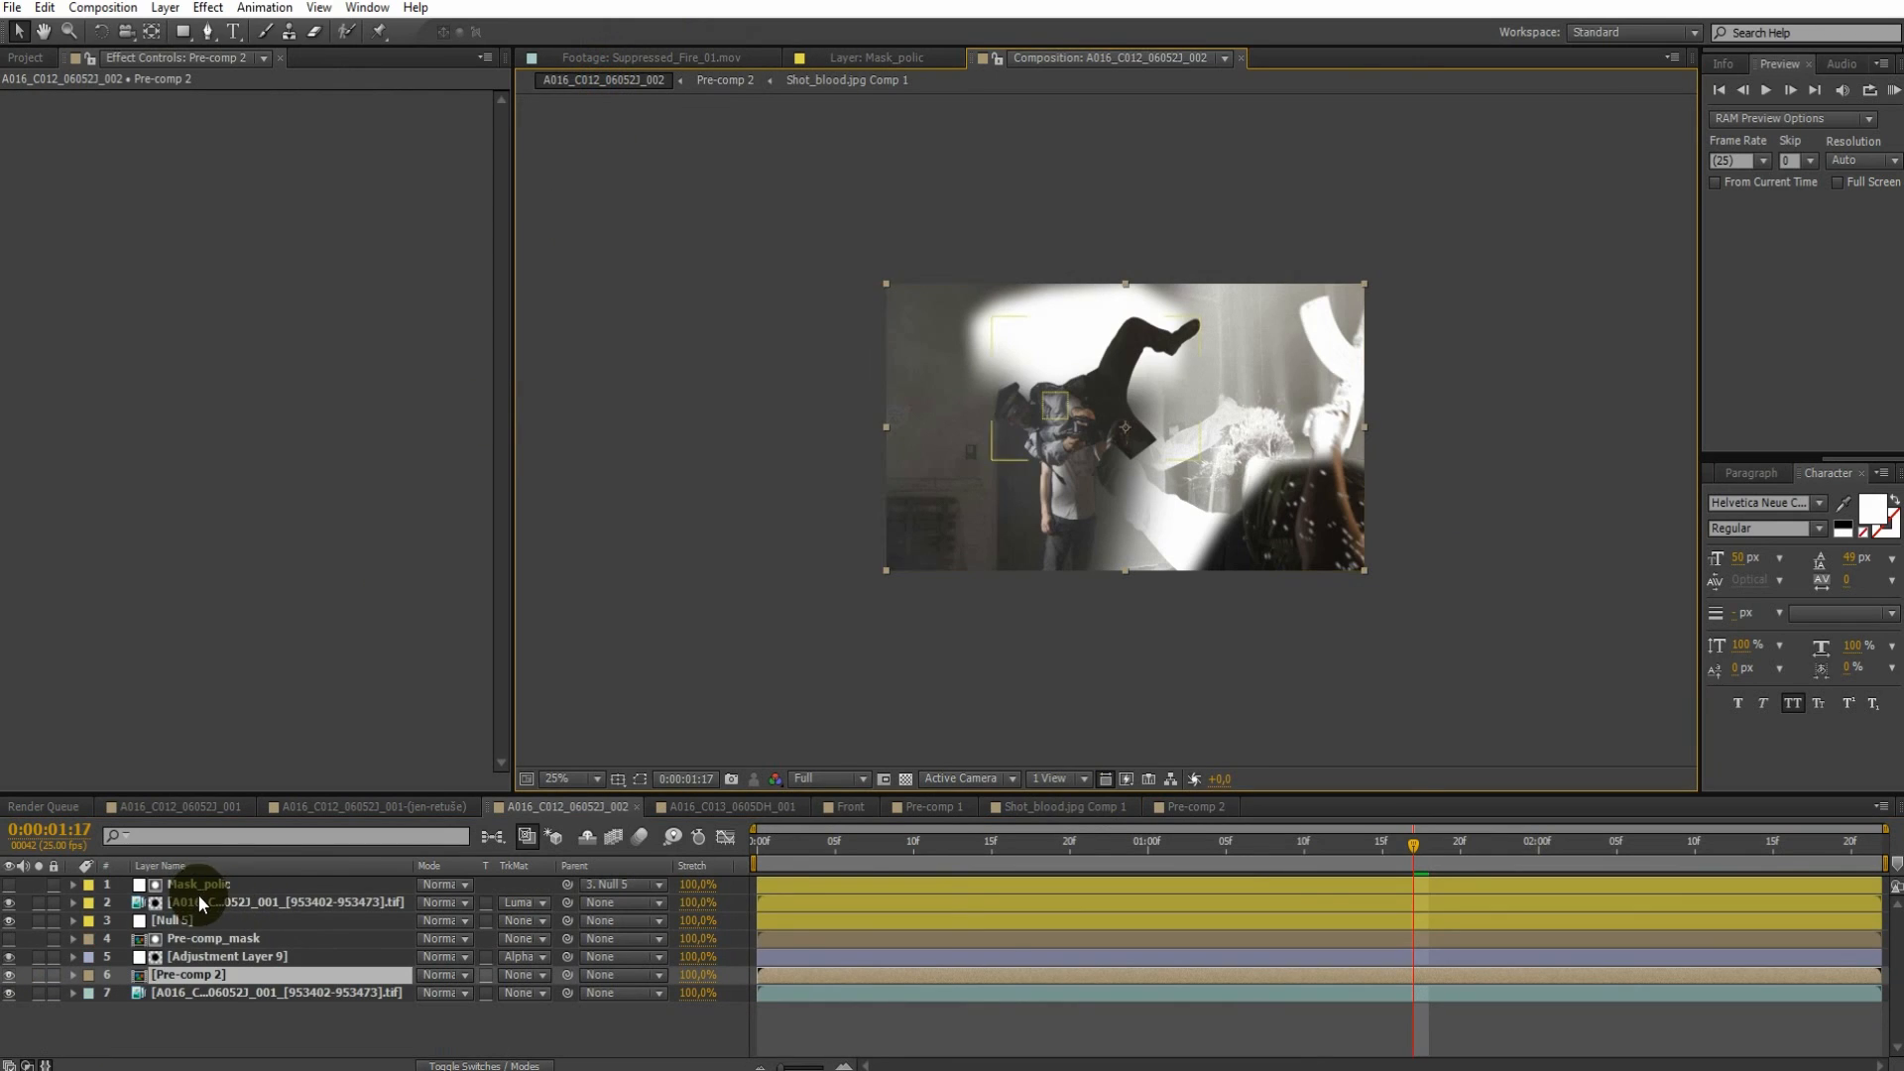
click(200, 887)
key(ctrl+v)
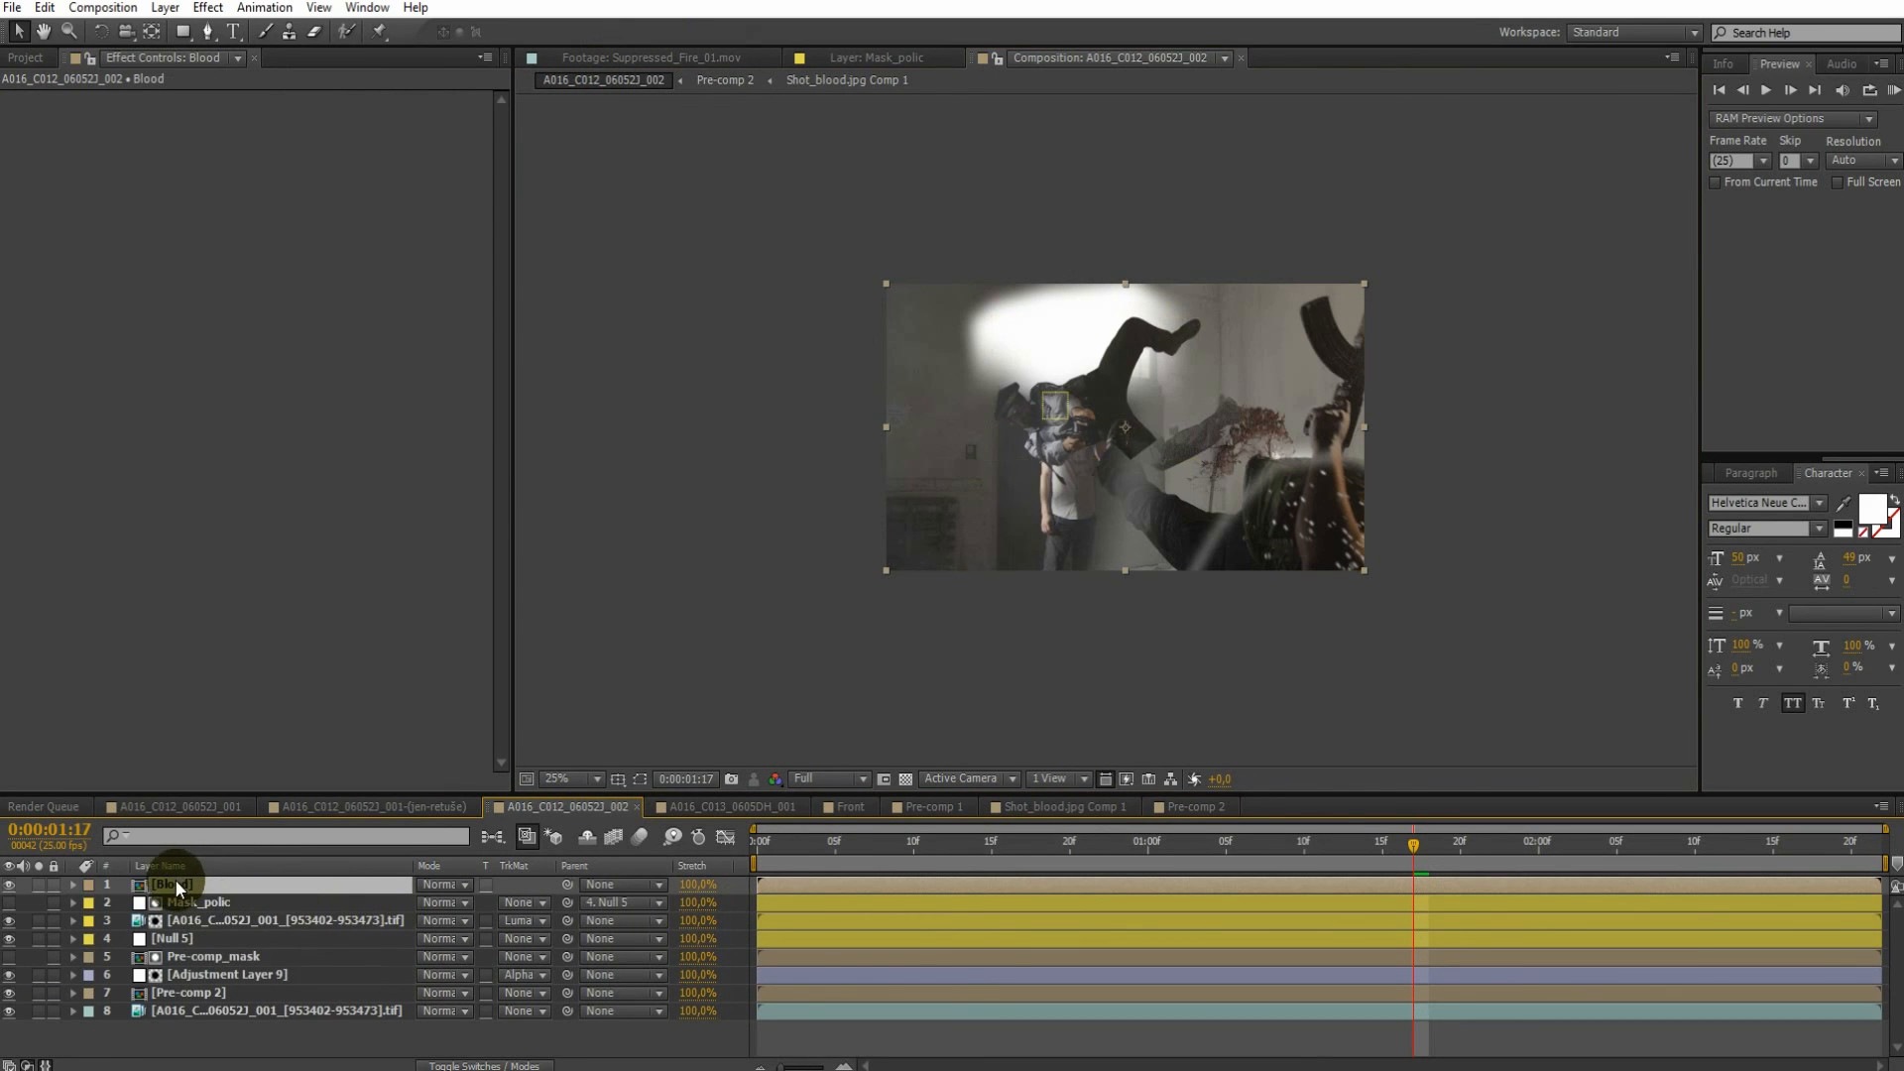
click(38, 884)
click(38, 884)
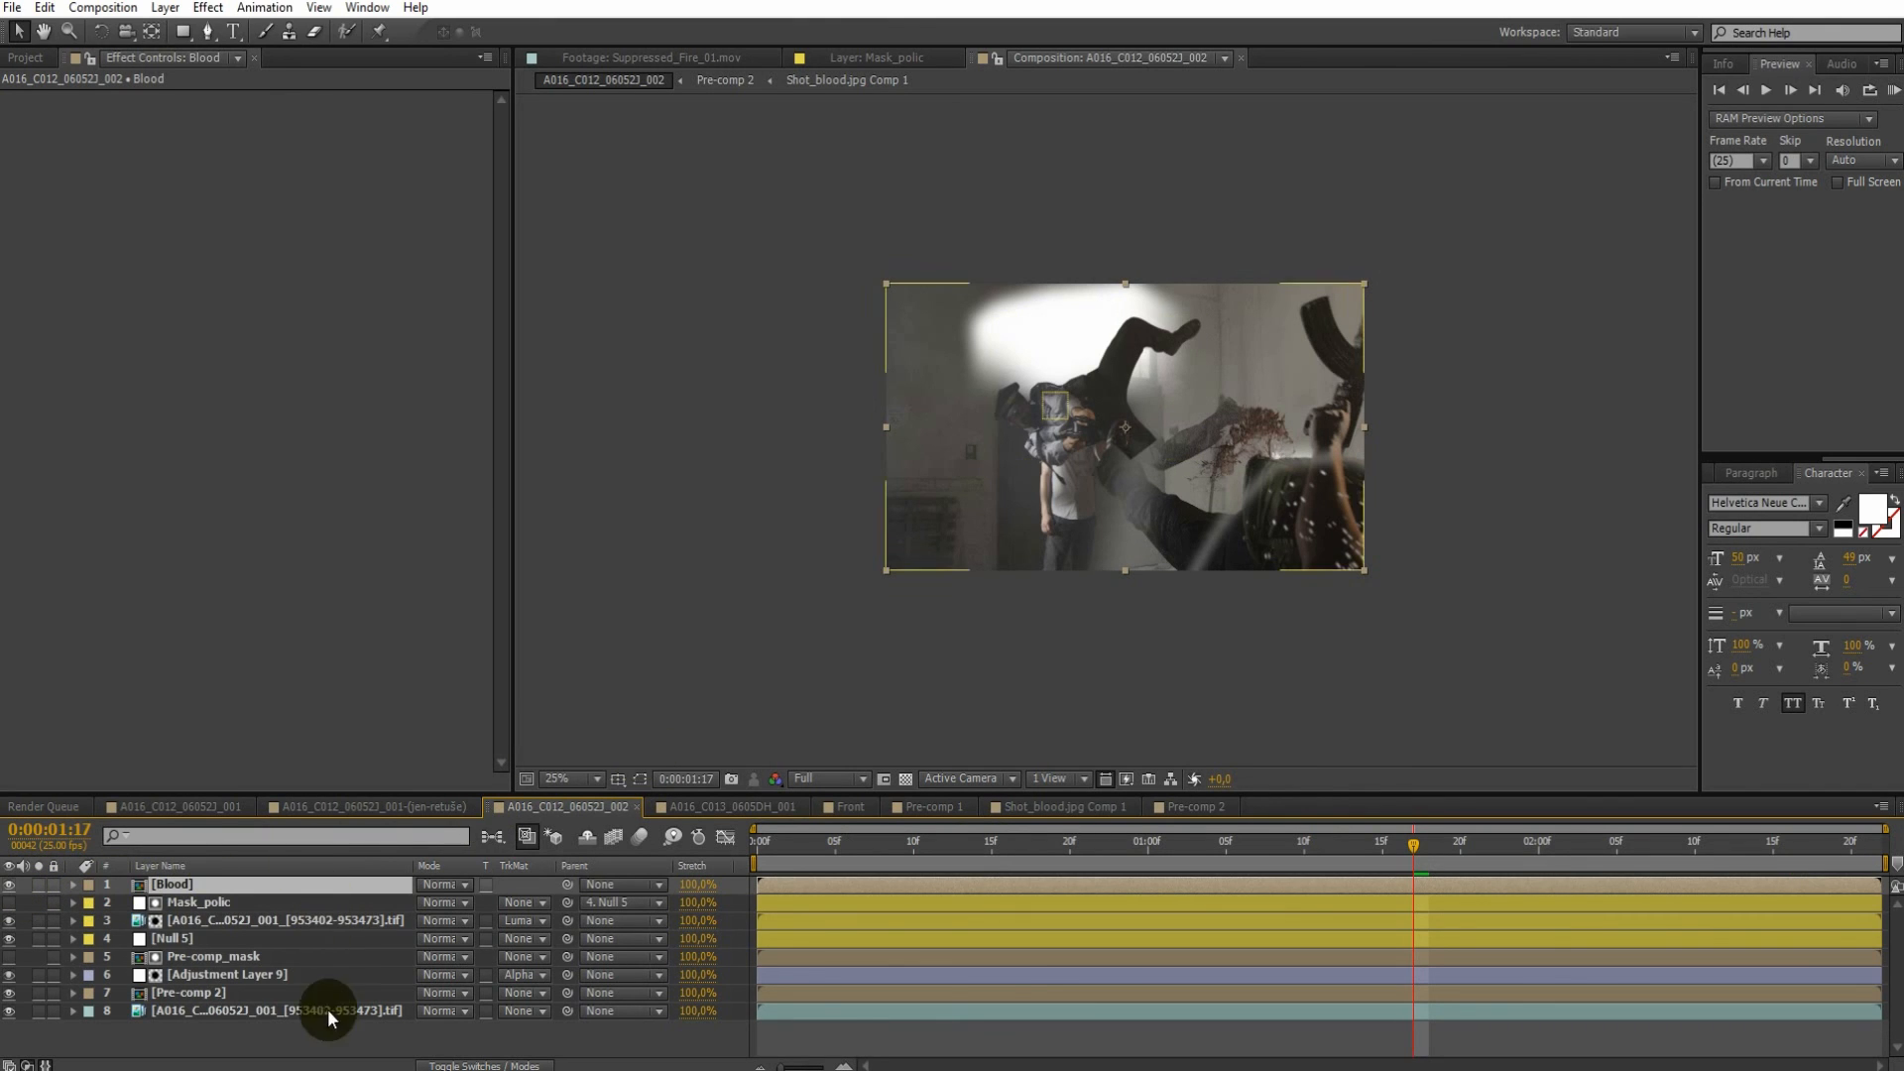
click(38, 884)
click(37, 884)
click(38, 884)
click(37, 885)
Re-enable the adjustment layer switch on Adjustment Layer 9
click(298, 976)
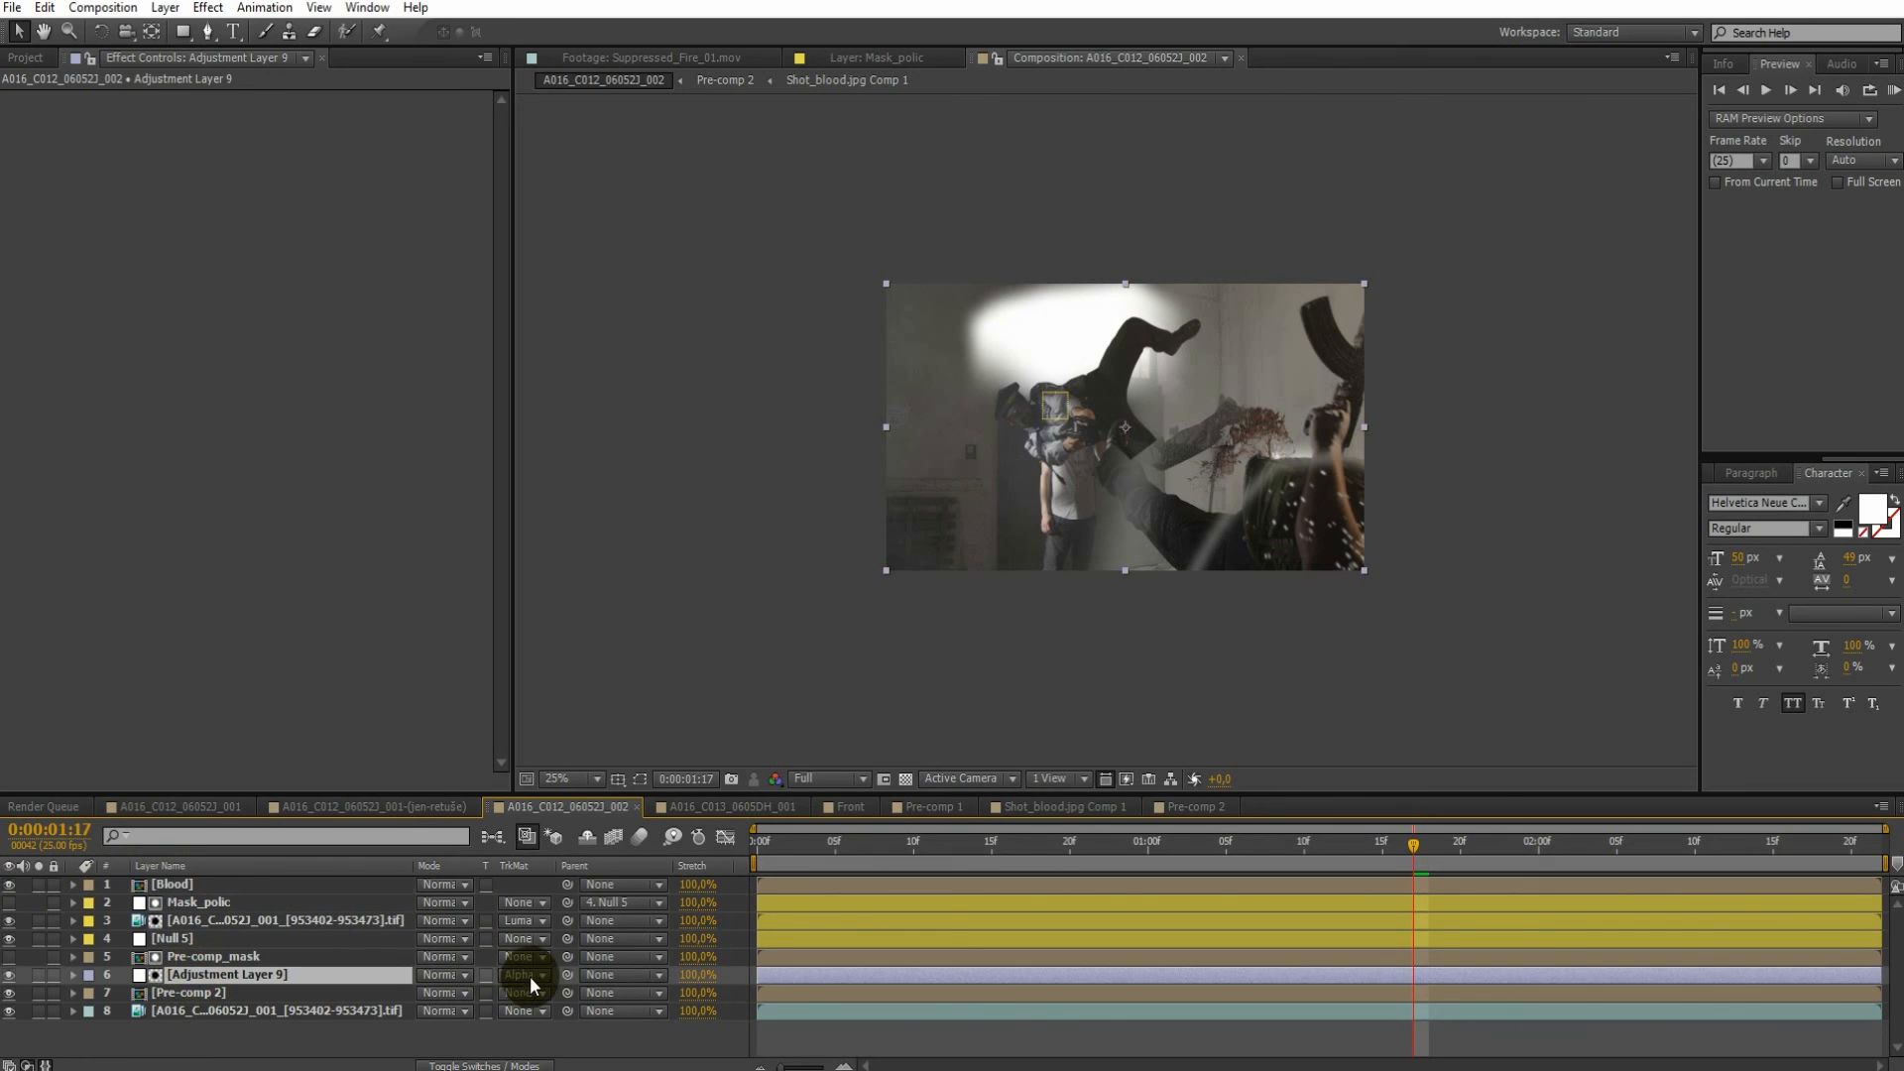
click(484, 1065)
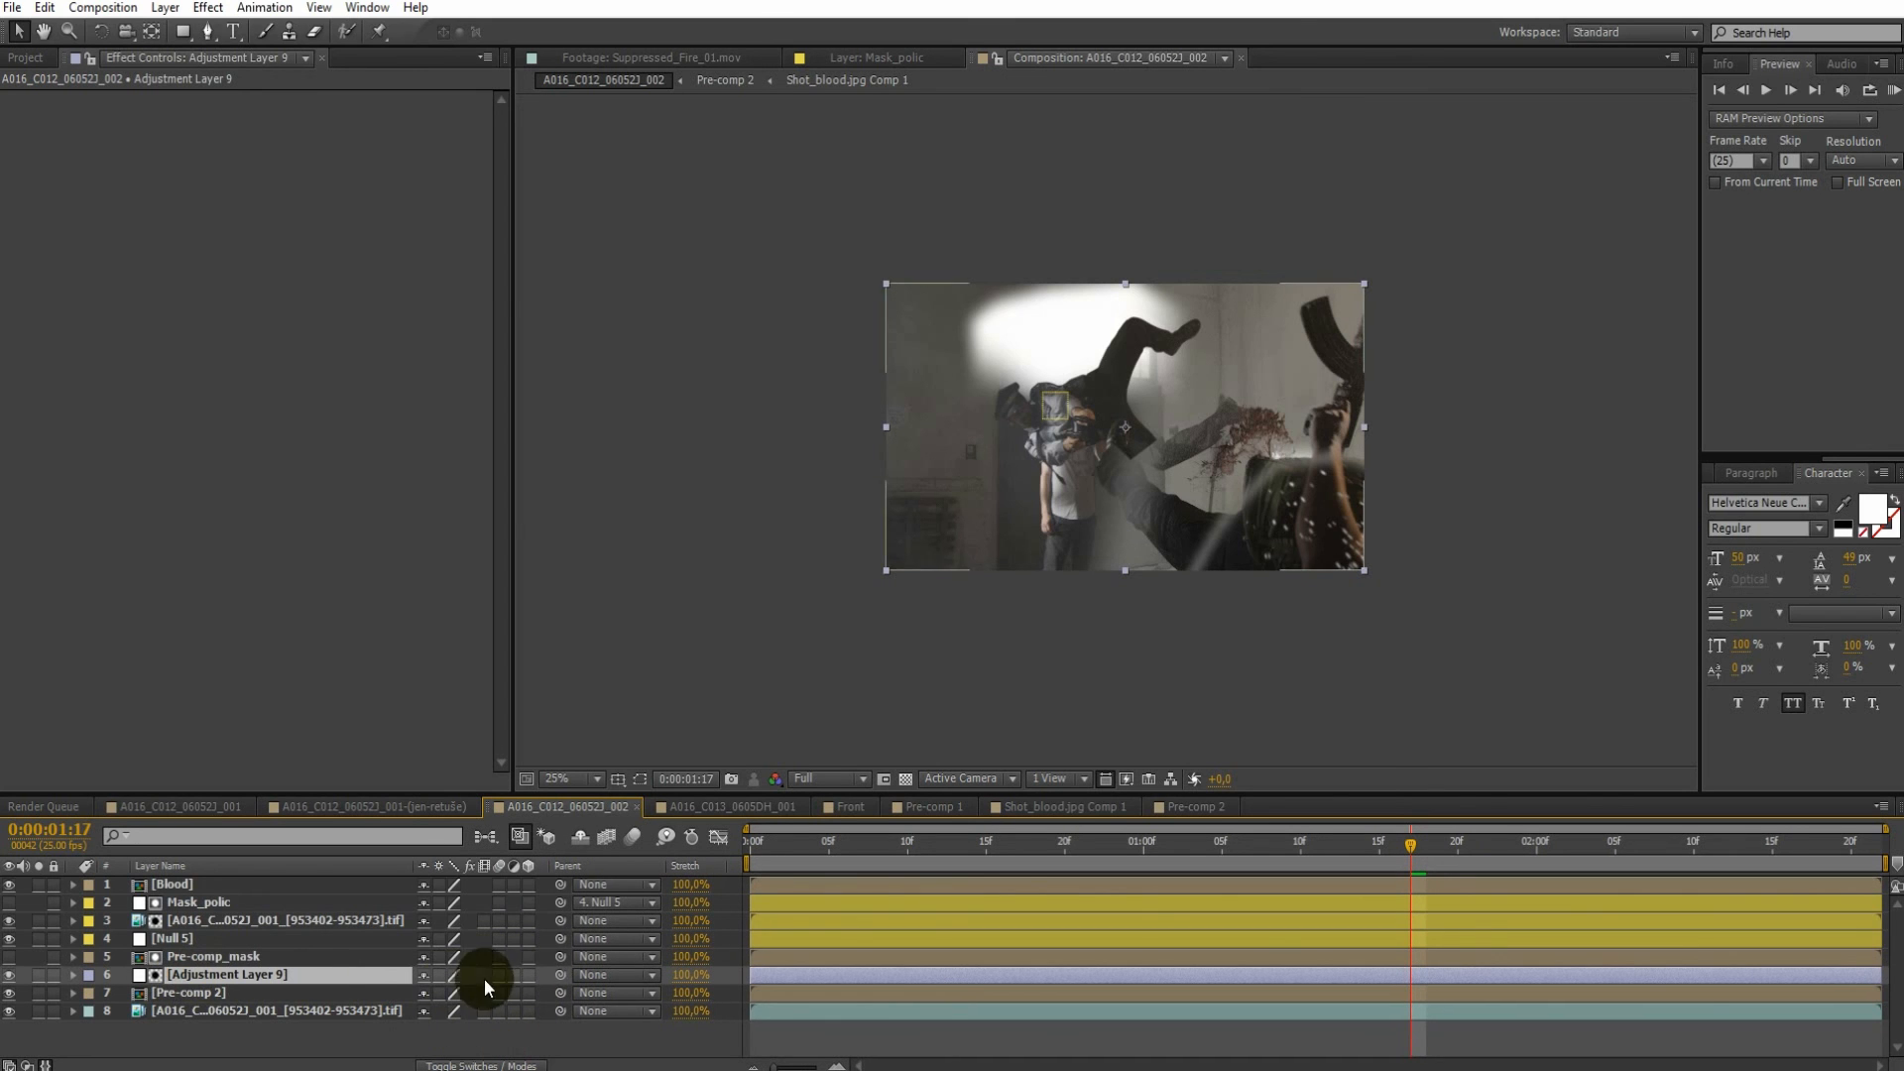
click(514, 976)
scroll(1028, 502, up, 2)
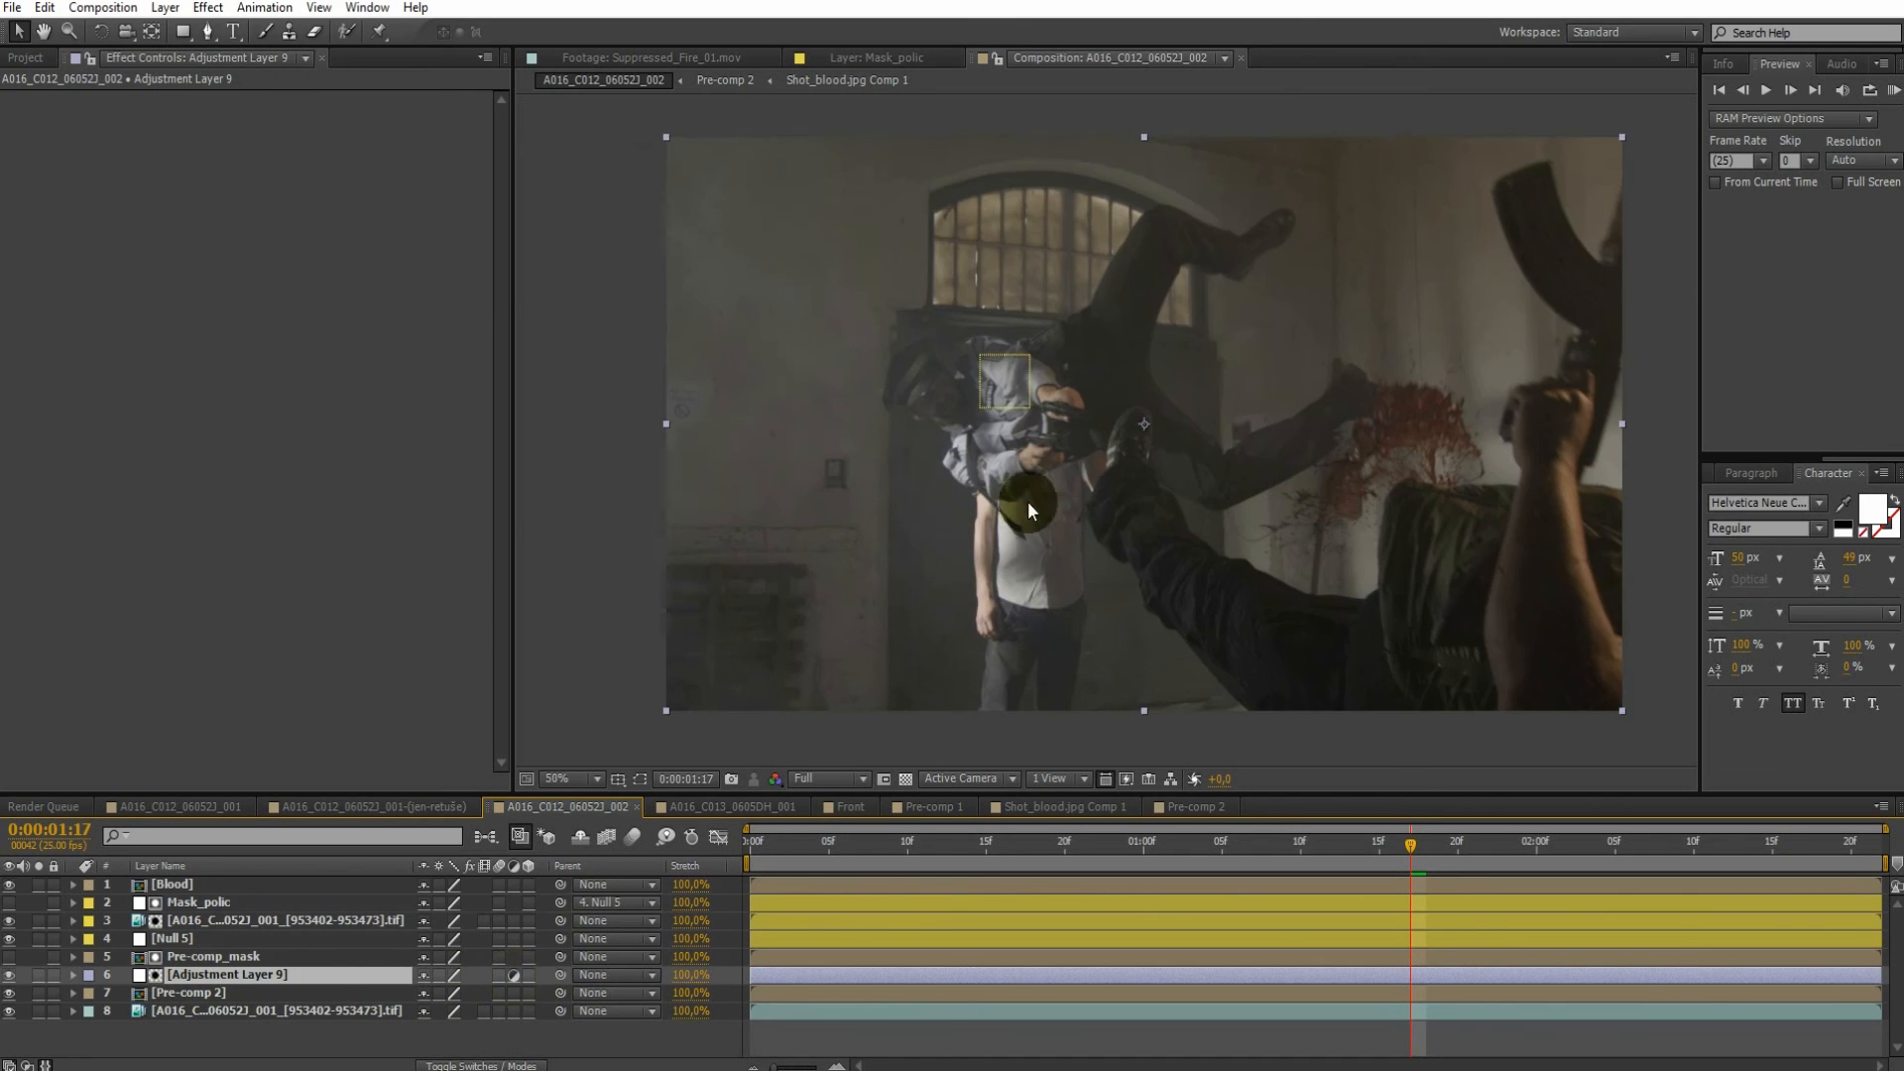
Solo the background tif, then the Blood and tif patch layers, and examine the isolated patches before showing all layers again
click(39, 1011)
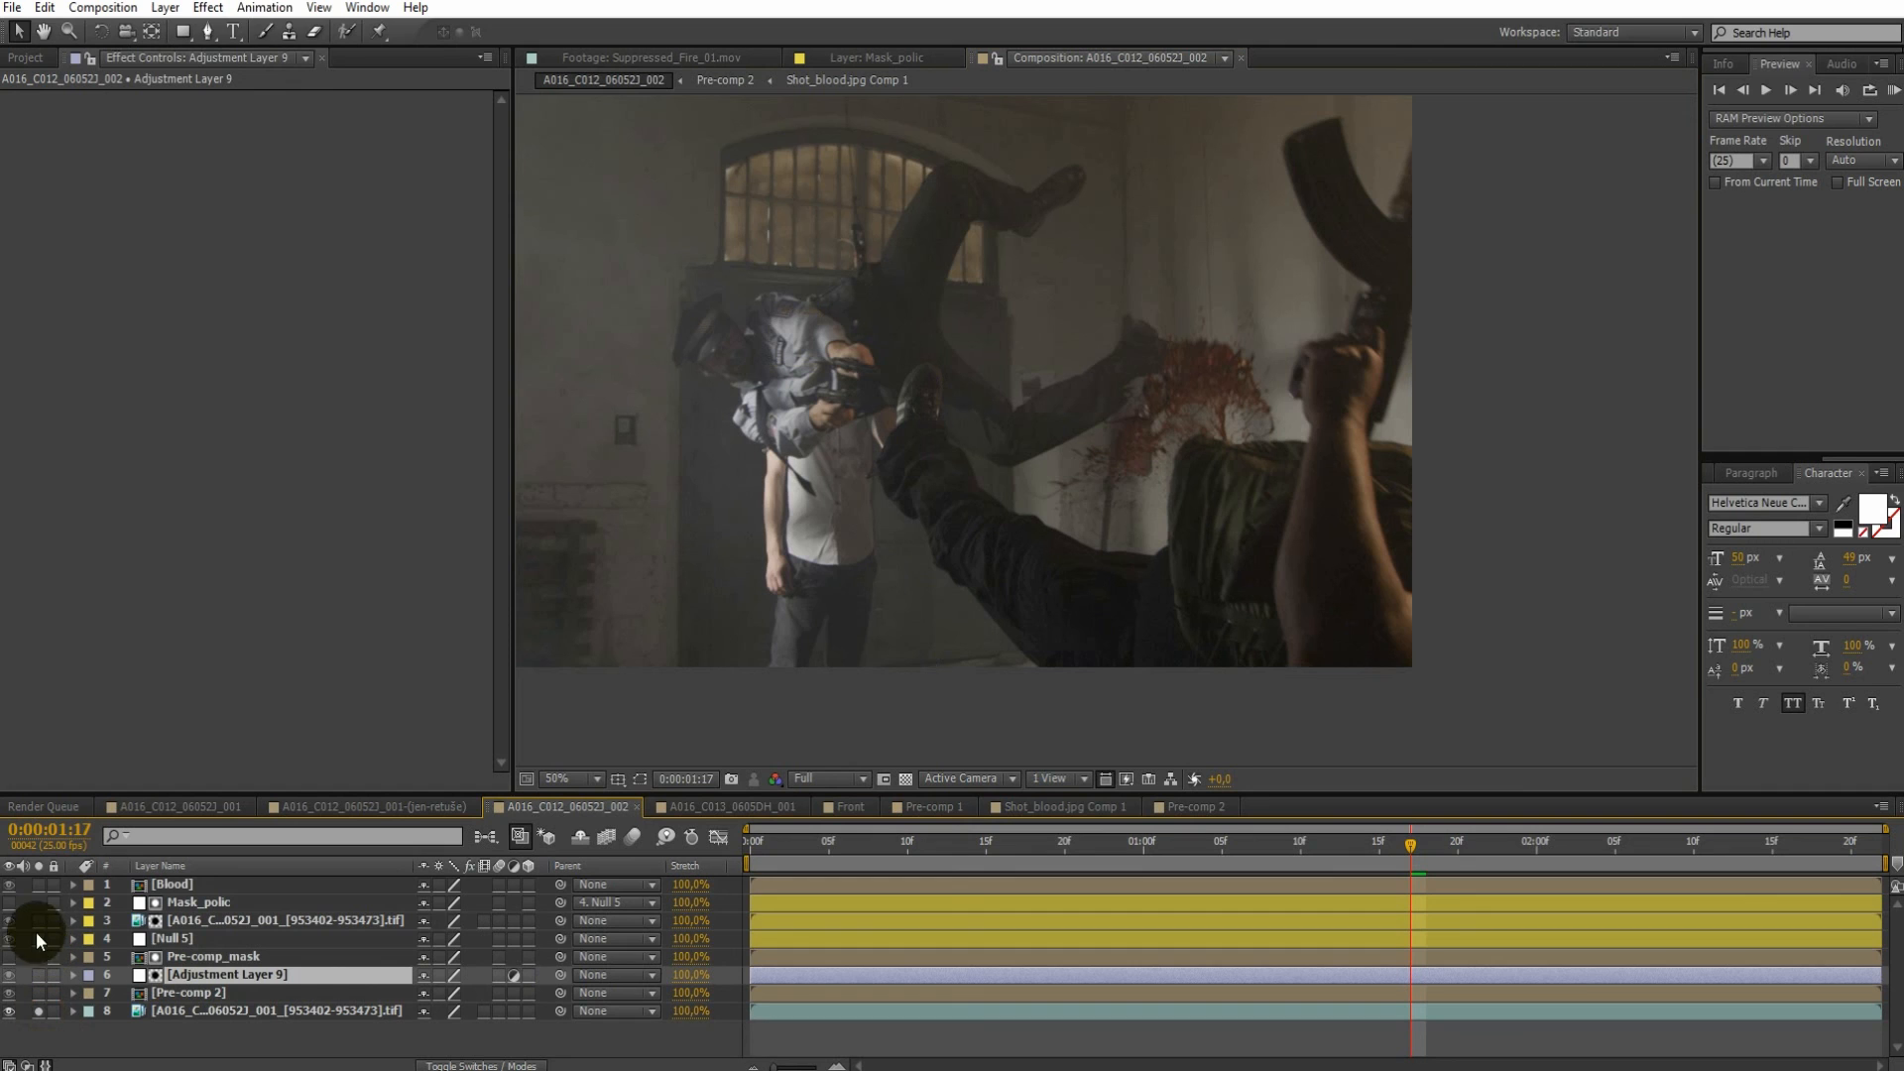
click(40, 1011)
scroll(1139, 360, down, 2)
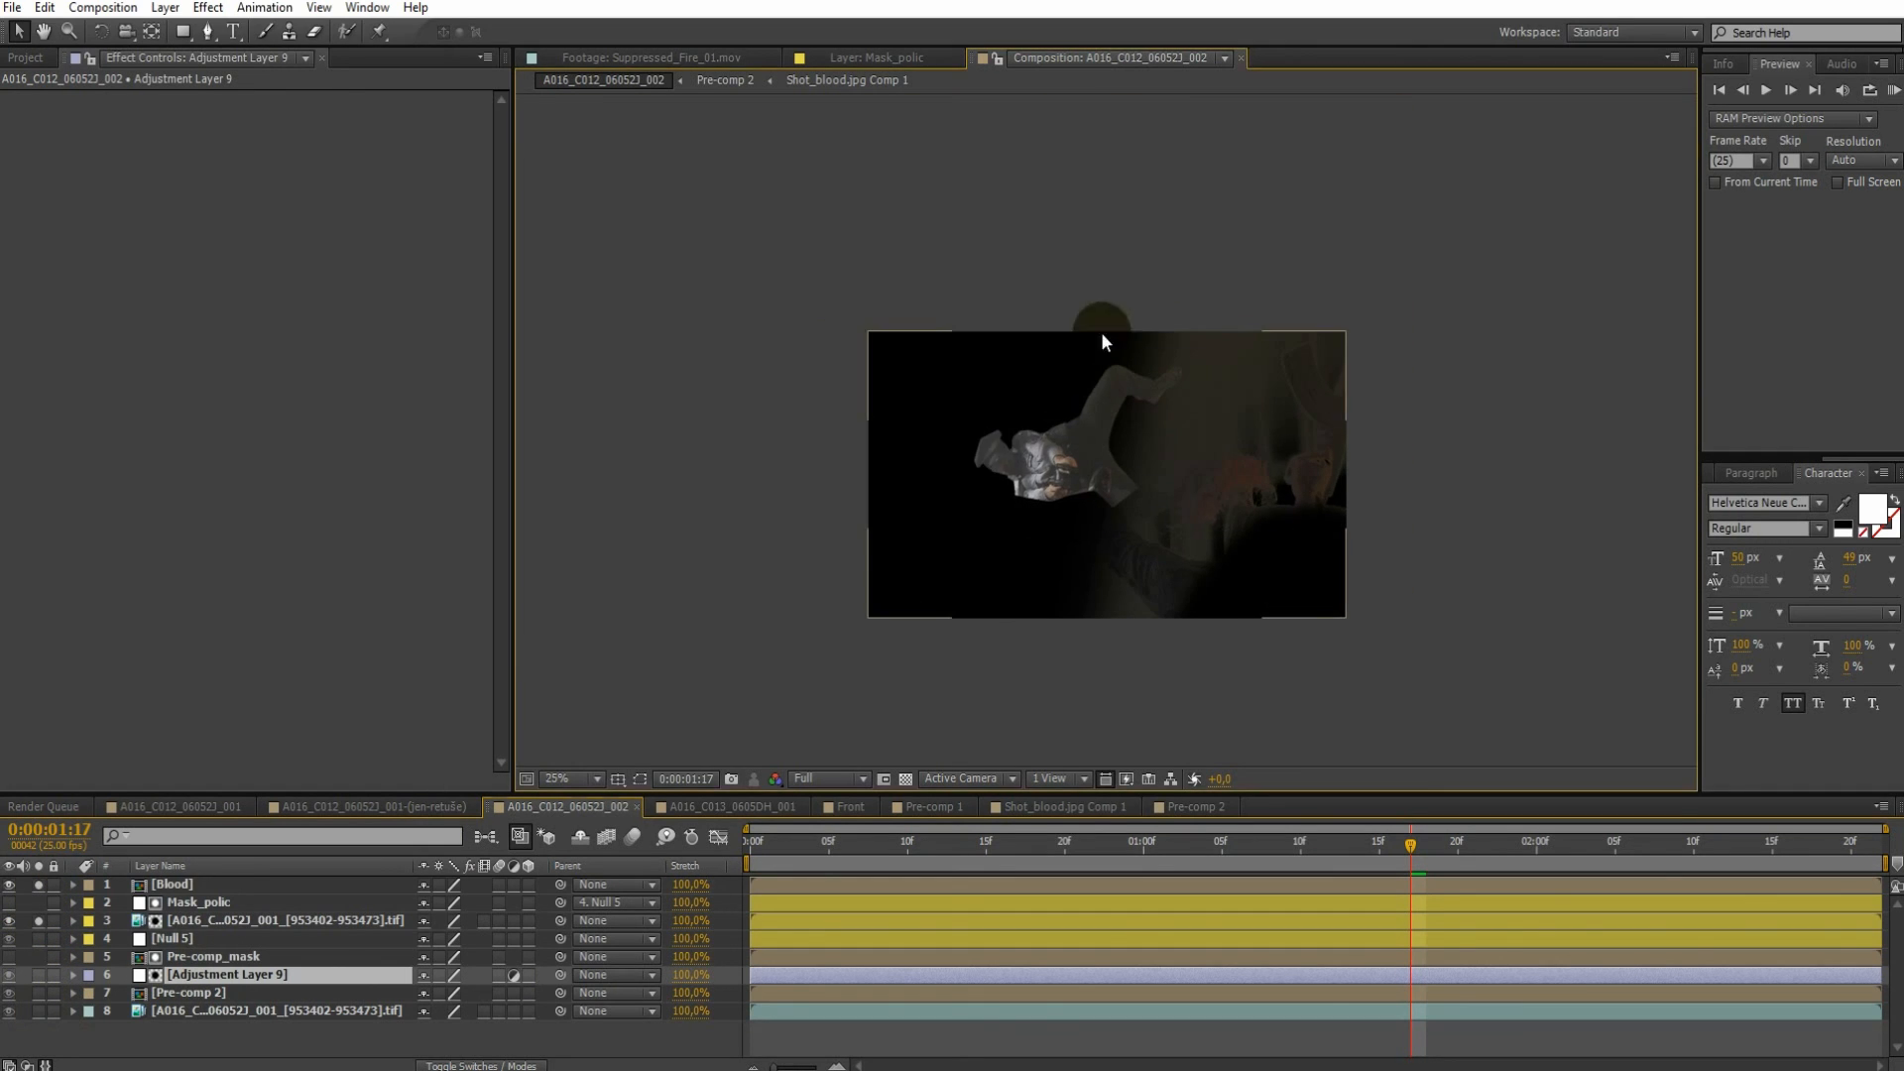
scroll(1103, 444, up, 2)
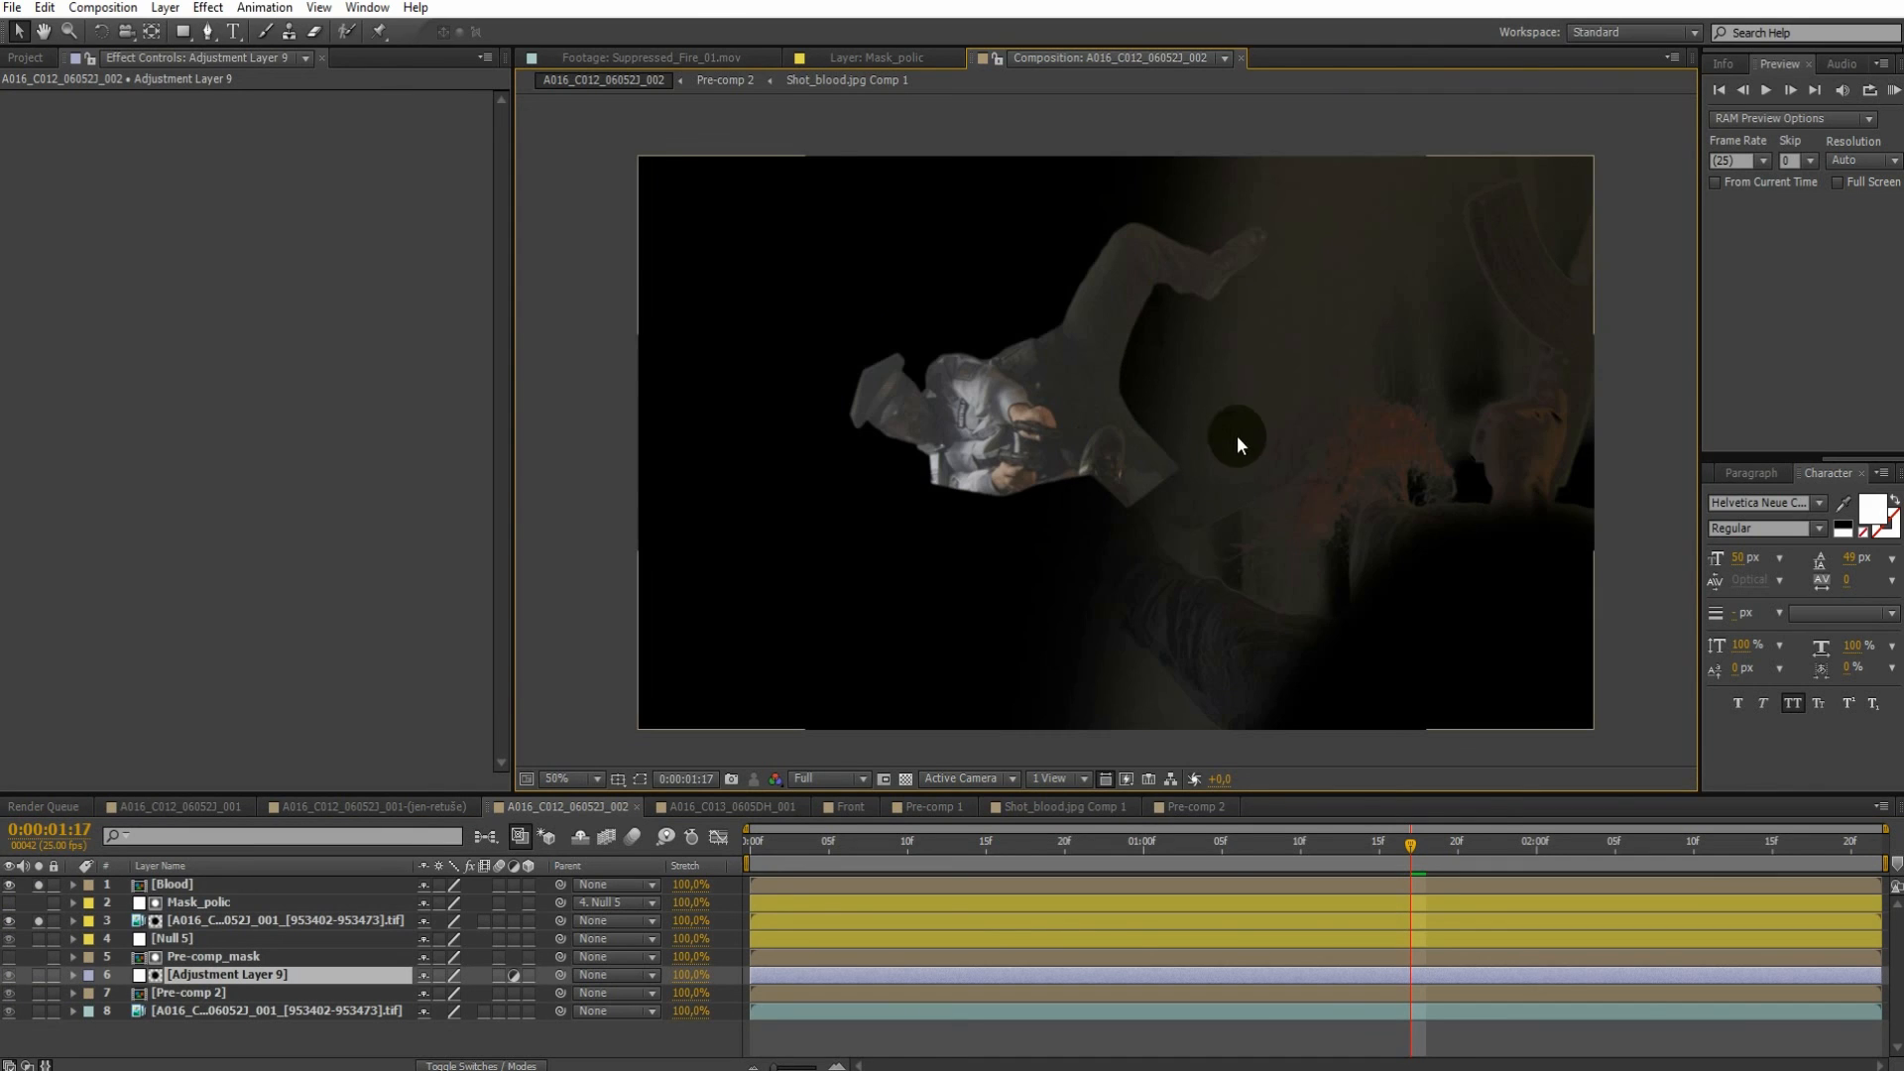
scroll(1236, 437, up, 2)
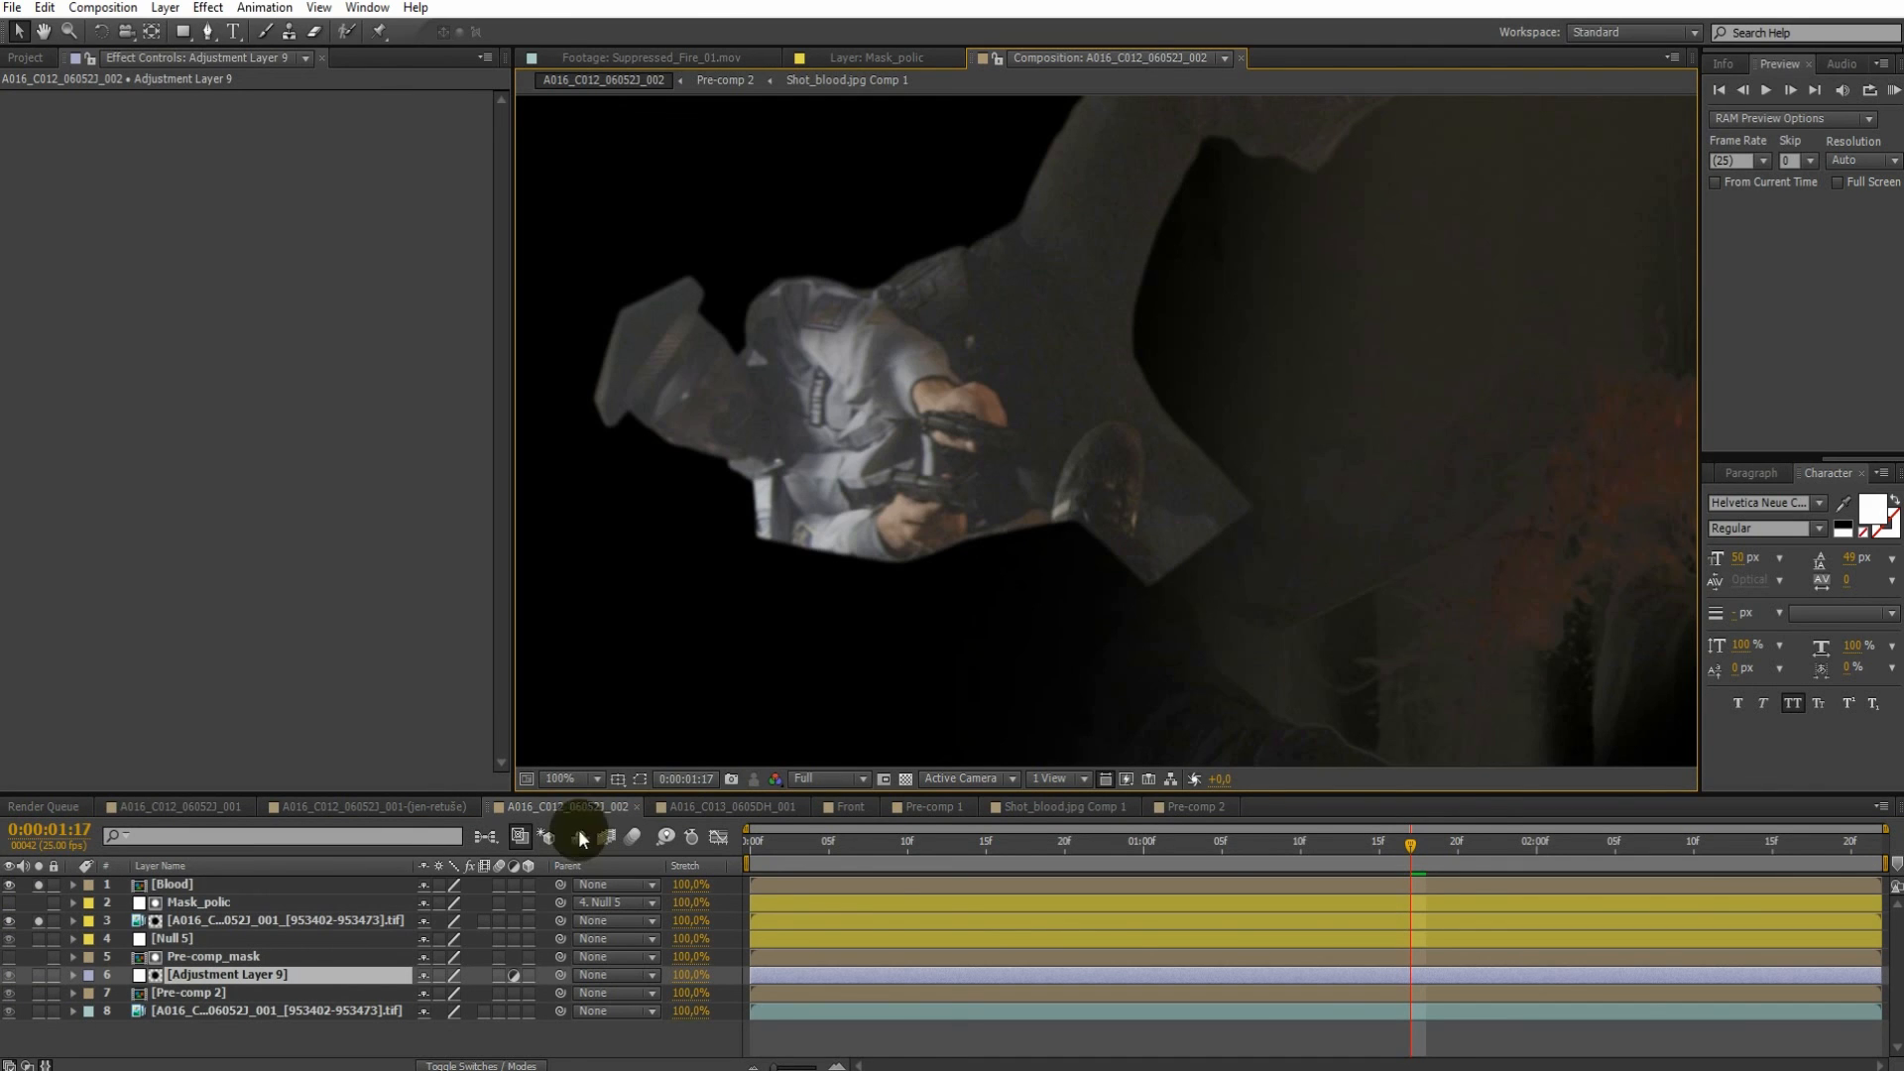
click(38, 920)
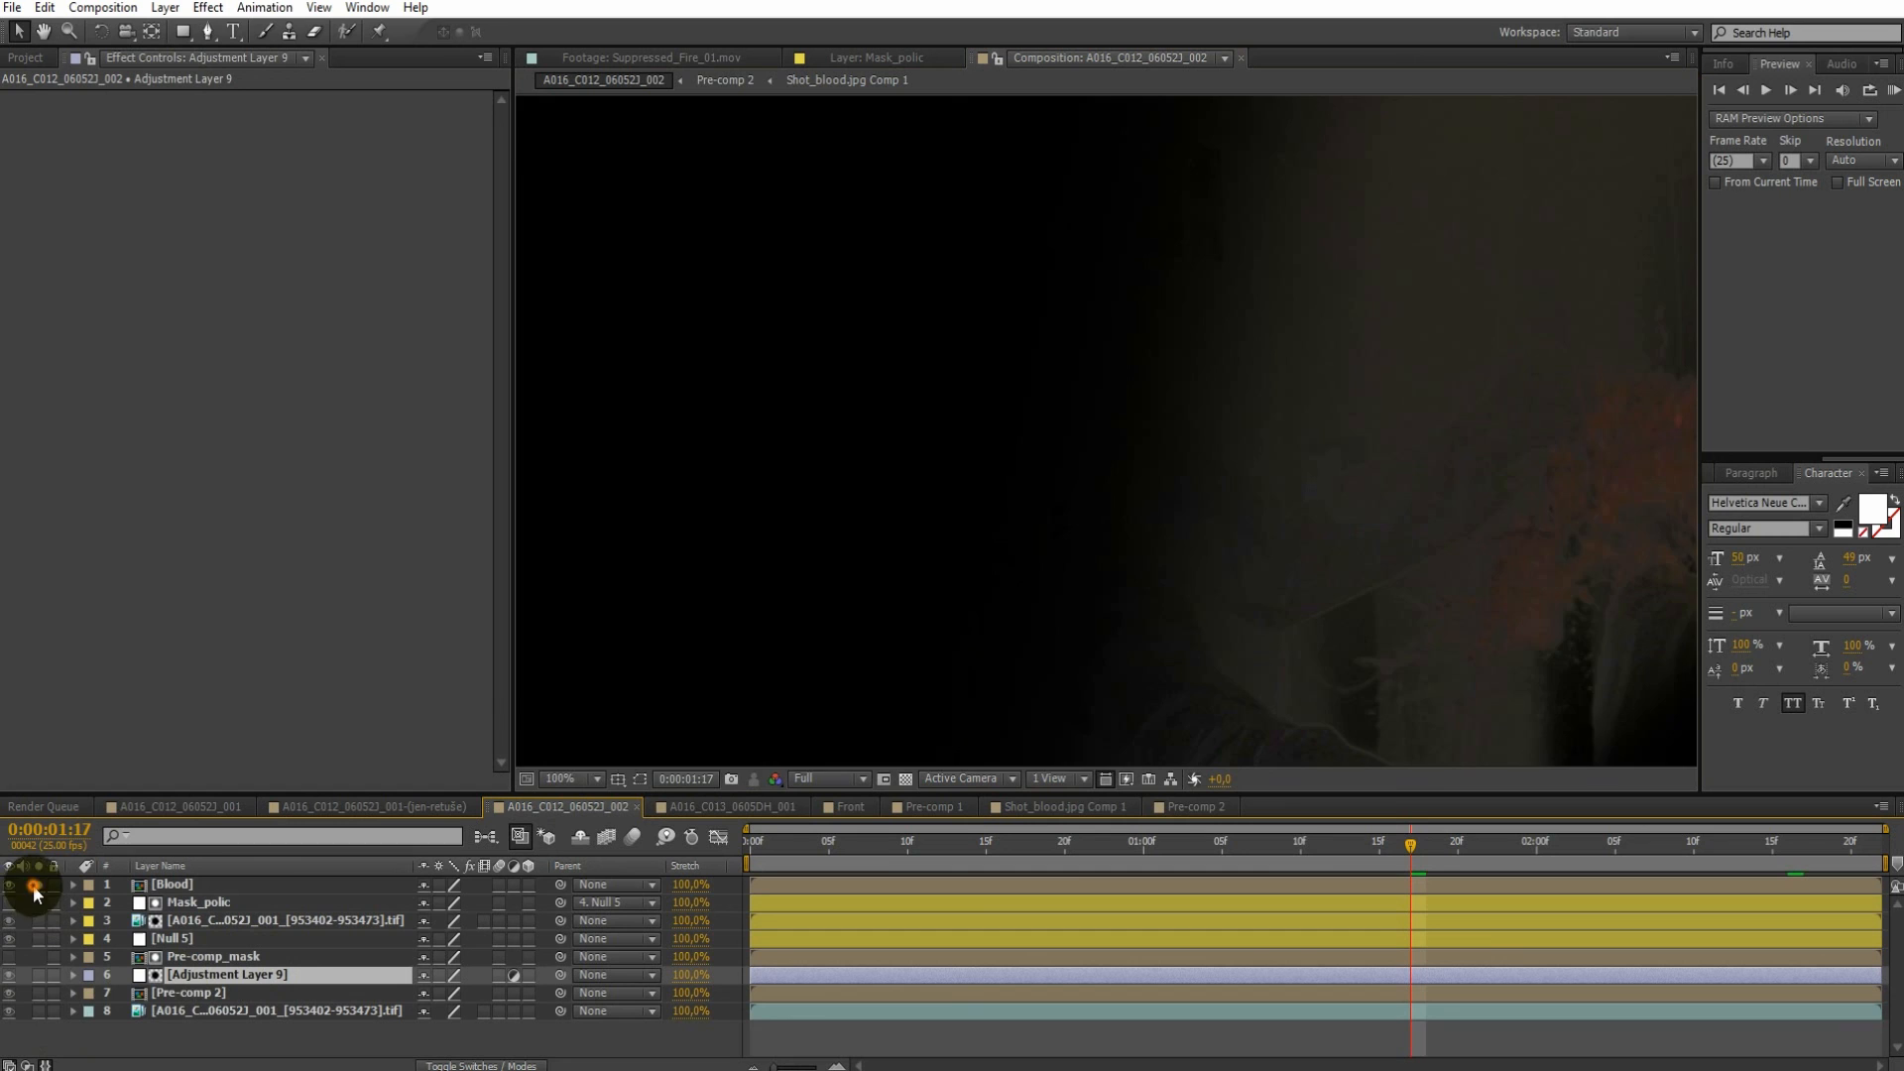
click(36, 884)
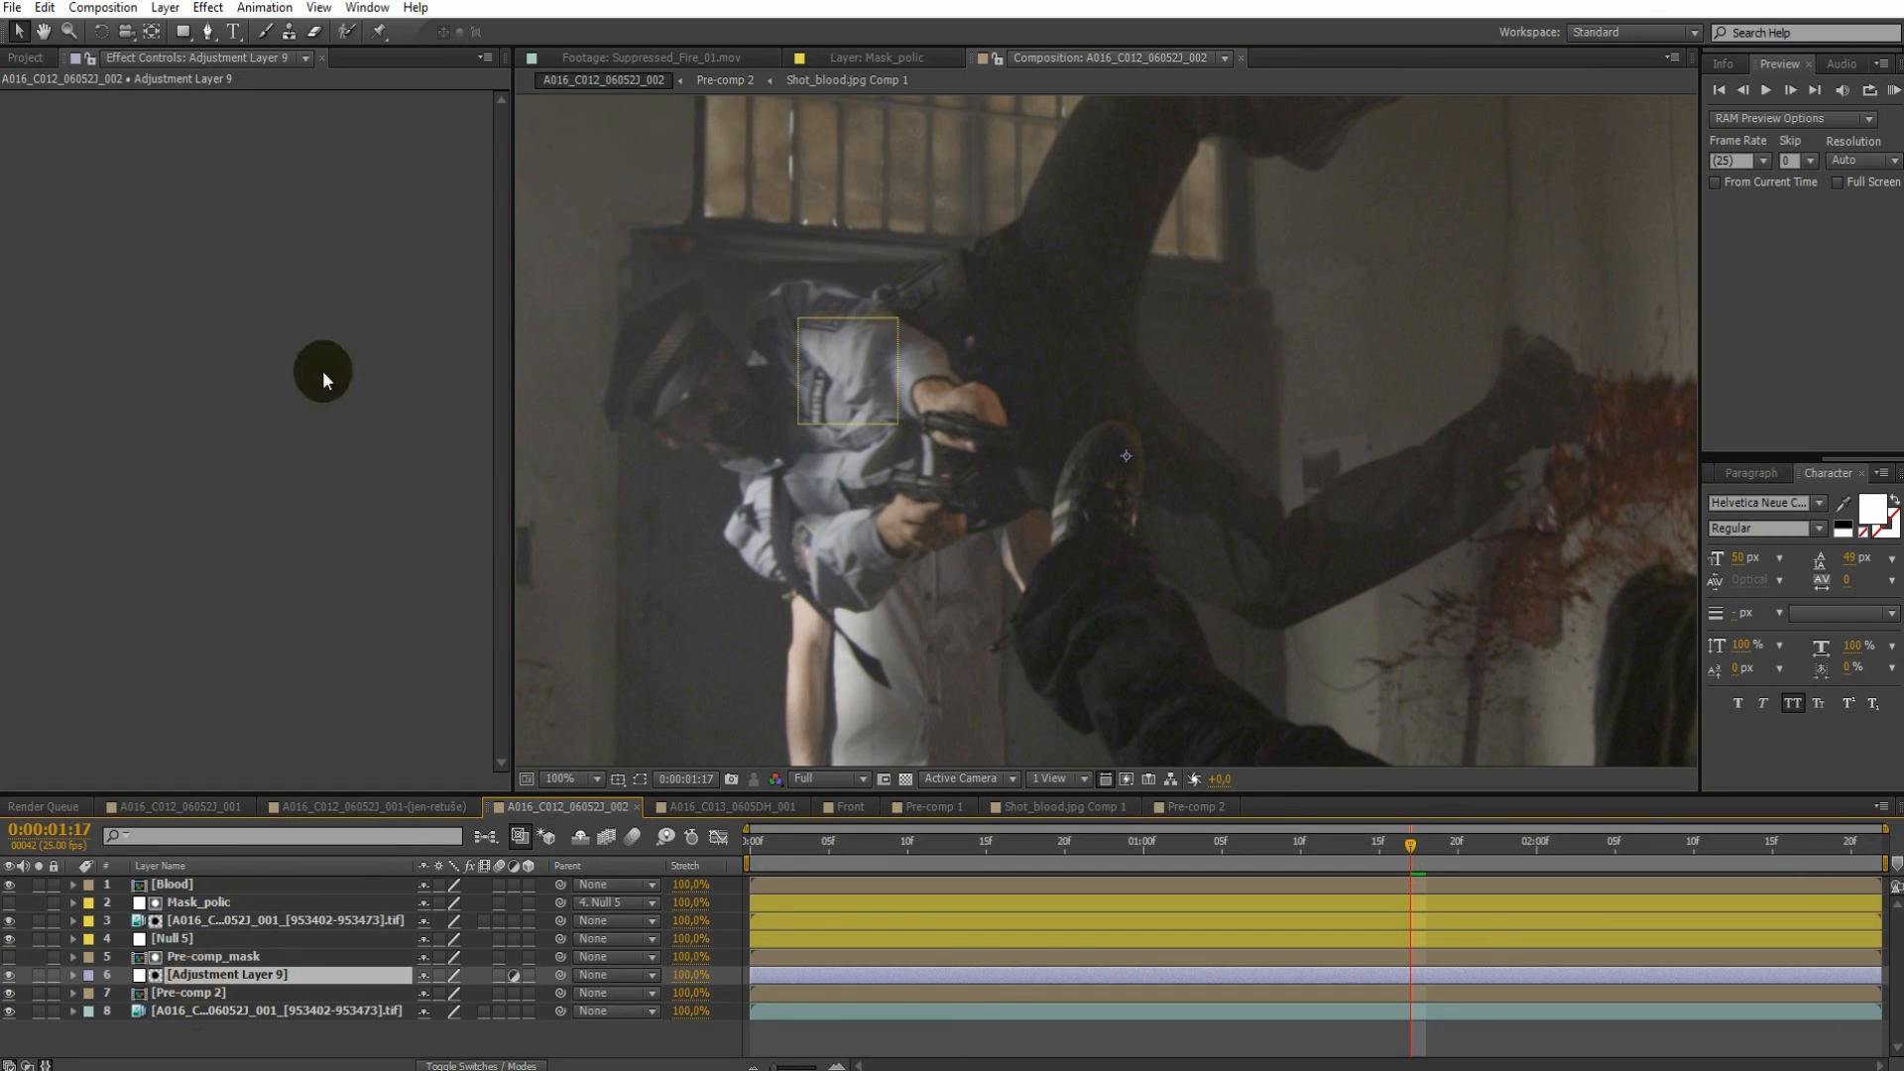
click(210, 12)
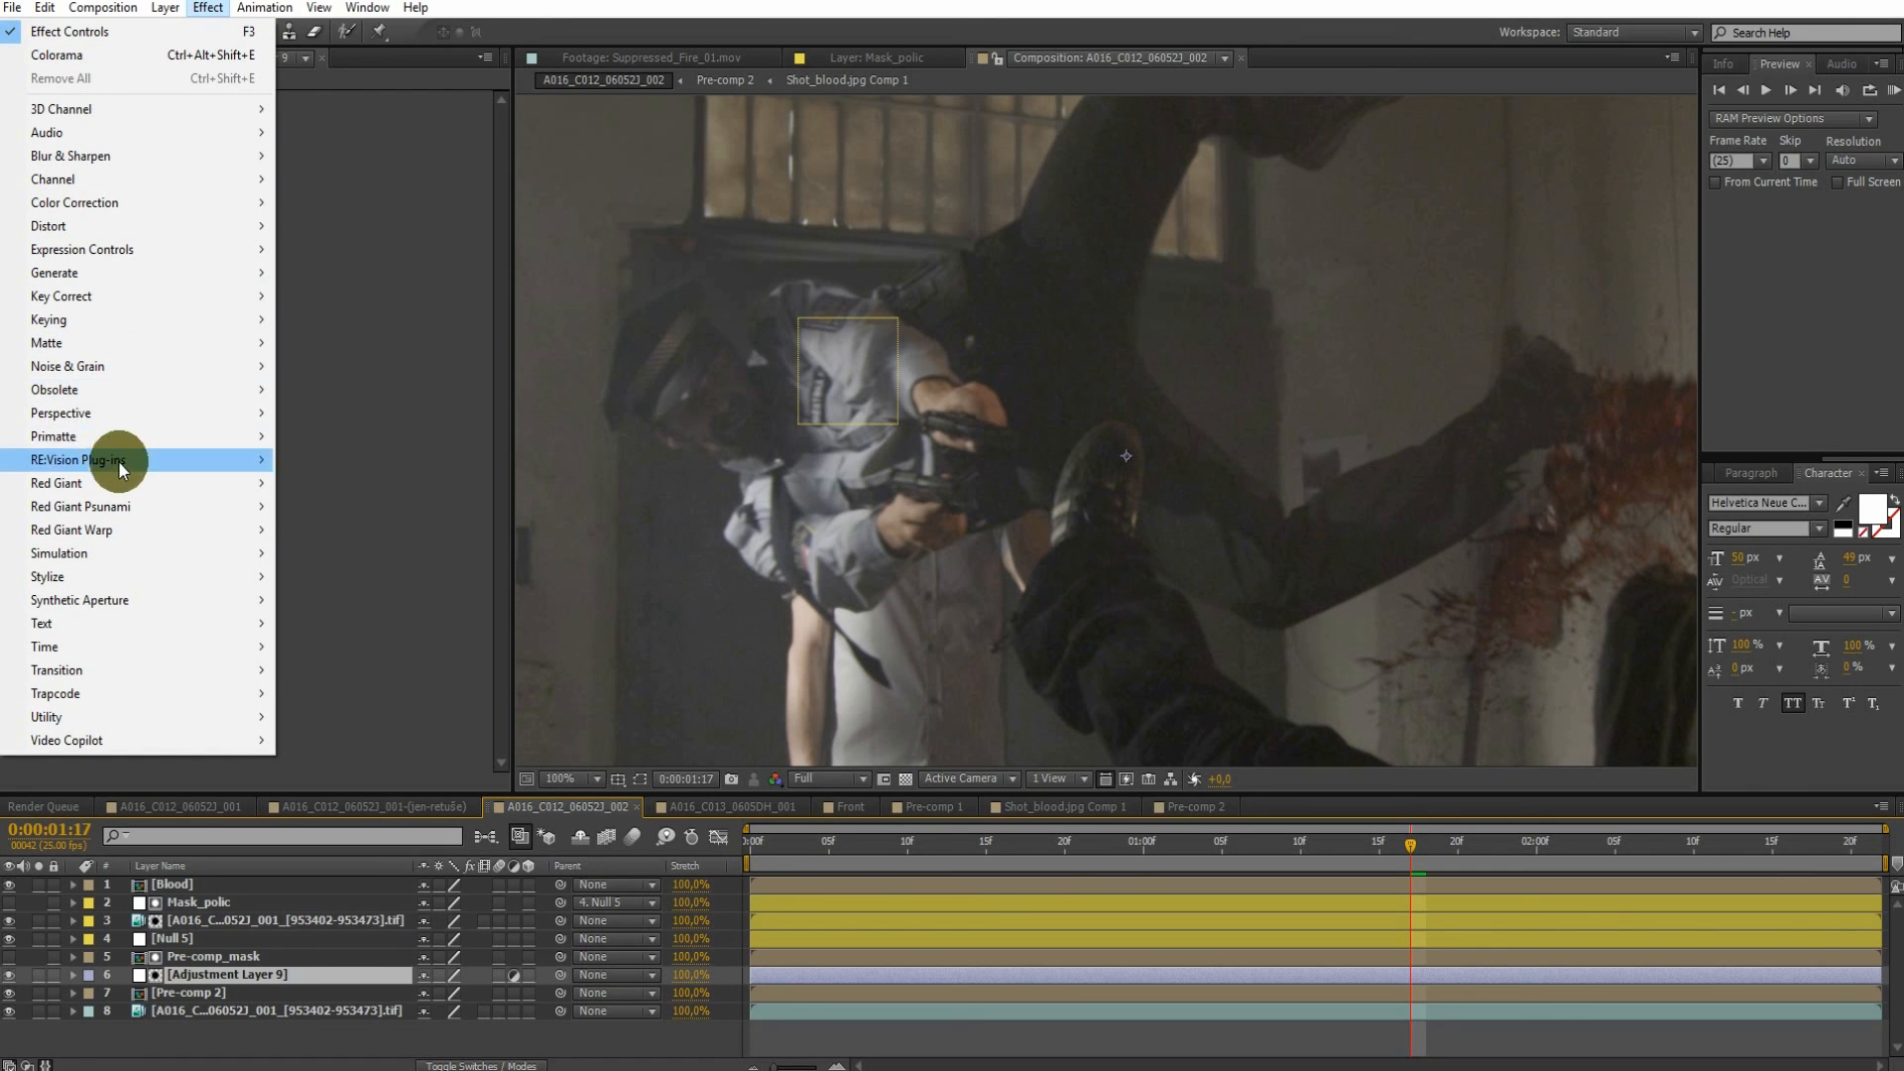
mouse_move(157, 362)
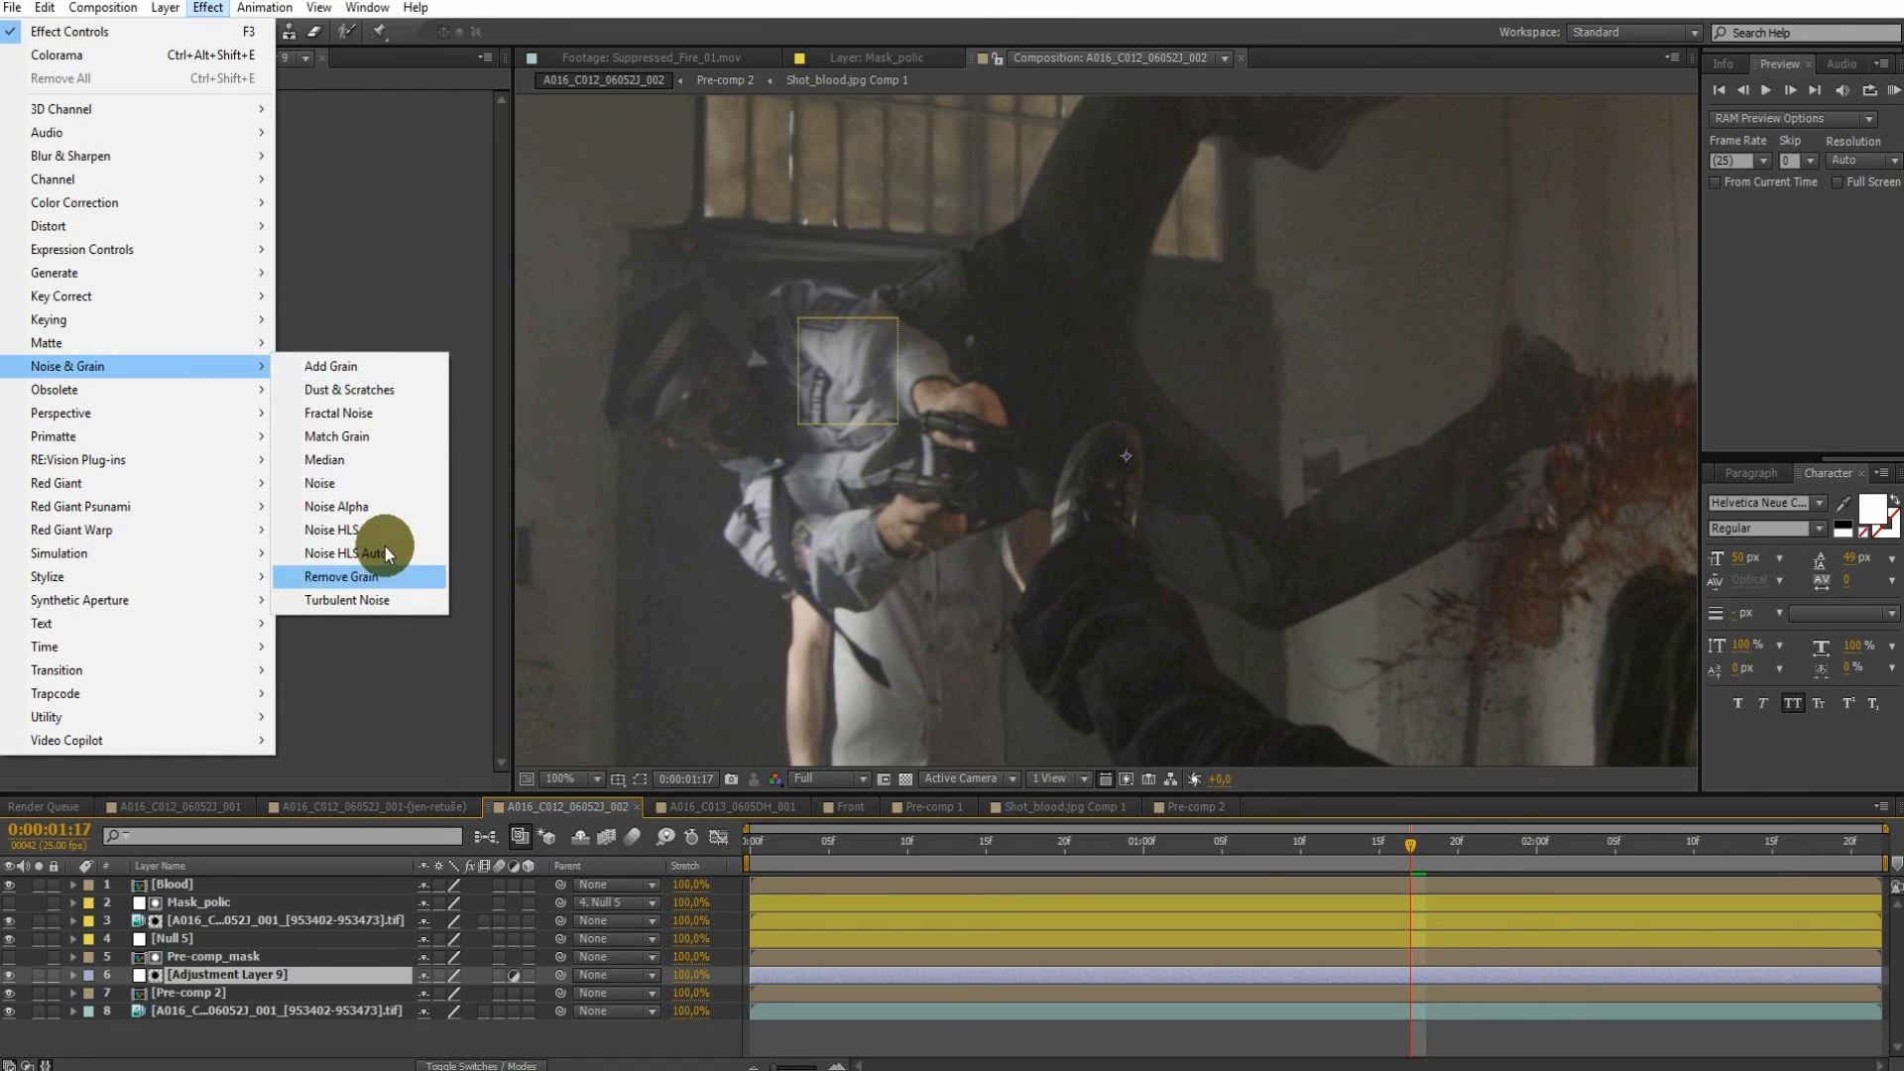
click(383, 437)
click(449, 136)
click(438, 352)
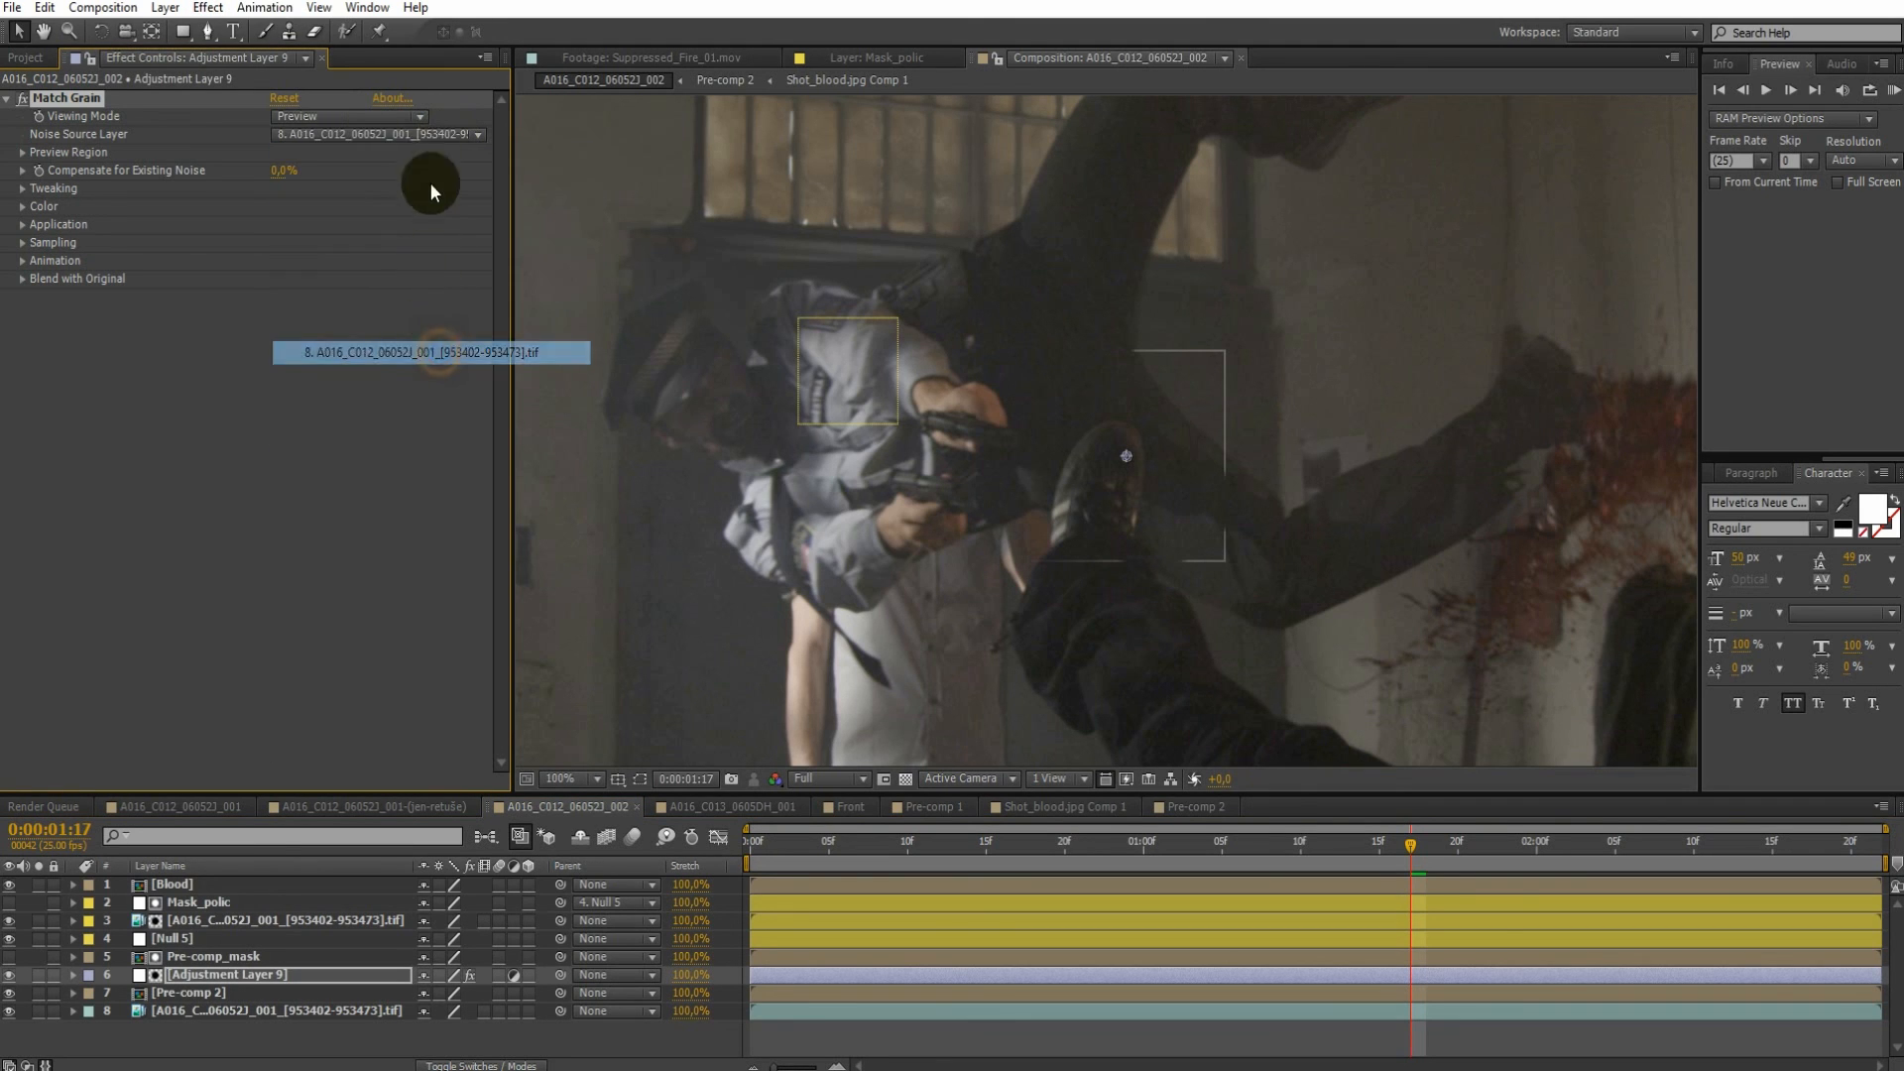
click(397, 117)
click(374, 234)
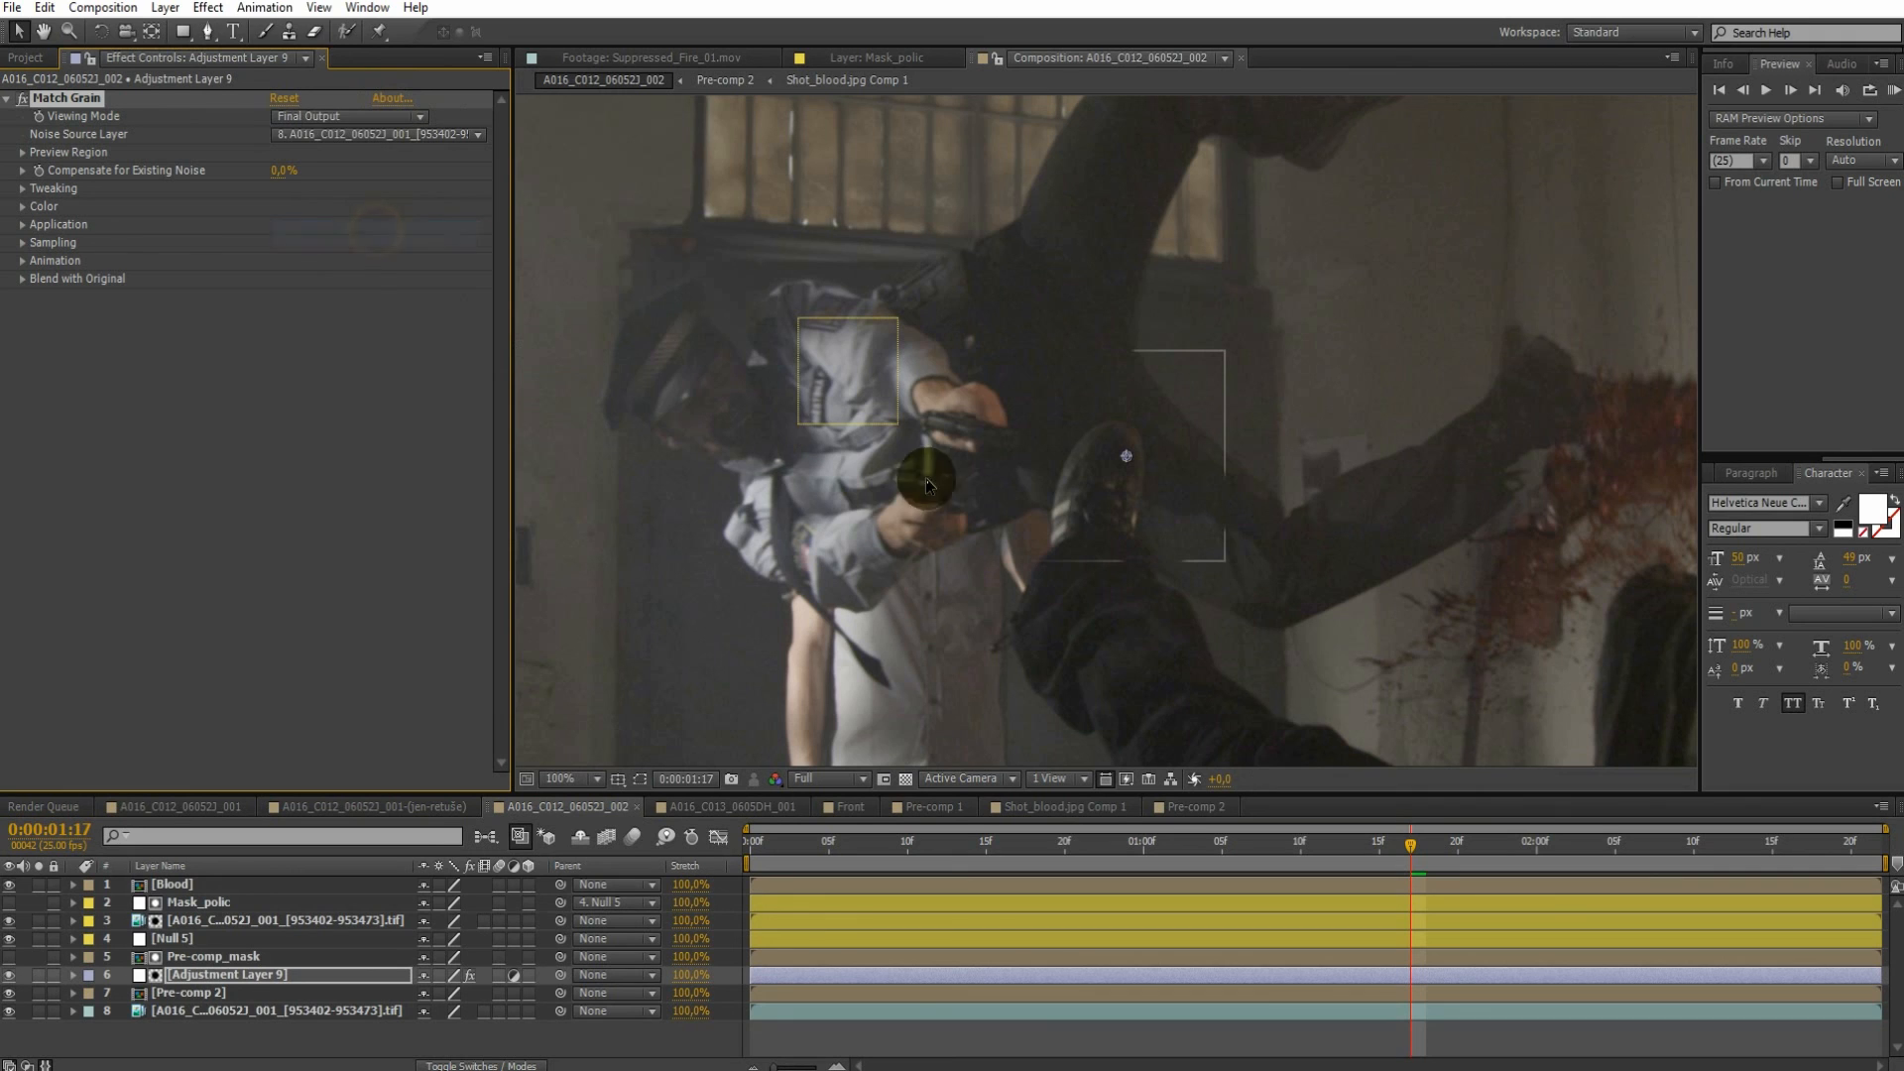
Compare the wall, window and blood areas with Match Grain on and off
drag(1008, 444, 689, 229)
drag(1105, 480, 860, 374)
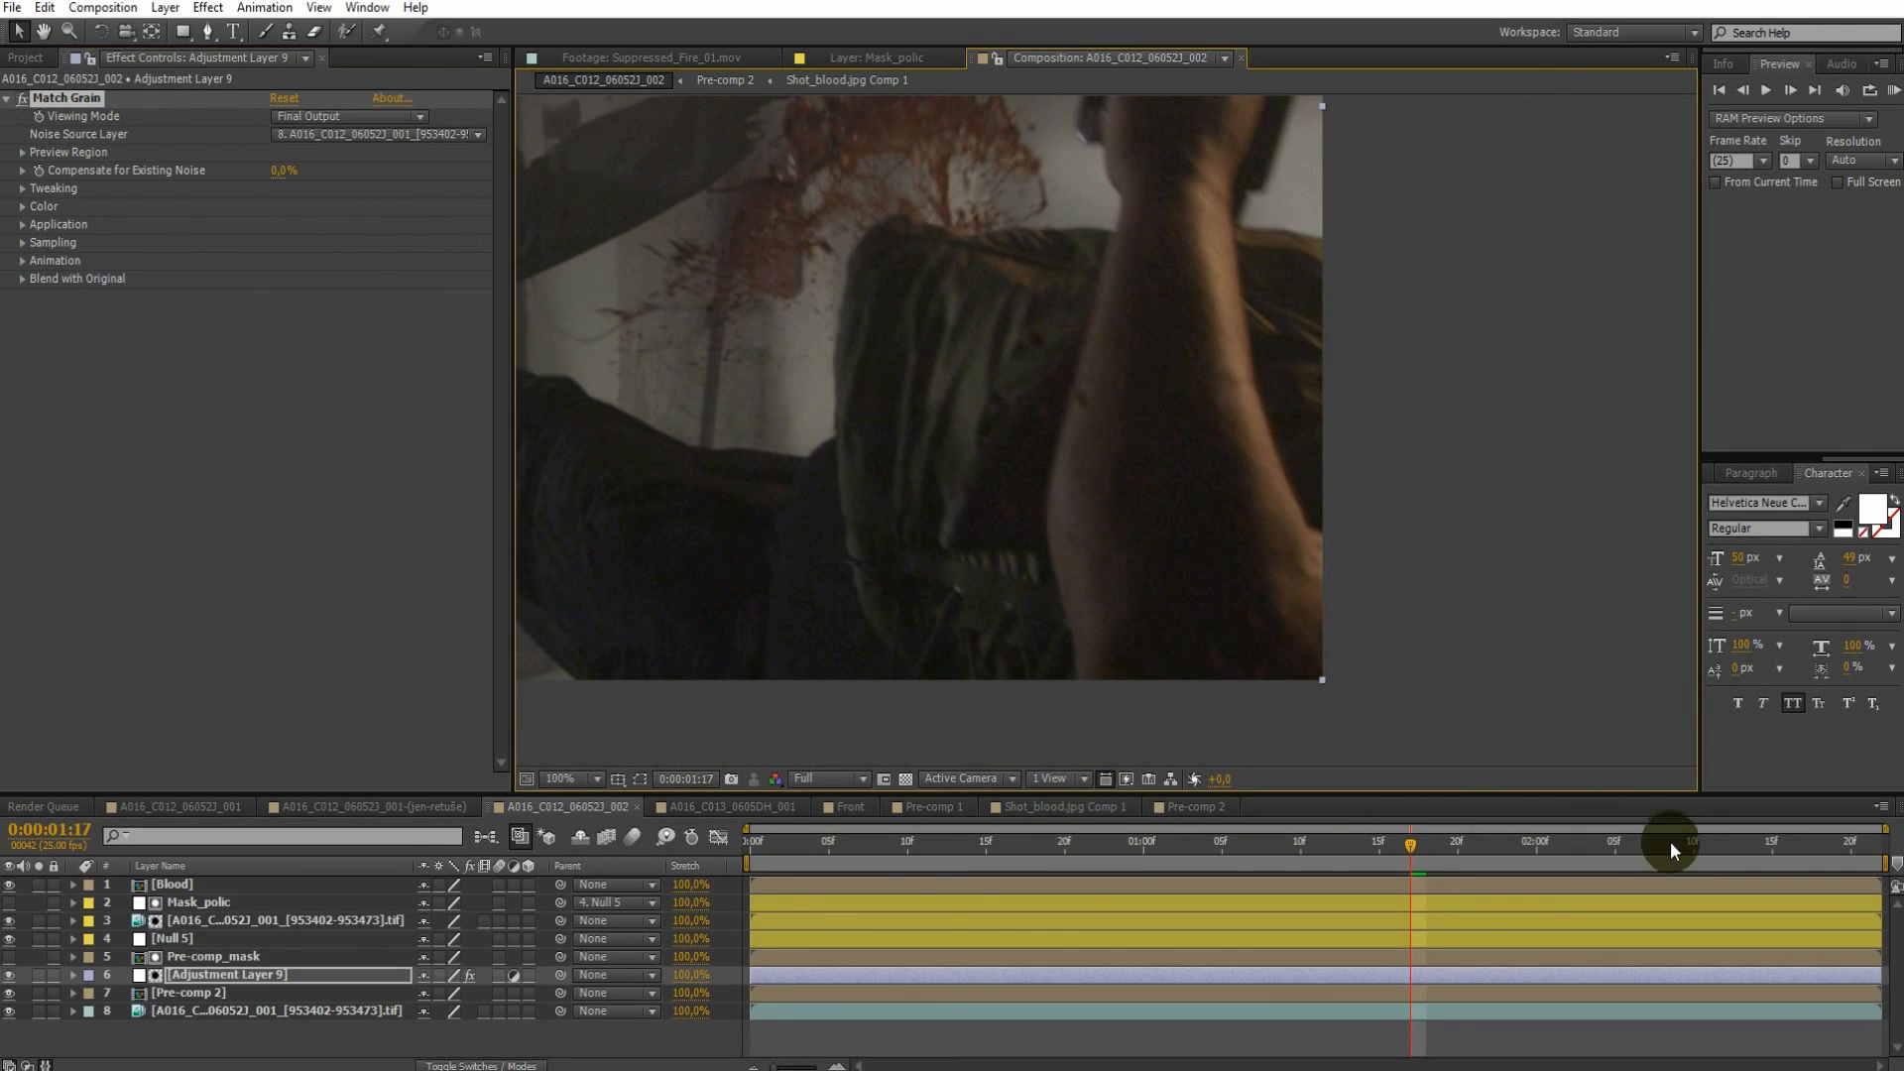
drag(1135, 497, 1416, 672)
drag(794, 377, 1421, 757)
drag(883, 445, 887, 526)
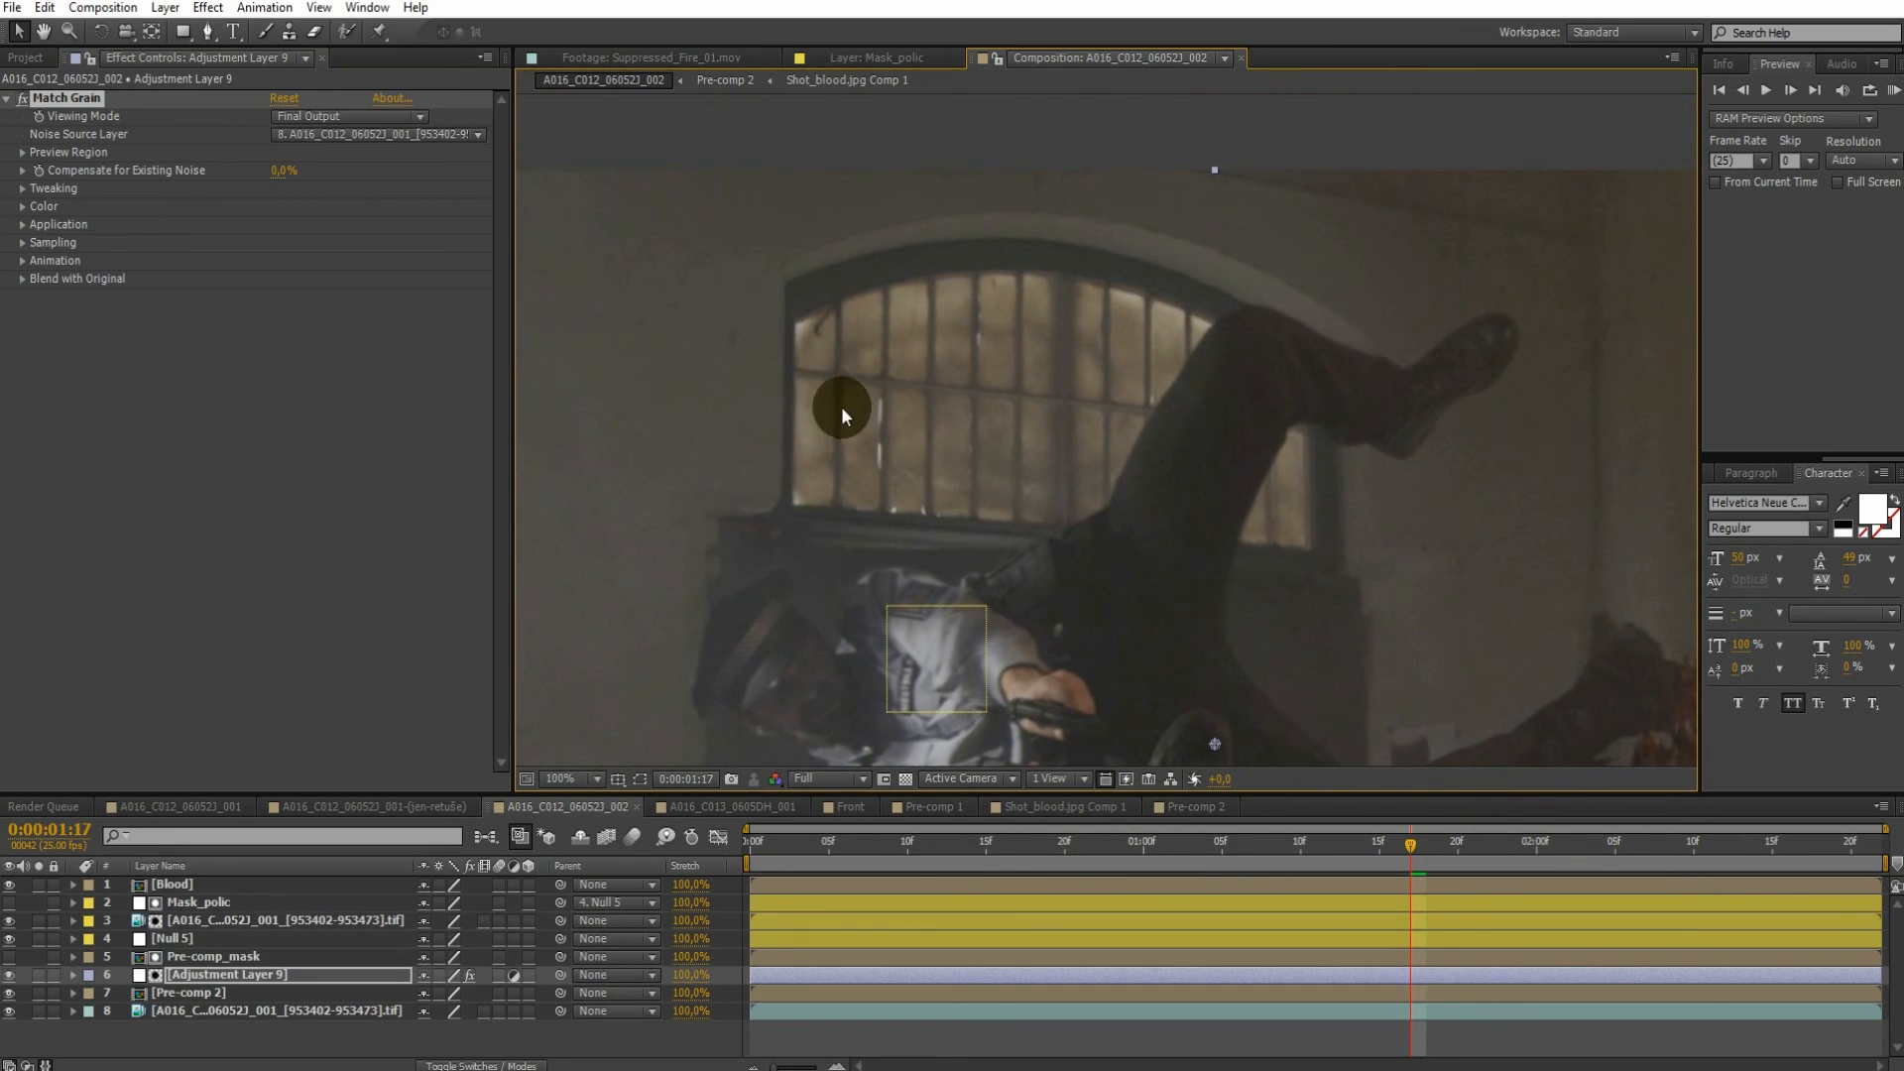
click(22, 97)
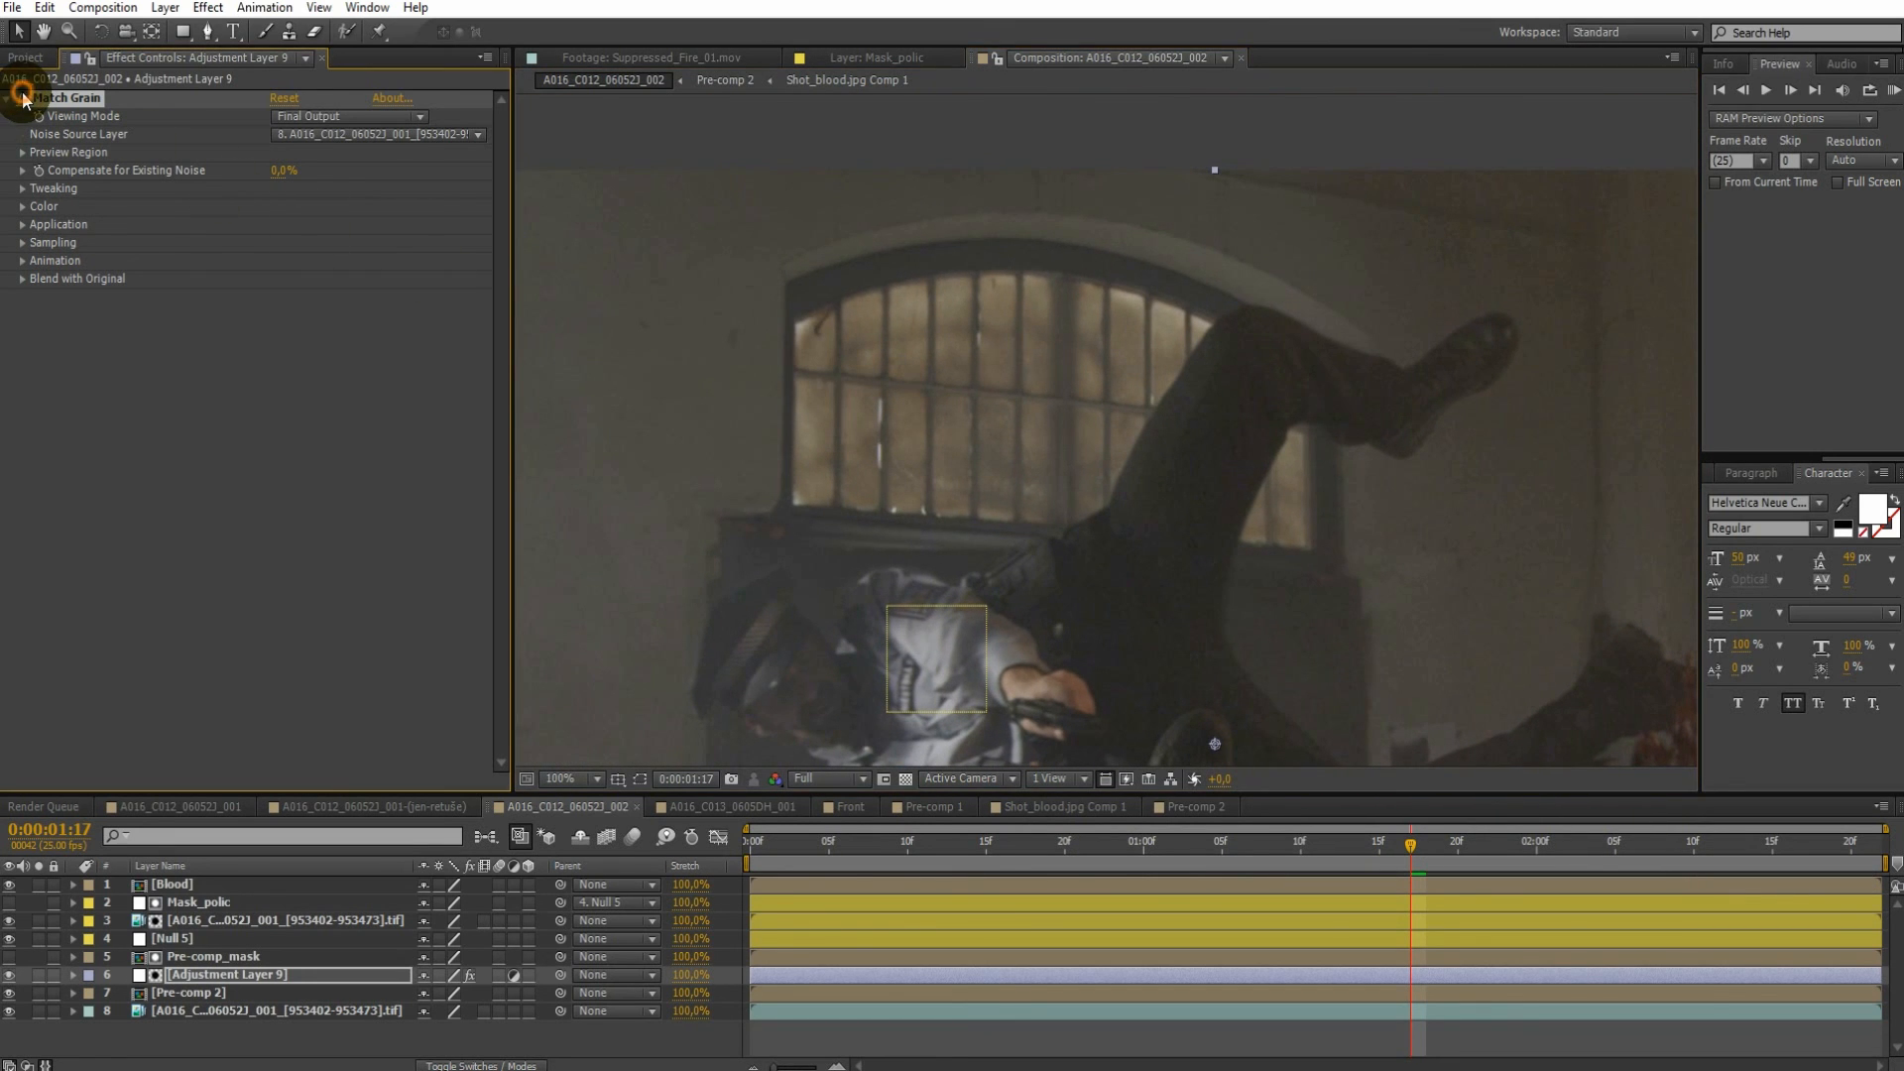
drag(680, 264, 838, 298)
click(24, 98)
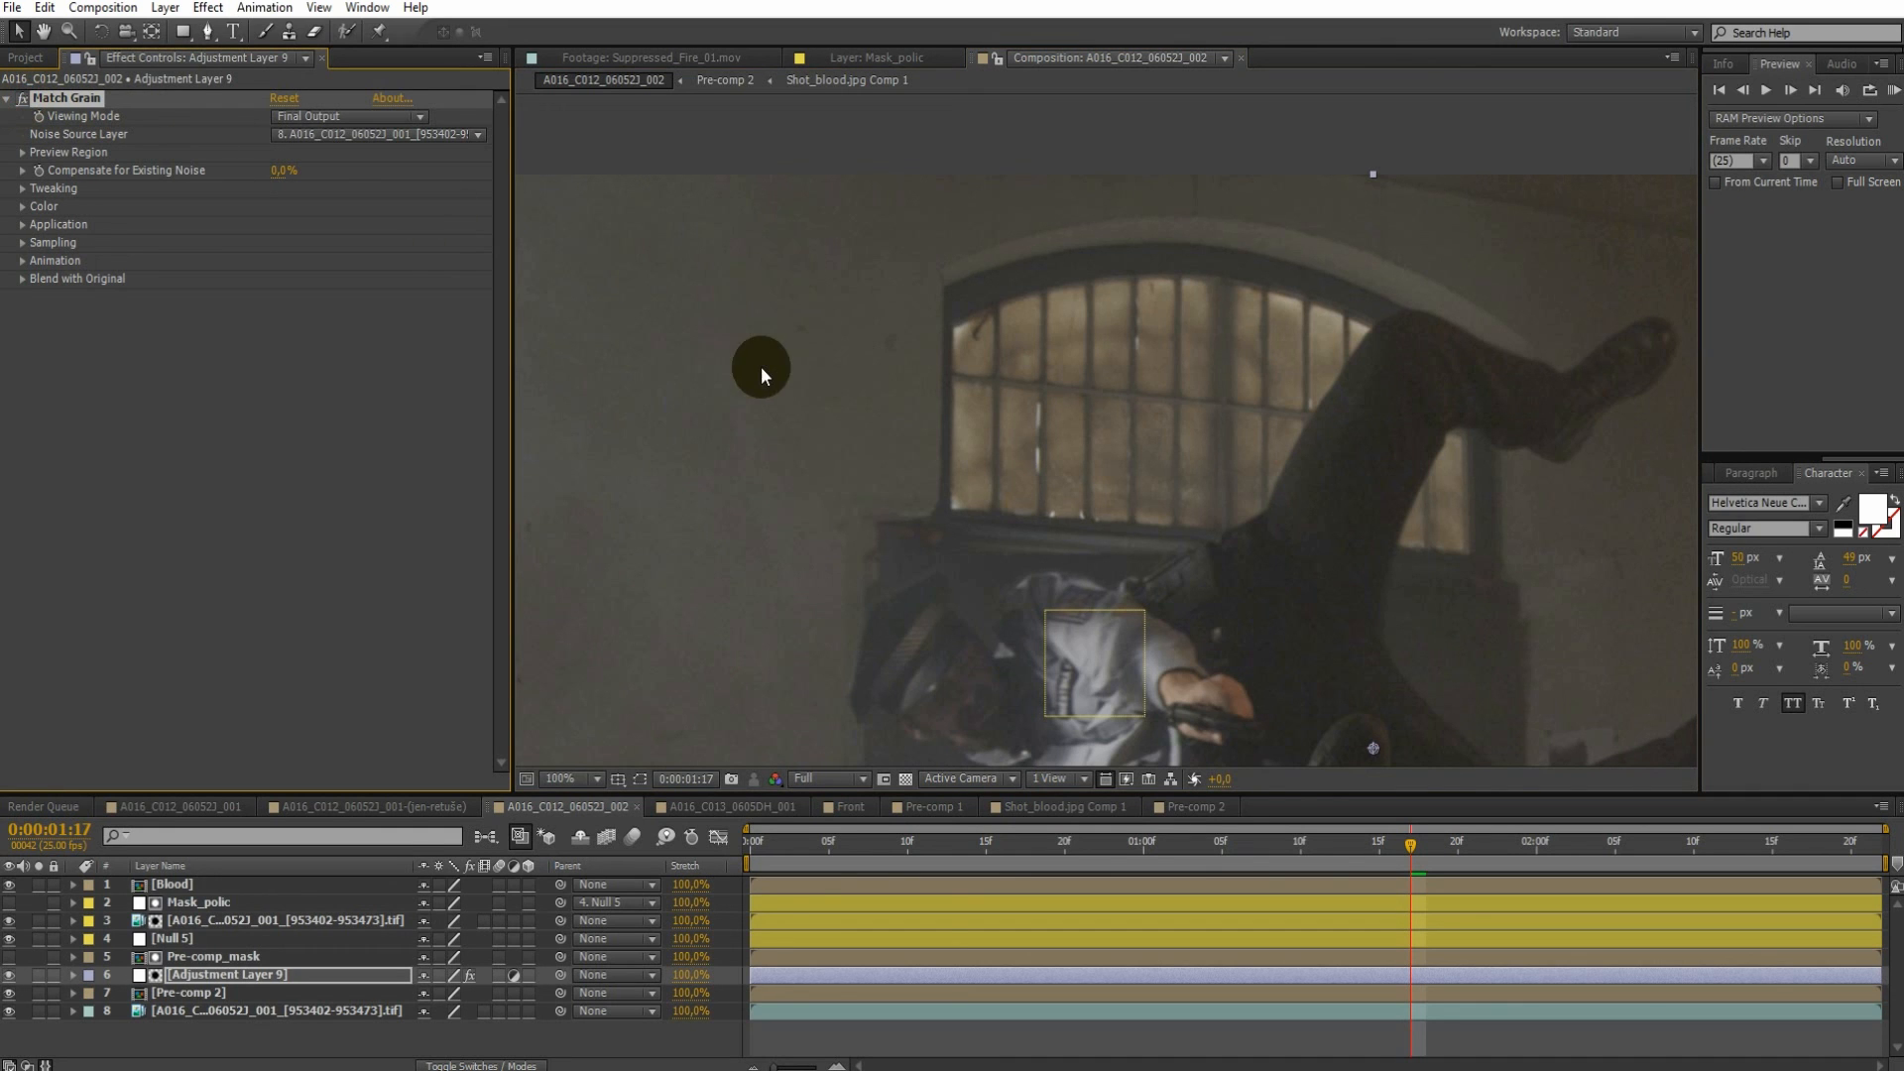
Preview the matched grain in motion from the first frame on the enlarged wall and window area
scroll(760, 366, up, 2)
click(753, 850)
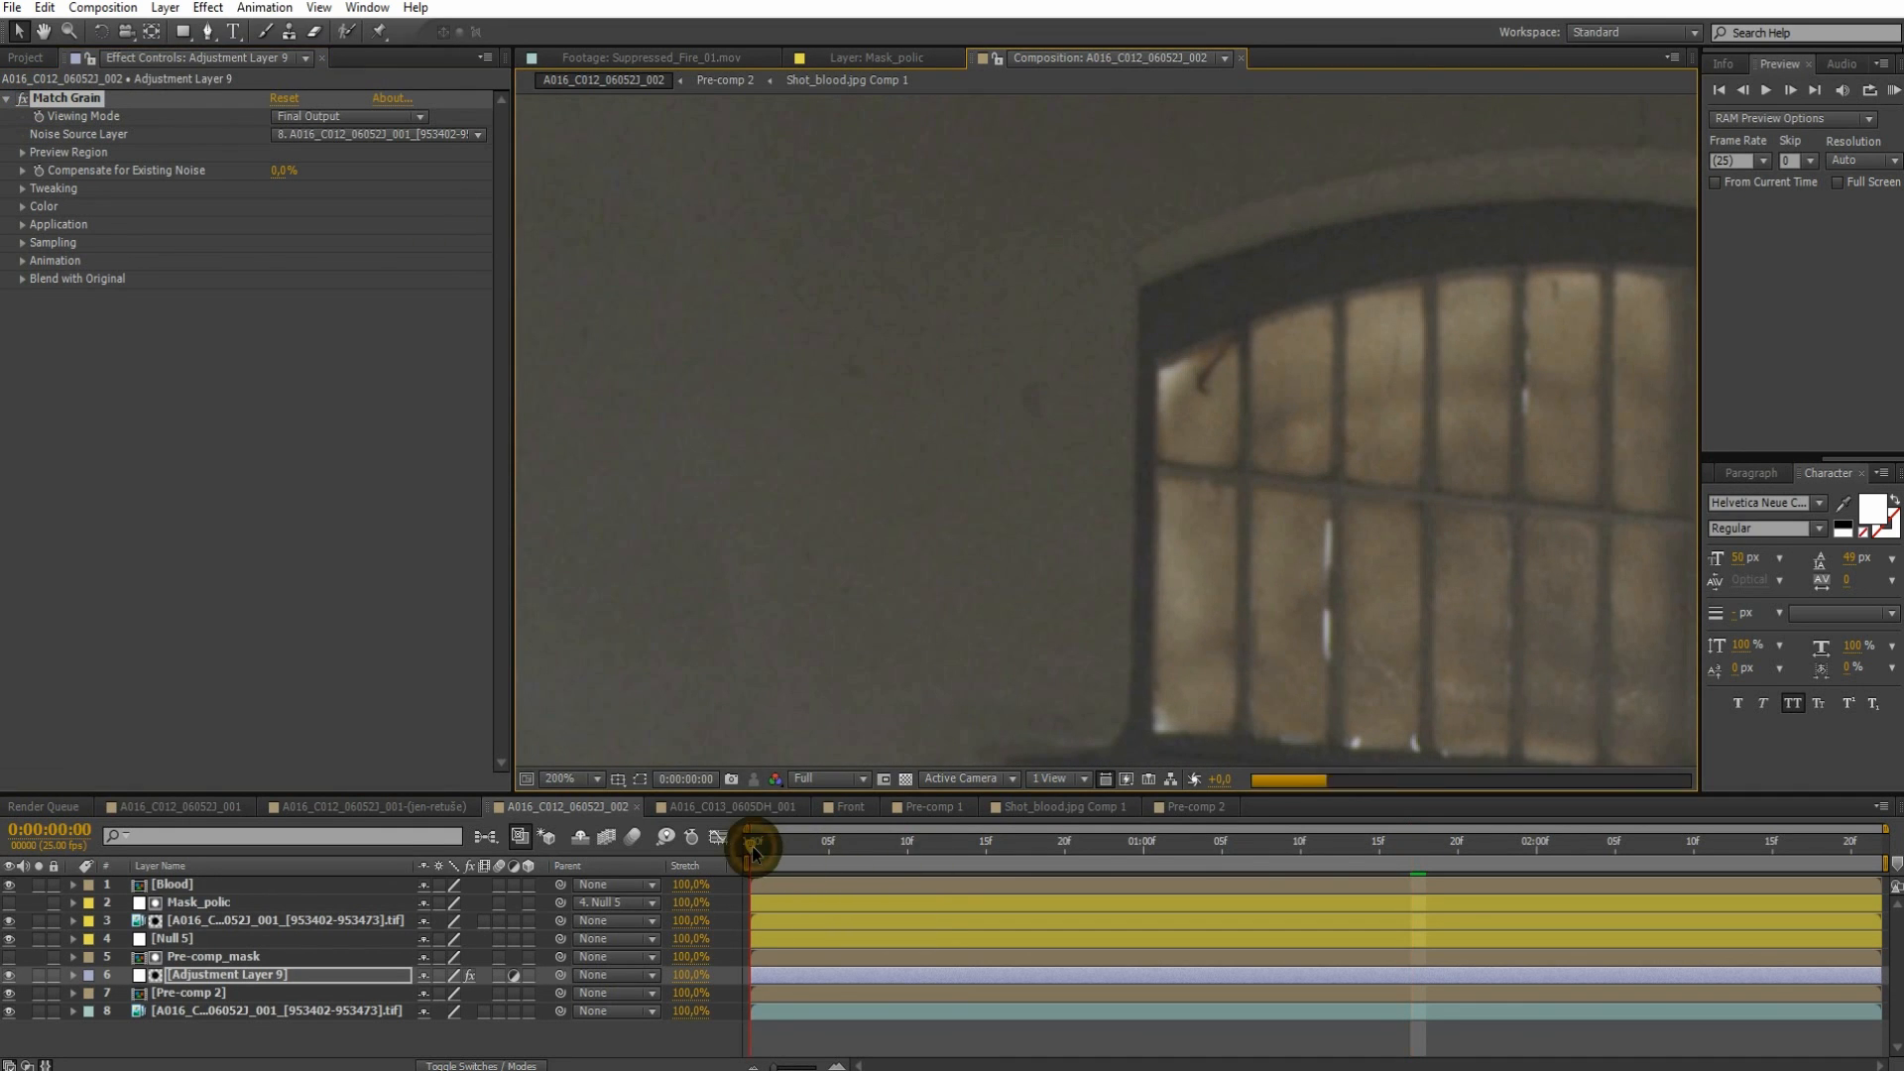
key(KP_0)
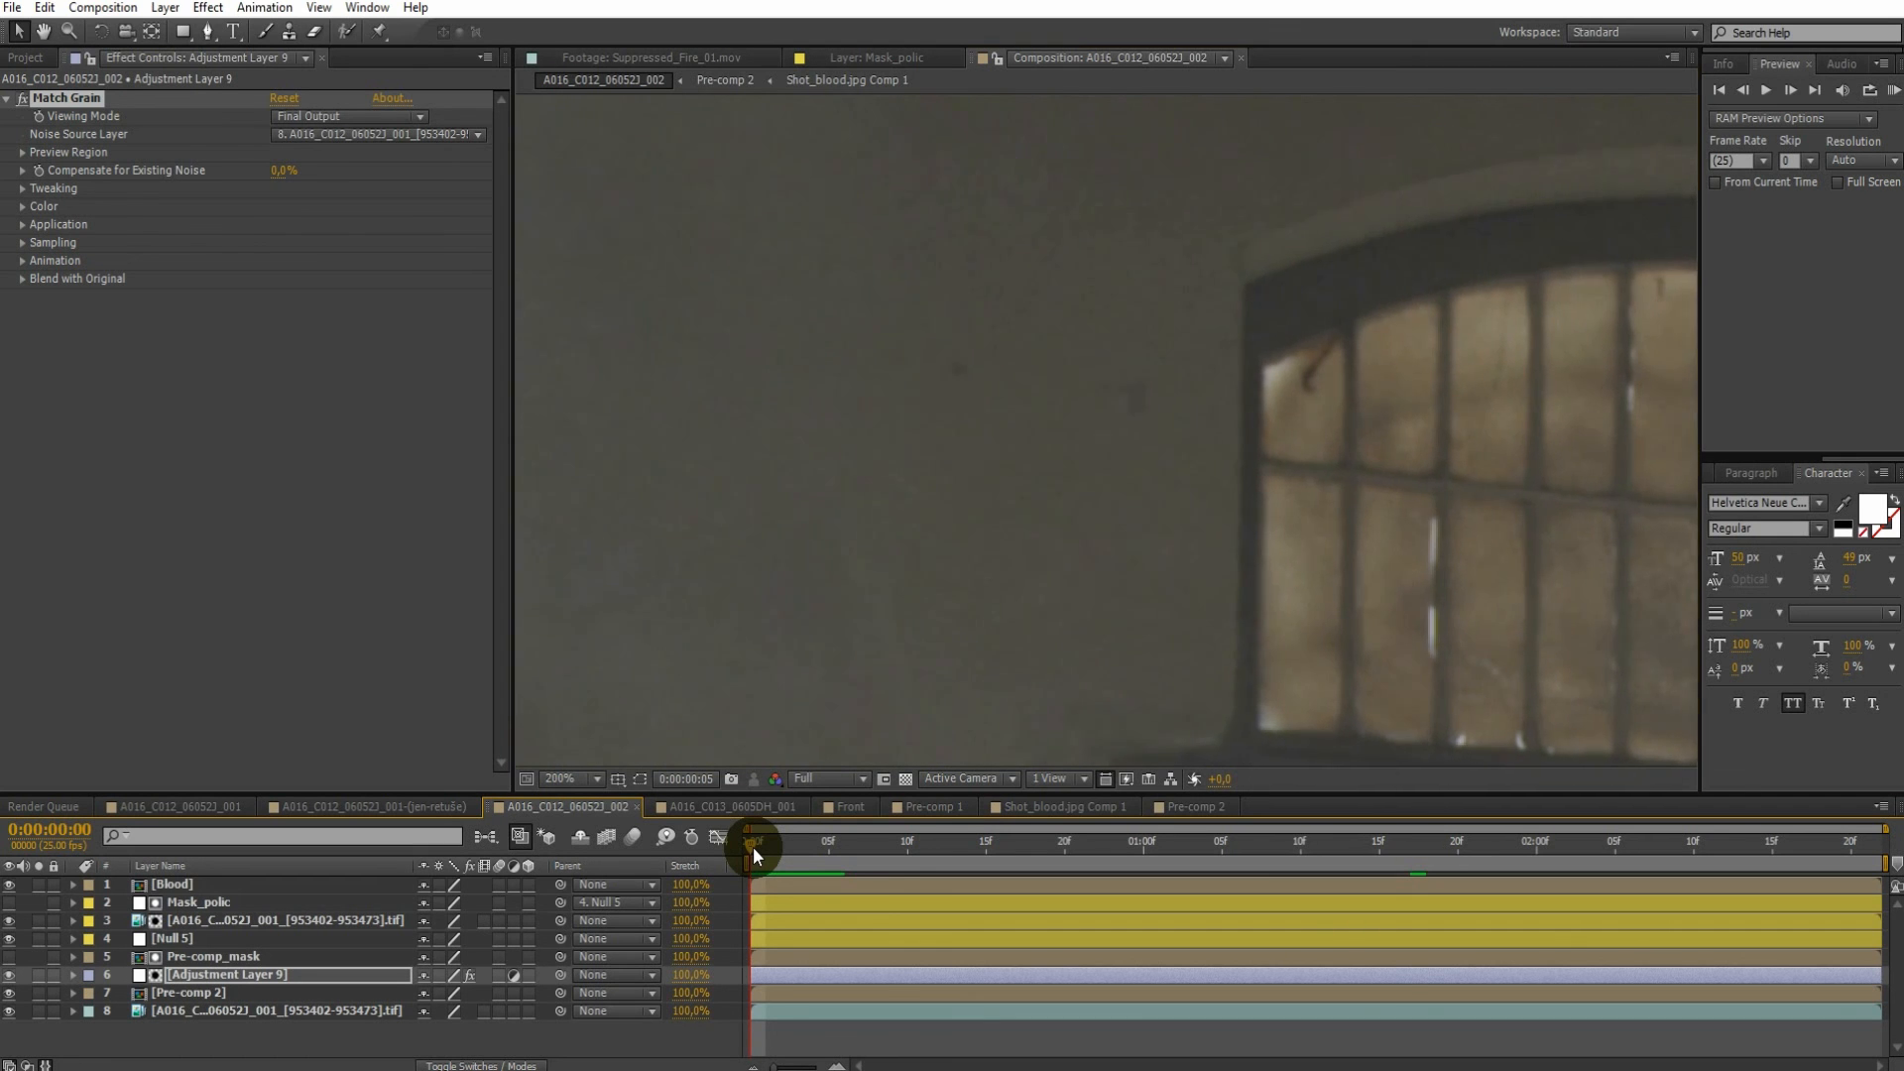
scroll(960, 607, down, 1)
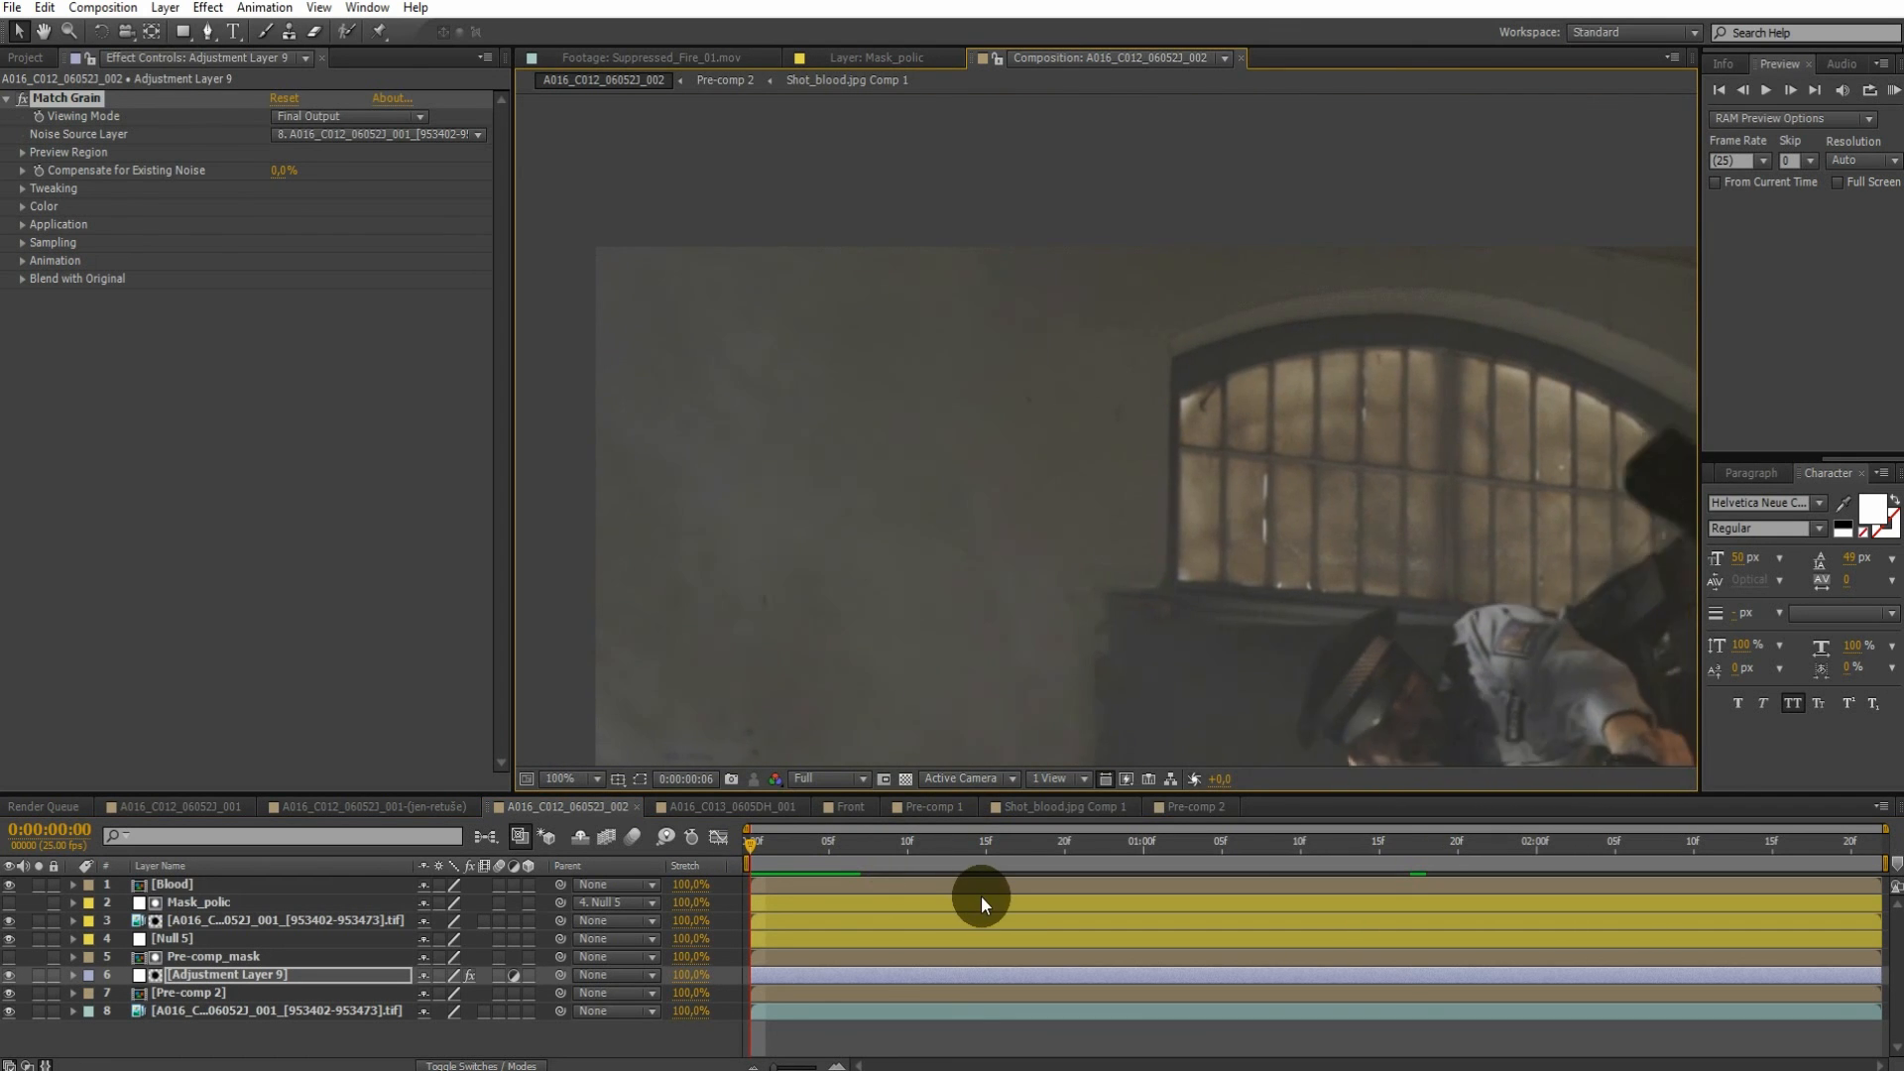
click(782, 844)
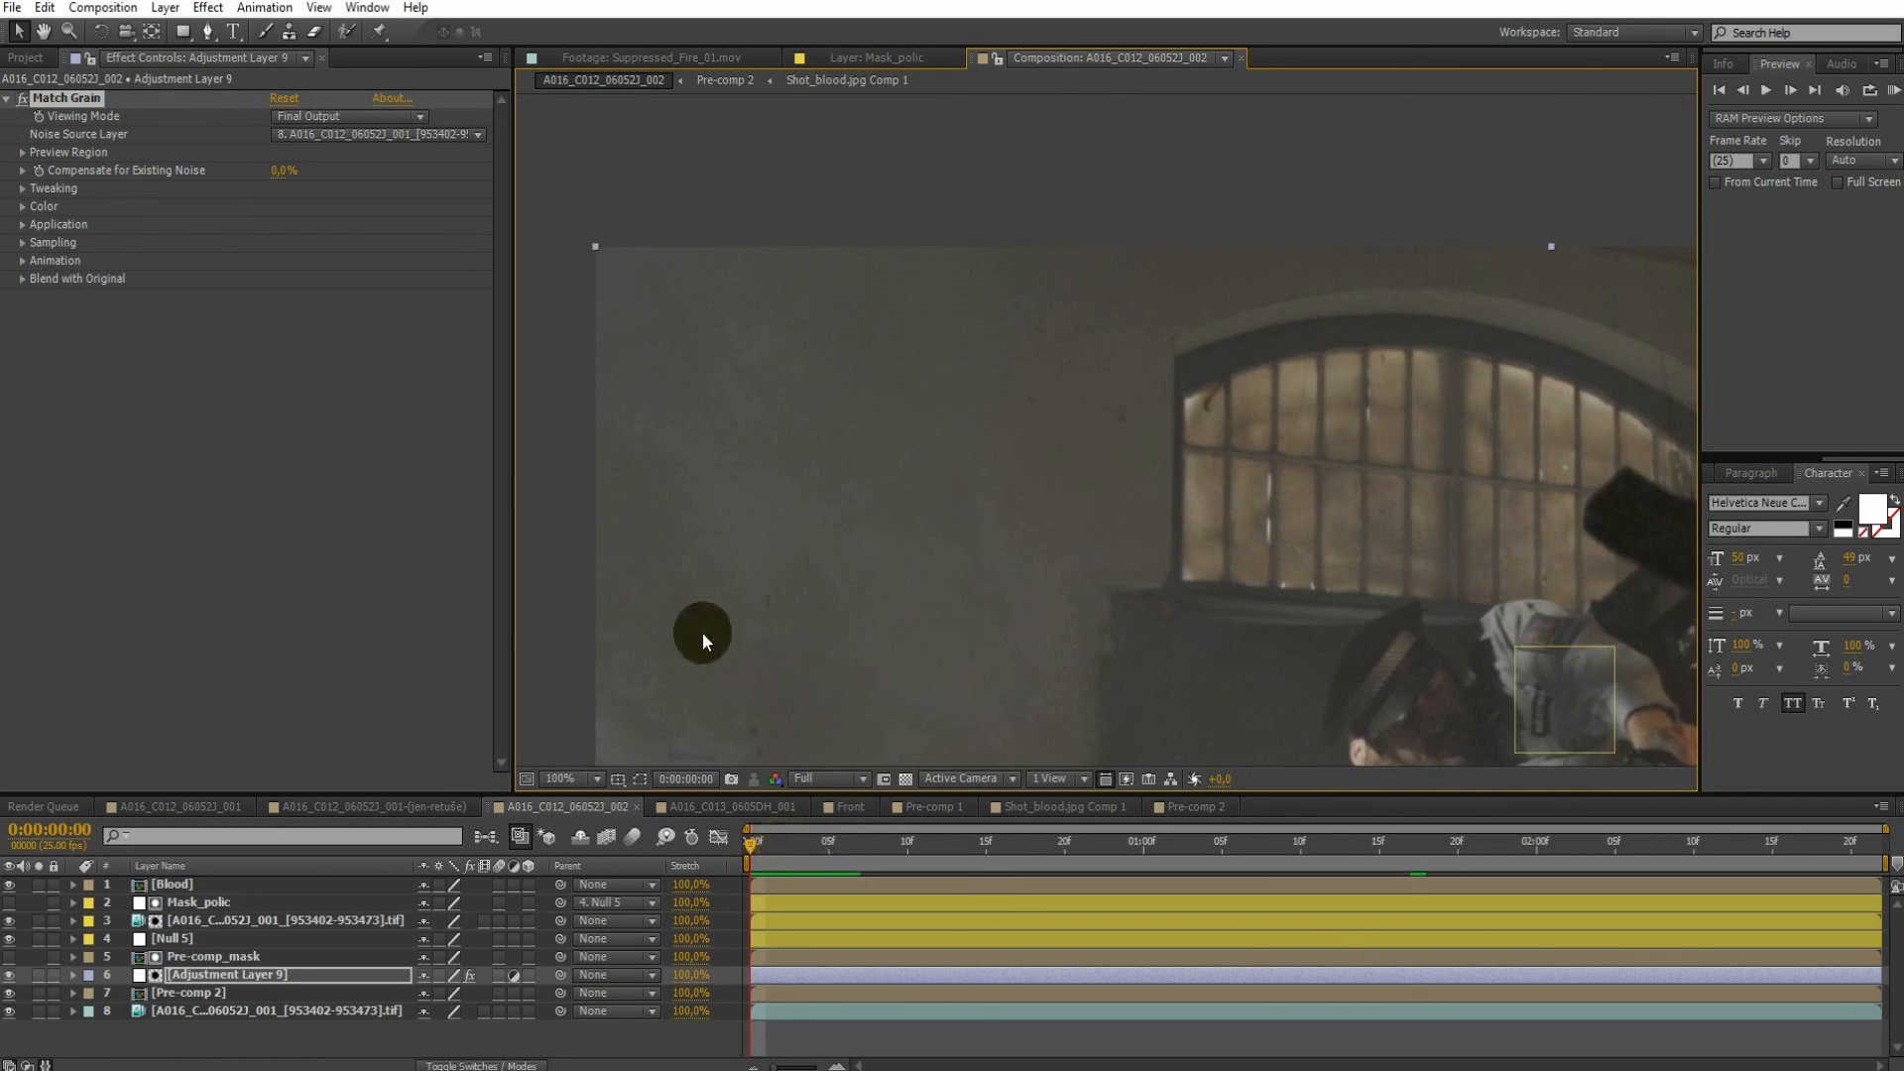
Disable Match Grain and apply Add Grain to Adjustment Layer 9 with its viewing mode set to Final Output
click(22, 104)
click(193, 9)
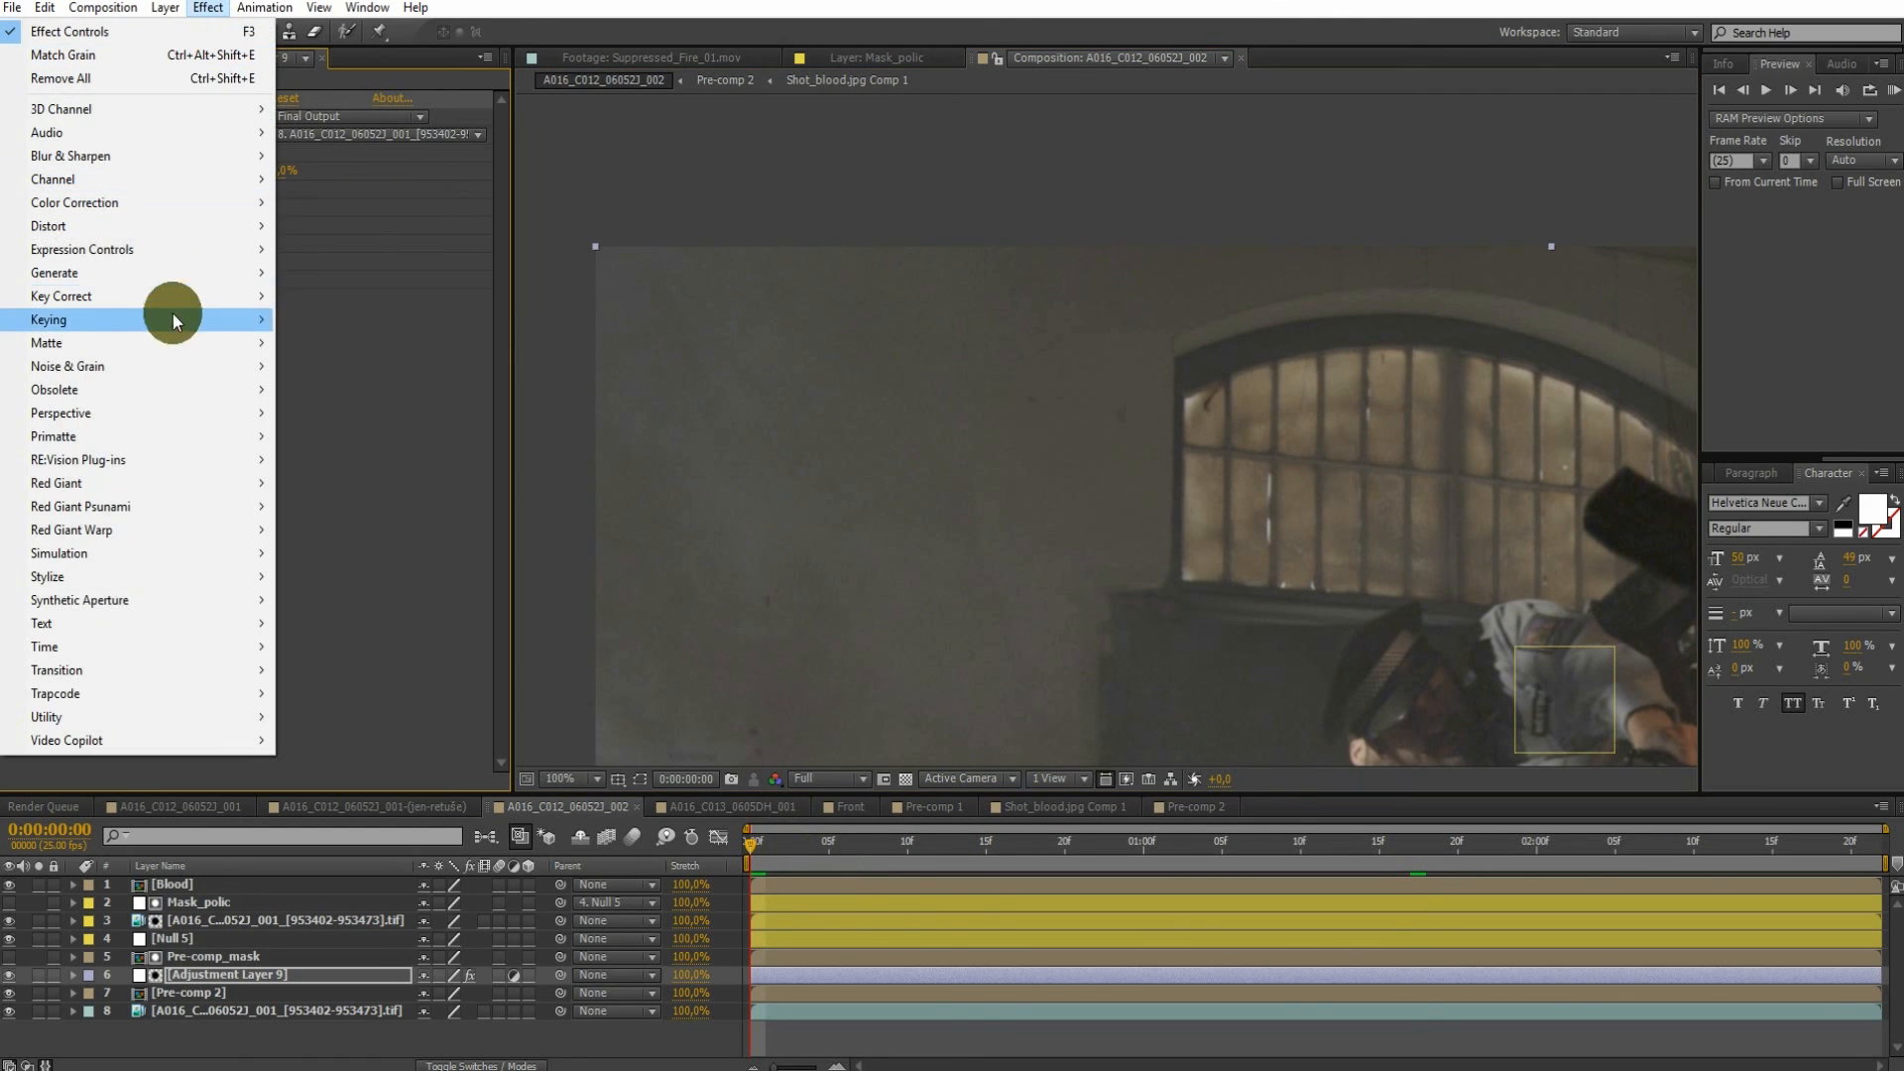
click(235, 365)
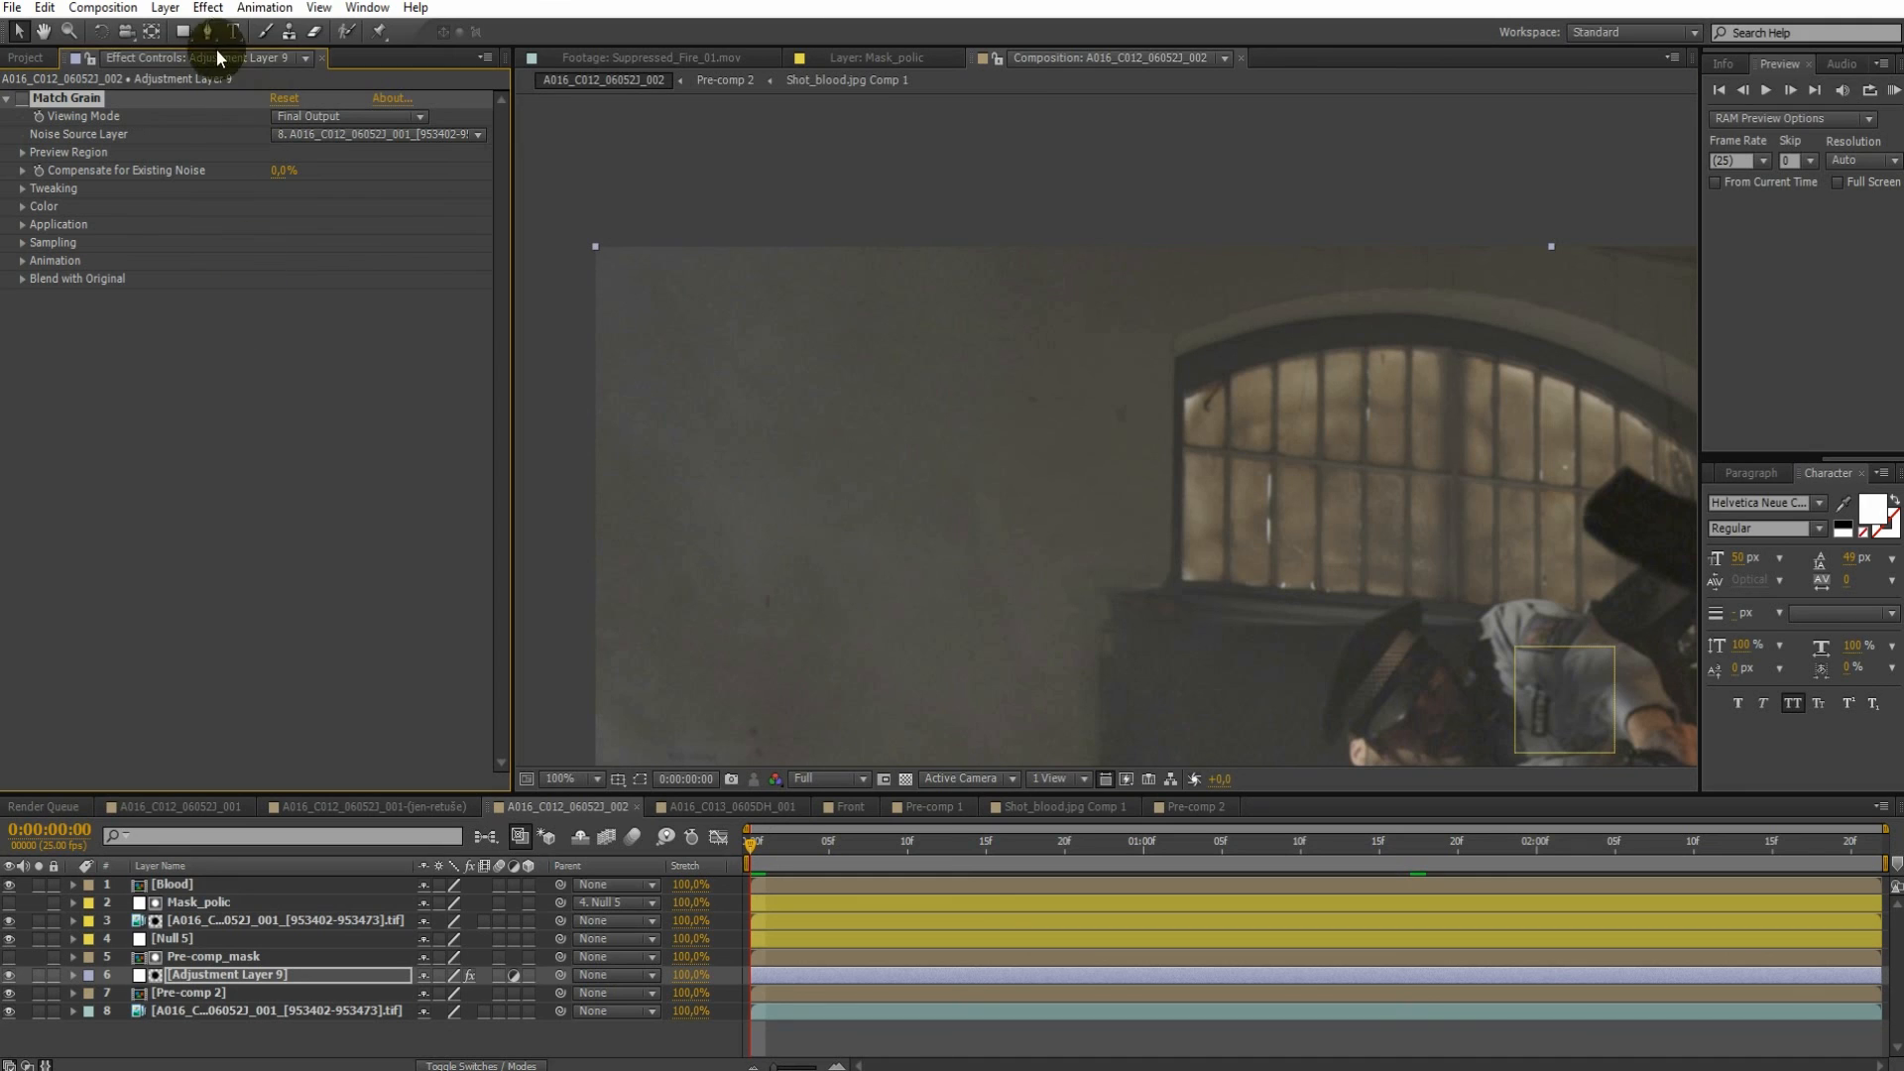
click(211, 12)
mouse_move(129, 366)
click(327, 367)
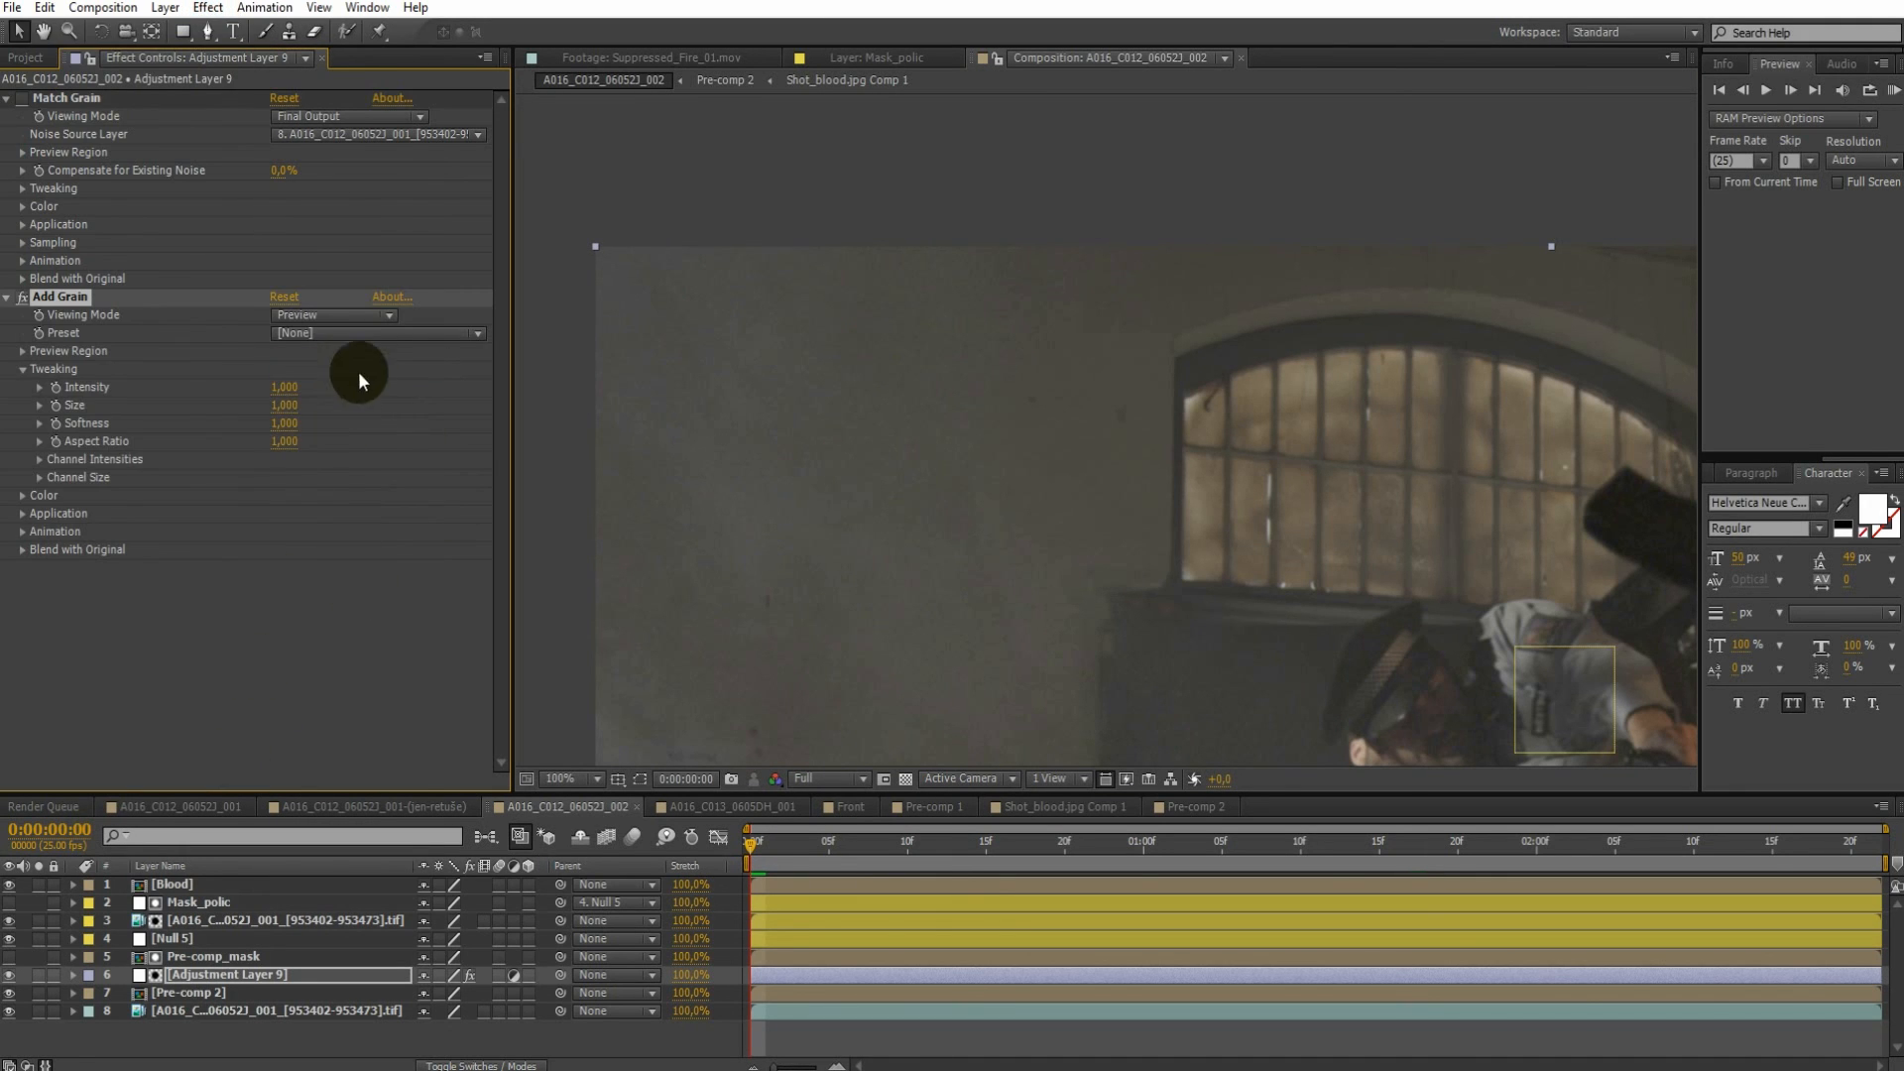
click(382, 318)
click(375, 385)
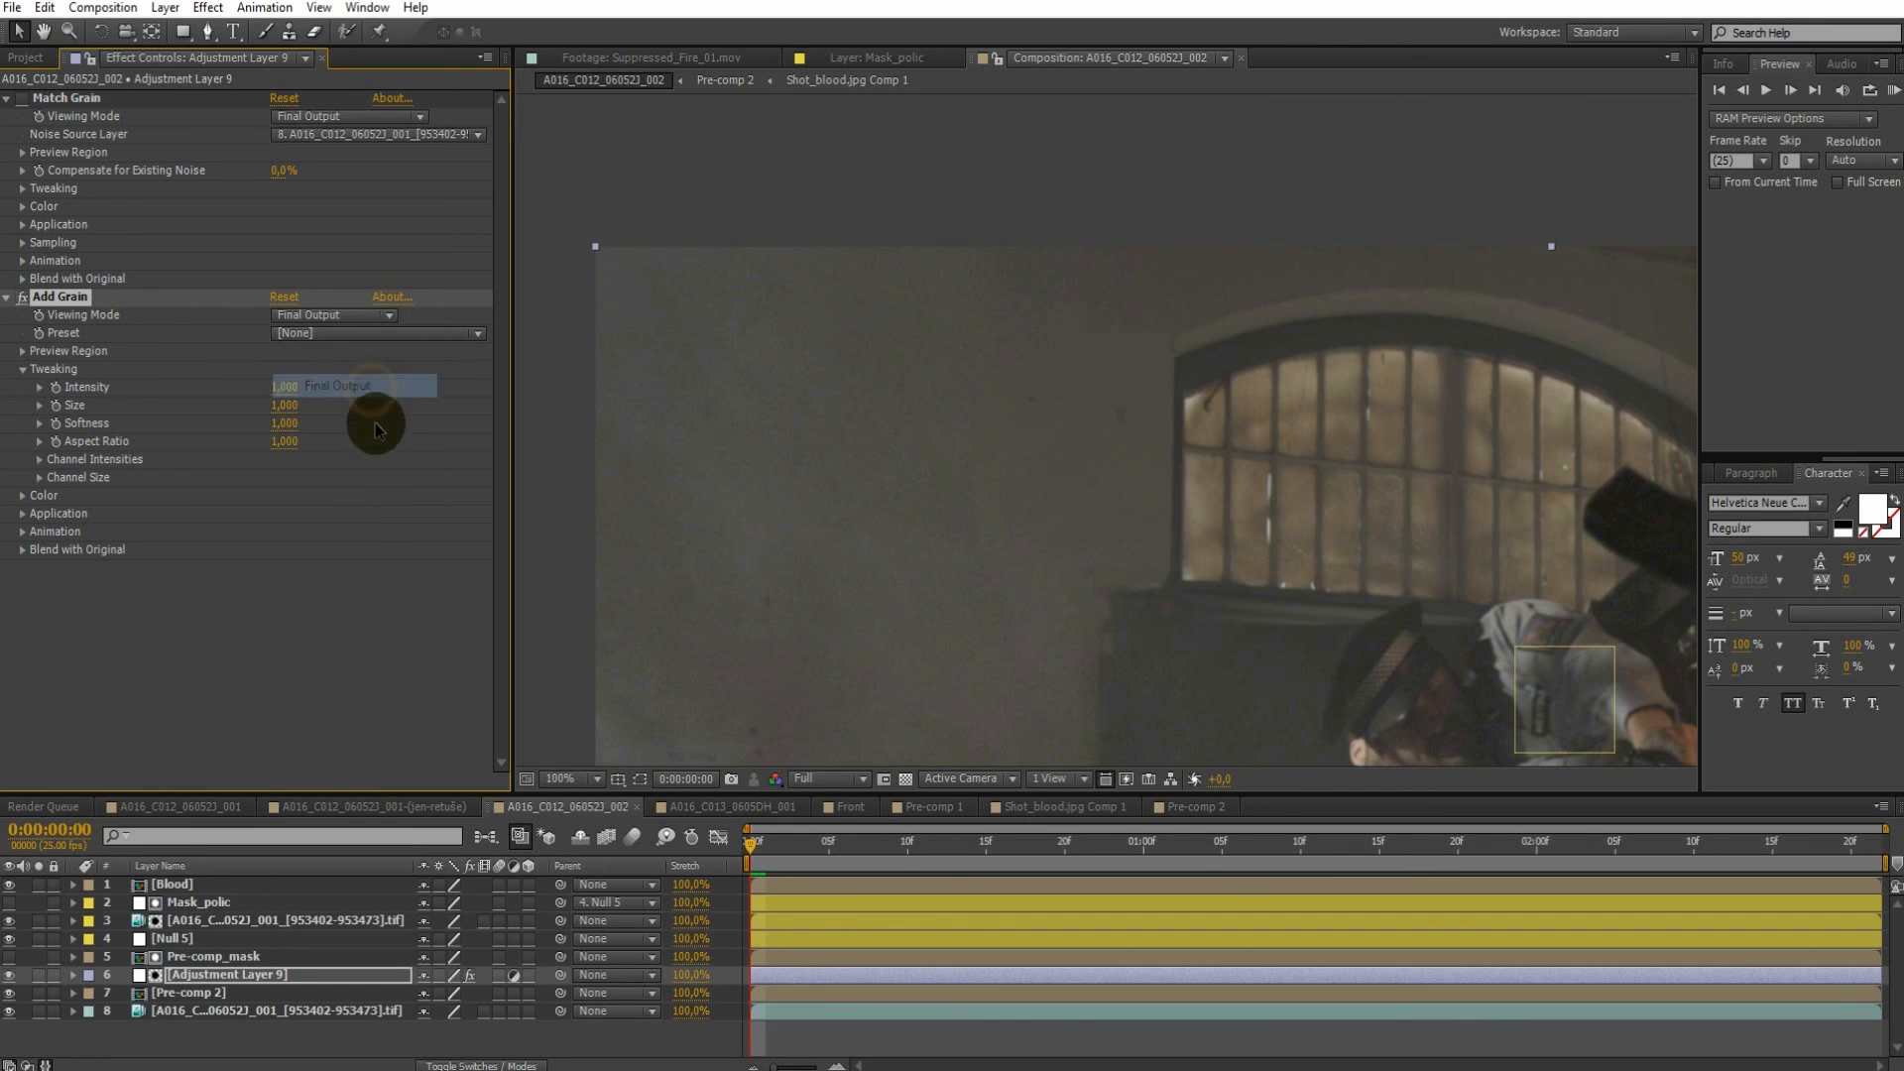
Show only the red channel and set the Add Grain Red Intensity to 0.6
click(776, 778)
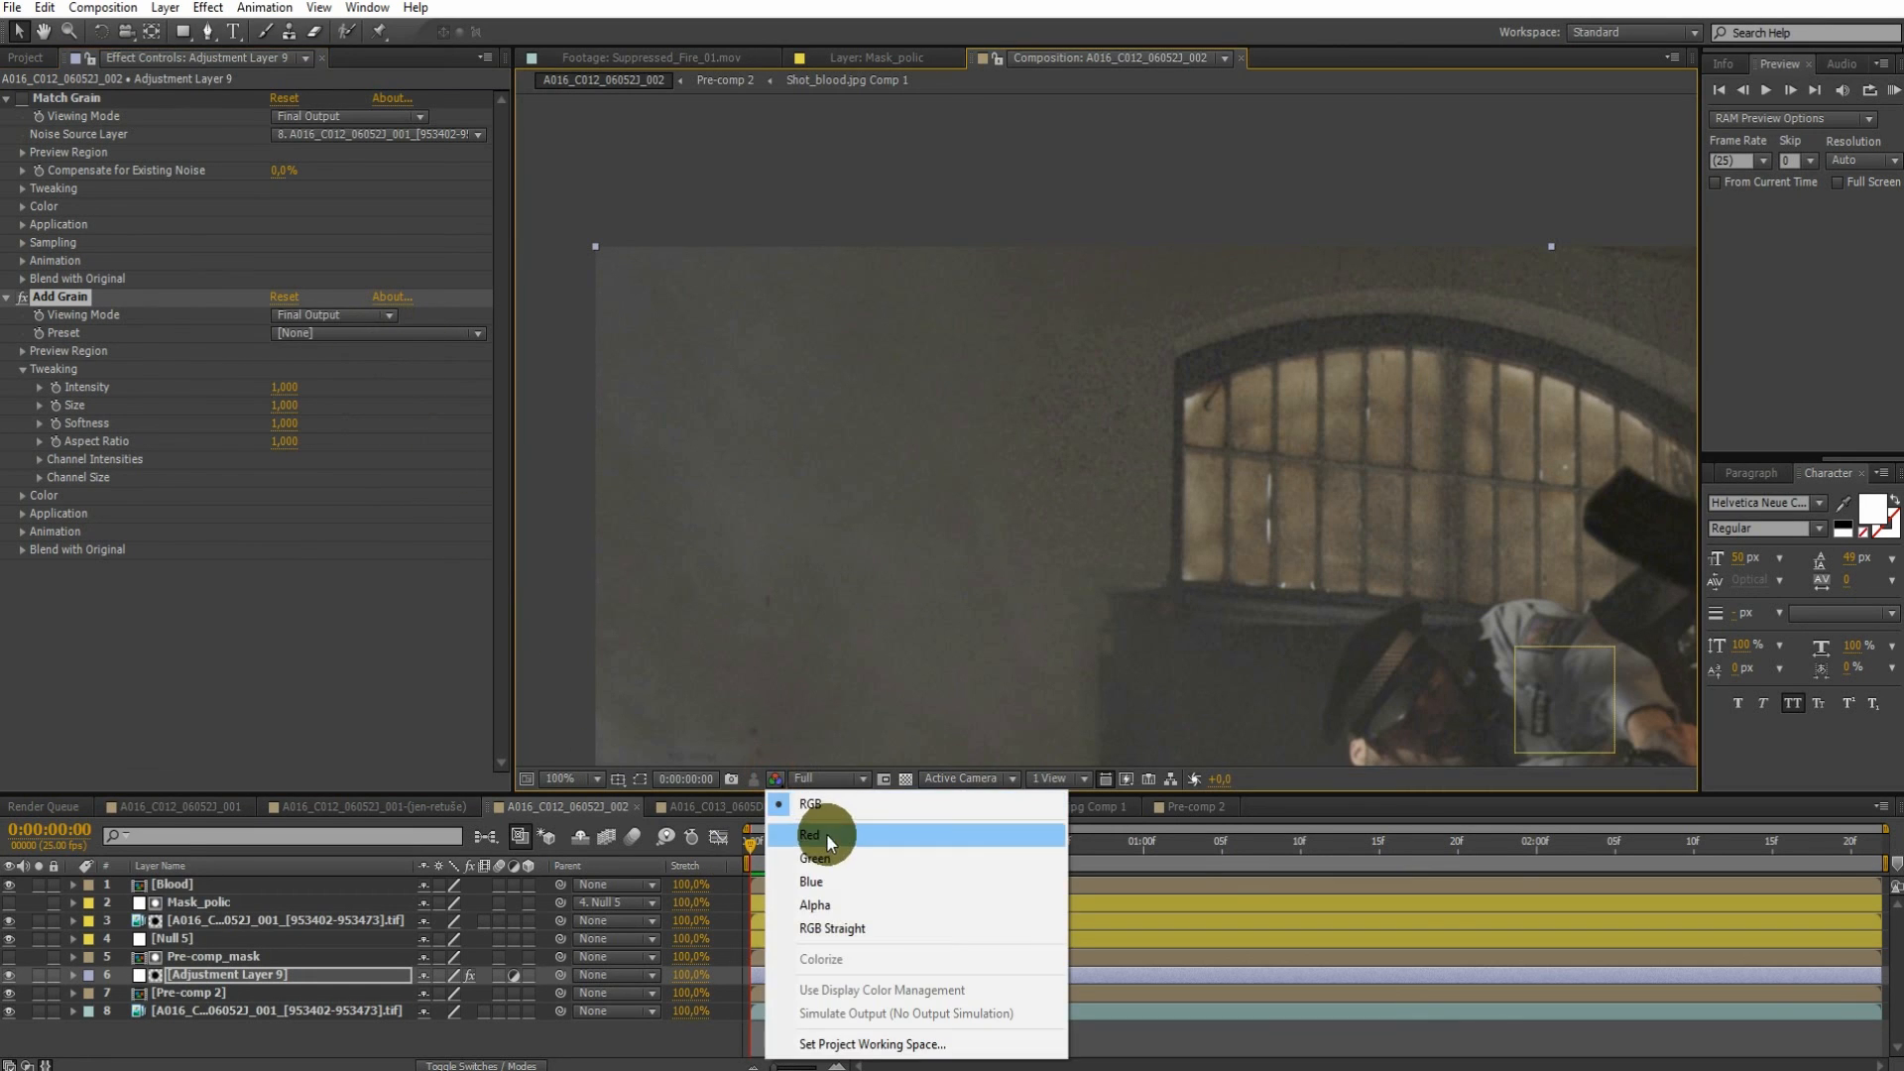
click(819, 832)
scroll(906, 536, up, 3)
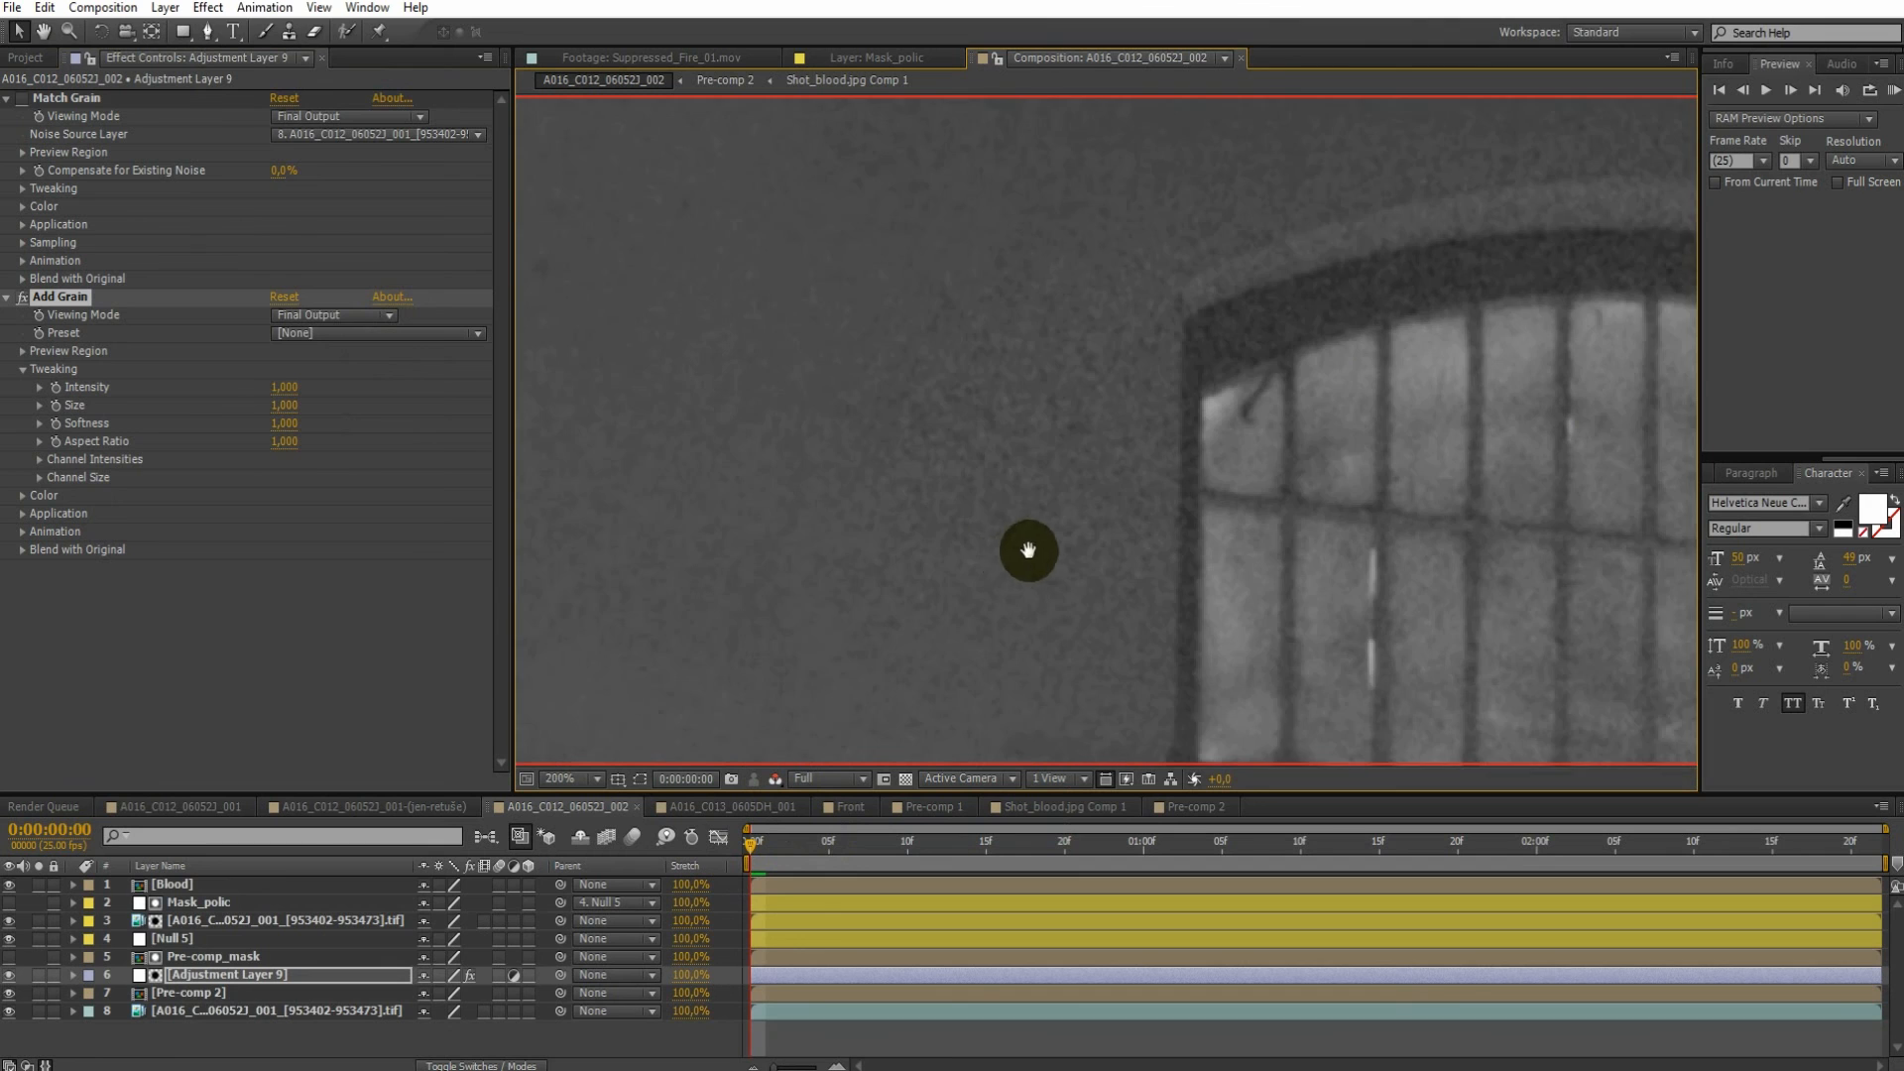
click(39, 460)
click(40, 531)
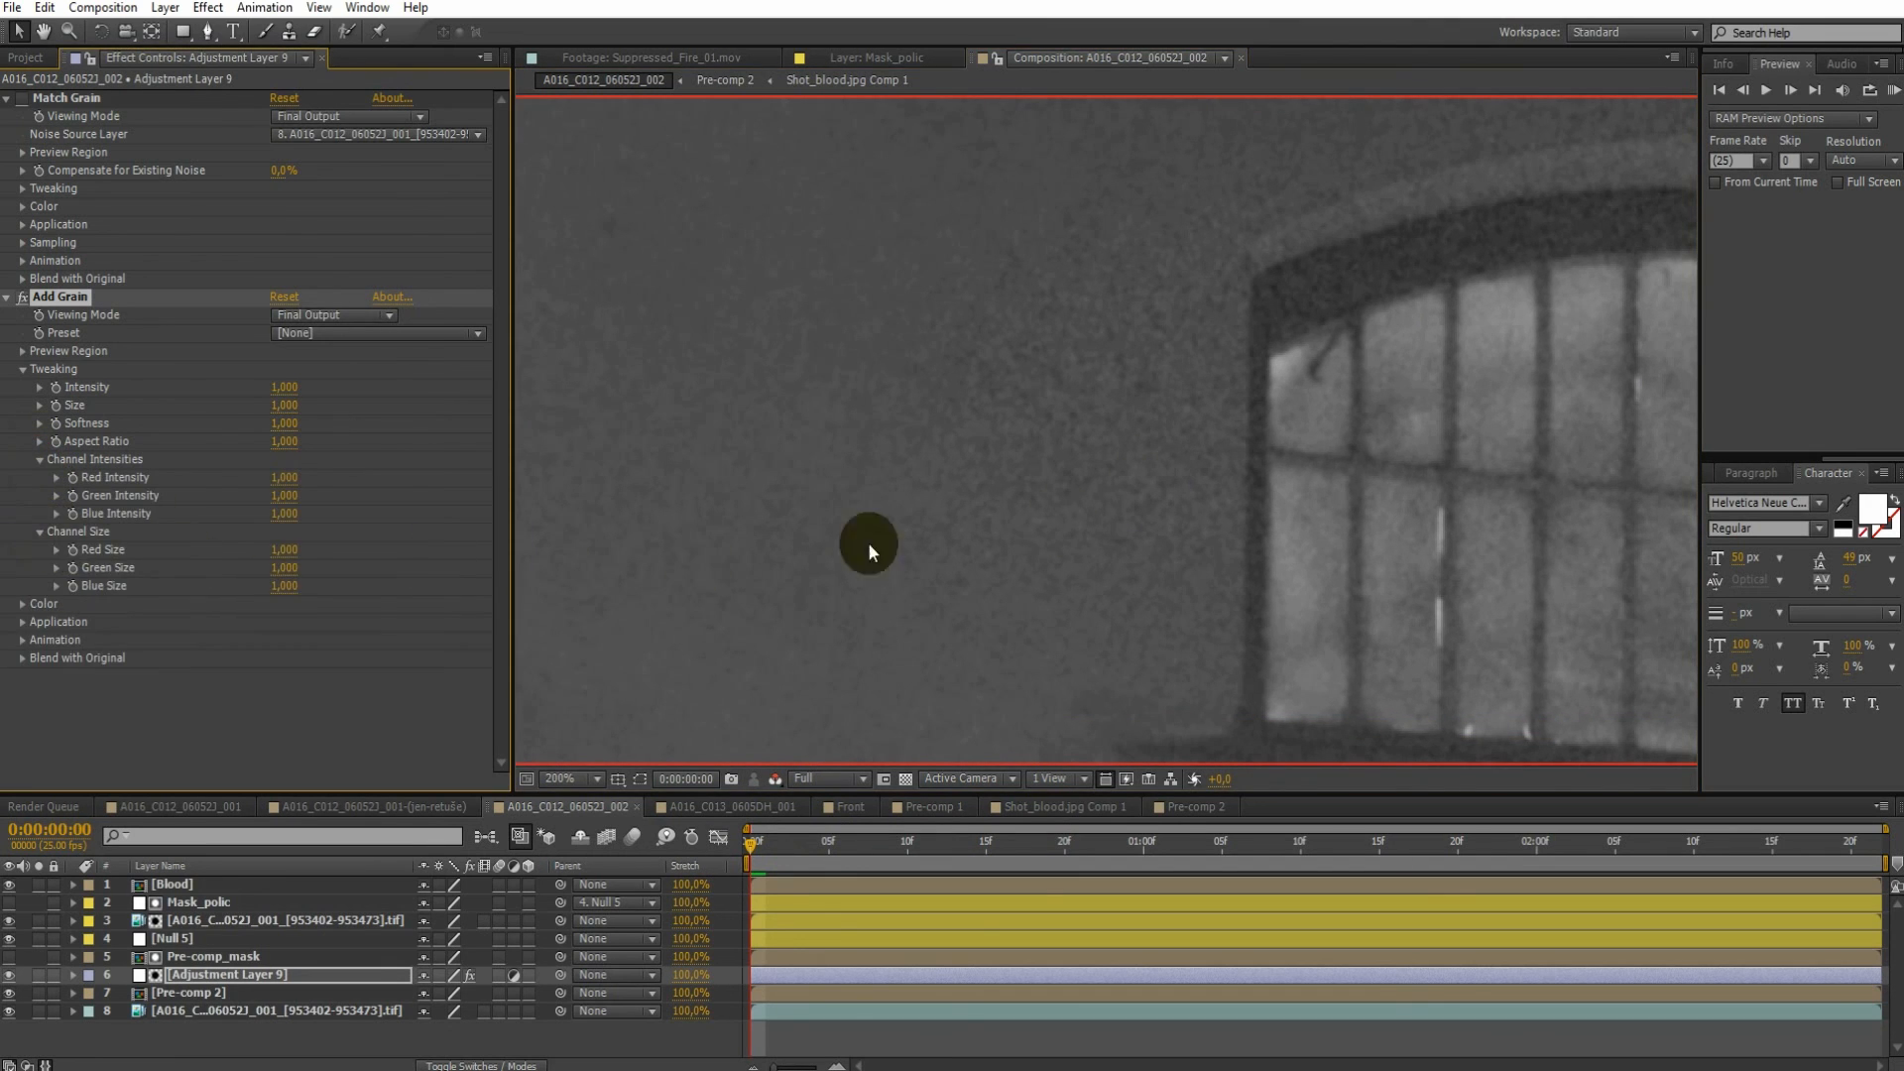
scroll(893, 526, down, 2)
drag(283, 495, 281, 495)
click(280, 481)
text(0,6)
key(Return)
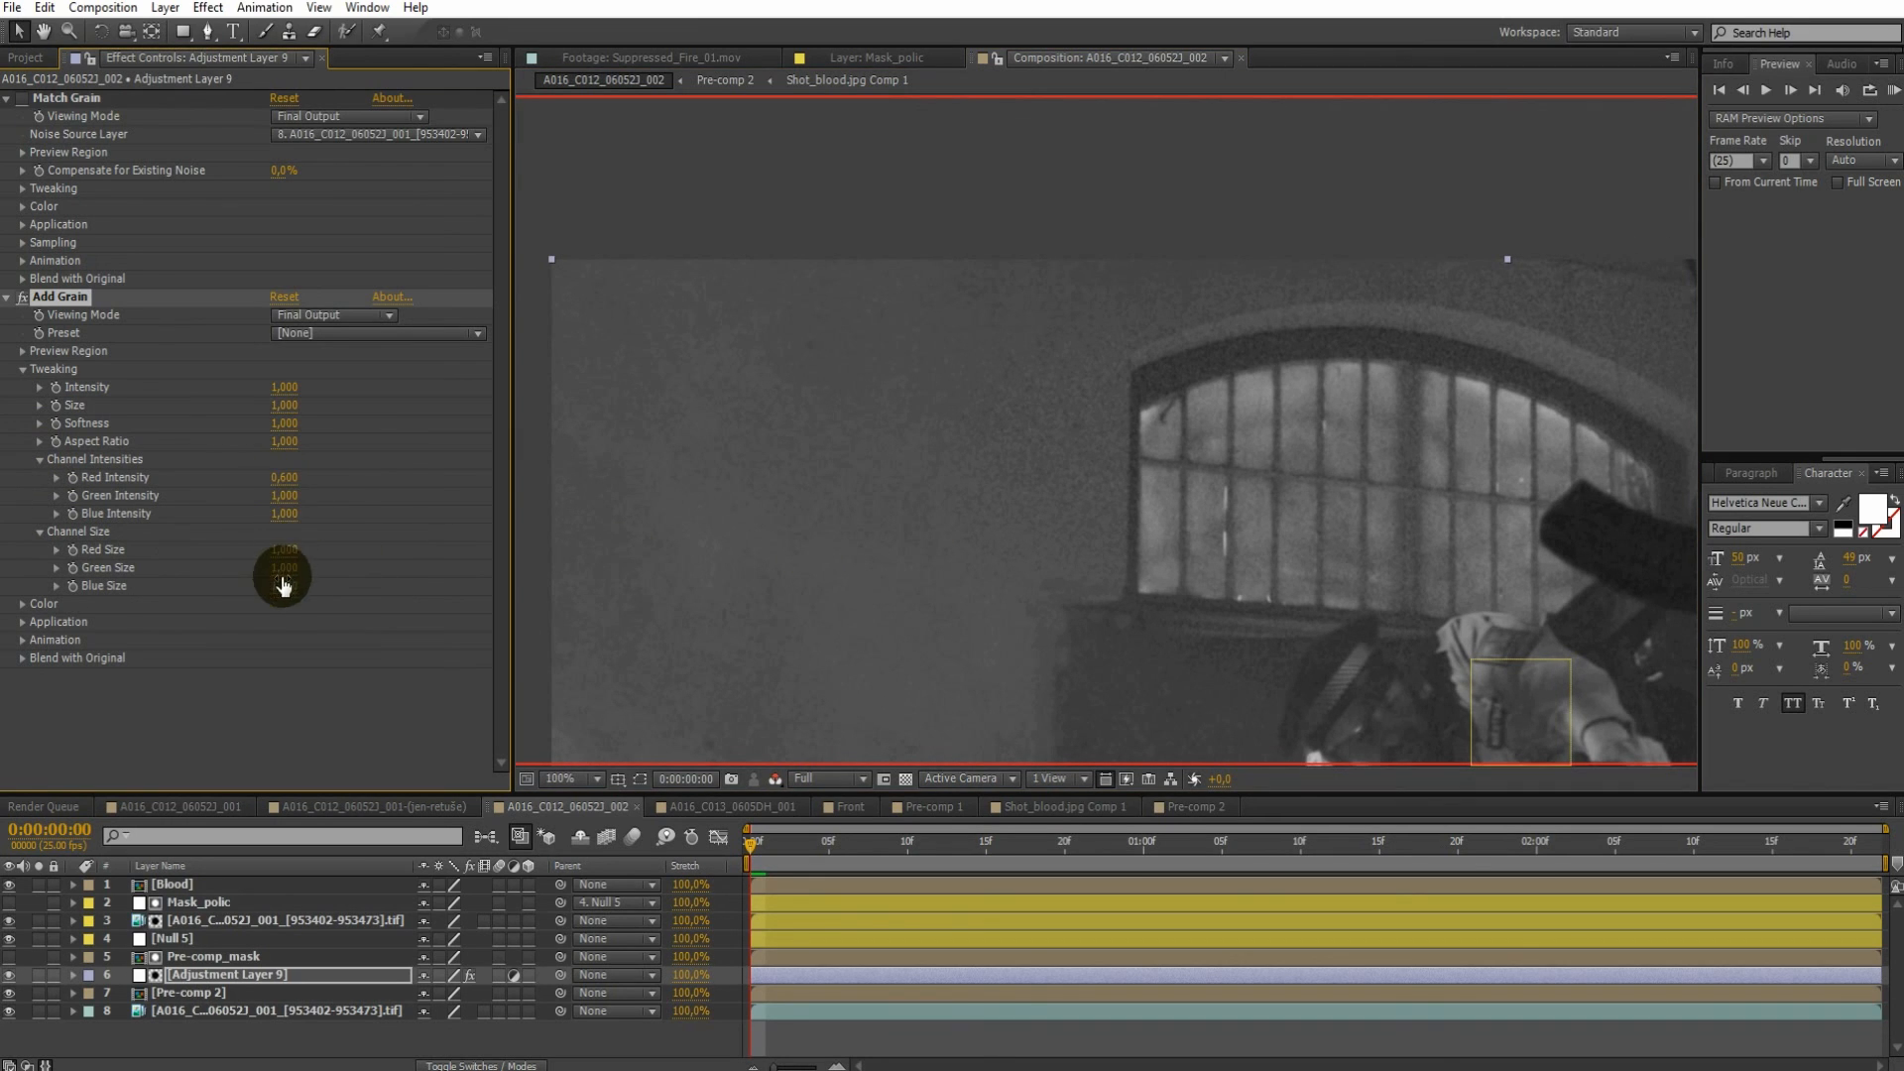
Set the Add Grain Red Size to 0.6, then raise it to 0.8
text(0,6)
key(Return)
click(278, 549)
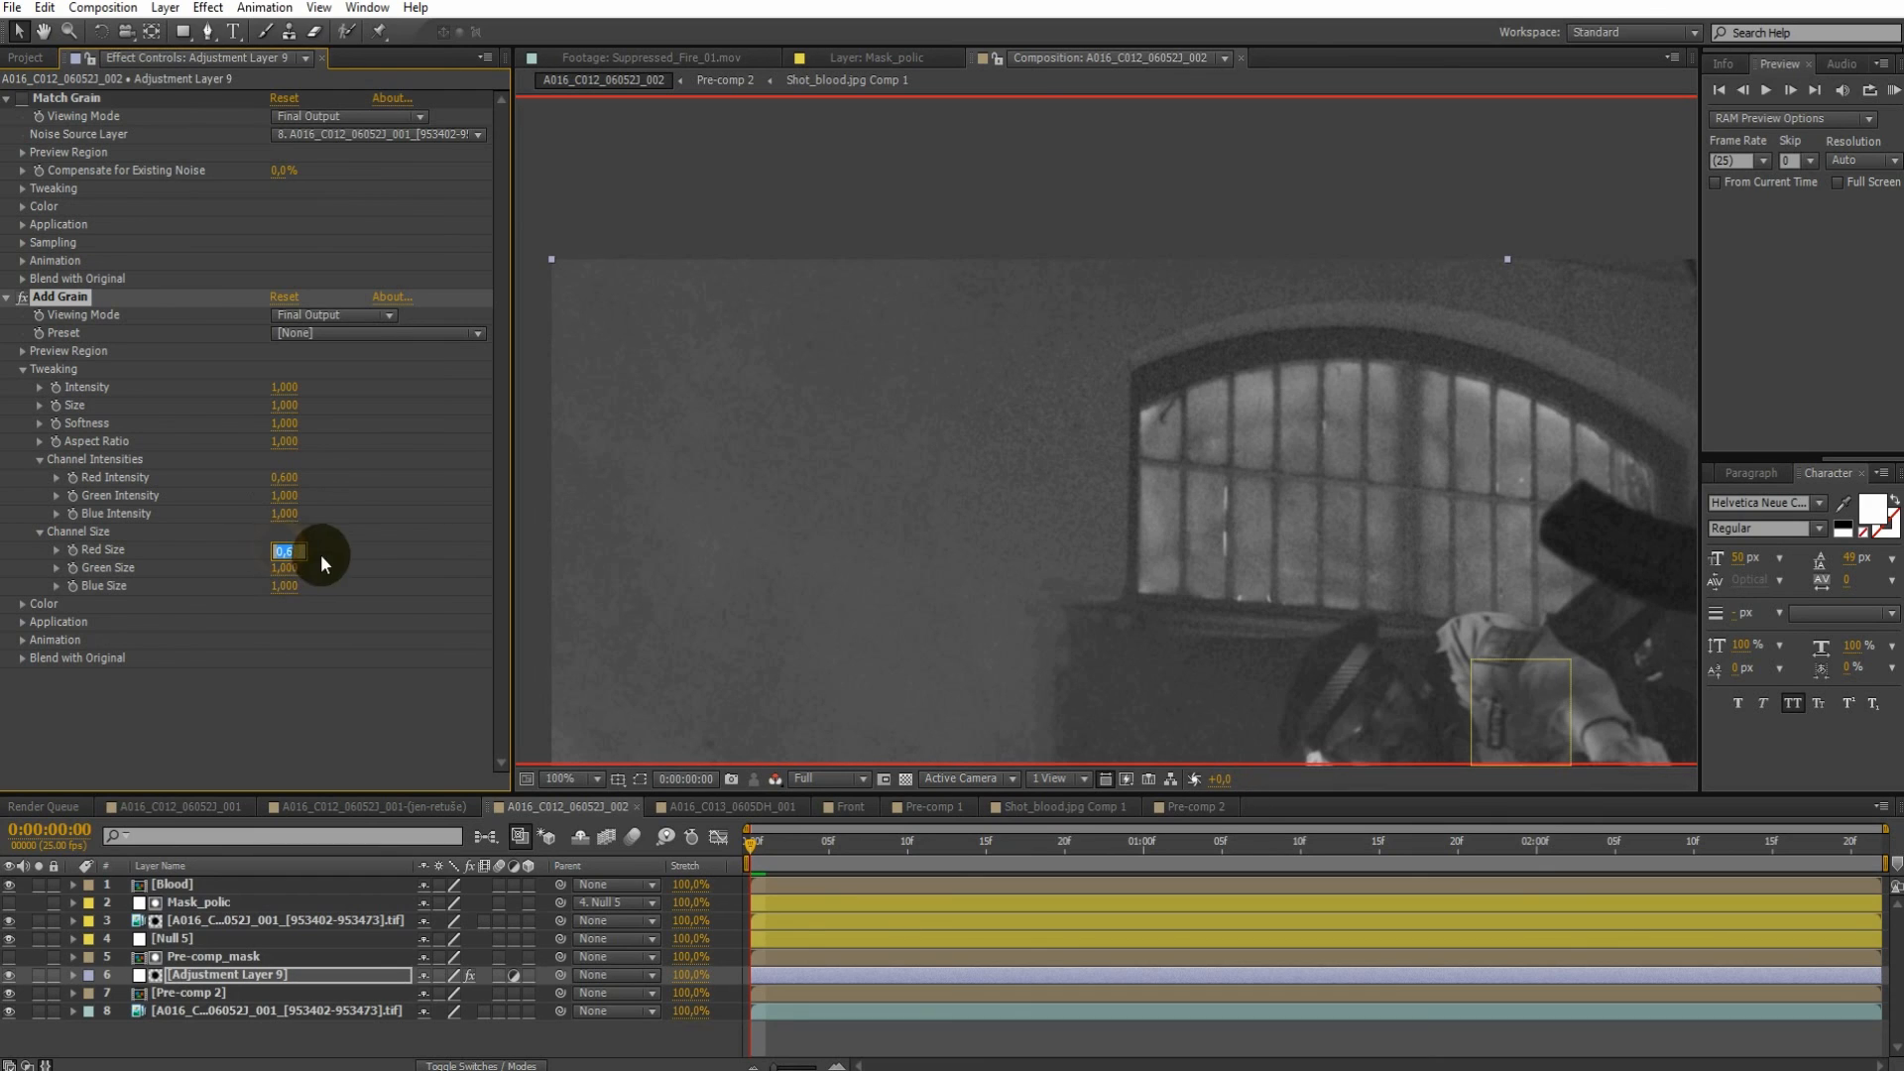
text(0,)
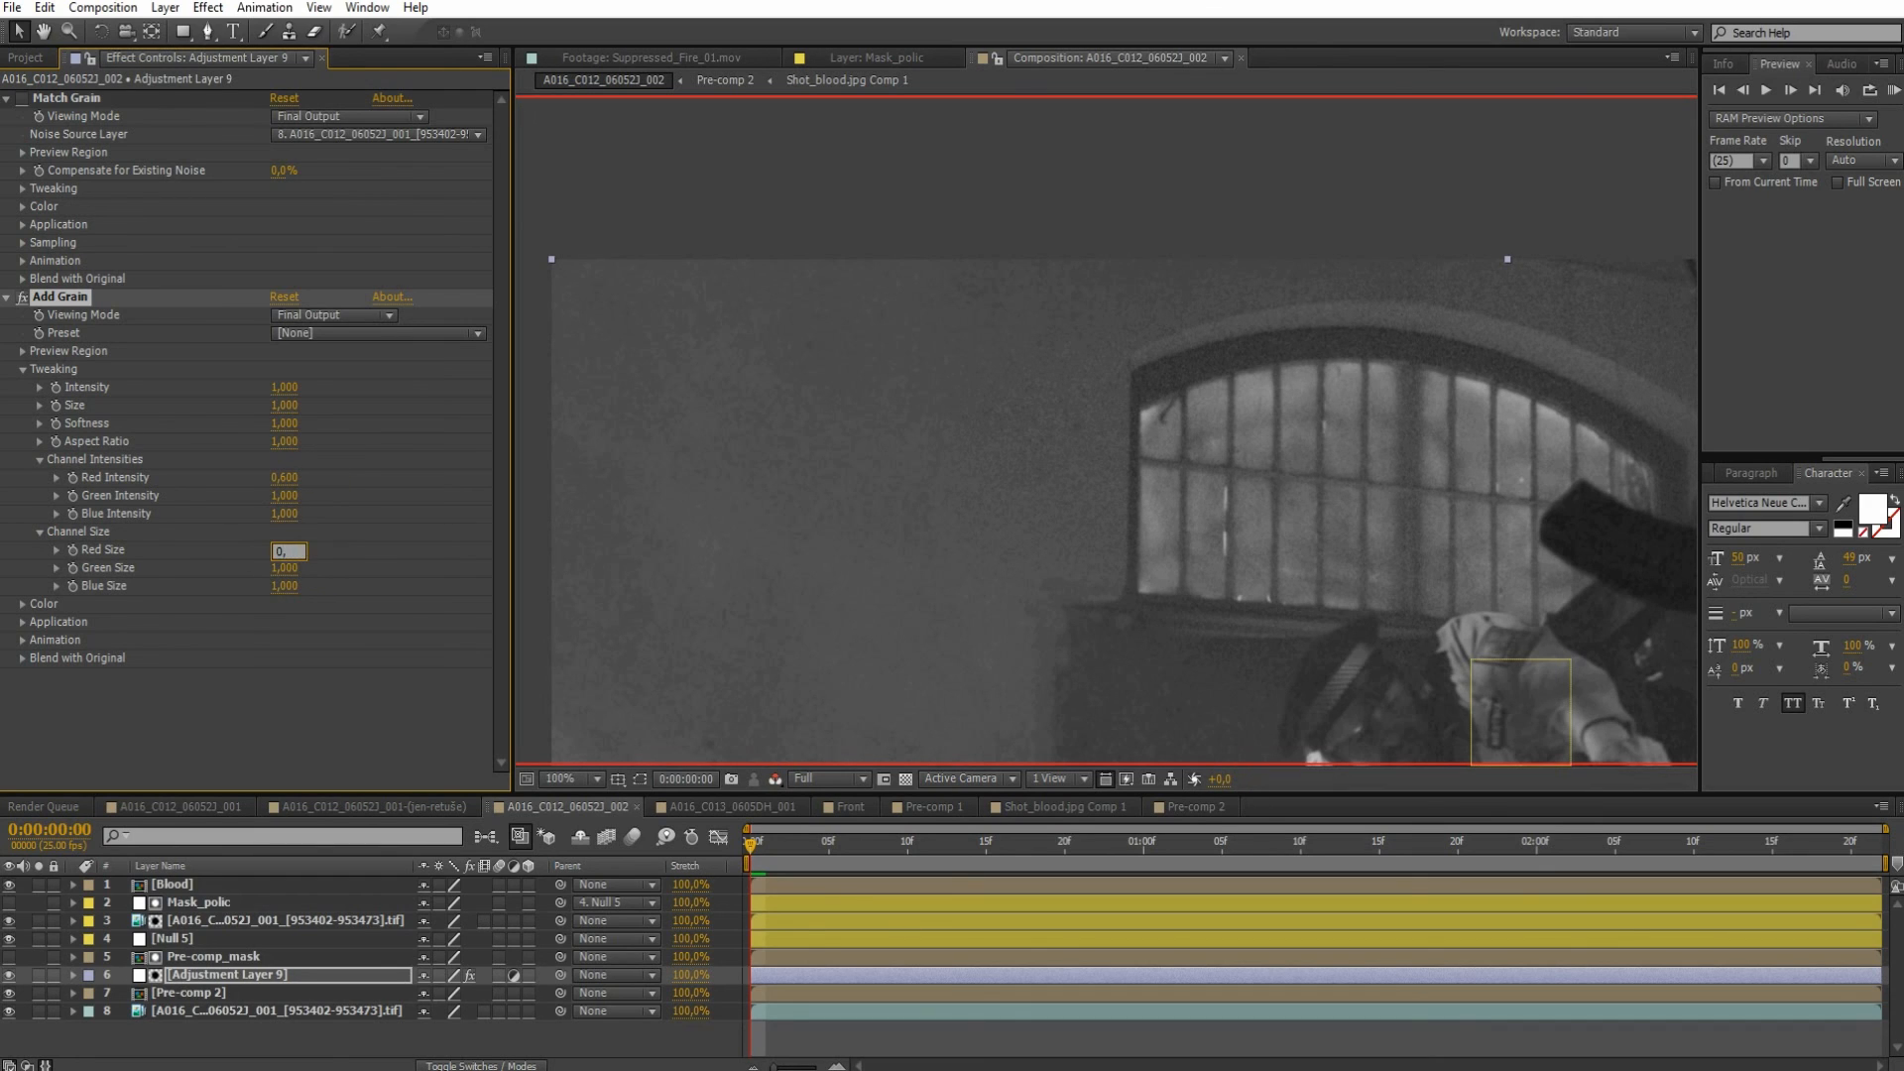
text(8)
key(Return)
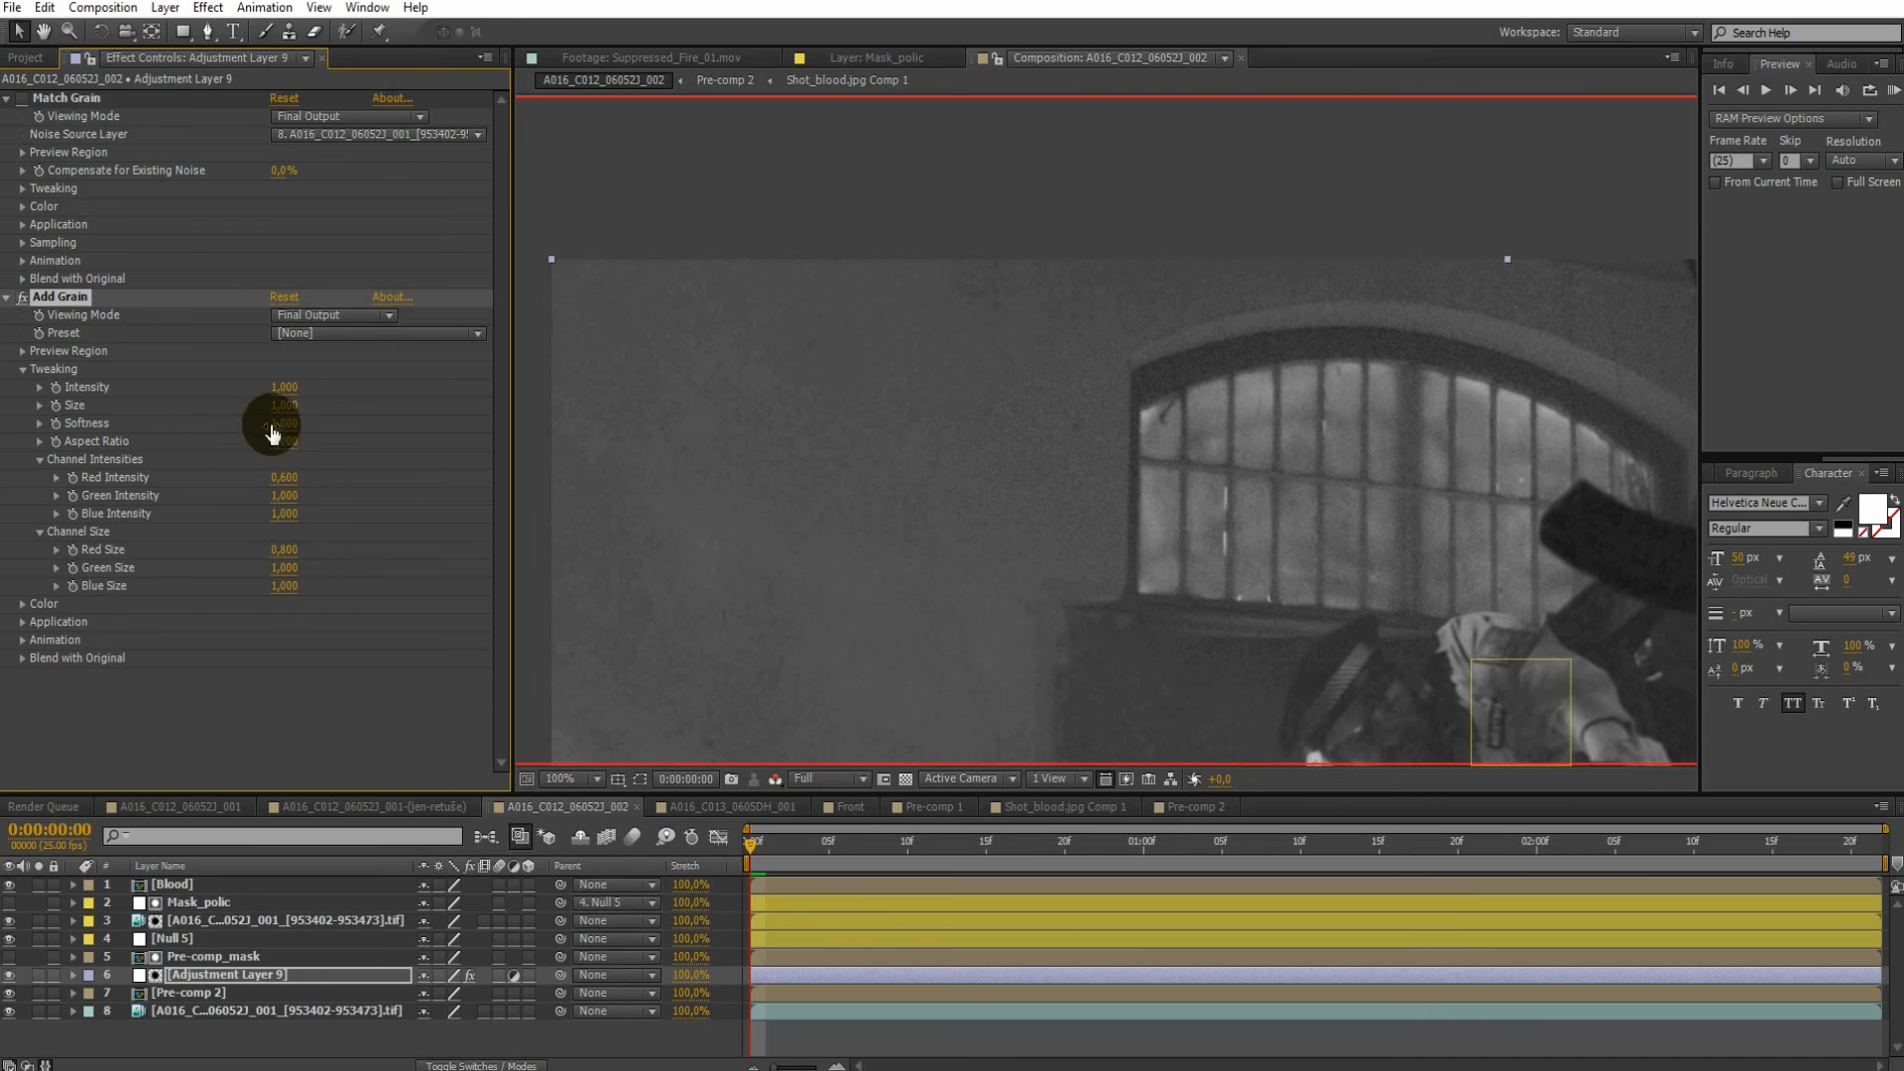
Set the Add Grain Softness to 1.5 and Red Intensity to 0.2
click(285, 441)
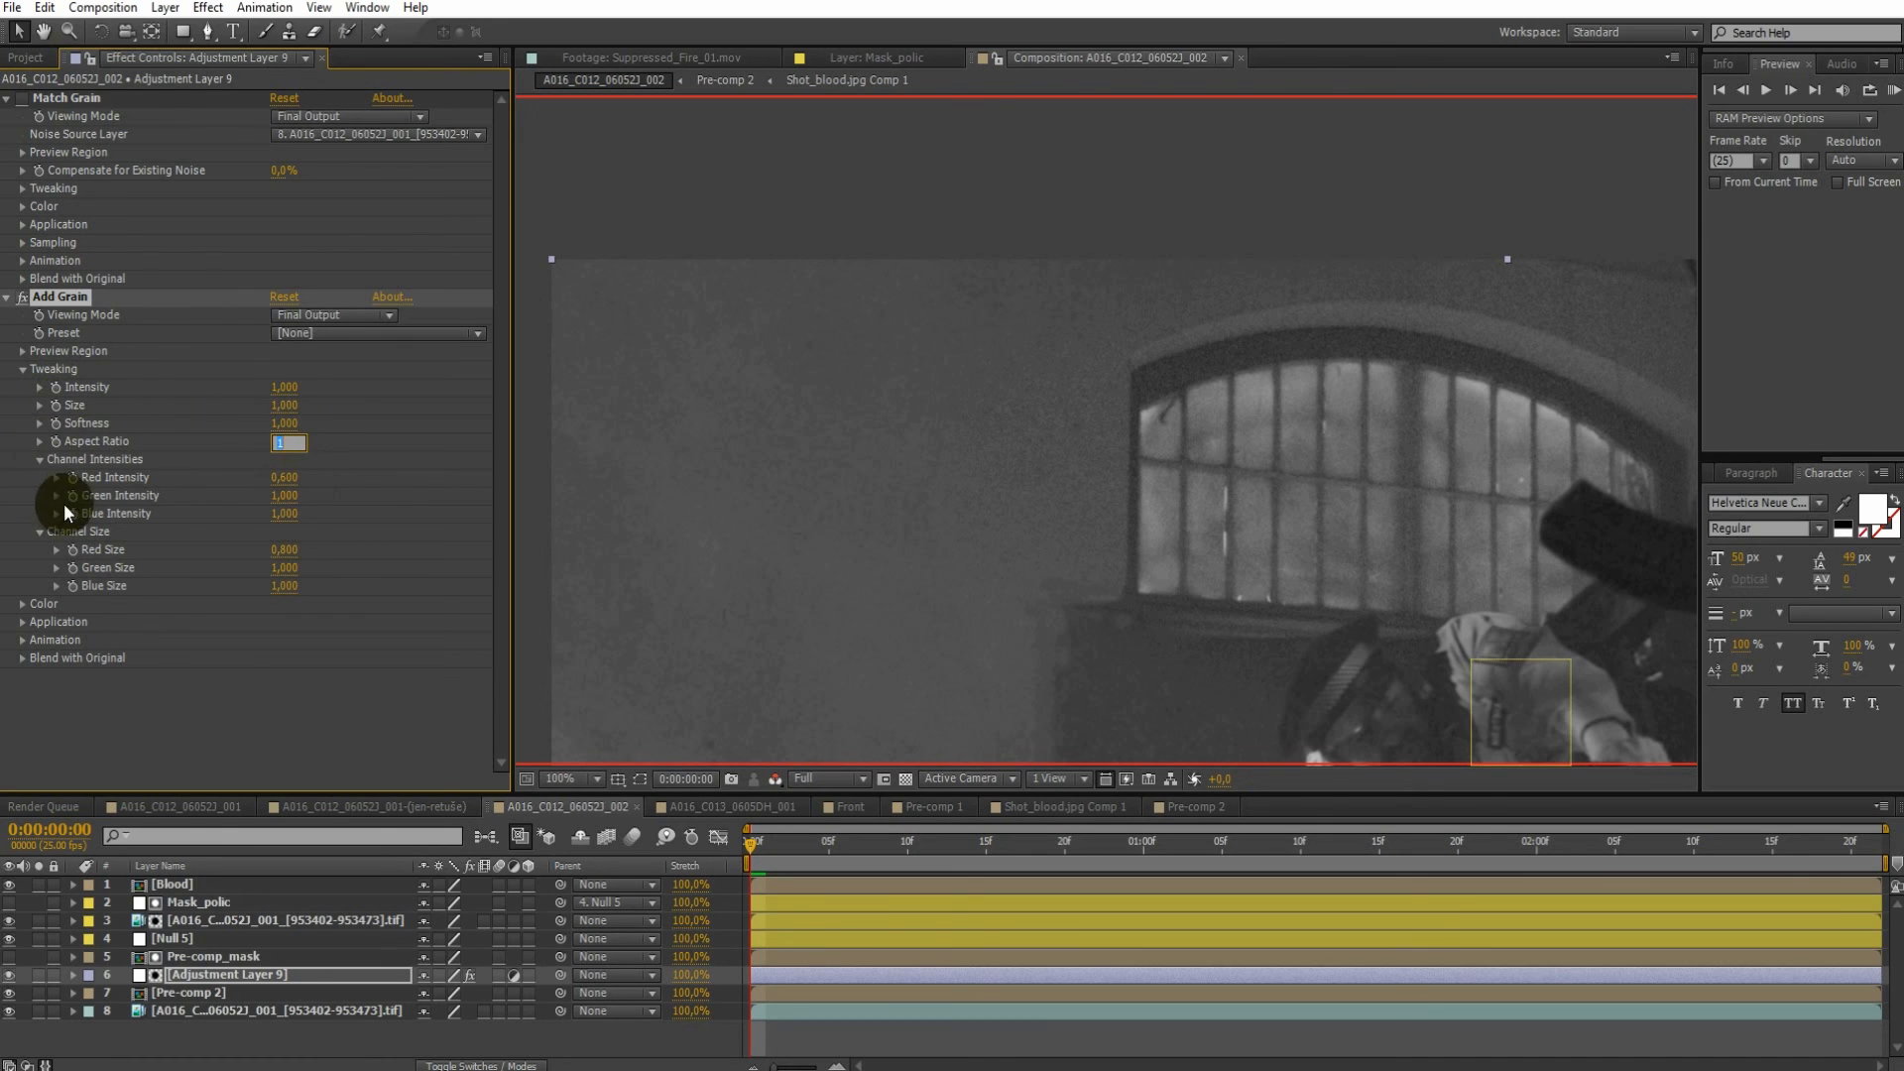
click(284, 425)
text(1,5)
key(Return)
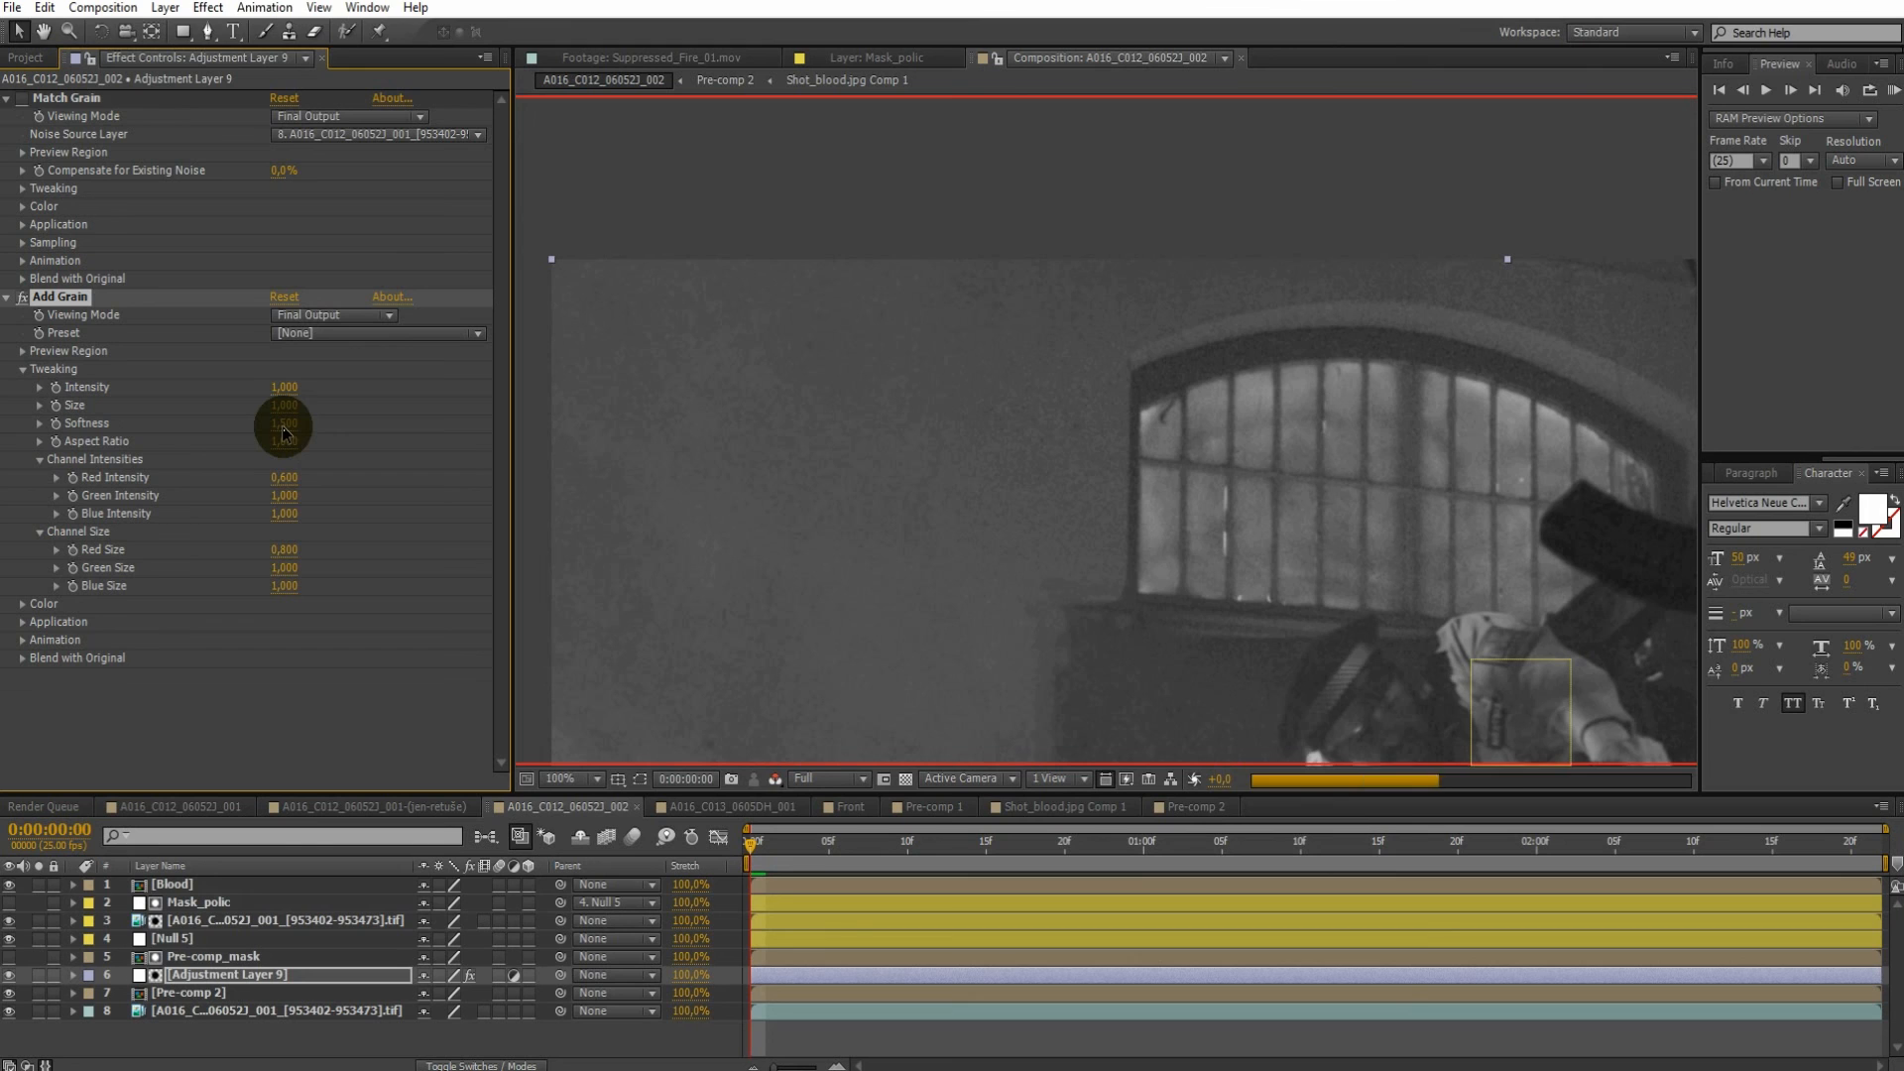
click(286, 480)
text(0,2)
key(Return)
Re-enter 0.8 for the Add Grain Red Size and 1.5 for its Softness
key(period)
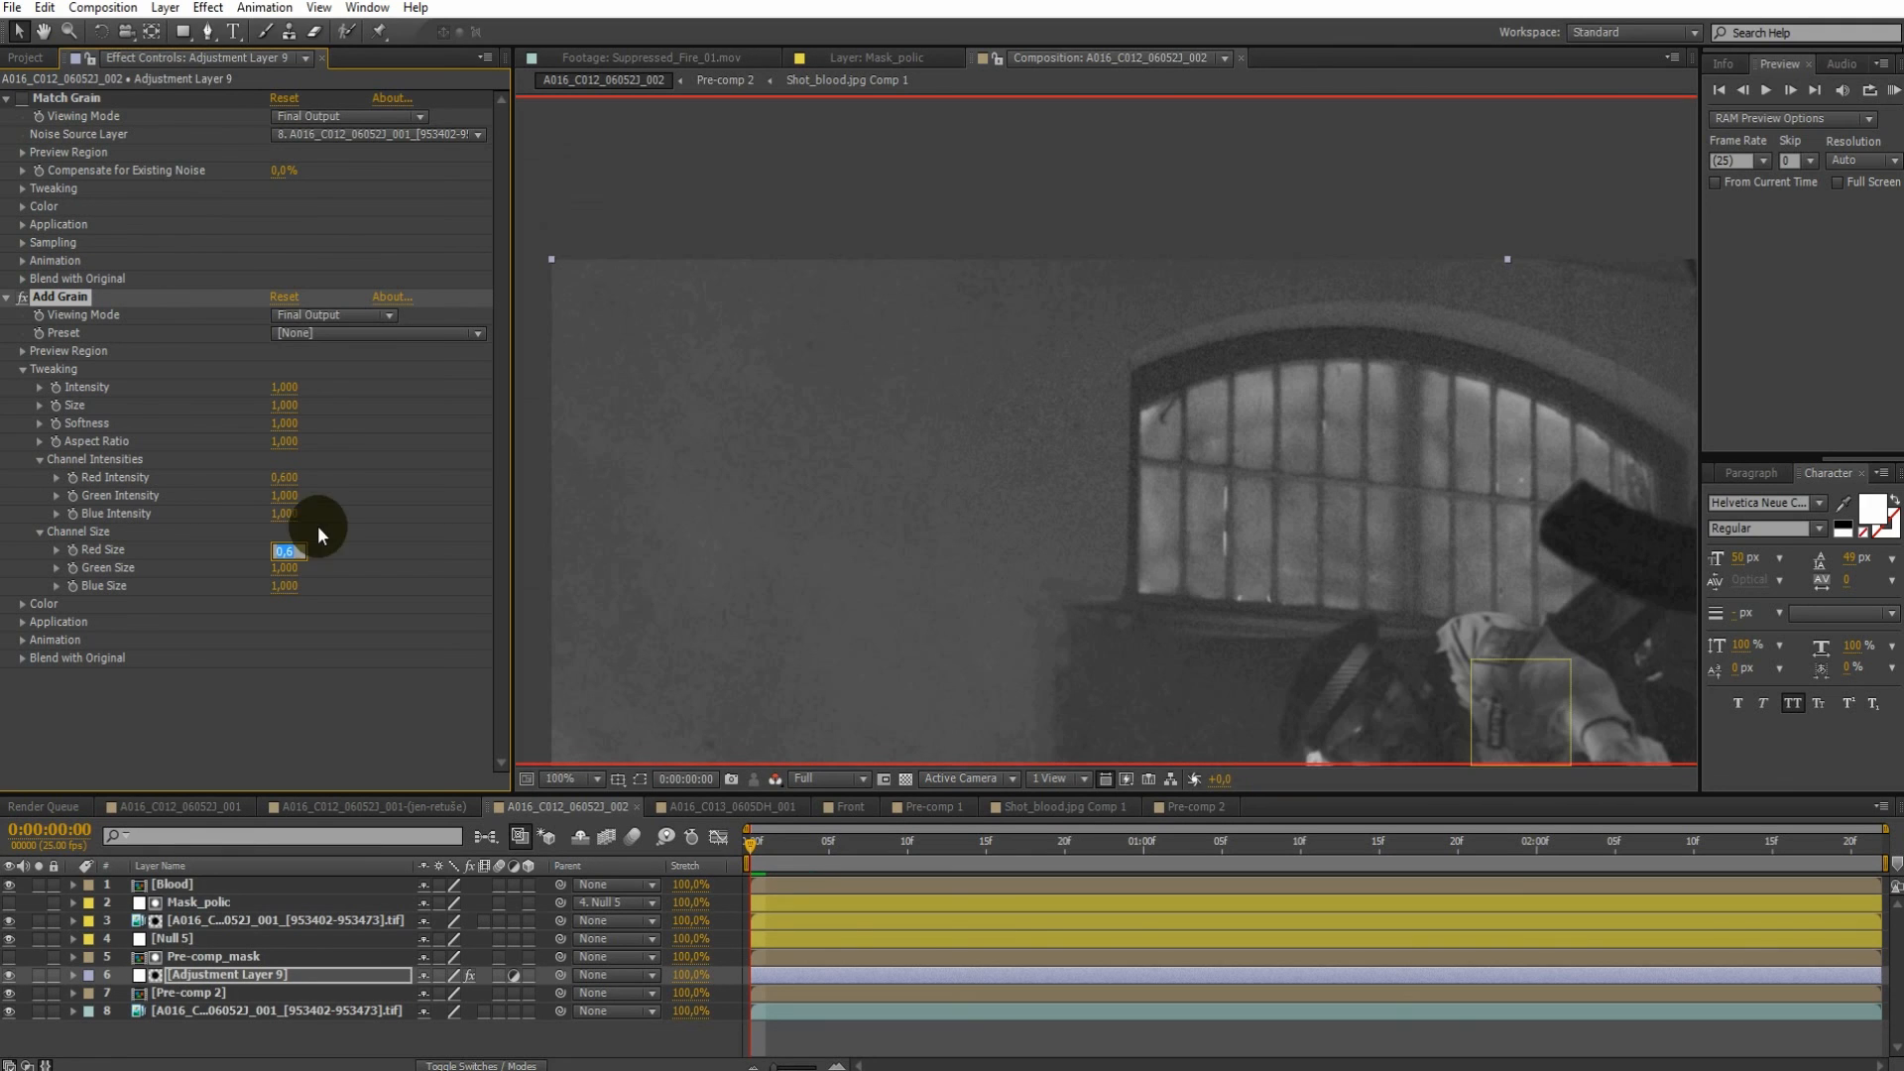
text(0,)
text(8)
click(283, 423)
text(1,5)
key(Return)
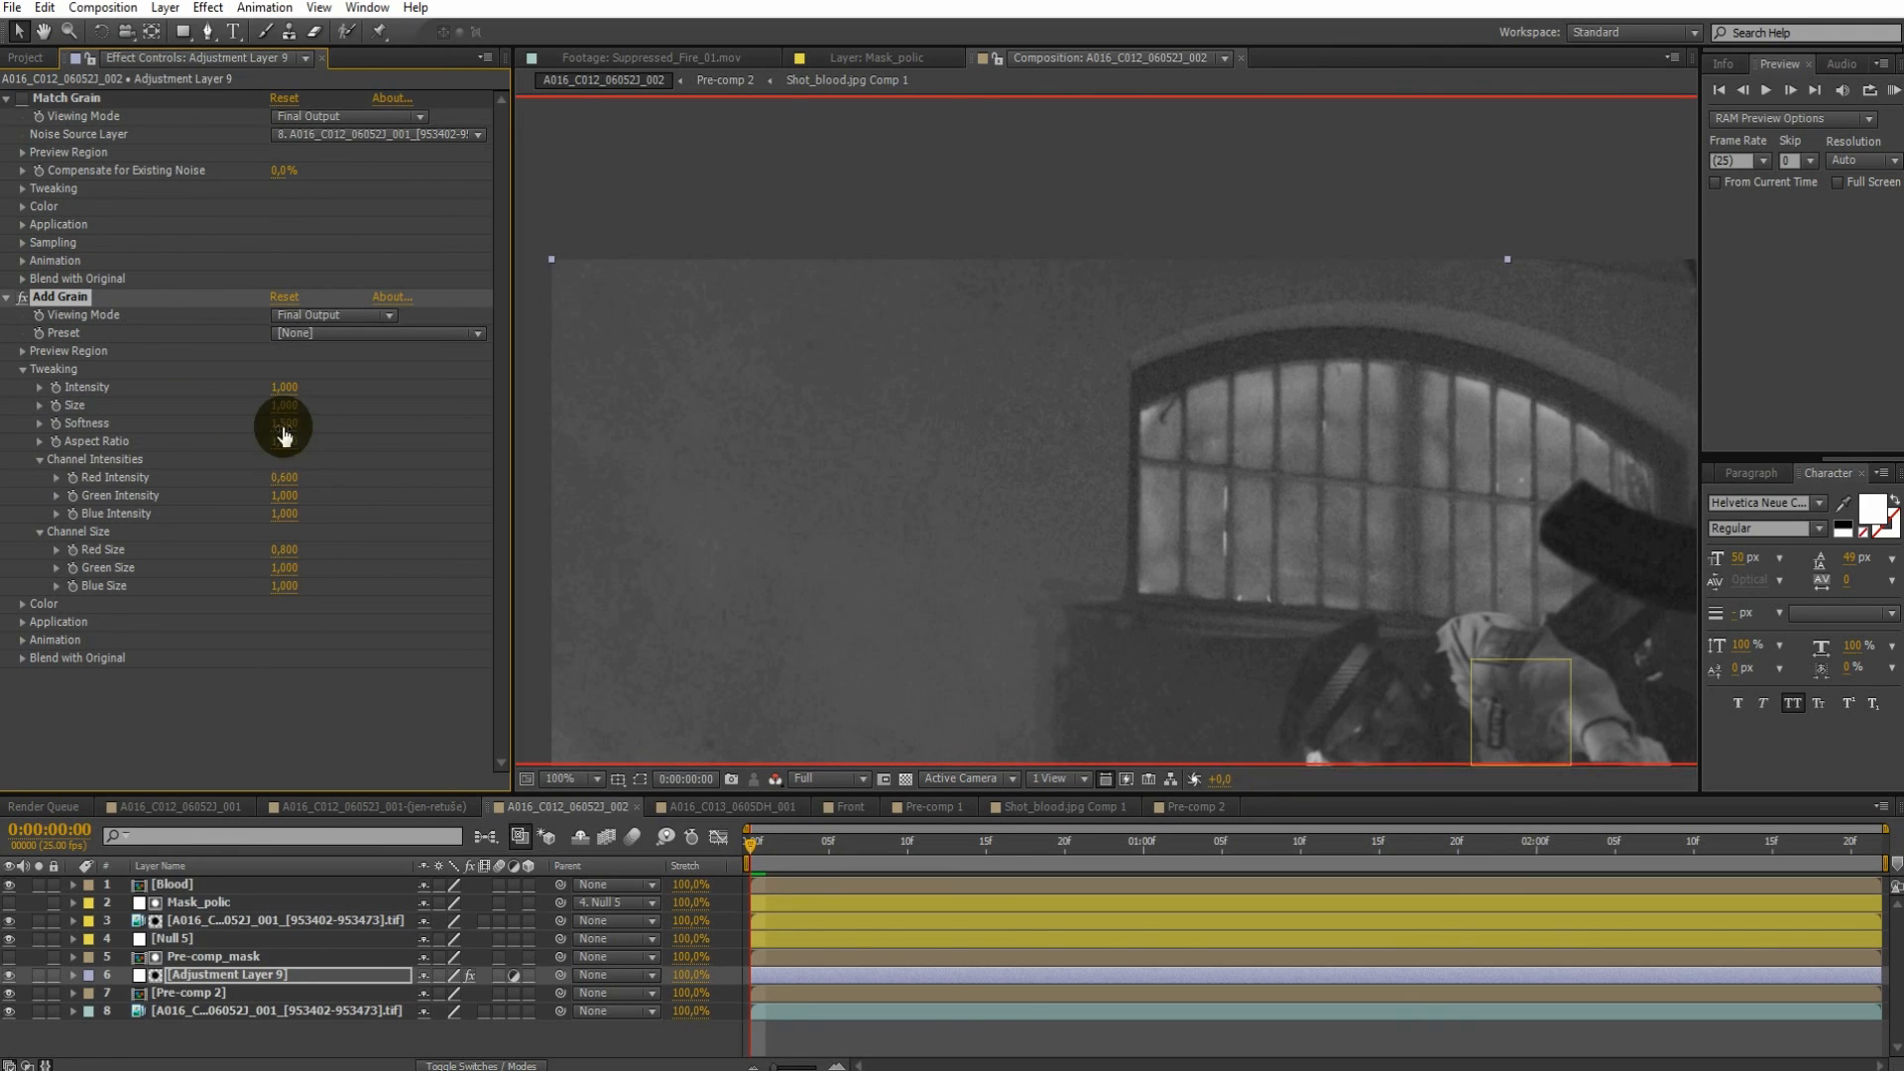
Try a Red Intensity of 0.2 and preview the red-channel grain in close-up
click(286, 477)
text(0,2)
key(Return)
scroll(659, 418, up, 1)
key(KP_0)
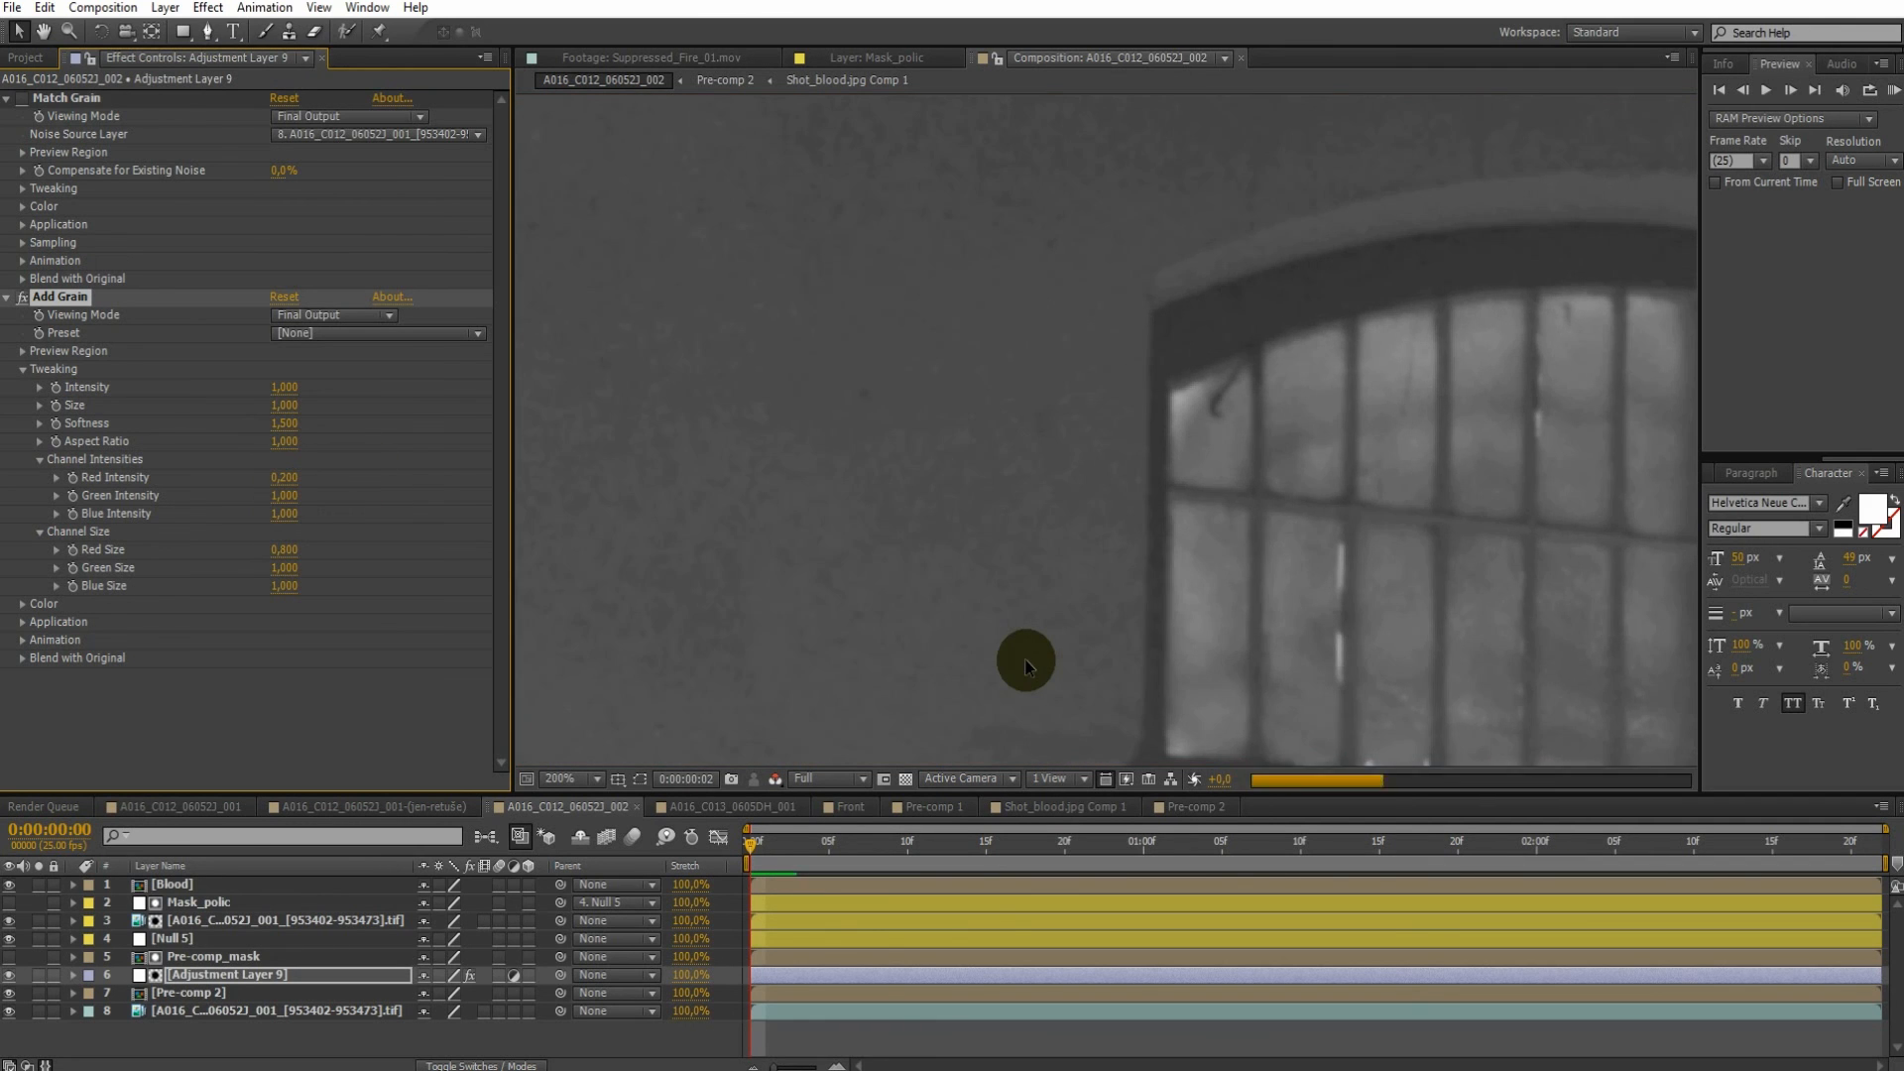
key(KP_0)
Set the Add Grain Red Intensity and Green Intensity to 0.3 and preview the grain
click(286, 478)
text(0,3)
key(Return)
key(KP_0)
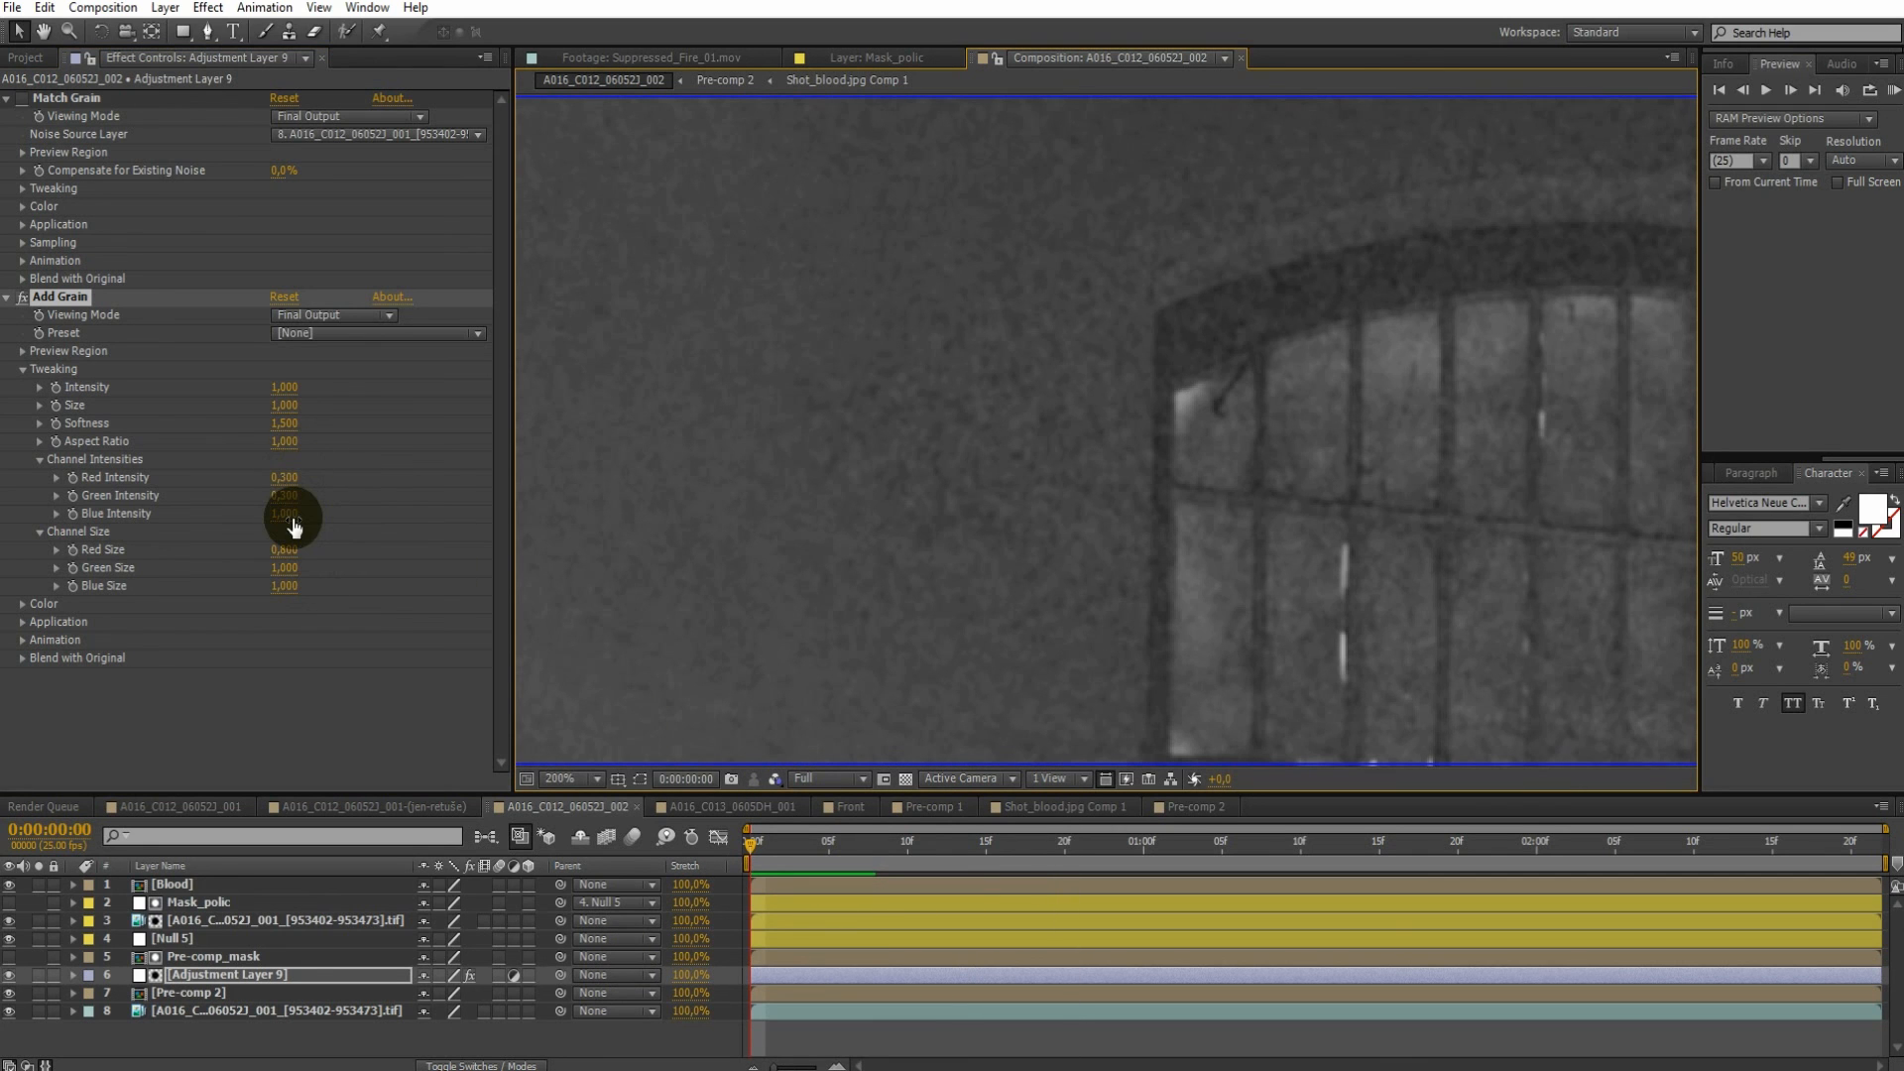
Preview the grain in the blue channel and set the Blue Intensity to 0.6
click(293, 516)
click(391, 704)
key(KP_0)
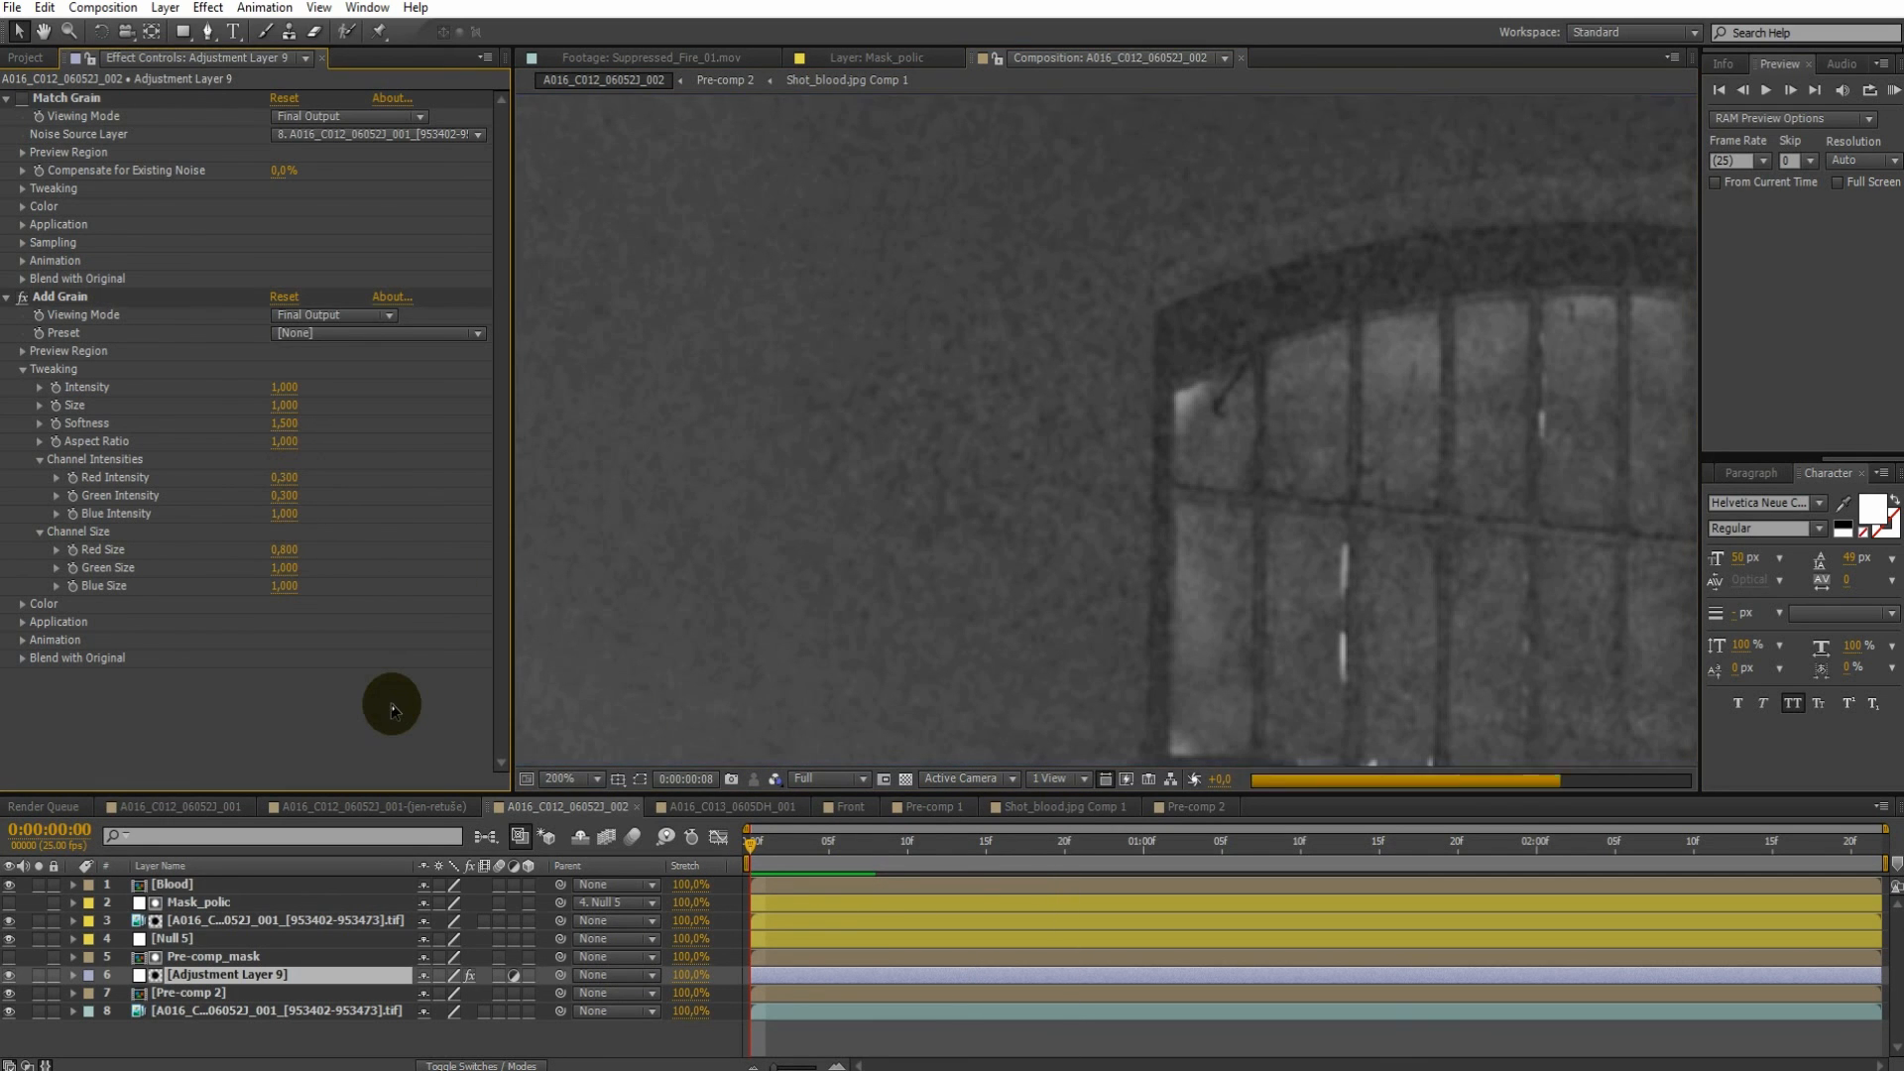
click(286, 511)
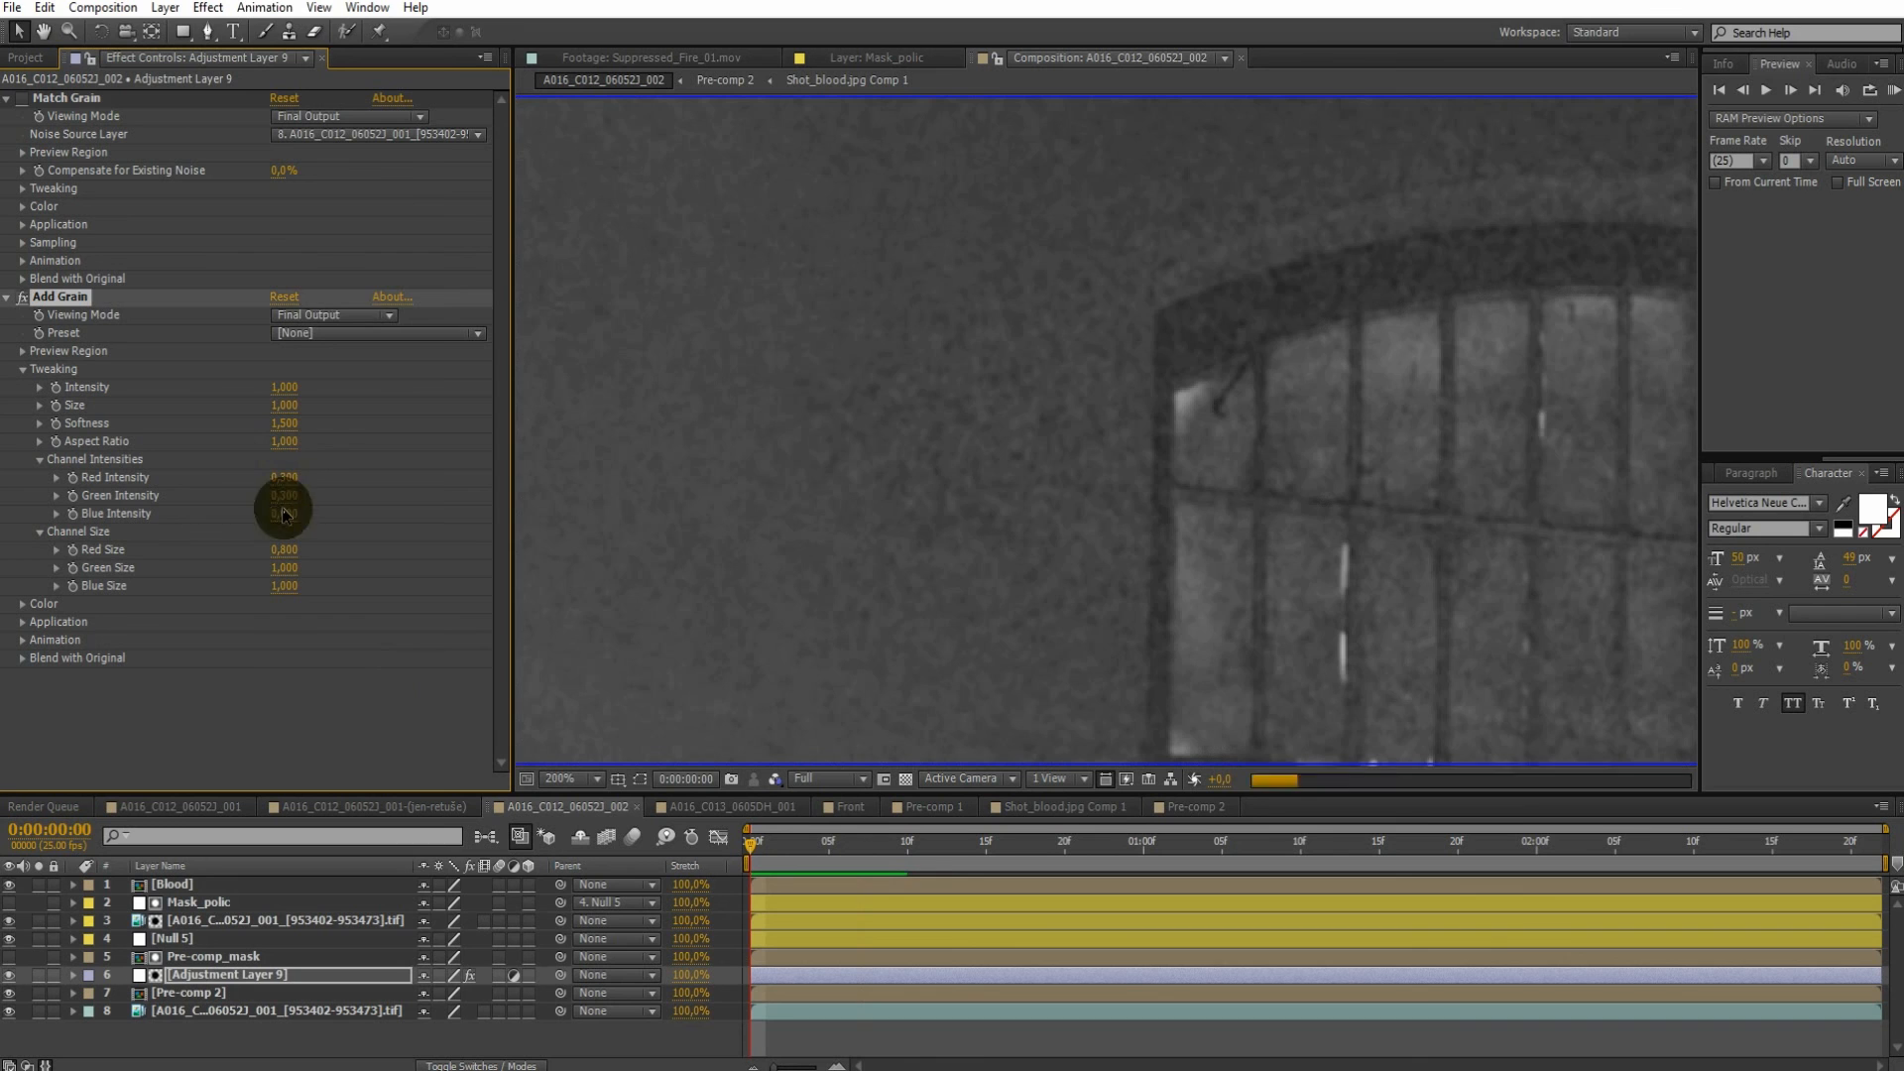
text(0,6)
key(Return)
Return the view to RGB and set the overall grain Size to 0.6 and Intensity to 0.8
scroll(783, 403, down, 1)
click(776, 780)
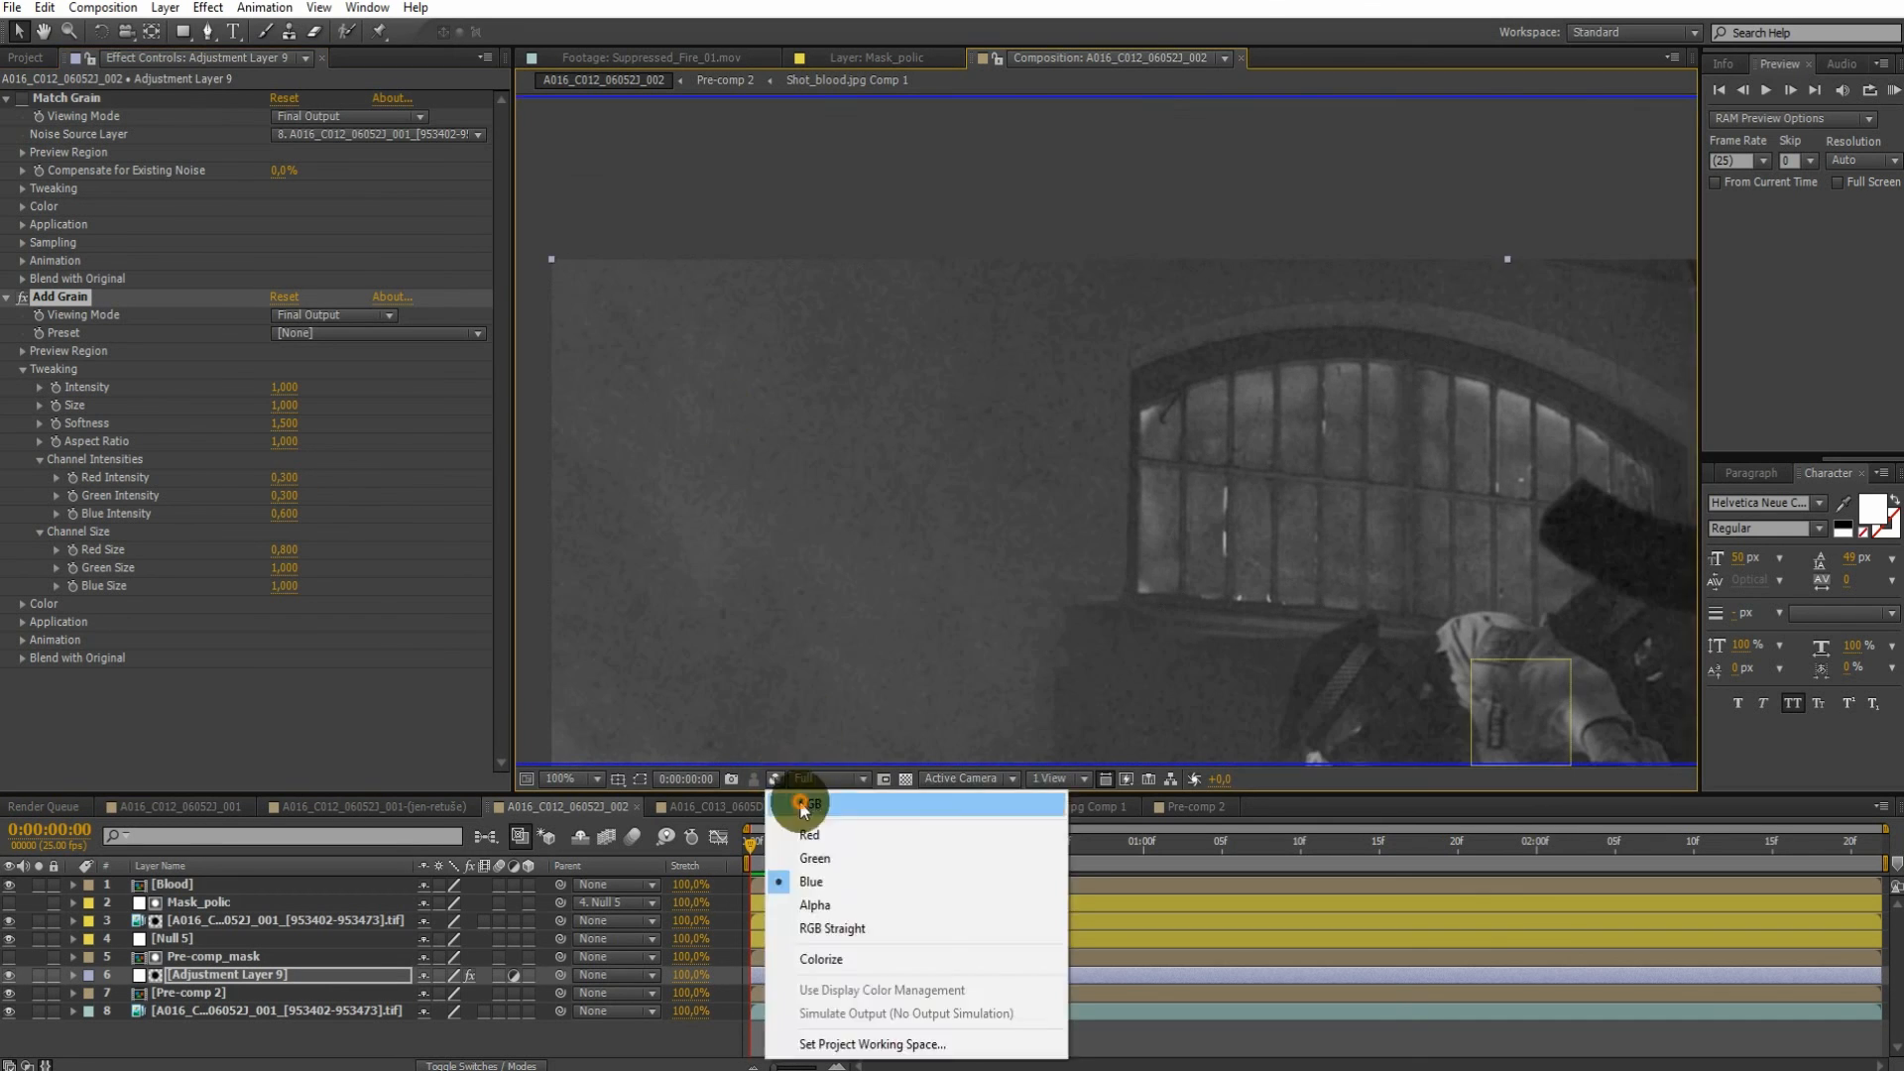
click(798, 803)
click(285, 406)
text(0,)
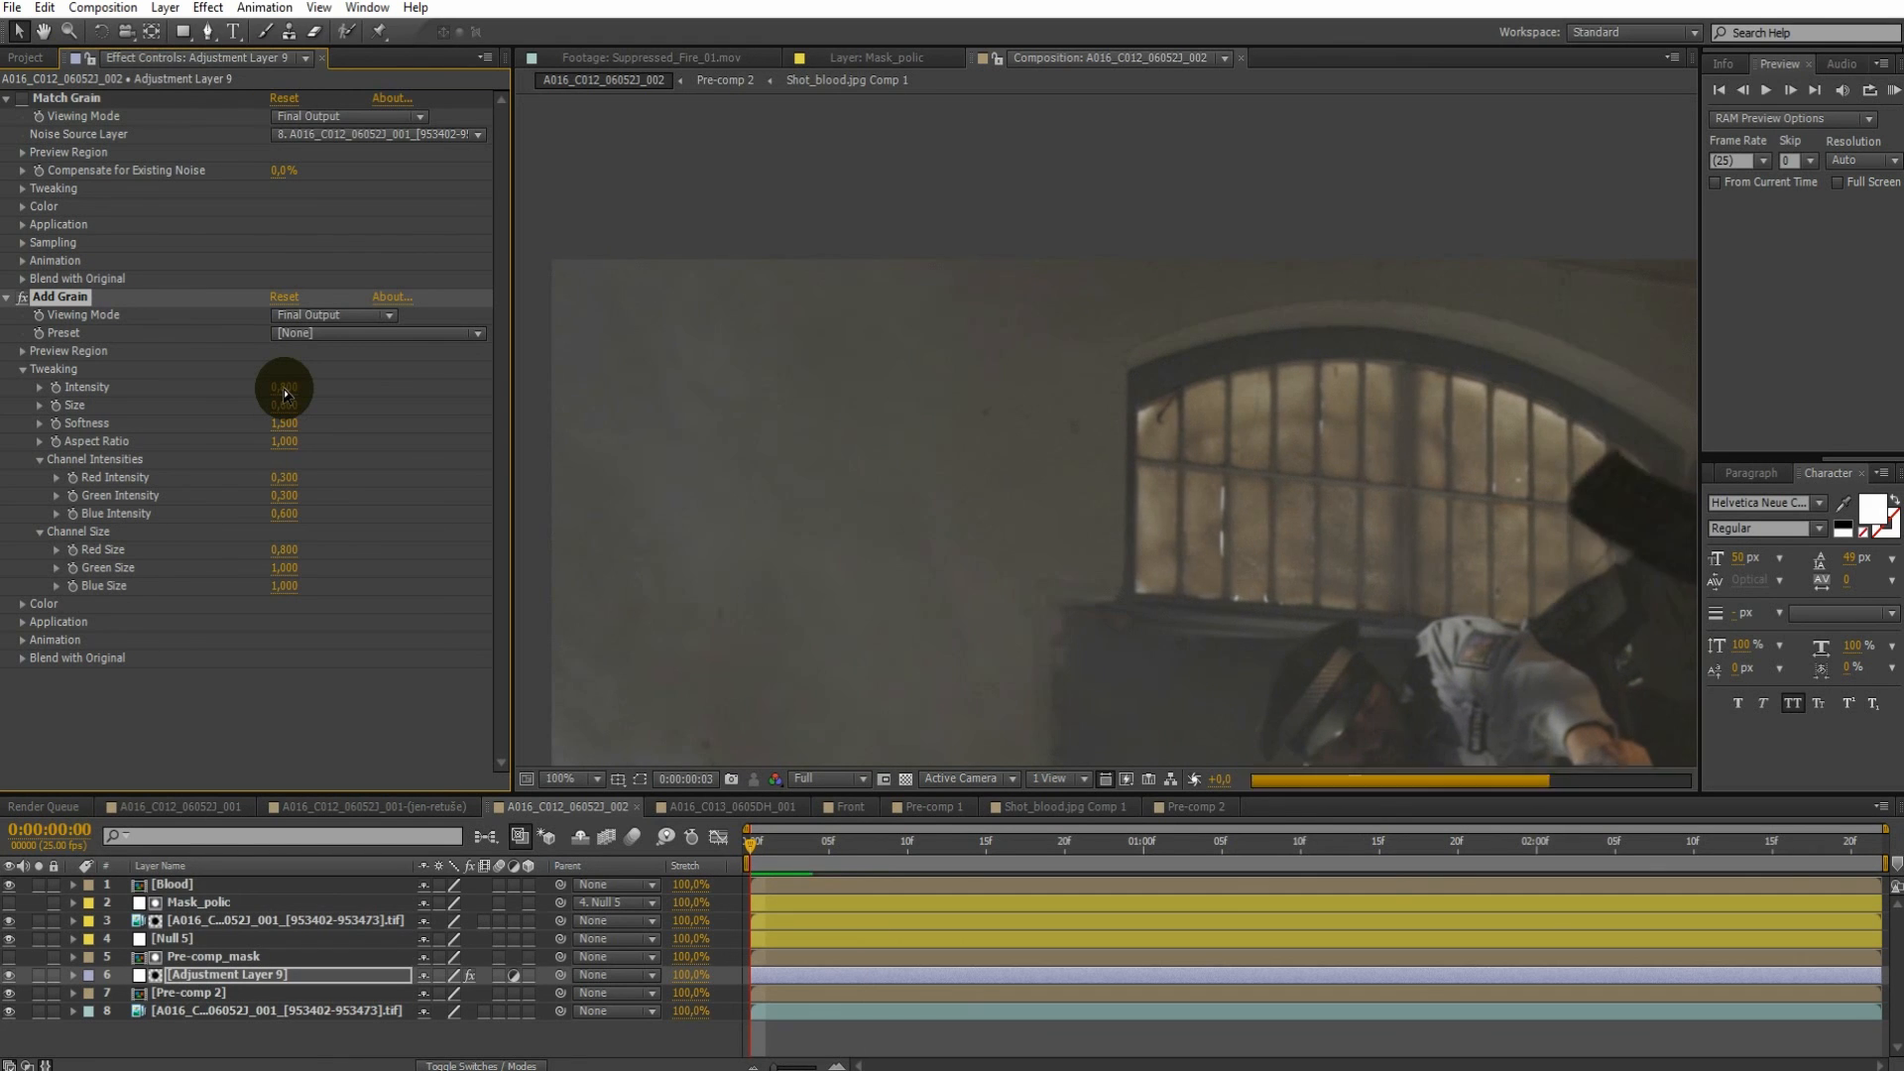
scroll(980, 258, down, 2)
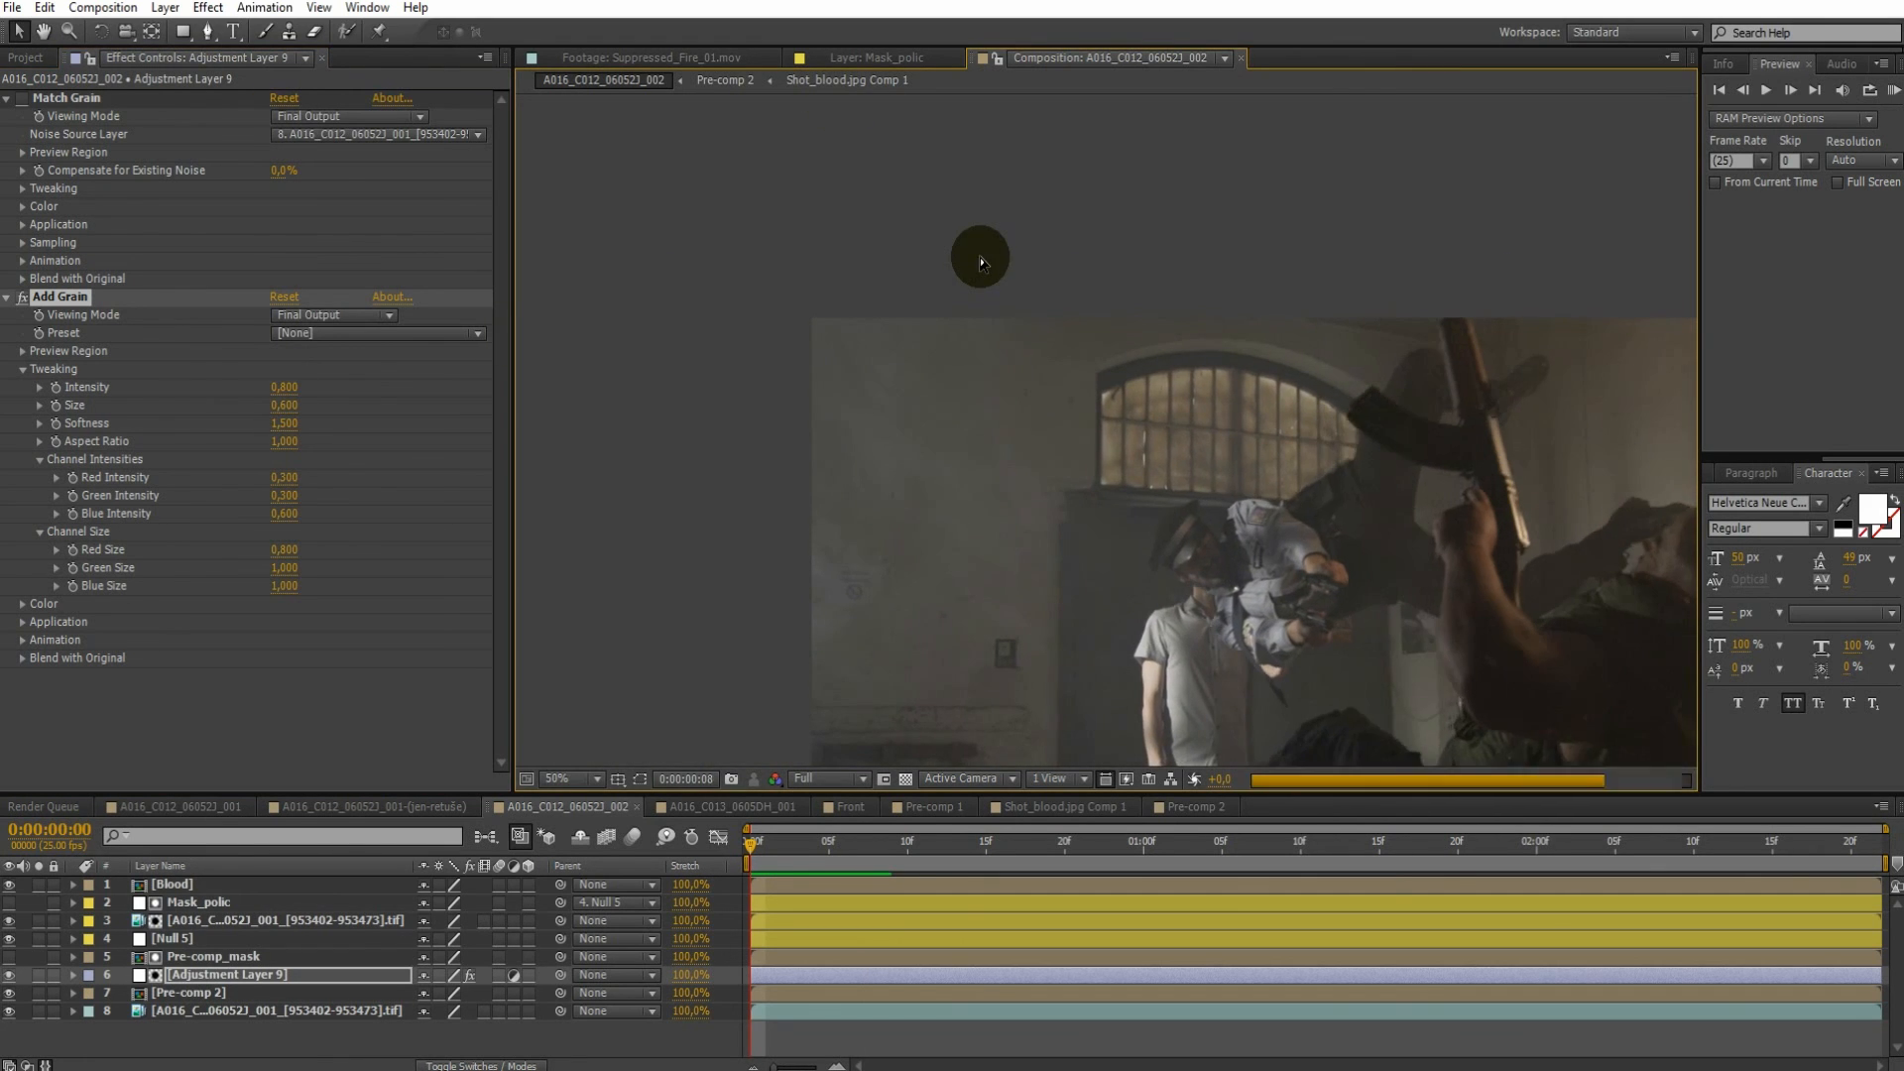